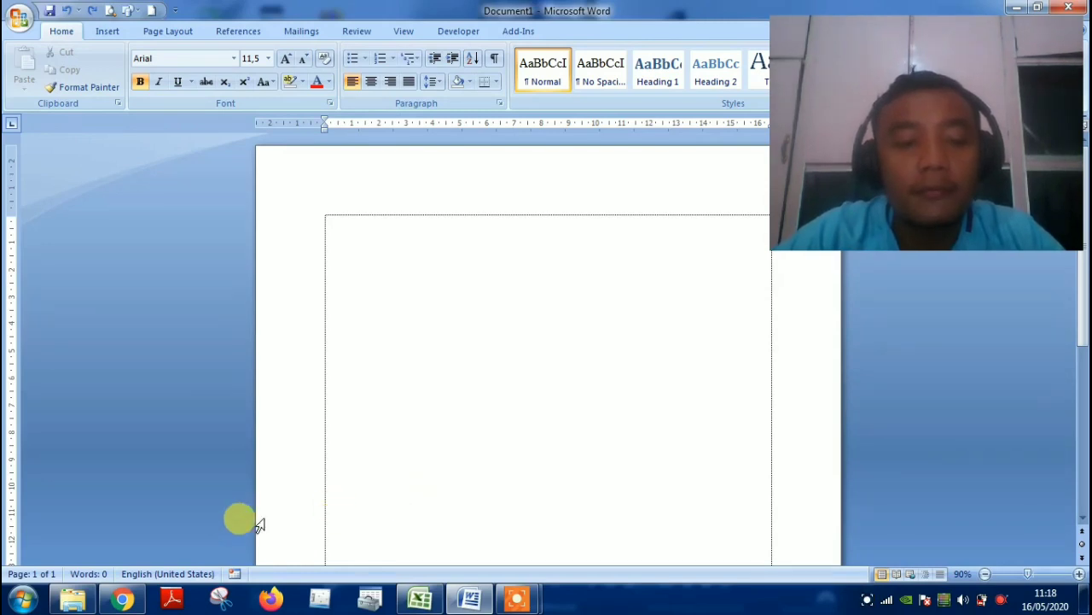
# Switch to Chrome, search Google for "pendidikan" and open the Indonesian Wikipedia article Pendidikan.
pyautogui.click(123, 603)
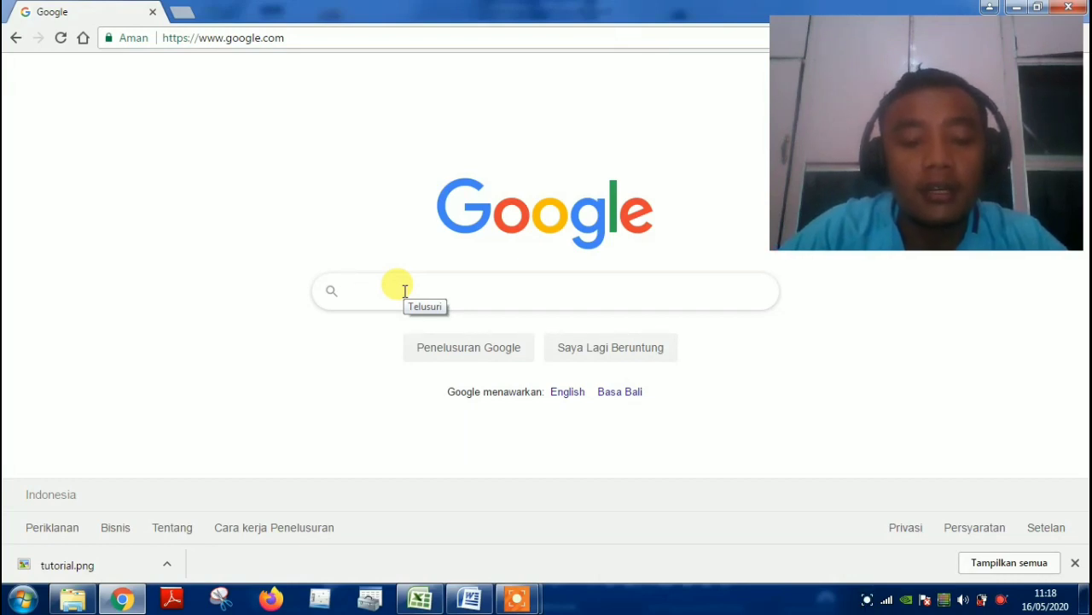
pyautogui.write('pendi')
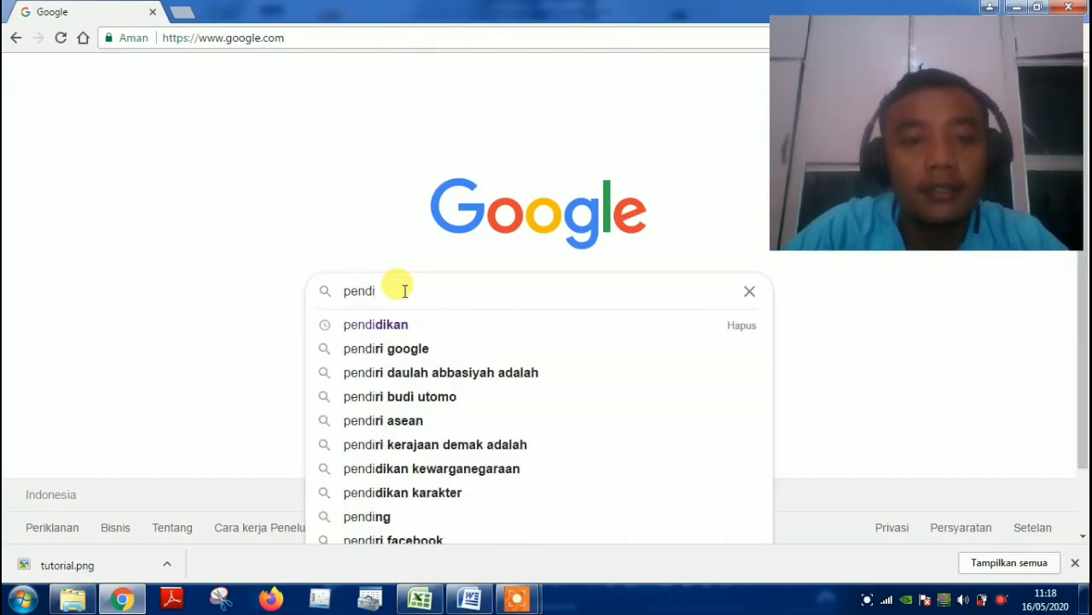
pyautogui.write('dikan')
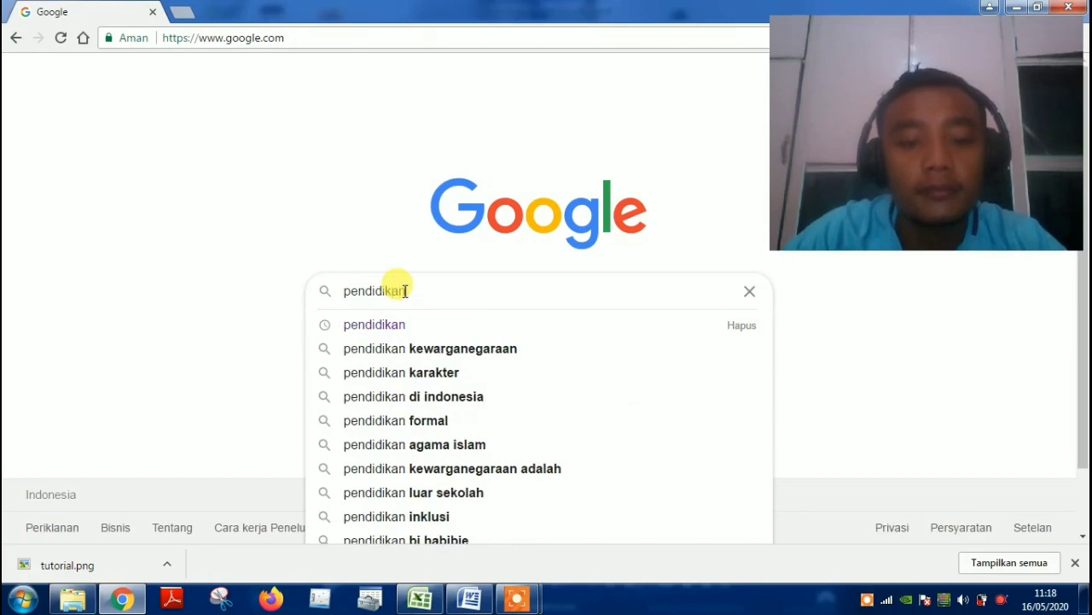
pyautogui.press('Return')
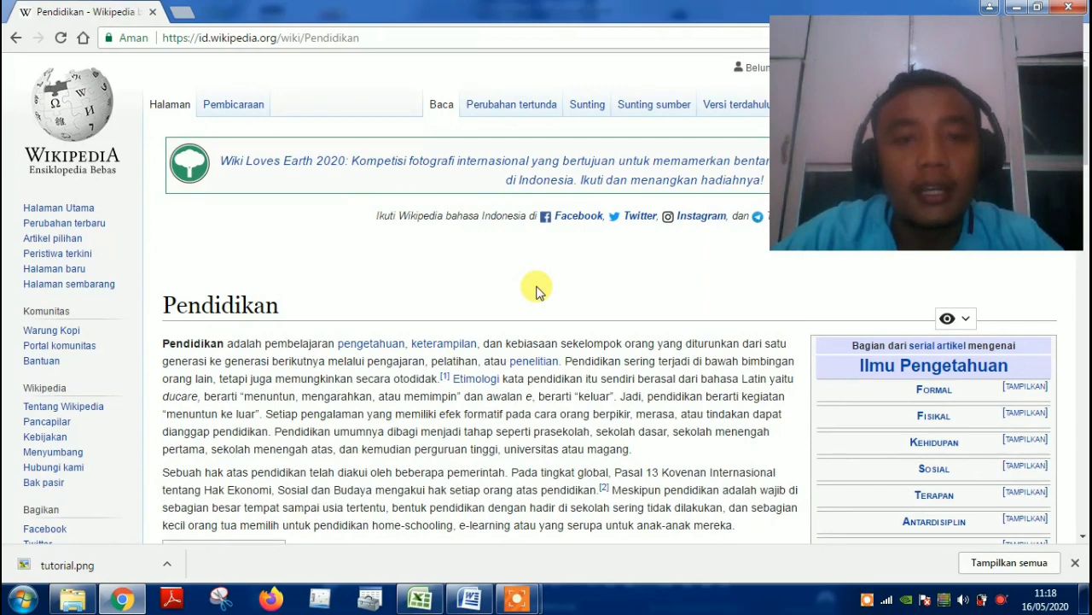
pyautogui.scroll(-1, 536, 290)
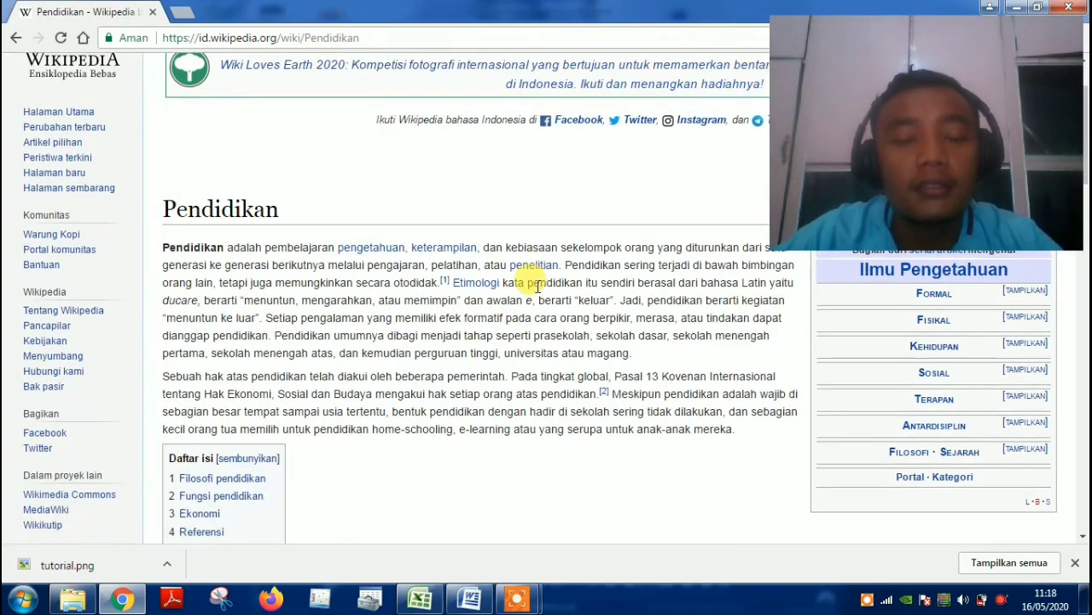
pyautogui.scroll(1, 536, 289)
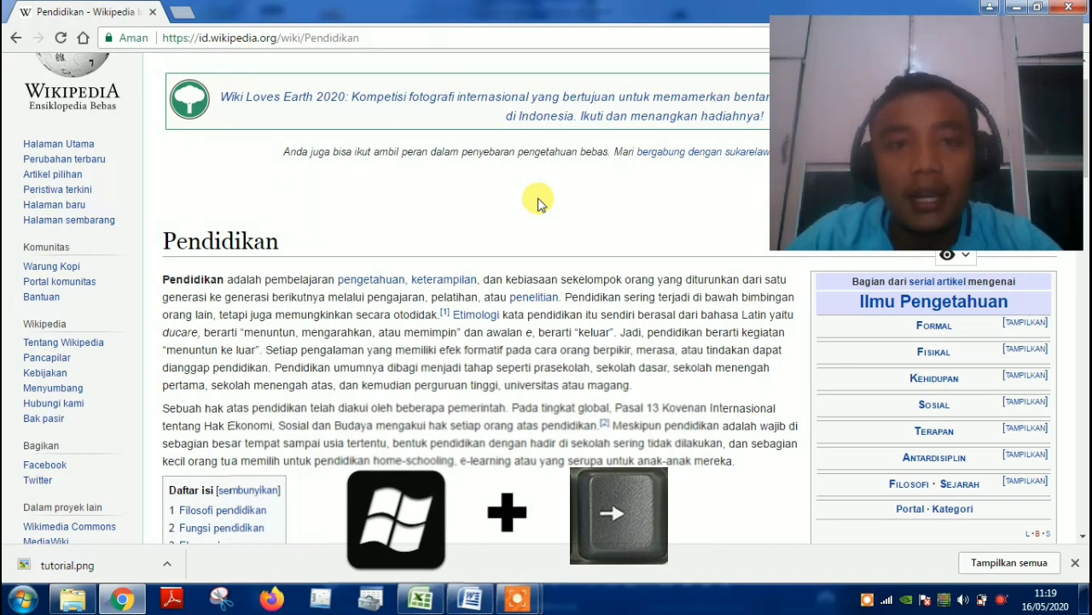
# Arrange the windows side by side, with Word on the left half of the screen and Chrome on the right half.
pyautogui.press('super+Right')
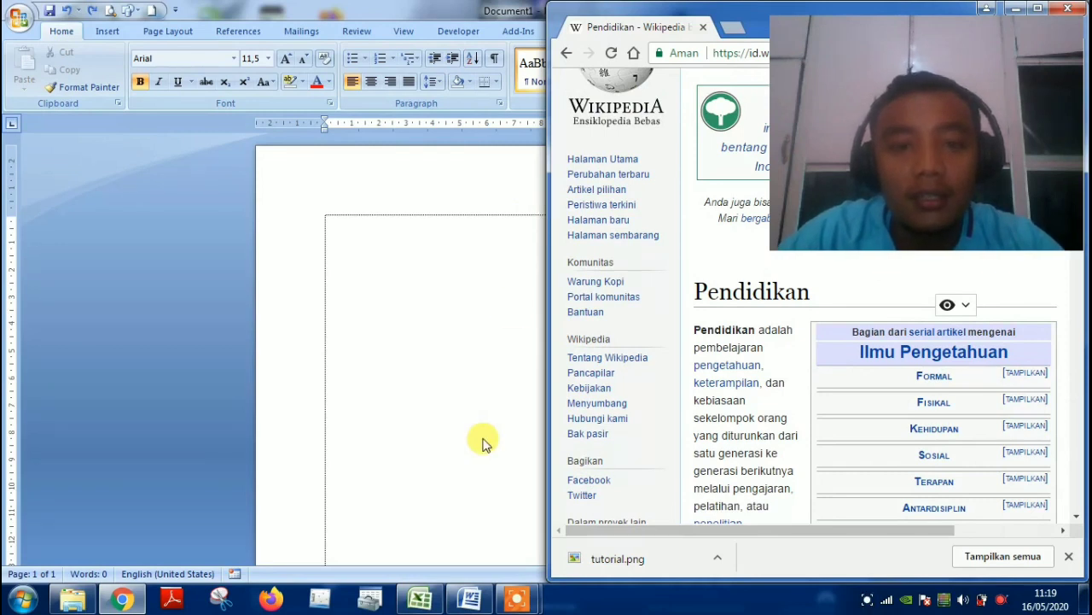
pyautogui.click(469, 602)
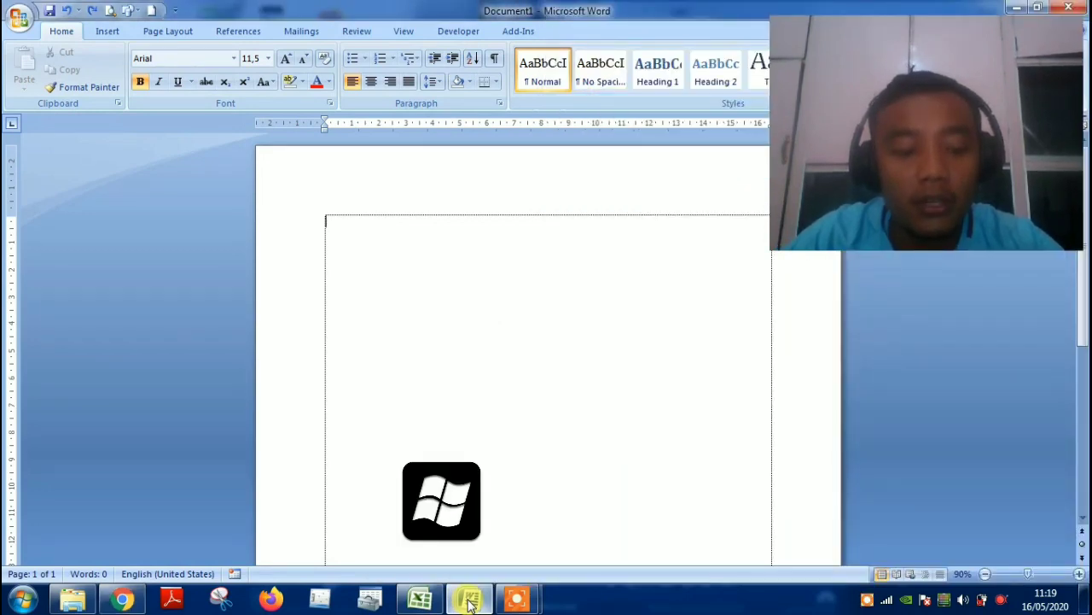
pyautogui.press('super+Left')
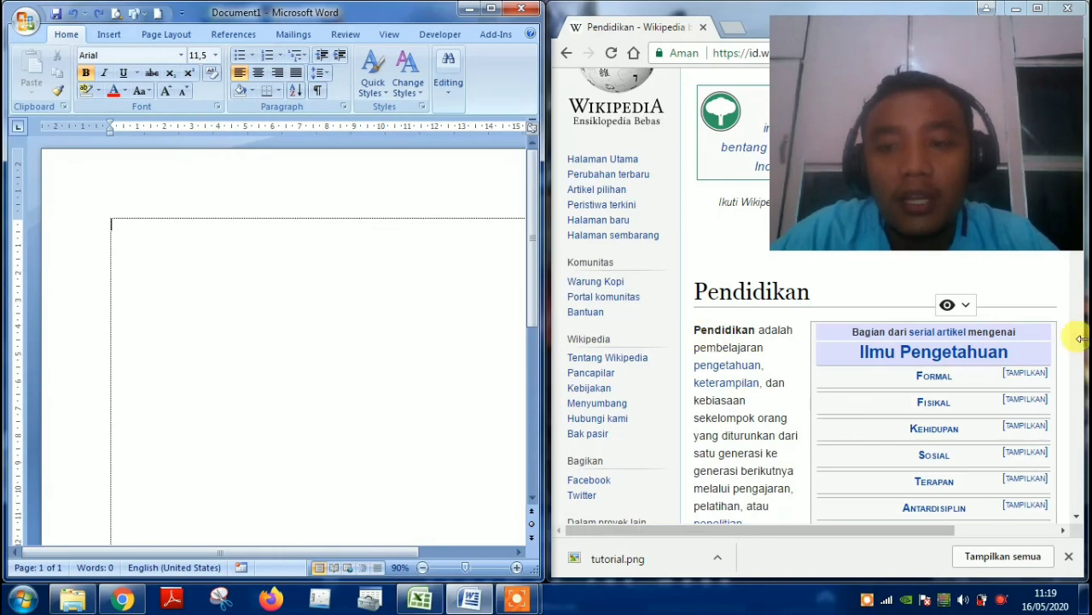
pyautogui.click(714, 249)
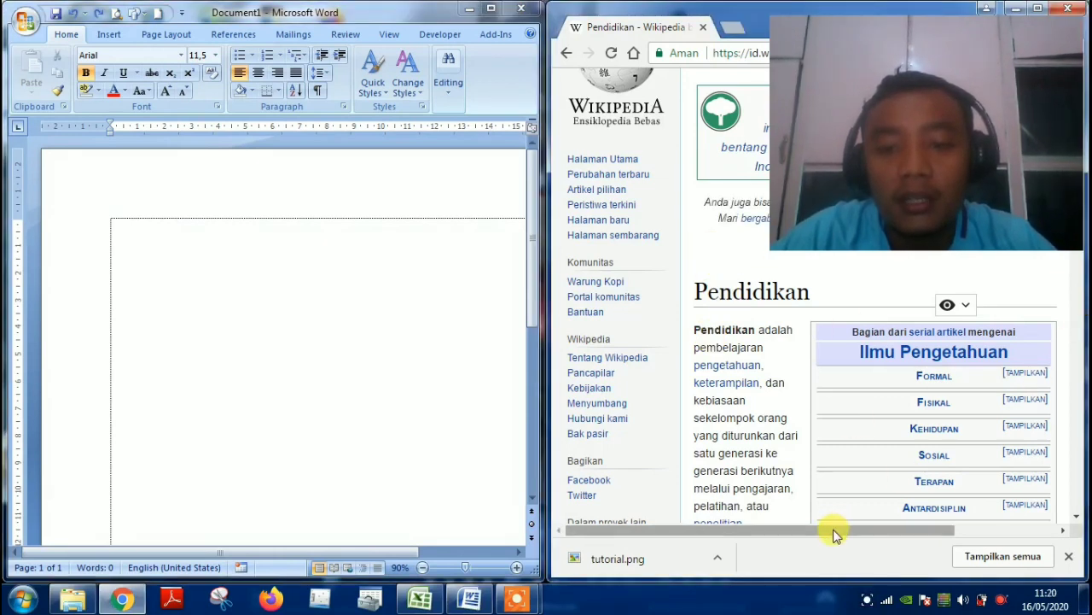
pyautogui.moveTo(834, 529)
pyautogui.mouseDown()
pyautogui.moveTo(933, 525)
pyautogui.moveTo(819, 522)
pyautogui.mouseUp()
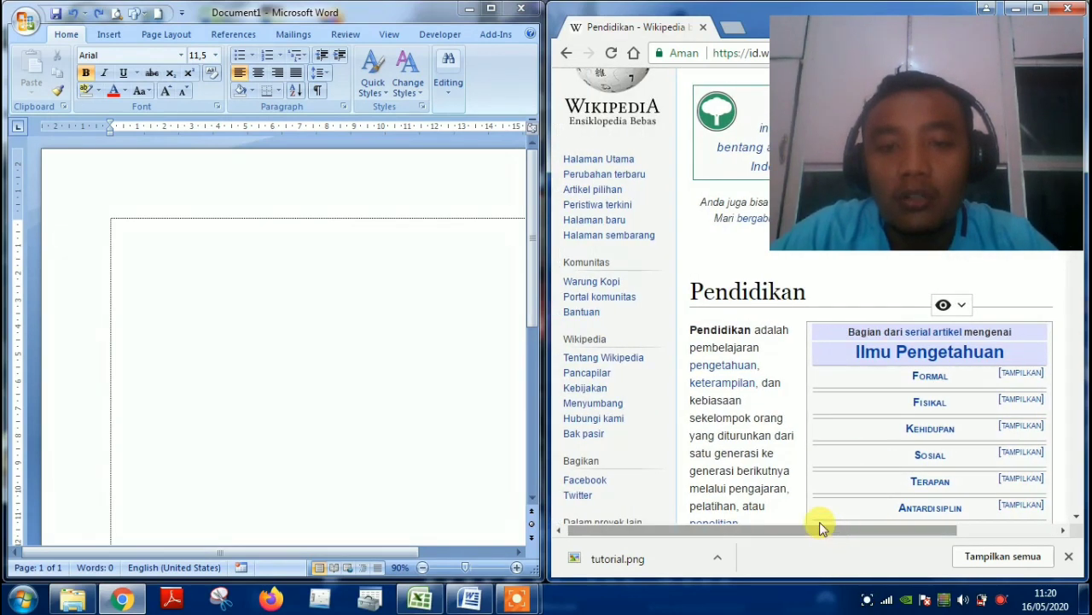
# Write "Pendidikan adalah" at the start of the blank Word document.
pyautogui.click(119, 239)
pyautogui.write('pendidik')
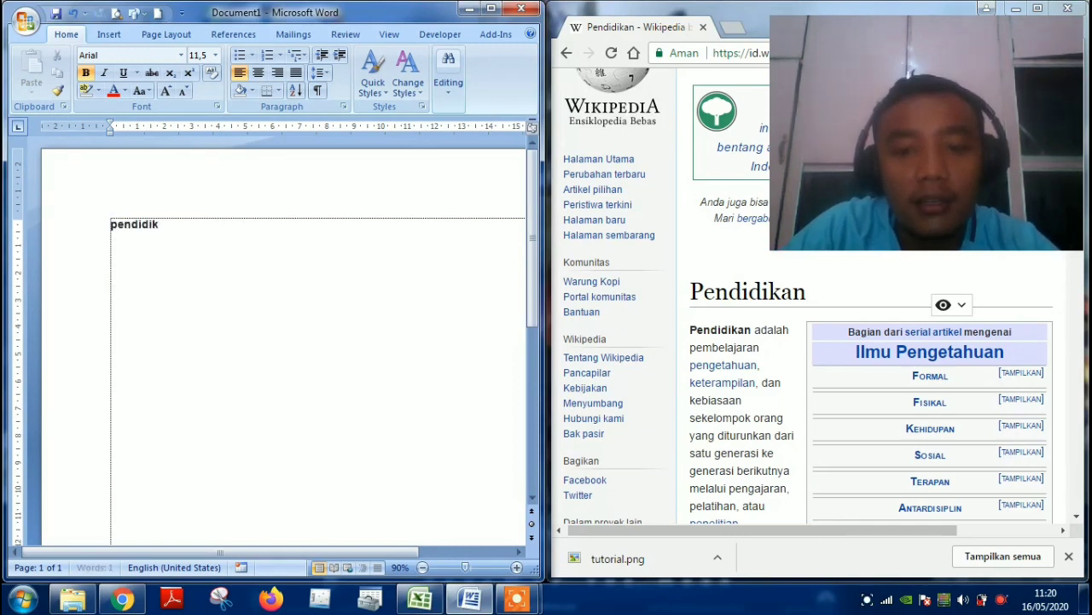
pyautogui.write('an adalah')
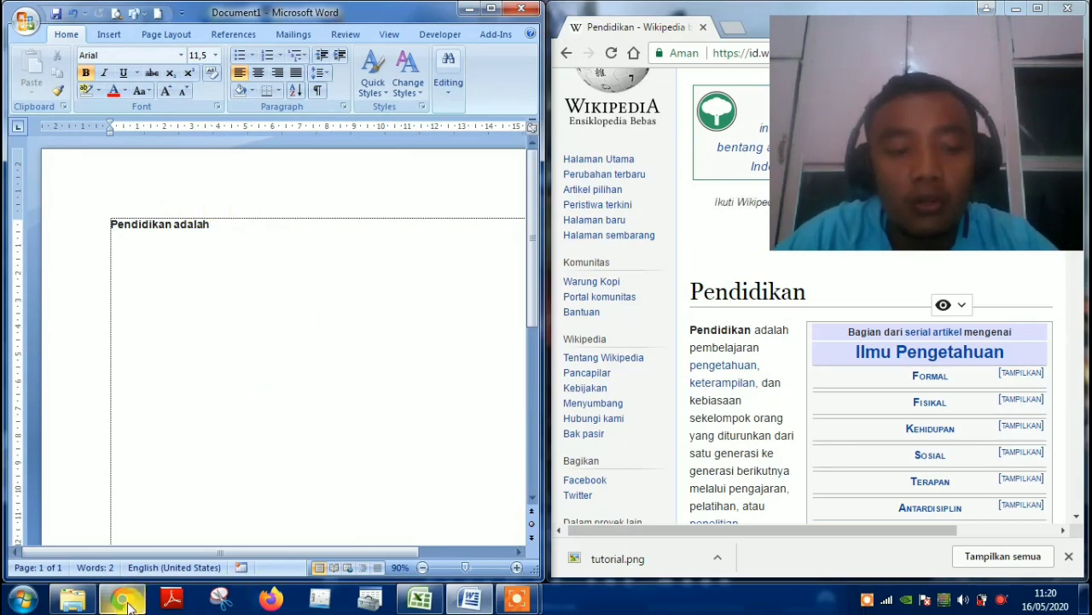
pyautogui.moveTo(126, 600)
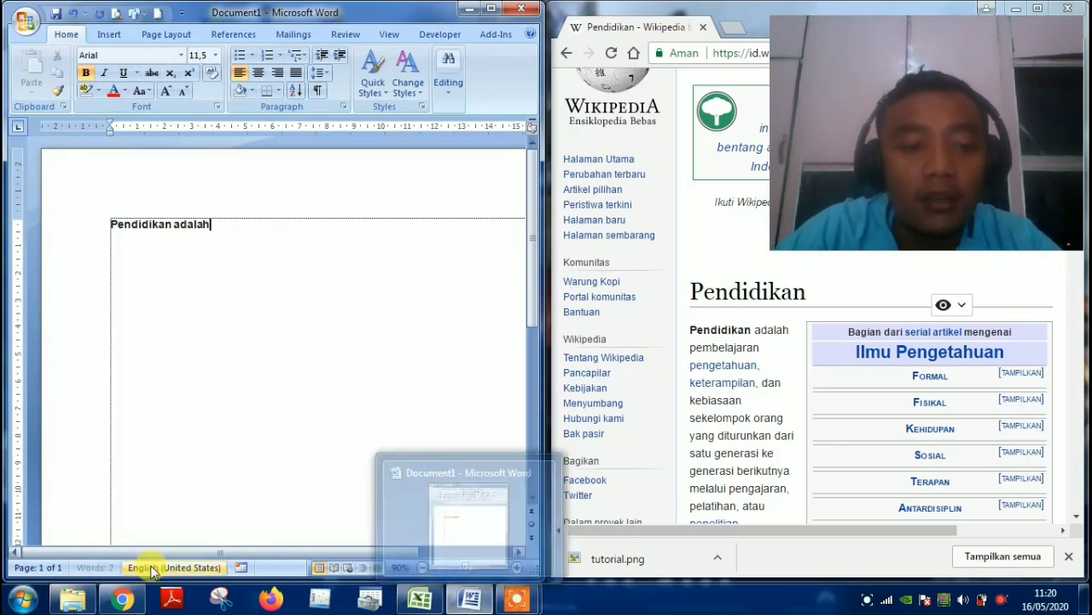
pyautogui.moveTo(453, 598)
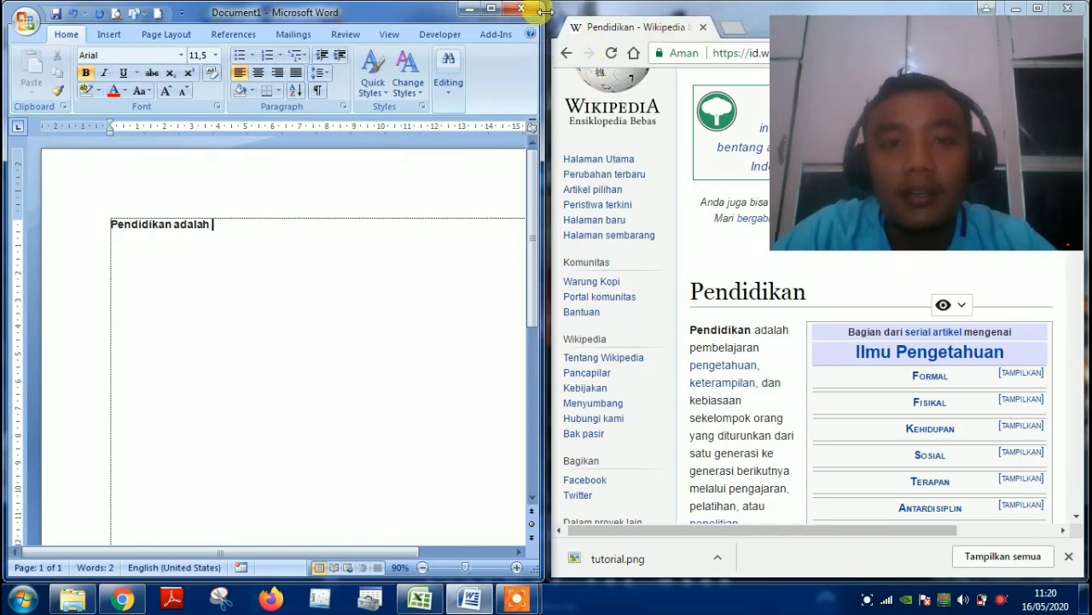
# Minimize Word, maximize the Chrome window and copy the whole first paragraph of the Pendidikan article.
pyautogui.click(469, 10)
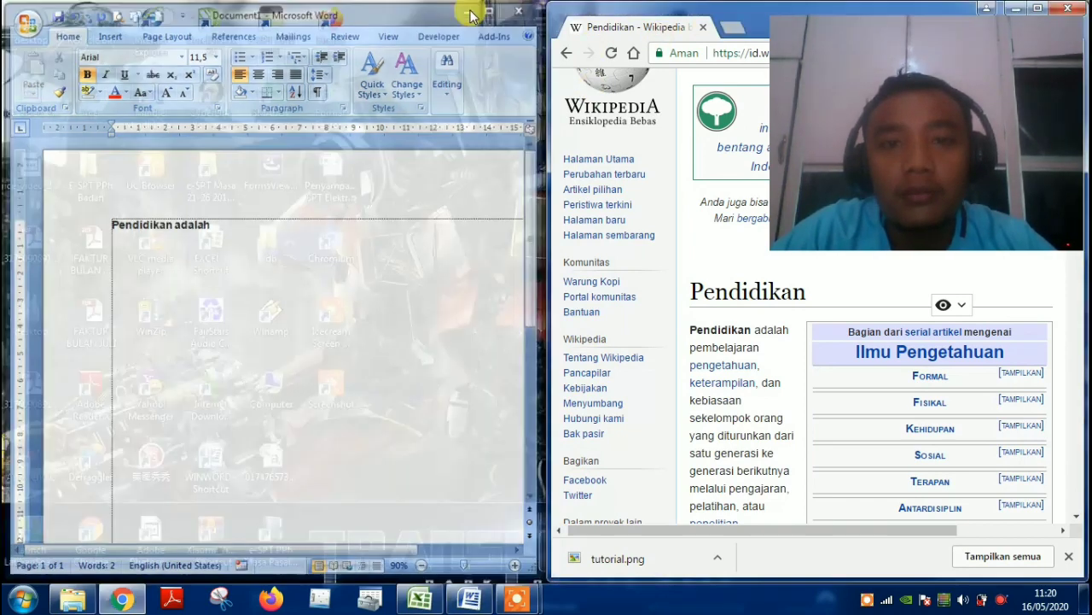
pyautogui.click(1040, 11)
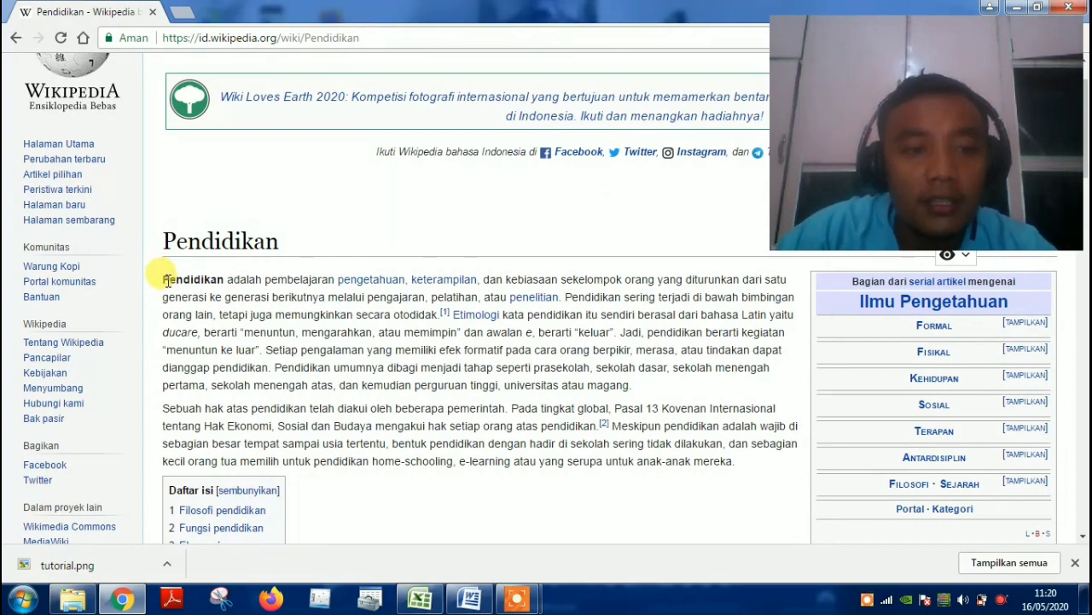
pyautogui.moveTo(164, 278); pyautogui.dragTo(566, 383)
pyautogui.hotkey('ctrl', 'c')
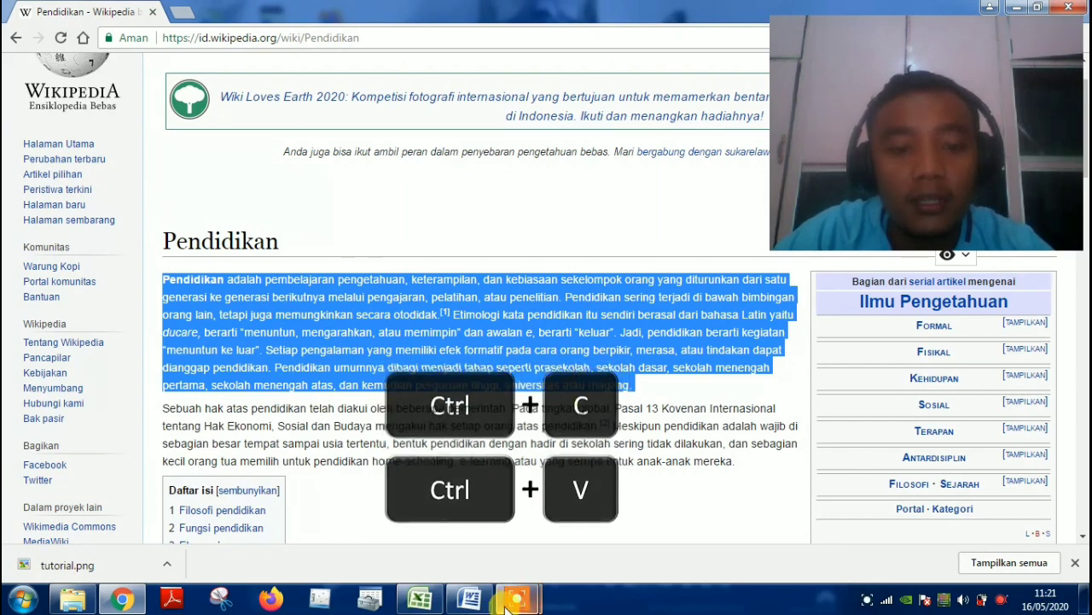
# Switch to Word, maximize its window and replace the text "Pendidikan adalah" with the copied Wikipedia paragraph.
pyautogui.click(475, 605)
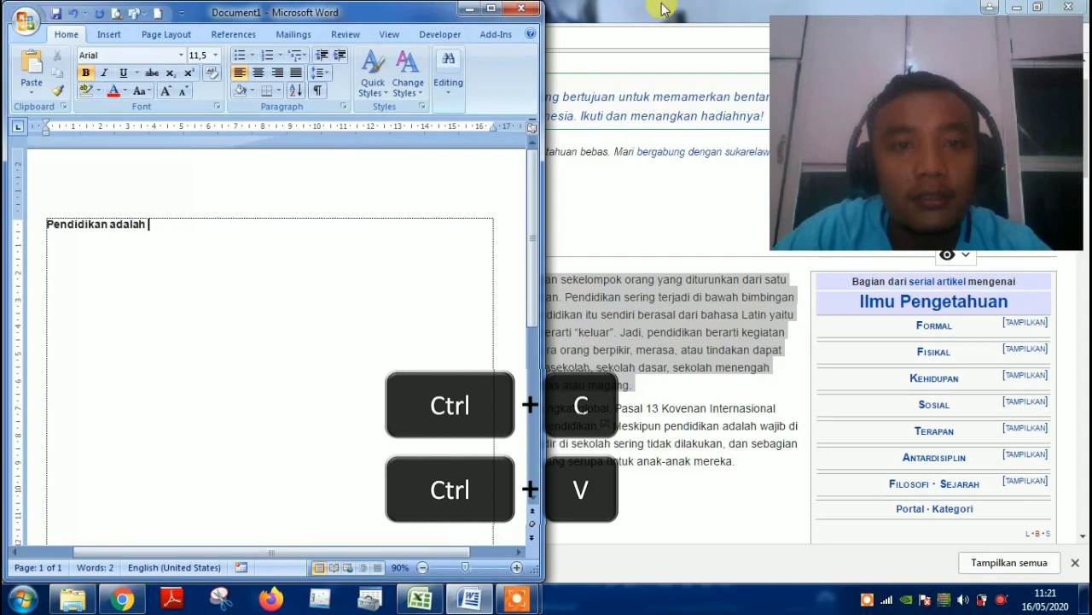
pyautogui.click(491, 9)
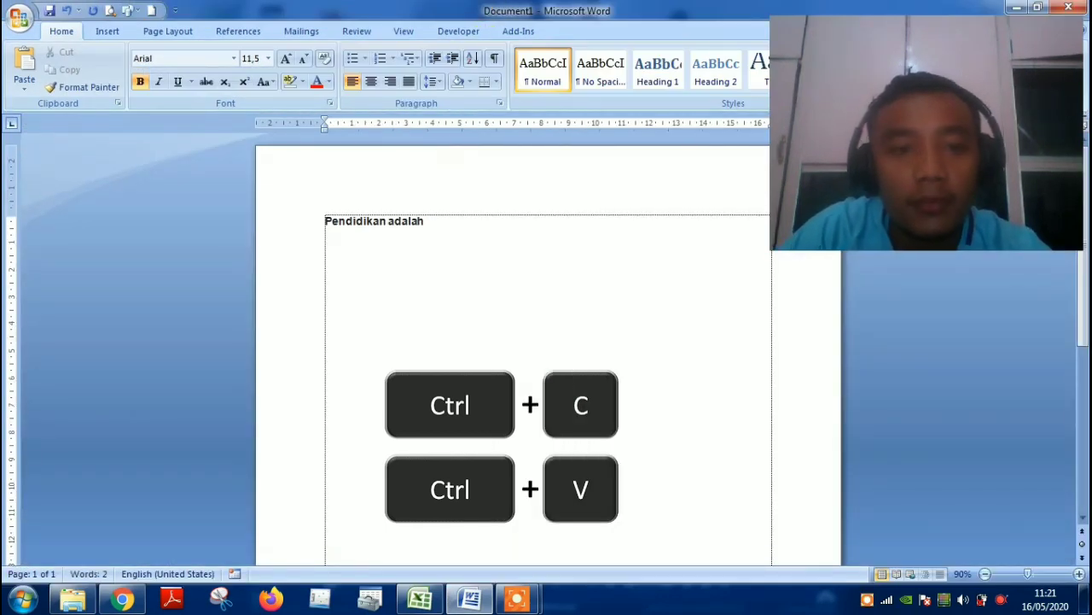
pyautogui.press('BackSpace')
pyautogui.press('BackSpace')
pyautogui.press('BackSpace')
pyautogui.press('BackSpace')
pyautogui.press('BackSpace')
pyautogui.press('BackSpace')
pyautogui.press('BackSpace')
pyautogui.press('BackSpace')
pyautogui.press('BackSpace')
pyautogui.press('BackSpace')
pyautogui.press('BackSpace')
pyautogui.press('BackSpace')
pyautogui.press('BackSpace')
pyautogui.press('BackSpace')
pyautogui.press('BackSpace')
pyautogui.press('BackSpace')
pyautogui.press('BackSpace')
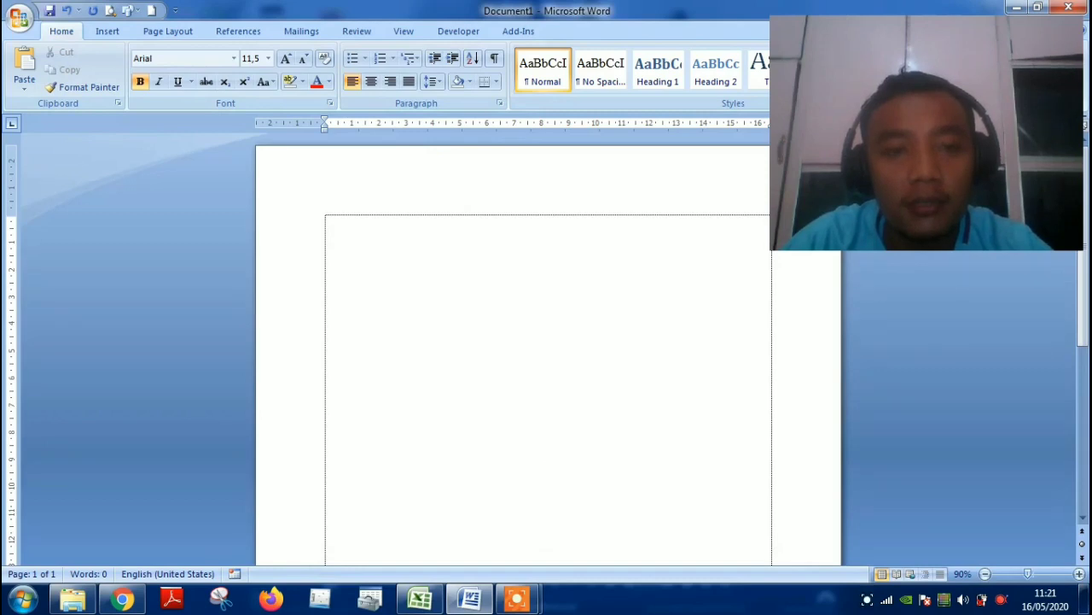
pyautogui.hotkey('ctrl', 'v')
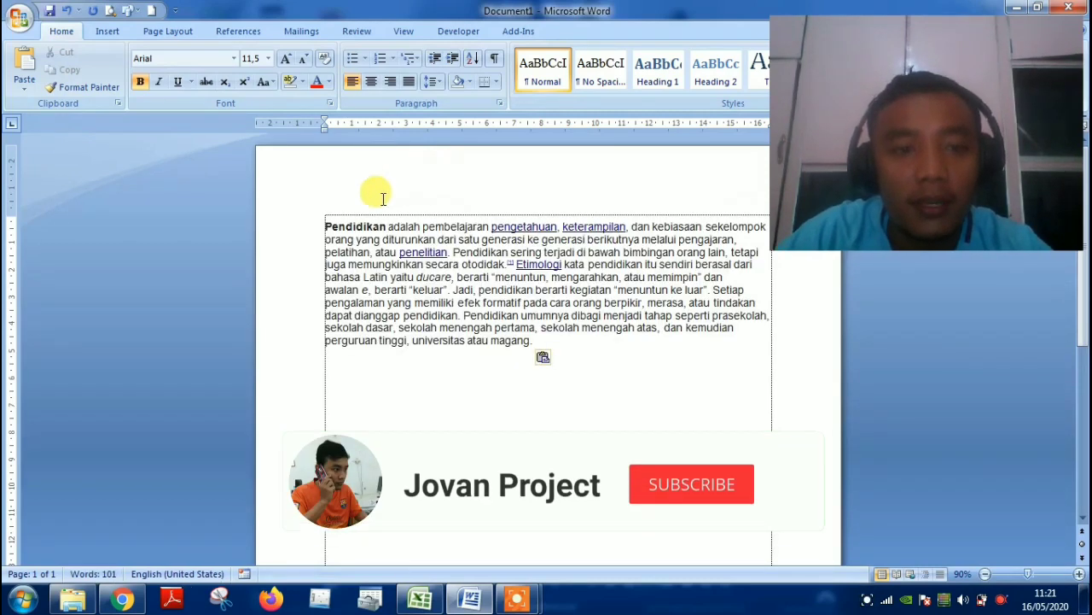
# Insert three empty lines above the pasted paragraph and write the heading "pendidikan" on the first line.
pyautogui.click(323, 224)
pyautogui.press('Return')
pyautogui.press('Return')
pyautogui.press('Return')
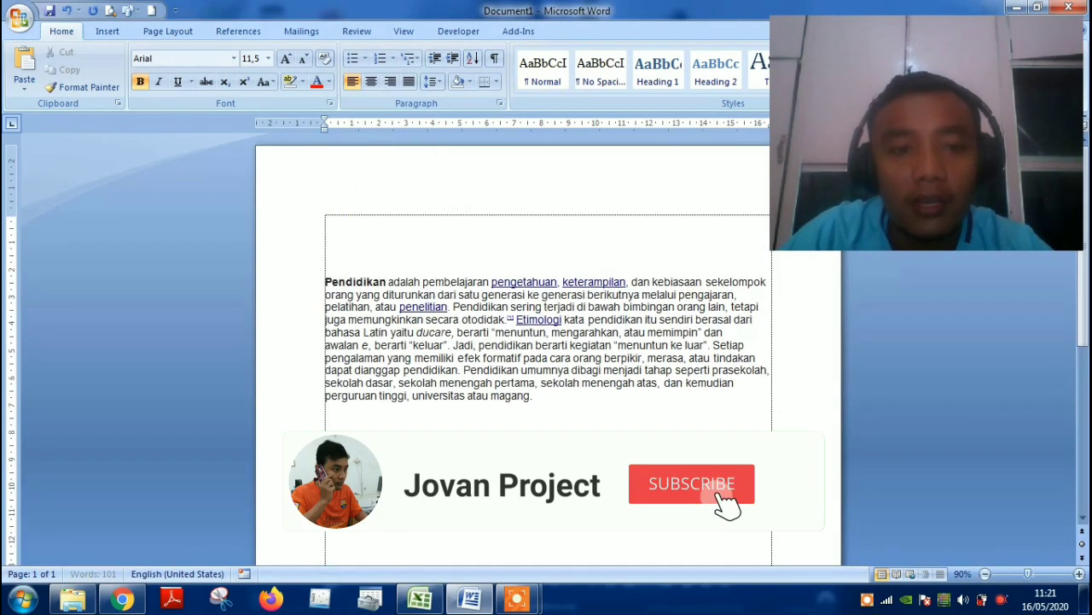
pyautogui.click(324, 230)
pyautogui.write('PE')
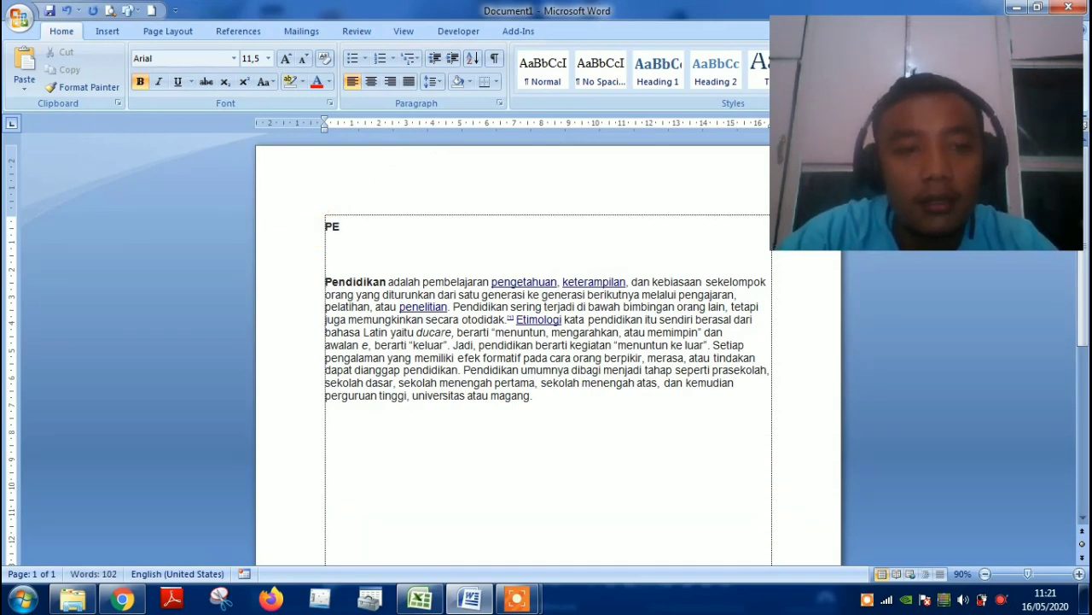
pyautogui.press('BackSpace')
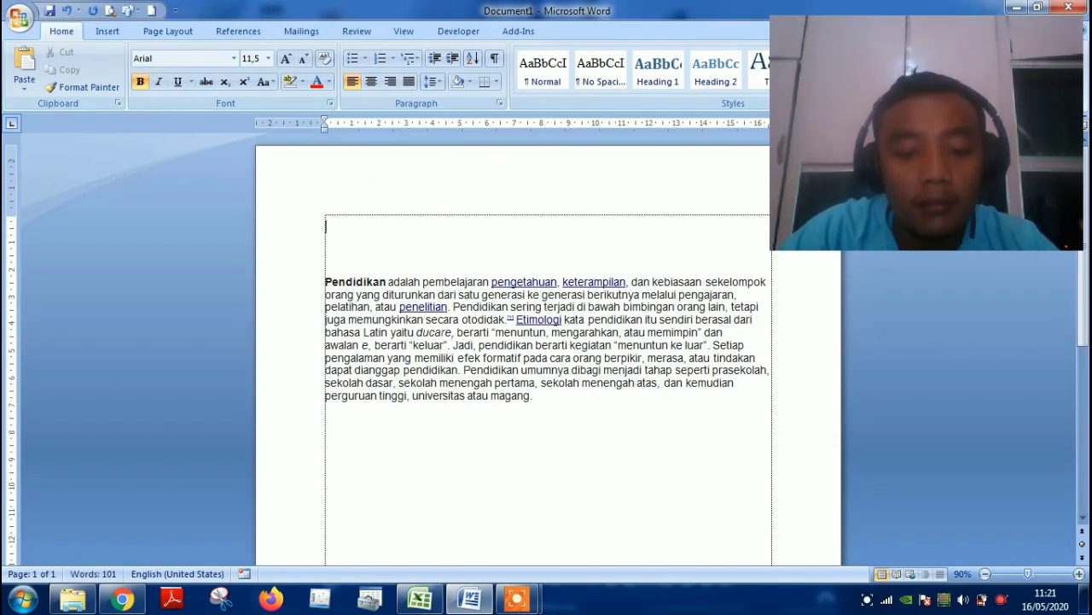
pyautogui.write('pendidikan')
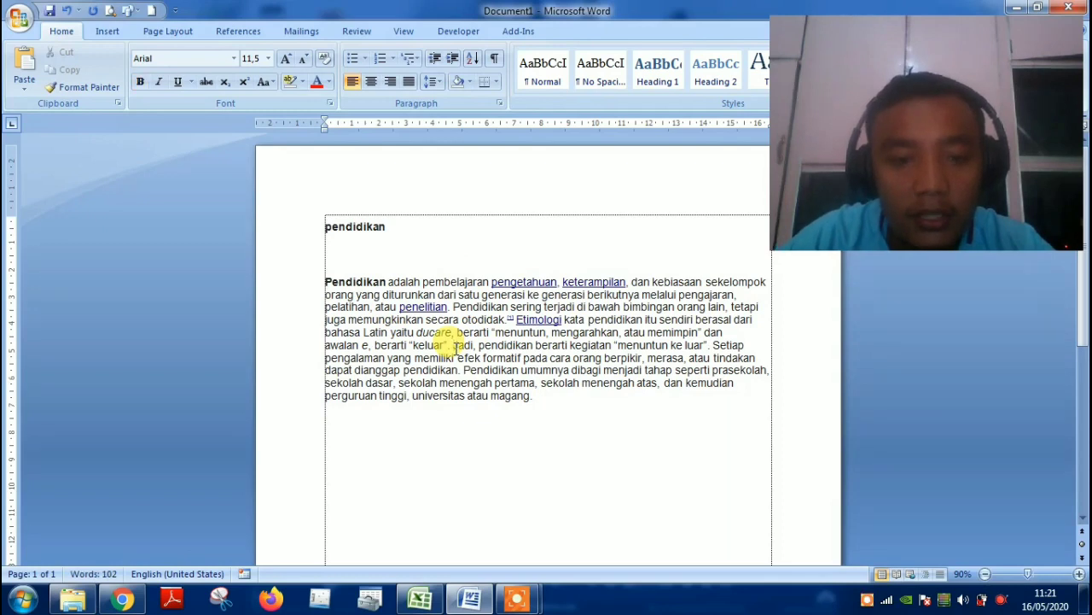
# Split the paragraph before "Jadi, pendidikan berarti kegiatan", leaving one empty line between the two parts.
pyautogui.click(453, 344)
pyautogui.press('Return')
pyautogui.press('Return')
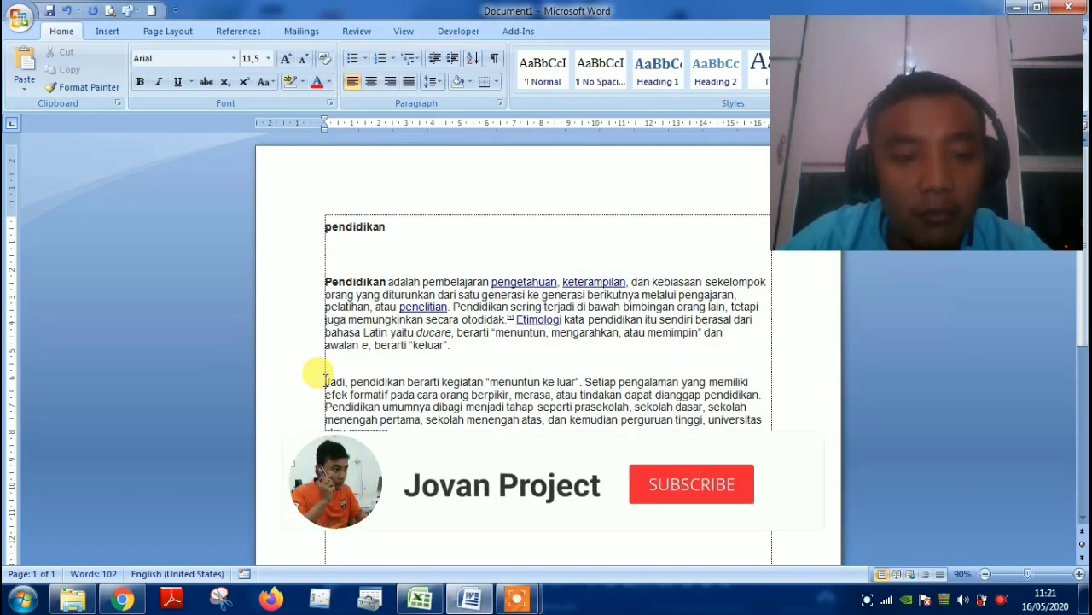
# Move the whole paragraph beginning with "Jadi" directly below the heading using Word's Move Text command.
pyautogui.hotkey('shift', 'Down')
pyautogui.hotkey('shift', 'Down')
pyautogui.hotkey('shift', 'Down')
pyautogui.hotkey('shift', 'Down')
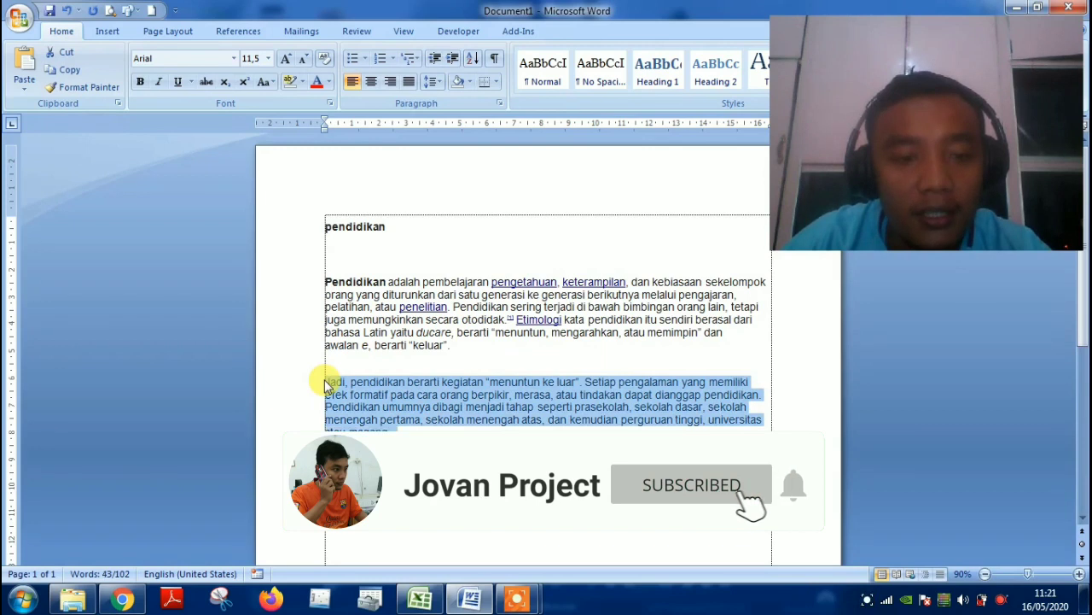
pyautogui.hotkey('shift', 'Down')
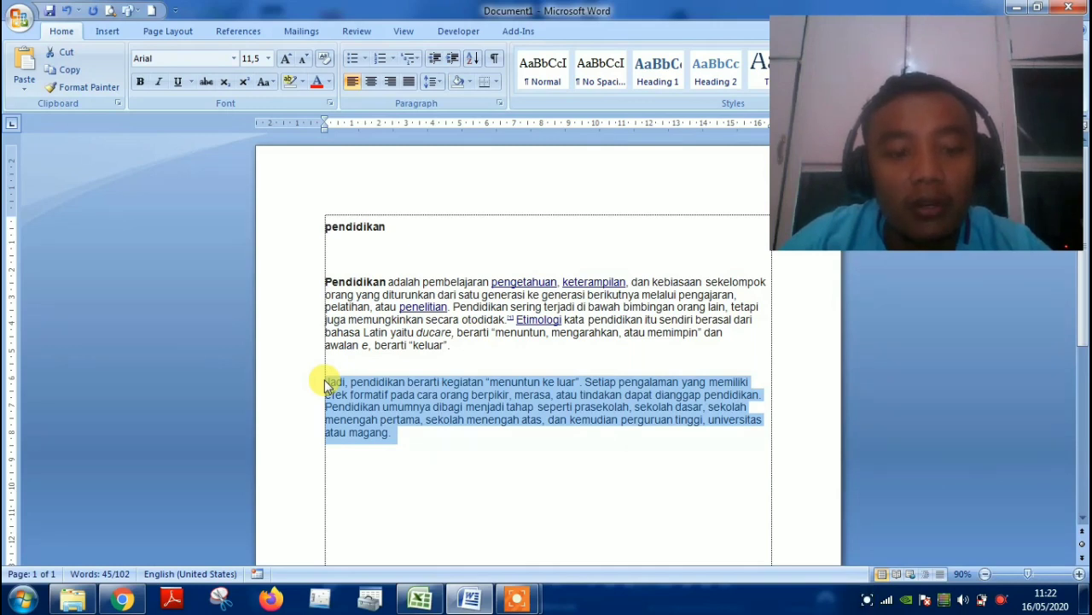
pyautogui.press('F2')
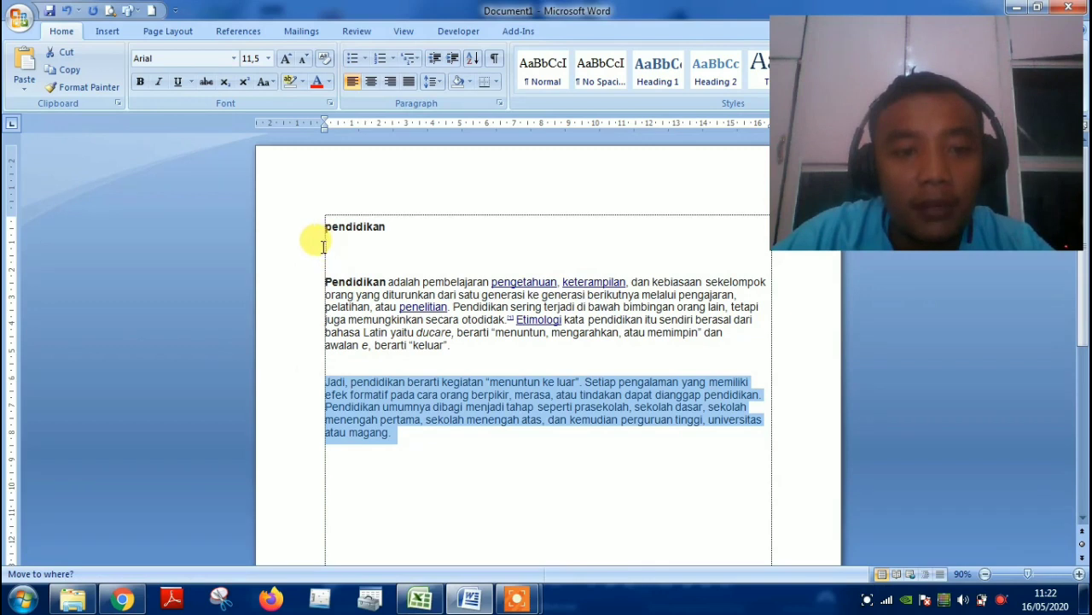
pyautogui.press('Return')
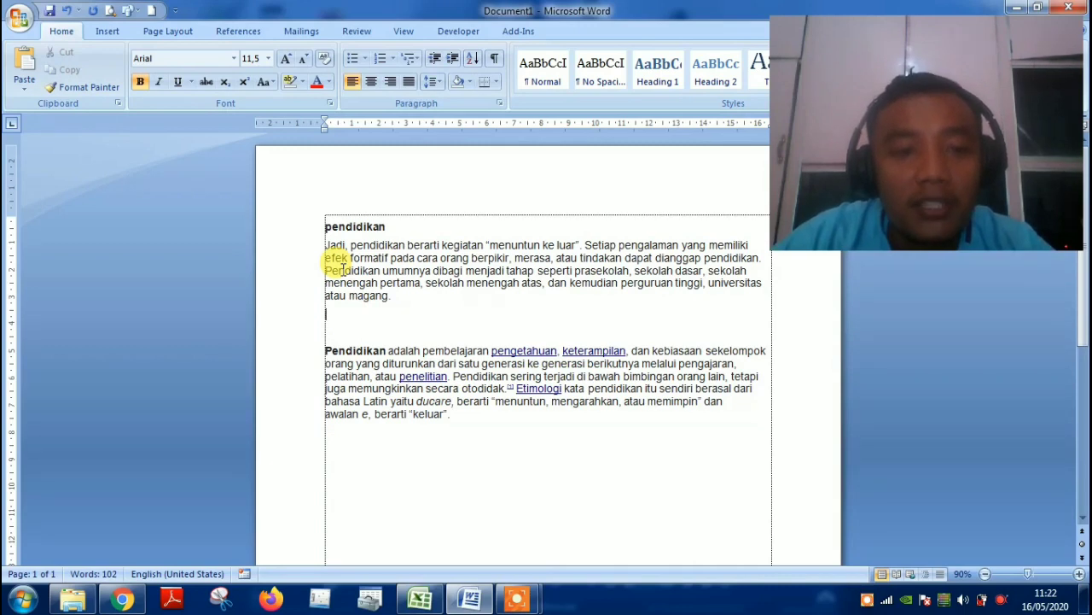
# Delete the two empty lines between the "Jadi" paragraph and the "Pendidikan adalah" paragraph.
pyautogui.click(337, 328)
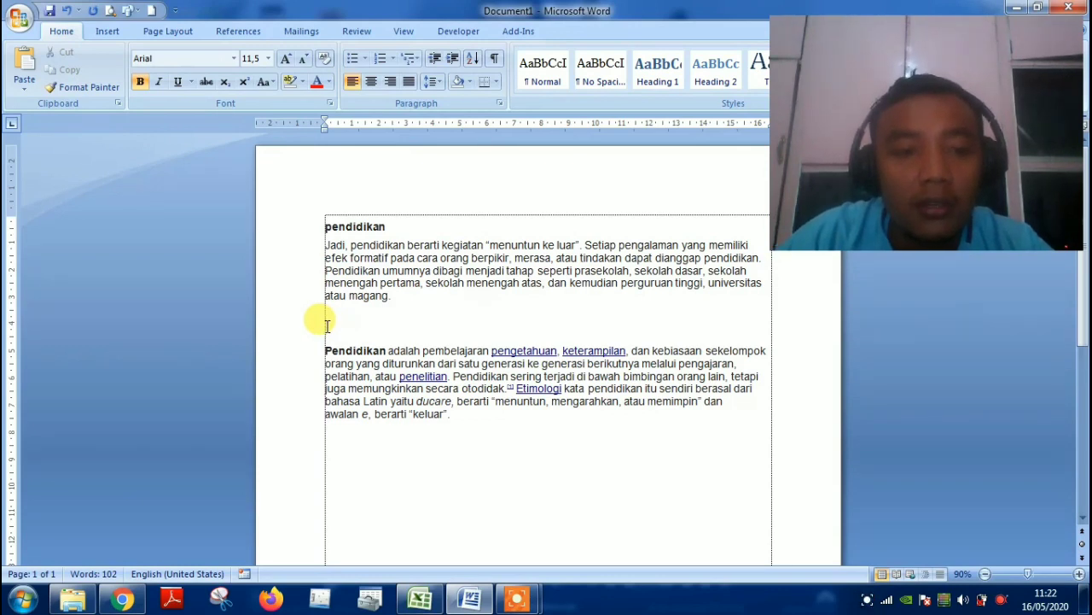
pyautogui.press('BackSpace')
pyautogui.press('BackSpace')
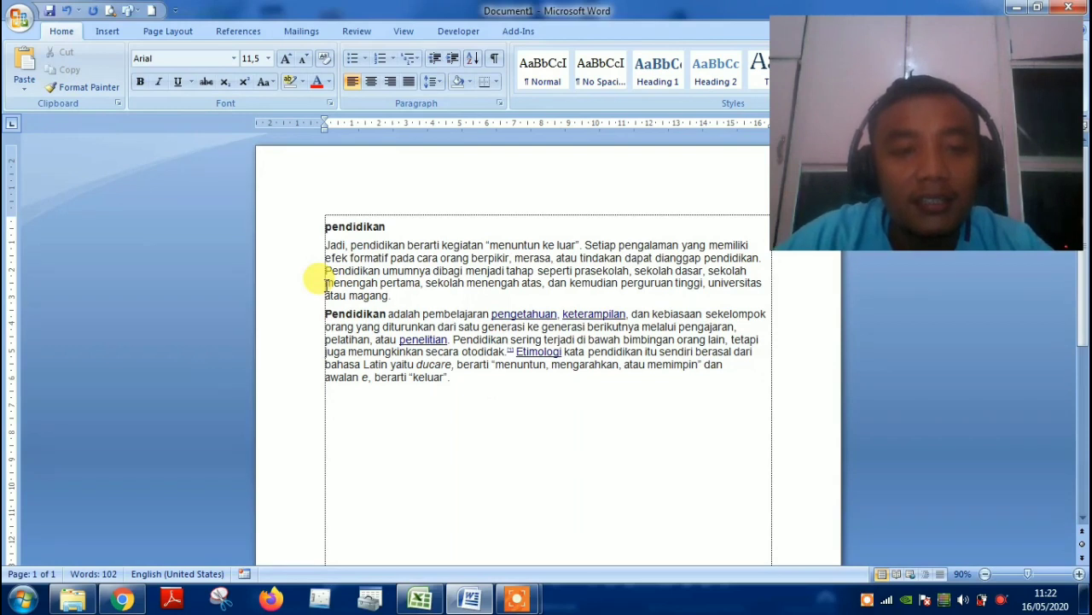
# Select the heading "pendidikan" and cycle its letter case until it is all uppercase.
pyautogui.click(387, 227)
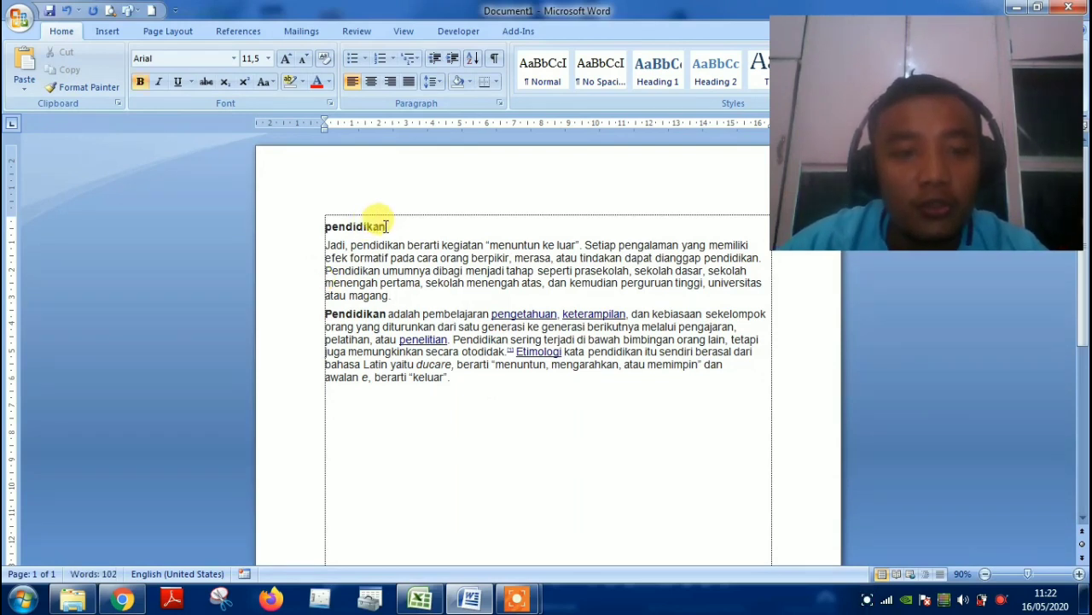
pyautogui.hotkey('shift', 'Left')
pyautogui.hotkey('shift', 'Left')
pyautogui.hotkey('shift', 'Left')
pyautogui.hotkey('shift', 'Left')
pyautogui.hotkey('shift', 'Left')
pyautogui.hotkey('shift', 'Left')
pyautogui.hotkey('shift', 'Left')
pyautogui.hotkey('shift', 'Left')
pyautogui.hotkey('shift', 'Left')
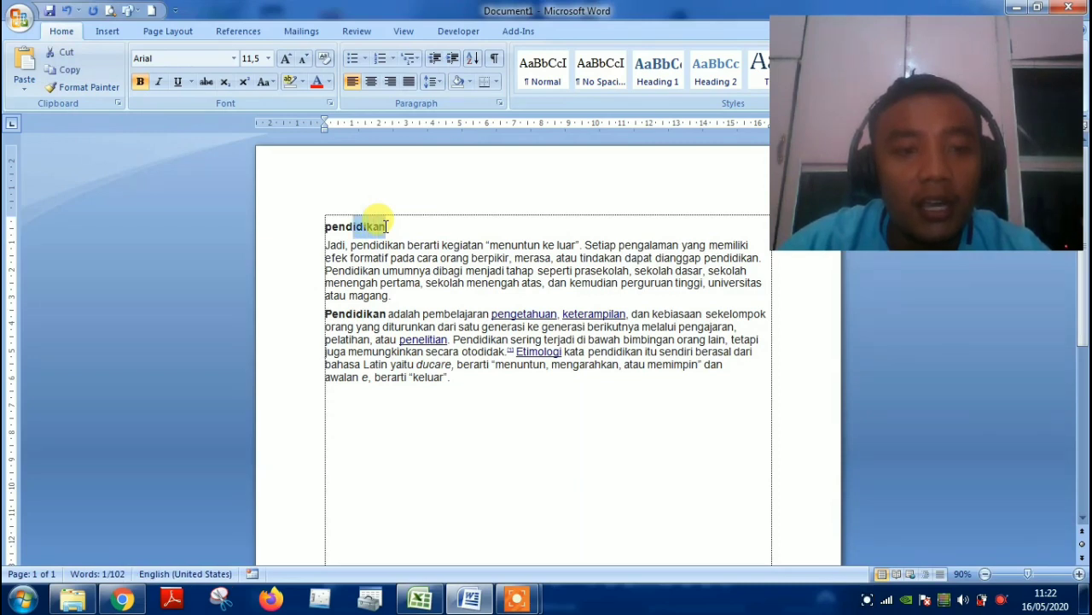
pyautogui.hotkey('shift', 'Left')
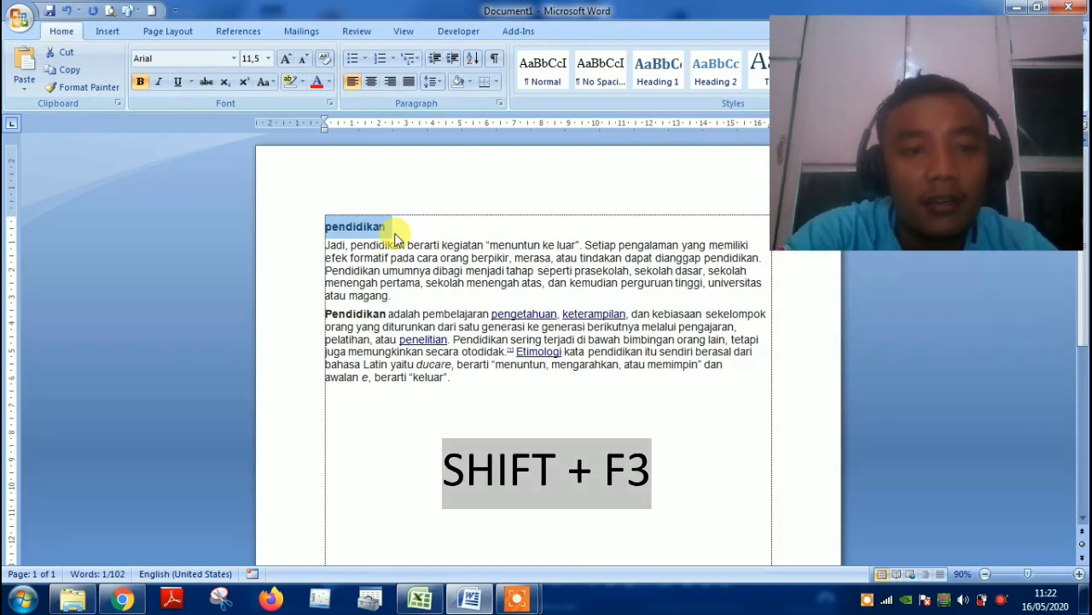
pyautogui.hotkey('shift', 'F3')
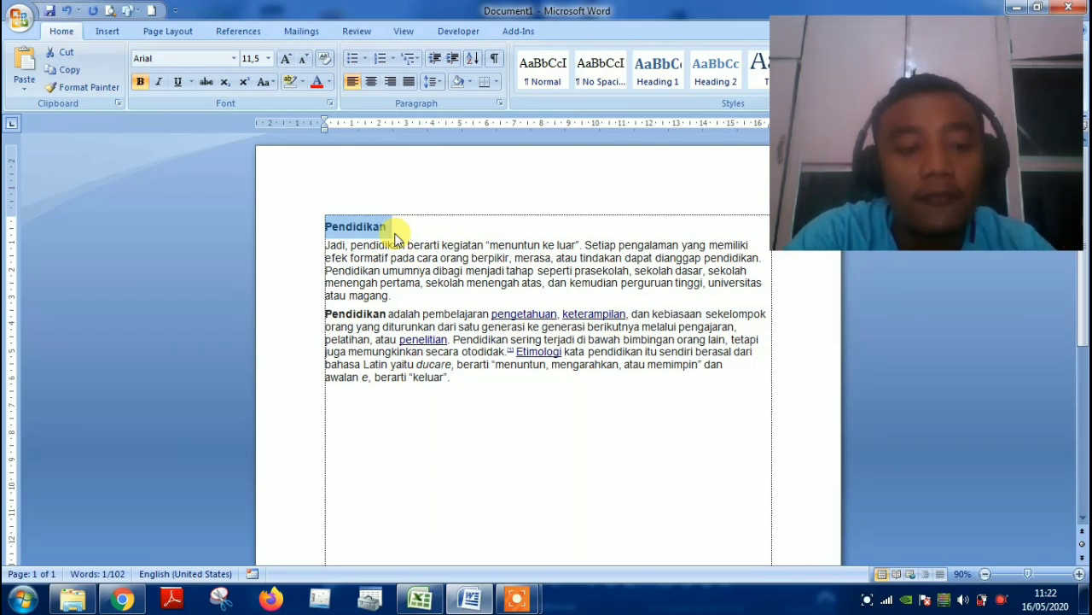
pyautogui.hotkey('shift', 'F3')
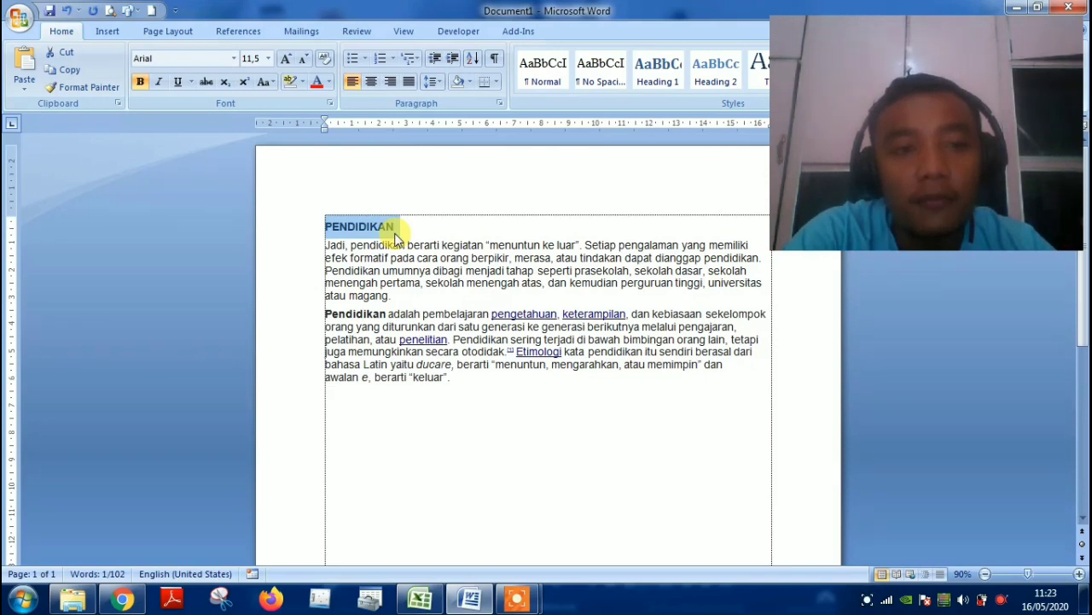
pyautogui.hotkey('shift', 'F3')
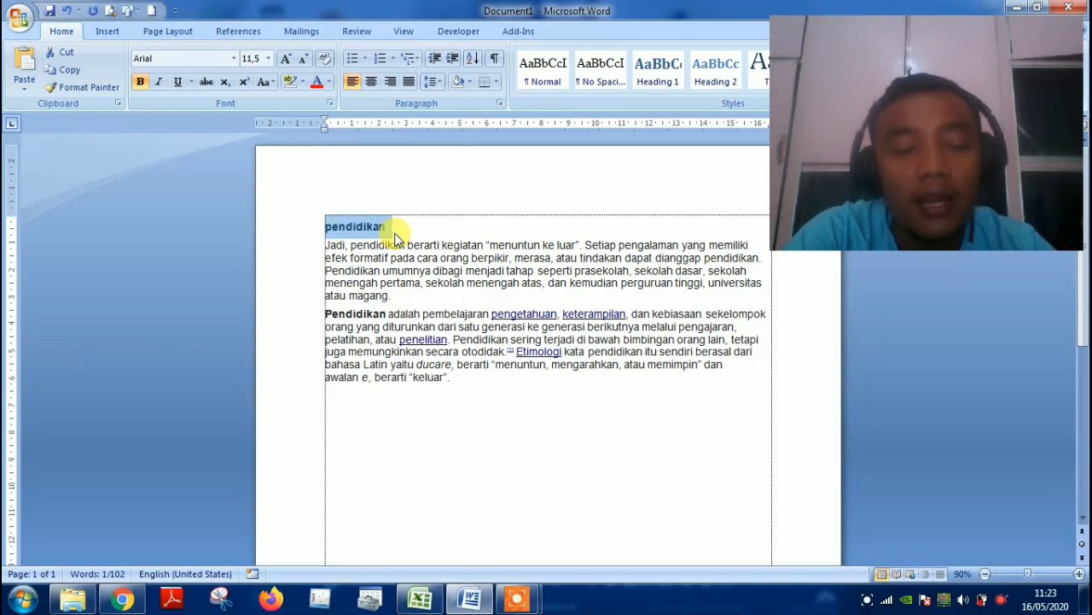
pyautogui.hotkey('shift', 'F3')
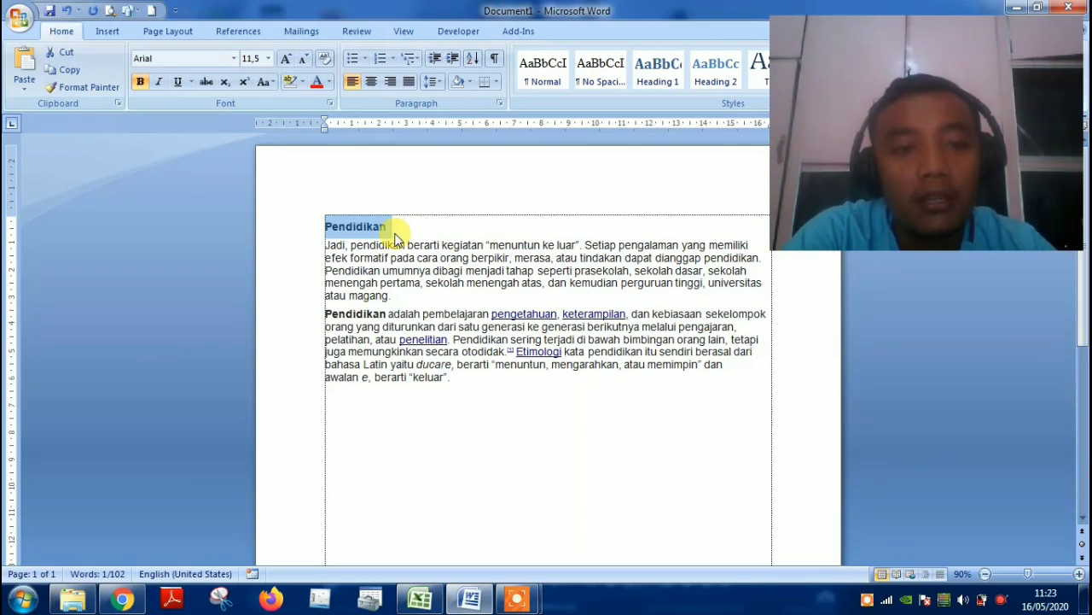
pyautogui.hotkey('shift', 'F3')
pyautogui.hotkey('shift', 'F3')
pyautogui.hotkey('shift', 'F3')
pyautogui.hotkey('shift', 'F3')
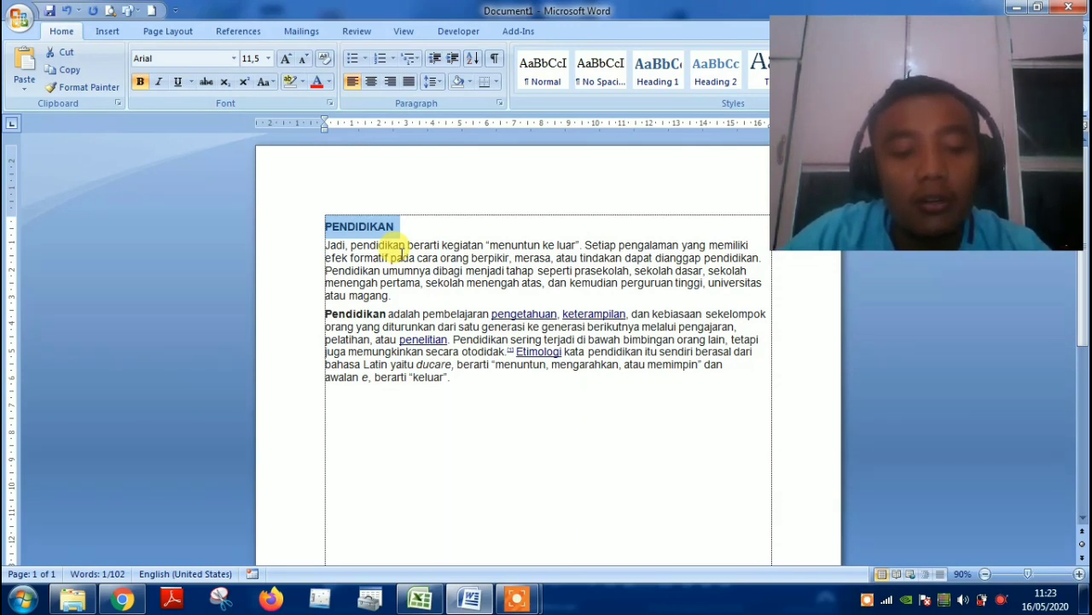
# Center the "PENDIDIKAN" heading and enlarge its font stepwise to 18.5 points.
pyautogui.hotkey('ctrl', 'e')
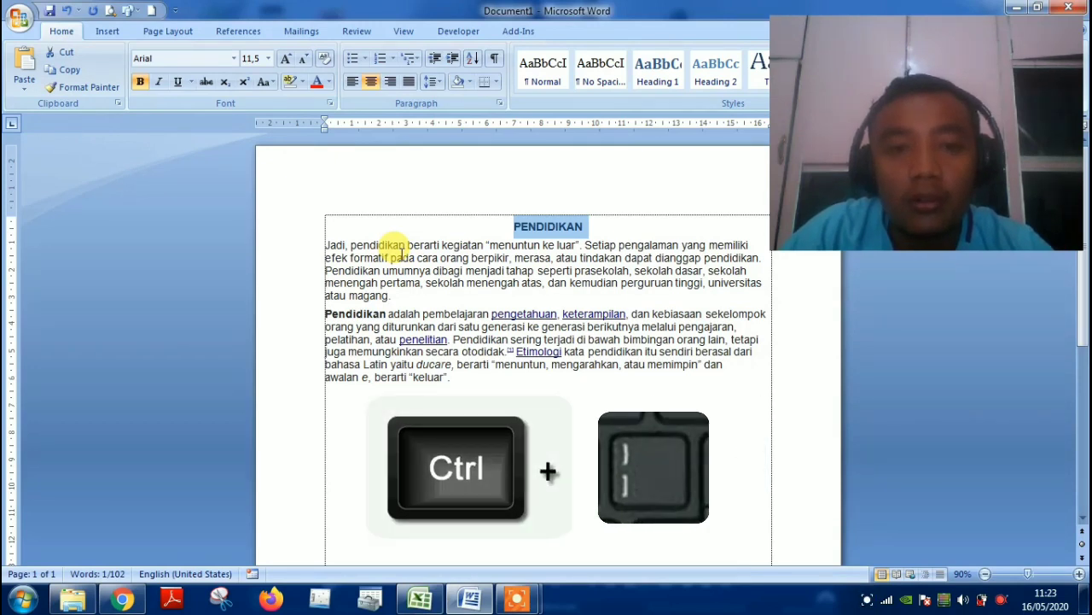
pyautogui.hotkey('ctrl', ']')
pyautogui.hotkey('ctrl', ']')
pyautogui.hotkey('ctrl', ']')
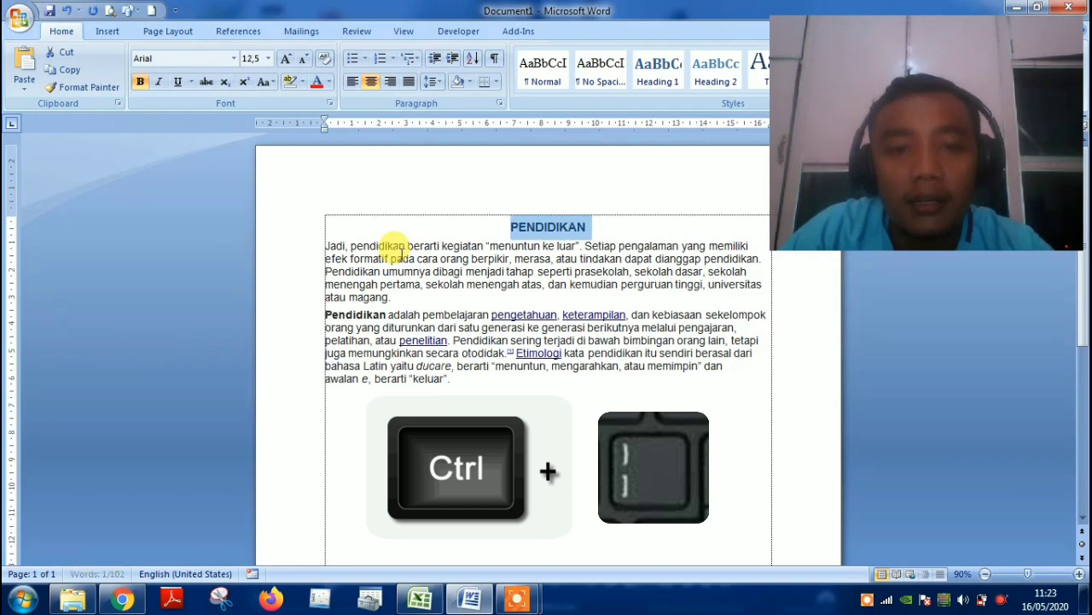
pyautogui.hotkey('ctrl', ']')
pyautogui.hotkey('ctrl', ']')
pyautogui.hotkey('ctrl', ']')
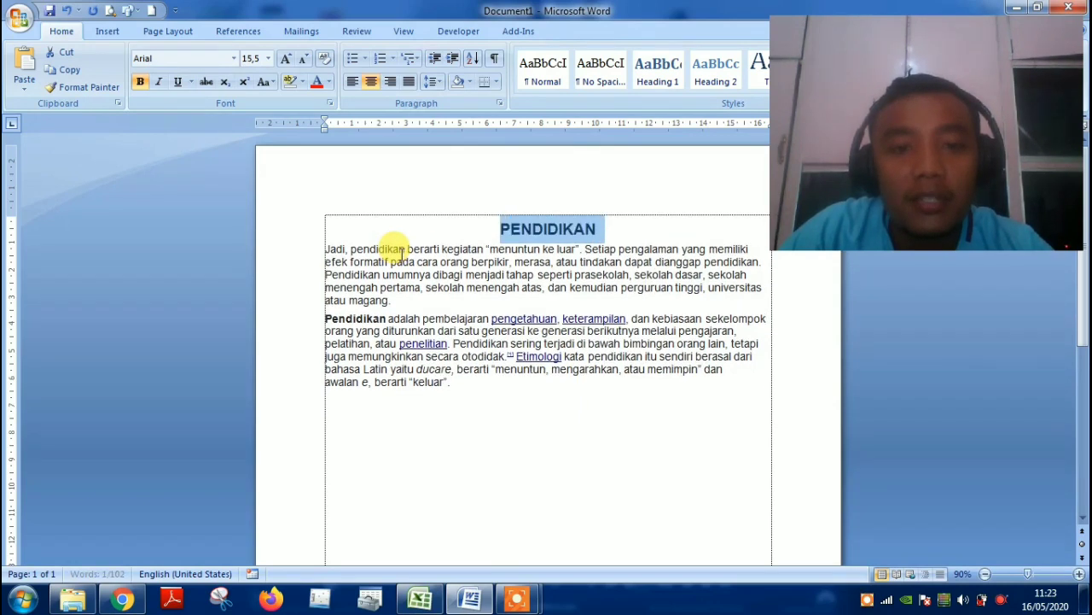
pyautogui.hotkey('ctrl', ']')
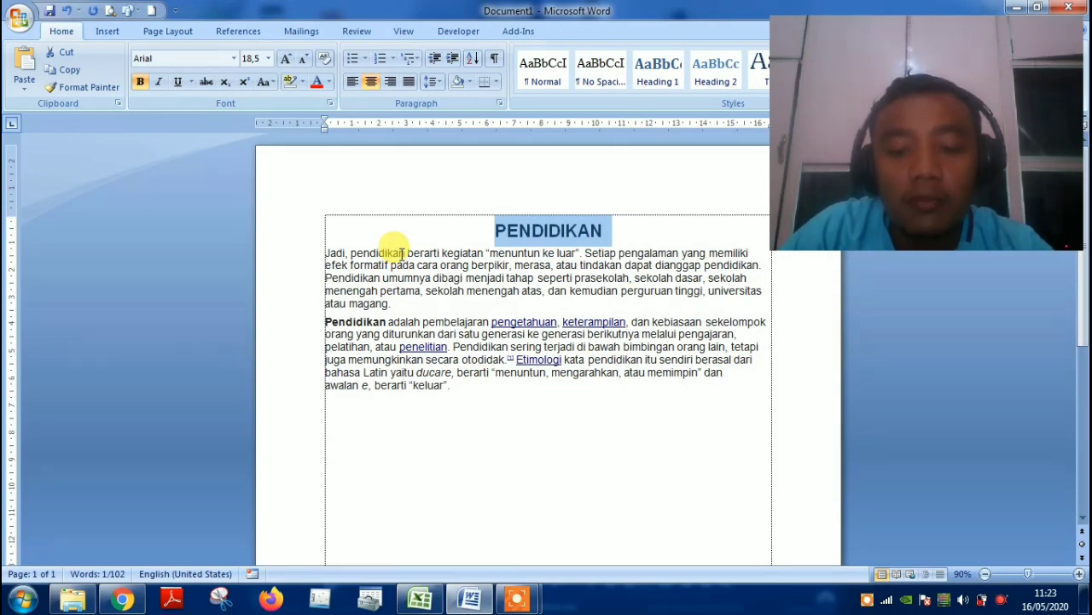
# Reduce the heading's font size stepwise to 13.5 points.
pyautogui.hotkey('ctrl', '[')
pyautogui.hotkey('ctrl', '[')
pyautogui.hotkey('ctrl', '[')
pyautogui.hotkey('ctrl', '[')
pyautogui.hotkey('ctrl', '[')
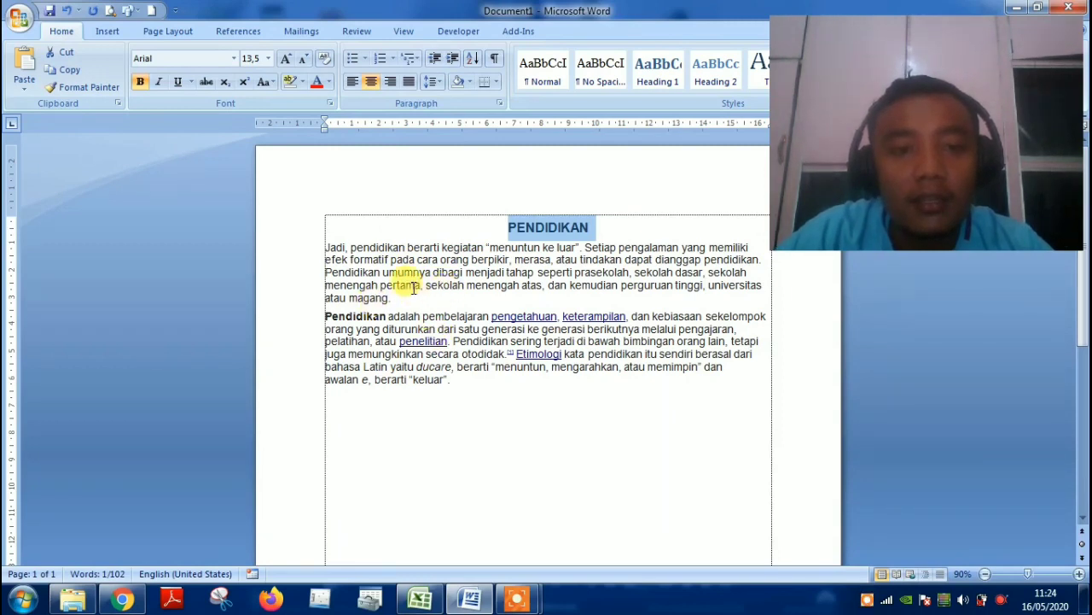
# Align the whole paragraph beginning with "Jadi" to the right, and return it to left alignment.
pyautogui.click(324, 246)
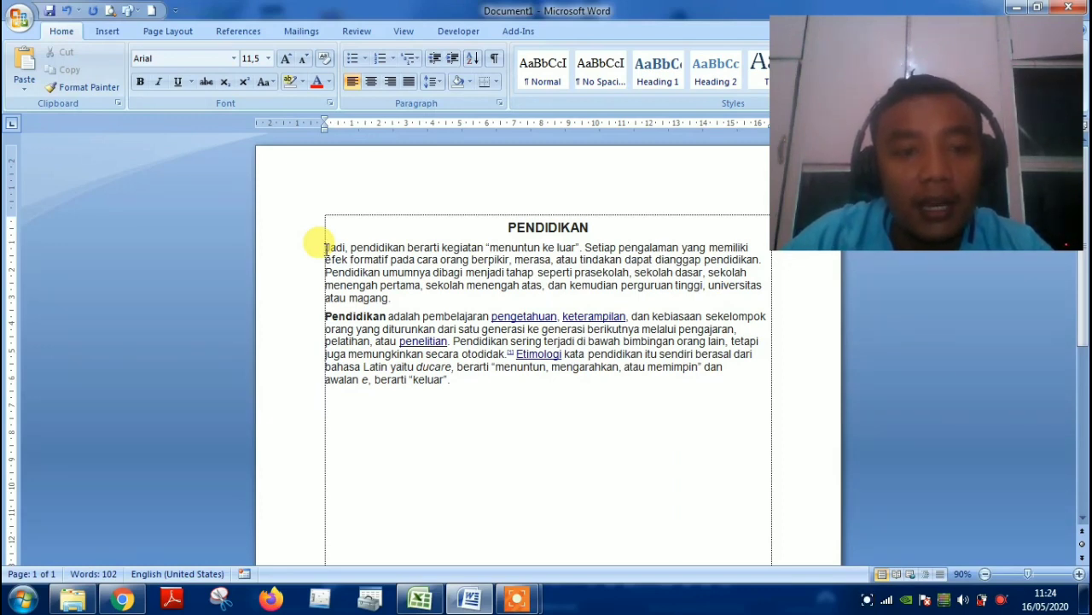
pyautogui.click(326, 249)
pyautogui.hotkey('shift', 'Down')
pyautogui.hotkey('shift', 'Down')
pyautogui.hotkey('shift', 'Down')
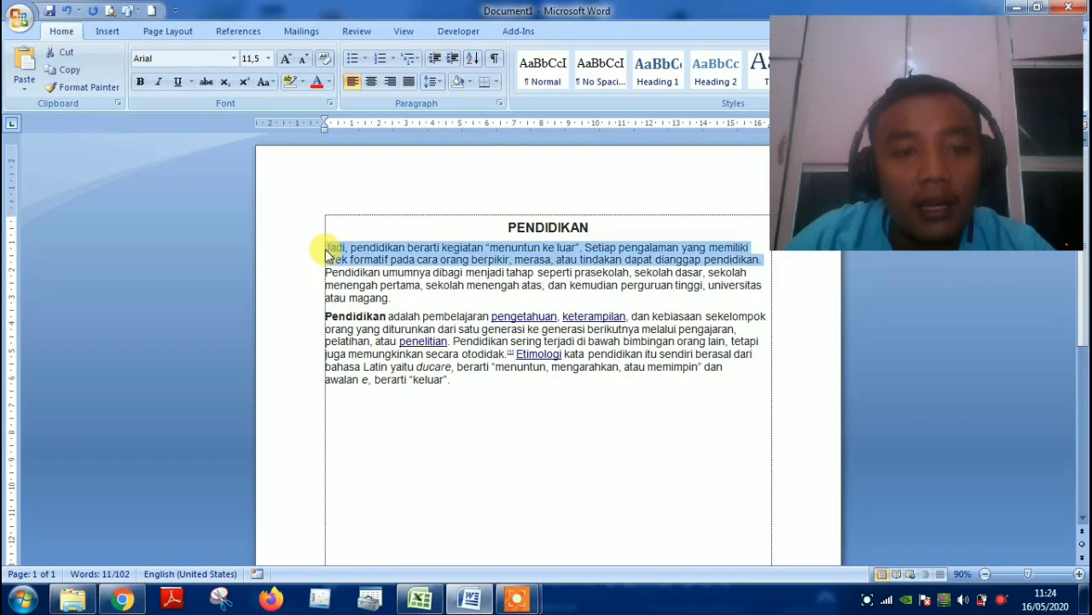
pyautogui.hotkey('shift', 'Down')
pyautogui.hotkey('shift', 'Down')
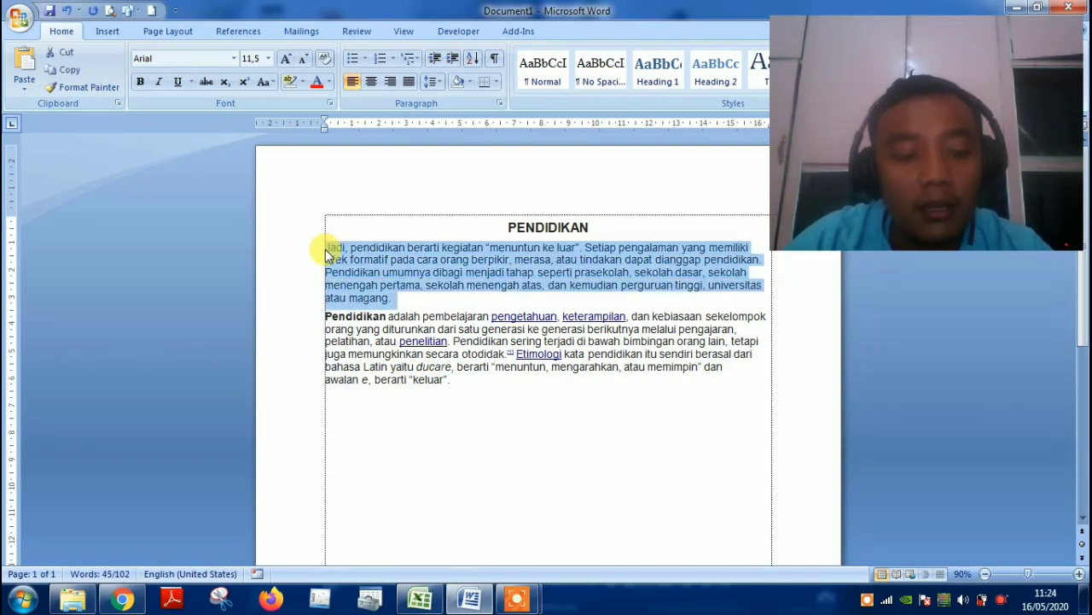
pyautogui.hotkey('ctrl', 'r')
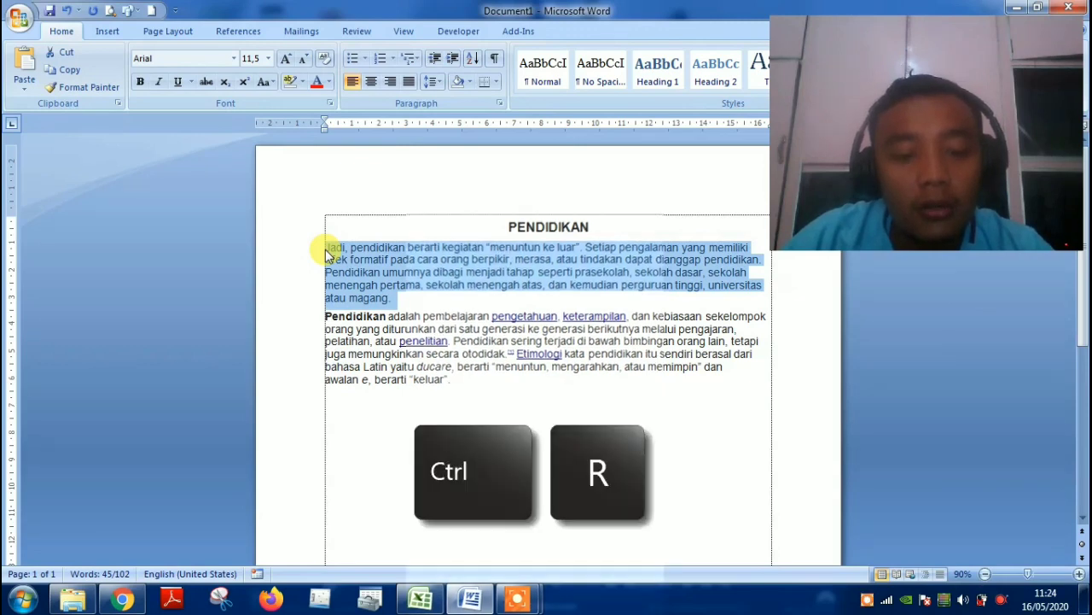
pyautogui.hotkey('ctrl', 'r')
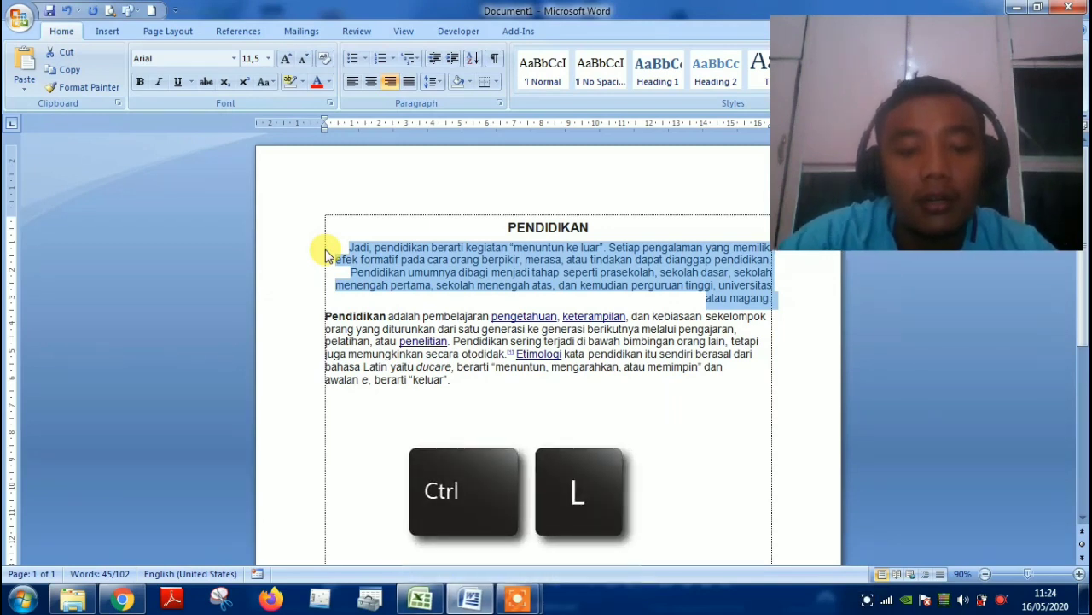
pyautogui.hotkey('ctrl', 'l')
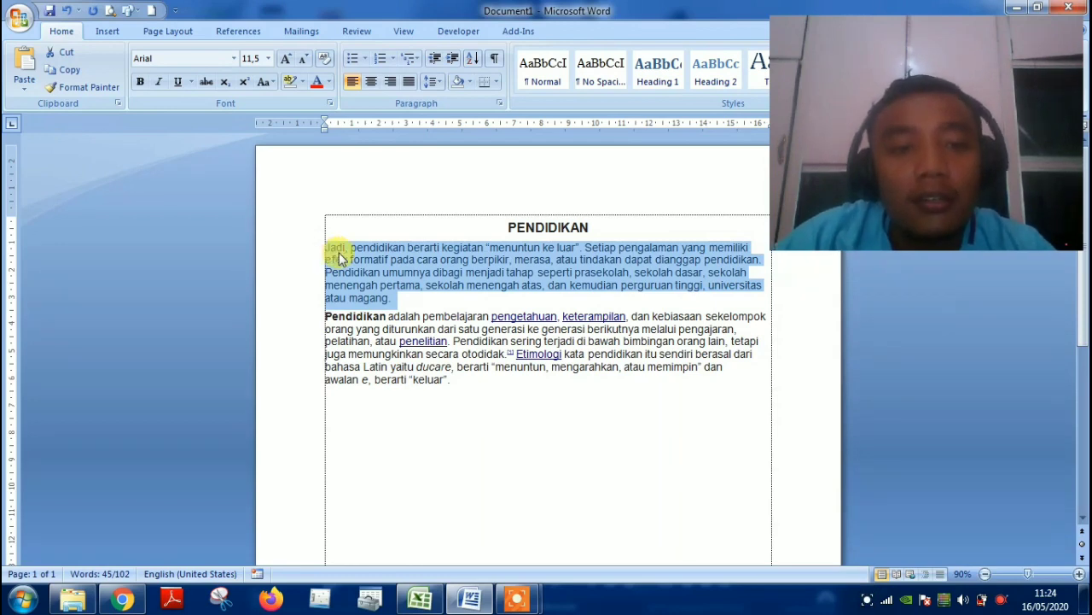
# Make the whole paragraph beginning with "Jadi, pendidikan berarti kegiatan" bold.
pyautogui.click(327, 318)
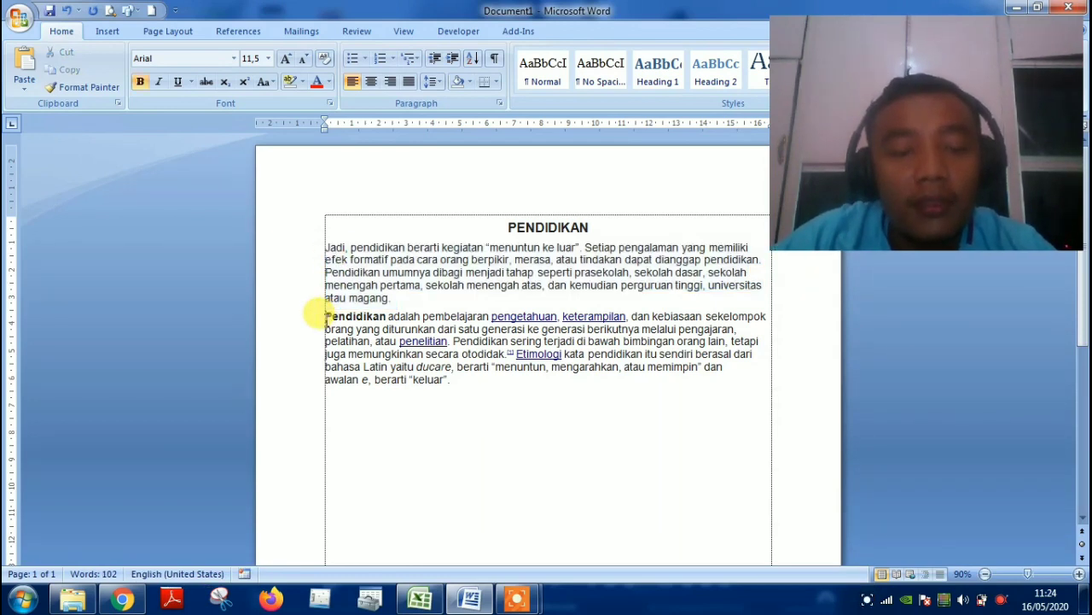
pyautogui.click(326, 247)
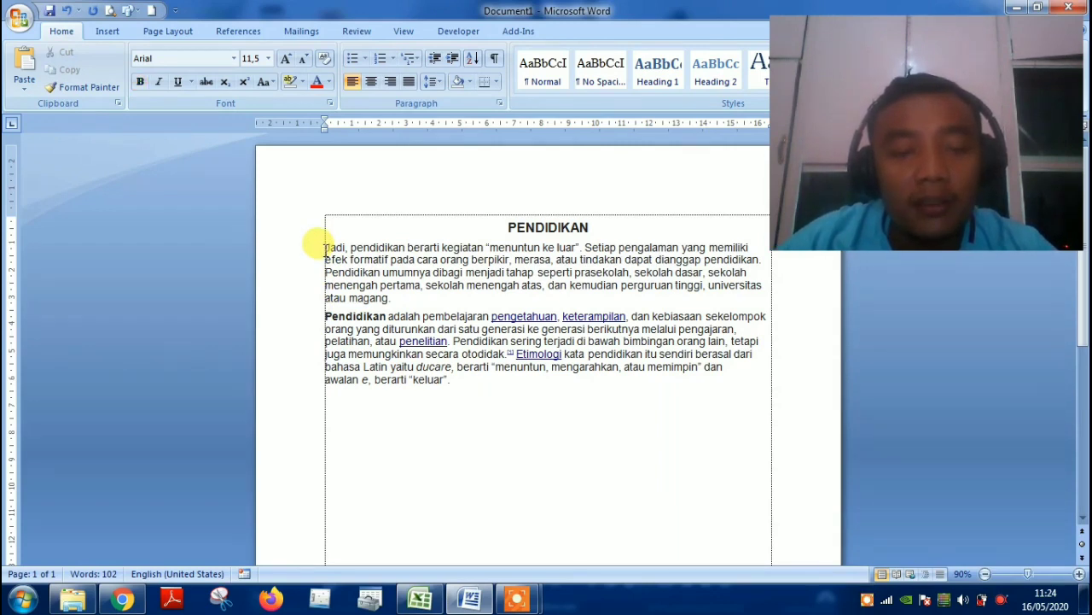
pyautogui.hotkey('shift', 'End')
pyautogui.press('Up')
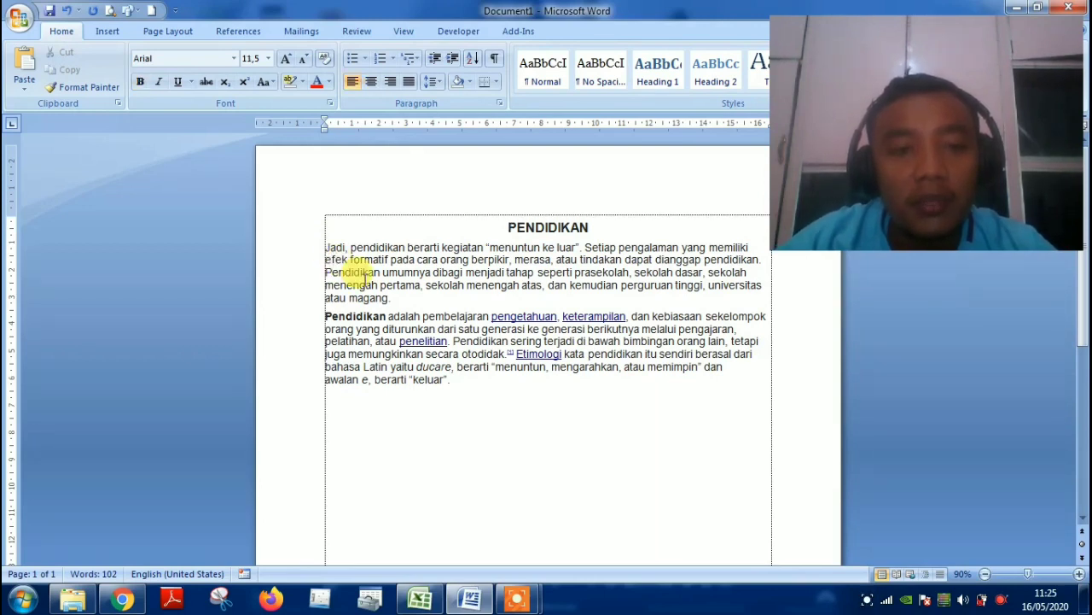
pyautogui.hotkey('shift', 'Down')
pyautogui.hotkey('shift', 'Down')
pyautogui.hotkey('shift', 'Down')
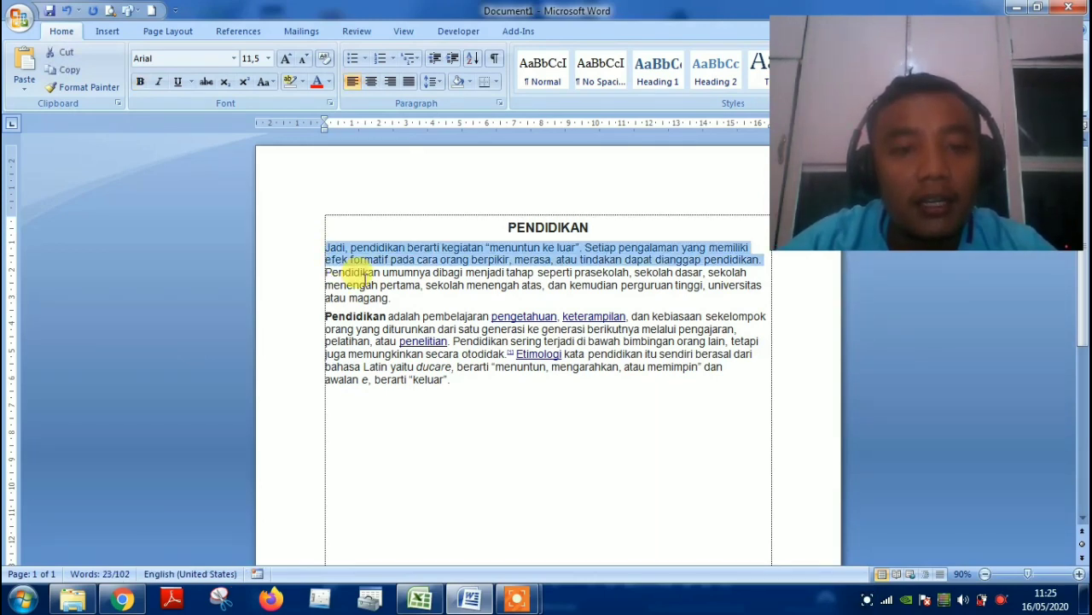
pyautogui.hotkey('shift', 'Down')
pyautogui.hotkey('shift', 'Down')
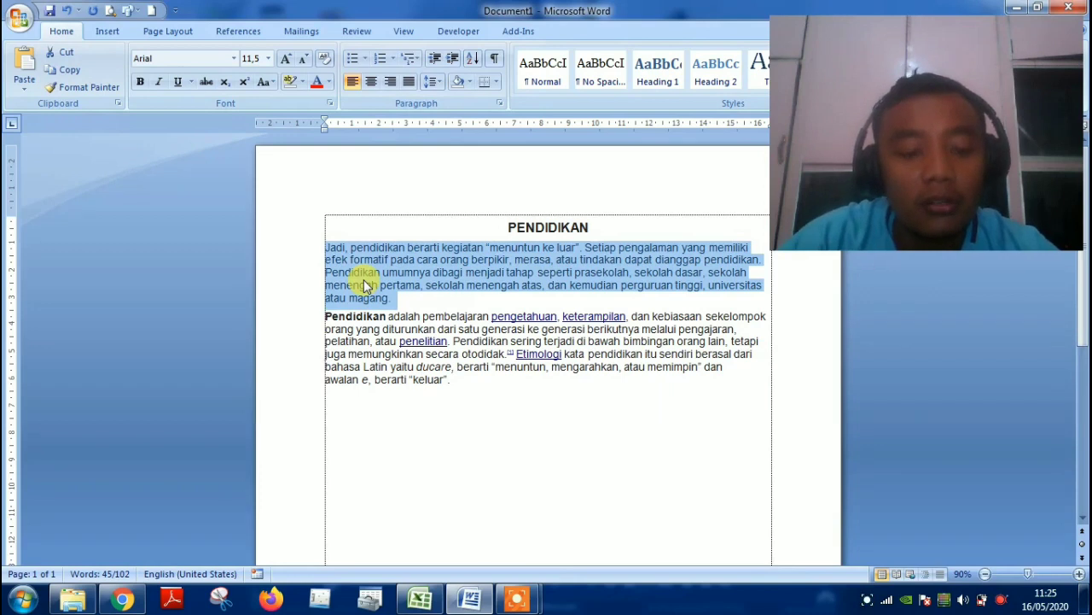
pyautogui.hotkey('ctrl', 'b')
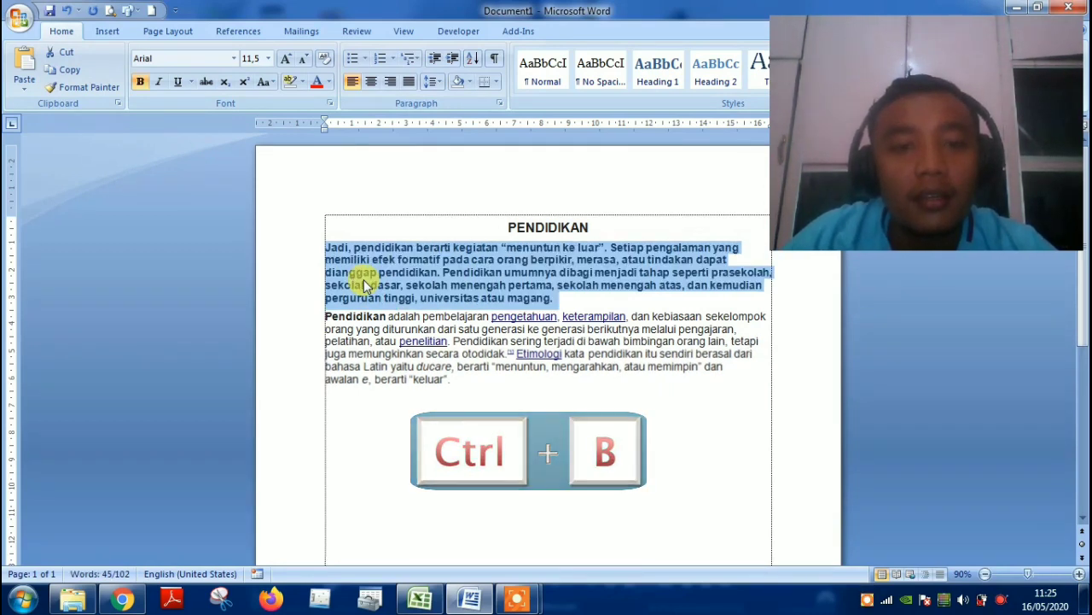
pyautogui.click(366, 285)
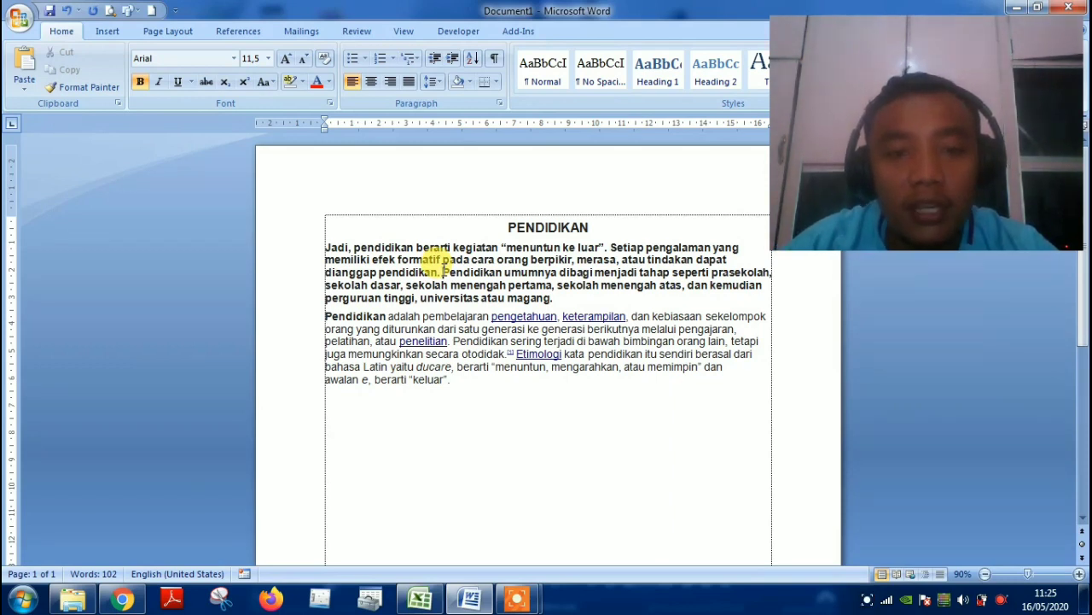
# Italicize the words "Pendidikan umumnya dibagi menjadi tahap" in the bold paragraph.
pyautogui.moveTo(472, 272); pyautogui.dragTo(444, 273)
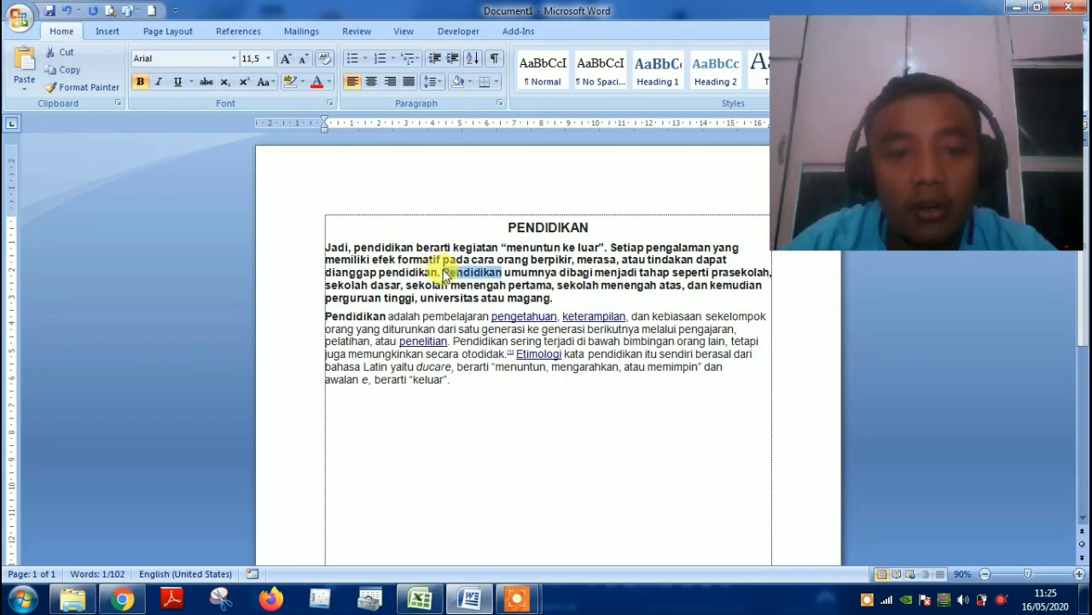
pyautogui.hotkey('shift', 'Right')
pyautogui.hotkey('shift', 'Right')
pyautogui.hotkey('shift', 'Right')
pyautogui.hotkey('shift', 'Right')
pyautogui.hotkey('shift', 'Right')
pyautogui.hotkey('shift', 'Right')
pyautogui.hotkey('shift', 'Right')
pyautogui.hotkey('shift', 'Right')
pyautogui.hotkey('shift', 'Right')
pyautogui.hotkey('shift', 'Right')
pyautogui.hotkey('shift', 'Right')
pyautogui.hotkey('shift', 'Right')
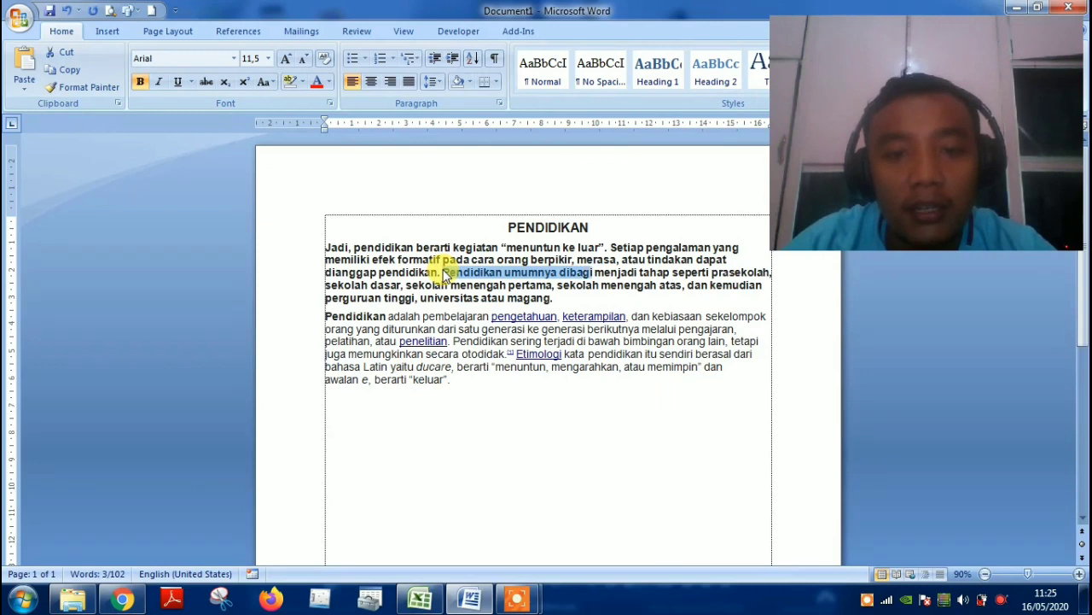
pyautogui.hotkey('shift', 'Right')
pyautogui.hotkey('shift', 'Right')
pyautogui.hotkey('shift', 'Right')
pyautogui.hotkey('shift', 'Right')
pyautogui.hotkey('shift', 'Right')
pyautogui.hotkey('shift', 'Right')
pyautogui.hotkey('shift', 'Right')
pyautogui.hotkey('shift', 'Right')
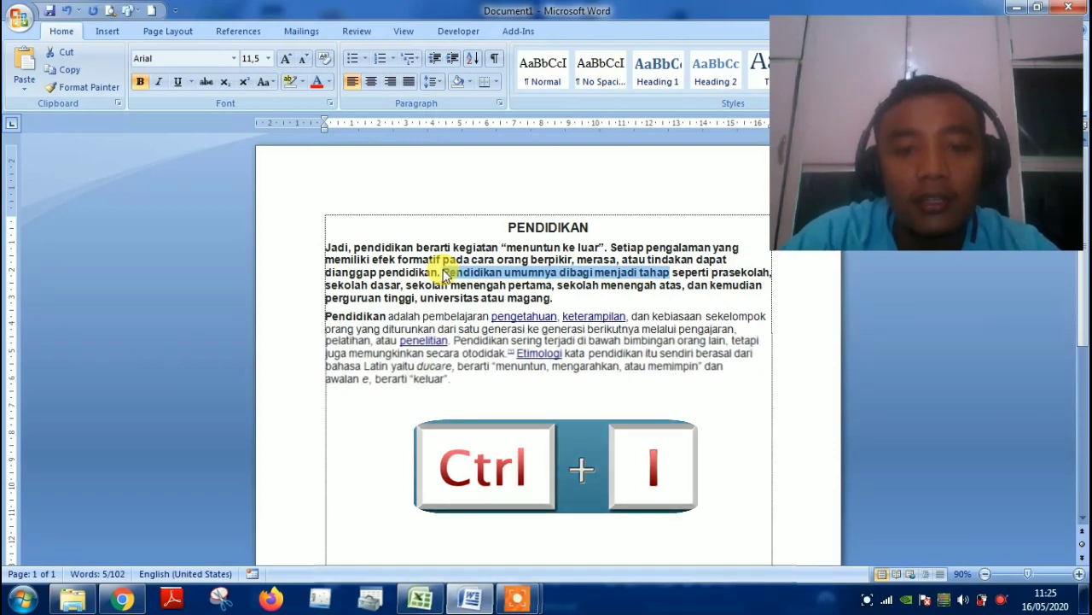
pyautogui.hotkey('ctrl', 'i')
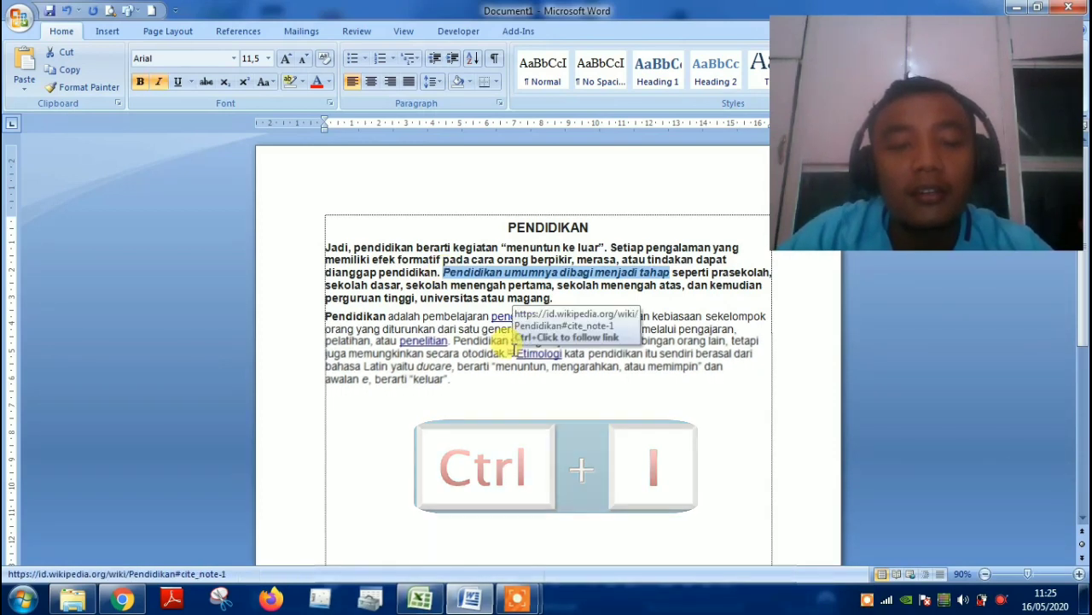
pyautogui.click(557, 298)
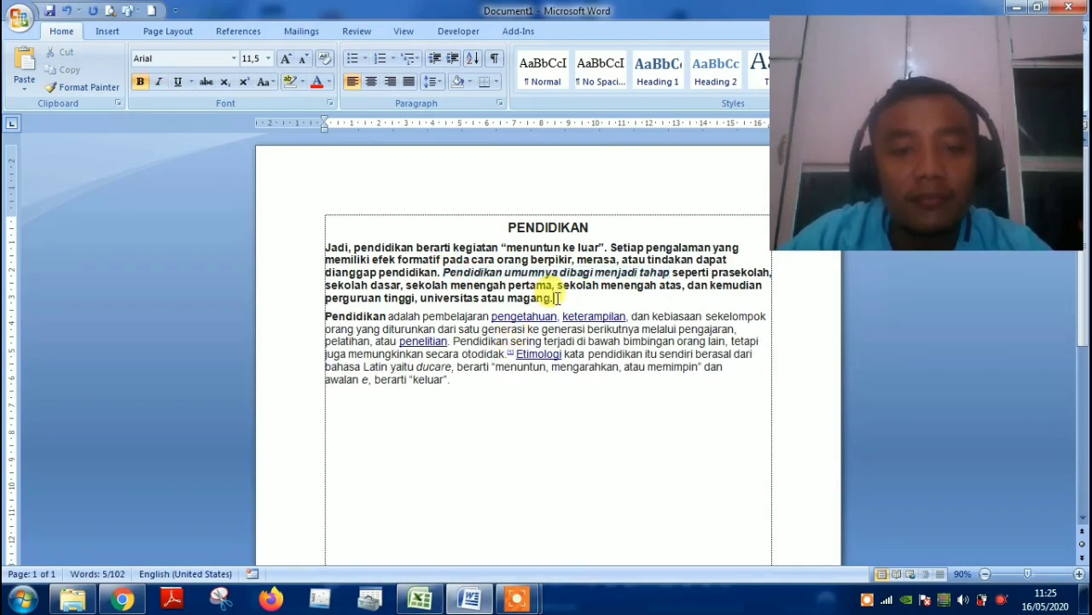
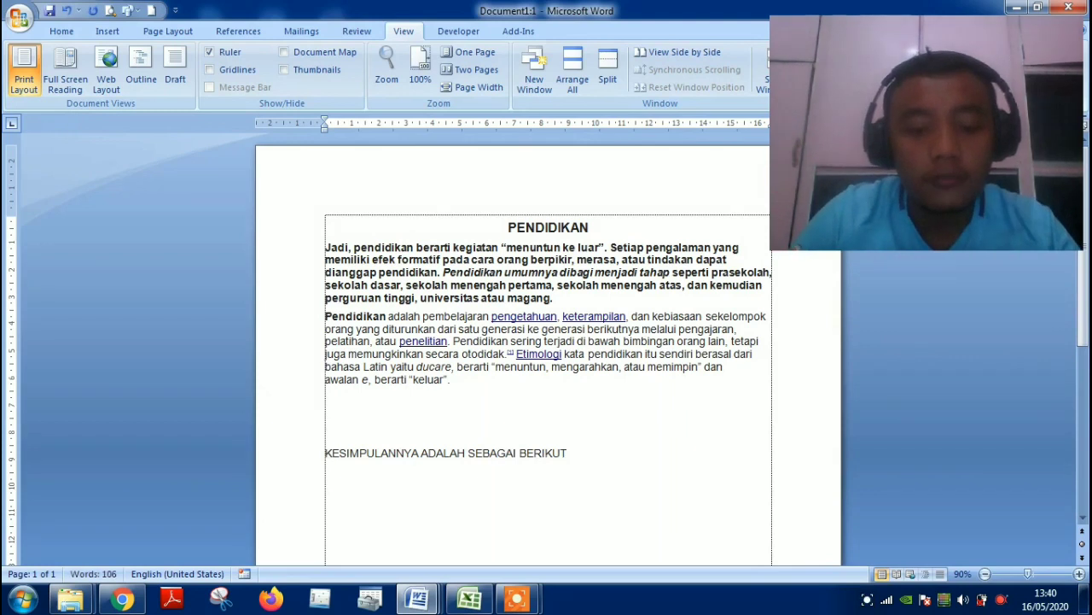
# Add a colon after "KESIMPULANNYA ADALAH SEBAGAI BERIKUT" and switch to the Document1:2 window.
pyautogui.write(':')
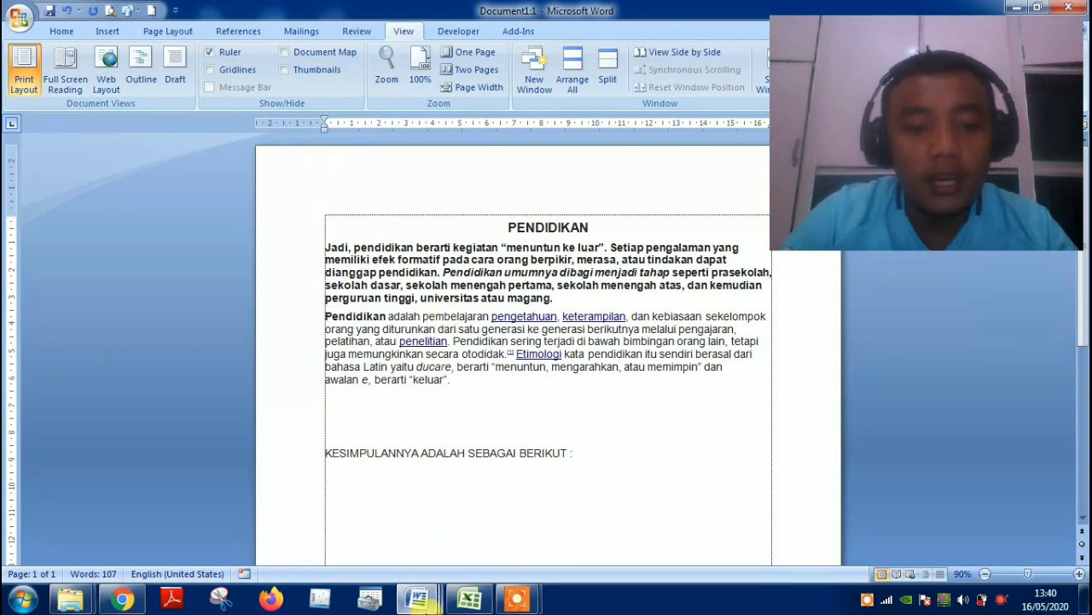
pyautogui.moveTo(418, 604)
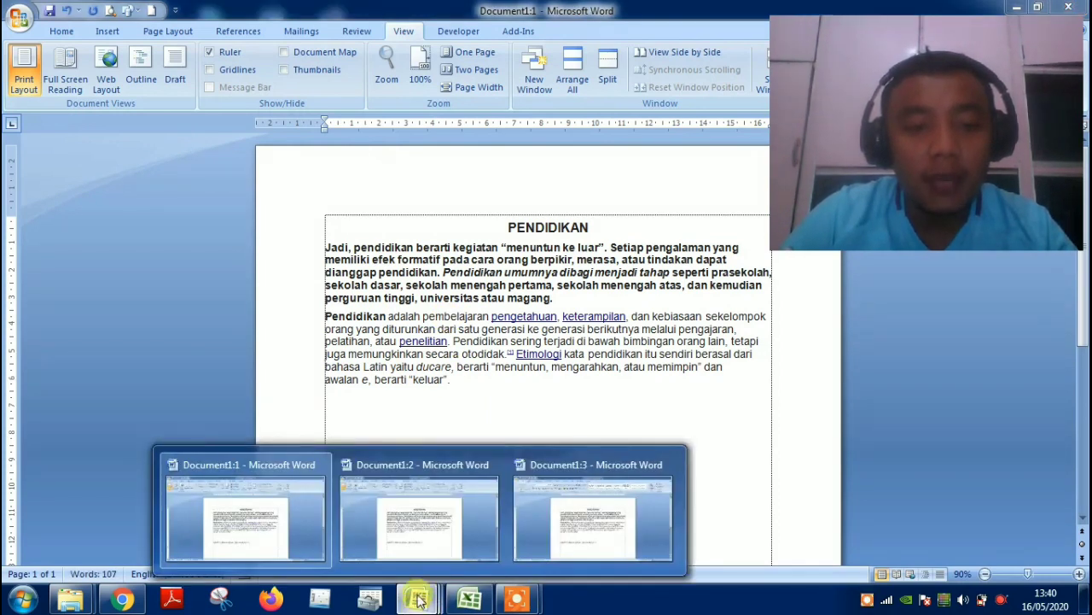
pyautogui.click(419, 520)
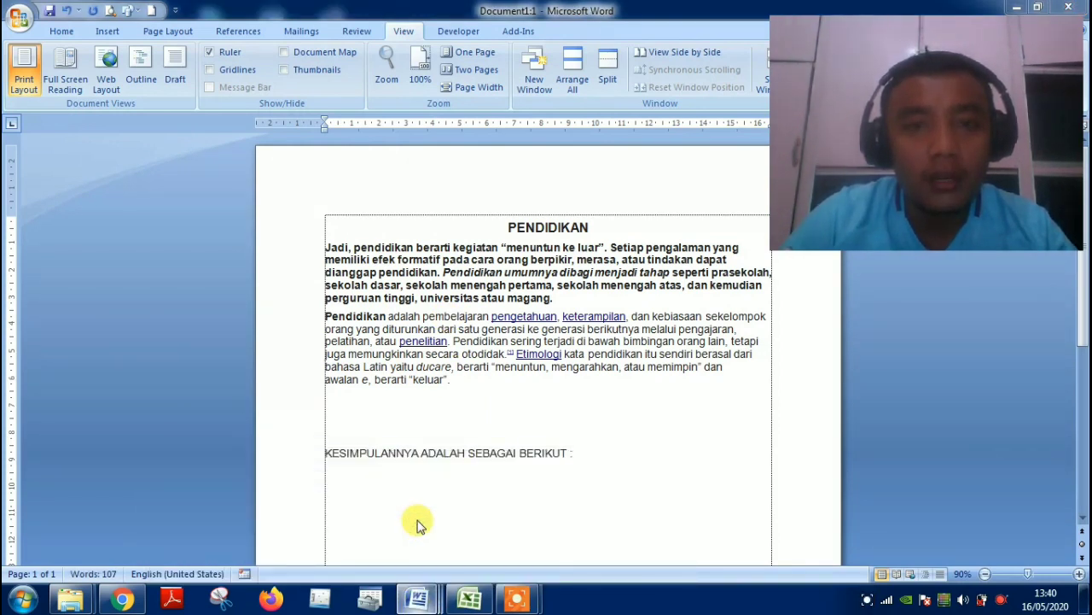
# Switch through the Document1:2 and Document1:3 windows and return to Document1:1.
pyautogui.moveTo(418, 602)
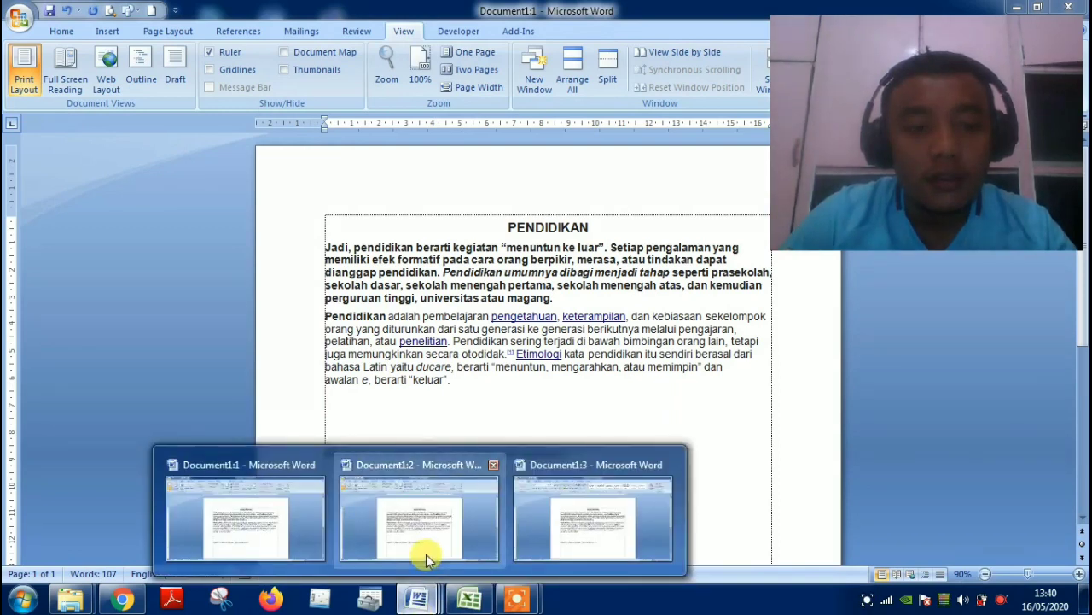
pyautogui.click(427, 554)
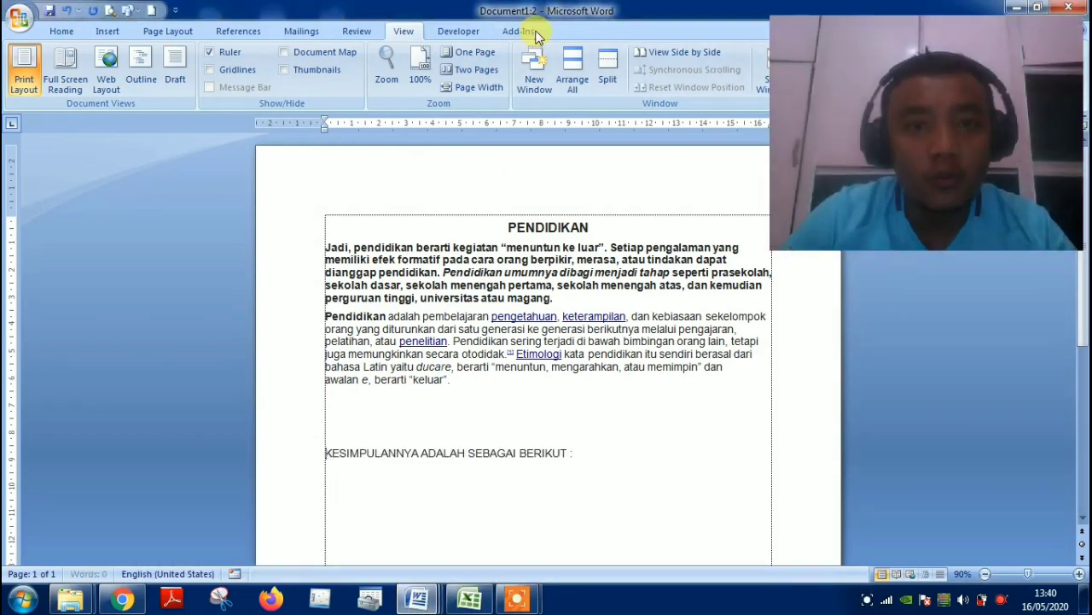
pyautogui.moveTo(418, 600)
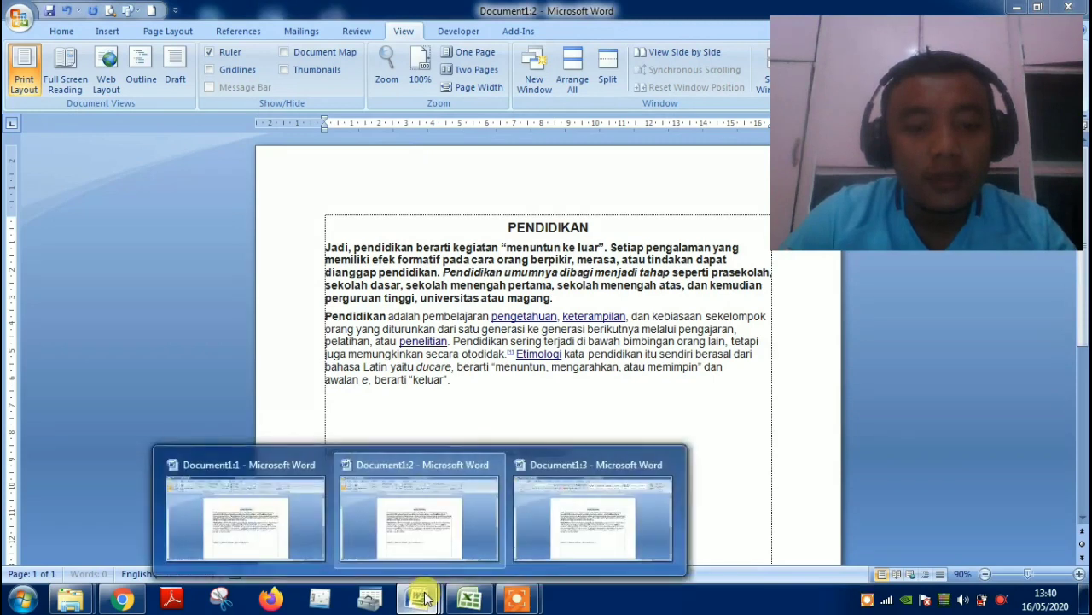
pyautogui.click(597, 490)
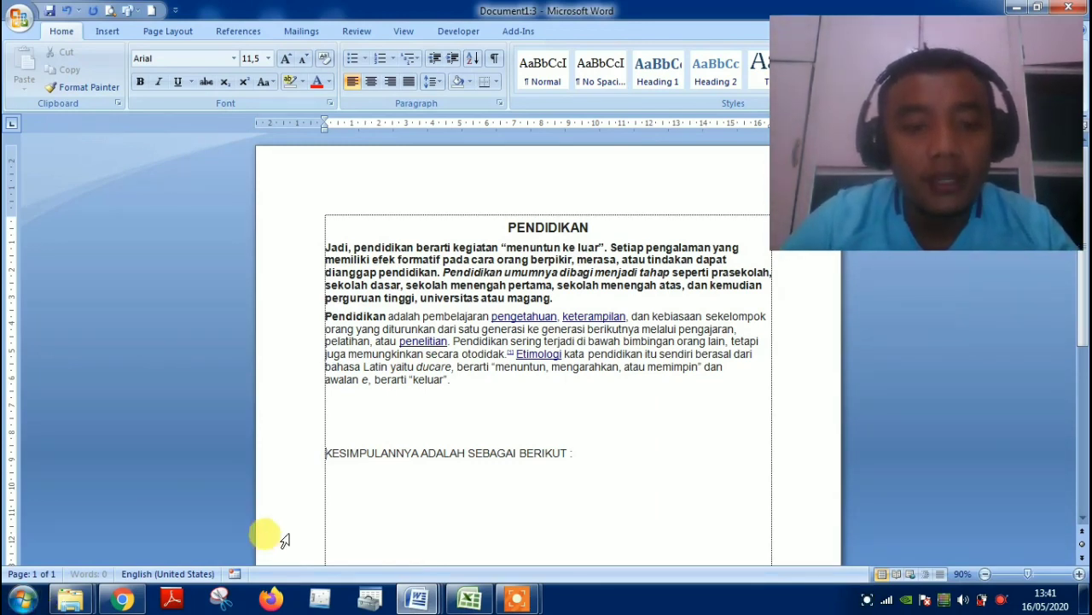
pyautogui.moveTo(418, 600)
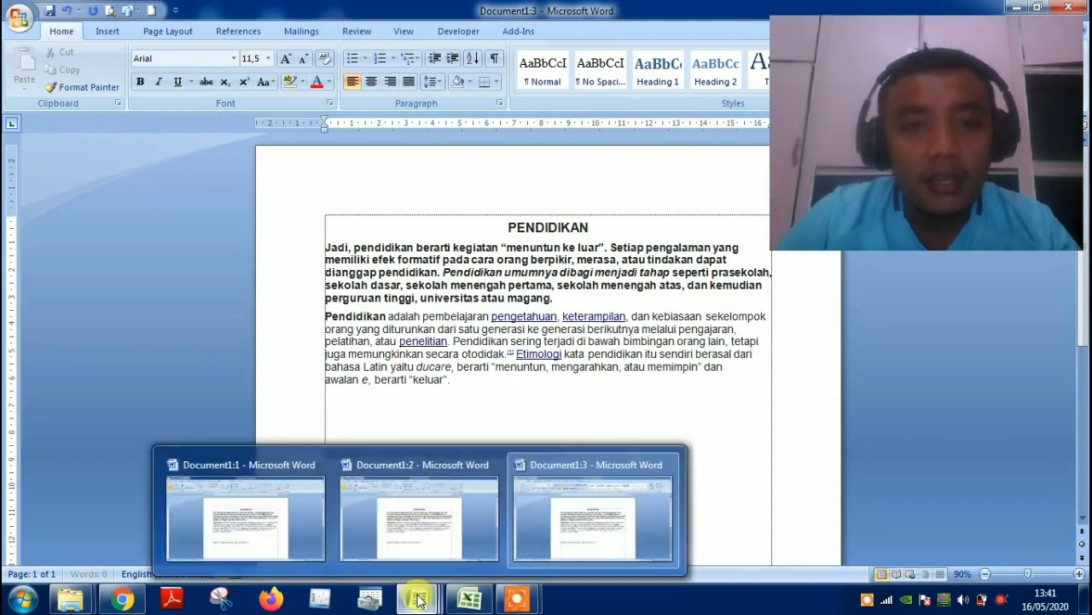
pyautogui.click(244, 506)
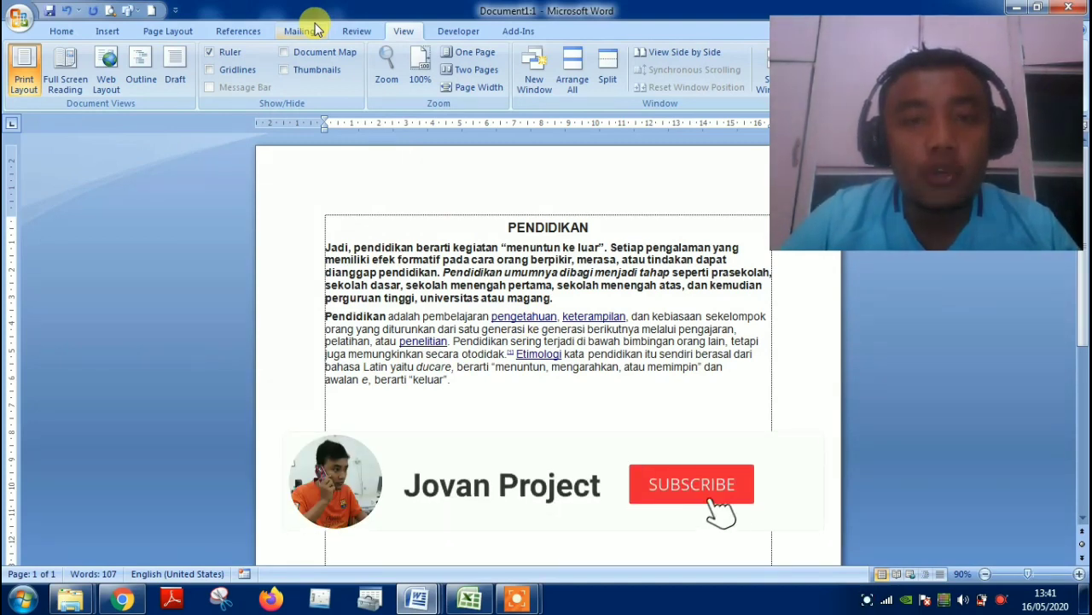
# Publish the document as a PDF named PENDIDIKAN in the Documents library, view it, and close the PDF.
pyautogui.click(21, 22)
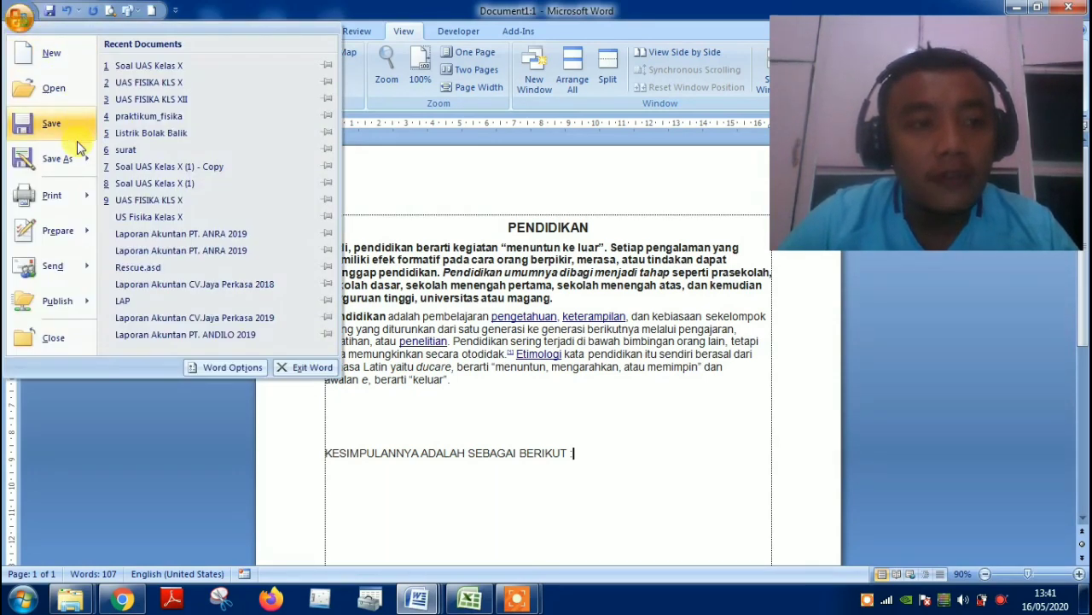
pyautogui.moveTo(83, 165)
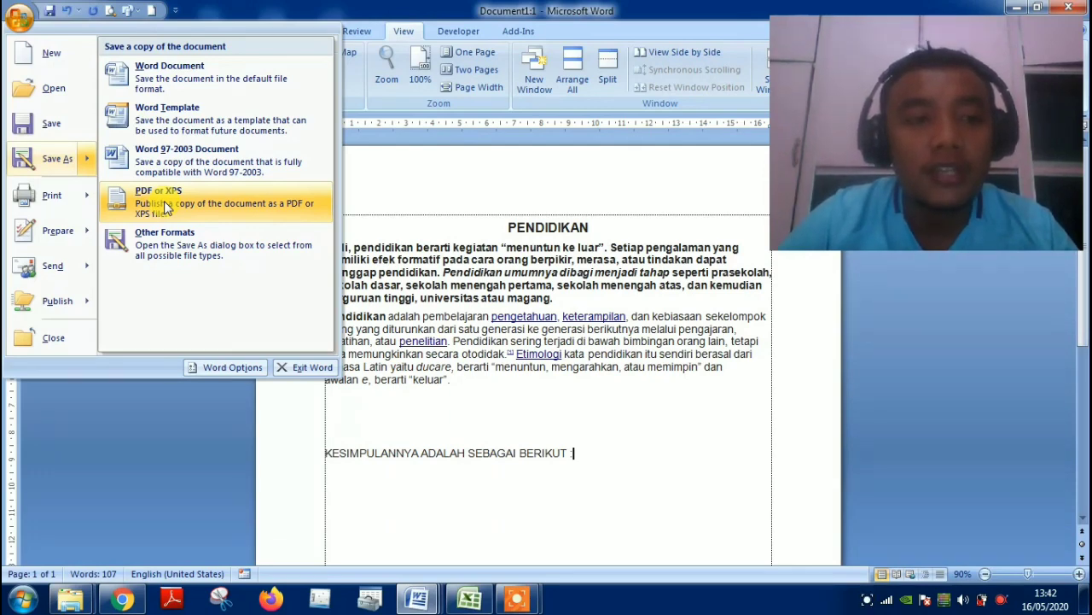
pyautogui.press('Escape')
pyautogui.press('Escape')
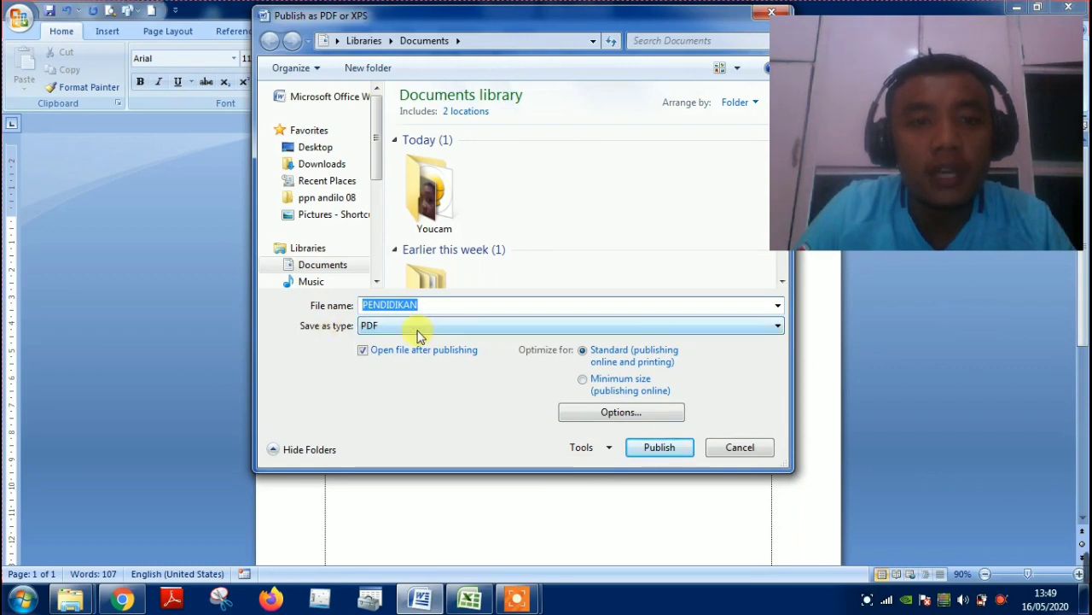
pyautogui.click(660, 447)
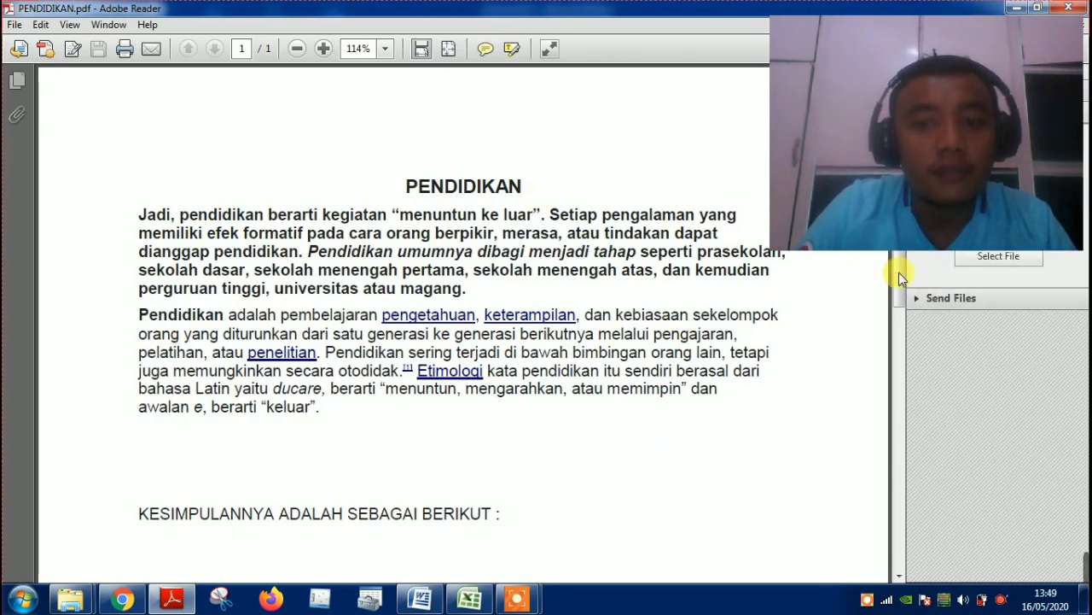
pyautogui.moveTo(901, 276); pyautogui.dragTo(892, 239)
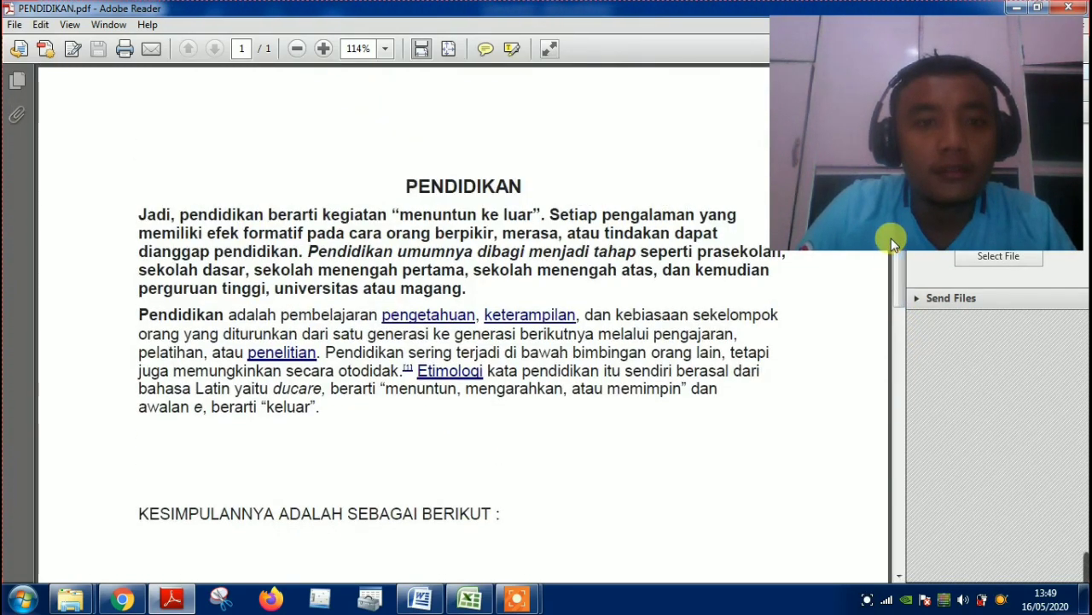
pyautogui.click(1073, 11)
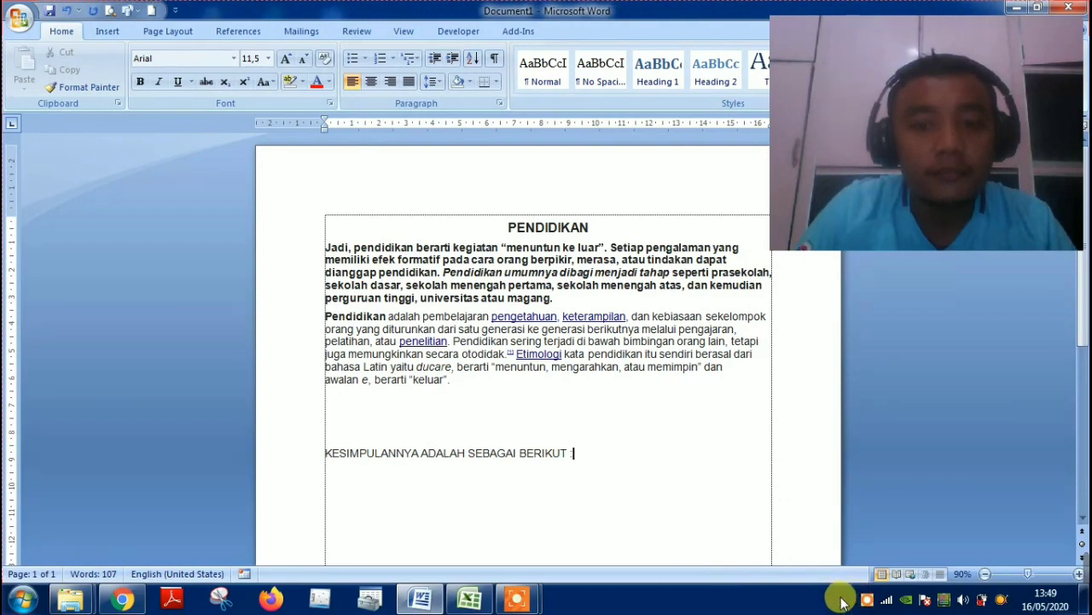
pyautogui.click(867, 602)
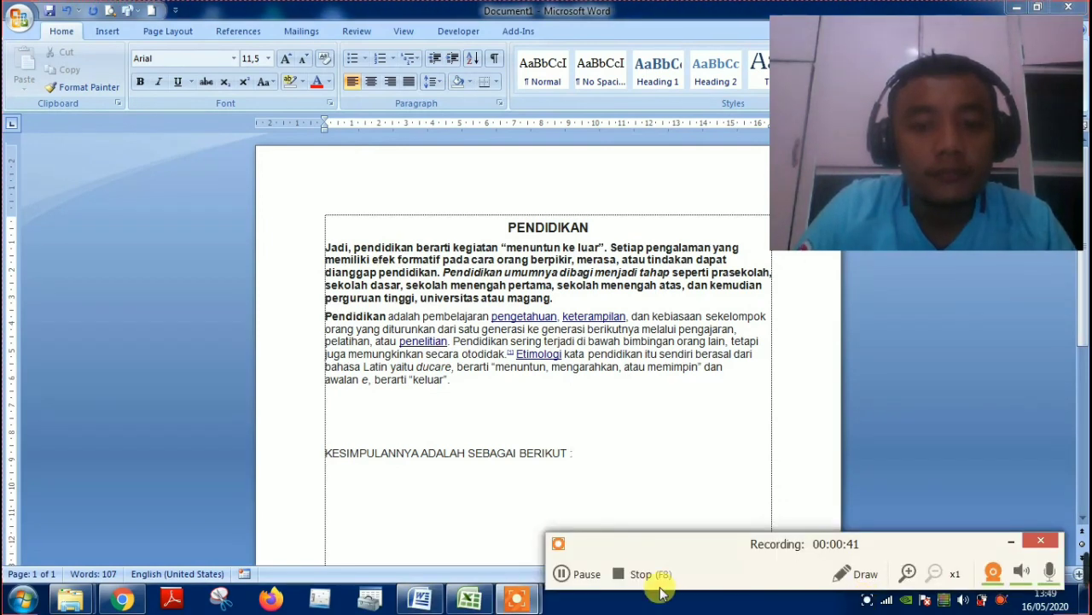
pyautogui.click(563, 575)
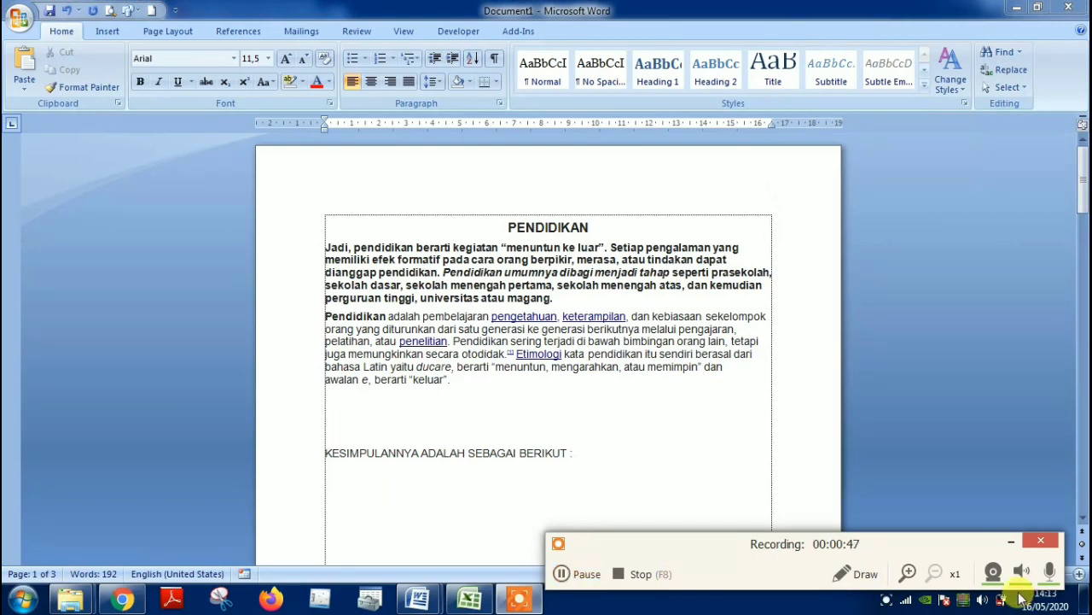
pyautogui.click(995, 572)
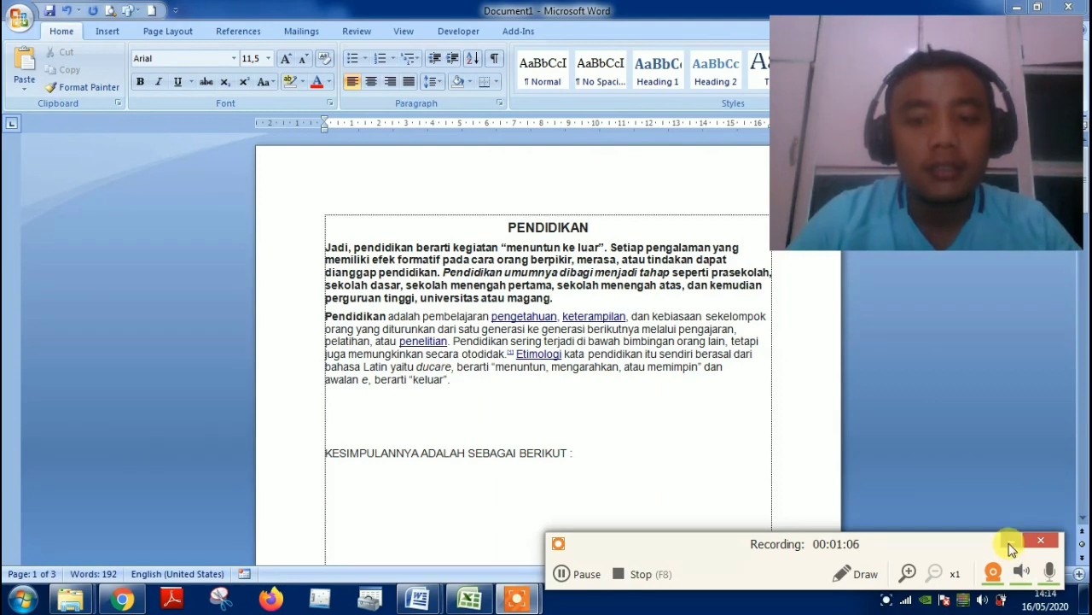
pyautogui.click(1009, 545)
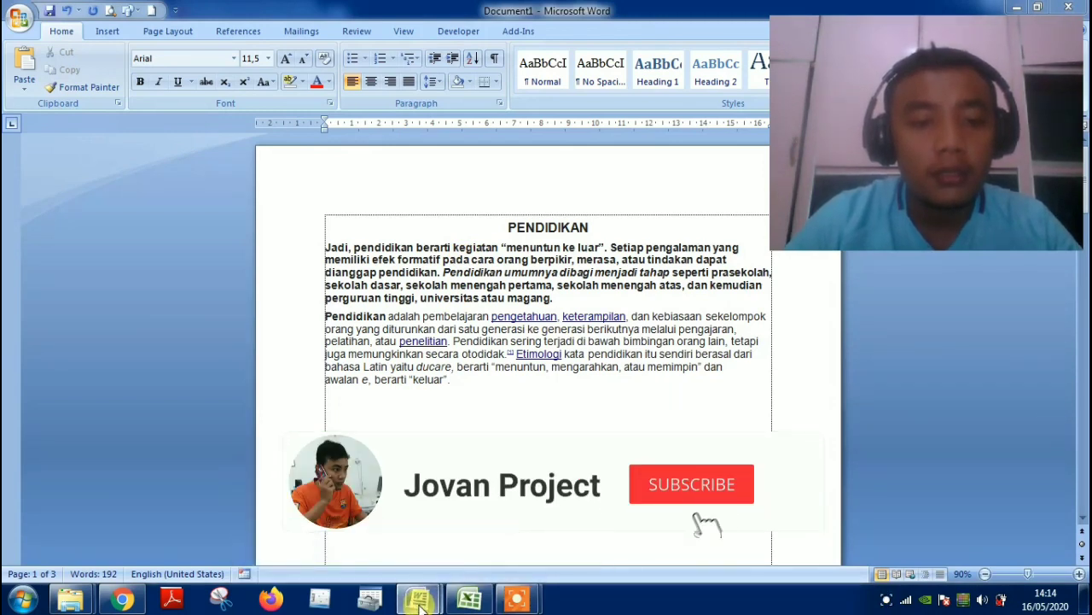
# Switch to the skripsi document and place the cursor at the empty page number of "Latar Belakang Masalah" under BAB I.
pyautogui.moveTo(419, 603)
pyautogui.click(508, 512)
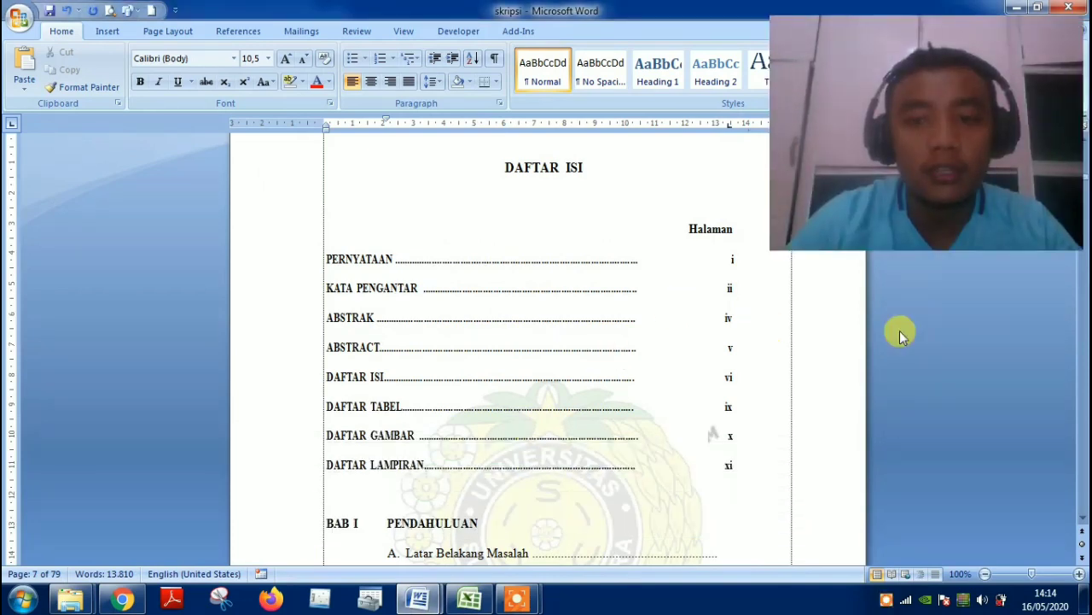
pyautogui.click(1082, 520)
pyautogui.moveTo(1082, 520); pyautogui.dragTo(1082, 521)
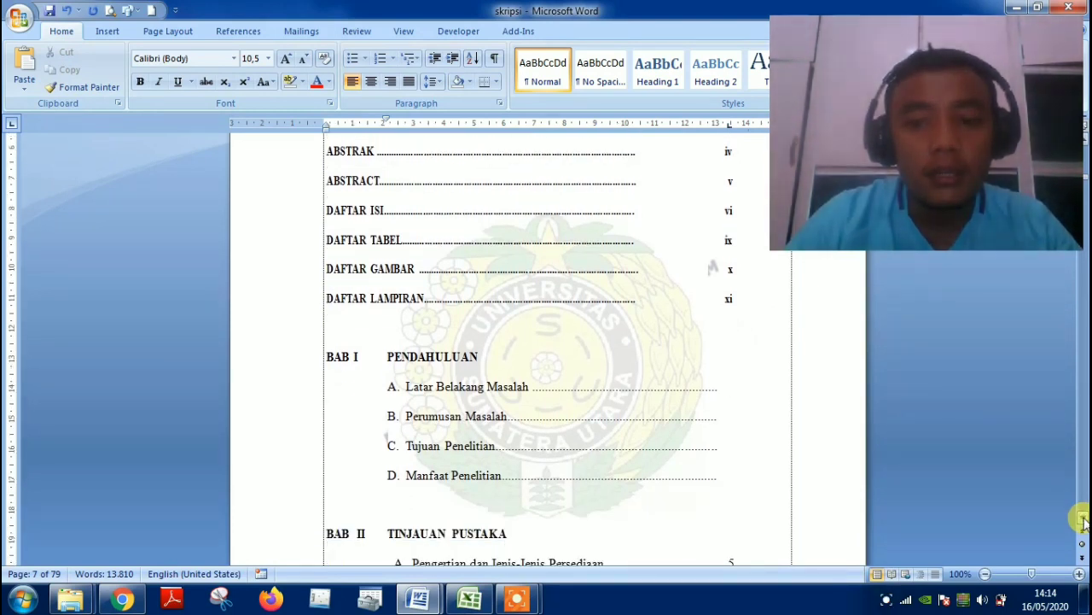
pyautogui.click(1082, 521)
pyautogui.click(1083, 521)
pyautogui.click(1083, 521)
pyautogui.click(731, 348)
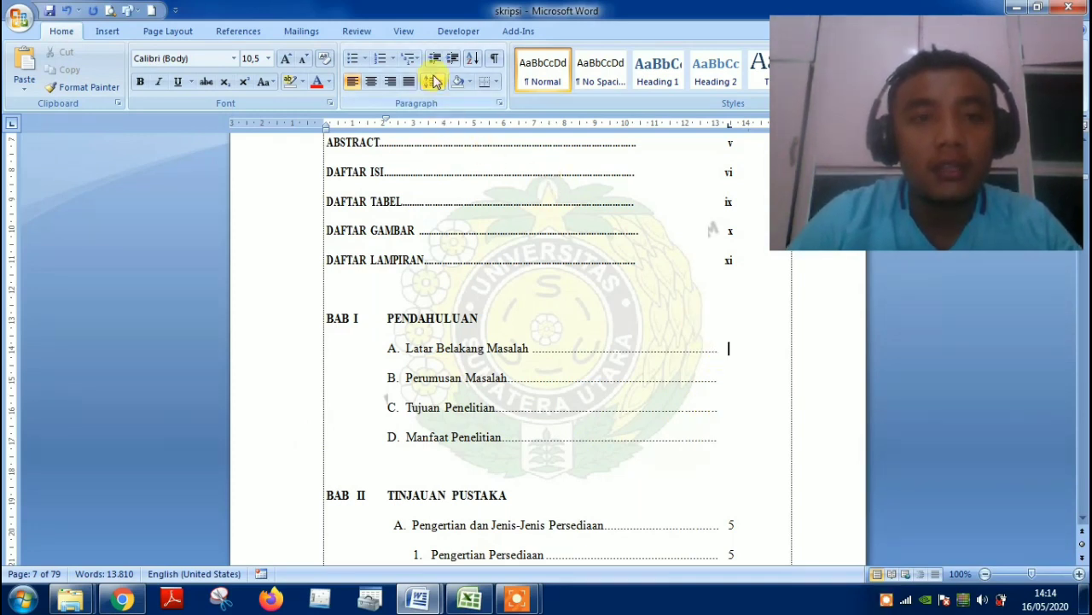
# Split the skripsi window between DAFTAR LAMPIRAN and BAB I, and show the BAB I entries in the upper pane.
pyautogui.click(403, 32)
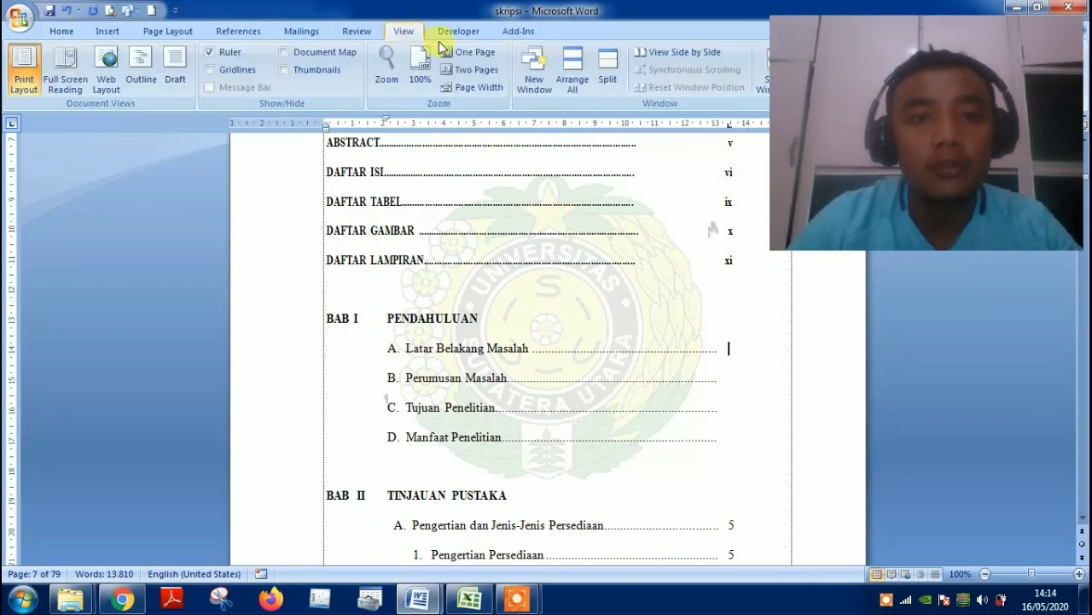
pyautogui.click(608, 78)
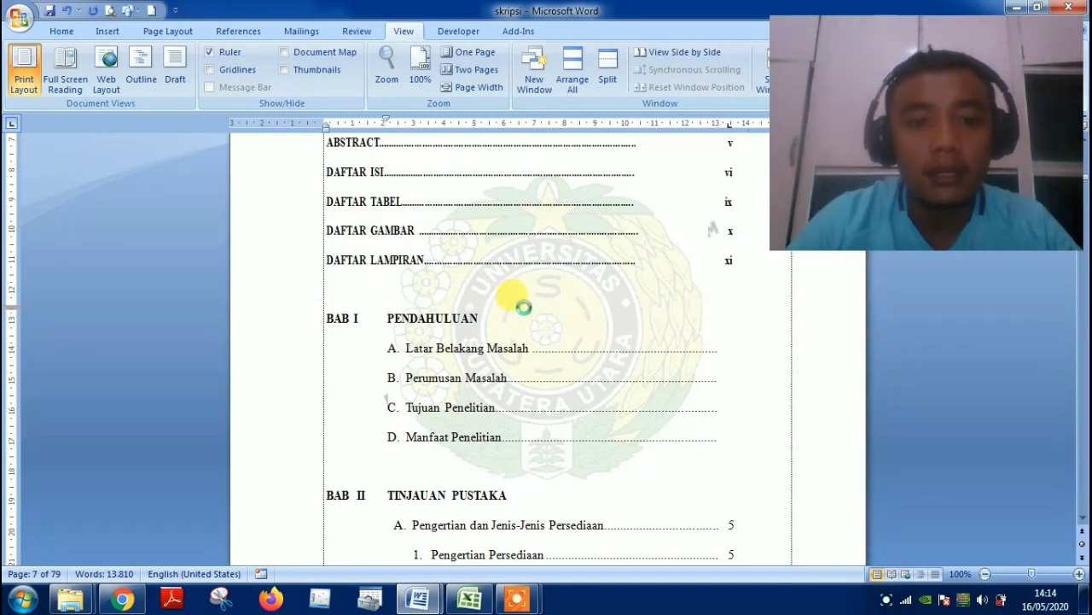
pyautogui.click(524, 307)
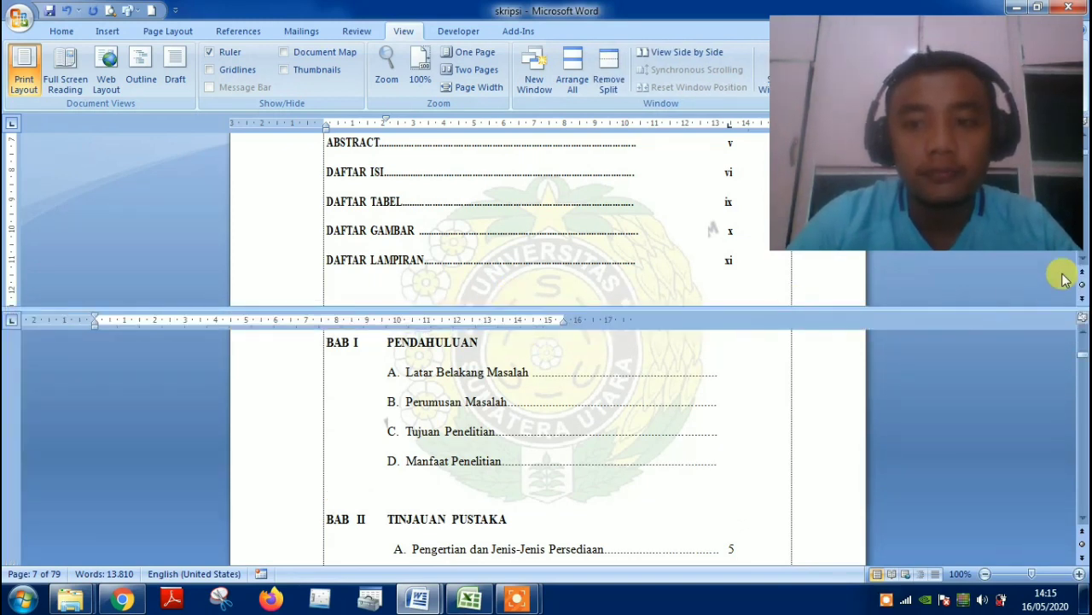
pyautogui.scroll(-3, 1082, 260)
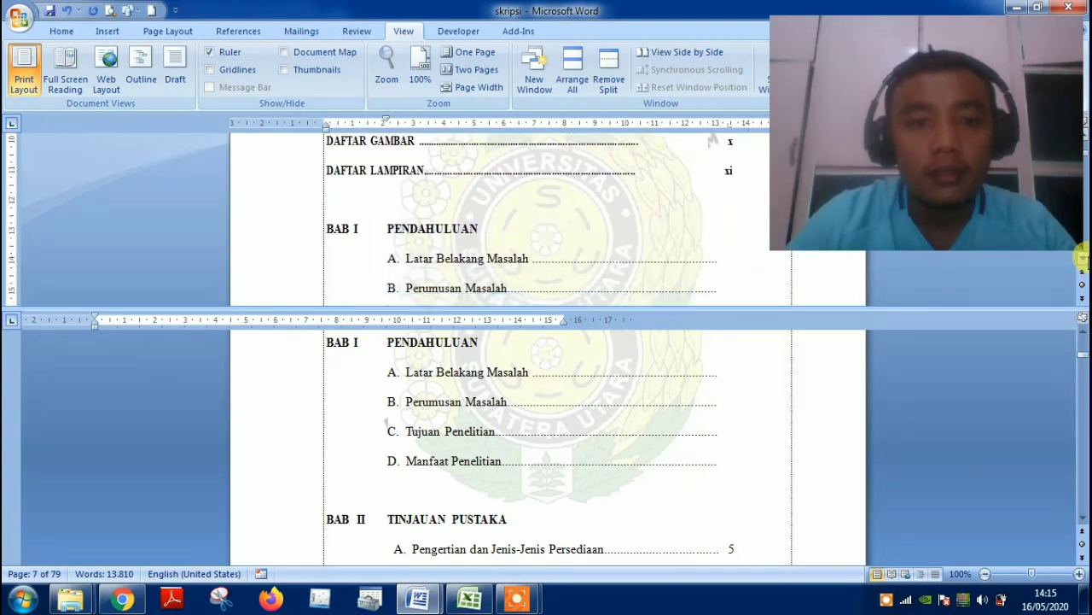
pyautogui.scroll(-1, 1082, 258)
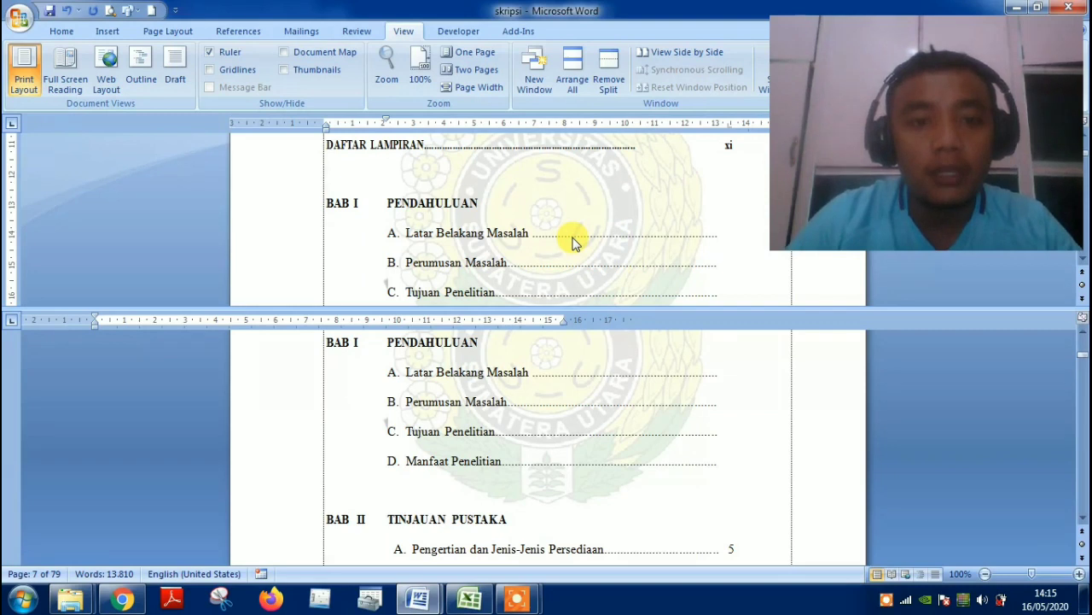
# In the lower pane, look up the page number on which section "A. Latar Belakang Masalah" starts.
pyautogui.click(1082, 519)
pyautogui.moveTo(1082, 519); pyautogui.dragTo(1082, 519)
pyautogui.scroll(-5, 896, 475)
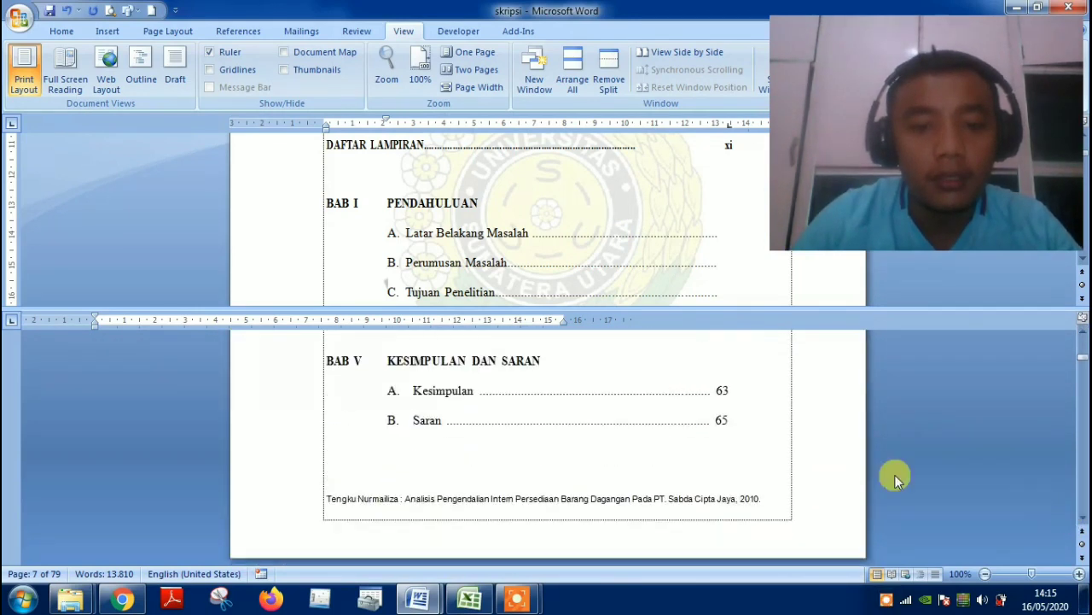
pyautogui.scroll(-6, 854, 459)
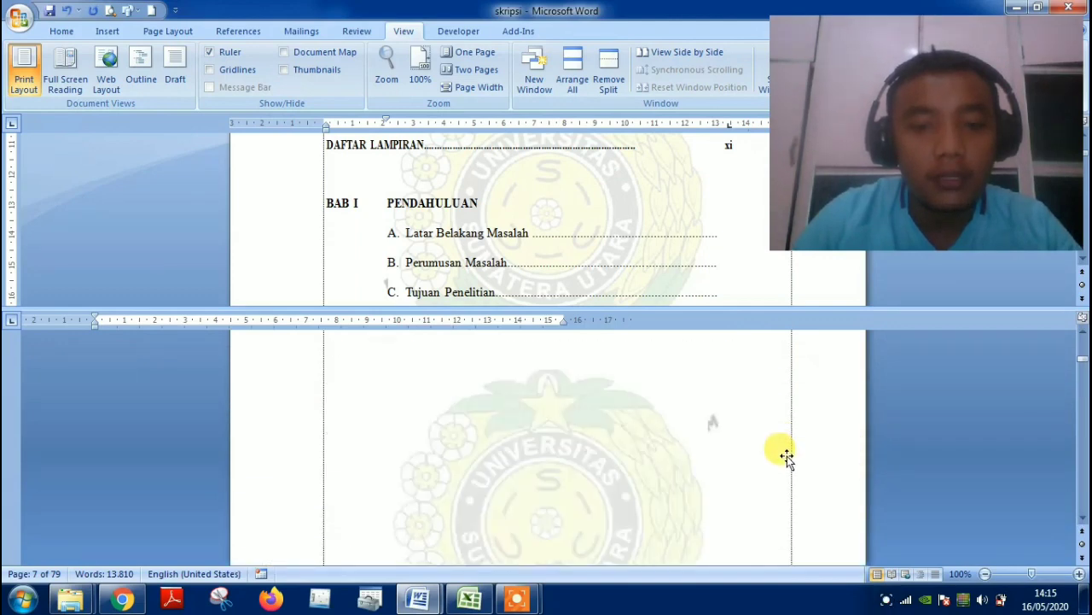
pyautogui.scroll(-8, 787, 457)
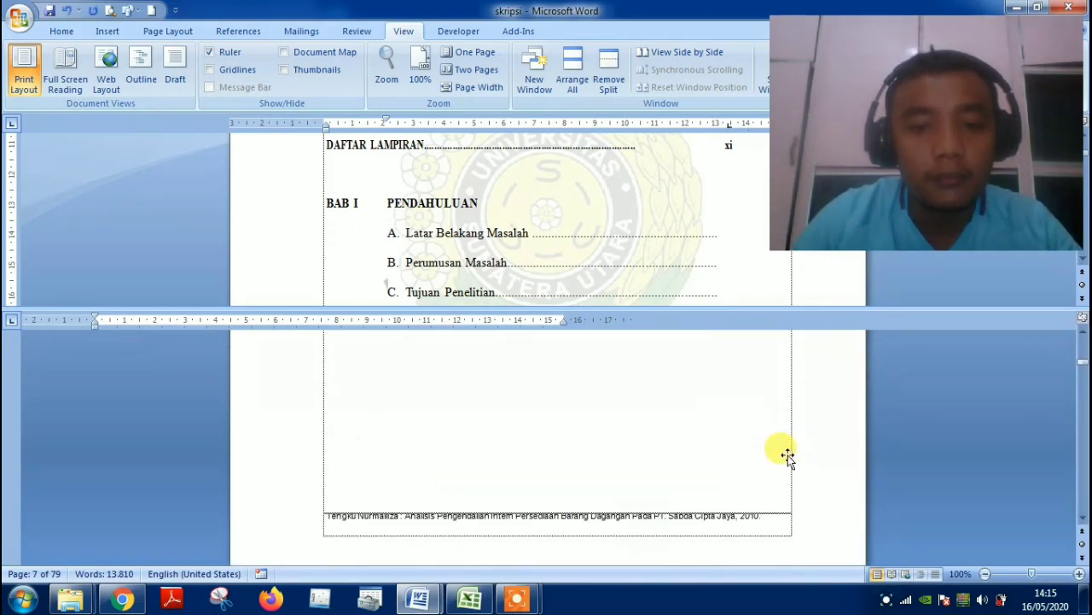
pyautogui.scroll(-3, 787, 457)
pyautogui.scroll(-10, 787, 457)
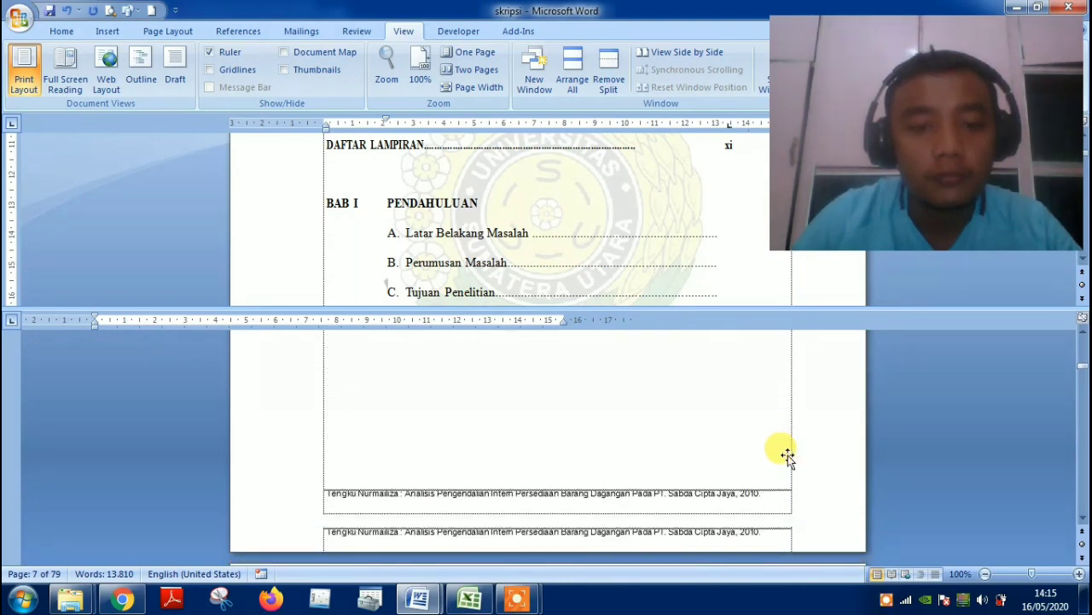
pyautogui.scroll(-10, 787, 457)
pyautogui.scroll(6, 787, 456)
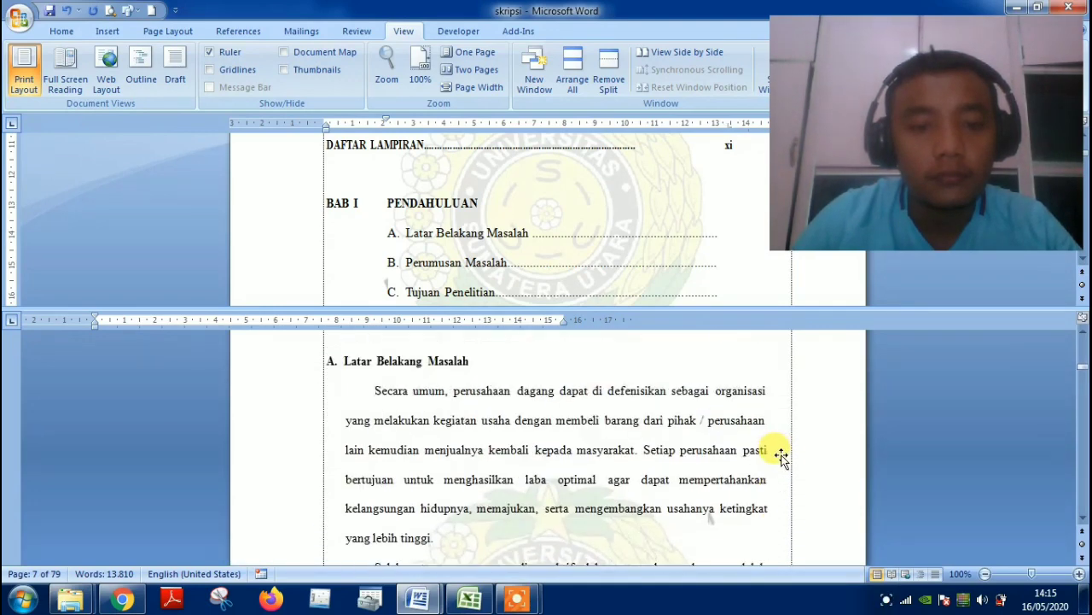
pyautogui.scroll(1, 780, 453)
pyautogui.scroll(-12, 678, 427)
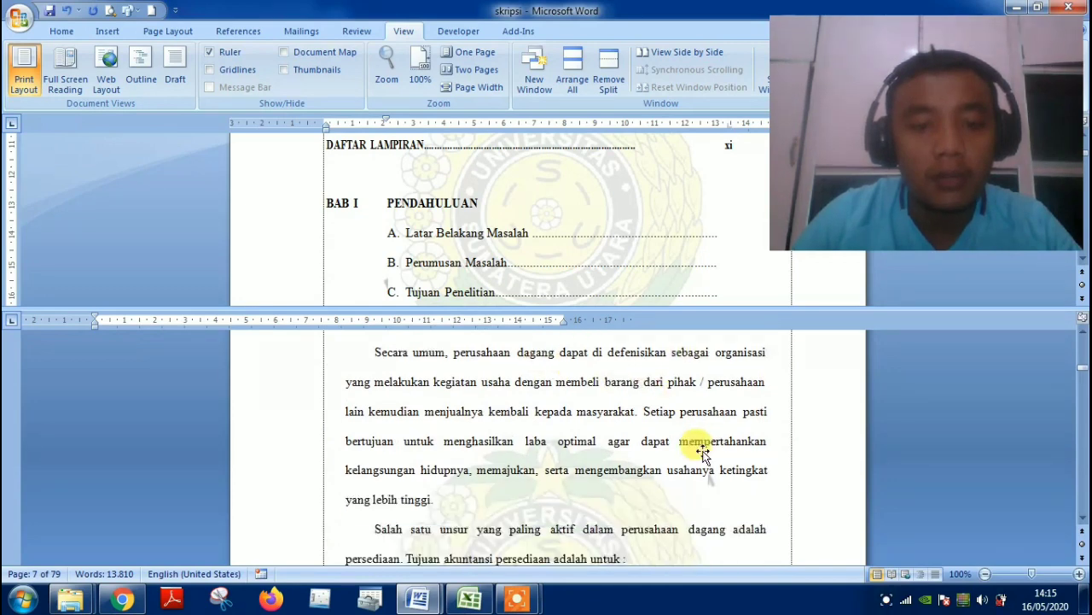
pyautogui.scroll(-3, 705, 455)
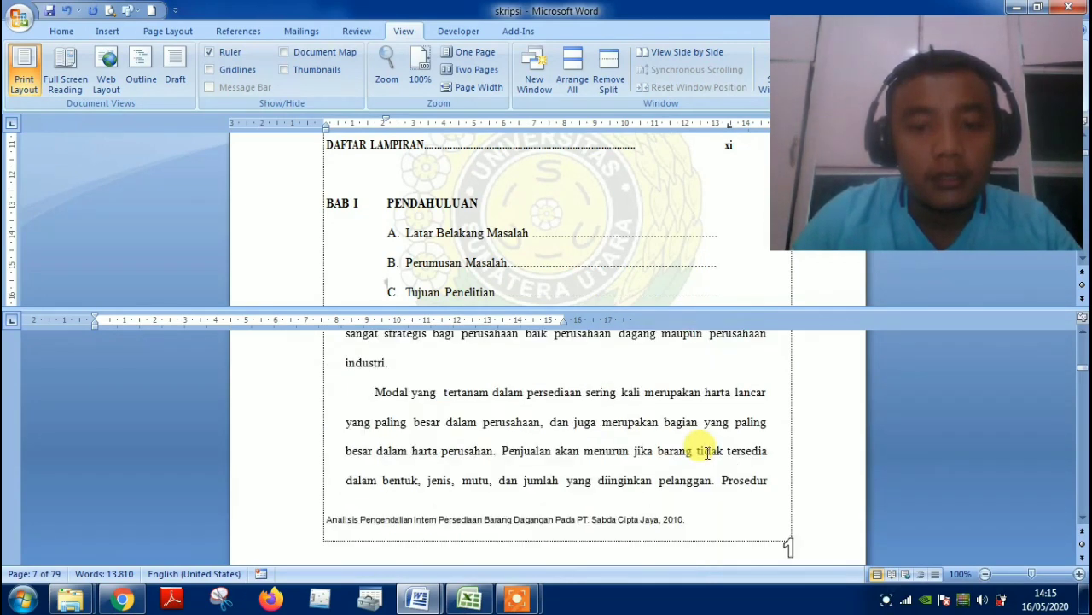
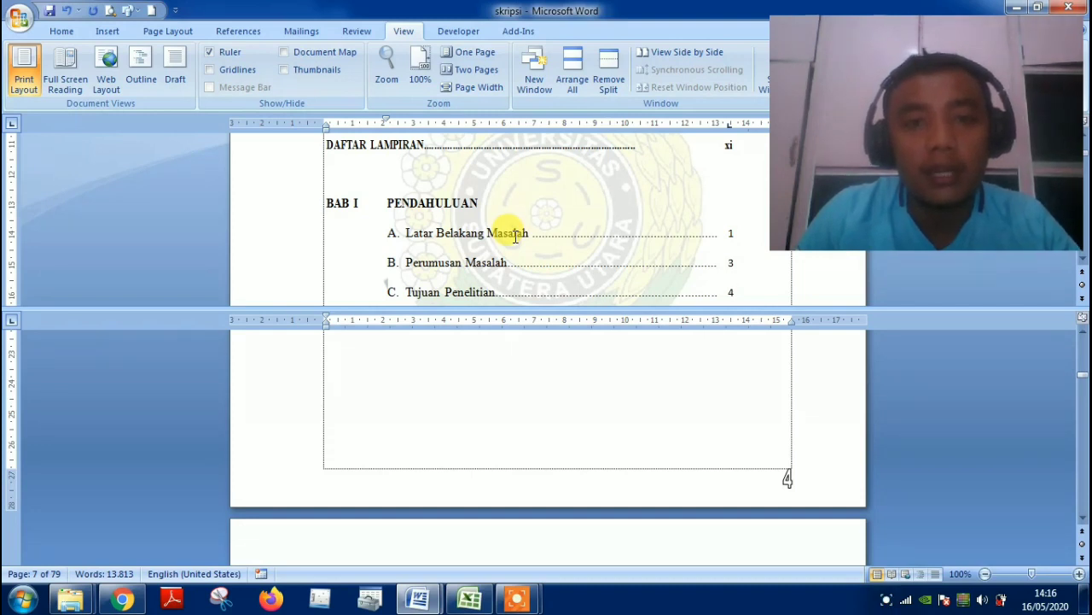
pyautogui.scroll(1, 462, 203)
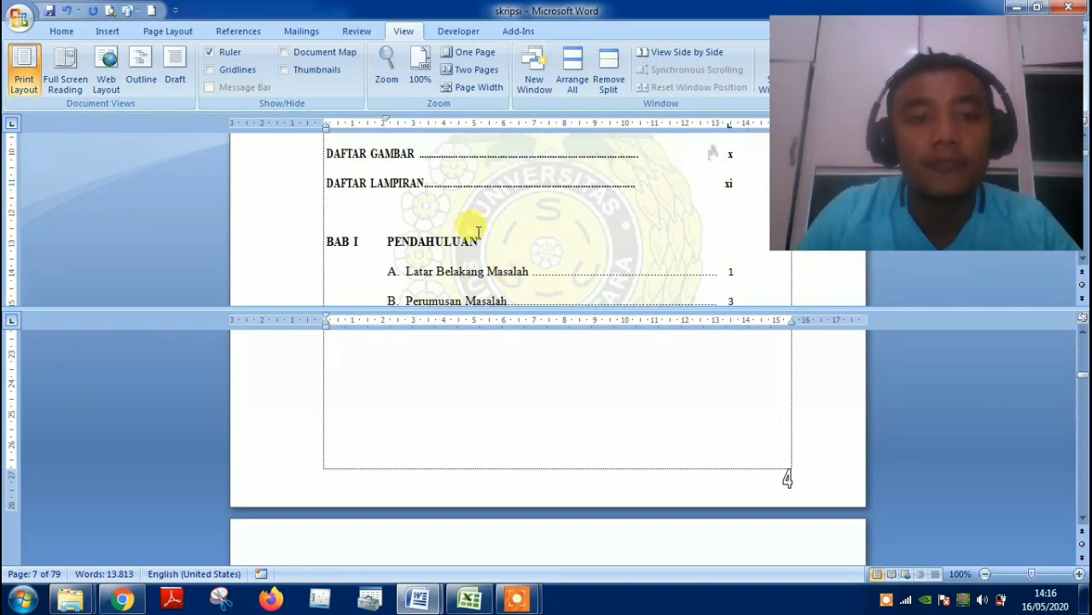
pyautogui.scroll(2, 478, 230)
pyautogui.scroll(-2, 478, 230)
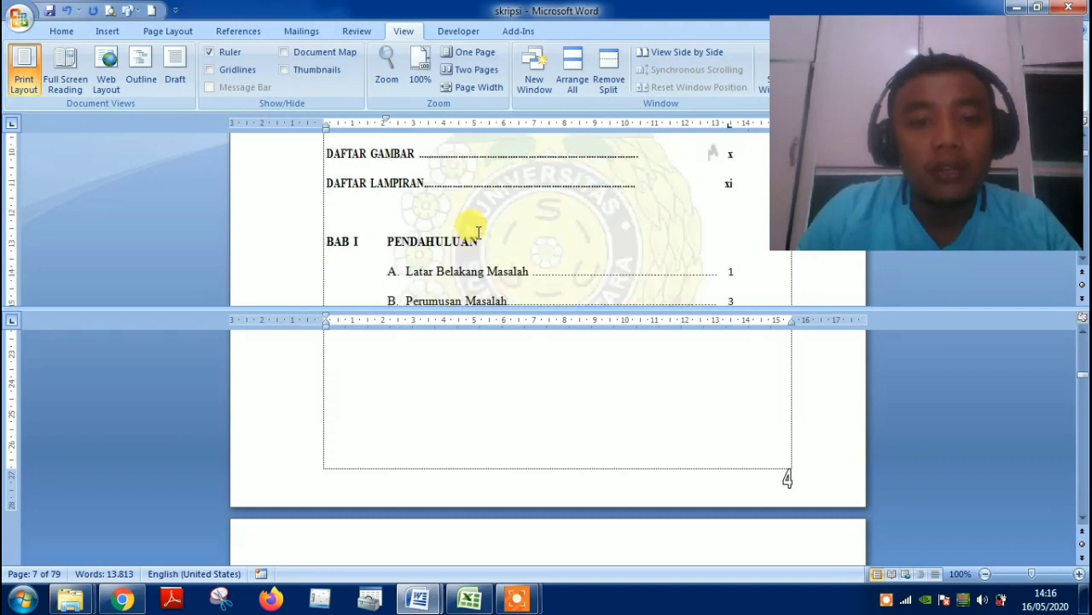
pyautogui.scroll(-1, 479, 231)
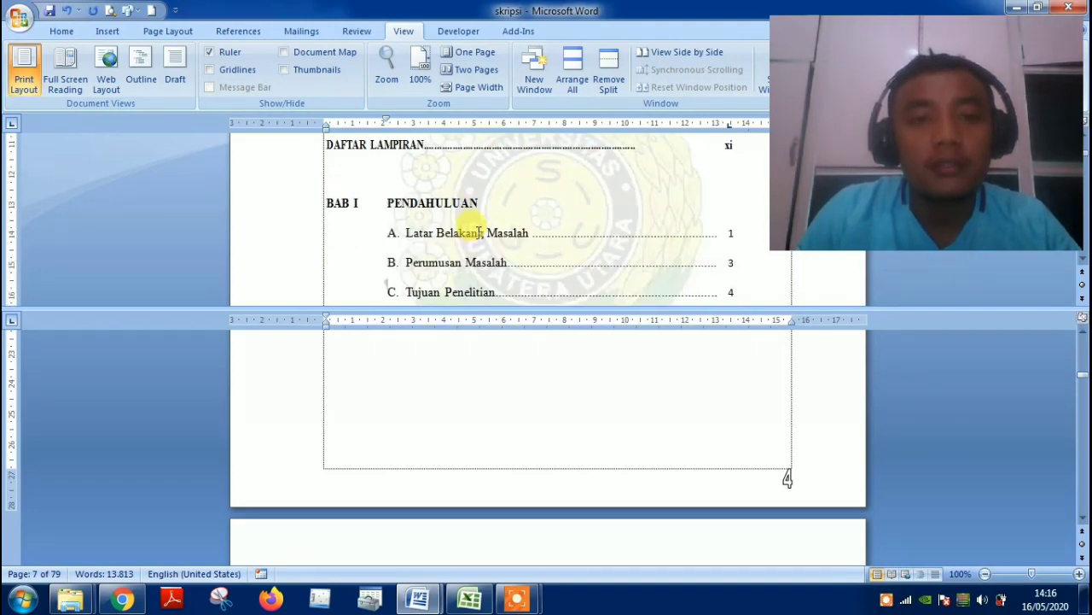
# Remove the split from the skripsi window and go back to the BAB I entries on the DAFTAR ISI page.
pyautogui.scroll(-1, 479, 231)
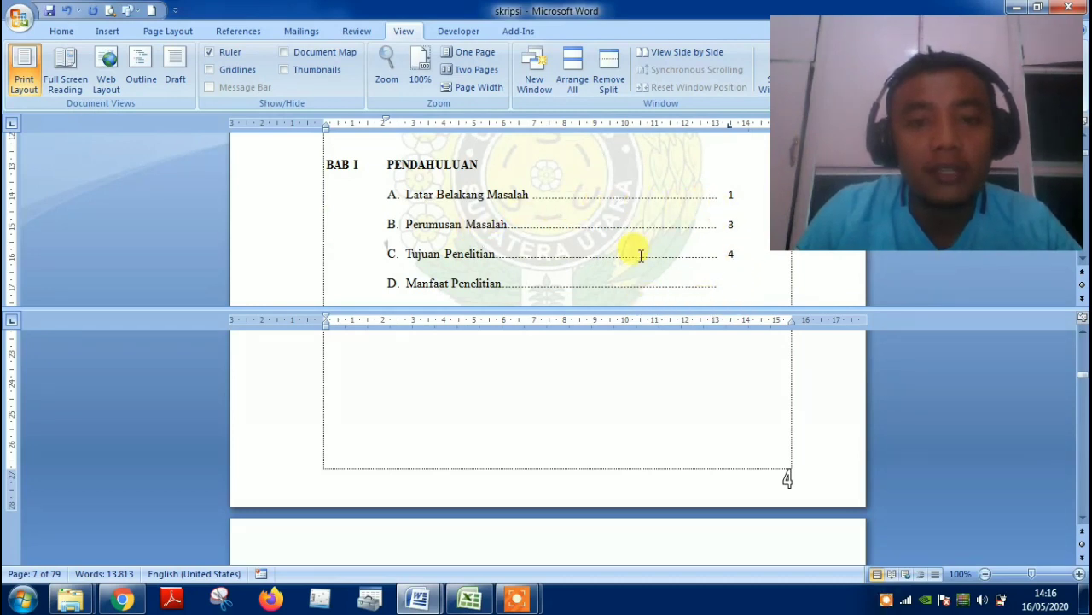
pyautogui.click(603, 90)
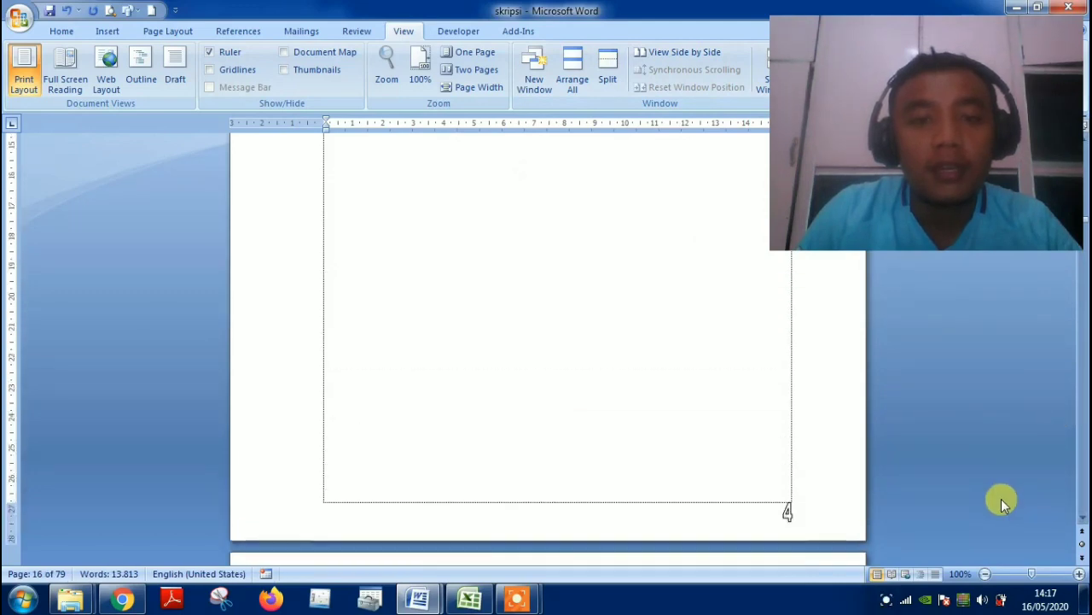
pyautogui.scroll(10, 1003, 503)
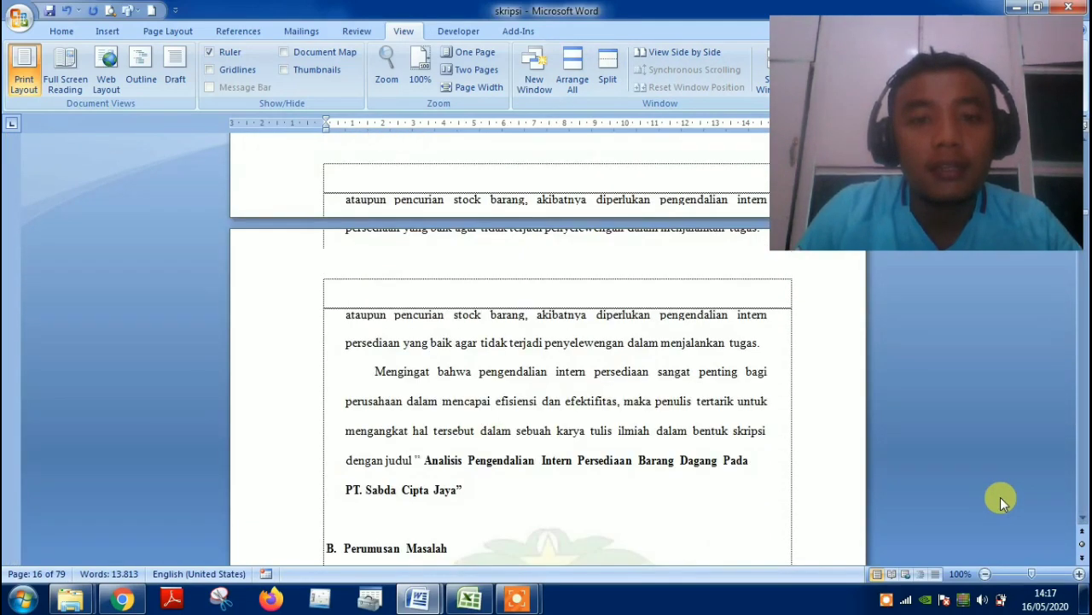
pyautogui.scroll(5, 760, 445)
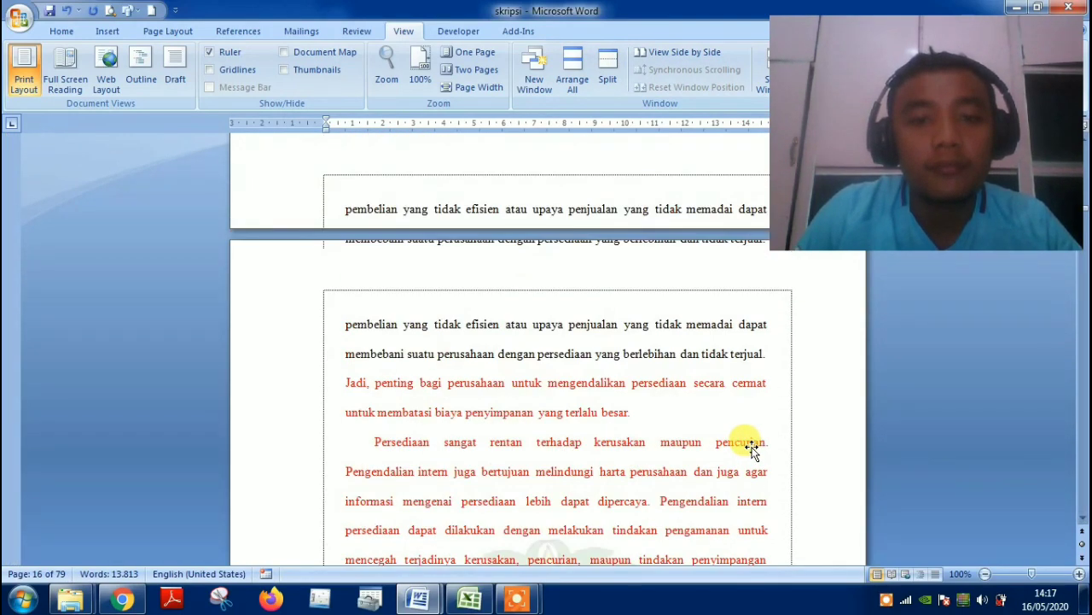
pyautogui.scroll(15, 751, 446)
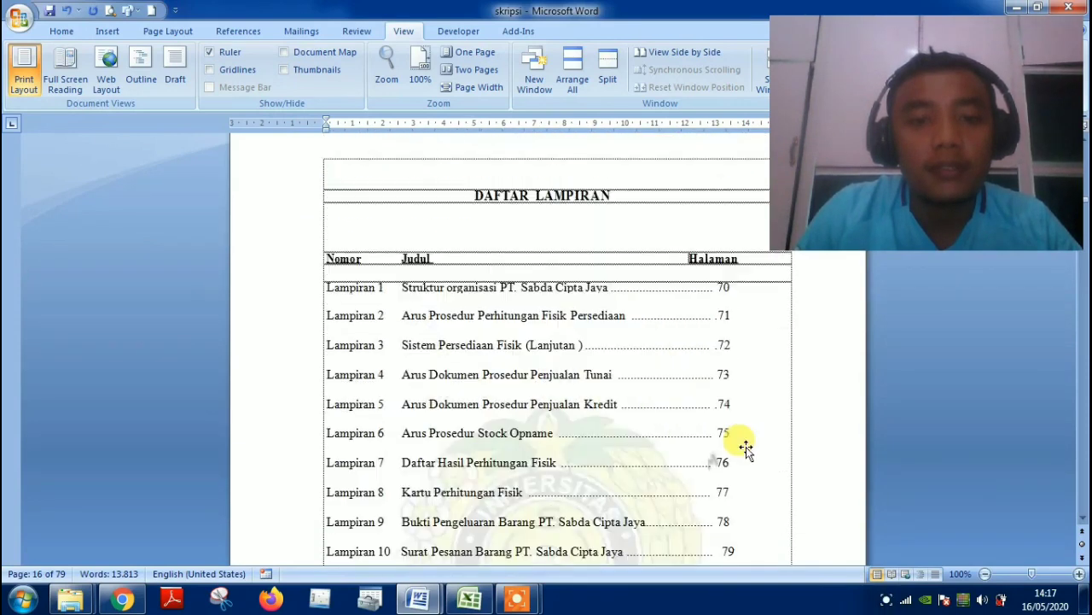
pyautogui.scroll(15, 746, 447)
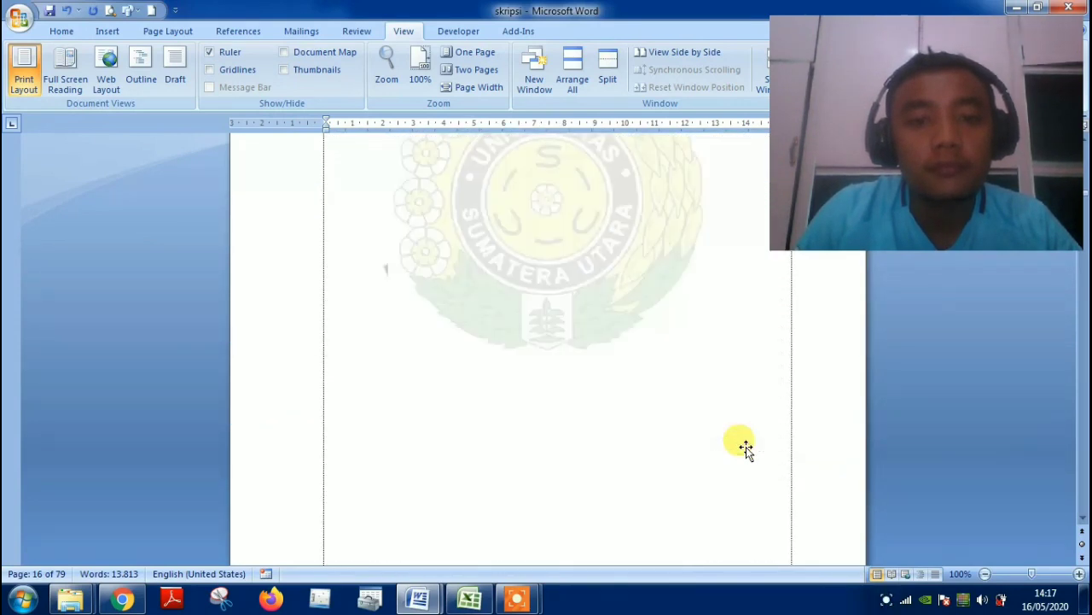
pyautogui.scroll(15, 746, 446)
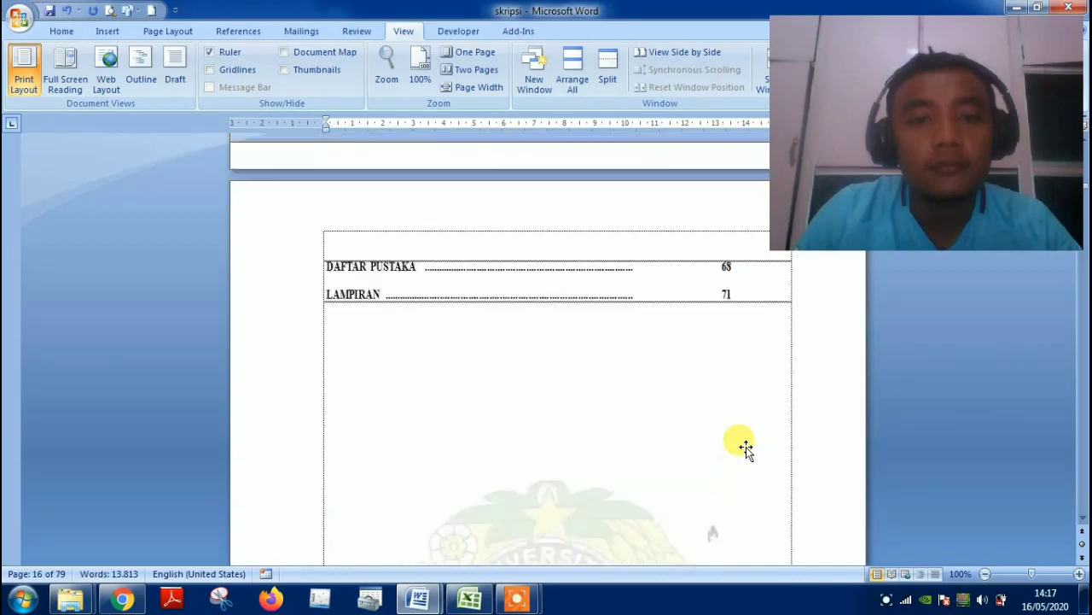
pyautogui.scroll(15, 746, 447)
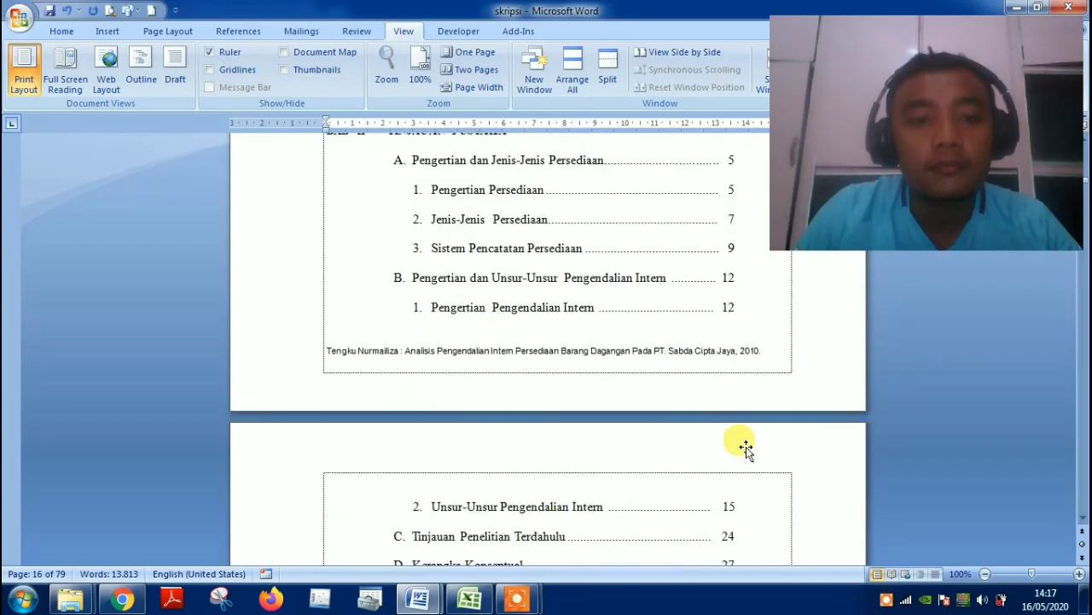
pyautogui.scroll(6, 746, 446)
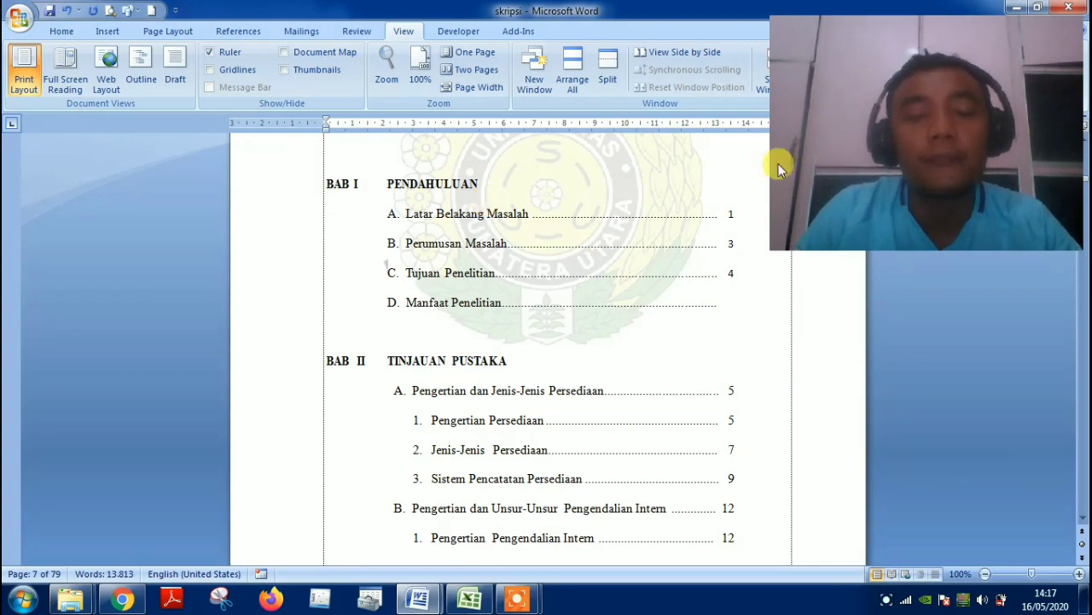
pyautogui.scroll(8, 572, 334)
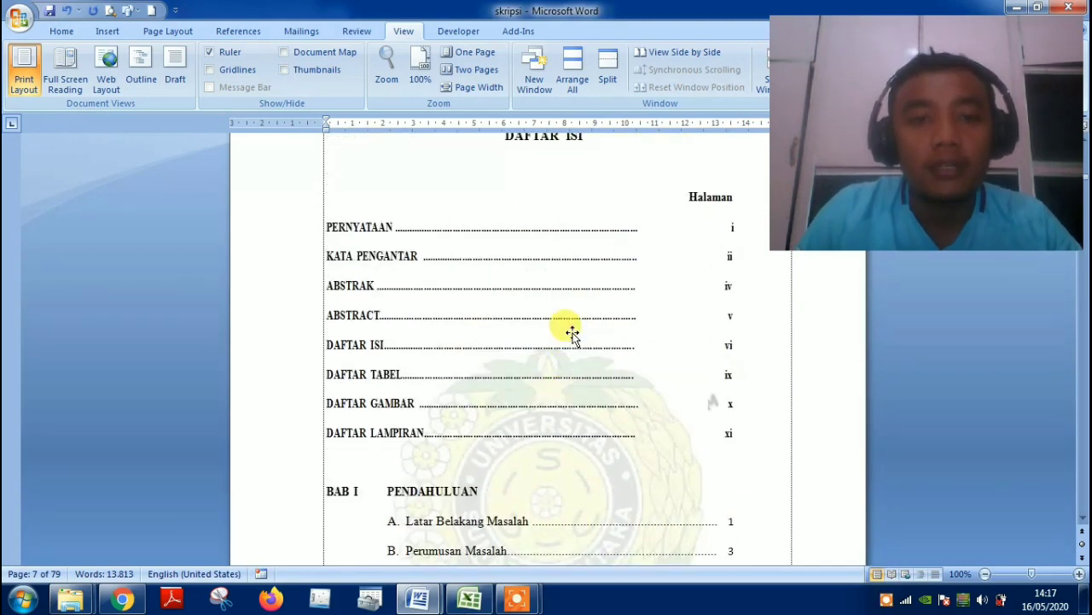
pyautogui.scroll(-5, 572, 335)
# Switch to Document1 and select a vertical block across the line beginnings of both paragraphs under PENDIDIKAN, then clear the selection.
pyautogui.moveTo(418, 597)
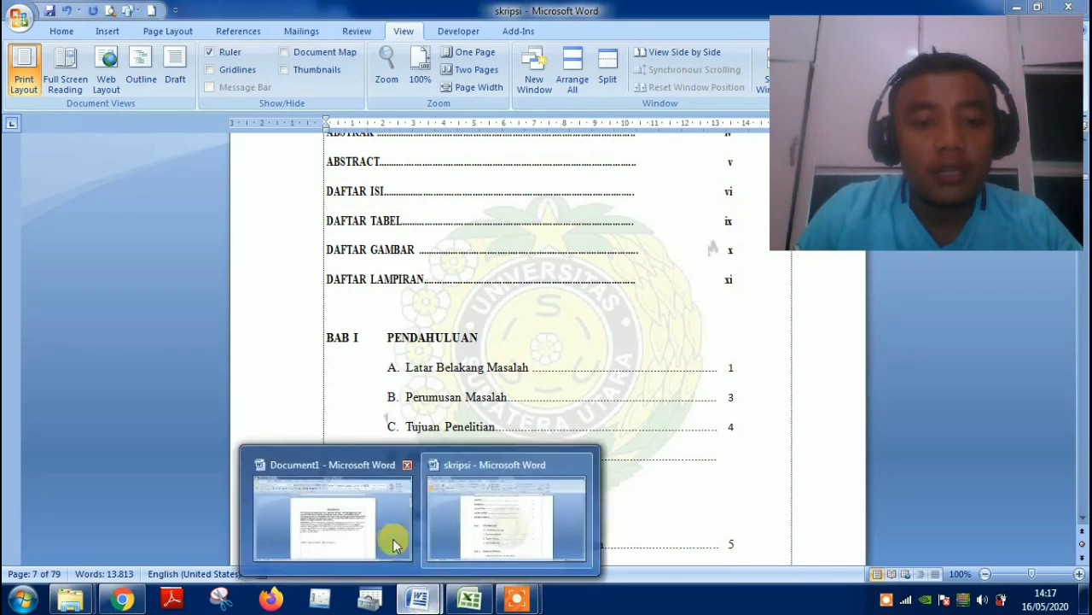
pyautogui.click(365, 531)
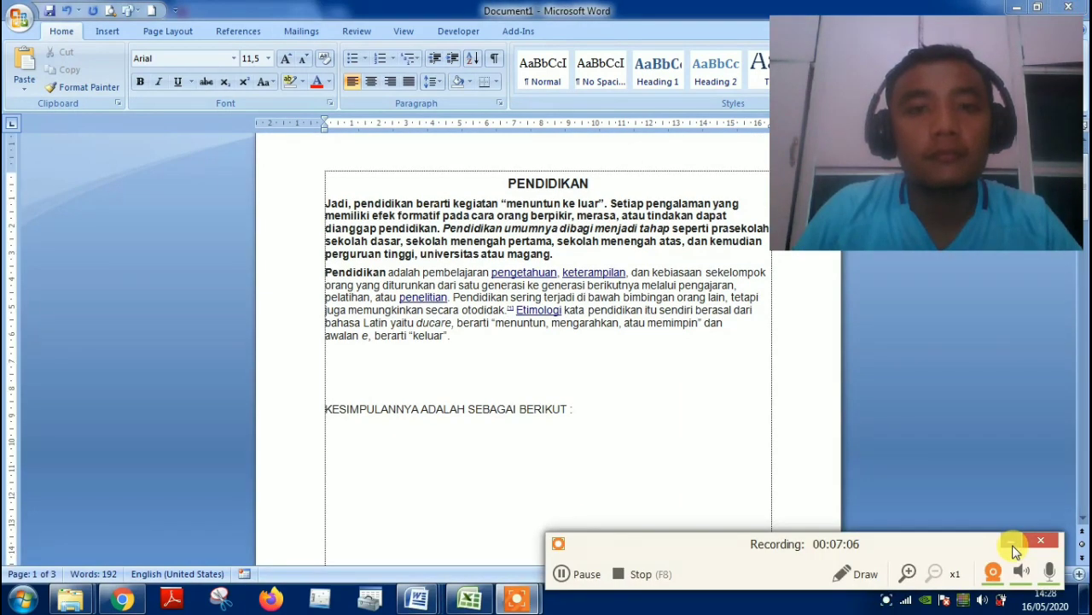
pyautogui.click(1013, 544)
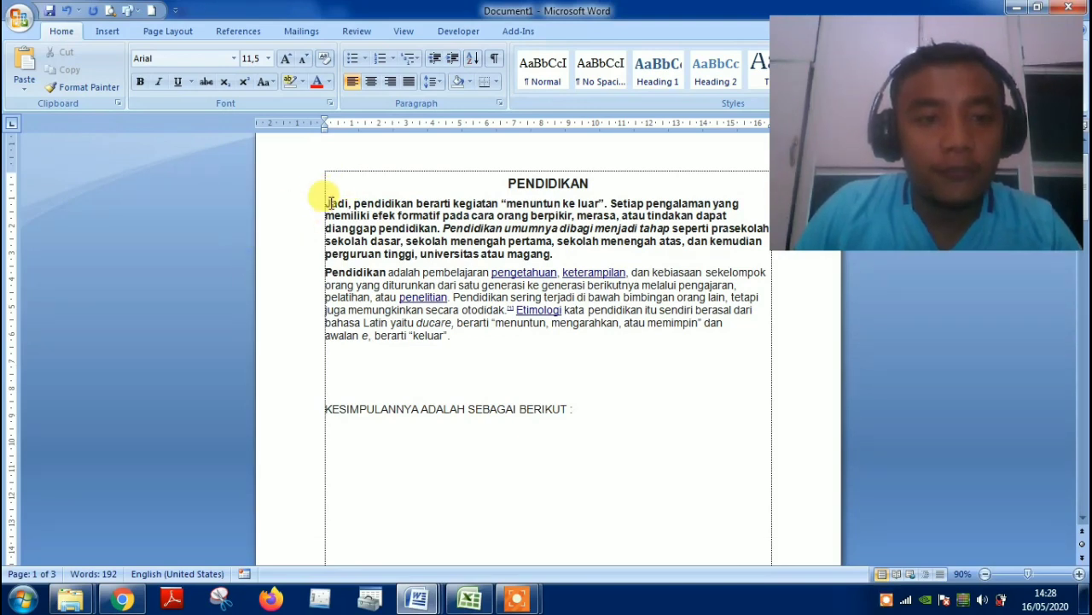
pyautogui.moveTo(326, 204); pyautogui.dragTo(457, 358)
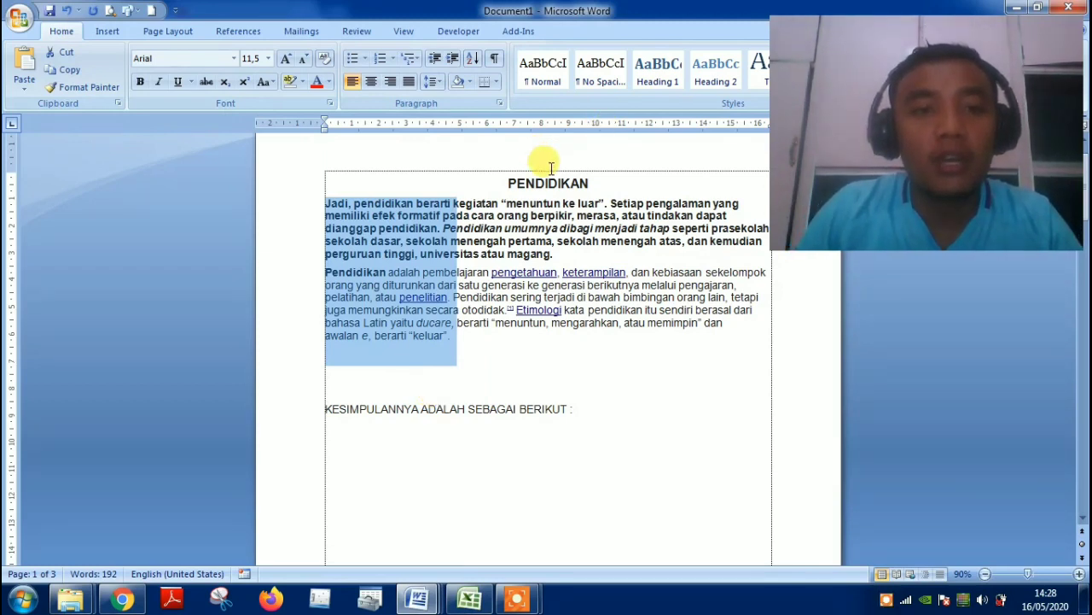
pyautogui.click(465, 214)
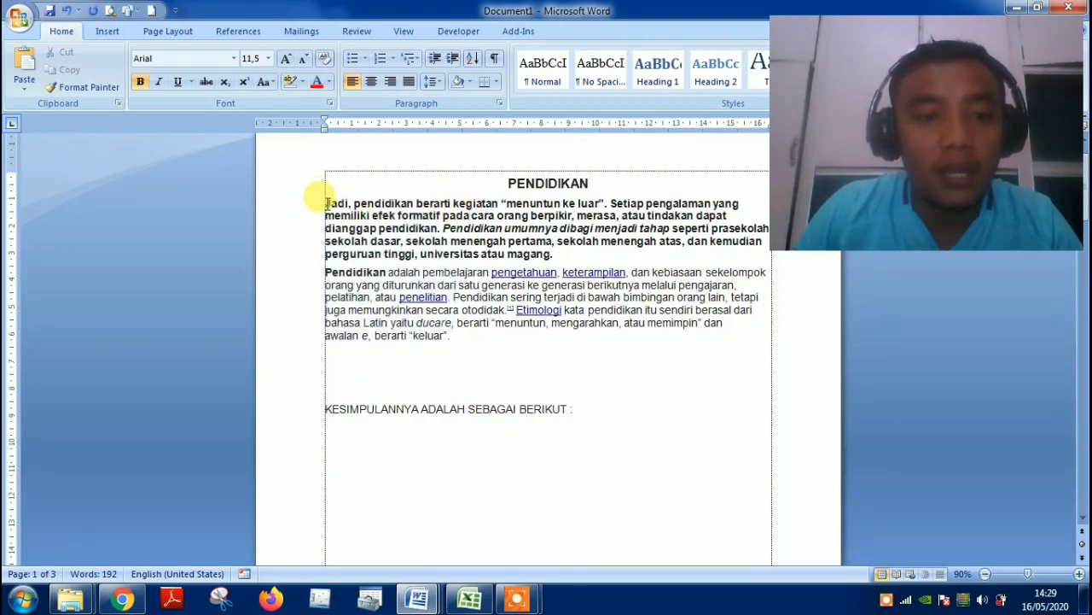
# Select the whole bold paragraph under PENDIDIKAN, then try to start a vertical block selection at its first word.
pyautogui.moveTo(325, 203); pyautogui.dragTo(568, 250)
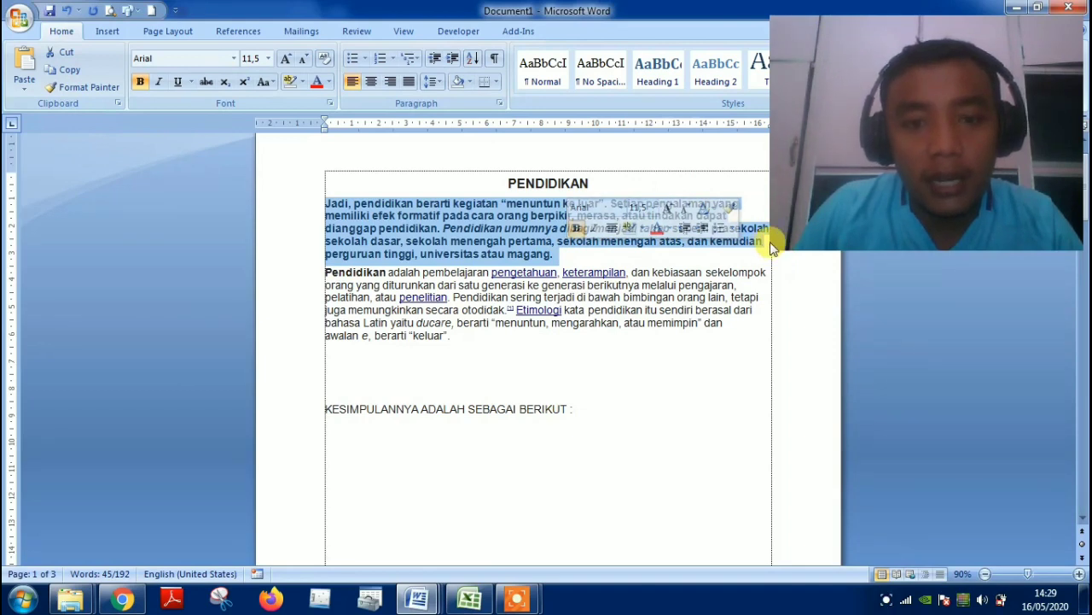
pyautogui.click(333, 204)
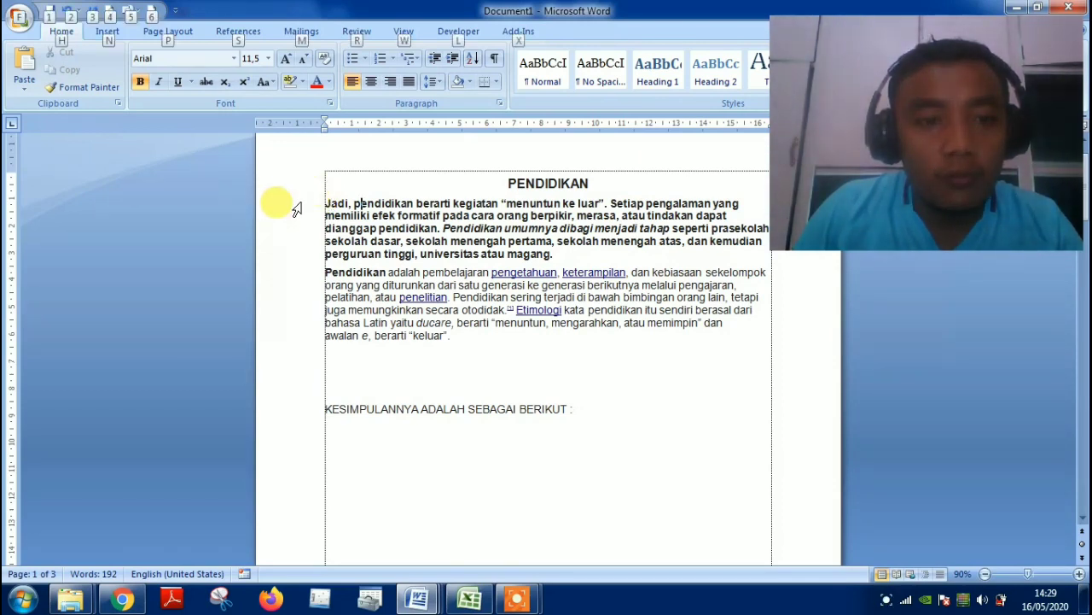
pyautogui.press('alt')
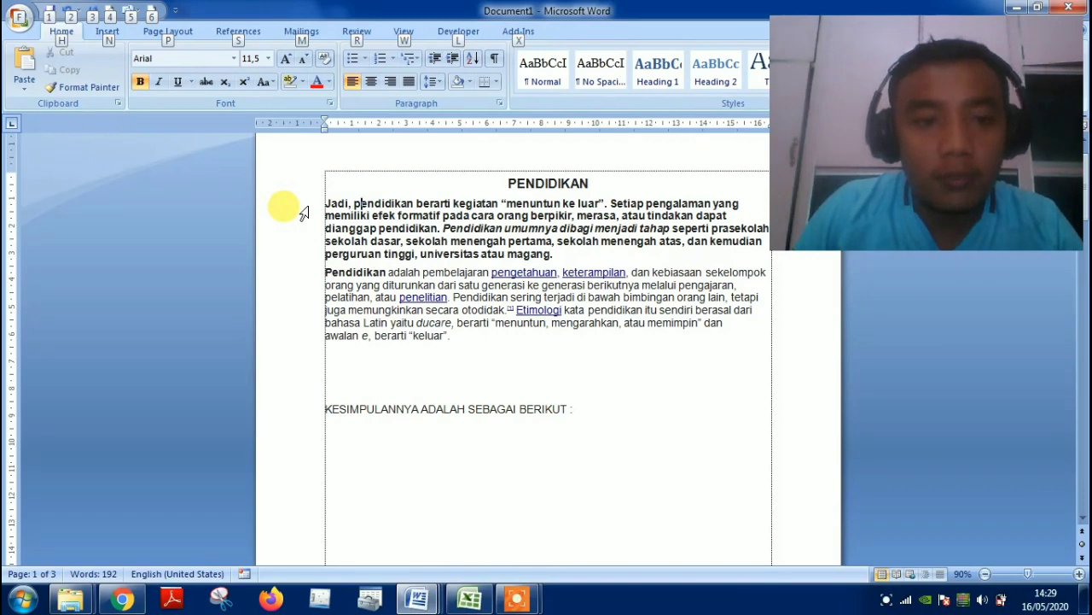
pyautogui.press('alt')
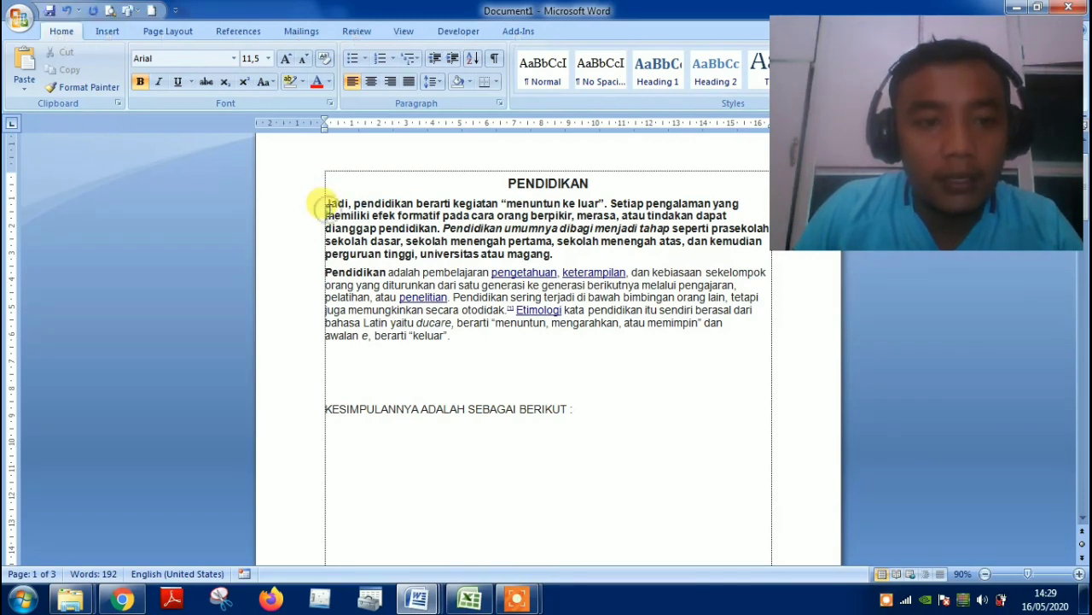
pyautogui.keyDown('alt'); pyautogui.click(327, 205); pyautogui.keyUp('alt')
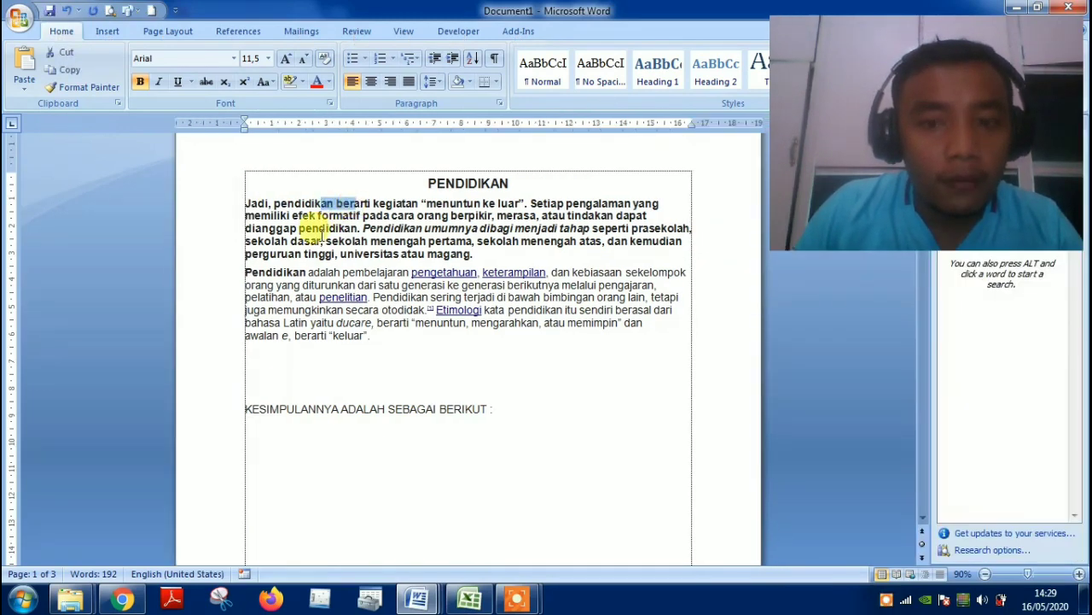
# Copy a vertical block from "Jadi, pendidikan berarti" down to the "keluar" line into a new blank document.
pyautogui.click(246, 204)
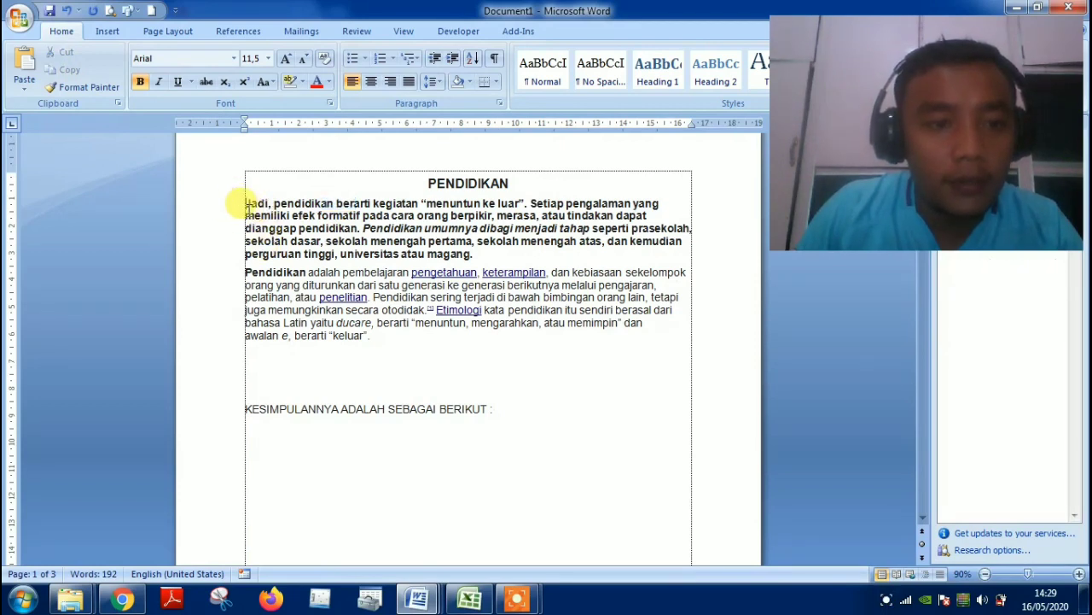
pyautogui.moveTo(246, 205); pyautogui.dragTo(382, 344)
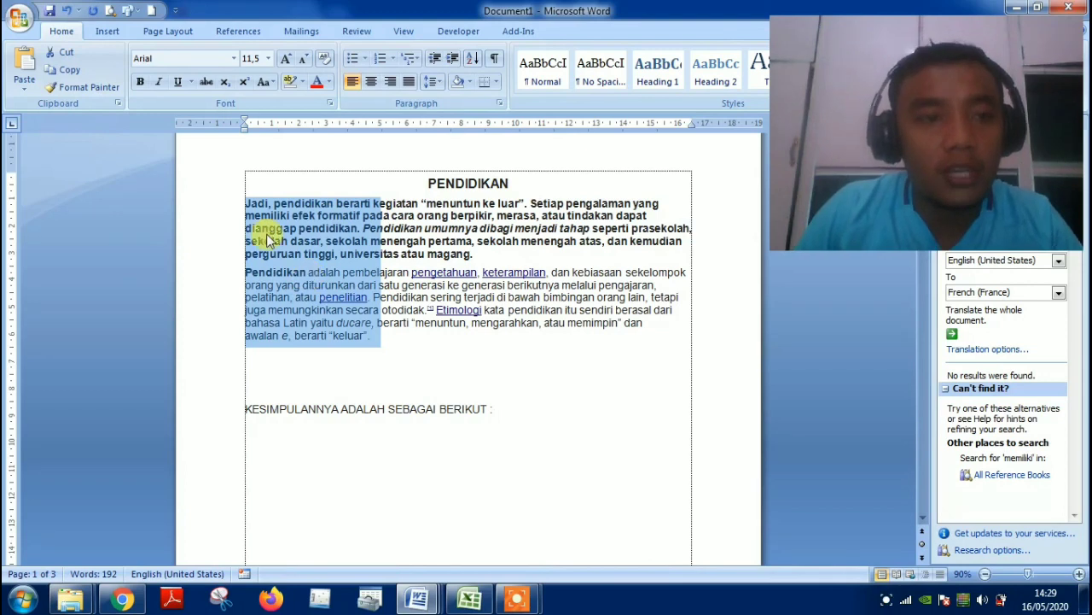
pyautogui.click(151, 11)
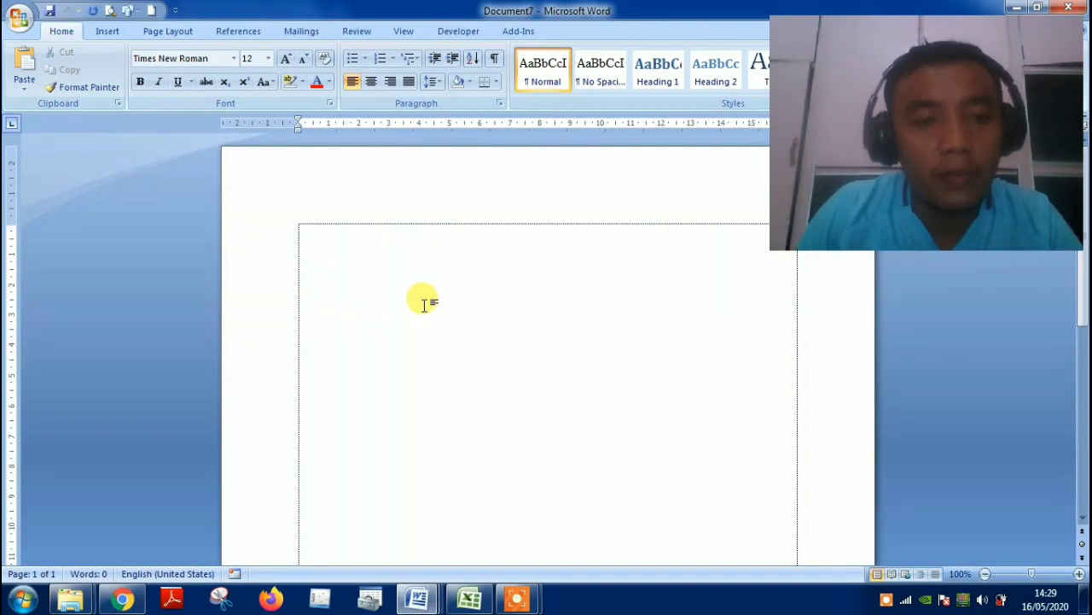
pyautogui.write('Jadi, pendidikan berarti k memiliki efek formatif pad dianggap pendidikan. Pen sekolah dasar, sekolah m perguruan tinggi, univers Pendidikan adalah pembel orang yang diturunkan dari pelatihan, atau penelitian. P uga memungkinkan secara bahasa Latin yaitu ducare, b awalan e, berarti "keluar".')
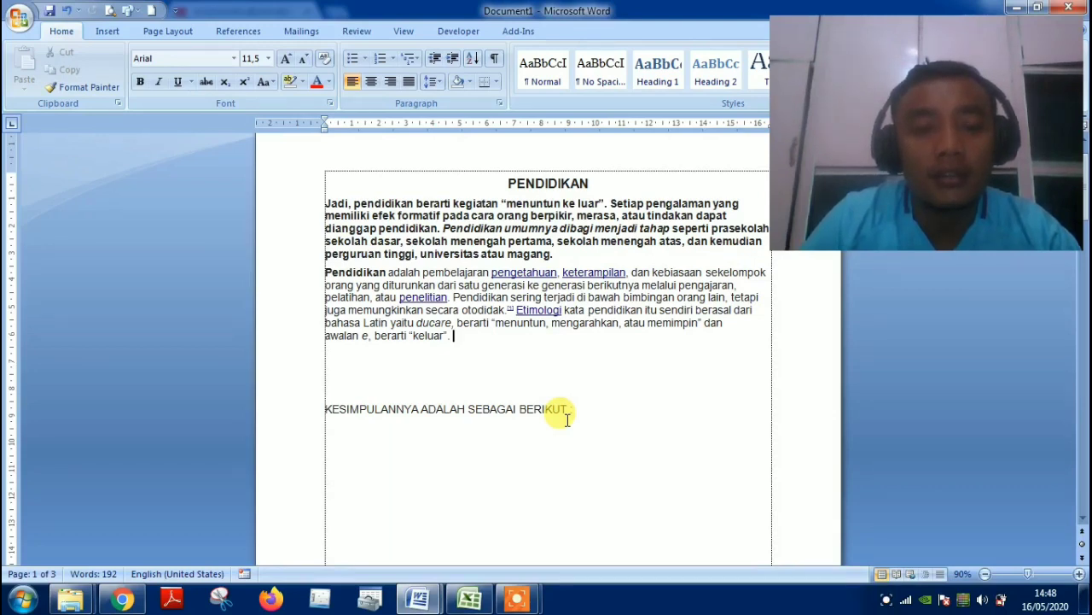
# In Document1, enter H20 on the empty line below "KESIMPULANNYA ADALAH SEBAGAI BERIKUT :".
pyautogui.click(333, 465)
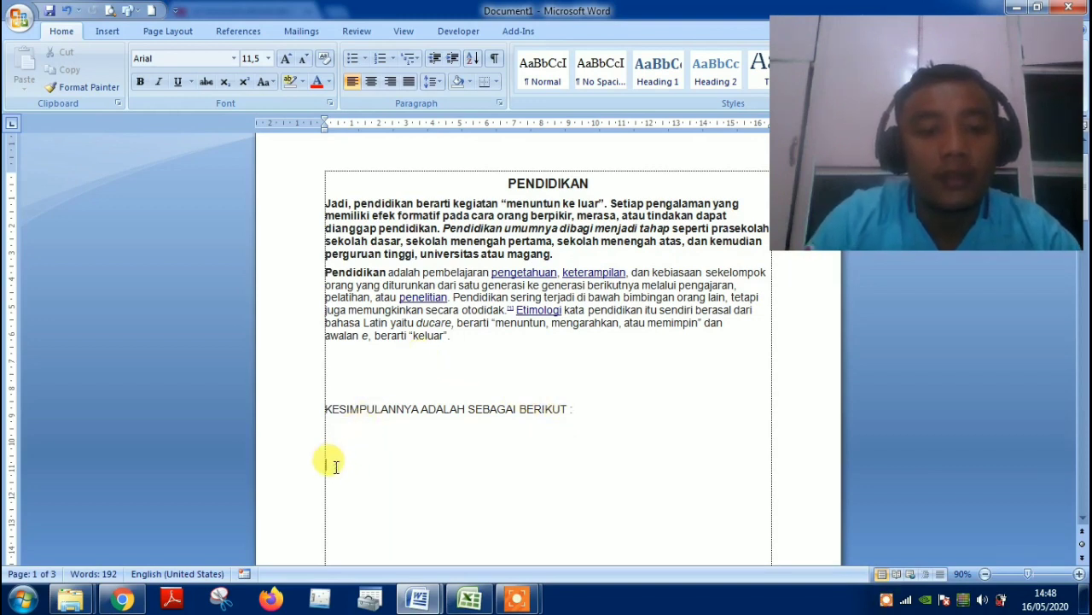
pyautogui.write('H')
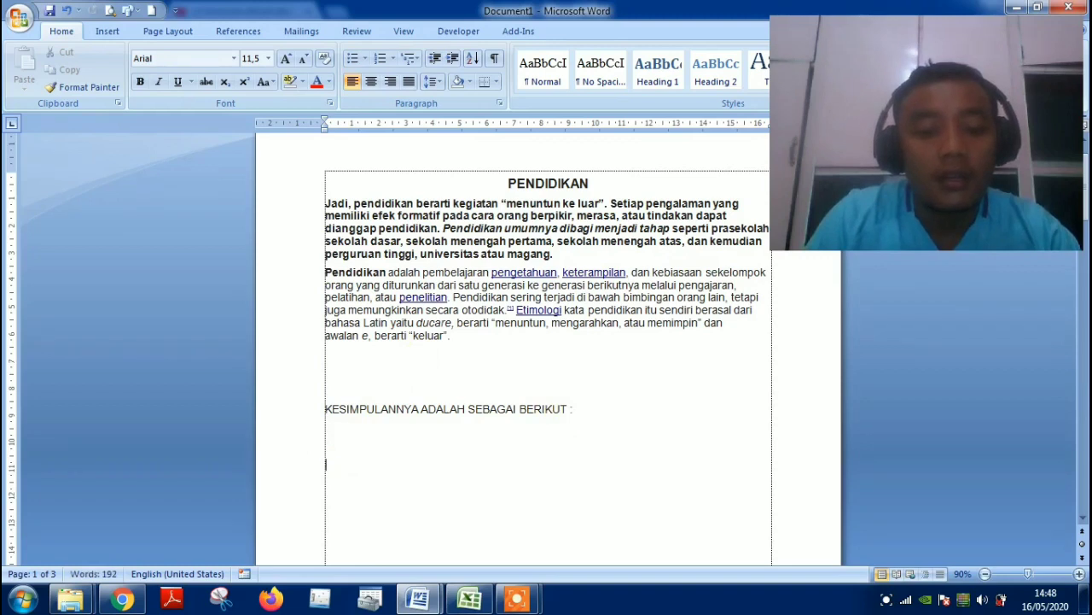
pyautogui.write('20')
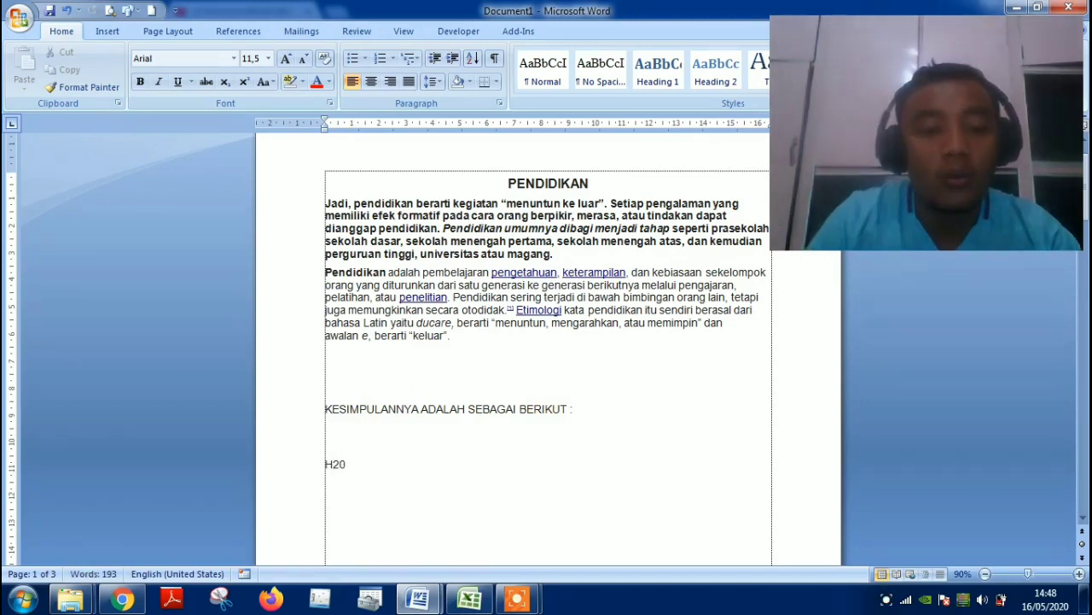
# Enlarge the H20 text step by step to a font size of 25,5.
pyautogui.doubleClick(336, 465)
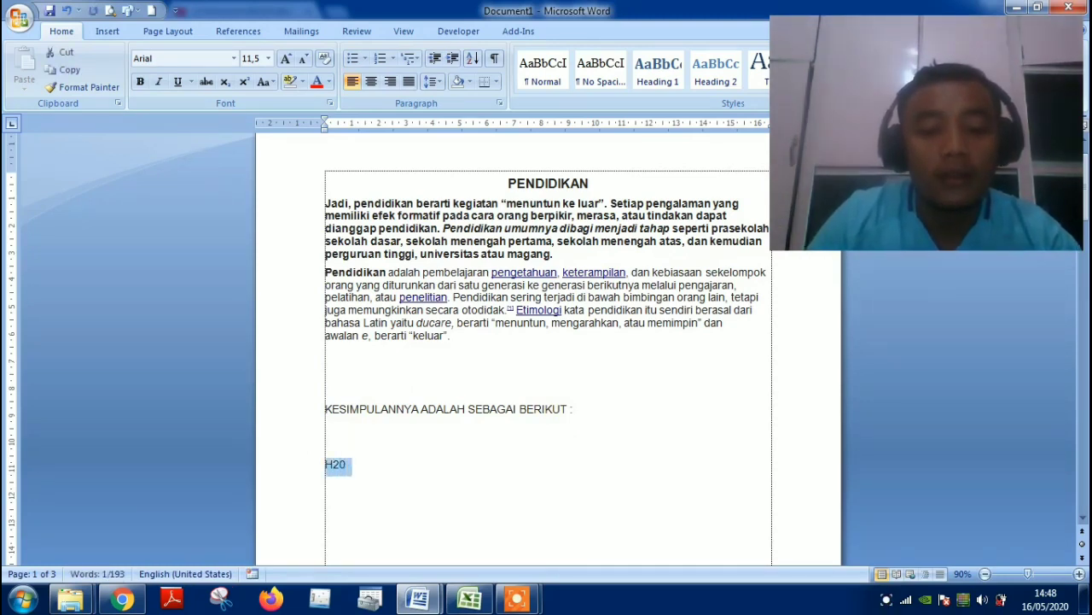
pyautogui.hotkey('ctrl', ']')
pyautogui.hotkey('ctrl', ']')
pyautogui.hotkey('ctrl', ']')
pyautogui.hotkey('ctrl', ']')
pyautogui.hotkey('ctrl', ']')
pyautogui.hotkey('ctrl', ']')
pyautogui.hotkey('ctrl', ']')
pyautogui.hotkey('ctrl', ']')
pyautogui.hotkey('ctrl', ']')
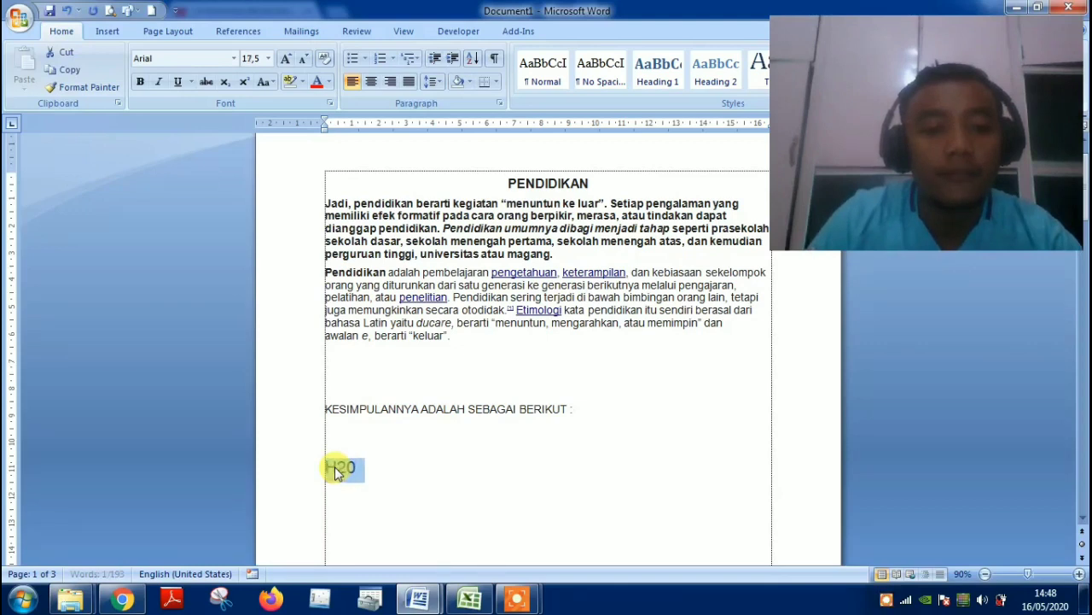
pyautogui.hotkey('ctrl', ']')
pyautogui.hotkey('ctrl', ']')
pyautogui.hotkey('ctrl', ']')
pyautogui.hotkey('ctrl', ']')
pyautogui.hotkey('ctrl', ']')
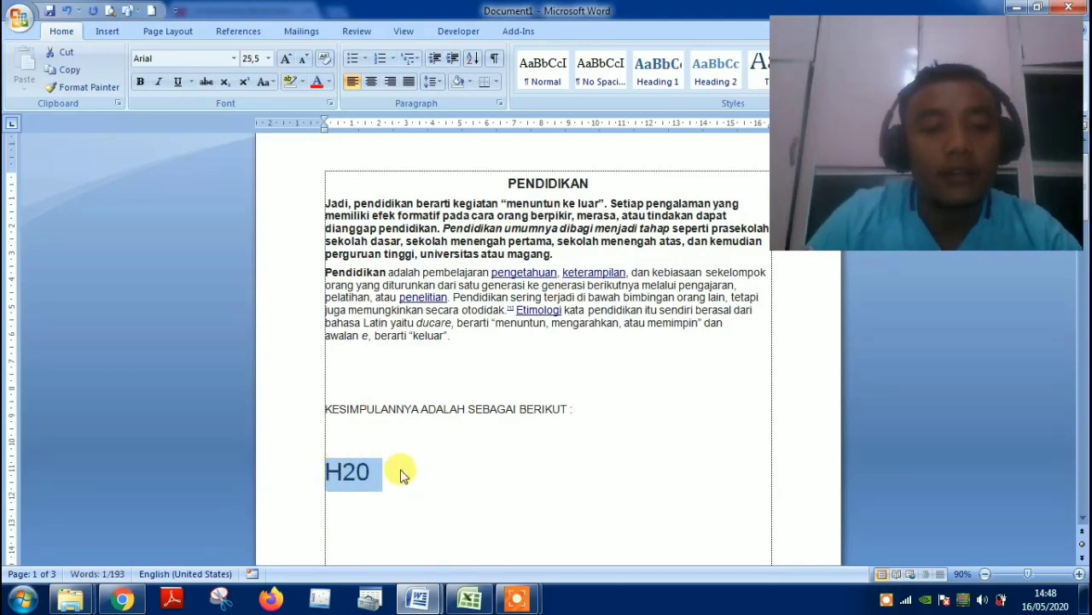
# Format only the 2 in H20 as subscript.
pyautogui.click(375, 468)
pyautogui.press('Left')
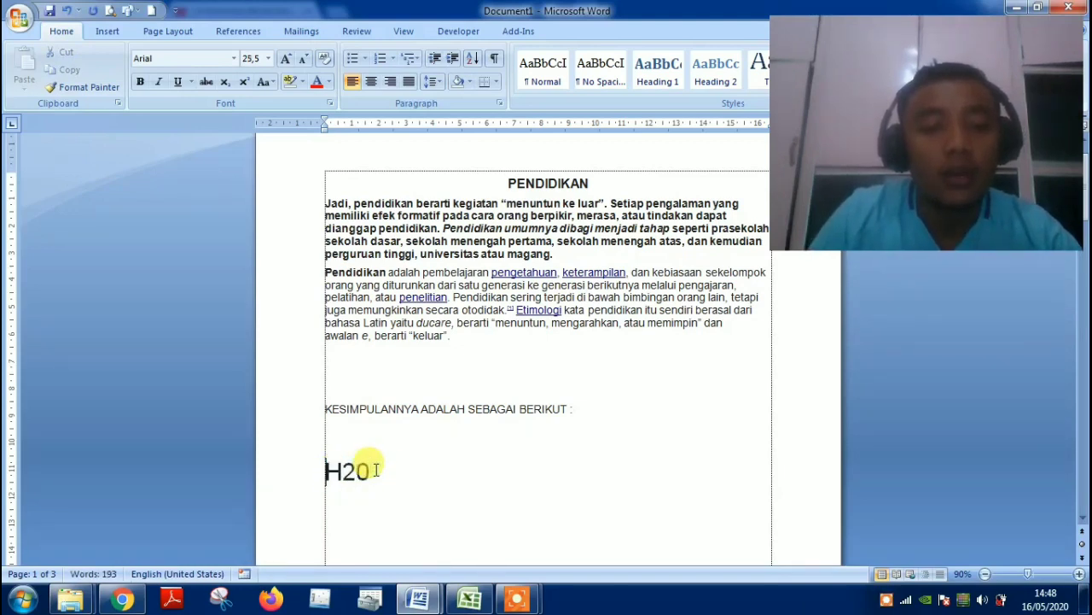
pyautogui.press('Left')
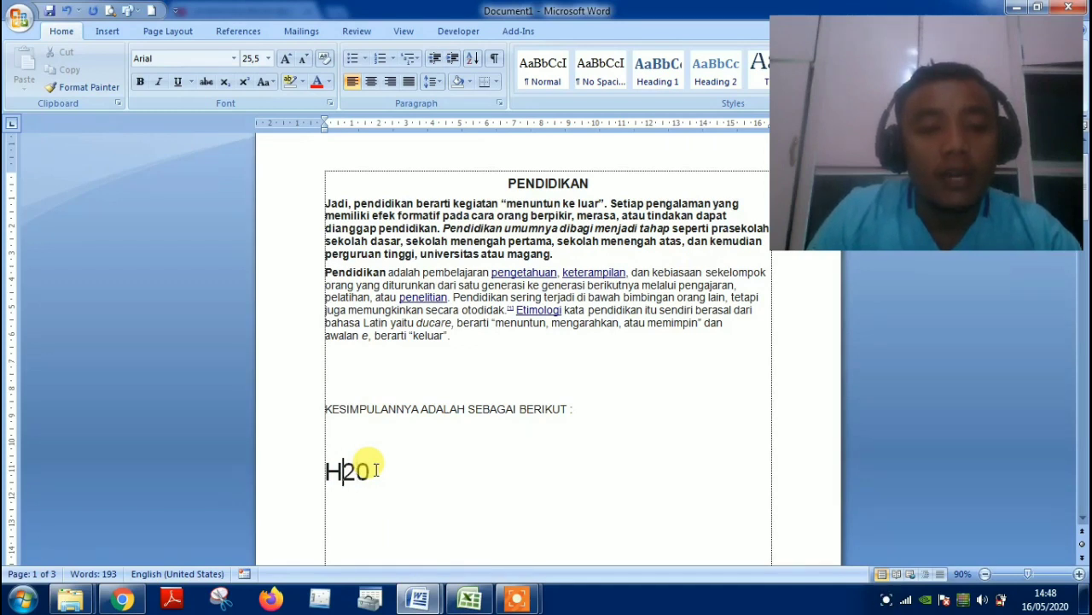
pyautogui.hotkey('shift', 'Right')
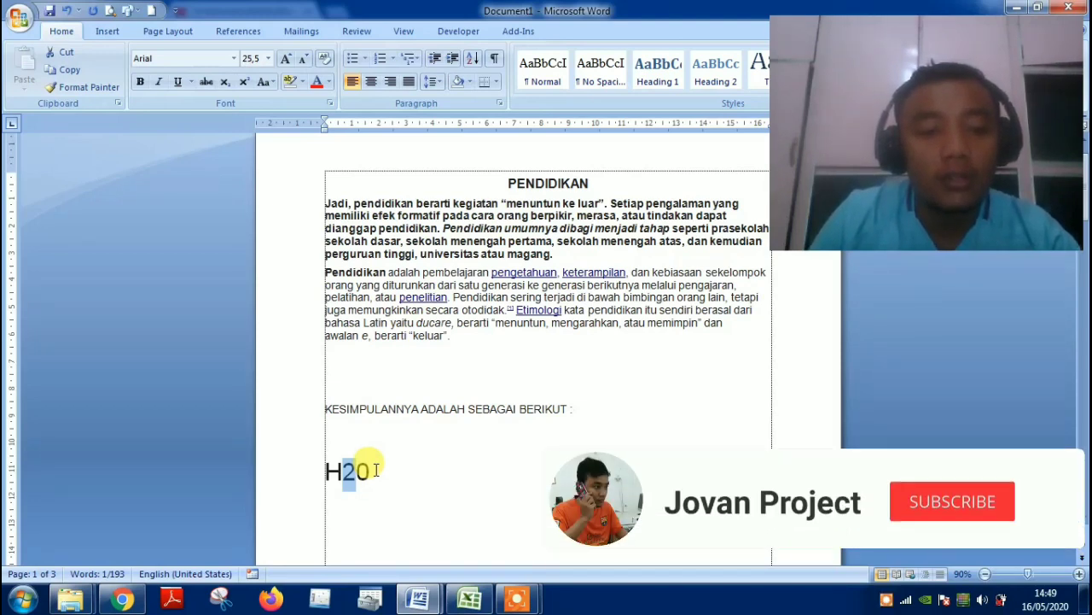
pyautogui.press('Left')
pyautogui.hotkey('shift', 'Right')
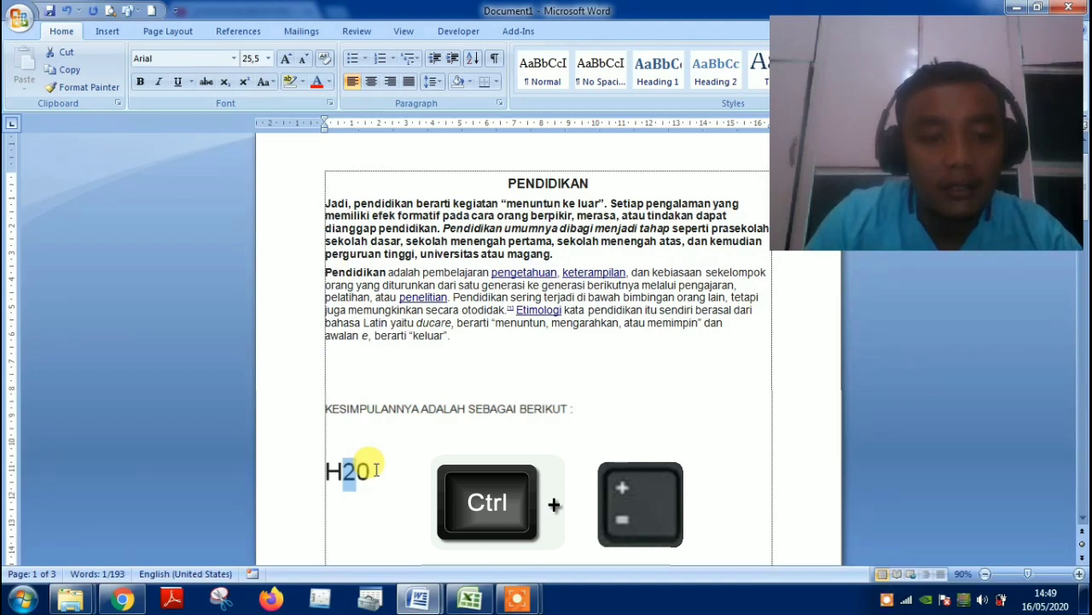
pyautogui.hotkey('ctrl', '=')
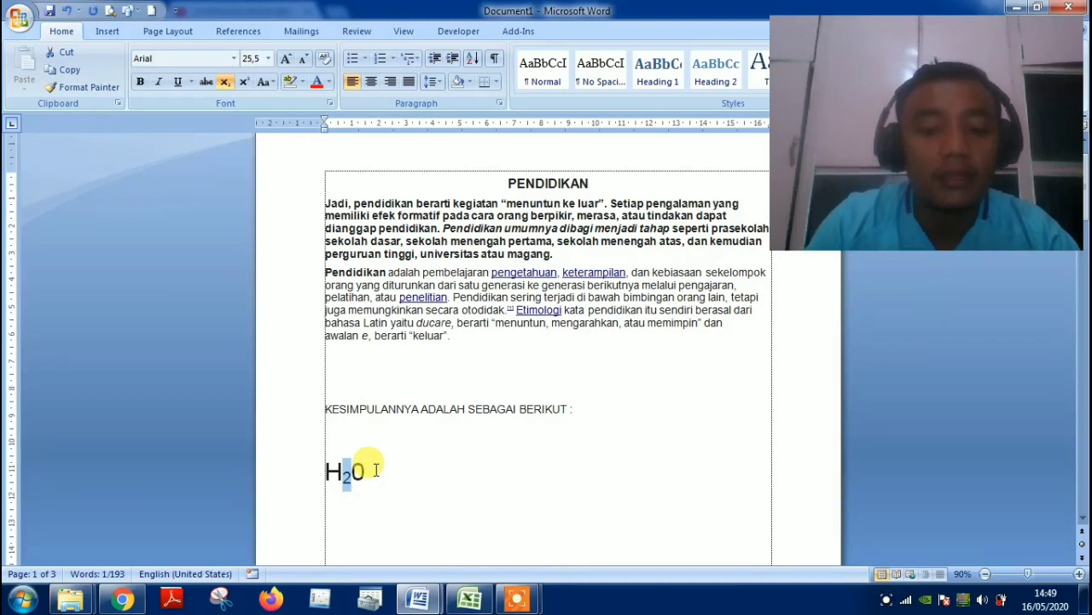
# Remove the subscript from the 2 in H20, switch it to superscript, and return it to normal text.
pyautogui.hotkey('ctrl', '=')
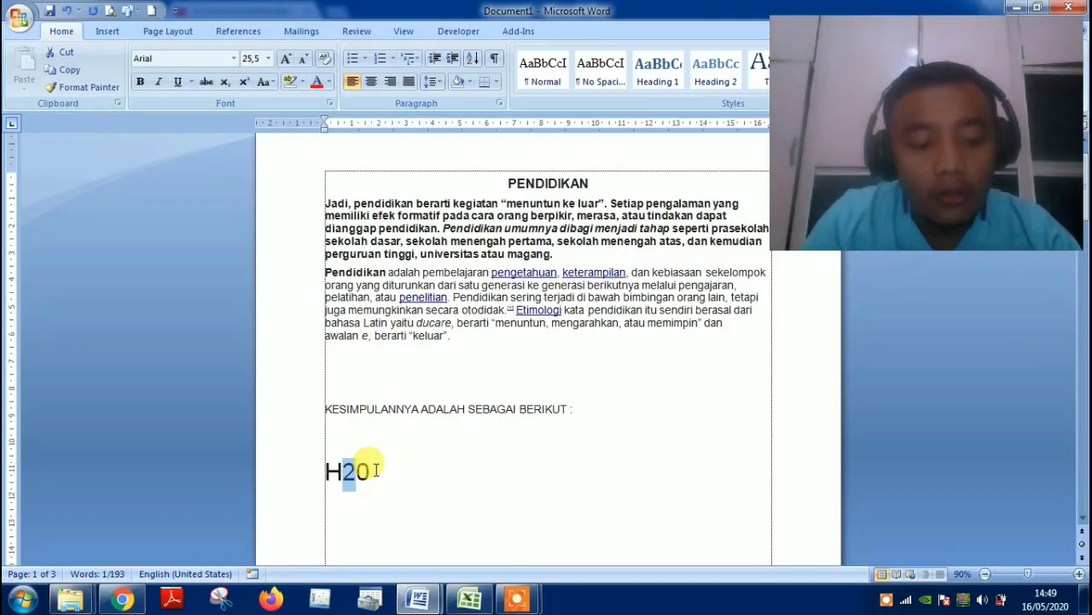
pyautogui.hotkey('ctrl', 'shift')
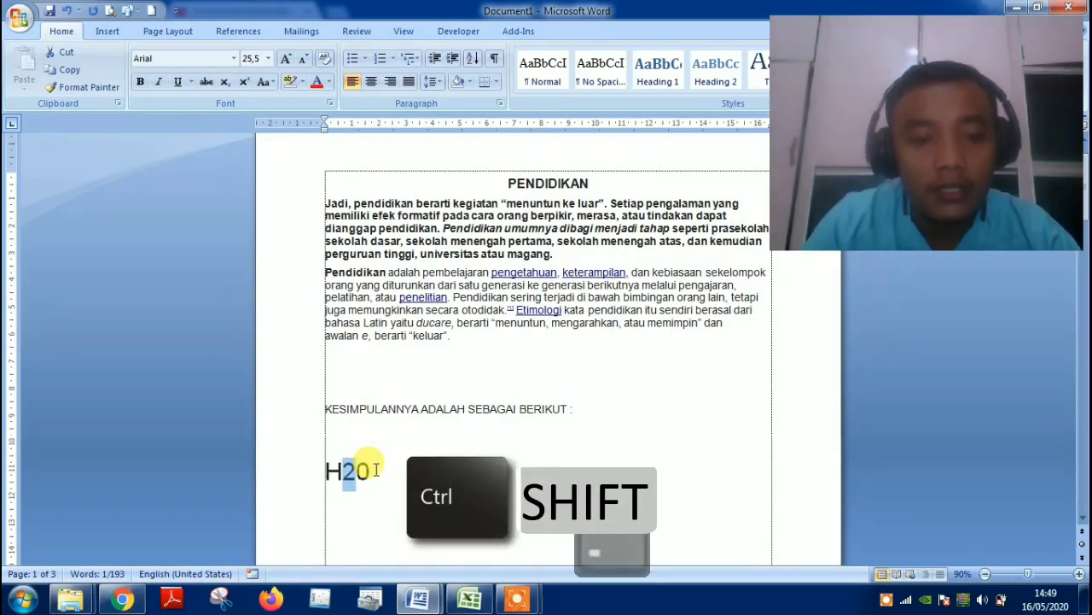
pyautogui.hotkey('ctrl', 'shift', '+')
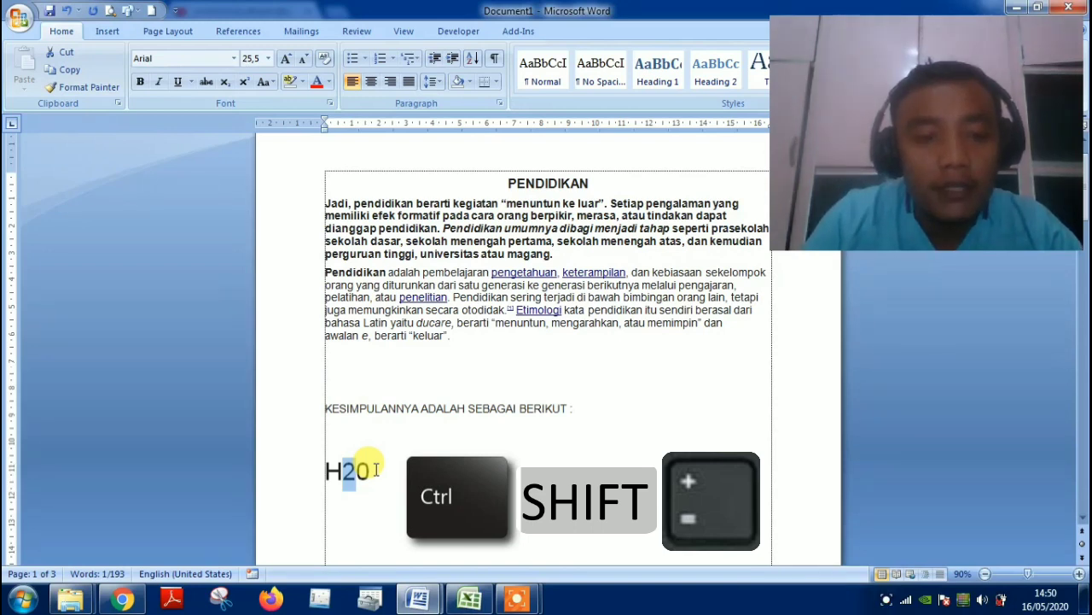
pyautogui.hotkey('ctrl', 'shift', '+')
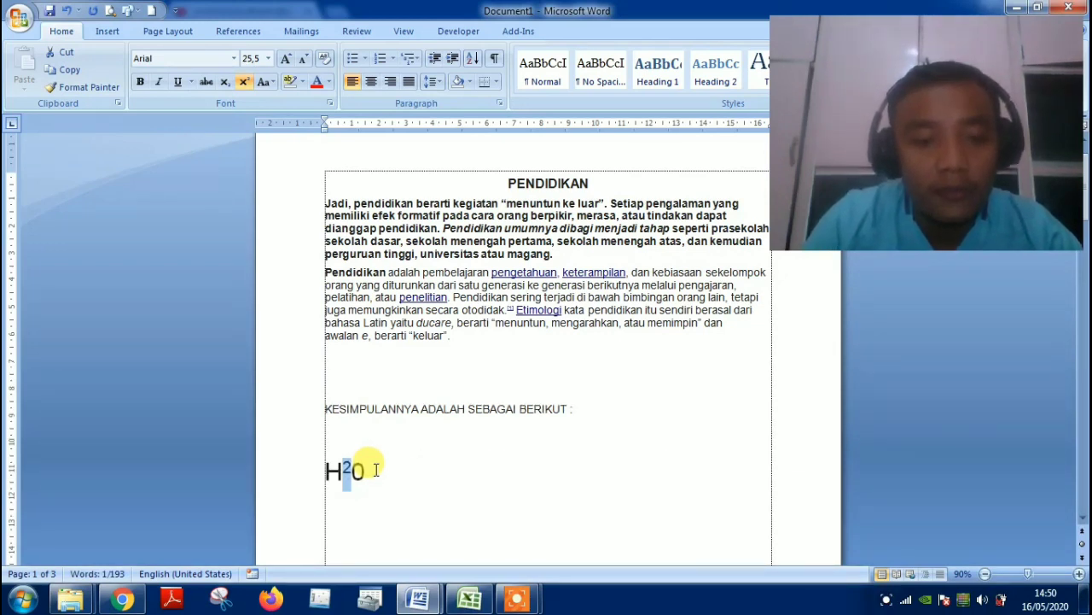
pyautogui.hotkey('ctrl', 'shift', '+')
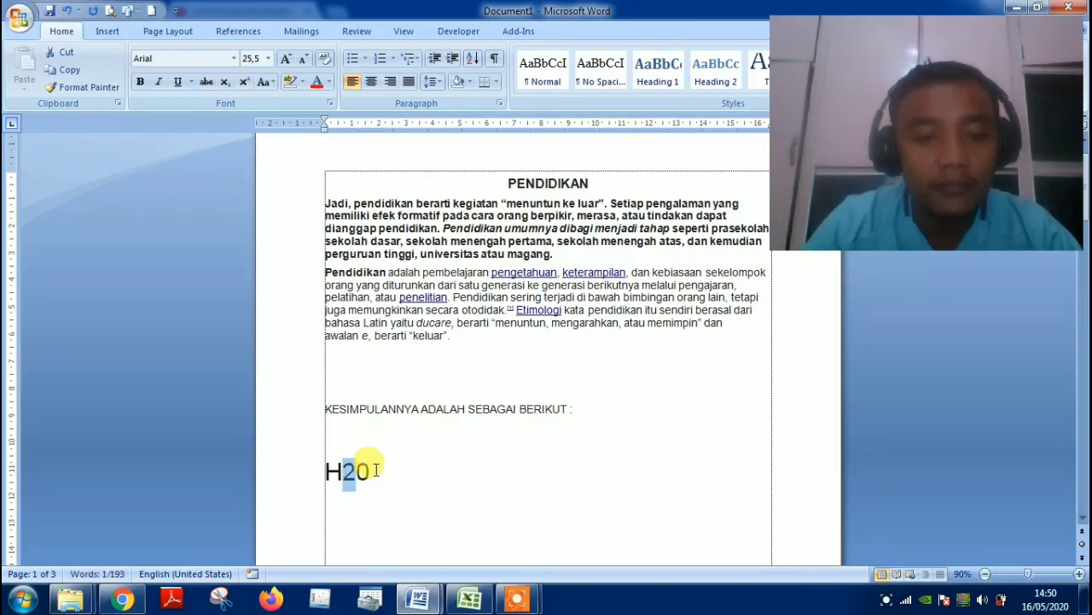
# Add a new line below H20 reading "APAKAH KAMU DISANA ?".
pyautogui.click(375, 471)
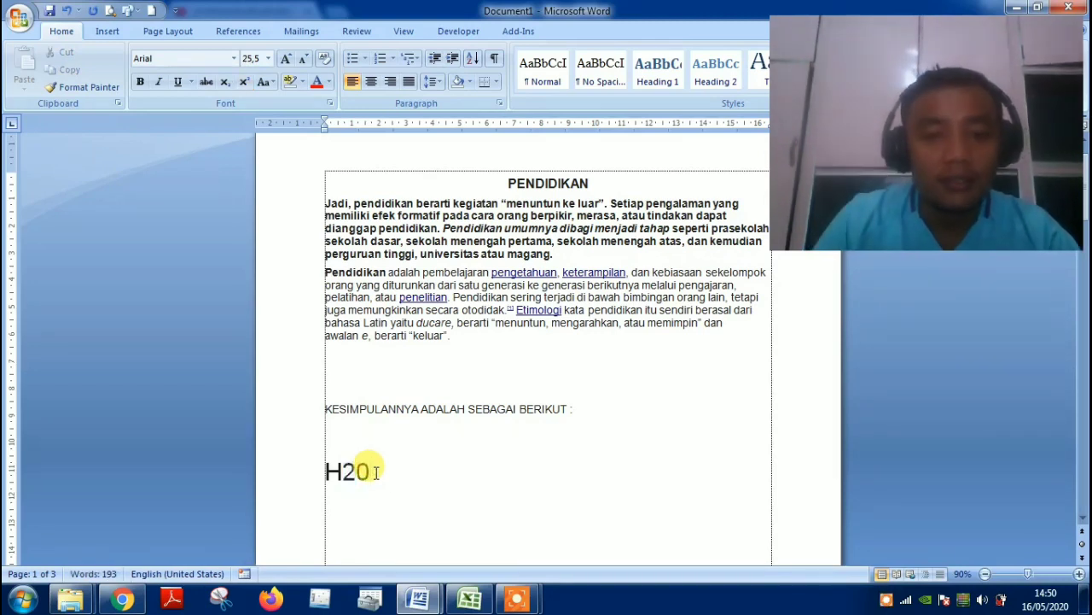
pyautogui.press('Return')
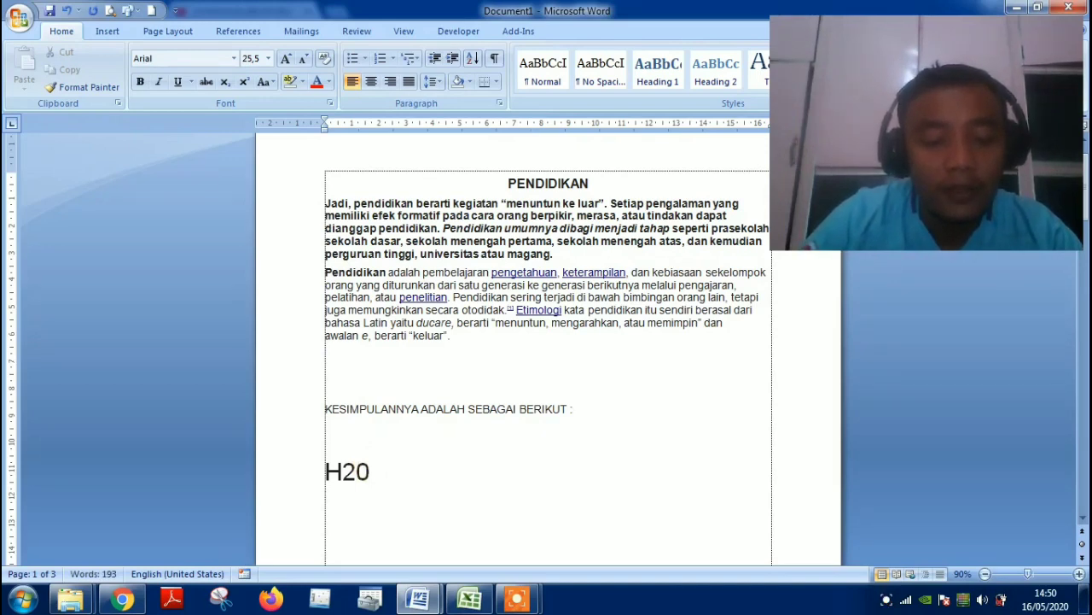
pyautogui.write('APAK')
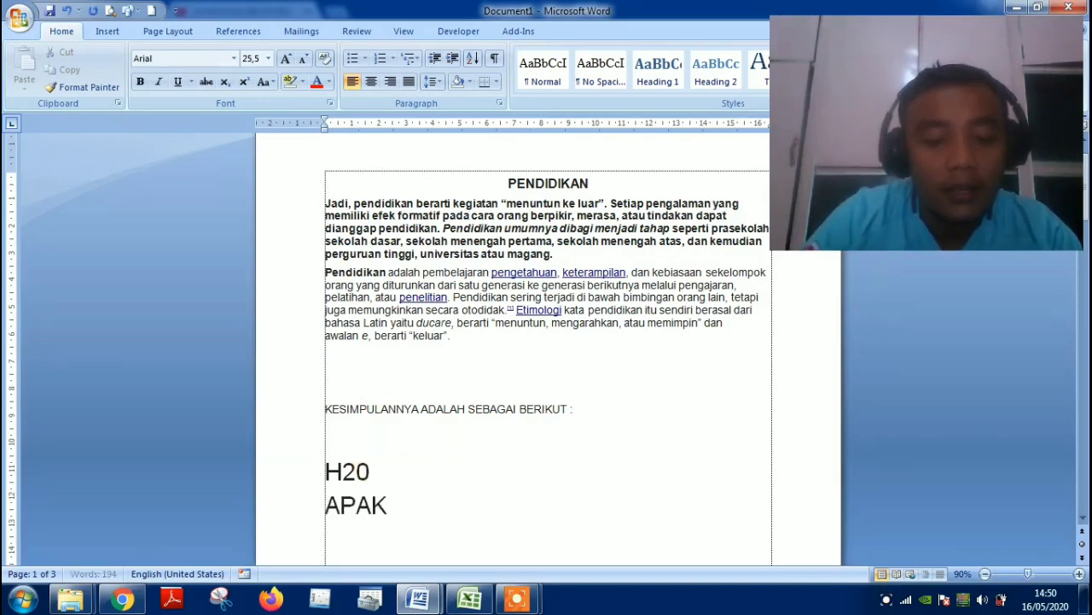
pyautogui.write('AH KAMU')
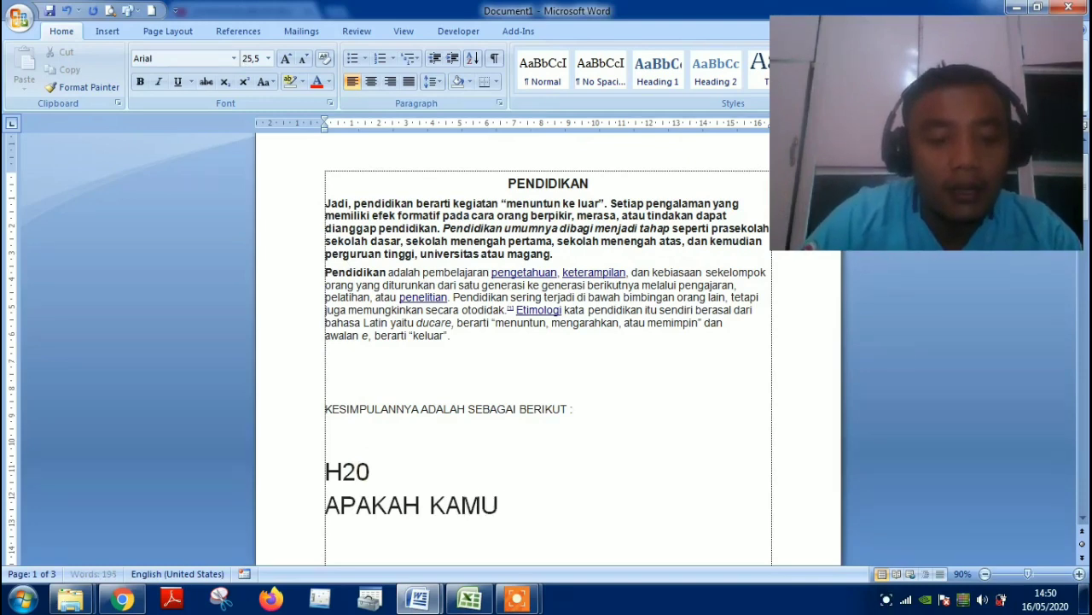
pyautogui.write(' DISANA ?')
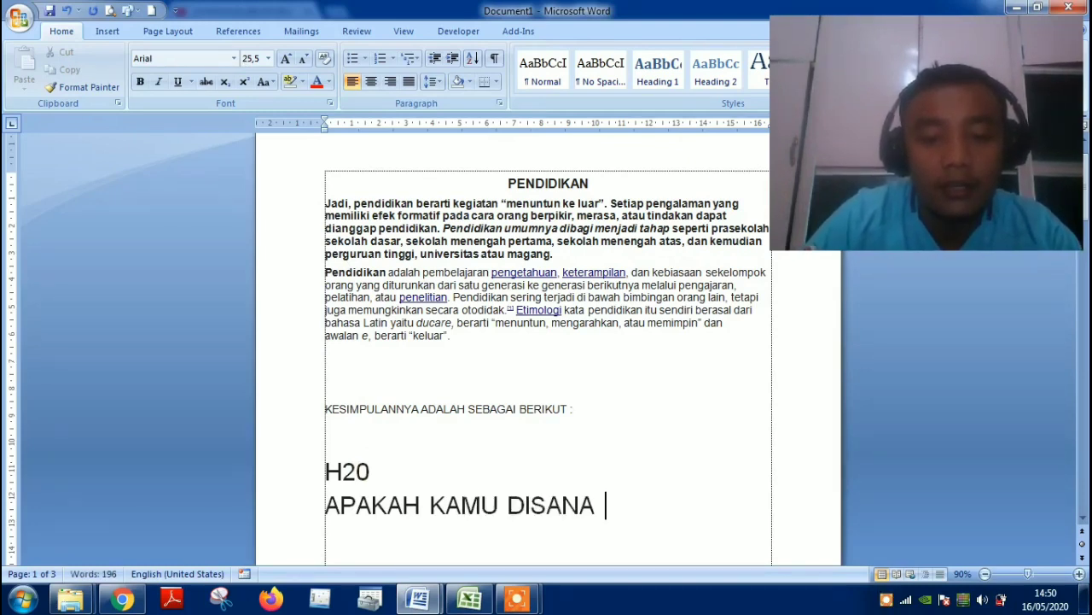
# Format only the word KAMU in "APAKAH KAMU DISANA ?" as superscript.
pyautogui.press('Left')
pyautogui.press('Left')
pyautogui.press('Left')
pyautogui.press('Left')
pyautogui.press('Left')
pyautogui.press('Left')
pyautogui.press('Left')
pyautogui.press('Left')
pyautogui.press('Left')
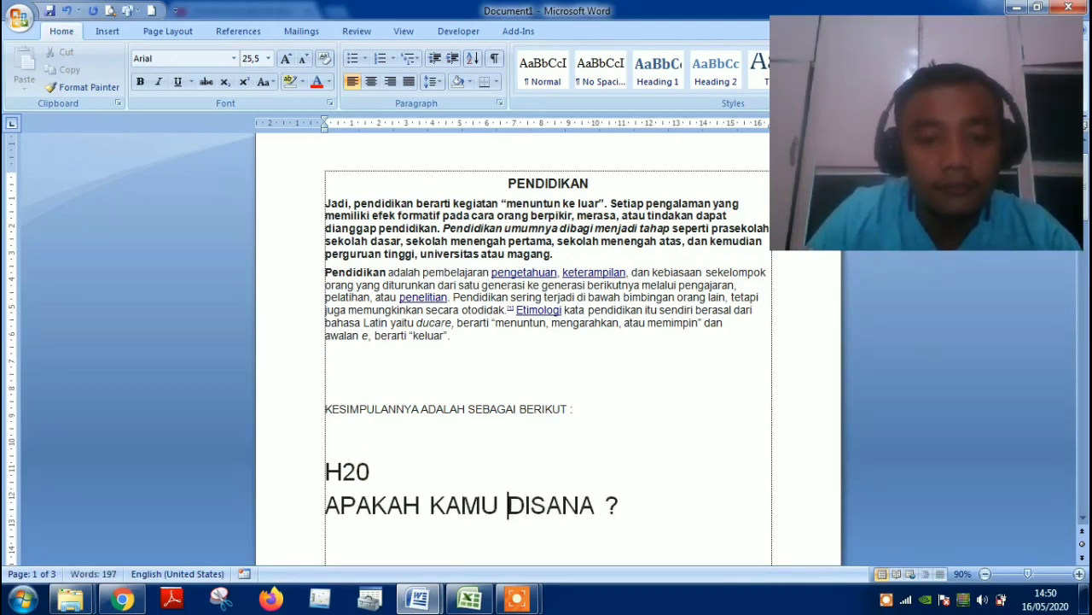
pyautogui.hotkey('shift', 'Left')
pyautogui.hotkey('shift', 'Left')
pyautogui.hotkey('shift', 'Left')
pyautogui.hotkey('shift', 'Left')
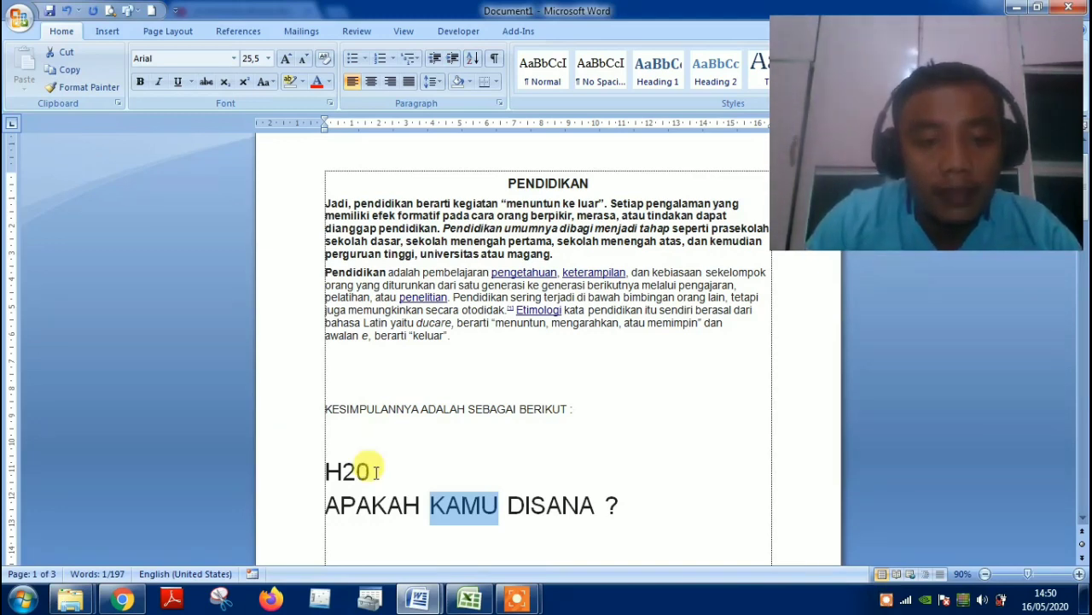
pyautogui.hotkey('ctrl', 'shift', '=')
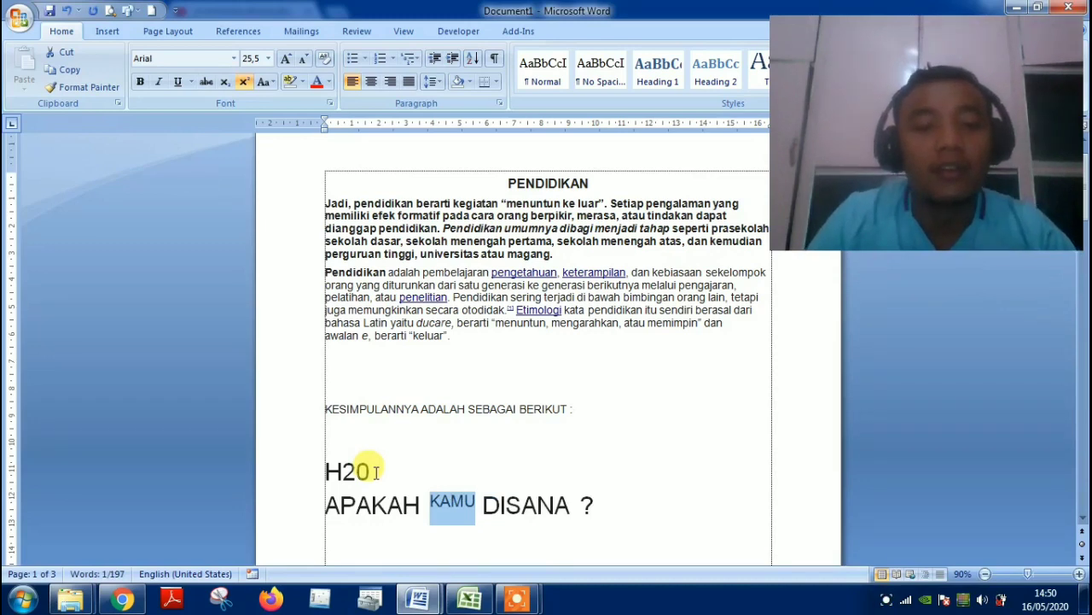
pyautogui.press('Right')
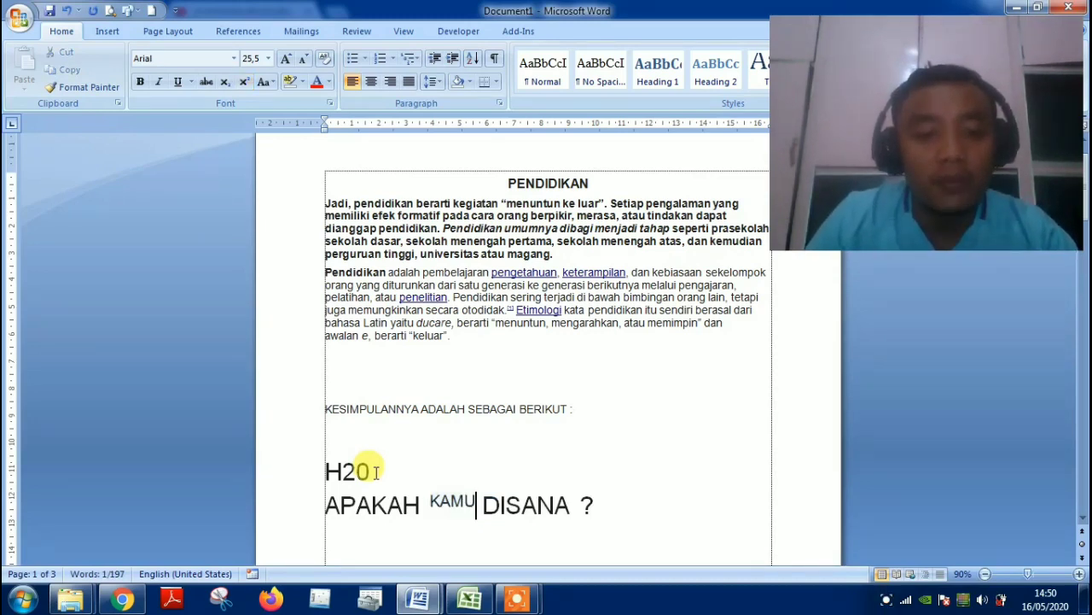
# Replace the superscript on the word KAMU with subscript formatting.
pyautogui.press('Left')
pyautogui.press('Left')
pyautogui.hotkey('shift', 'Right')
pyautogui.hotkey('shift', 'Right')
pyautogui.hotkey('shift', 'Right')
pyautogui.hotkey('shift', 'Right')
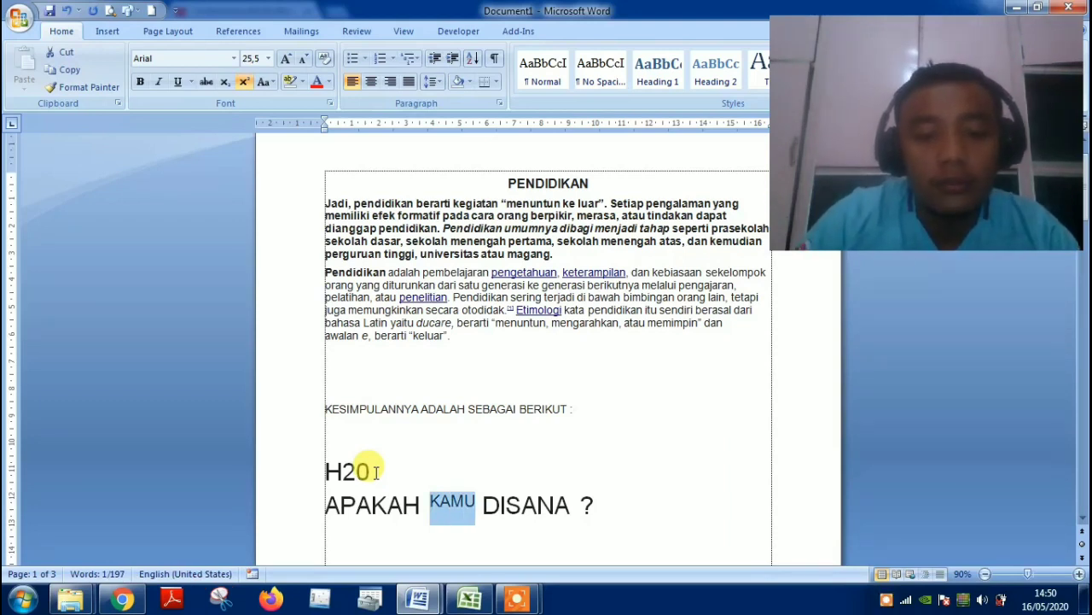
pyautogui.hotkey('ctrl', 'shift', '=')
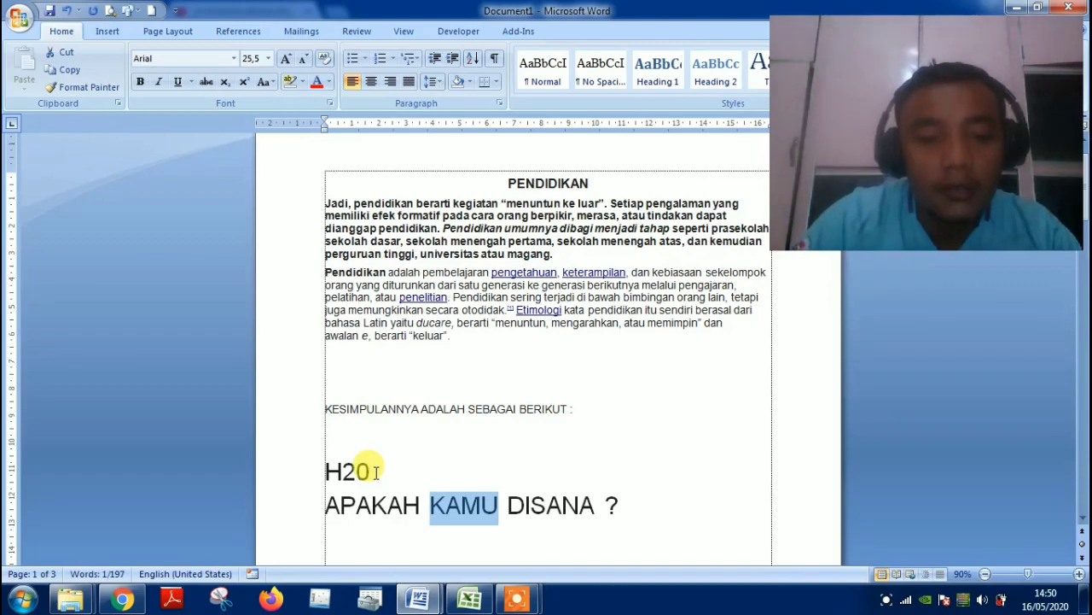
pyautogui.hotkey('ctrl', '=')
pyautogui.press('Right')
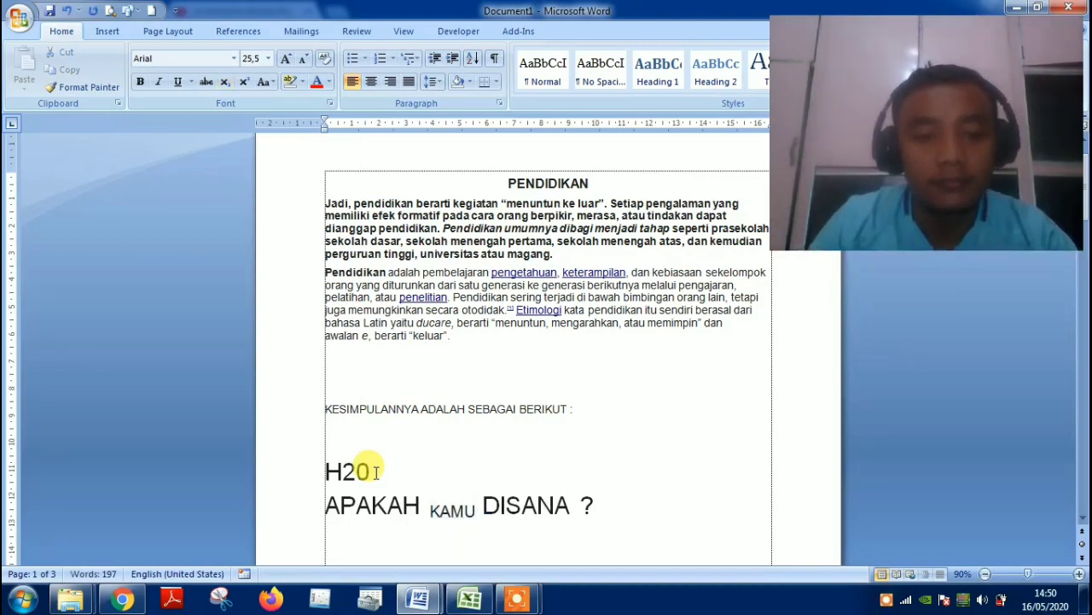
# Insert a footnote after "magang." in the first paragraph, reading "MAGANG ADALAH BLA BLA BLA BLA".
pyautogui.scroll(-1, 575, 476)
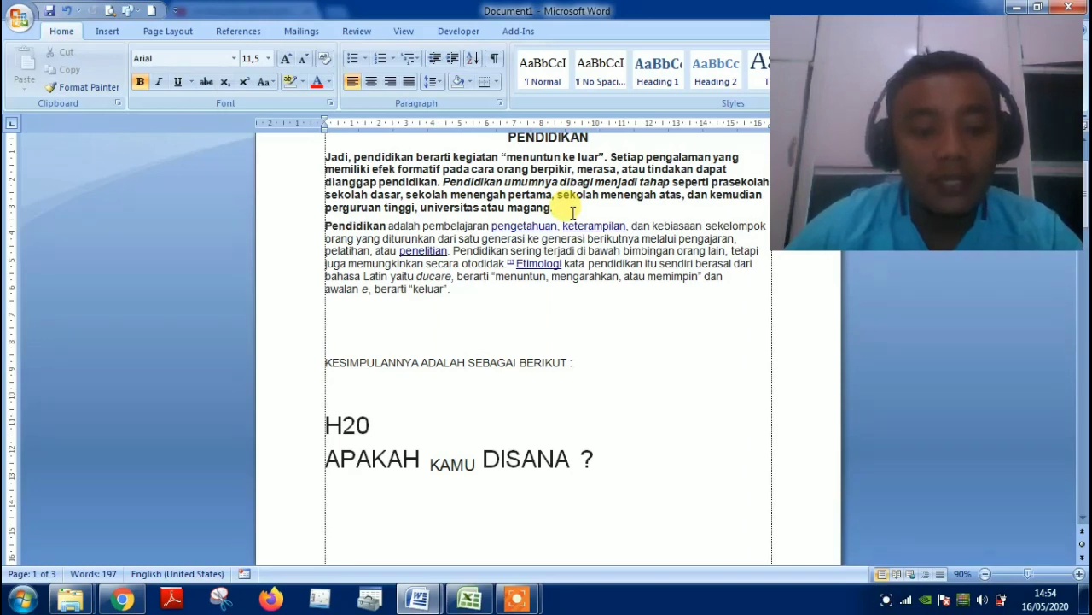
pyautogui.press('ctrl')
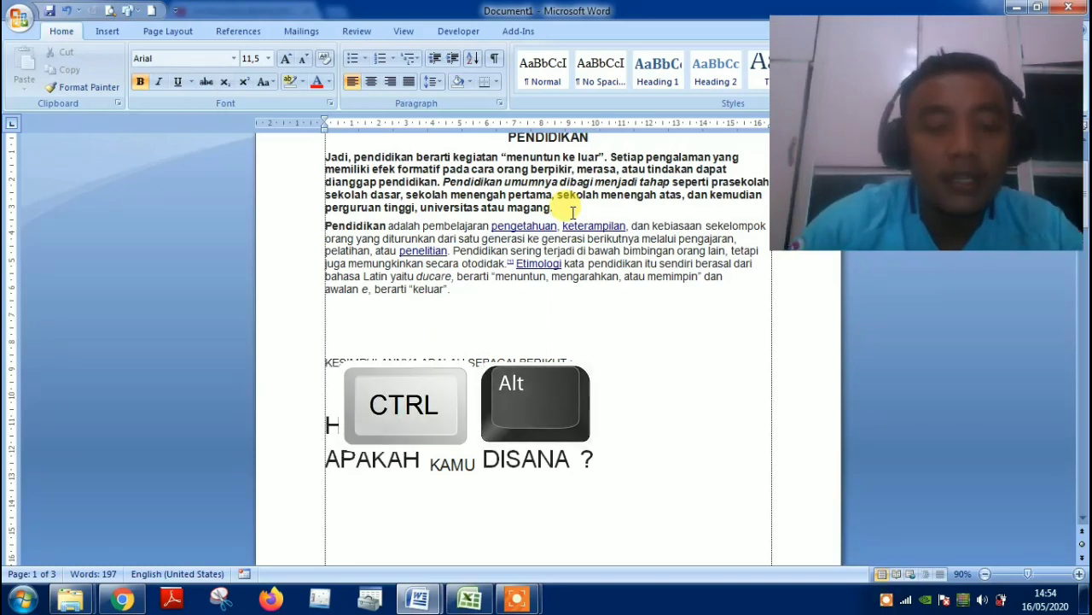
pyautogui.hotkey('ctrl', 'alt', 'f')
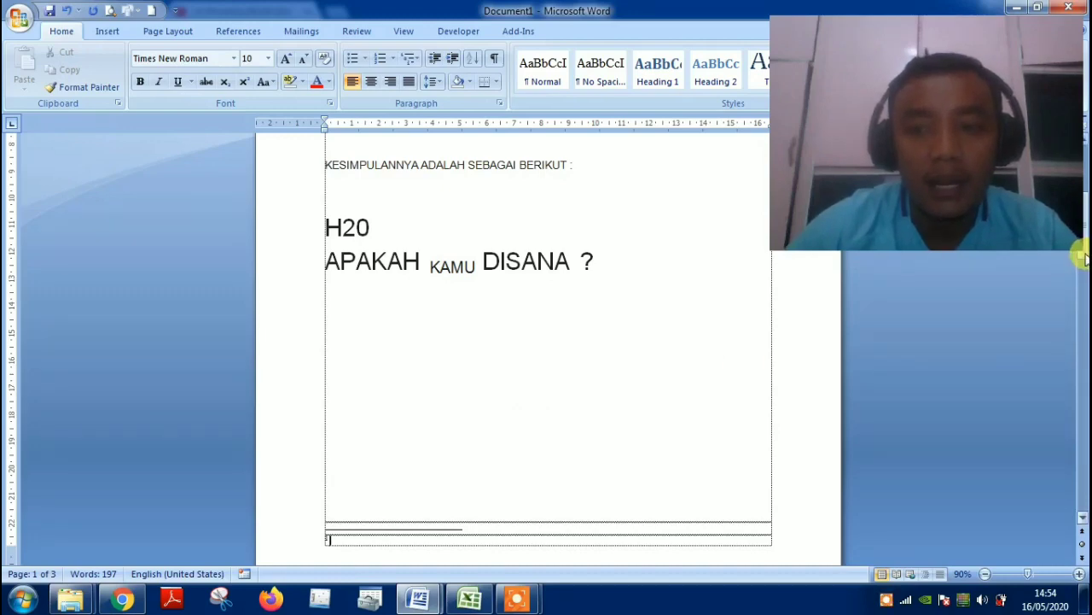
pyautogui.moveTo(1082, 254)
pyautogui.mouseDown()
pyautogui.moveTo(1084, 221)
pyautogui.moveTo(1081, 266)
pyautogui.mouseUp()
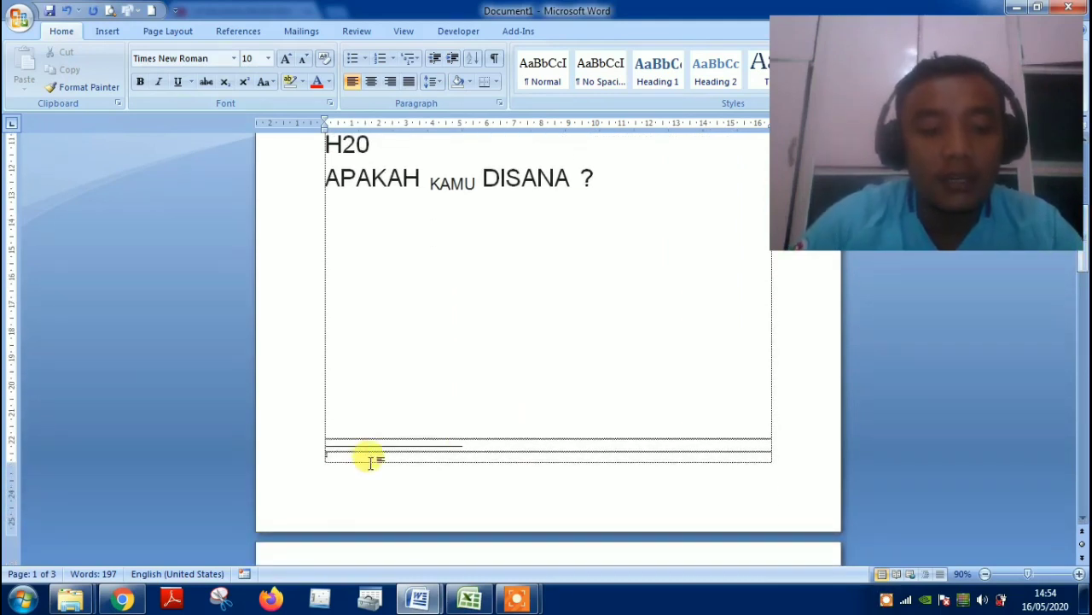
pyautogui.write('MAGAN')
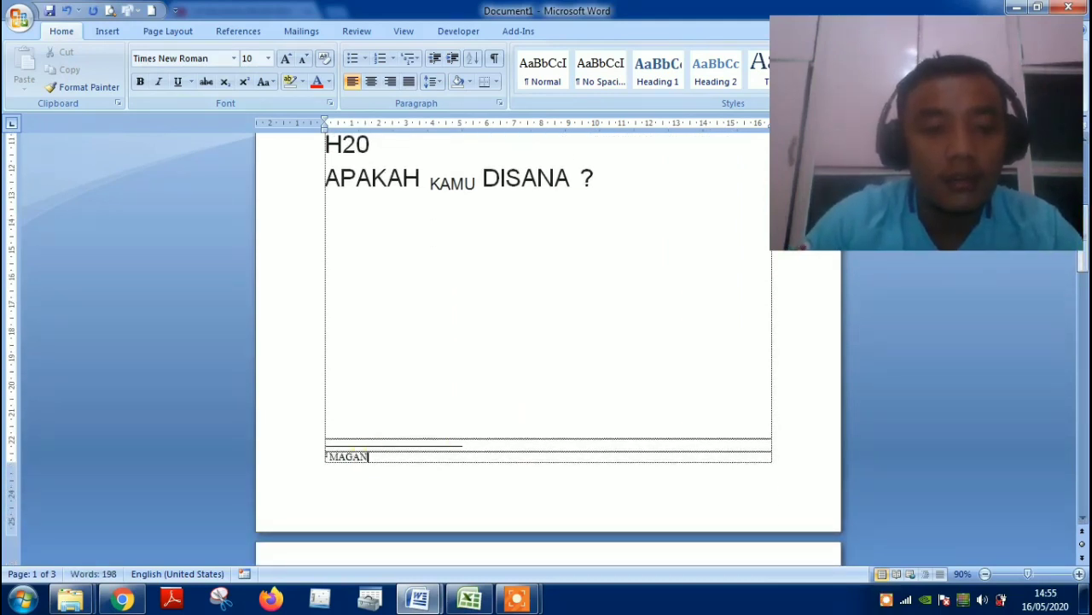
pyautogui.write('G ADAL')
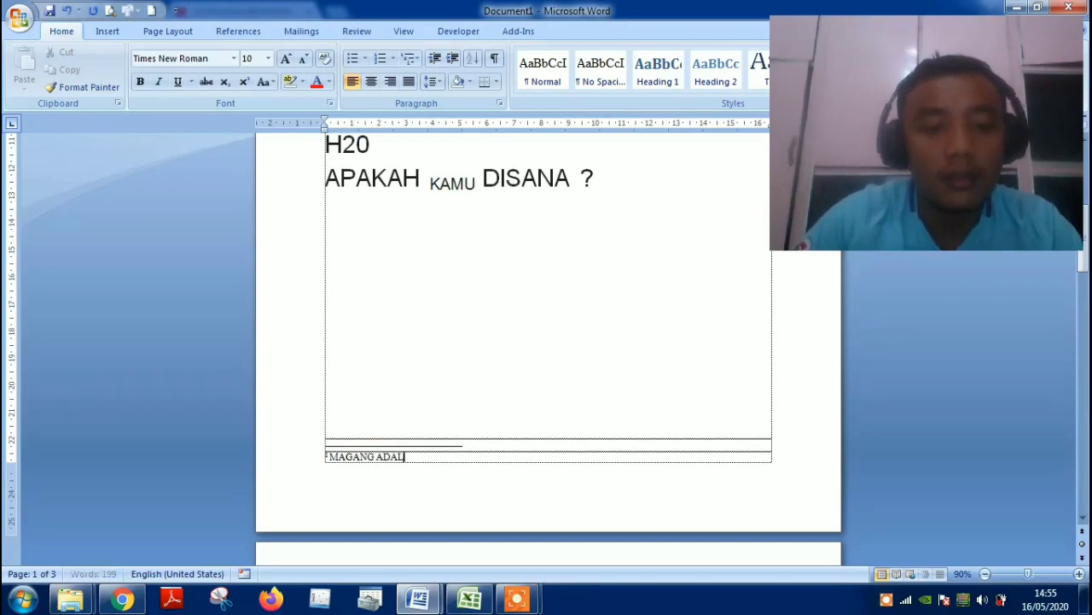
pyautogui.write('AH BLA')
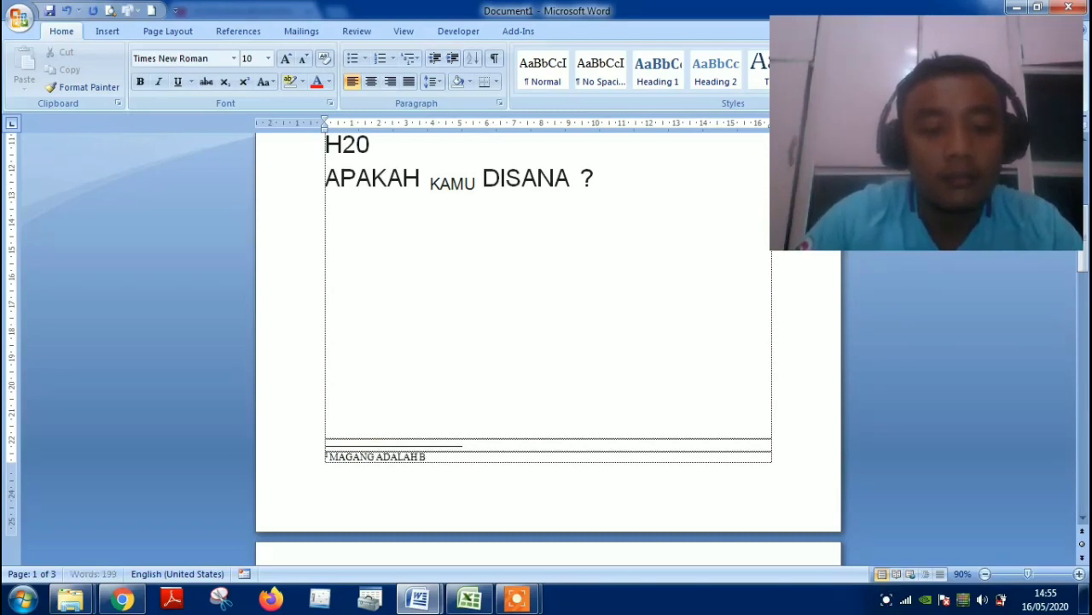
pyautogui.write('A BLA ')
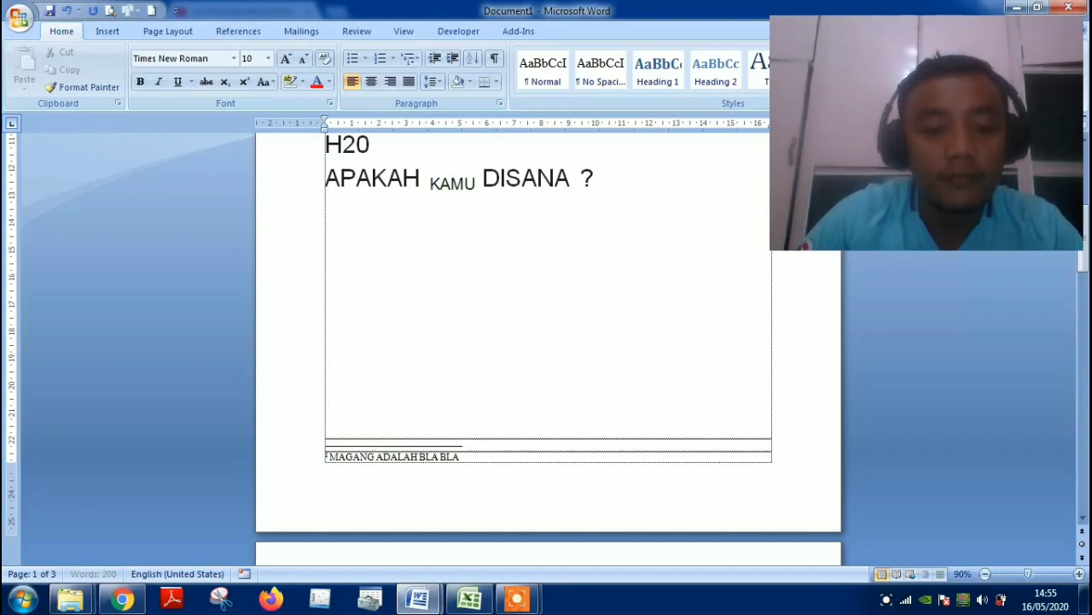
pyautogui.write('BLA')
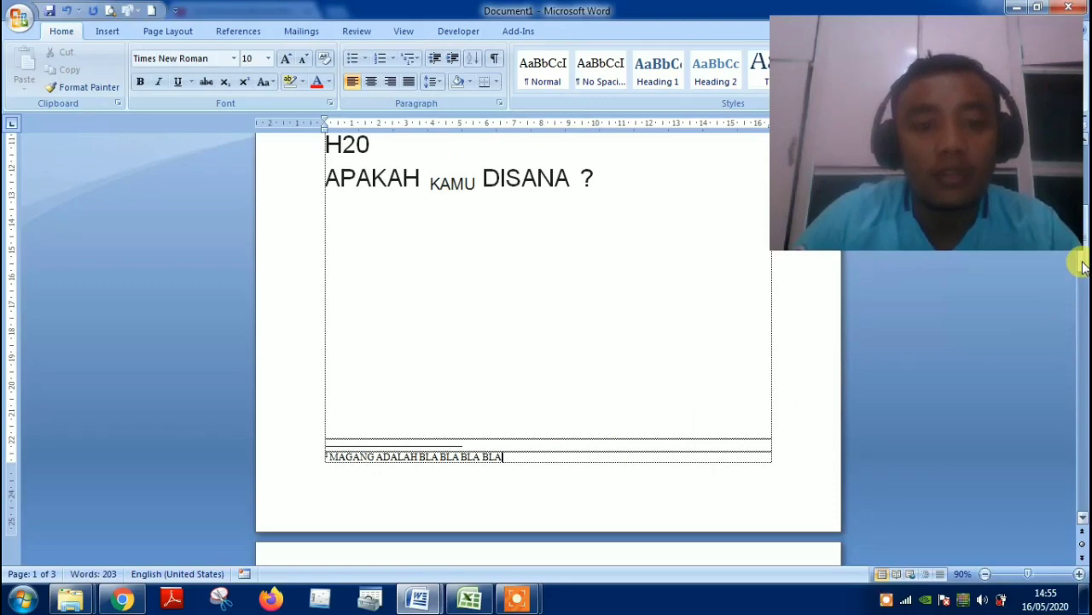
# Return to the first paragraph and preview the footnote text at the reference mark after "magang.".
pyautogui.moveTo(1082, 267); pyautogui.dragTo(1082, 216)
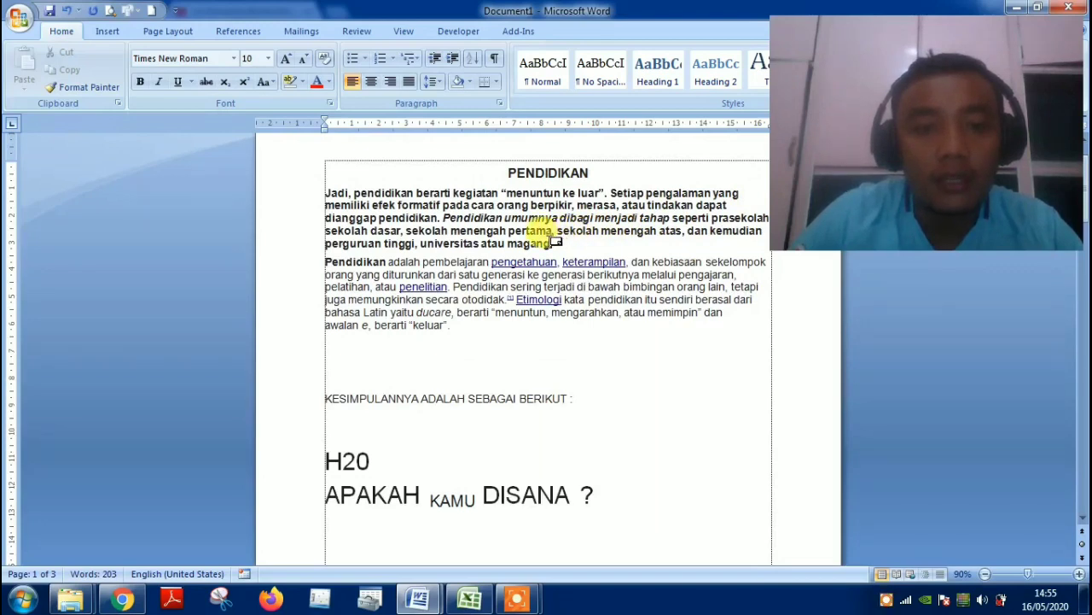
pyautogui.moveTo(555, 244)
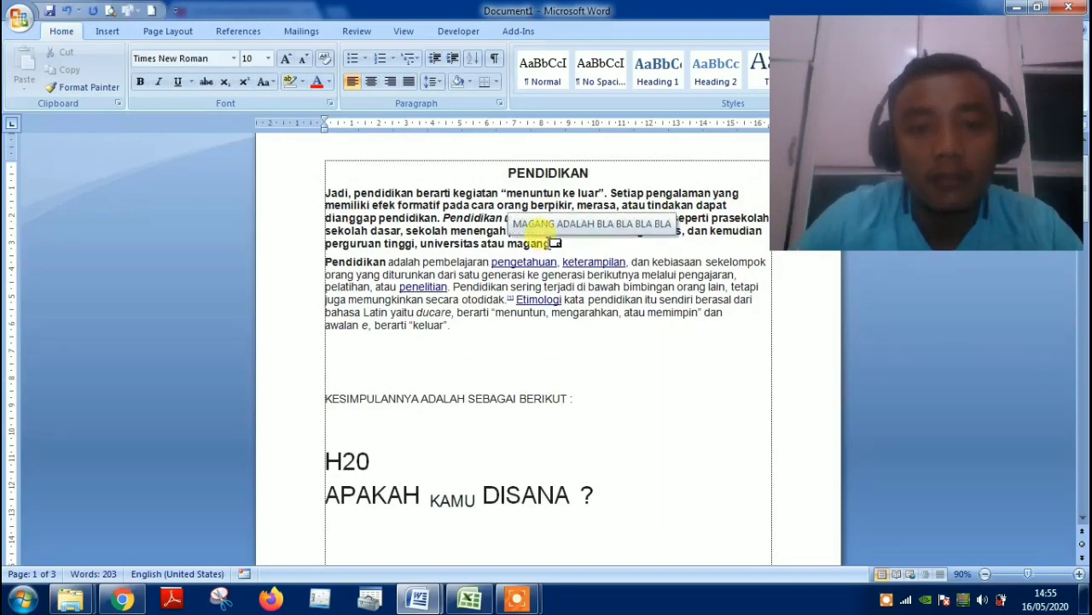
pyautogui.click(559, 243)
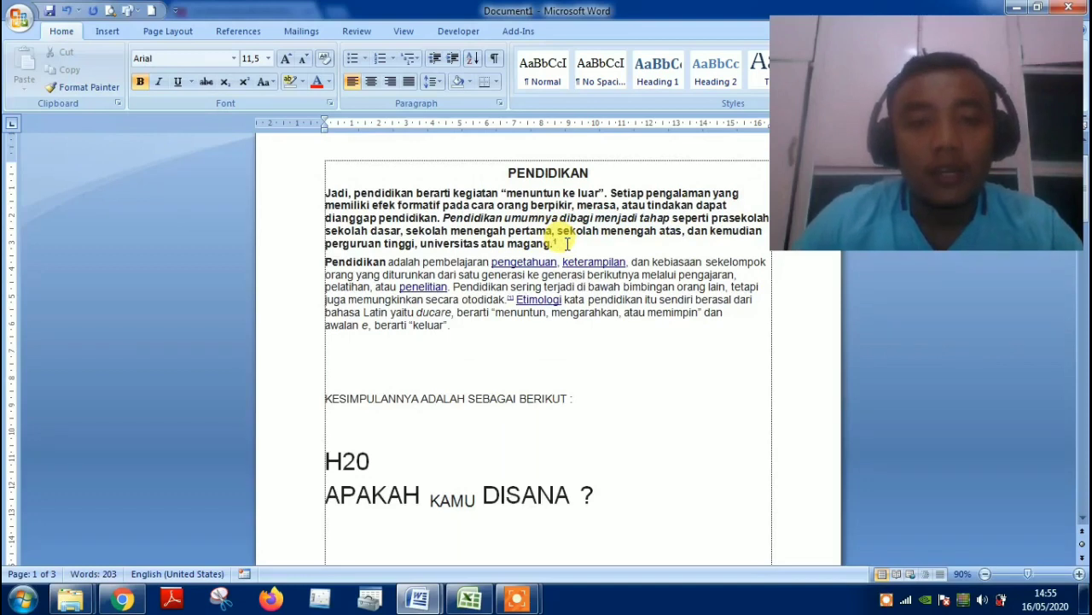
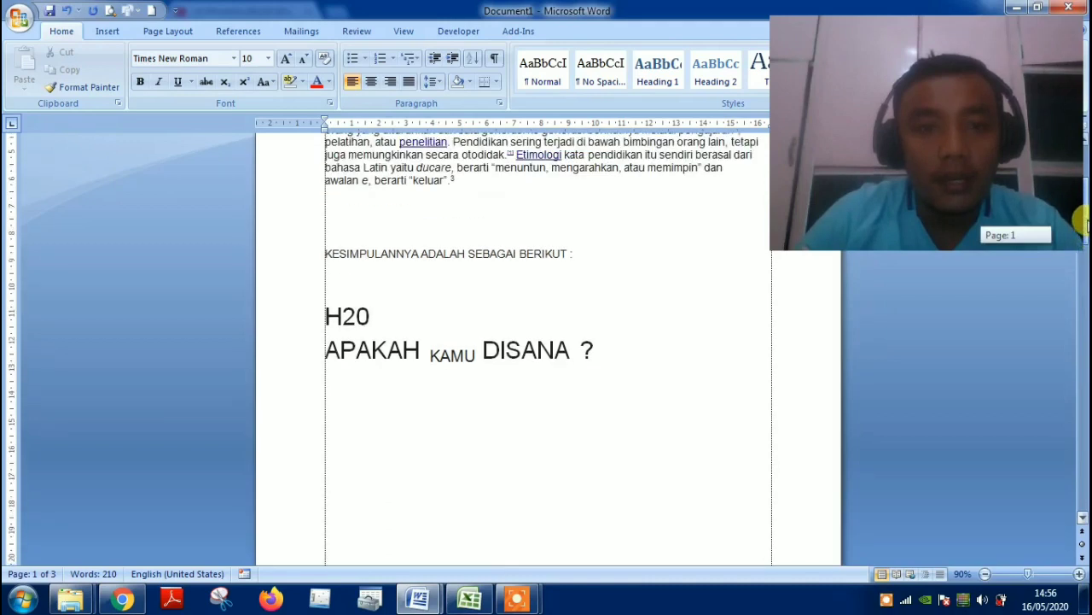
# Insert a footnote after "keluar" at the end of the second paragraph, reading "KELUAR IALAH BLA BLA BLA".
pyautogui.hotkey('ctrl', 'alt', 'f')
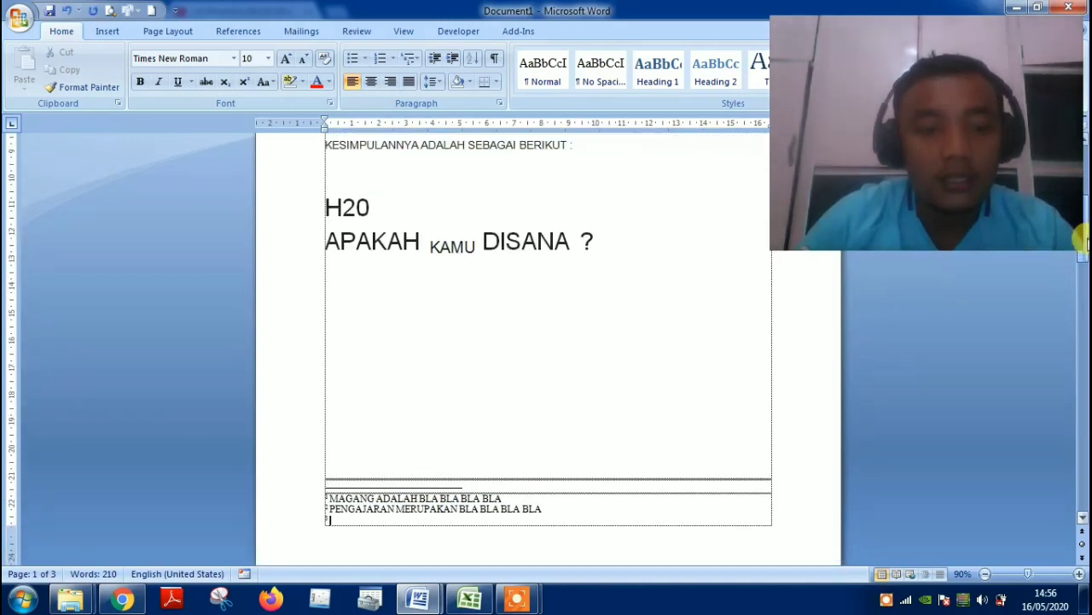
pyautogui.write('KELUA')
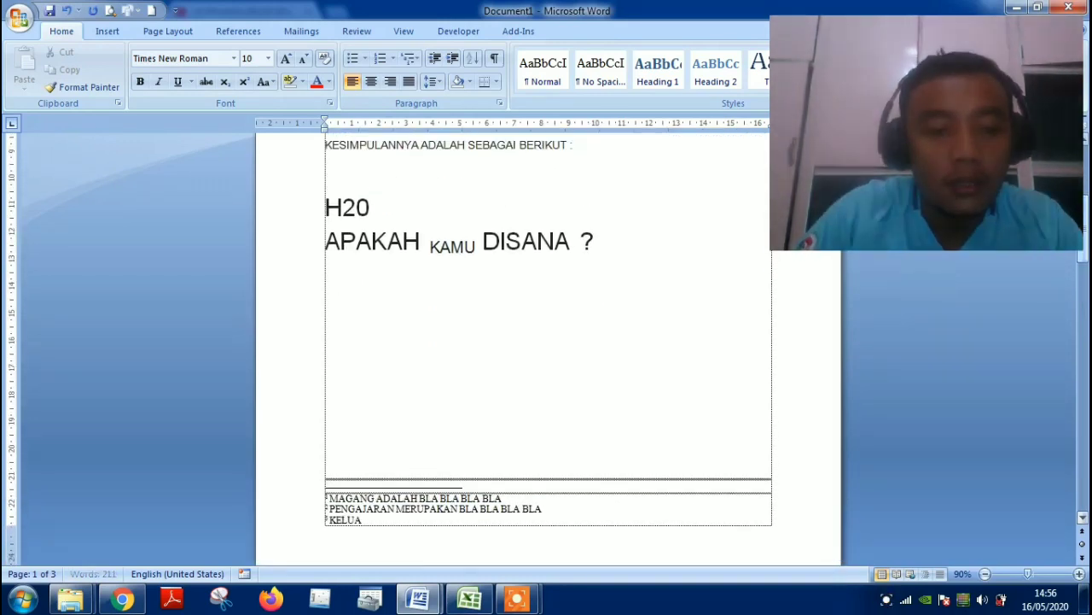
pyautogui.write('R IALAH')
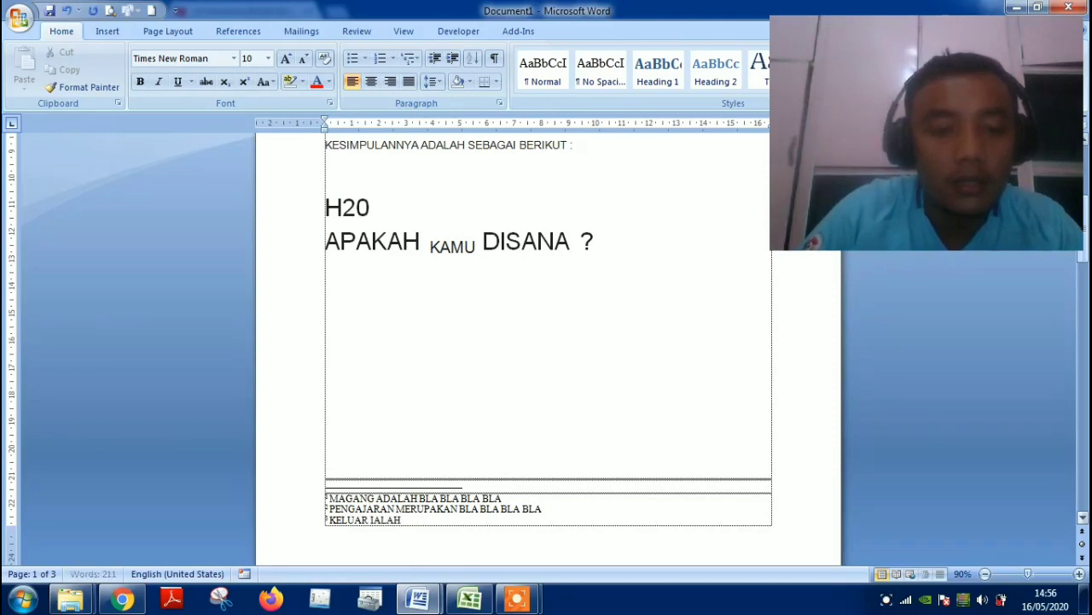
pyautogui.write(' BLA B')
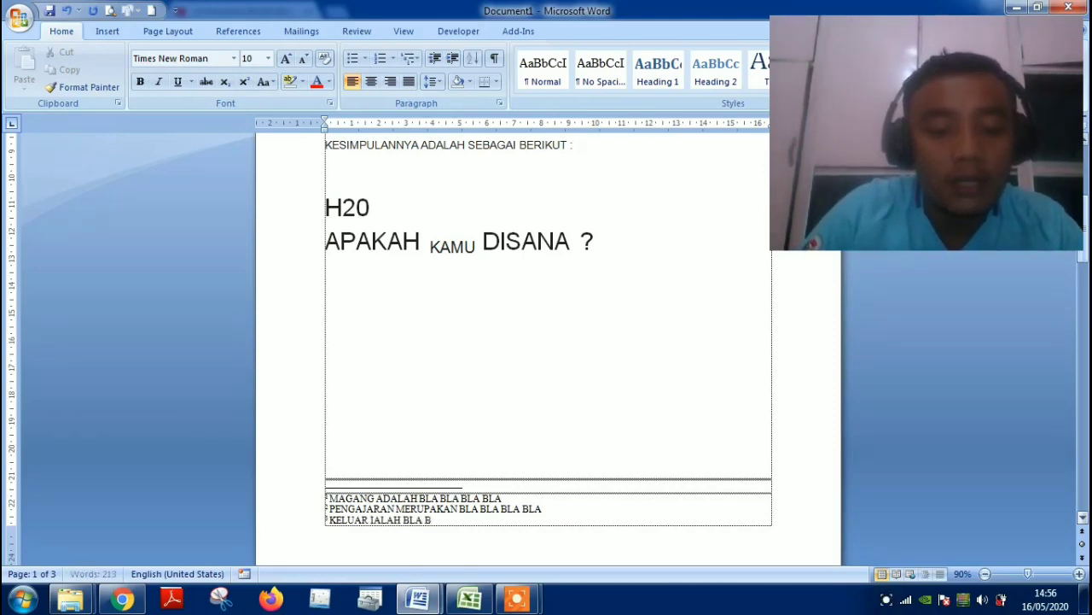
pyautogui.write('LA BLA')
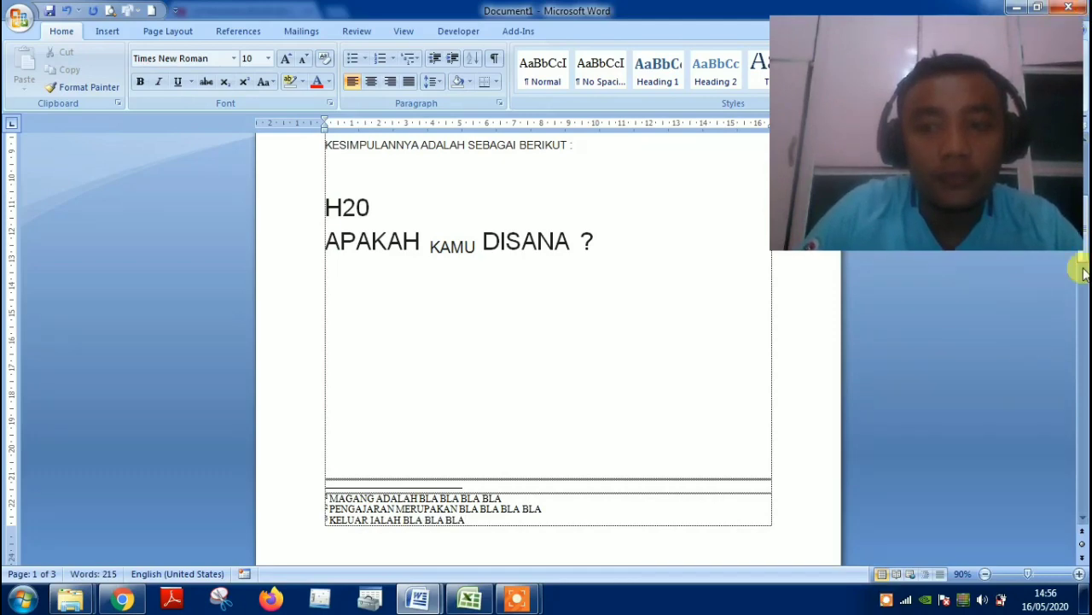
# Return to the second paragraph and preview the footnote text at the reference mark after "keluar".
pyautogui.moveTo(1081, 254); pyautogui.dragTo(1082, 236)
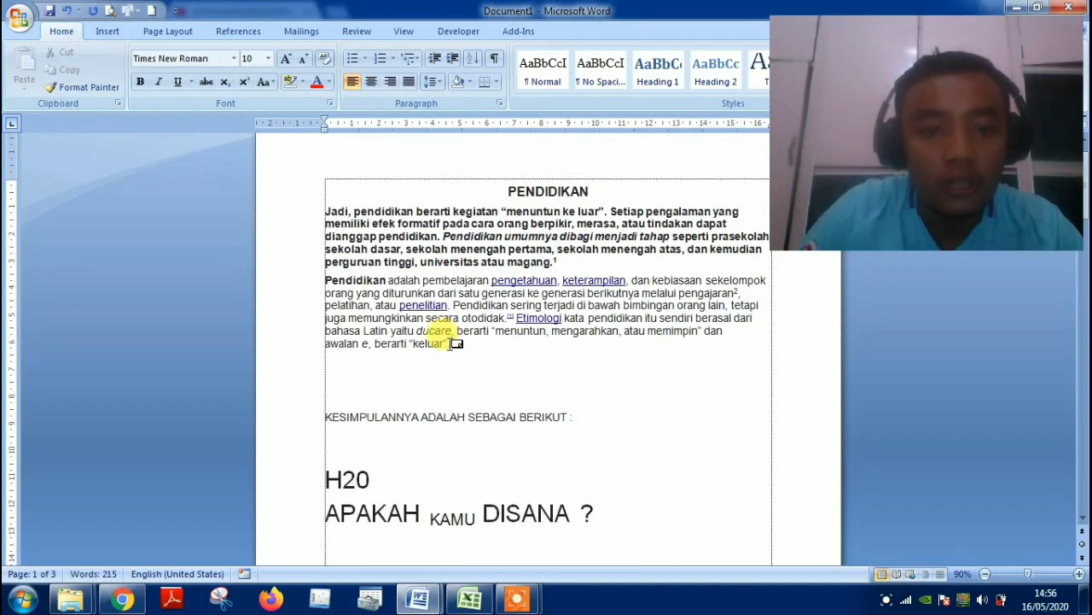
pyautogui.moveTo(455, 342)
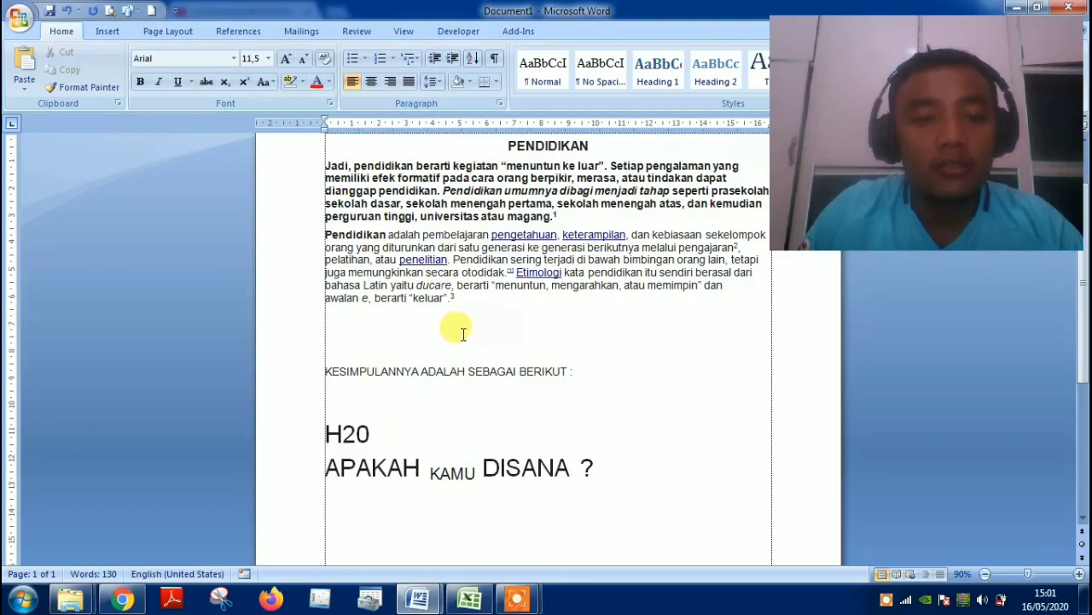
# Try to insert a page break after the H20 line and undo it.
pyautogui.scroll(-2, 465, 324)
pyautogui.scroll(1, 470, 317)
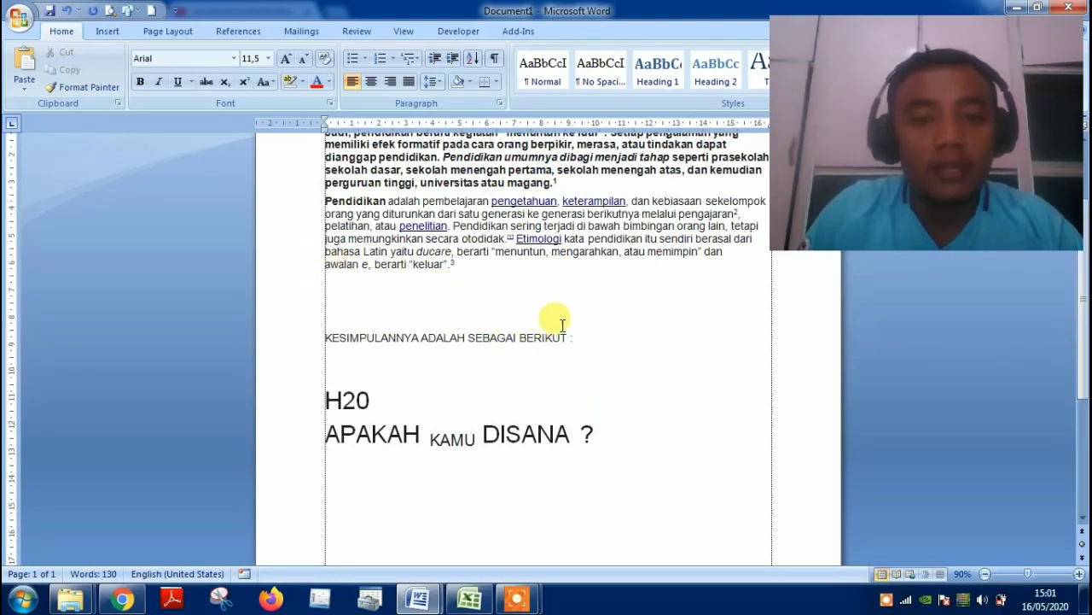
pyautogui.click(397, 408)
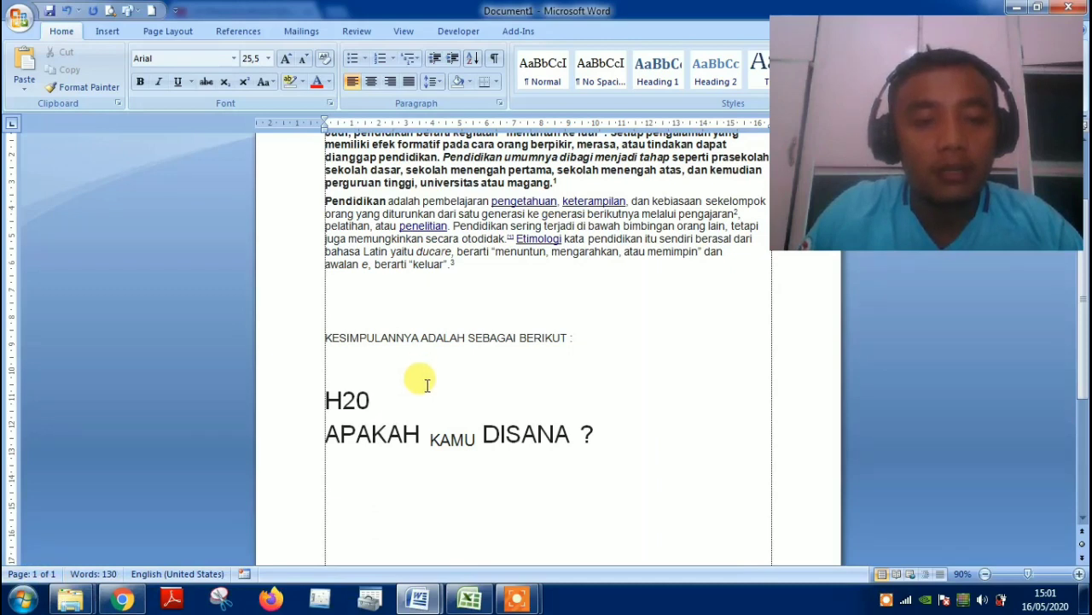
pyautogui.scroll(-1, 420, 379)
pyautogui.scroll(-4, 420, 379)
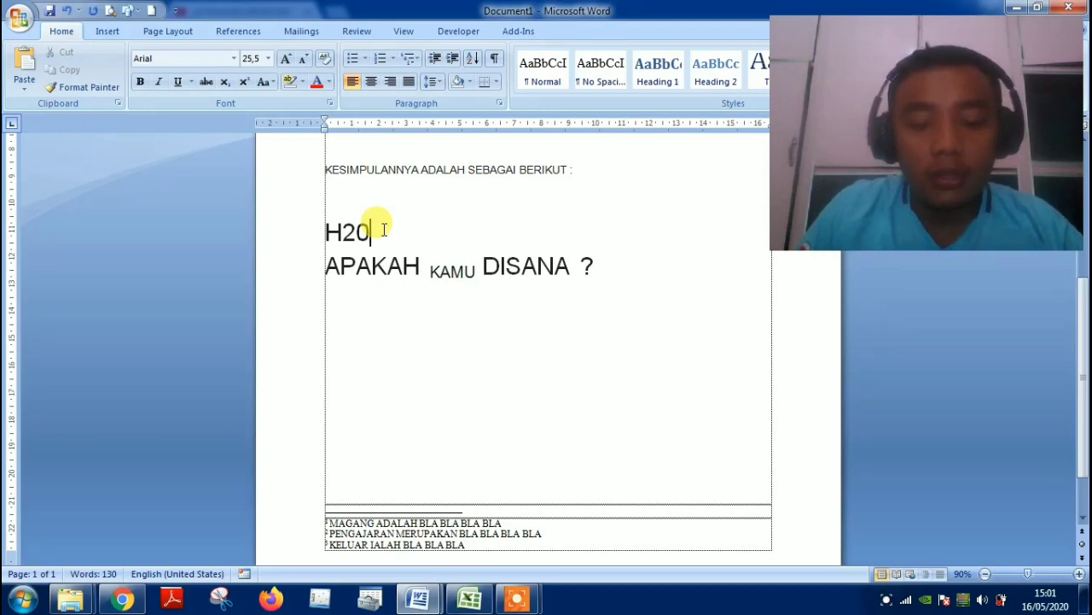
pyautogui.hotkey('ctrl', 'Return')
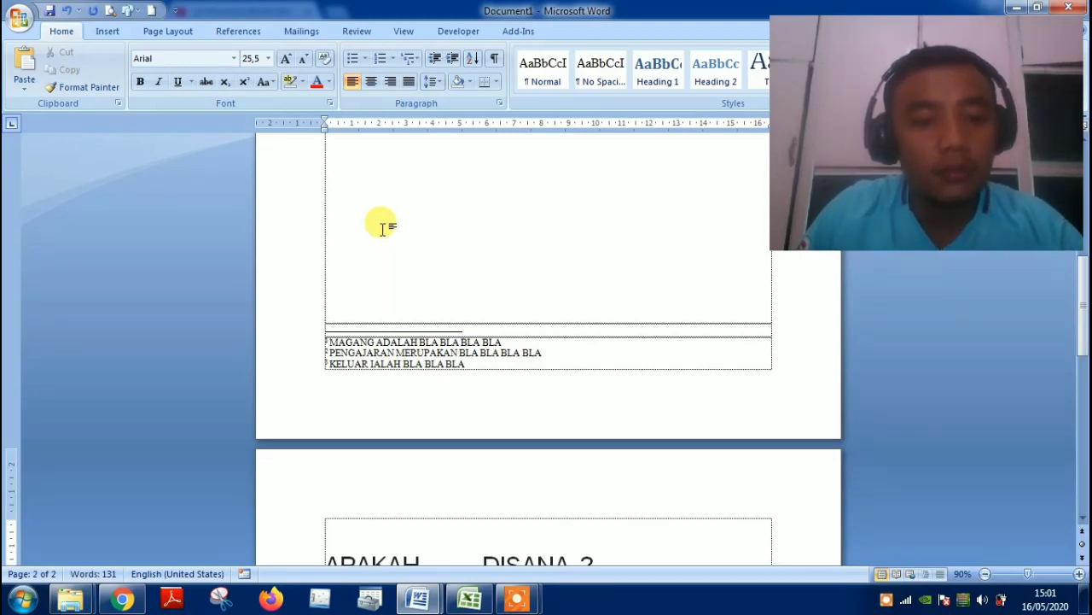
pyautogui.hotkey('ctrl', 'z')
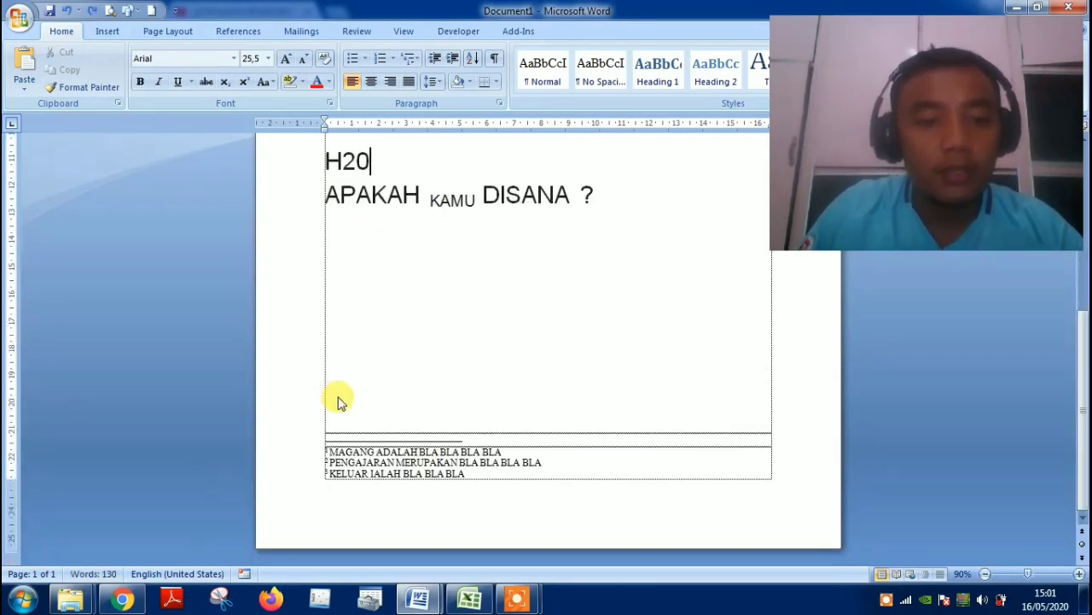
# Insert repeated page breaks from the empty area just above page 1's footnotes until the document has 10 pages.
pyautogui.doubleClick(338, 403)
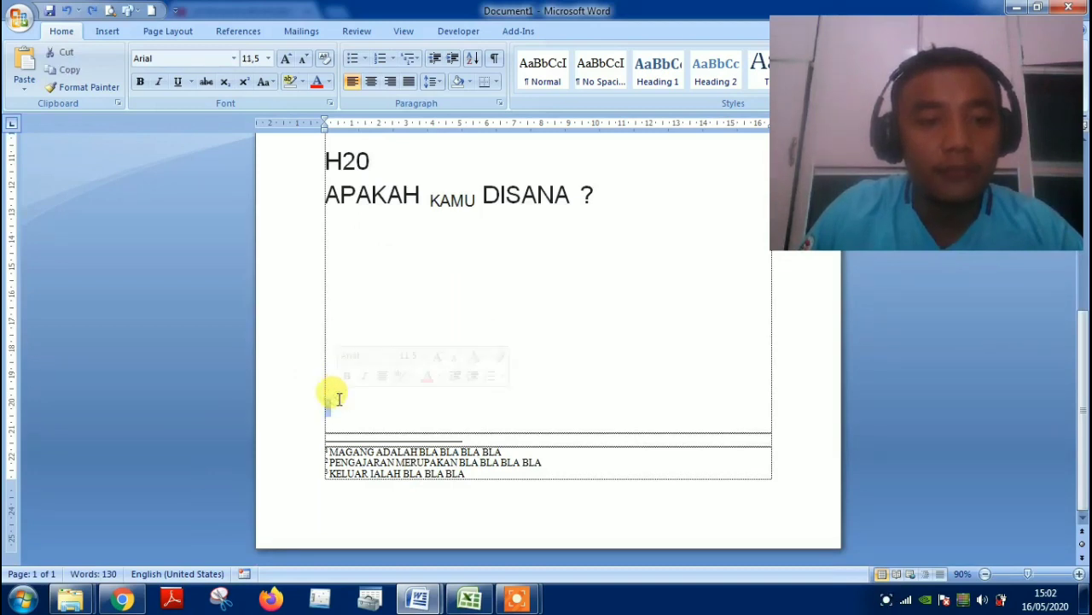
pyautogui.hotkey('ctrl', 'Return')
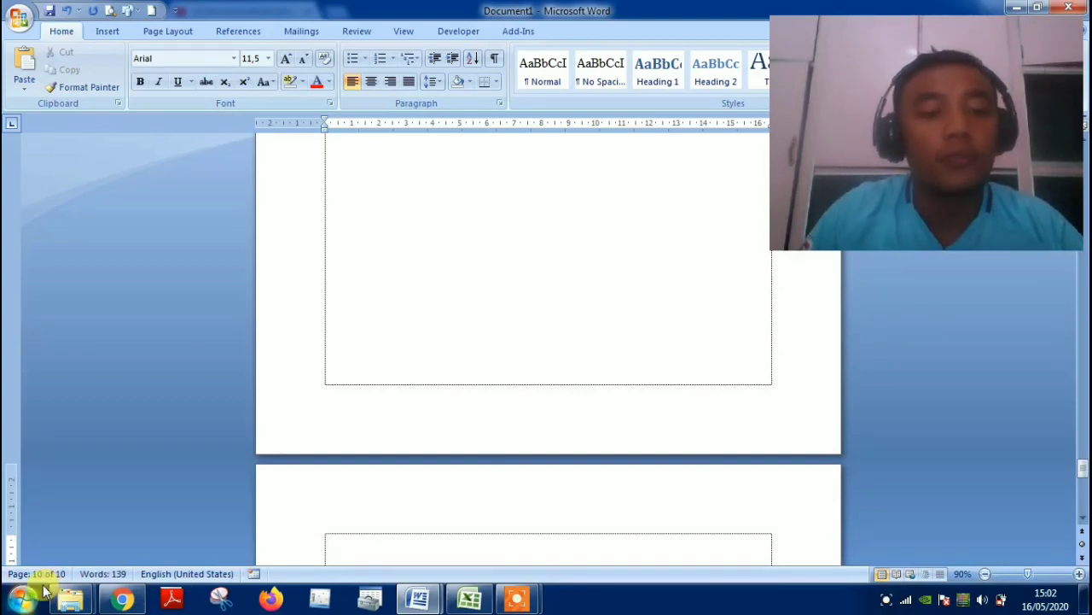
# Insert a page break partway down page 10 and place the cursor at the start of page 11.
pyautogui.doubleClick(422, 453)
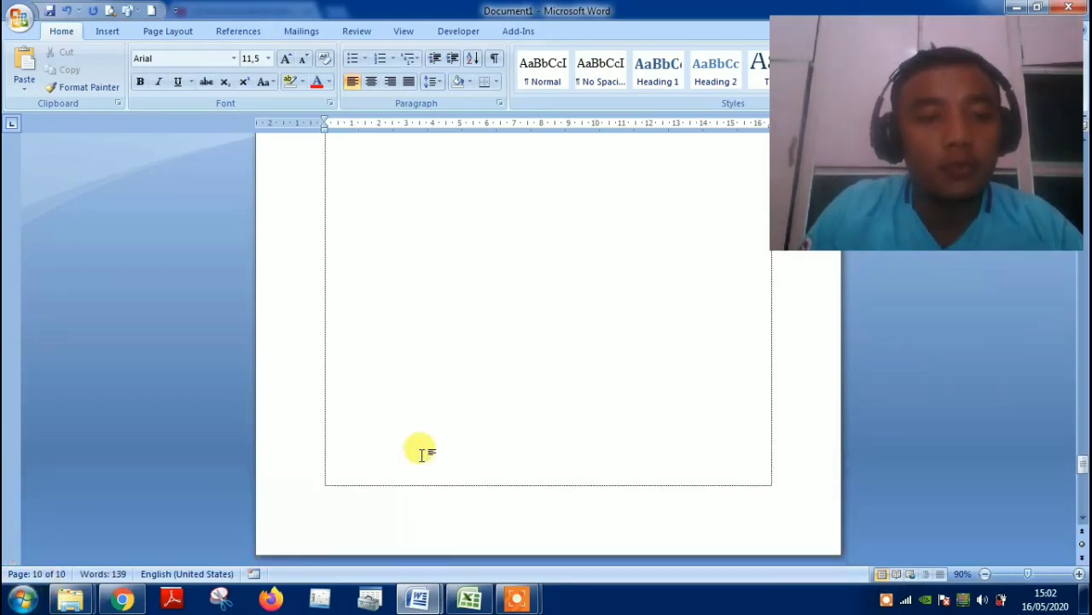
pyautogui.scroll(-10, 422, 453)
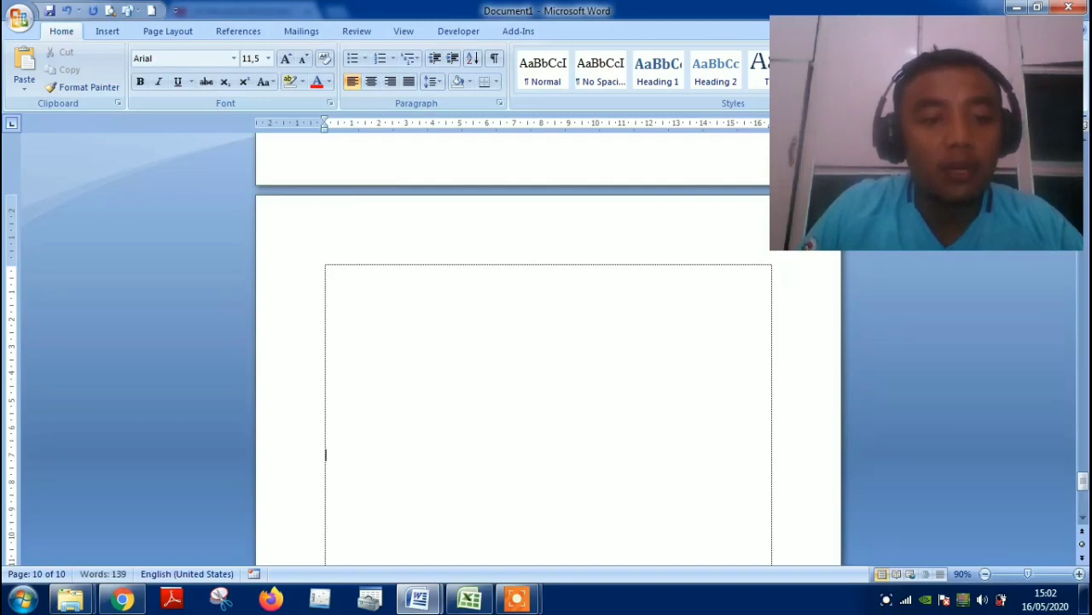
pyautogui.scroll(-2, 392, 371)
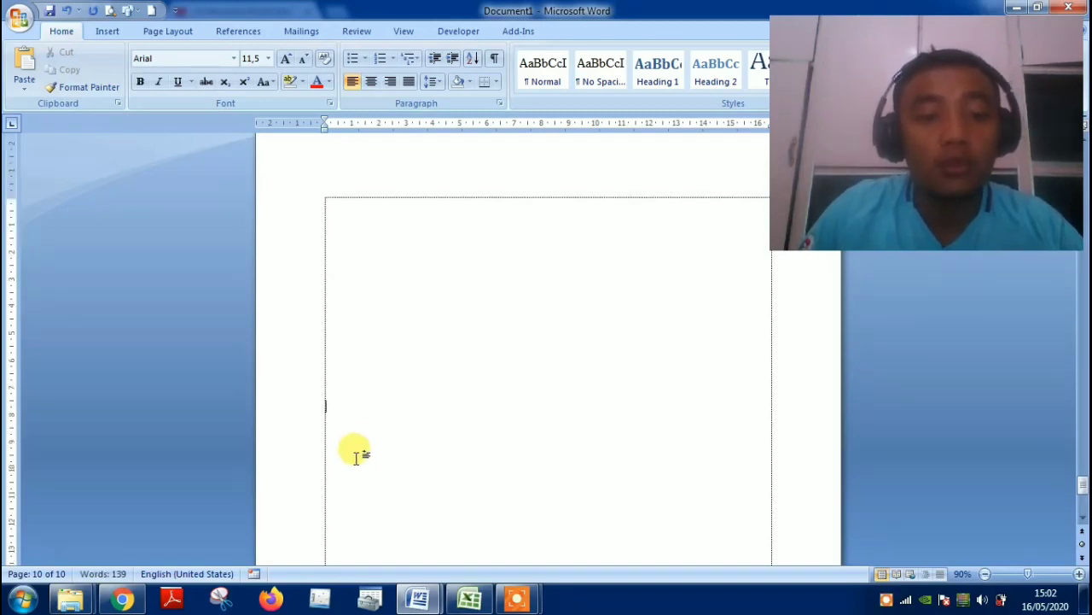
pyautogui.scroll(-1, 354, 456)
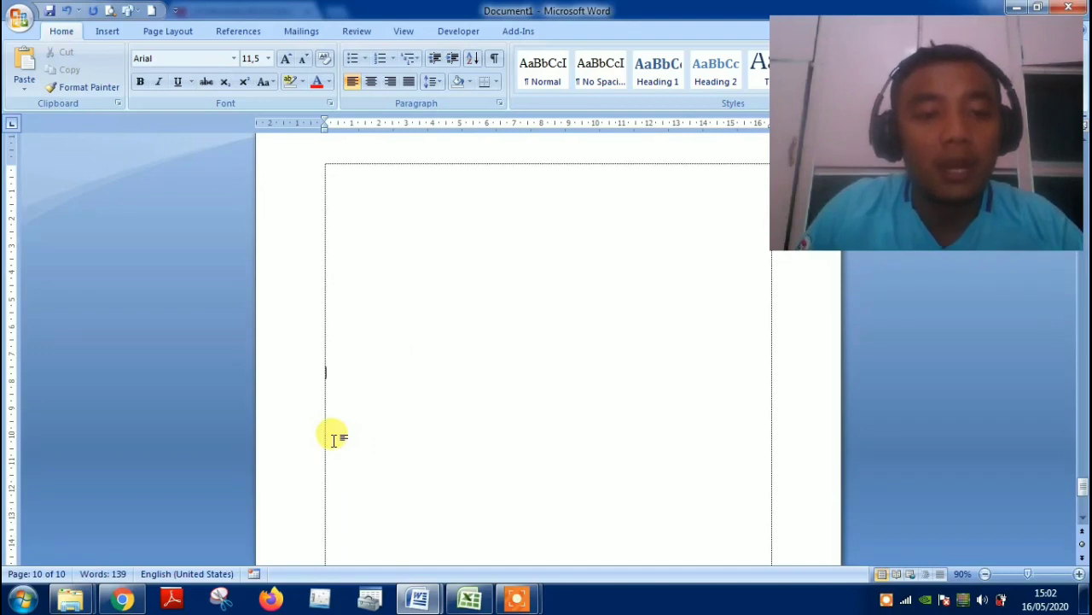
pyautogui.scroll(-2, 341, 431)
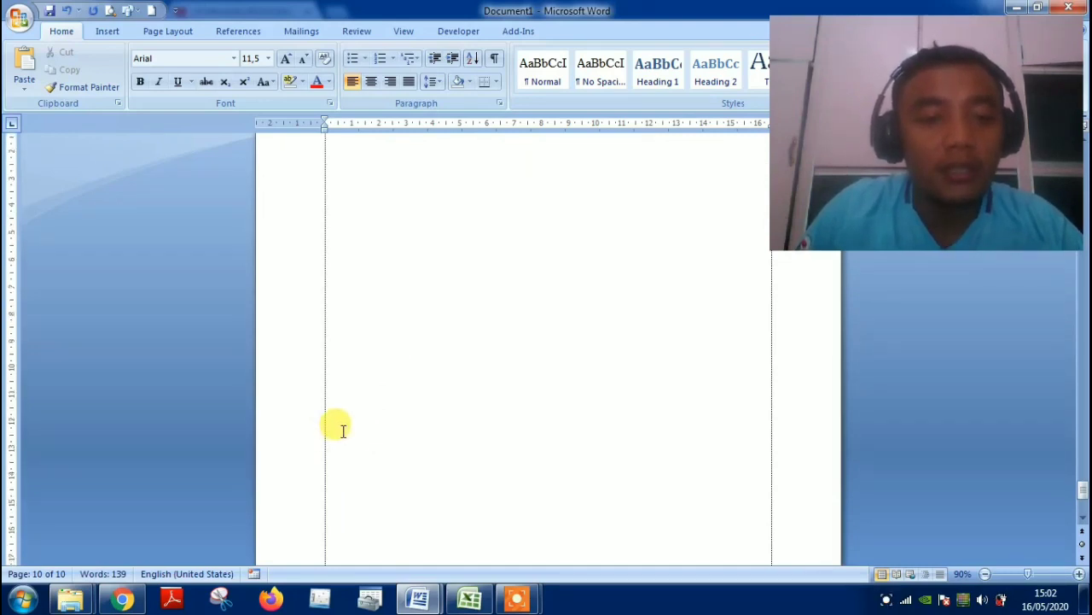
pyautogui.scroll(1, 342, 430)
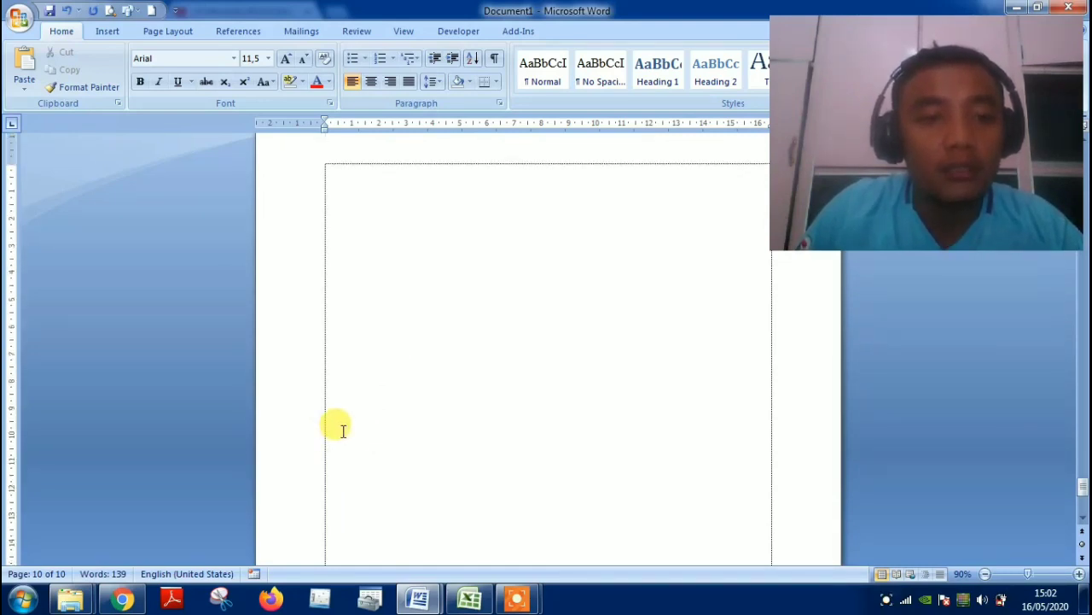
pyautogui.scroll(1, 343, 431)
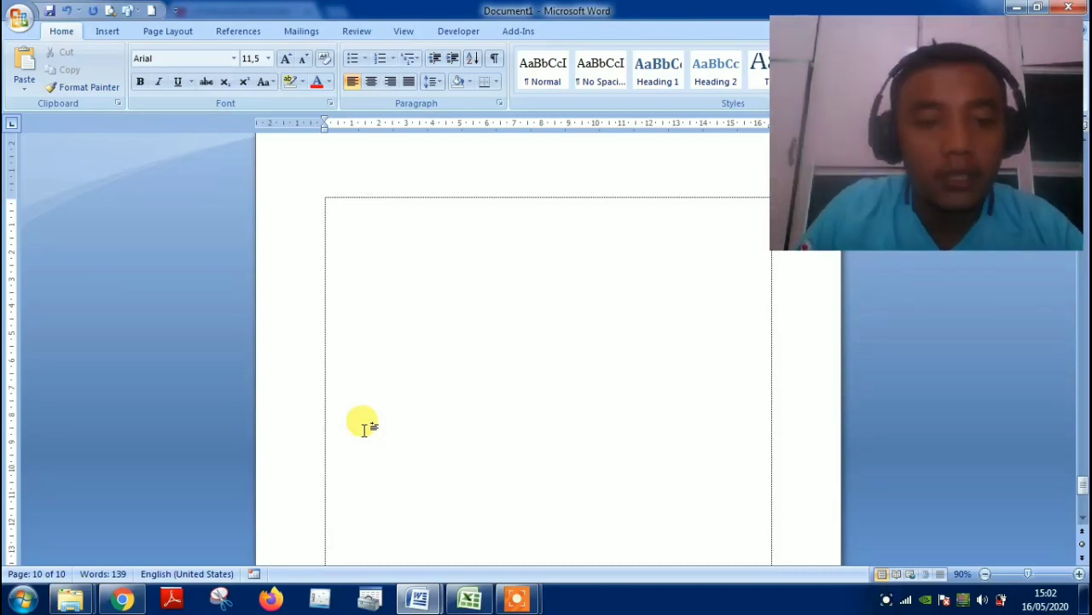
pyautogui.hotkey('ctrl', 'Return')
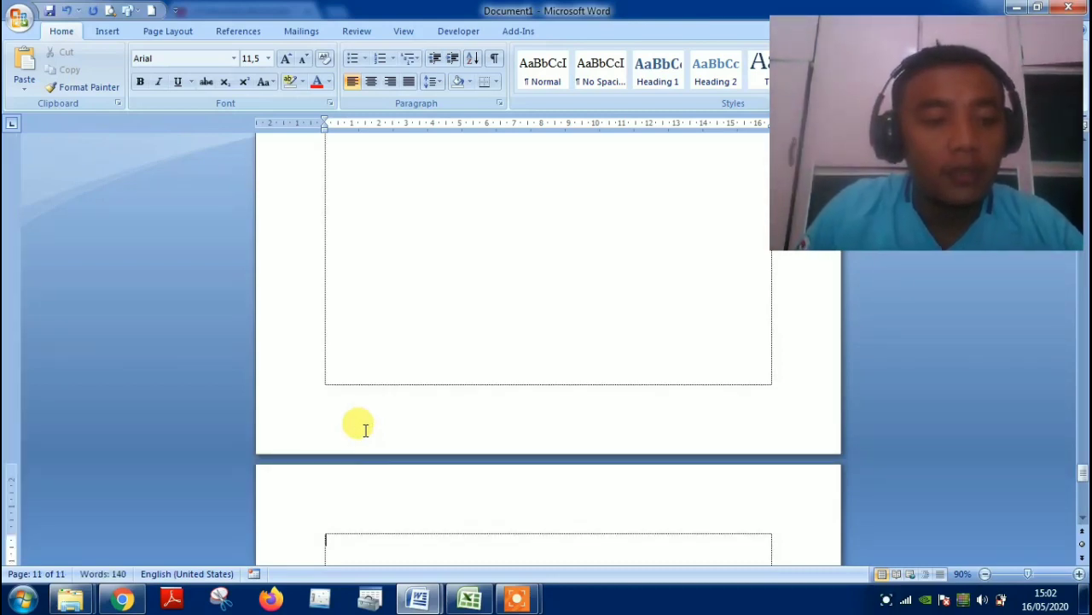
pyautogui.scroll(-3, 340, 553)
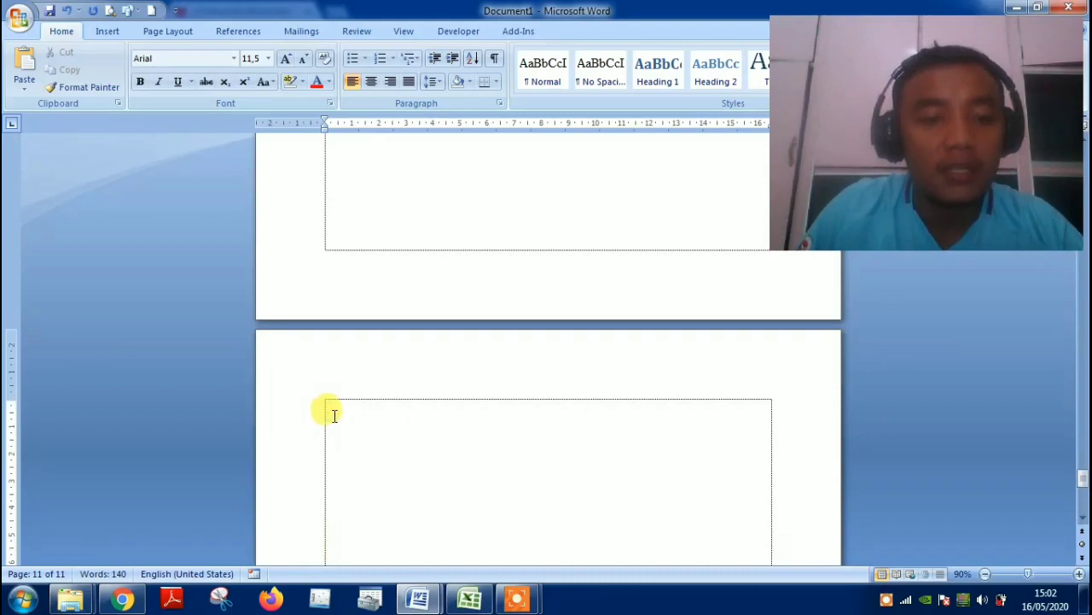
pyautogui.click(333, 416)
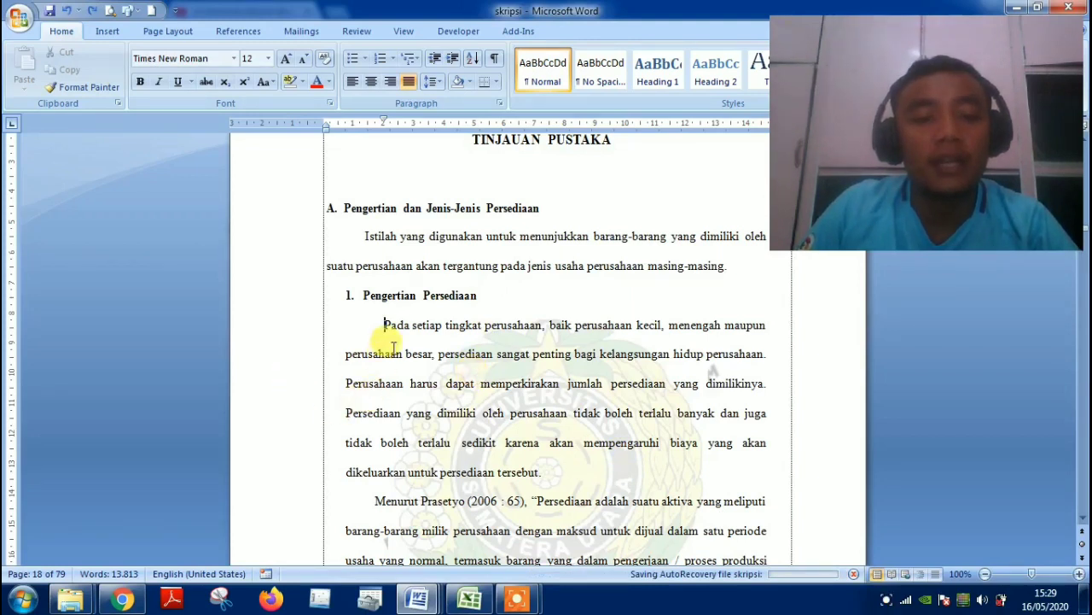
# In the skripsi document, move the first-line indent of the "Pada setiap tingkat perusahaan" paragraph to the left margin.
pyautogui.scroll(-1, 392, 344)
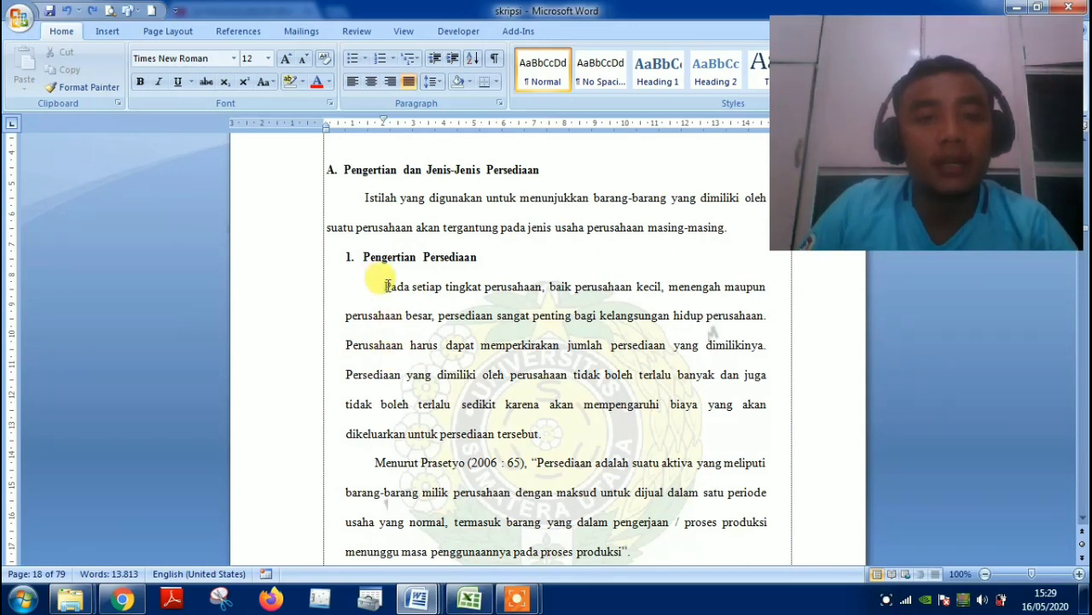
pyautogui.scroll(1, 386, 285)
pyautogui.scroll(-1, 386, 285)
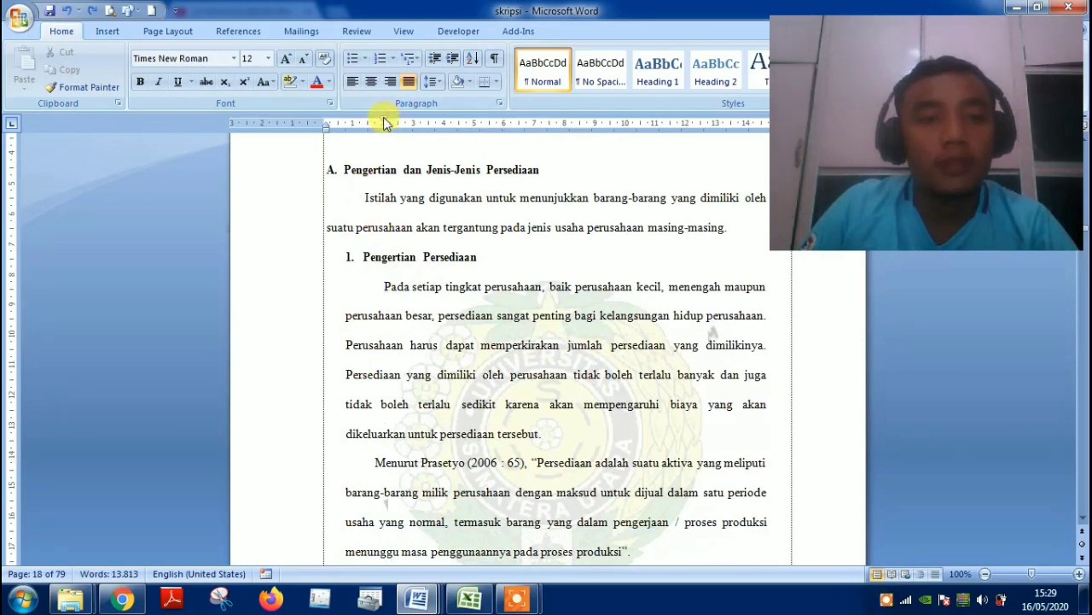
pyautogui.moveTo(345, 129); pyautogui.dragTo(323, 127)
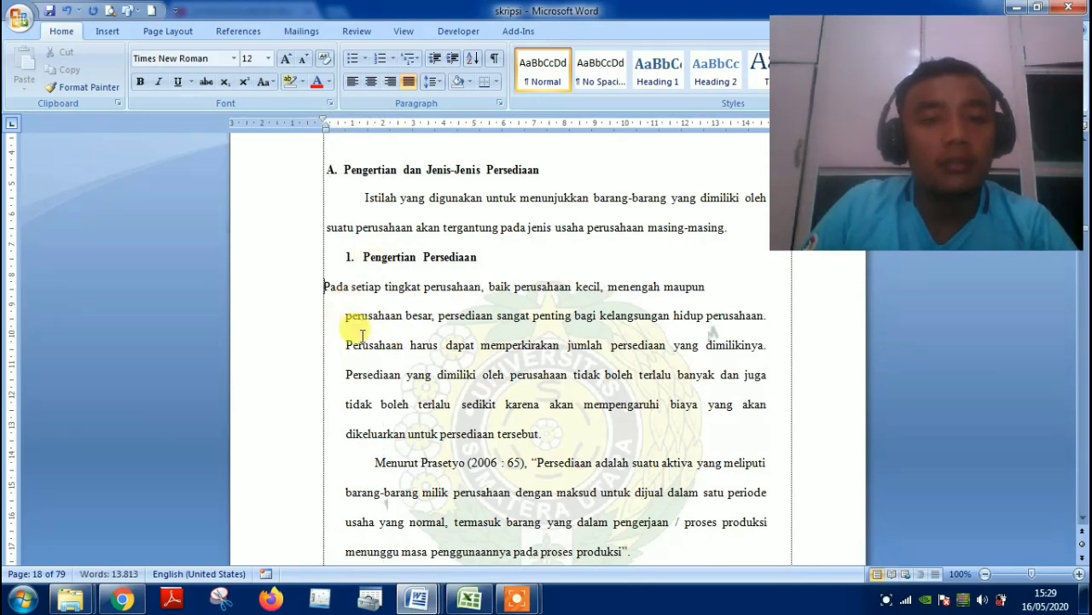
# Try removing the first-line indent of the paragraph citing (2006 : 65) and restore its indent.
pyautogui.scroll(-1, 344, 291)
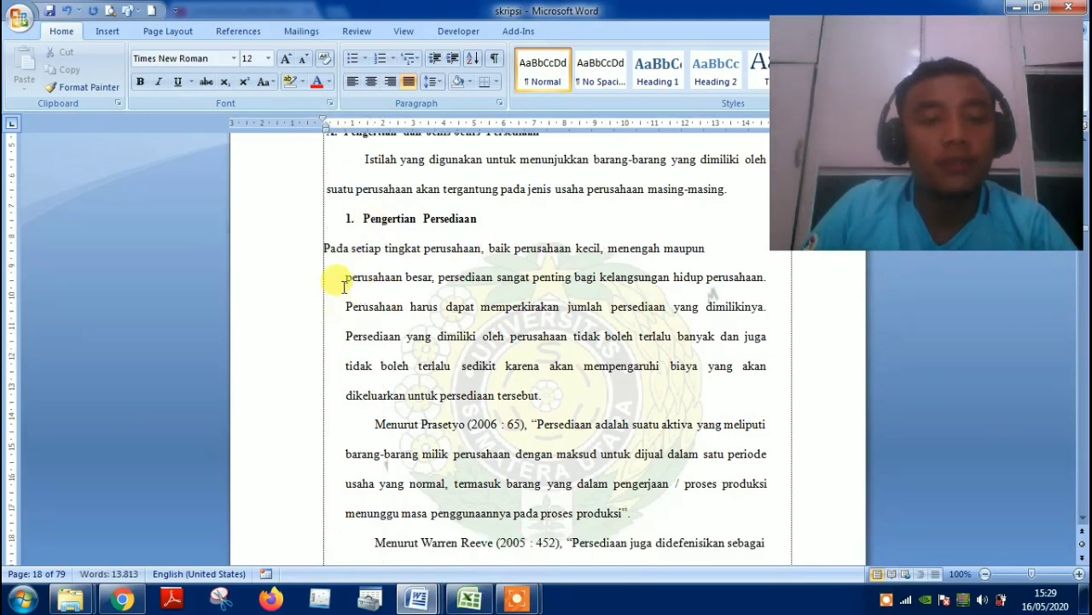
pyautogui.scroll(-1, 392, 451)
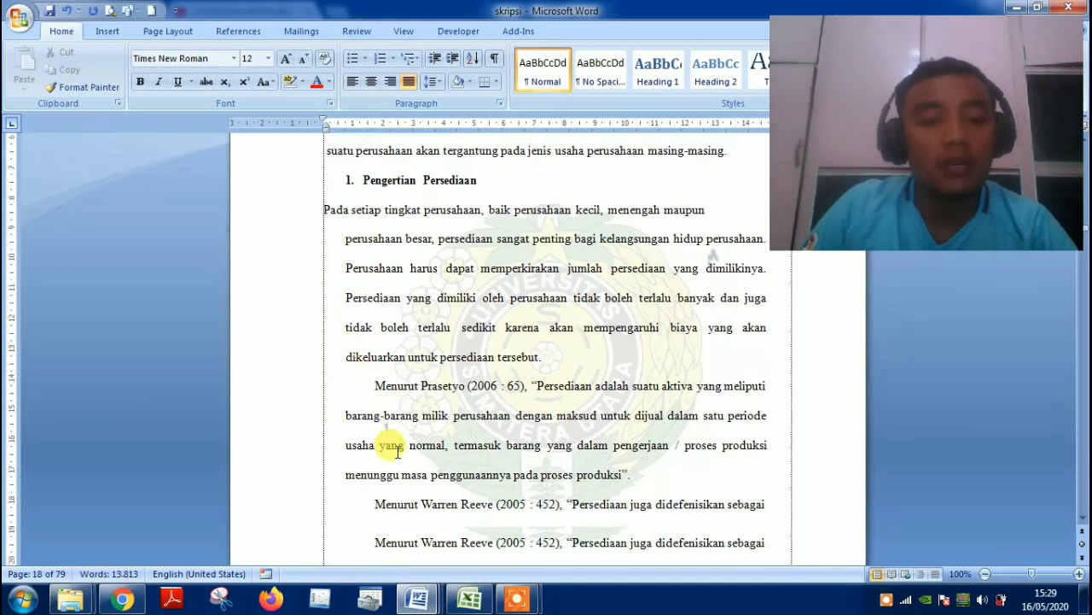
pyautogui.scroll(1, 389, 426)
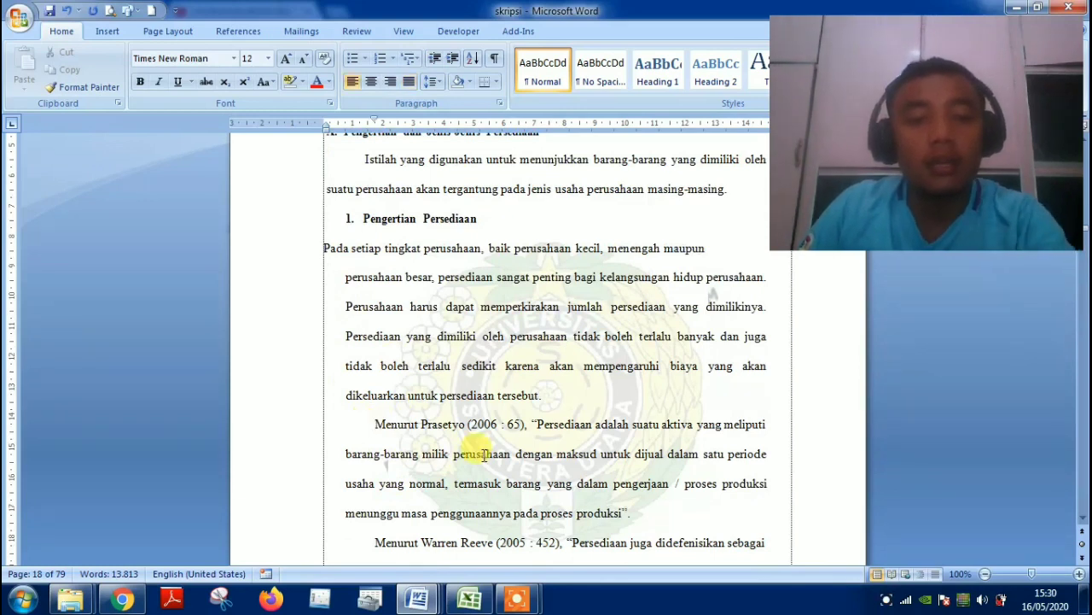
pyautogui.press('BackSpace')
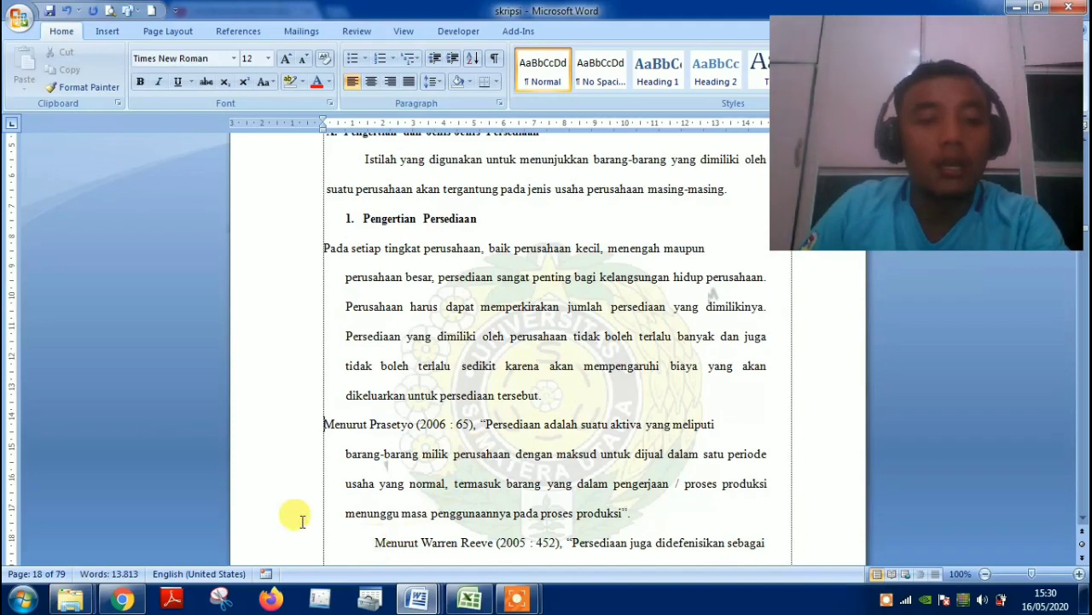
pyautogui.press('Down')
pyautogui.press('Down')
pyautogui.press('Down')
pyautogui.press('Down')
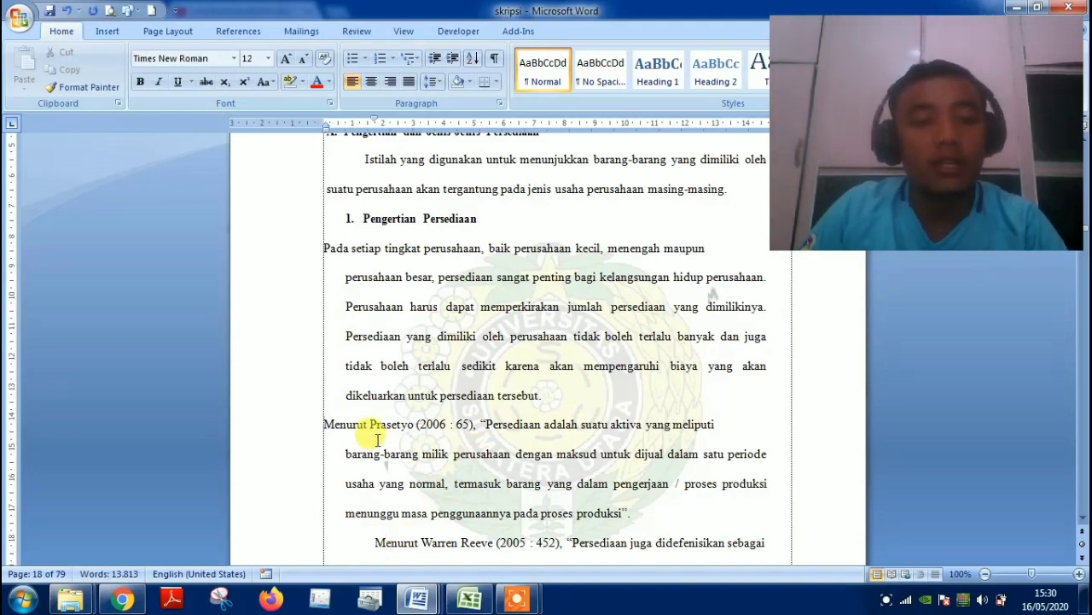
pyautogui.press('Tab')
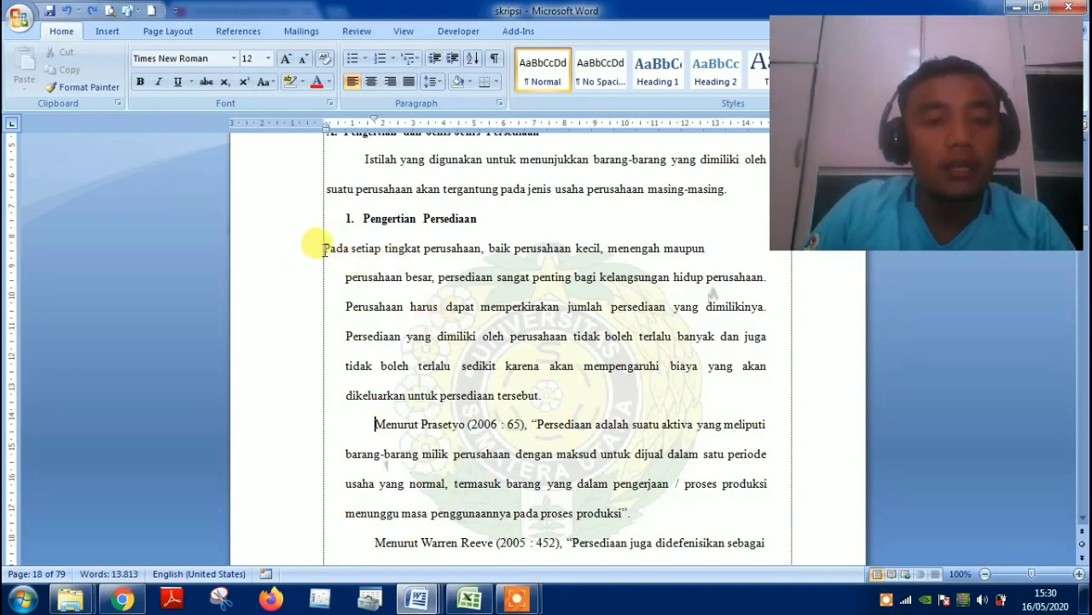
# Copy the formatting of the "Pada setiap tingkat perusahaan" paragraph and apply it to the paragraph citing (2006 : 65).
pyautogui.moveTo(324, 249); pyautogui.dragTo(552, 393)
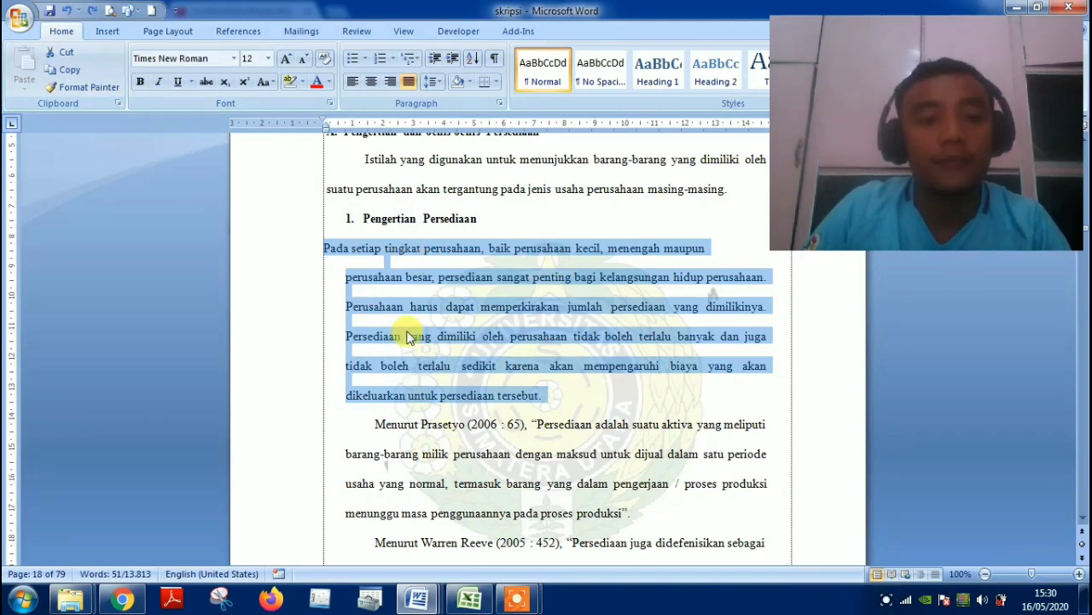
pyautogui.click(400, 424)
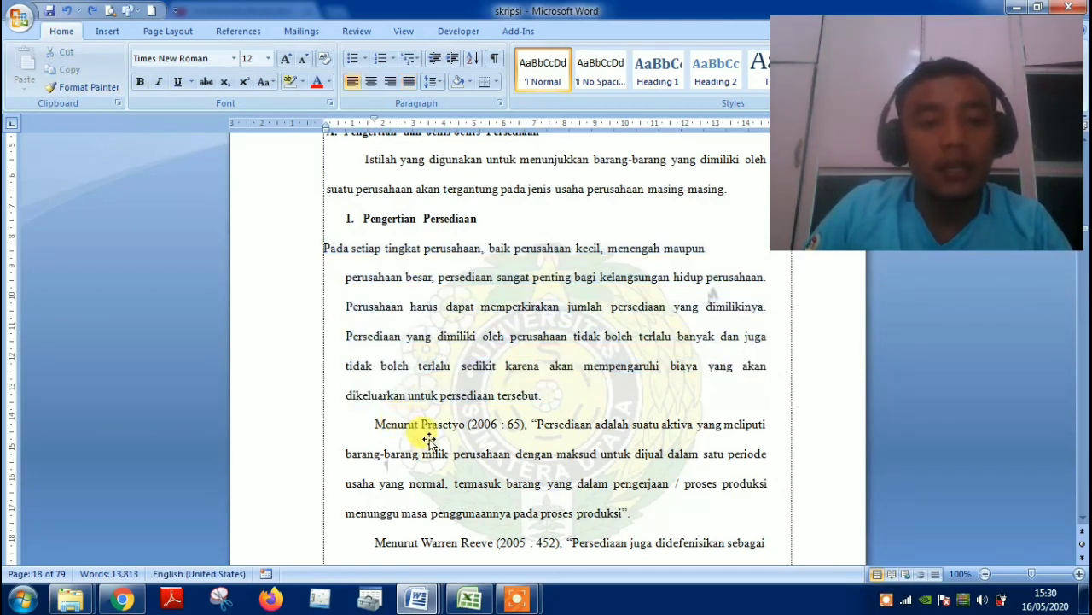
pyautogui.hotkey('ctrl', 'shift', 'v')
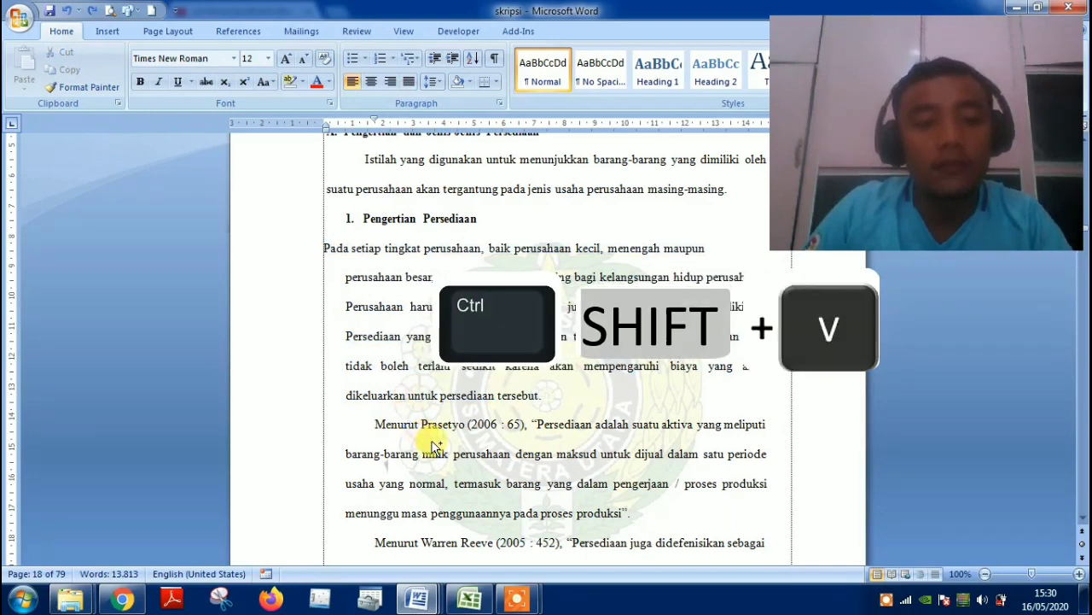
# Apply the copied paragraph formatting to the paragraphs citing (2005 : 452) and (2009 : 571).
pyautogui.scroll(-2, 427, 448)
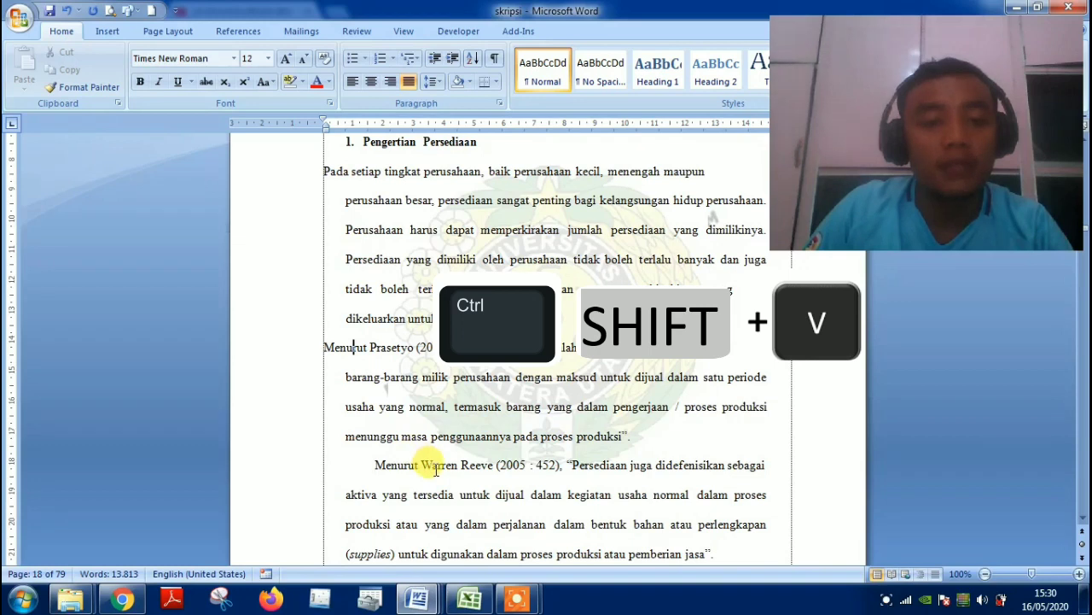
pyautogui.click(441, 463)
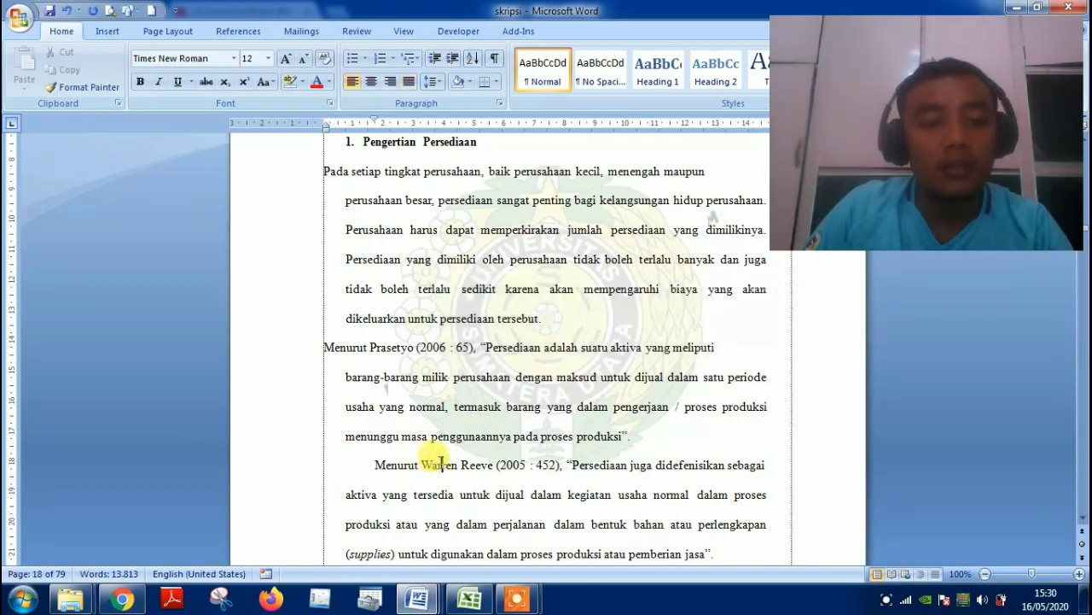
pyautogui.hotkey('ctrl', 'shift', 'v')
pyautogui.scroll(-2, 436, 480)
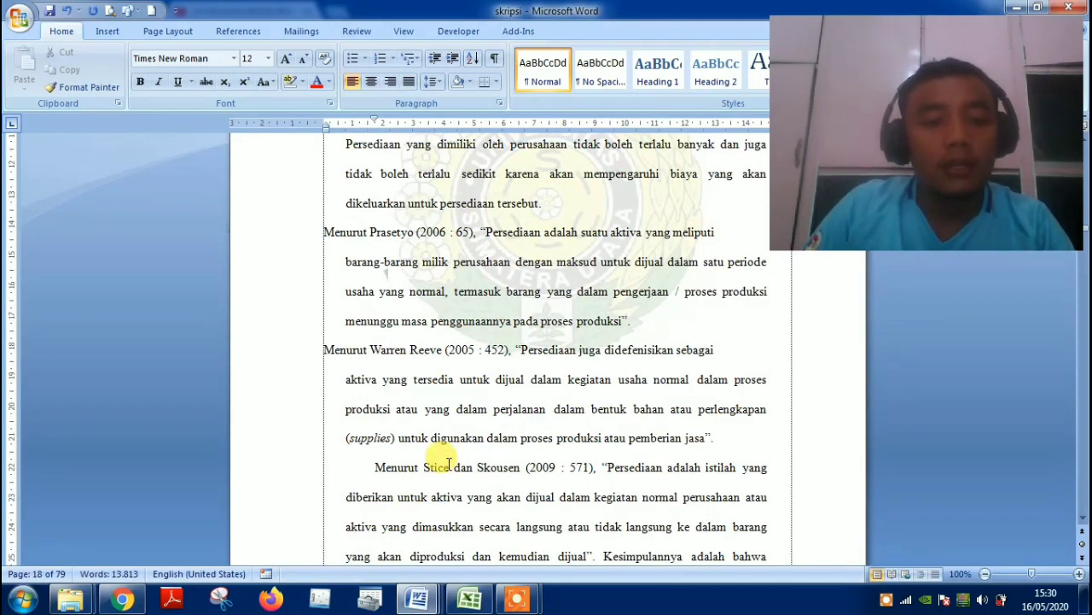
pyautogui.hotkey('ctrl', 'shift', 'v')
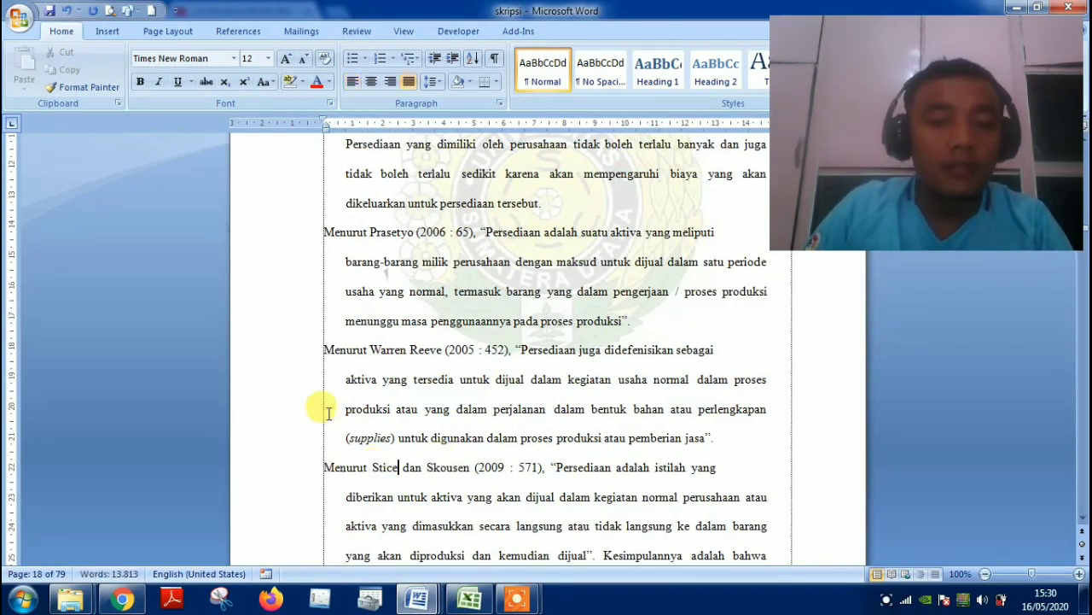
# Review the reformatted paragraphs under "Pengertian Persediaan" and the text continuing on the following page.
pyautogui.scroll(-1, 316, 410)
pyautogui.scroll(-1, 350, 404)
pyautogui.scroll(-6, 353, 404)
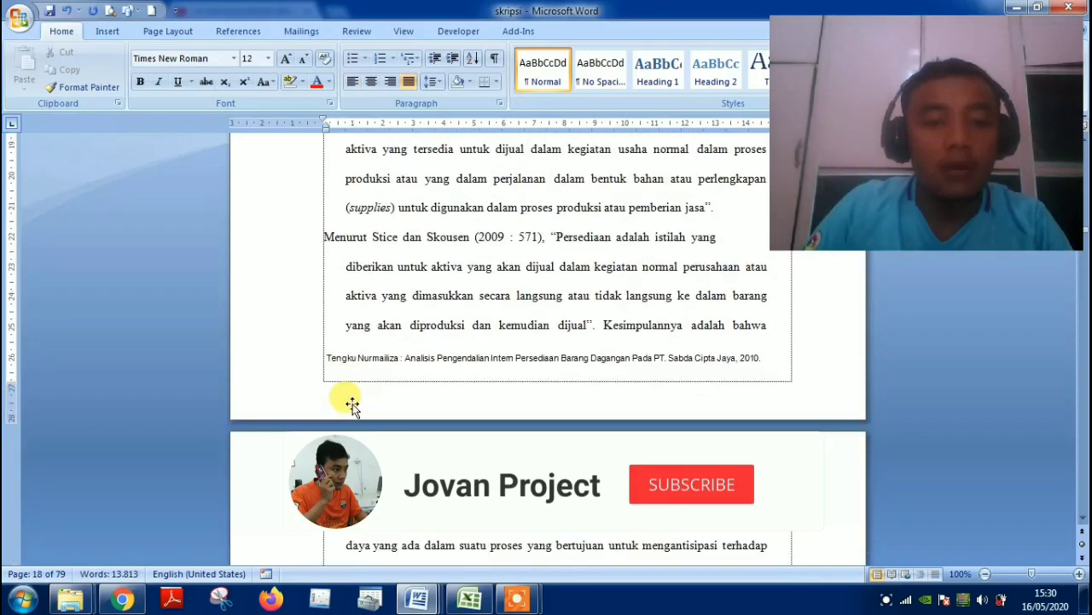
pyautogui.scroll(-3, 353, 404)
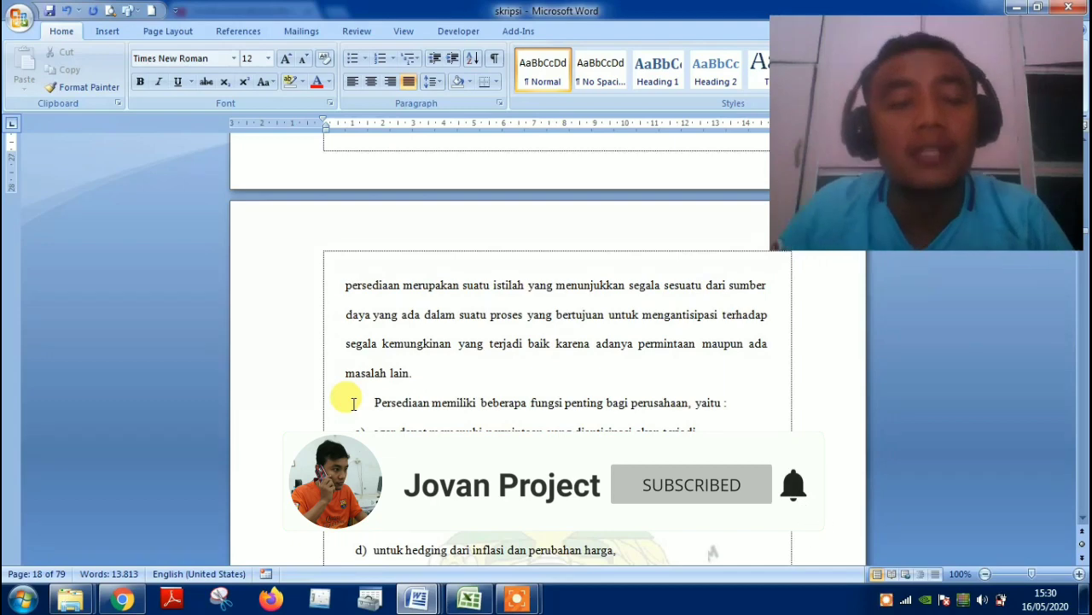
pyautogui.scroll(14, 353, 404)
pyautogui.scroll(5, 353, 404)
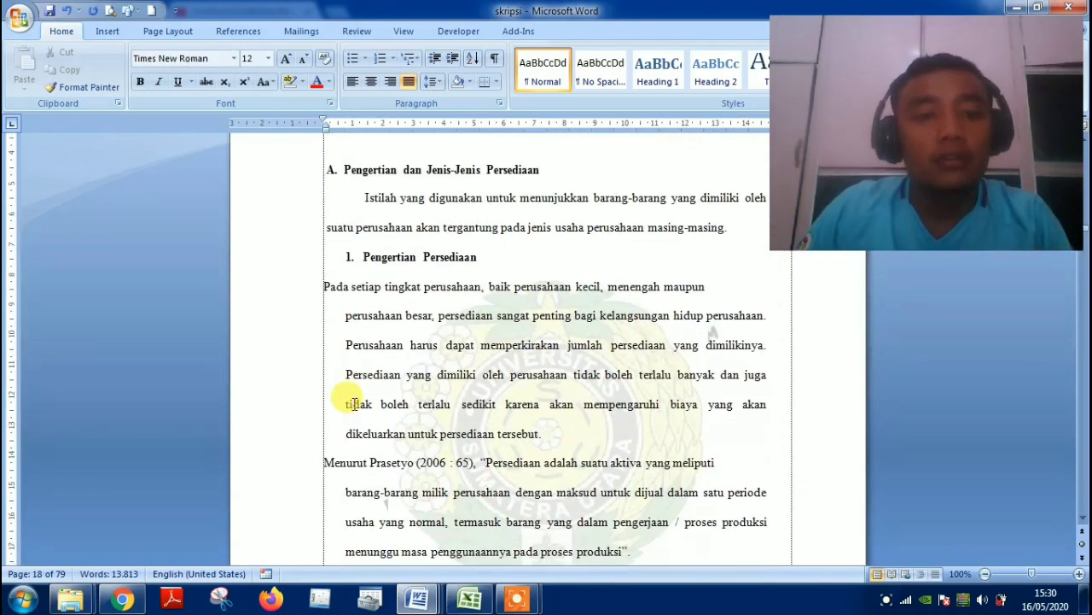
pyautogui.scroll(2, 352, 404)
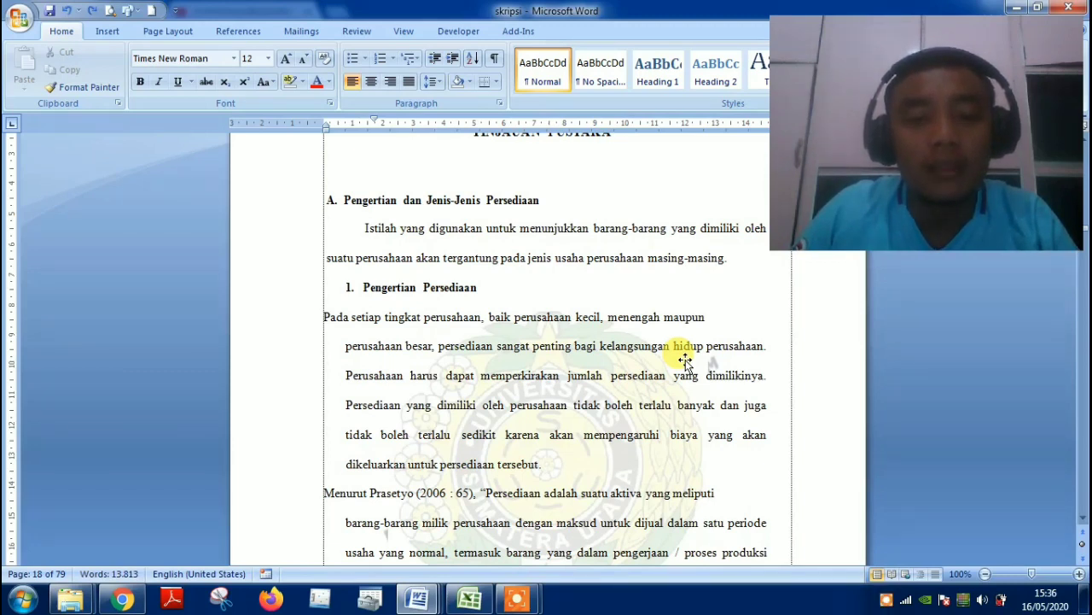
pyautogui.scroll(1, 561, 284)
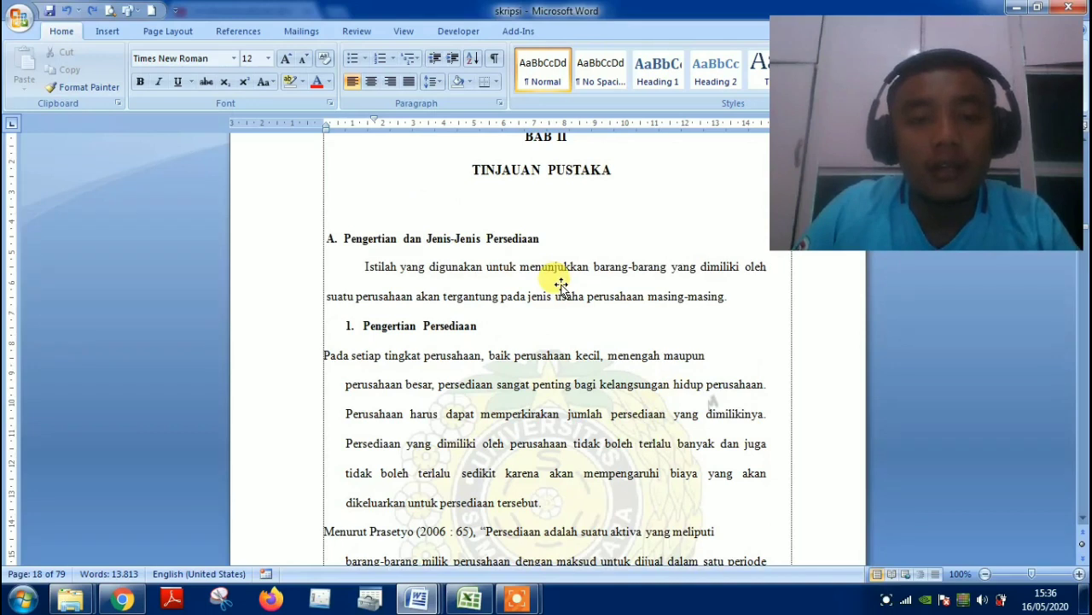
pyautogui.scroll(-1, 561, 286)
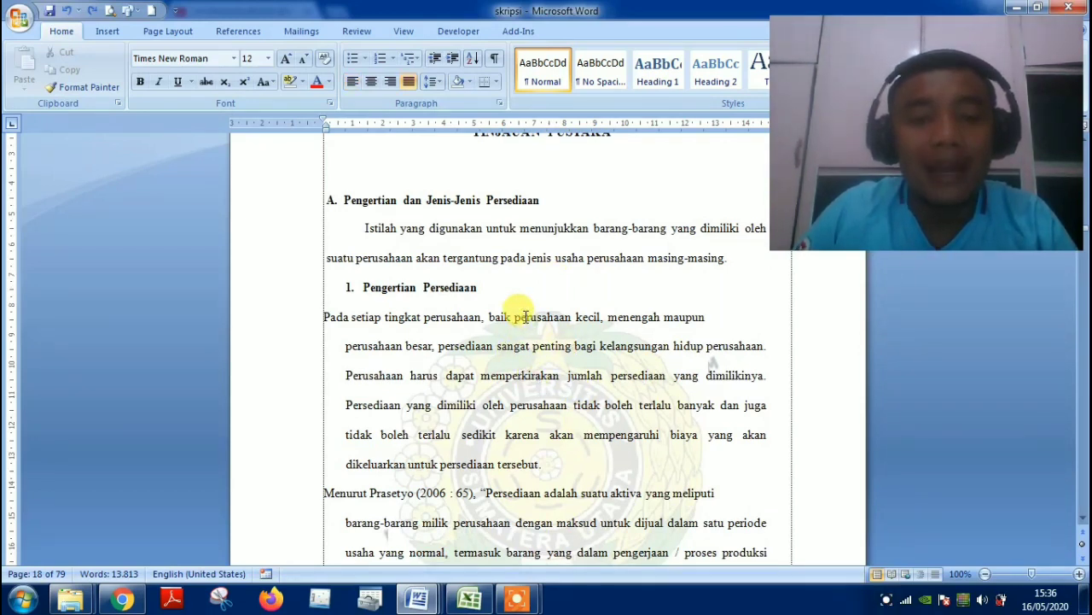
pyautogui.click(527, 317)
pyautogui.scroll(1, 563, 308)
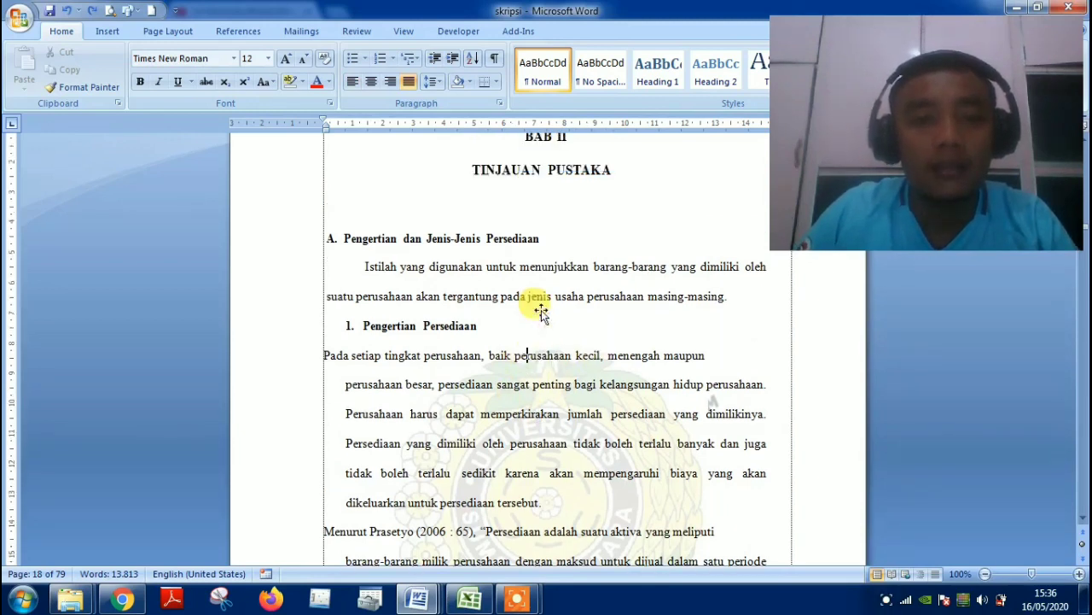
pyautogui.scroll(-1, 542, 314)
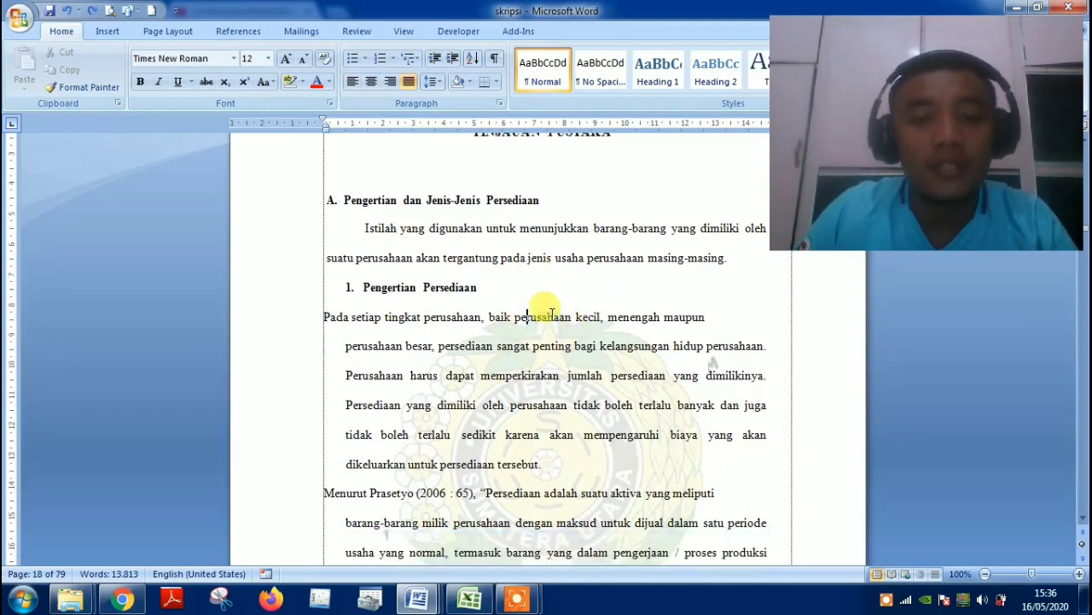
pyautogui.scroll(1, 550, 317)
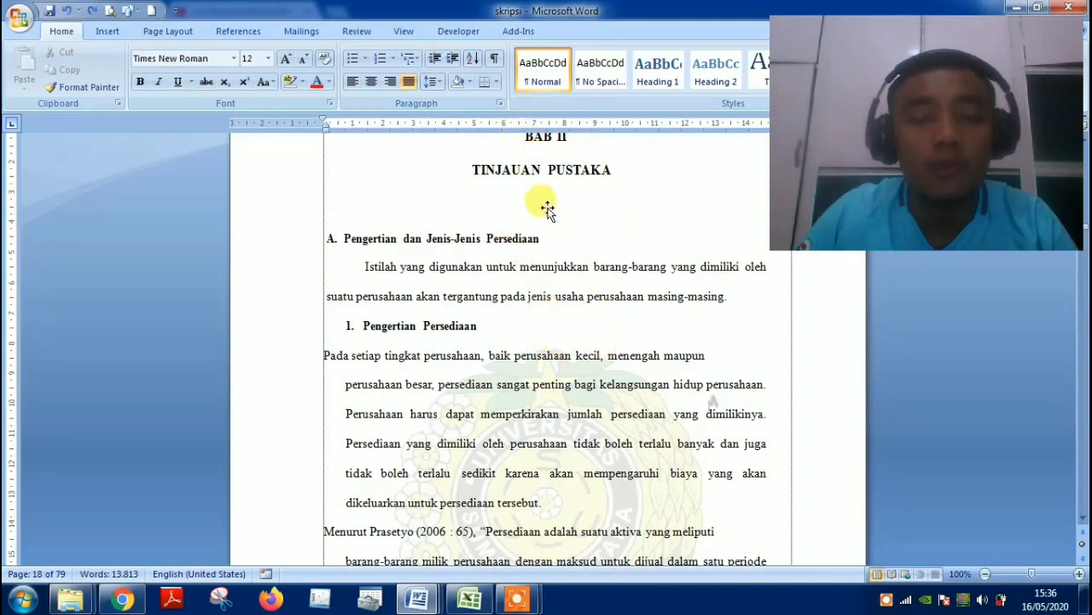
pyautogui.scroll(-1, 512, 238)
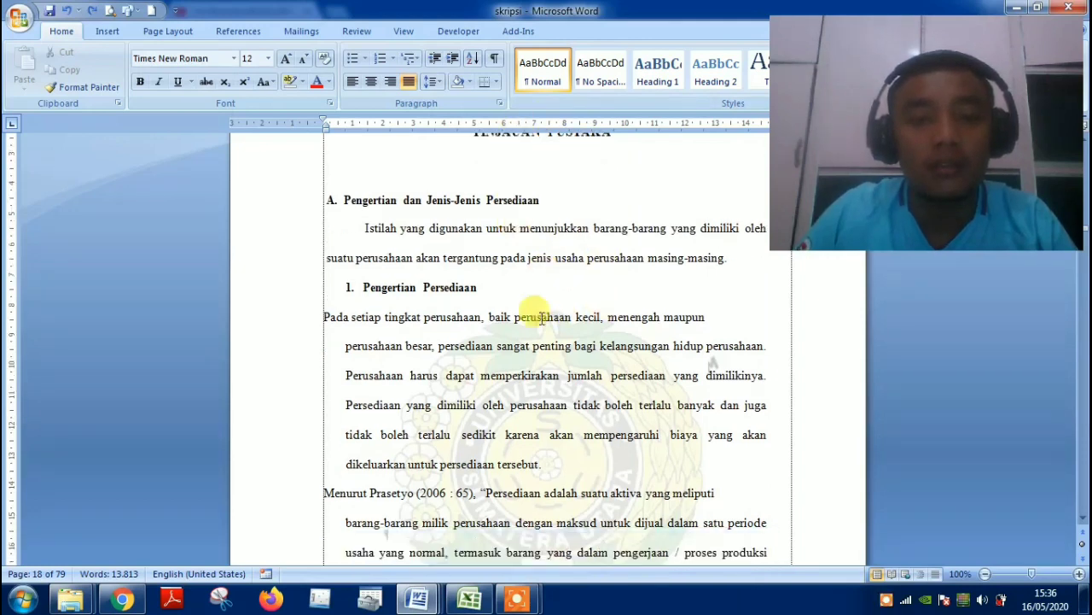
# Search the document for "perusahaan", apply reading highlight to all occurrences, and find the next one from the "Pada setiap tingkat" paragraph.
pyautogui.click(515, 318)
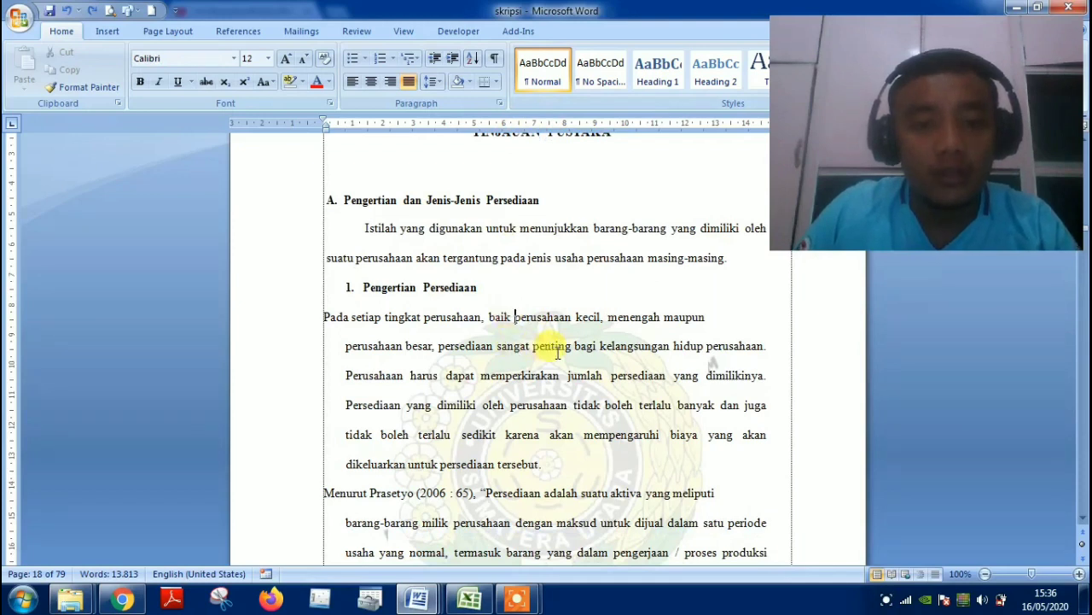
pyautogui.hotkey('ctrl', 'f')
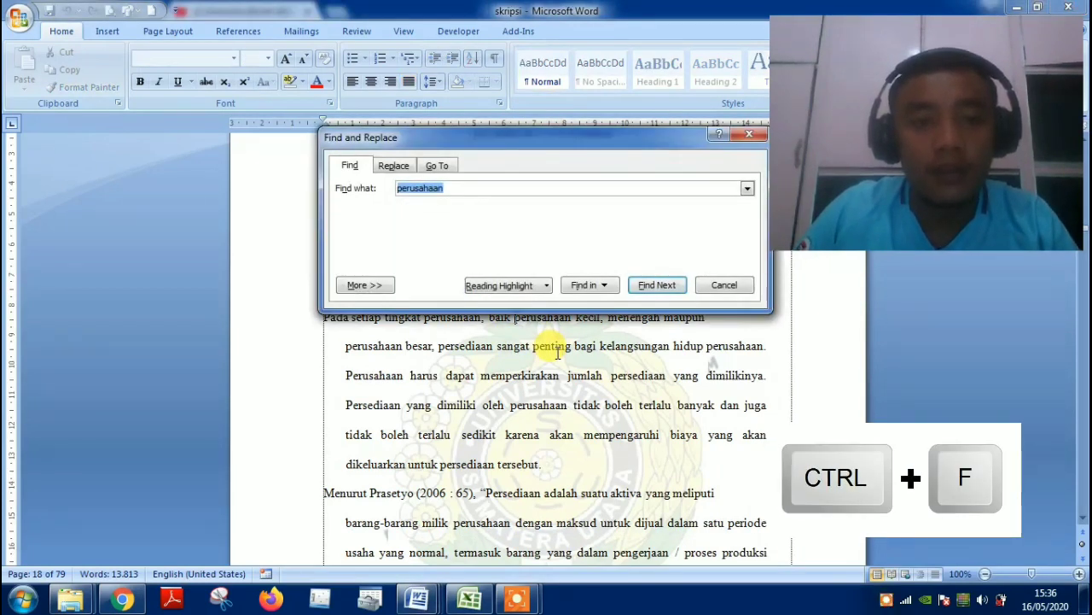
pyautogui.click(442, 181)
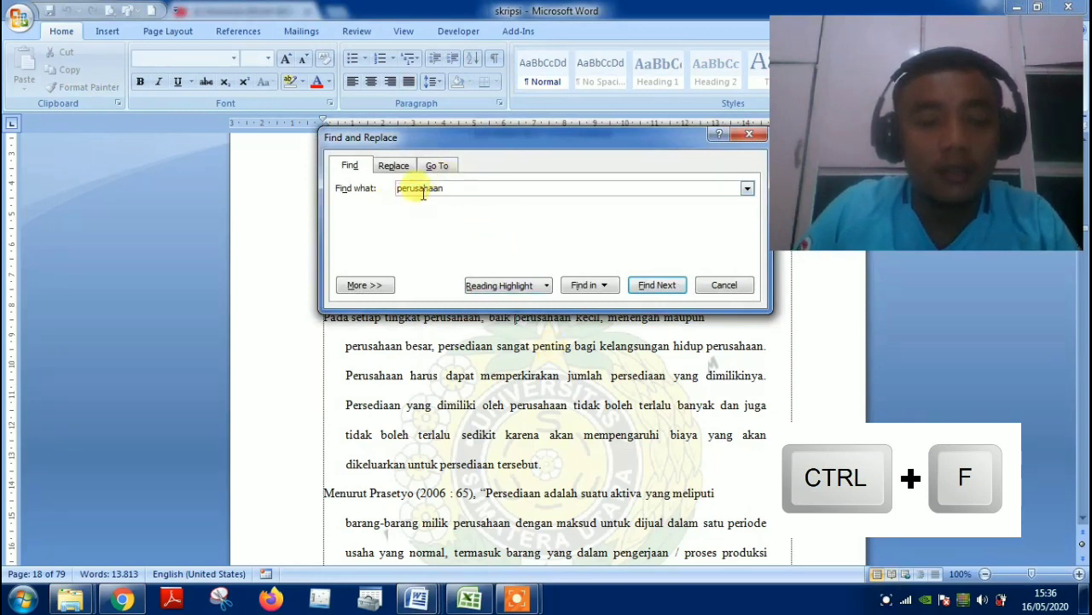
pyautogui.click(547, 288)
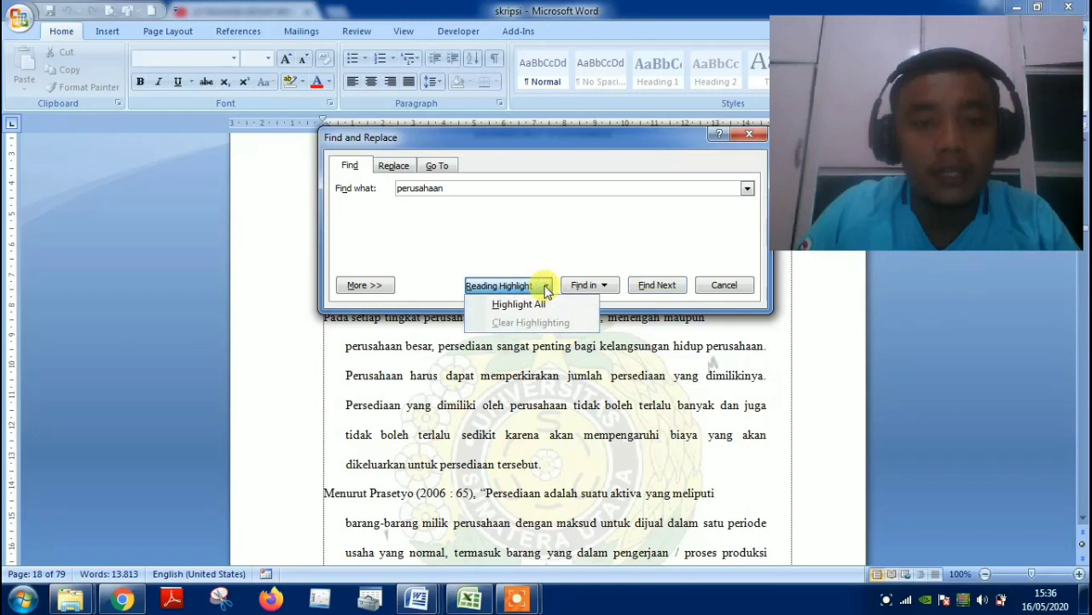
pyautogui.click(521, 305)
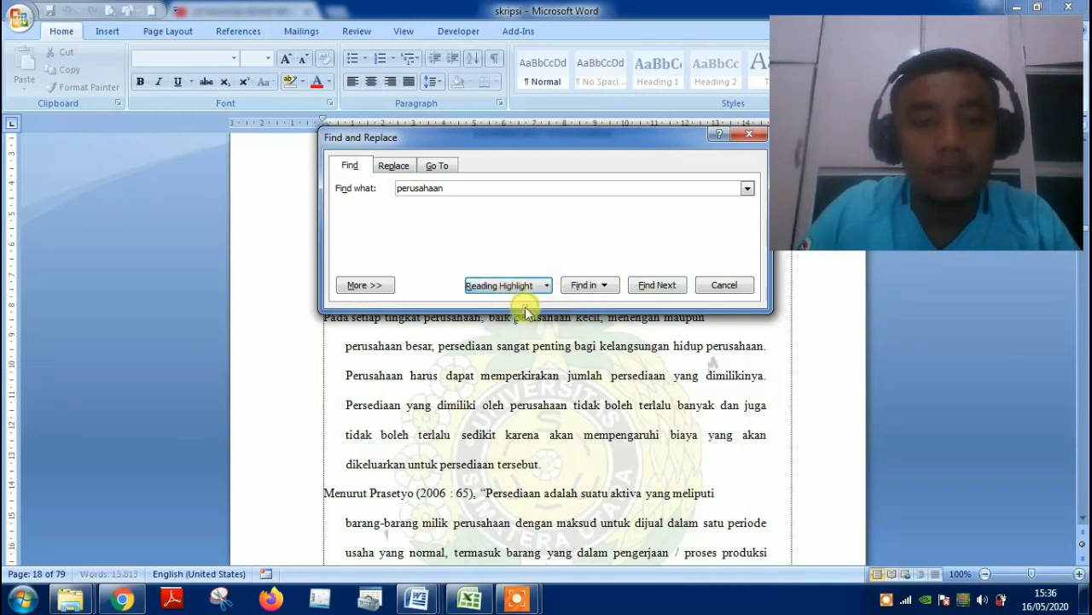
pyautogui.click(659, 285)
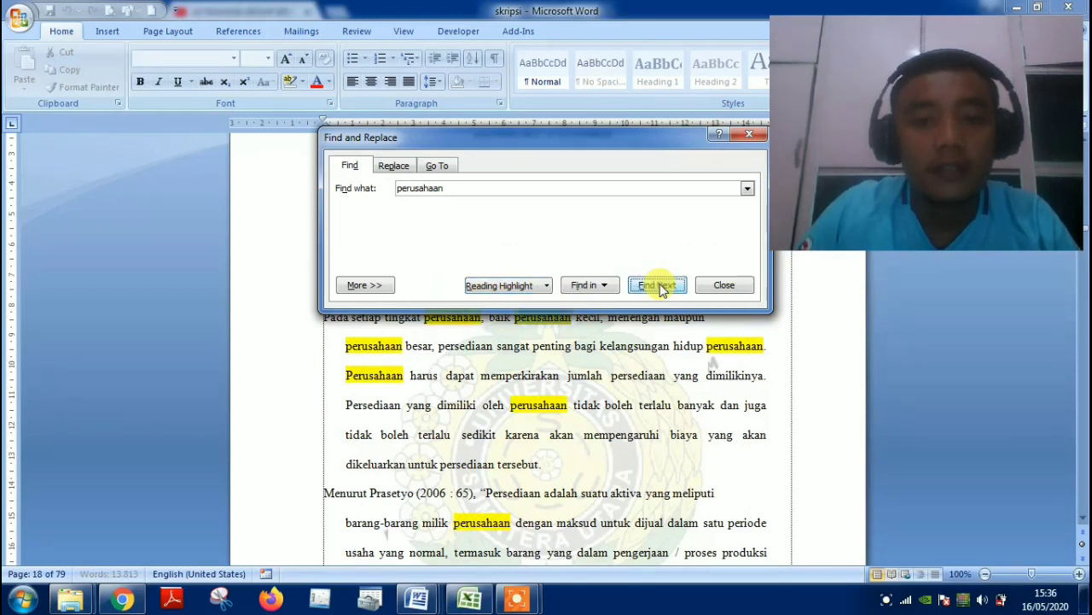
pyautogui.click(727, 286)
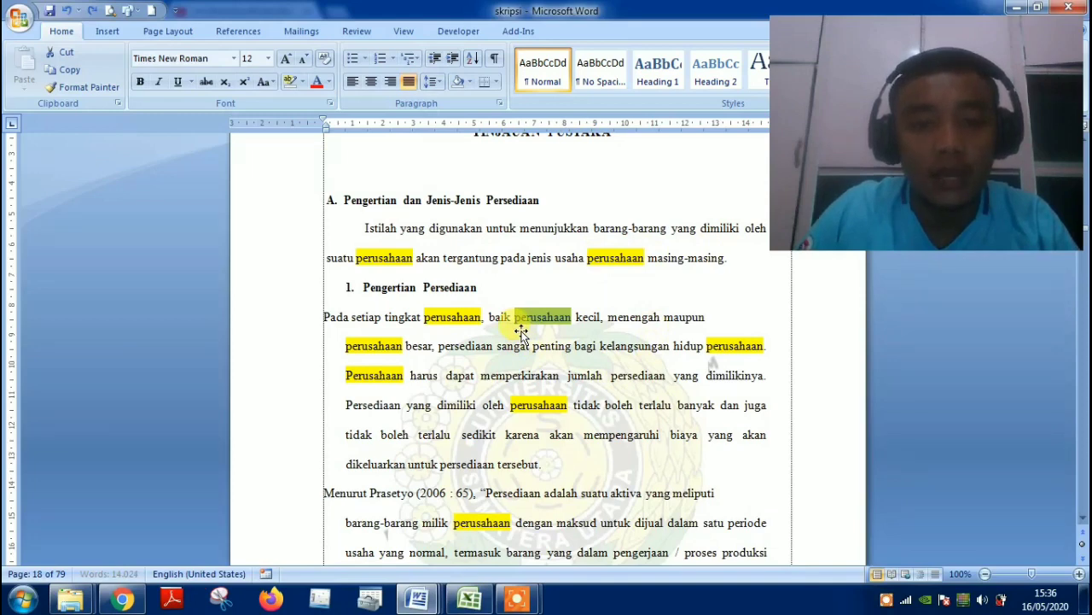
# Examine the highlighted occurrences of "perusahaan" from page 18 through the "Jenis-Jenis Pesediaan" section on page 20.
pyautogui.scroll(-2, 521, 332)
pyautogui.scroll(-3, 522, 331)
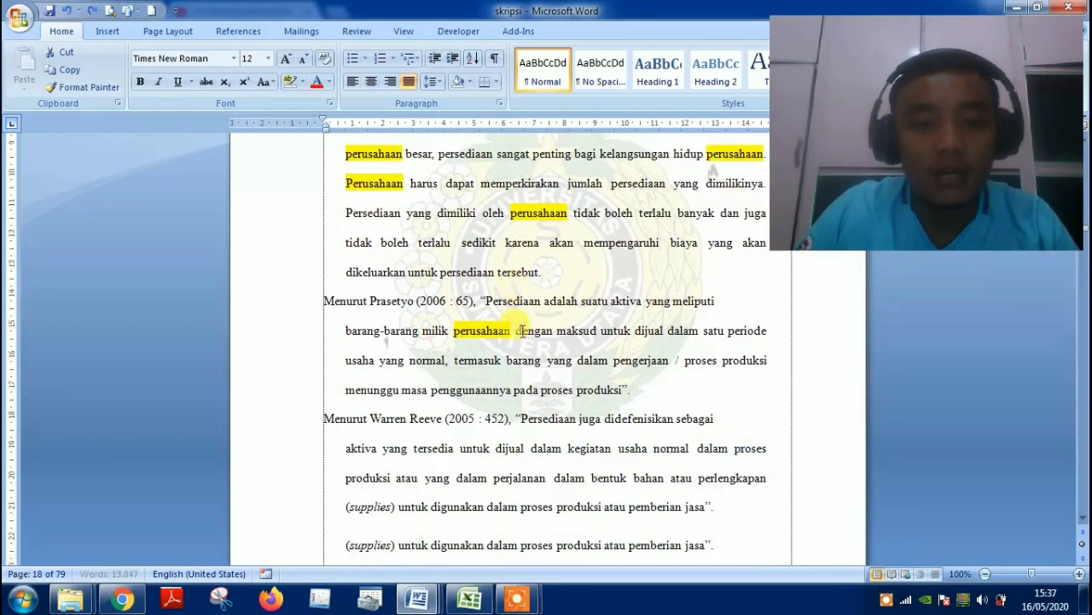
pyautogui.scroll(-2, 521, 331)
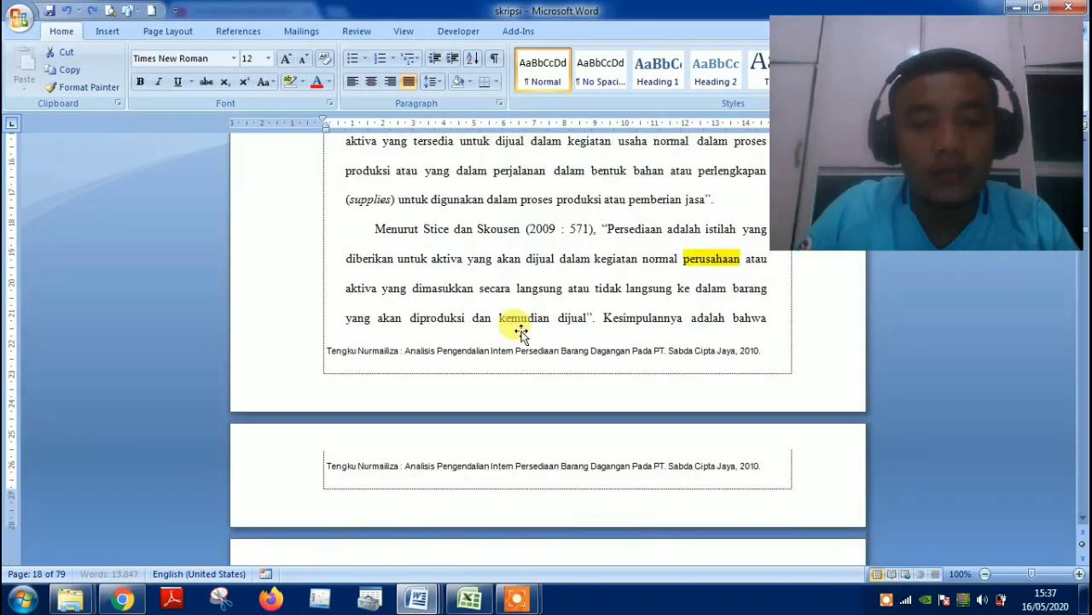
pyautogui.scroll(-5, 521, 331)
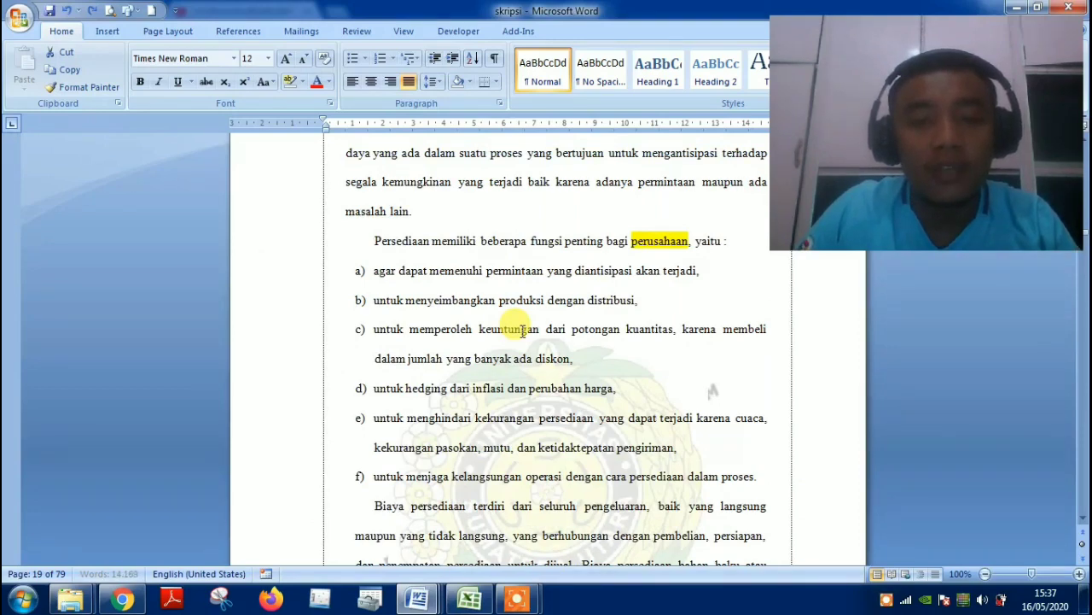
pyautogui.scroll(-5, 522, 331)
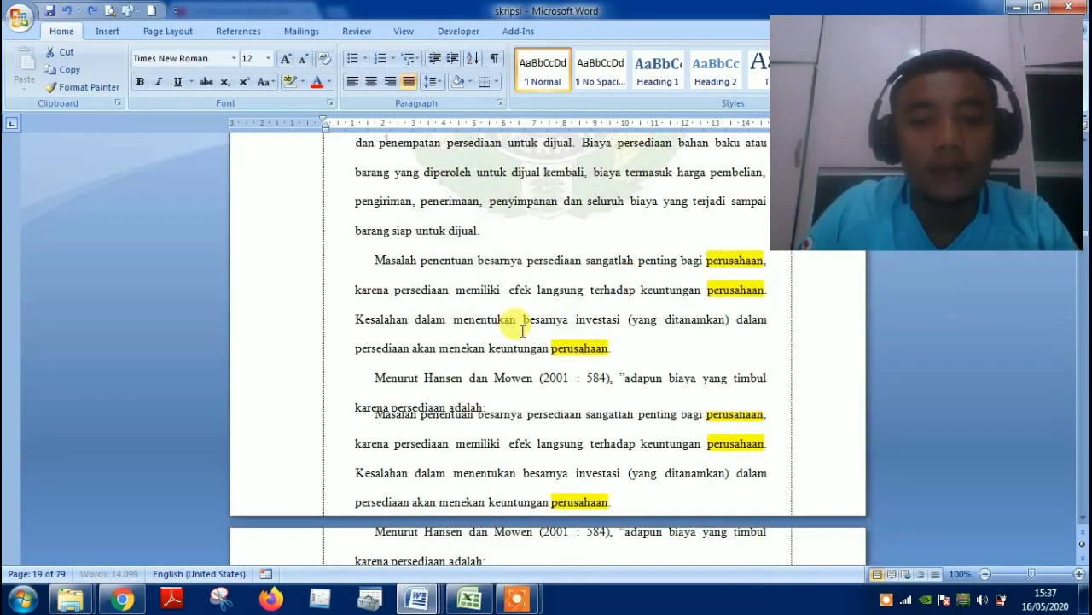
pyautogui.scroll(-10, 524, 331)
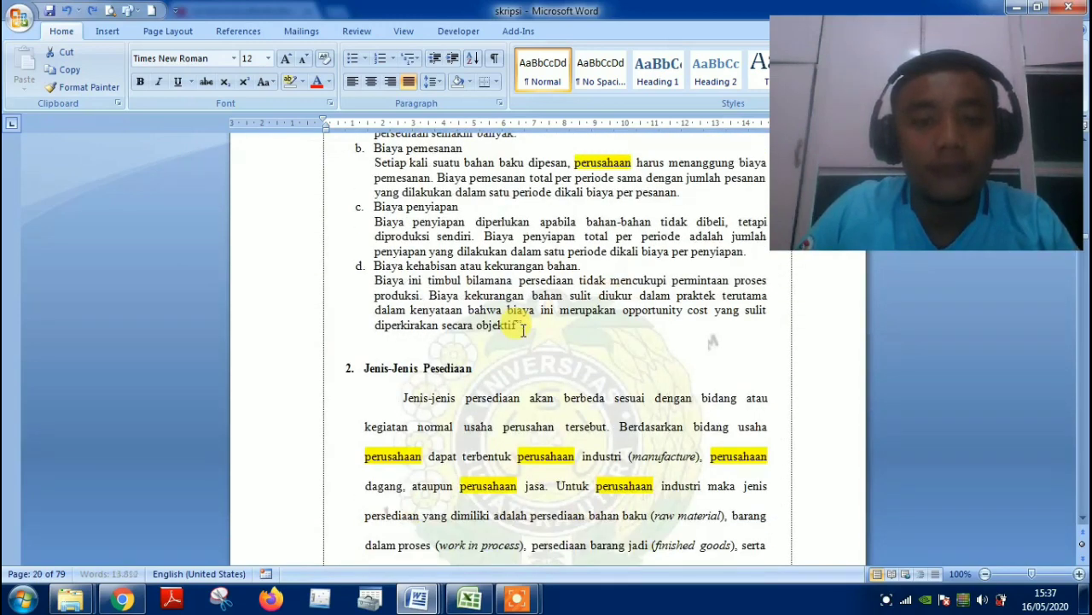
pyautogui.scroll(-1, 522, 331)
pyautogui.scroll(-1, 521, 331)
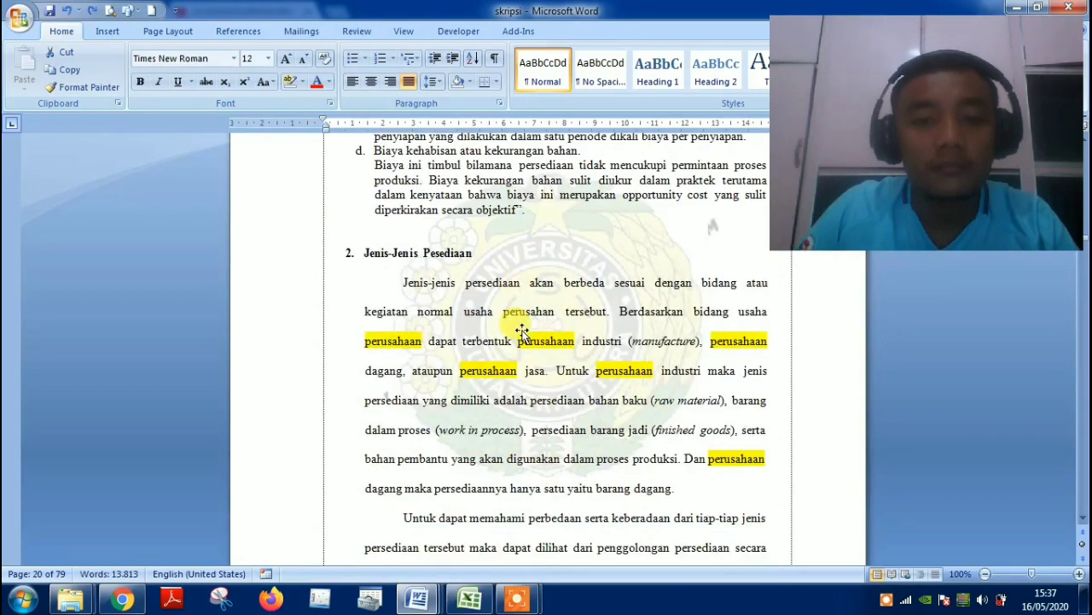
pyautogui.scroll(-1, 522, 331)
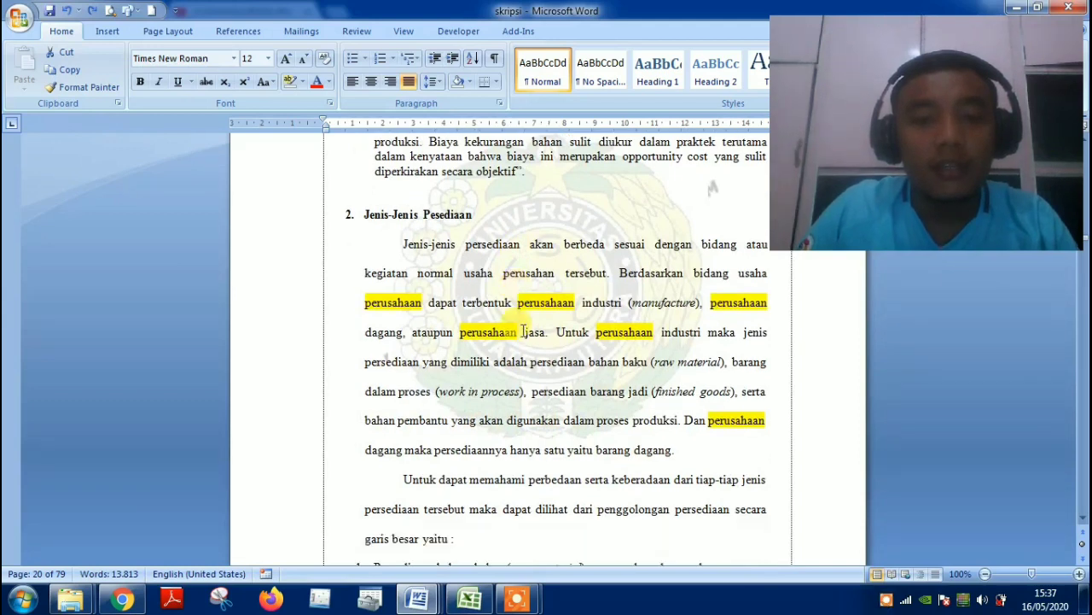
pyautogui.scroll(-1, 522, 331)
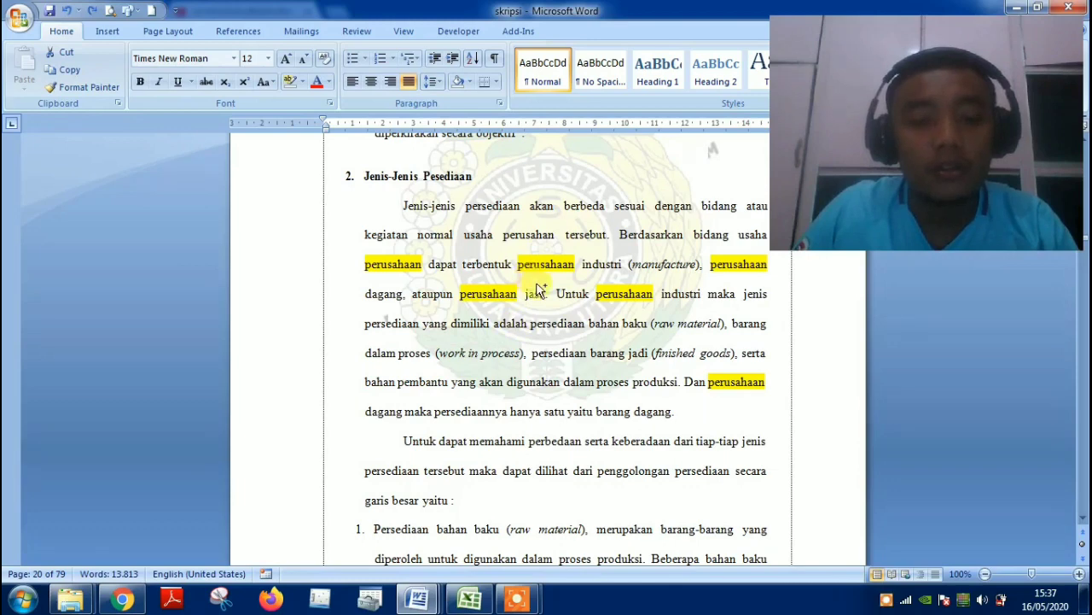
# Replace all occurrences of "perusahaan" with "Kantor" throughout the document, continuing the search from the beginning.
pyautogui.hotkey('ctrl', 'h')
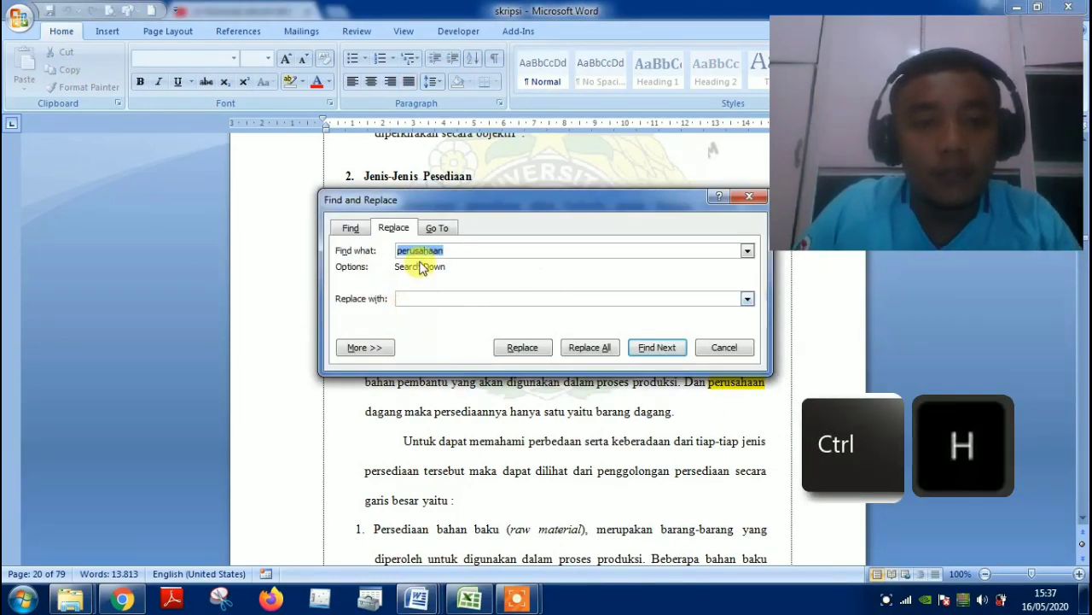
pyautogui.click(417, 295)
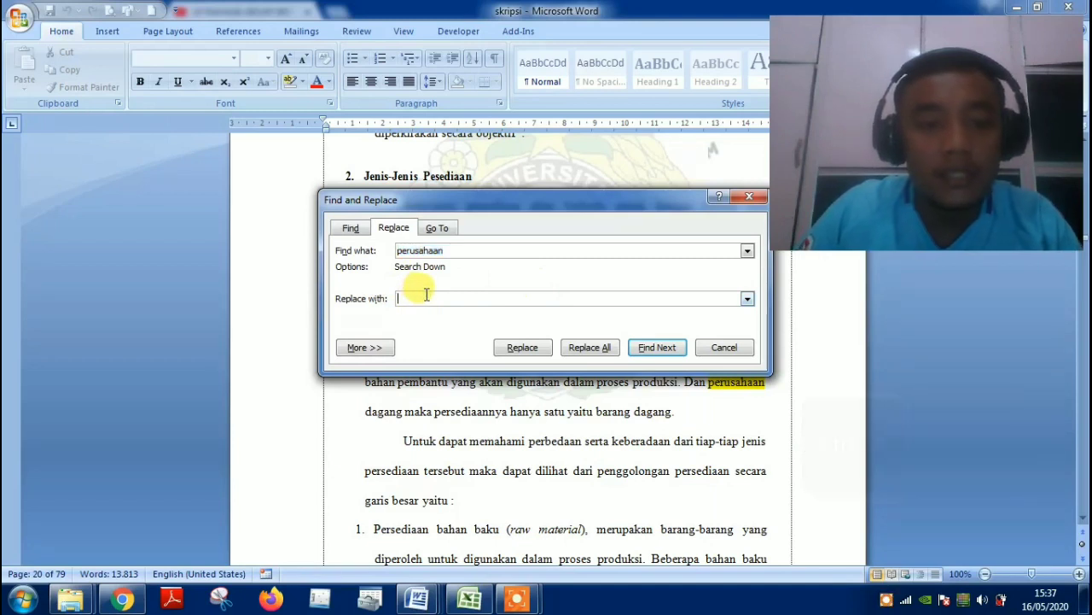
pyautogui.write('KA')
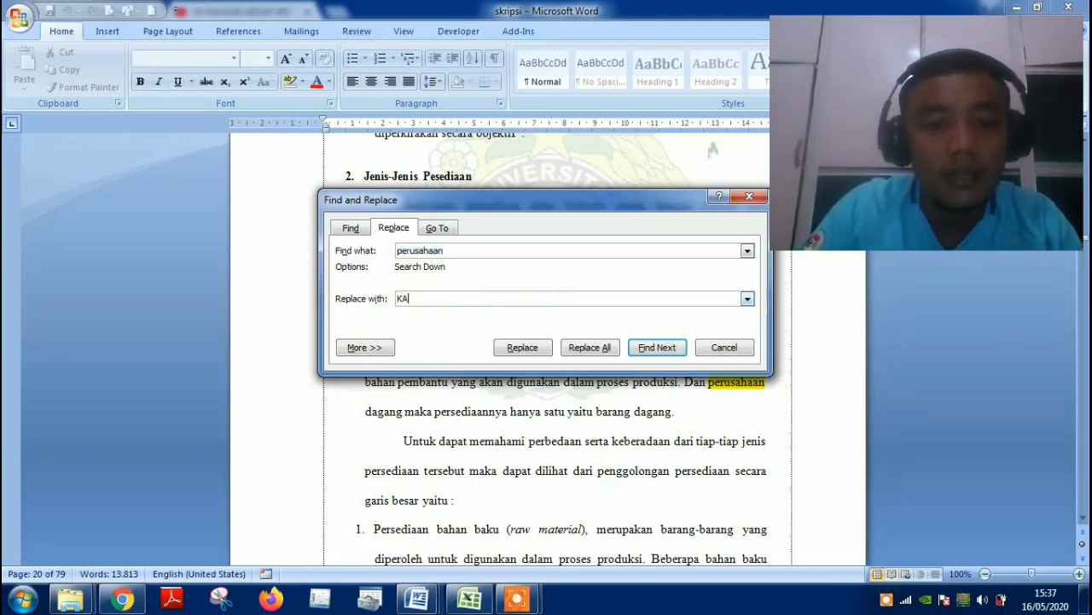
pyautogui.press('BackSpace')
pyautogui.write('antor')
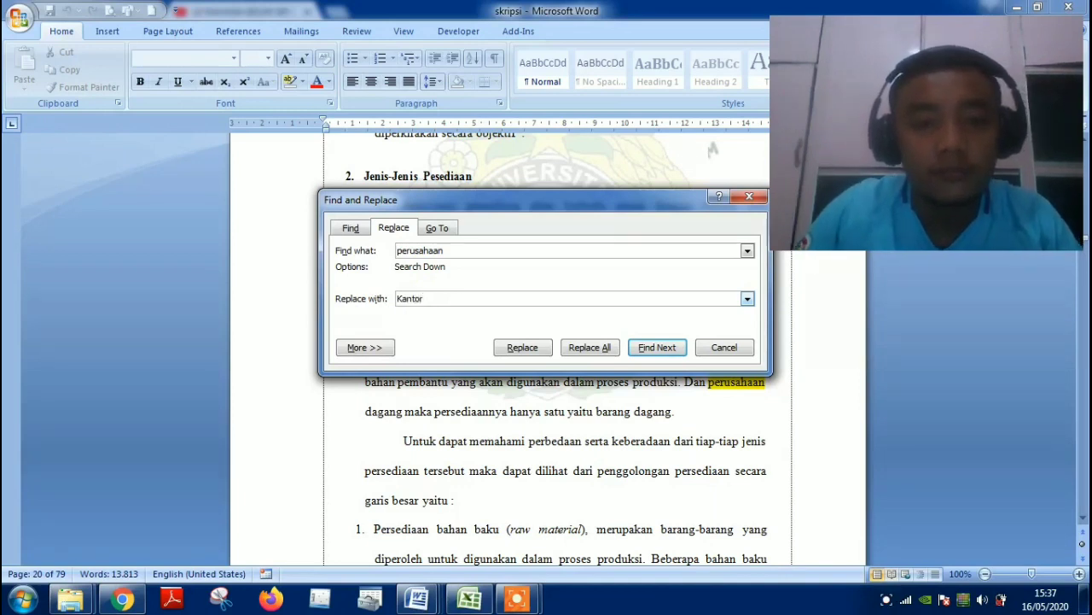
pyautogui.click(602, 353)
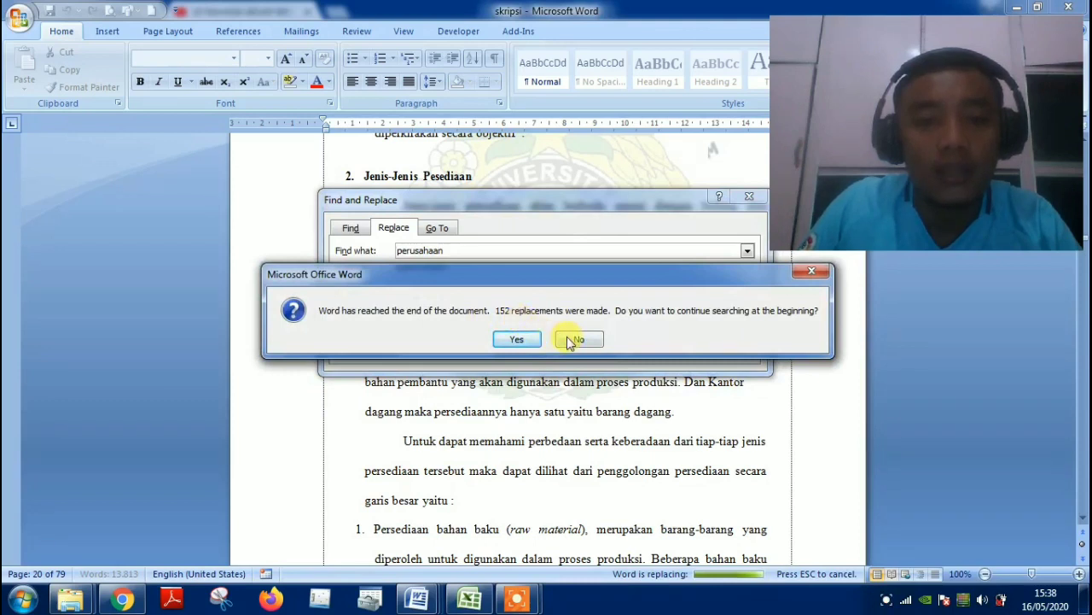
pyautogui.click(517, 340)
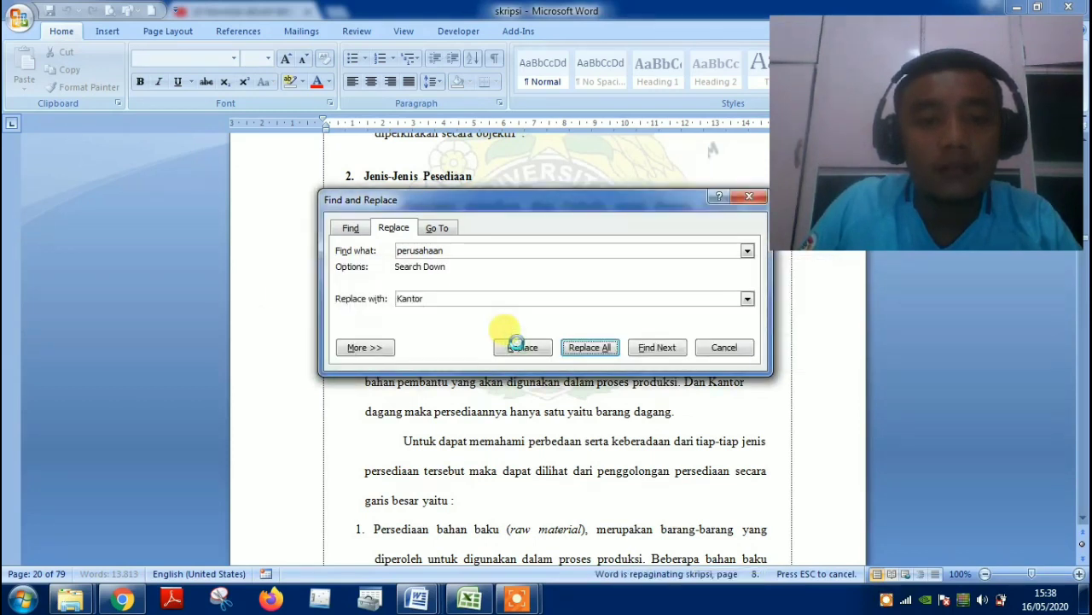
pyautogui.press('Return')
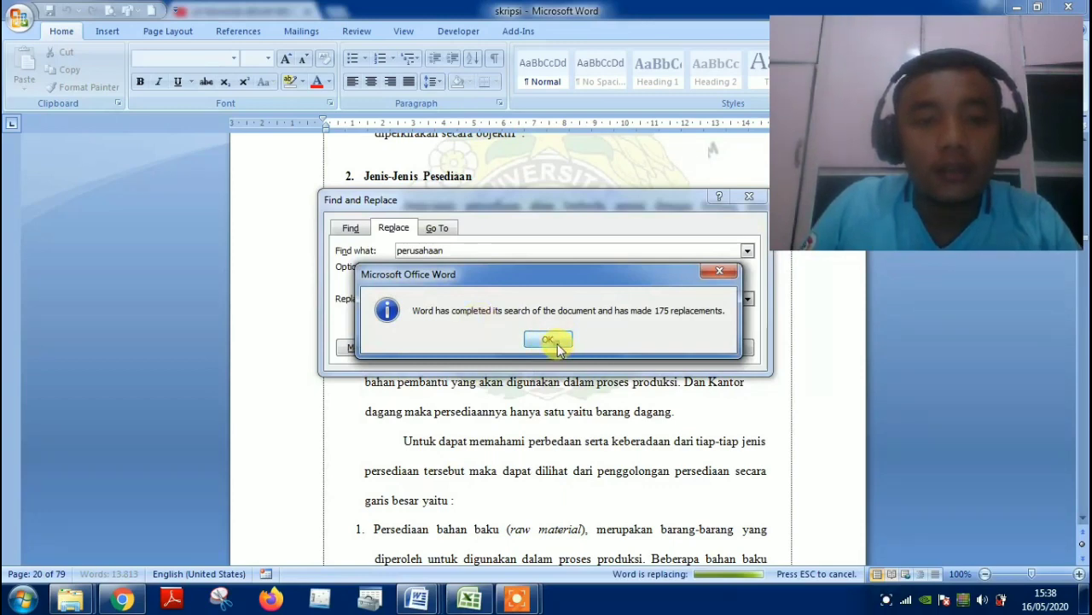
pyautogui.click(549, 340)
pyautogui.click(726, 345)
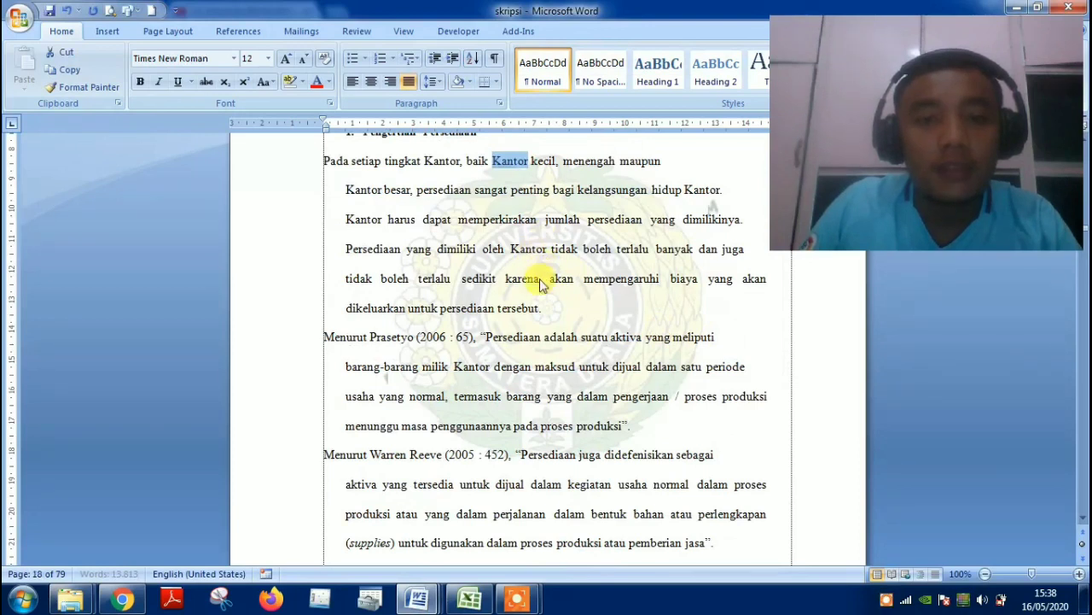
# Search the document for "Perusahaan" and apply reading highlight to all occurrences.
pyautogui.scroll(1, 466, 192)
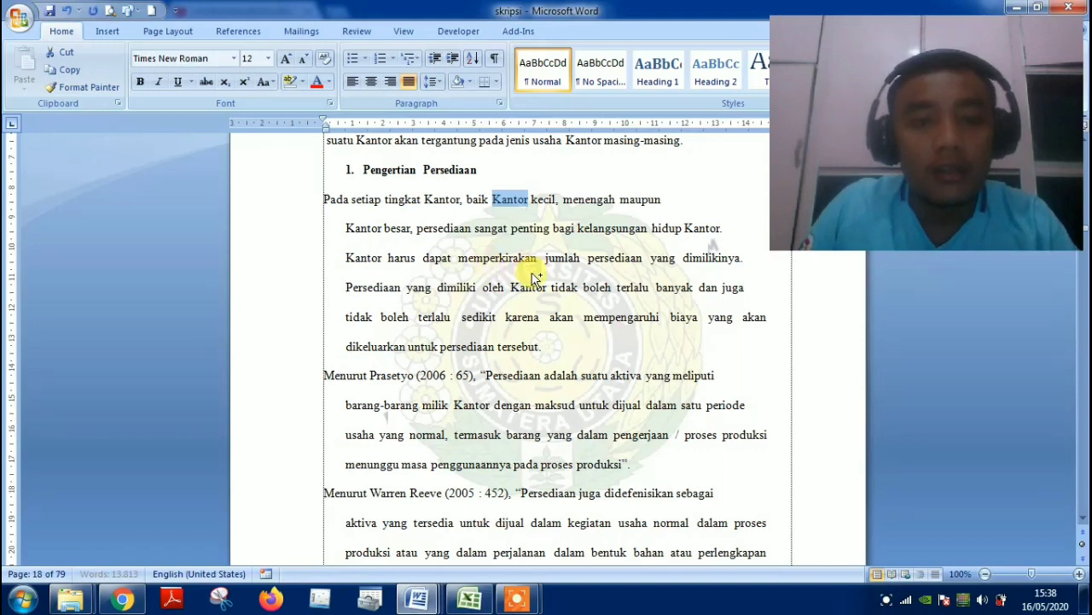
pyautogui.hotkey('ctrl', 'f')
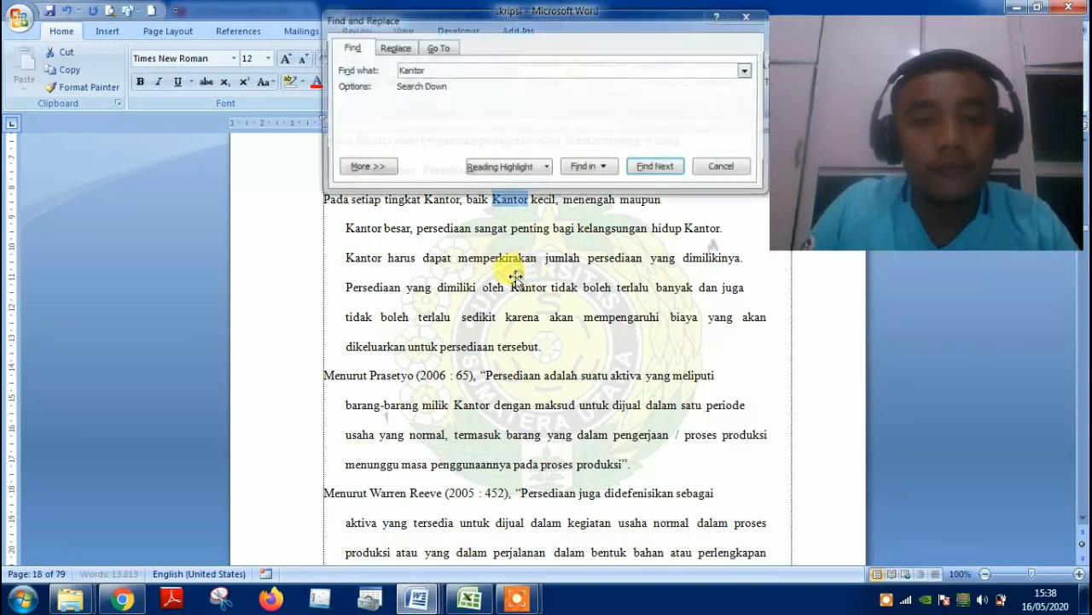
pyautogui.click(453, 74)
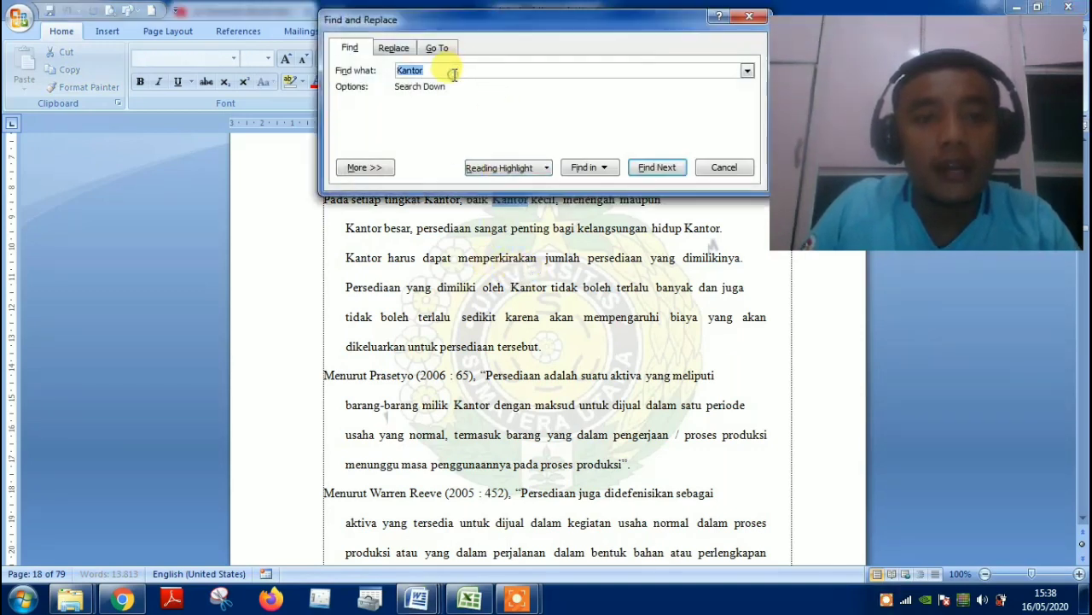
pyautogui.write('P')
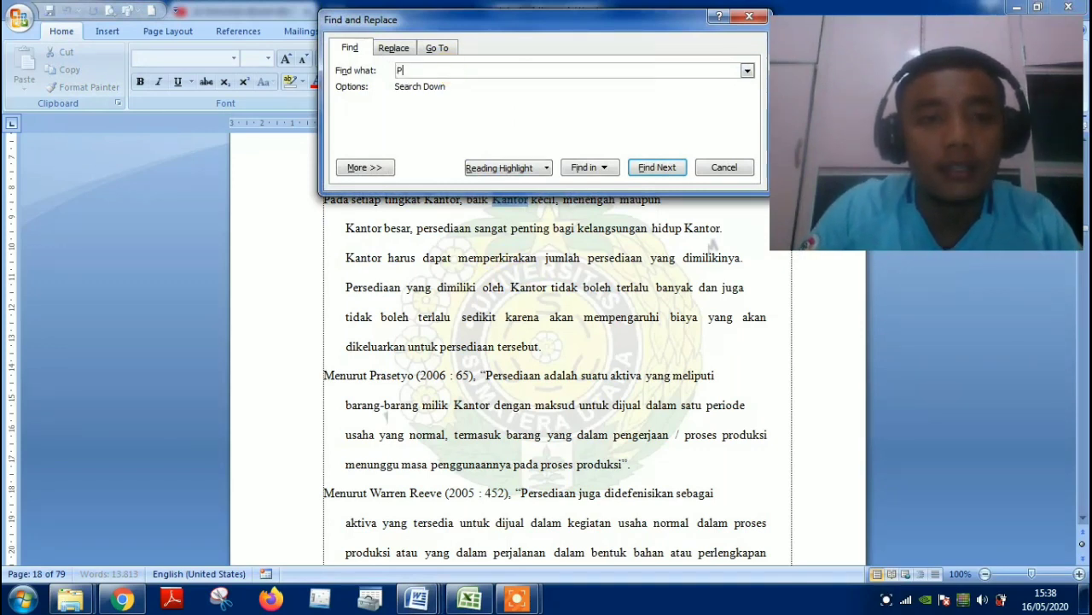
pyautogui.write('erusah')
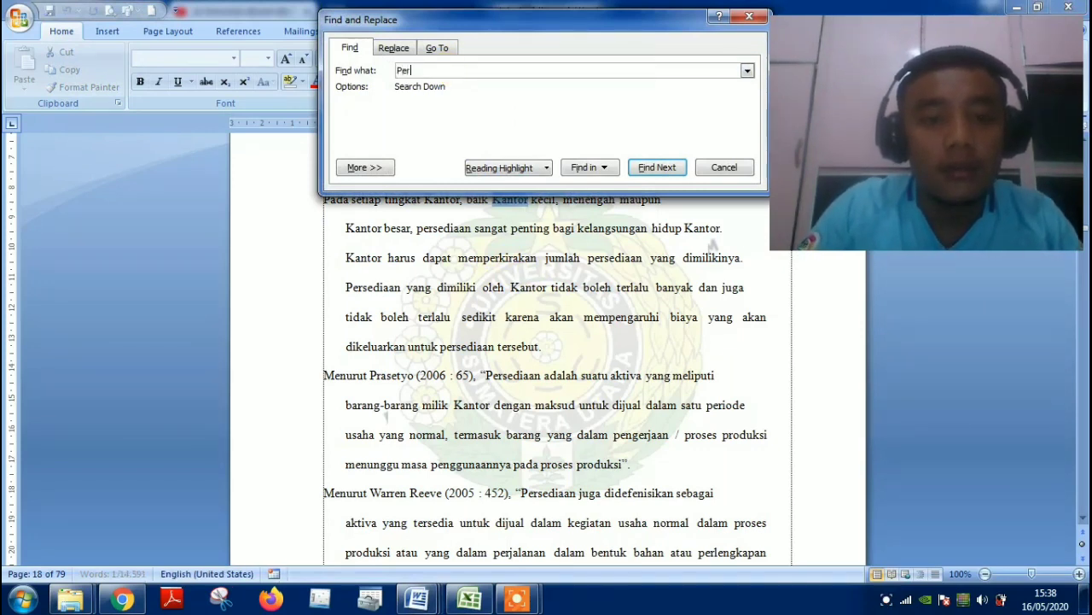
pyautogui.write('aan')
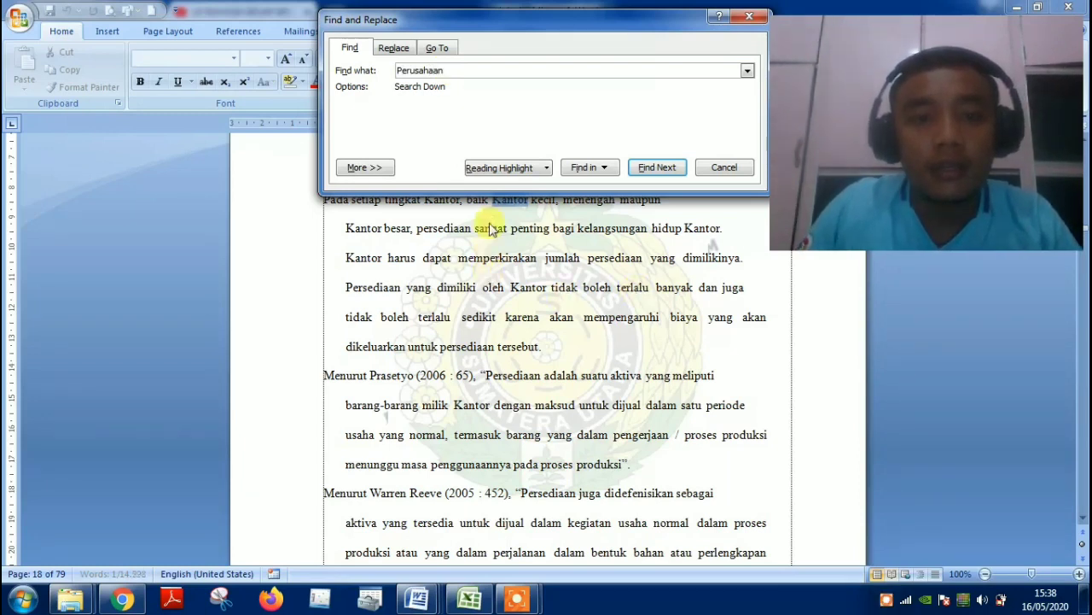
pyautogui.click(523, 170)
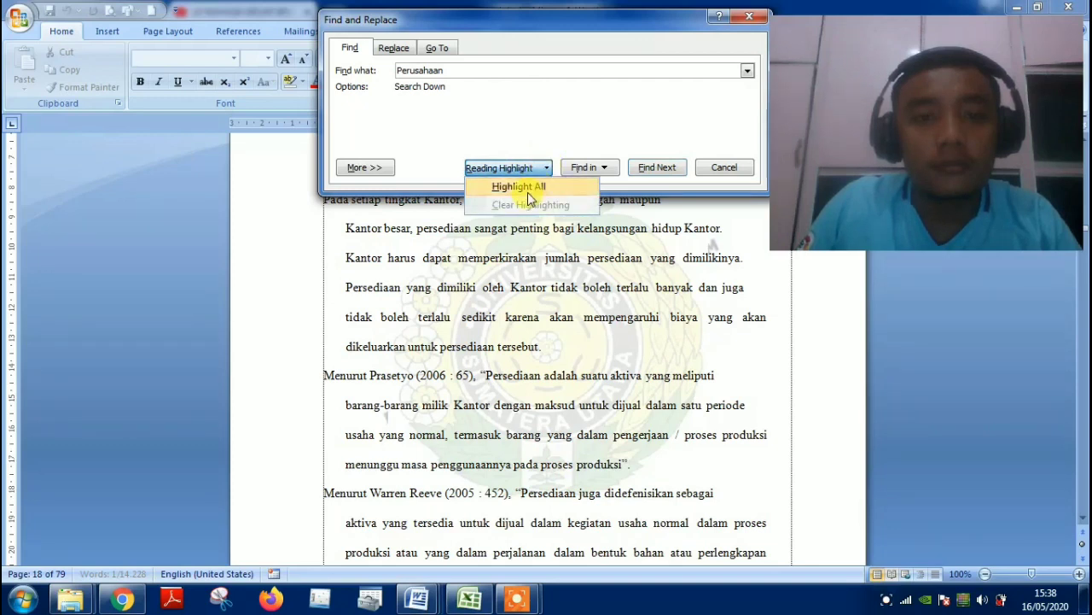
pyautogui.click(522, 187)
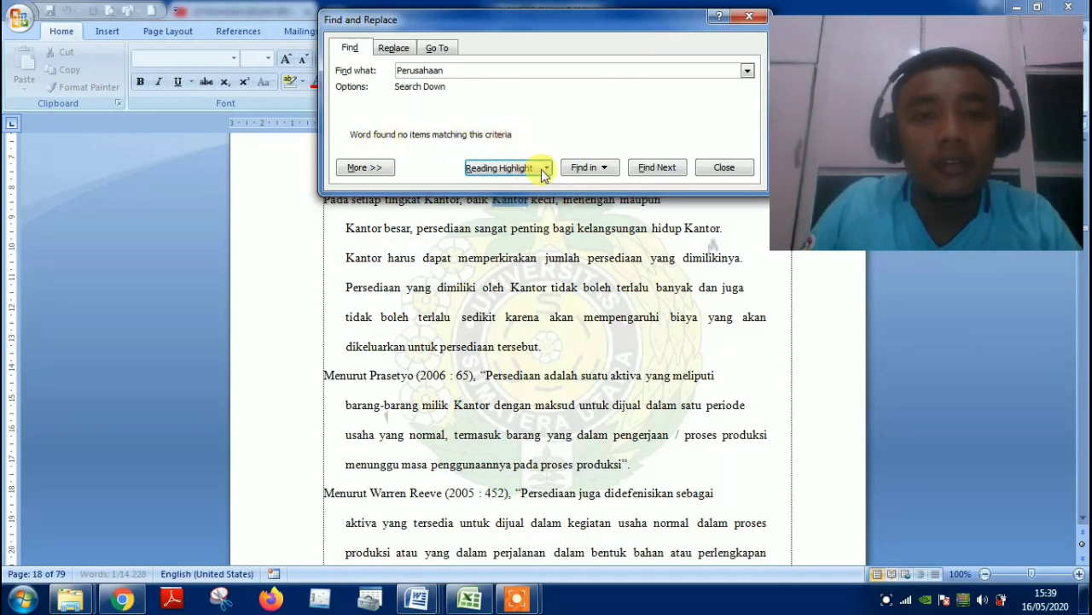
# Search for "Kantor" instead, apply reading highlight to all its occurrences, and close the search.
pyautogui.click(461, 71)
pyautogui.press('BackSpace')
pyautogui.press('BackSpace')
pyautogui.press('BackSpace')
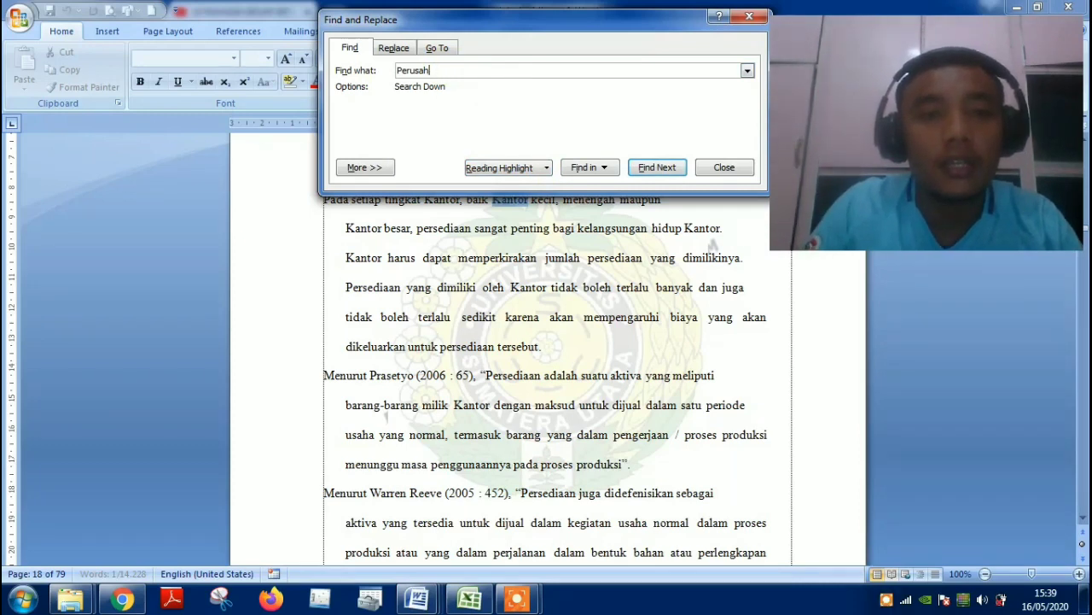
pyautogui.press('BackSpace')
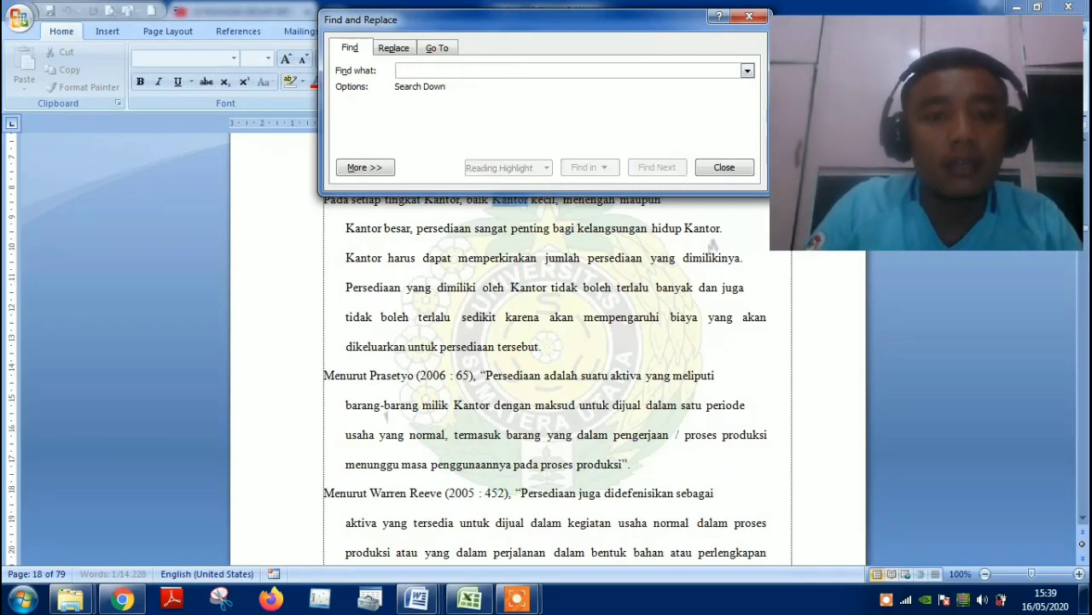
pyautogui.write('Kantor')
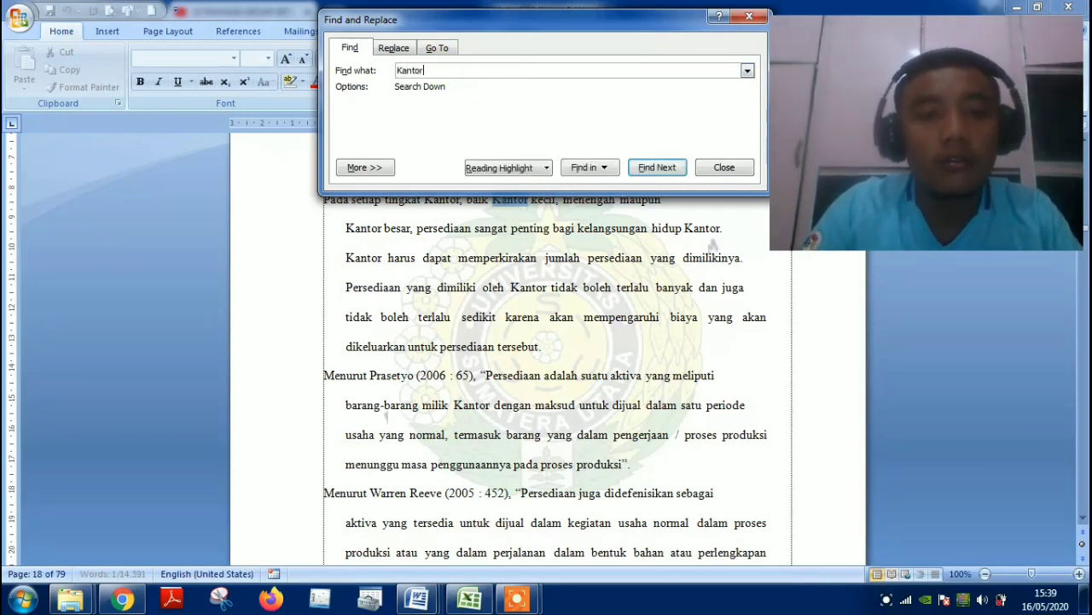
pyautogui.click(543, 169)
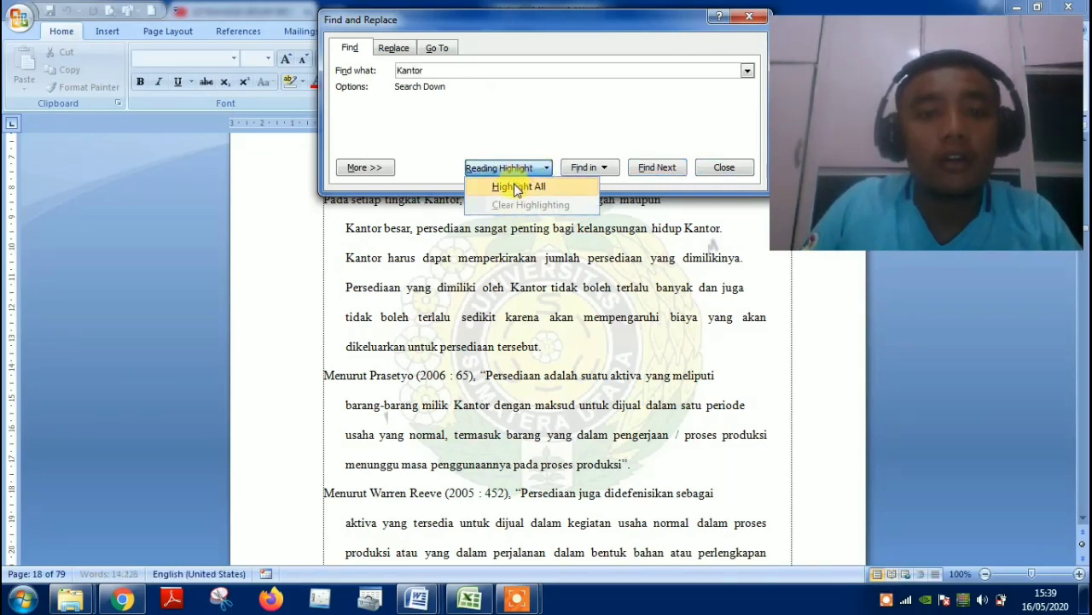
pyautogui.click(517, 187)
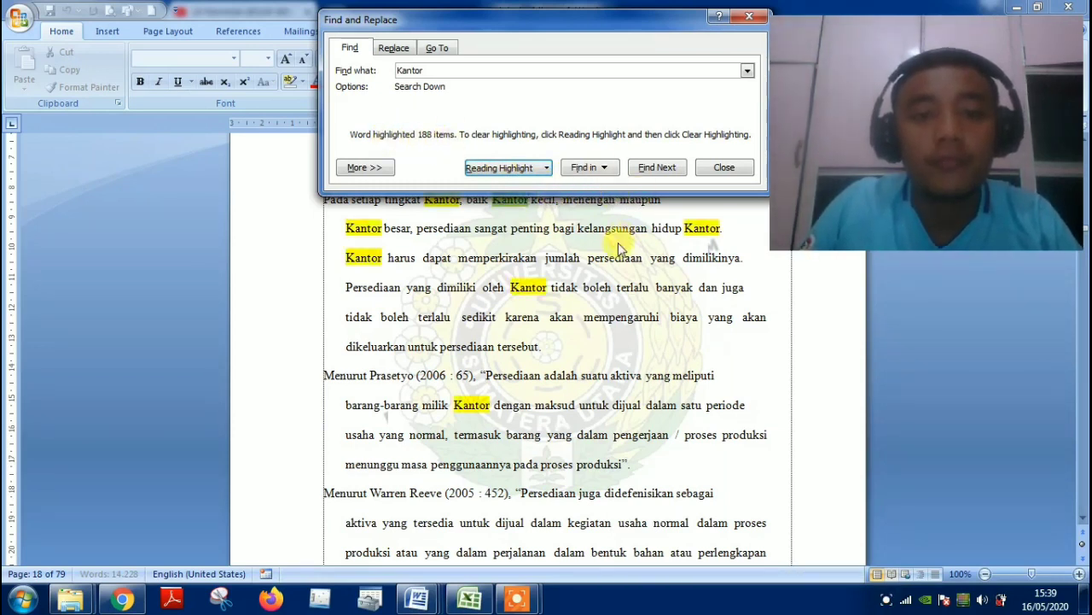
pyautogui.click(723, 169)
pyautogui.scroll(1, 559, 340)
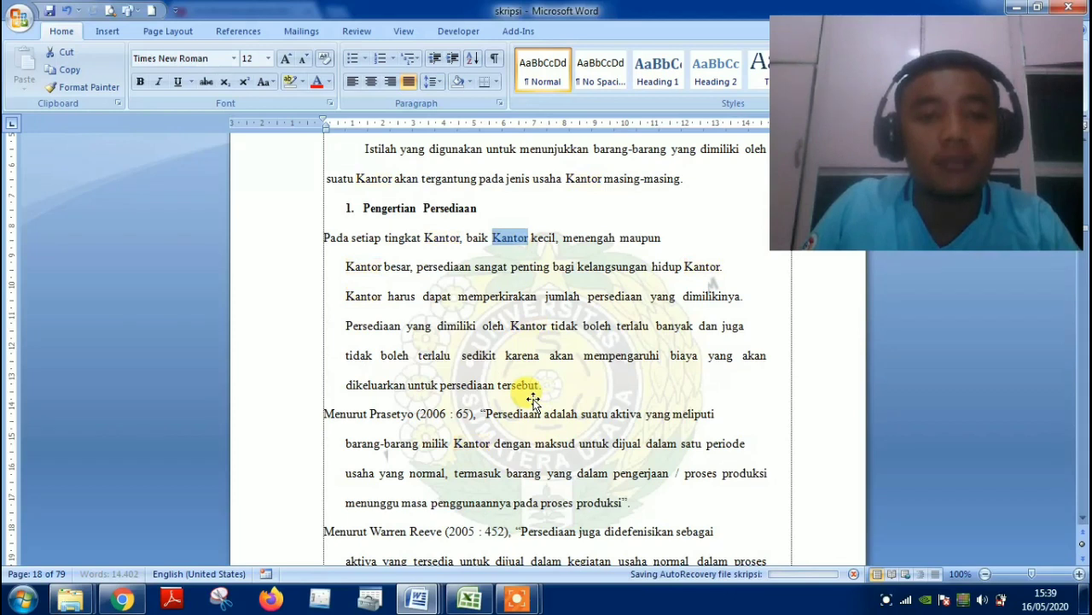
# Replace all occurrences of "Kantor" with "perusahaan" throughout the document, continuing the search from the beginning.
pyautogui.click(450, 238)
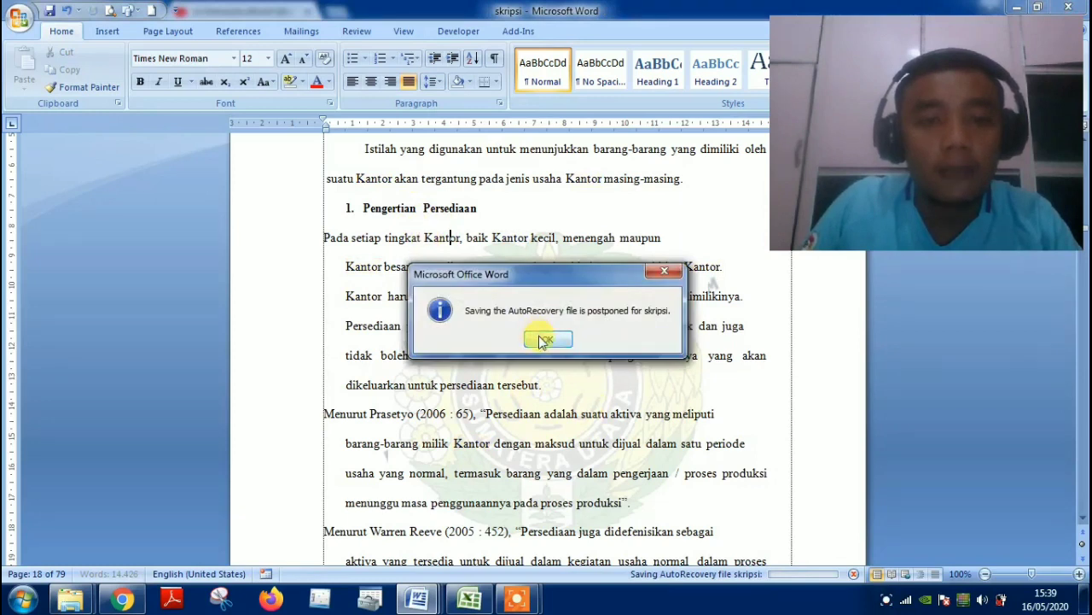
pyautogui.click(545, 339)
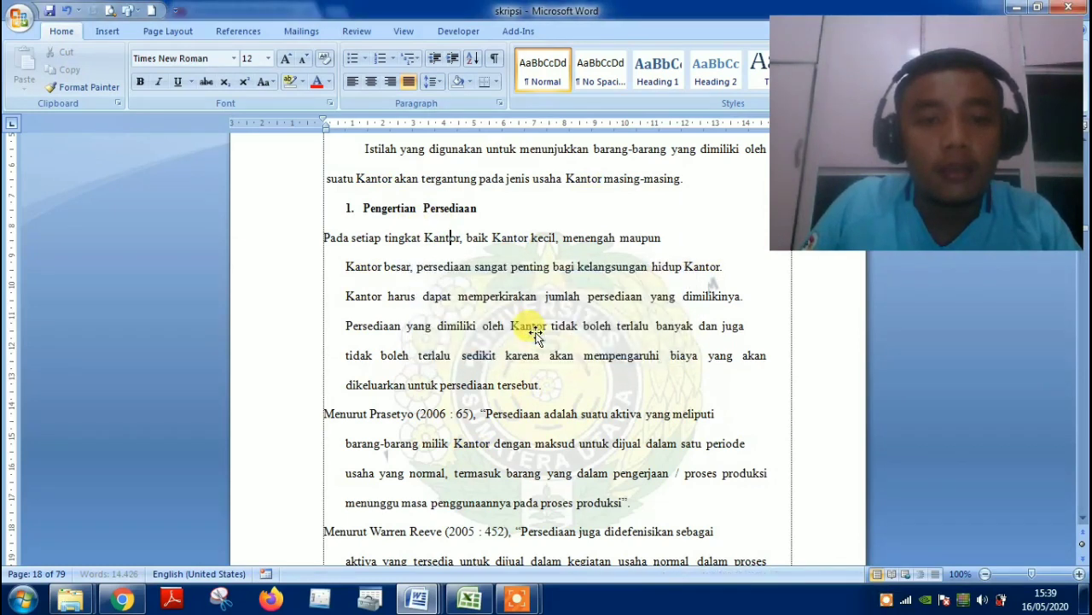
pyautogui.doubleClick(436, 243)
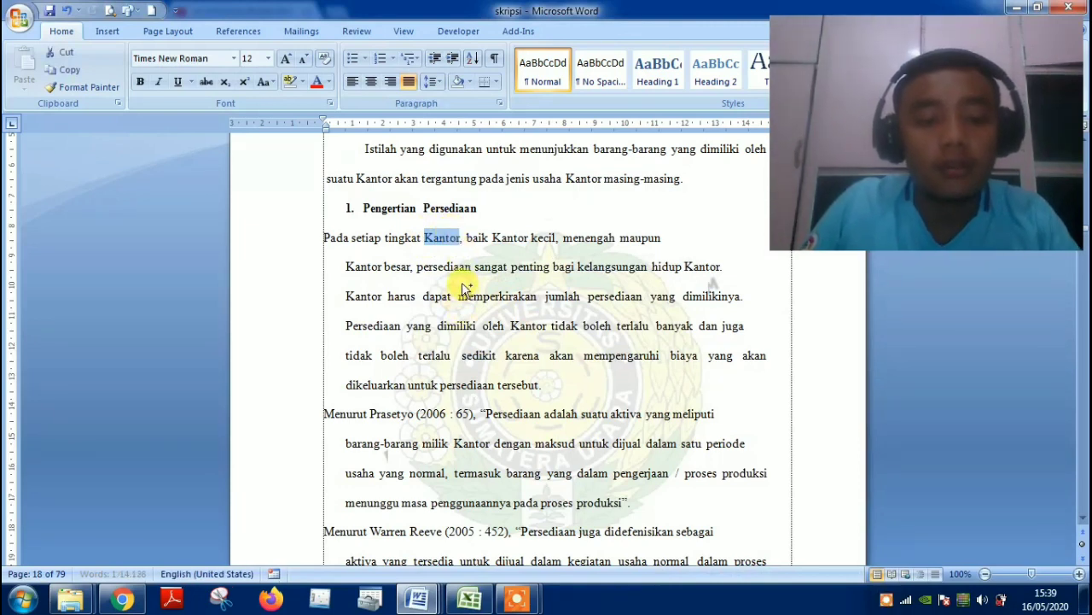
pyautogui.hotkey('ctrl', 'h')
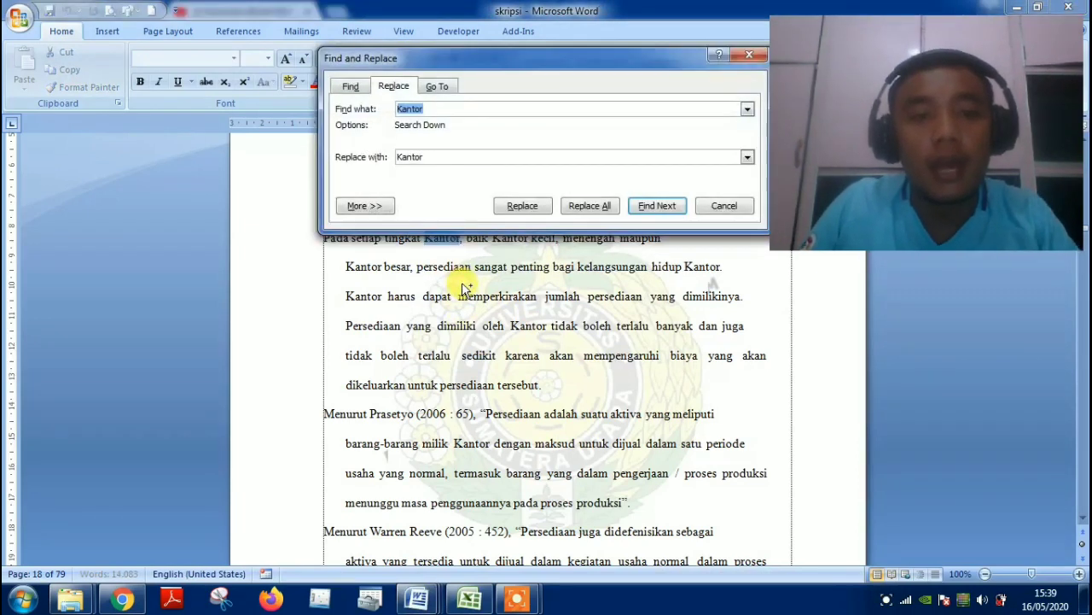
pyautogui.doubleClick(433, 154)
pyautogui.write('p')
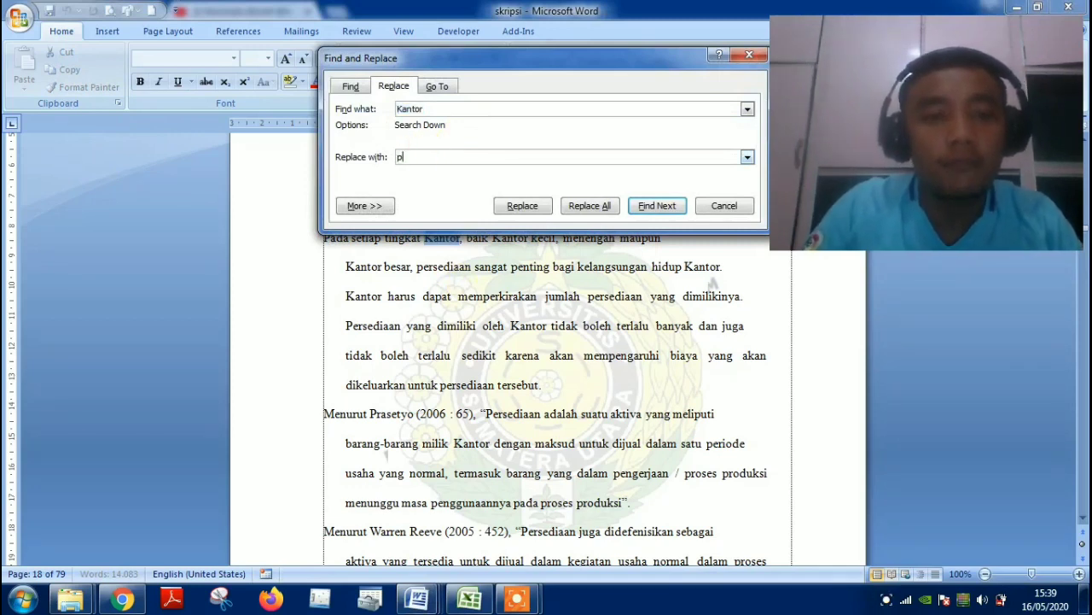
pyautogui.write('erusahaan')
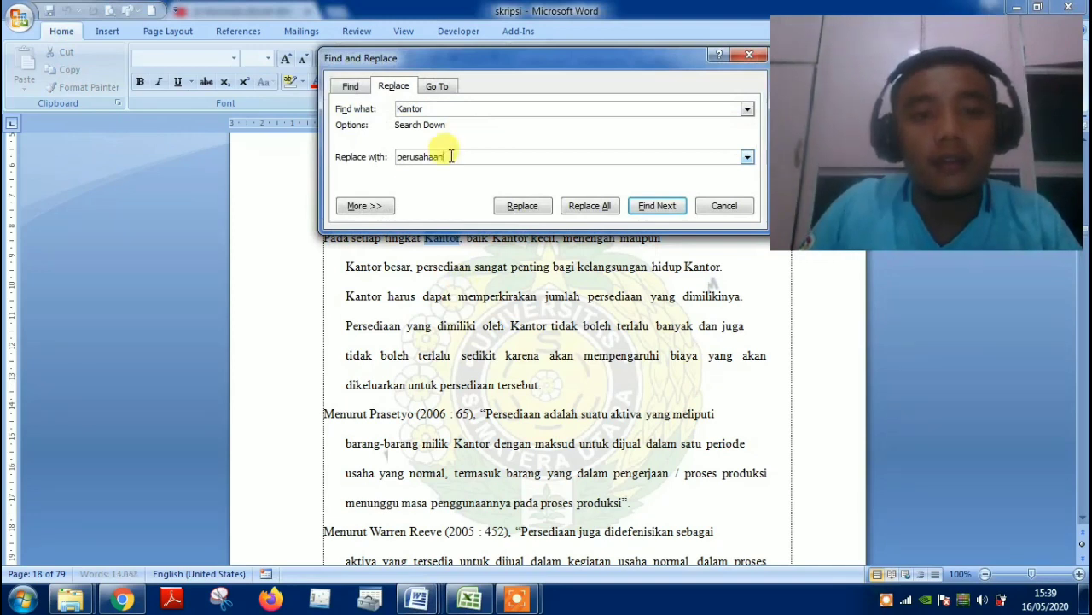
pyautogui.click(602, 205)
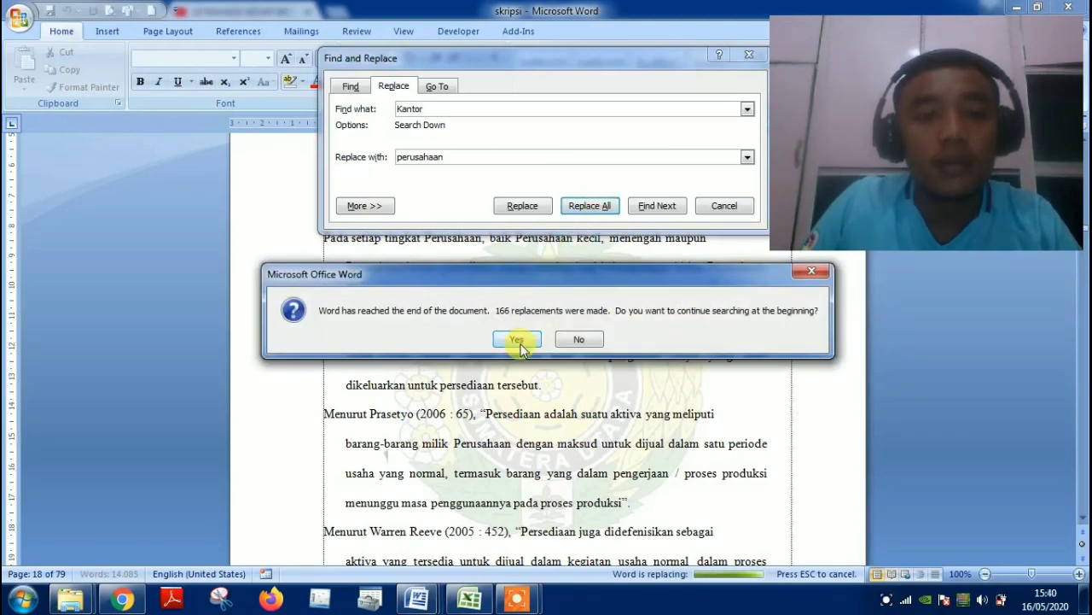
pyautogui.click(518, 340)
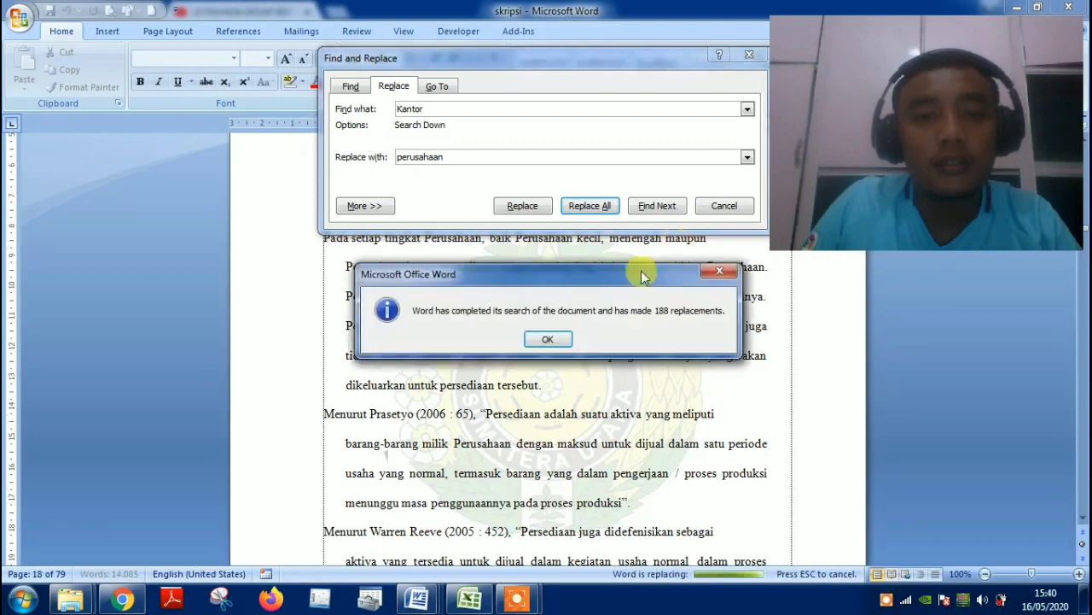
pyautogui.click(547, 340)
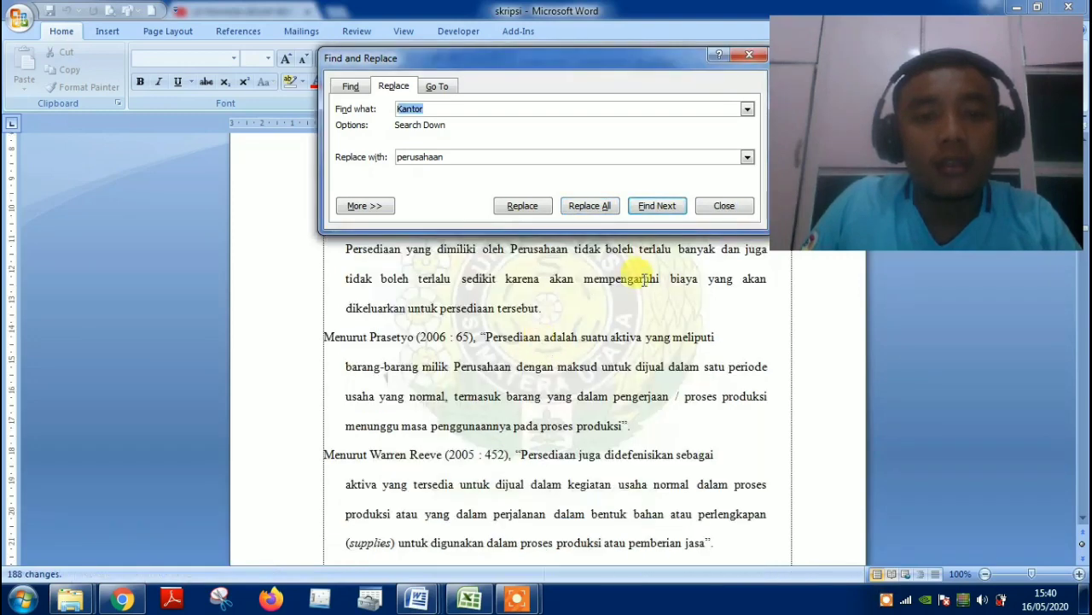
pyautogui.click(722, 206)
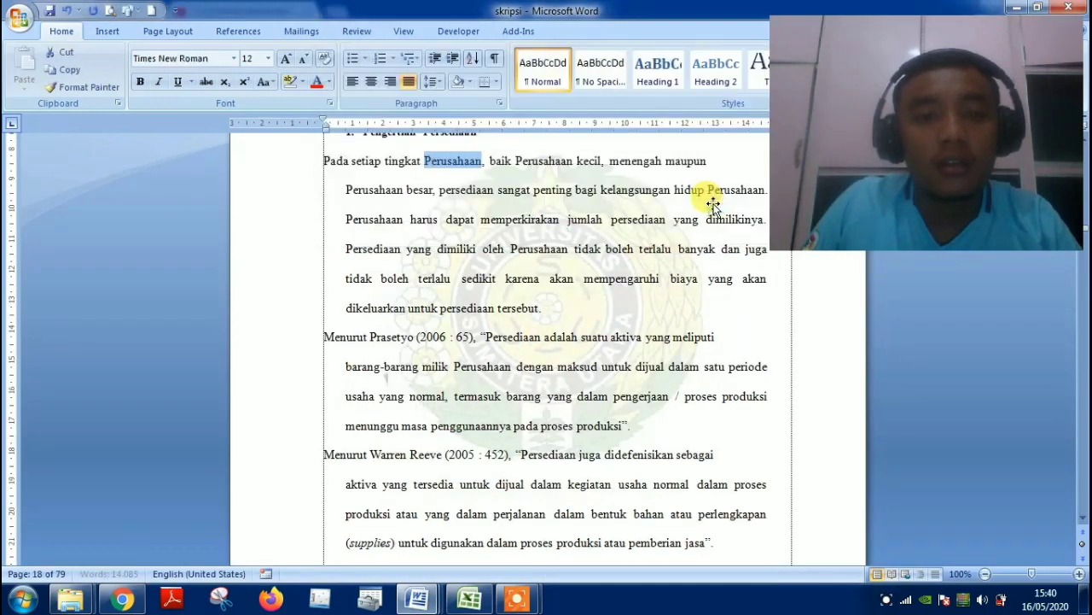
pyautogui.scroll(3, 499, 388)
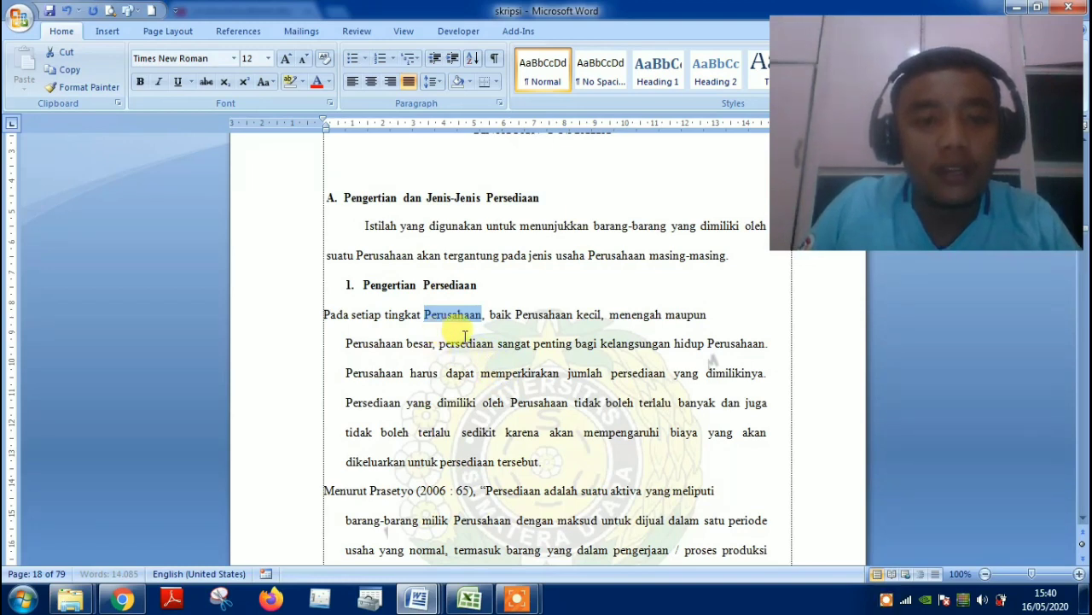
pyautogui.scroll(-1, 465, 335)
pyautogui.scroll(-1, 466, 334)
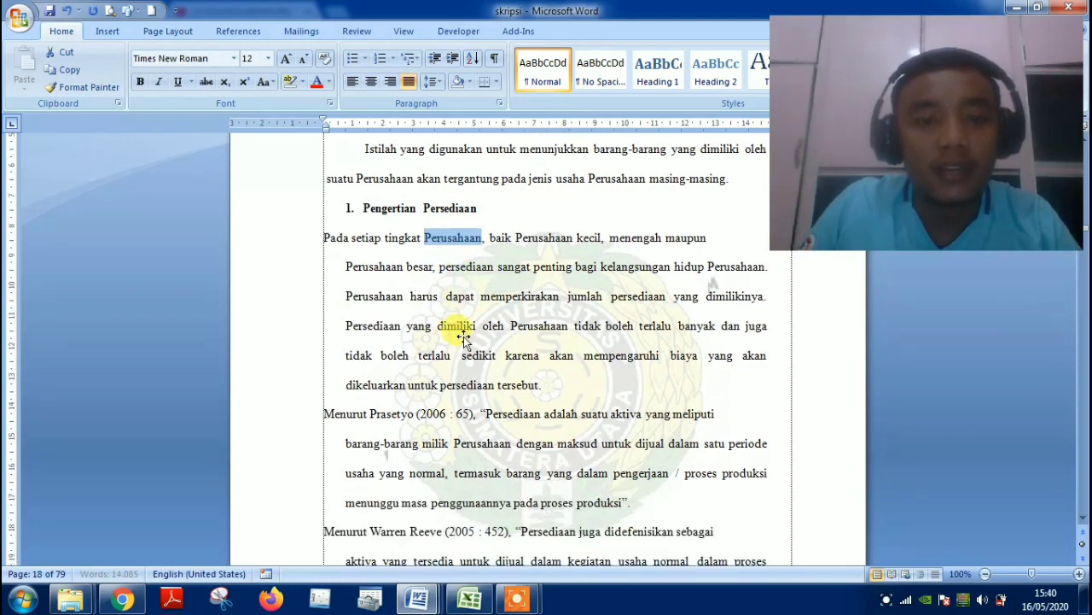
pyautogui.click(885, 602)
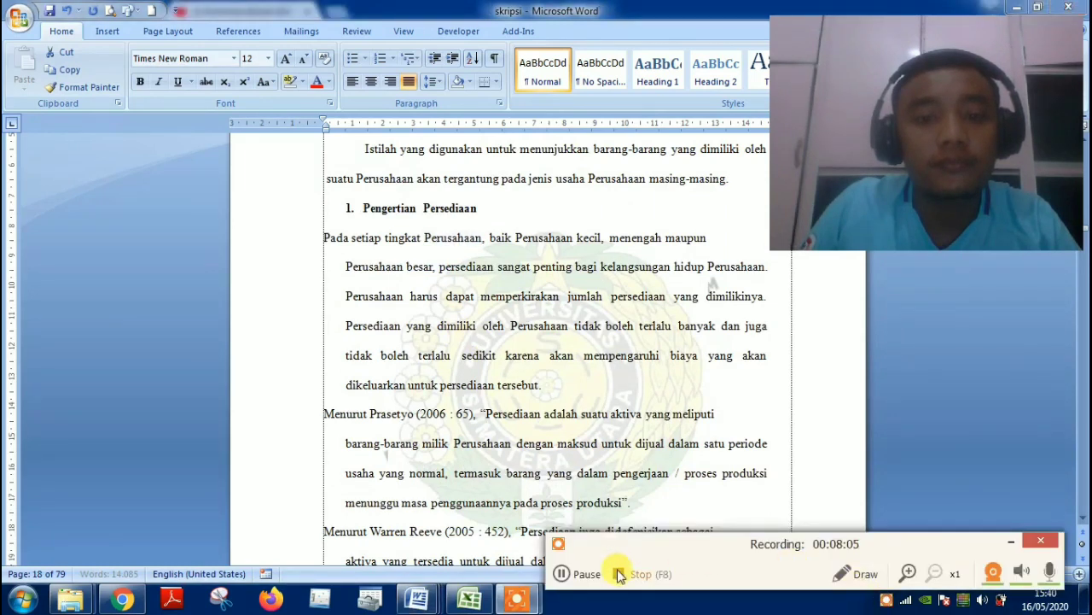
pyautogui.click(565, 574)
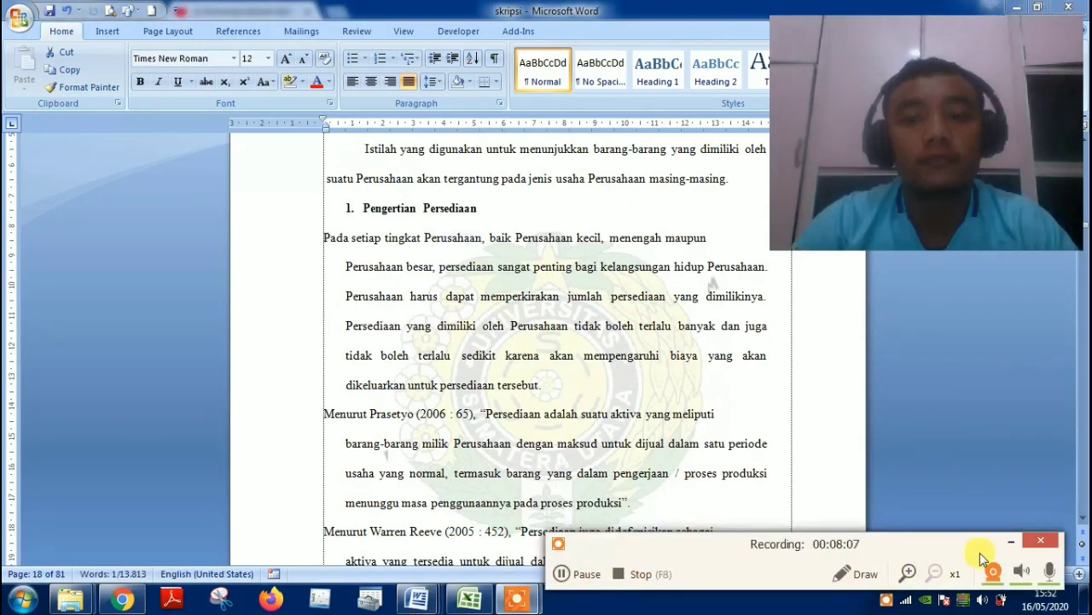
pyautogui.click(1010, 544)
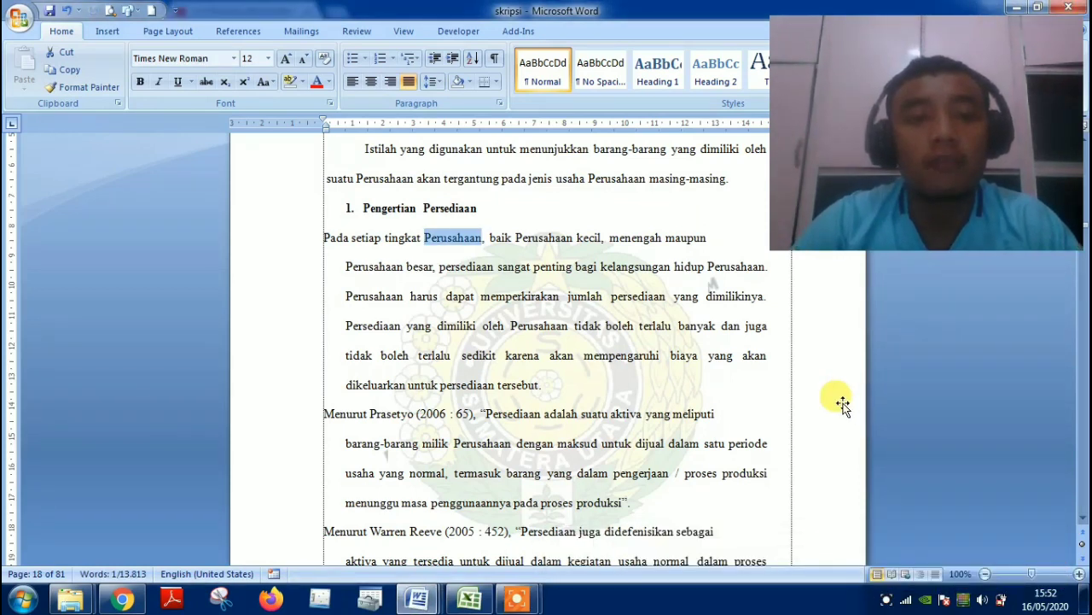
# Insert "dimana perusahaan" before "persediaan sangat penting" in the line starting "Perusahaan besar," under "Pengertian Persediaan".
pyautogui.click(433, 262)
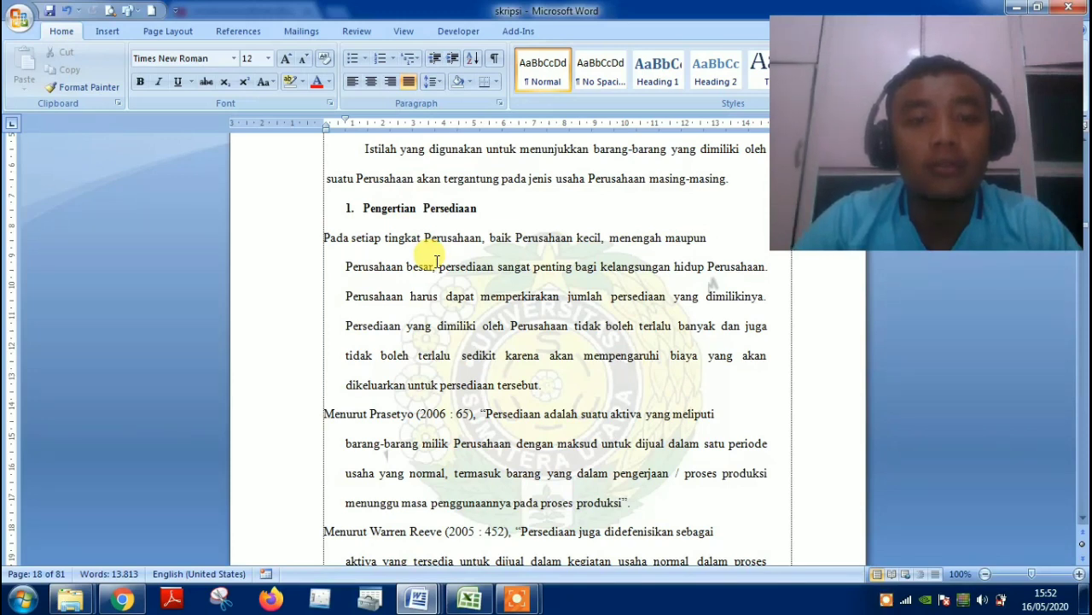
pyautogui.click(437, 264)
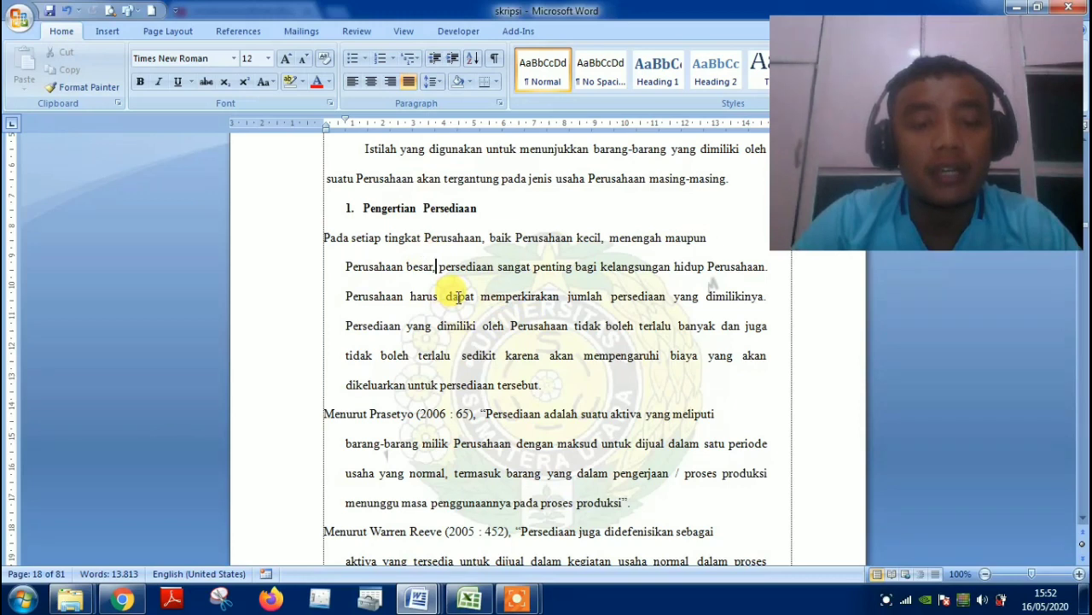
pyautogui.click(440, 266)
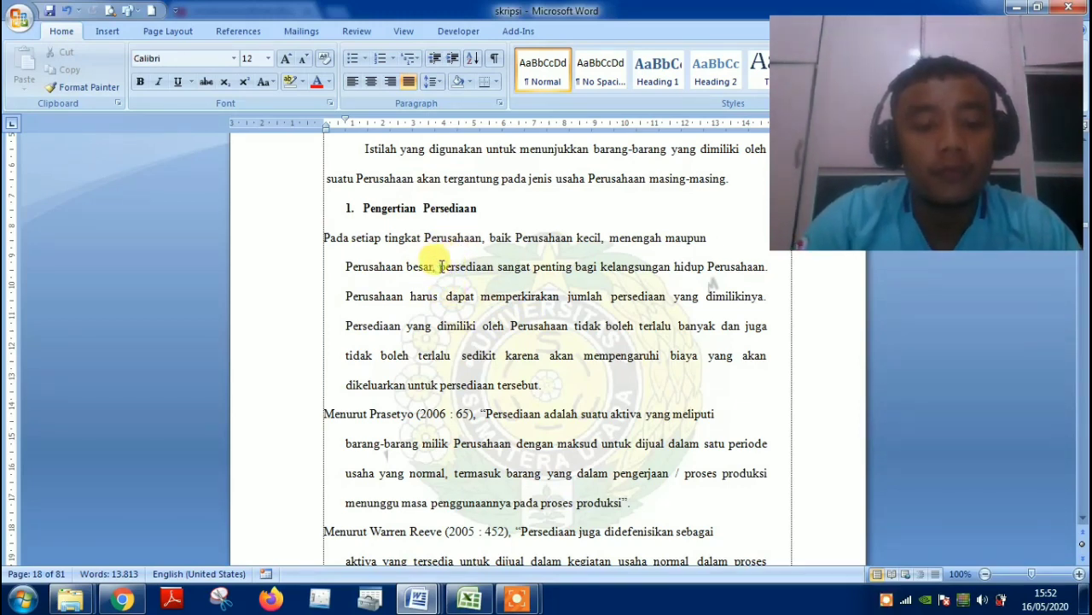
pyautogui.write('dimana')
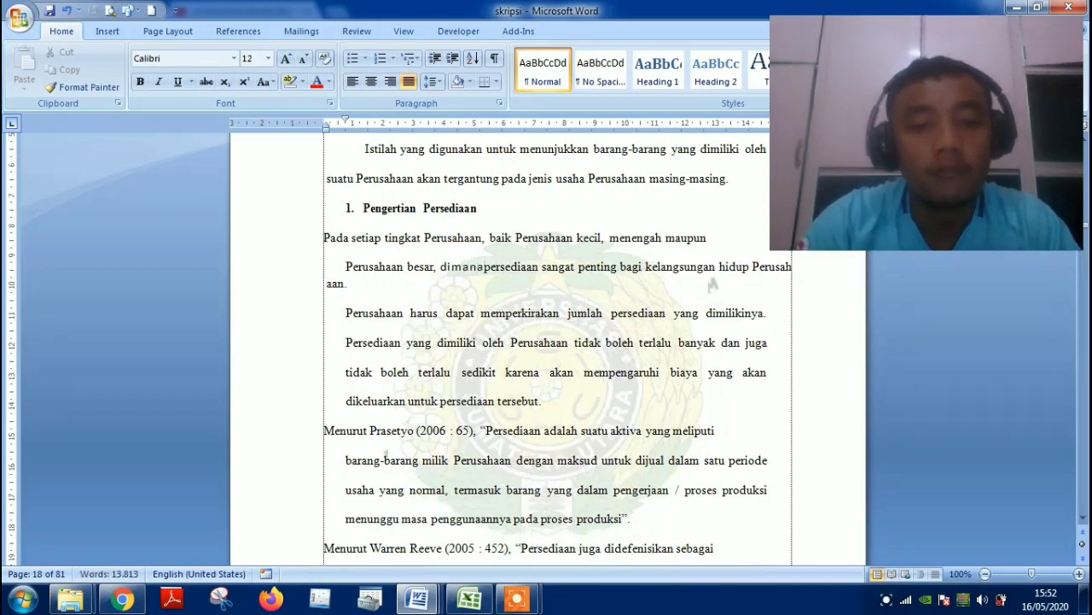
pyautogui.write(' perusa')
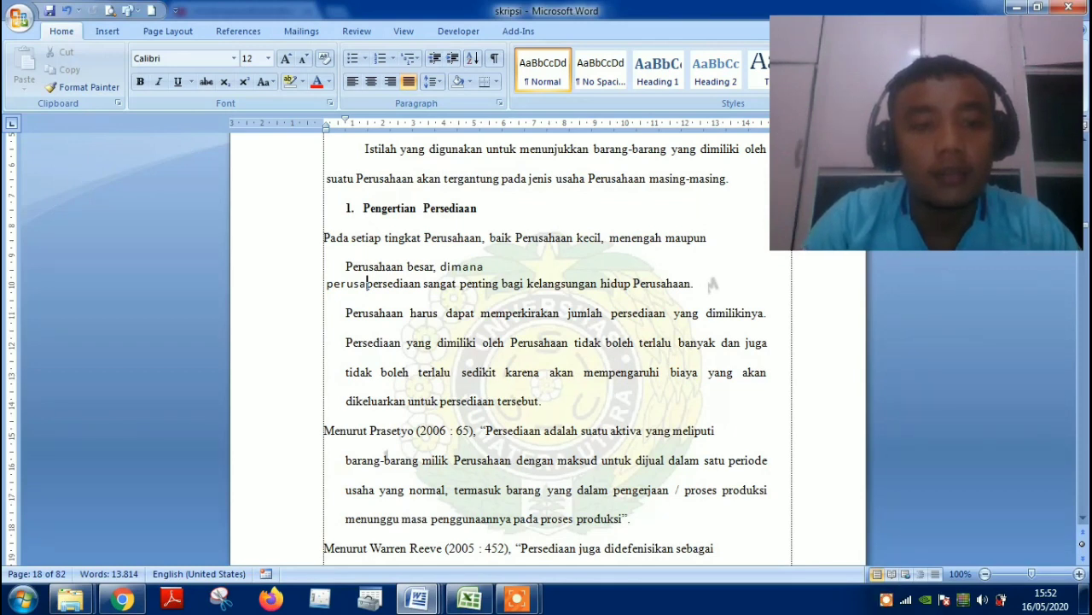
pyautogui.write('haan')
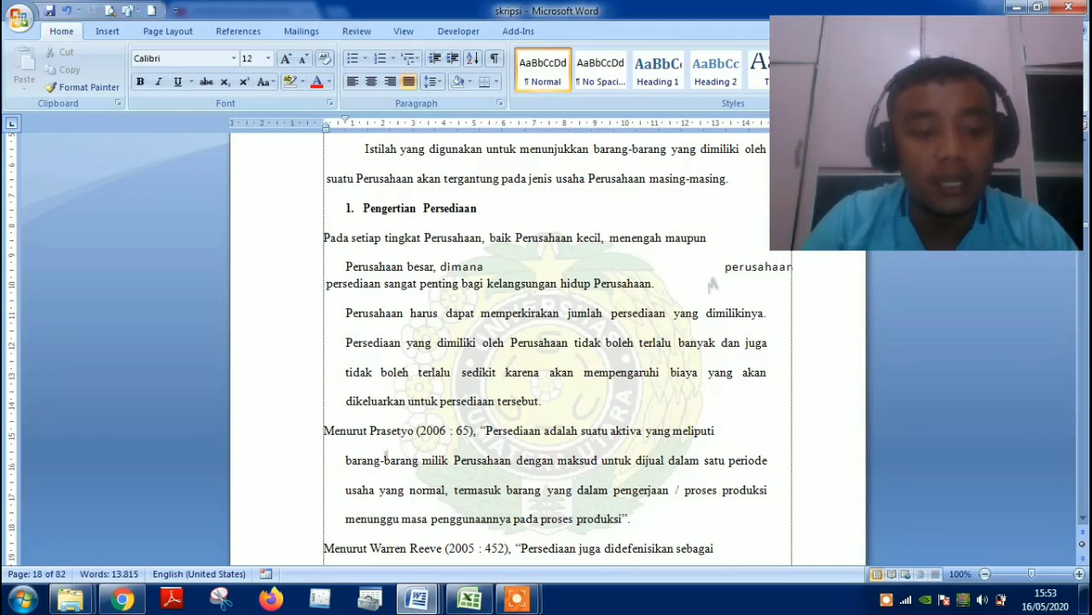
# Undo the last text insertion and insert "tidak sesuai" before "persediaan sangat penting" in the line starting "Perusahaan besar,".
pyautogui.hotkey('ctrl', 'z')
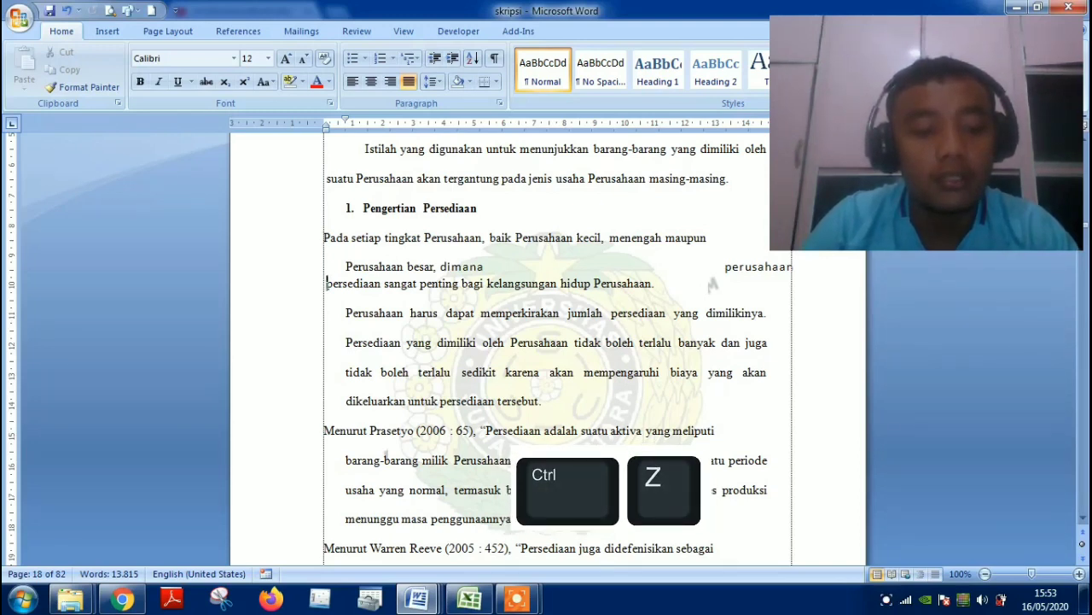
pyautogui.hotkey('ctrl', 'z')
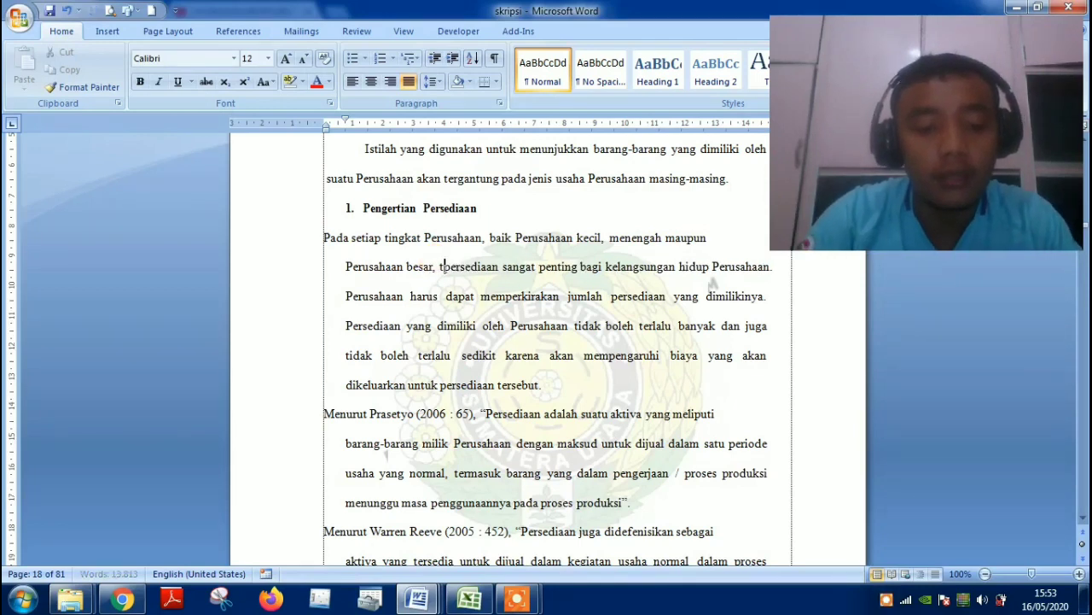
pyautogui.write('tidak sesuai')
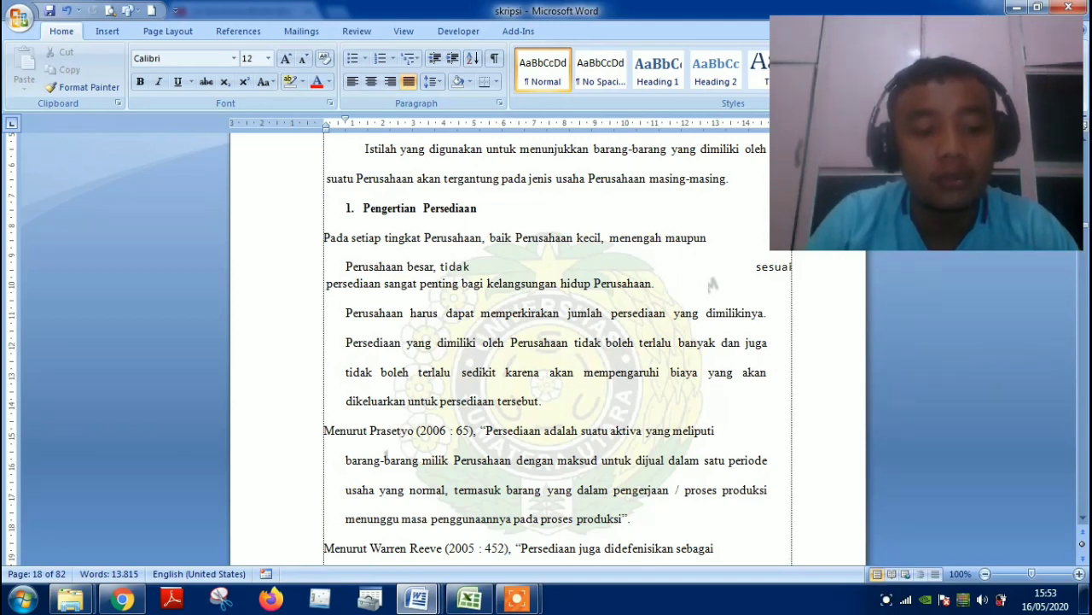
pyautogui.click(439, 266)
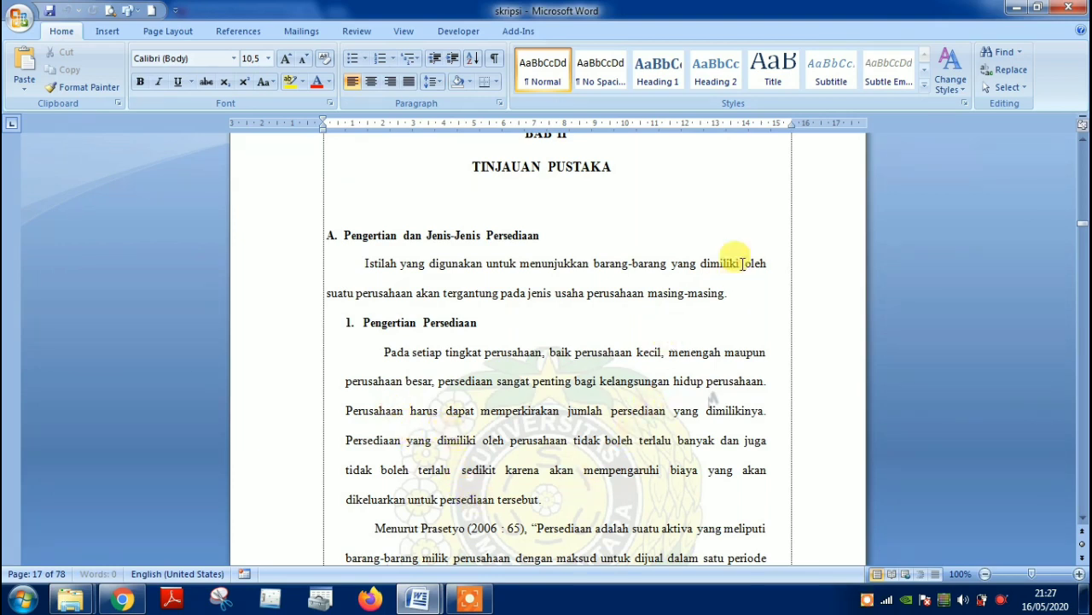
# Close the skripsi document and return to Document1 at the paragraph citing "(2006 : 65)".
pyautogui.click(1066, 8)
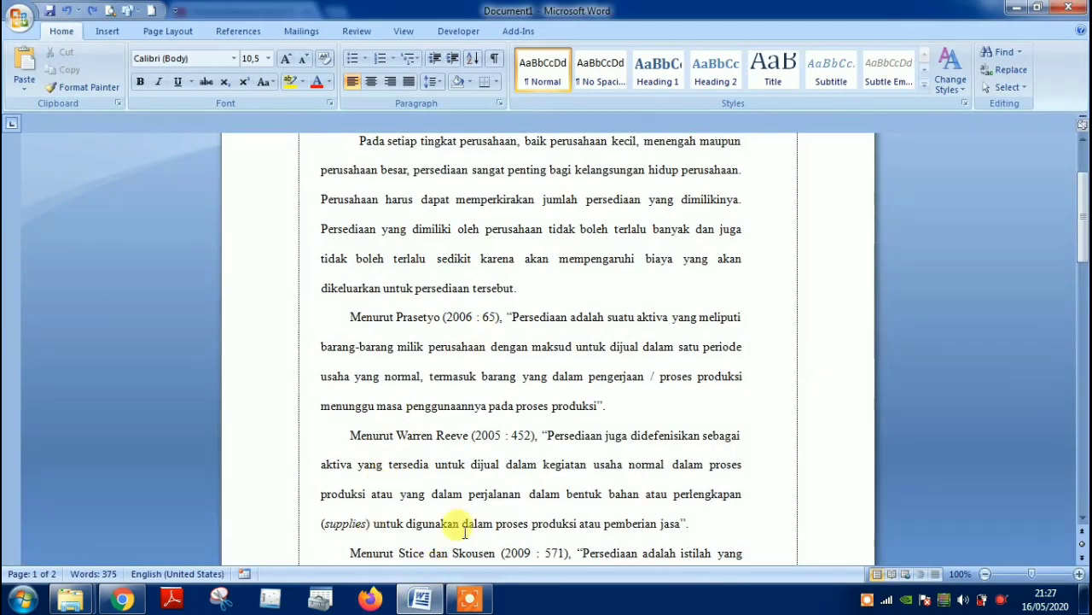
pyautogui.scroll(-1, 507, 436)
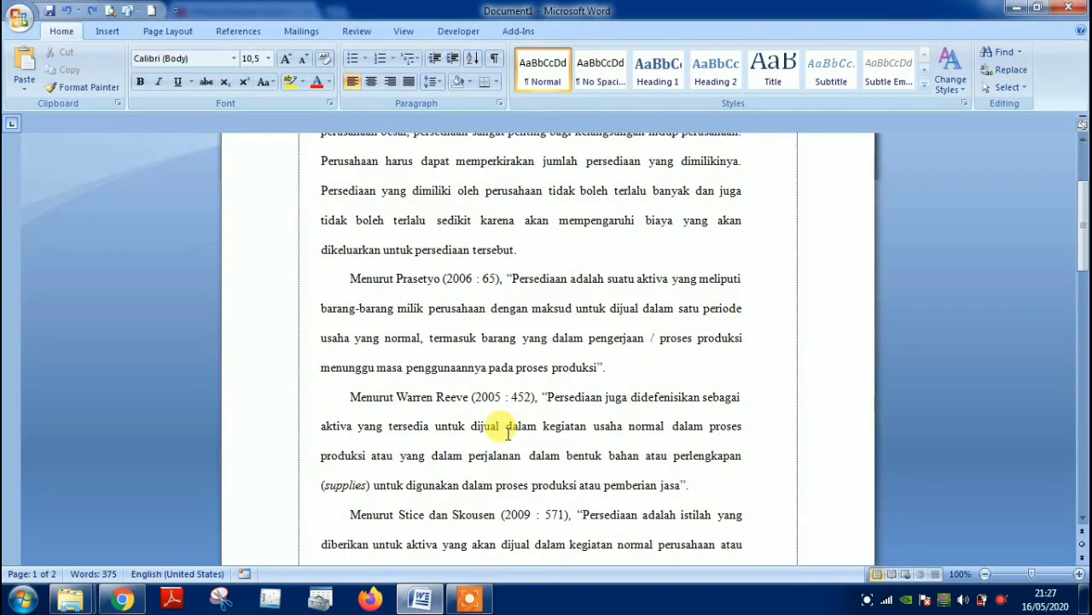
pyautogui.scroll(1, 508, 435)
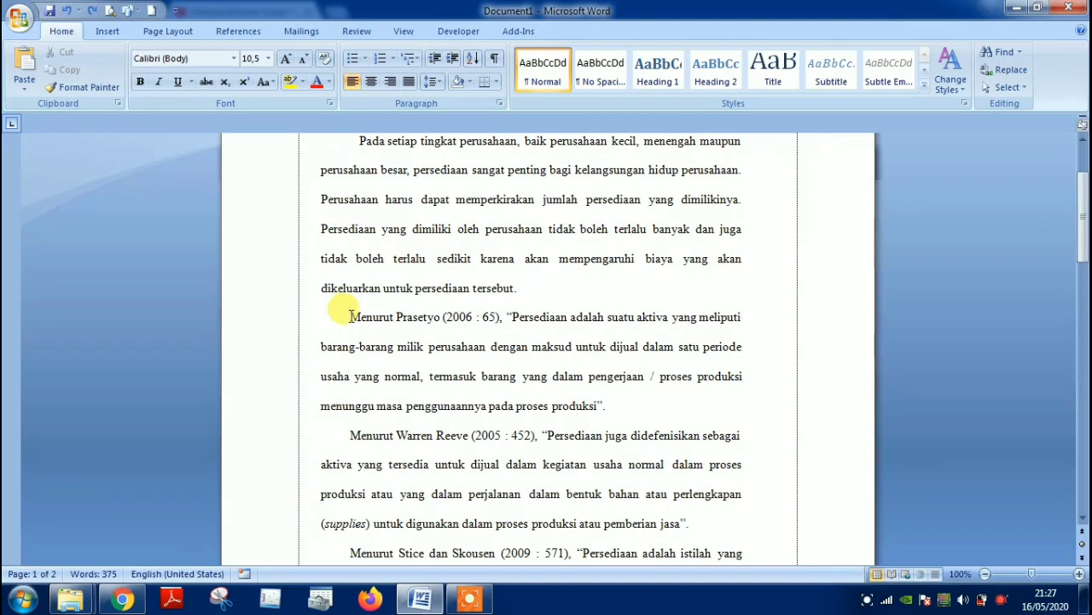
# Format the whole paragraph citing "(2006 : 65)" with red font color and bold.
pyautogui.moveTo(350, 316); pyautogui.dragTo(607, 407)
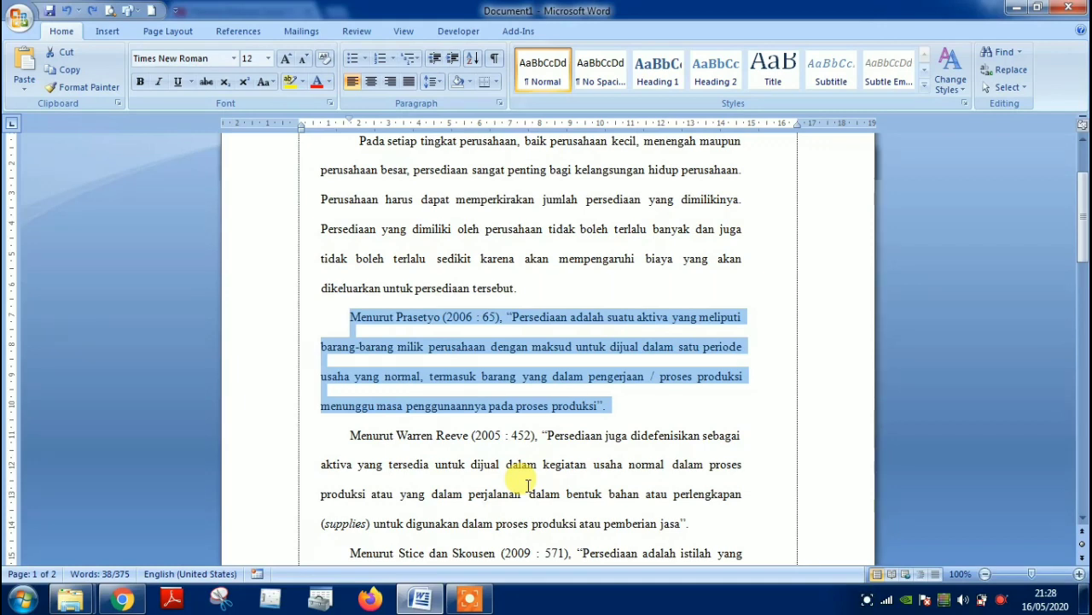
pyautogui.hotkey('ctrl', 'd')
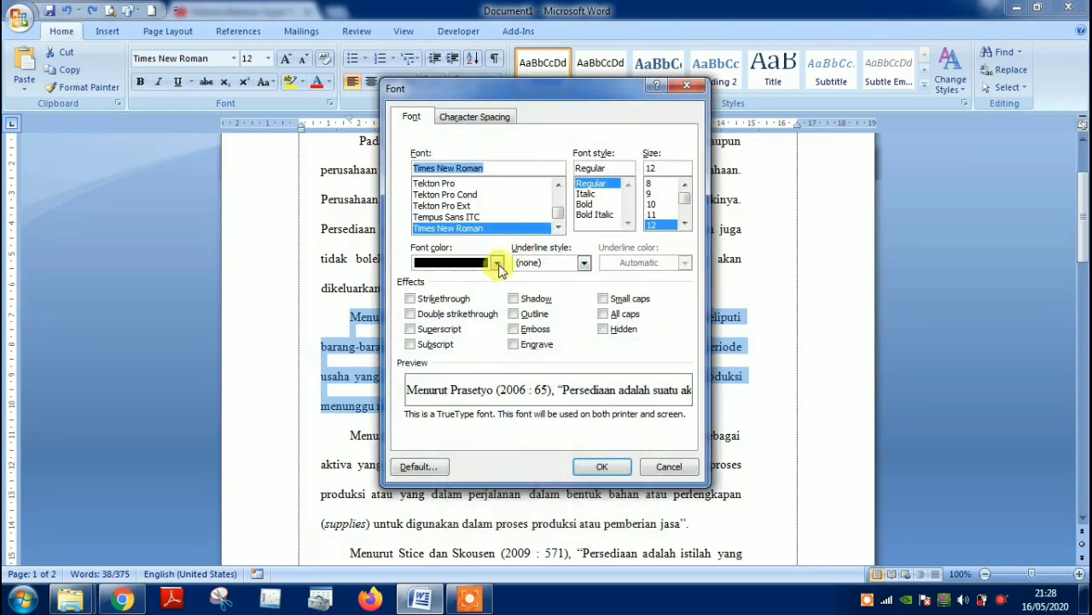
pyautogui.click(497, 263)
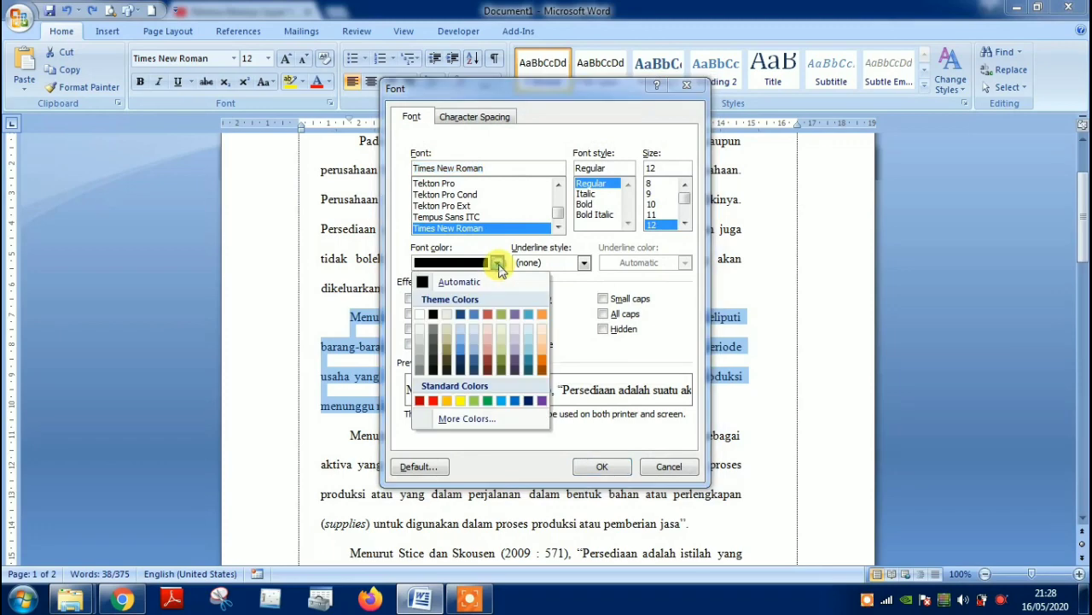
pyautogui.click(432, 401)
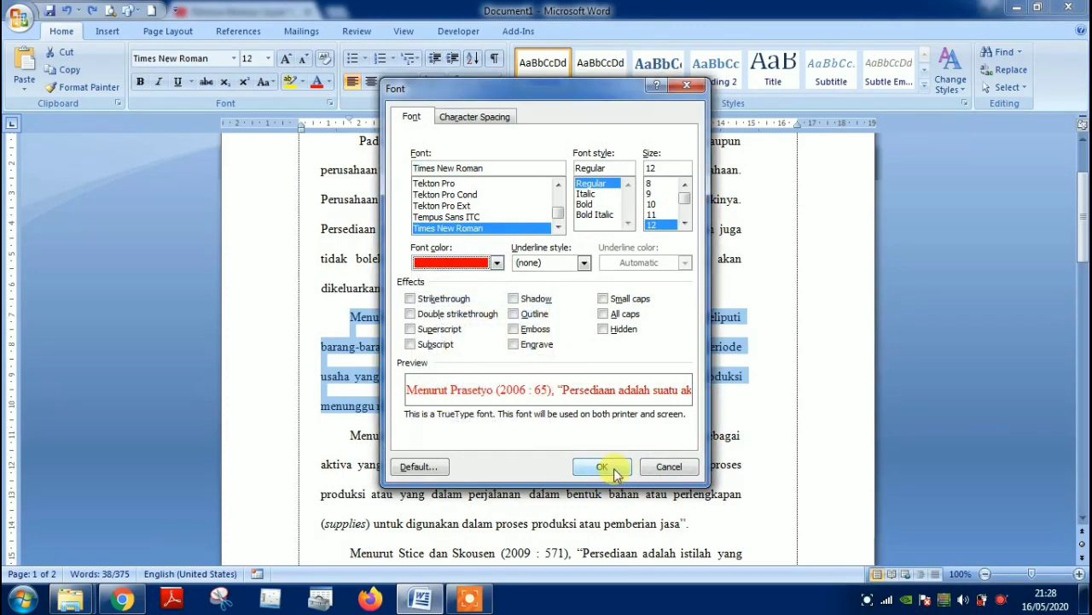
pyautogui.click(602, 467)
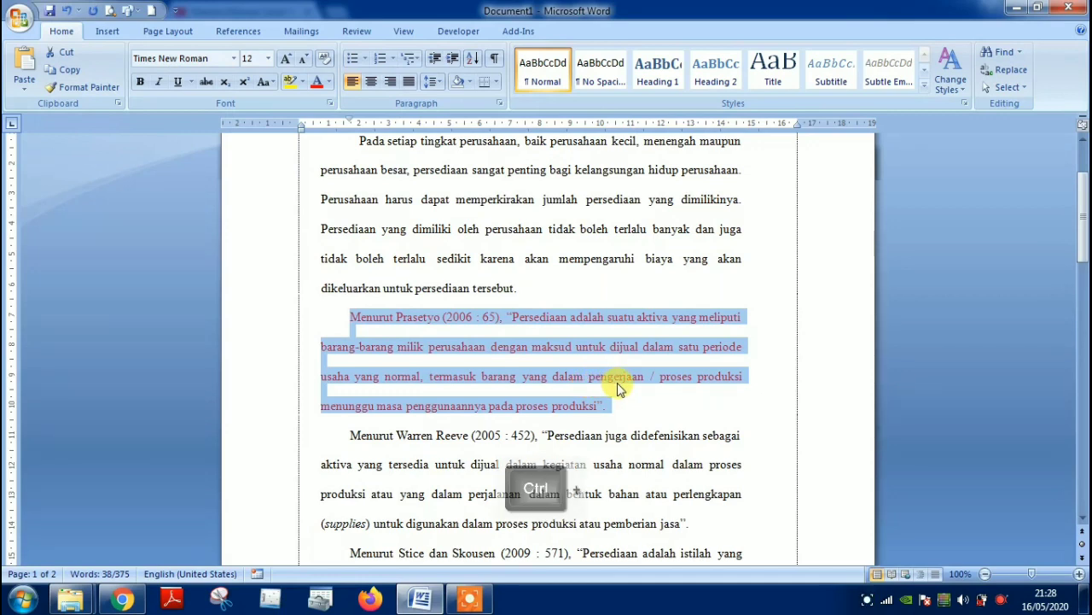
pyautogui.hotkey('ctrl', 'b')
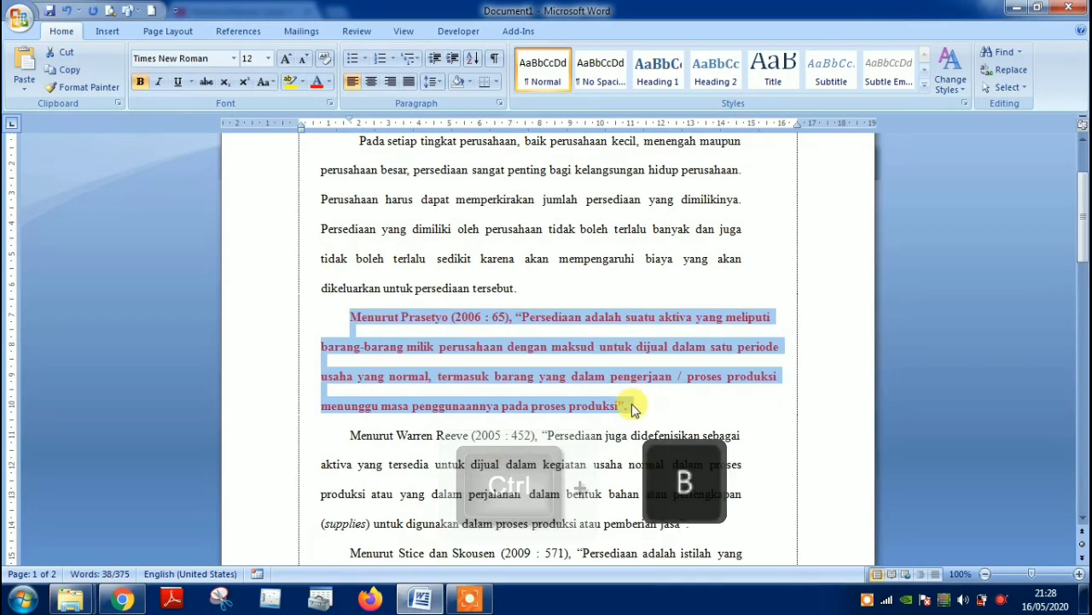
pyautogui.click(631, 408)
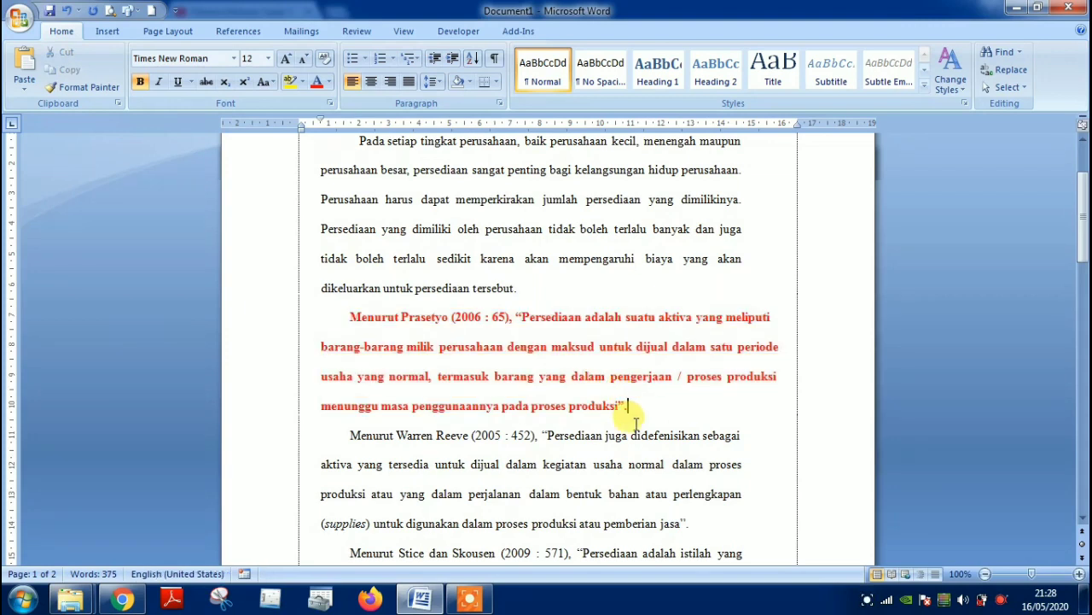
# Italicize the whole paragraph citing "(2005 : 452)", up to "pemberian jasa".
pyautogui.scroll(-1, 667, 450)
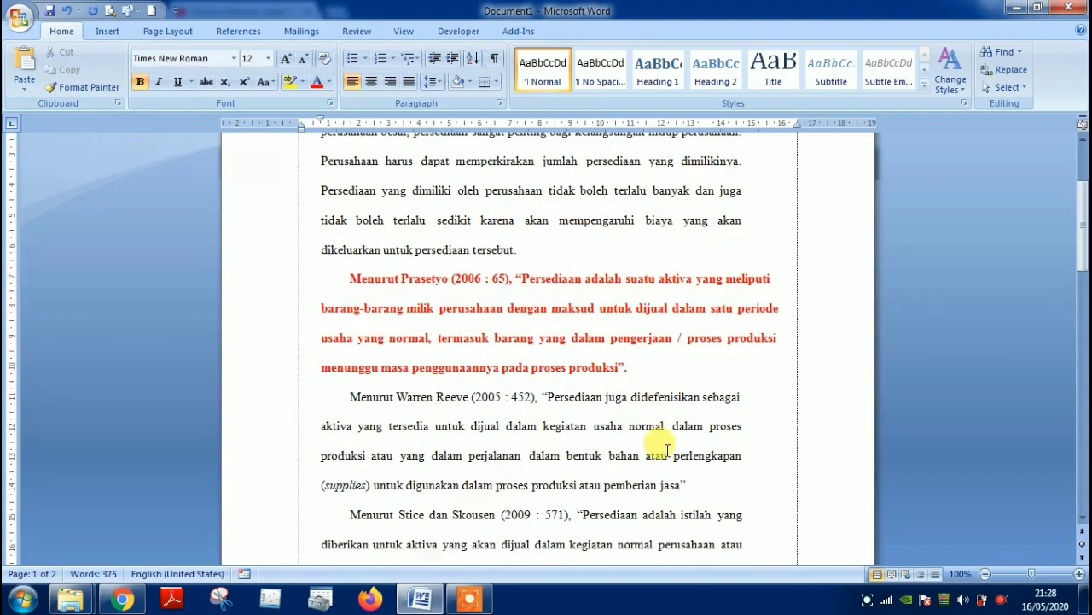
pyautogui.scroll(-1, 672, 449)
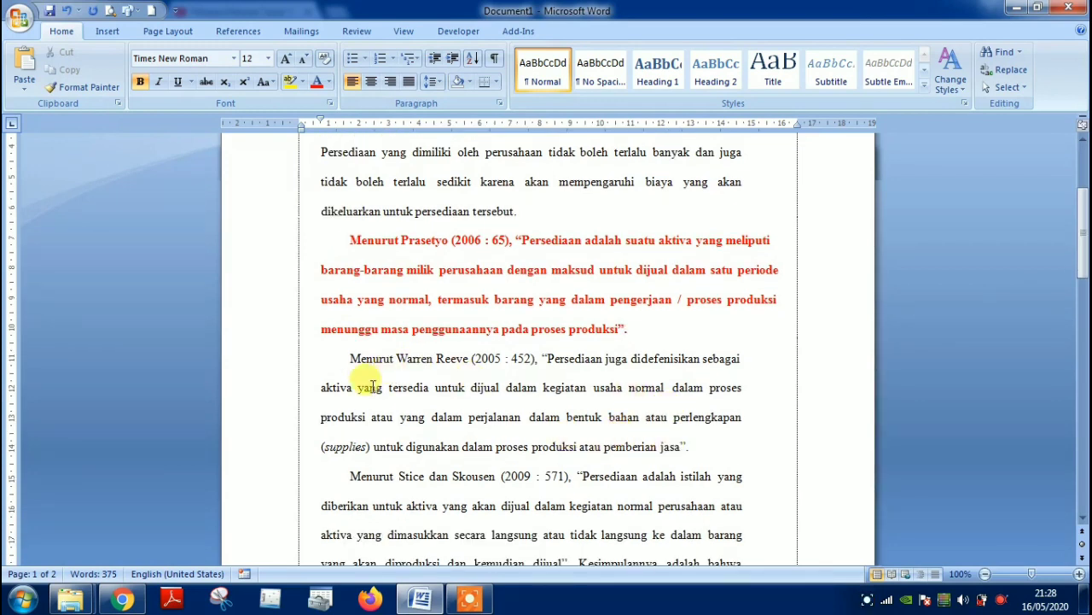
pyautogui.scroll(-1, 367, 382)
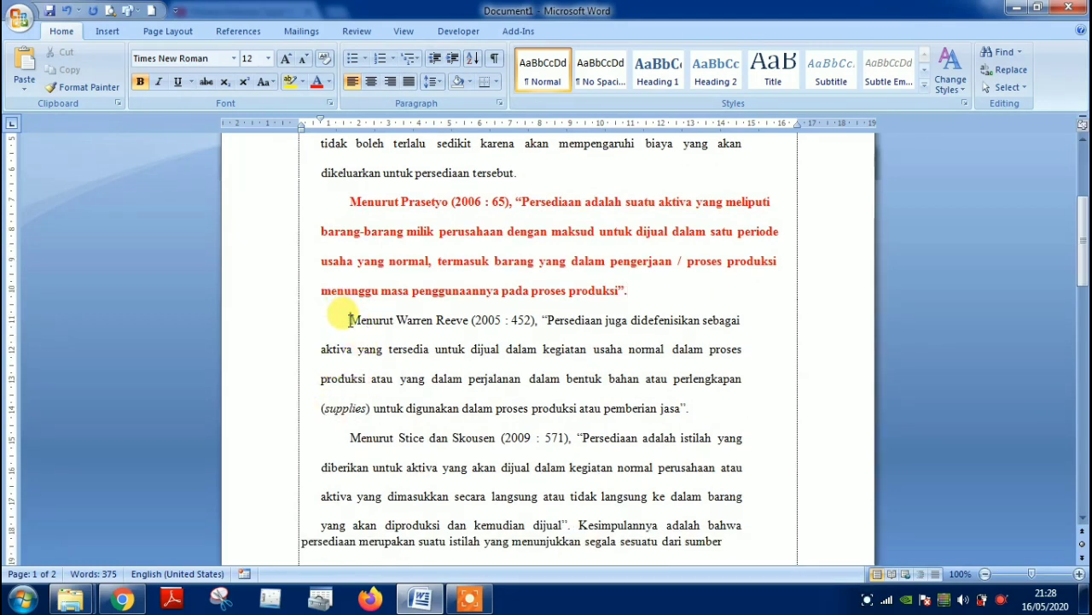
pyautogui.moveTo(349, 320); pyautogui.dragTo(693, 410)
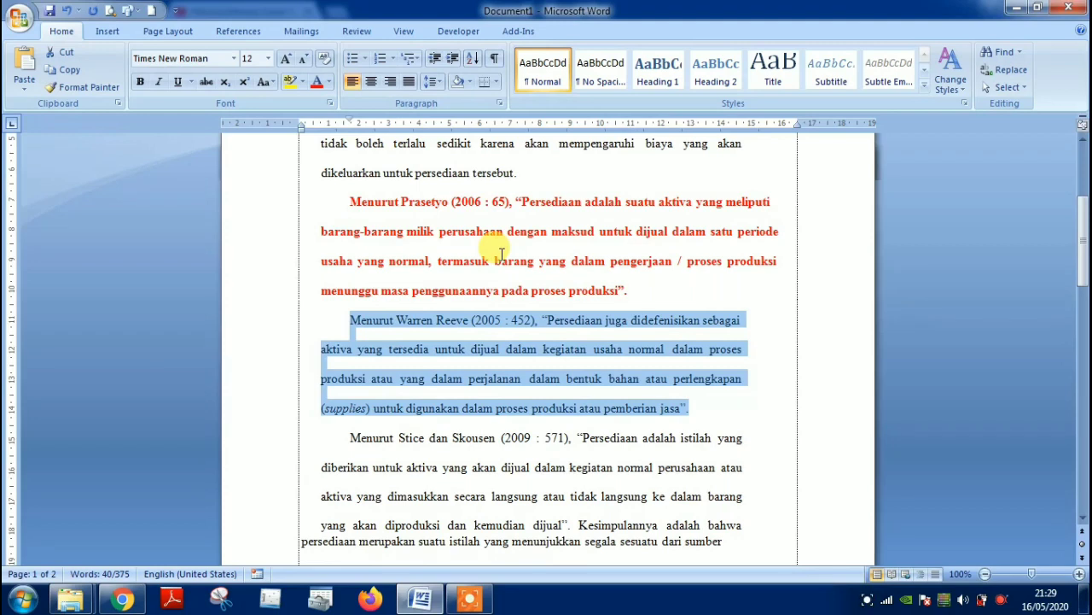
pyautogui.hotkey('ctrl', 'i')
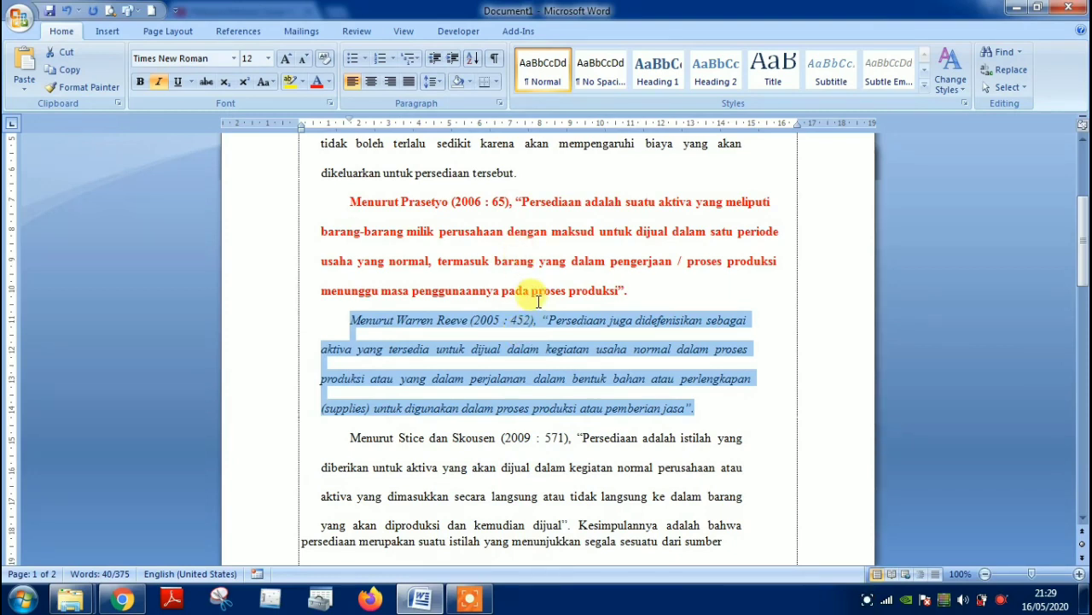
pyautogui.click(699, 402)
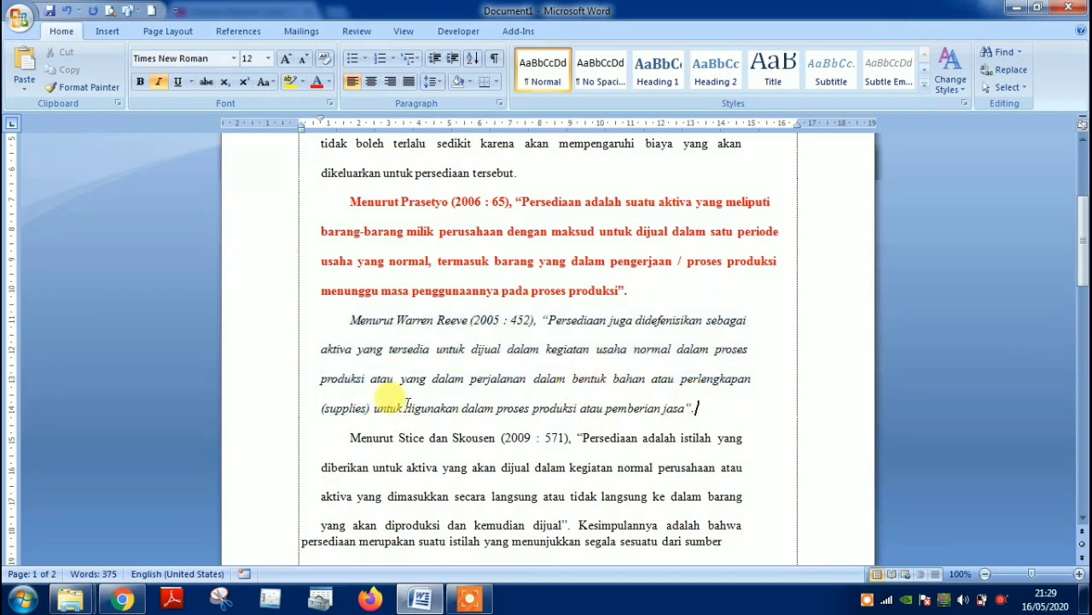
# End the numbered list after "Sopan santun" at the document's end and insert a page break to start a new blank page.
pyautogui.scroll(-7, 401, 379)
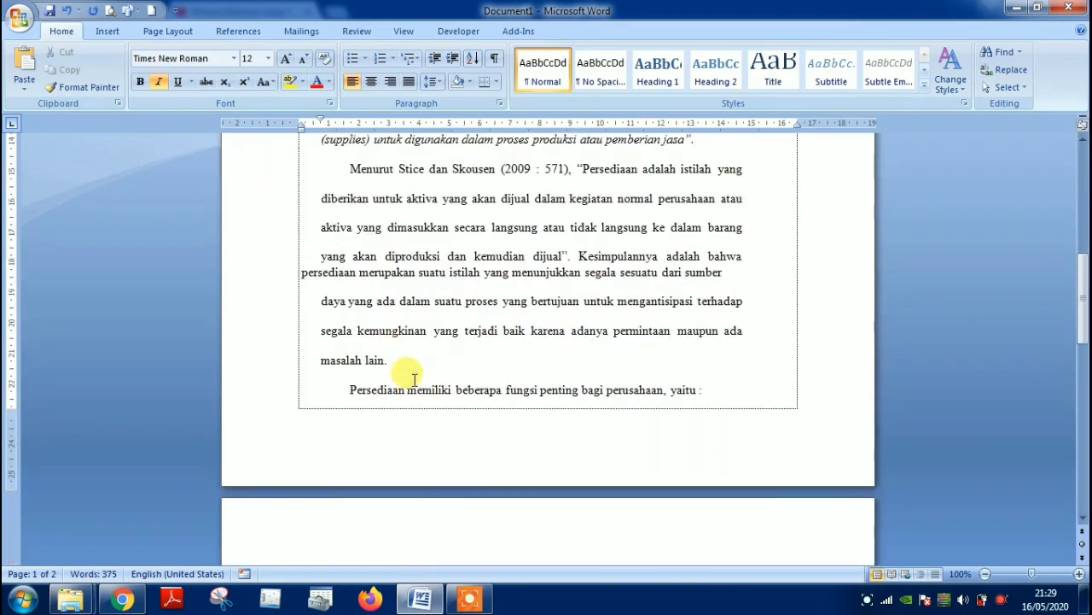
pyautogui.scroll(-12, 414, 378)
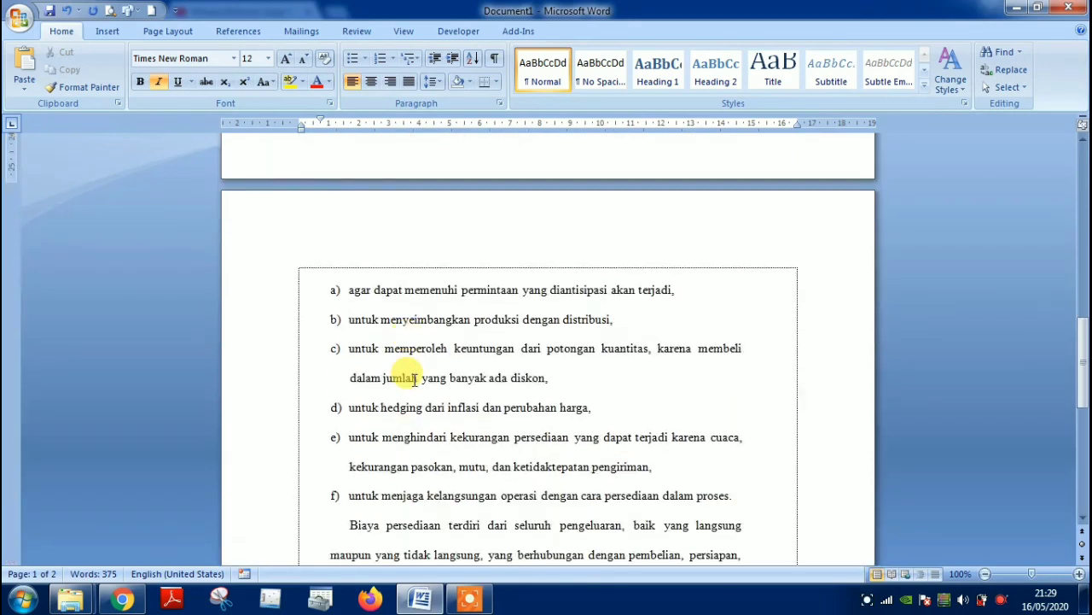
pyautogui.scroll(-4, 416, 378)
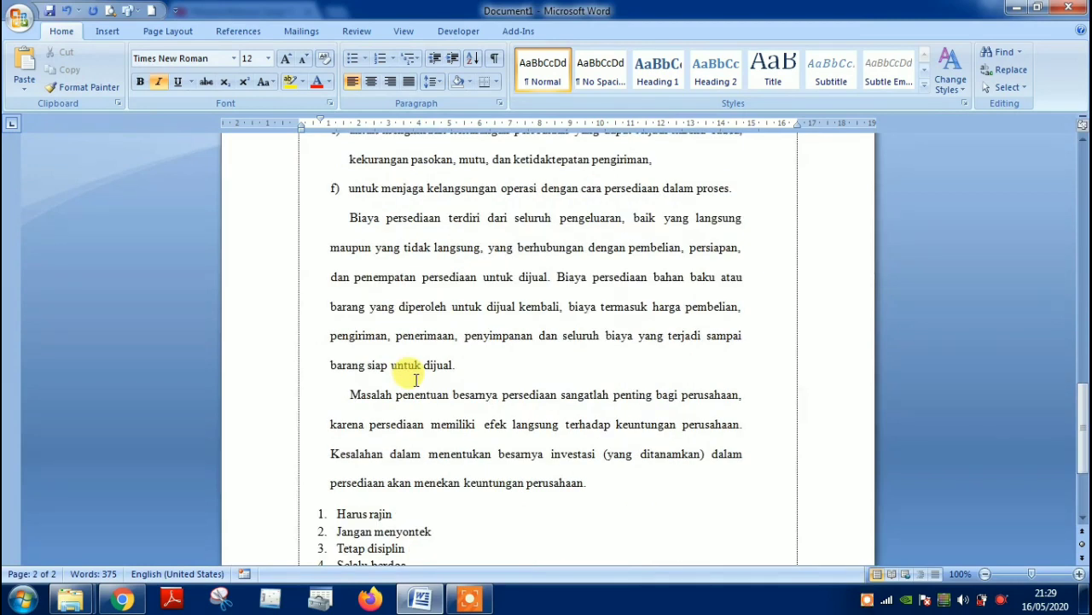
pyautogui.scroll(1, 416, 378)
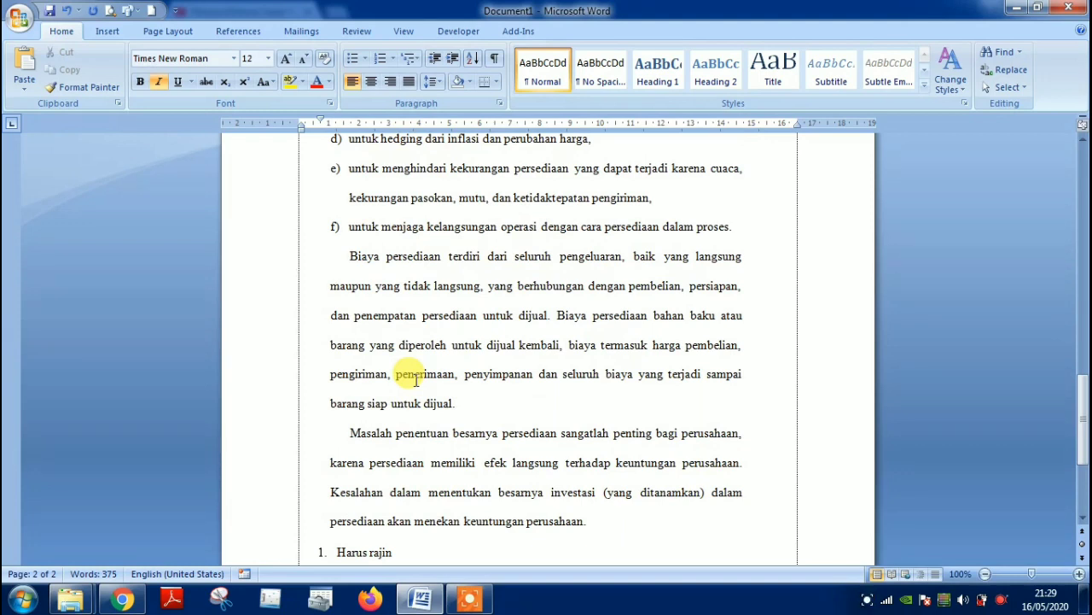
pyautogui.scroll(-6, 416, 378)
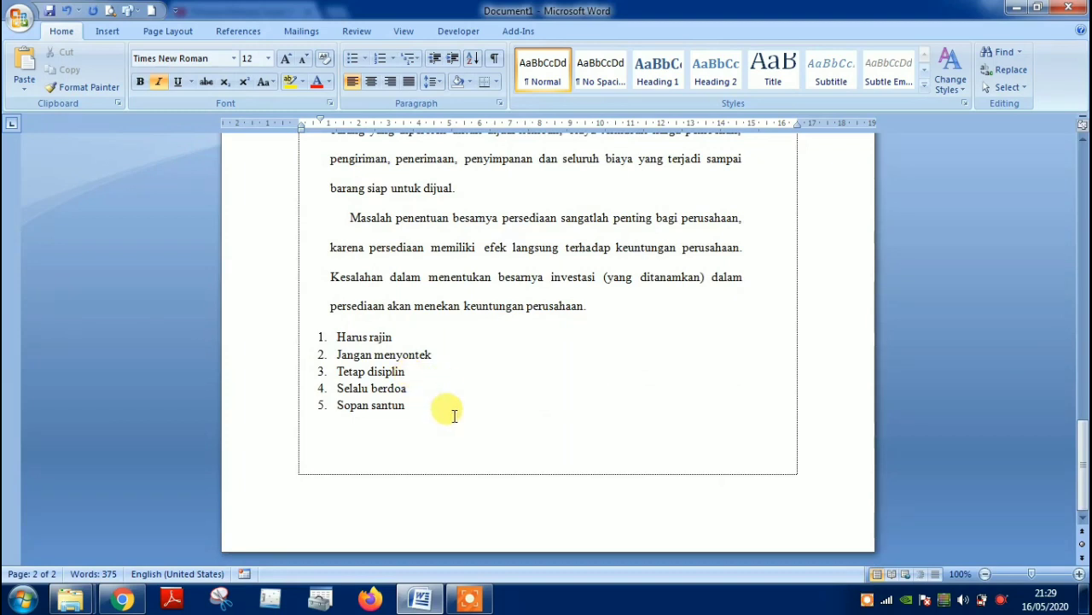
pyautogui.click(458, 408)
pyautogui.press('Return')
pyautogui.press('Return')
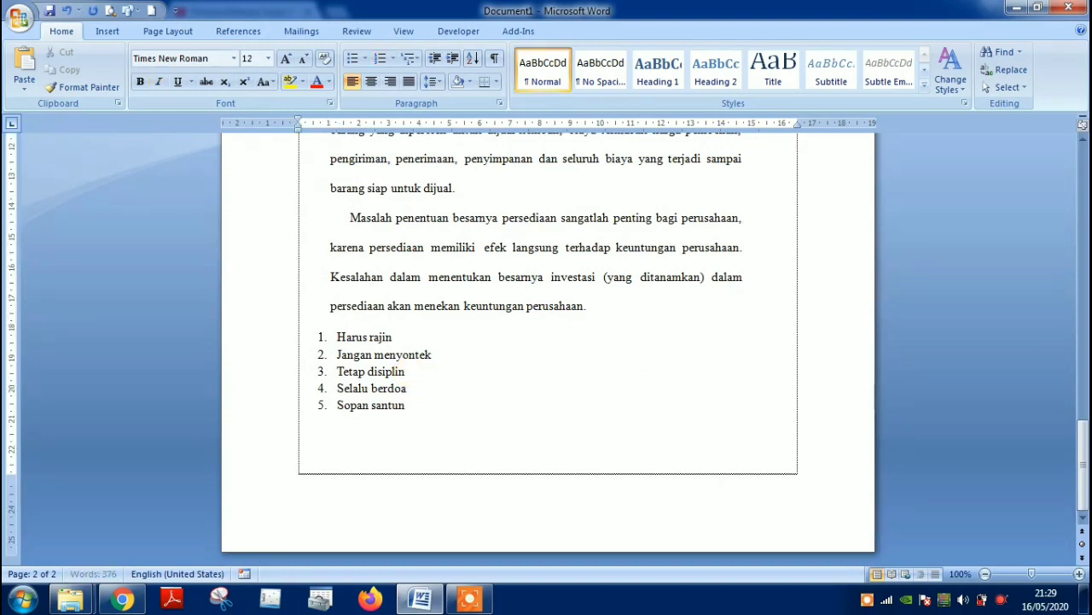
pyautogui.hotkey('ctrl', 'Return')
pyautogui.scroll(-4, 445, 410)
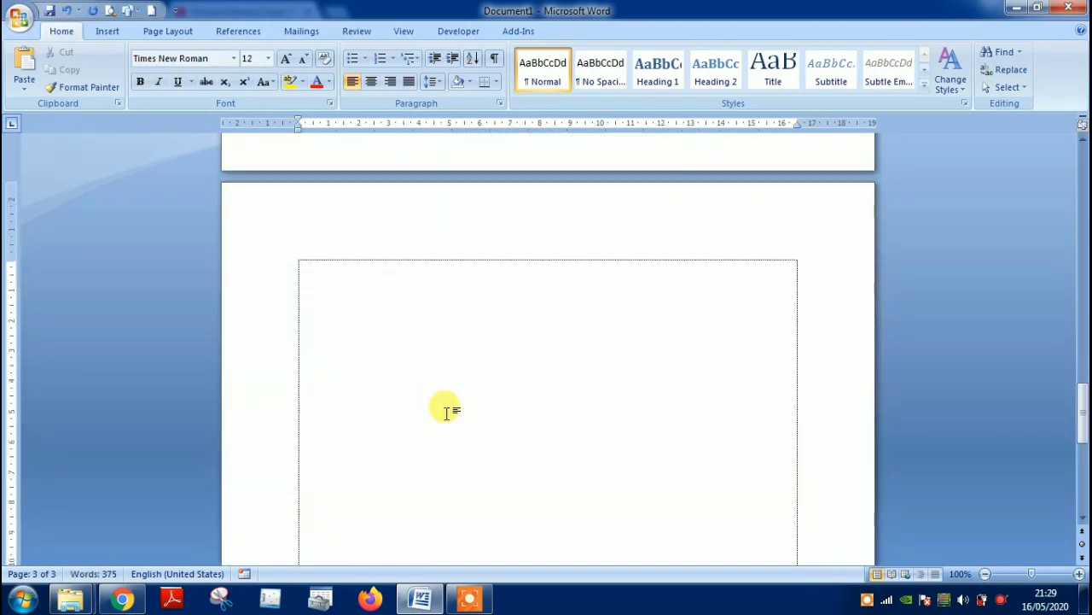
pyautogui.scroll(-2, 446, 411)
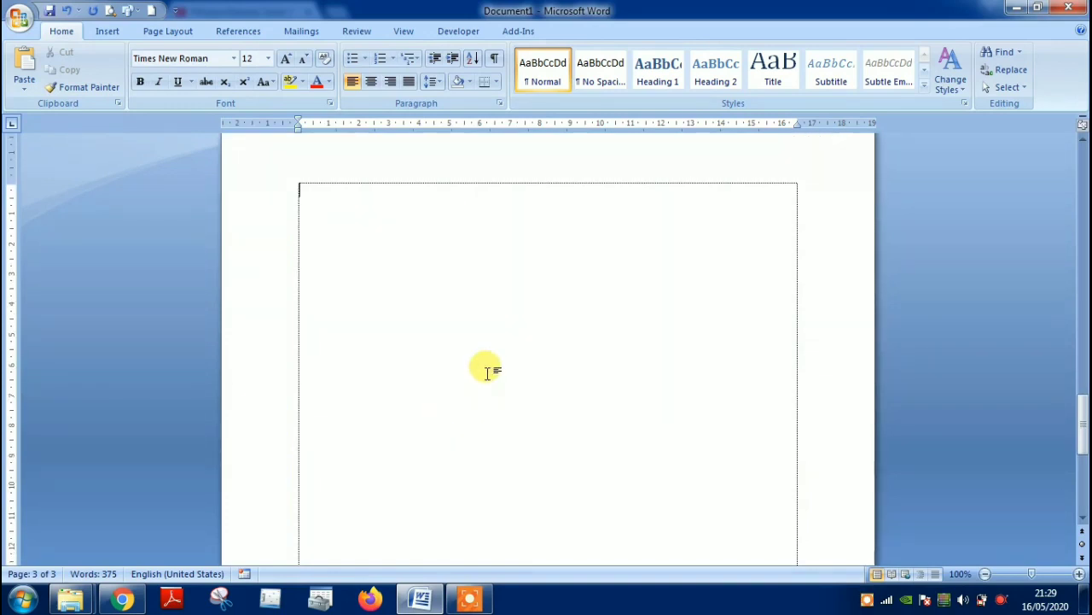
# Minimize the document, switch to Chrome and search Google for "pendidikan di indonesia".
pyautogui.click(1017, 11)
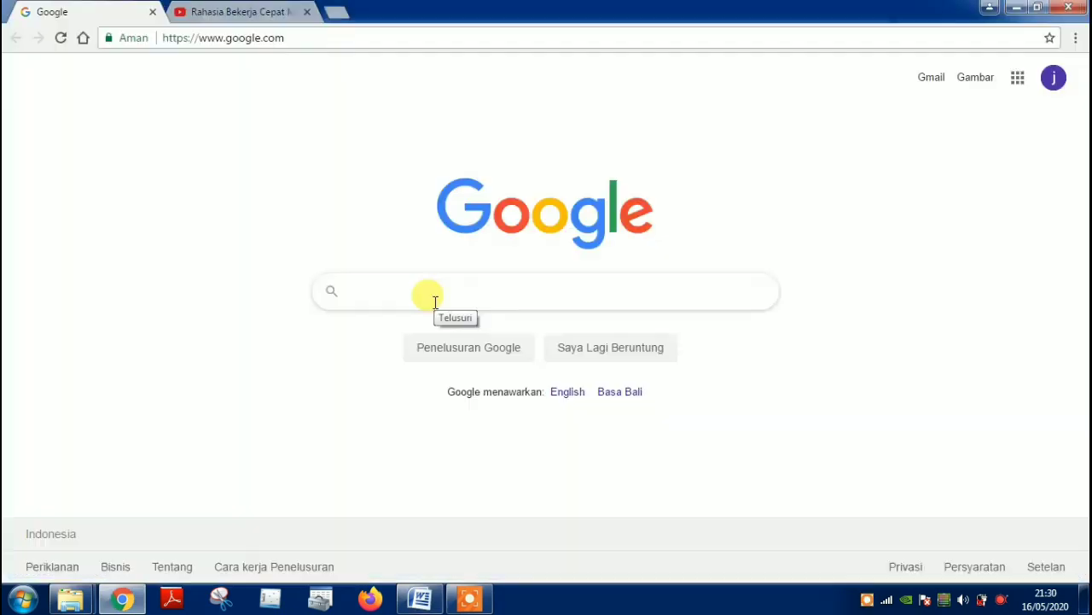
pyautogui.write('pendidik')
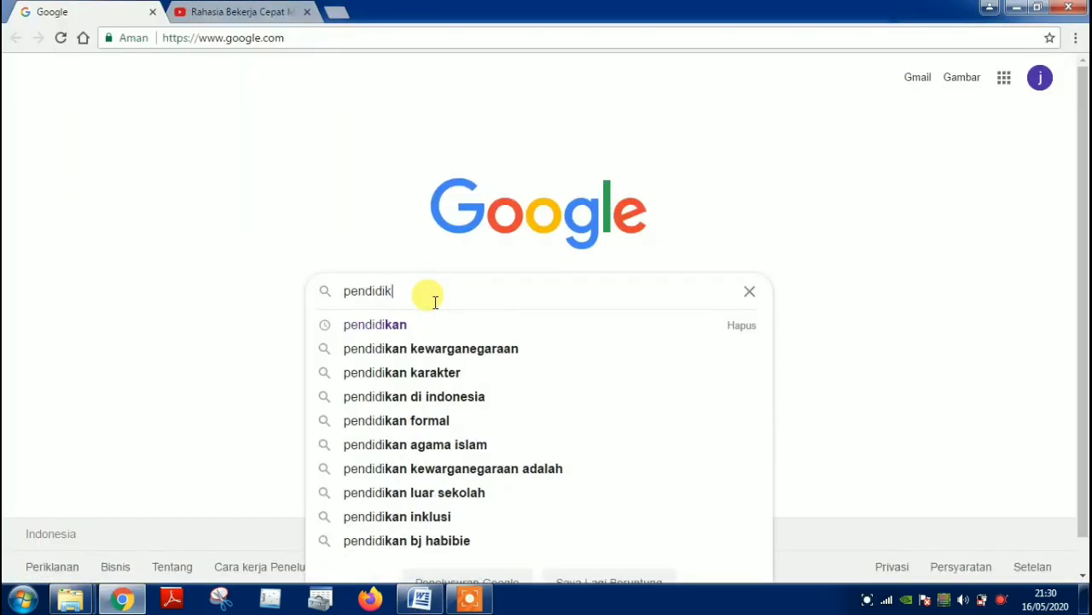
pyautogui.write('an di in')
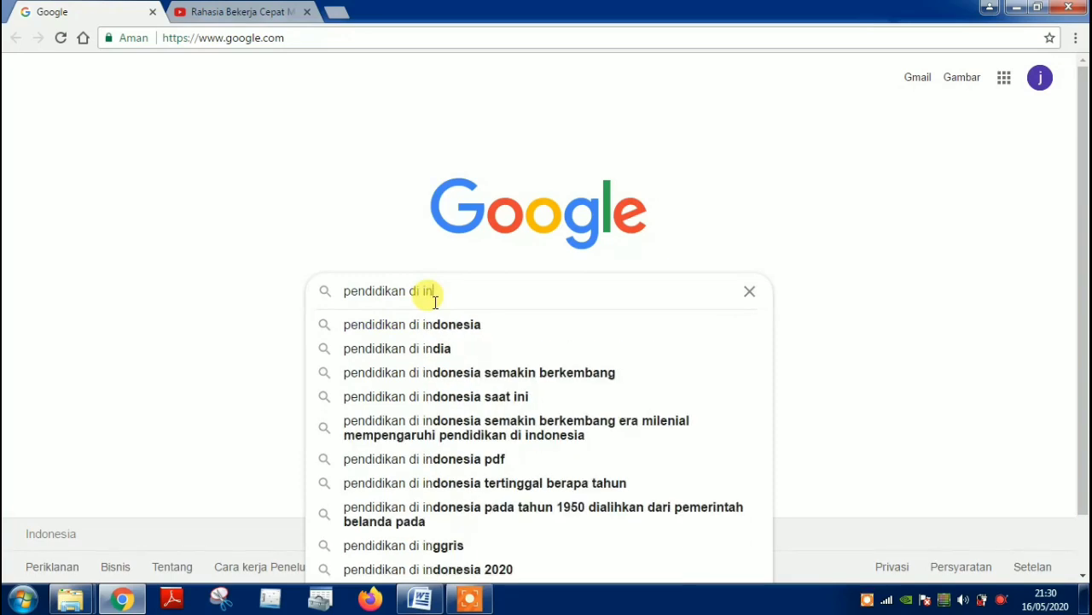
pyautogui.click(481, 330)
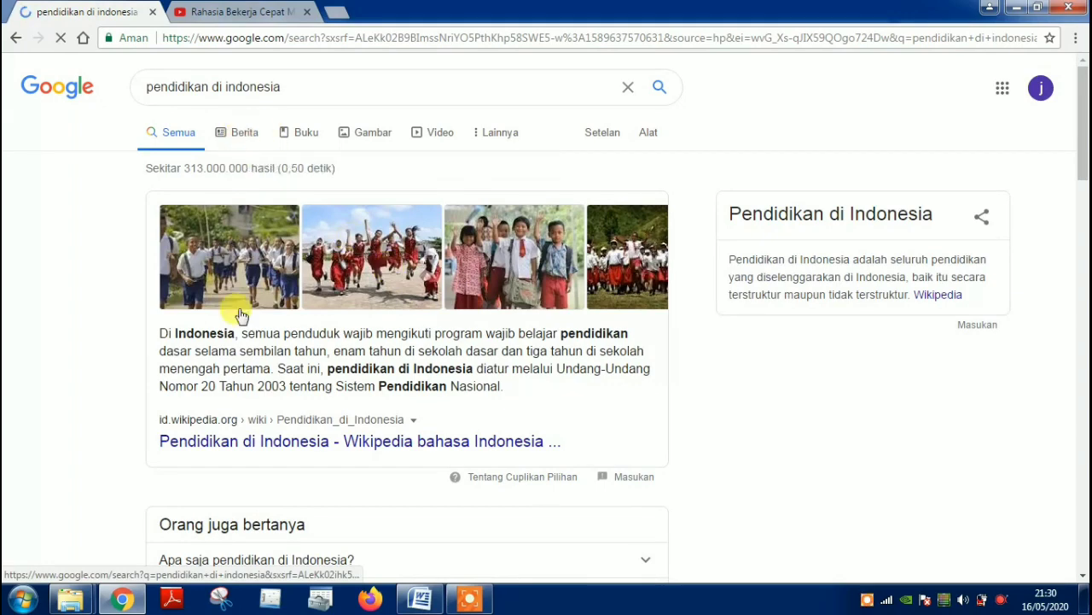
# Look through the search results and open the Indonesian Wikipedia article "Pendidikan di Indonesia".
pyautogui.scroll(-5, 240, 359)
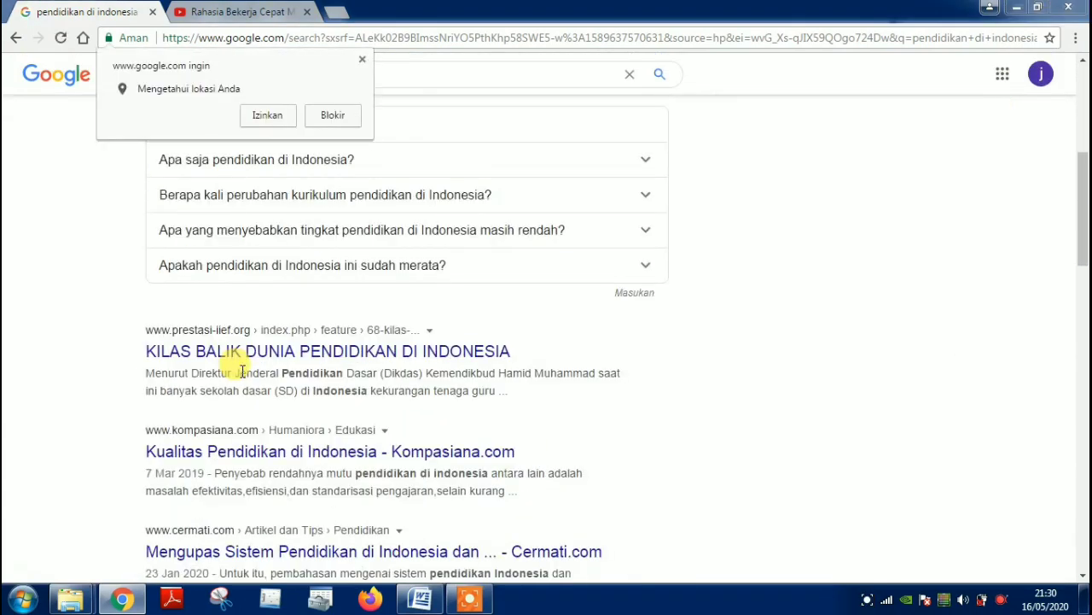
pyautogui.scroll(1, 240, 372)
pyautogui.scroll(3, 233, 435)
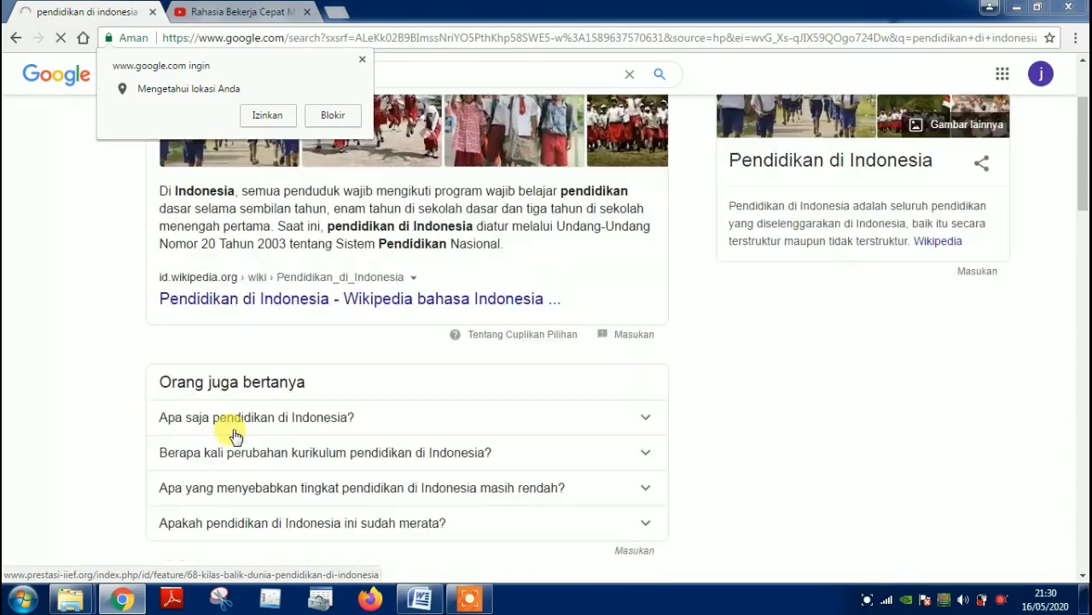
pyautogui.click(259, 359)
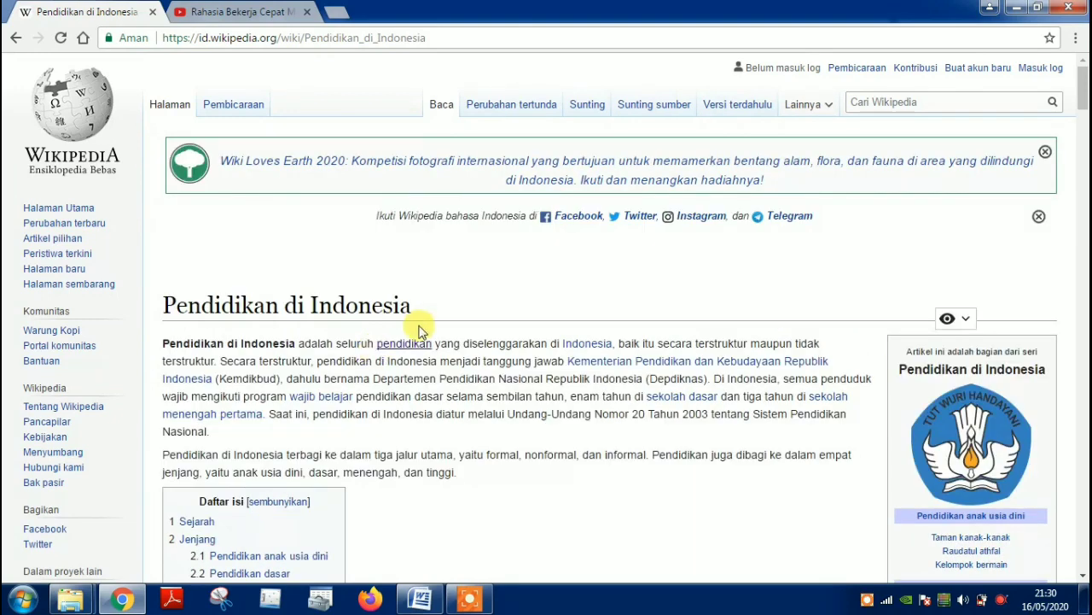
# Bring the article's heading, introduction and contents list into view and capture the whole screen to the clipboard.
pyautogui.scroll(-2, 431, 346)
pyautogui.scroll(-1, 433, 344)
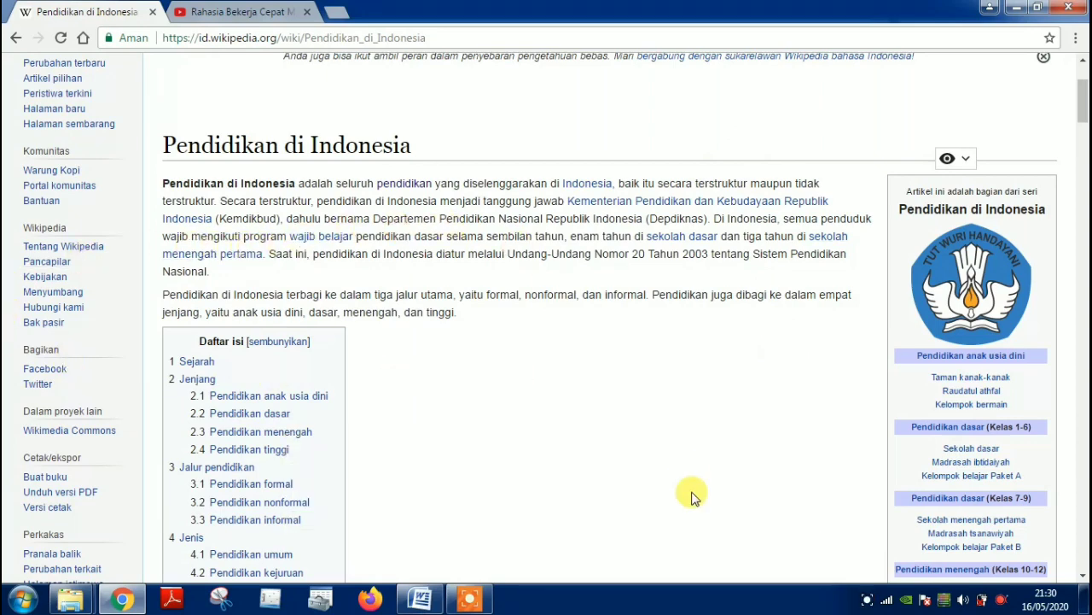
pyautogui.scroll(-1, 691, 495)
pyautogui.scroll(1, 691, 495)
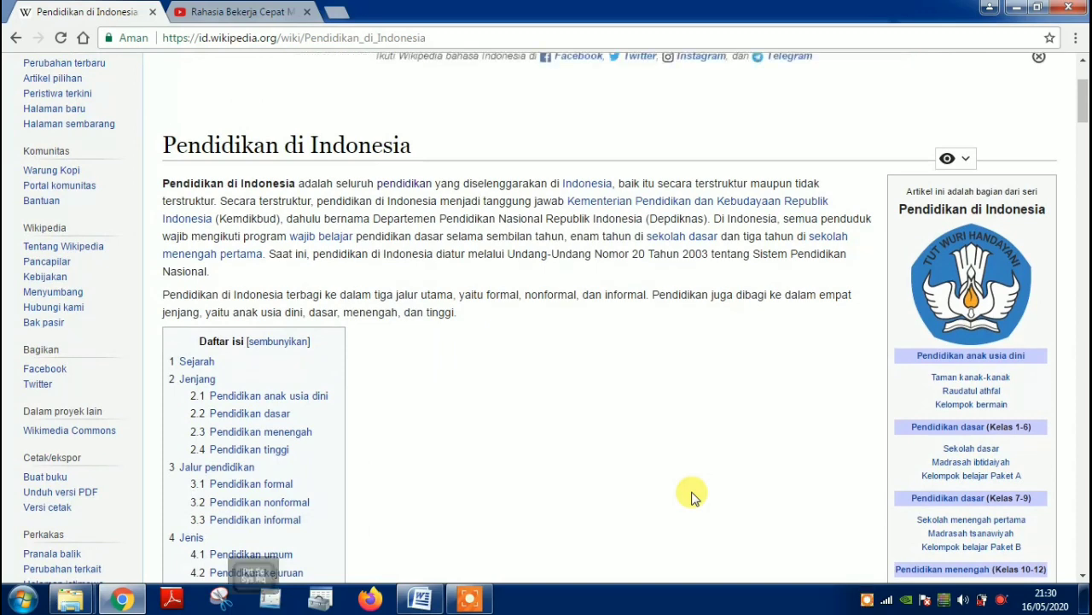
pyautogui.press('Print')
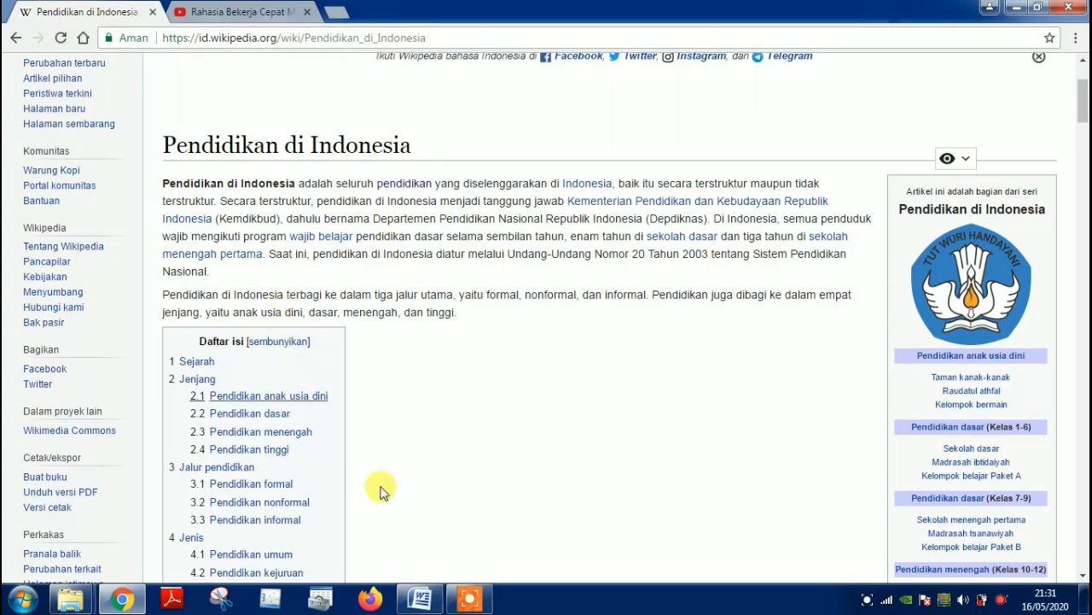
# Switch to the Word document and paste the captured screenshot at the start of the blank third page.
pyautogui.click(421, 601)
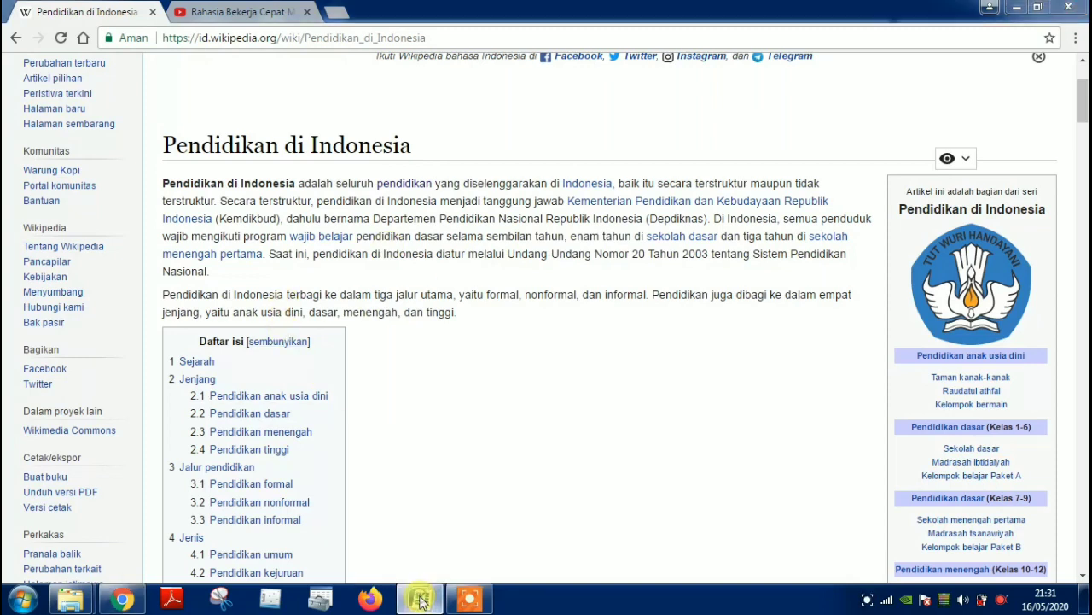
pyautogui.click(337, 191)
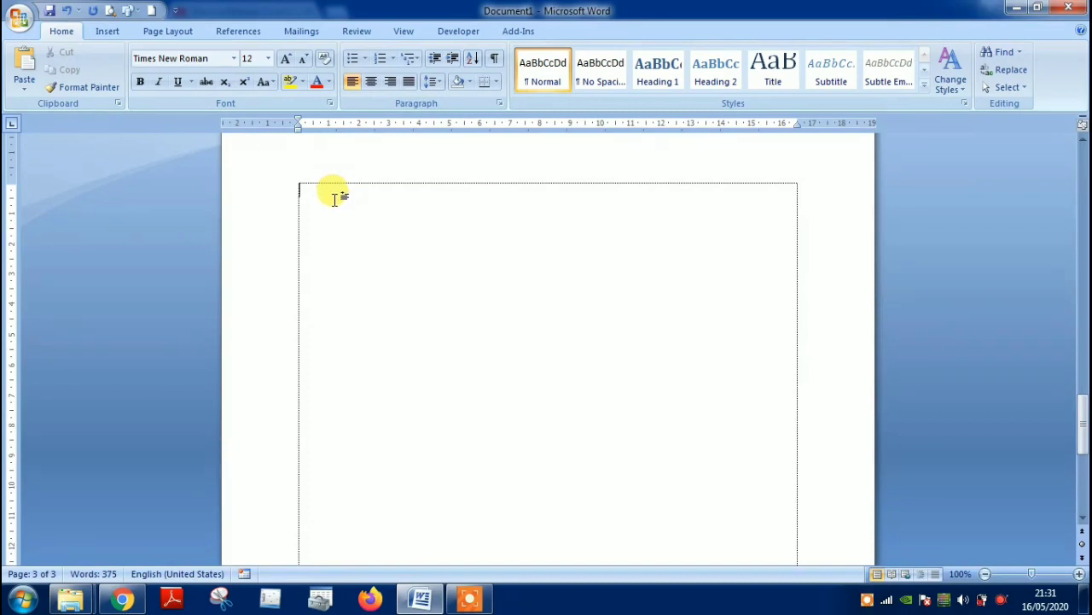
pyautogui.hotkey('ctrl', 'v')
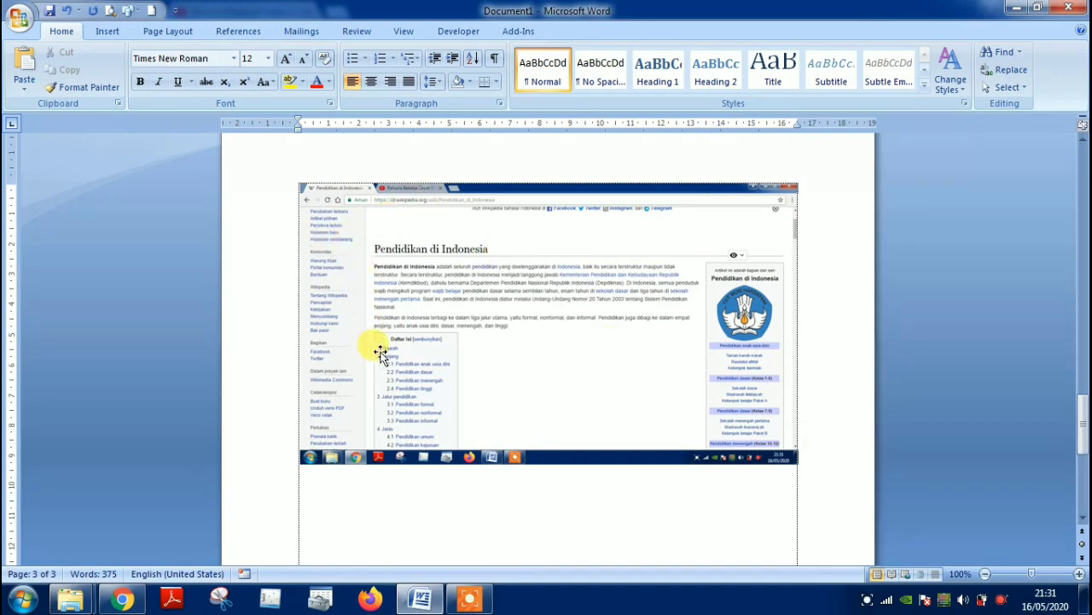
# Crop the infobox, taskbar and sidebar off the pasted screenshot, leaving it about 11.26 cm wide and 8.81 cm high.
pyautogui.click(608, 350)
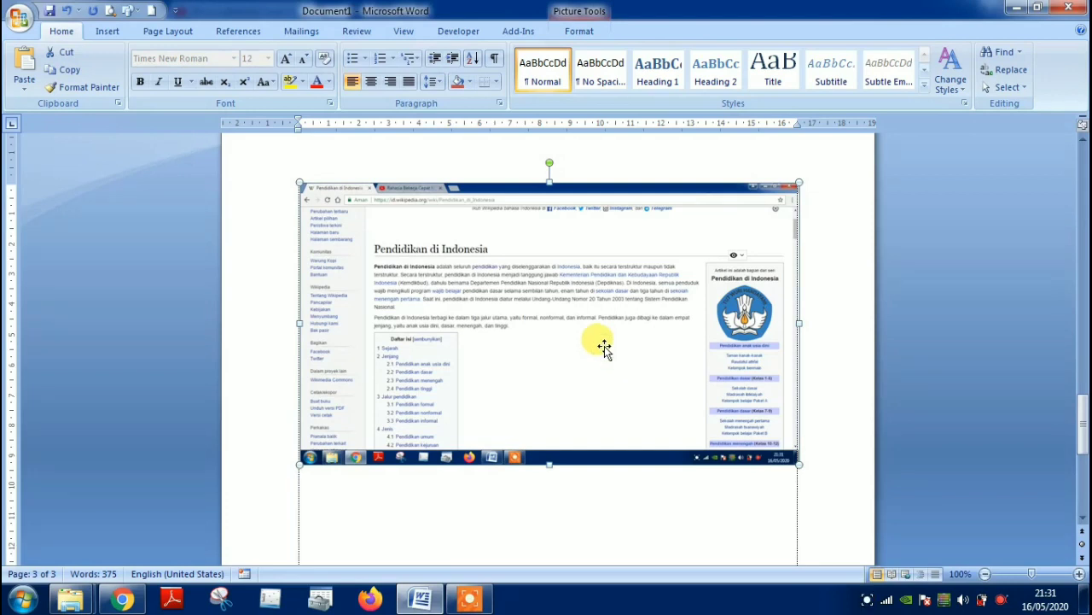
pyautogui.doubleClick(563, 350)
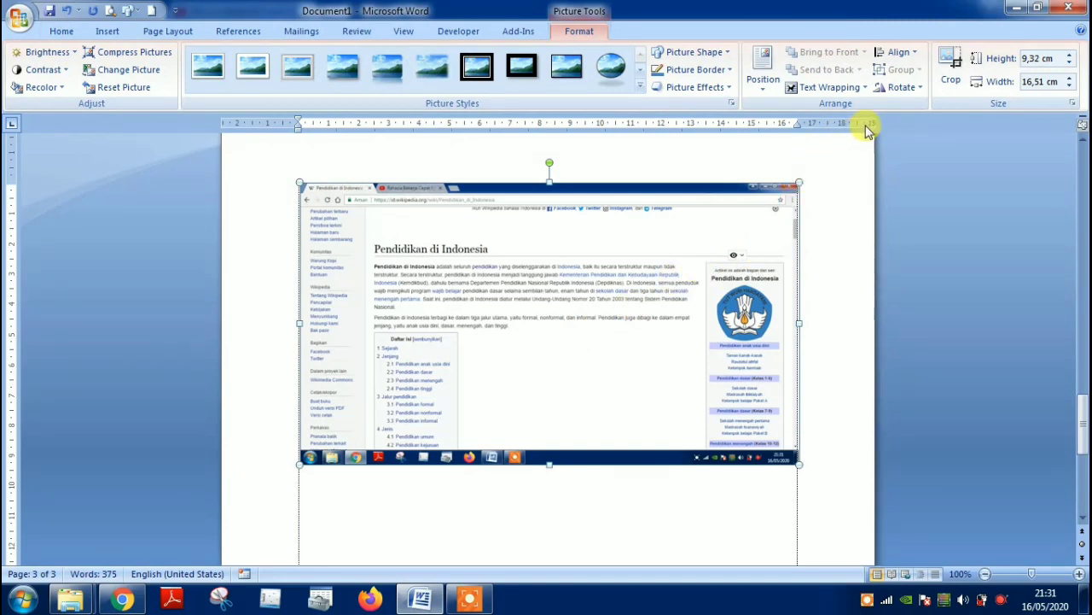
pyautogui.click(958, 81)
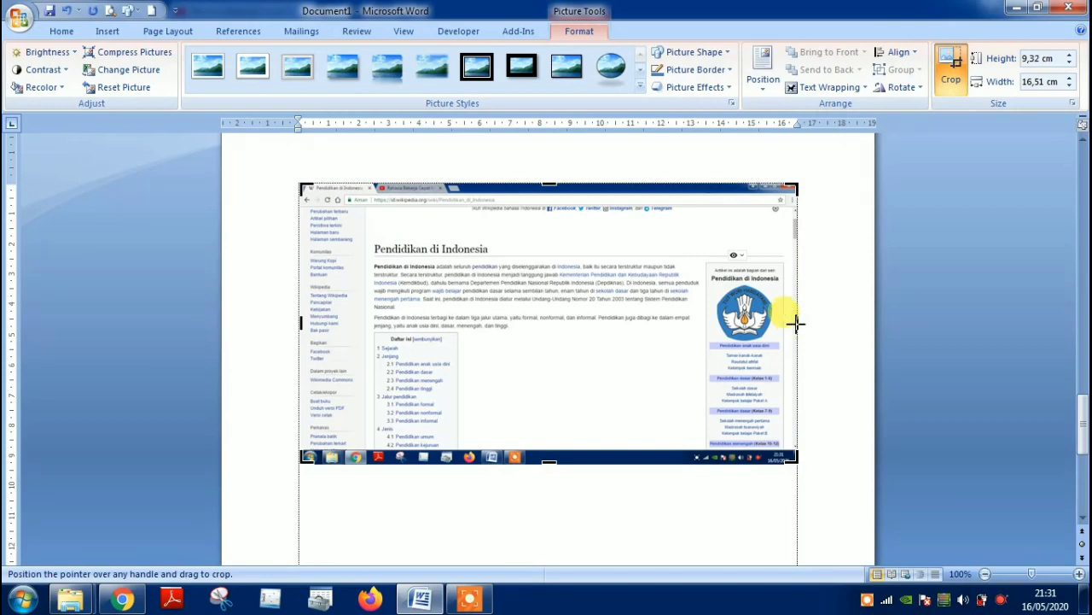
pyautogui.moveTo(795, 322); pyautogui.dragTo(703, 317)
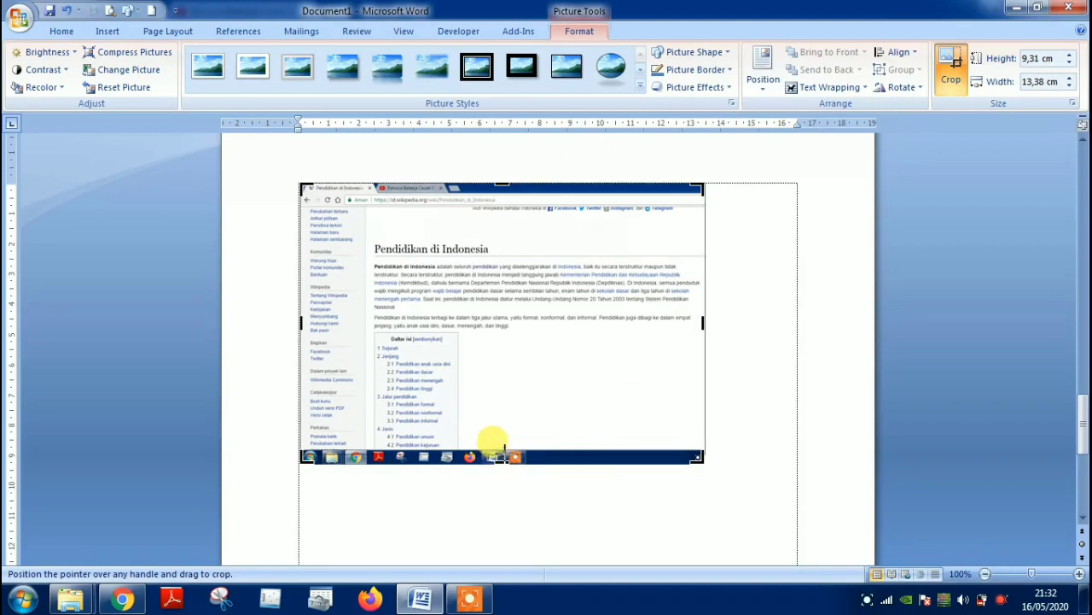
pyautogui.moveTo(503, 448); pyautogui.dragTo(506, 446)
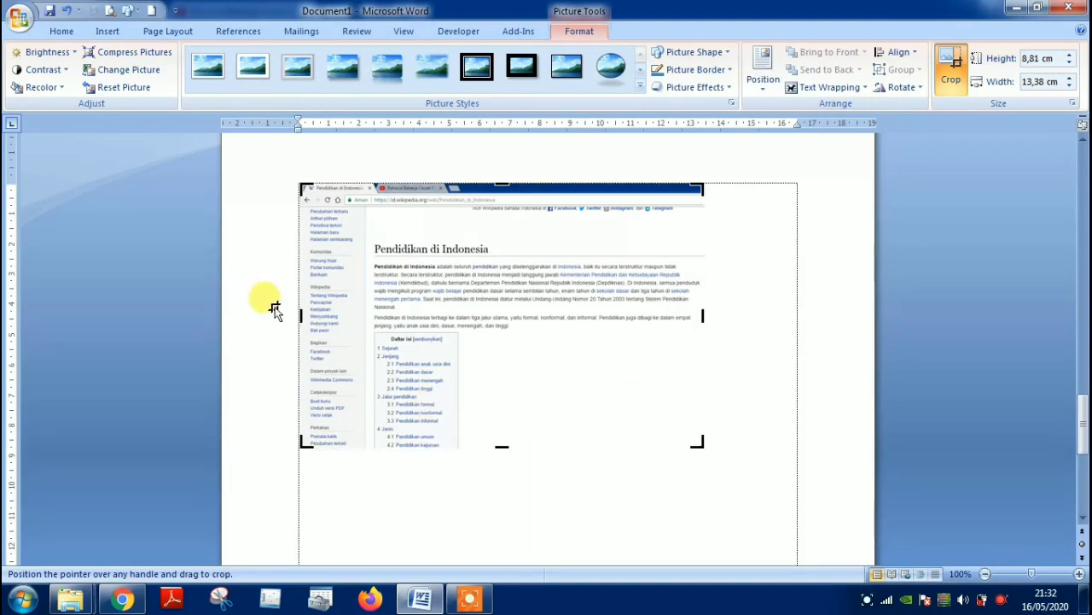
pyautogui.moveTo(298, 314); pyautogui.dragTo(366, 316)
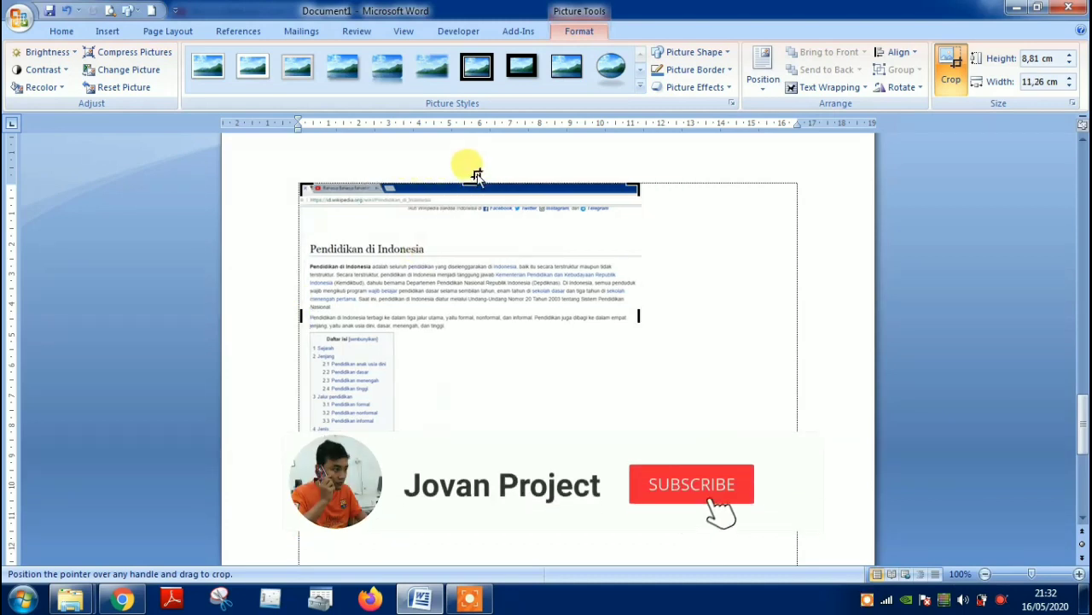
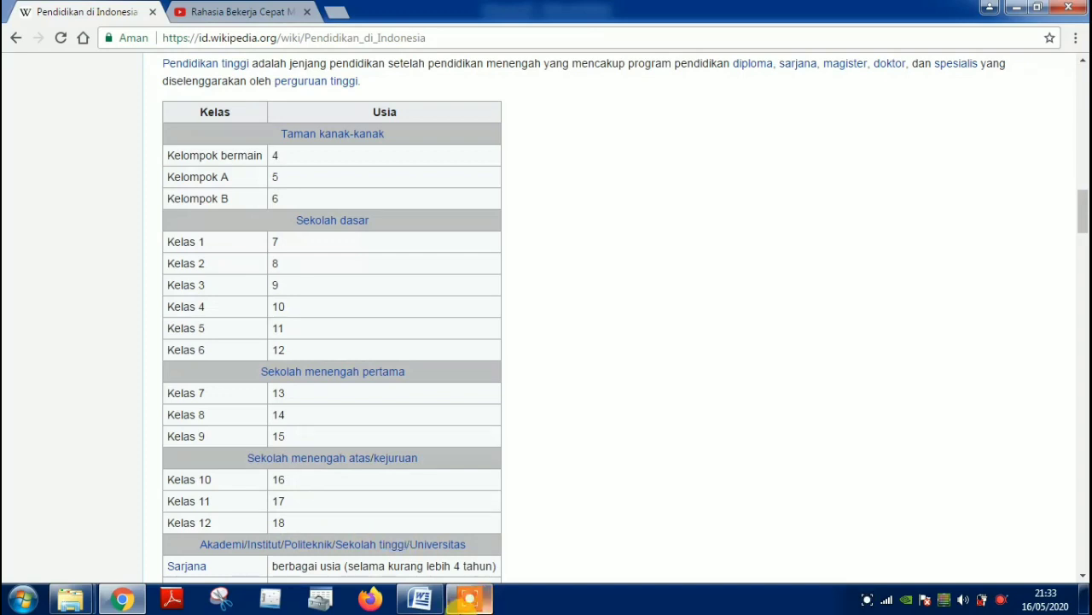
# Return to the Word document and paste the second screenshot, showing the class and age table, below the first picture.
pyautogui.moveTo(416, 601)
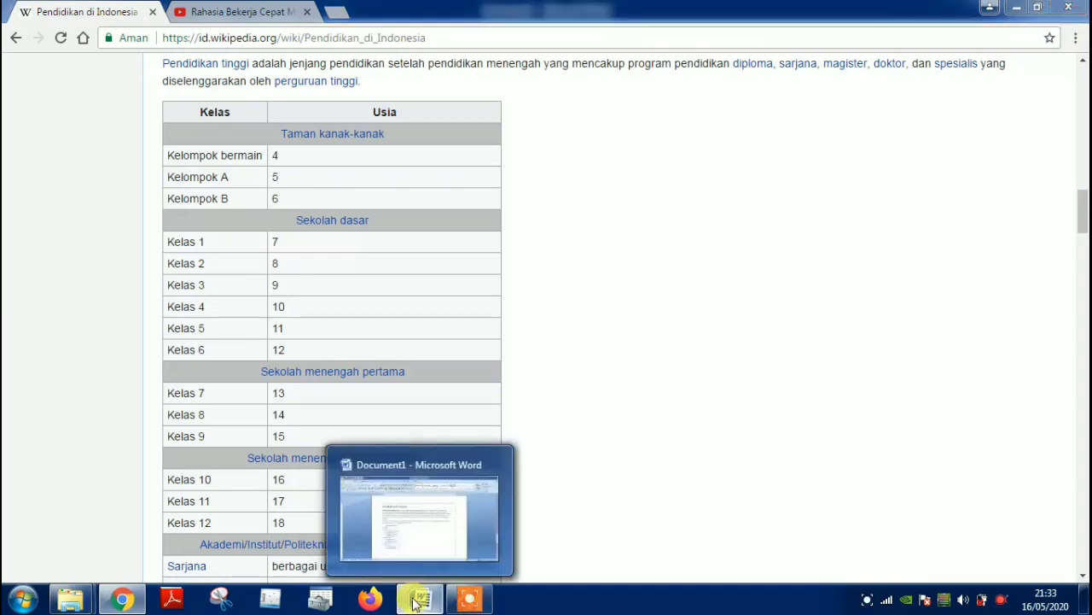
pyautogui.click(403, 525)
pyautogui.click(303, 416)
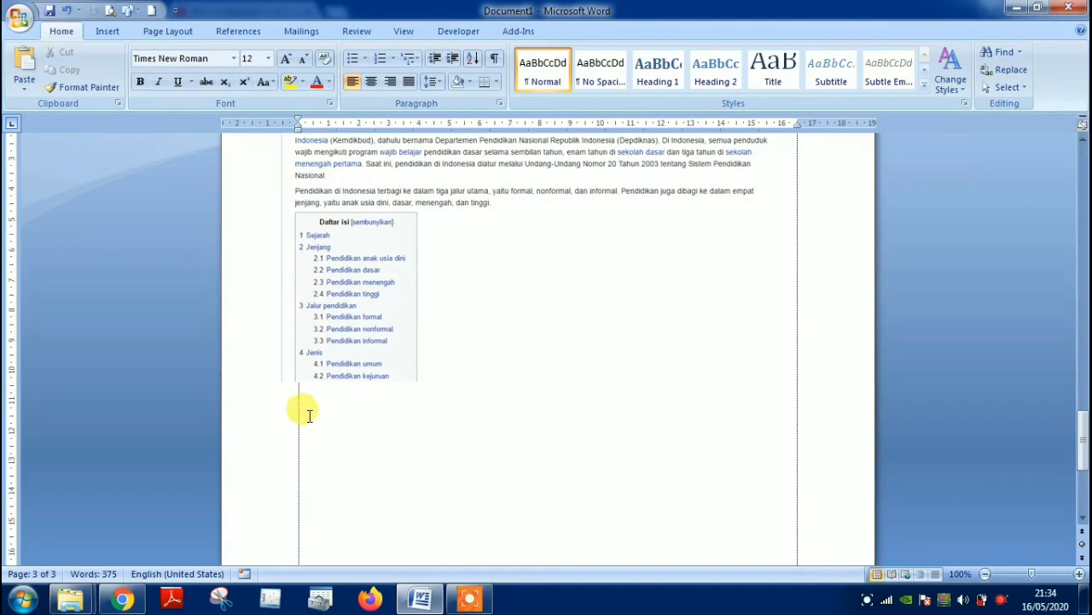
pyautogui.hotkey('ctrl', 'v')
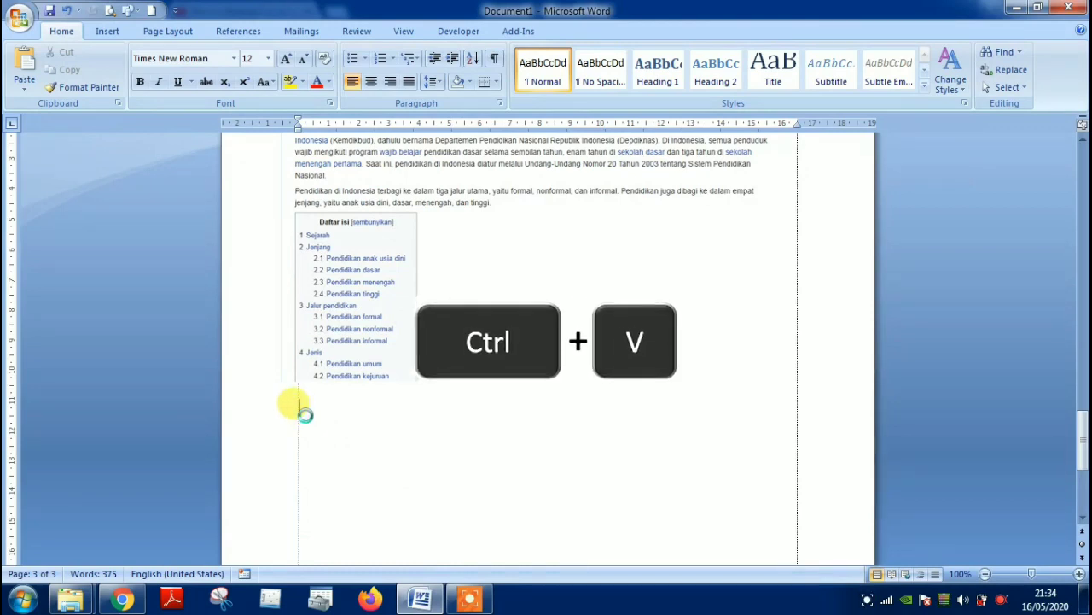
# Crop the second screenshot on all four sides to just the Kelas/Usia table, about 5.27 cm wide and 7.25 cm high.
pyautogui.doubleClick(646, 390)
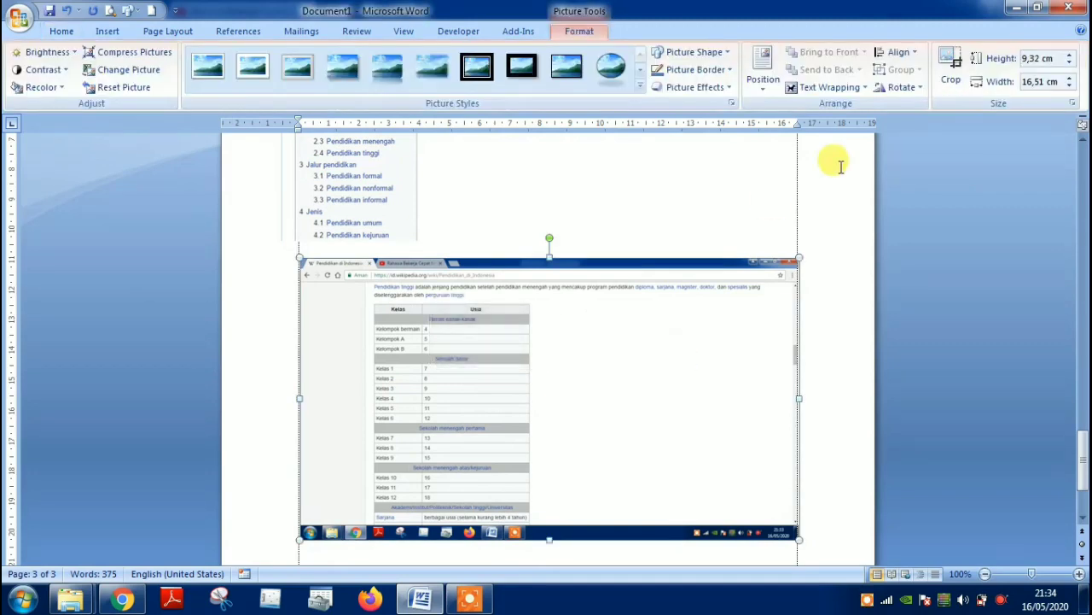
pyautogui.click(949, 73)
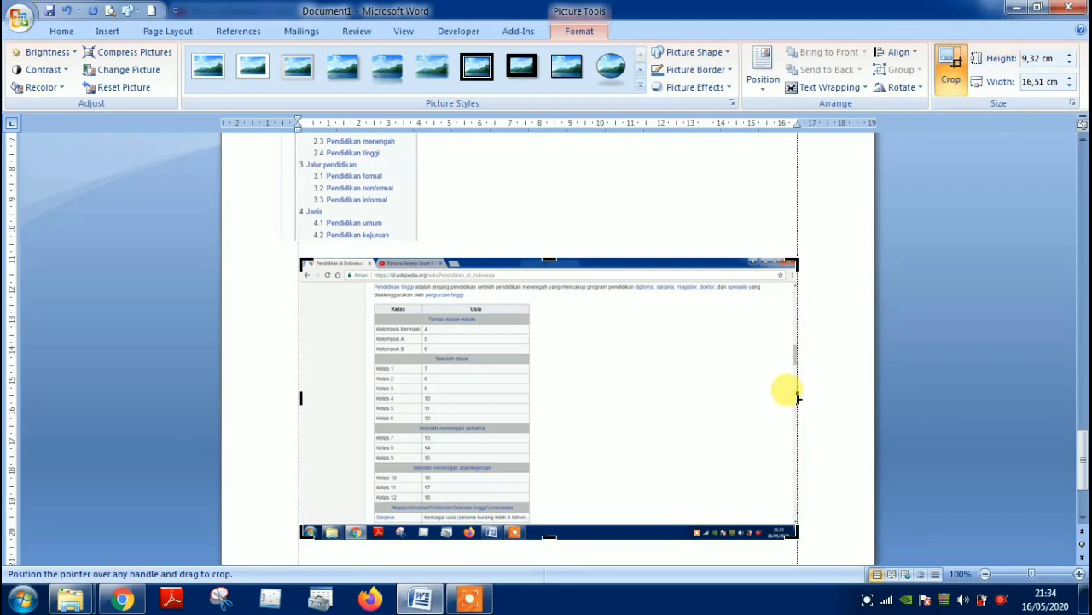
pyautogui.moveTo(789, 395); pyautogui.dragTo(528, 415)
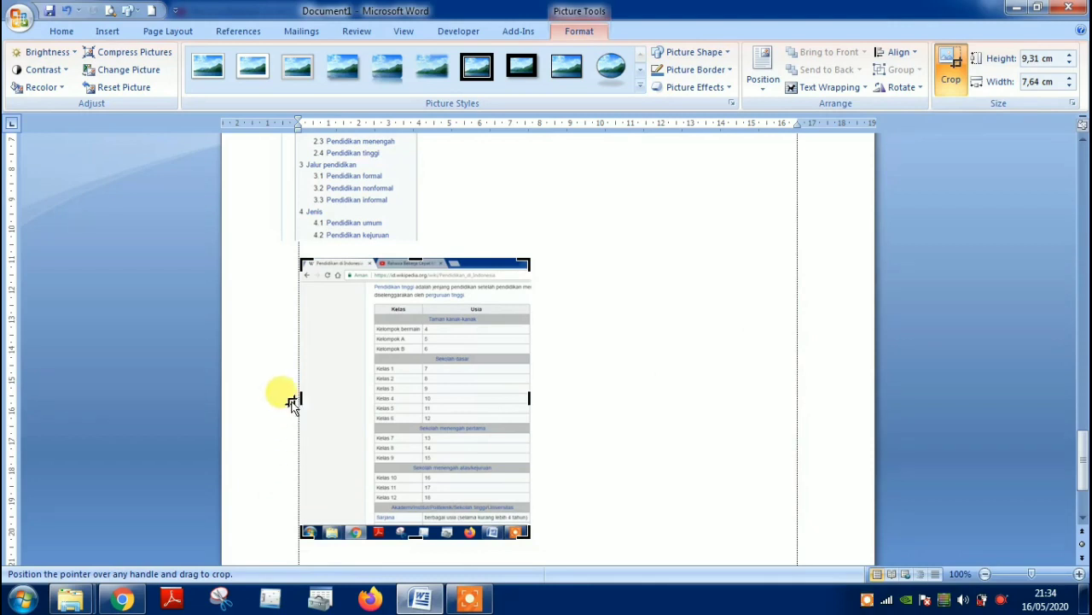
pyautogui.moveTo(300, 396); pyautogui.dragTo(373, 417)
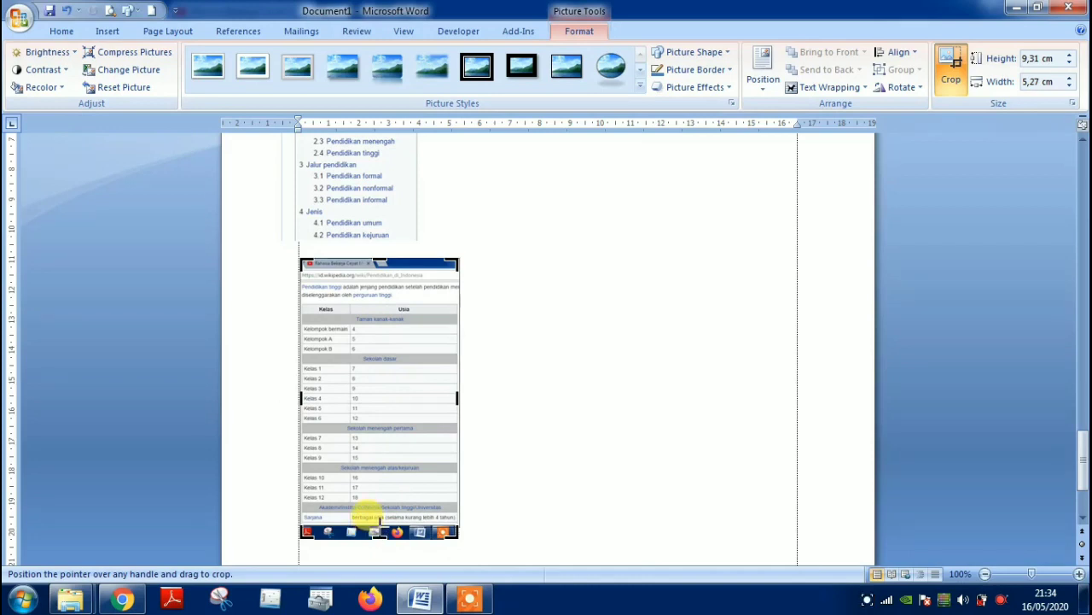
pyautogui.moveTo(375, 519); pyautogui.dragTo(376, 522)
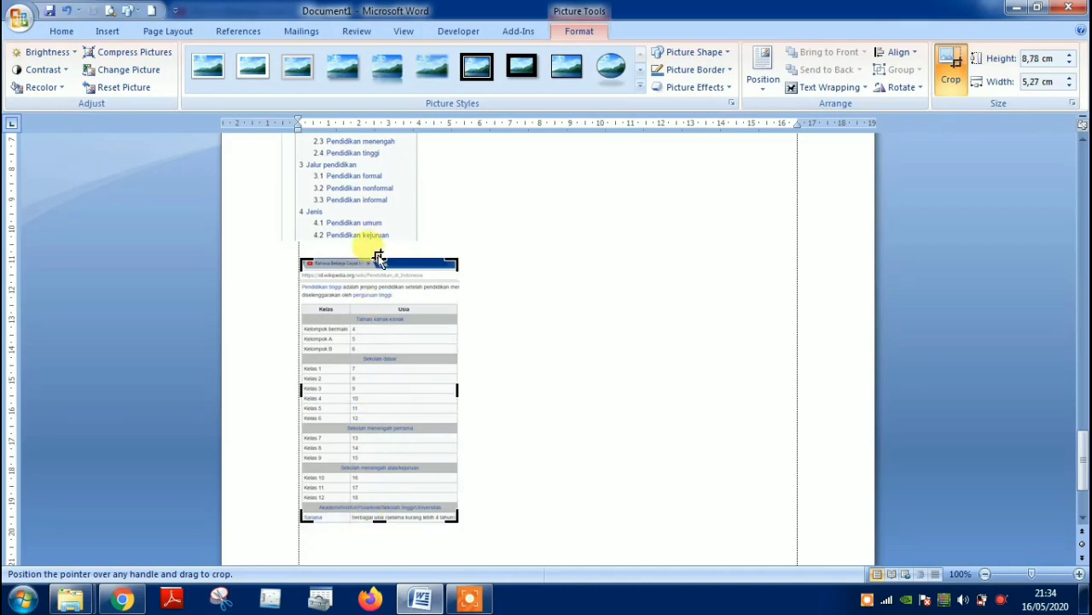
pyautogui.moveTo(378, 258); pyautogui.dragTo(380, 306)
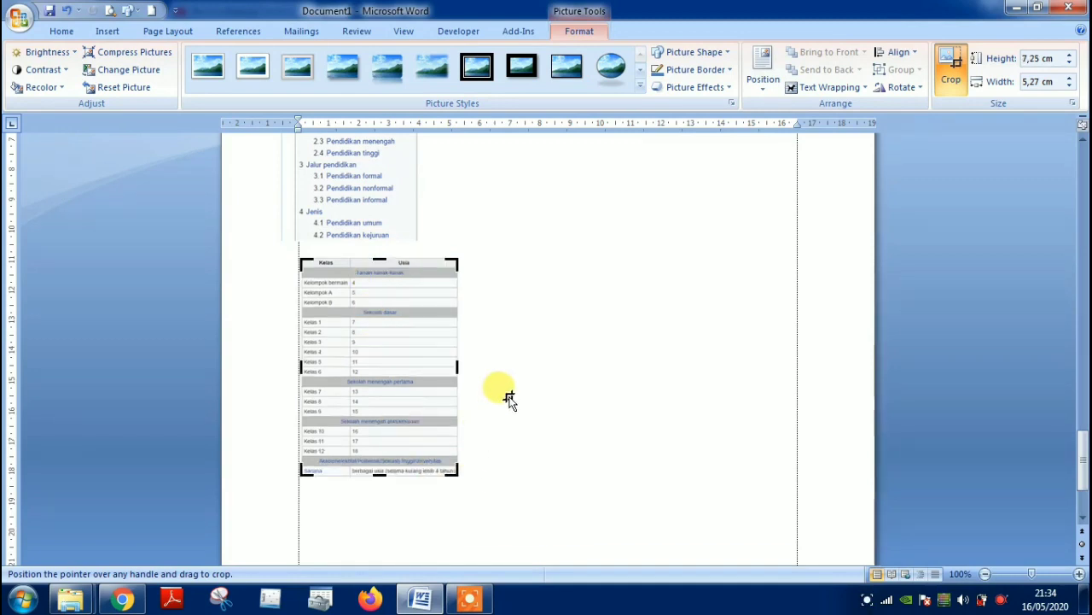
# Wrap the table picture In Front of Text and stretch it across the text width, about 16.93 cm wide and 10.53 cm high.
pyautogui.click(864, 89)
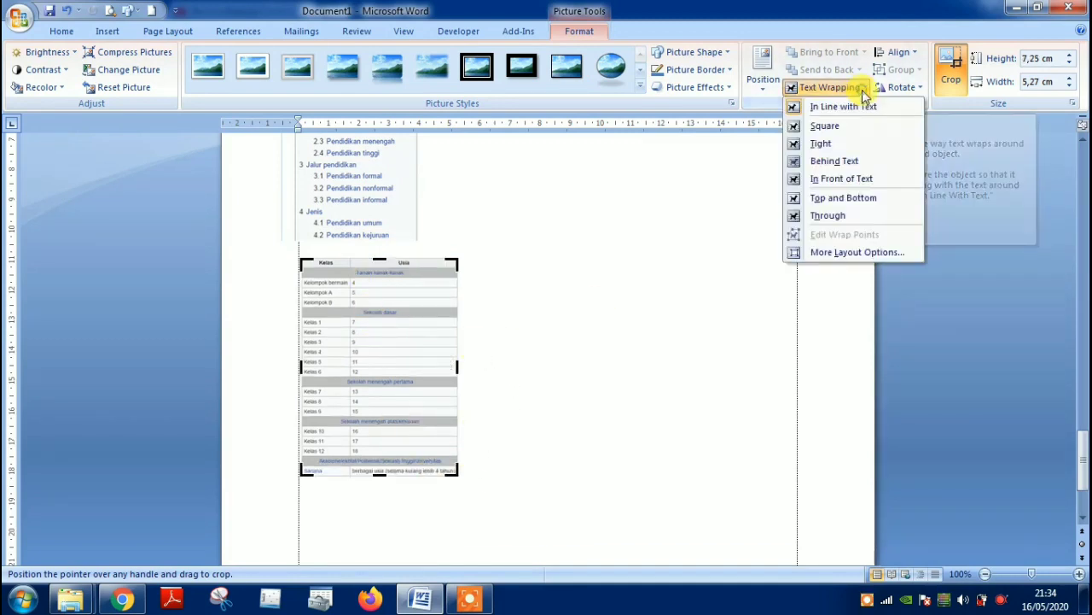
pyautogui.click(864, 180)
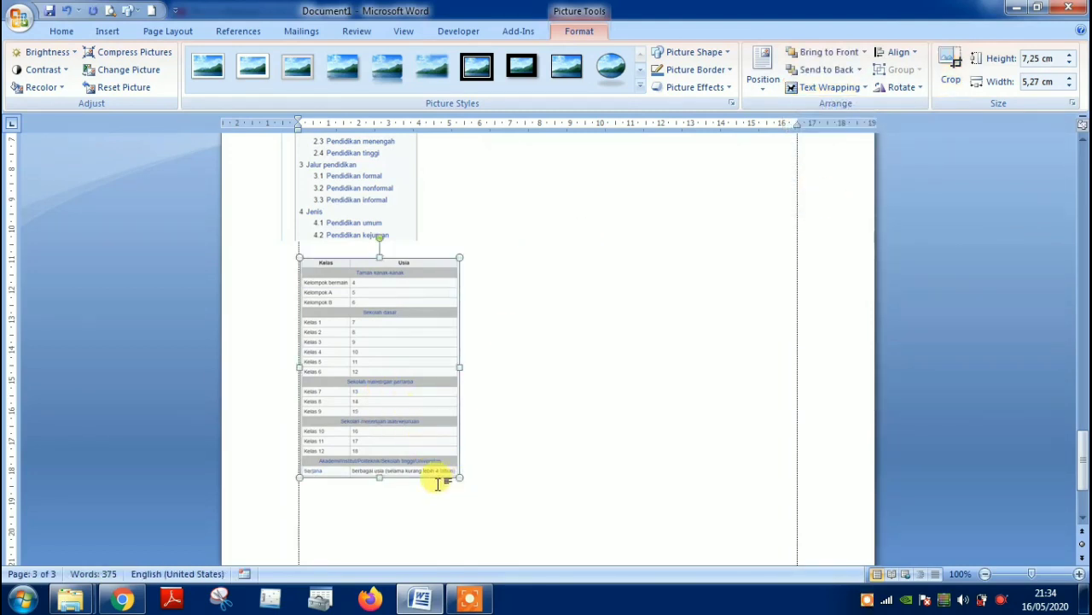
pyautogui.moveTo(460, 476); pyautogui.dragTo(529, 516)
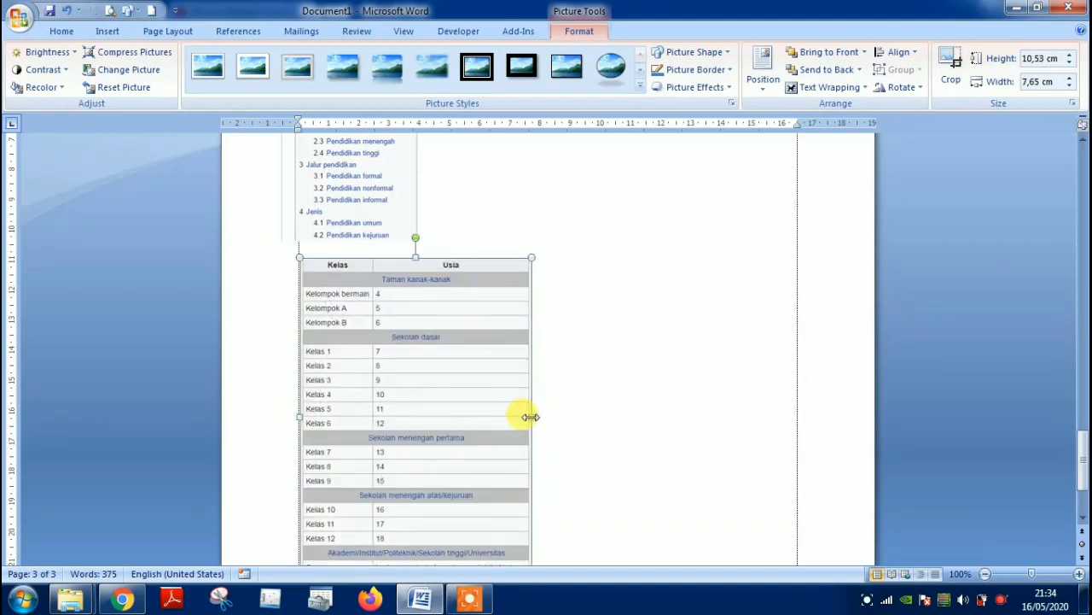
pyautogui.moveTo(530, 416); pyautogui.dragTo(799, 420)
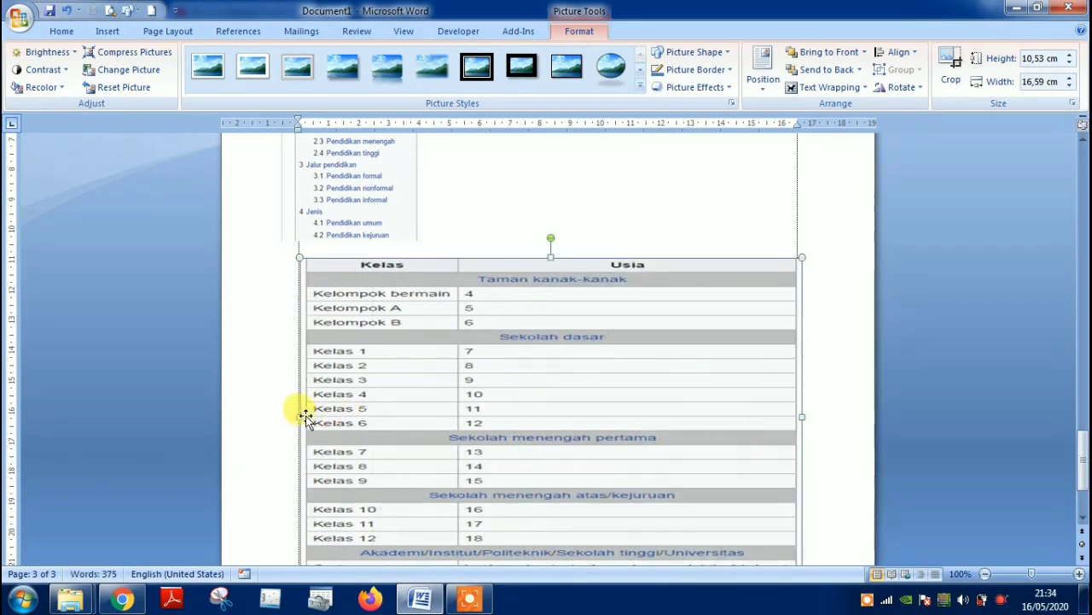
pyautogui.moveTo(299, 416); pyautogui.dragTo(288, 416)
pyautogui.scroll(-2, 671, 208)
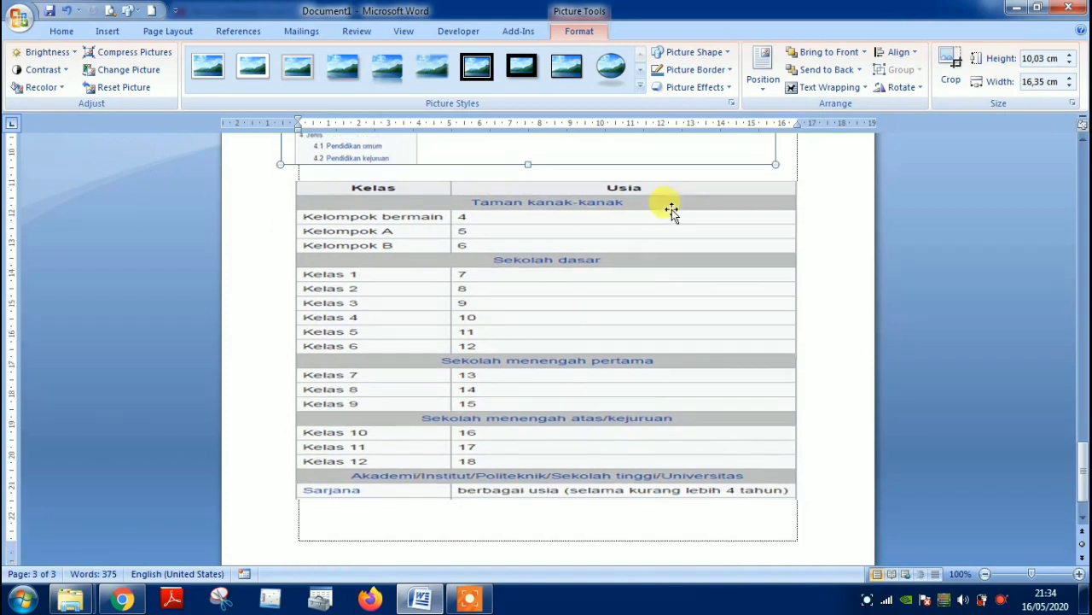
pyautogui.press('Escape')
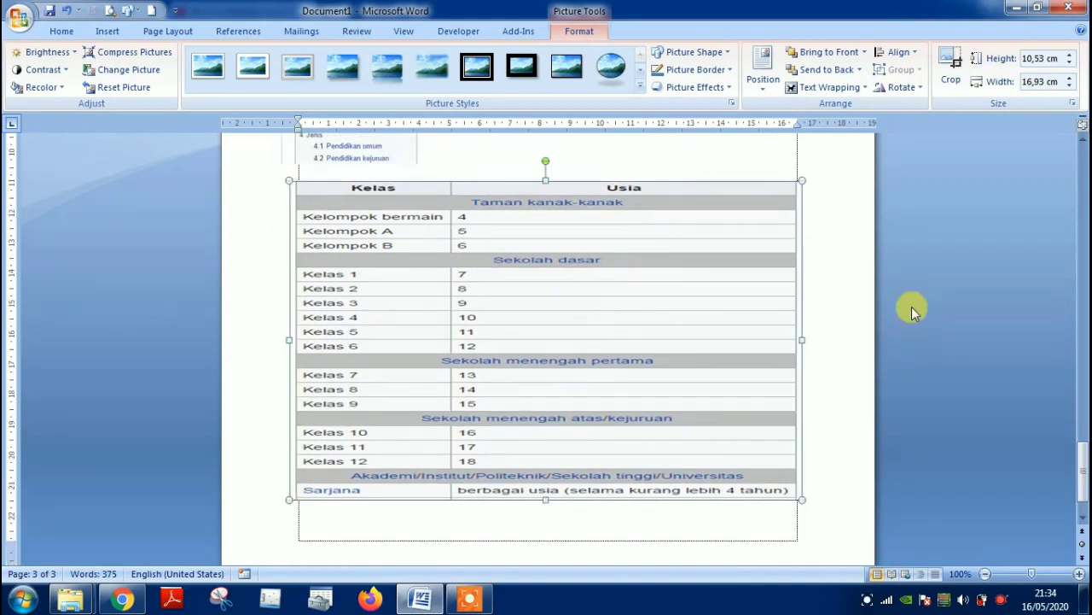
pyautogui.click(832, 416)
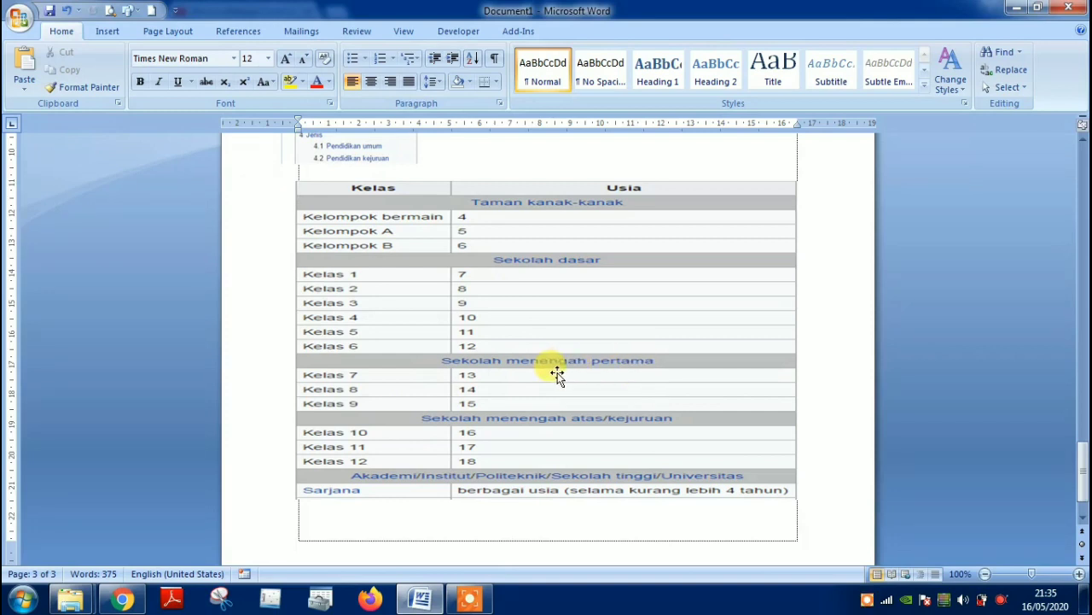
pyautogui.scroll(3, 556, 375)
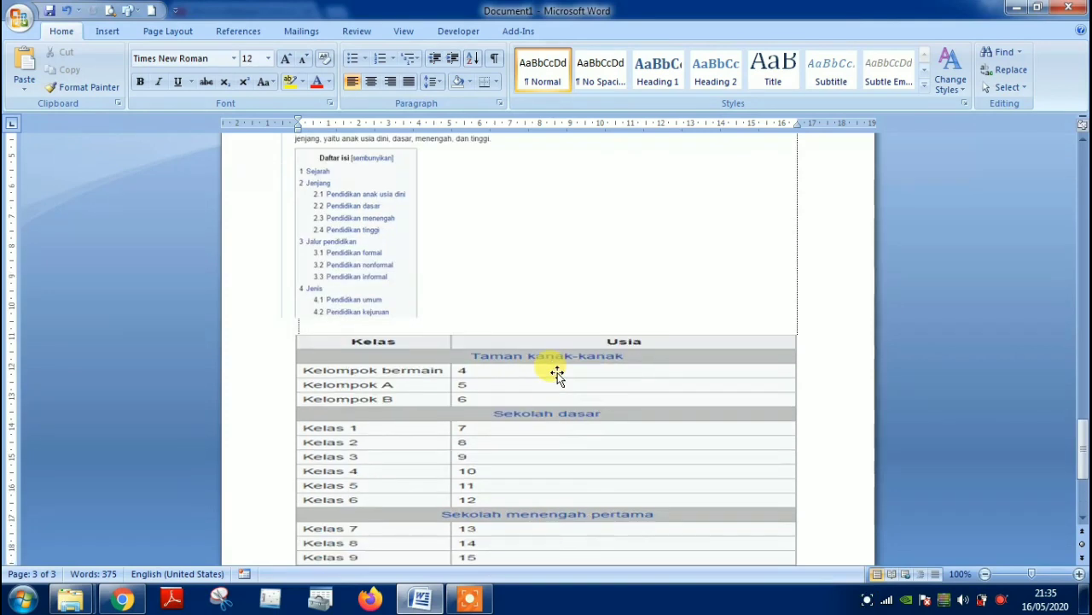
pyautogui.scroll(3, 557, 375)
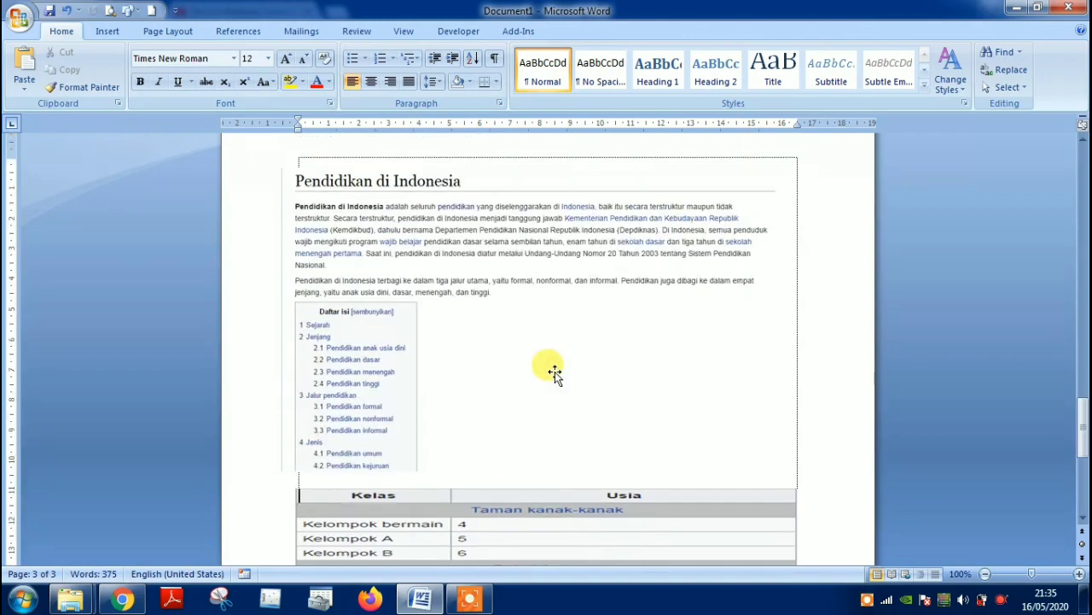
pyautogui.scroll(-1, 555, 371)
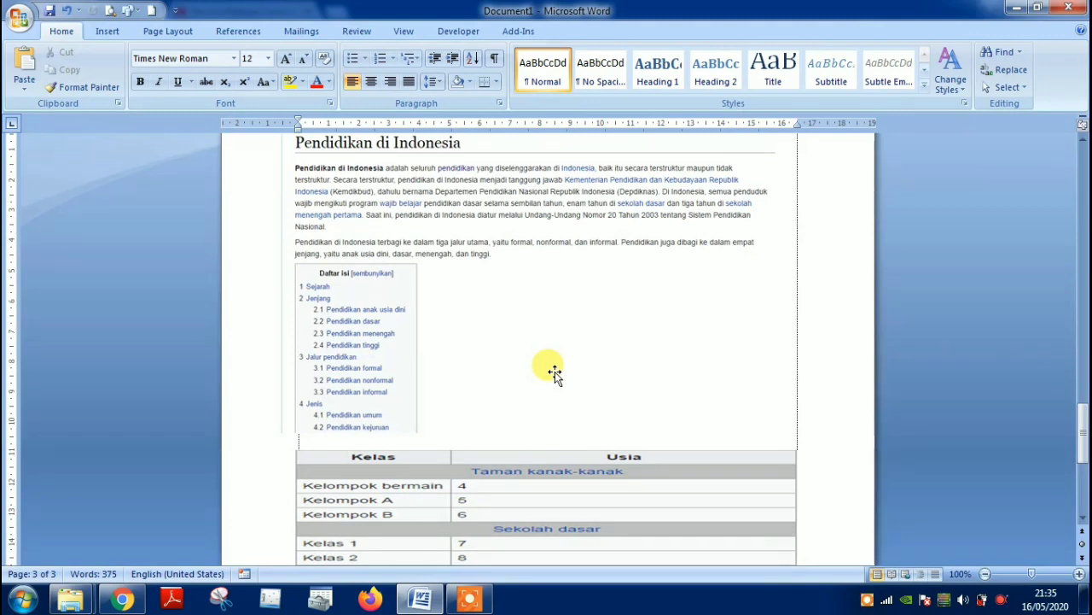
pyautogui.scroll(1, 554, 372)
pyautogui.scroll(-1, 555, 371)
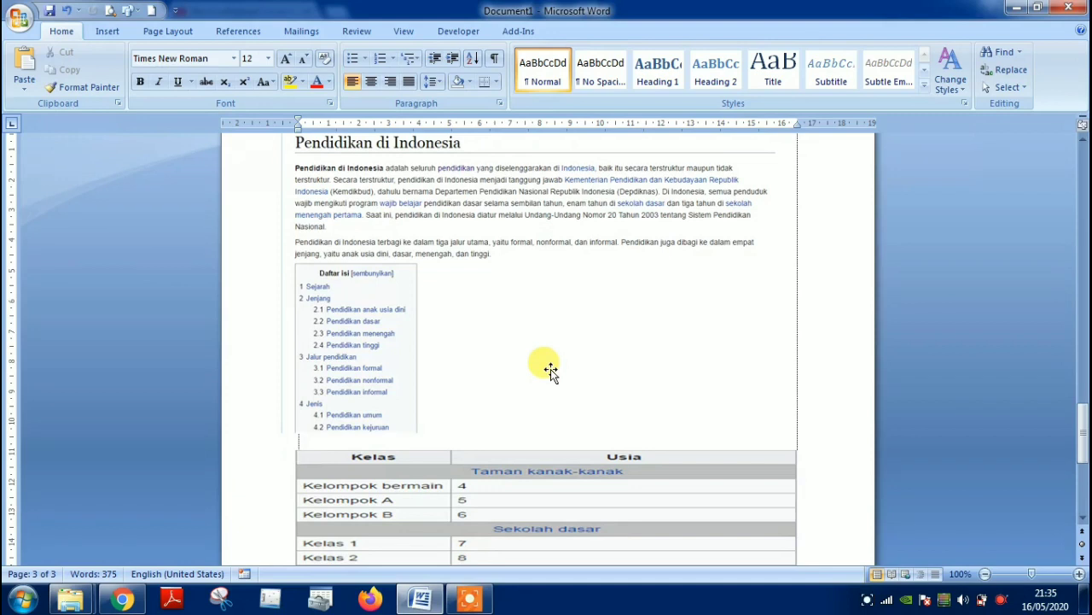
pyautogui.click(21, 21)
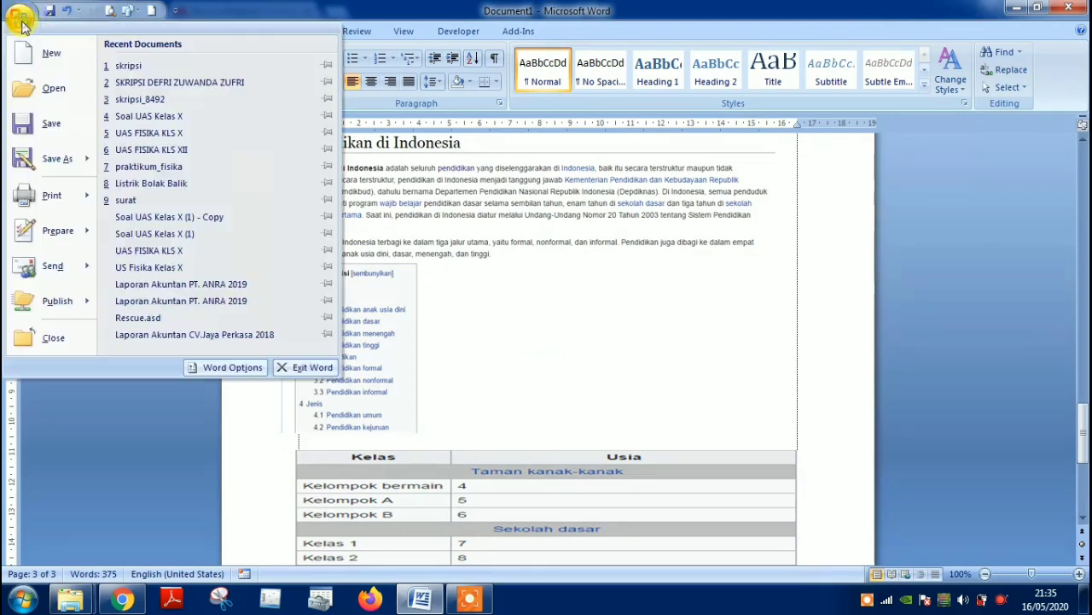
pyautogui.click(653, 313)
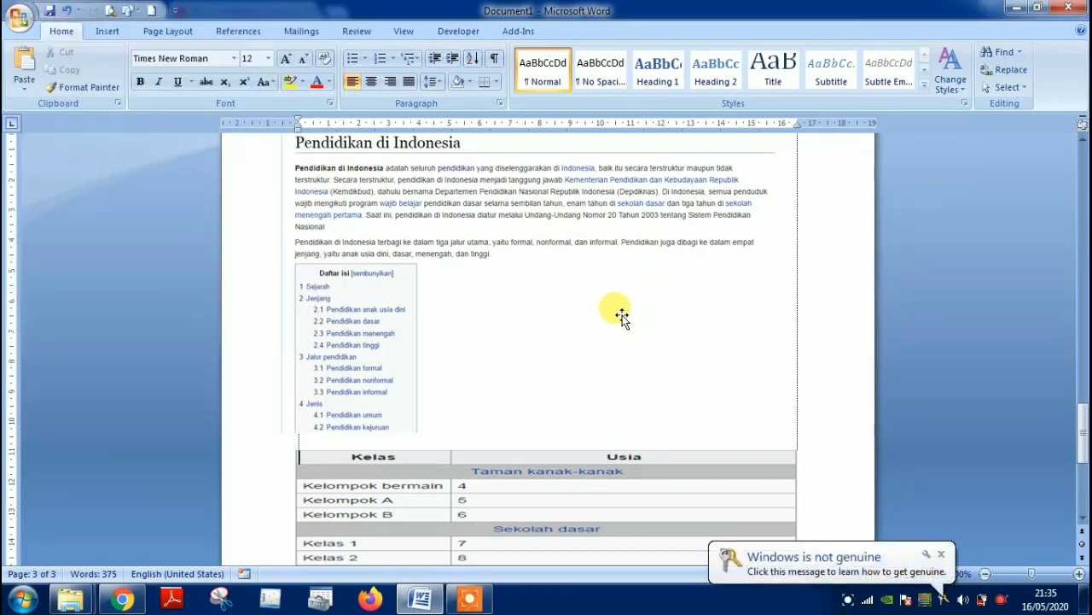
# Save the document as a Word Document named "pendidikan di indonesia" in the Documents library.
pyautogui.click(943, 559)
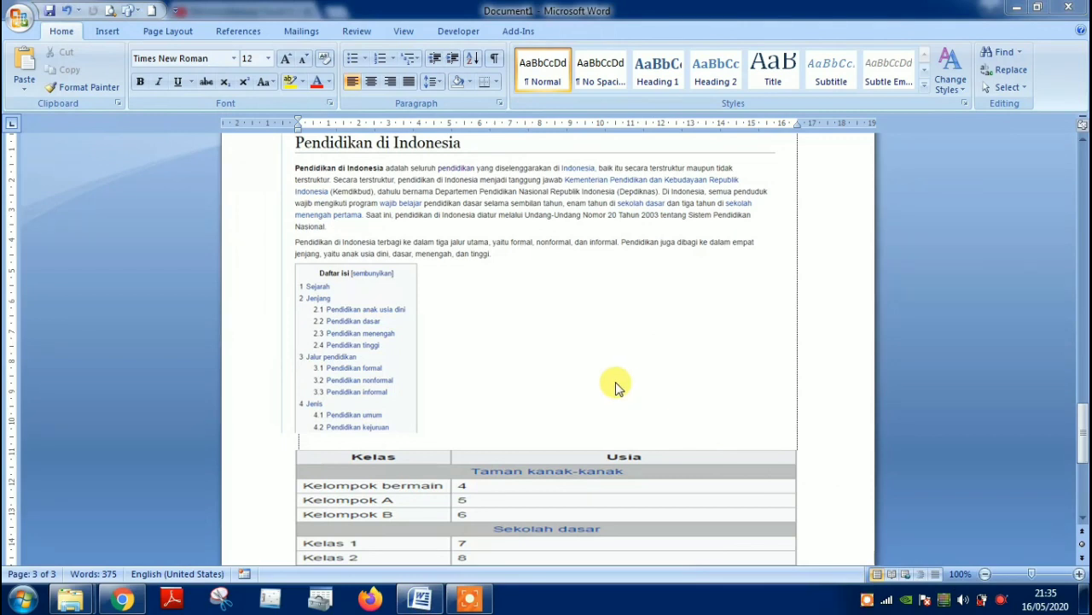
pyautogui.hotkey('ctrl', 's')
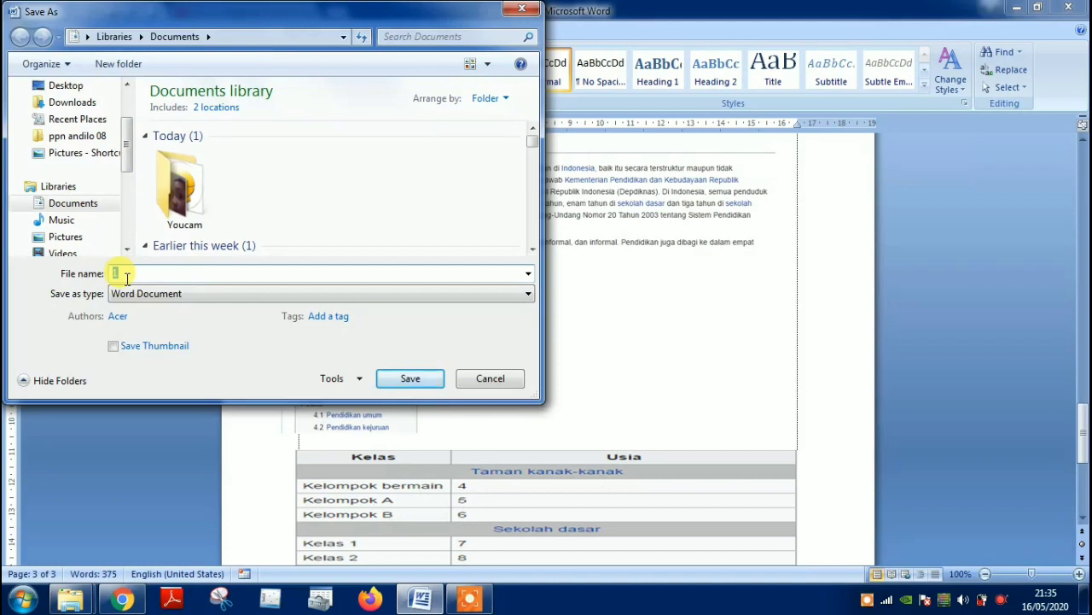
pyautogui.write('pendidi')
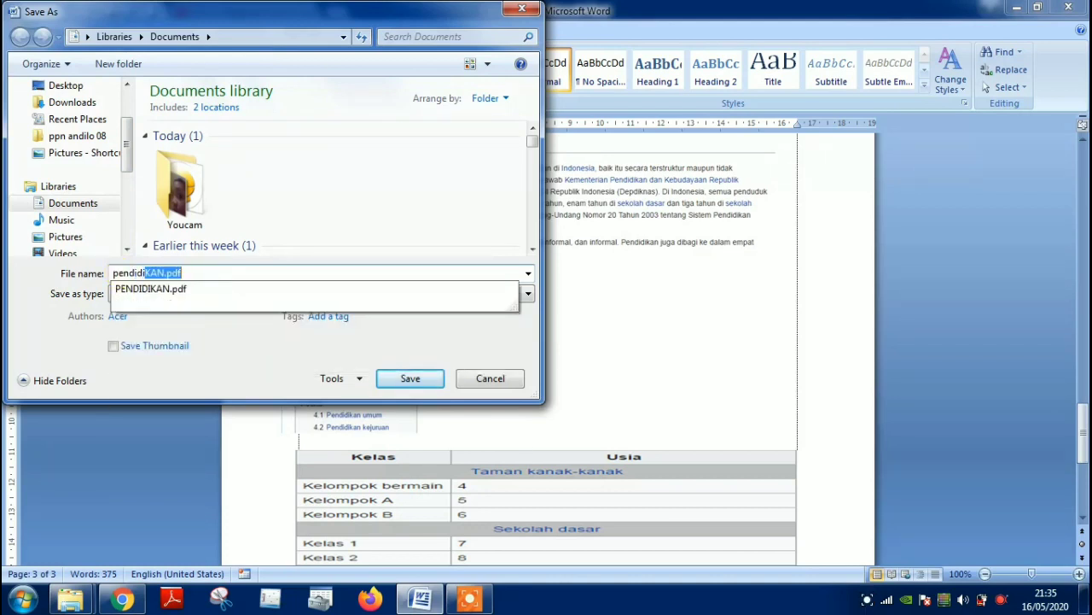
pyautogui.write('kan di ')
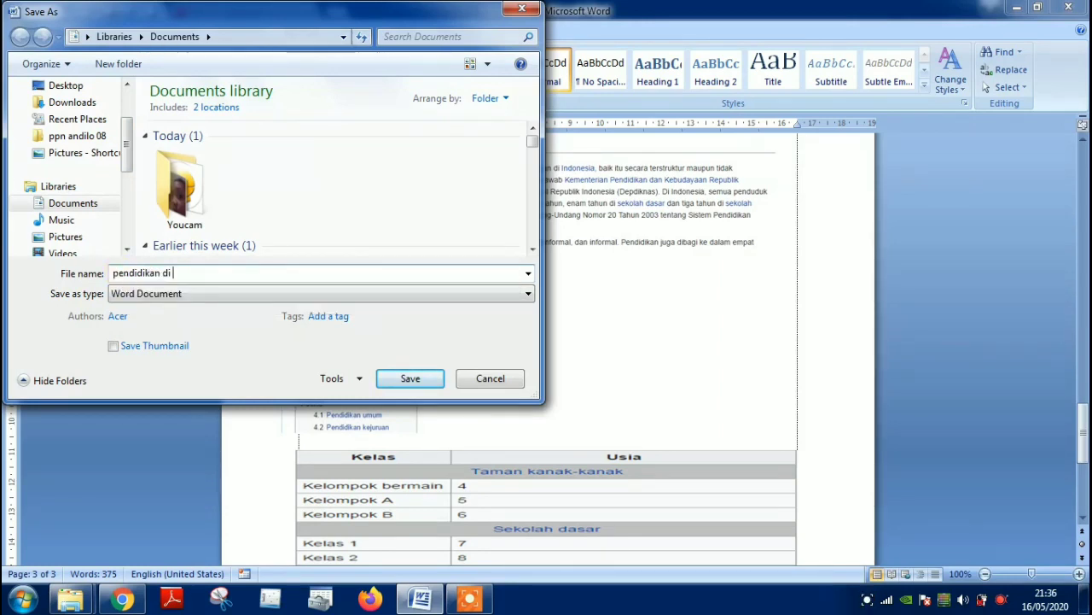
pyautogui.write('indonesia')
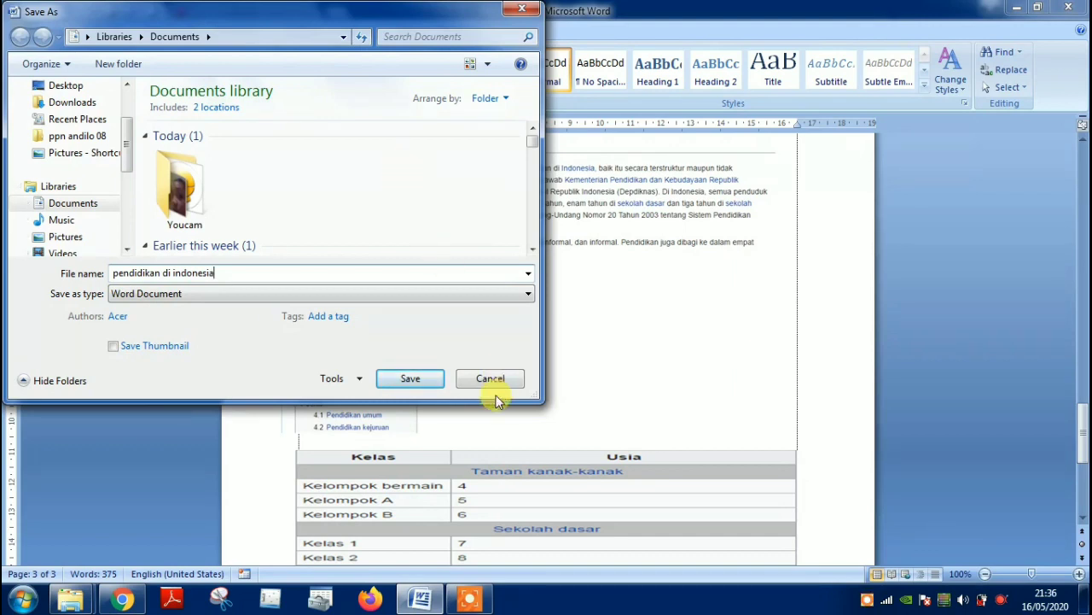
pyautogui.click(411, 380)
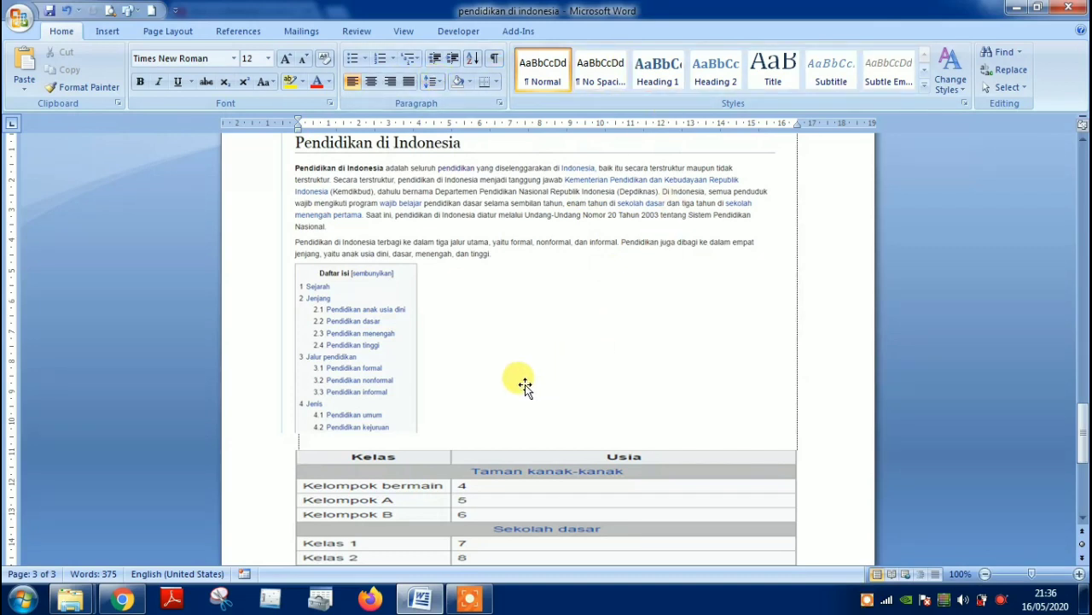
# Close the document and reopen "pendidikan di indonesia" from the Documents library.
pyautogui.hotkey('ctrl', 'w')
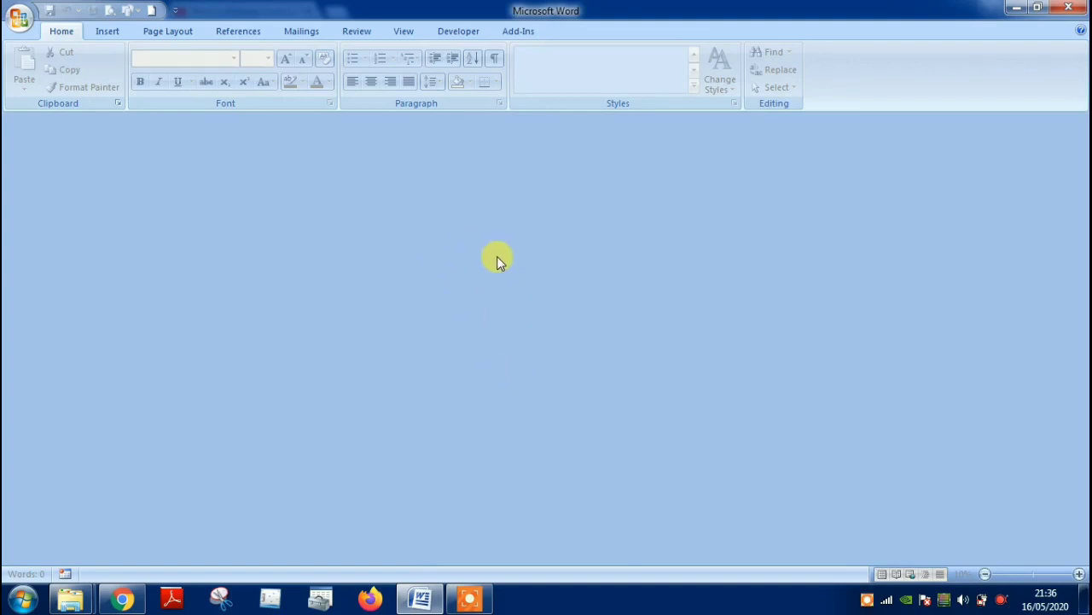
pyautogui.hotkey('ctrl', 'o')
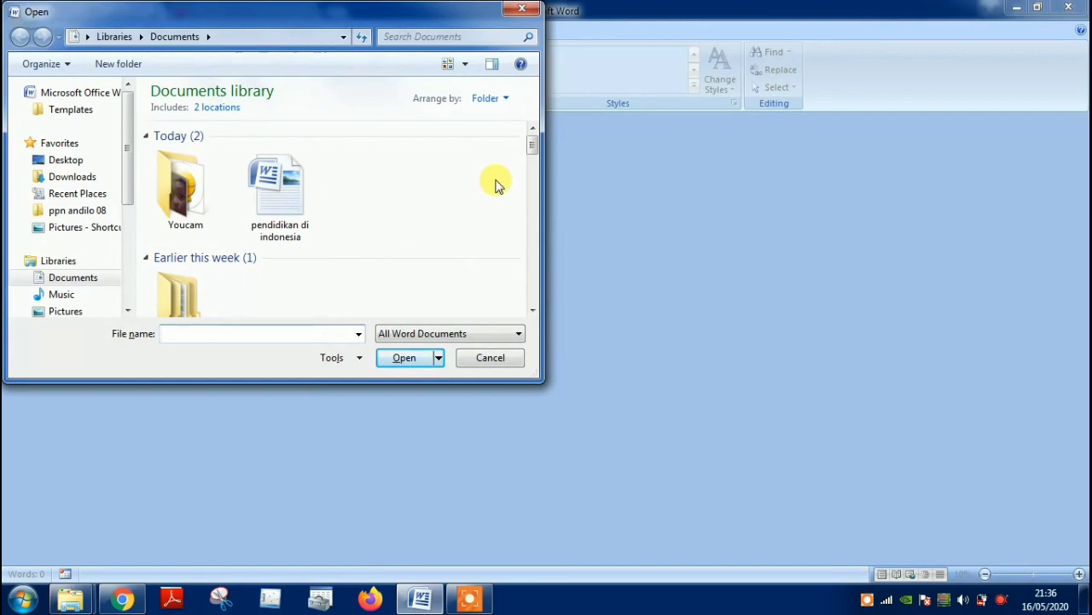
pyautogui.click(283, 203)
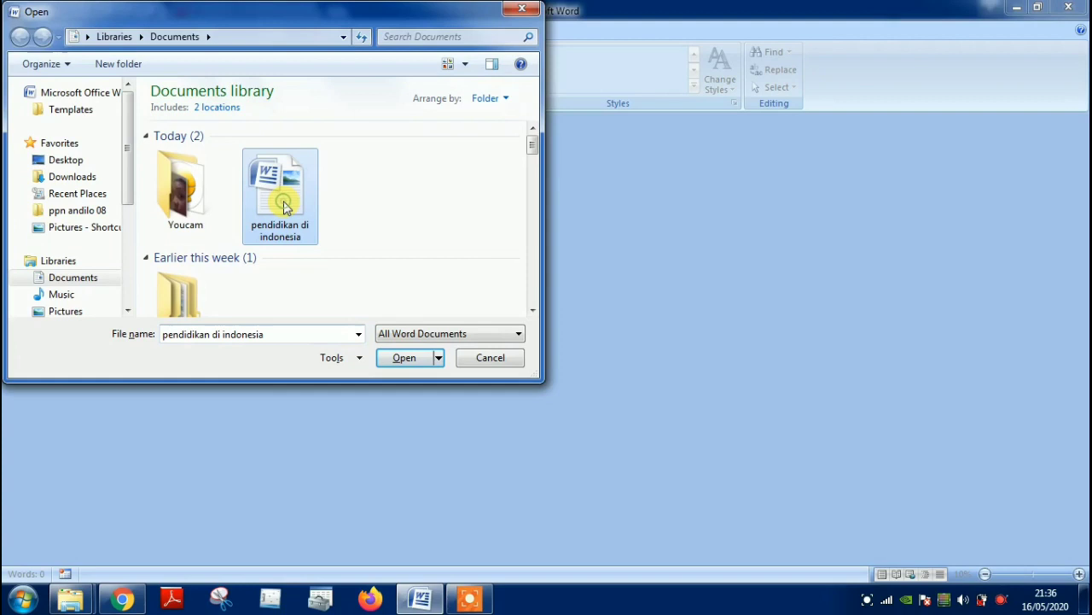
pyautogui.click(406, 356)
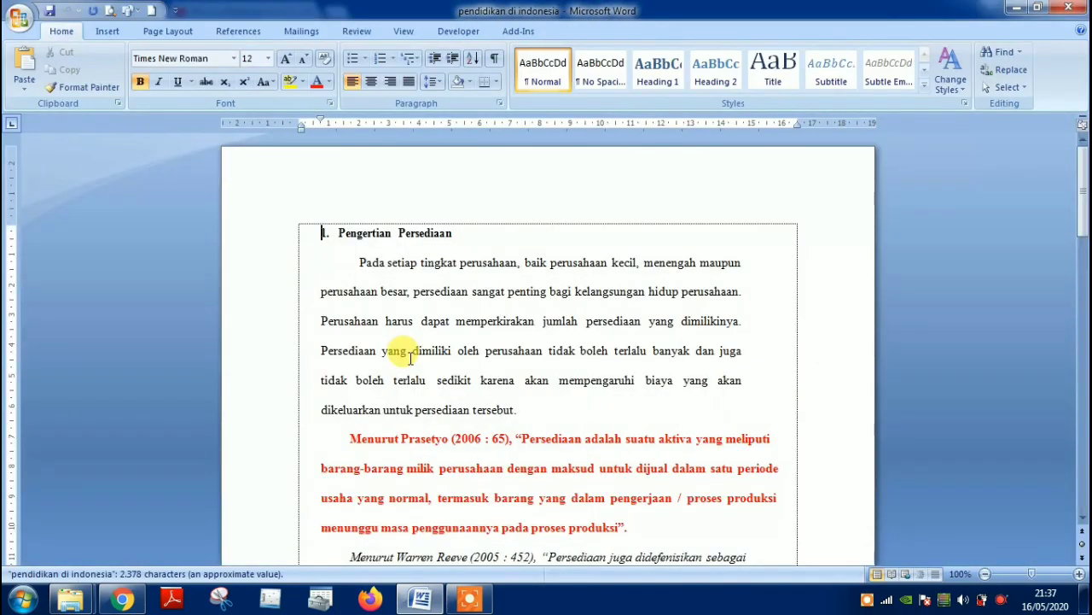
pyautogui.scroll(-1, 410, 359)
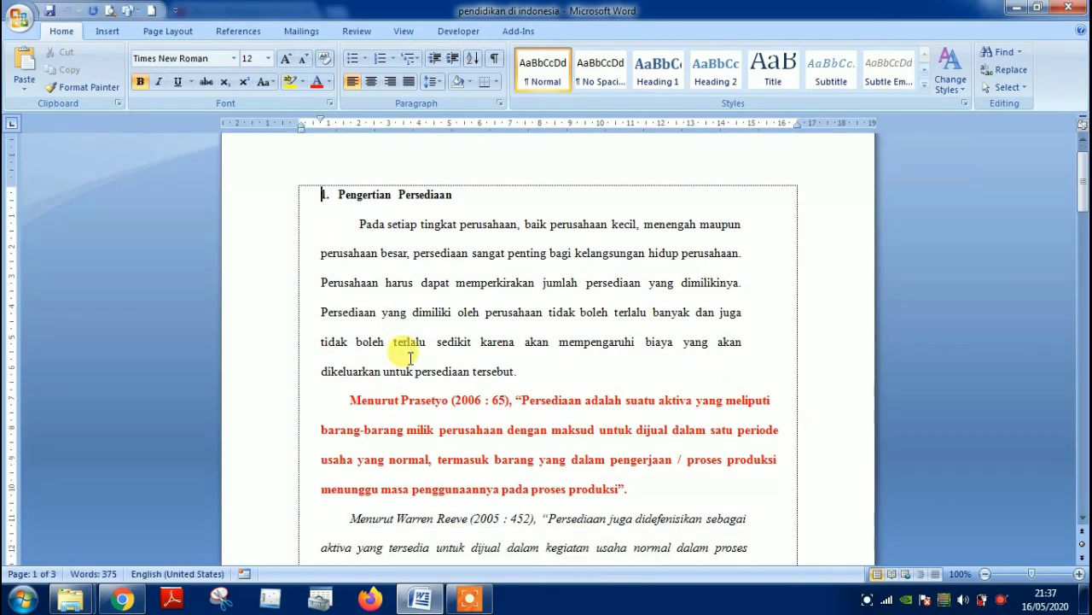
pyautogui.scroll(-2, 409, 359)
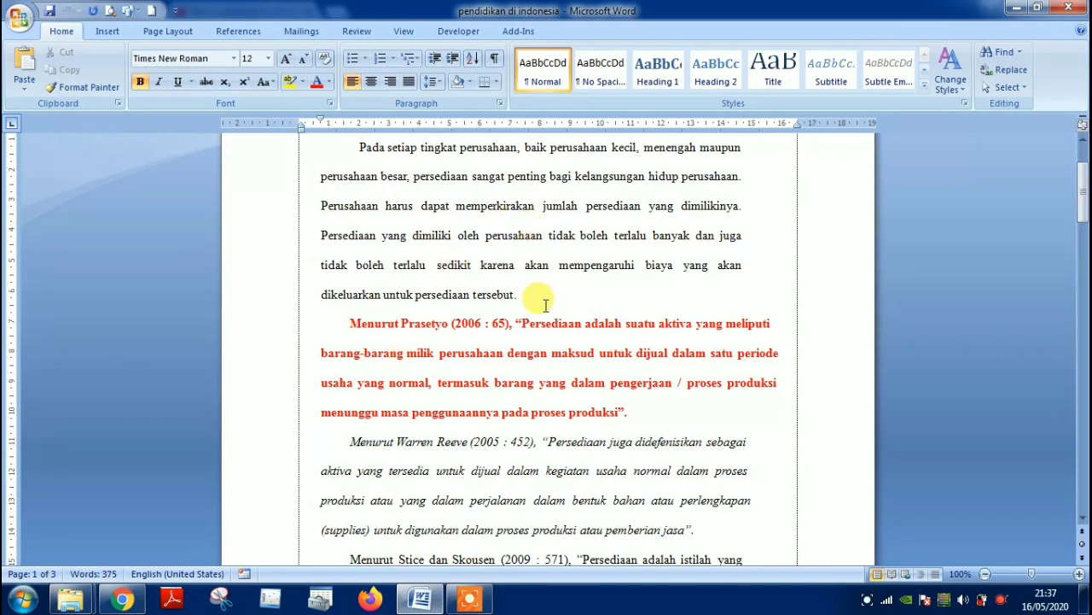
pyautogui.scroll(1, 541, 291)
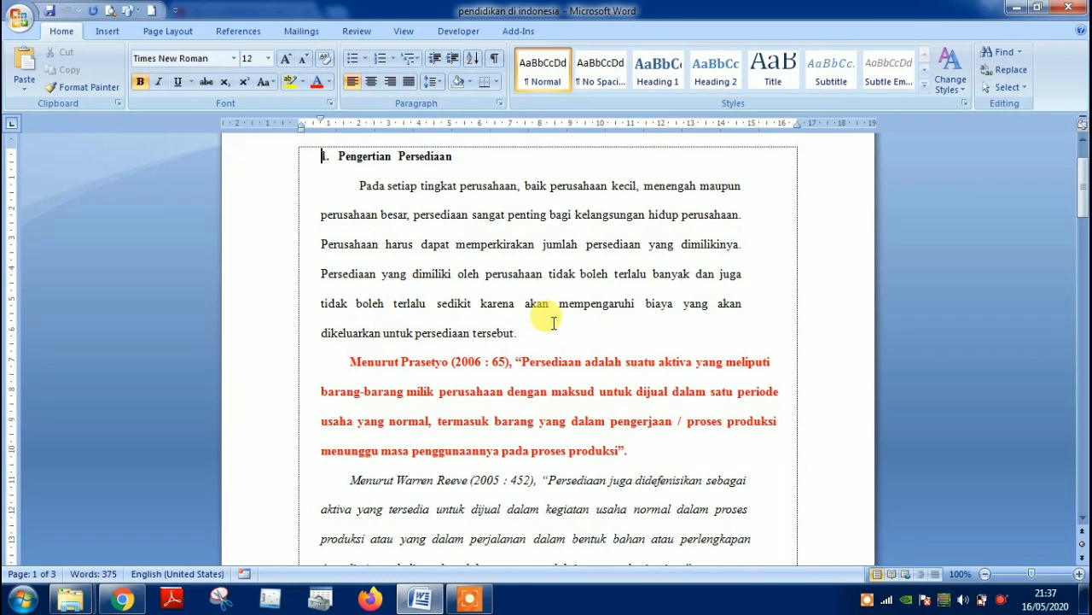
pyautogui.scroll(-1, 553, 323)
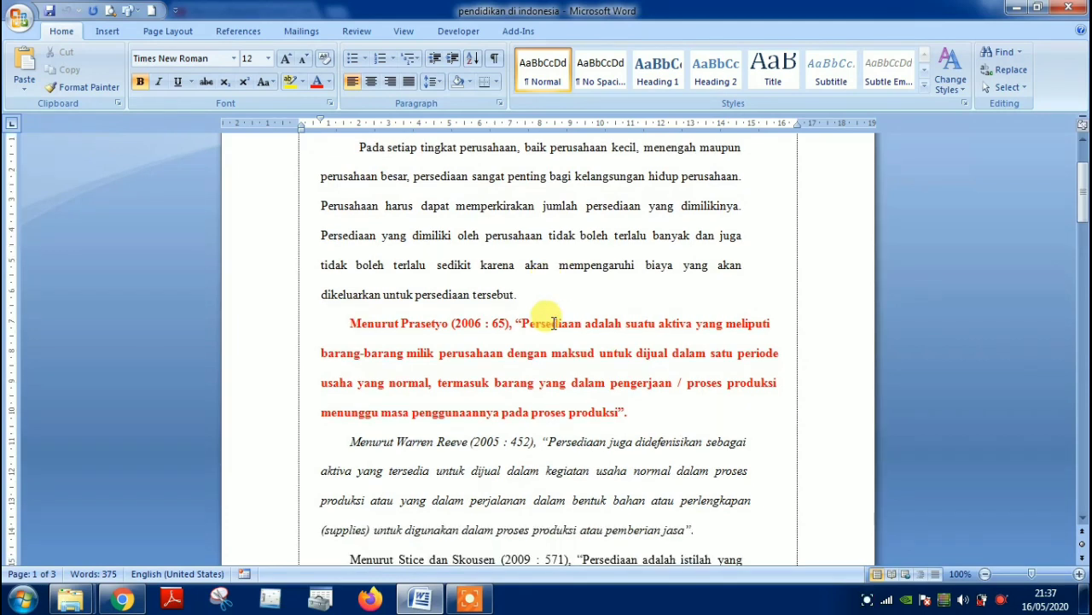
pyautogui.scroll(2, 553, 323)
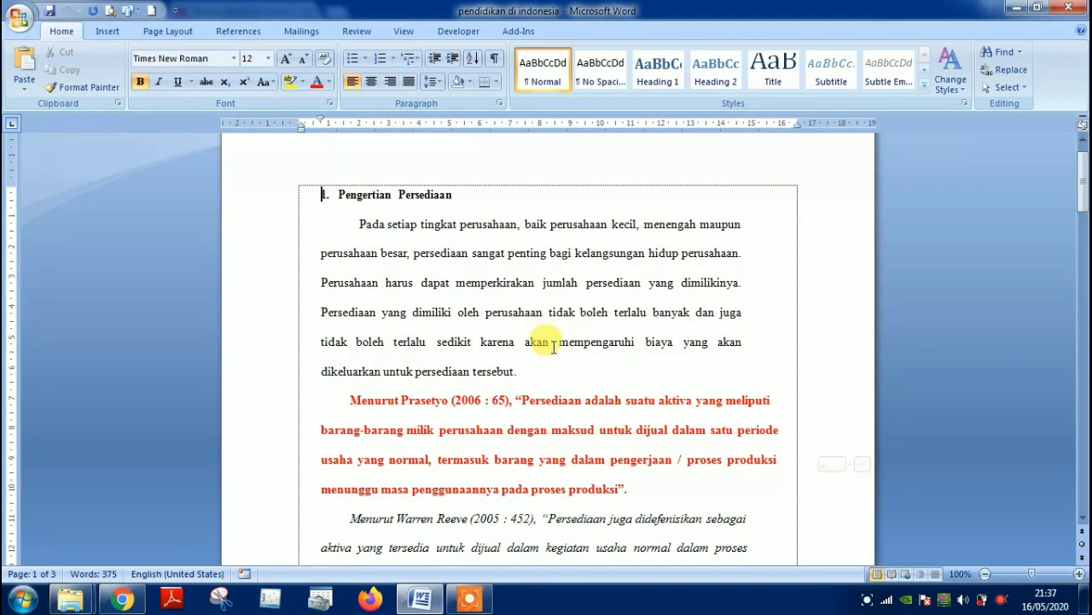
# Create a new blank document, and return to the "pendidikan di indonesia" document window.
pyautogui.hotkey('ctrl', 'n')
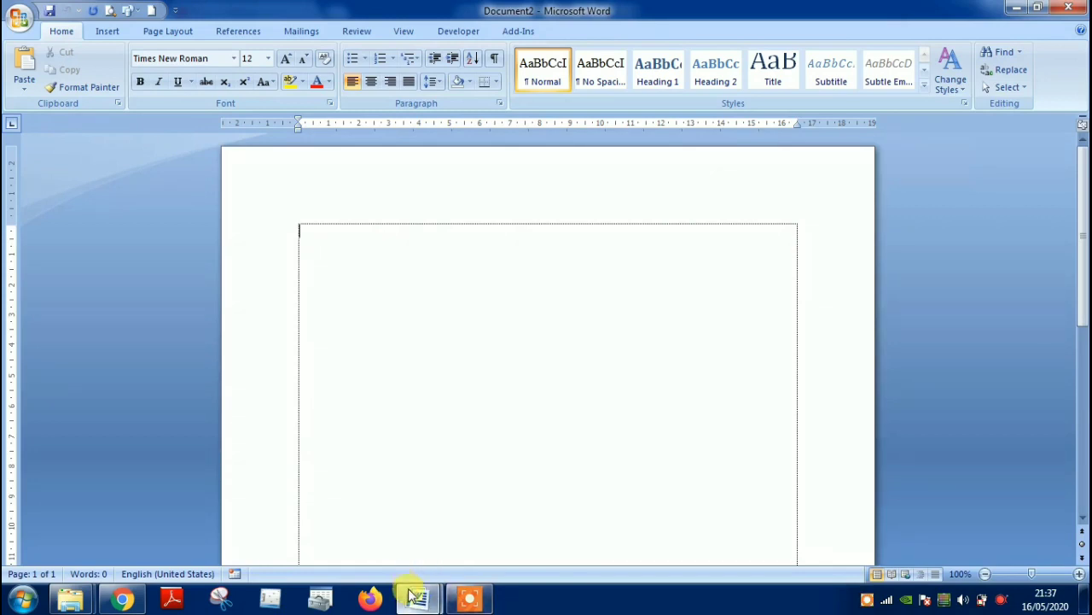
pyautogui.moveTo(419, 600)
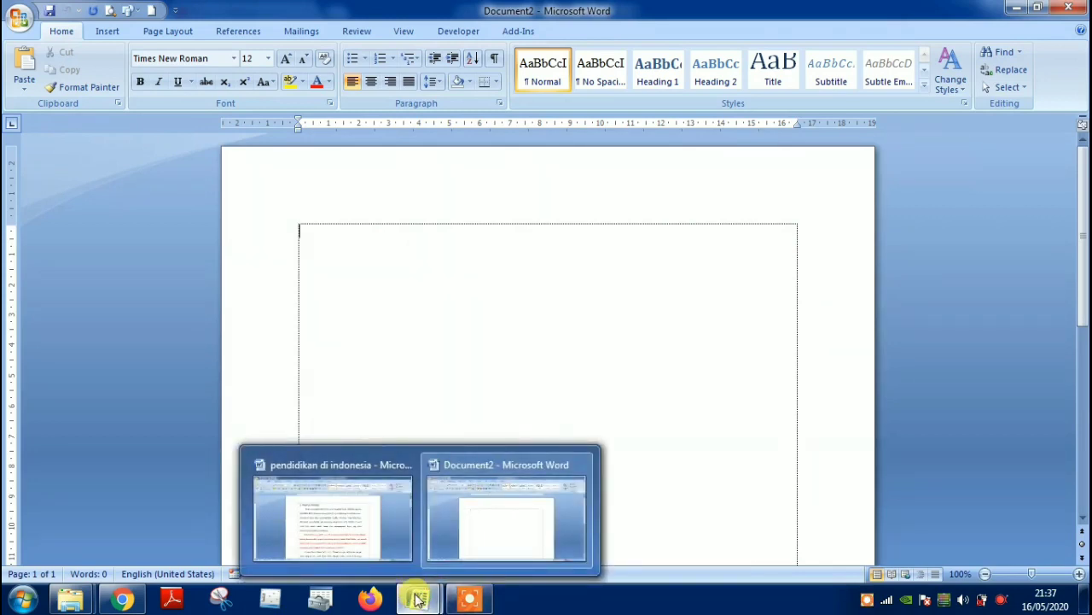
pyautogui.click(366, 529)
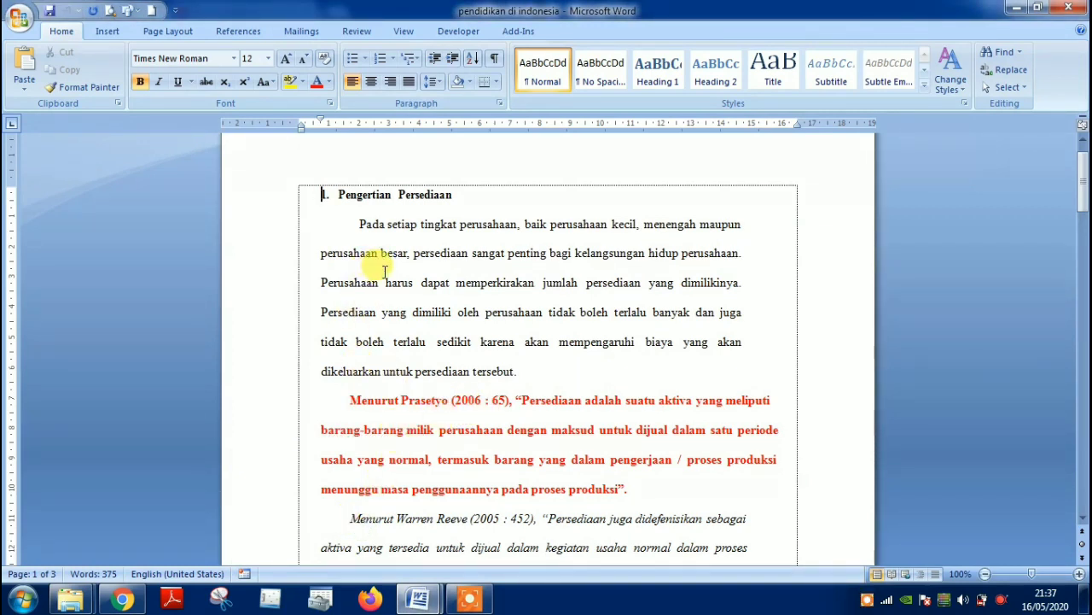
# Insert four blank lines above the heading "1. Pengertian Persediaan" on the first page.
pyautogui.click(361, 223)
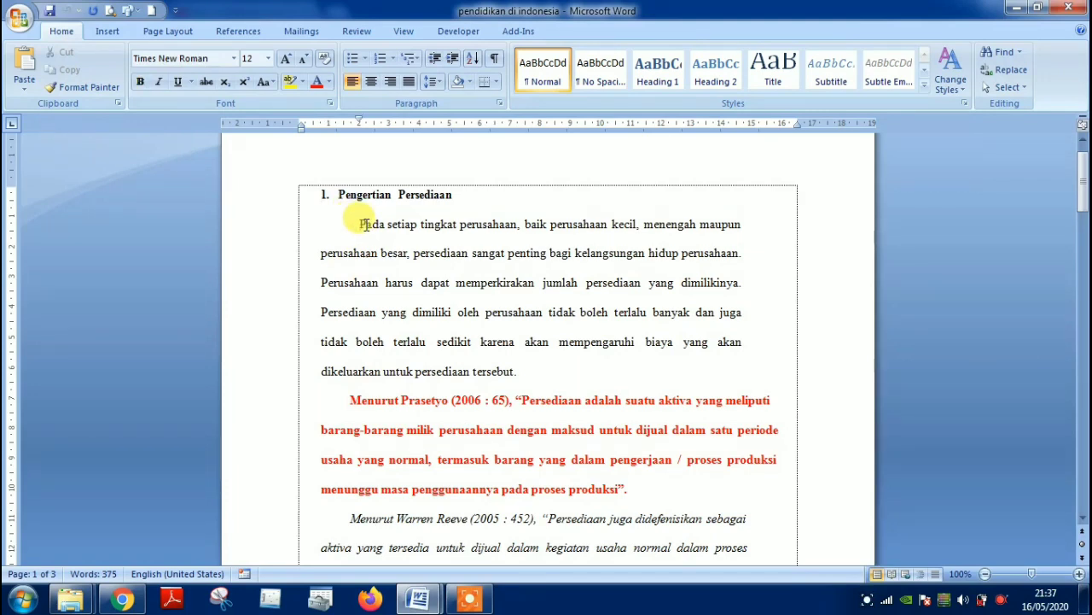
pyautogui.click(315, 196)
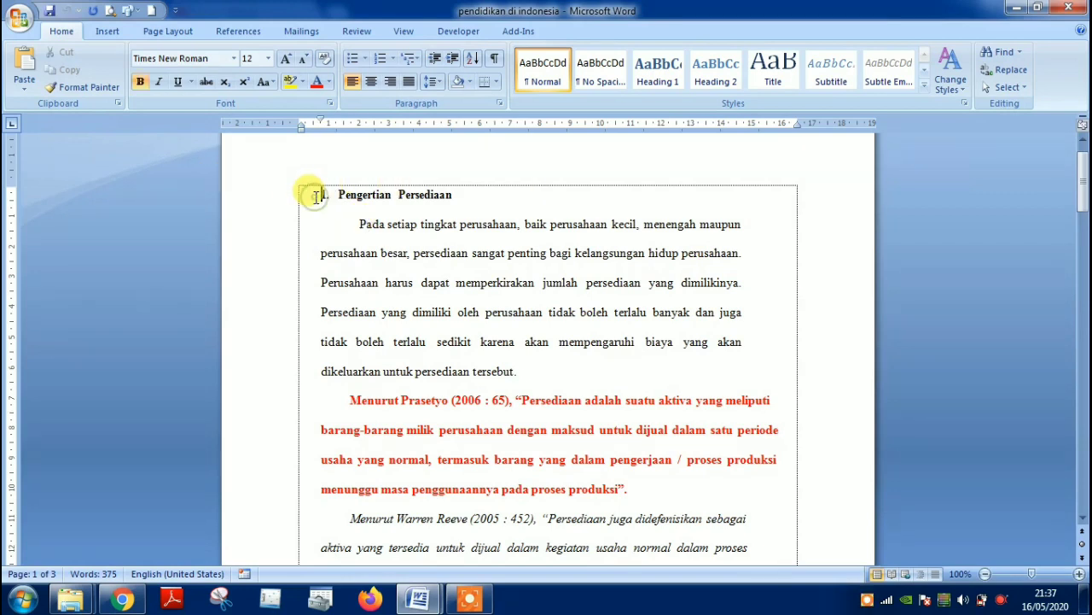
pyautogui.press('Return')
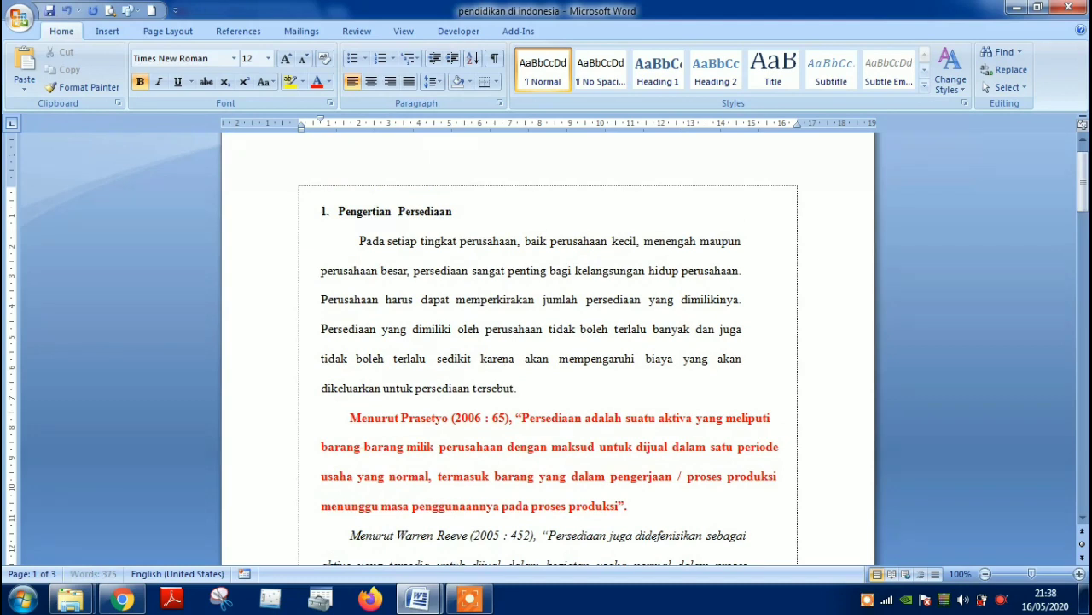
pyautogui.press('Return')
pyautogui.press('Return')
pyautogui.press('Return')
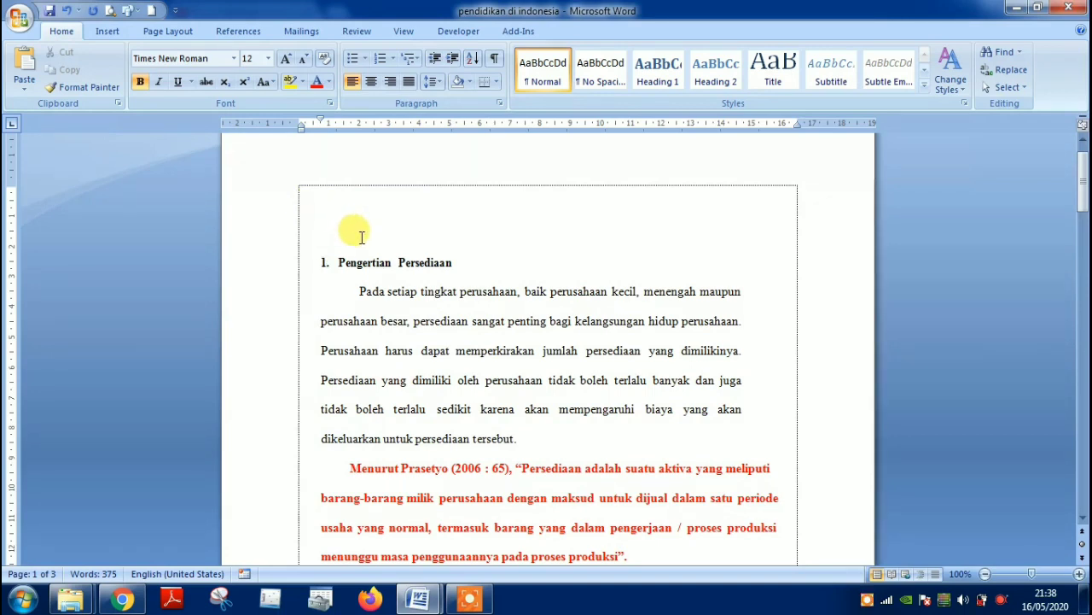
# Place the cursor on the second blank line above the heading and open the WordArt style gallery.
pyautogui.click(290, 210)
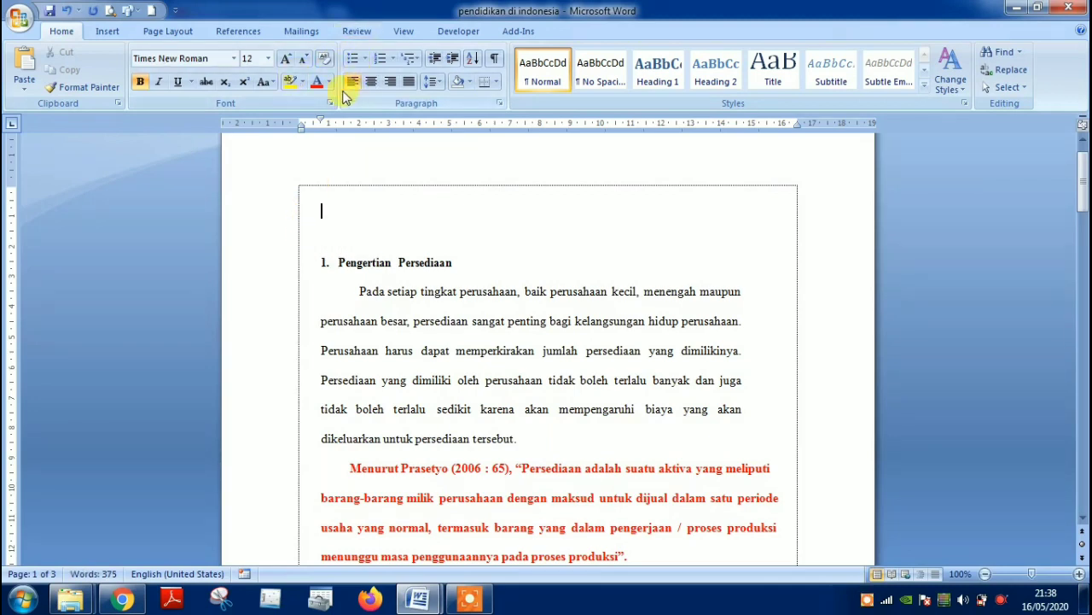
pyautogui.click(108, 31)
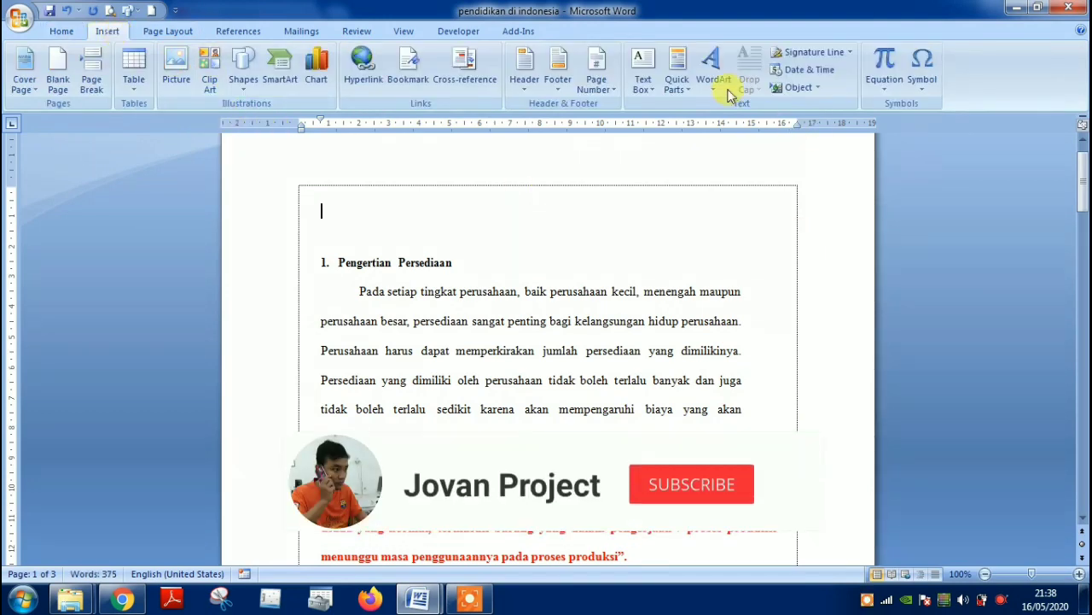
pyautogui.click(708, 89)
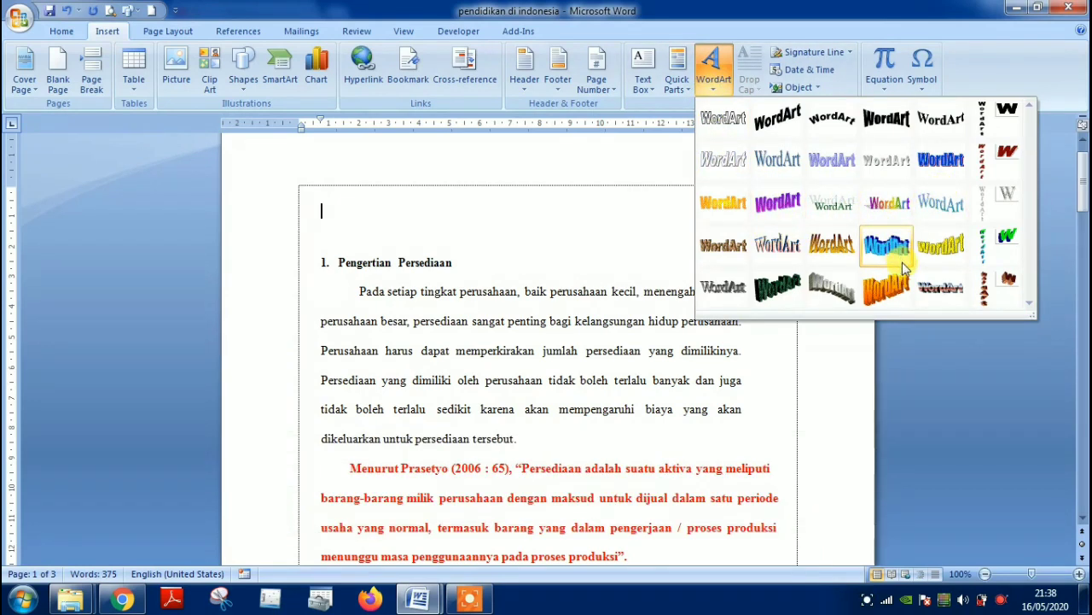
# Insert a rainbow-coloured WordArt reading "Pendidikan" on the blank line above the first heading.
pyautogui.click(892, 205)
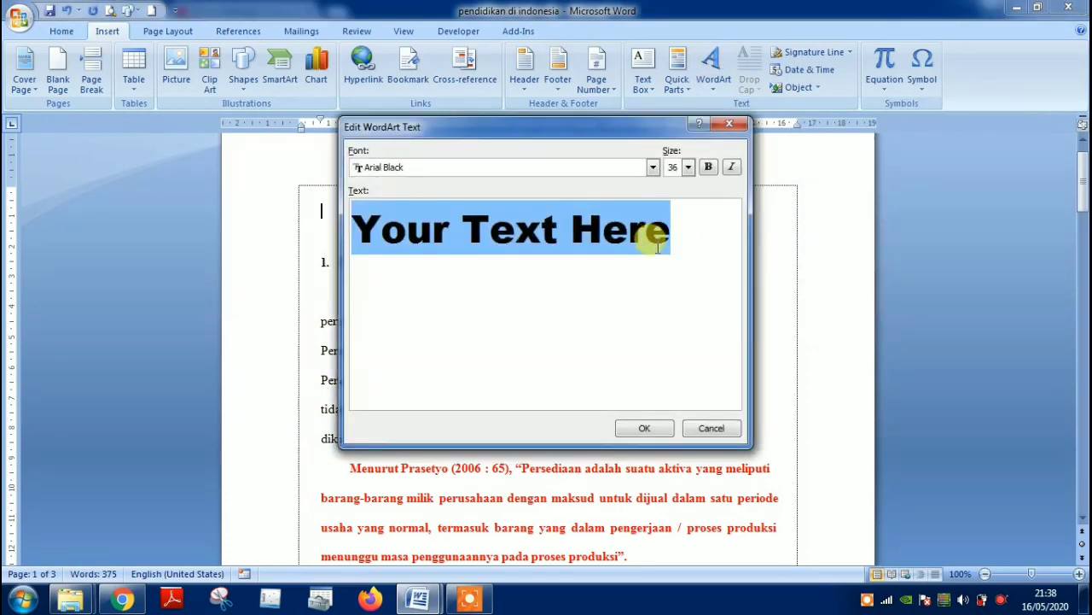
pyautogui.write('P')
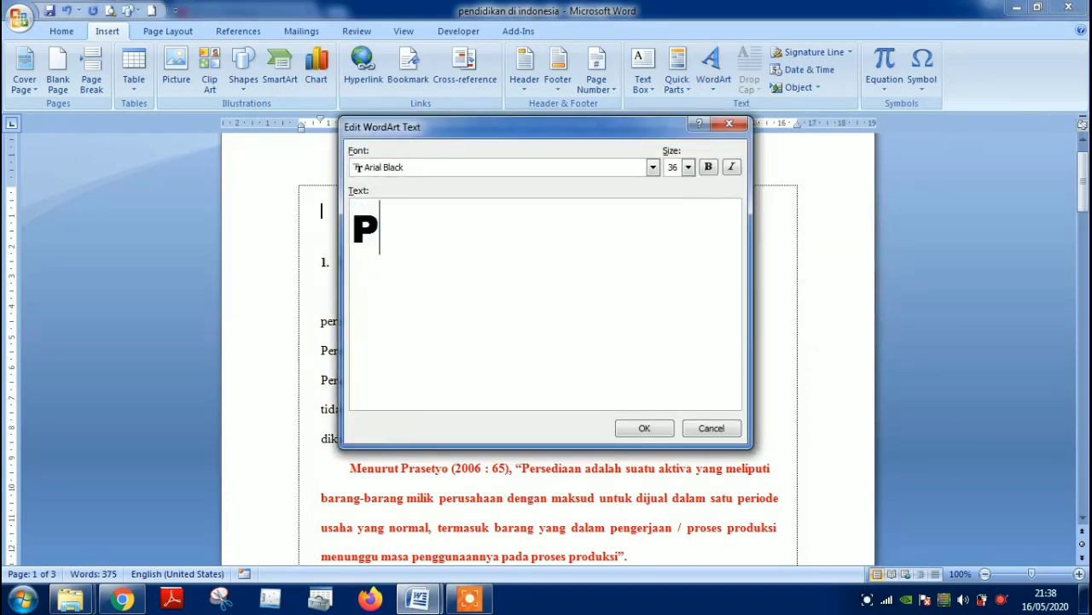
pyautogui.write('endidikan Di')
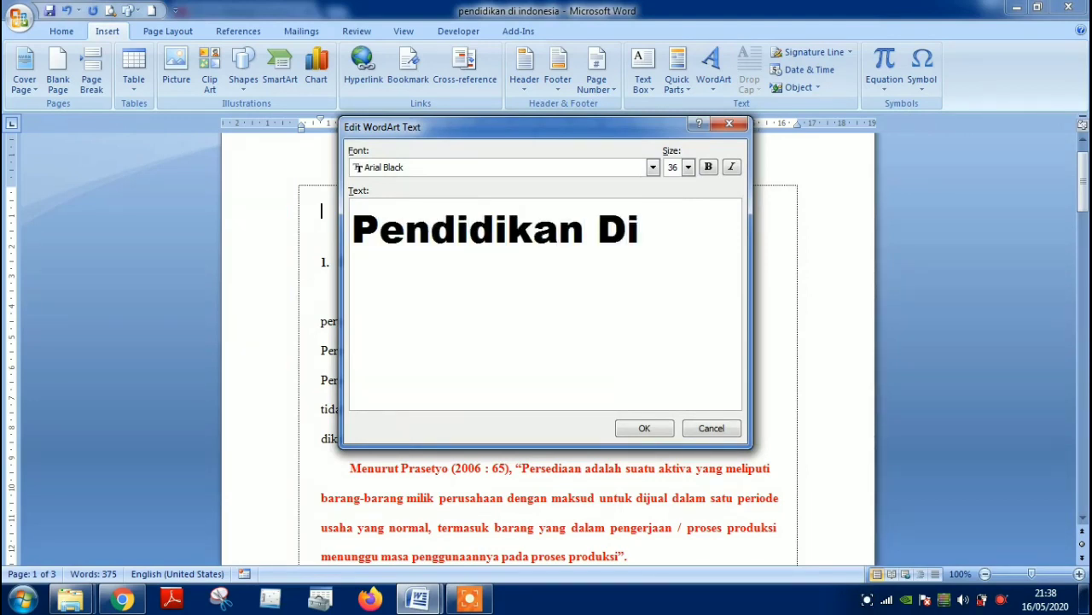
pyautogui.press('BackSpace')
pyautogui.press('BackSpace')
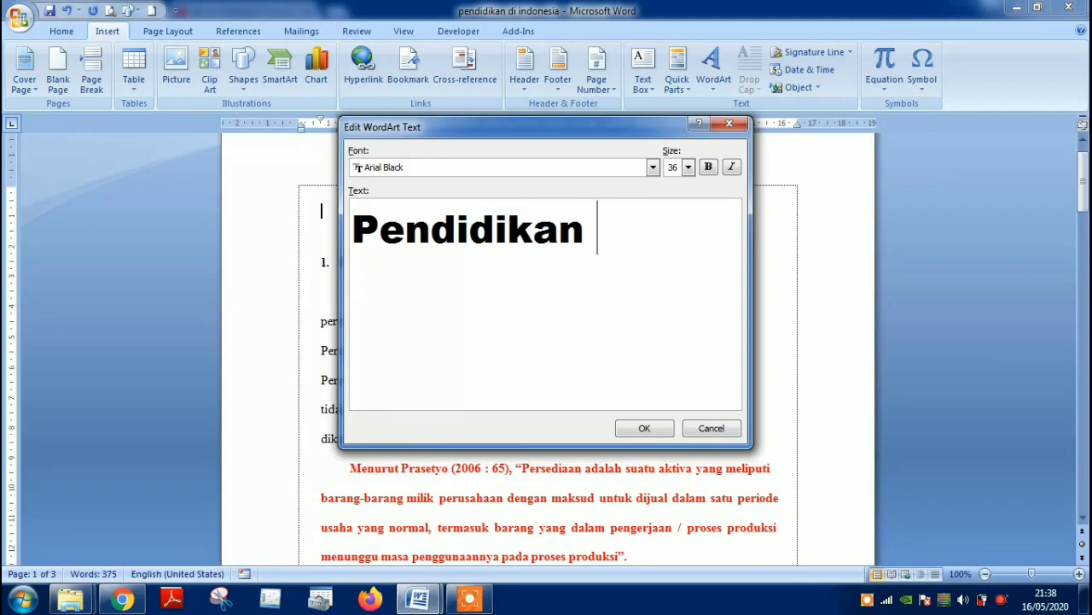
pyautogui.click(629, 430)
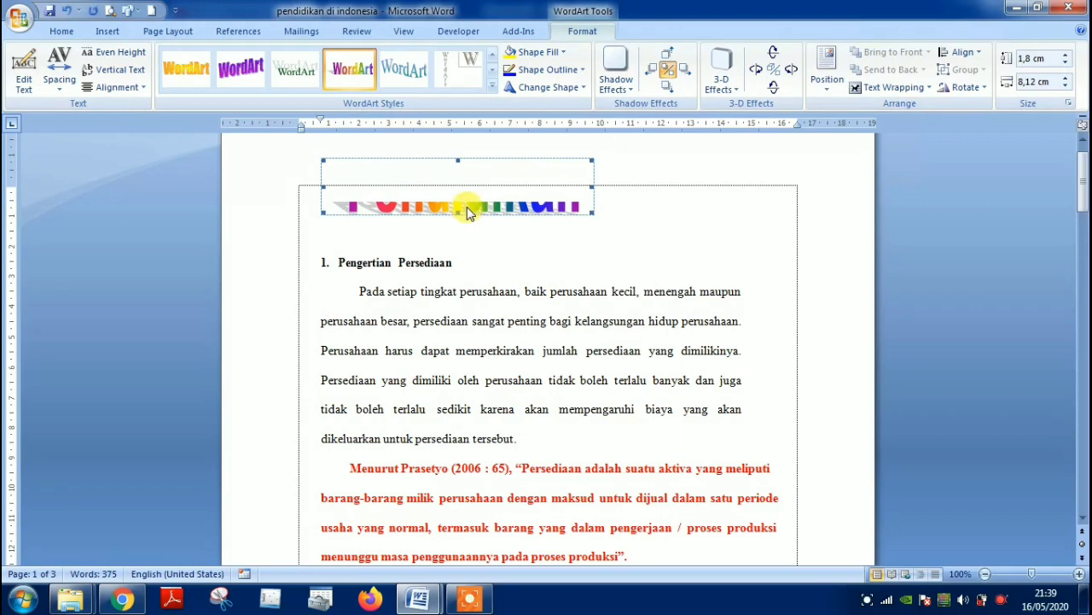
# Change the Pendidikan WordArt's text wrapping so that it floats freely over the page.
pyautogui.click(919, 88)
pyautogui.click(902, 178)
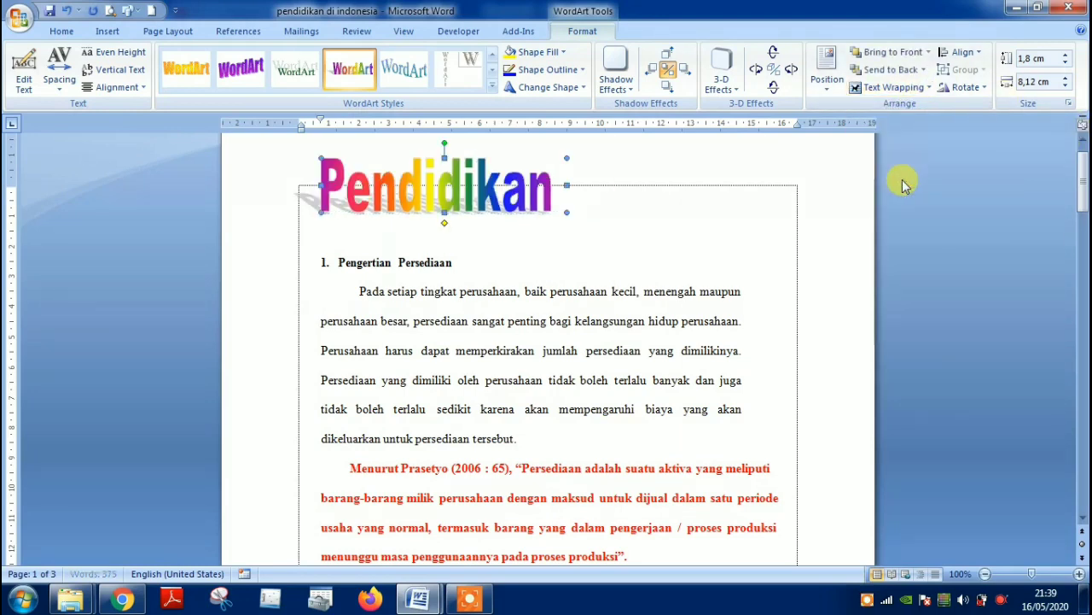
pyautogui.click(454, 198)
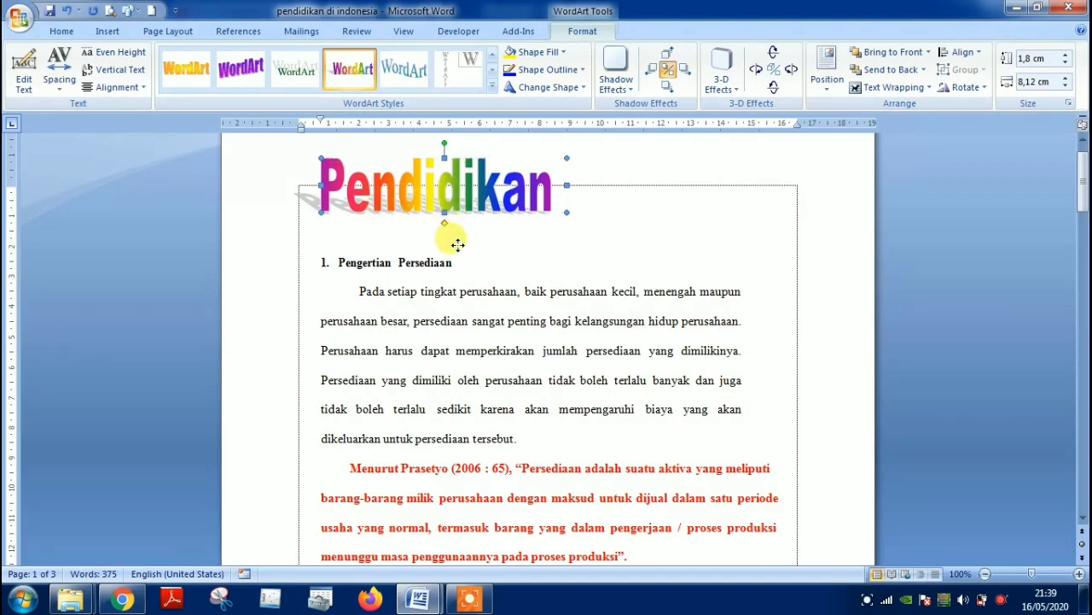
# Move the Pendidikan WordArt to the middle of the space above the first heading and widen it to about 9,55 cm.
pyautogui.moveTo(463, 349); pyautogui.dragTo(466, 373)
pyautogui.moveTo(567, 384); pyautogui.dragTo(511, 218)
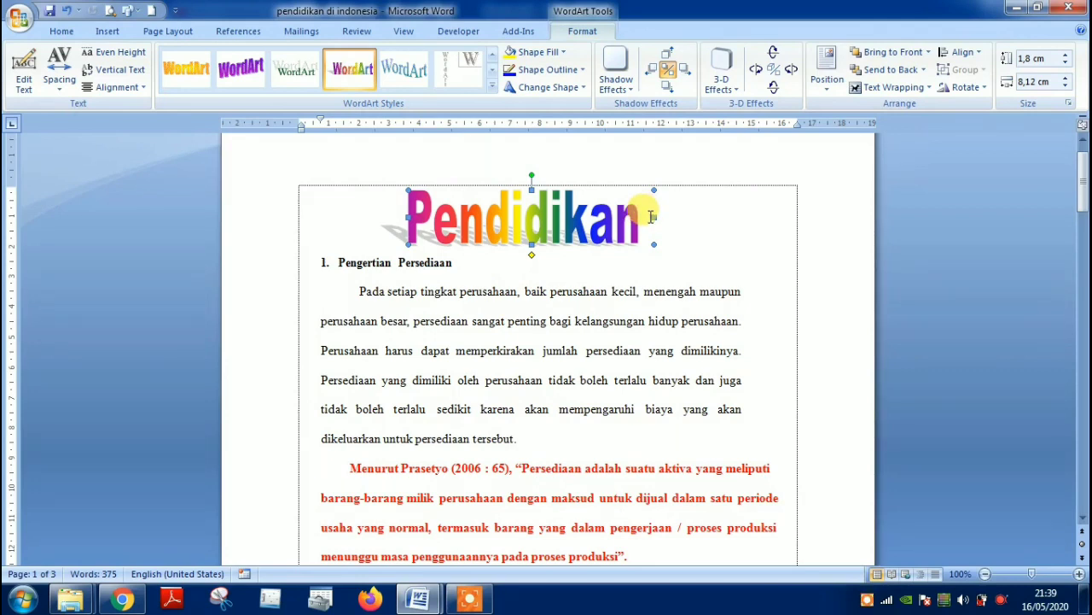
pyautogui.moveTo(654, 217); pyautogui.dragTo(697, 217)
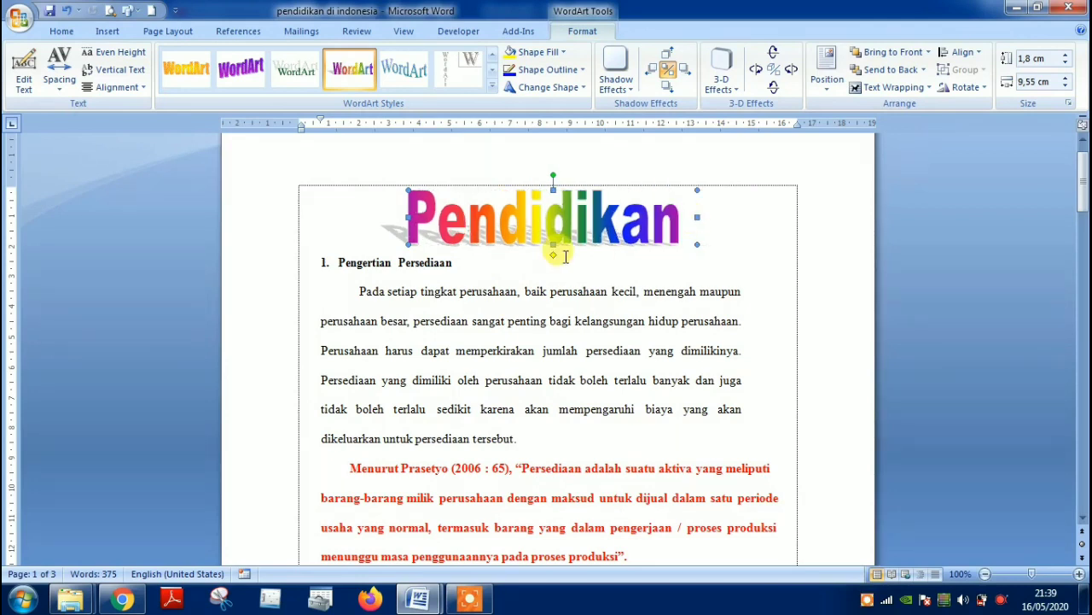
pyautogui.click(461, 268)
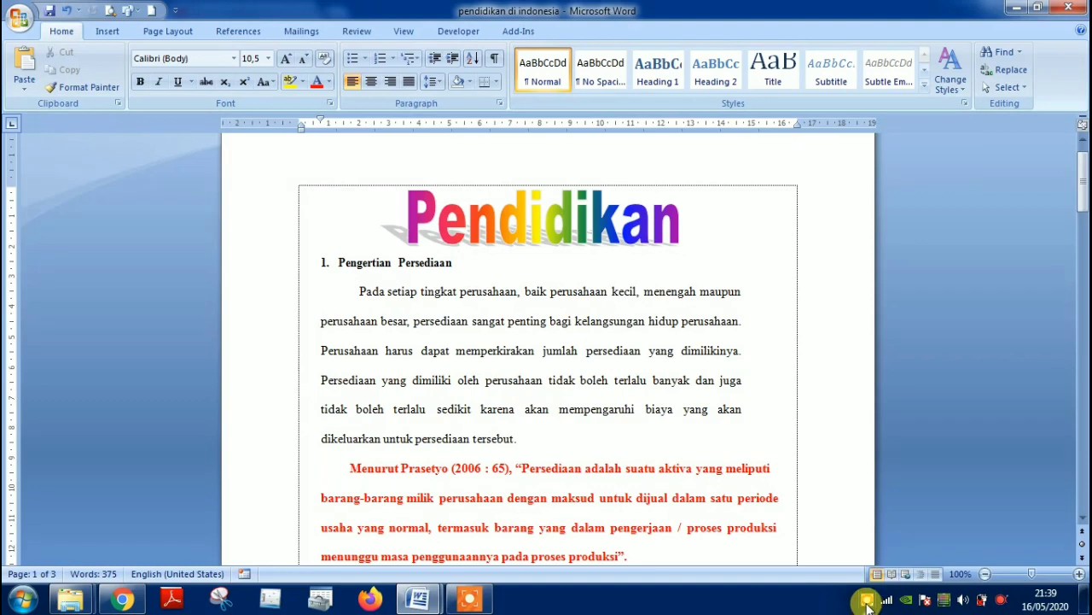
pyautogui.click(867, 601)
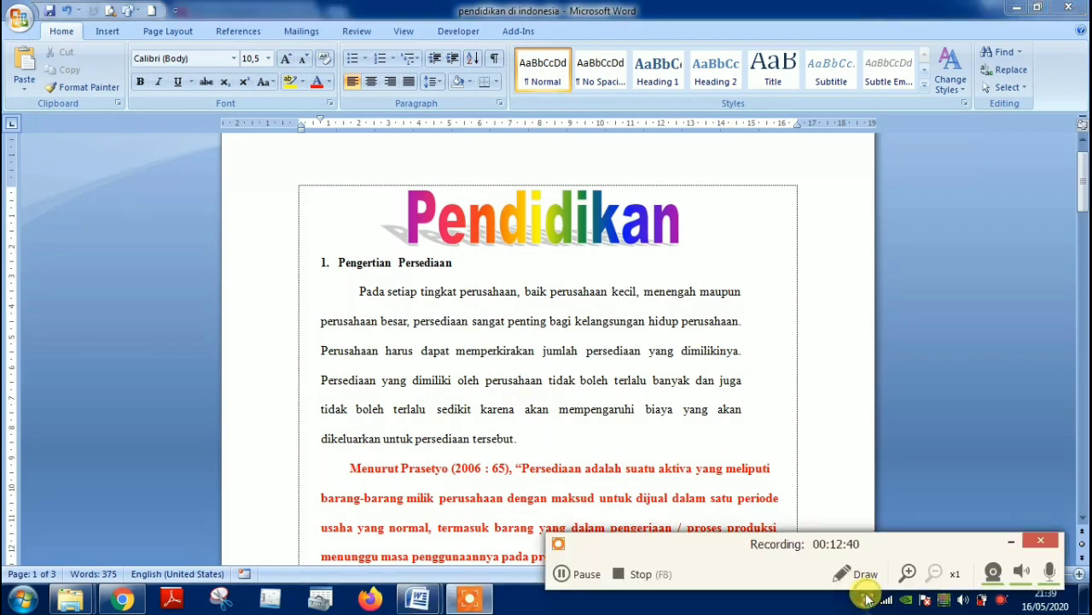
pyautogui.click(559, 574)
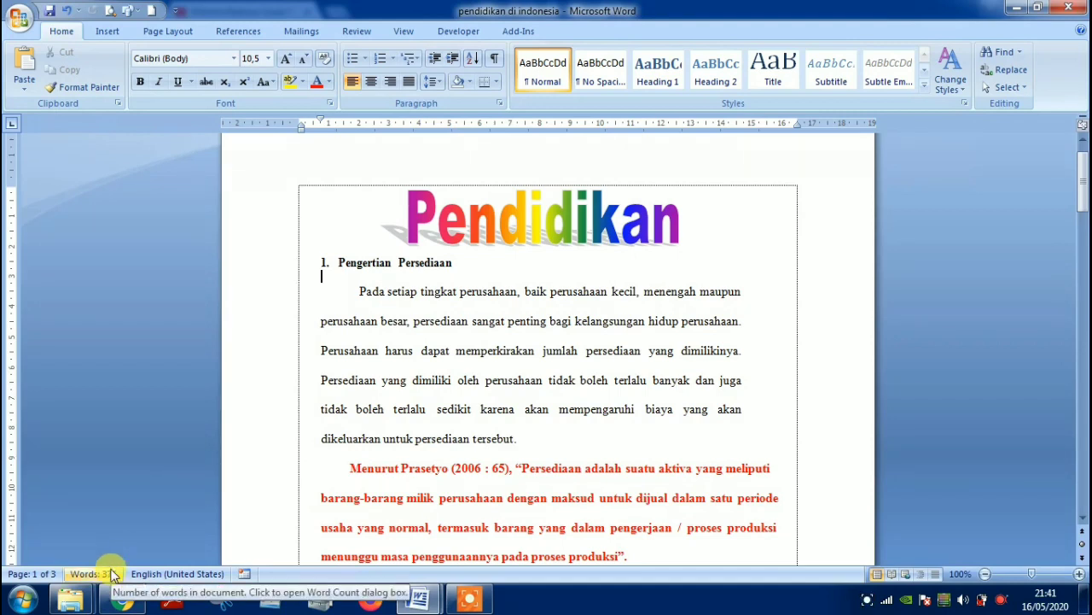
# Switch to Chrome to view the top of the Wikipedia article Pendidikan di Indonesia, and return to the Word document.
pyautogui.moveTo(124, 601)
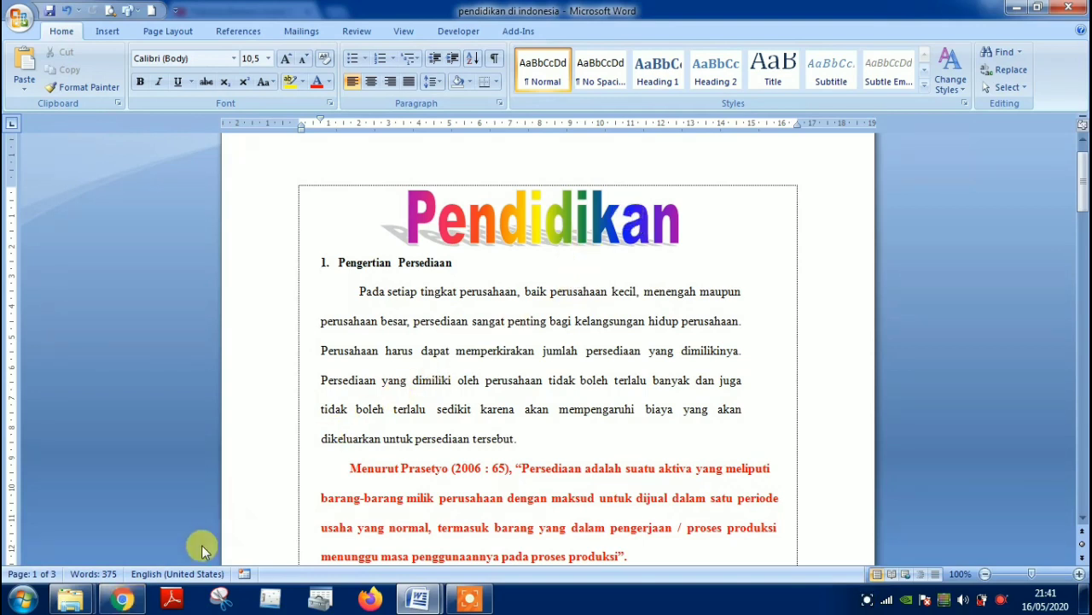
pyautogui.click(124, 600)
pyautogui.scroll(15, 250, 441)
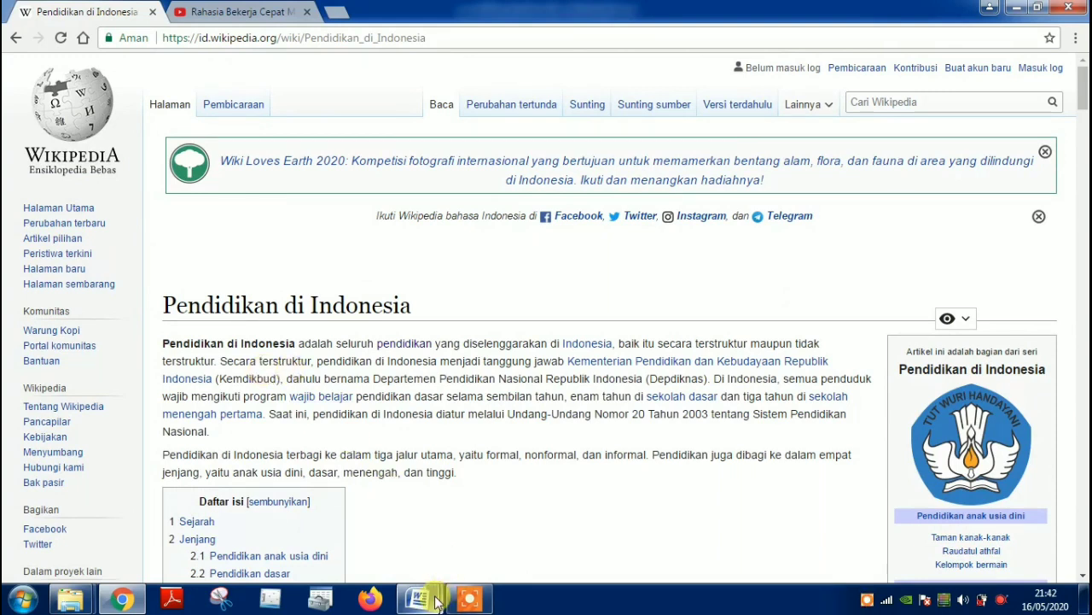
pyautogui.moveTo(436, 603)
pyautogui.click(384, 533)
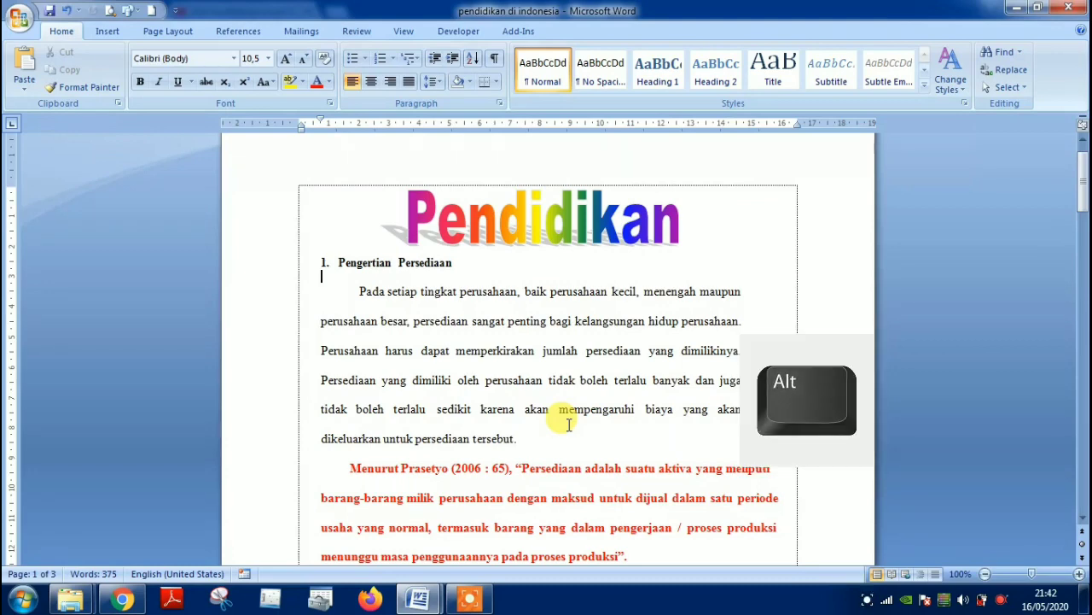
# Switch back and forth between the Word document and the Wikipedia article in Chrome.
pyautogui.hotkey('alt', 'Tab')
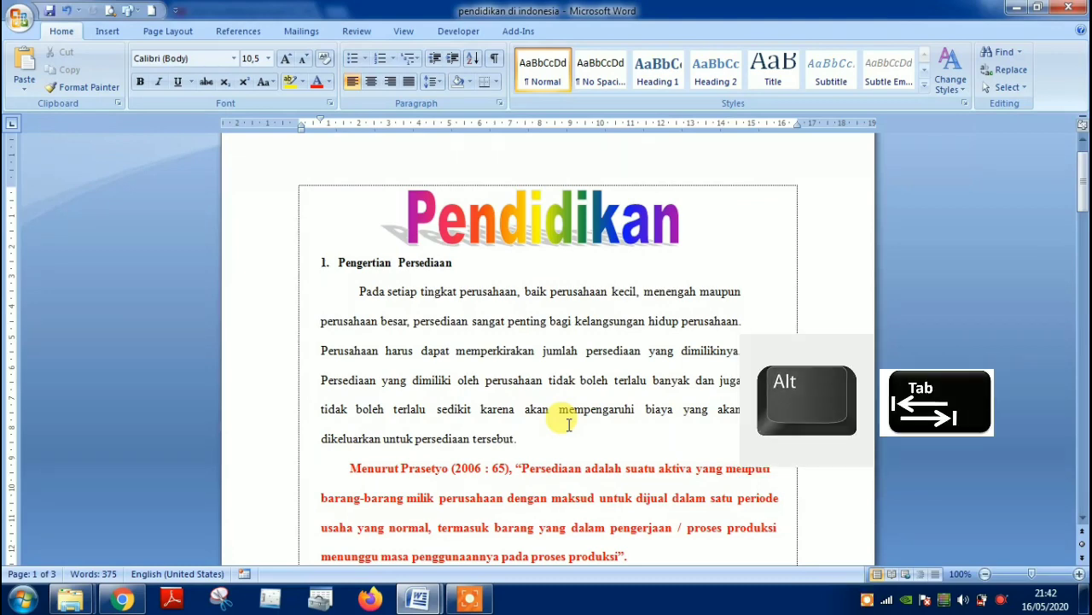
pyautogui.hotkey('alt', 'Tab')
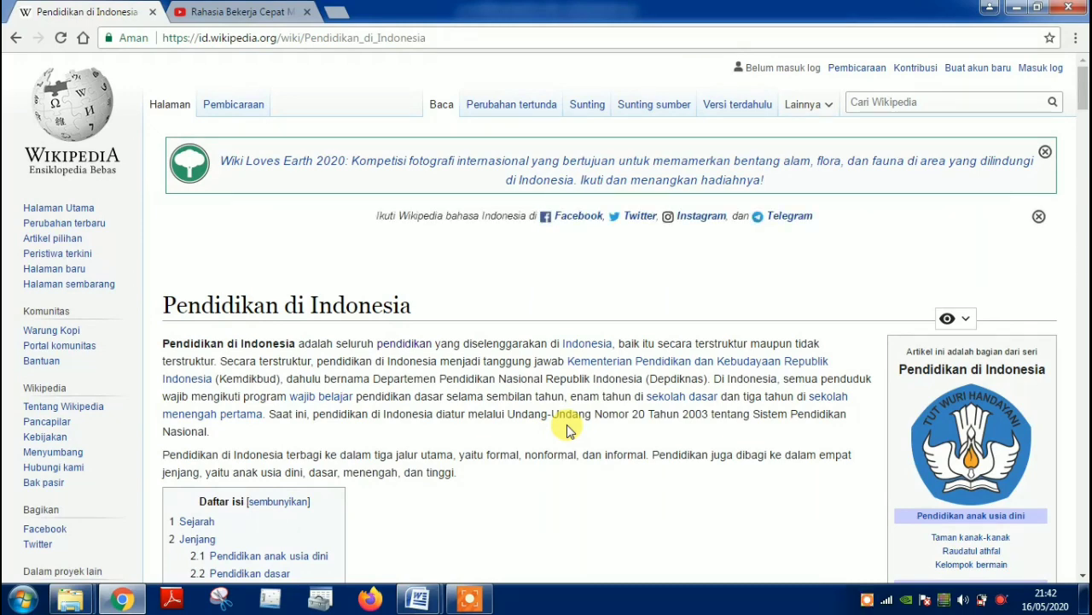
pyautogui.hotkey('alt', 'Tab')
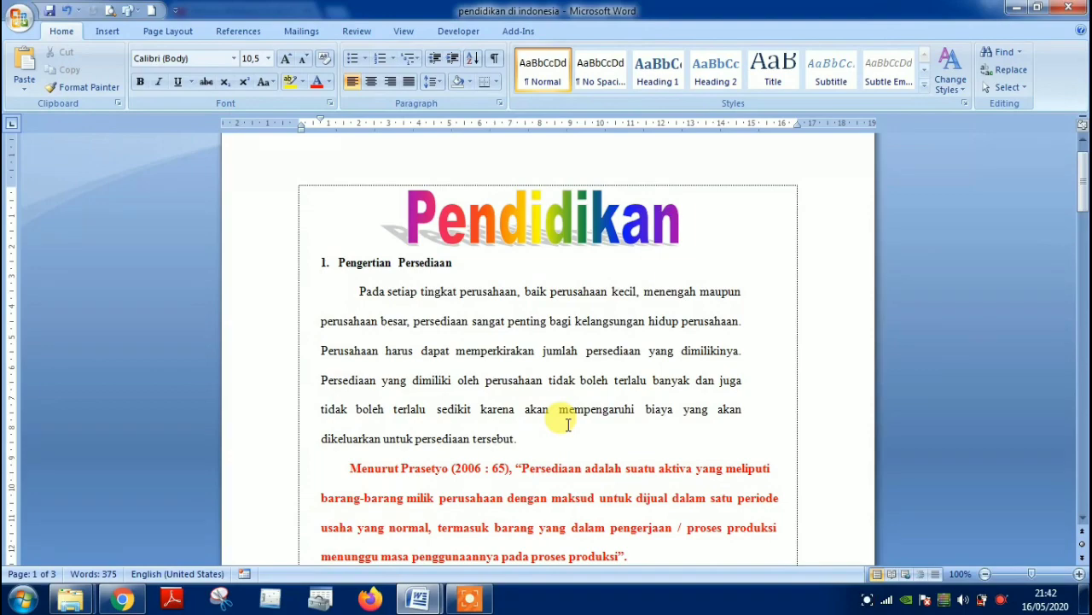
pyautogui.hotkey('alt', 'Tab')
pyautogui.scroll(-5, 567, 430)
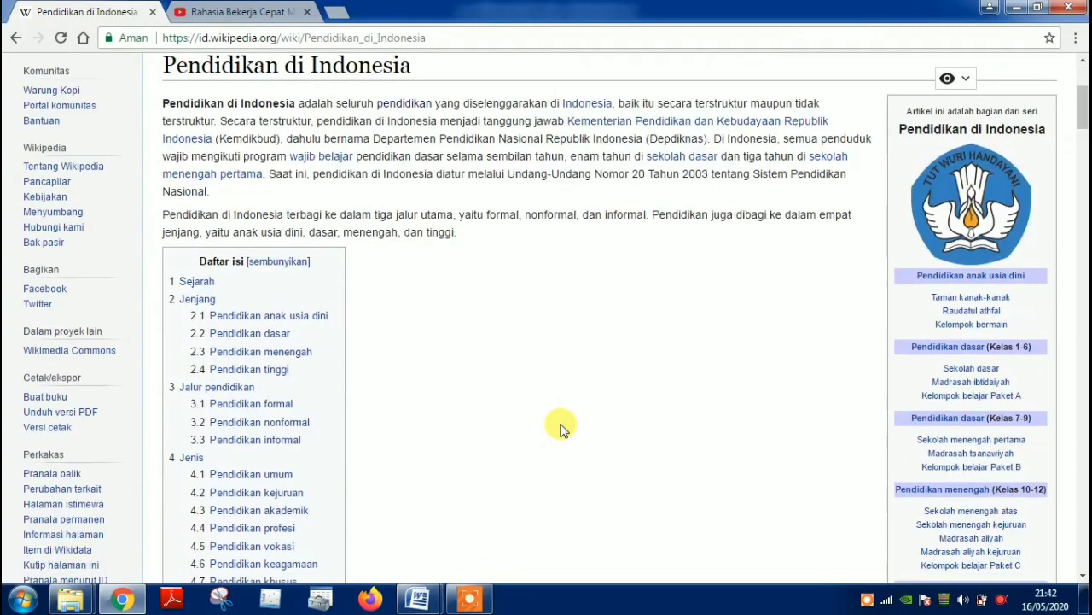
pyautogui.hotkey('alt', 'Tab')
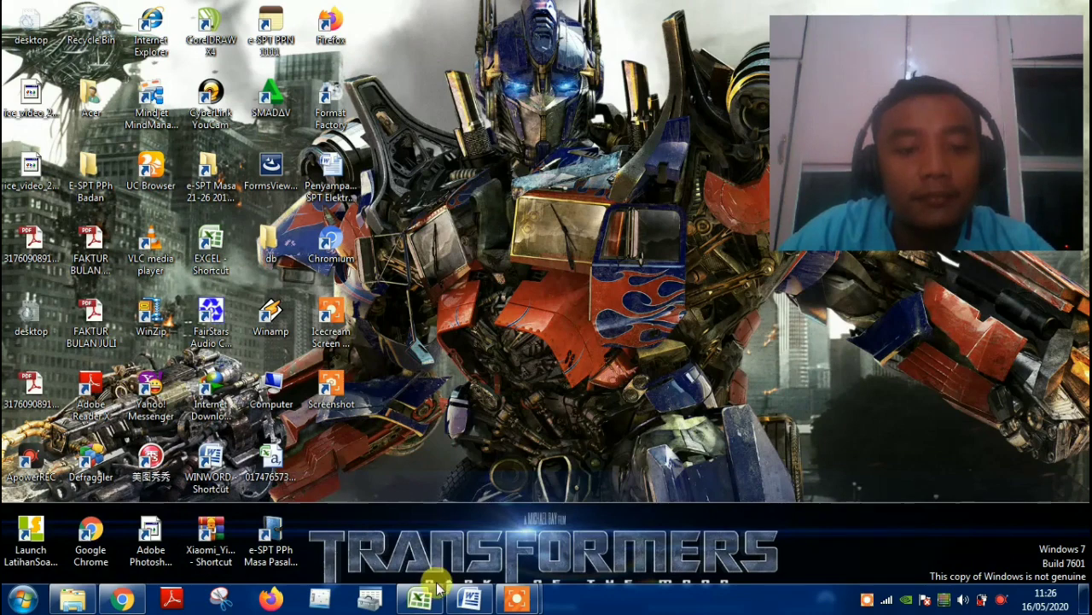
# Switch to the blank Excel workbook and enter the header NAMA in cell A3.
pyautogui.click(422, 596)
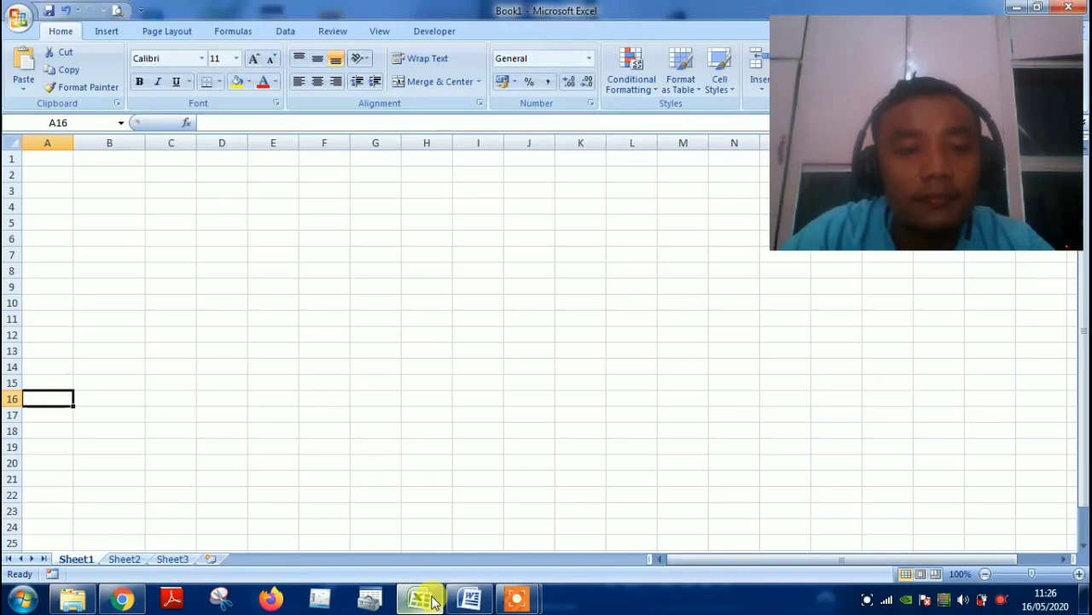
pyautogui.click(50, 221)
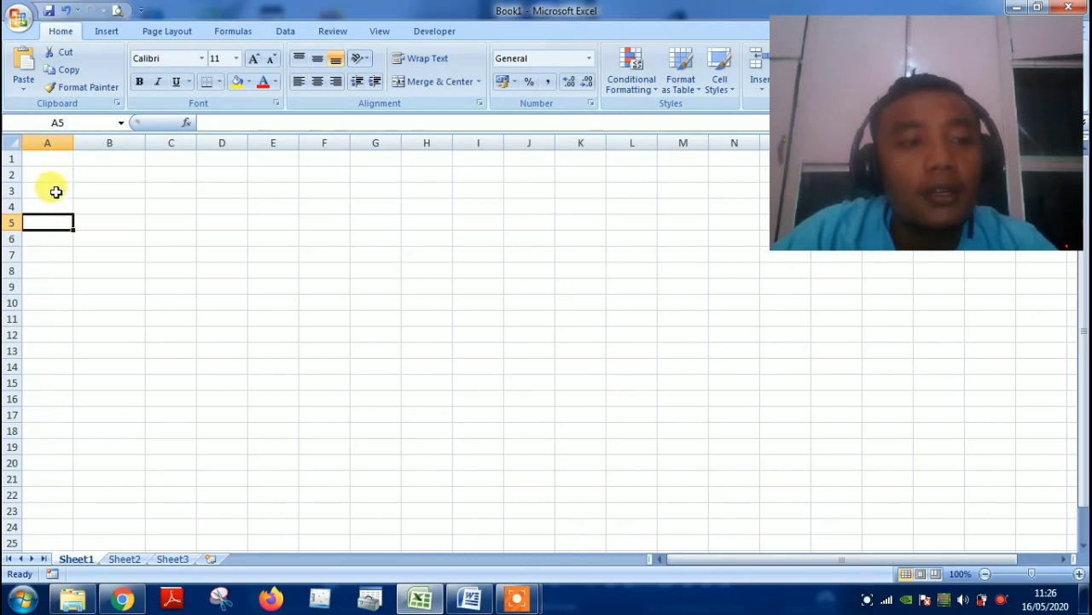
pyautogui.click(55, 192)
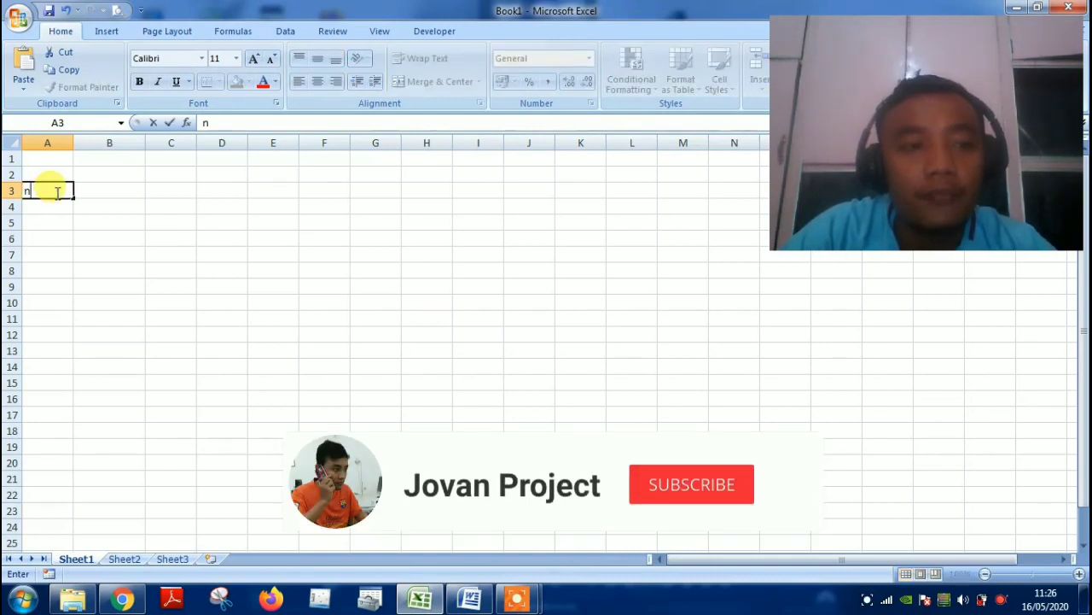
pyautogui.write('NAMA')
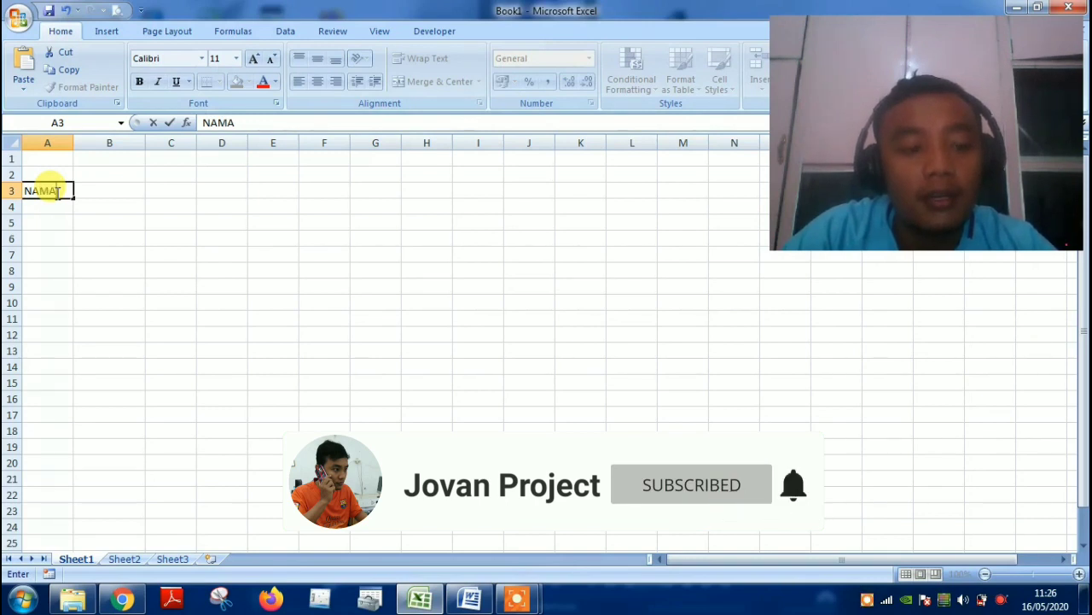
pyautogui.press('Tab')
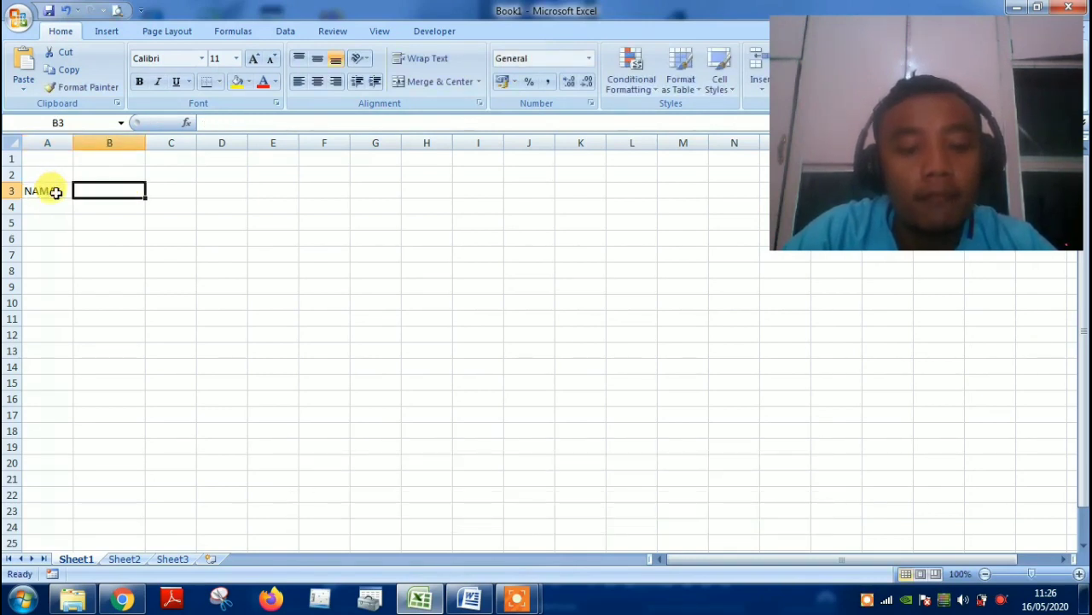
pyautogui.write('a')
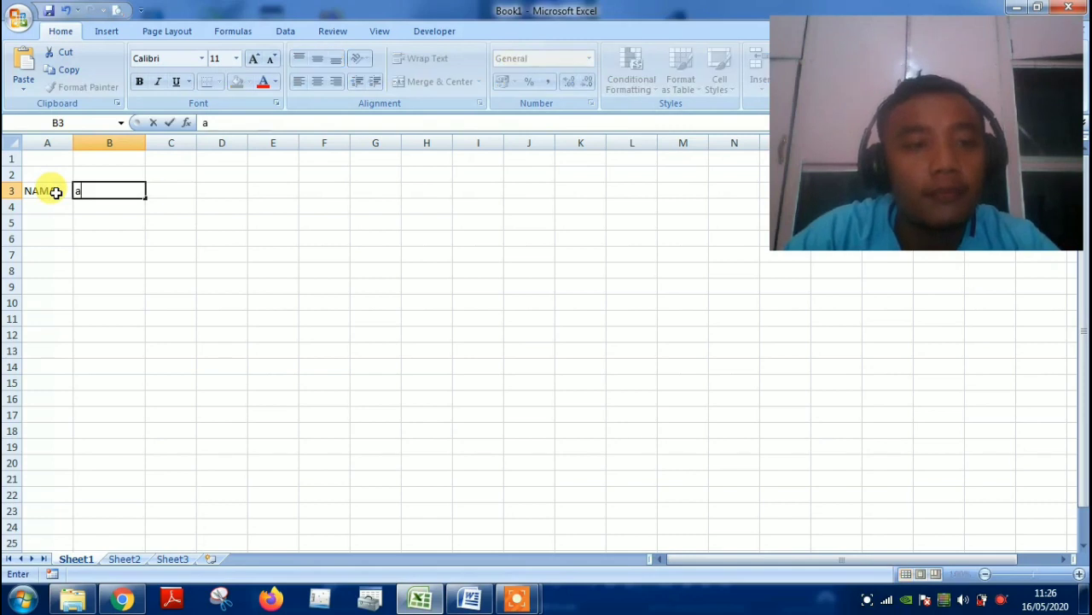
pyautogui.press('BackSpace')
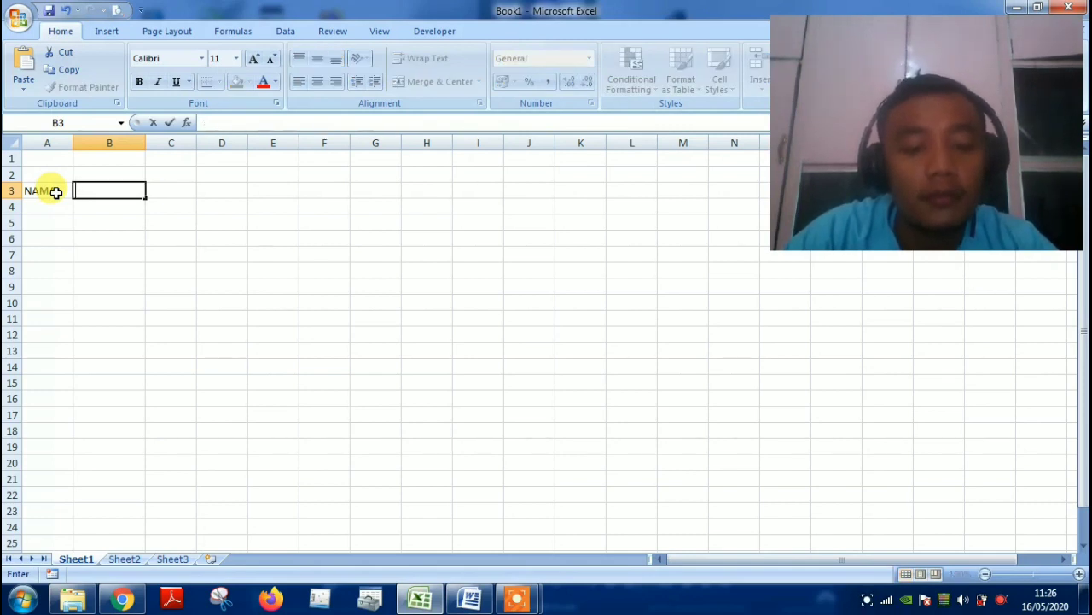
pyautogui.write('A')
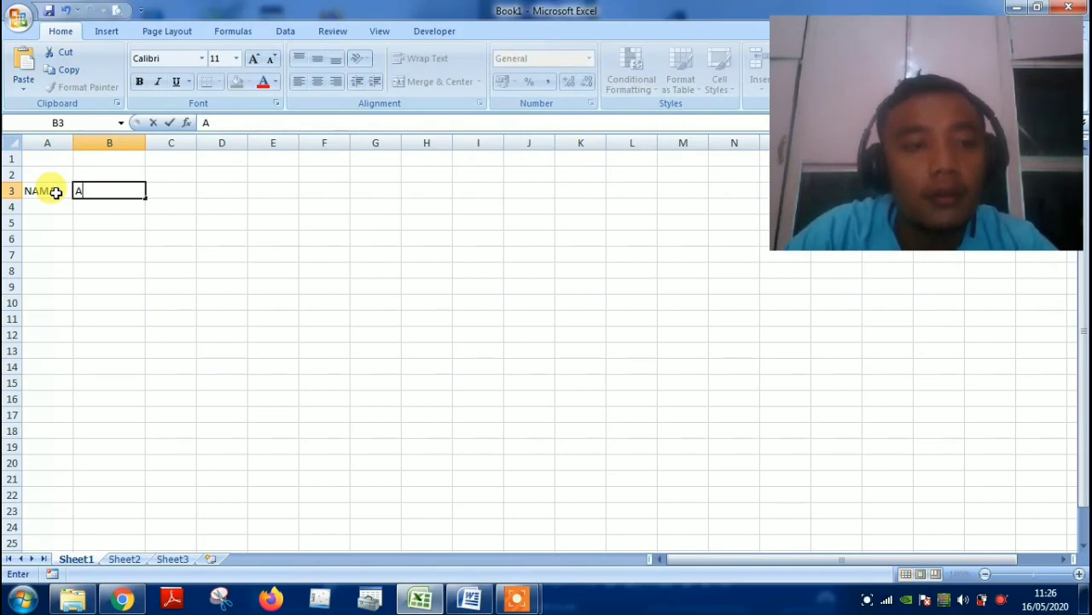
pyautogui.press('BackSpace')
pyautogui.write('ALAMA')
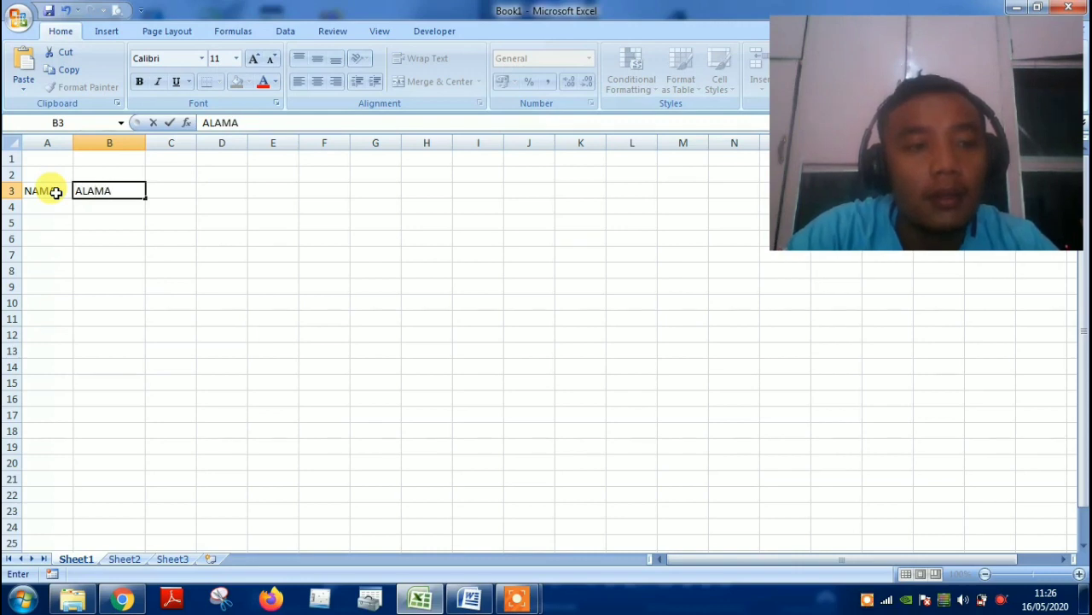
pyautogui.press('BackSpace')
pyautogui.press('BackSpace')
pyautogui.press('BackSpace')
pyautogui.press('BackSpace')
pyautogui.press('BackSpace')
# Complete the header row with USIA in cell B3, ALAMAT in C3 and PROFESI in D3.
pyautogui.write('U')
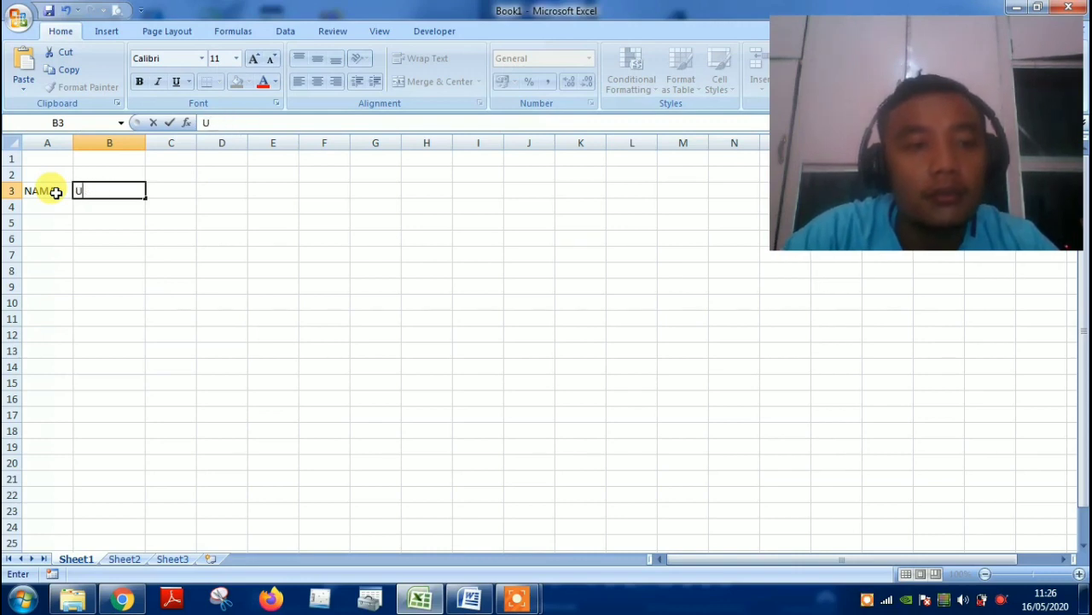
pyautogui.write('SIA')
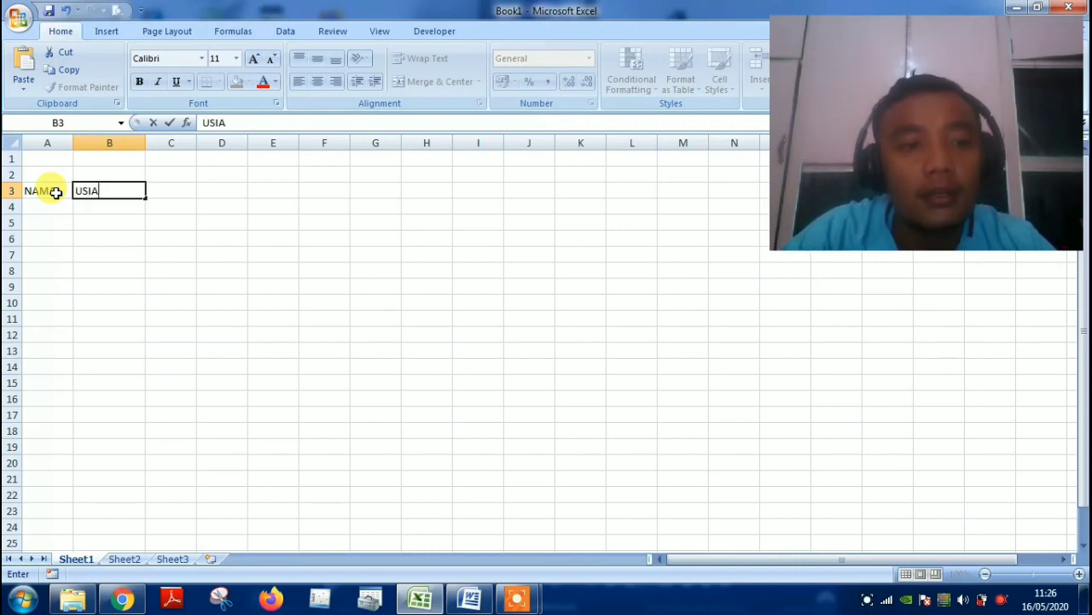
pyautogui.press('Tab')
pyautogui.write('A')
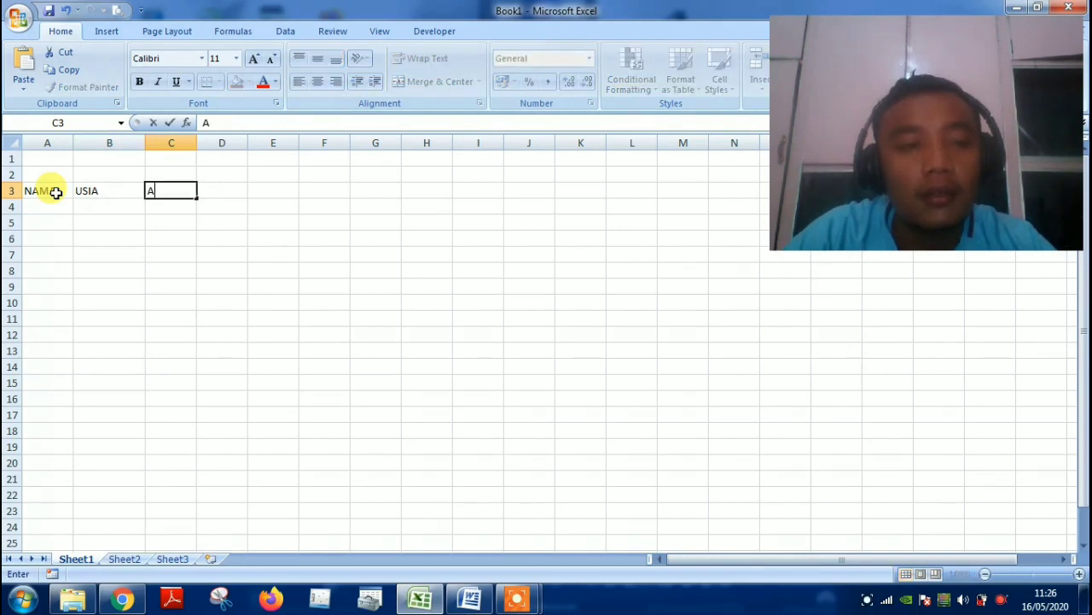
pyautogui.write('LAMAT')
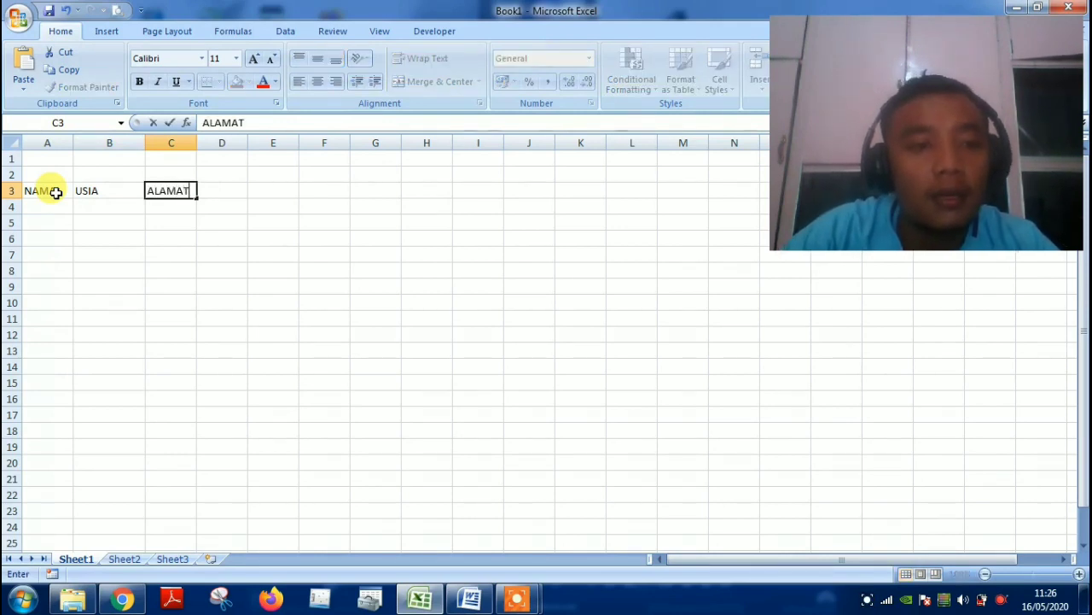
pyautogui.press('Tab')
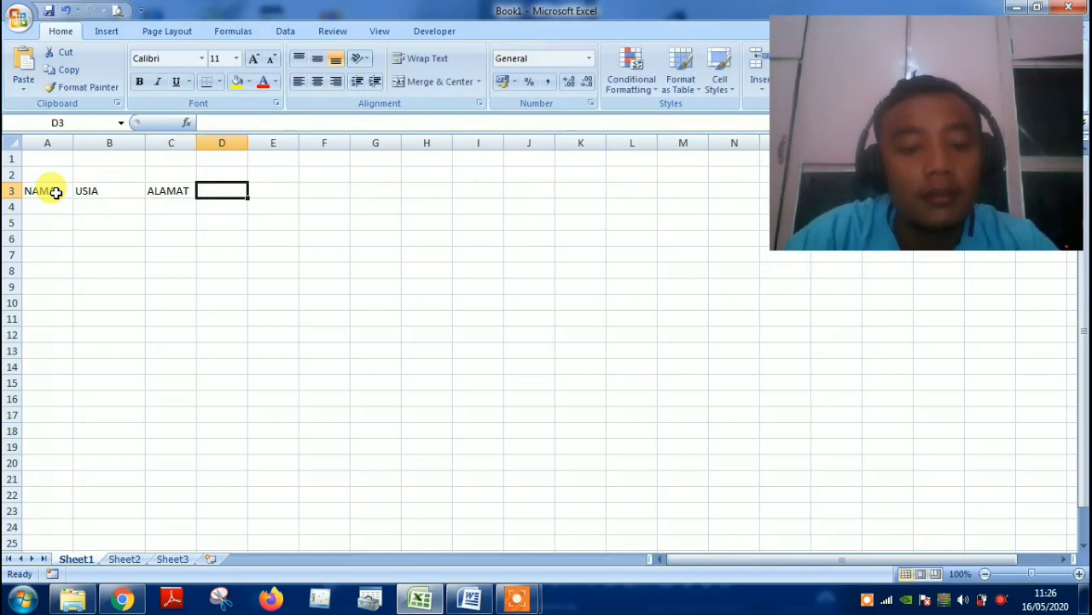
pyautogui.write('PROFESI')
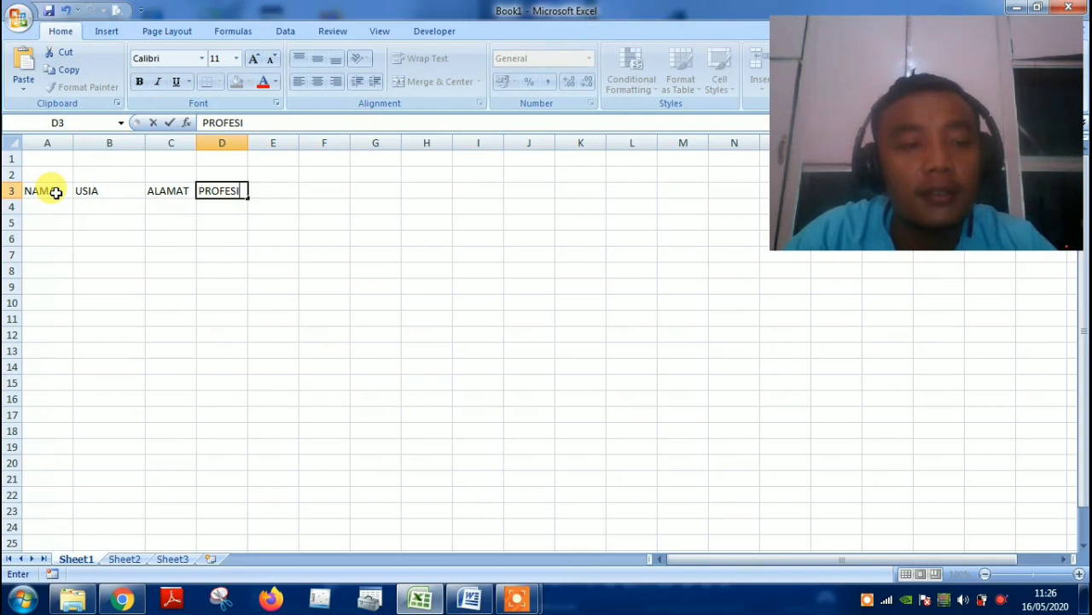
pyautogui.press('Return')
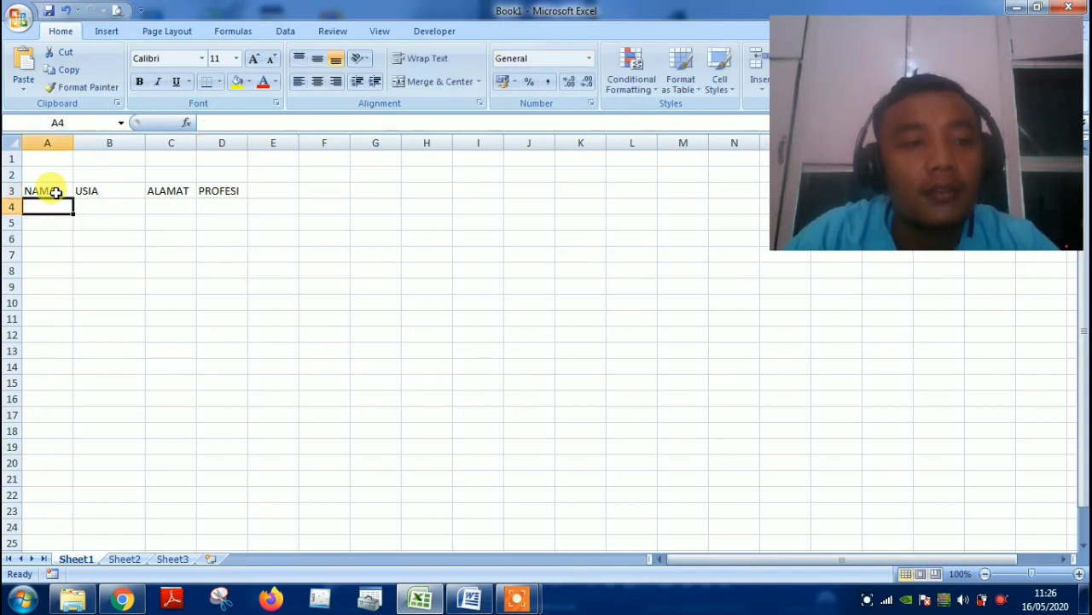
# Highlight the header cells A3:D3 to point out the table's column labels.
pyautogui.click(56, 192)
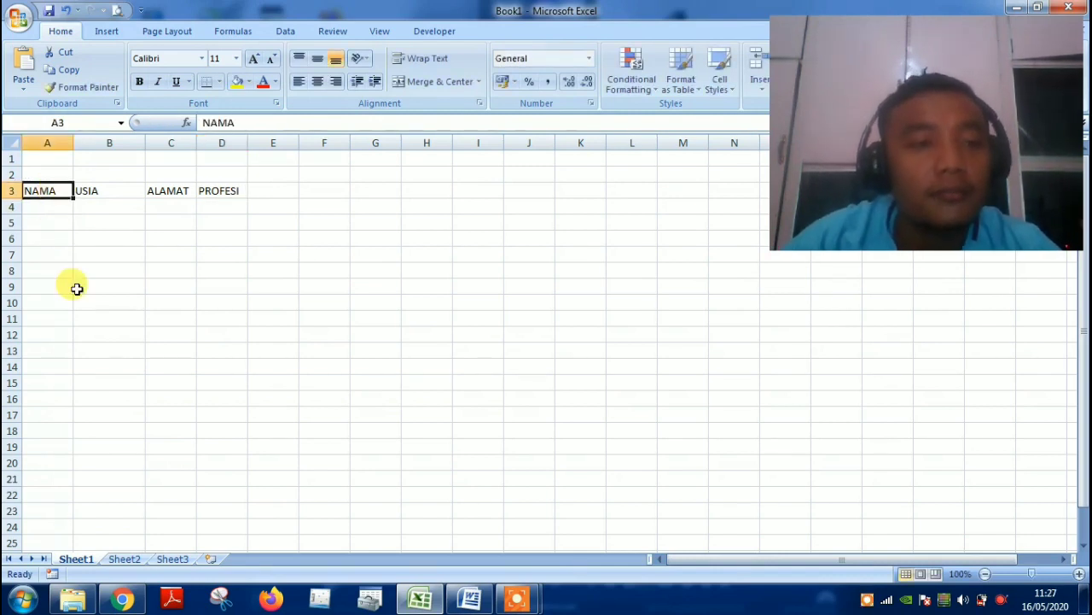
pyautogui.press('Down')
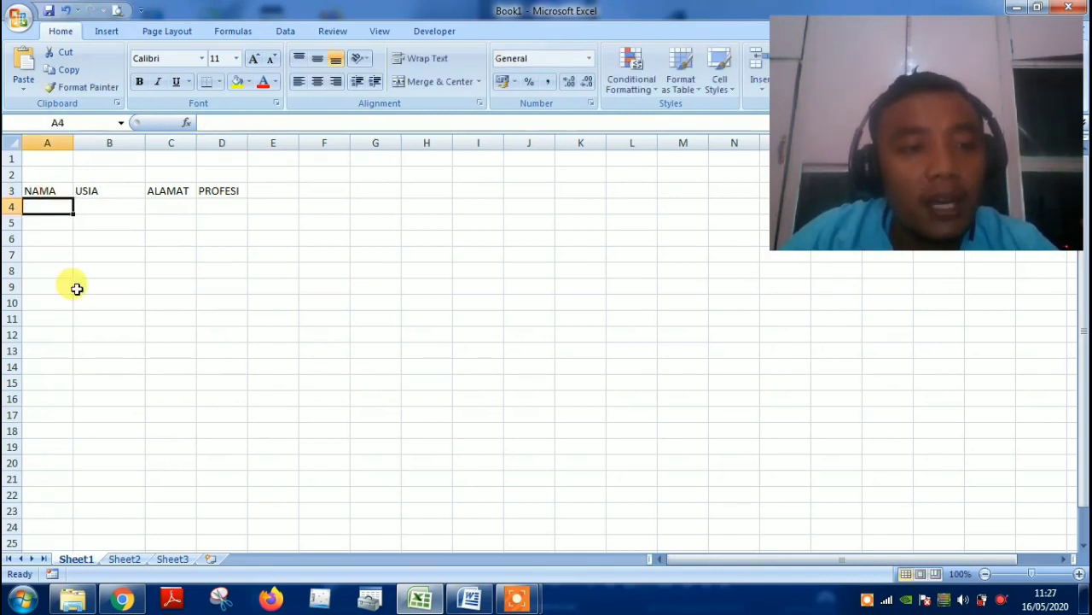
pyautogui.press('Up')
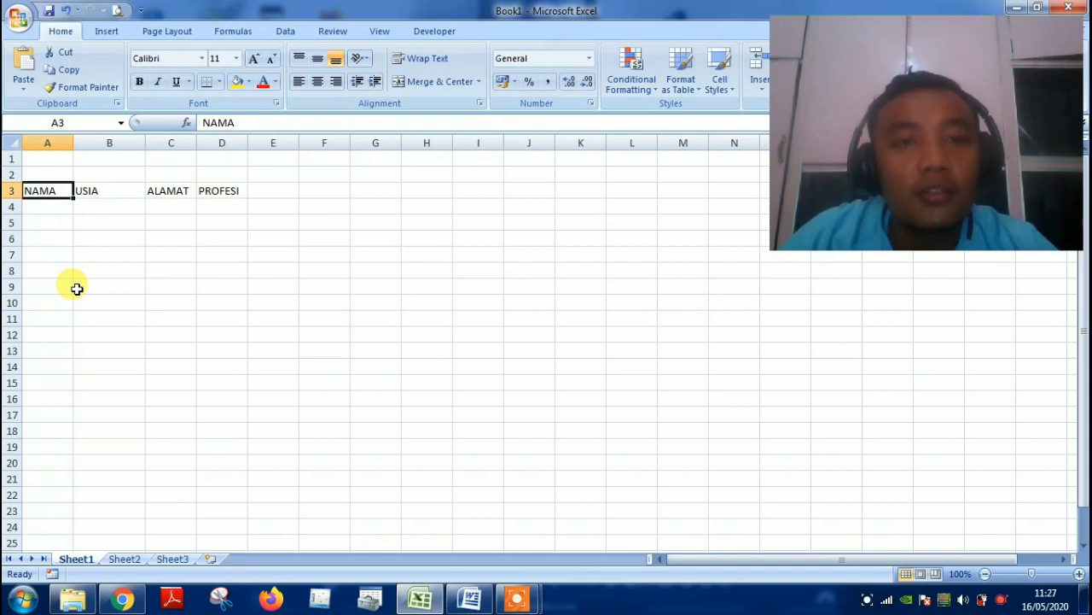
pyautogui.hotkey('shift', 'Right')
pyautogui.hotkey('shift', 'Right')
pyautogui.hotkey('shift', 'Right')
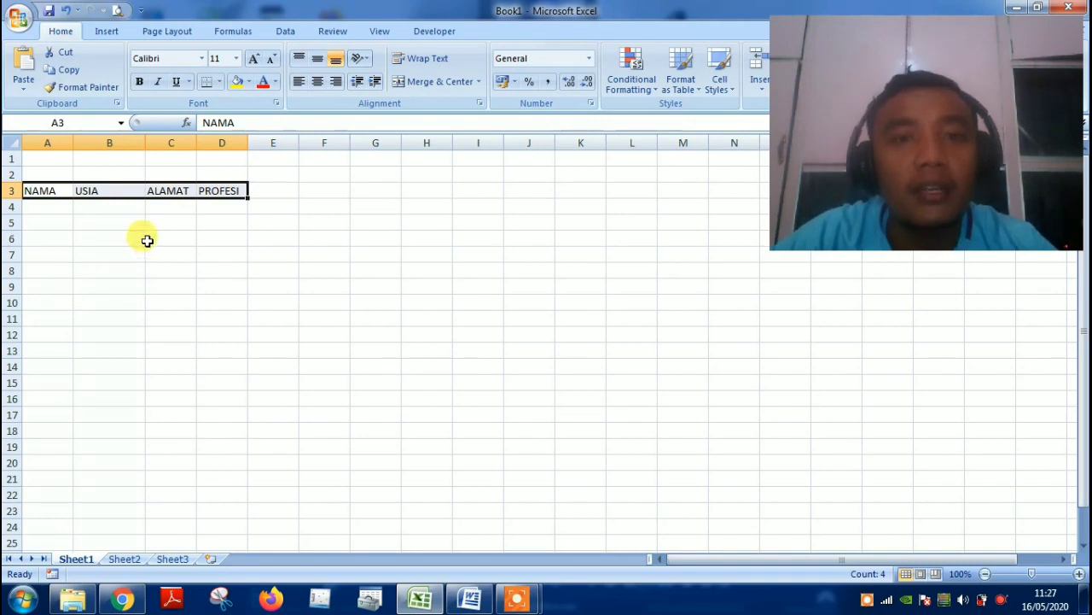
pyautogui.press('Down')
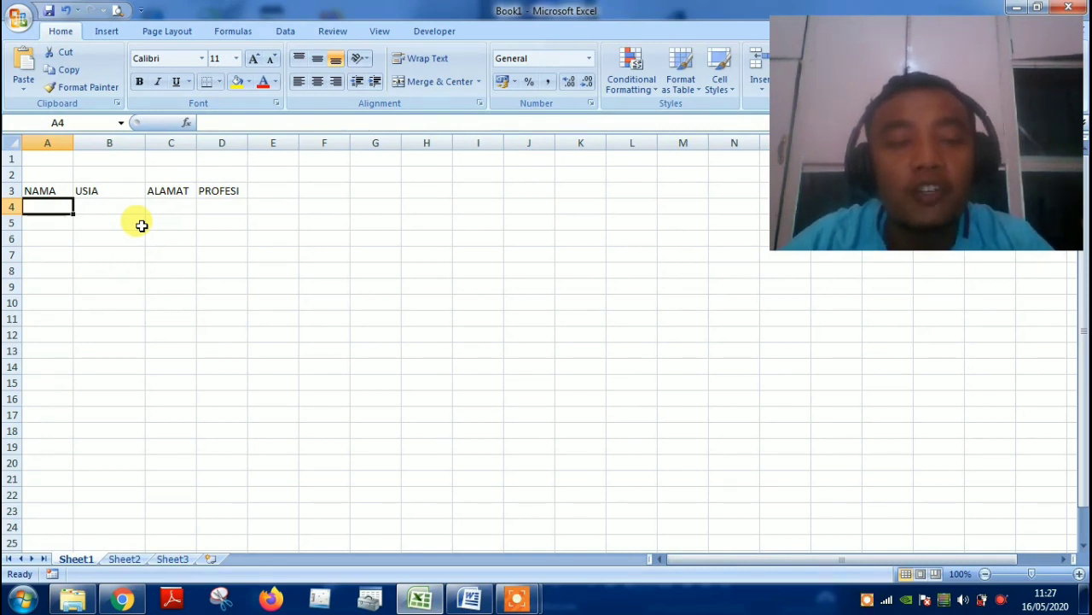
pyautogui.press('Up')
pyautogui.hotkey('shift', 'Right')
pyautogui.hotkey('shift', 'Right')
pyautogui.hotkey('shift', 'Right')
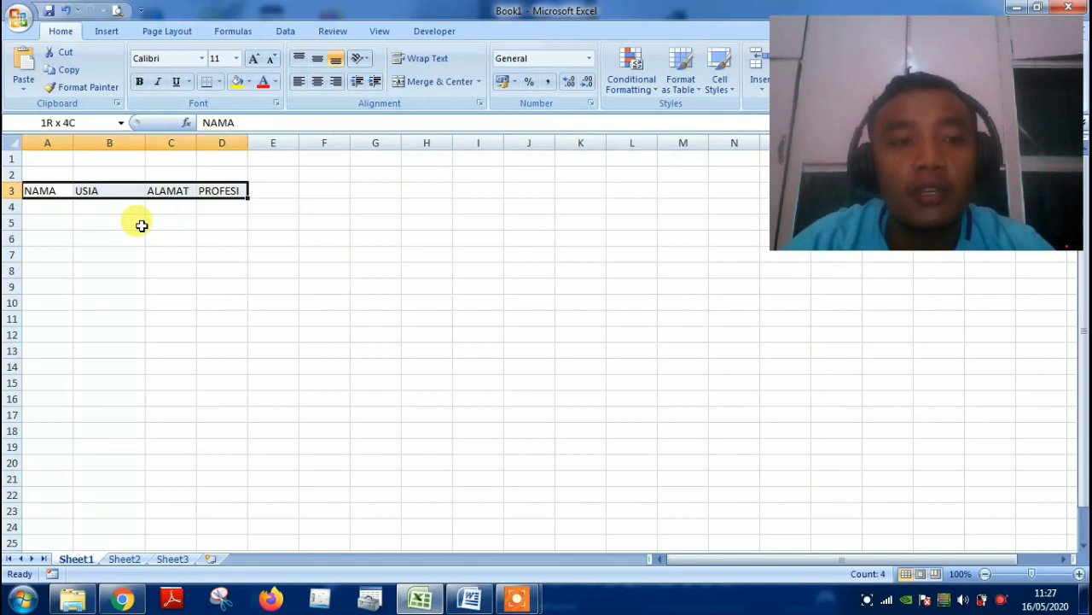
pyautogui.press('Down')
pyautogui.press('Down')
pyautogui.press('Down')
pyautogui.press('Down')
pyautogui.press('Down')
pyautogui.press('Down')
pyautogui.press('Down')
pyautogui.press('Down')
pyautogui.press('Down')
pyautogui.press('Down')
pyautogui.press('Up')
pyautogui.press('Up')
pyautogui.press('Up')
pyautogui.press('Up')
pyautogui.press('Up')
pyautogui.press('Up')
pyautogui.press('Up')
pyautogui.press('Up')
pyautogui.press('Up')
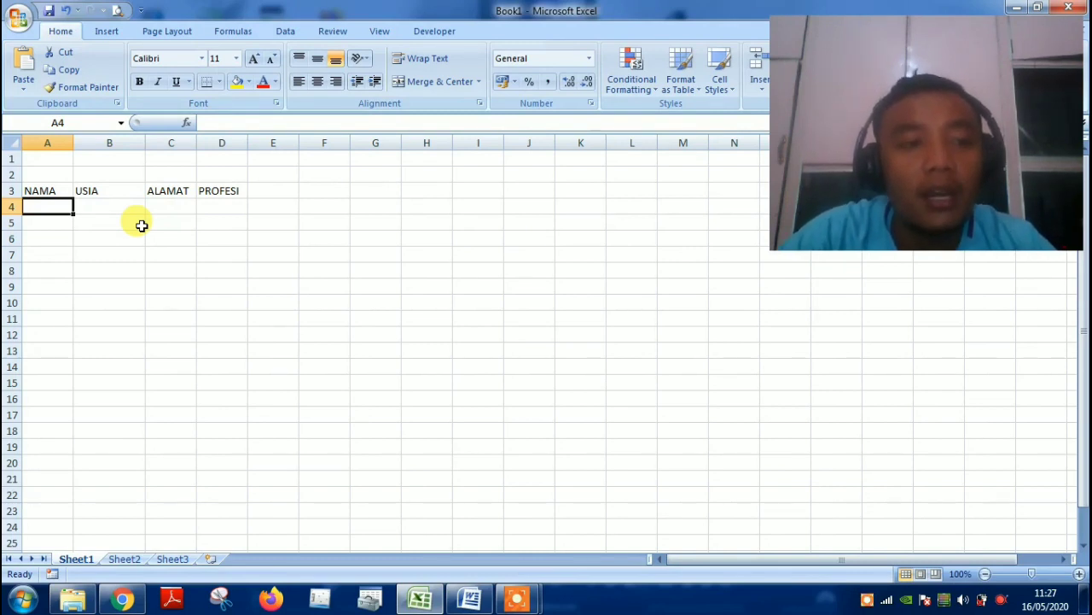
# Enter a sample record in row 4 with a person's name, age 31, address MEDAN and profession PNS.
pyautogui.write('BUDI')
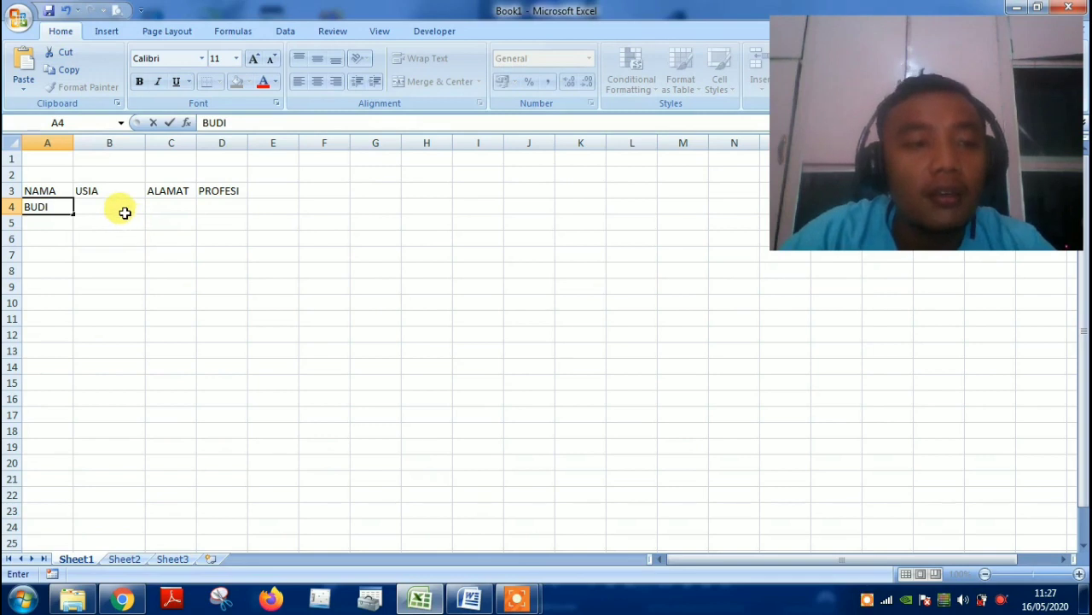
pyautogui.click(125, 213)
pyautogui.write('31')
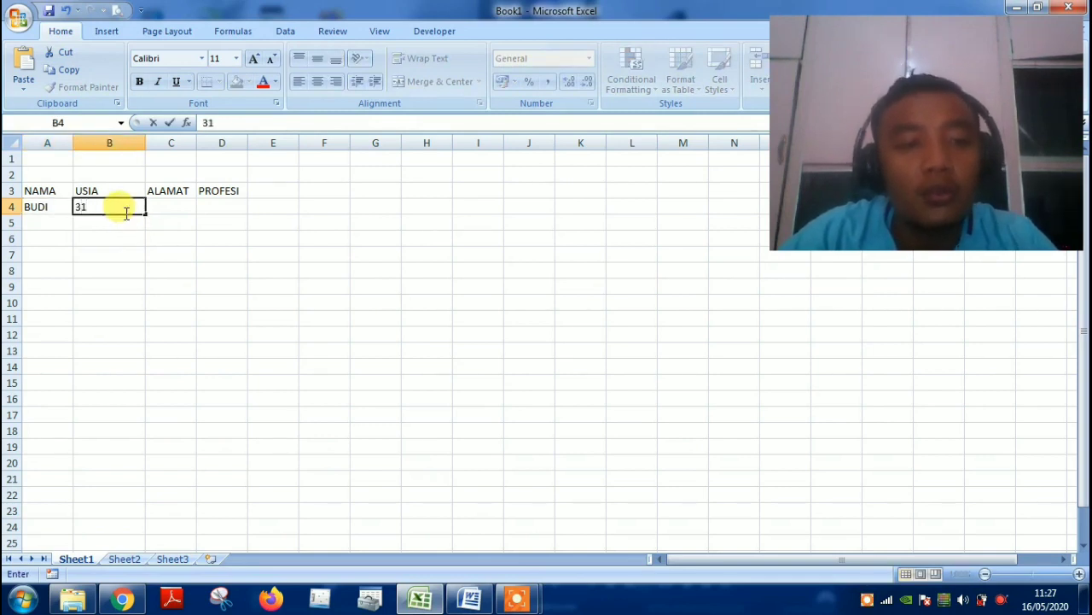
pyautogui.click(154, 207)
pyautogui.write('M')
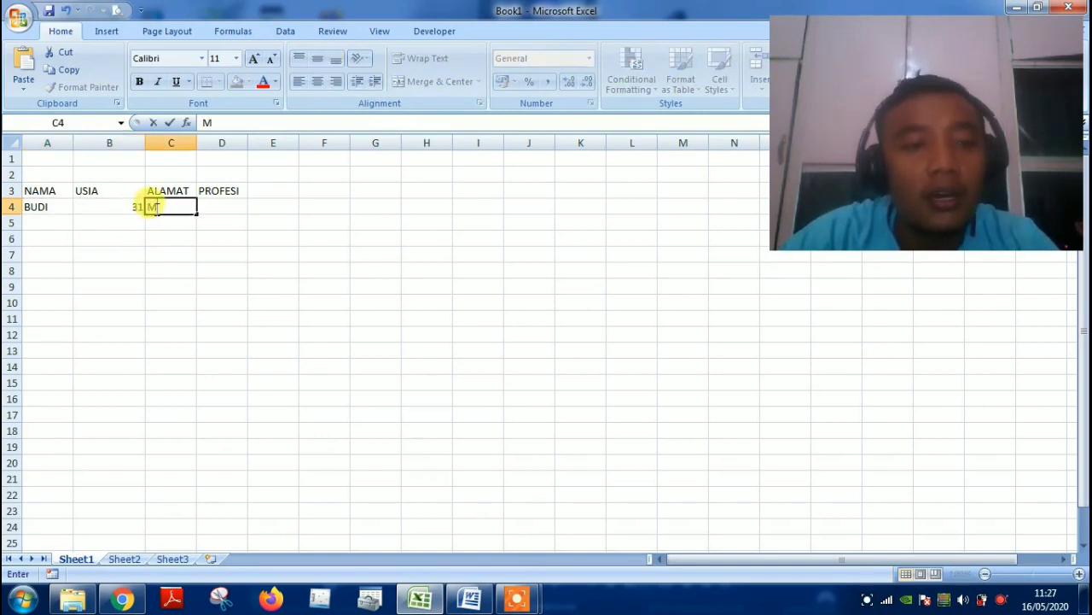
pyautogui.write('EDAN')
pyautogui.click(229, 206)
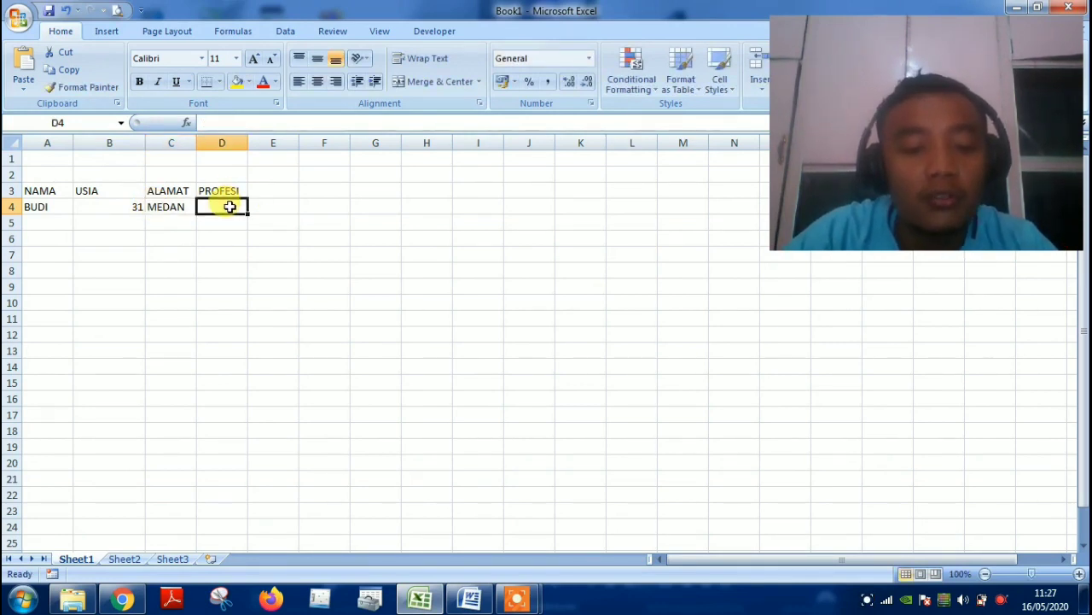
pyautogui.write('PNS')
pyautogui.press('Return')
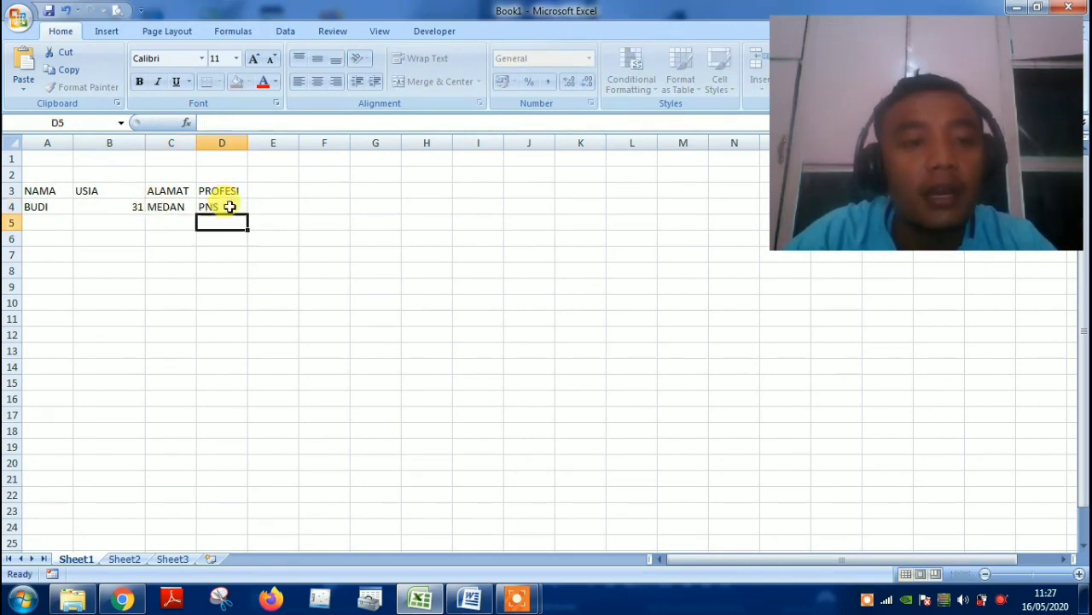
pyautogui.press('Left')
pyautogui.press('Left')
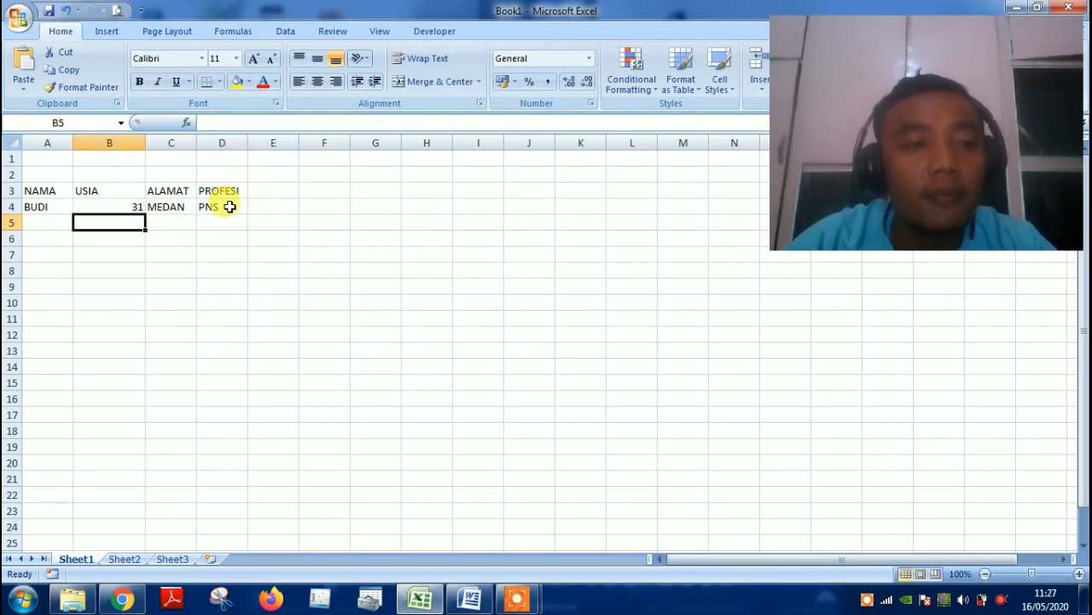
pyautogui.press('Left')
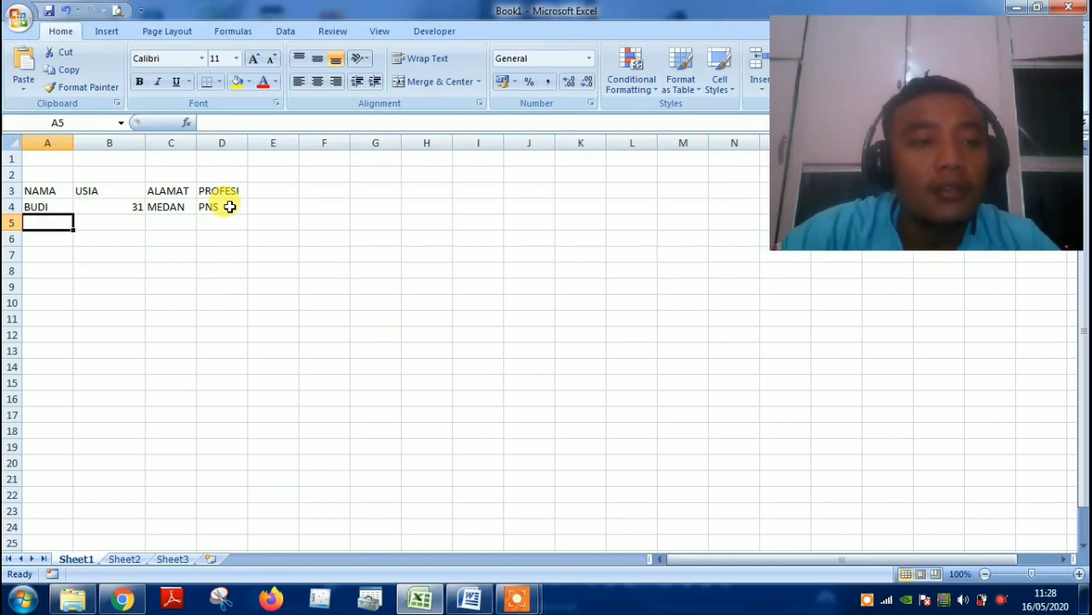
# Clear the sample record from cells A4:D4 and make A4 the active cell.
pyautogui.click(67, 206)
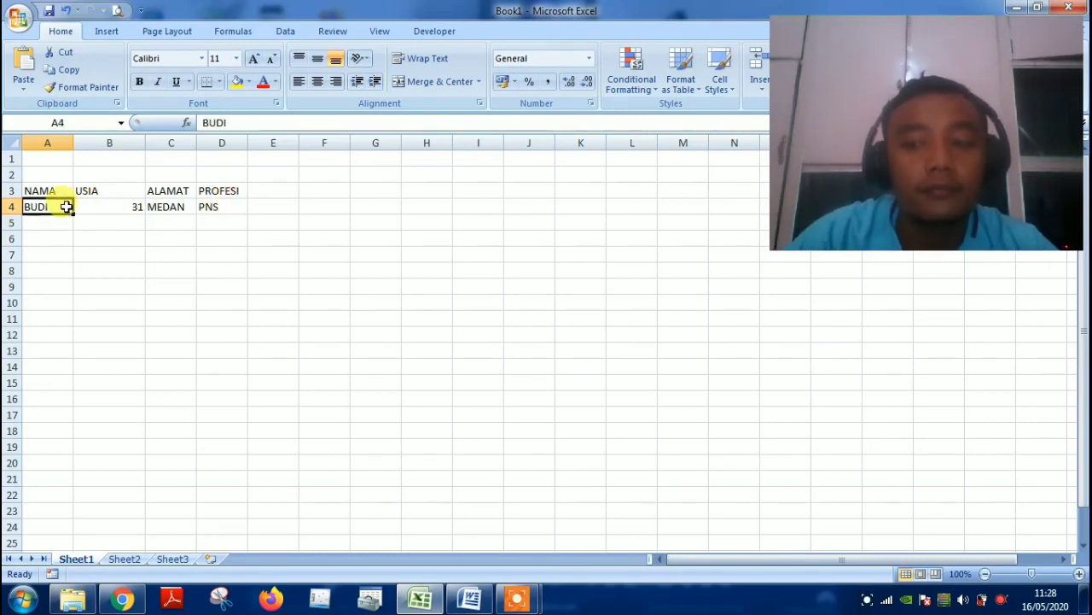
pyautogui.hotkey('shift', 'Right')
pyautogui.hotkey('shift', 'Right')
pyautogui.hotkey('shift', 'Right')
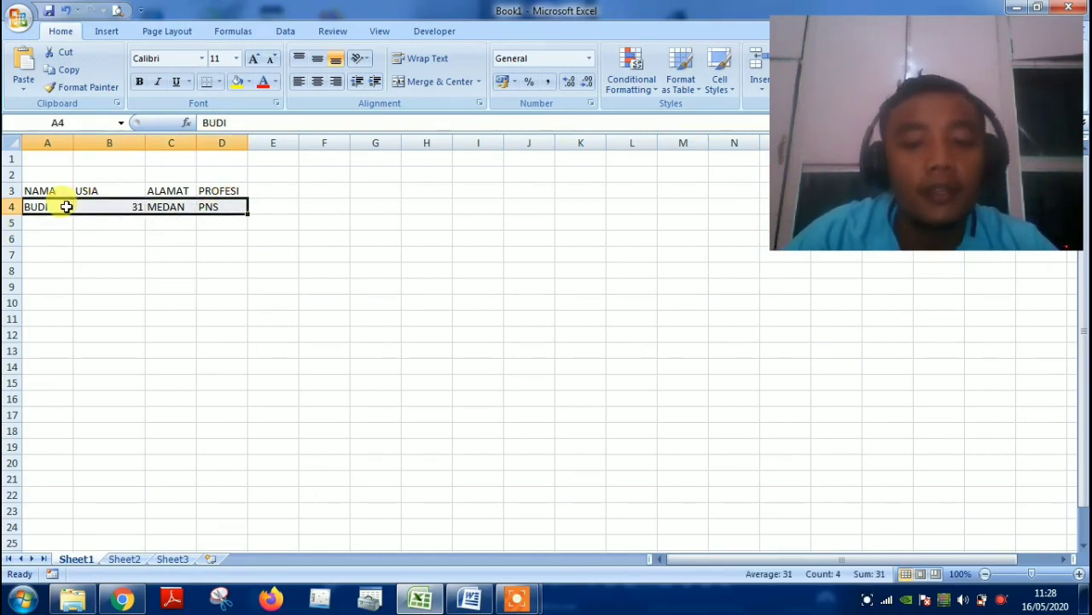
pyautogui.press('Delete')
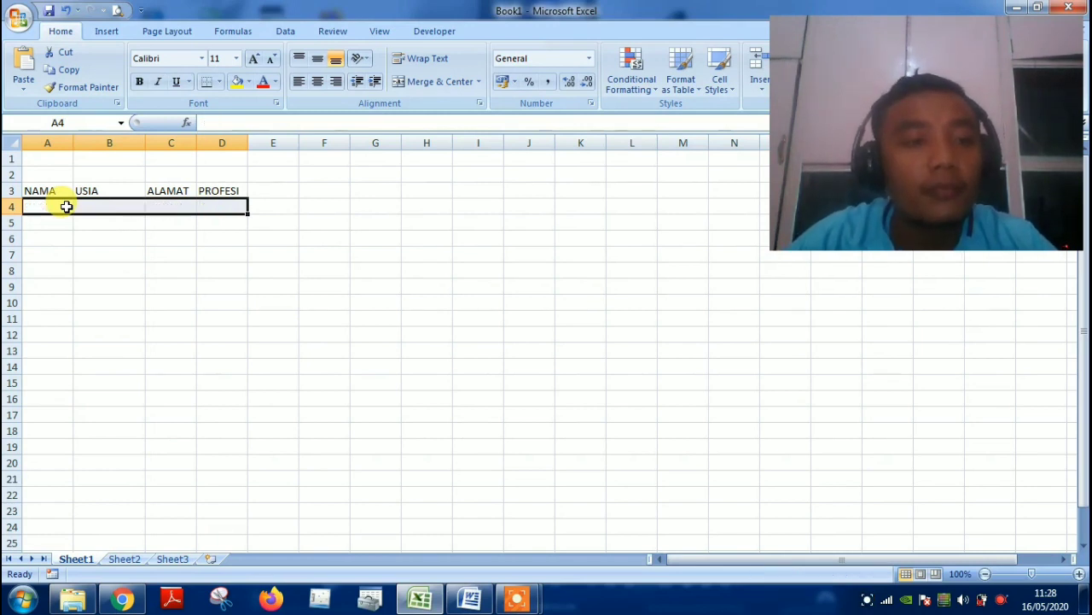
pyautogui.press('Down')
pyautogui.click(66, 207)
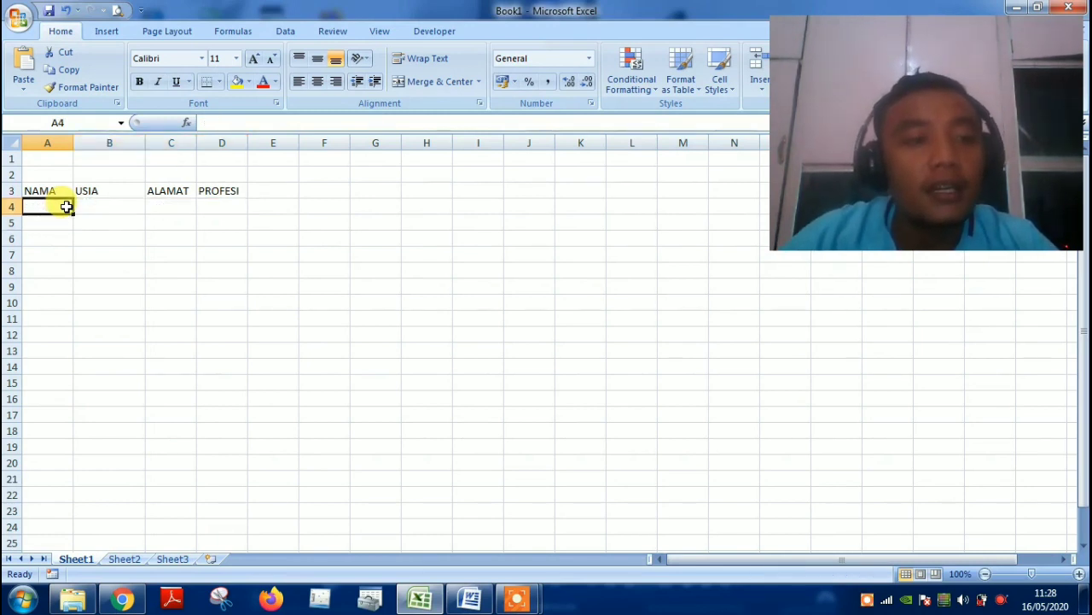
# Add the Form command from the All Commands list to the Quick Access Toolbar for all documents.
pyautogui.click(141, 13)
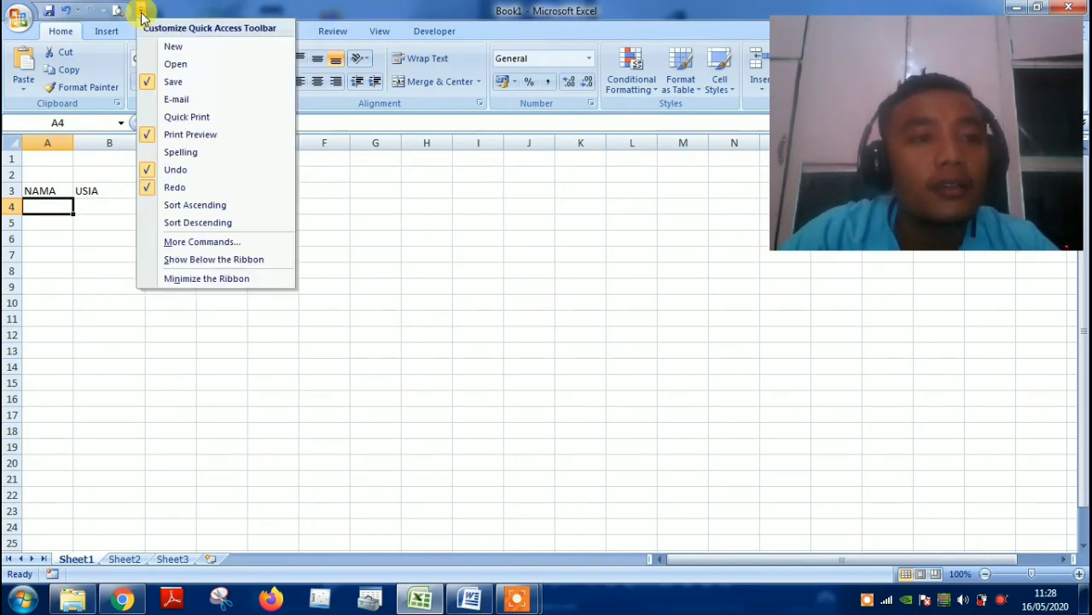
pyautogui.click(212, 243)
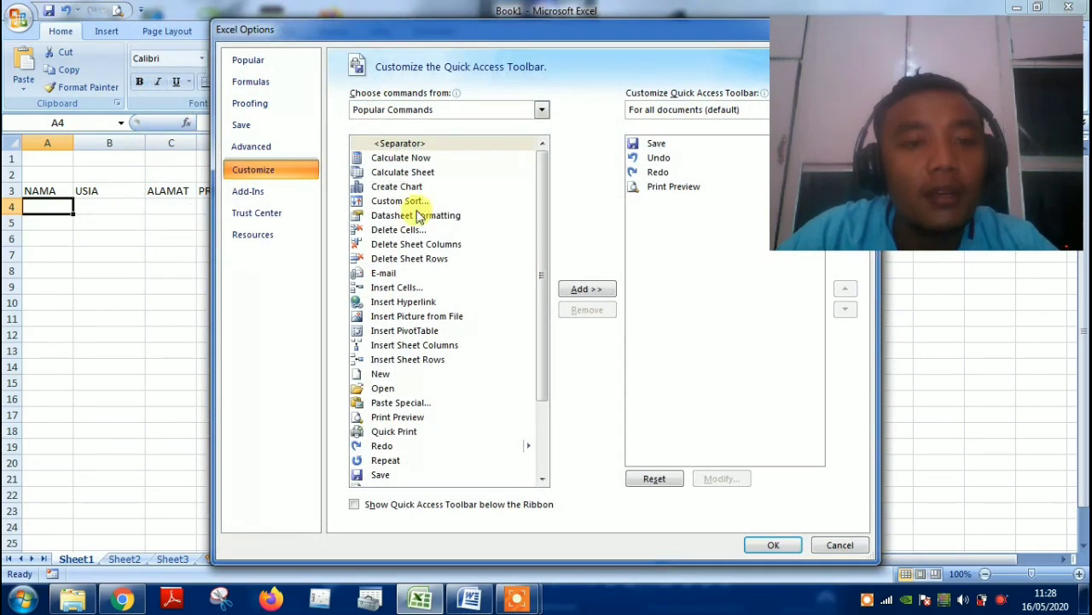
pyautogui.click(541, 111)
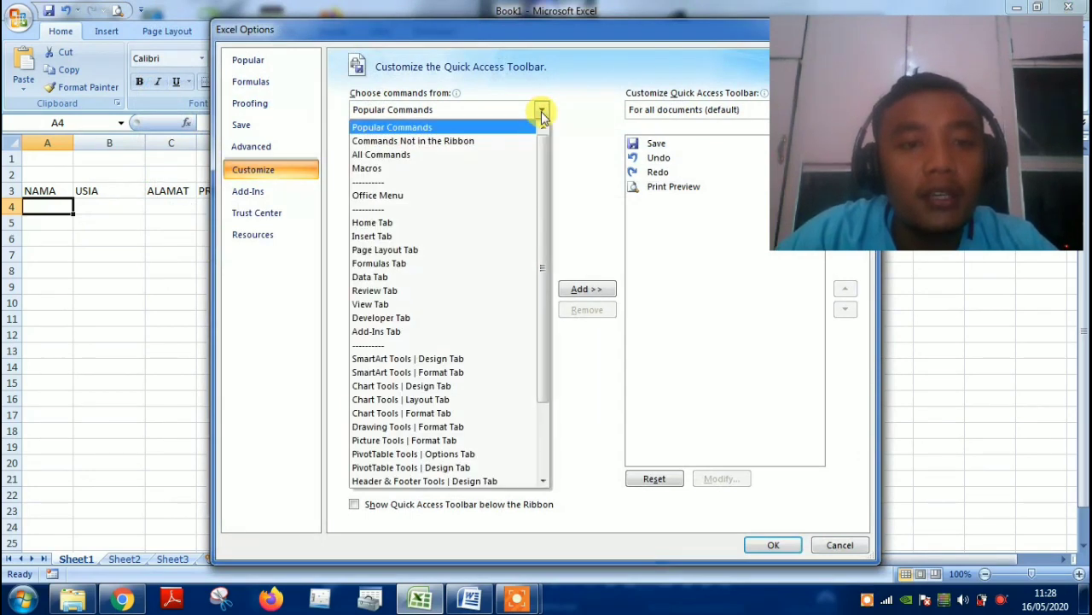
pyautogui.click(474, 155)
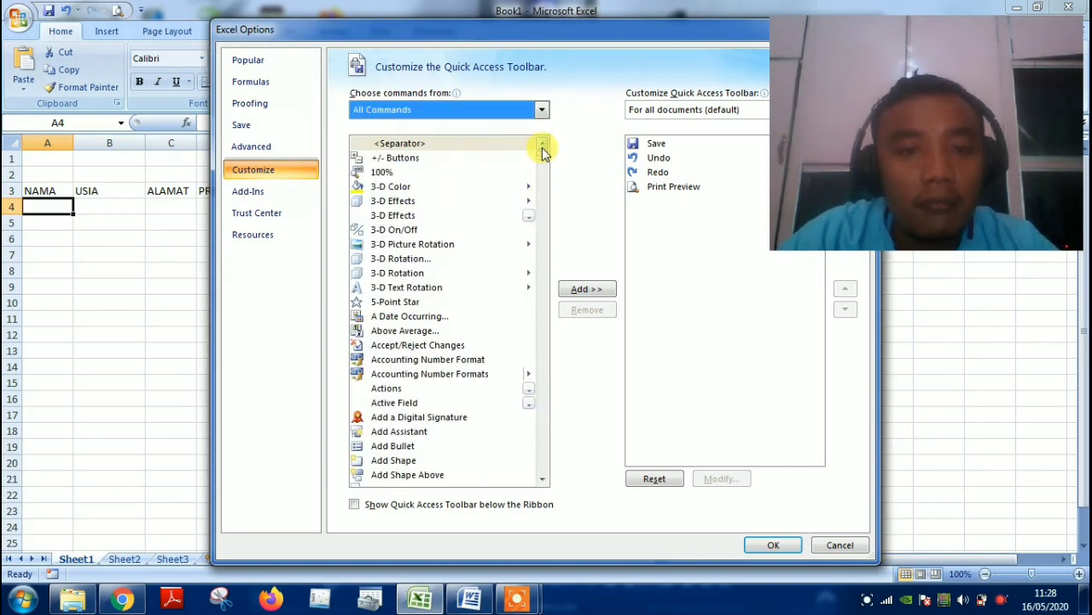
pyautogui.moveTo(542, 159); pyautogui.dragTo(542, 265)
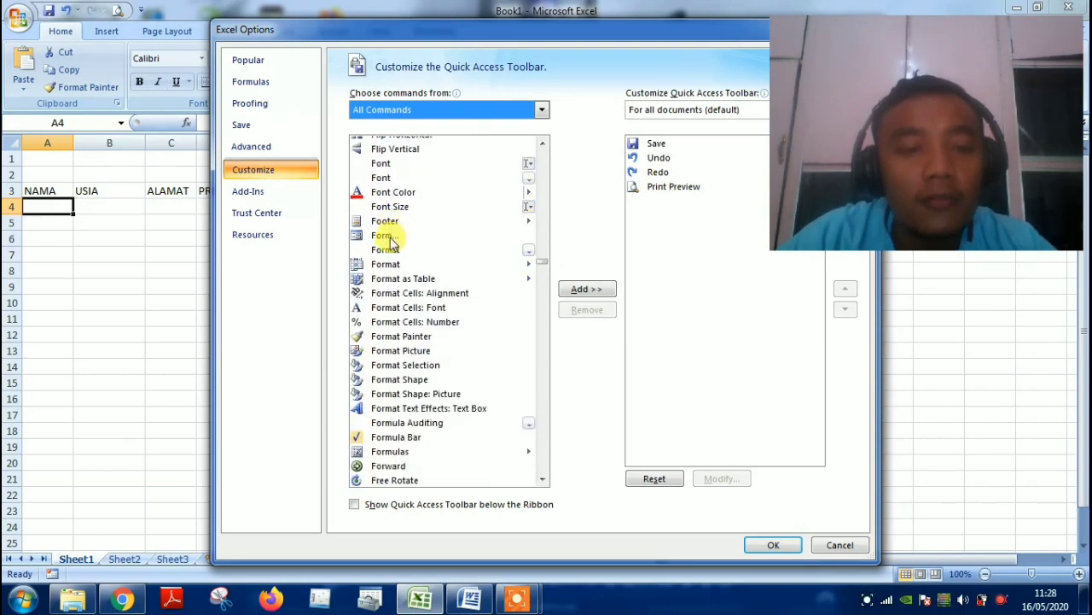
pyautogui.click(388, 237)
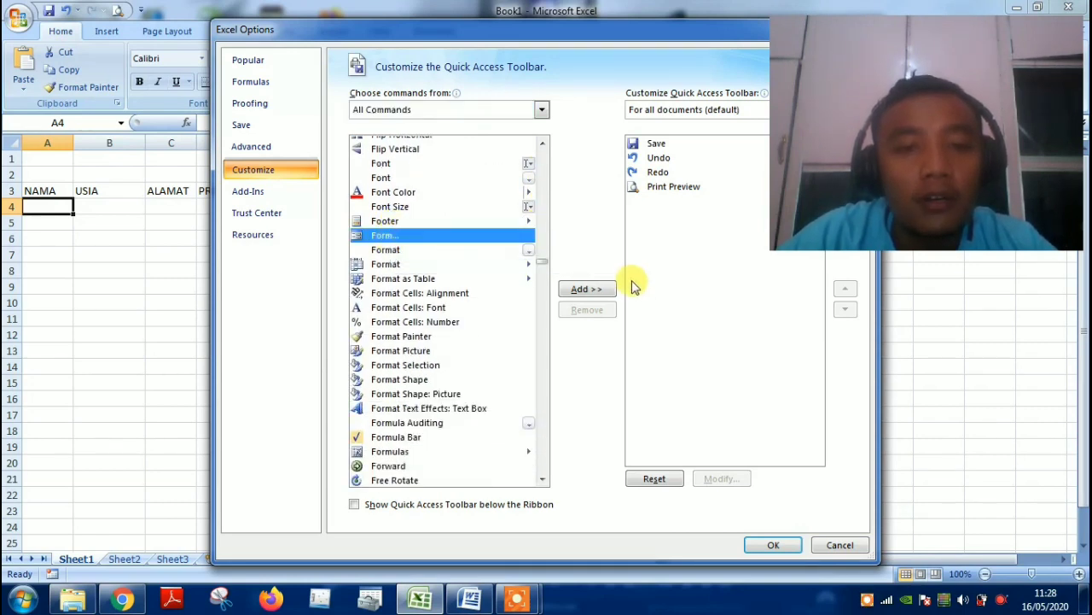
pyautogui.click(589, 292)
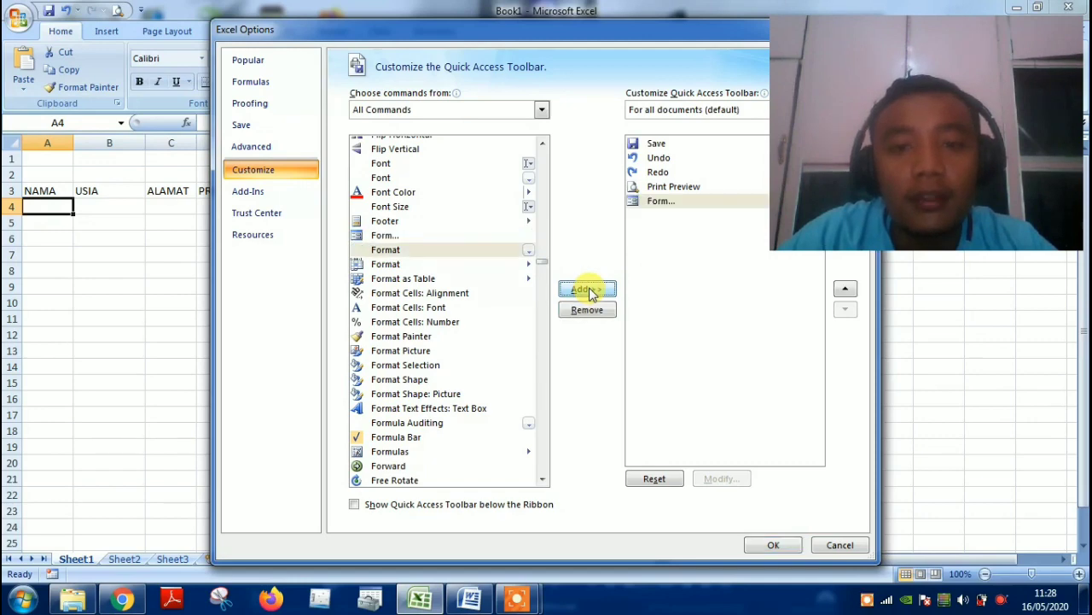
pyautogui.click(772, 545)
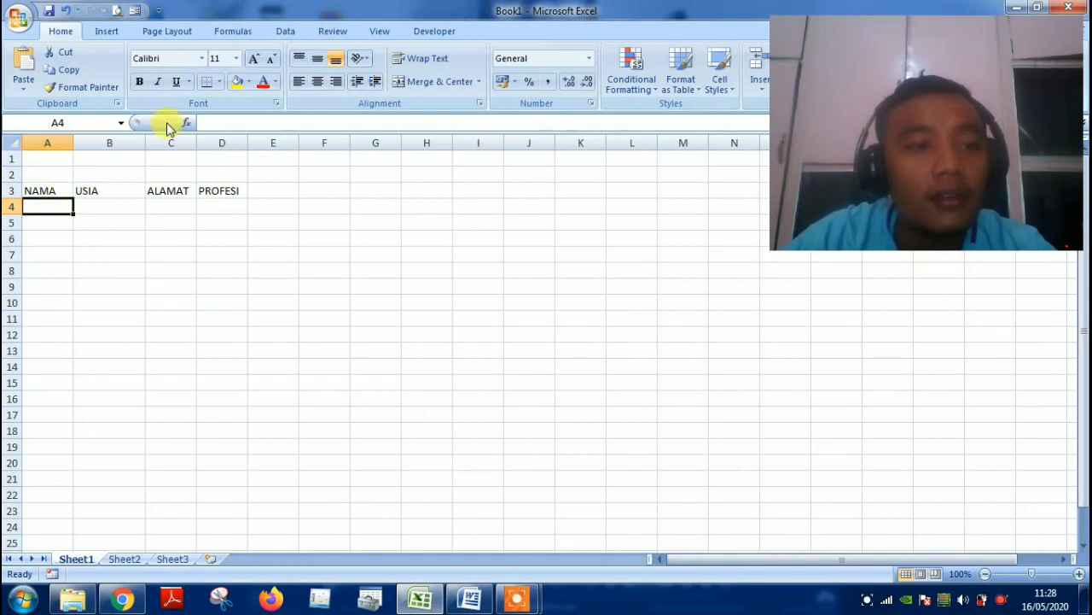
# Open the data entry form for the table, using the first row as column labels.
pyautogui.click(136, 15)
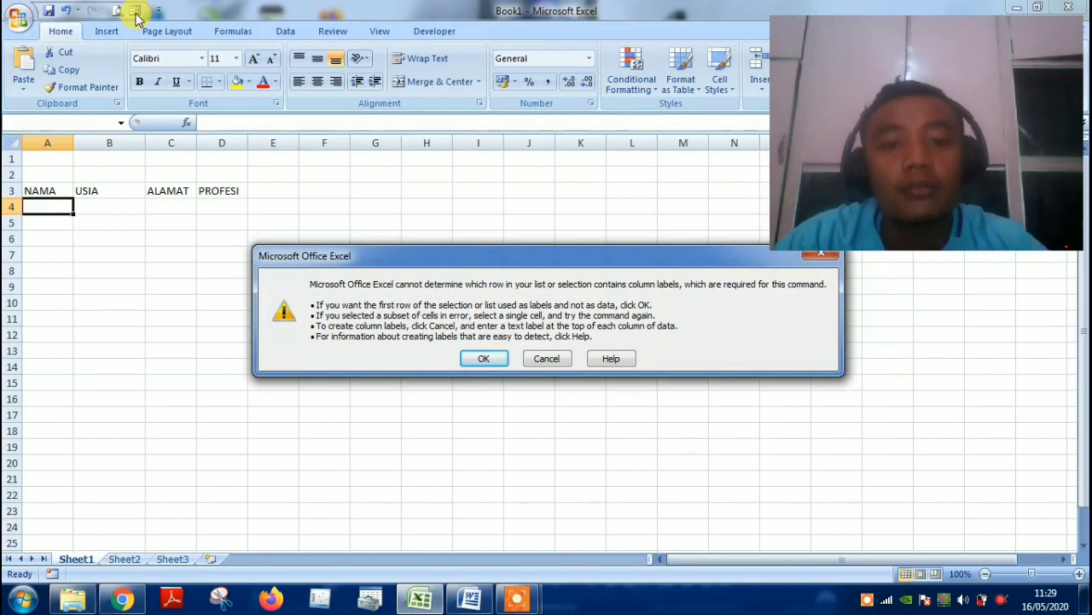
pyautogui.click(480, 362)
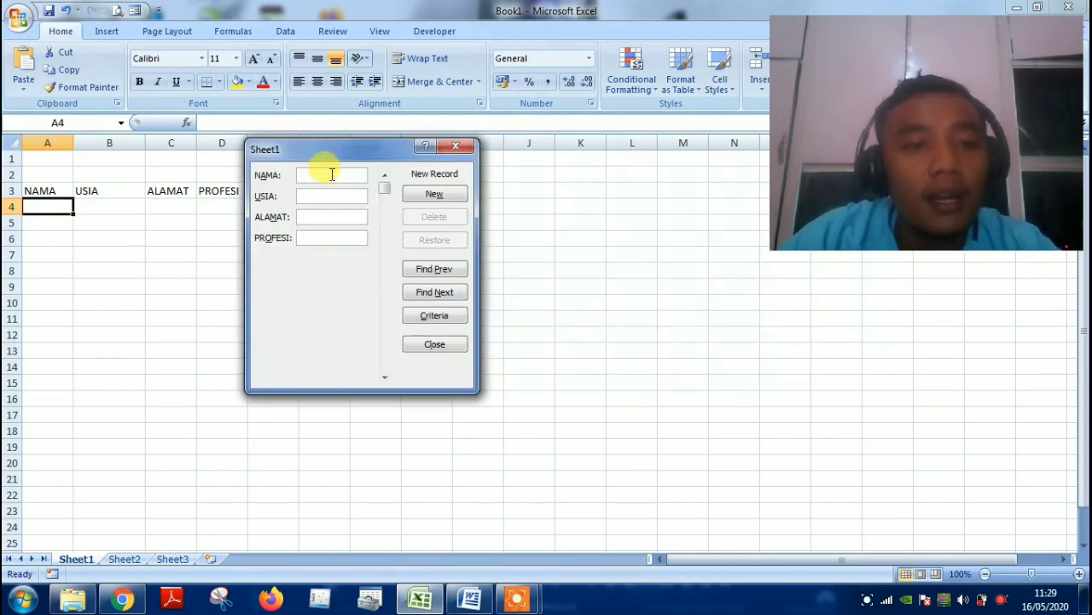
# Add the first record in the data form with a person's name, age 31, address MEDAN and profession PNS.
pyautogui.moveTo(346, 149); pyautogui.dragTo(450, 238)
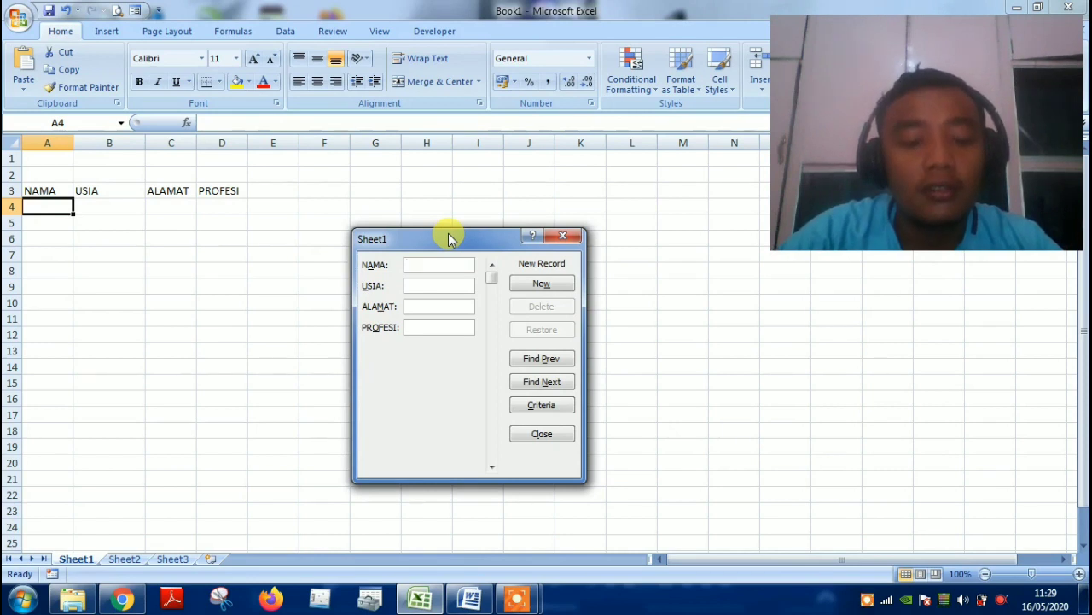
pyautogui.write('BUDI')
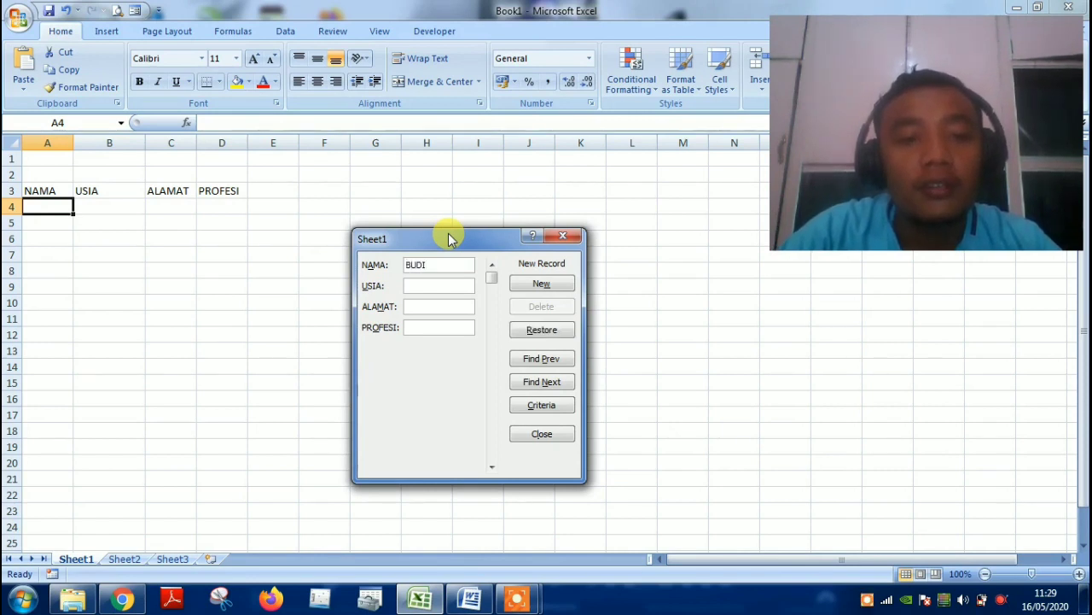
pyautogui.press('Tab')
pyautogui.write('31')
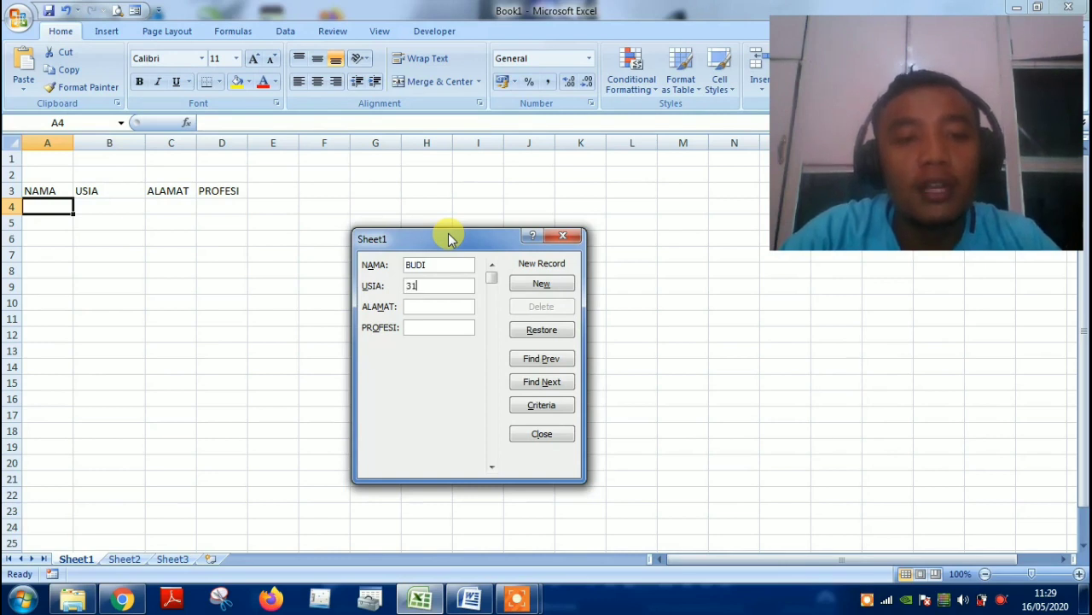
pyautogui.press('Tab')
pyautogui.write('MEDAN')
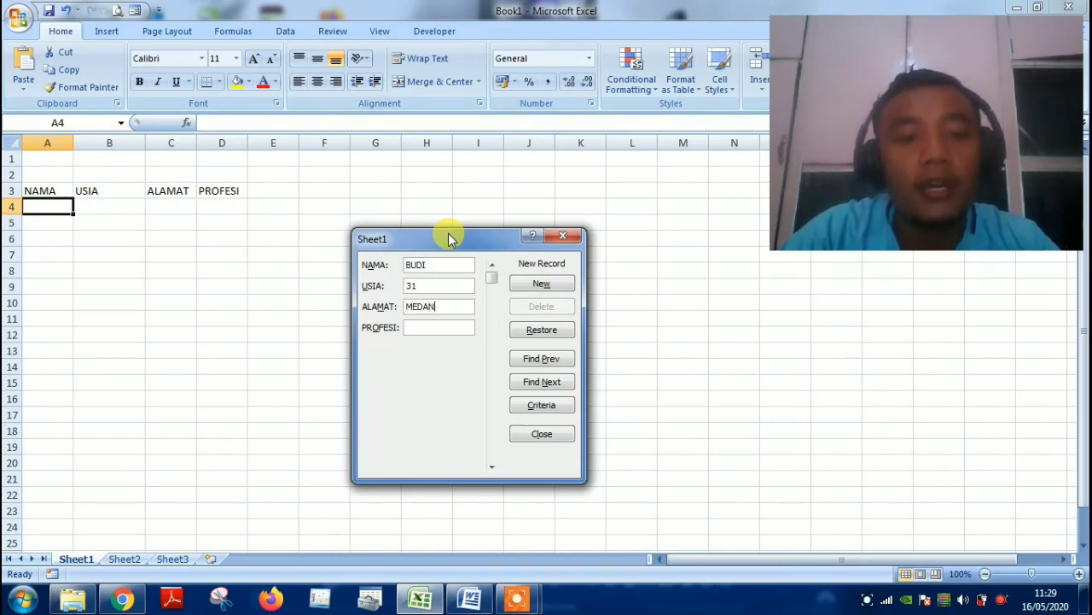
pyautogui.press('Tab')
pyautogui.write('PNS')
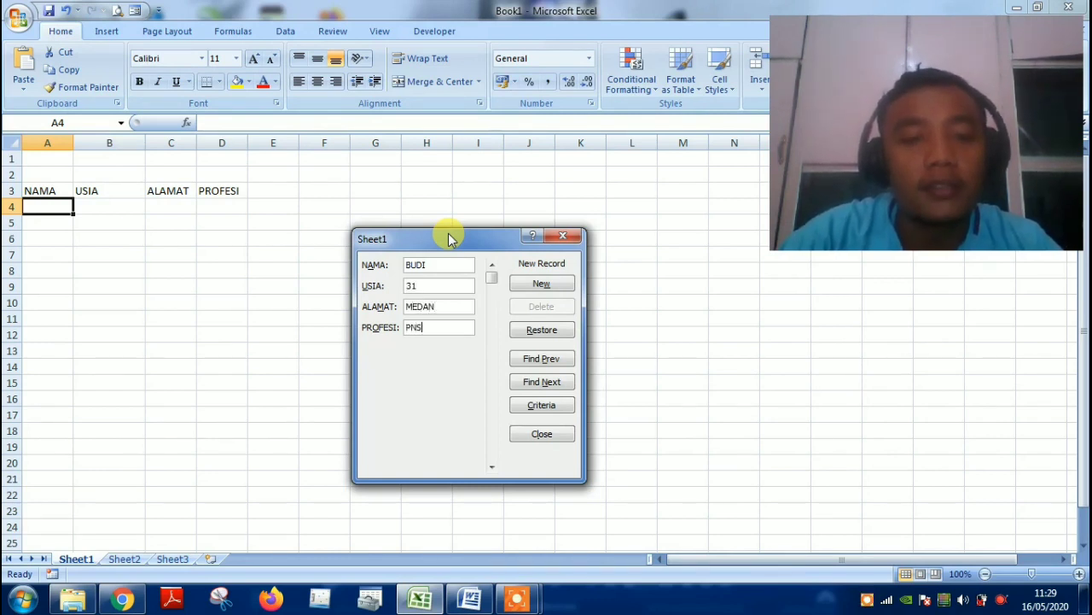
pyautogui.press('Return')
# Add a second record in the data form with a person's name, age 20, address JAKARTA and profession WIRASWASTA.
pyautogui.write('AN')
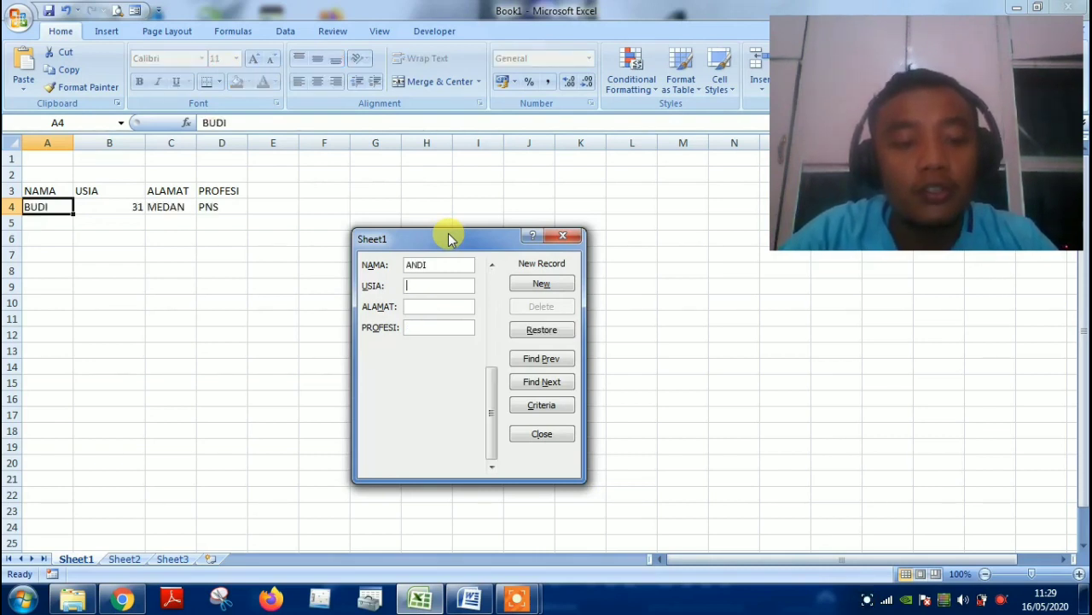
pyautogui.write('20')
pyautogui.press('Tab')
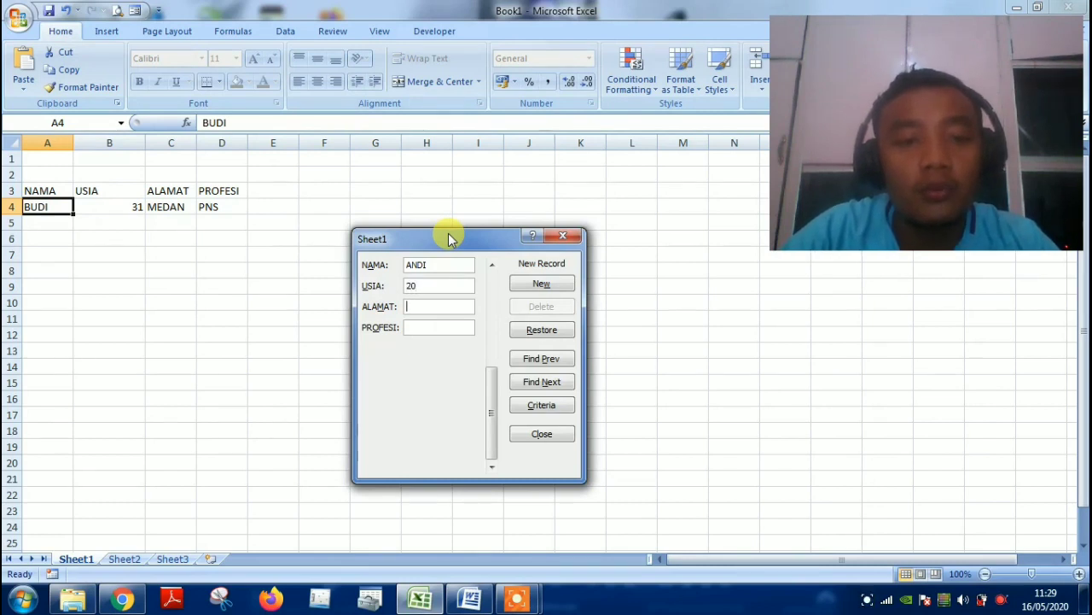
pyautogui.write('JAKARTA')
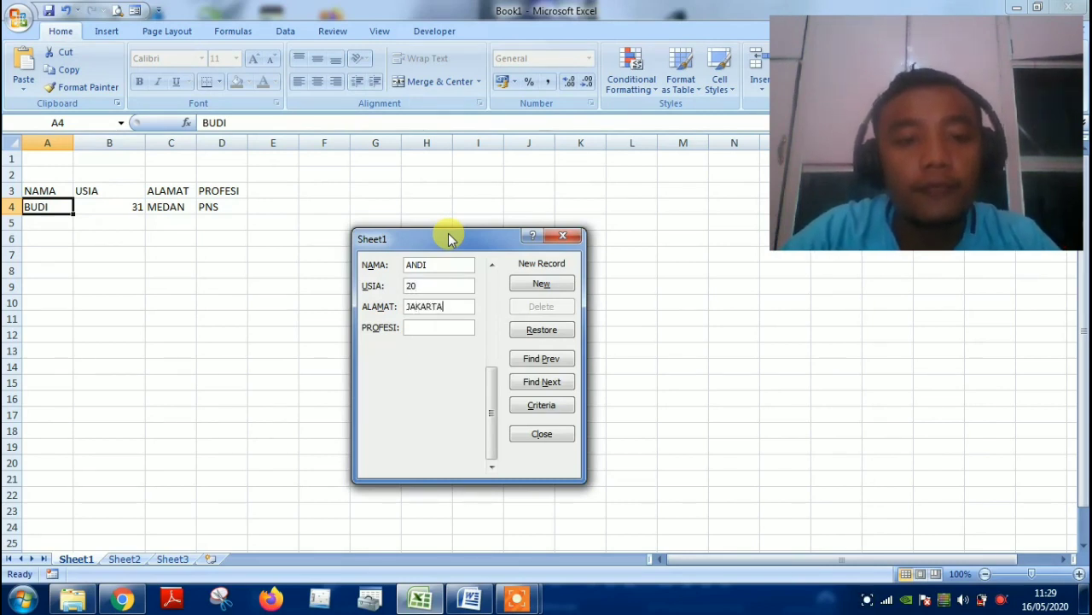
pyautogui.press('Tab')
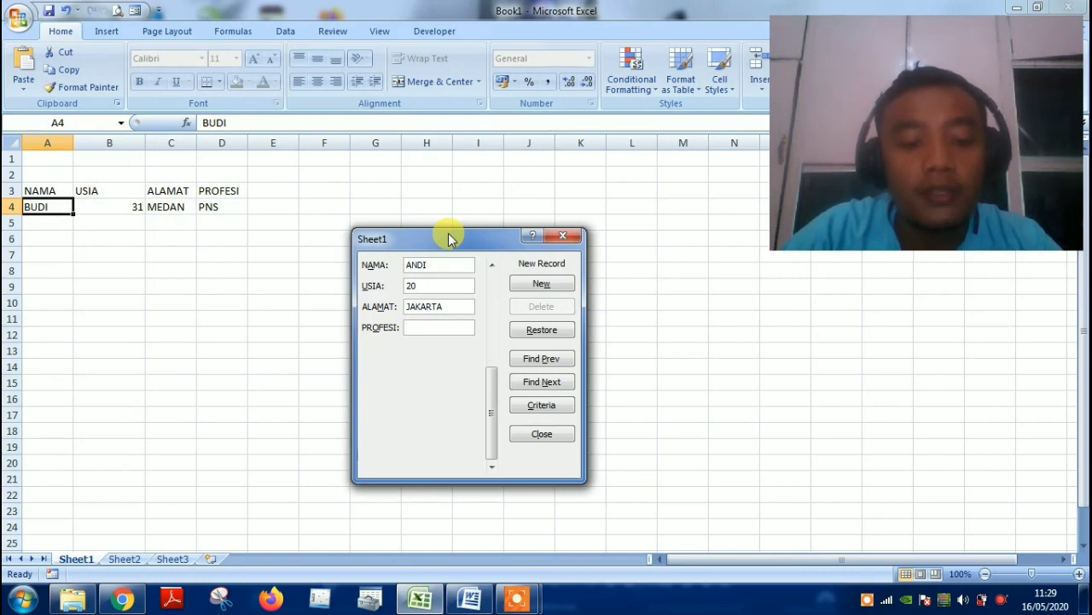
pyautogui.write('WIRAS')
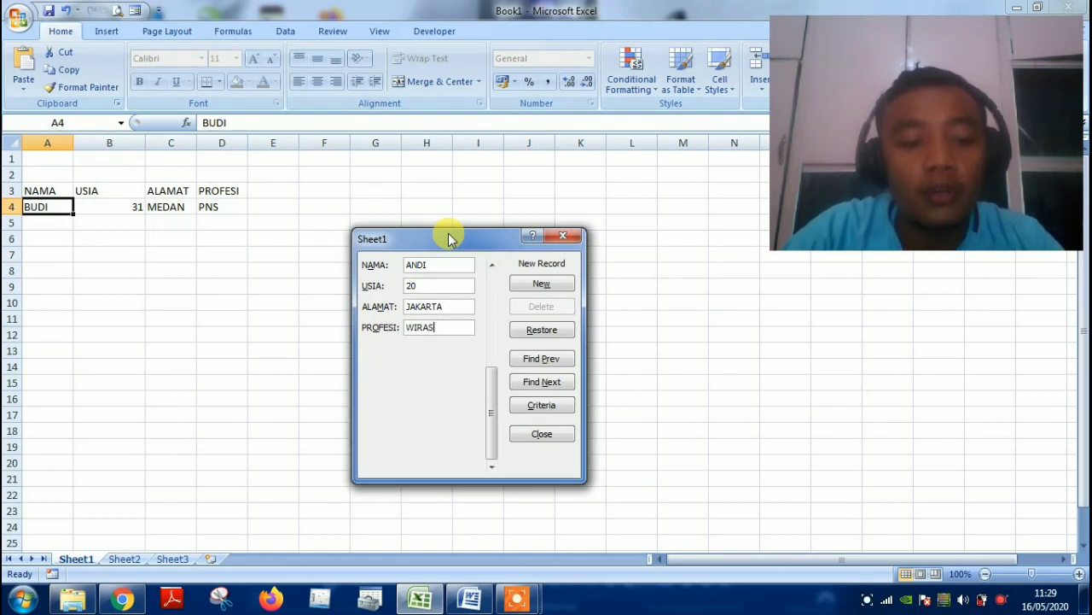
pyautogui.write('WASTA')
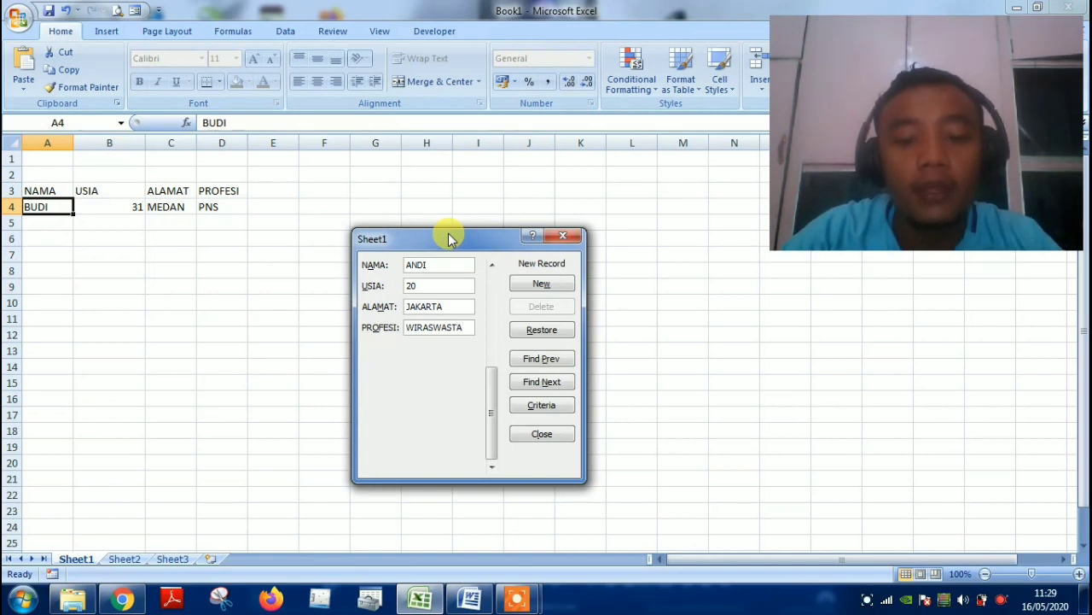
pyautogui.press('Return')
# Add a third record with a person's name, age 23, address BEKASI and profession PENGUSAHA, and close the data form.
pyautogui.write('NAN')
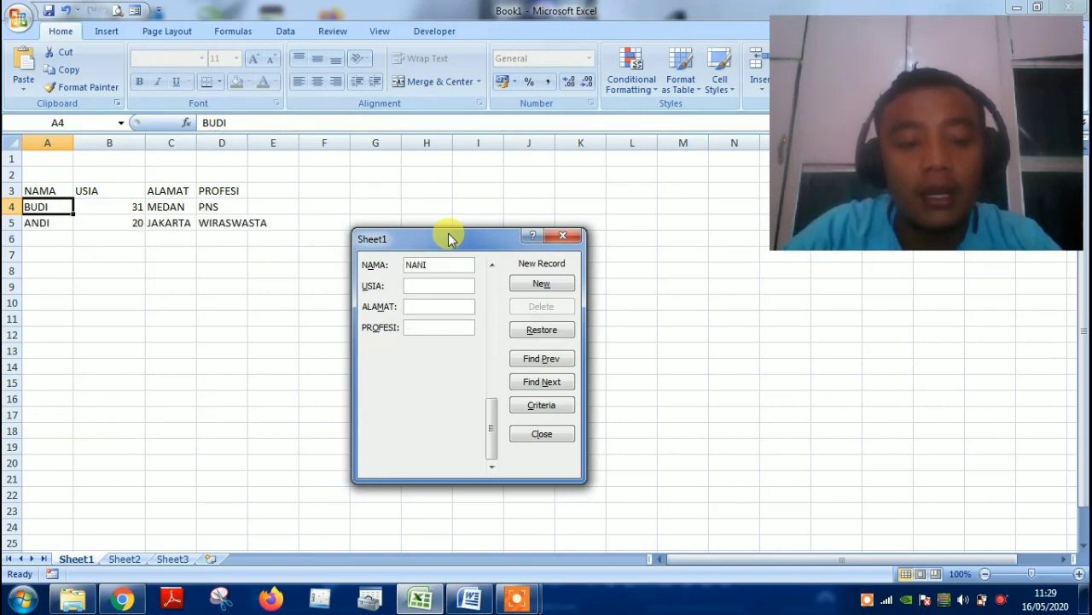
pyautogui.write('23')
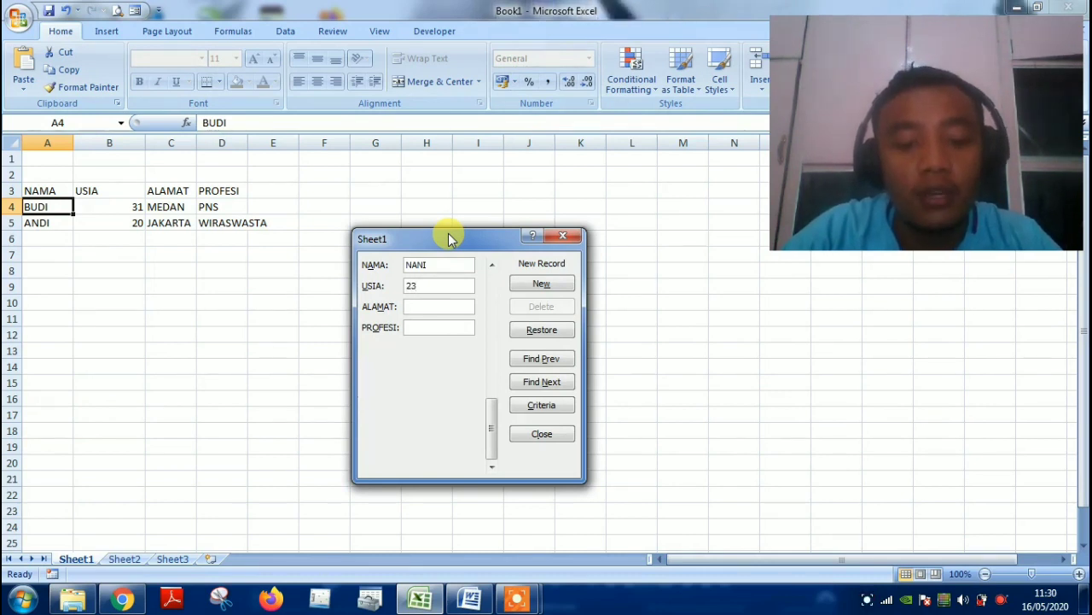
pyautogui.press('Tab')
pyautogui.write('BEKASO')
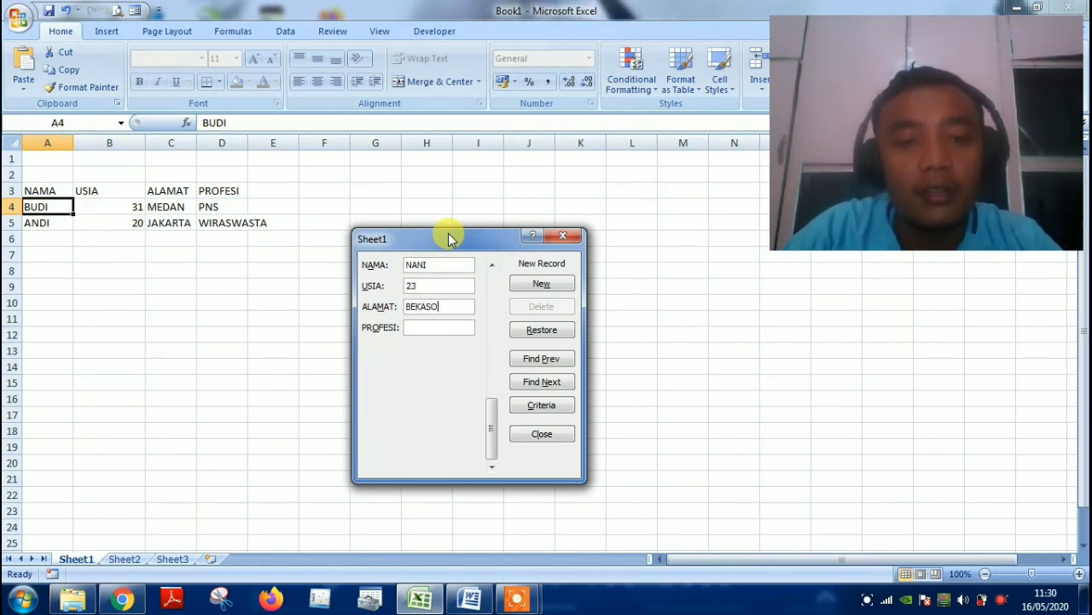
pyautogui.press('BackSpace')
pyautogui.write('I')
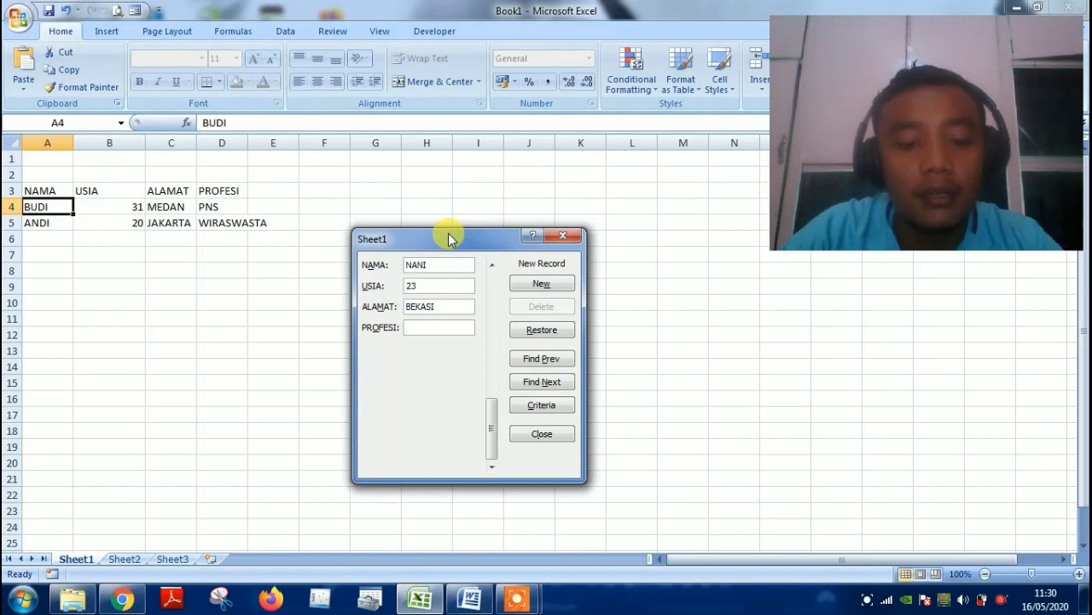
pyautogui.press('Tab')
pyautogui.write('PENGUSAH')
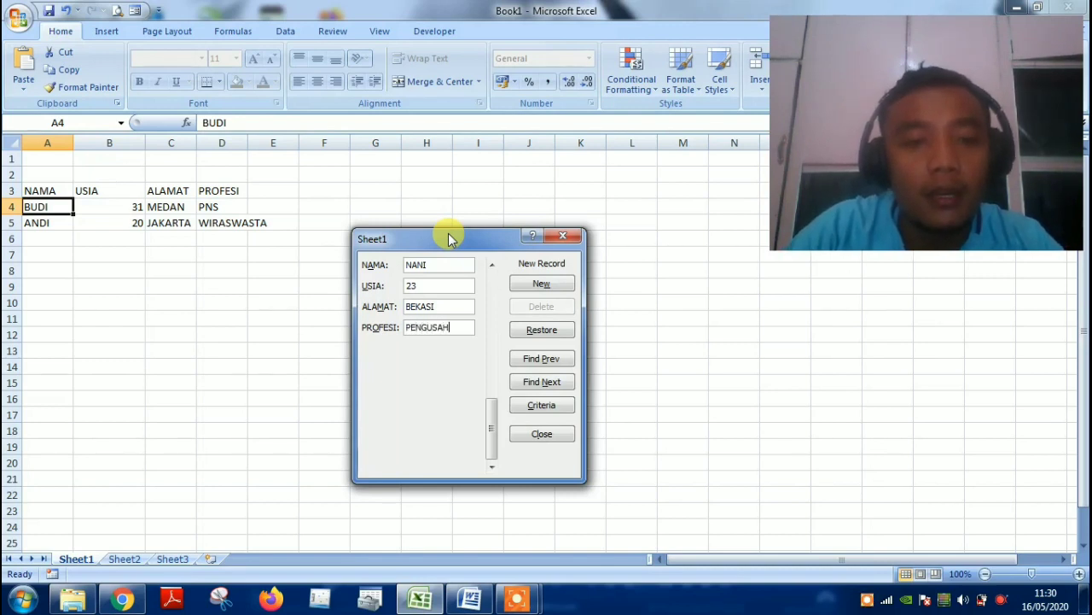
pyautogui.write('A')
pyautogui.press('Return')
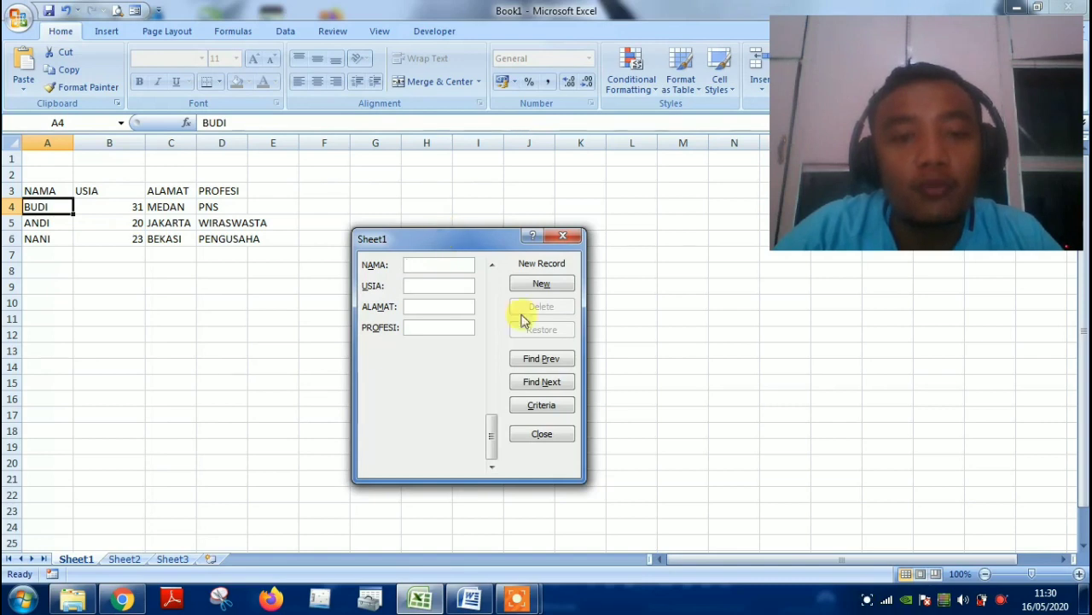
pyautogui.click(545, 435)
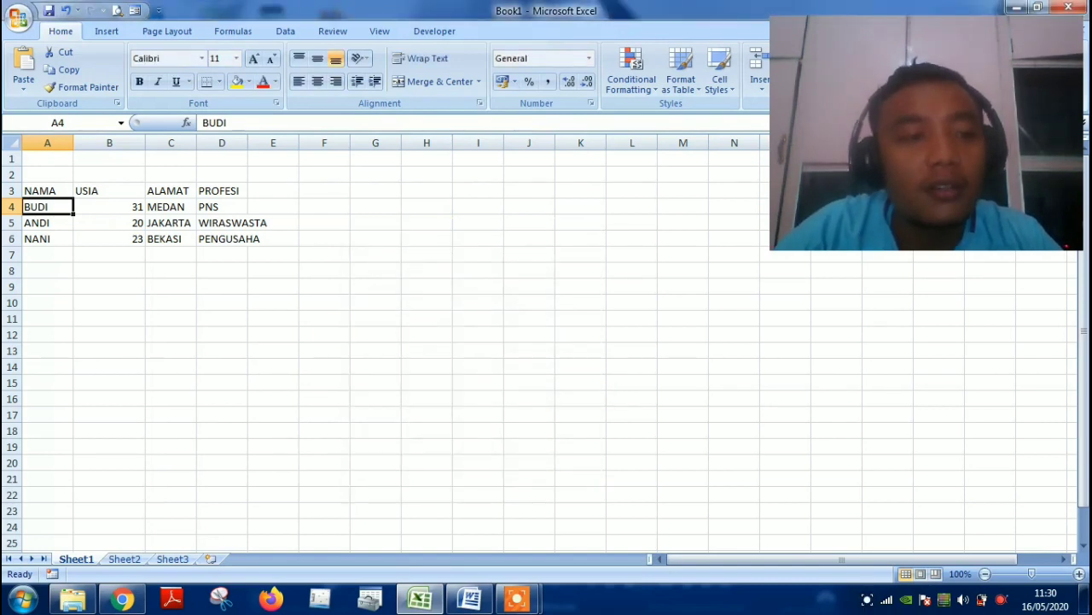
# Narrow the USIA column, widen the PROFESI column to fit its entries, and make the headers in A3:D3 bold and centred.
pyautogui.click(32, 190)
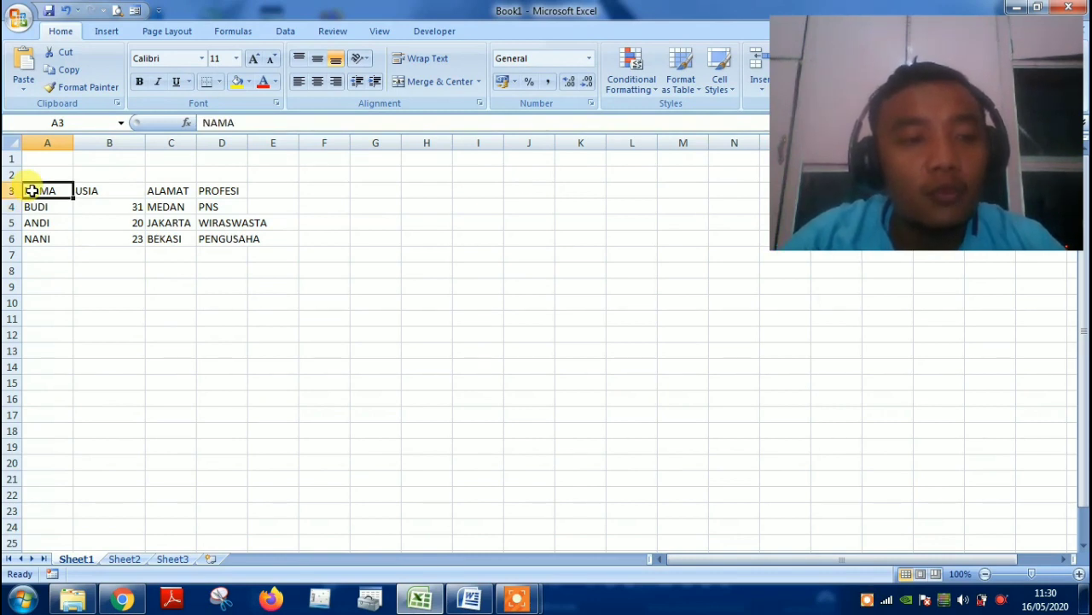
pyautogui.hotkey('shift', 'Right')
pyautogui.hotkey('shift', 'Right')
pyautogui.hotkey('shift', 'Right')
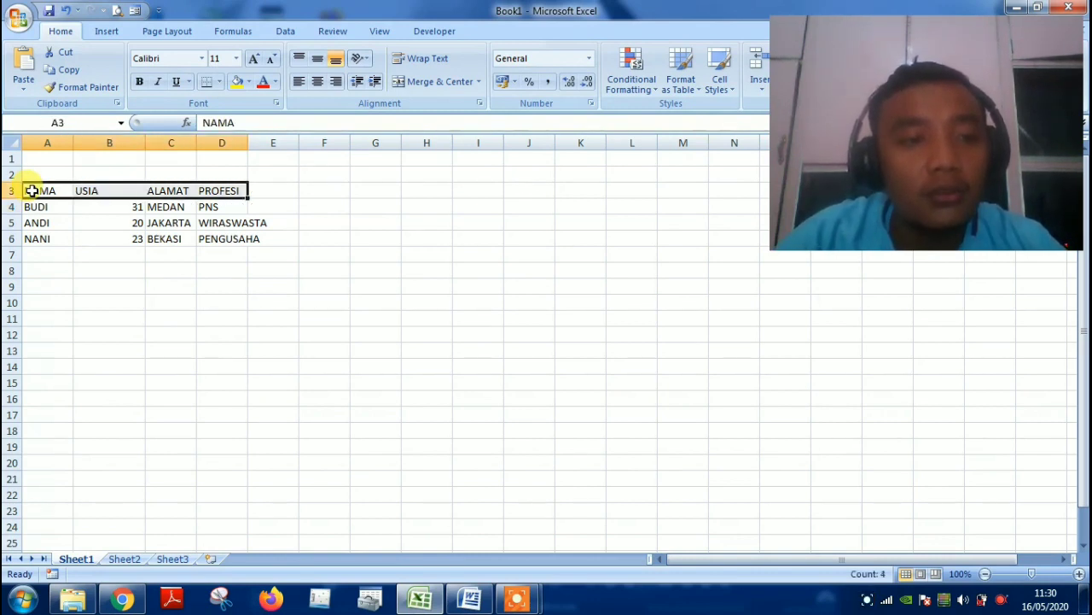
pyautogui.doubleClick(145, 143)
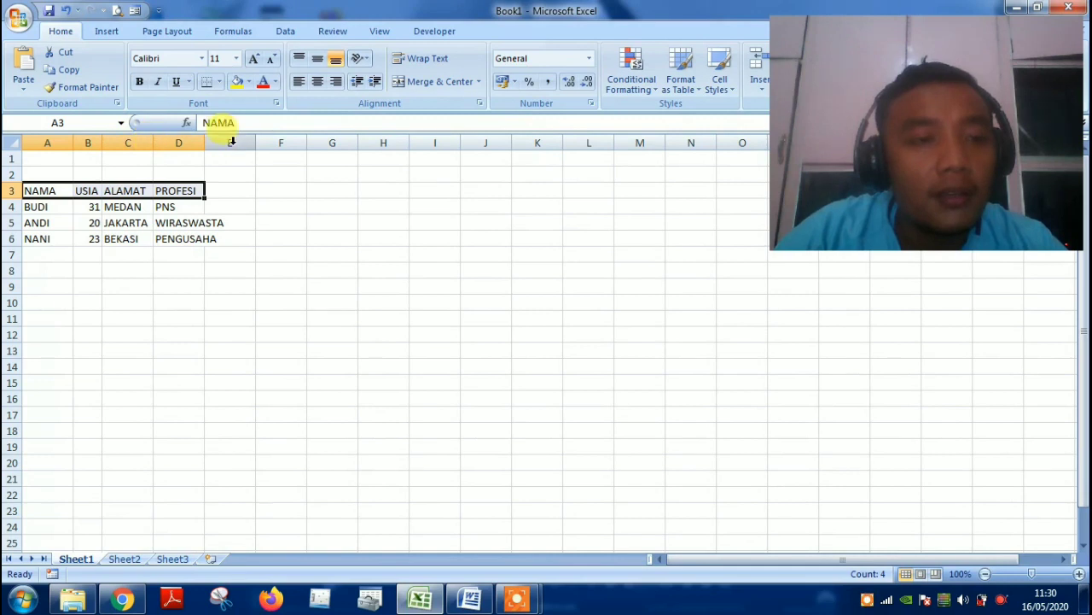
pyautogui.moveTo(205, 142); pyautogui.dragTo(239, 143)
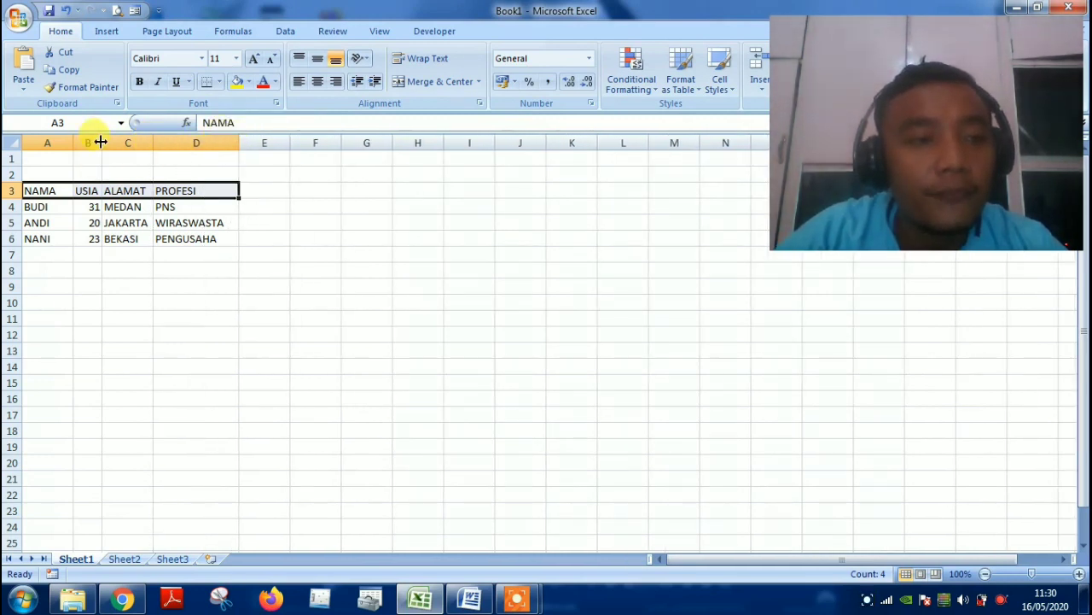
pyautogui.moveTo(102, 143); pyautogui.dragTo(126, 143)
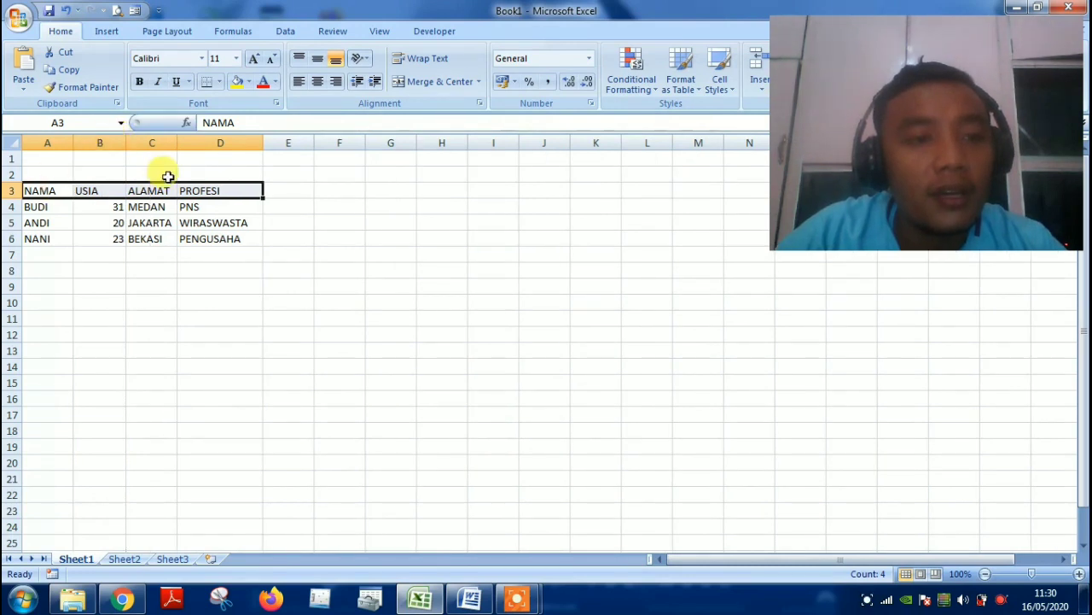
pyautogui.click(140, 82)
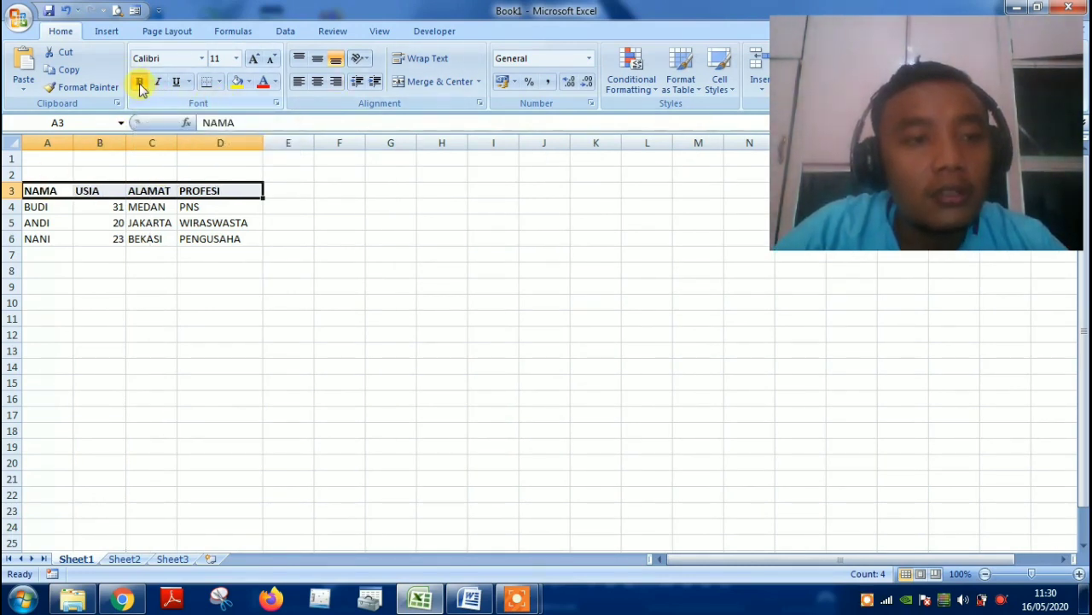
pyautogui.click(318, 82)
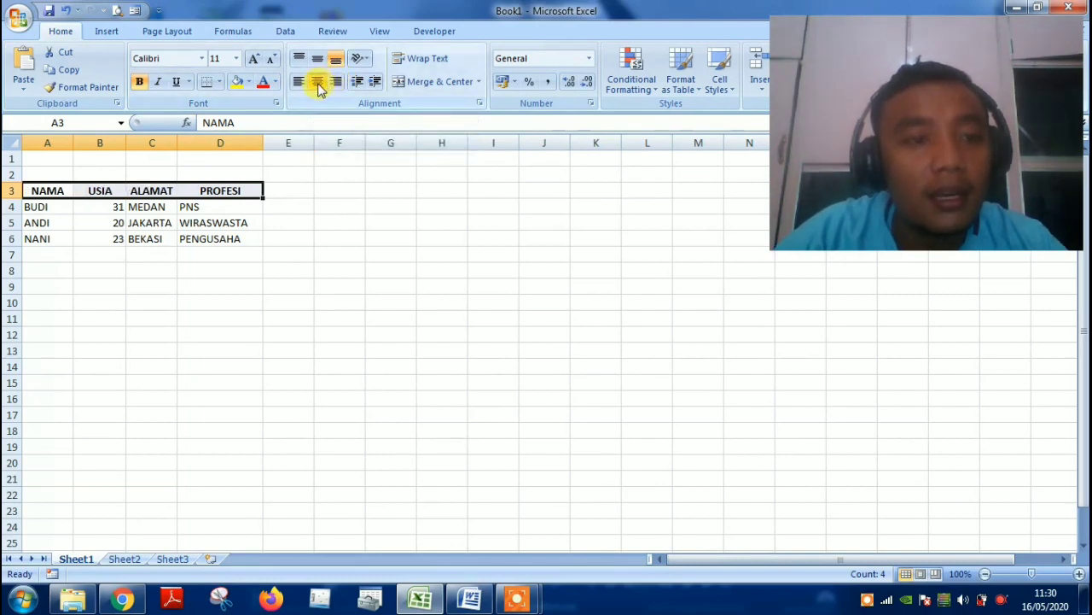
pyautogui.click(37, 275)
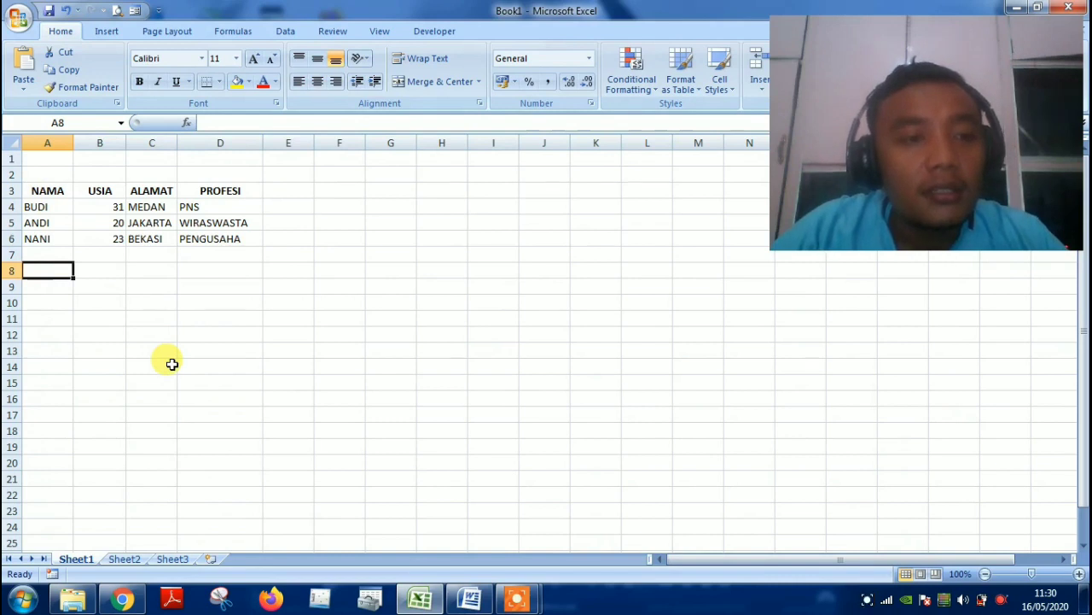
pyautogui.click(51, 193)
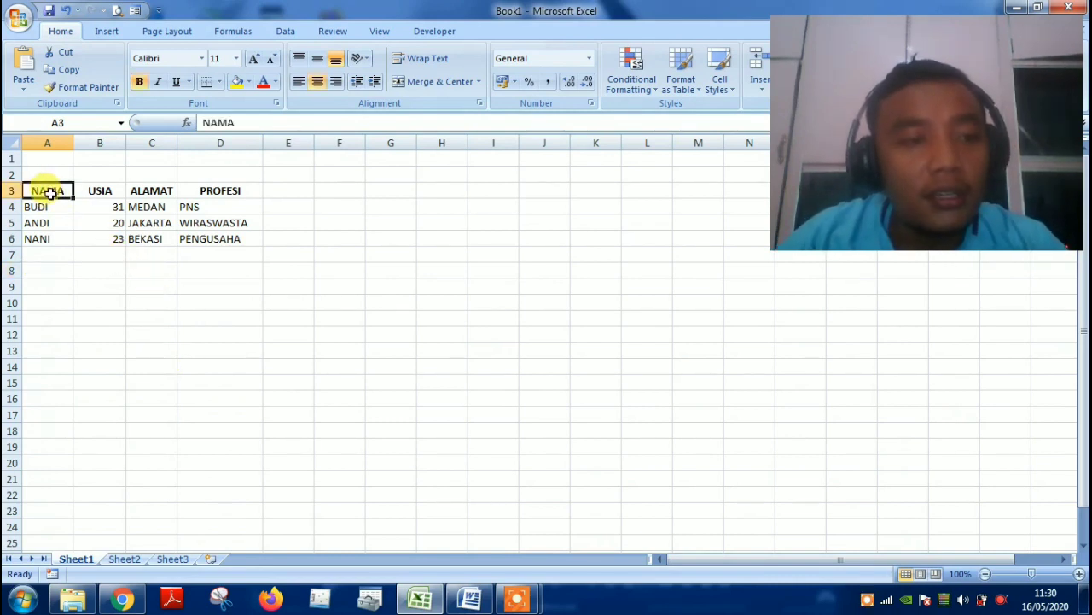
pyautogui.hotkey('shift', 'Down')
pyautogui.hotkey('shift', 'Down')
pyautogui.hotkey('shift', 'Down')
pyautogui.hotkey('shift', 'Right')
pyautogui.hotkey('shift', 'Right')
pyautogui.hotkey('shift', 'Right')
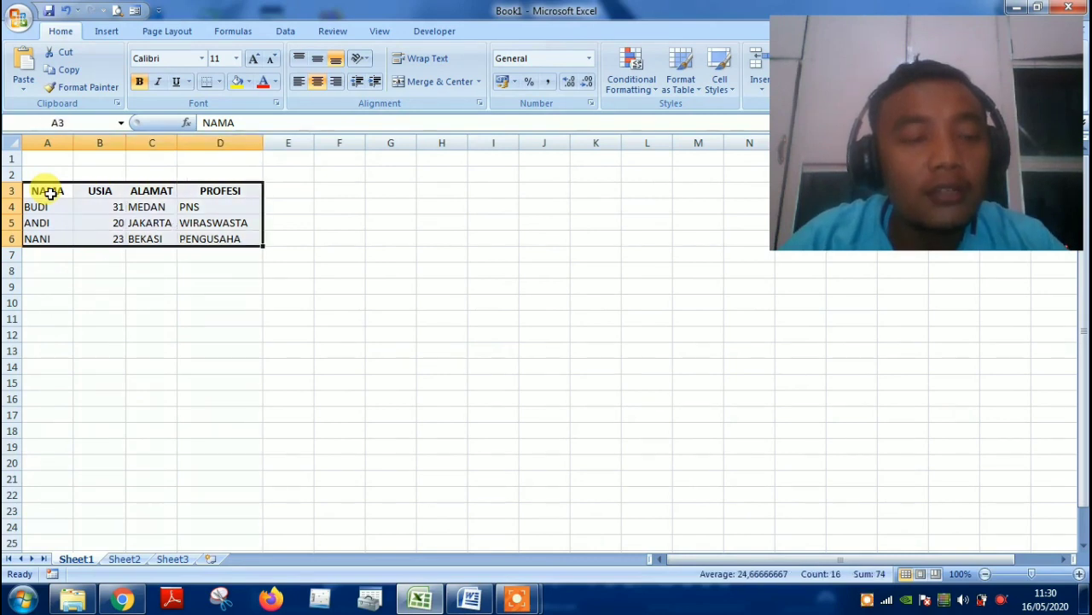
pyautogui.click(50, 222)
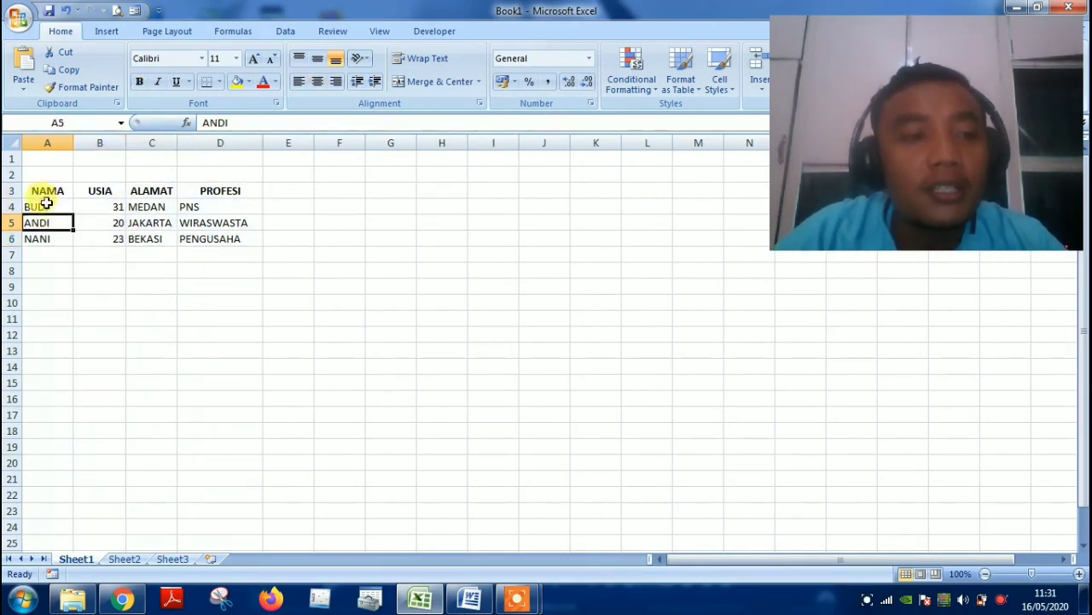
# Insert a new column before the NAMA column and enter the header NO in cell A3.
pyautogui.click(41, 191)
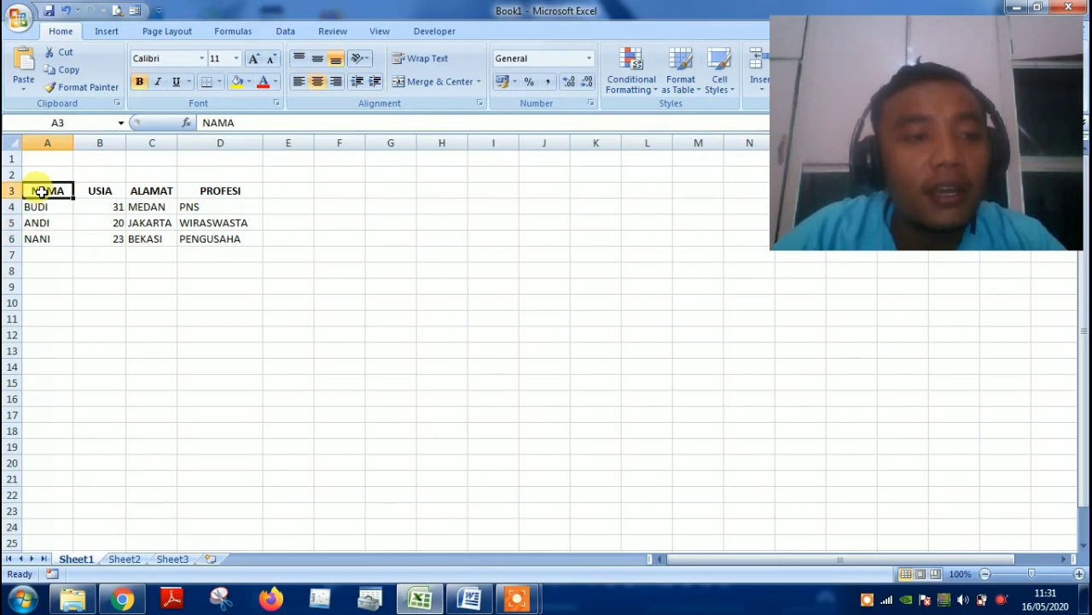
pyautogui.rightClick(38, 142)
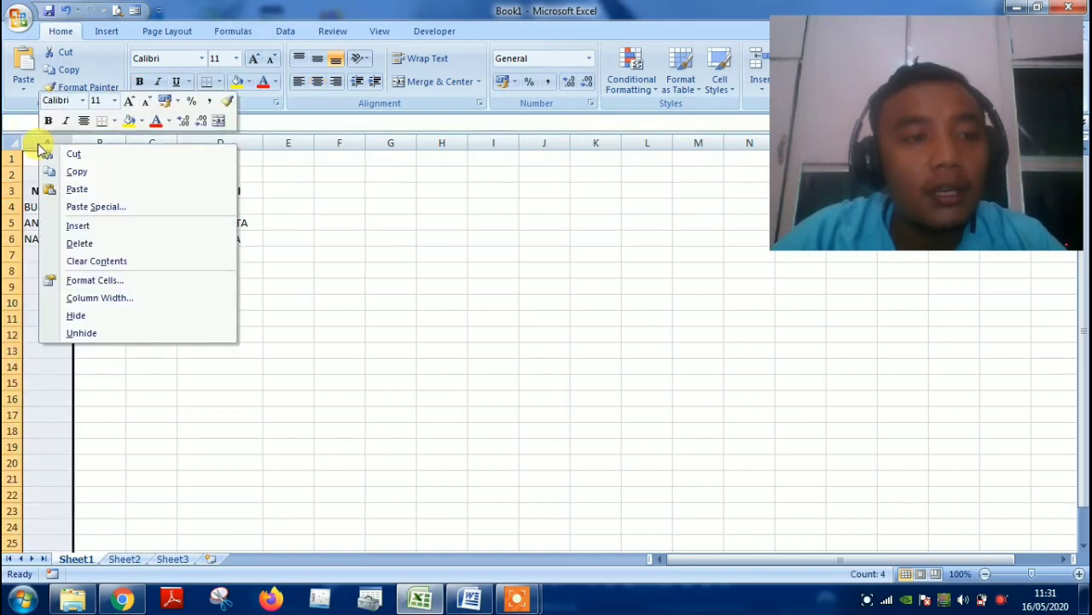
pyautogui.click(86, 227)
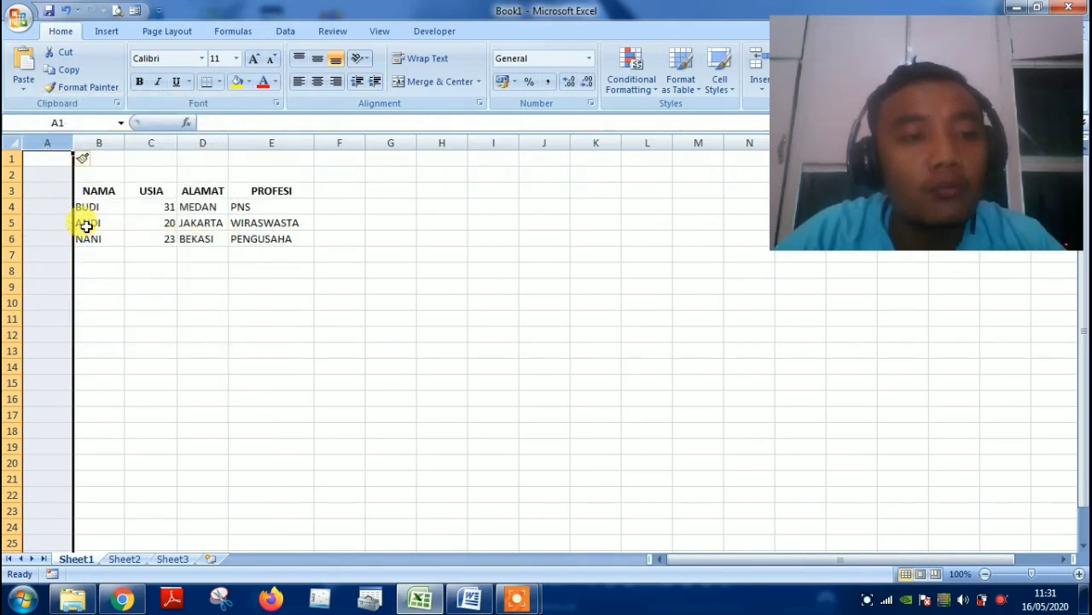
pyautogui.click(49, 192)
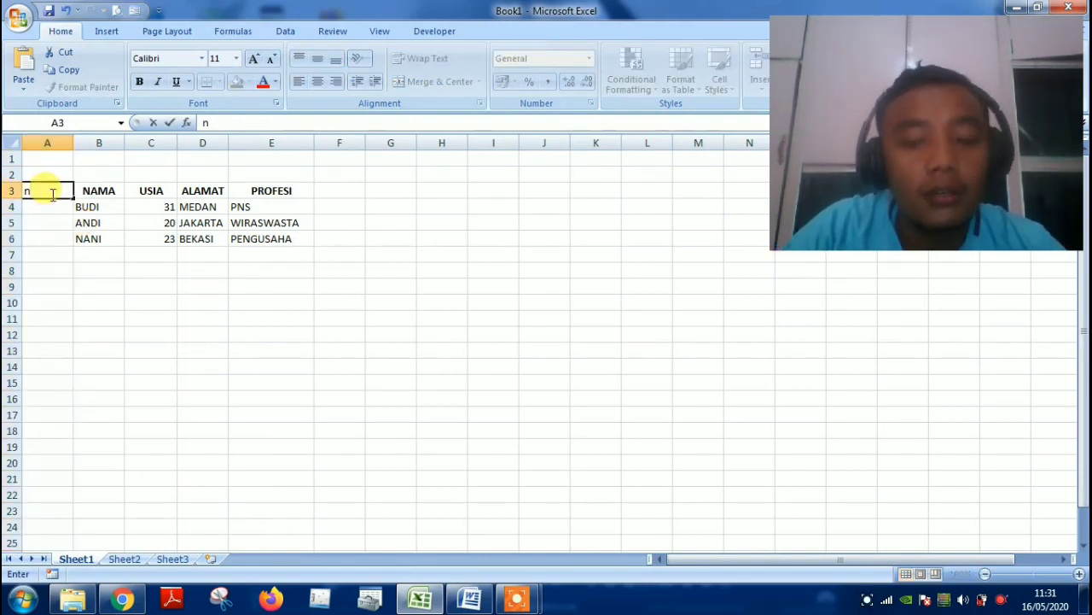
pyautogui.write('NO')
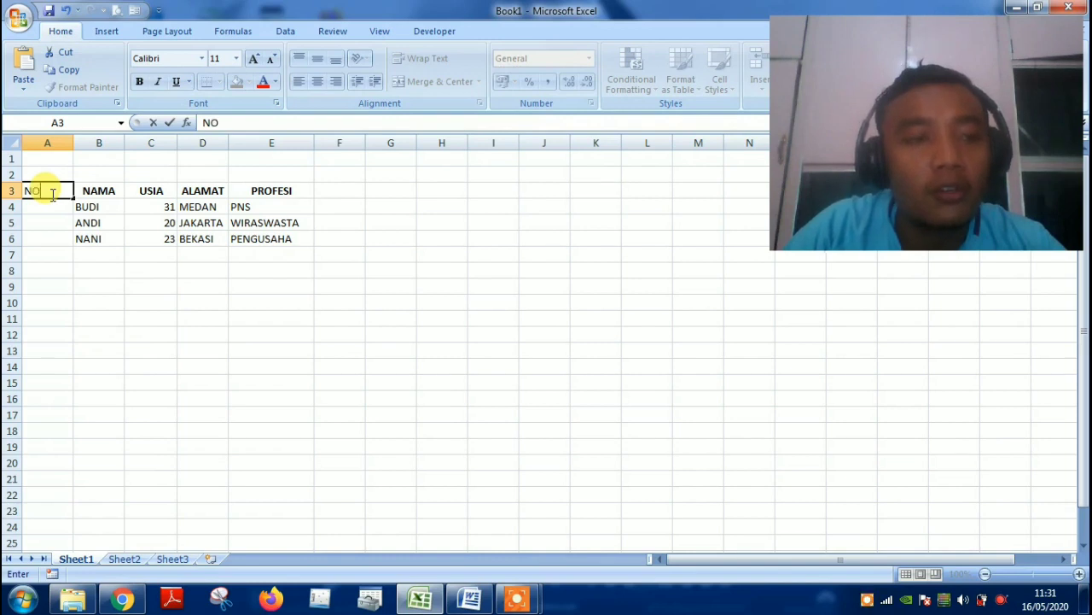
pyautogui.press('Return')
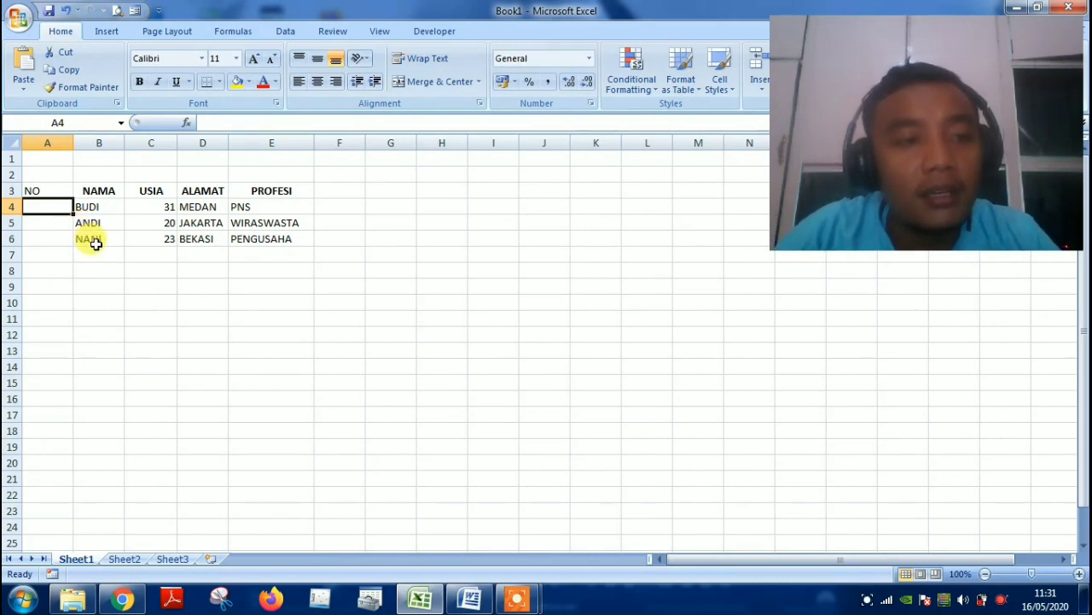
# Number the three records by entering 1, 2 and 3 in cells A4:A6.
pyautogui.write('1')
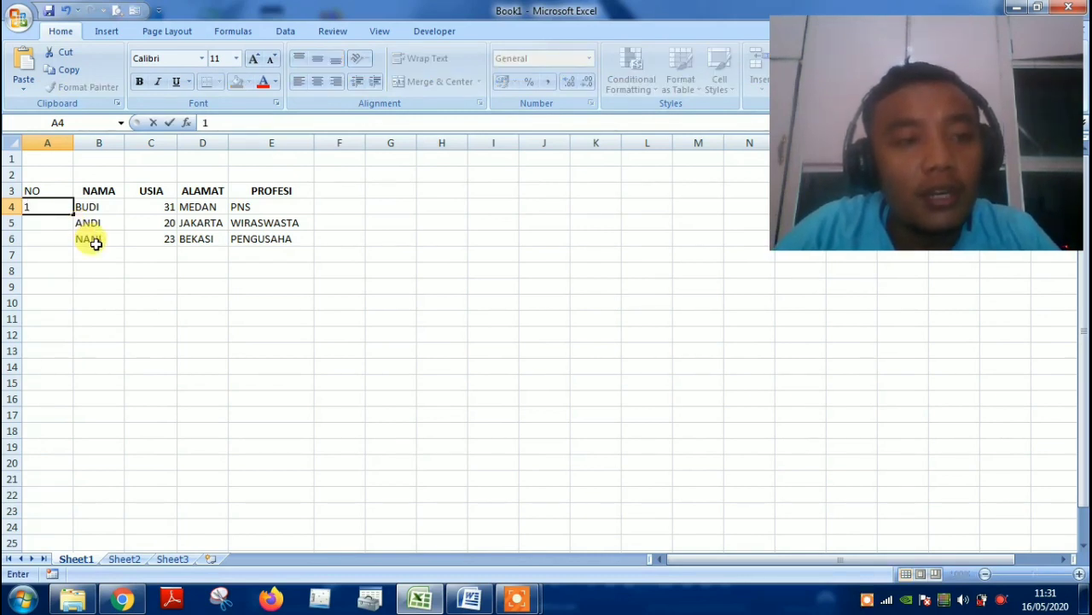
pyautogui.press('Return')
pyautogui.write('2')
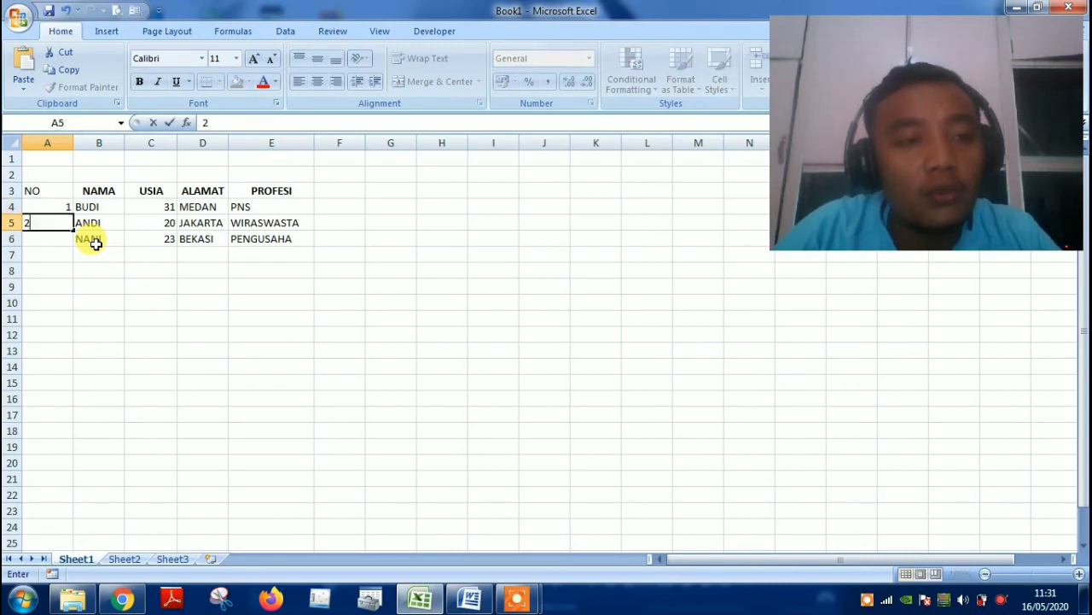
pyautogui.press('Return')
pyautogui.write('3')
pyautogui.press('Return')
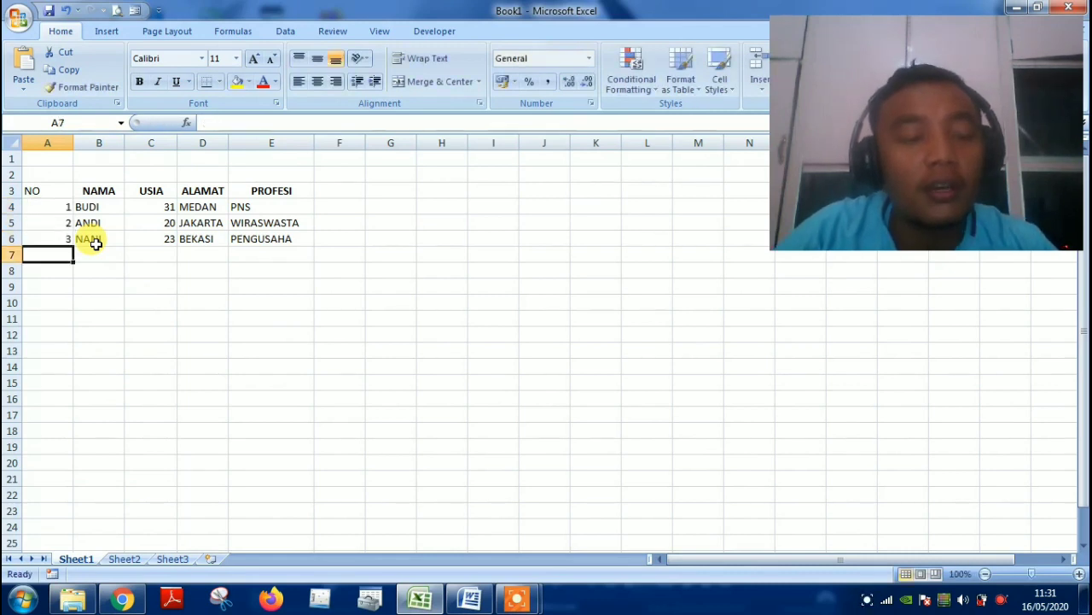
# Centre the record numbers in cells A4:A6 horizontally.
pyautogui.click(64, 207)
pyautogui.moveTo(64, 206); pyautogui.dragTo(64, 239)
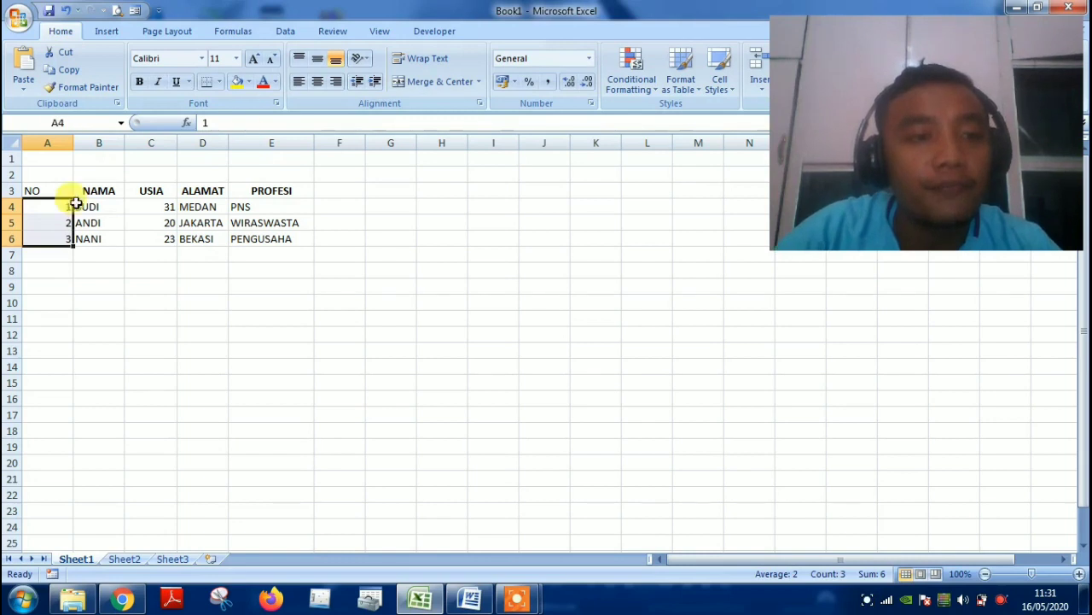
pyautogui.click(320, 85)
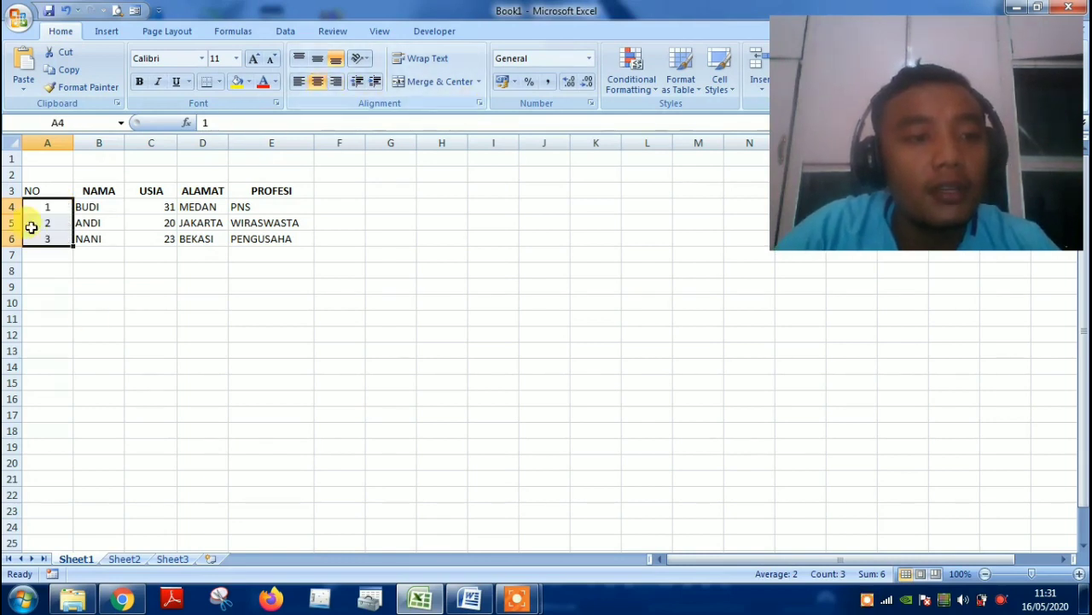
# Try deleting the entire sheet row 5 of the second record, and undo the deletion.
pyautogui.click(89, 222)
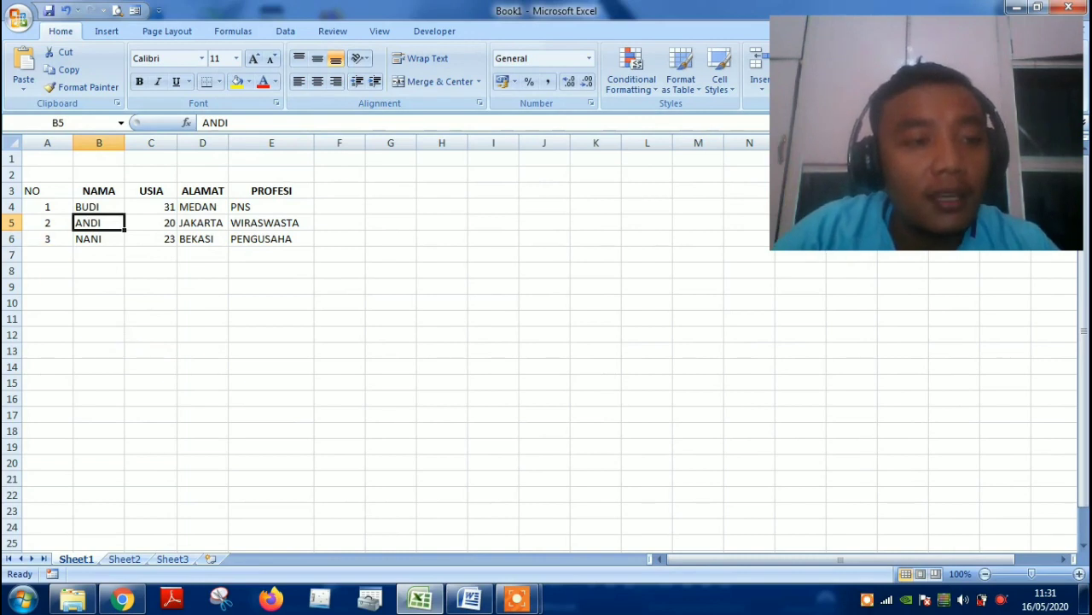
pyautogui.rightClick(13, 223)
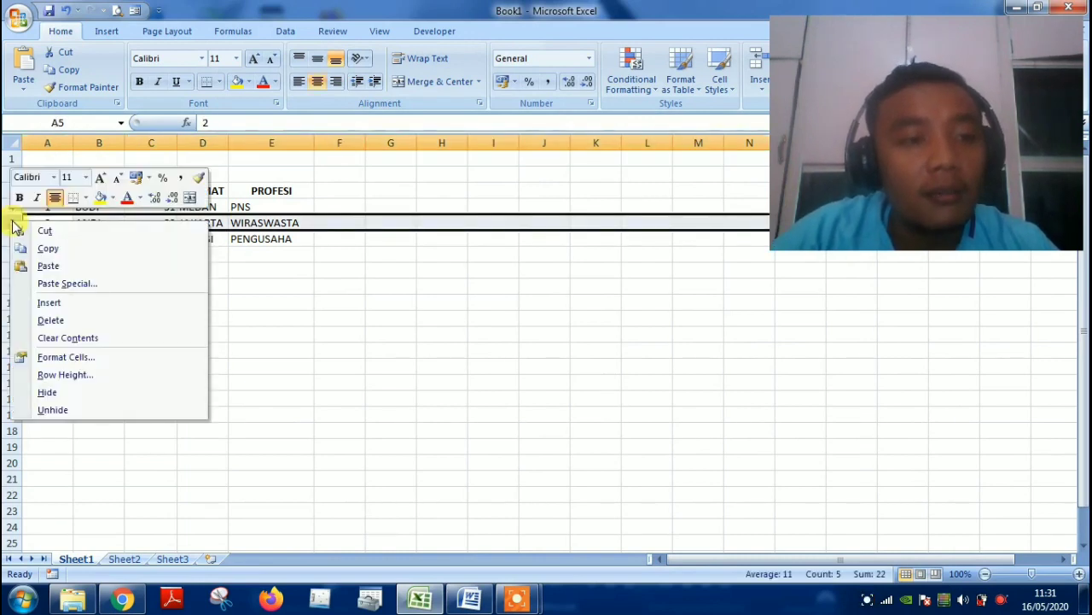
pyautogui.click(80, 320)
pyautogui.click(83, 322)
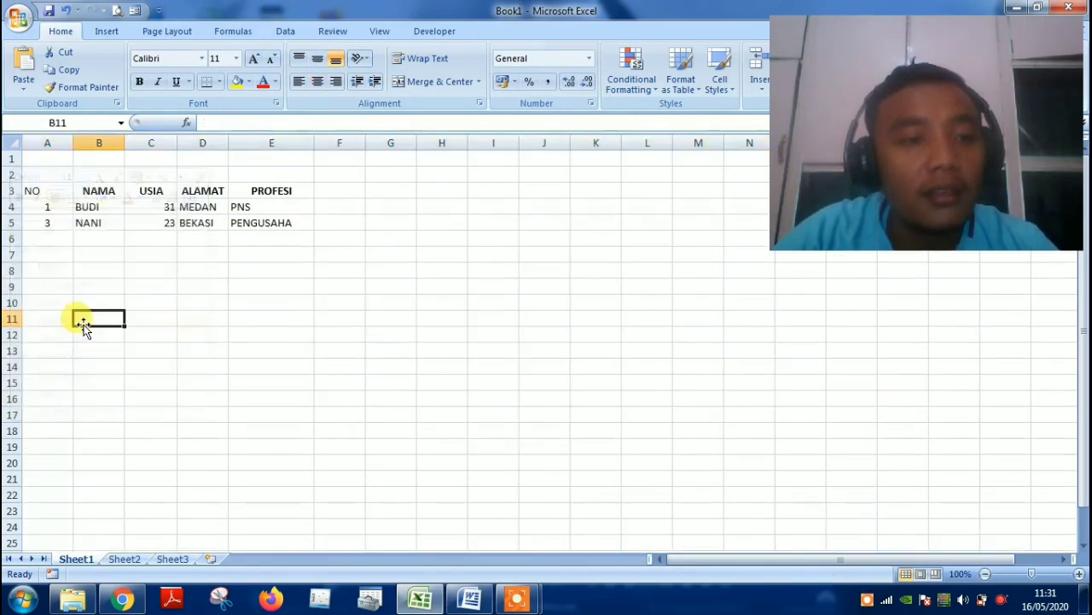
pyautogui.click(60, 222)
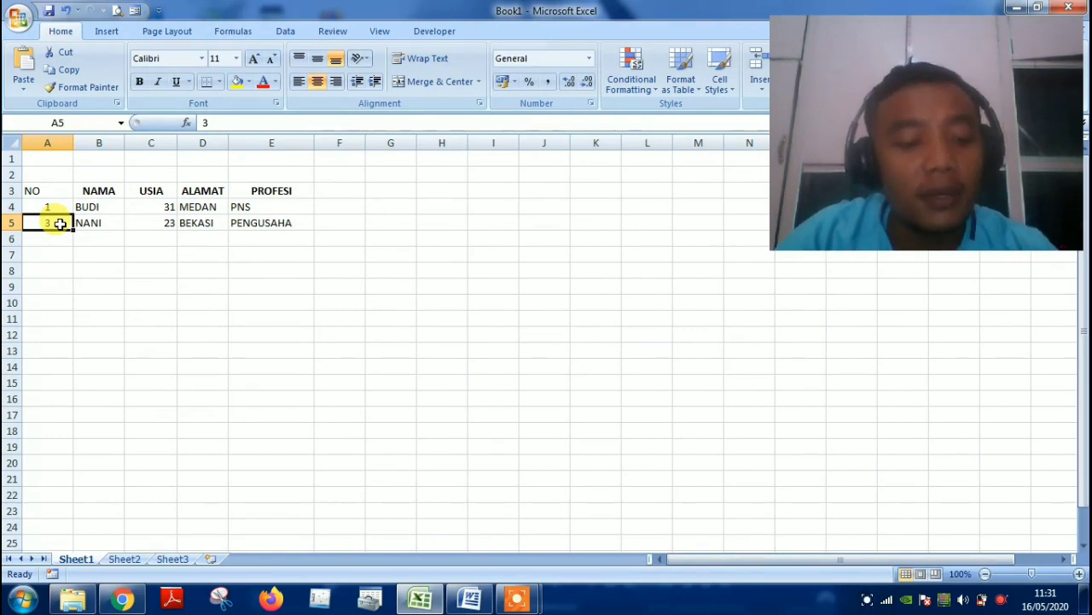
pyautogui.hotkey('ctrl', 'z')
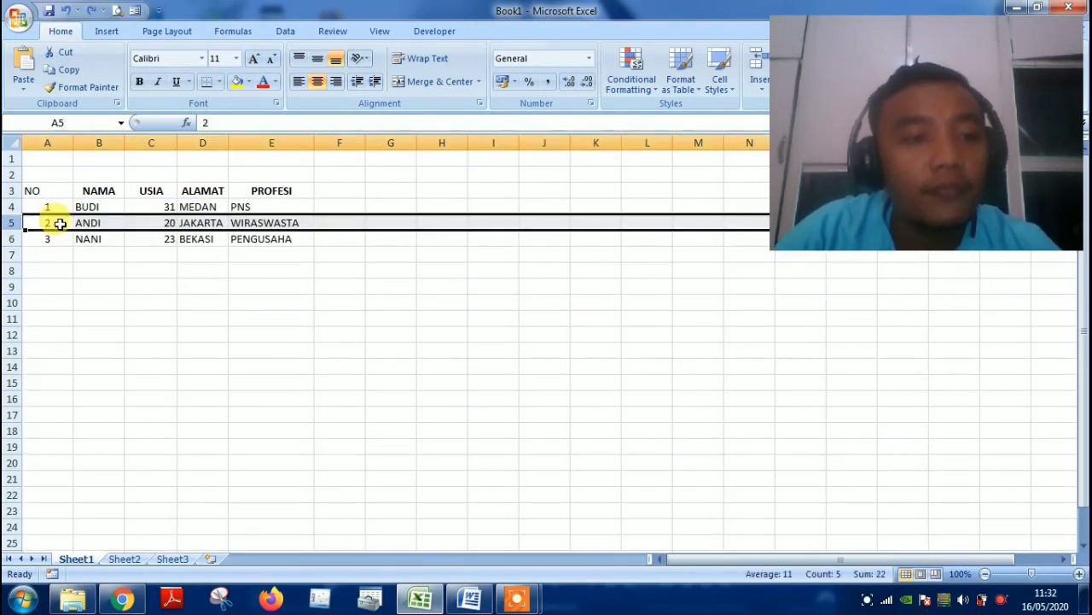
pyautogui.click(56, 222)
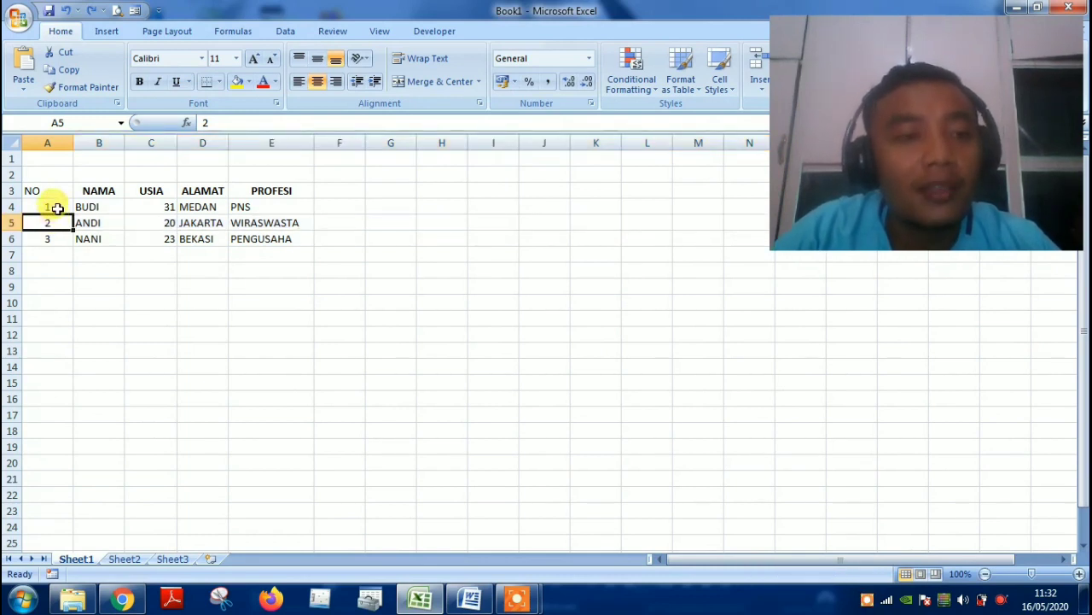
# Clear the manually entered numbers from cells A4:A6.
pyautogui.click(58, 208)
pyautogui.press('Down')
pyautogui.press('Down')
pyautogui.press('Down')
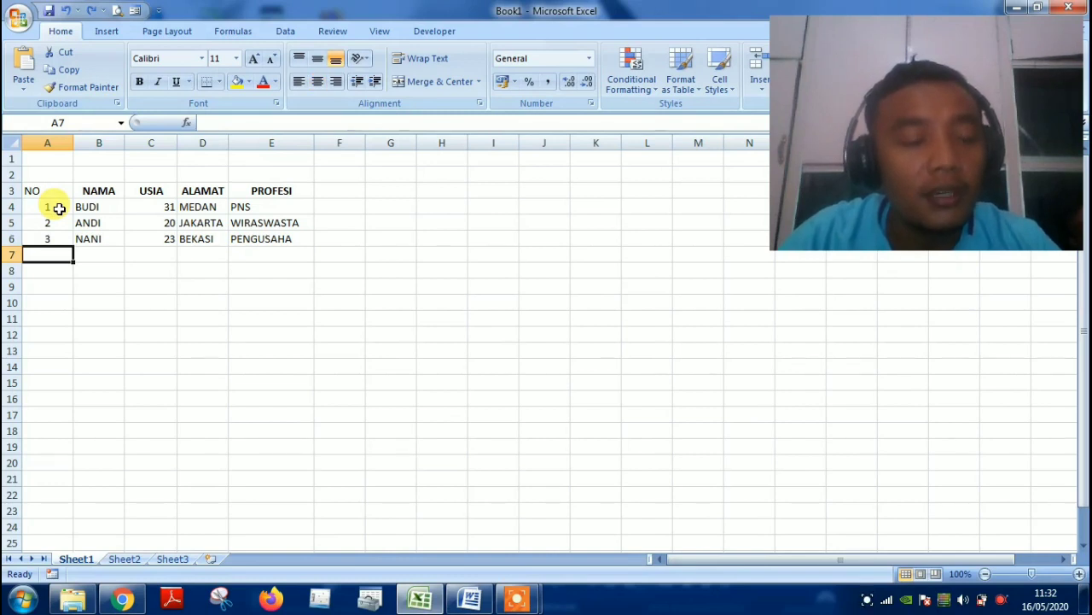
pyautogui.press('Up')
pyautogui.press('Up')
pyautogui.press('Up')
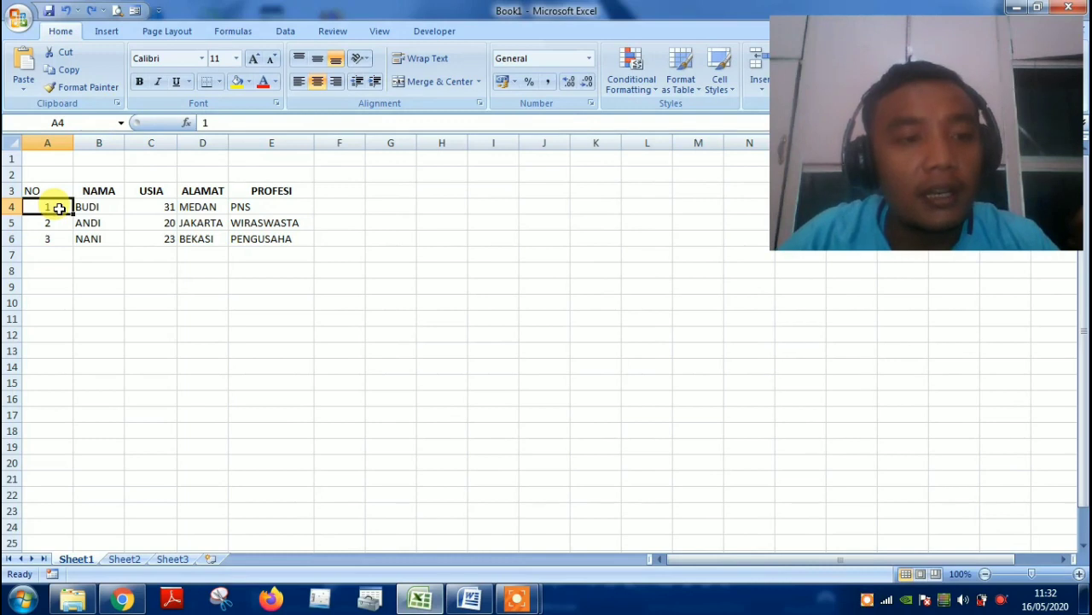
pyautogui.hotkey('shift', 'Down')
pyautogui.hotkey('shift', 'Down')
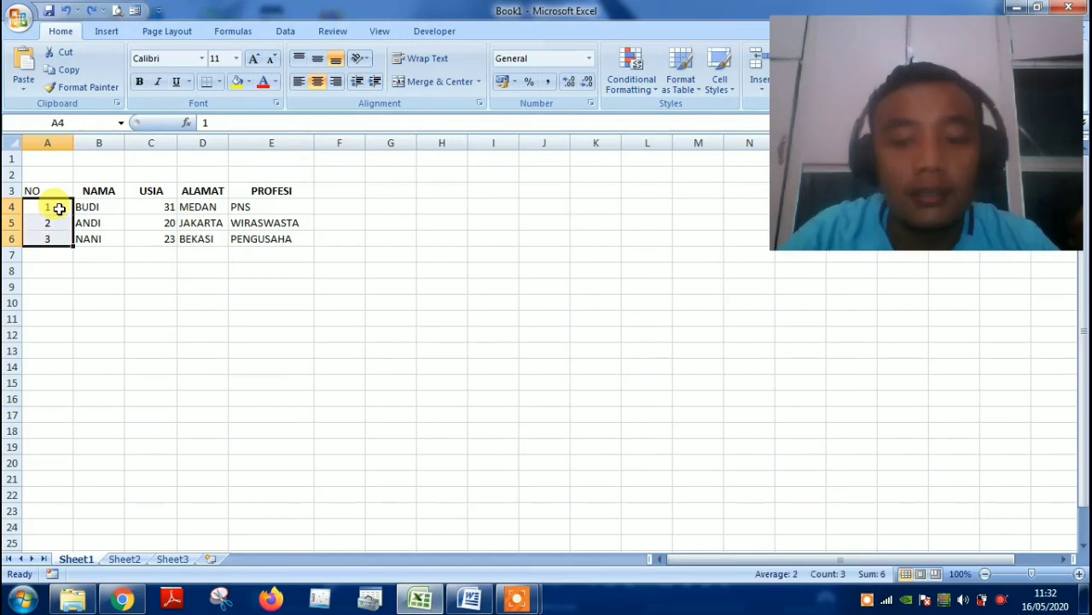
pyautogui.press('Delete')
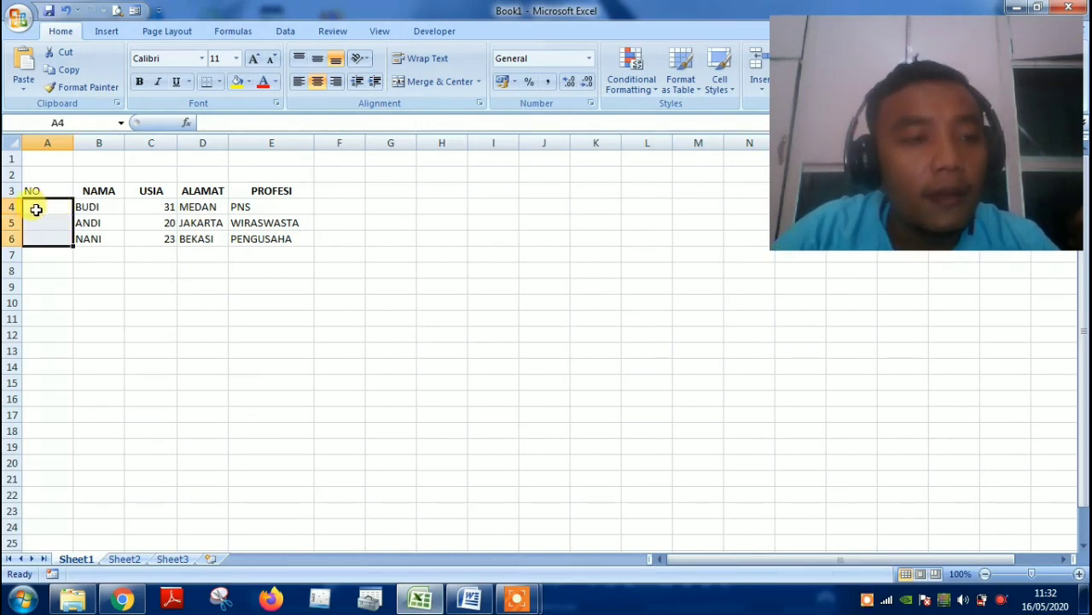
# Enter the formula =ROW() in cell A4 for the first record.
pyautogui.click(36, 209)
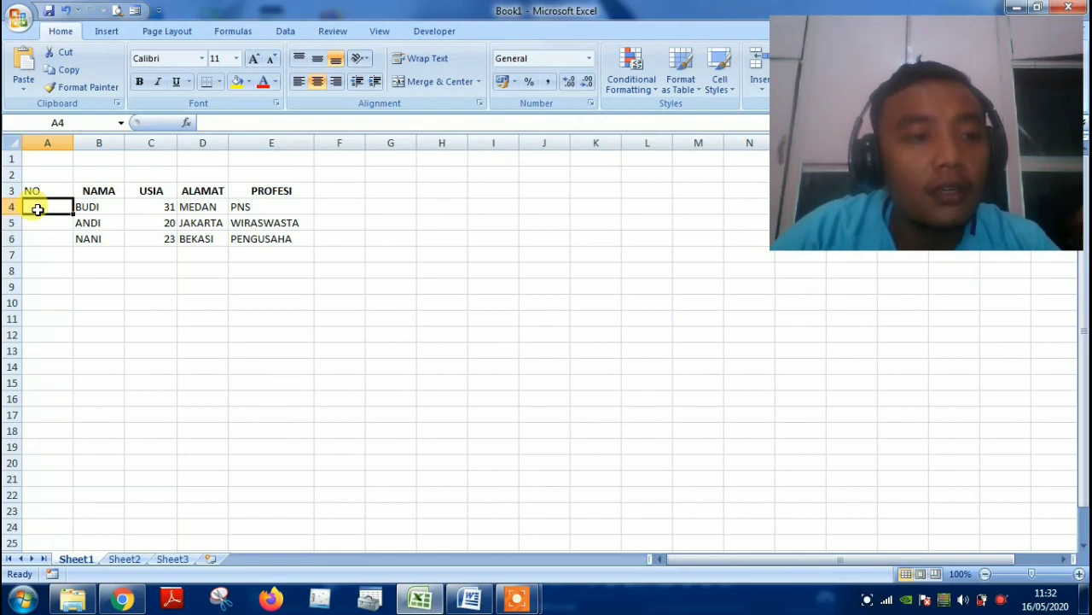
pyautogui.click(235, 122)
pyautogui.write('=')
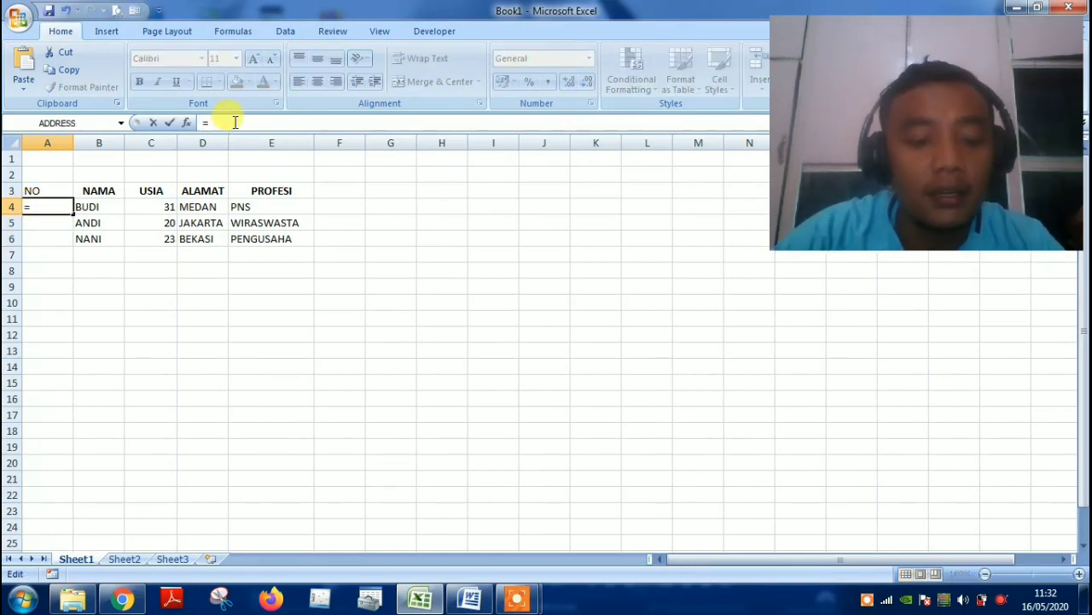
pyautogui.write('ROW')
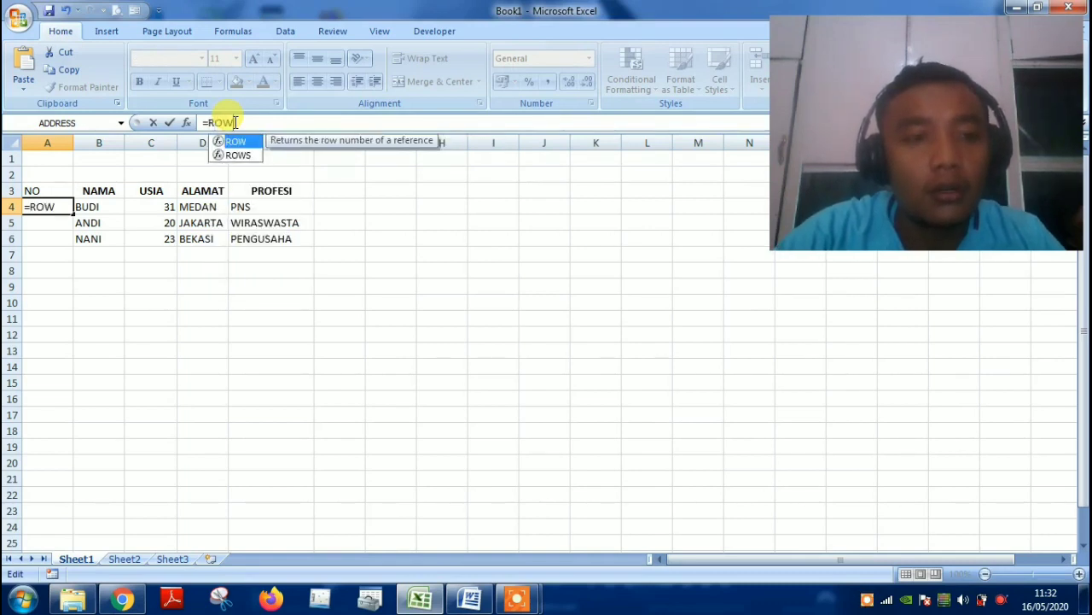
pyautogui.write('()')
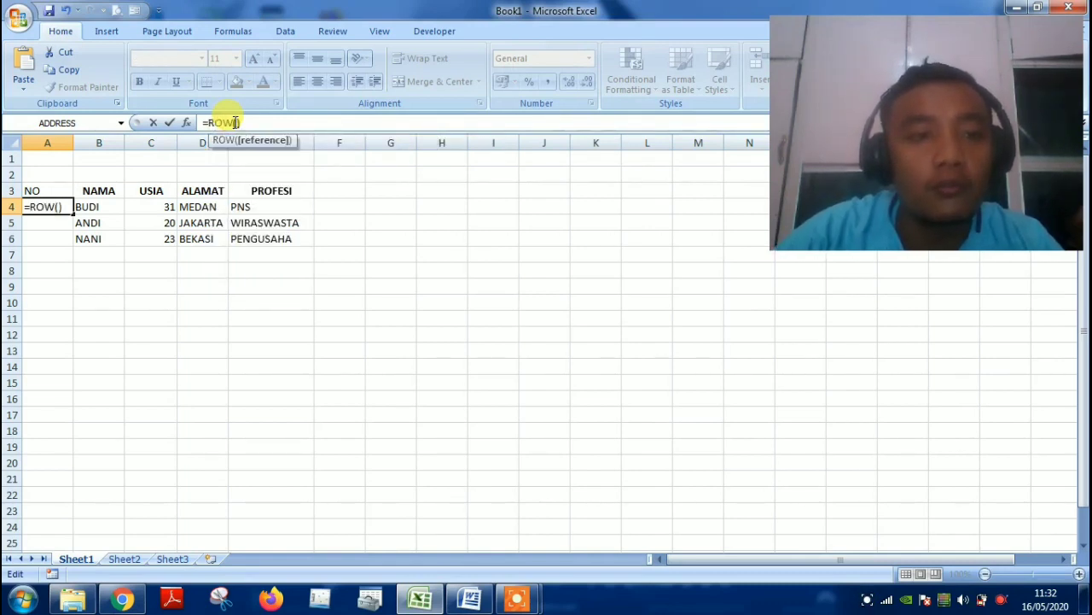
pyautogui.press('Return')
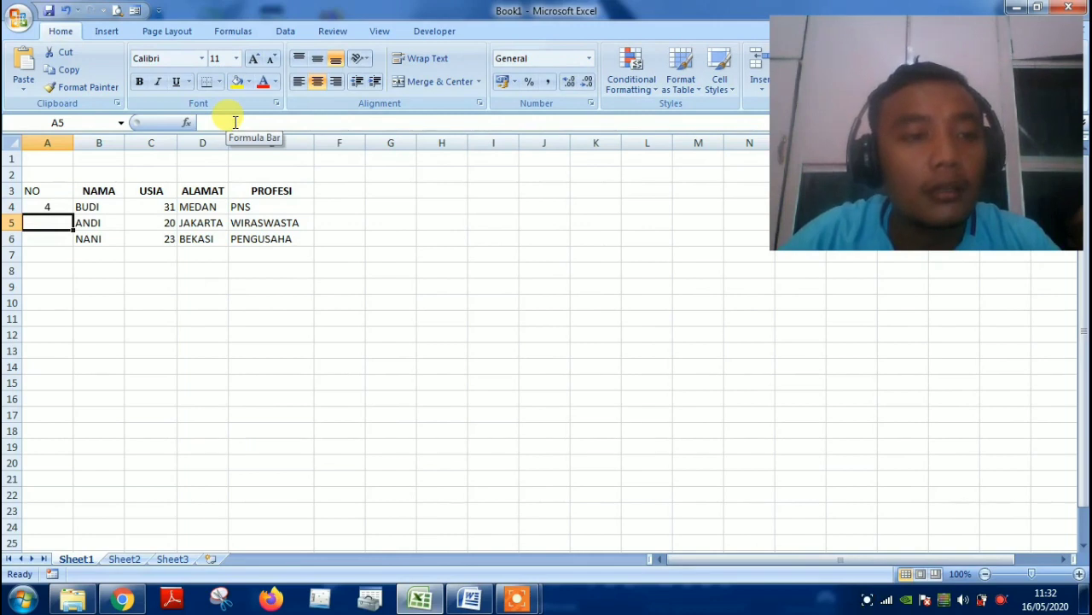
# Clear the row-number formula from cell A4.
pyautogui.press('Up')
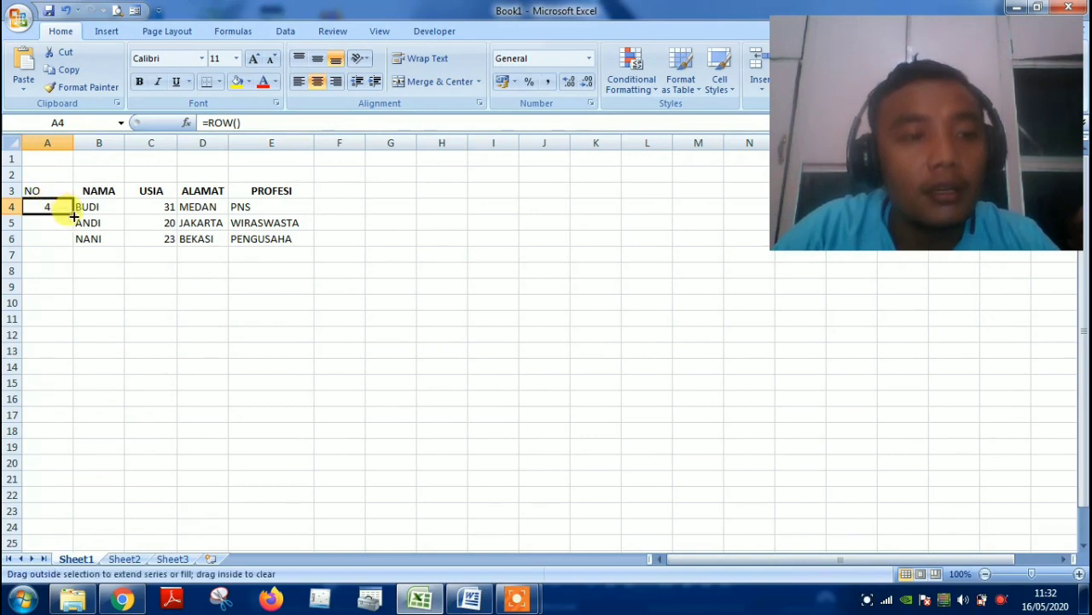
pyautogui.click(43, 192)
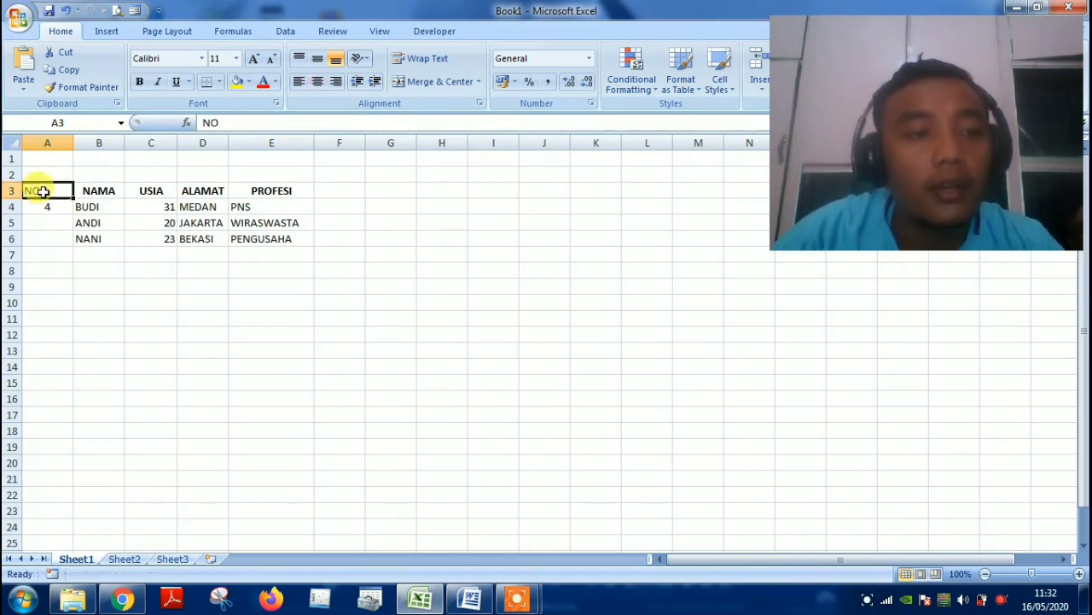
pyautogui.press('Down')
pyautogui.press('Delete')
# Move the whole table A3:E6 up so that it starts in cell A1.
pyautogui.click(43, 191)
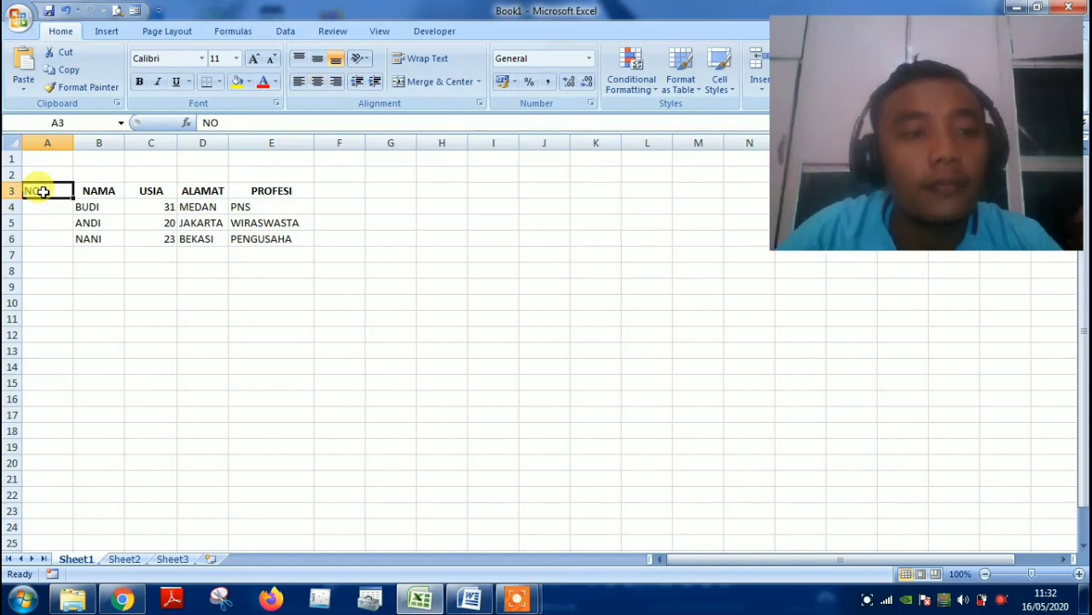
pyautogui.hotkey('shift', 'Right')
pyautogui.hotkey('shift', 'Right')
pyautogui.hotkey('shift', 'Right')
pyautogui.hotkey('shift', 'Right')
pyautogui.hotkey('shift', 'Down')
pyautogui.hotkey('shift', 'Down')
pyautogui.hotkey('shift', 'Down')
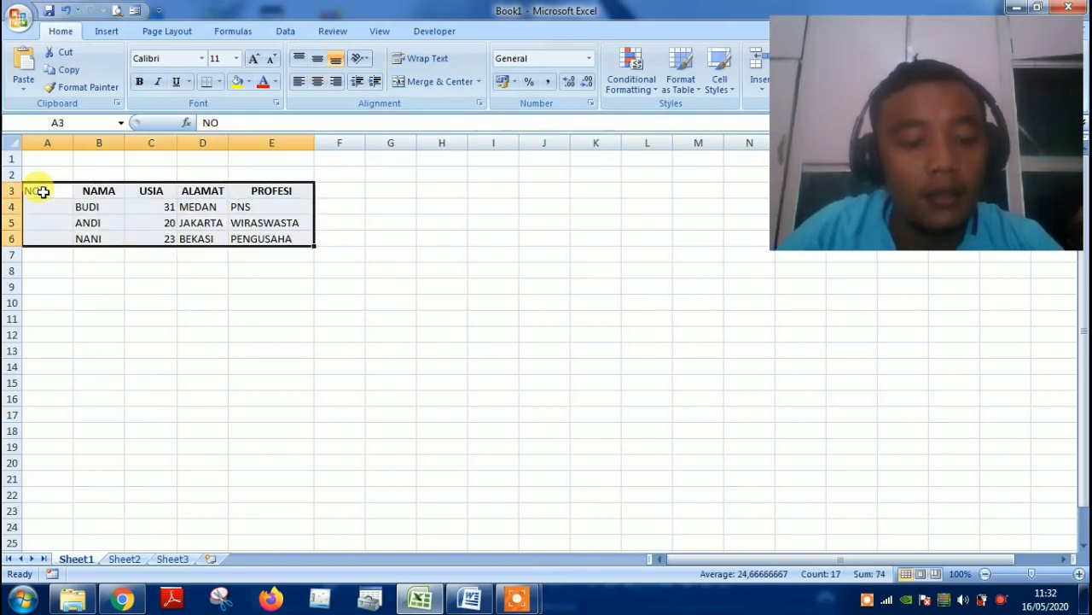
pyautogui.hotkey('ctrl', 'c')
pyautogui.hotkey('ctrl', 'Home')
pyautogui.hotkey('ctrl', 'v')
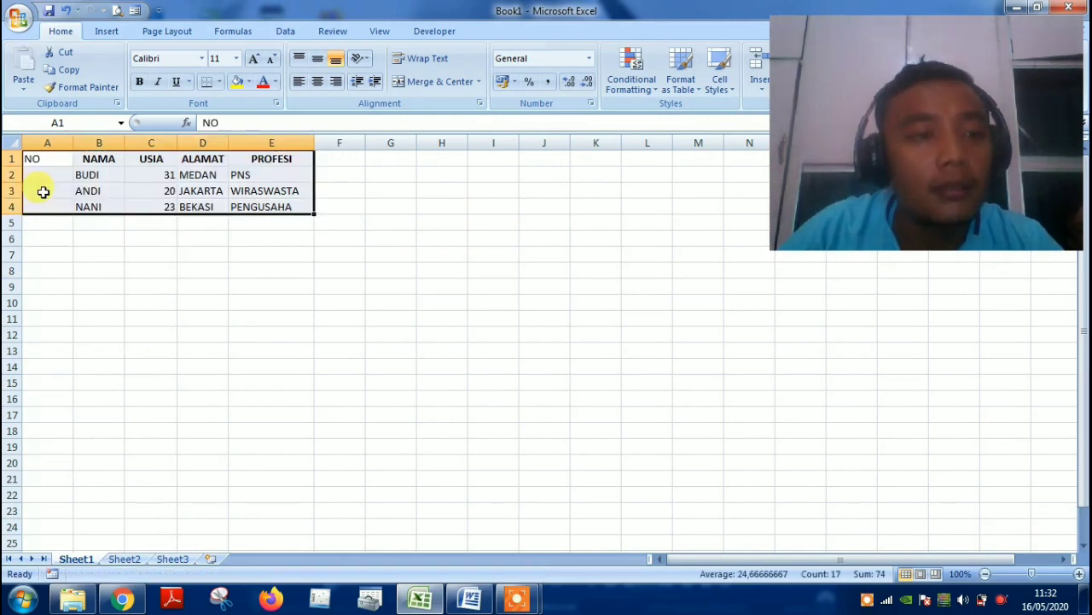
# Enter the formula =ROW() in cell A2 and fill it down through A15.
pyautogui.click(43, 176)
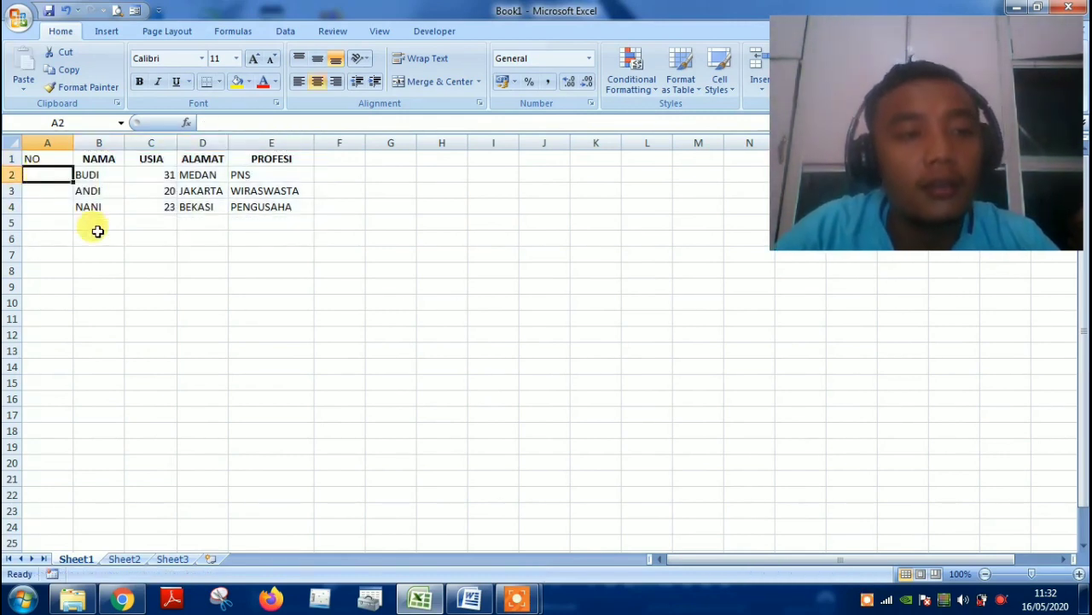
pyautogui.click(216, 125)
pyautogui.write('=')
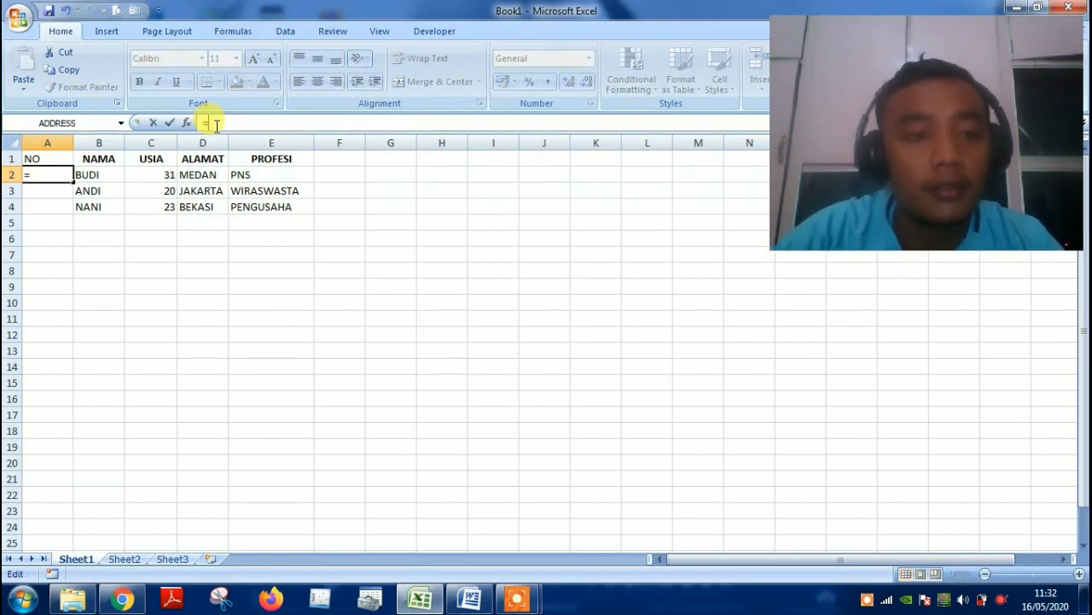
pyautogui.write('ROW(')
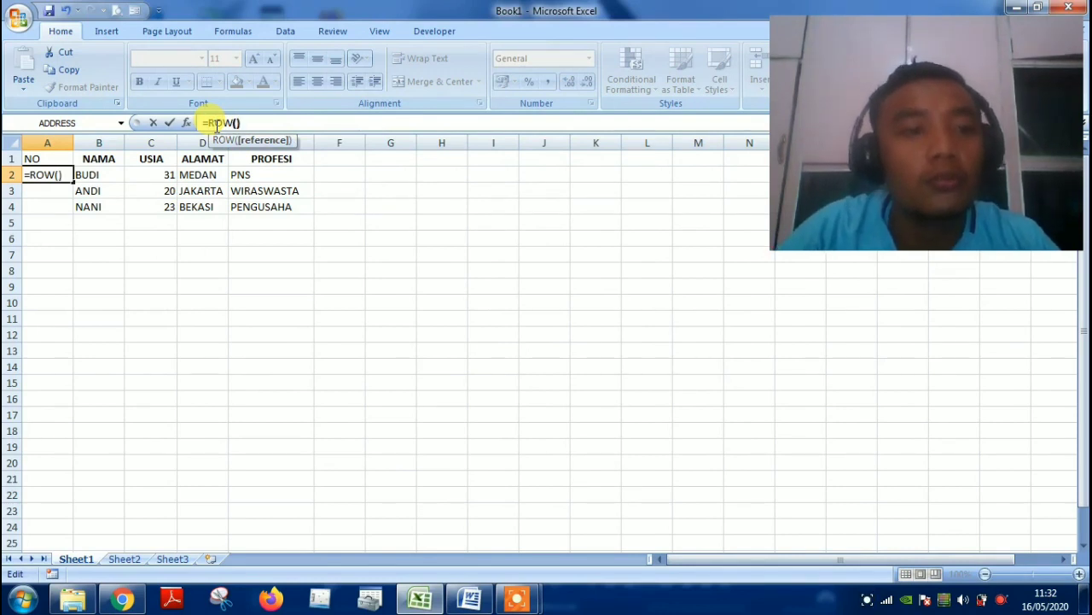
pyautogui.press('Return')
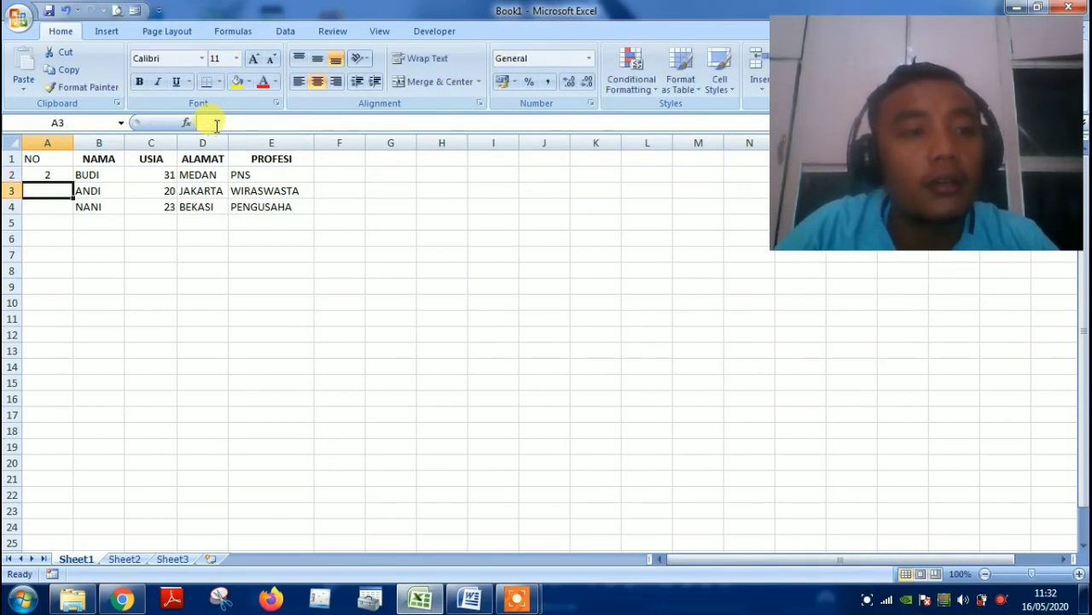
pyautogui.press('Up')
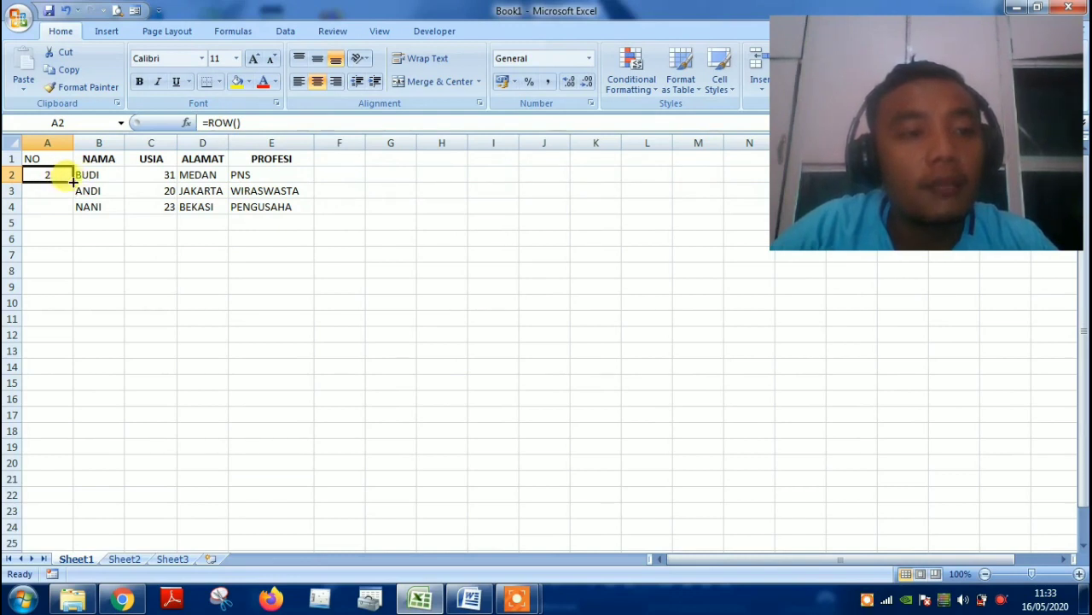
pyautogui.moveTo(74, 181); pyautogui.dragTo(79, 398)
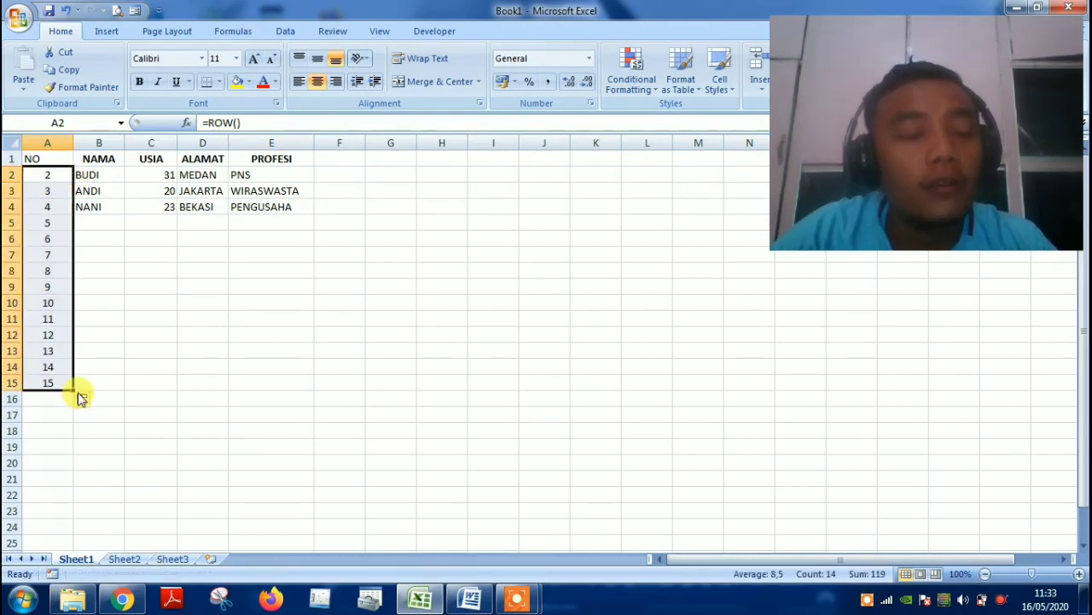
# Delete the entire sheet row 3 containing the record with address JAKARTA.
pyautogui.click(53, 208)
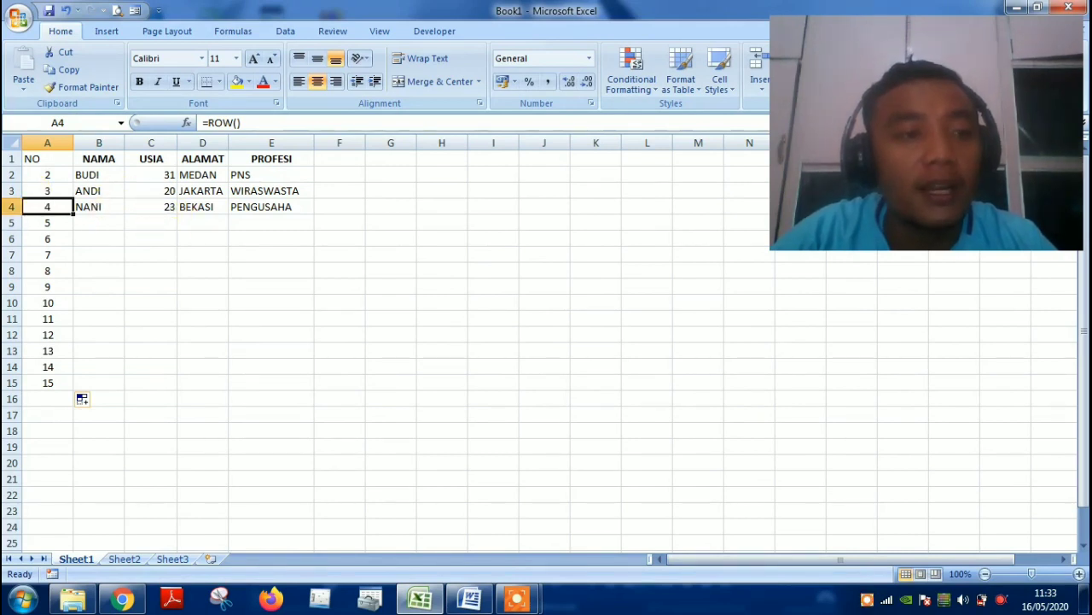
pyautogui.click(12, 190)
pyautogui.rightClick(10, 196)
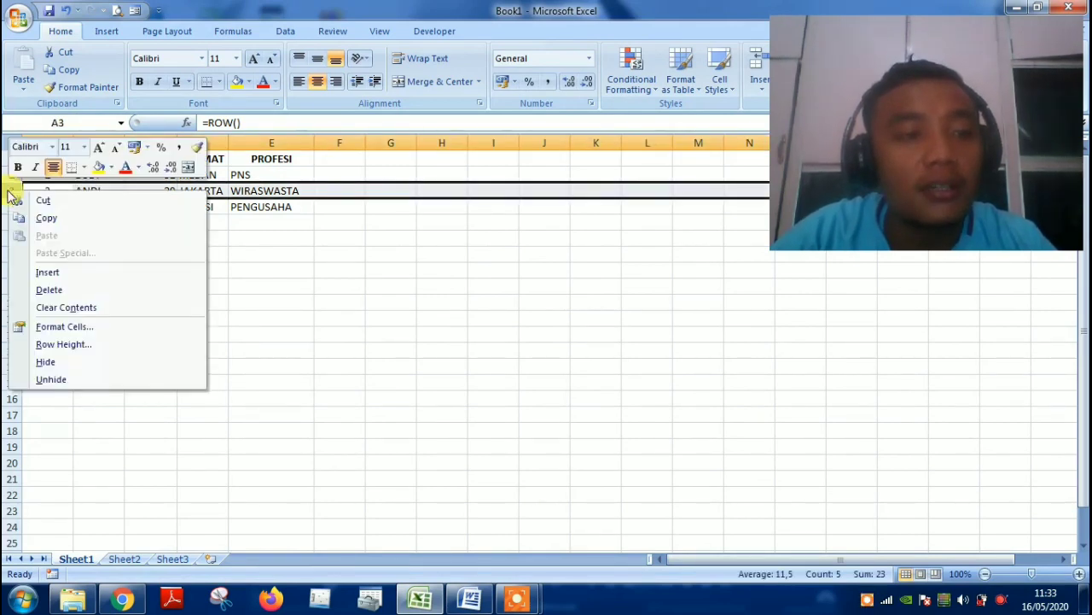
pyautogui.click(92, 291)
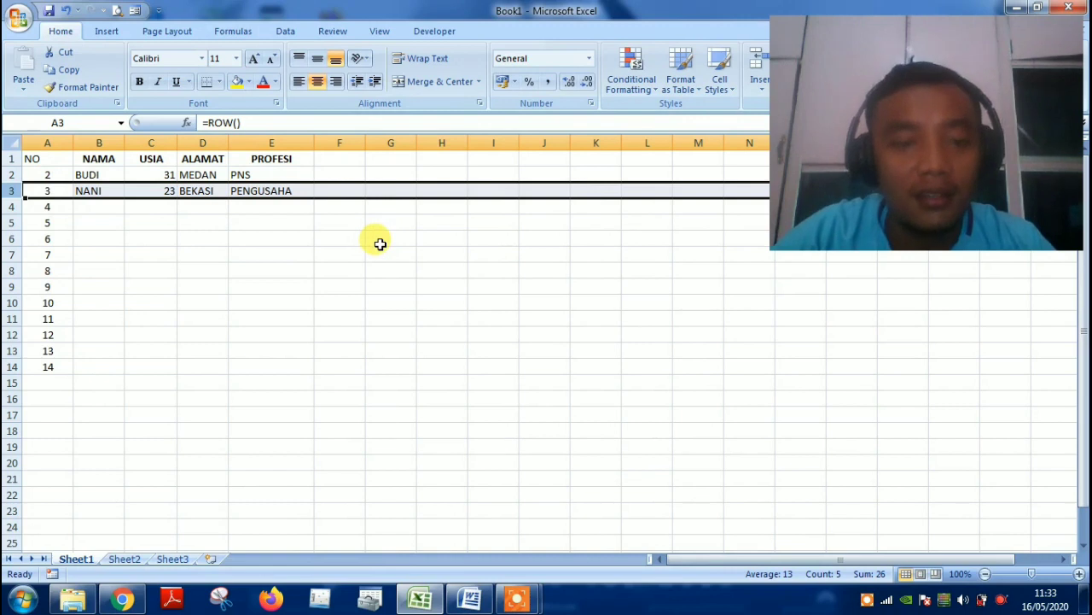
pyautogui.click(299, 215)
pyautogui.click(49, 160)
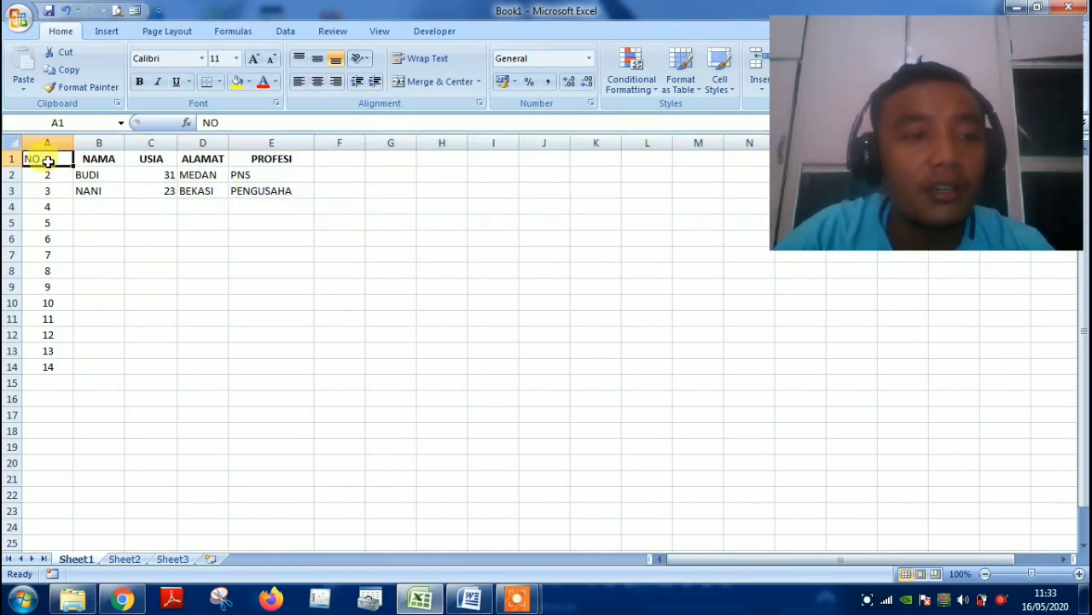
# Clear the contents of the whole numbered table in A1:E14.
pyautogui.hotkey('shift', 'Down')
pyautogui.hotkey('shift', 'Down')
pyautogui.hotkey('shift', 'Down')
pyautogui.hotkey('shift', 'Down')
pyautogui.hotkey('shift', 'Down')
pyautogui.hotkey('shift', 'Down')
pyautogui.hotkey('shift', 'Down')
pyautogui.hotkey('shift', 'Down')
pyautogui.hotkey('shift', 'Down')
pyautogui.hotkey('shift', 'Down')
pyautogui.hotkey('shift', 'Down')
pyautogui.hotkey('shift', 'Down')
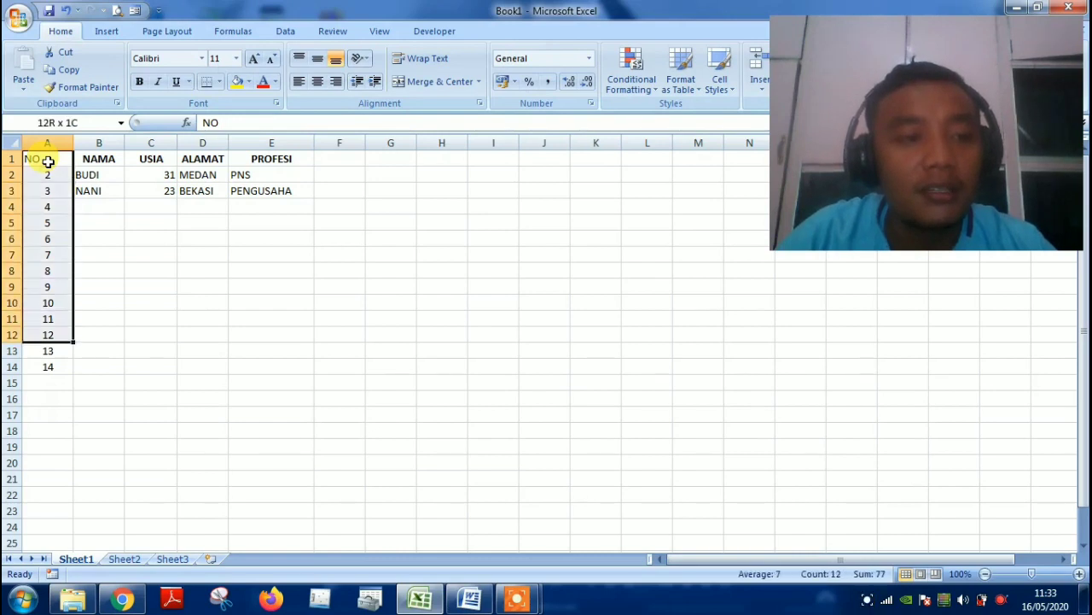
pyautogui.hotkey('shift', 'Right')
pyautogui.hotkey('shift', 'Right')
pyautogui.hotkey('shift', 'Right')
pyautogui.hotkey('shift', 'Down')
pyautogui.hotkey('shift', 'Right')
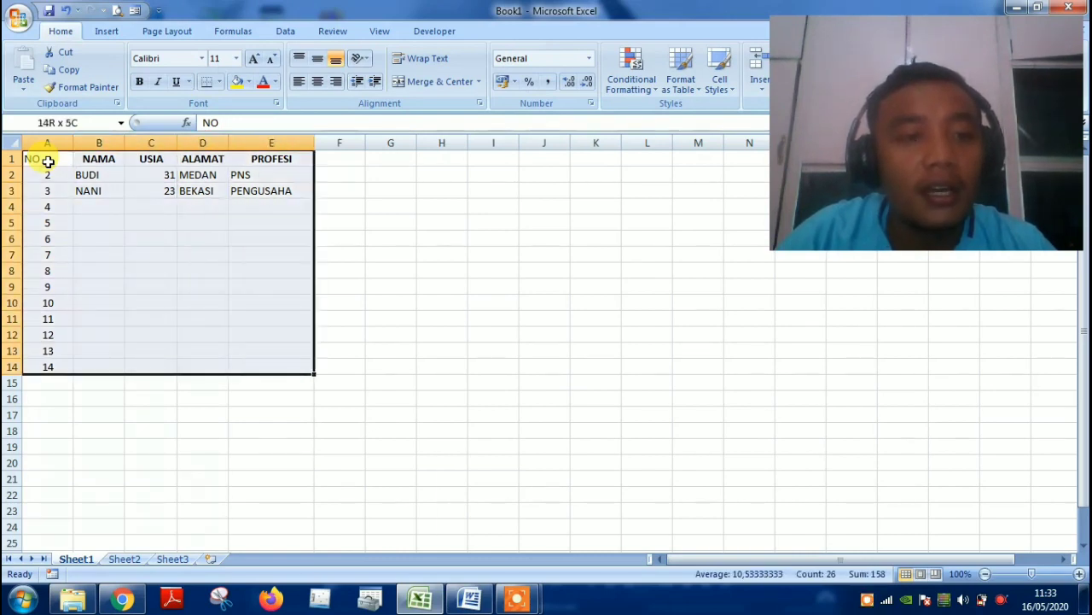
pyautogui.press('Delete')
pyautogui.press('Down')
pyautogui.press('Down')
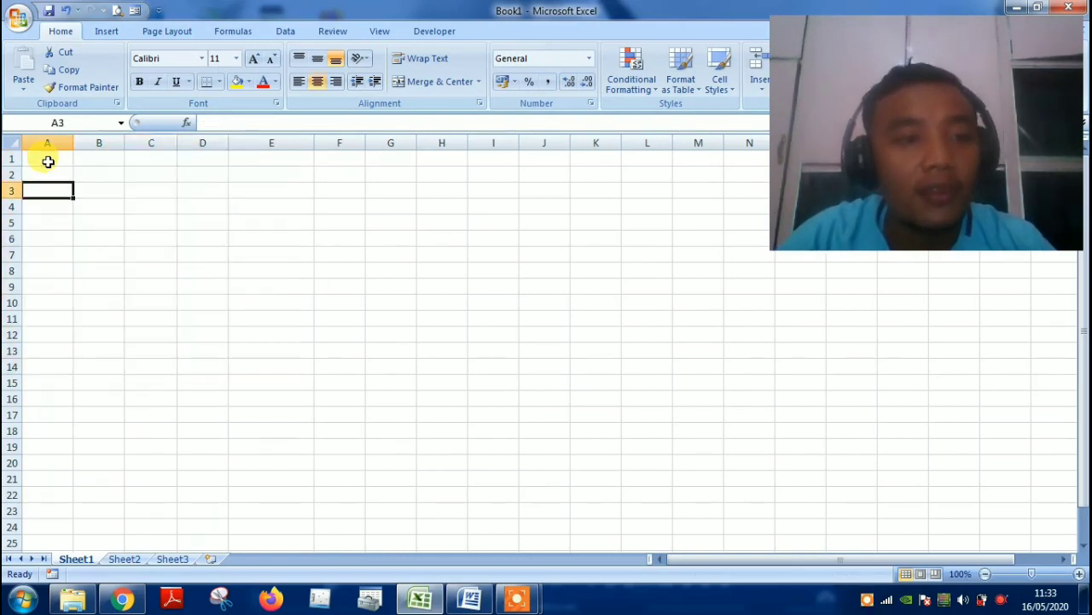
pyautogui.press('Down')
pyautogui.press('Up')
pyautogui.press('Up')
pyautogui.press('Down')
pyautogui.press('Right')
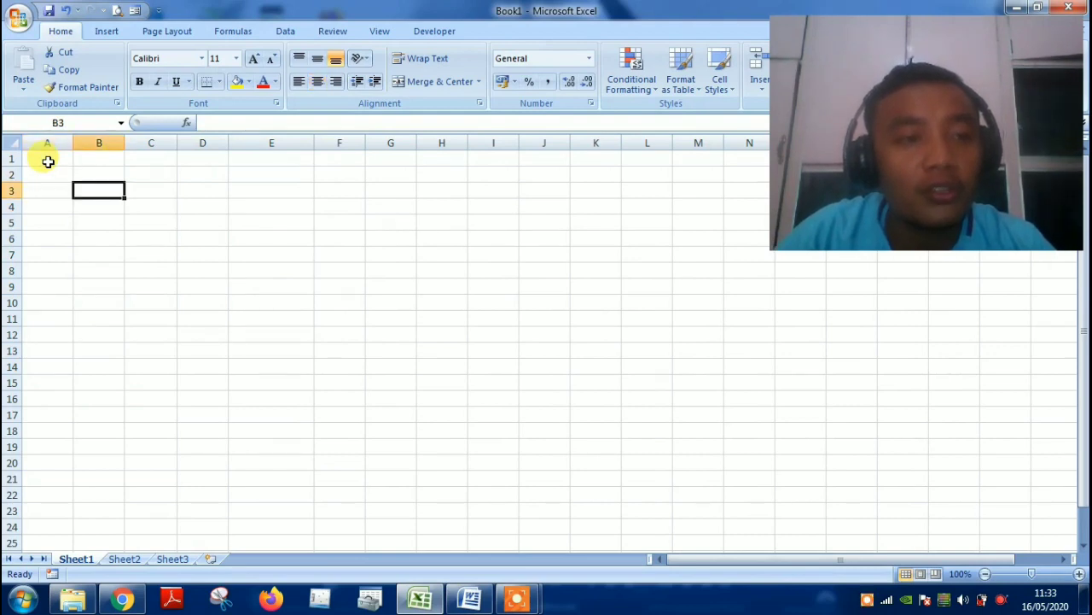
pyautogui.press('Down')
pyautogui.press('Down')
pyautogui.press('Left')
pyautogui.press('Up')
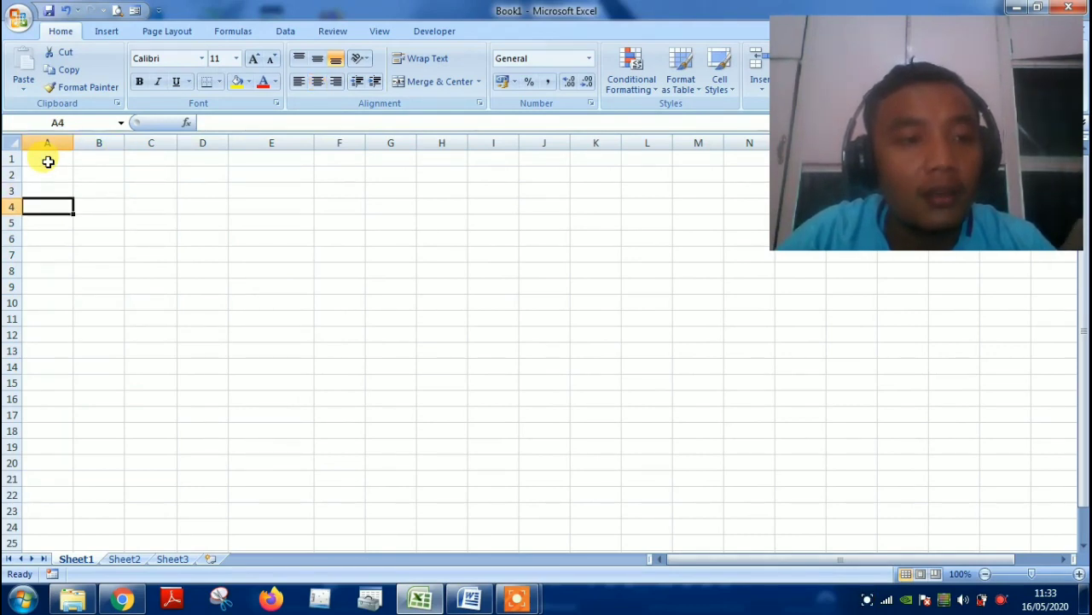
# Fill row 3 with a multiplication layout: 30 in A3, x in B3, 30 in C3 and a literal = sign in D3.
pyautogui.press('Up')
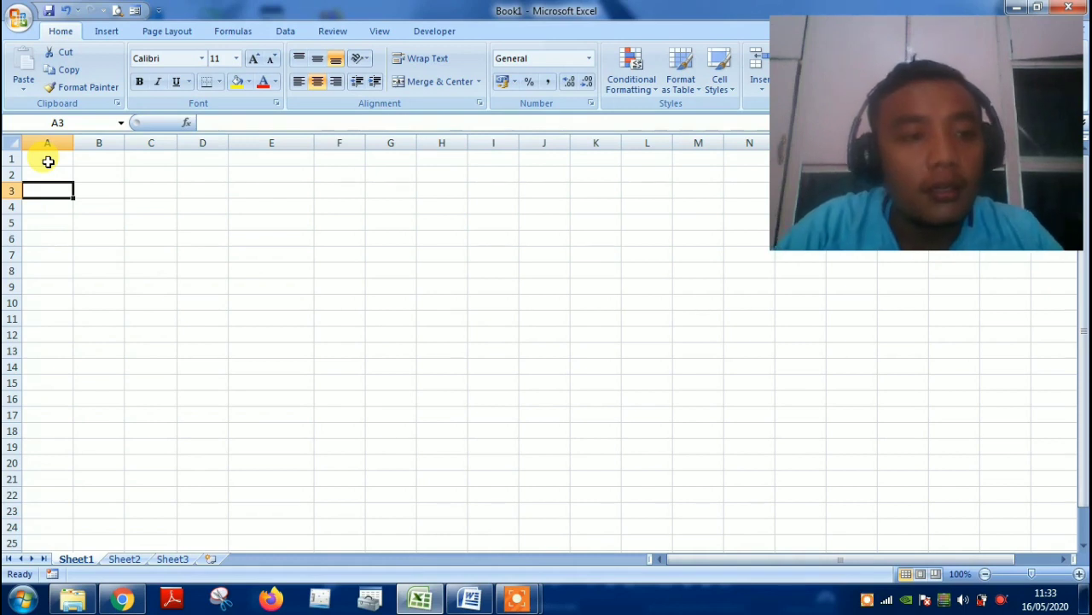
pyautogui.write('30')
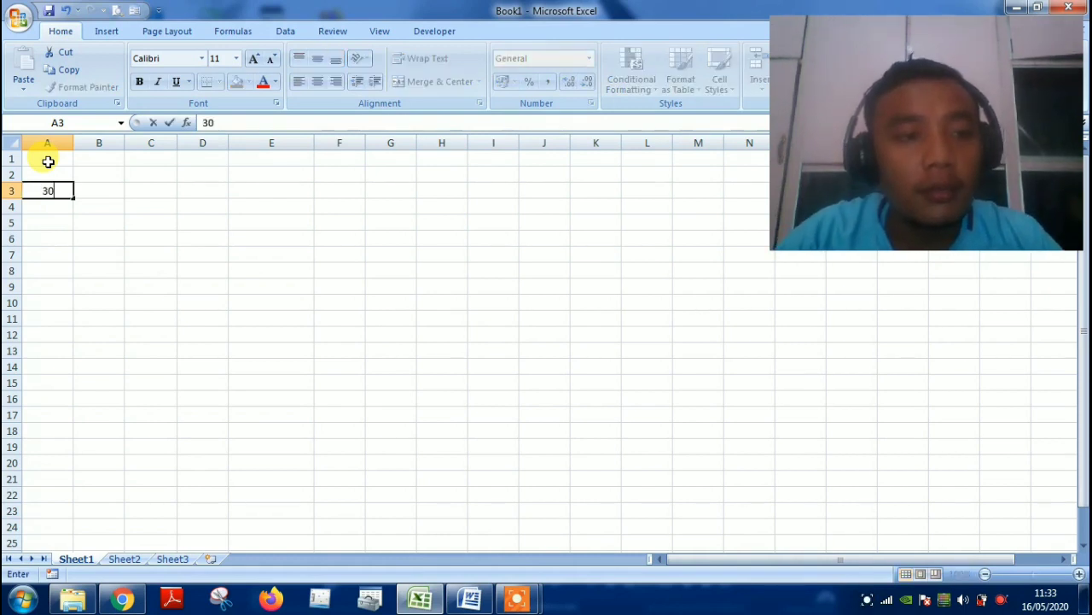
pyautogui.press('Tab')
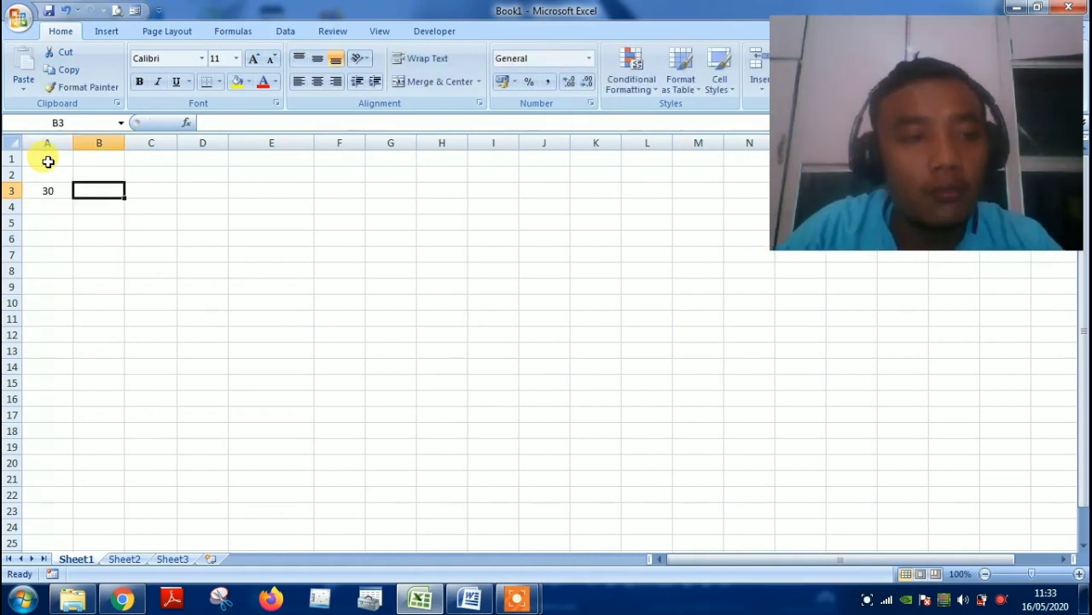
pyautogui.write('x')
pyautogui.press('Tab')
pyautogui.write('30')
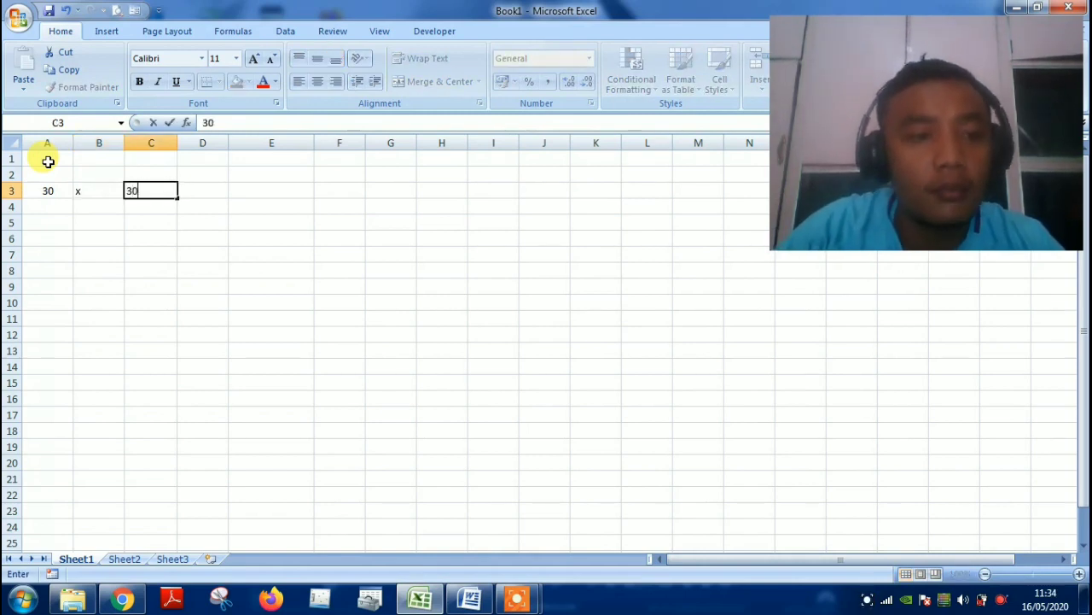
pyautogui.press('Tab')
pyautogui.write('+')
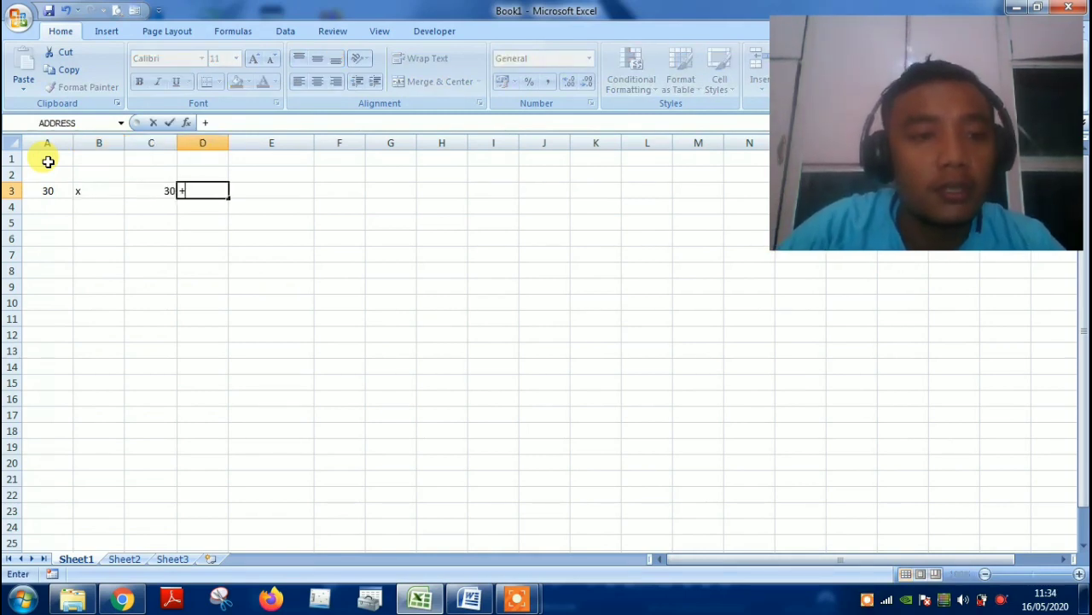
pyautogui.press('BackSpace')
pyautogui.write('=')
pyautogui.press('Right')
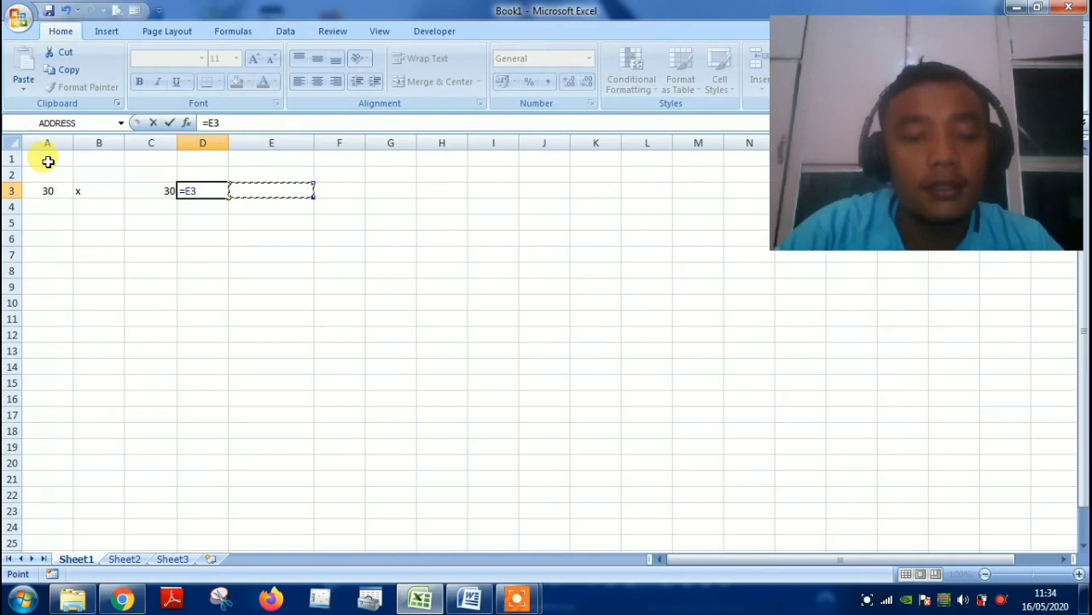
pyautogui.press('Escape')
pyautogui.write("'=")
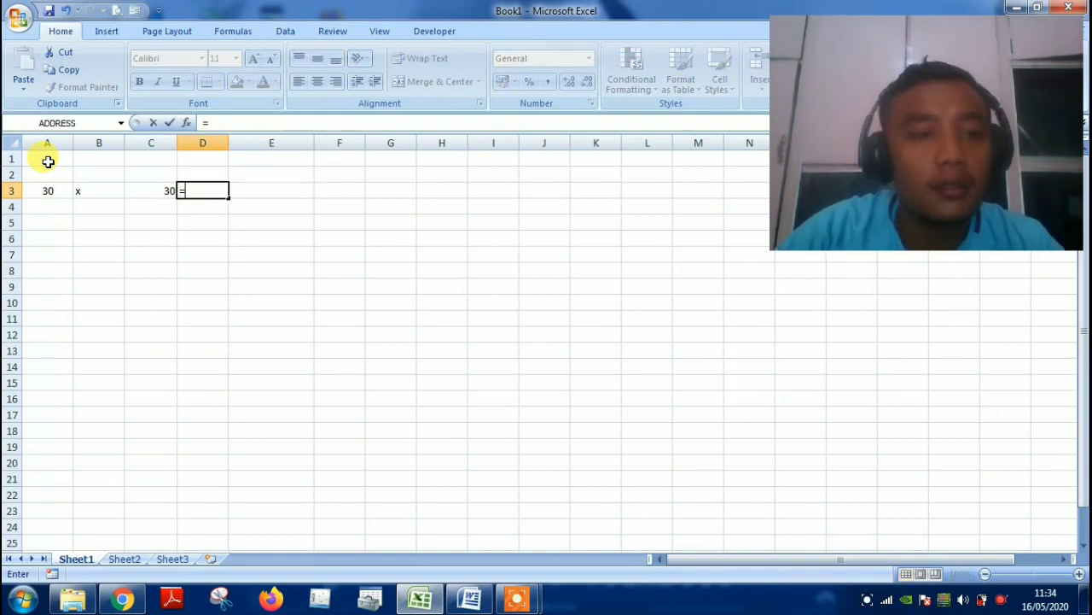
pyautogui.press('Right')
# Centre the contents of cells A3:D3 horizontally.
pyautogui.press('Left')
pyautogui.press('Left')
pyautogui.press('Left')
pyautogui.press('Left')
pyautogui.hotkey('shift', 'Right')
pyautogui.hotkey('shift', 'Right')
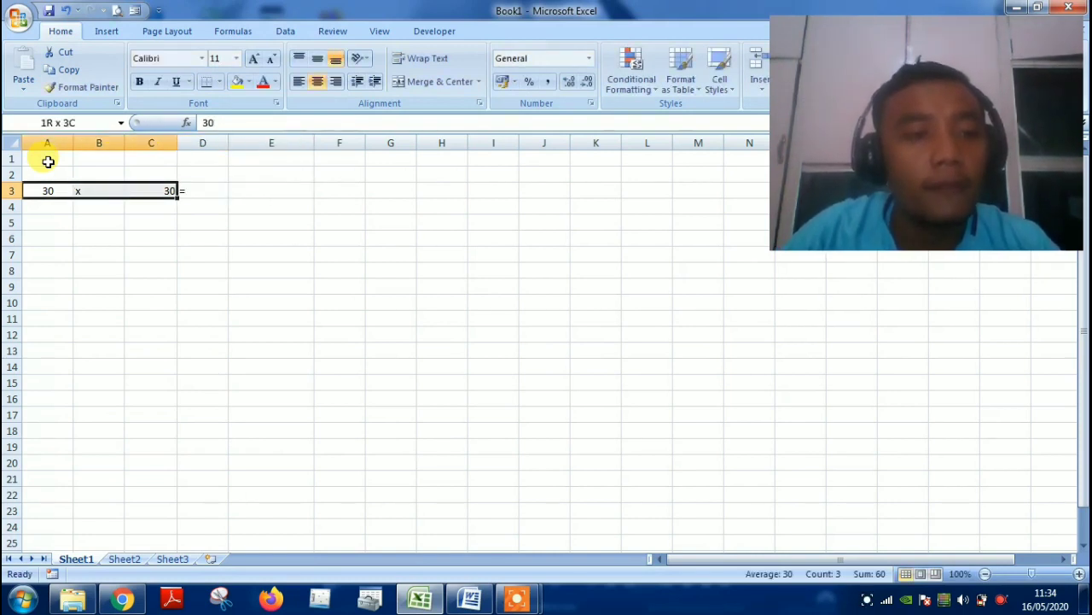
pyautogui.hotkey('shift', 'Right')
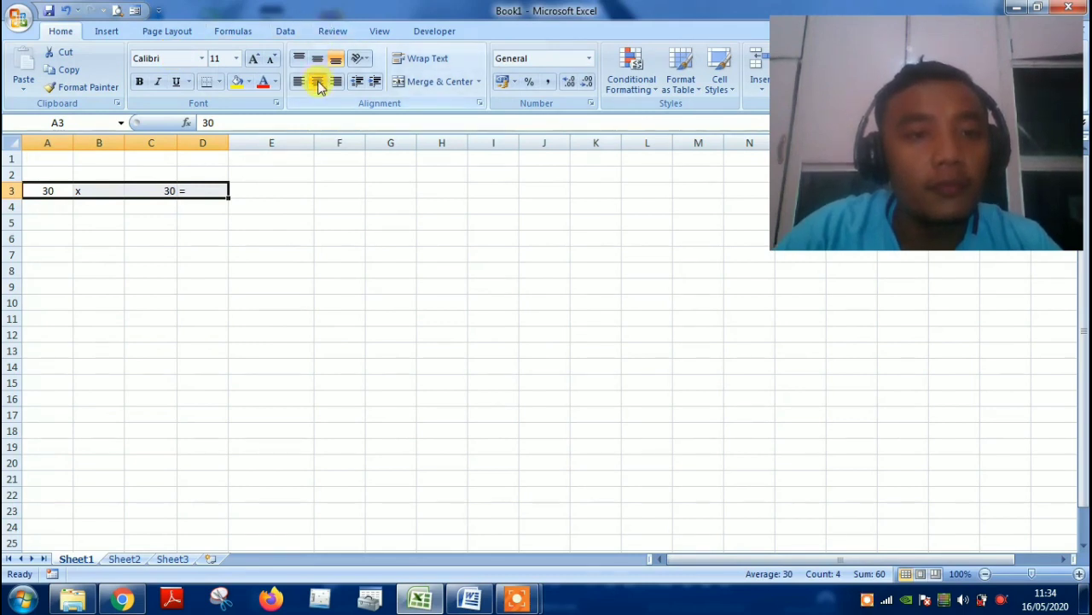
pyautogui.click(316, 81)
pyautogui.click(317, 81)
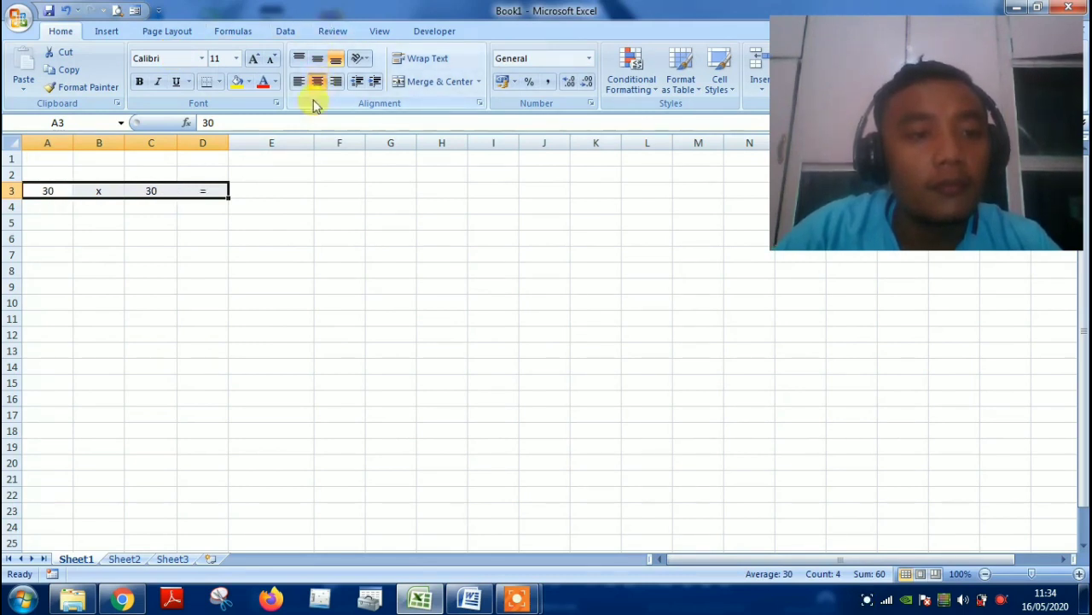
pyautogui.click(278, 188)
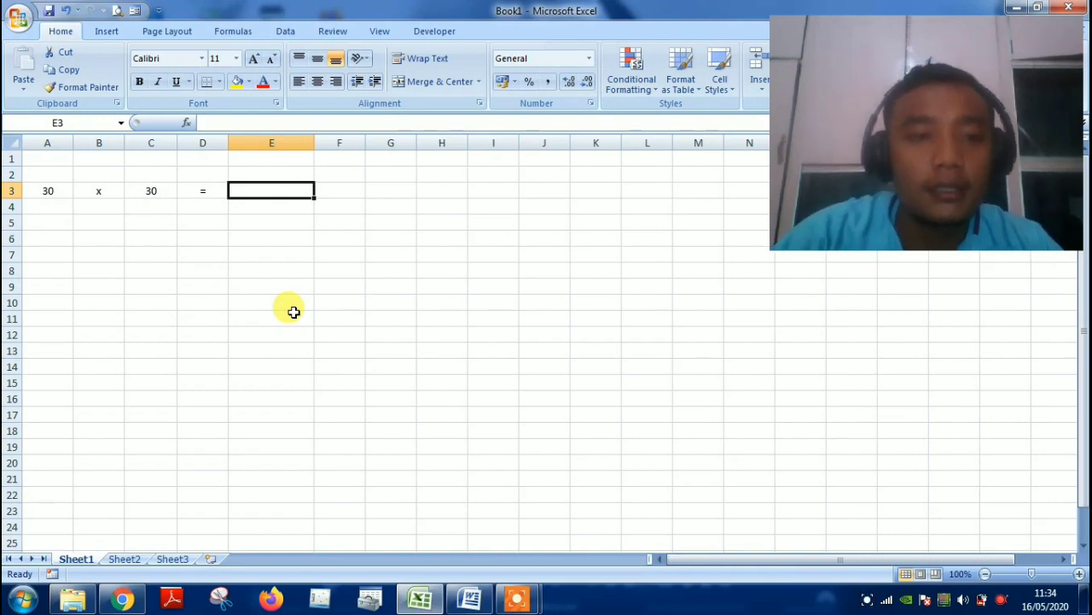
pyautogui.press('Left')
pyautogui.press('Left')
pyautogui.press('Left')
pyautogui.press('Left')
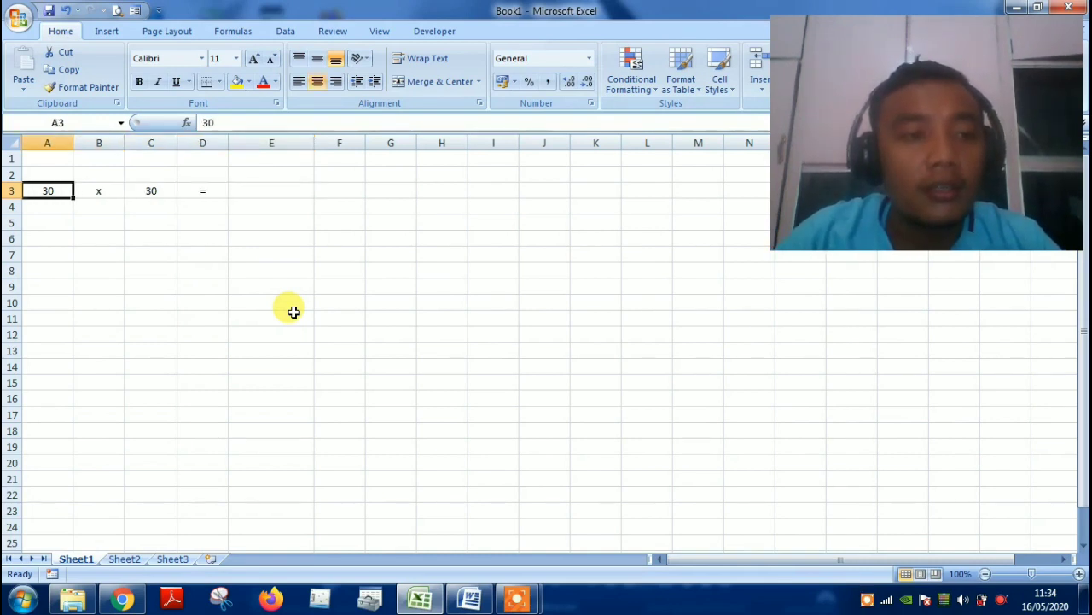
pyautogui.press('Right')
pyautogui.press('Right')
pyautogui.press('Right')
pyautogui.press('Right')
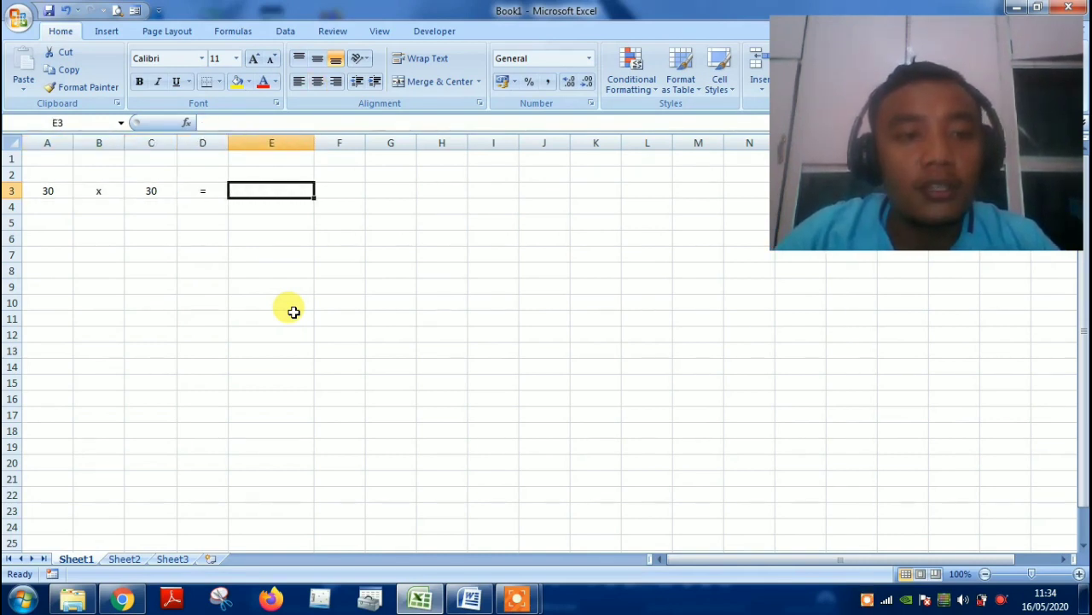
# Enter the formula =A3*C3 in cell E3 to multiply the two numbers.
pyautogui.write('=')
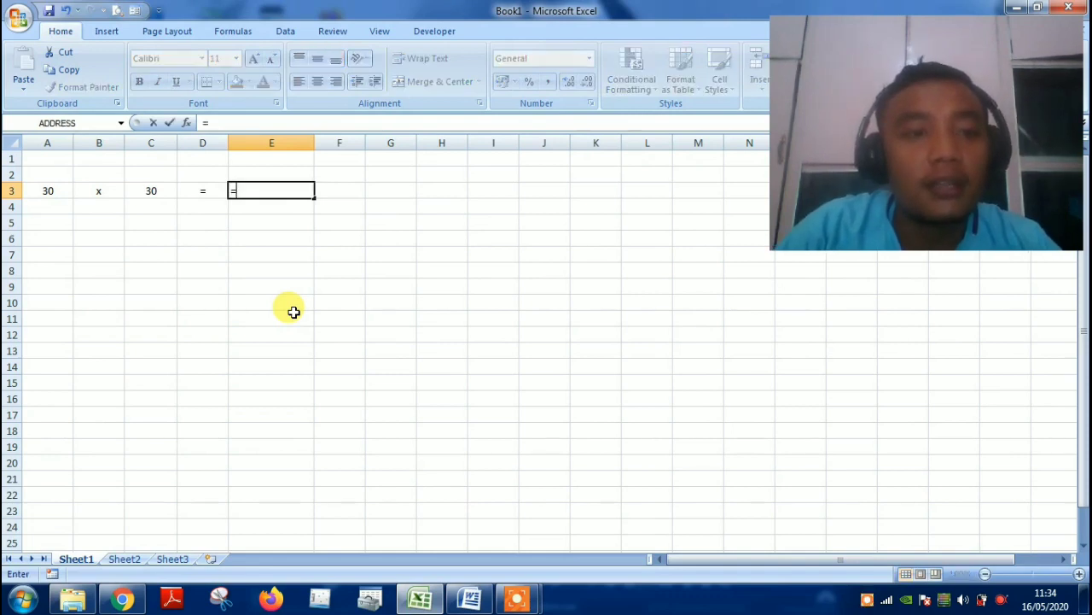
pyautogui.press('Left')
pyautogui.press('Left')
pyautogui.press('Left')
pyautogui.press('Left')
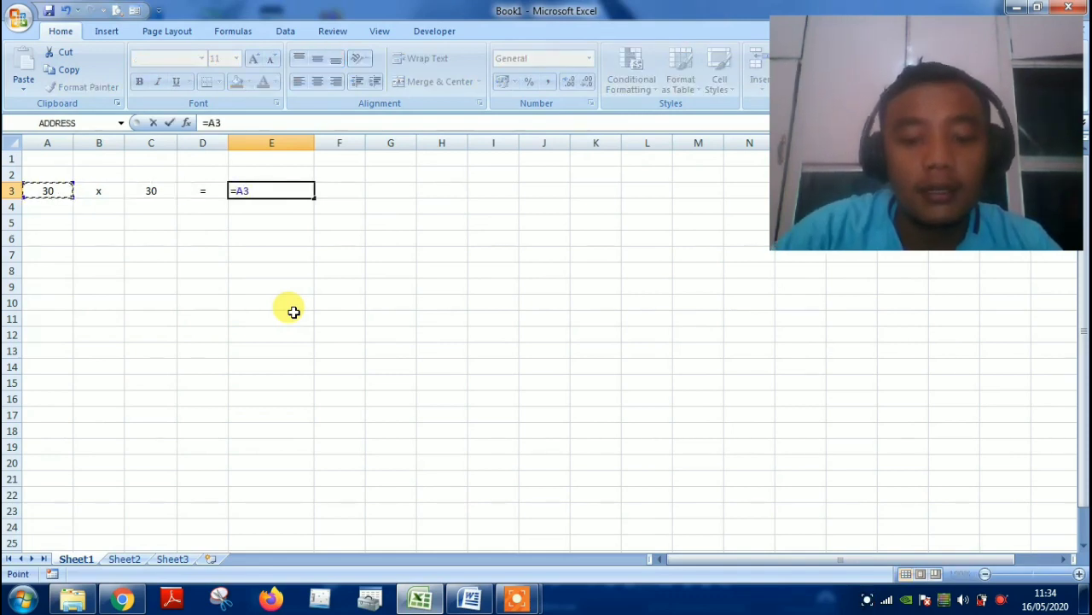
pyautogui.write('*')
pyautogui.press('Left')
pyautogui.press('Left')
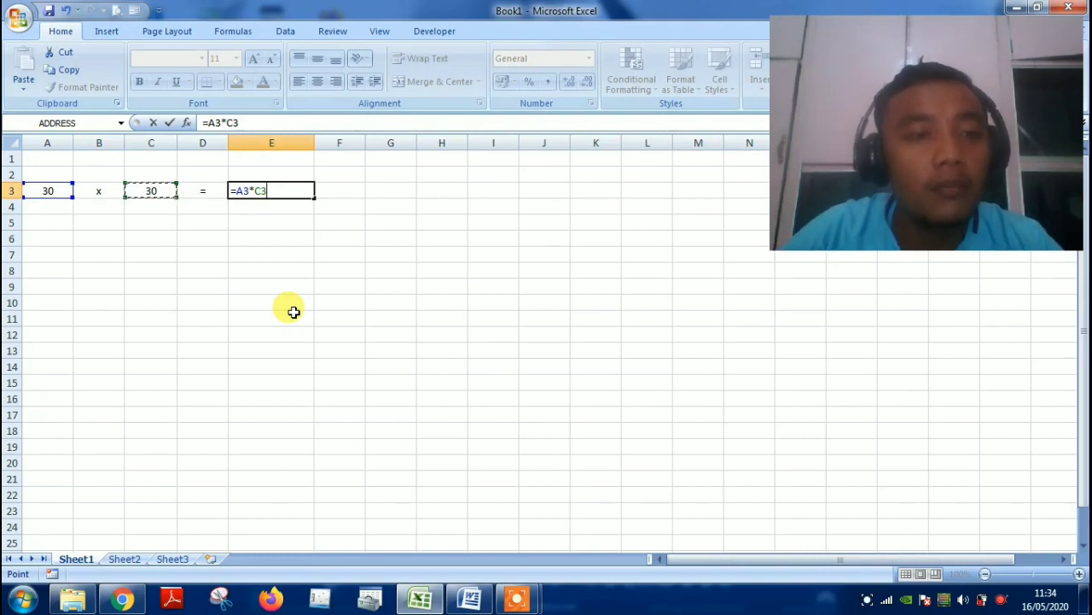
pyautogui.press('Left')
pyautogui.press('Right')
pyautogui.press('Return')
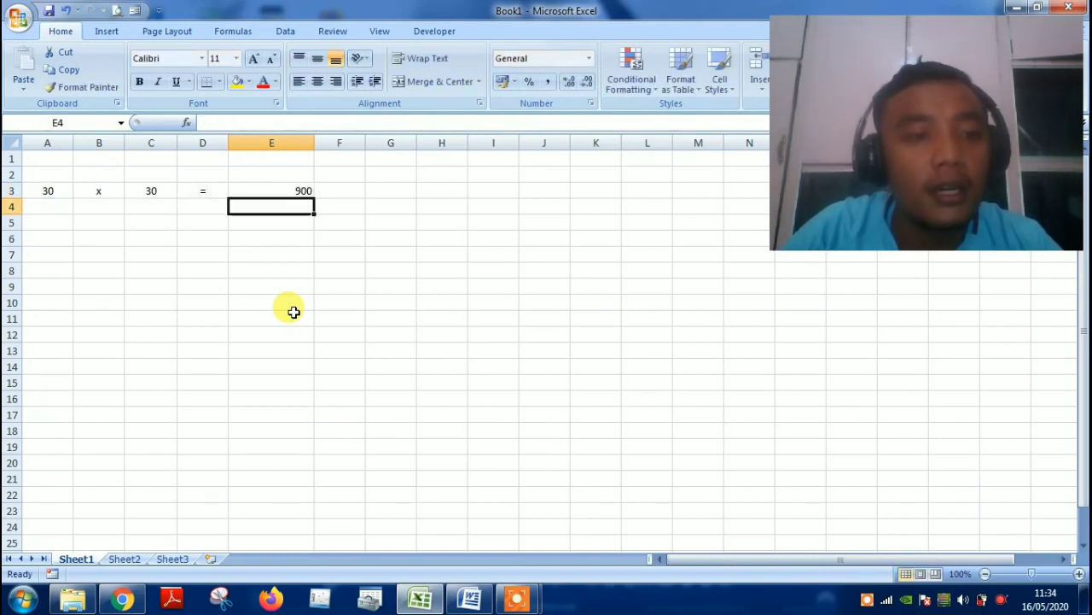
# Examine the multiplication formula stored in cell E3.
pyautogui.press('Down')
pyautogui.press('Down')
pyautogui.press('Down')
pyautogui.press('Down')
pyautogui.press('Down')
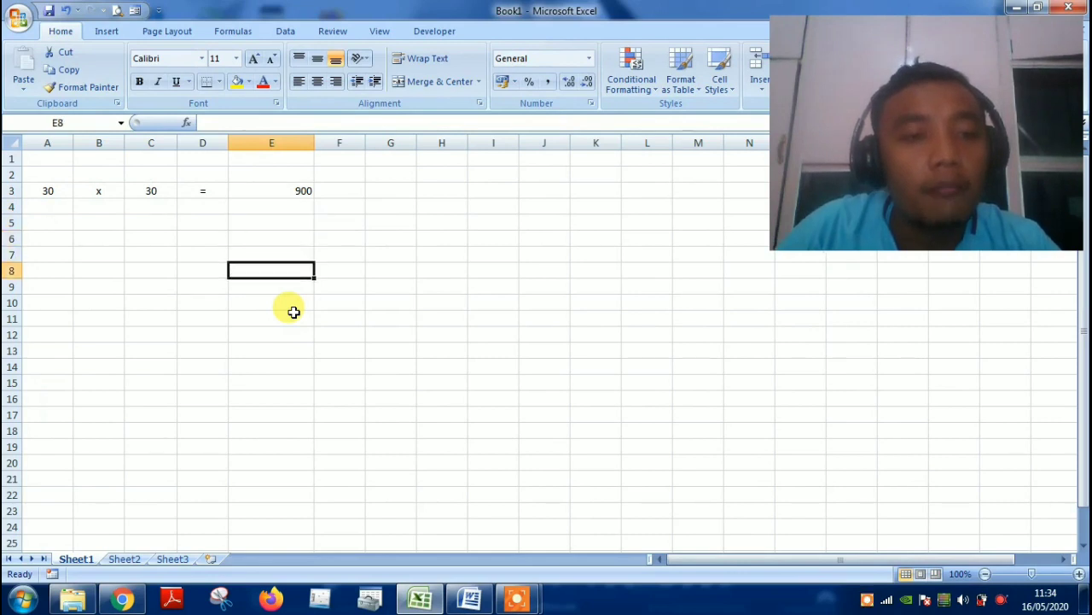
pyautogui.press('Up')
pyautogui.press('Up')
pyautogui.press('Up')
pyautogui.press('Up')
pyautogui.press('Up')
pyautogui.press('Up')
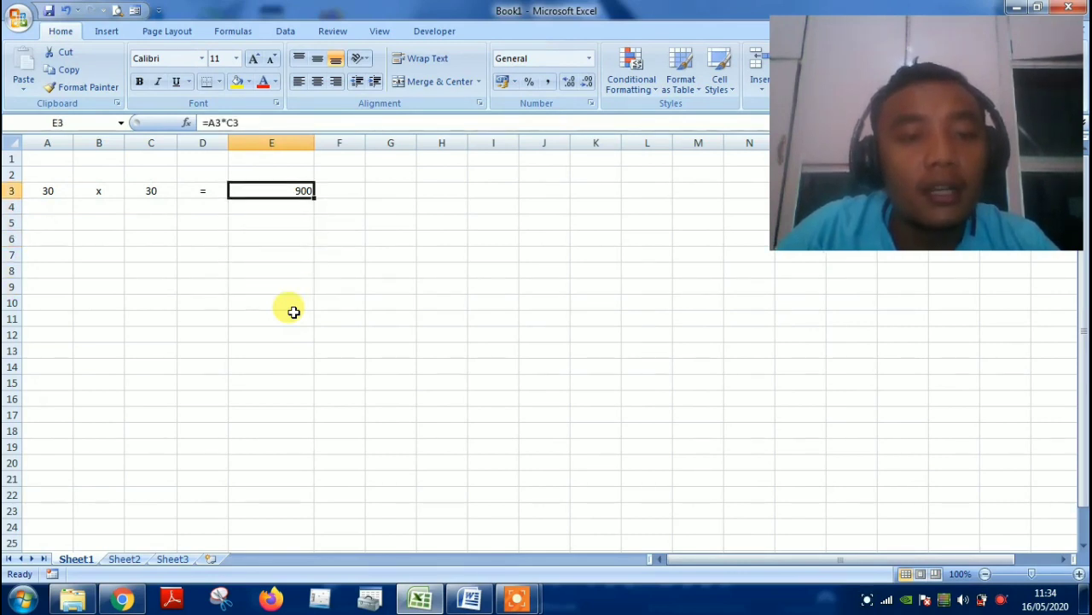
# Enter the label BERAPA HASILNYA ? in cell A7 and left-align it.
pyautogui.press('Down')
pyautogui.press('Down')
pyautogui.press('Down')
pyautogui.press('Down')
pyautogui.press('Left')
pyautogui.press('Left')
pyautogui.press('Left')
pyautogui.press('Left')
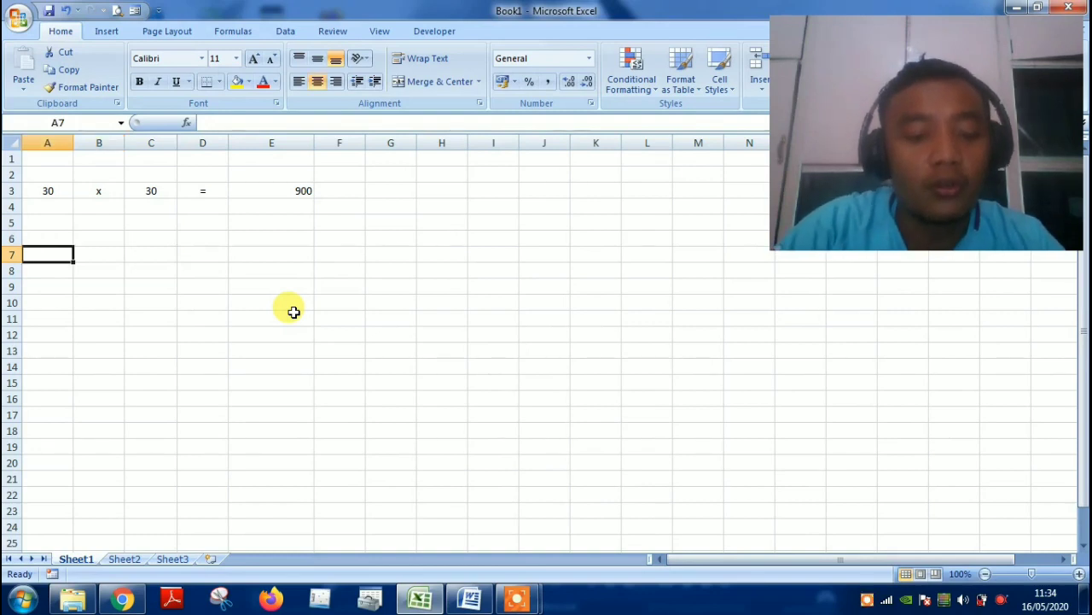
pyautogui.write('BERAPA HASIL')
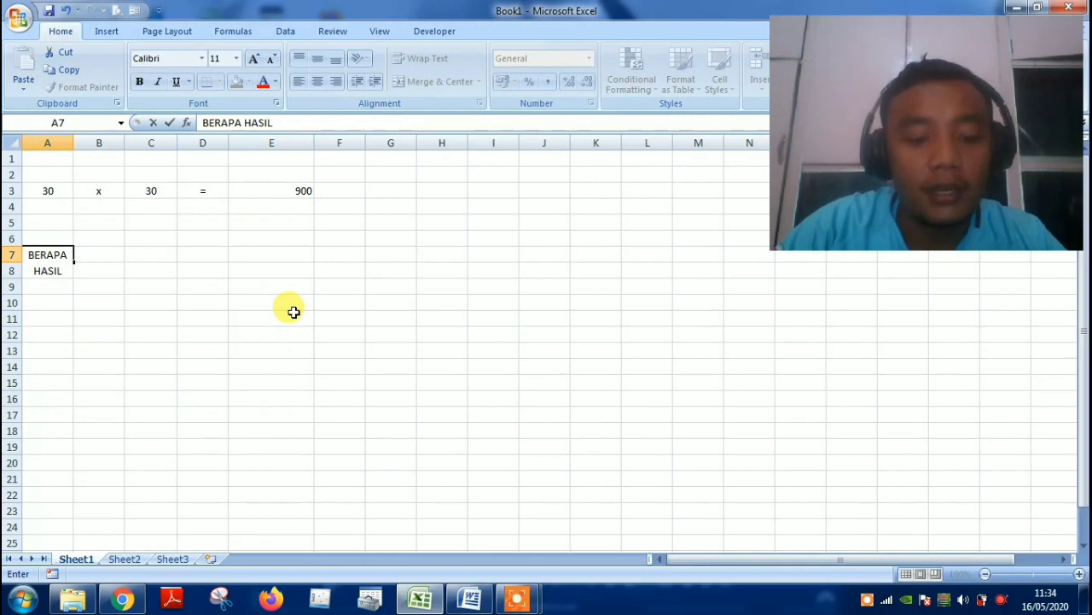
pyautogui.write('NYA ?')
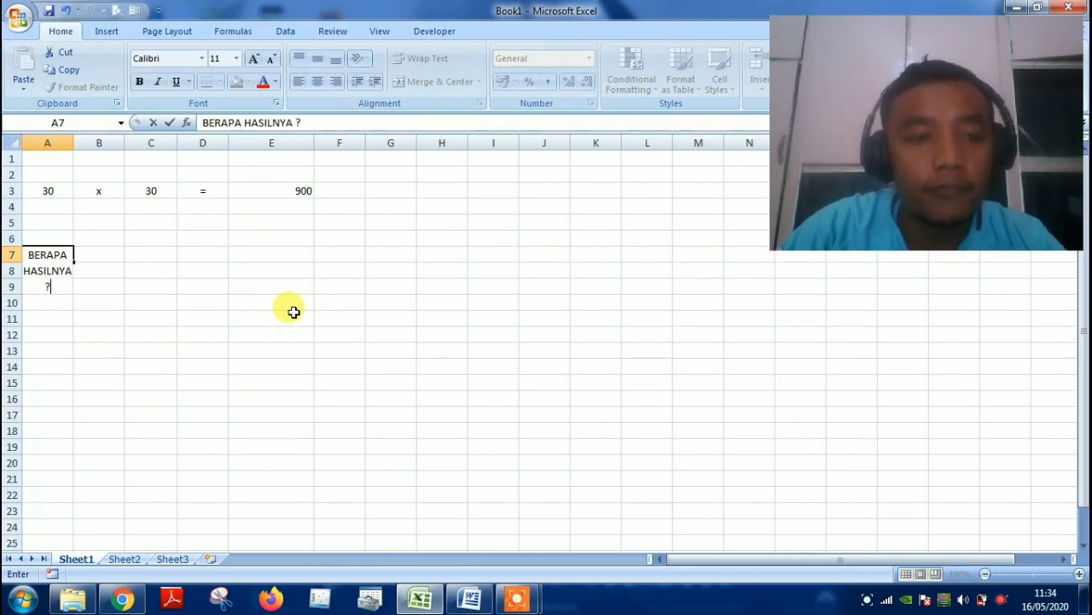
pyautogui.press('Return')
pyautogui.press('Up')
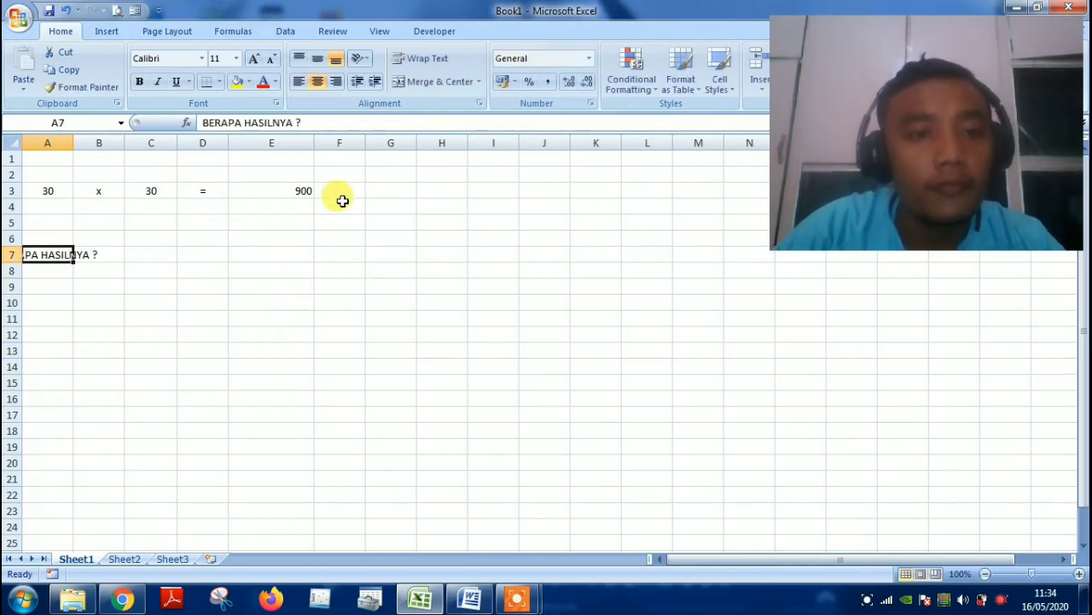
pyautogui.click(302, 86)
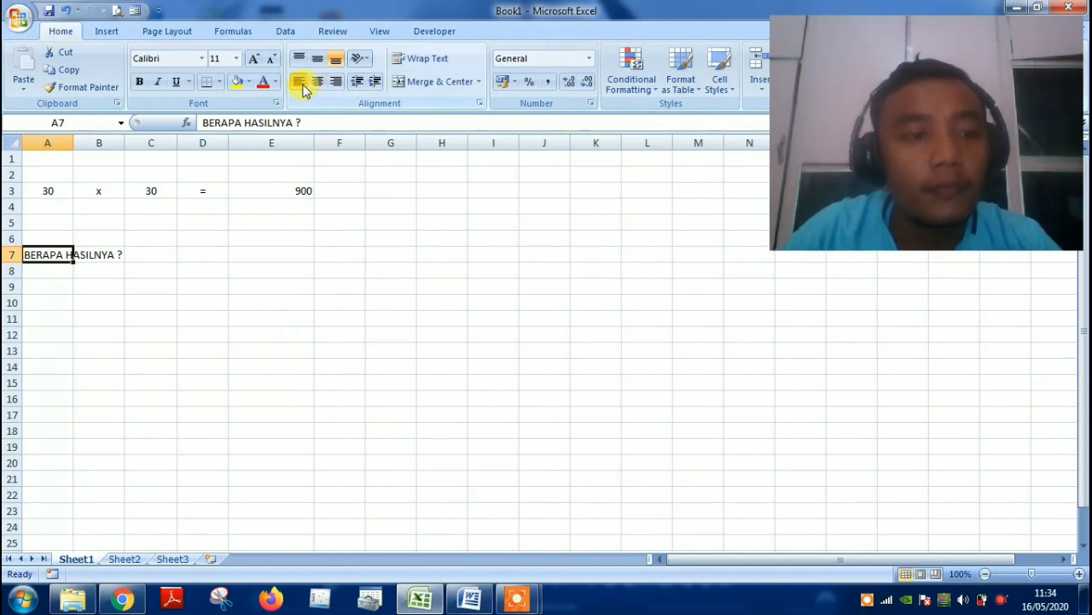
pyautogui.press('Right')
pyautogui.press('Right')
pyautogui.press('Right')
pyautogui.press('Left')
pyautogui.press('Left')
pyautogui.press('Left')
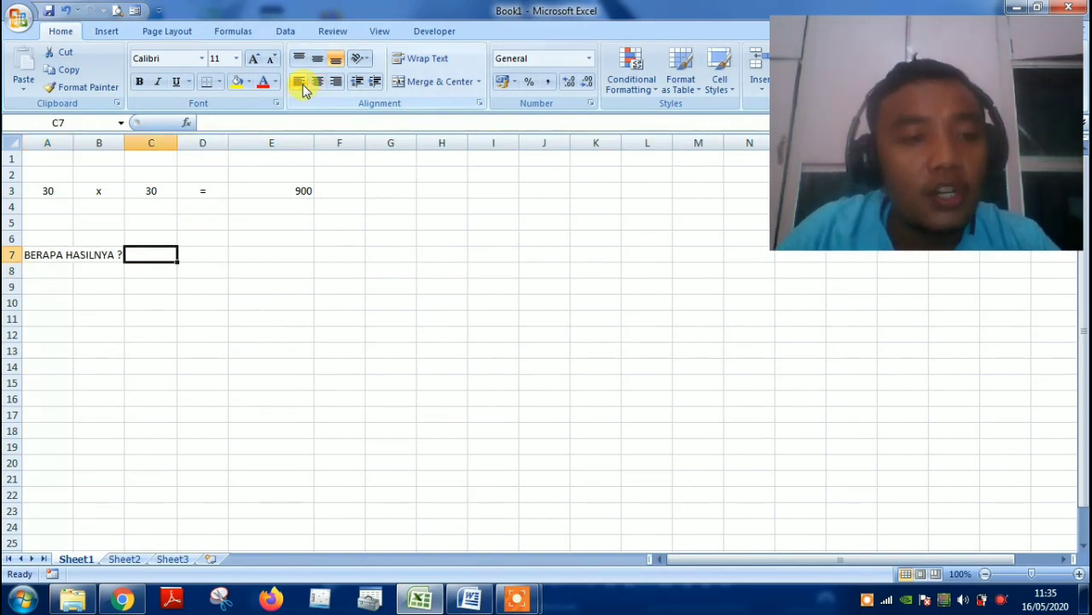
pyautogui.press('Right')
pyautogui.press('Right')
pyautogui.press('Right')
pyautogui.press('Right')
pyautogui.press('Left')
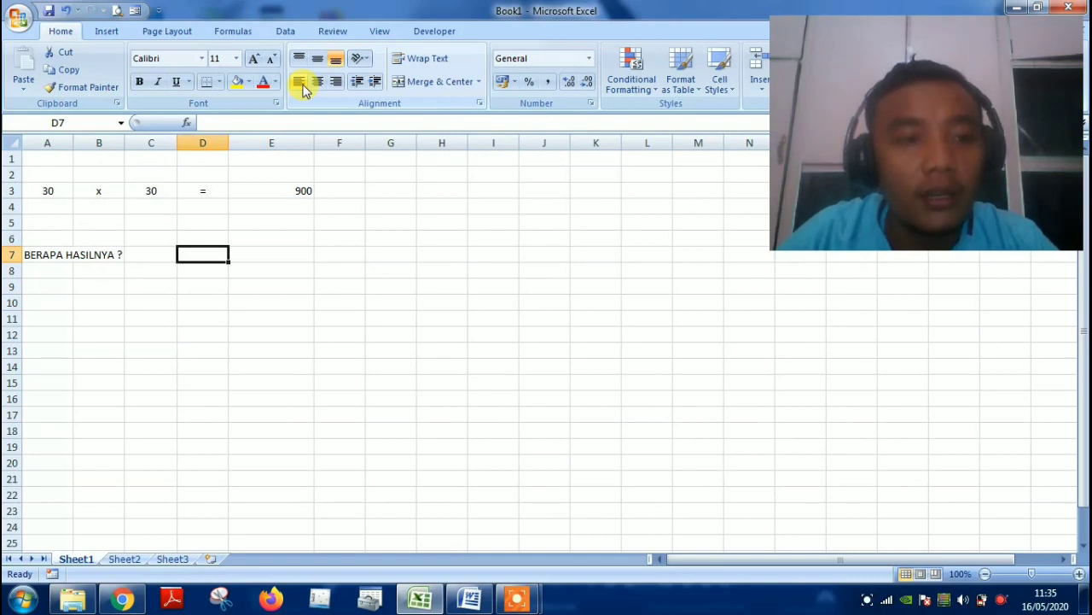
# Copy the formula cell E3 and paste it into cell D7 beside the BERAPA HASILNYA ? label.
pyautogui.press('Up')
pyautogui.press('Up')
pyautogui.press('Up')
pyautogui.press('Up')
pyautogui.press('Down')
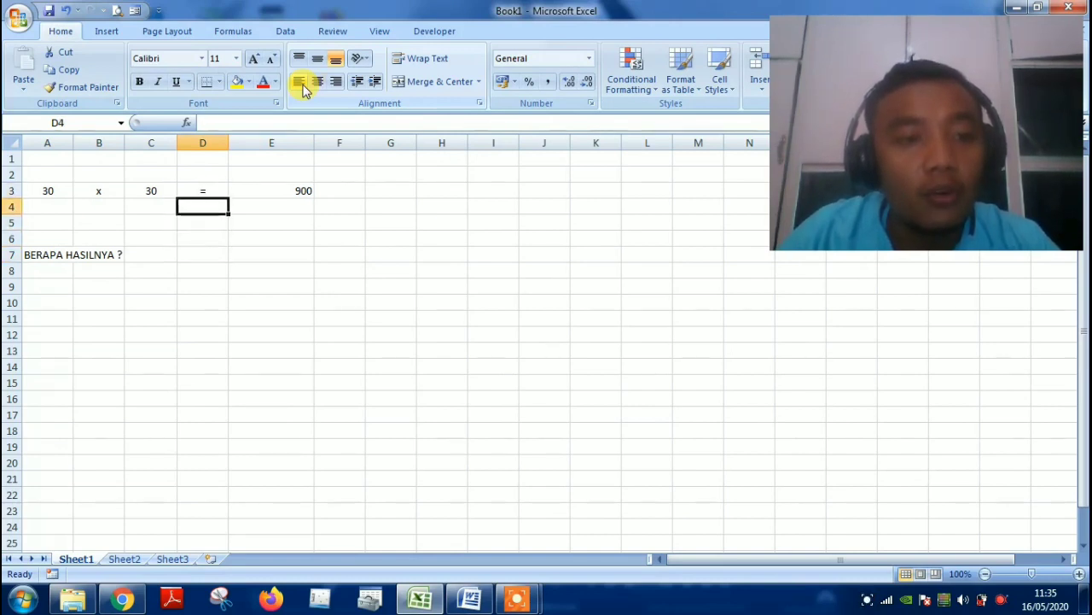
pyautogui.press('Right')
pyautogui.press('Up')
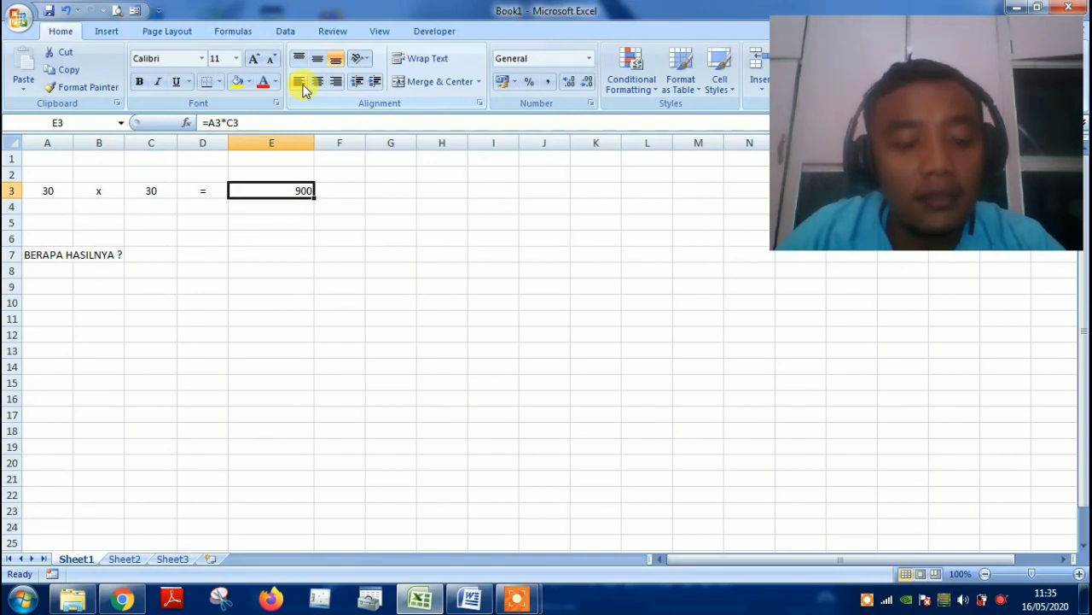
pyautogui.hotkey('ctrl', 'c')
pyautogui.press('Left')
pyautogui.press('Left')
pyautogui.press('Down')
pyautogui.press('Down')
pyautogui.press('Down')
pyautogui.press('Down')
pyautogui.press('Right')
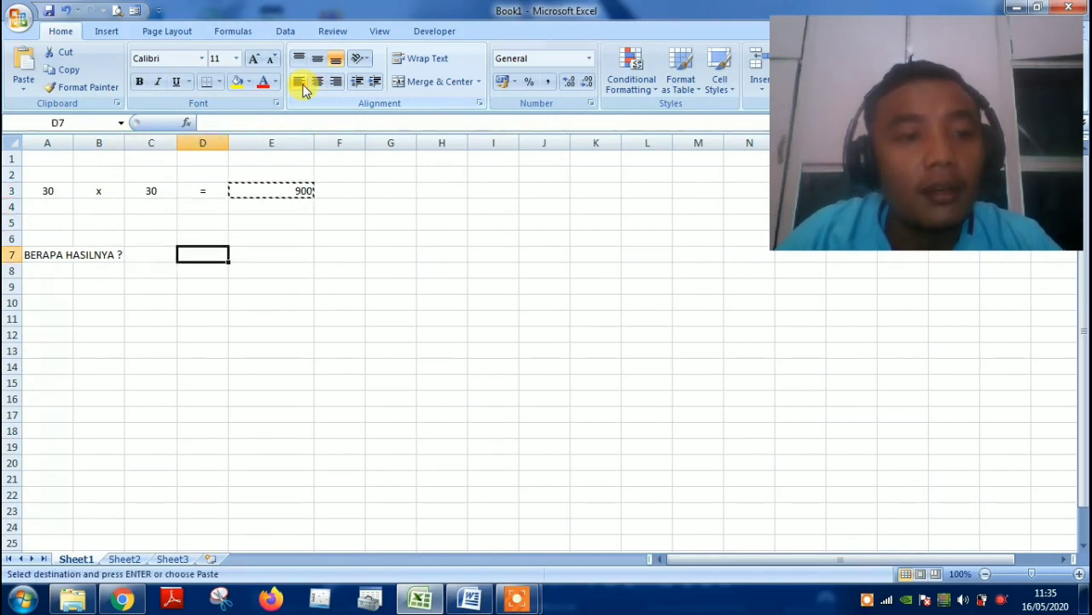
pyautogui.press('Return')
pyautogui.press('Down')
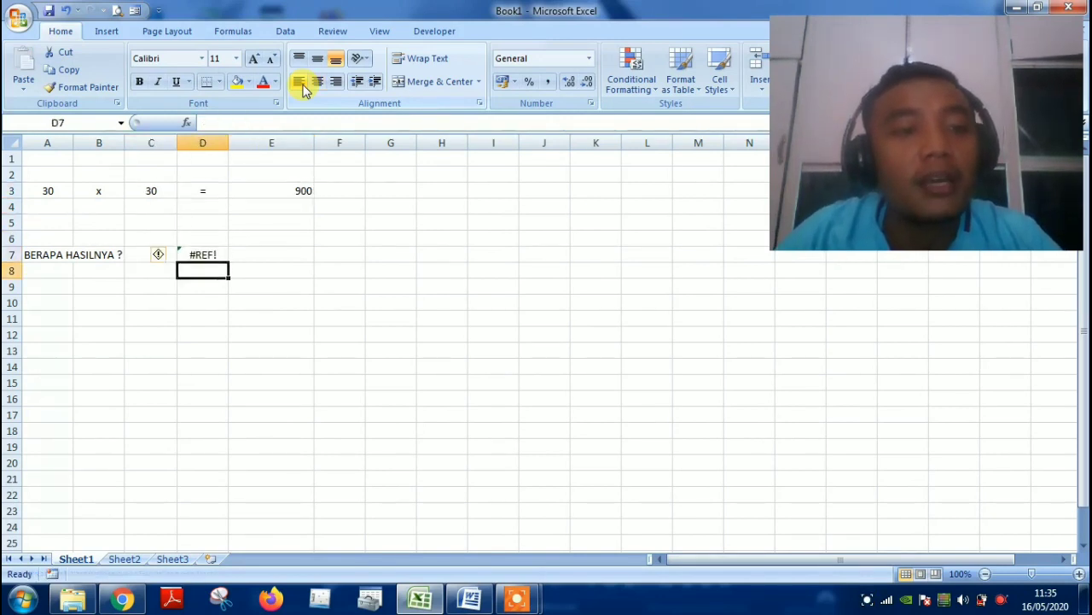
# Compare the pasted formula in cell D7 with the original multiplication formula in cell E3.
pyautogui.press('Down')
pyautogui.press('Up')
pyautogui.press('Up')
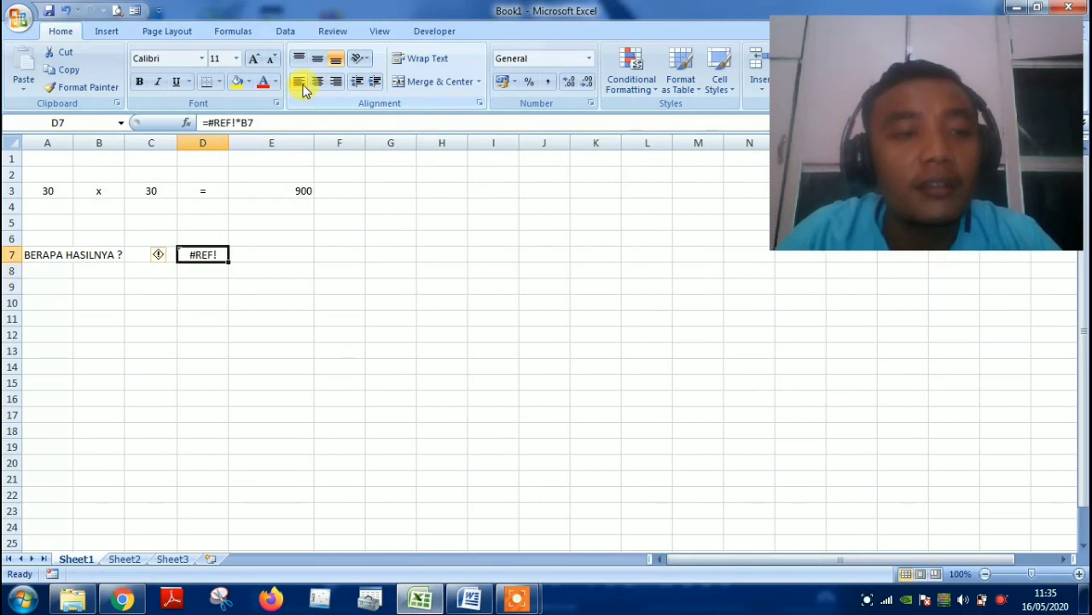
pyautogui.press('Up')
pyautogui.press('Up')
pyautogui.press('Right')
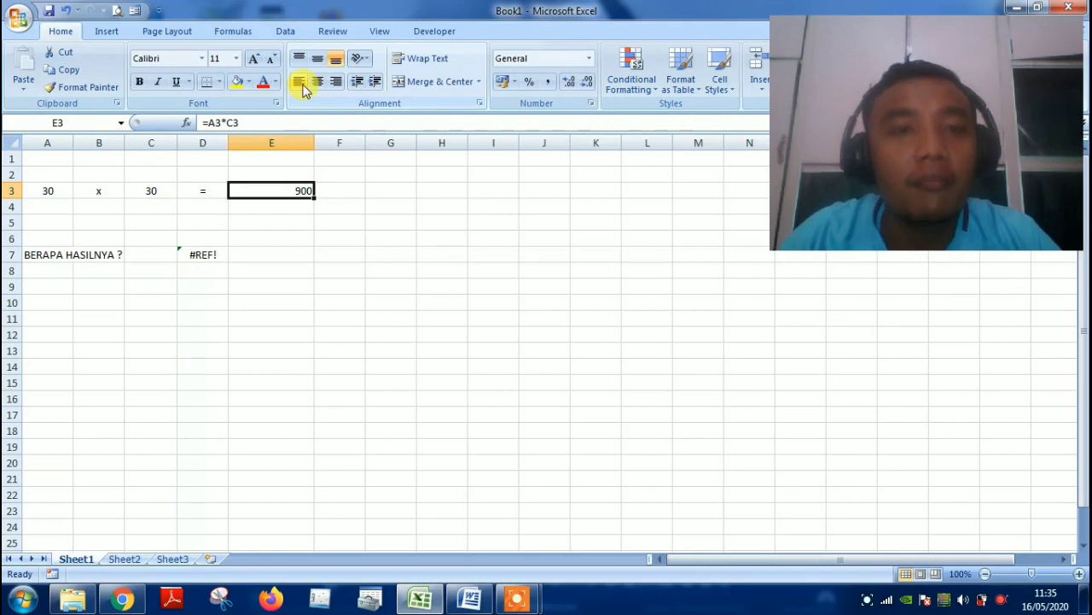
pyautogui.press('Down')
pyautogui.press('Down')
pyautogui.press('Down')
pyautogui.press('Down')
pyautogui.press('Left')
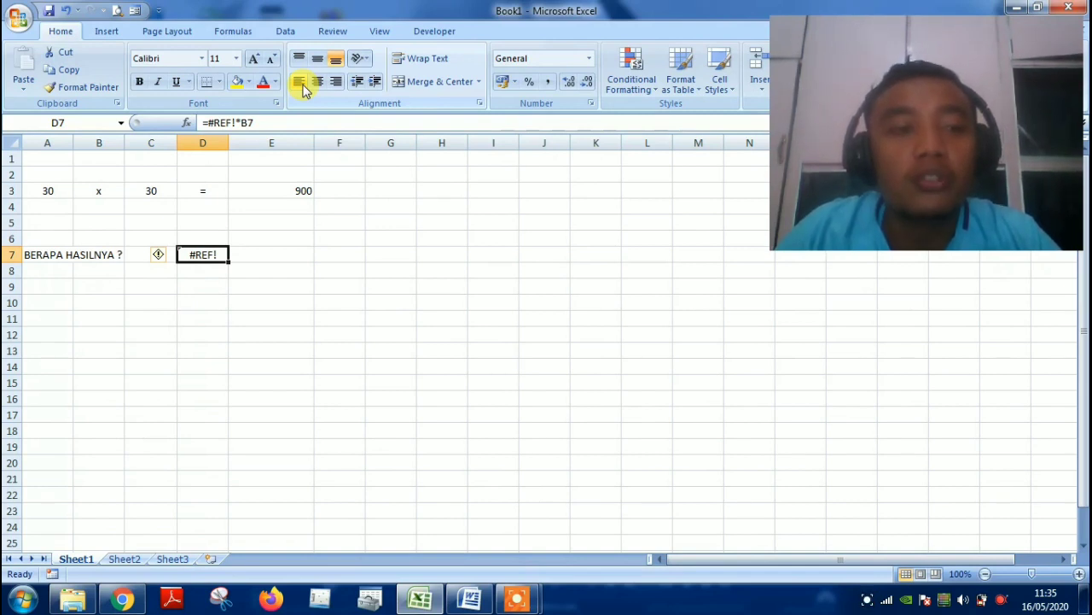
# Copy cell E3 and use Paste Special with the Values option on cell D7 beside the BERAPA HASILNYA ? label.
pyautogui.press('Up')
pyautogui.press('Up')
pyautogui.press('Up')
pyautogui.press('Up')
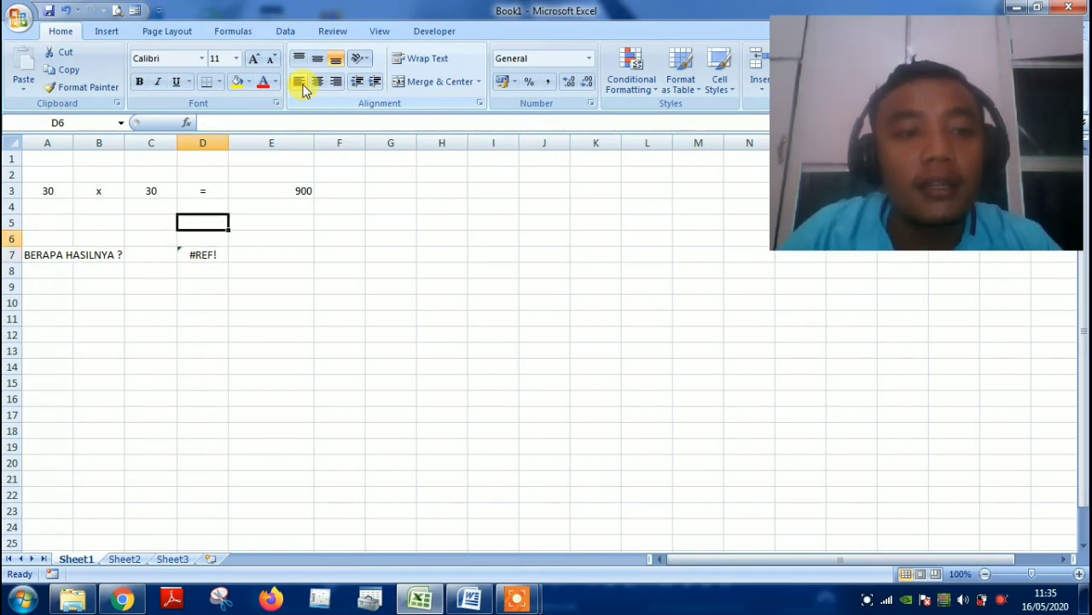
pyautogui.press('Right')
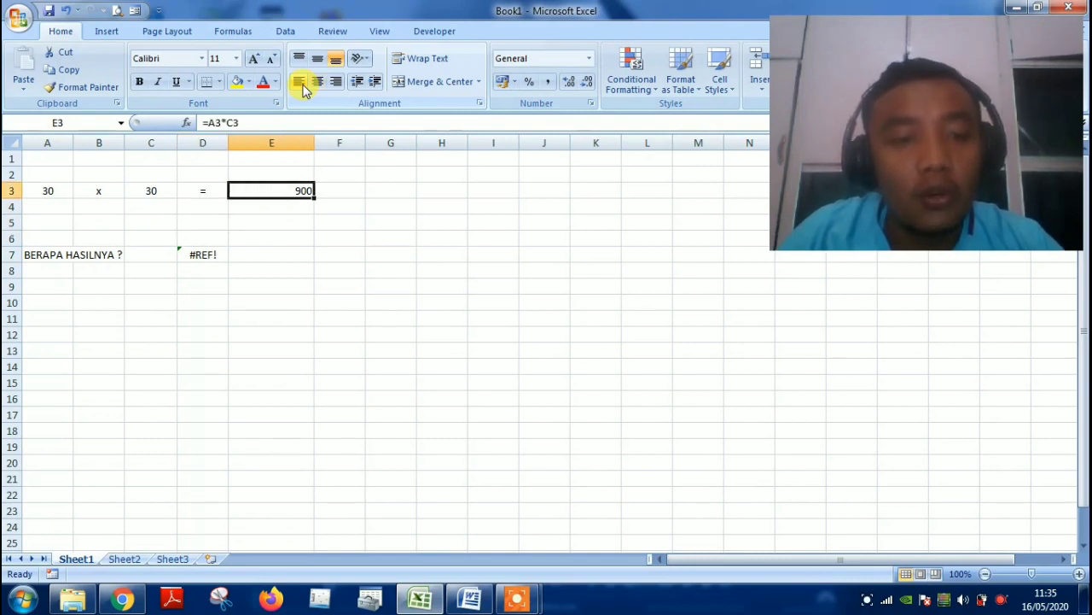
pyautogui.hotkey('ctrl', 'c')
pyautogui.press('Left')
pyautogui.press('Down')
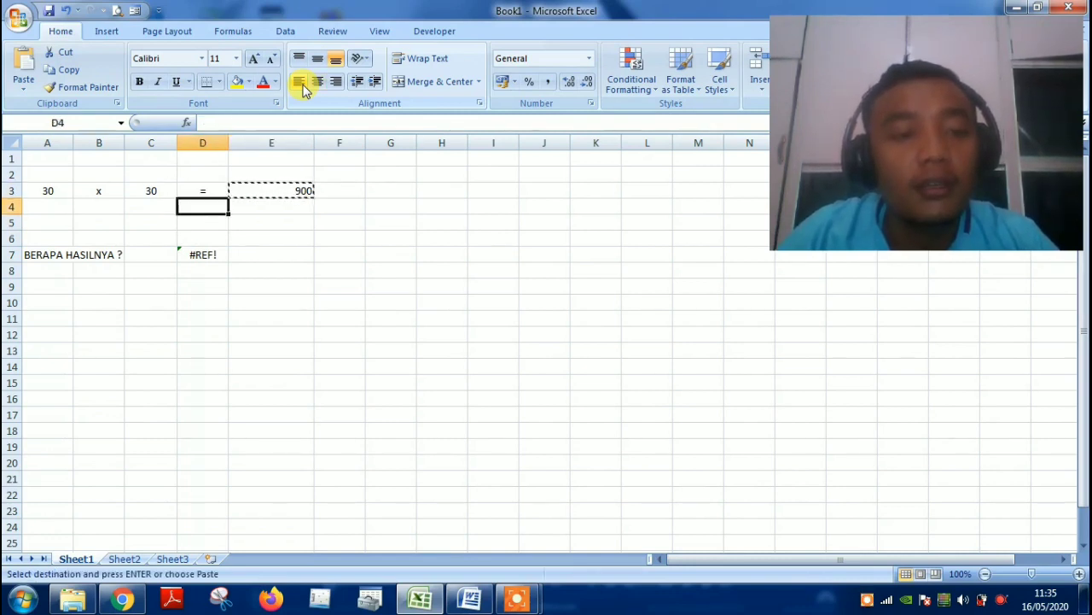
pyautogui.press('Down')
pyautogui.press('Down')
pyautogui.press('Down')
pyautogui.hotkey('ctrl', 'v')
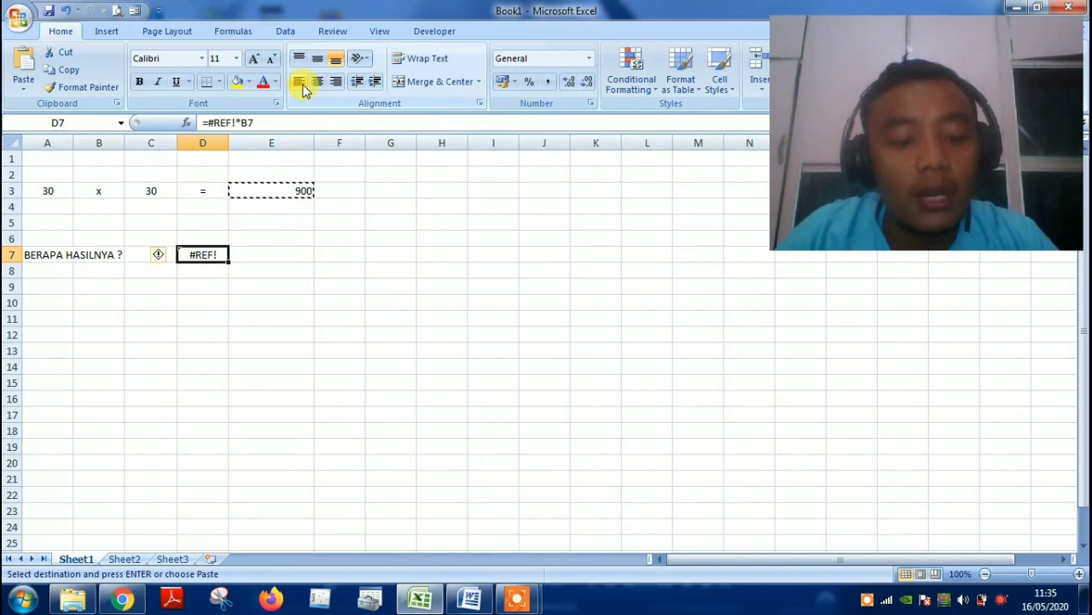
pyautogui.press('alt')
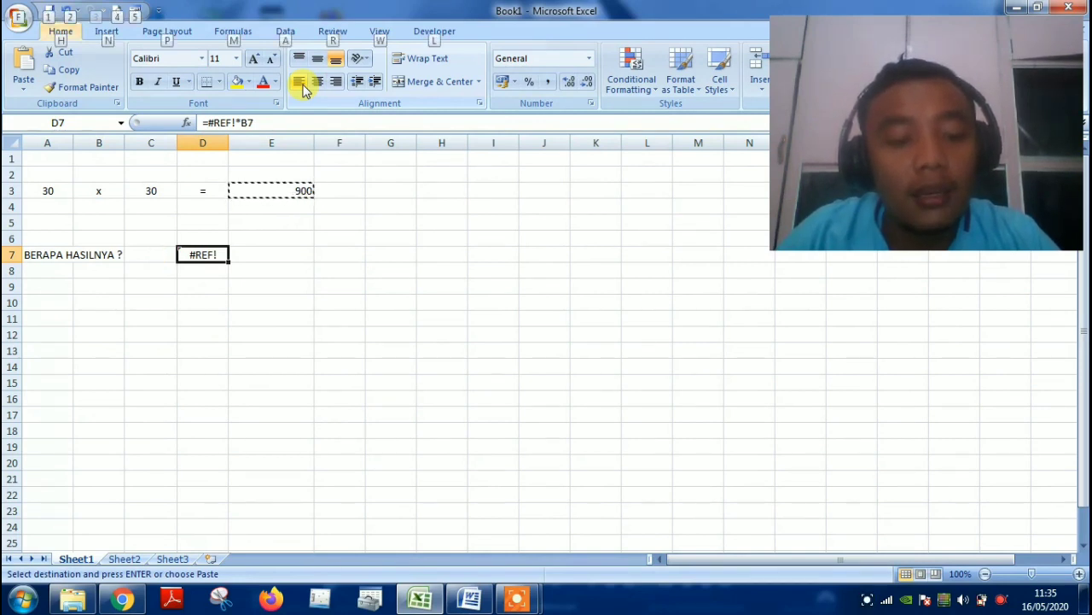
pyautogui.press('e')
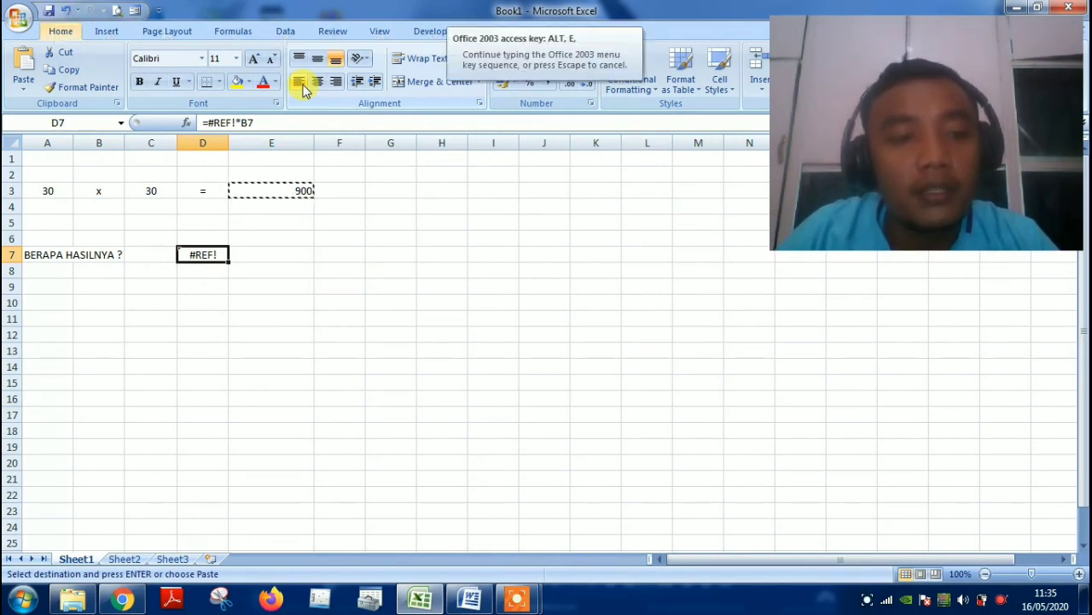
pyautogui.press('s')
pyautogui.press('v')
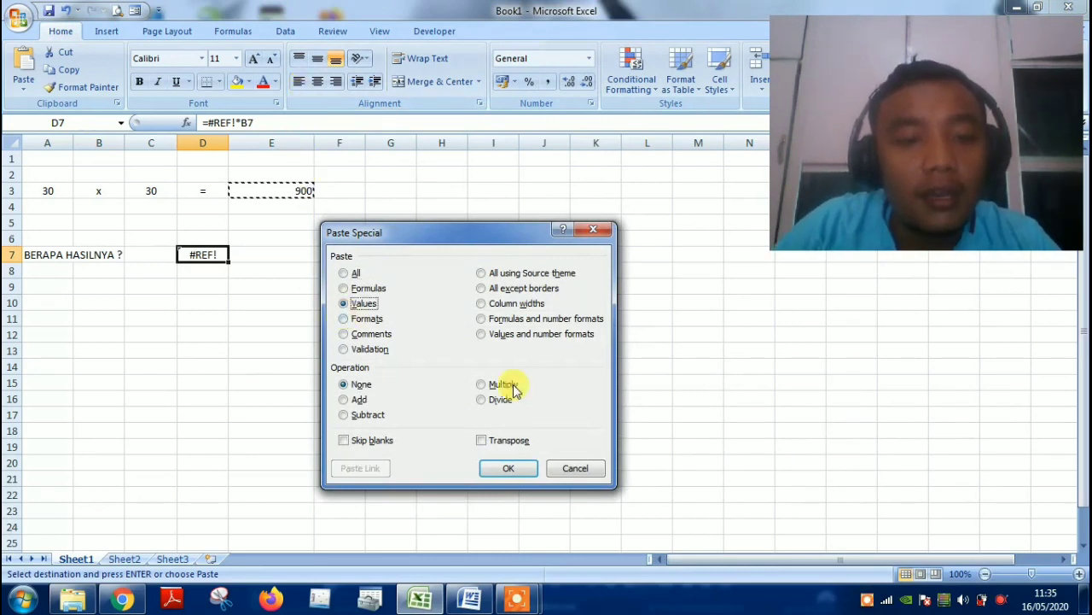
pyautogui.click(509, 471)
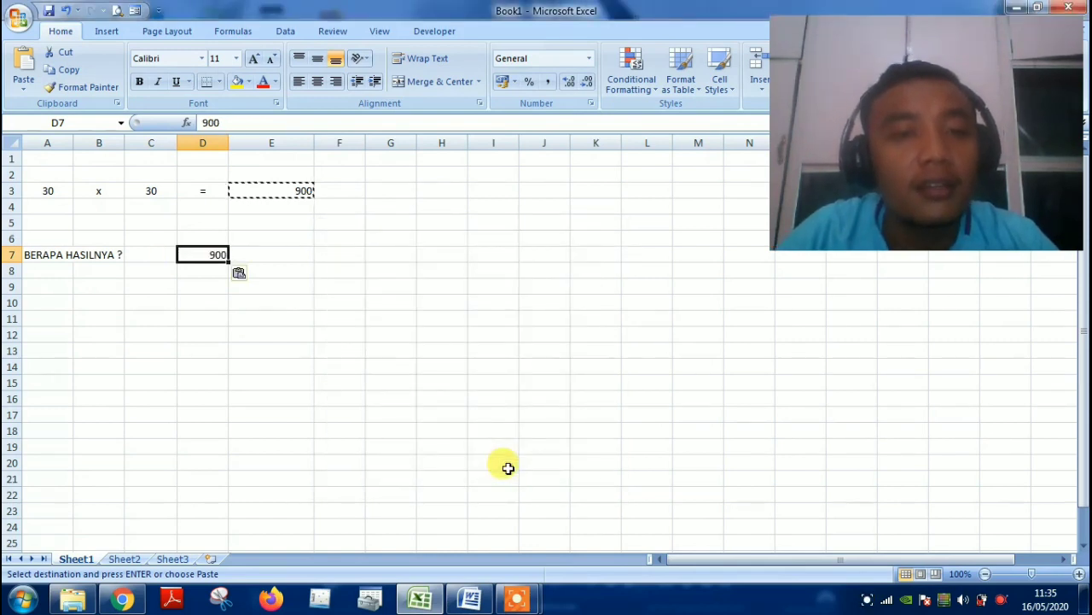
# Cancel the active copy selection on E3 and clear the contents of cell D7.
pyautogui.press('Up')
pyautogui.press('Up')
pyautogui.press('Up')
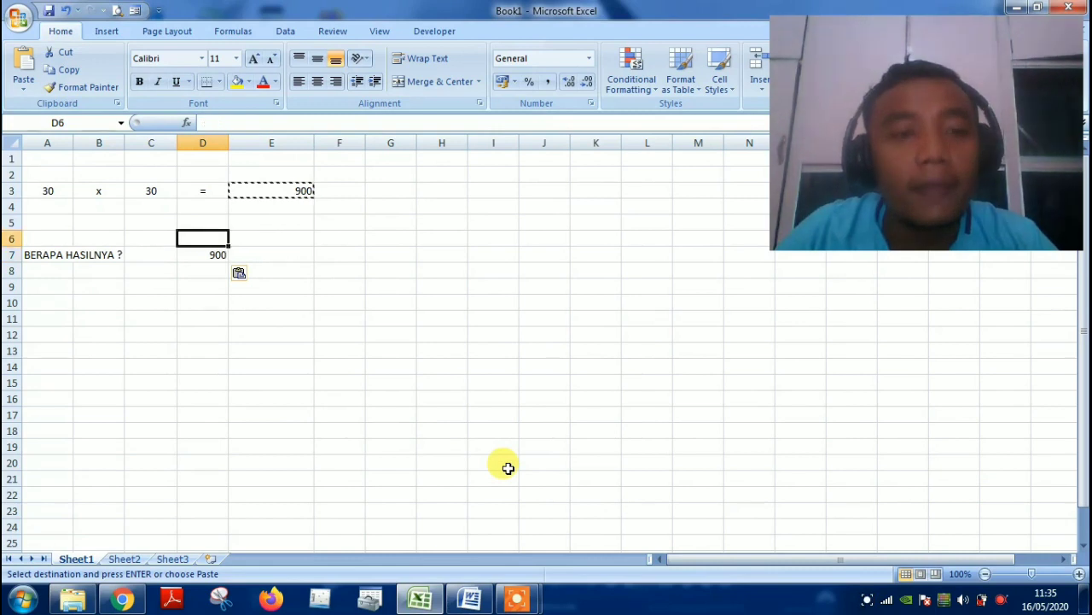
pyautogui.press('Up')
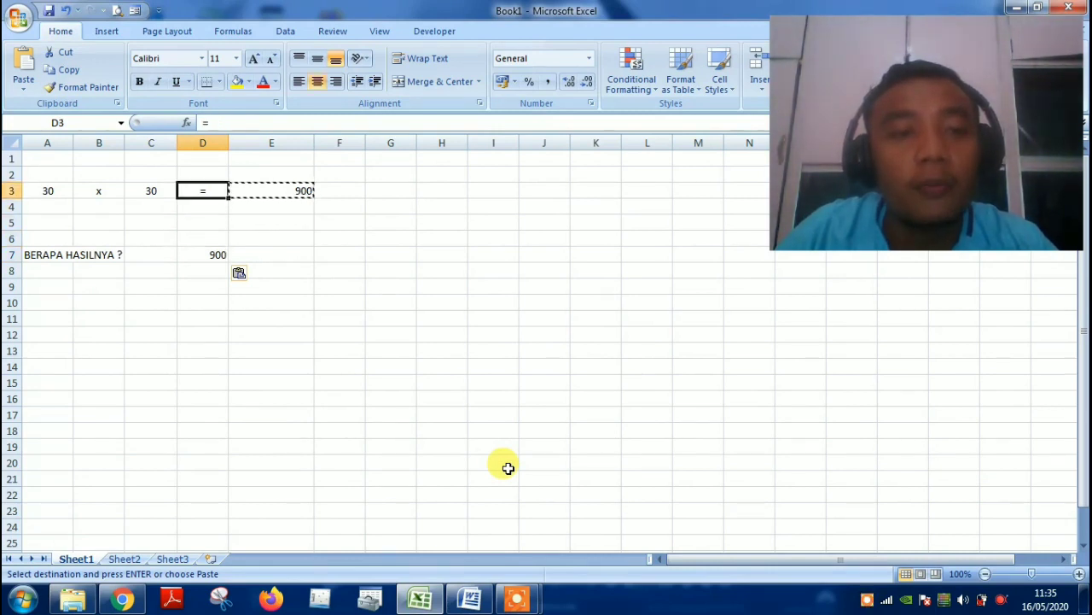
pyautogui.press('Right')
pyautogui.press('Escape')
pyautogui.press('Down')
pyautogui.press('Down')
pyautogui.press('Down')
pyautogui.press('Down')
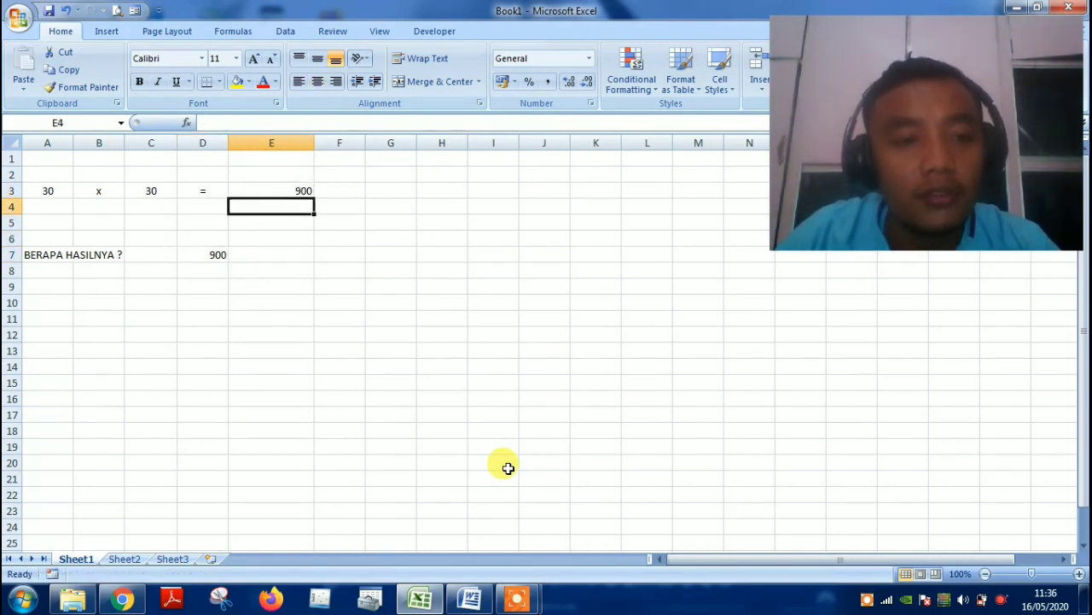
pyautogui.press('Left')
pyautogui.press('Delete')
# Copy the formula cell E3 and paste it normally into the empty cell D7.
pyautogui.press('Up')
pyautogui.press('Up')
pyautogui.press('Up')
pyautogui.press('Up')
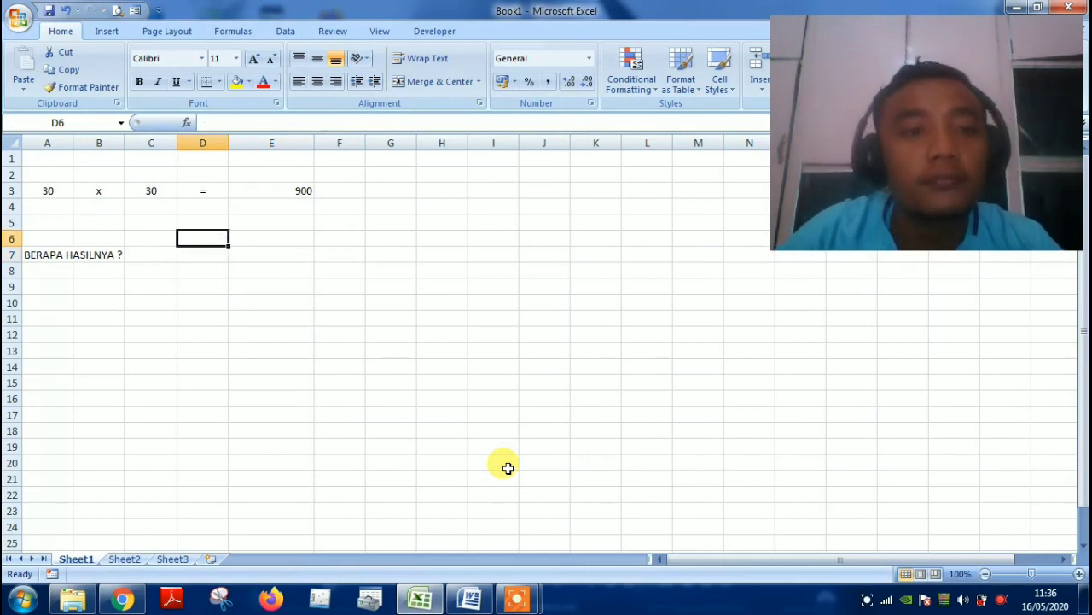
pyautogui.press('Up')
pyautogui.press('Right')
pyautogui.press('Down')
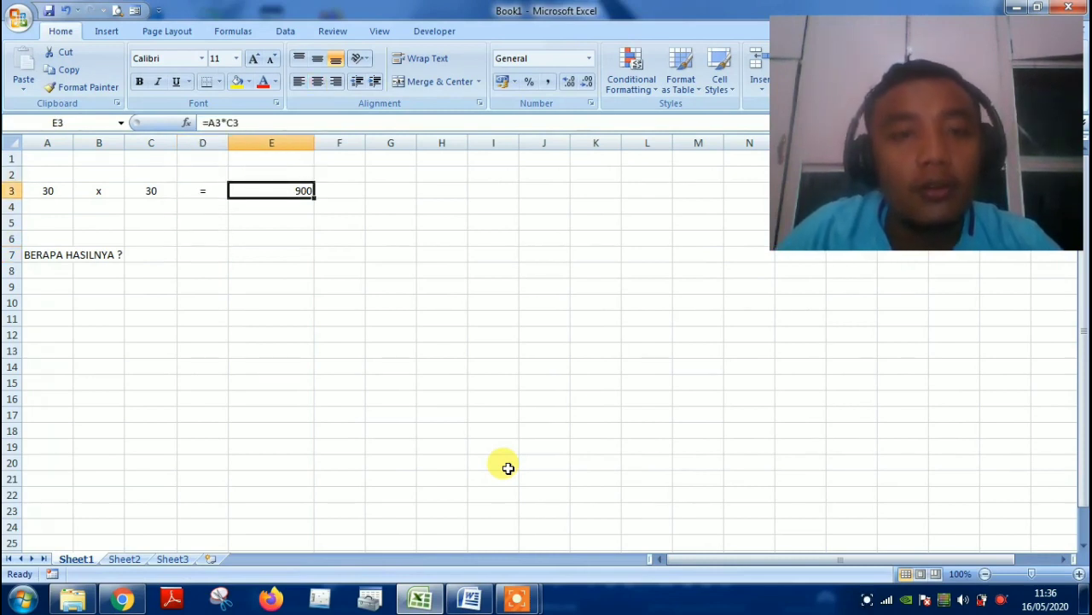
pyautogui.hotkey('ctrl', 'c')
pyautogui.press('Left')
pyautogui.press('Down')
pyautogui.press('Down')
pyautogui.press('Down')
pyautogui.press('Down')
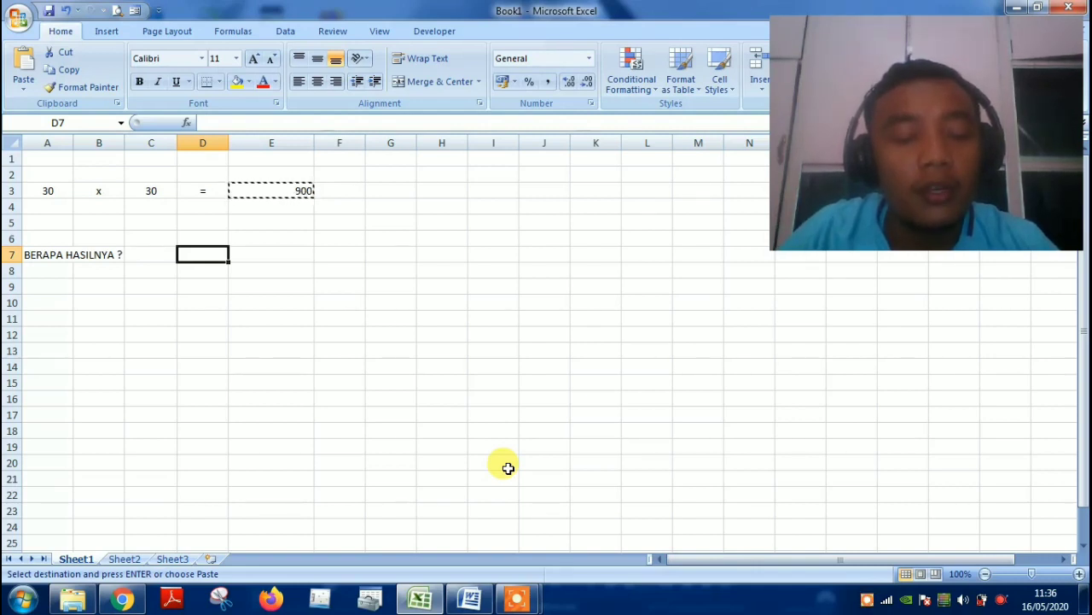
pyautogui.hotkey('ctrl', 'v')
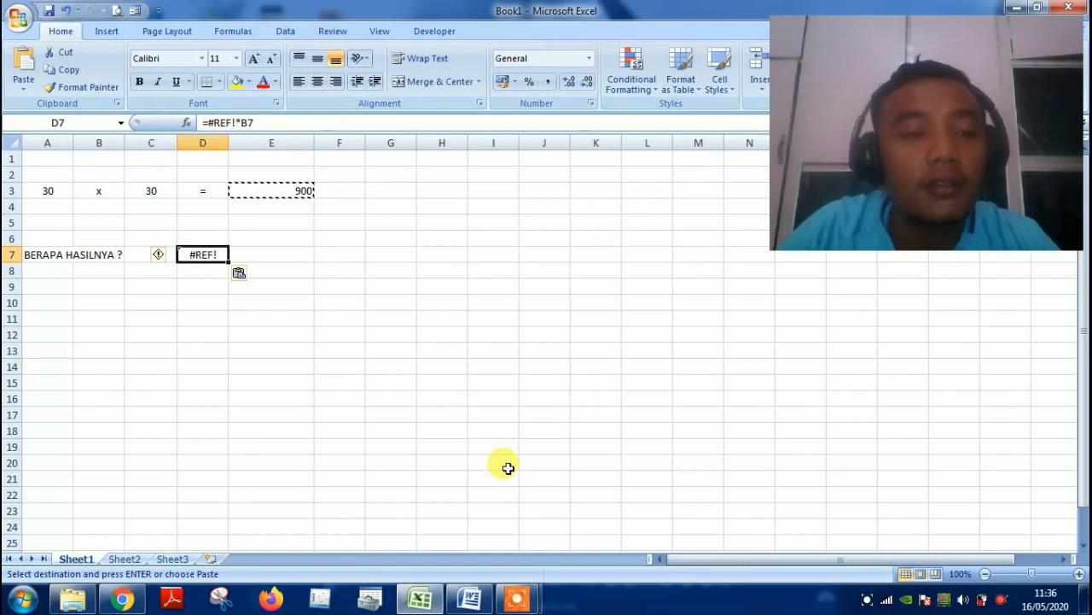
pyautogui.press('Escape')
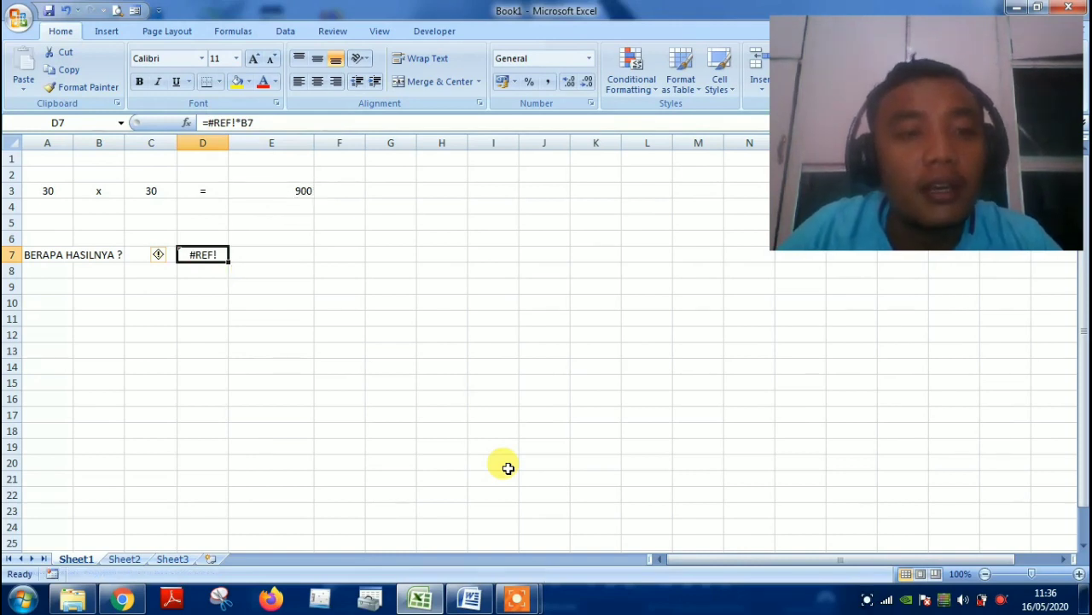
# Copy cell E3 again and replace the formula in D7 with only its value through Paste Special Values.
pyautogui.press('Down')
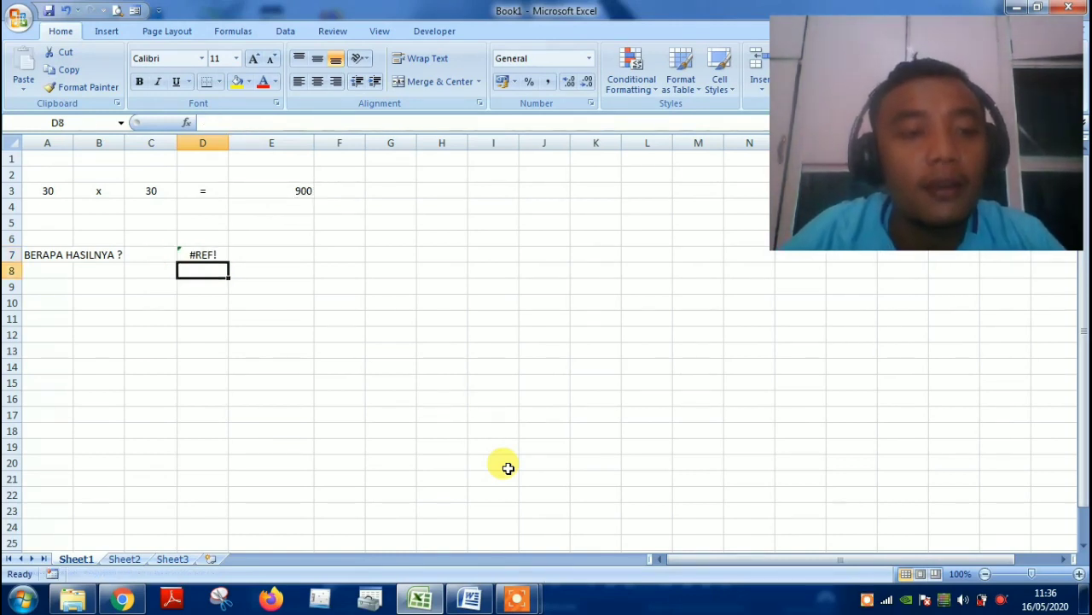
pyautogui.press('Up')
pyautogui.press('Right')
pyautogui.press('Up')
pyautogui.press('Up')
pyautogui.press('Up')
pyautogui.press('Up')
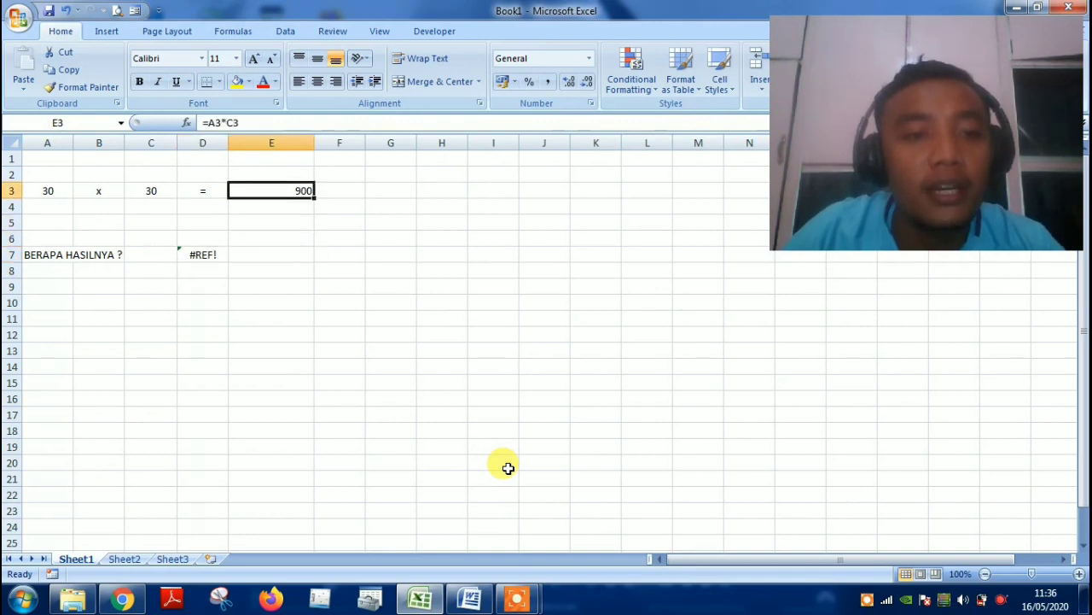
pyautogui.hotkey('ctrl', 'c')
pyautogui.press('Left')
pyautogui.press('Down')
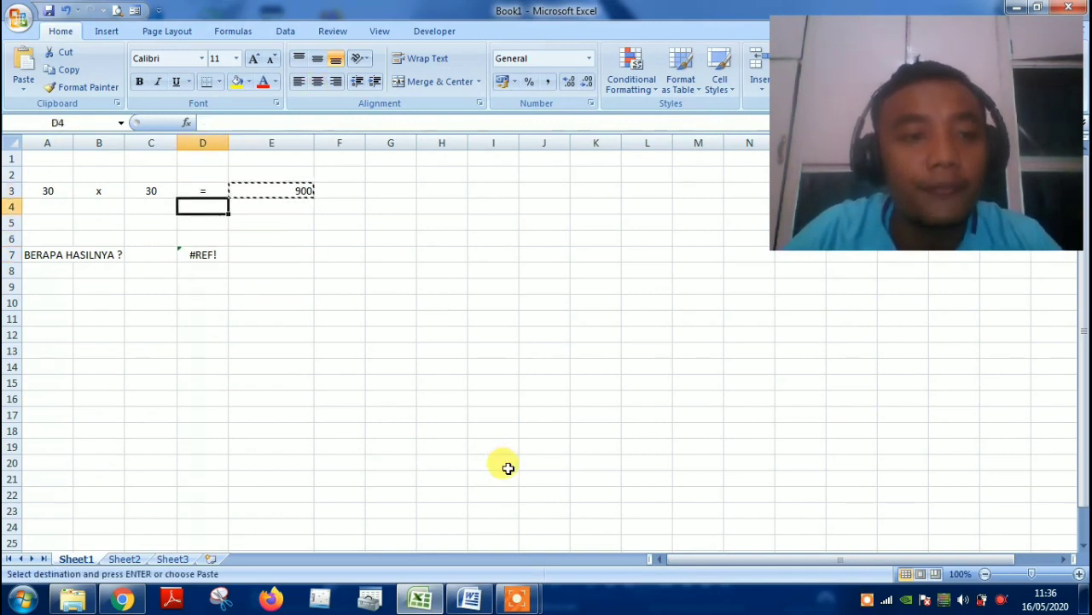
pyautogui.press('Down')
pyautogui.press('Down')
pyautogui.press('Down')
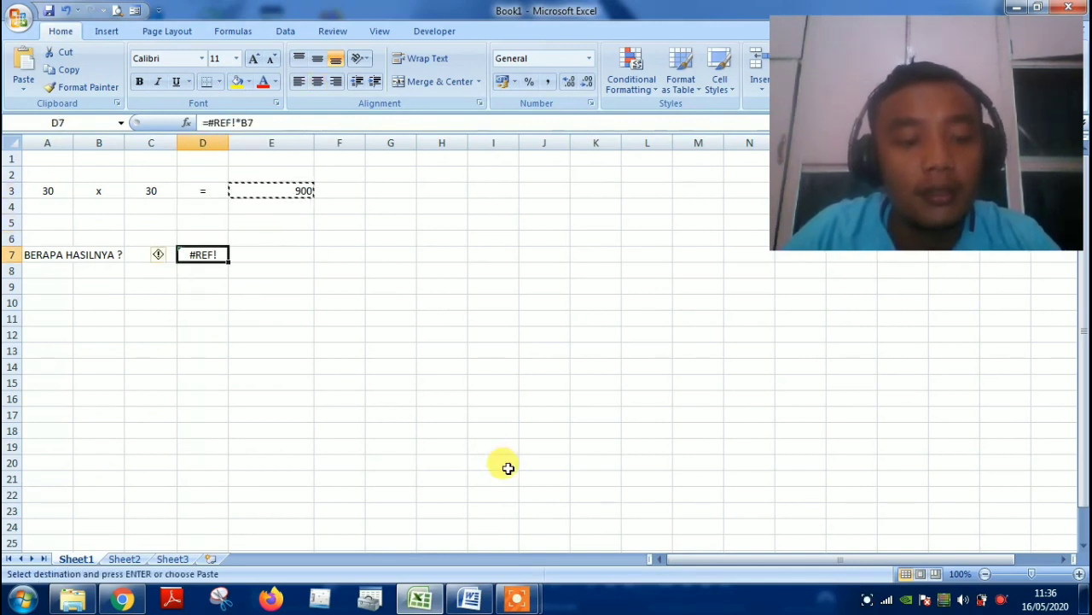
pyautogui.press('Down')
pyautogui.press('Down')
pyautogui.press('Up')
pyautogui.press('Up')
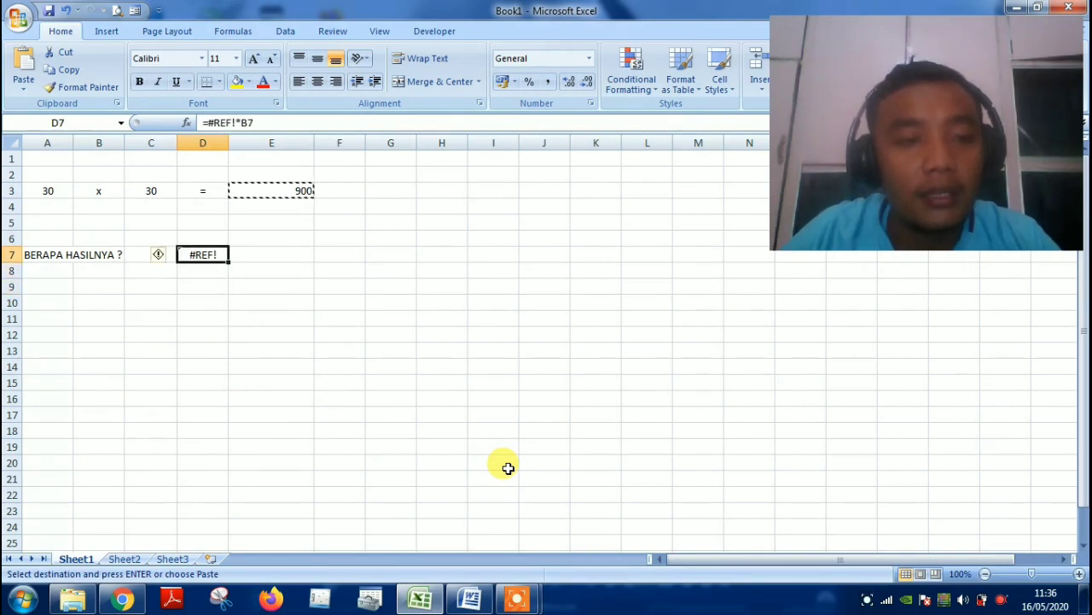
pyautogui.press('alt')
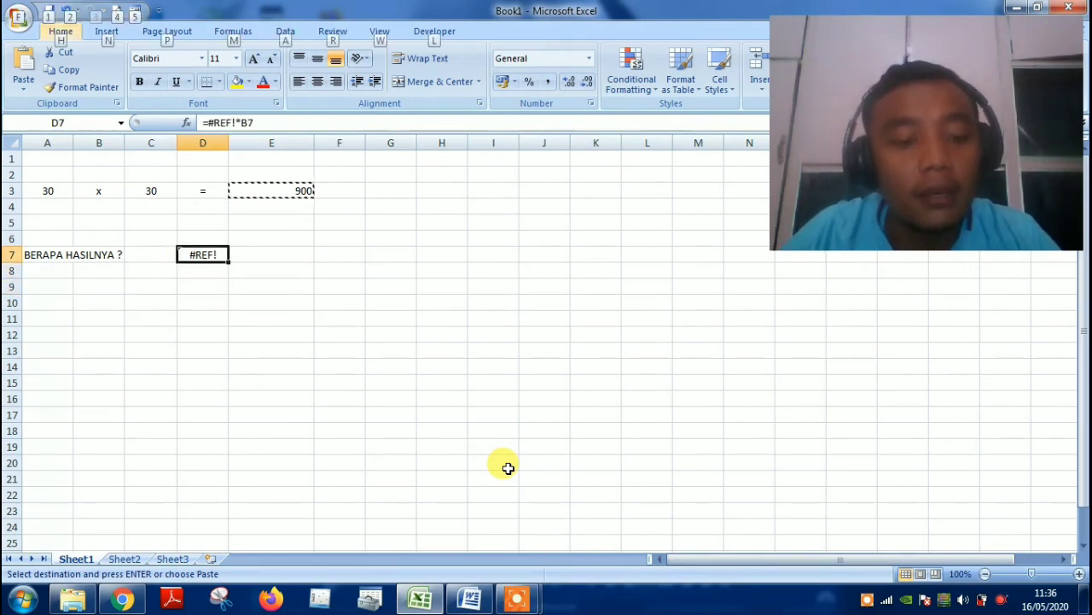
pyautogui.press('e')
pyautogui.press('s')
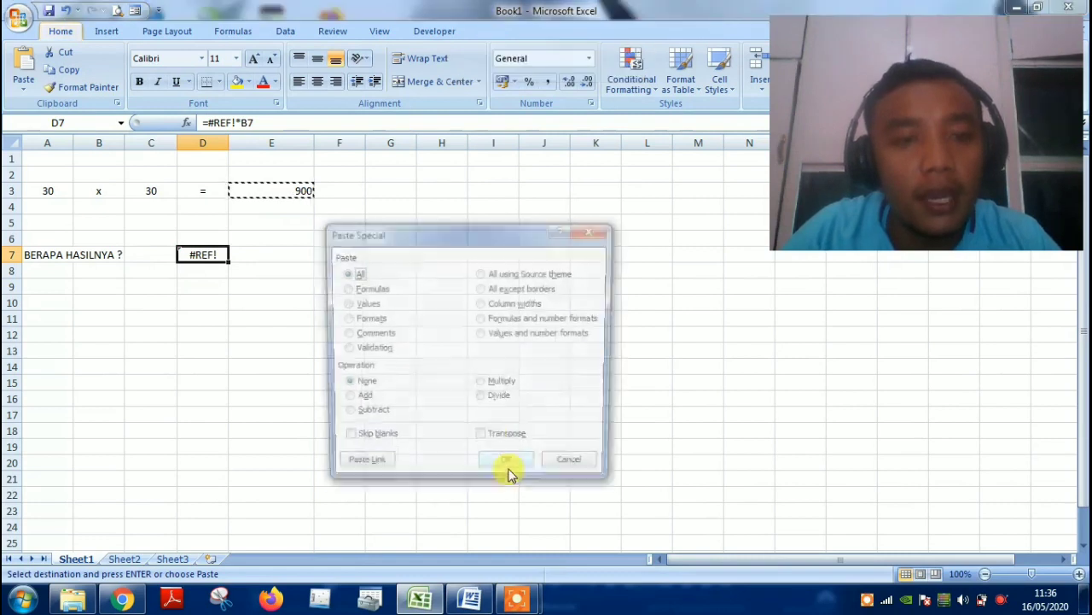
pyautogui.press('v')
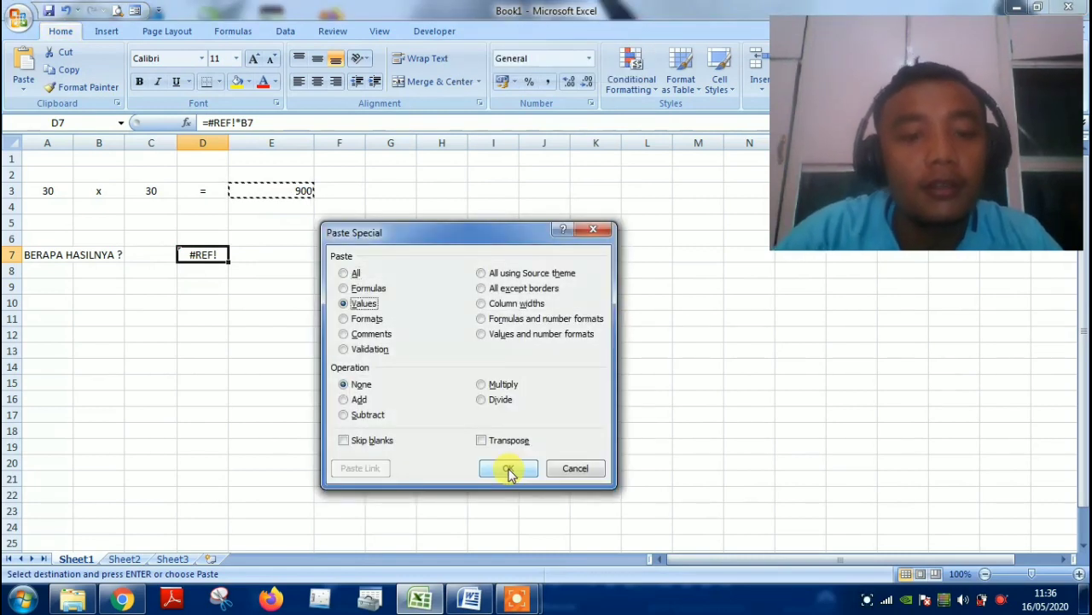
pyautogui.click(510, 469)
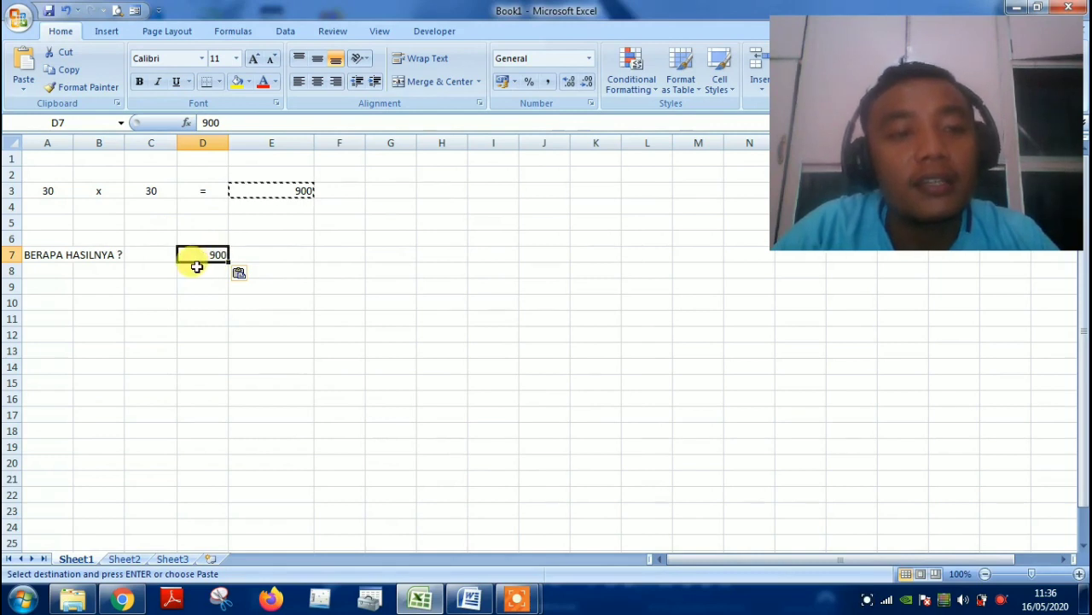
pyautogui.click(81, 281)
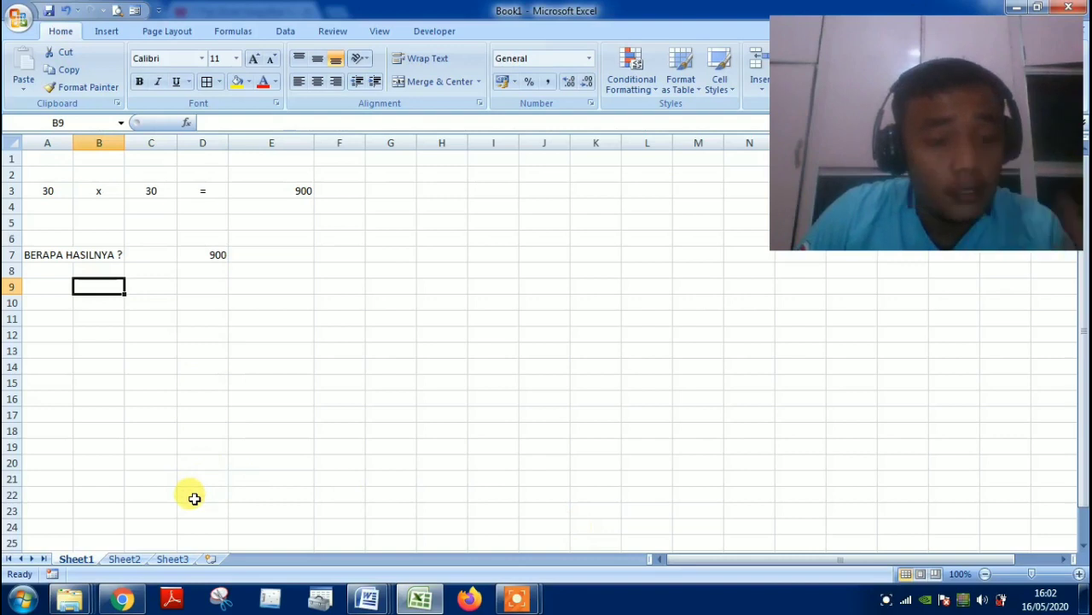
# Open Sheet2 and examine the empty rows in the Nama Mahasiswa and Nilai table.
pyautogui.click(124, 559)
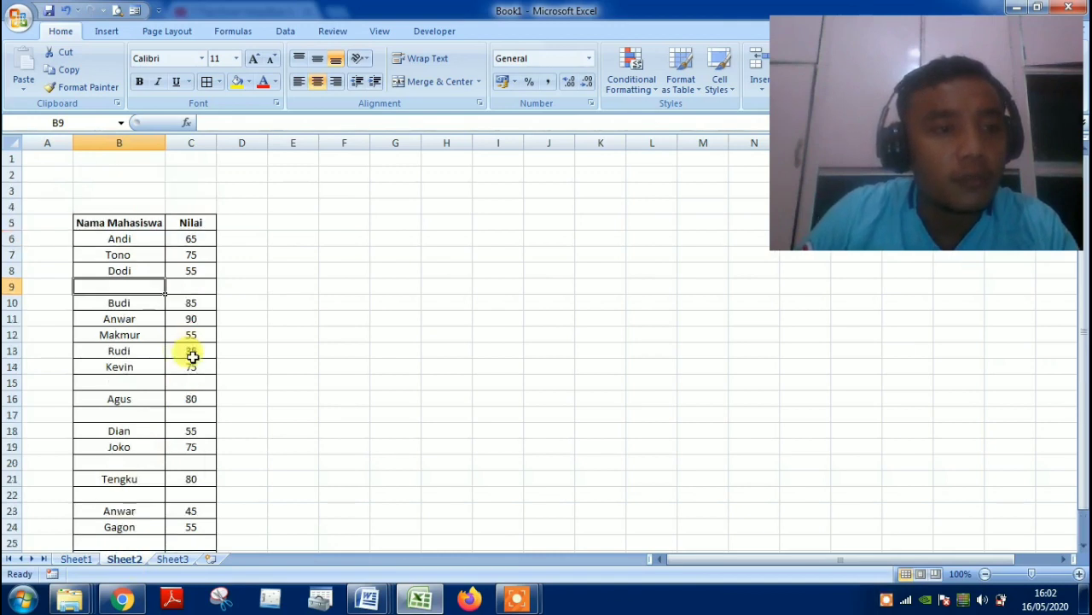
pyautogui.scroll(-1, 192, 357)
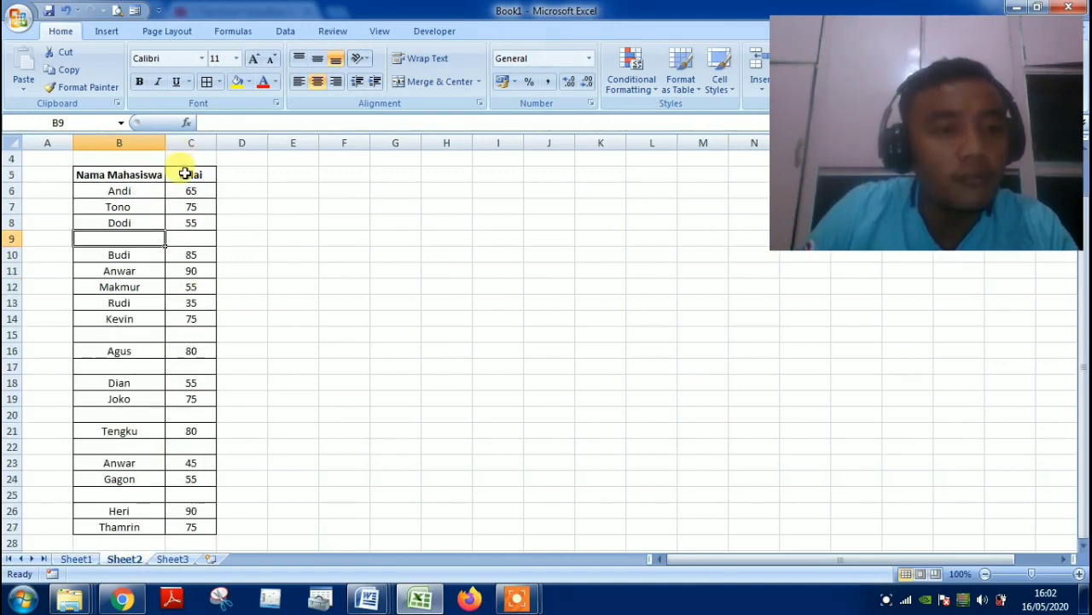
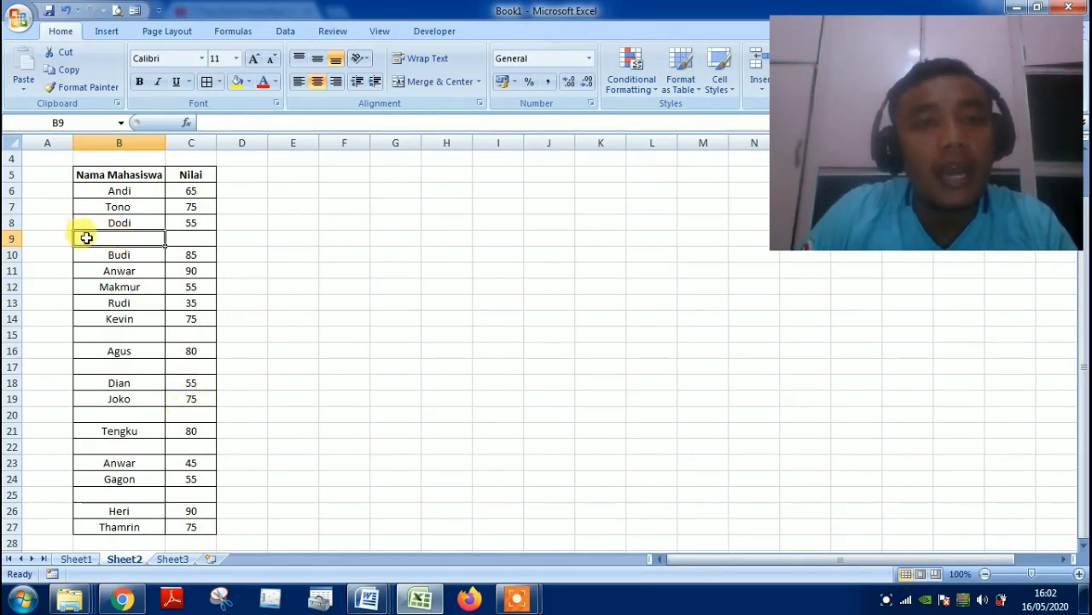
pyautogui.click(167, 238)
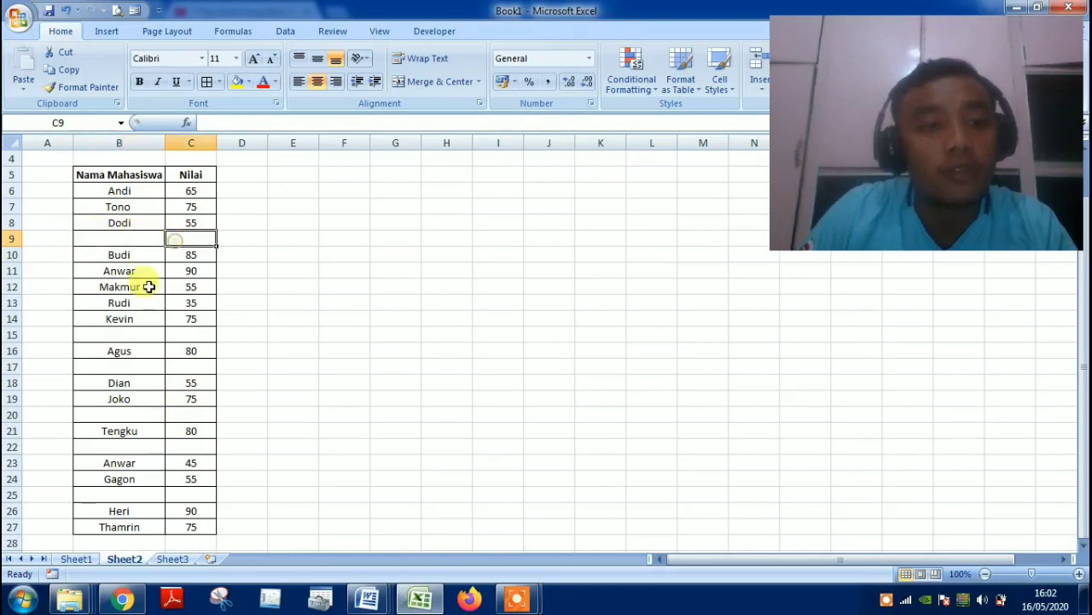
pyautogui.click(133, 337)
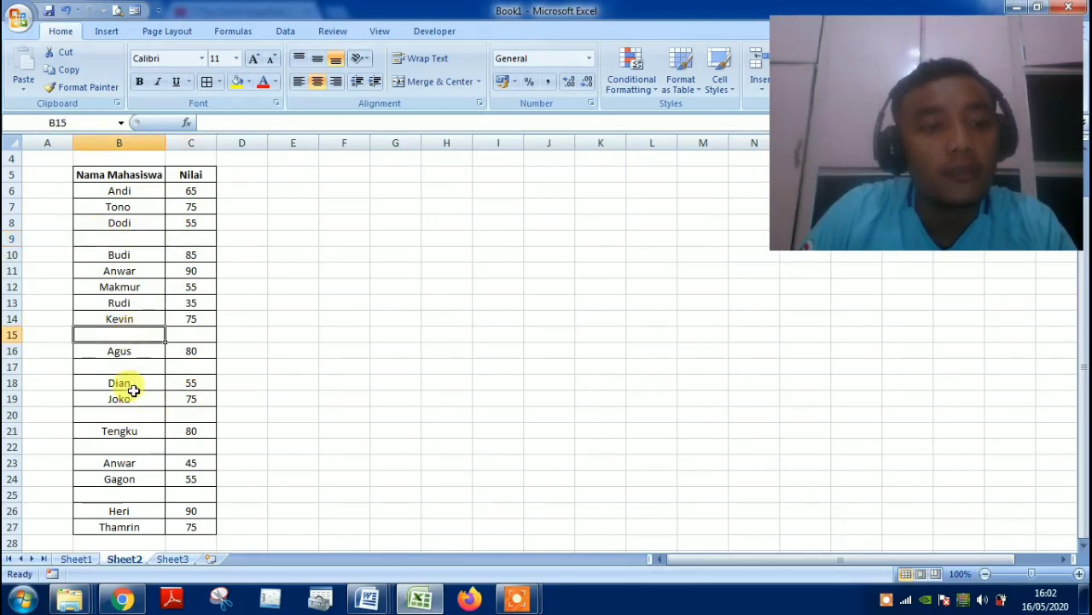
pyautogui.click(129, 366)
pyautogui.click(130, 414)
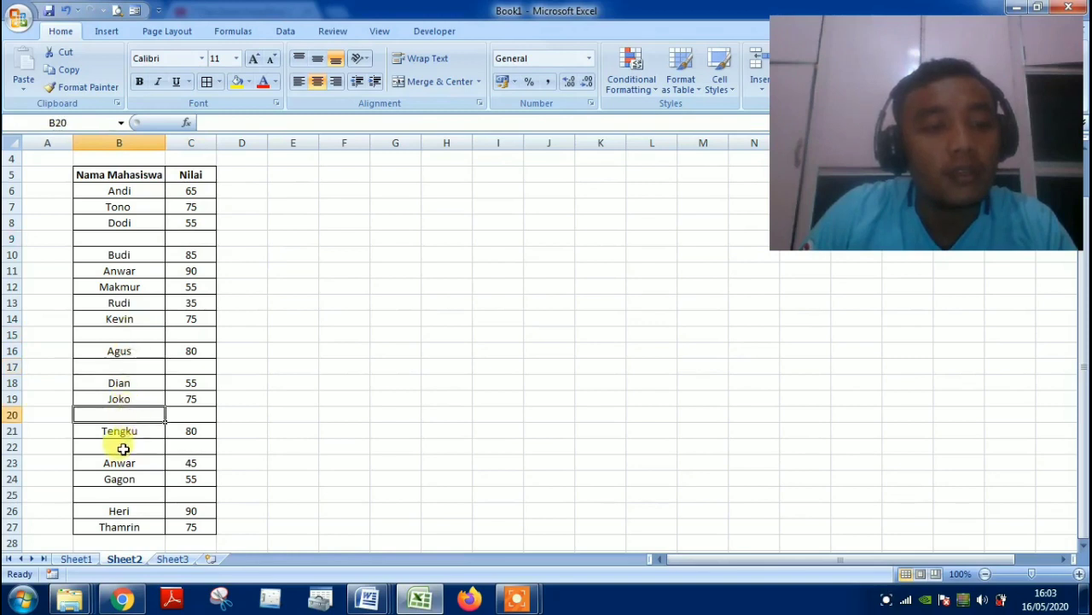
pyautogui.click(122, 447)
pyautogui.click(132, 495)
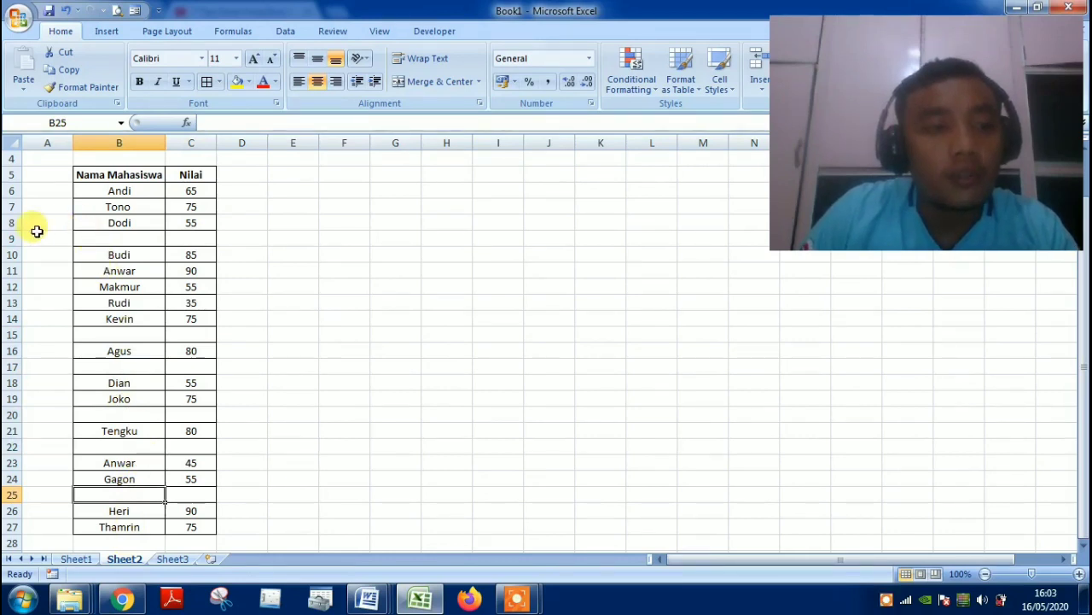
# Delete the empty row 9, and after the rows move up, delete the empty row 14 of the student table.
pyautogui.click(21, 239)
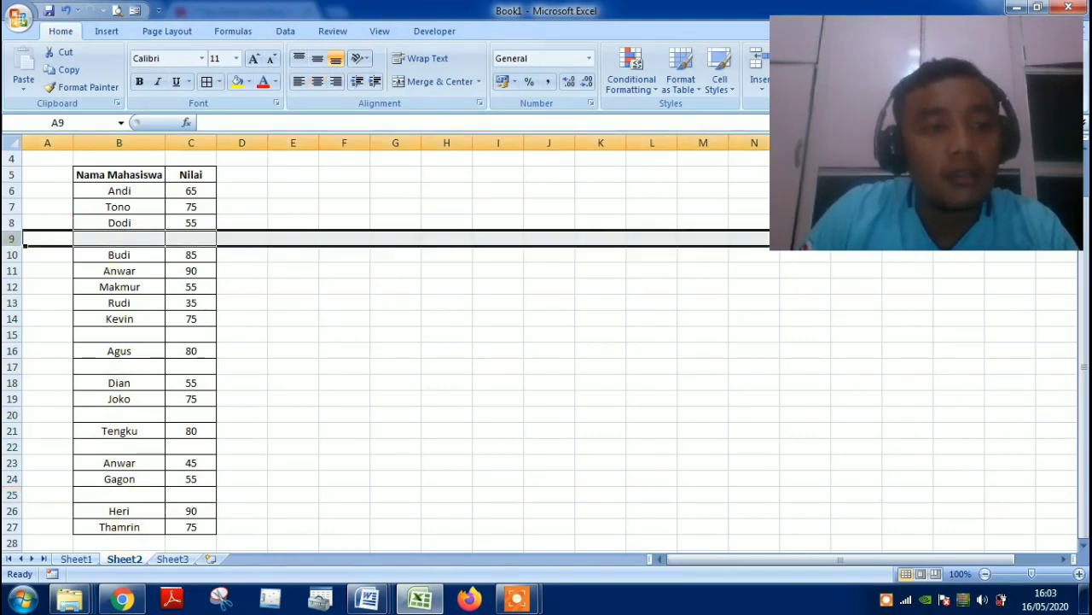
pyautogui.rightClick(24, 243)
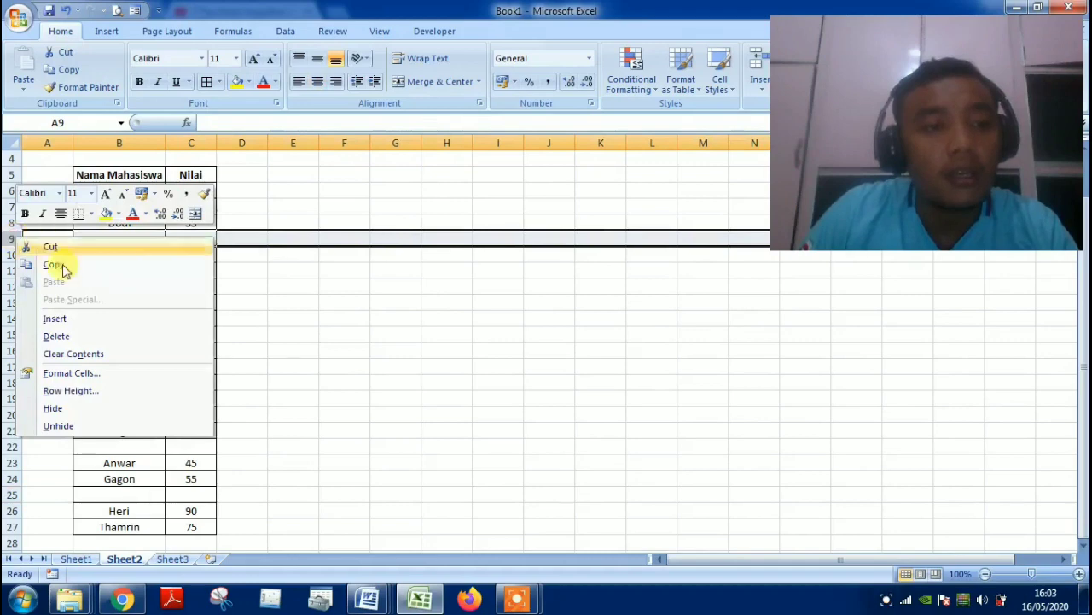
pyautogui.click(86, 339)
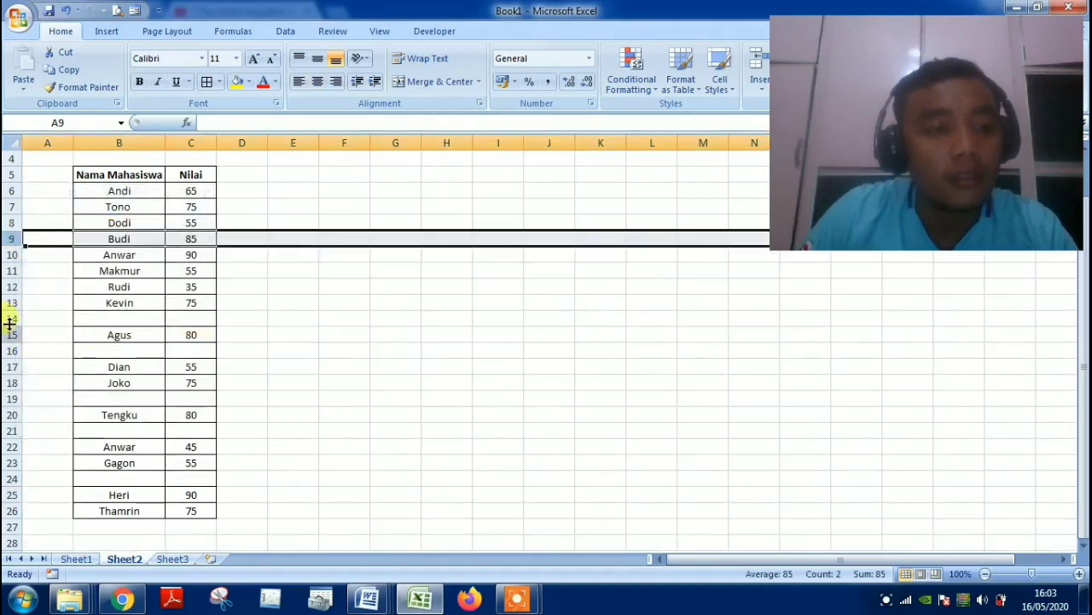
pyautogui.click(12, 318)
pyautogui.rightClick(24, 319)
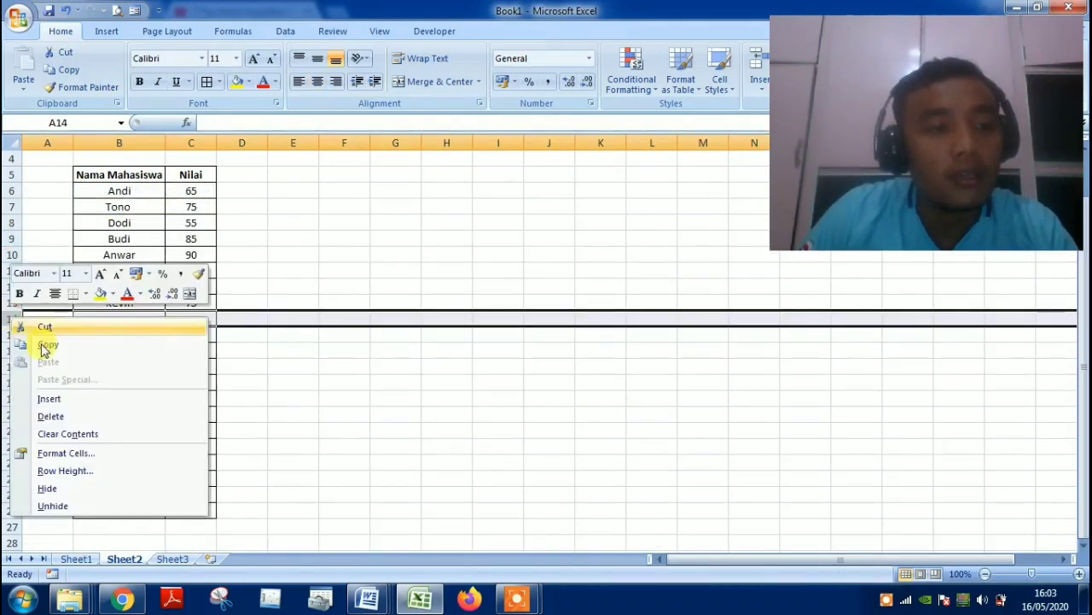
pyautogui.click(87, 421)
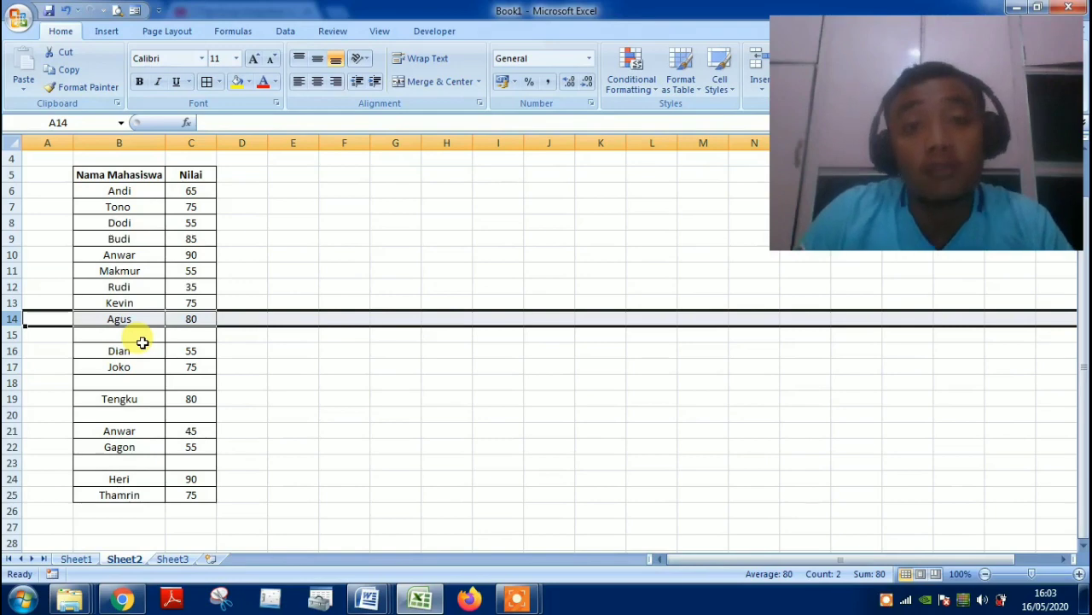
# Undo both row deletions in the student table and deselect the row.
pyautogui.hotkey('ctrl', '+')
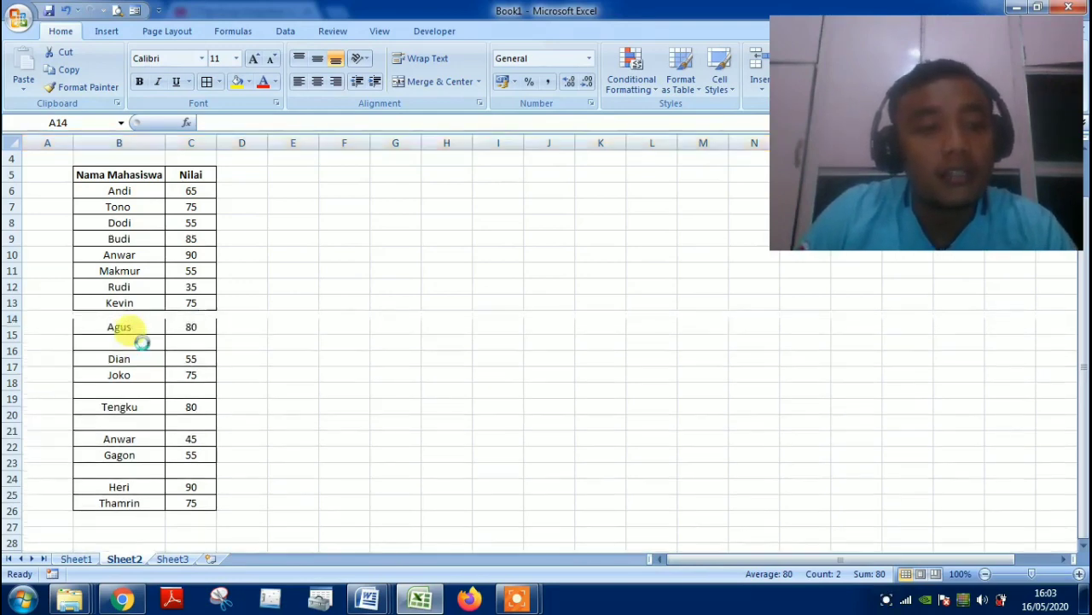
pyautogui.press('Up')
pyautogui.press('Up')
pyautogui.press('Up')
pyautogui.press('Up')
pyautogui.press('Up')
pyautogui.hotkey('shift', 'space')
pyautogui.hotkey('ctrl', '+')
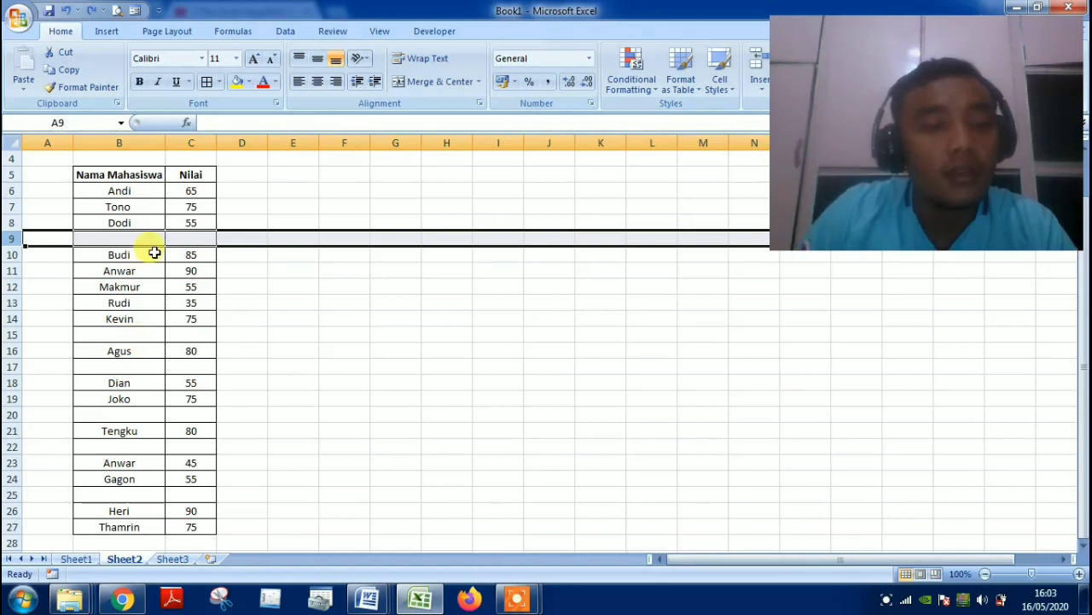
pyautogui.click(245, 289)
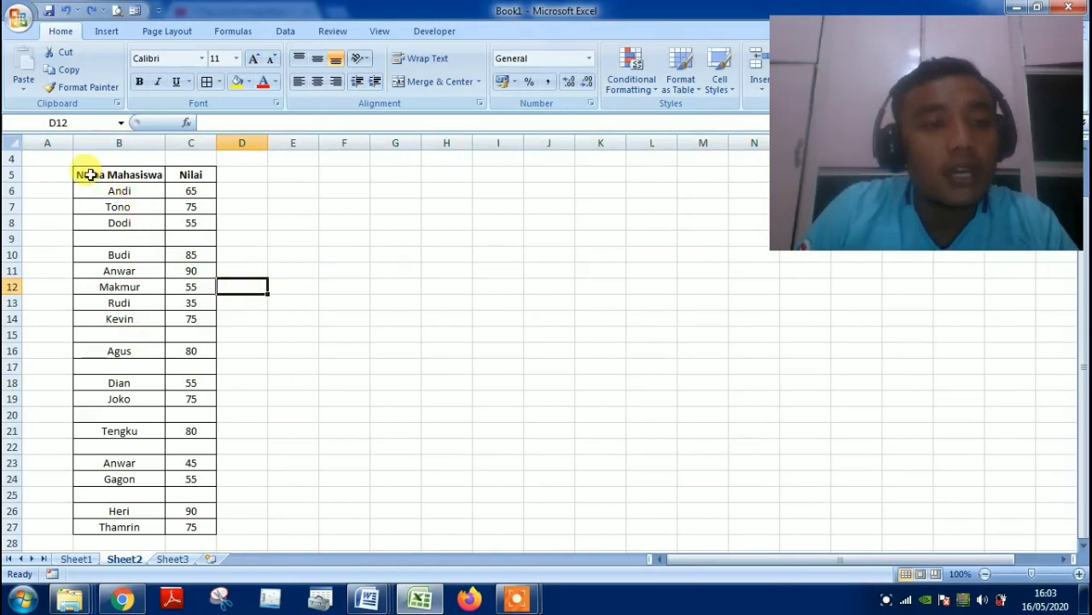
# Select all blank cells on Sheet2 using Go To Special with Blanks, and delete them with Shift cells up.
pyautogui.click(128, 240)
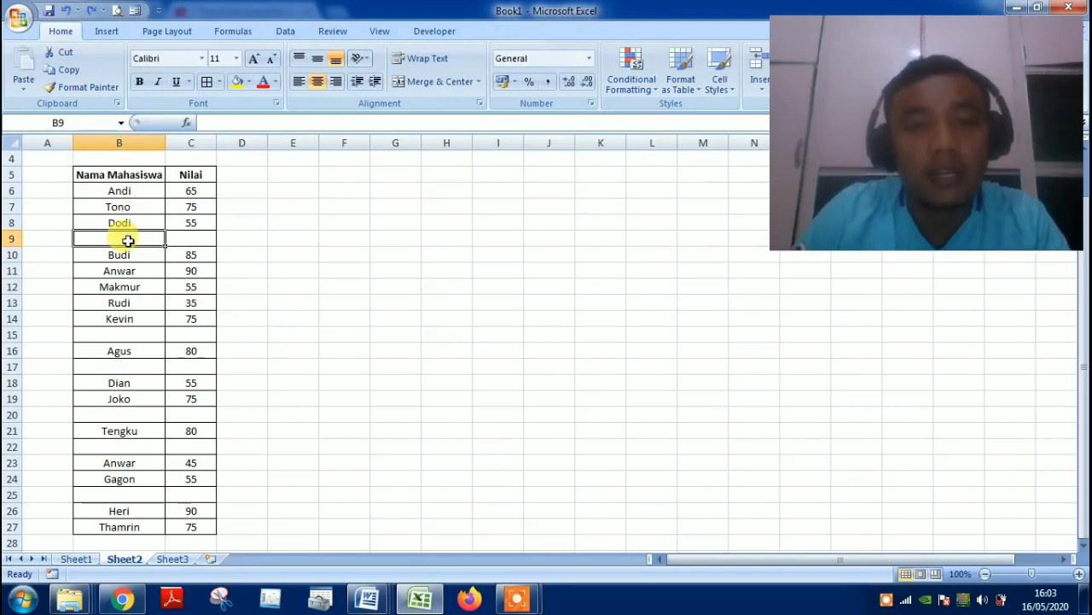
pyautogui.press('F5')
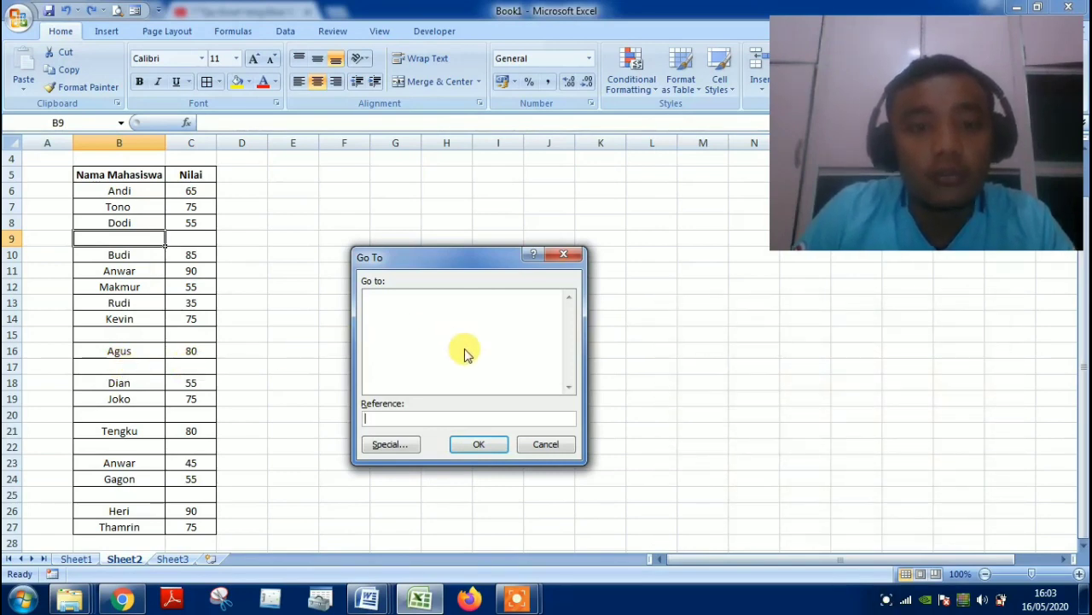
pyautogui.click(397, 446)
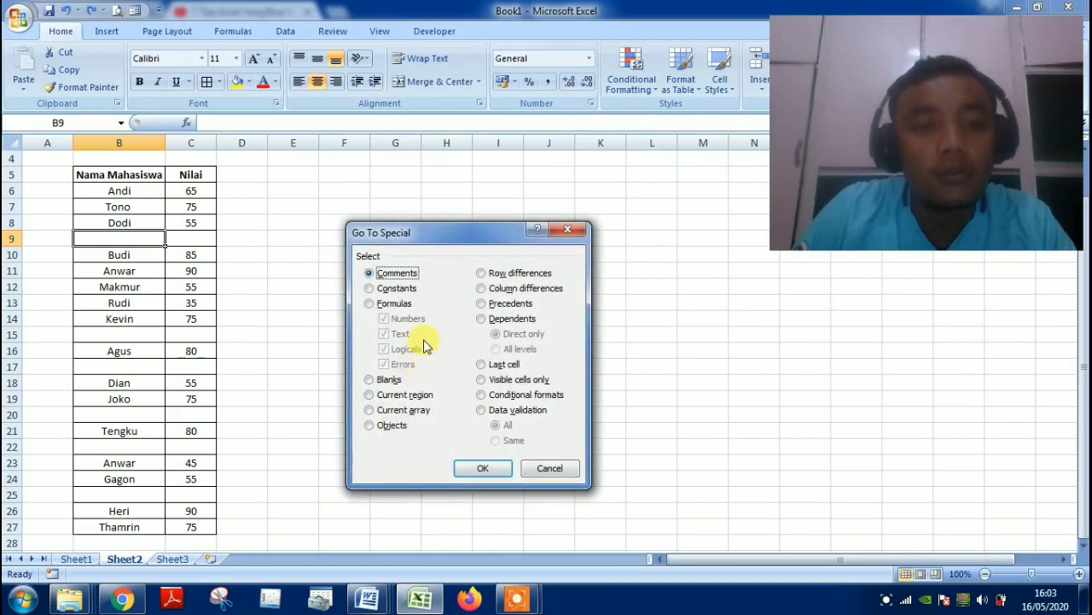
pyautogui.click(370, 380)
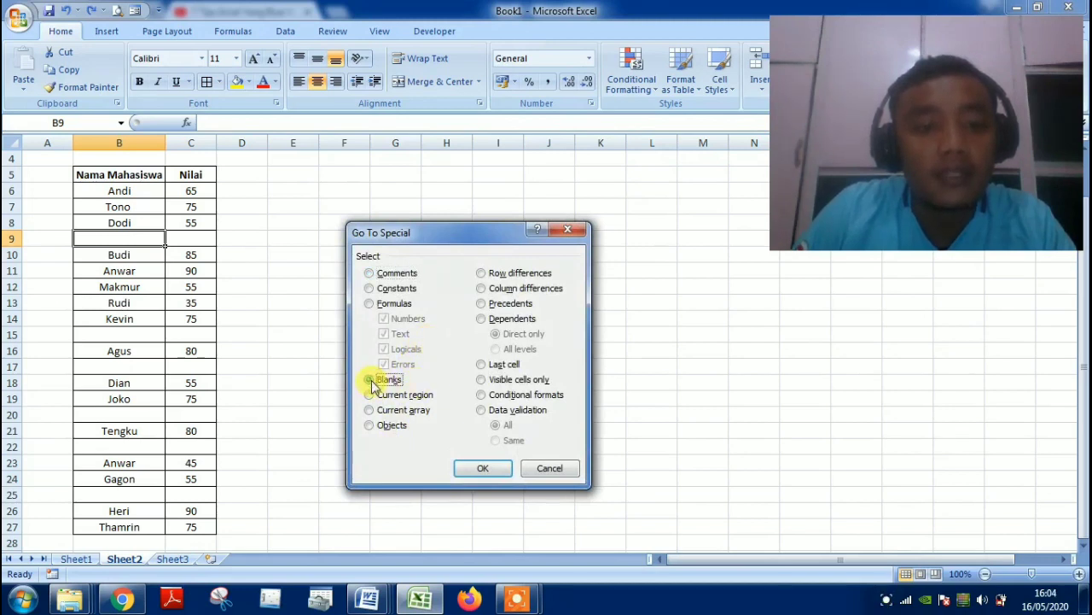
pyautogui.click(483, 469)
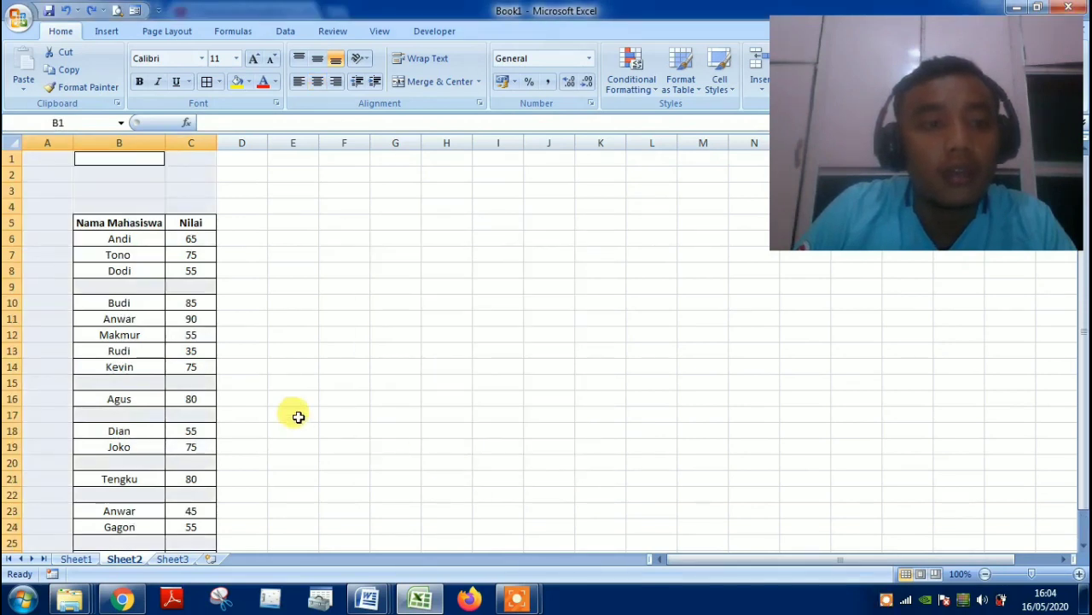
pyautogui.scroll(-2, 297, 416)
pyautogui.scroll(-1, 298, 417)
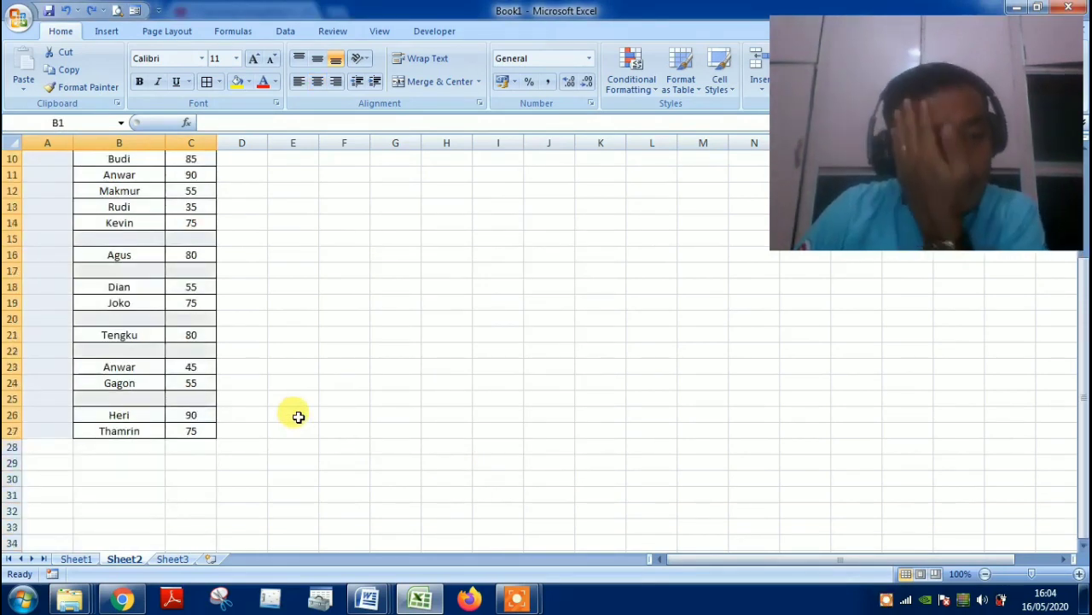
pyautogui.scroll(3, 298, 416)
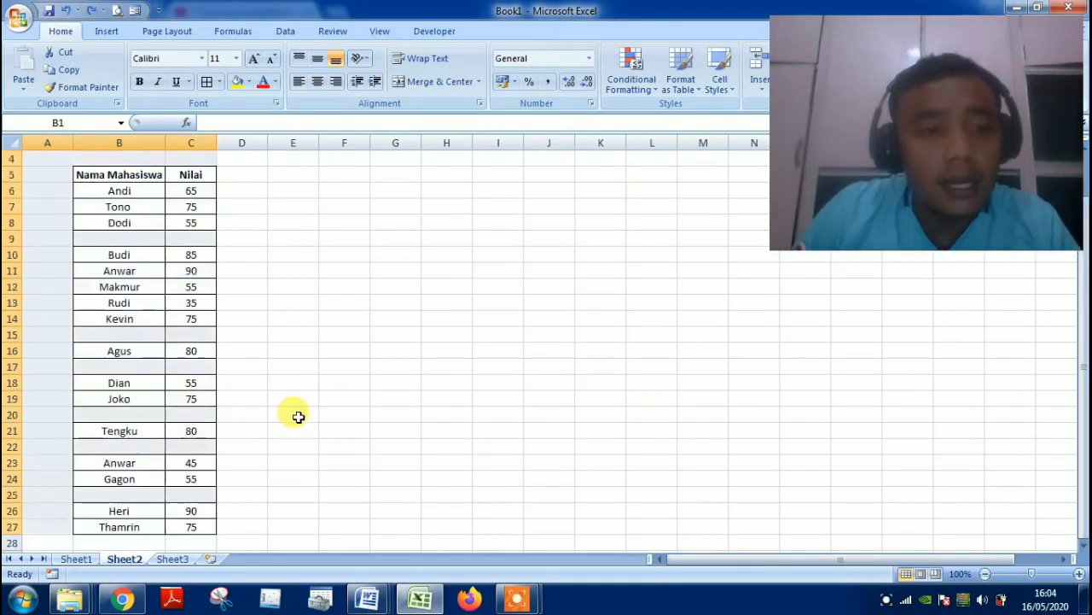
pyautogui.scroll(-3, 298, 417)
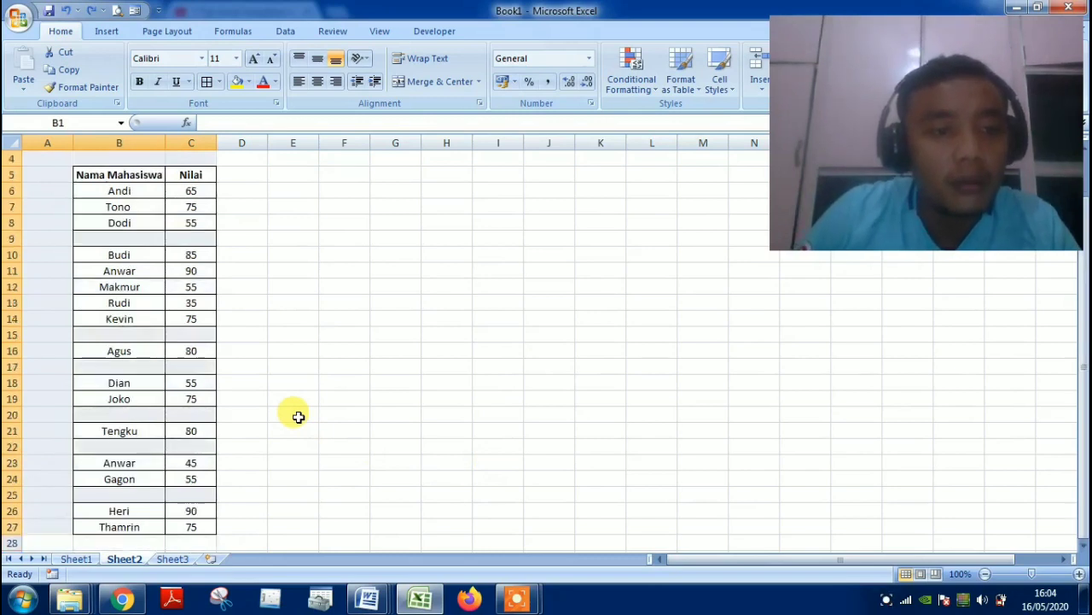
pyautogui.scroll(3, 298, 416)
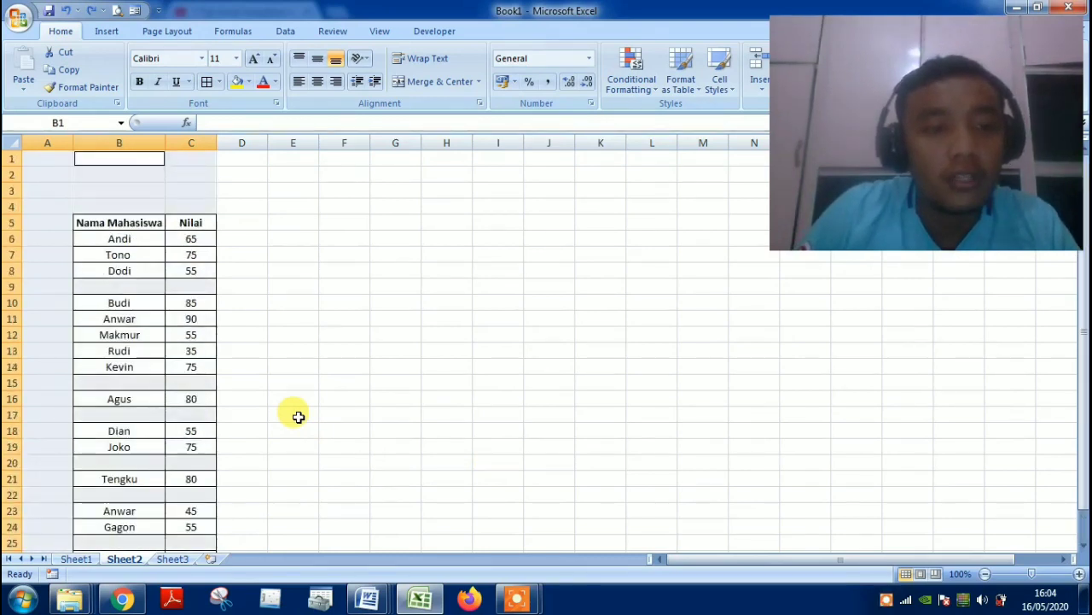
pyautogui.rightClick(186, 288)
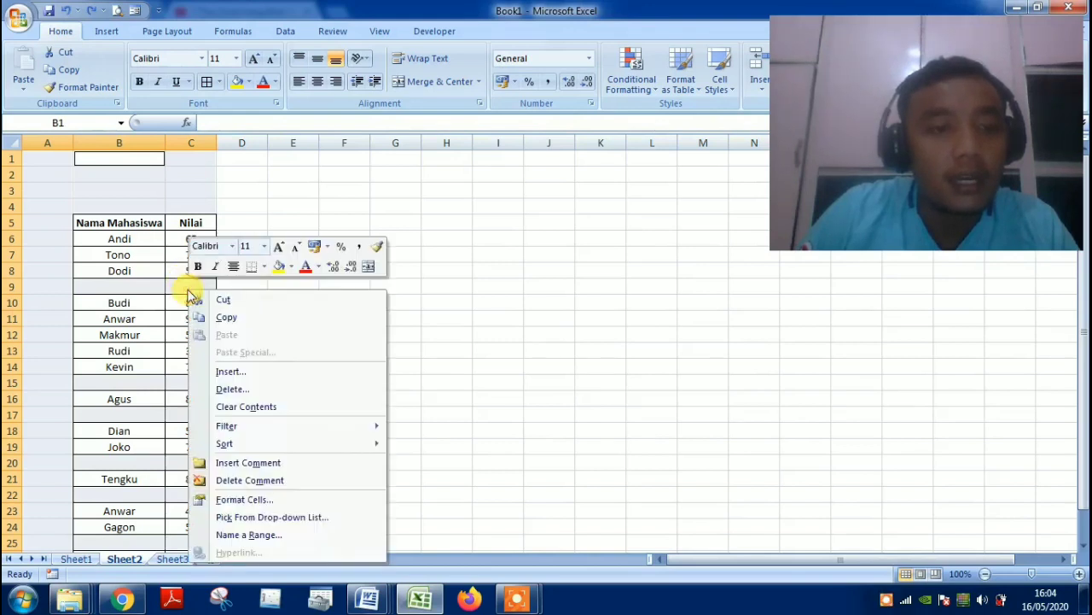
pyautogui.click(295, 389)
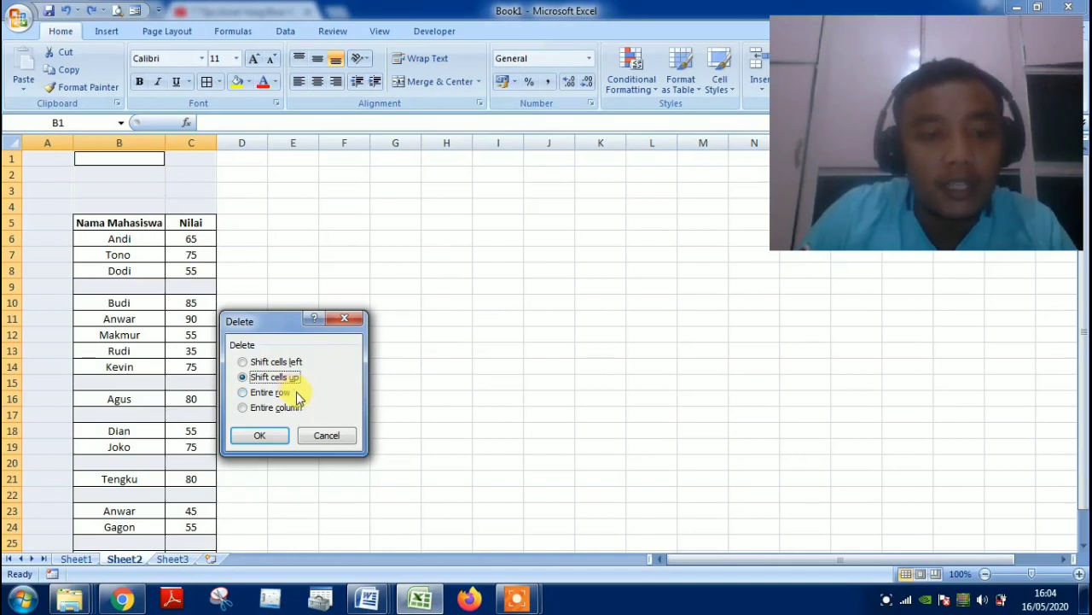
pyautogui.click(268, 435)
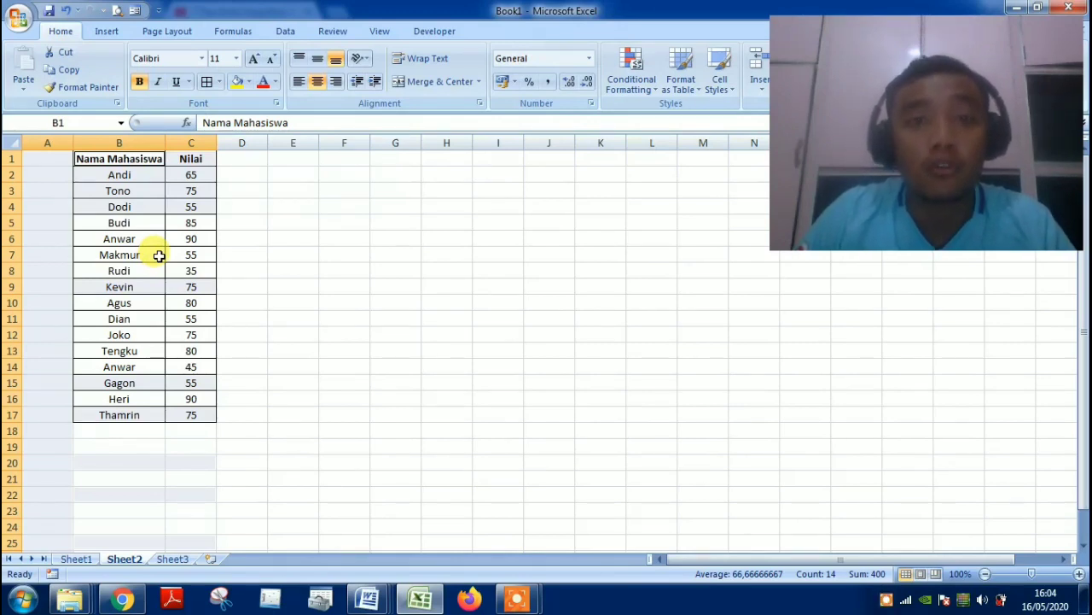
pyautogui.click(228, 239)
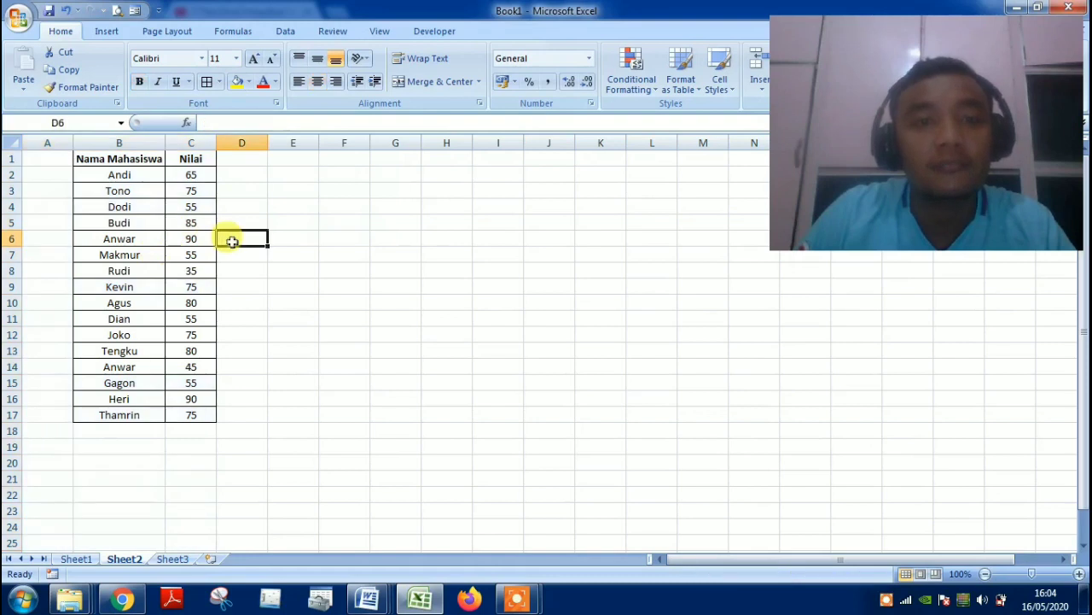
pyautogui.click(887, 598)
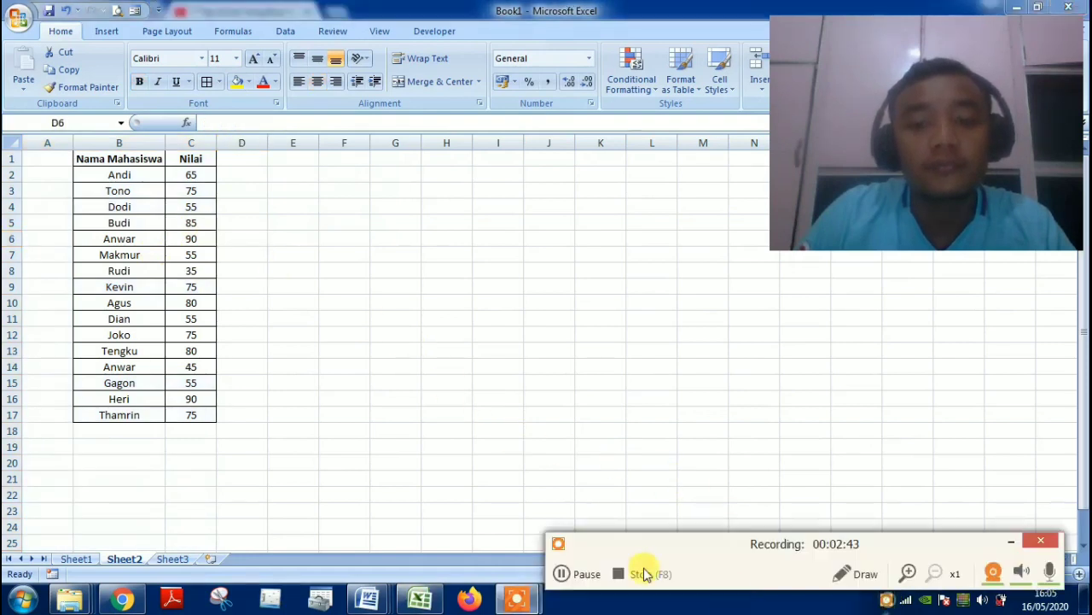
pyautogui.click(569, 574)
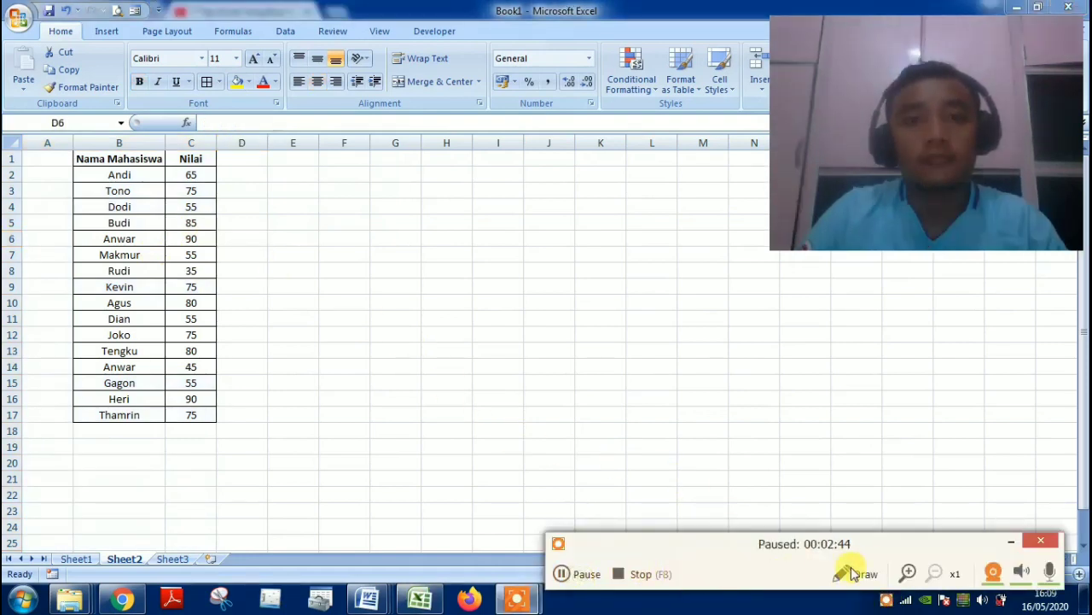
pyautogui.click(1011, 540)
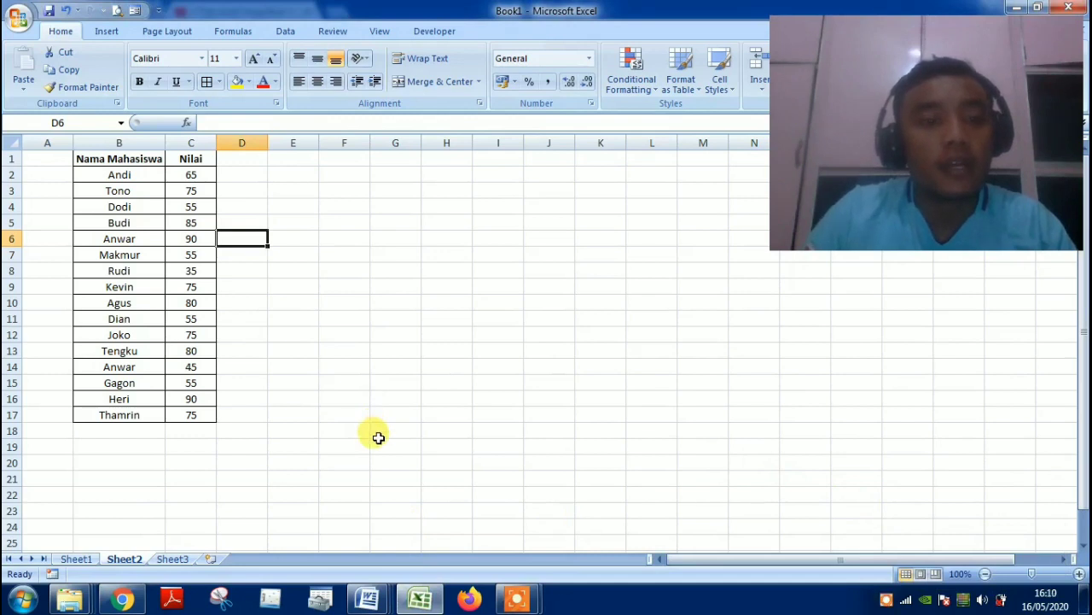
# Open Sheet3 and examine the irregular spacing between words in the Data Mentah entries, rows 6 to 9.
pyautogui.click(175, 560)
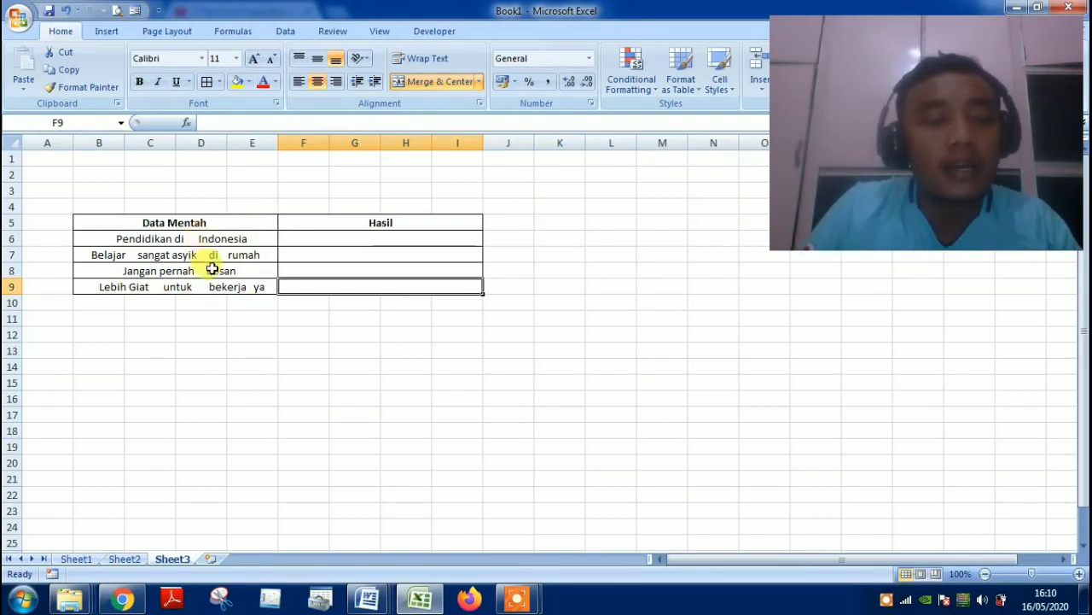
pyautogui.click(200, 239)
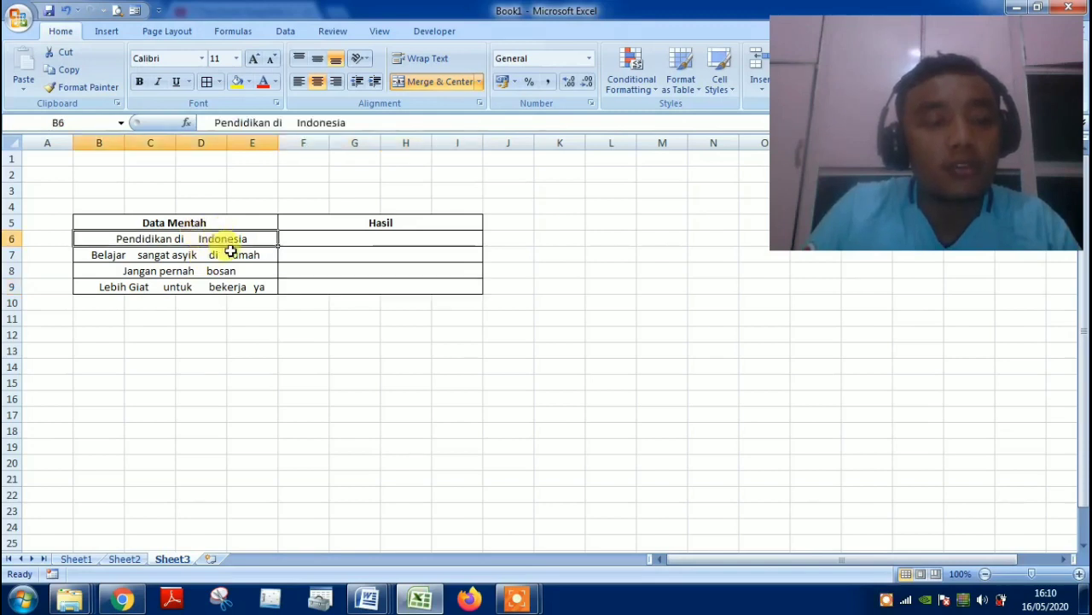
pyautogui.doubleClick(189, 238)
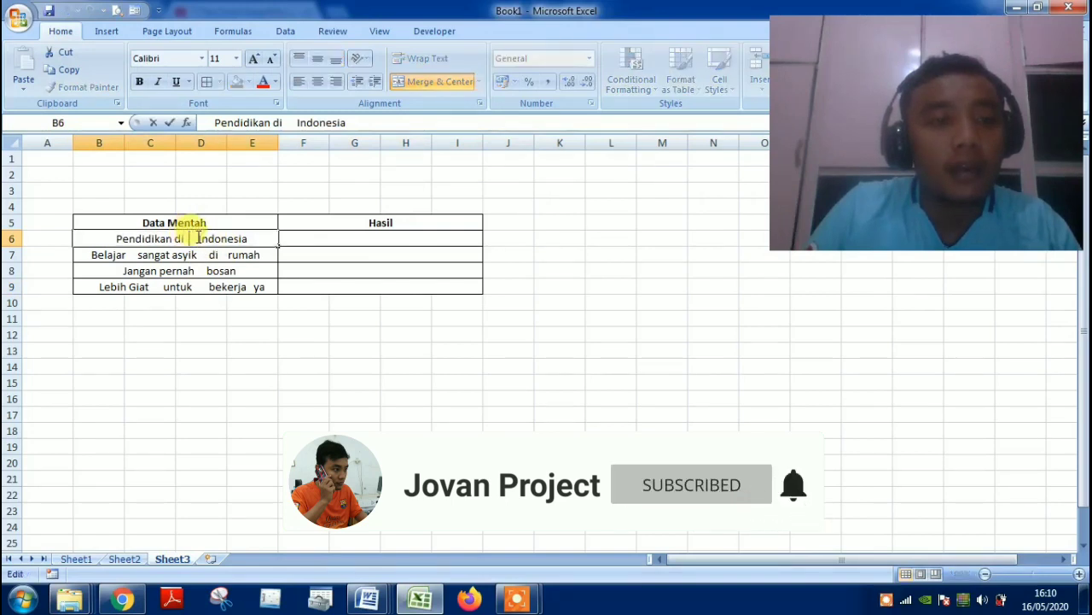
pyautogui.click(168, 254)
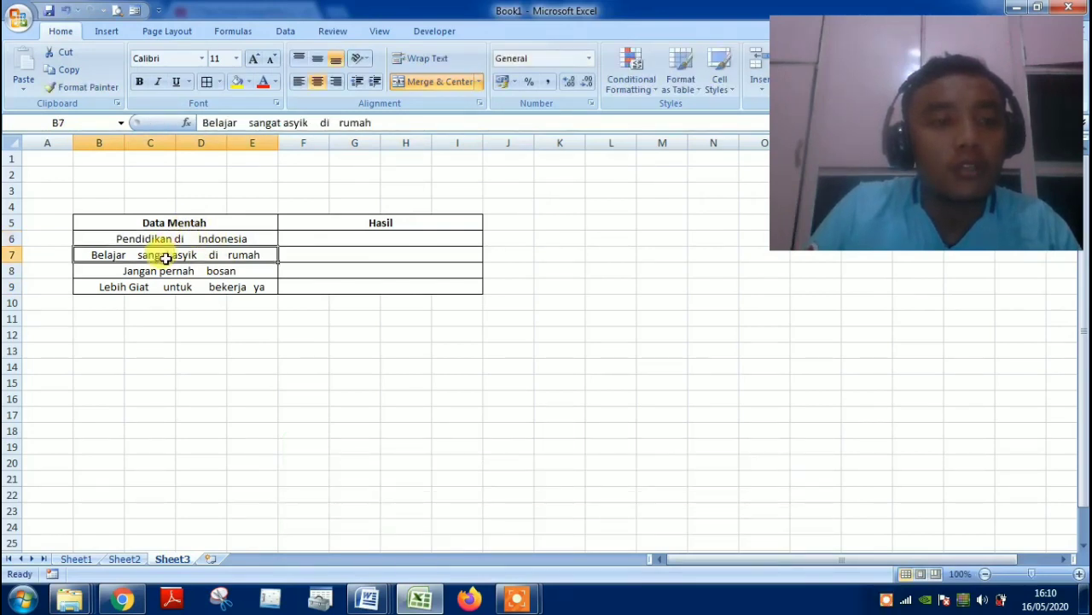
pyautogui.doubleClick(120, 254)
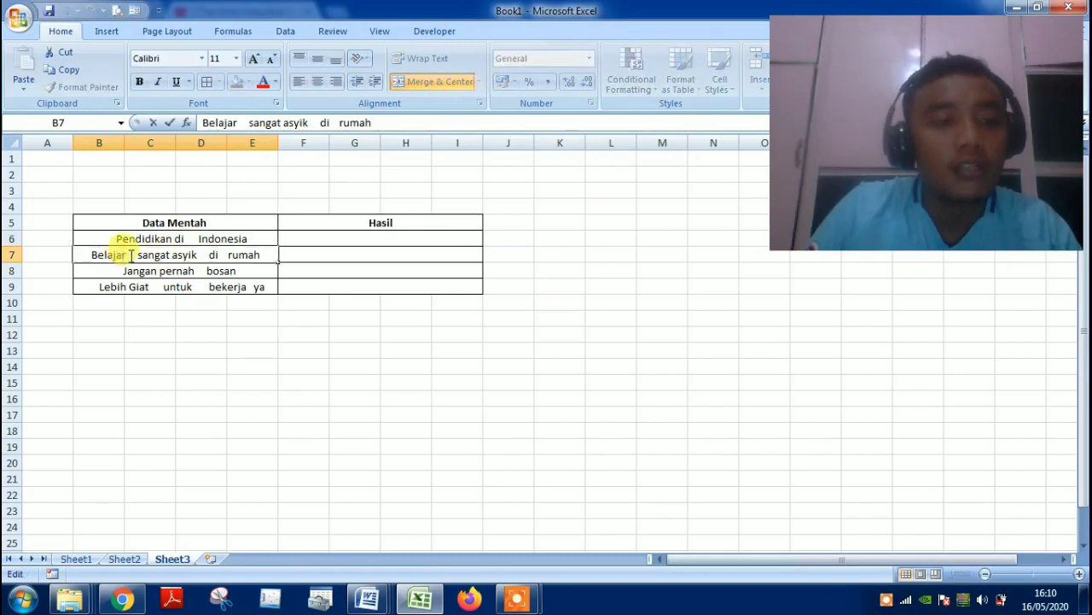
pyautogui.click(194, 270)
pyautogui.click(182, 286)
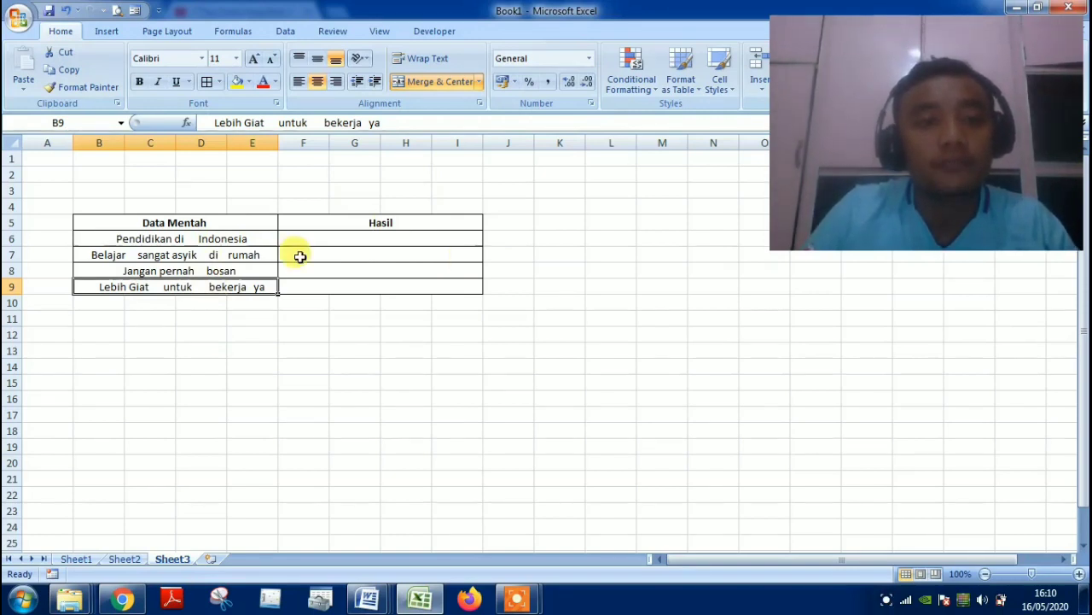
# Enter the formula =TRIM(B6) in F6 under Hasil to remove the extra spaces from the first text.
pyautogui.click(353, 236)
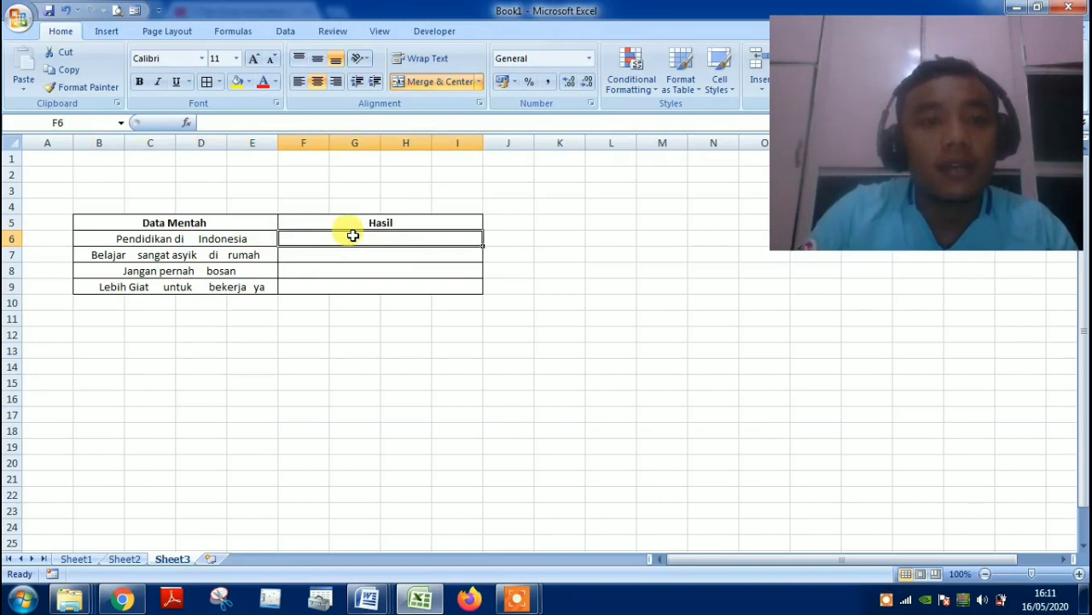
pyautogui.write('=T')
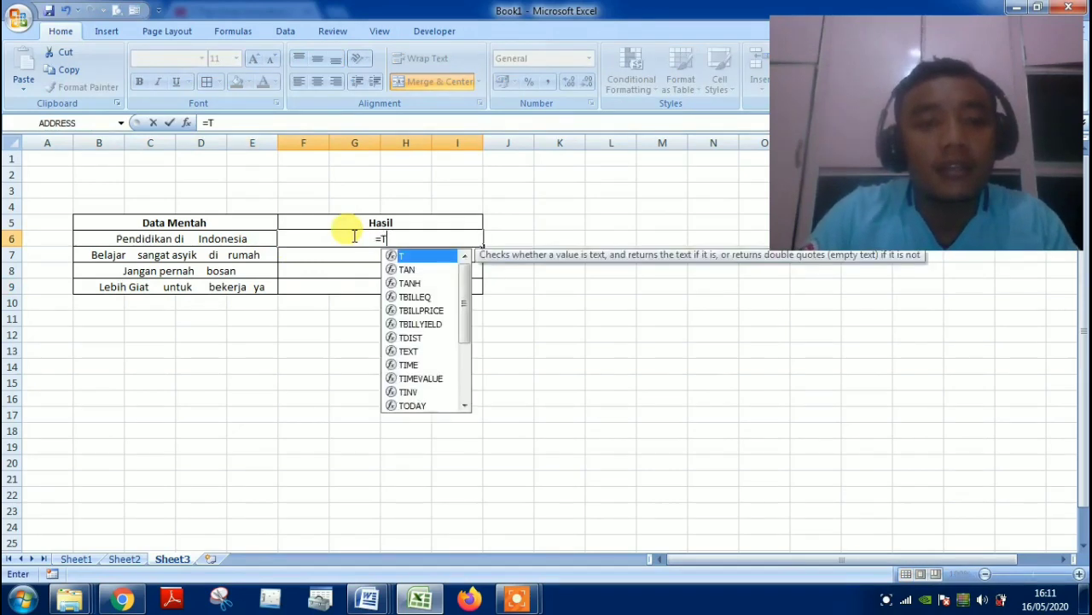
pyautogui.write('RIM')
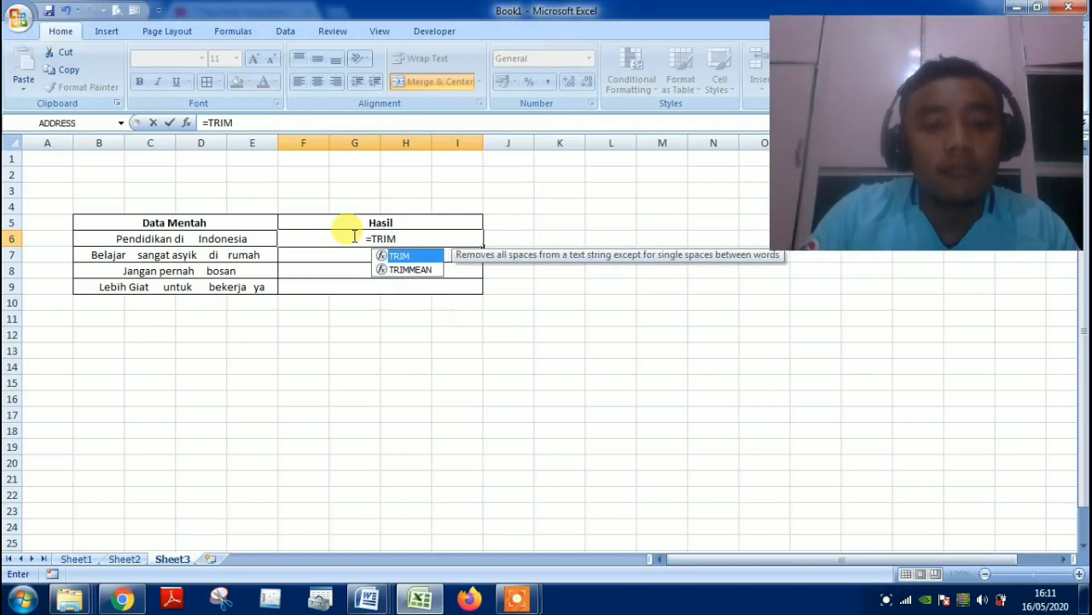
pyautogui.write('(')
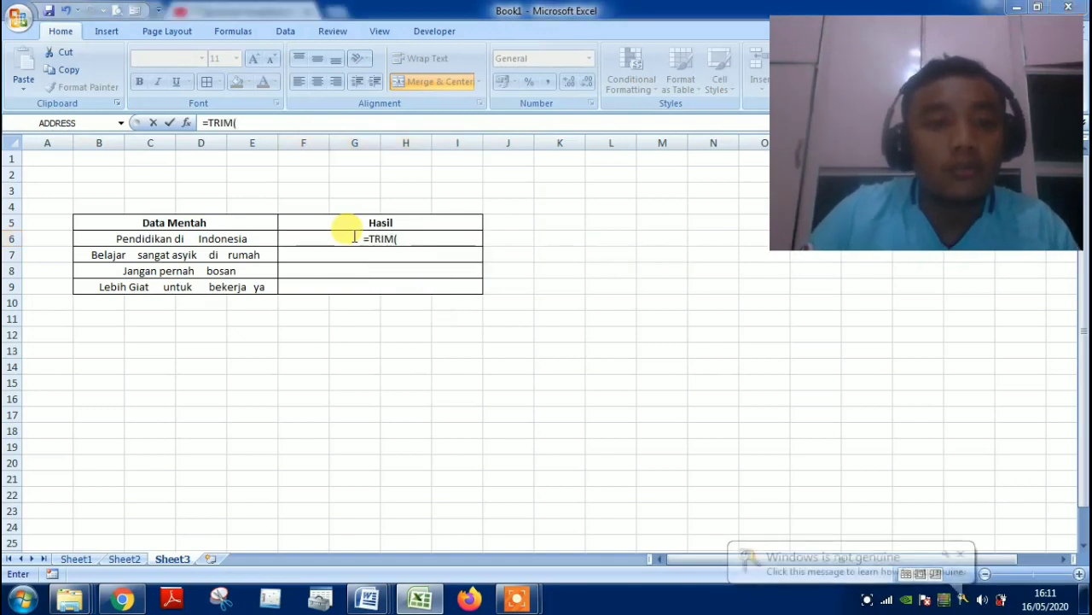
pyautogui.click(170, 241)
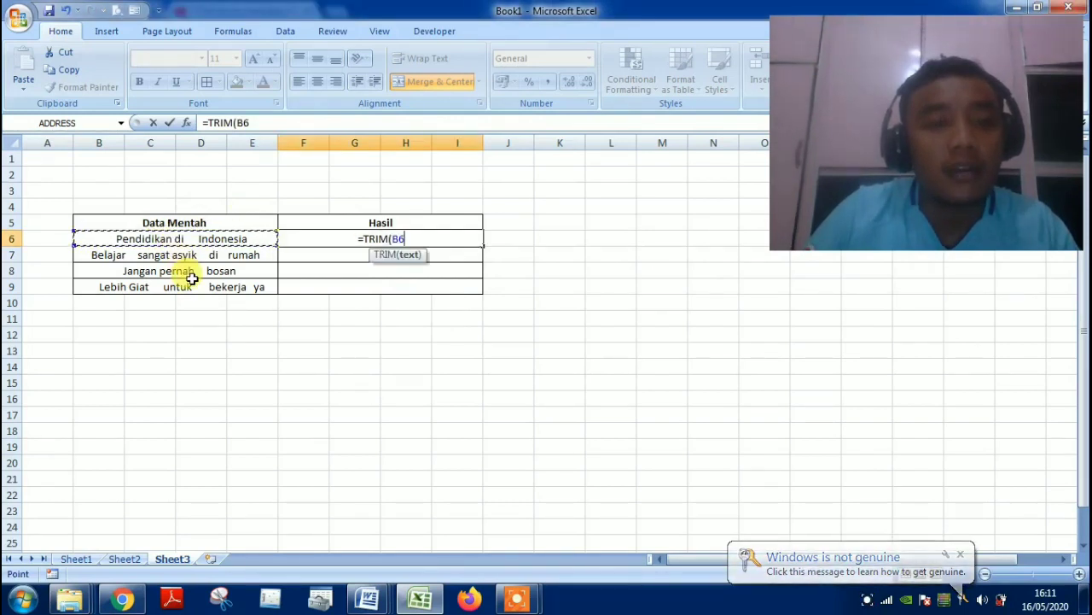
pyautogui.write(')')
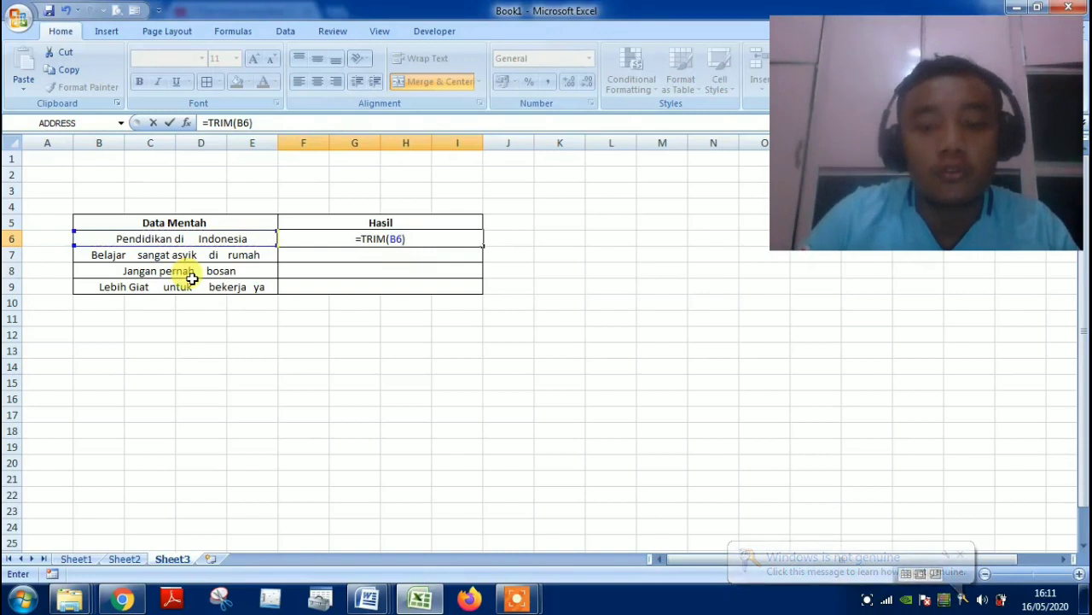
pyautogui.press('Return')
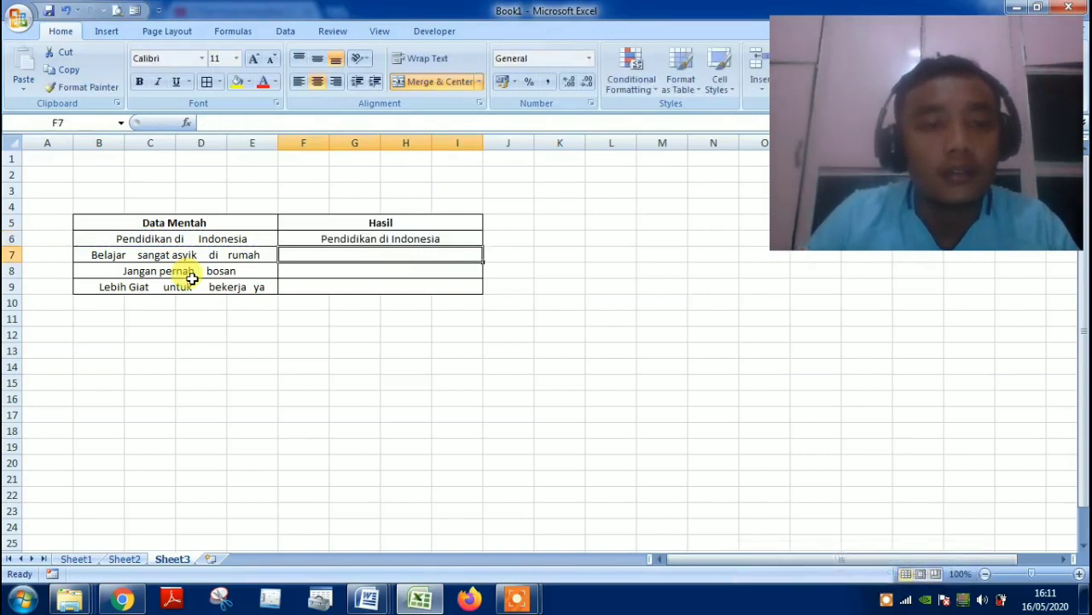
pyautogui.press('Down')
pyautogui.press('Up')
pyautogui.press('Up')
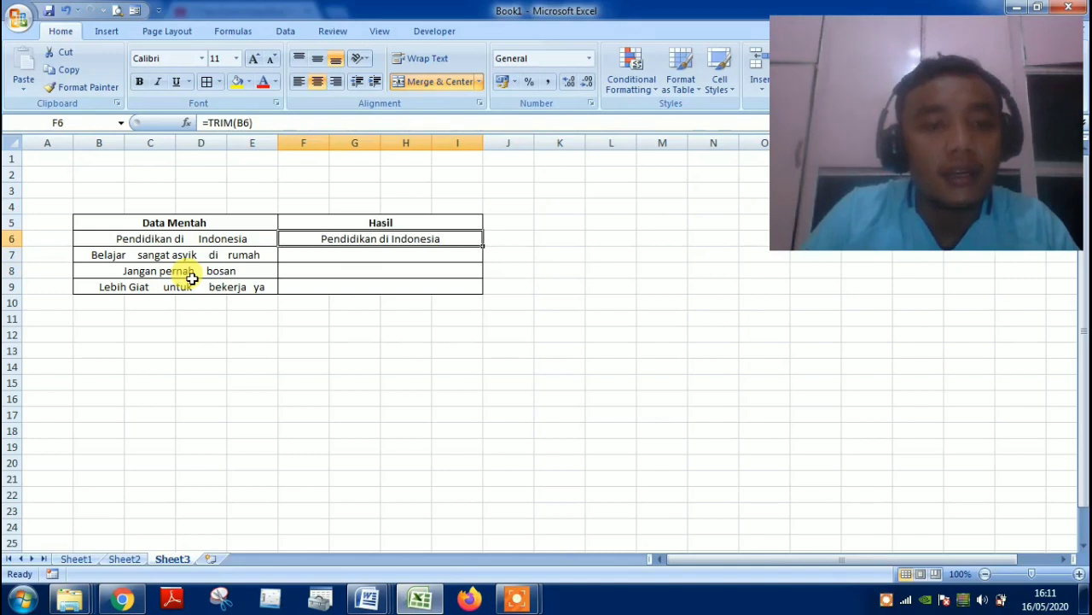
pyautogui.press('Down')
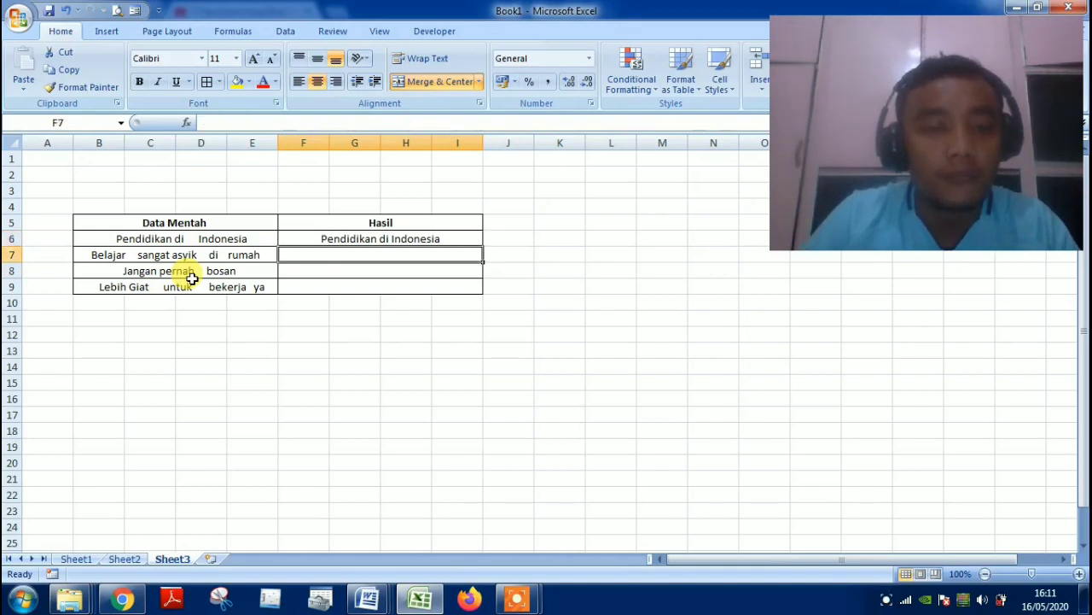
pyautogui.press('Down')
pyautogui.press('Down')
pyautogui.press('Up')
pyautogui.press('Up')
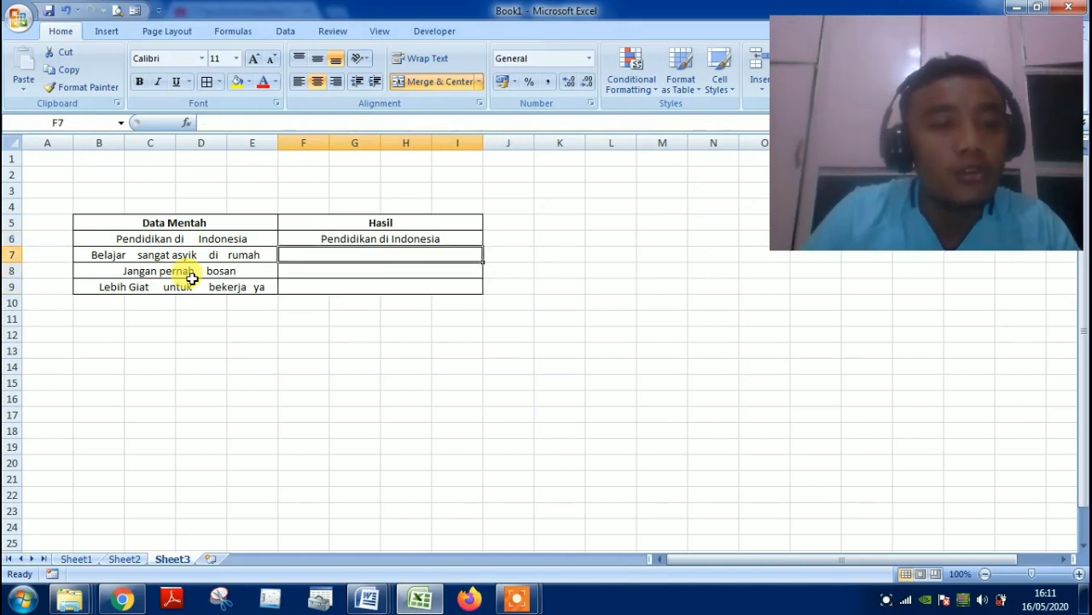
pyautogui.click(192, 277)
pyautogui.press('Right')
pyautogui.press('Right')
pyautogui.press('Left')
pyautogui.press('Up')
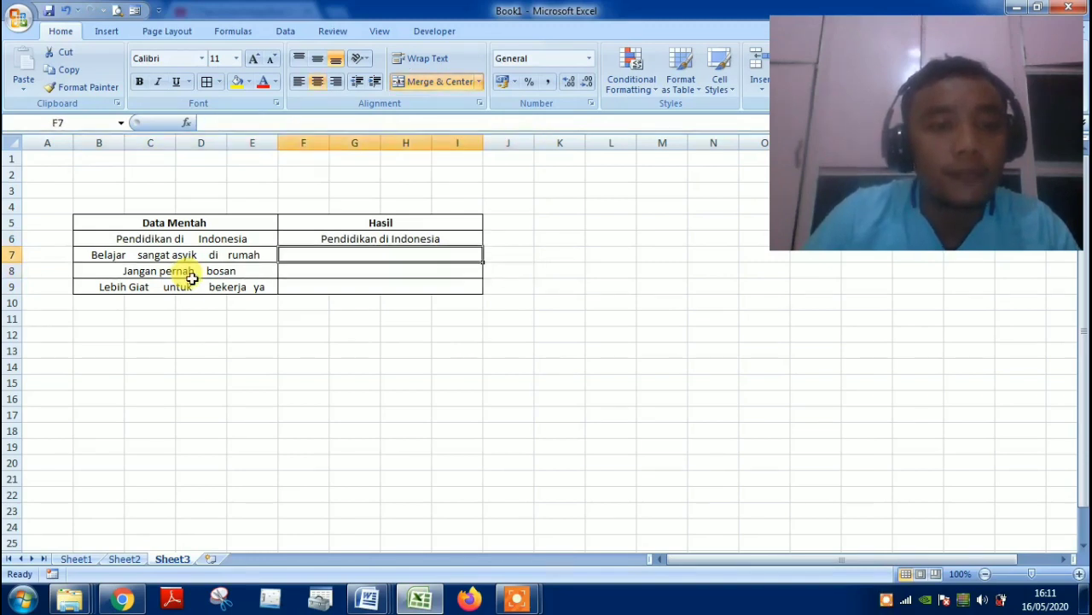
# Enter the formula =TRIM(B7) in F7 for the second Data Mentah text.
pyautogui.write('=')
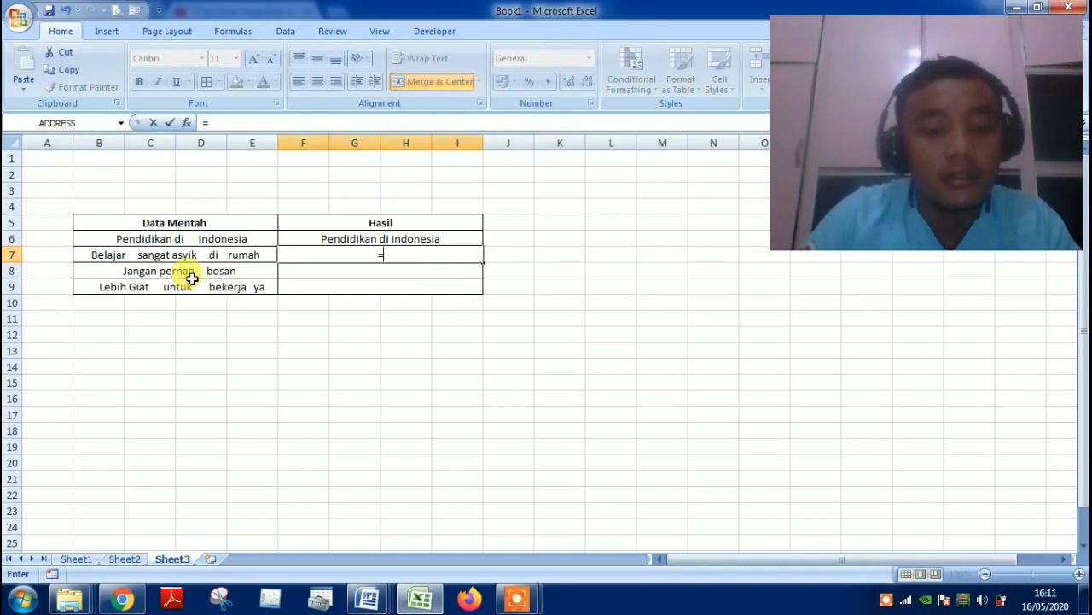
pyautogui.write('TRIM')
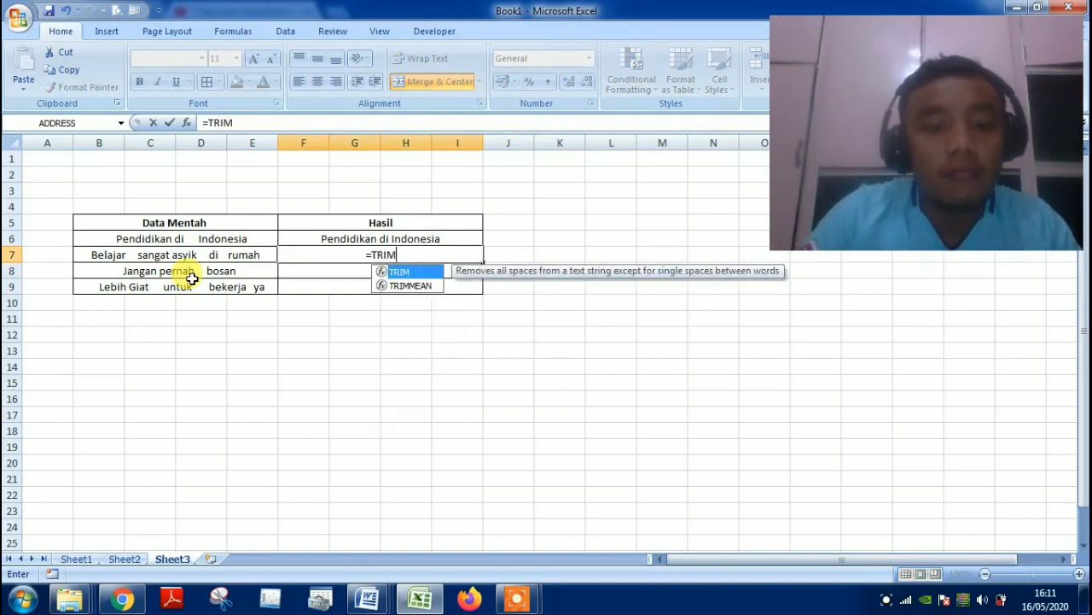
pyautogui.write('(')
pyautogui.press('Left')
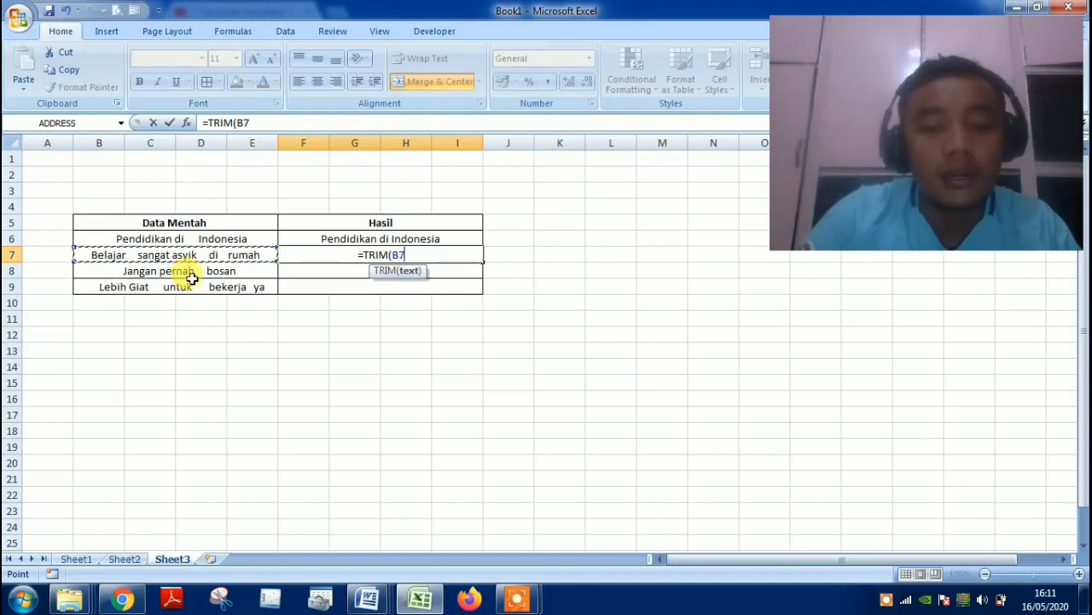
pyautogui.write(')')
pyautogui.click(192, 277)
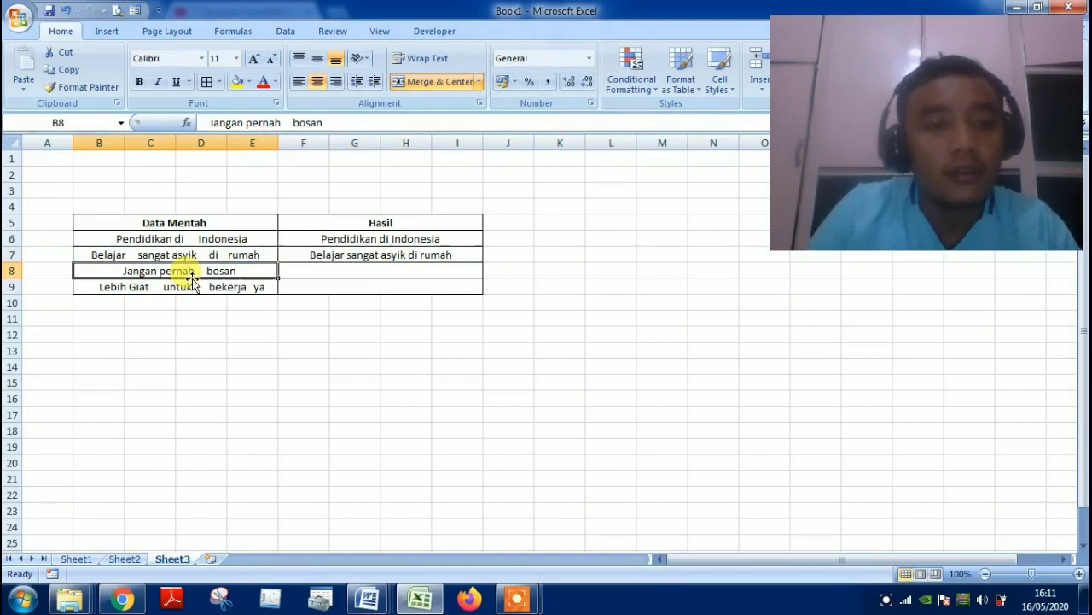
# Enter the formula =TRIM(B8) in F8 for the third Data Mentah text.
pyautogui.press('Right')
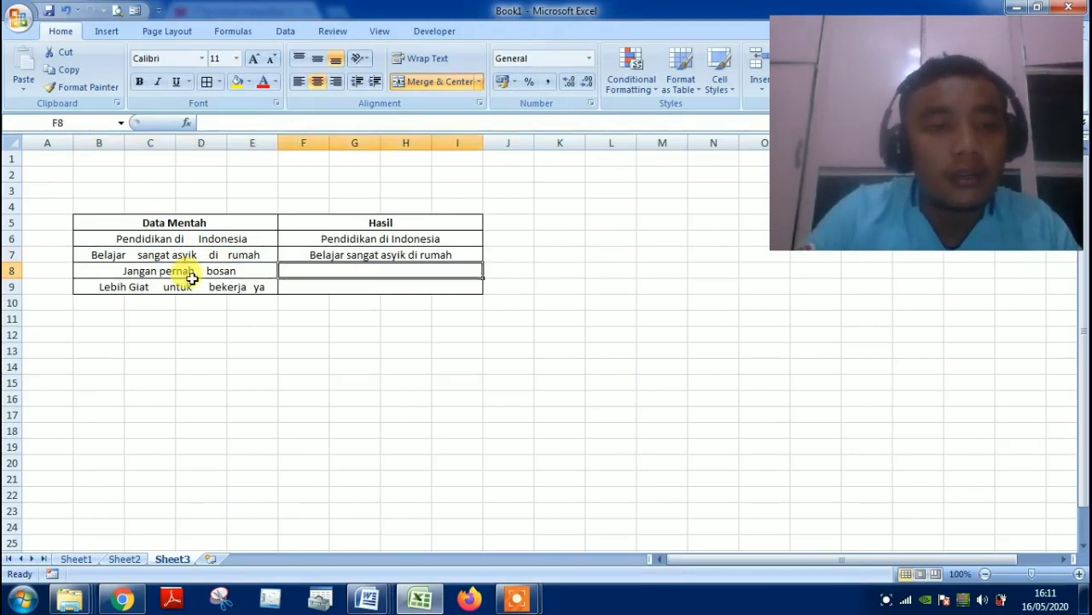
pyautogui.write('=')
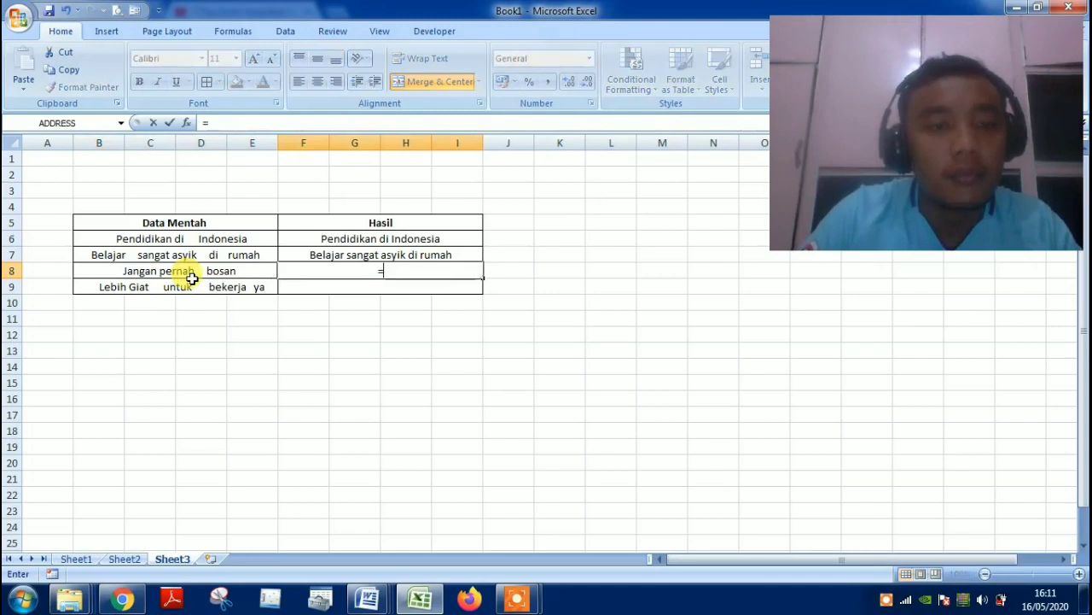
pyautogui.write('TRI')
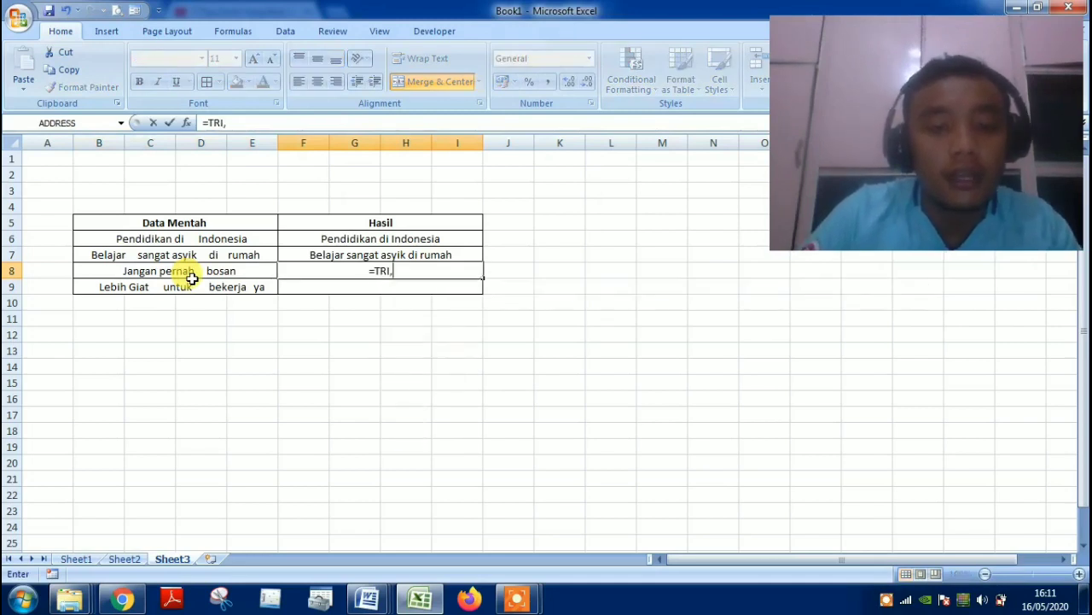
pyautogui.write('M(')
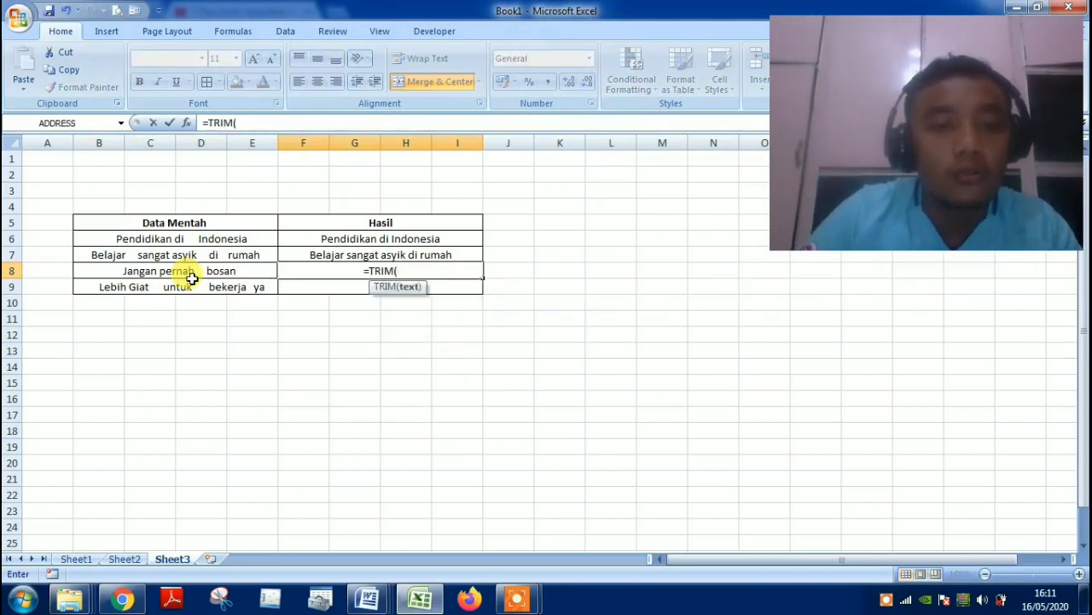
pyautogui.click(192, 279)
pyautogui.write(')')
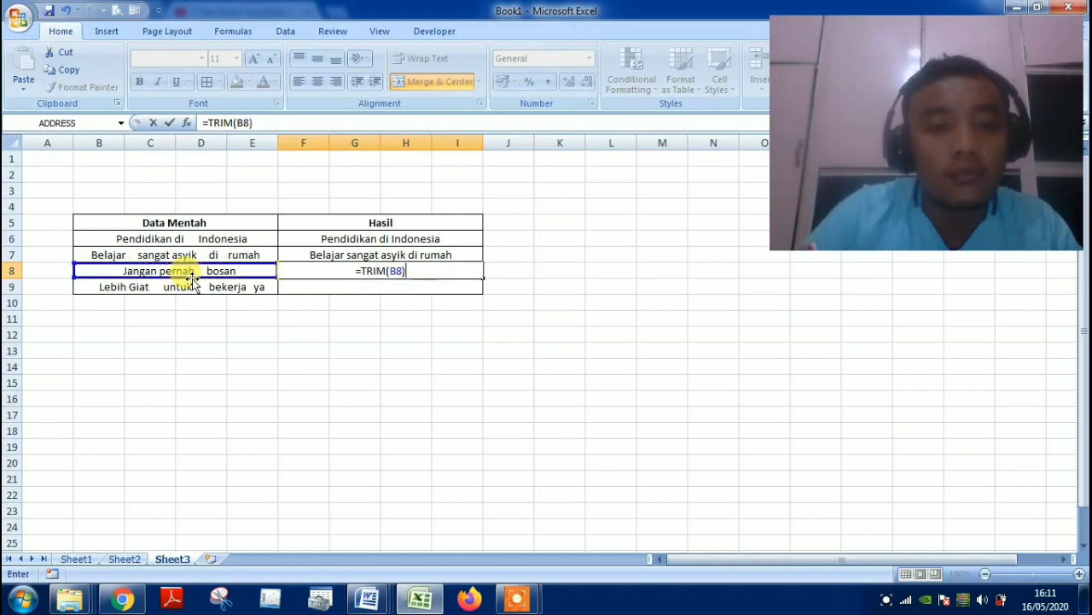
pyautogui.click(193, 283)
pyautogui.press('Right')
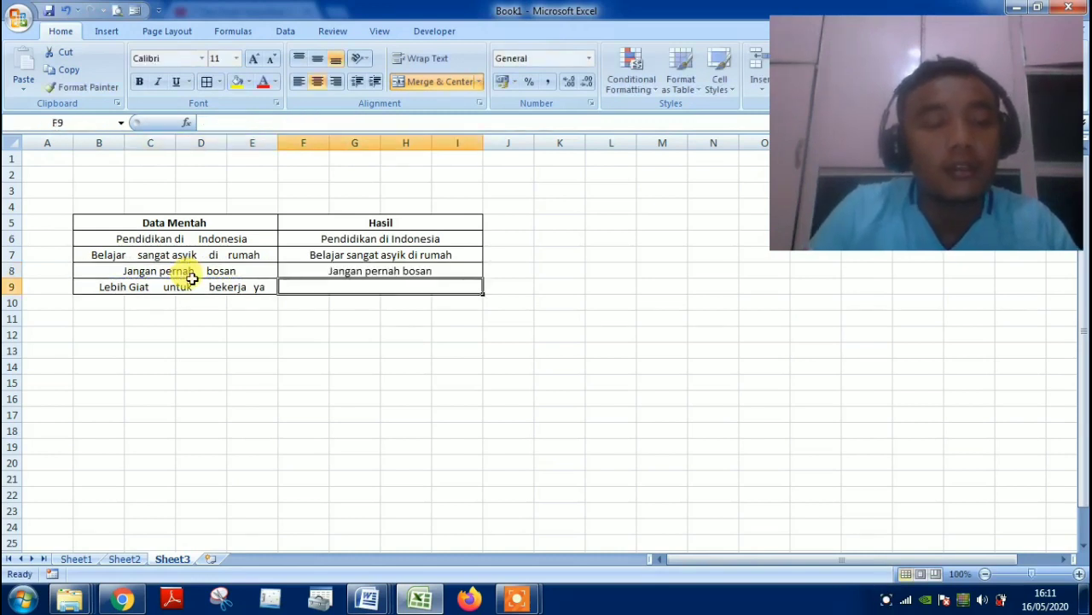
# Clear the TRIM formulas from F7 and F8 in the Hasil column.
pyautogui.press('Up')
pyautogui.press('Up')
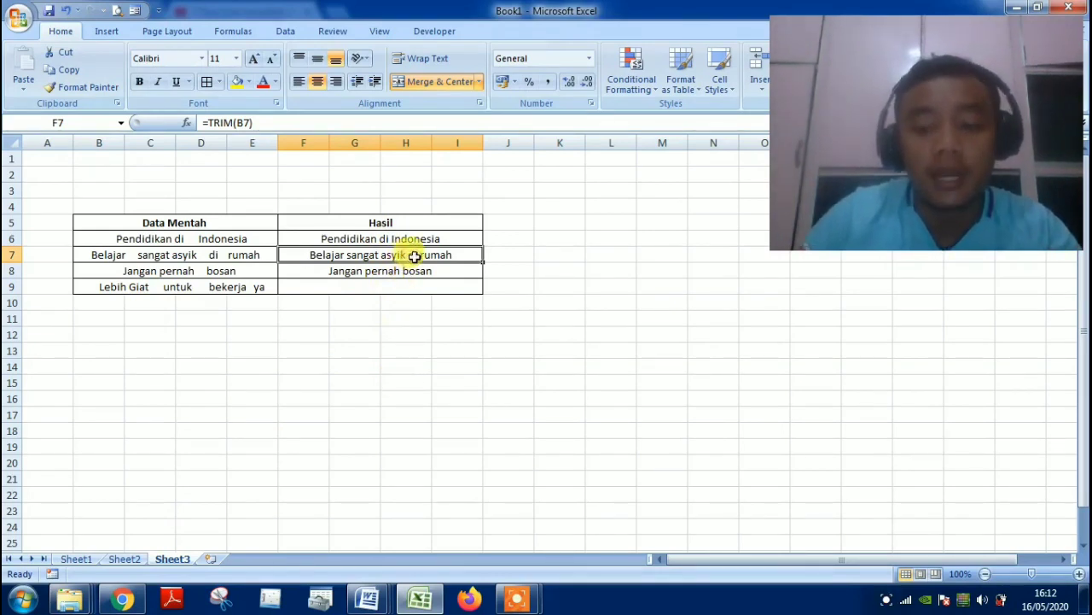
pyautogui.hotkey('shift', 'Down')
pyautogui.press('Delete')
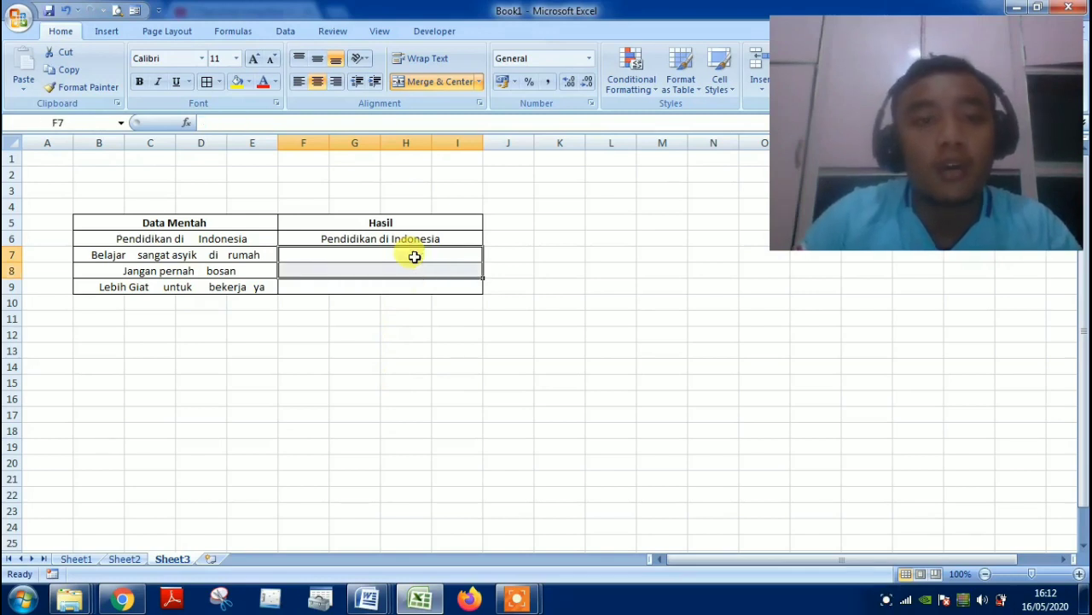
# Fill the TRIM formula in F6 down through F9 and deselect the range.
pyautogui.press('Up')
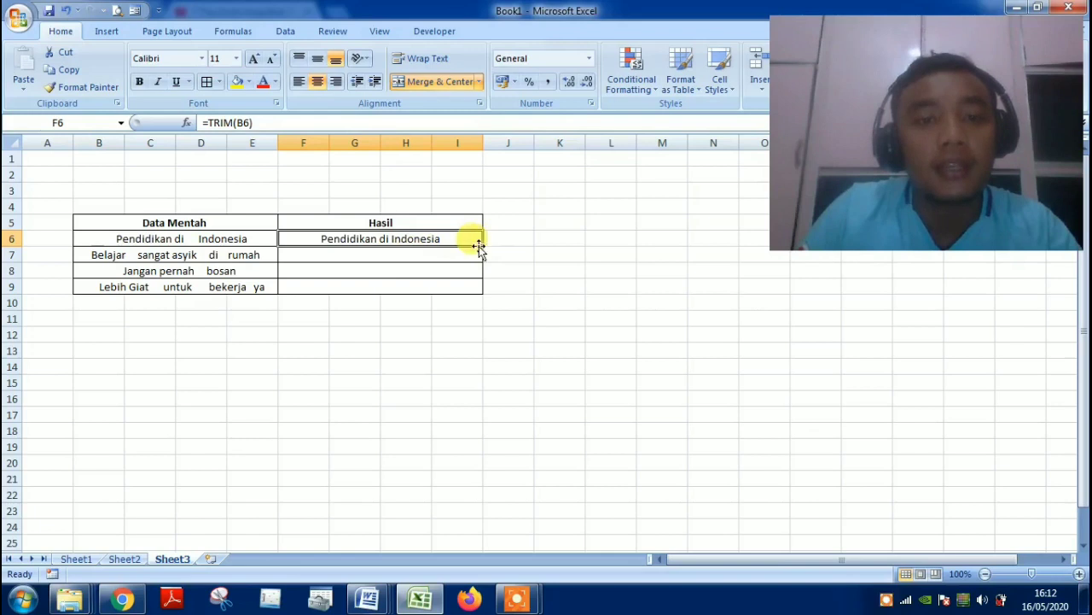
pyautogui.moveTo(483, 247); pyautogui.dragTo(484, 294)
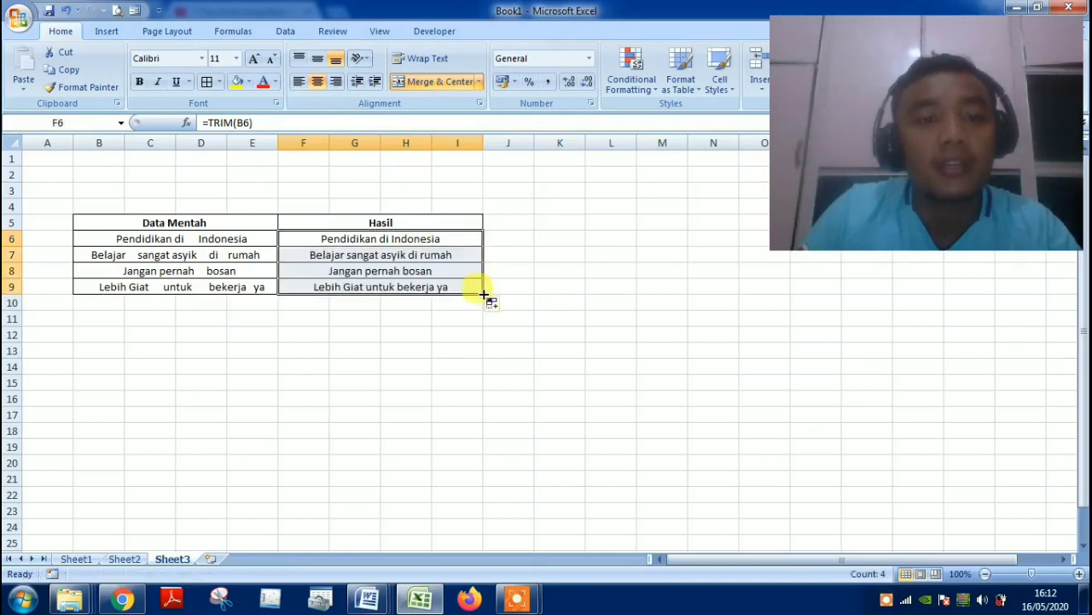
pyautogui.click(339, 313)
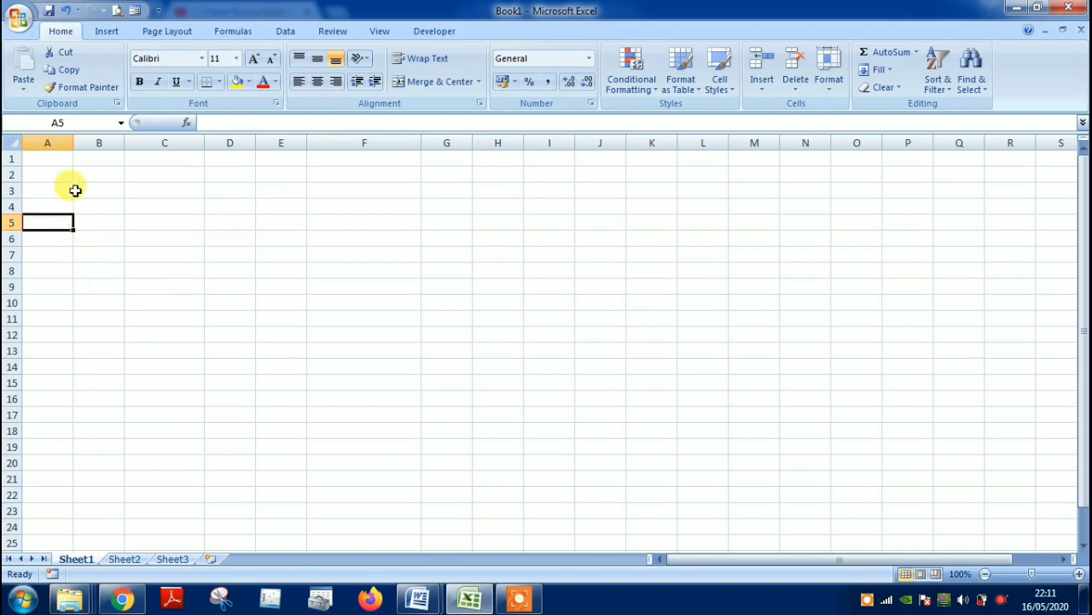
# Enter the headers NO., NAMA and JENIS KELAMIN in cells A5 to C5.
pyautogui.write('N')
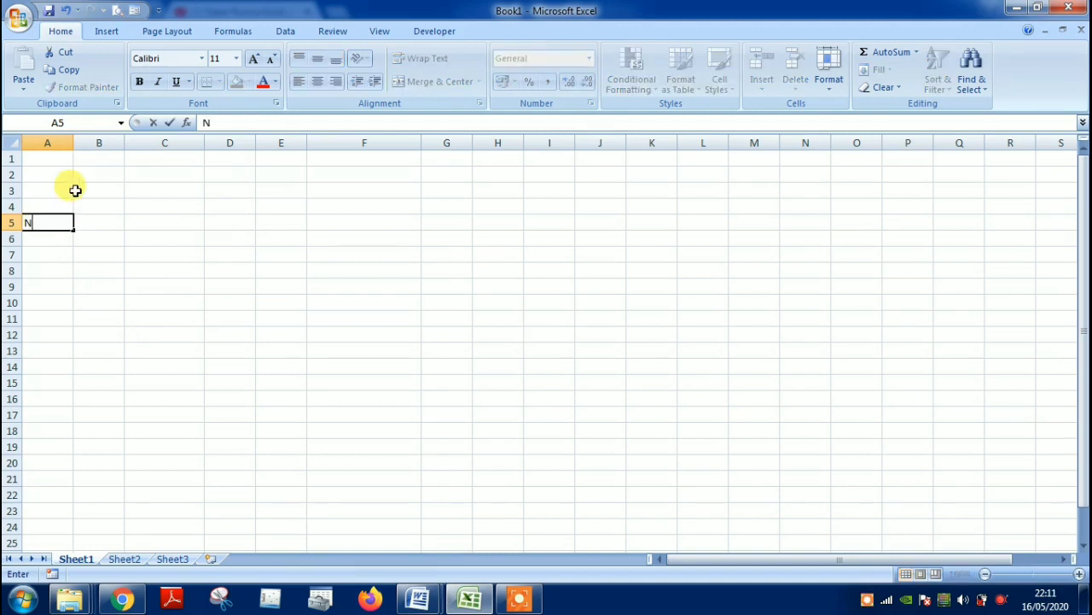
pyautogui.write('O.')
pyautogui.press('Tab')
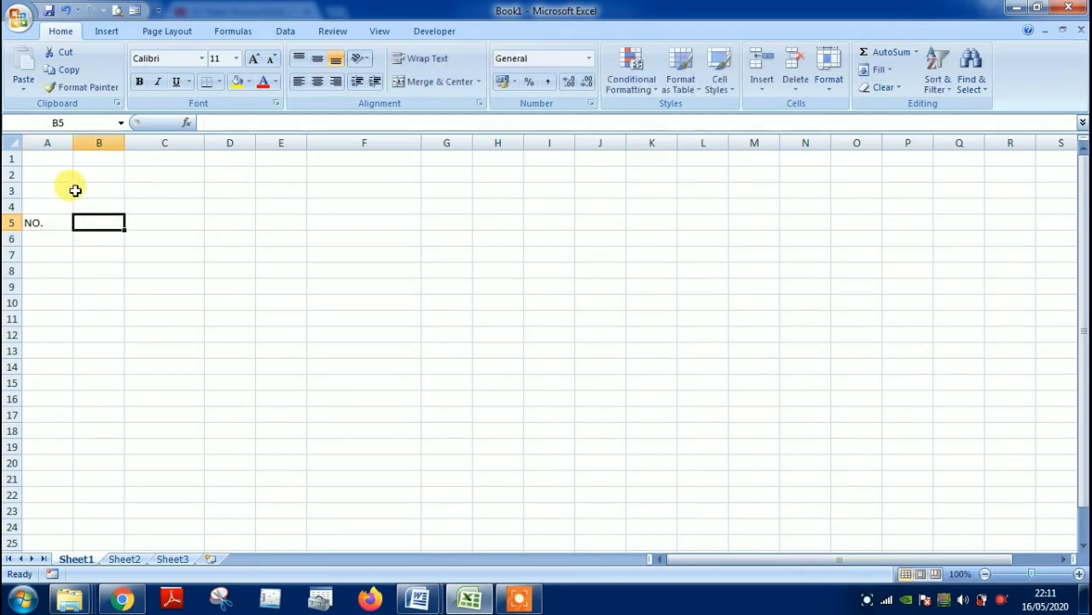
pyautogui.write('NAMA')
pyautogui.press('Tab')
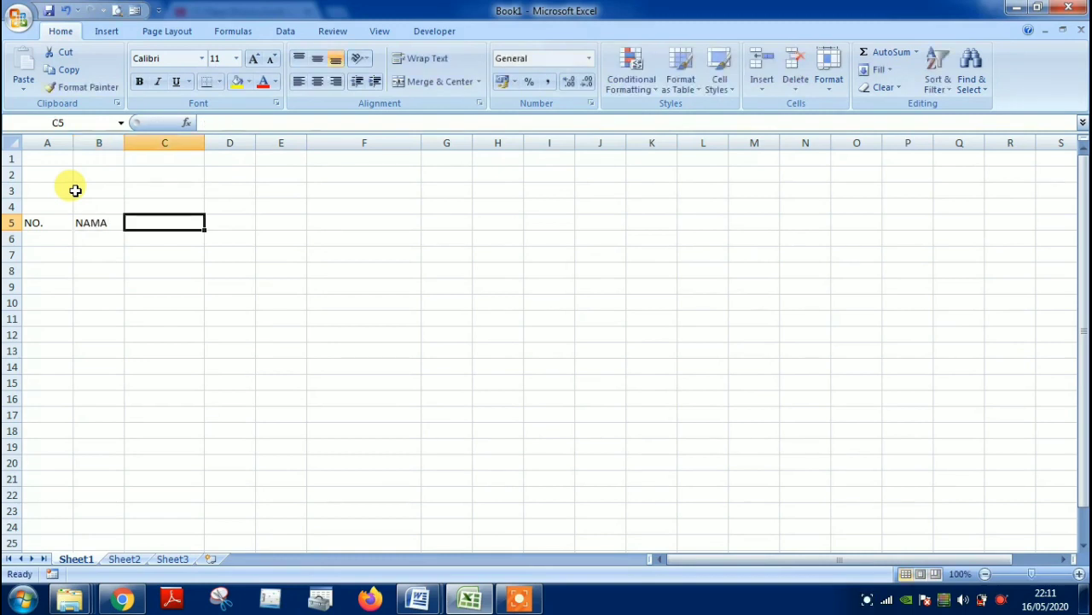
pyautogui.write('JENIS K')
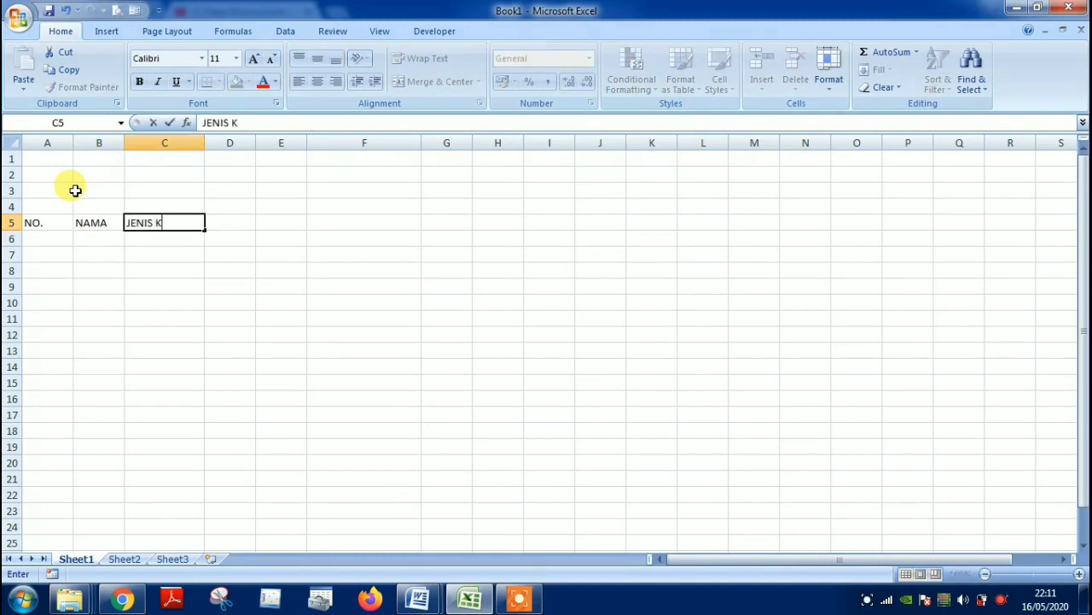
pyautogui.write('ELAMIN')
pyautogui.press('Tab')
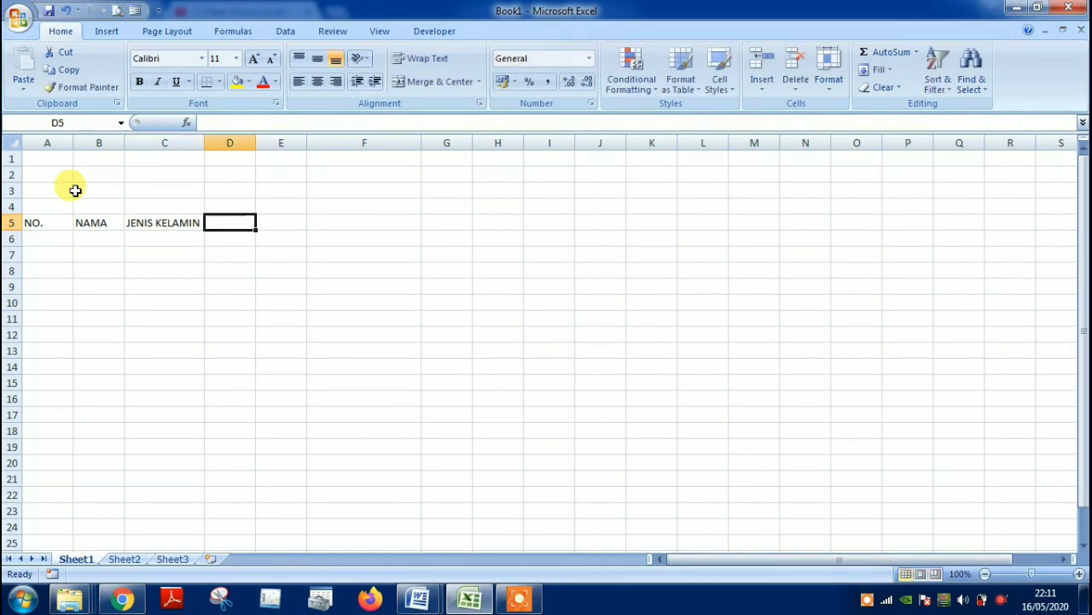
# Enter the headers NILAI IPA in D5 and NILAI IPS in E5.
pyautogui.write('NILA')
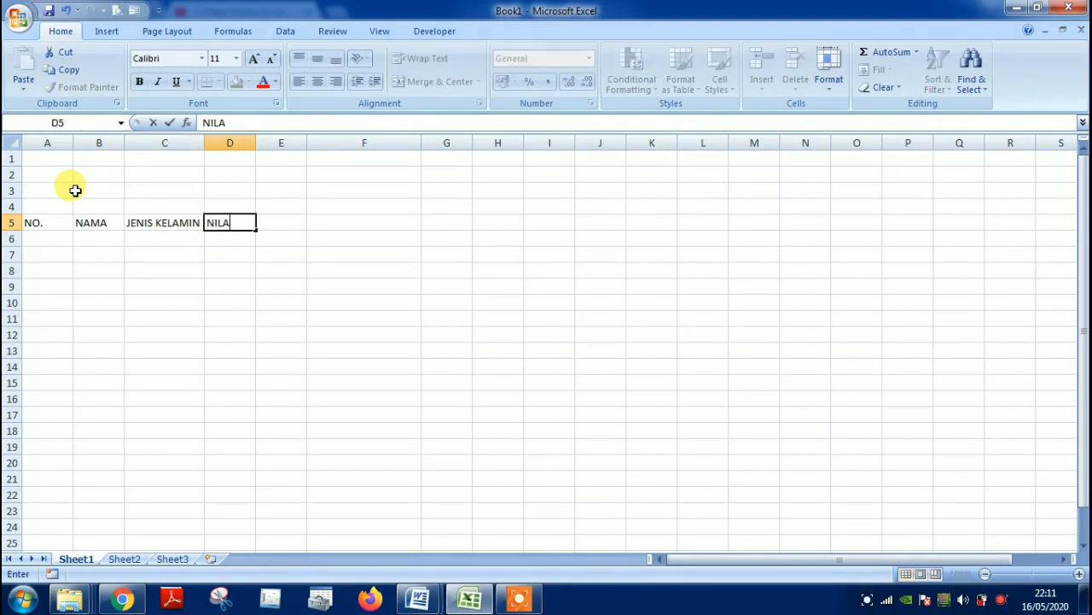
pyautogui.write('I IPA')
pyautogui.press('Tab')
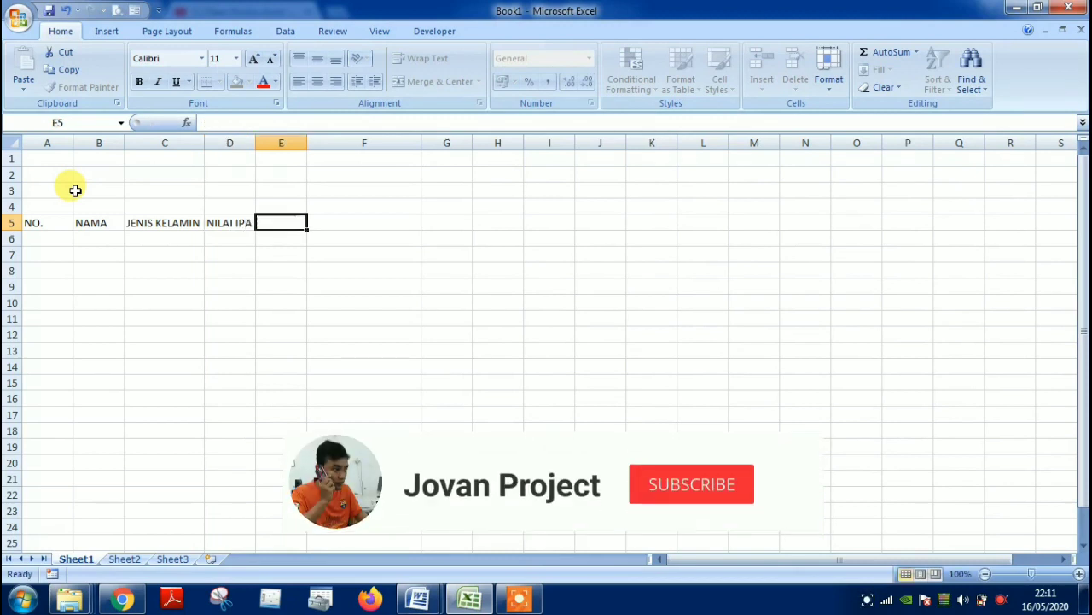
pyautogui.write('NILA')
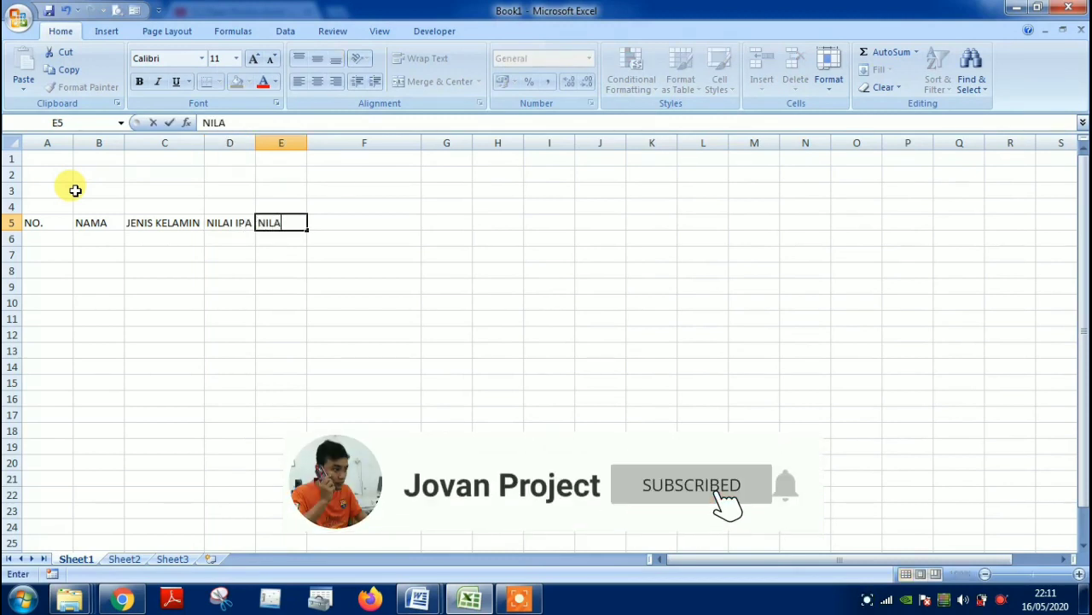
pyautogui.write('I IPS')
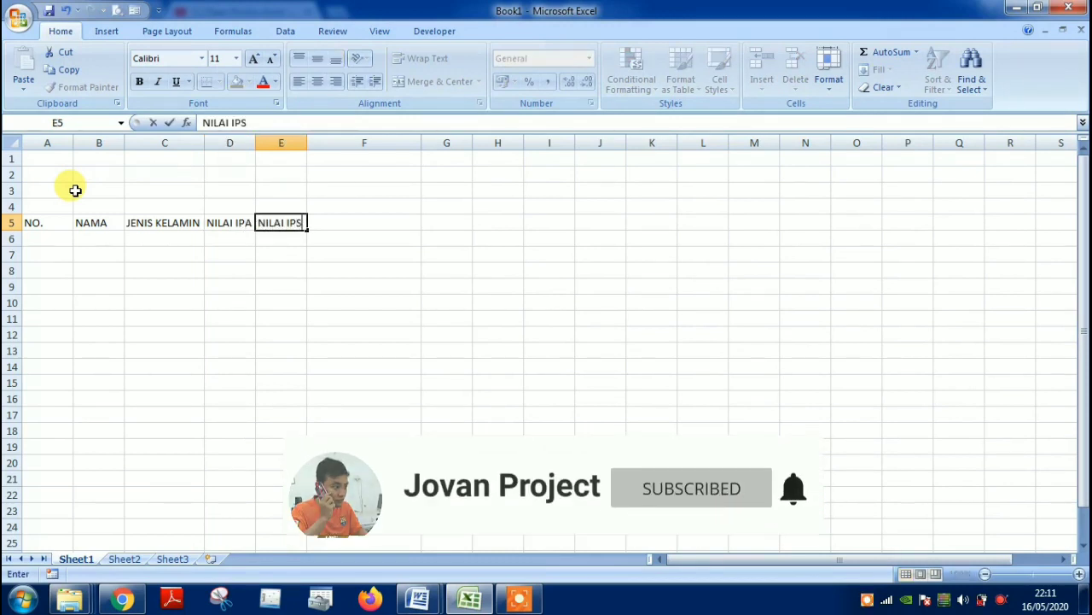
pyautogui.press('Tab')
# Enter the header NILAI MUATAN LOKAL in F5.
pyautogui.write('N')
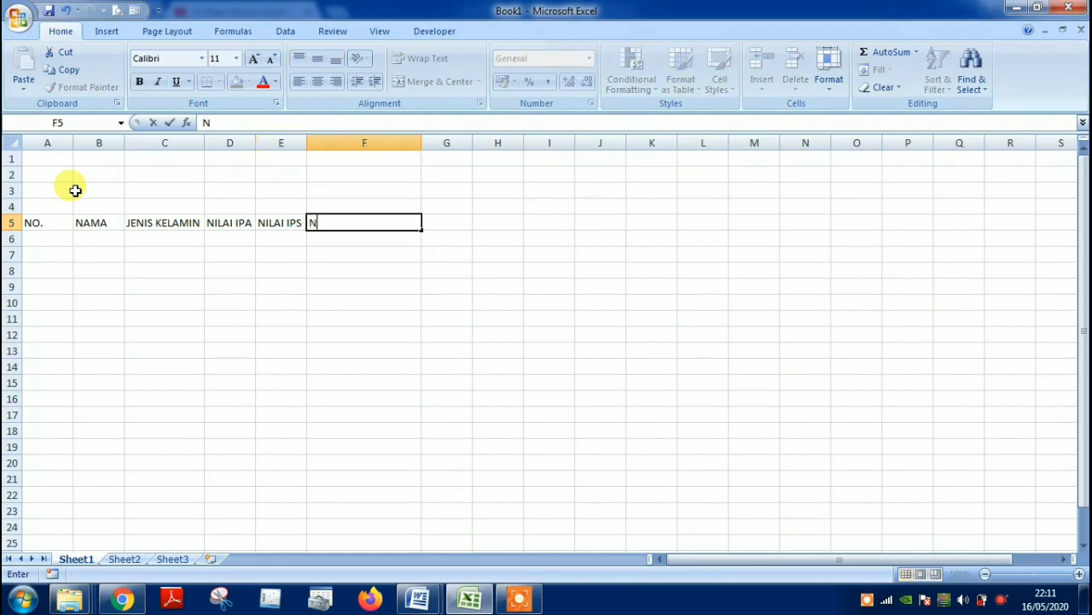
pyautogui.write('ILAI MUA')
pyautogui.write('TAN')
pyautogui.press('BackSpace')
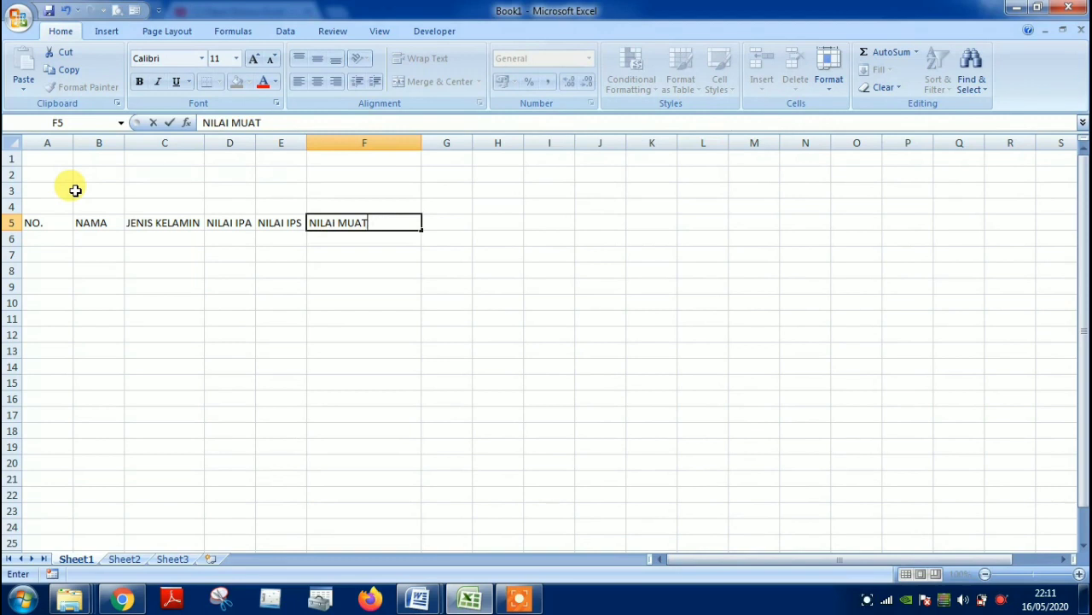
pyautogui.write('AN LOKAL')
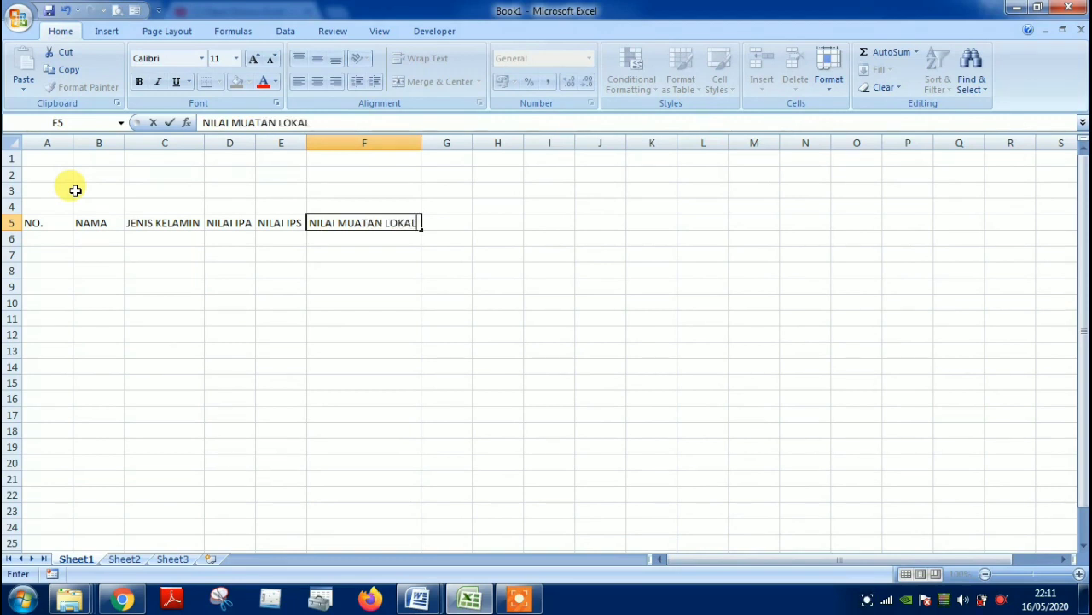
pyautogui.press('Tab')
# Enter the header HASIL RATA-RATA in G5 and autofit the width of column G.
pyautogui.write('HA')
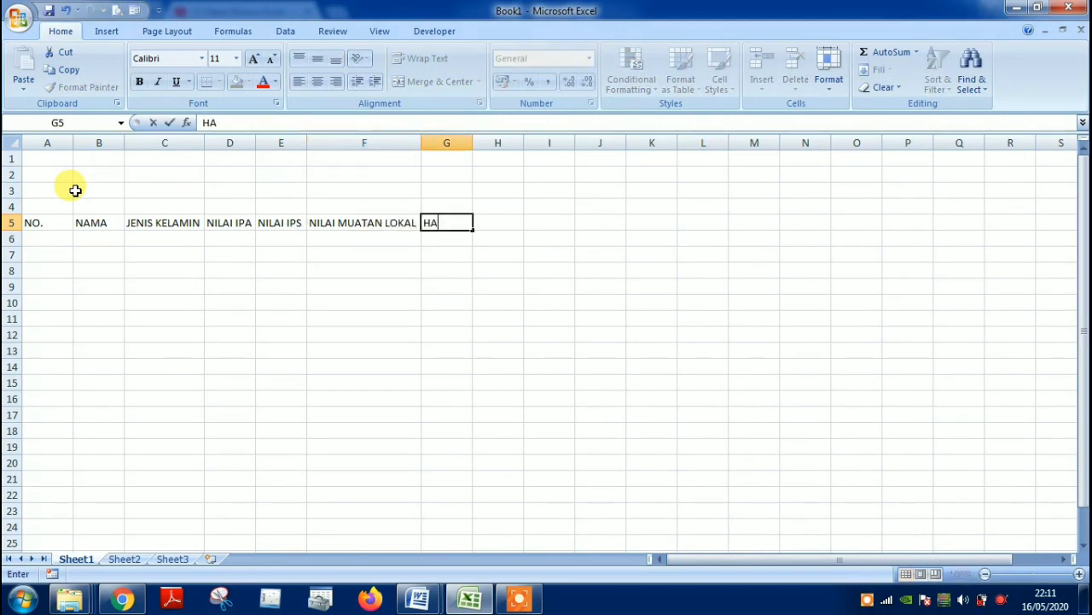
pyautogui.write('SIL RATA-RATA')
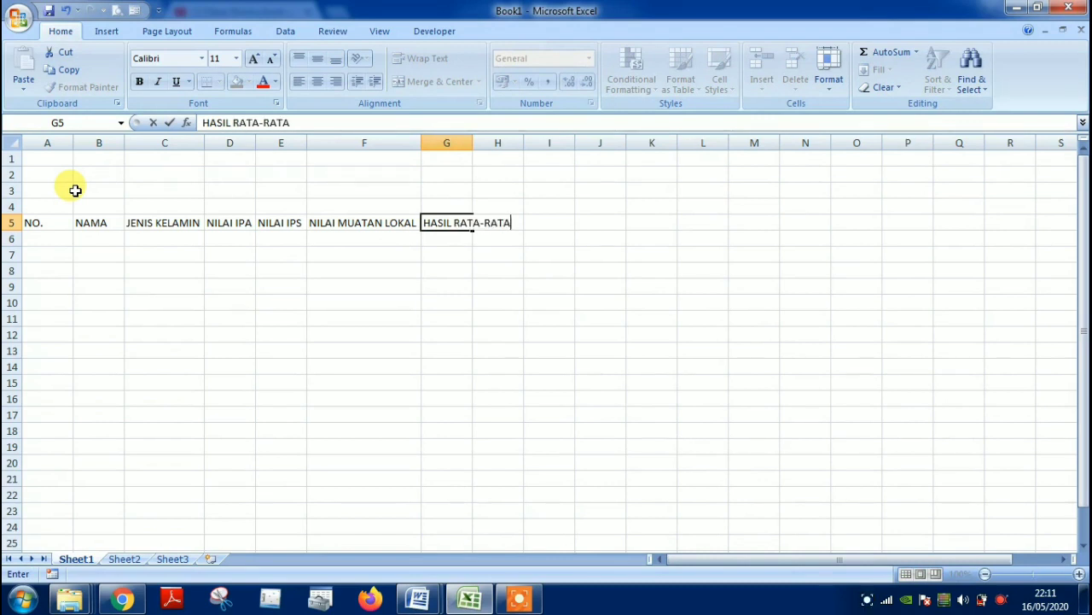
pyautogui.press('Return')
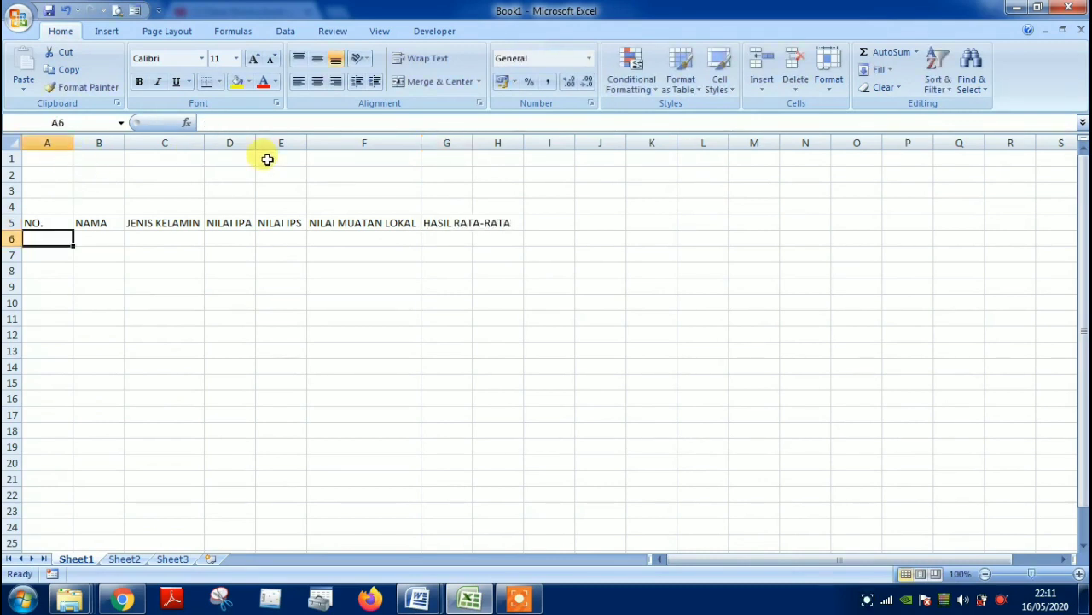
pyautogui.doubleClick(472, 143)
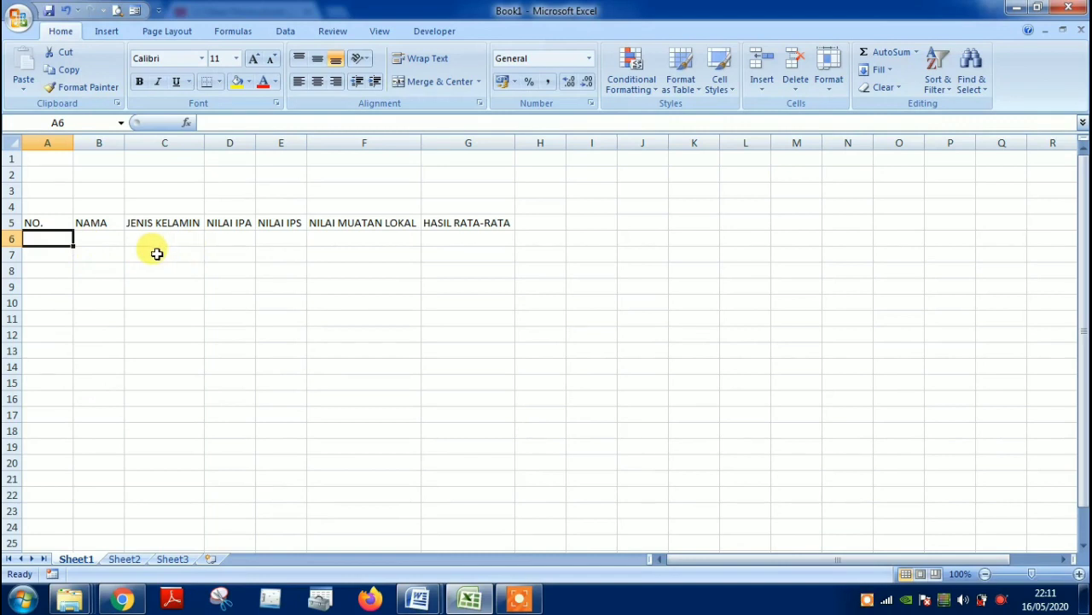
# Enter the number 1 in A6 as the first entry of the NO. column.
pyautogui.write('1')
pyautogui.press('Return')
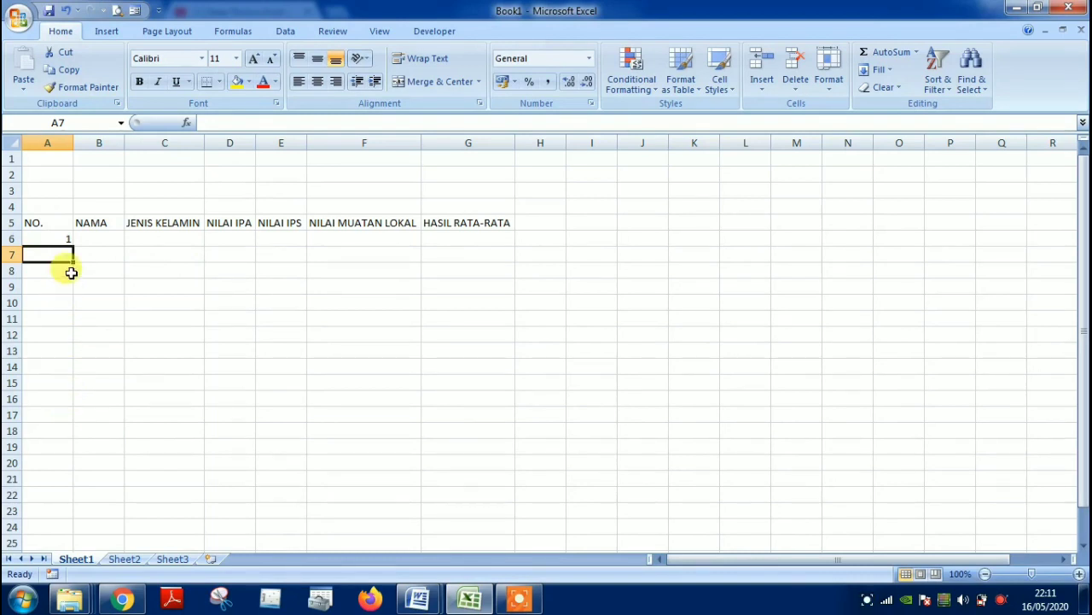
# Enter the formula =1+A6 in A7 to continue the numbering.
pyautogui.write('=')
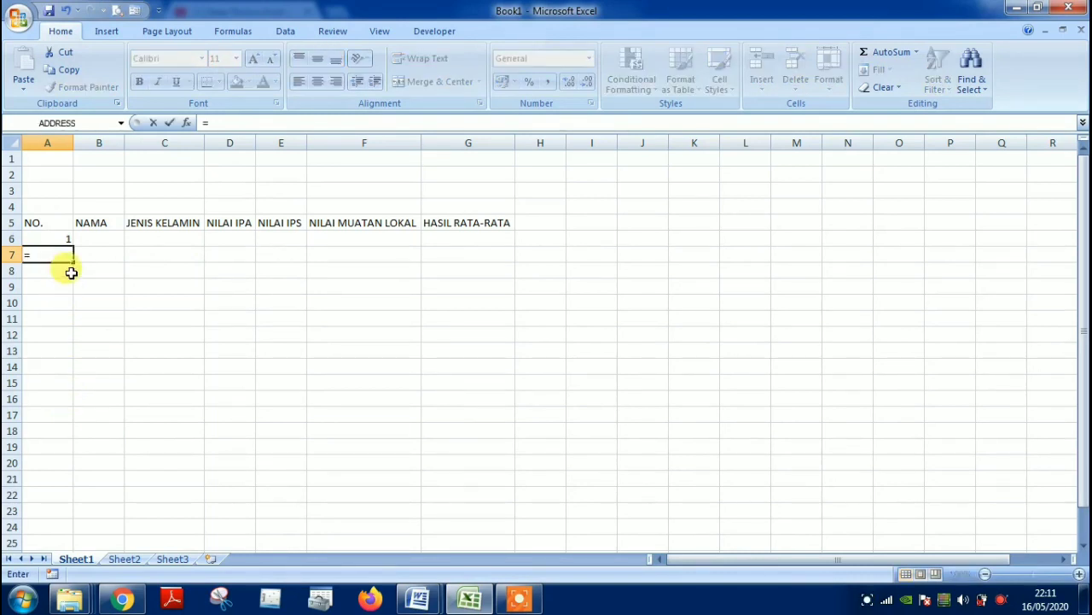
pyautogui.write('1+')
pyautogui.press('Up')
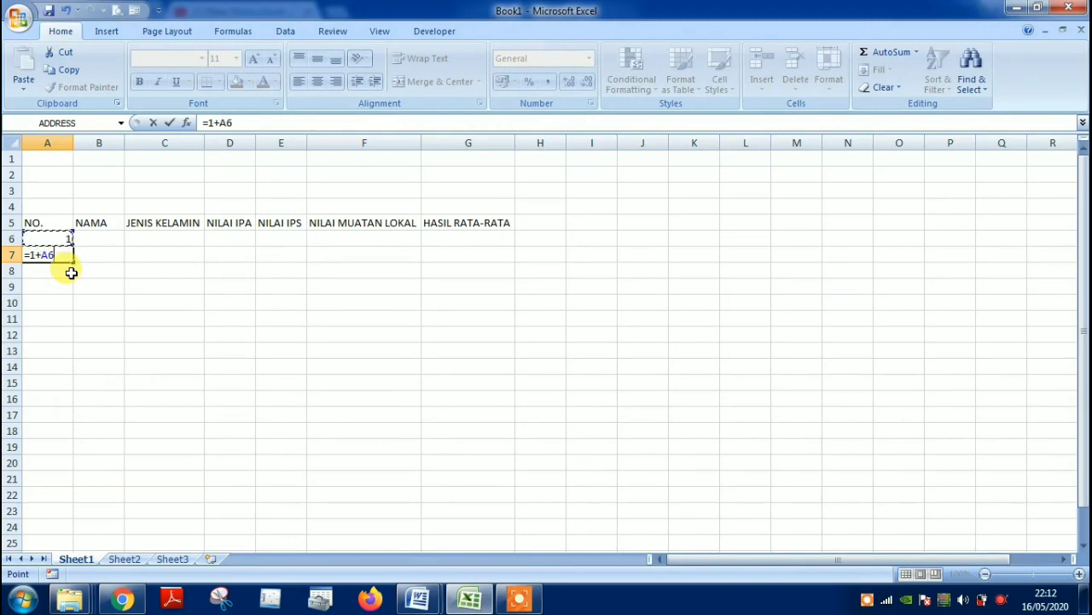
pyautogui.press('Return')
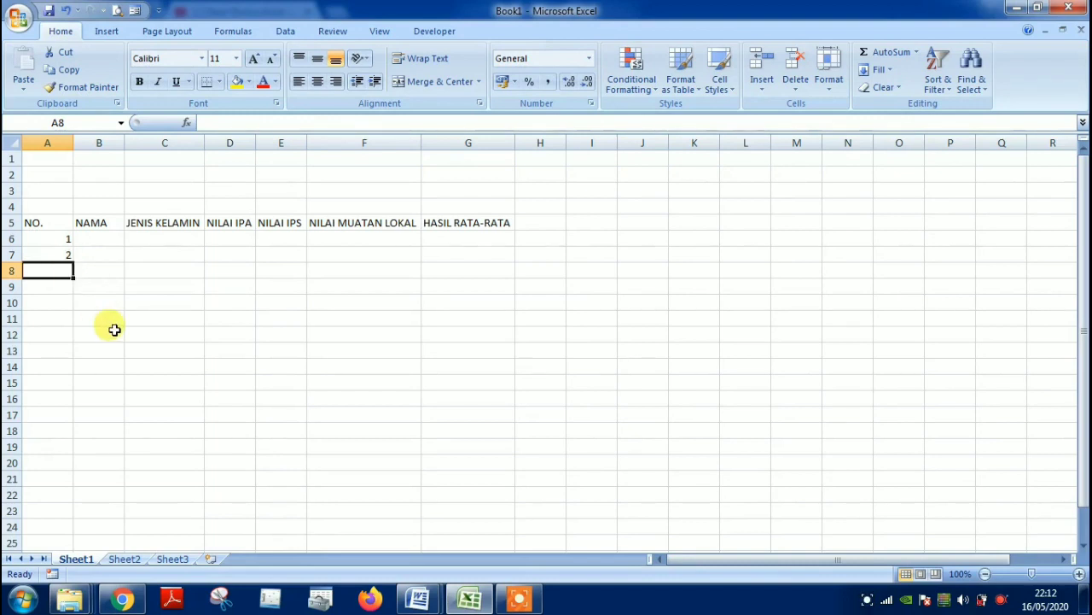
# Copy the numbering formula from A7 into A8 through A17.
pyautogui.press('Up')
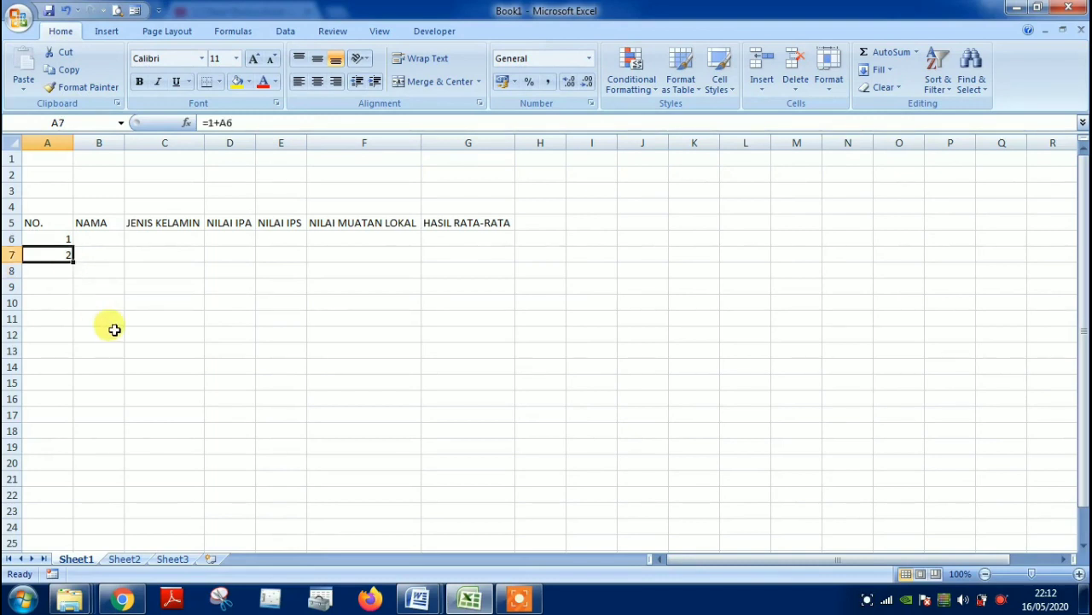
pyautogui.hotkey('ctrl', 'c')
pyautogui.press('Down')
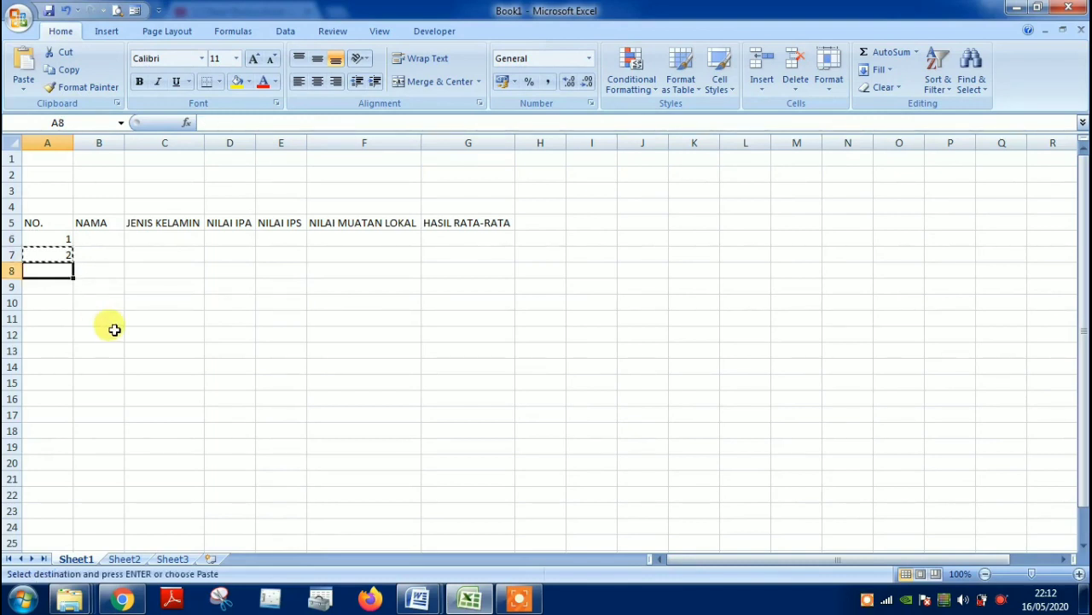
pyautogui.hotkey('shift', 'Down')
pyautogui.hotkey('shift', 'Down')
pyautogui.hotkey('shift', 'Down')
pyautogui.hotkey('shift', 'Down')
pyautogui.hotkey('shift', 'Down')
pyautogui.hotkey('shift', 'Down')
pyautogui.hotkey('shift', 'Down')
pyautogui.hotkey('shift', 'Down')
pyautogui.hotkey('shift', 'Down')
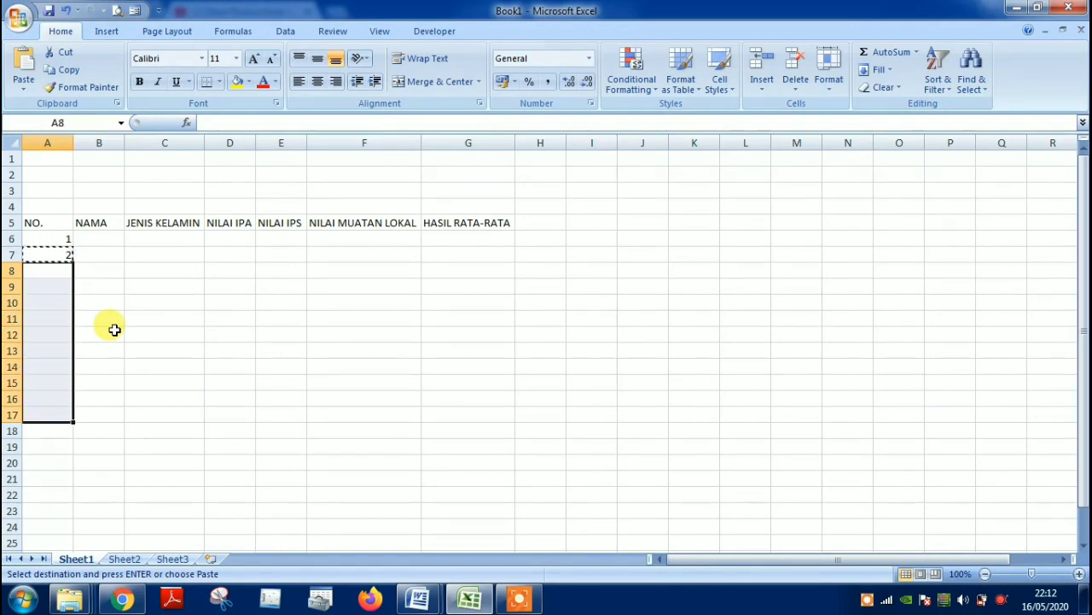
pyautogui.press('Return')
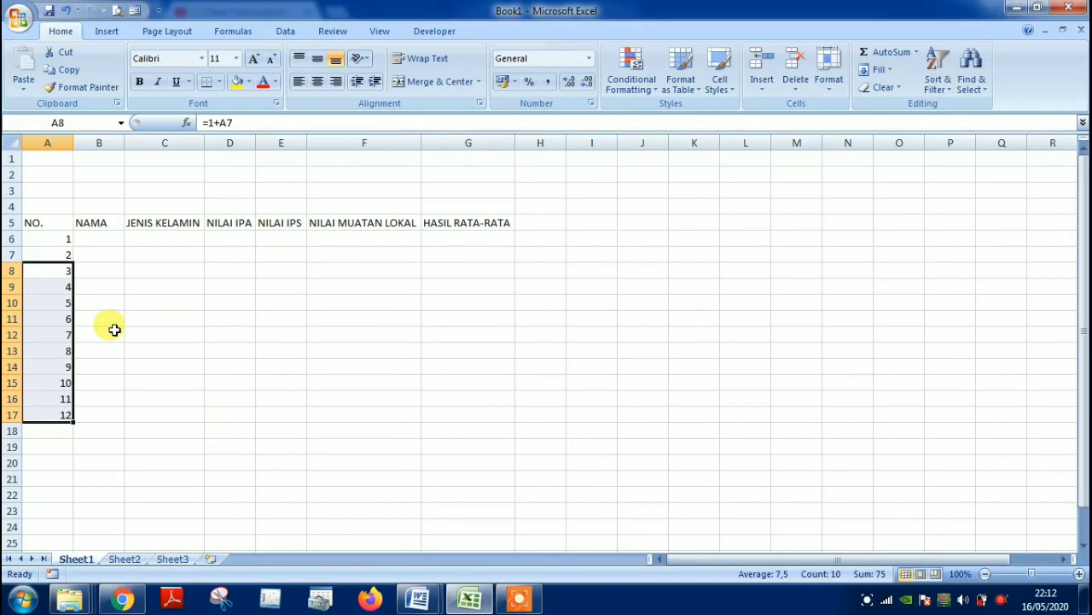
# Clear the surplus numbers from A16 and A17.
pyautogui.press('Down')
pyautogui.press('Down')
pyautogui.press('Down')
pyautogui.press('Down')
pyautogui.press('Down')
pyautogui.press('Down')
pyautogui.press('Down')
pyautogui.press('Down')
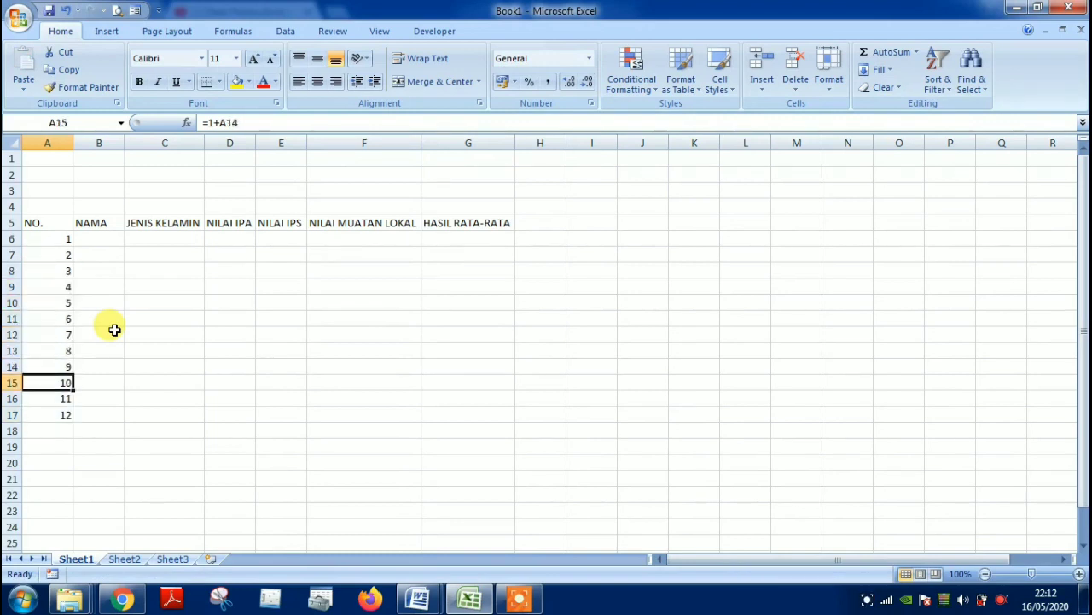
pyautogui.hotkey('shift', 'Down')
pyautogui.press('Delete')
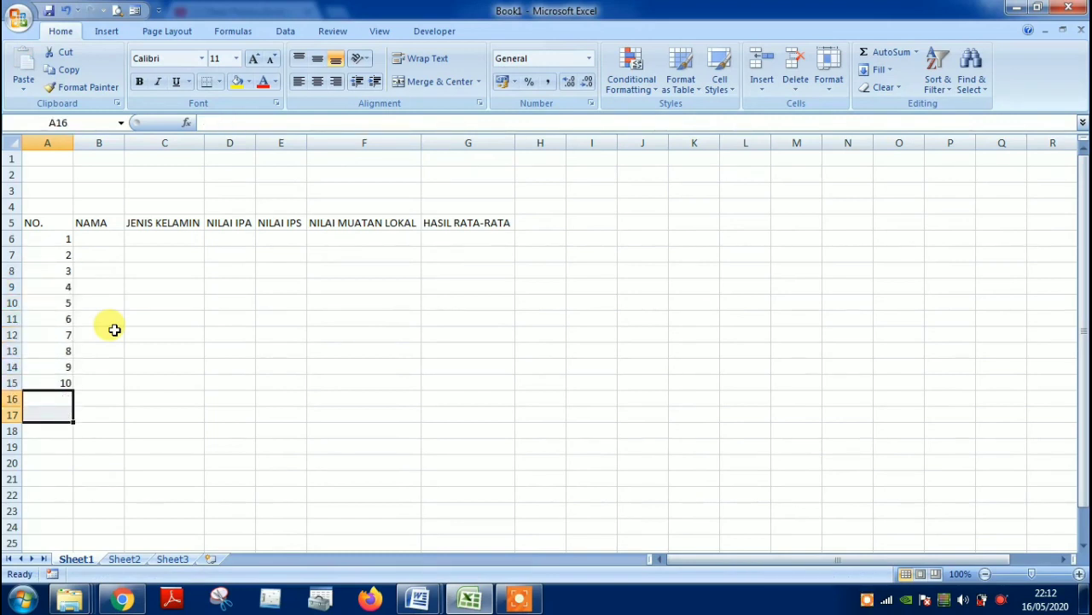
# Clear the numbering formulas from A7 through A15.
pyautogui.press('Up')
pyautogui.press('Up')
pyautogui.press('Up')
pyautogui.press('Up')
pyautogui.press('Up')
pyautogui.press('Up')
pyautogui.press('Up')
pyautogui.press('Up')
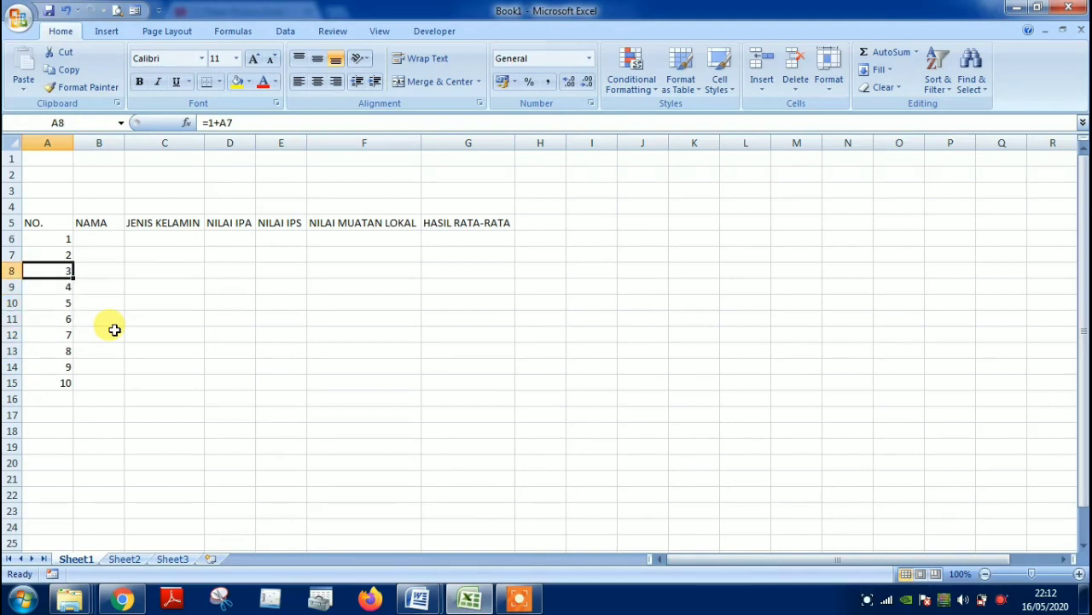
pyautogui.press('Up')
pyautogui.hotkey('shift', 'Down')
pyautogui.hotkey('shift', 'Down')
pyautogui.hotkey('shift', 'Down')
pyautogui.hotkey('shift', 'Down')
pyautogui.hotkey('shift', 'Down')
pyautogui.hotkey('shift', 'Down')
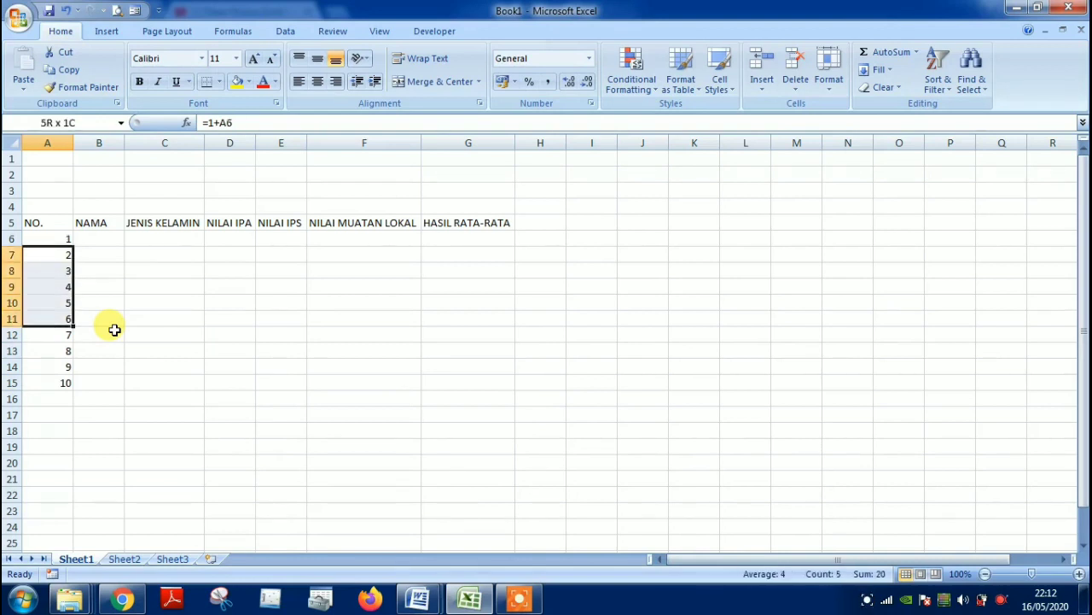
pyautogui.hotkey('shift', 'Down')
pyautogui.hotkey('shift', 'Down')
pyautogui.press('Delete')
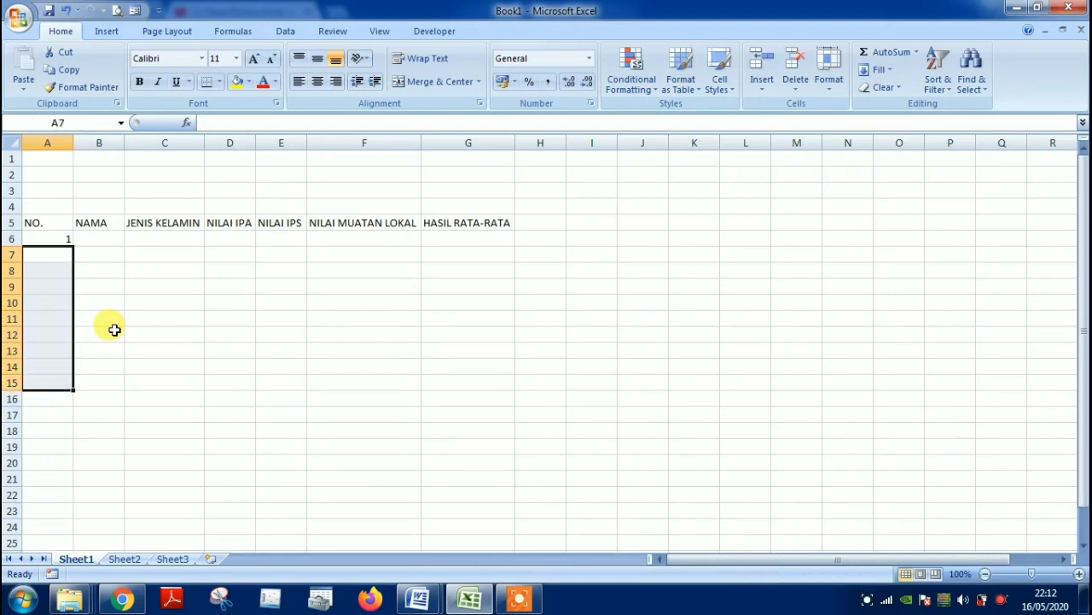
# Enter the numbers 2 in A7 and 3 in A8 as plain values.
pyautogui.press('Up')
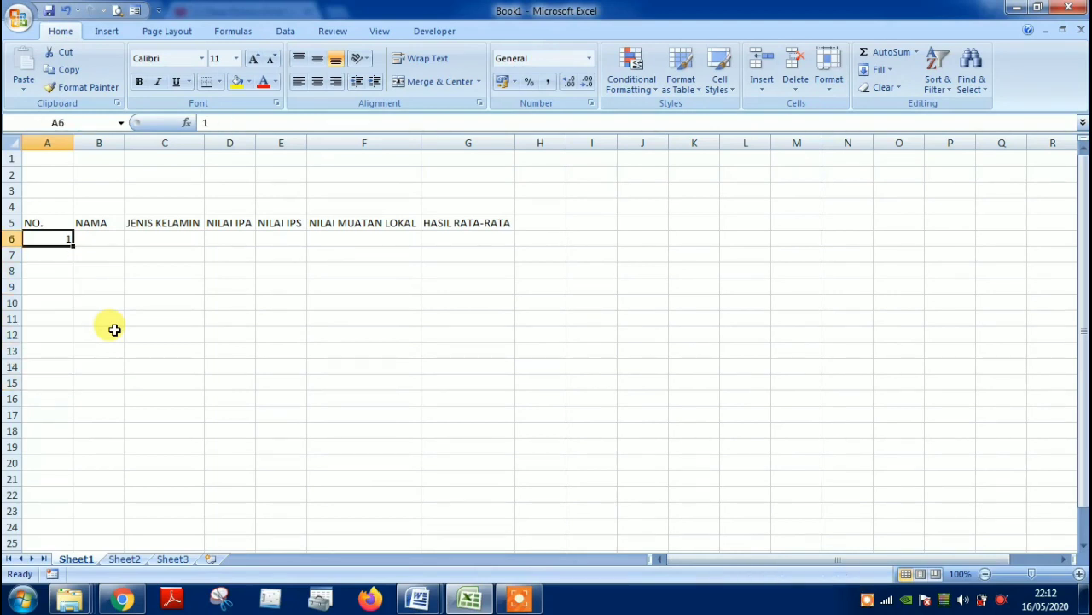
pyautogui.press('Down')
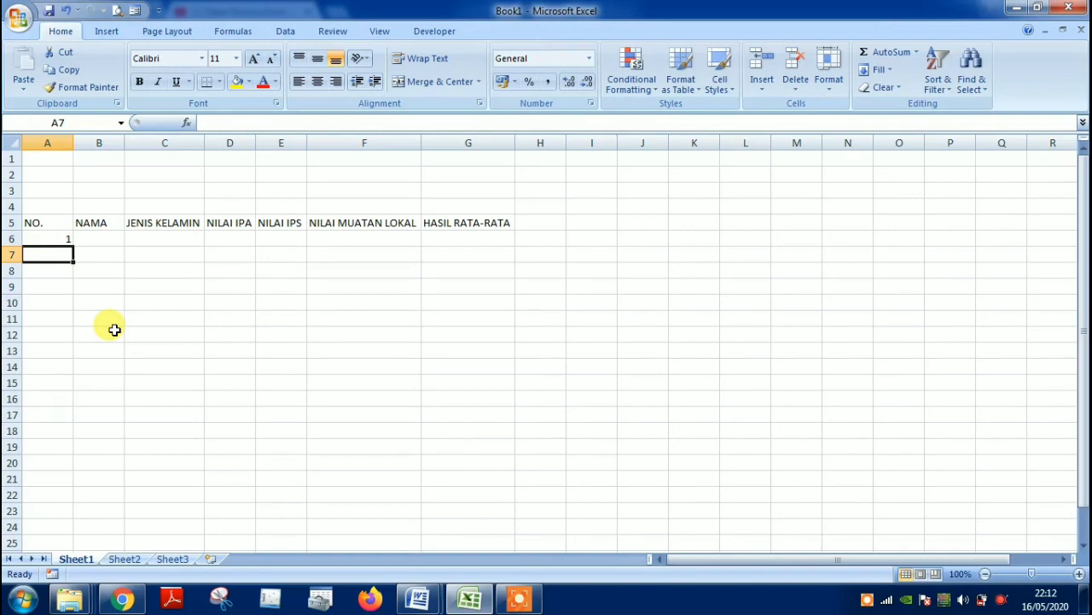
pyautogui.write('2')
pyautogui.press('Return')
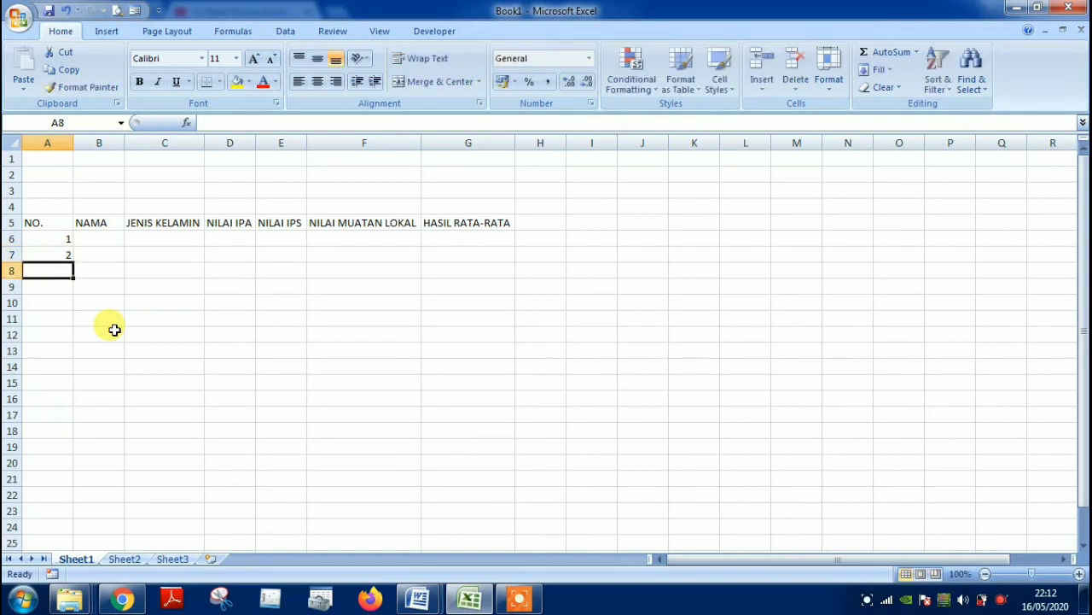
pyautogui.write('3')
pyautogui.press('Return')
# Fill the number series from A6:A8 down through A15 to number the rows 1 to 10.
pyautogui.press('Up')
pyautogui.press('Up')
pyautogui.press('Up')
pyautogui.hotkey('shift', 'Down')
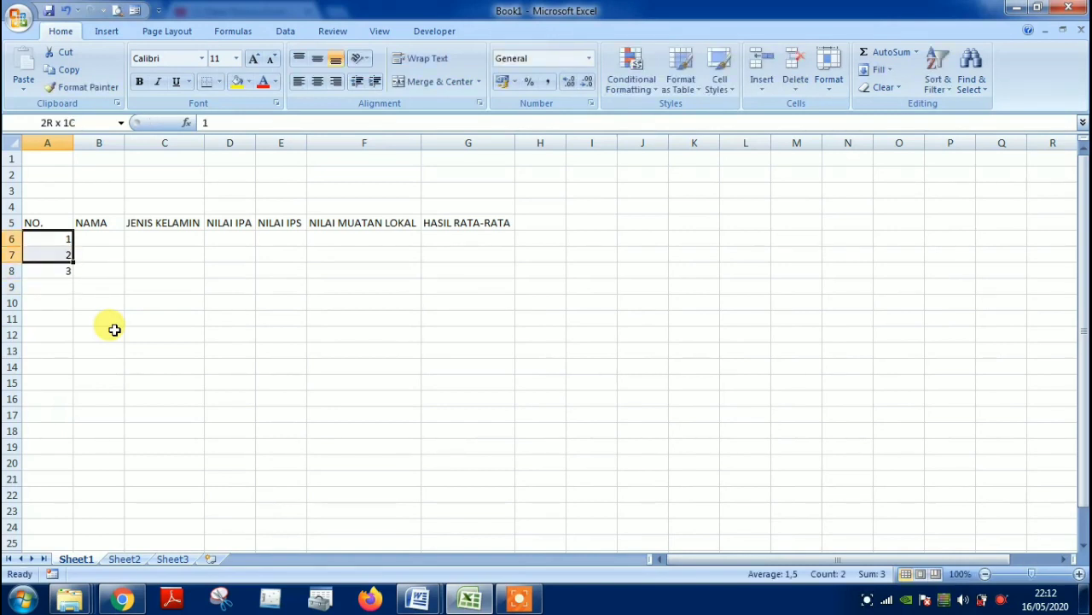
pyautogui.hotkey('shift', 'Down')
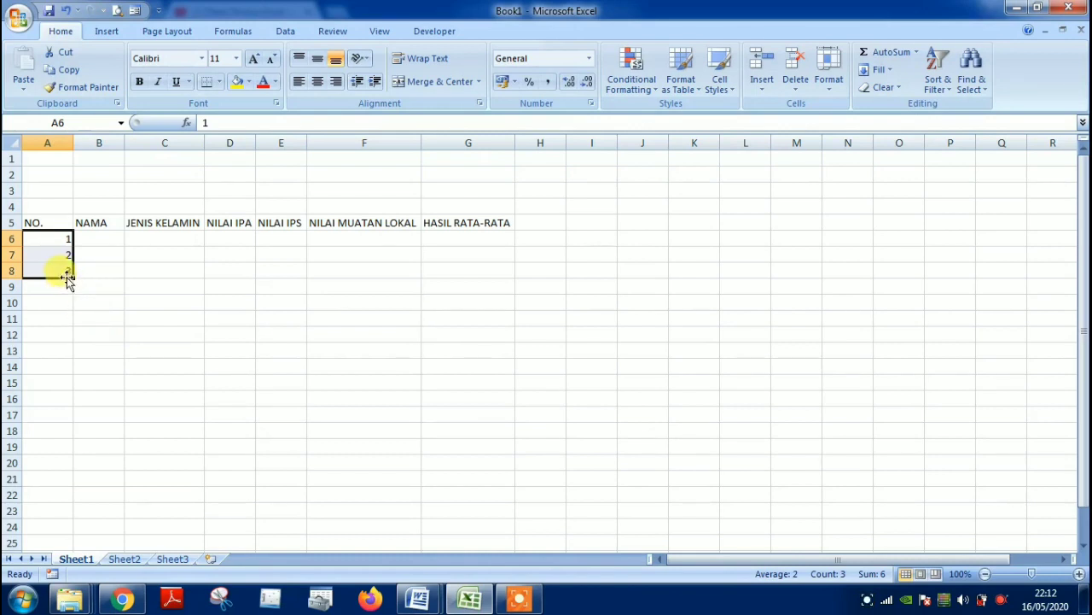
pyautogui.moveTo(69, 278); pyautogui.dragTo(71, 382)
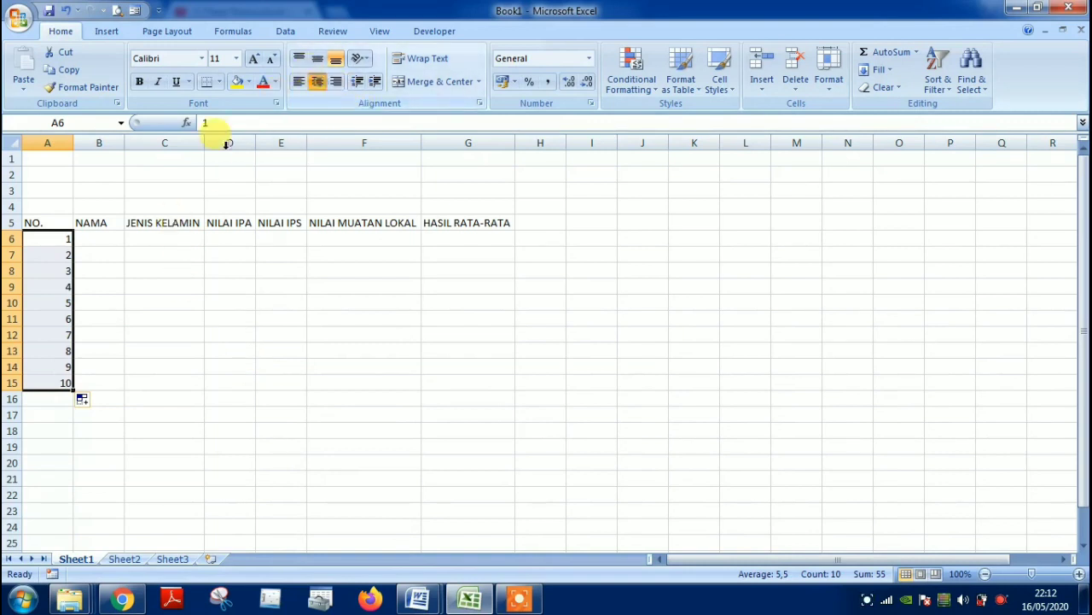
# Enter the first five students' names in the NAMA column, cells B6 through B10.
pyautogui.click(92, 238)
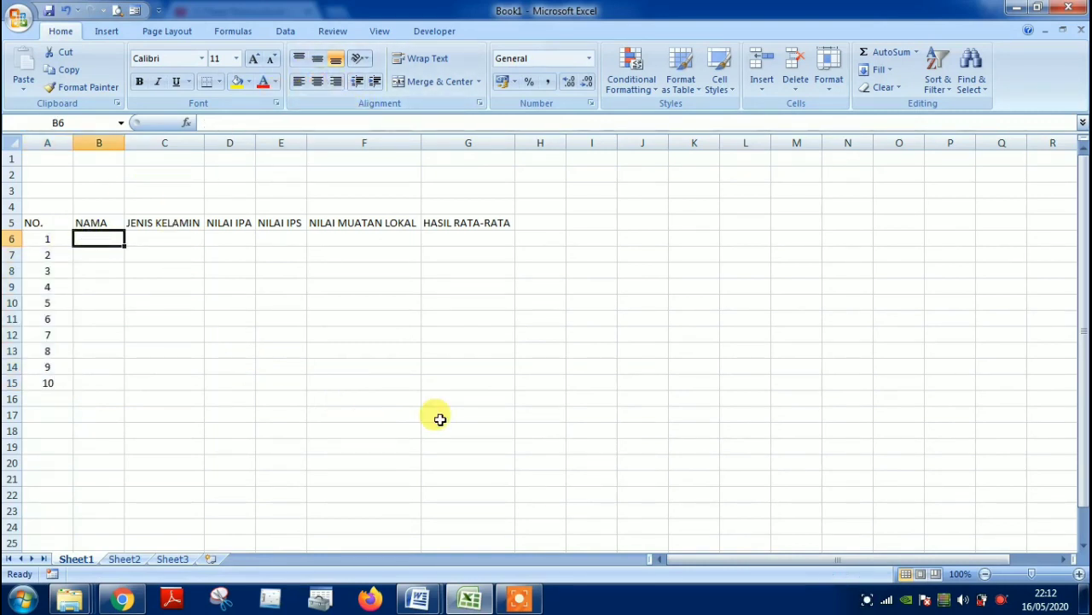
pyautogui.write('BUDI')
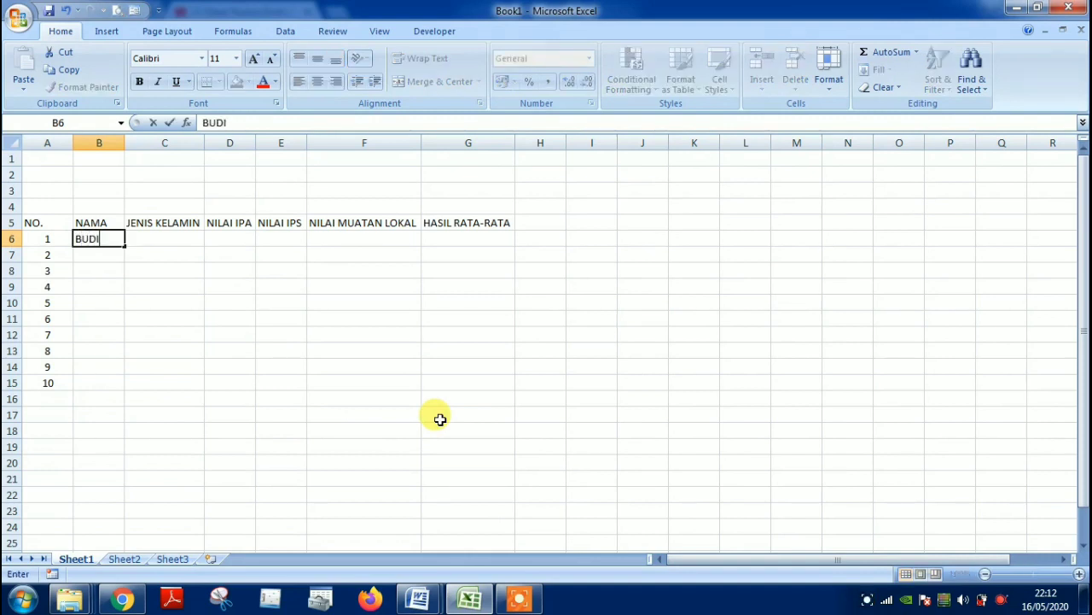
pyautogui.press('Return')
pyautogui.write('ANDI')
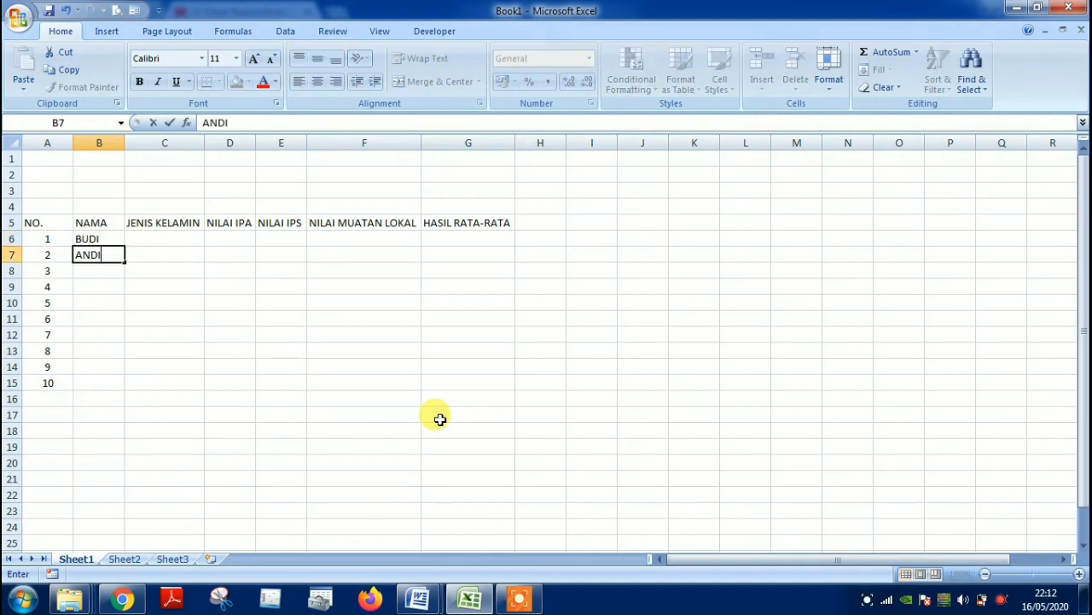
pyautogui.press('Return')
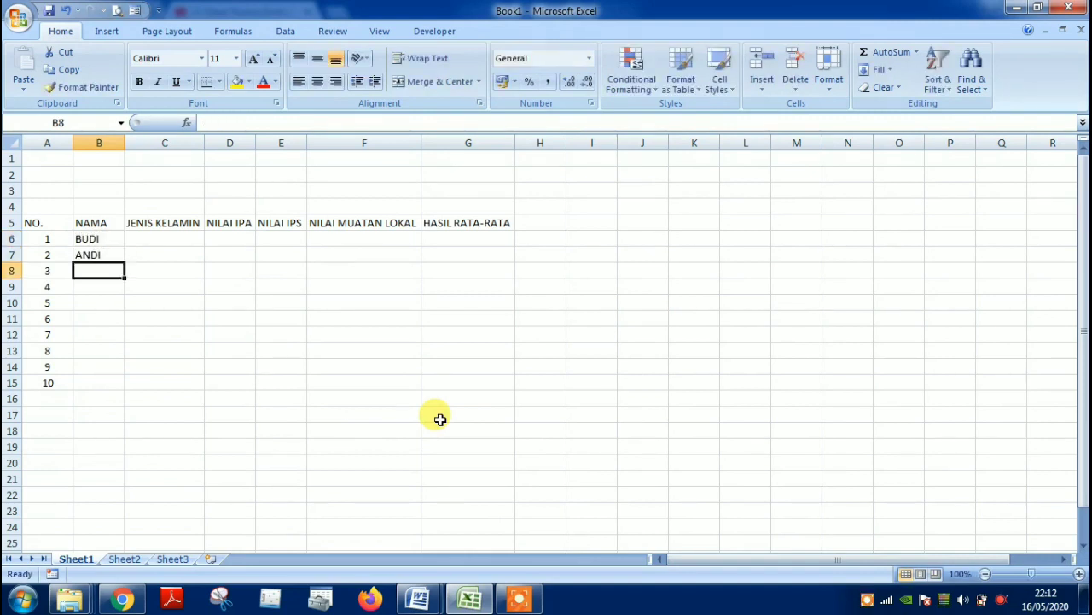
pyautogui.write('YANTI')
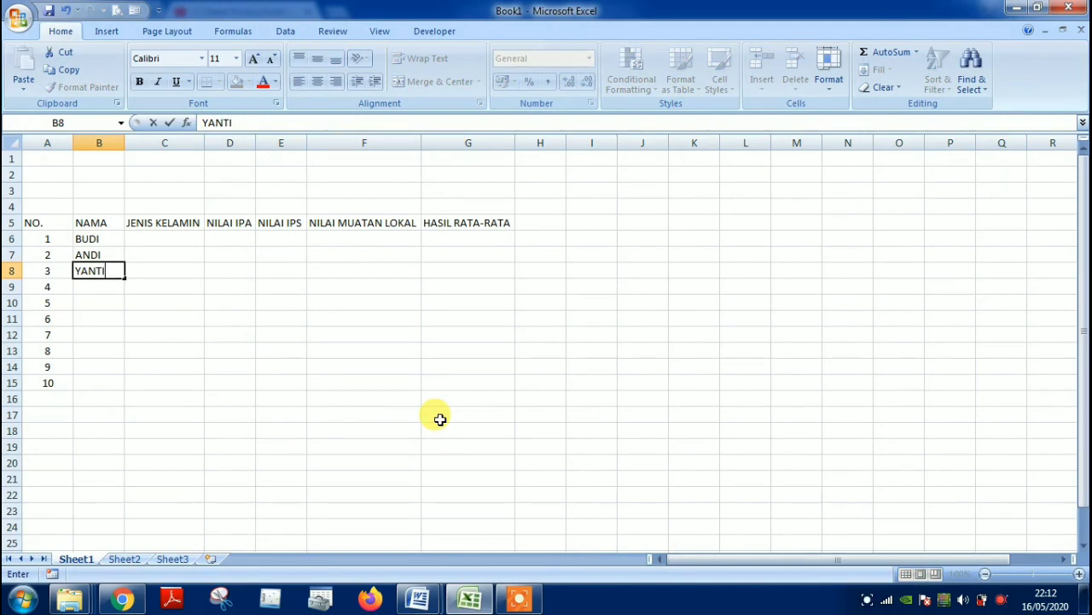
pyautogui.press('Return')
pyautogui.write('DEDI')
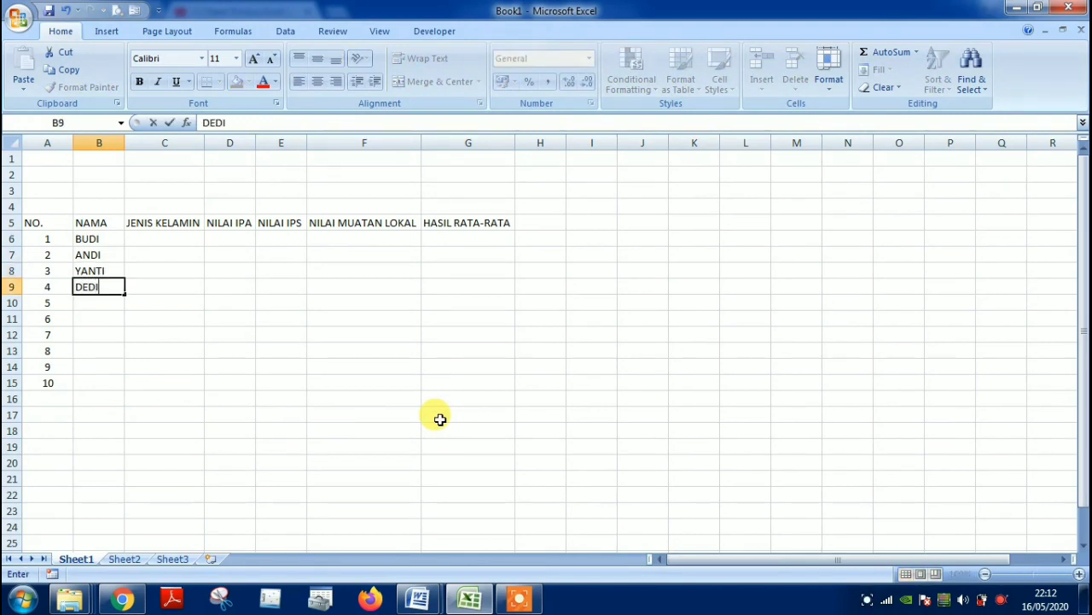
pyautogui.press('Return')
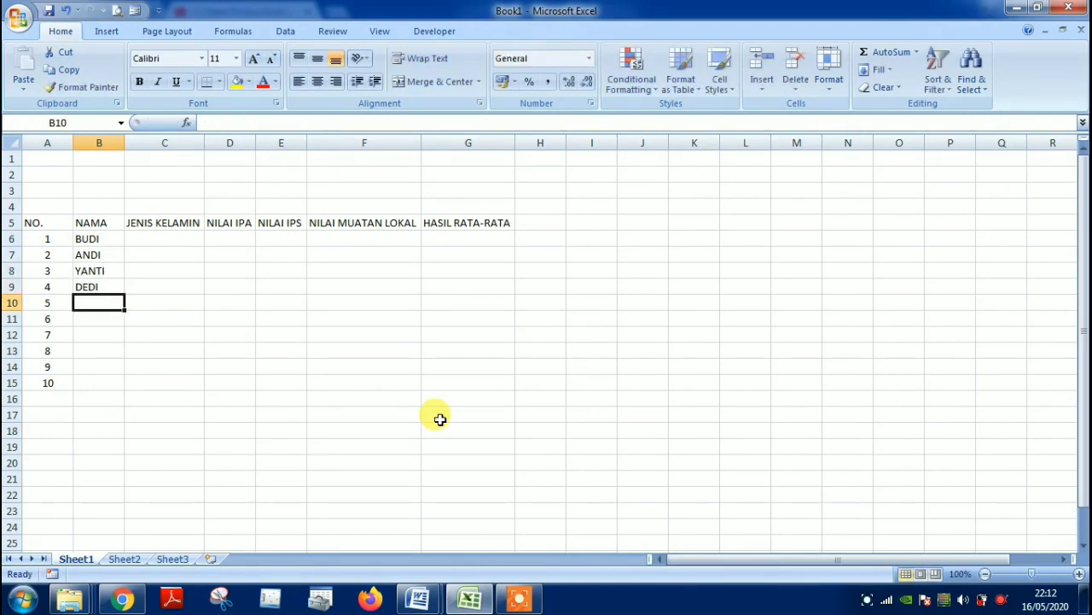
pyautogui.write('MANI')
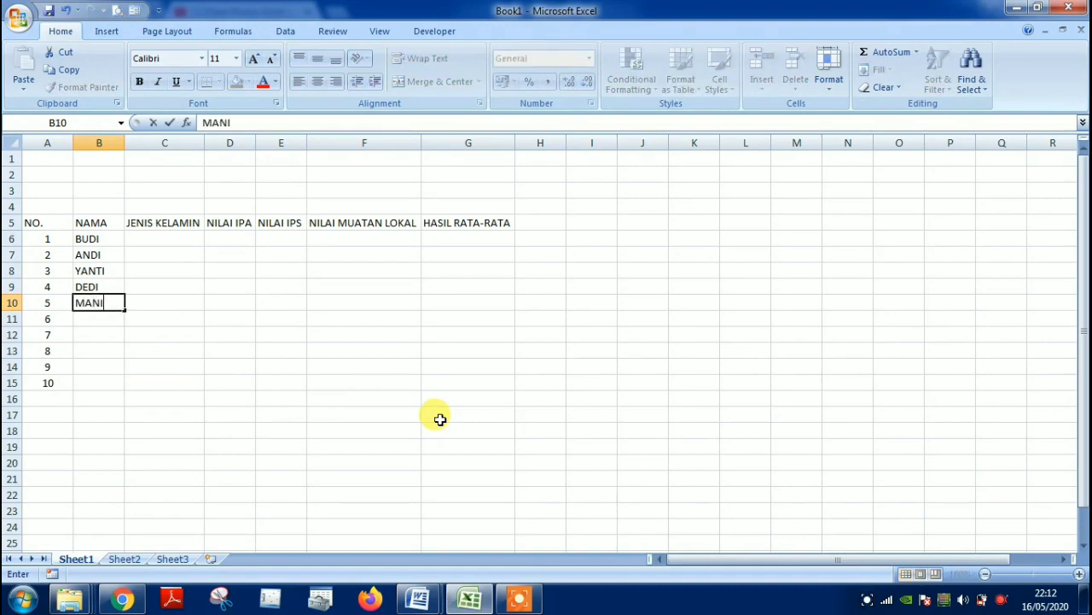
pyautogui.press('Return')
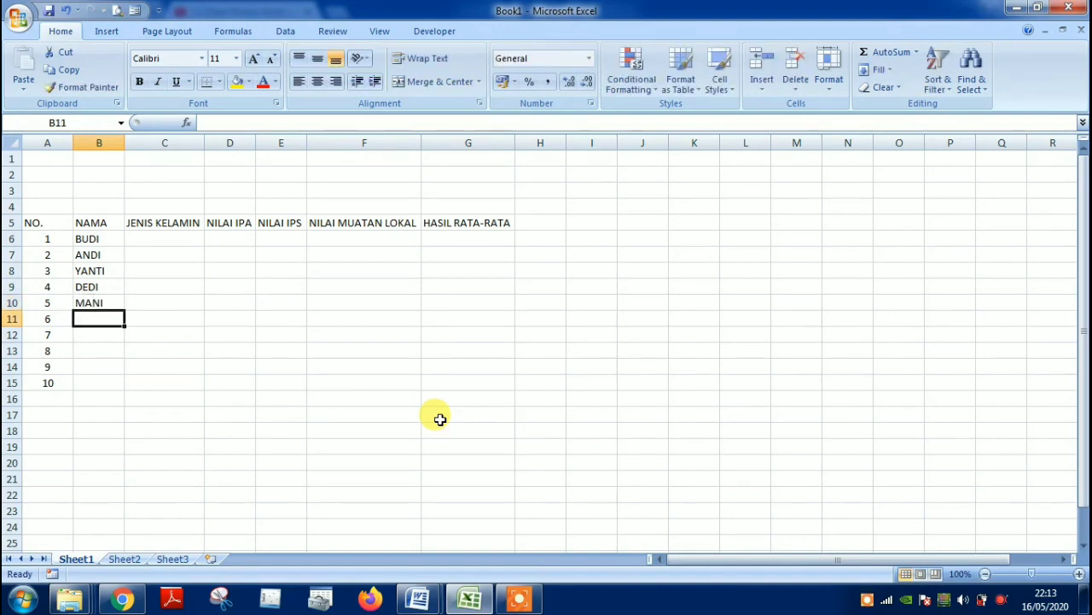
# Enter the remaining five students' names in the NAMA column, cells B11 through B15.
pyautogui.write('G')
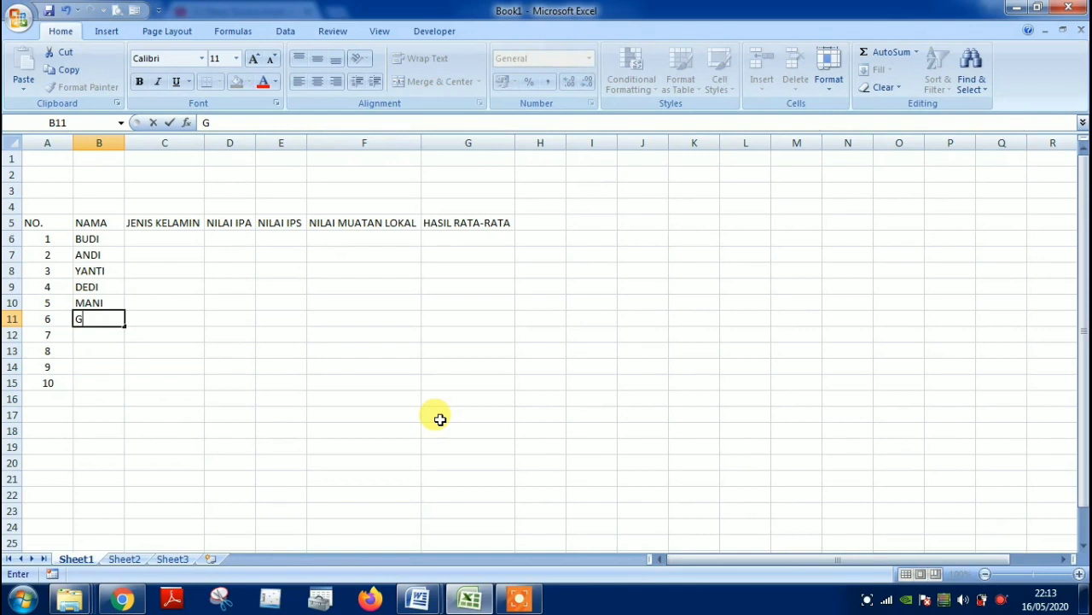
pyautogui.write('OBI')
pyautogui.press('Return')
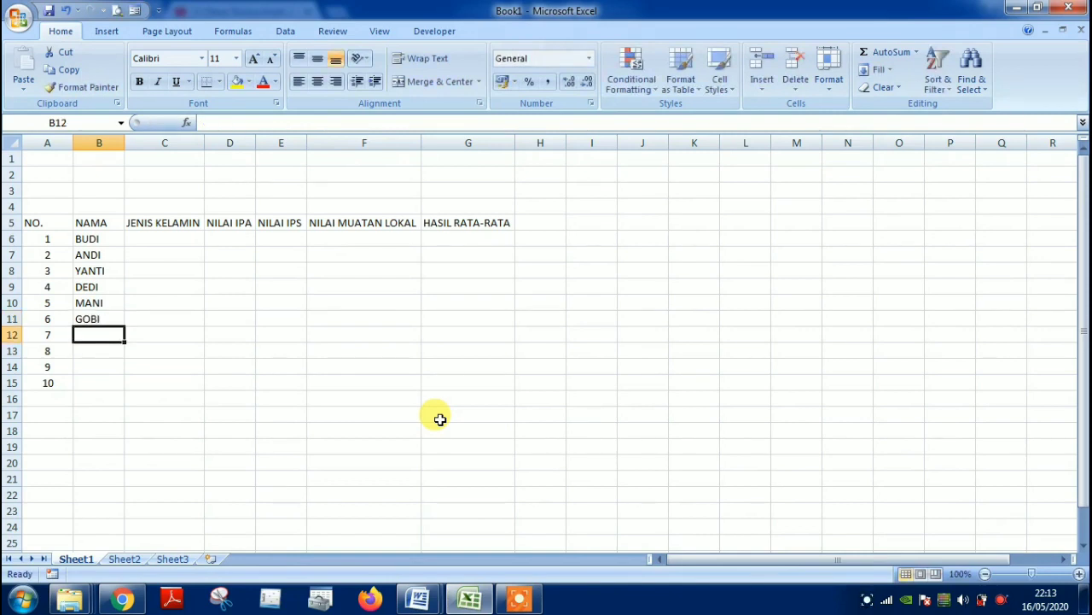
pyautogui.write('FOGI')
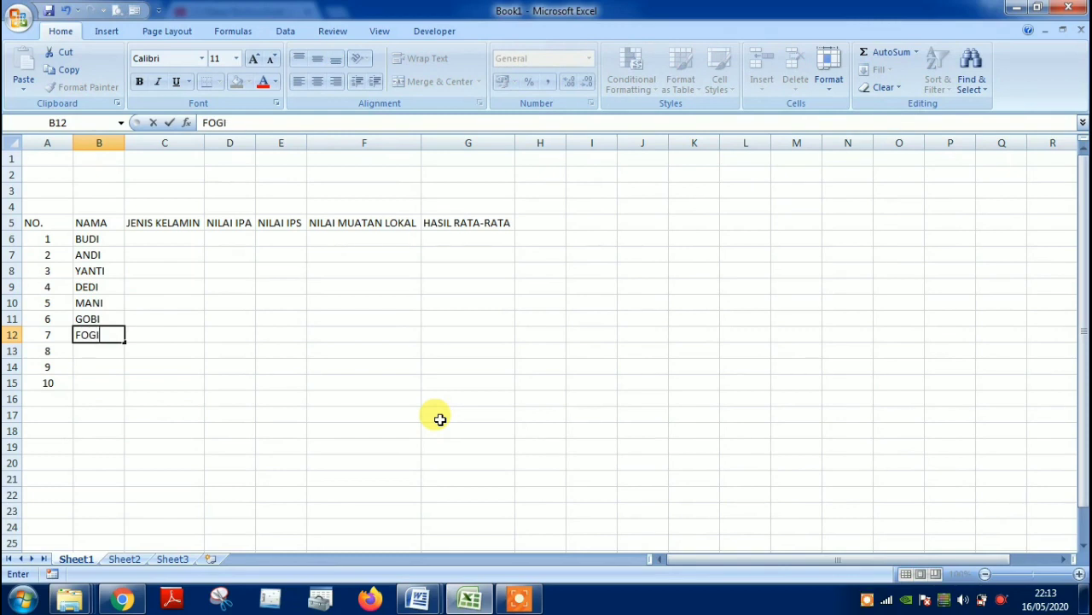
pyautogui.press('Return')
pyautogui.write('JO')
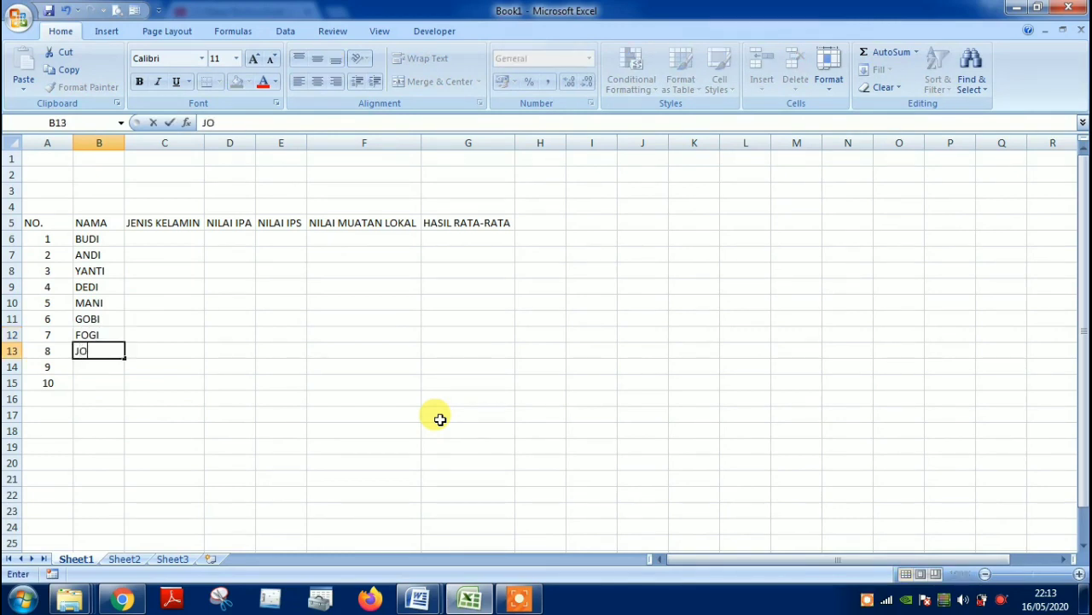
pyautogui.write('GI')
pyautogui.press('Return')
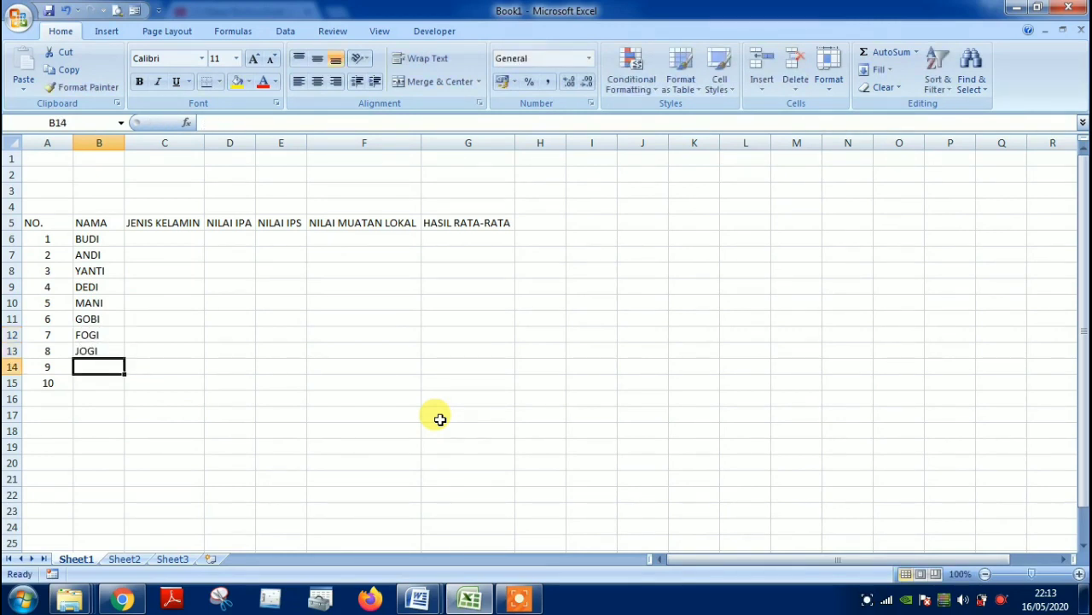
pyautogui.write('KO')
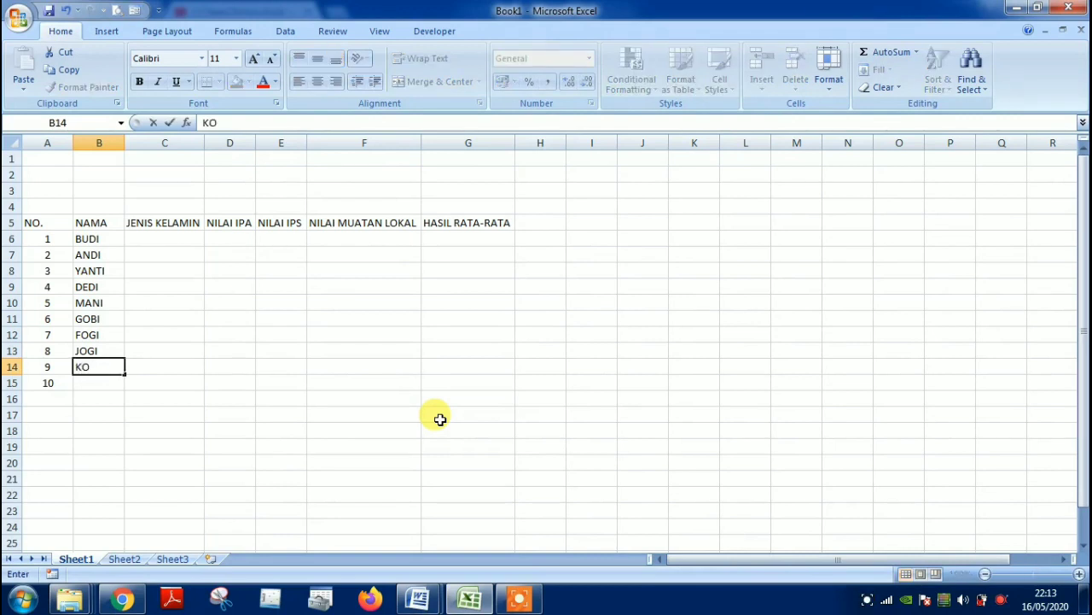
pyautogui.write('NI')
pyautogui.press('Return')
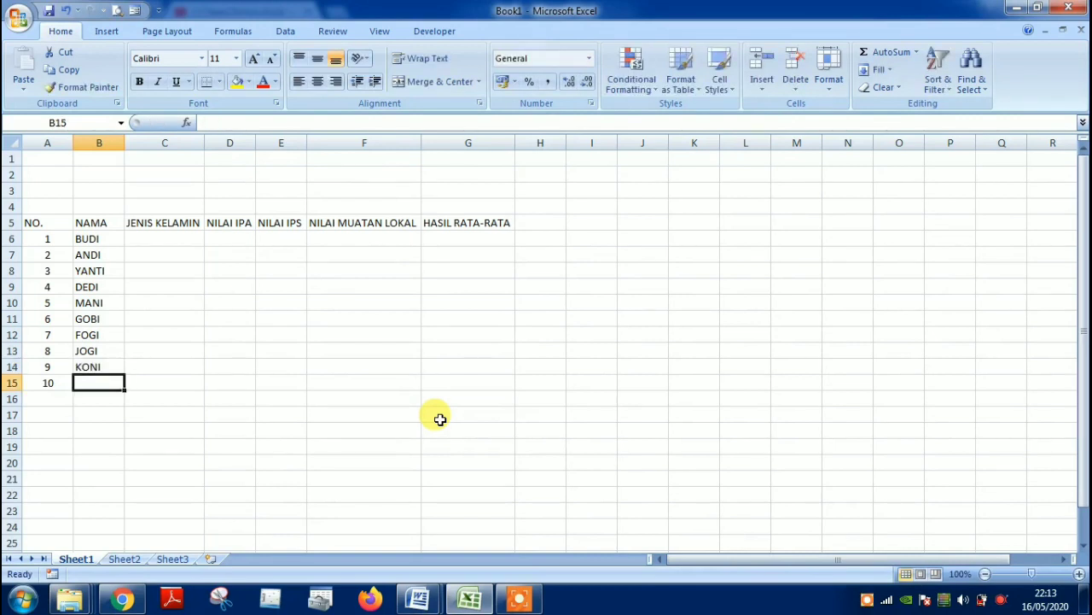
pyautogui.write('W')
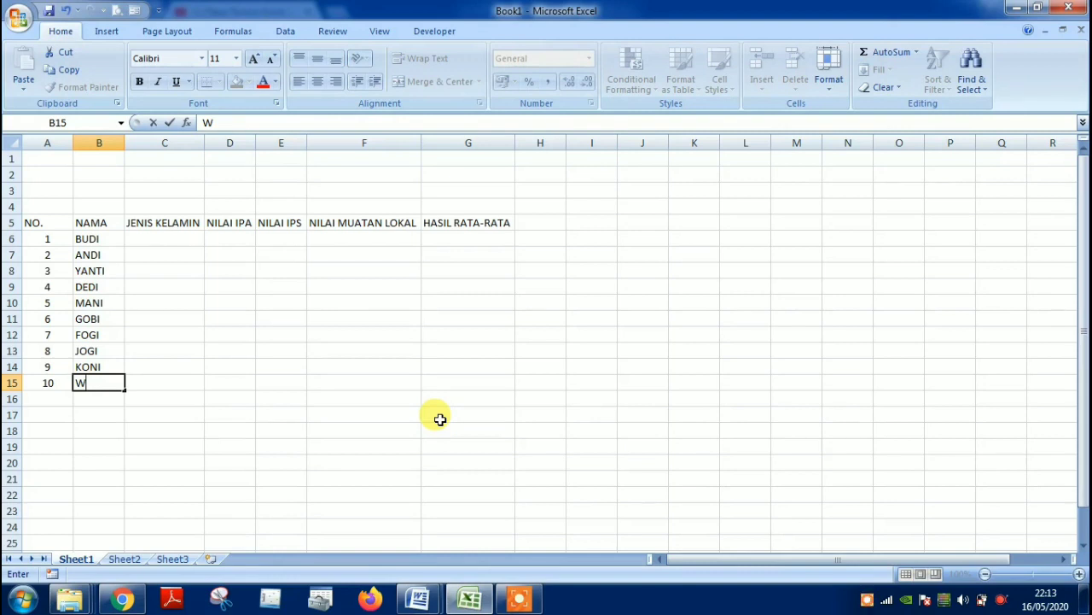
pyautogui.write('ENNI')
pyautogui.press('Return')
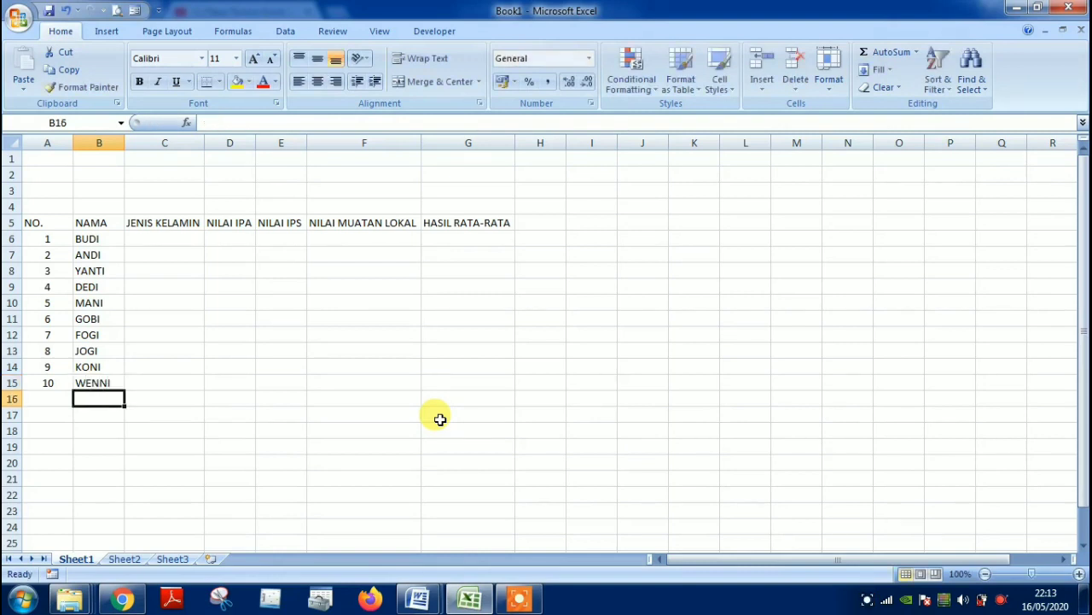
# Enter the gender codes L, L, W, L, W in the JENIS KELAMIN column, cells C6 through C10.
pyautogui.press('Up')
pyautogui.press('Up')
pyautogui.press('Up')
pyautogui.press('Up')
pyautogui.press('Up')
pyautogui.press('Up')
pyautogui.press('Up')
pyautogui.press('Up')
pyautogui.press('Up')
pyautogui.press('Up')
pyautogui.press('Up')
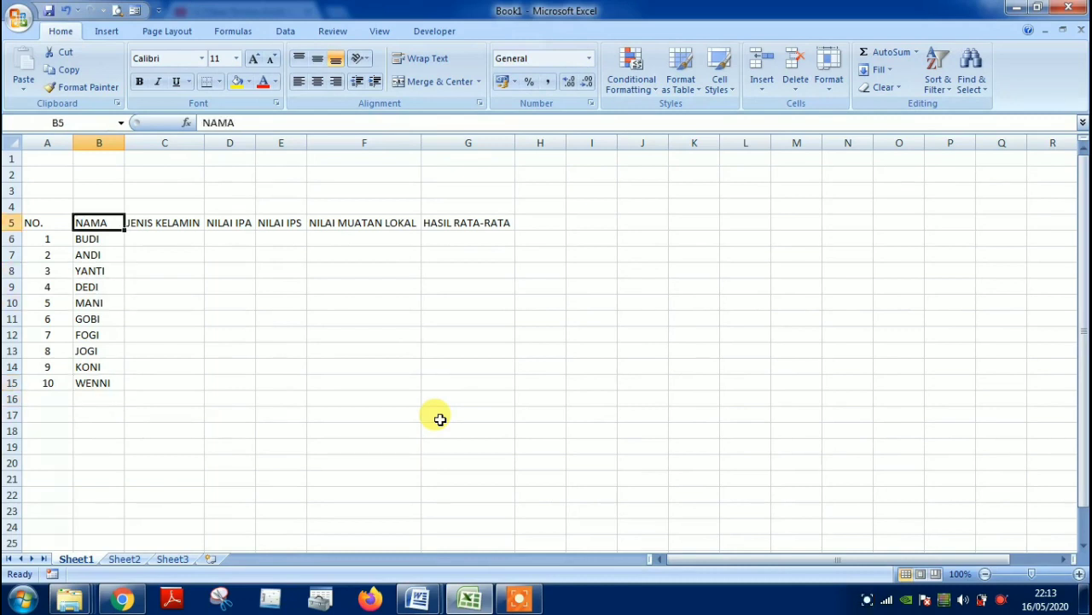
pyautogui.press('Right')
pyautogui.press('Down')
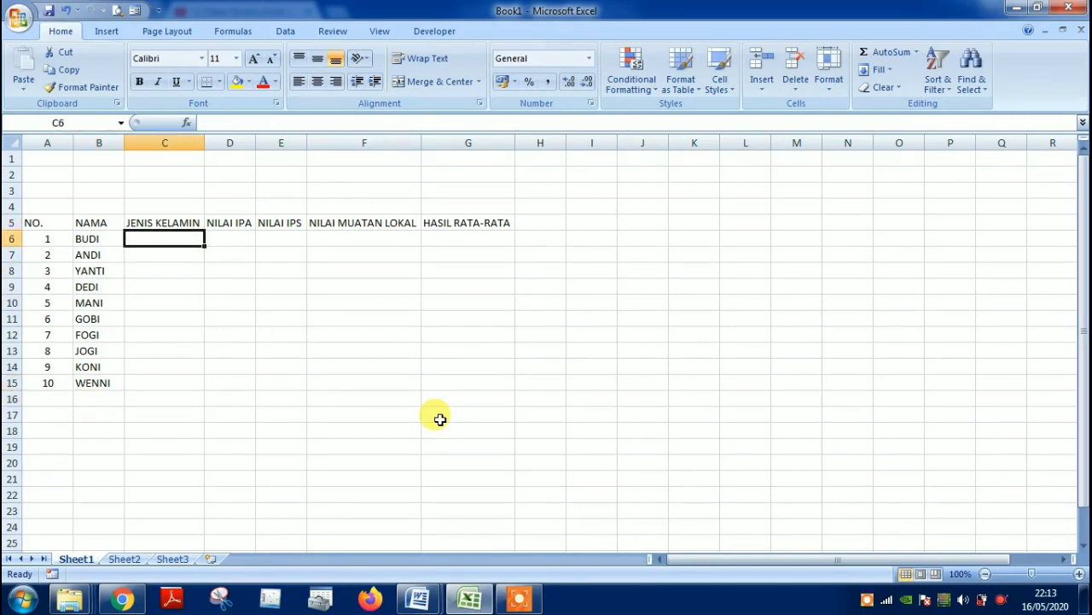
pyautogui.write('L')
pyautogui.press('Return')
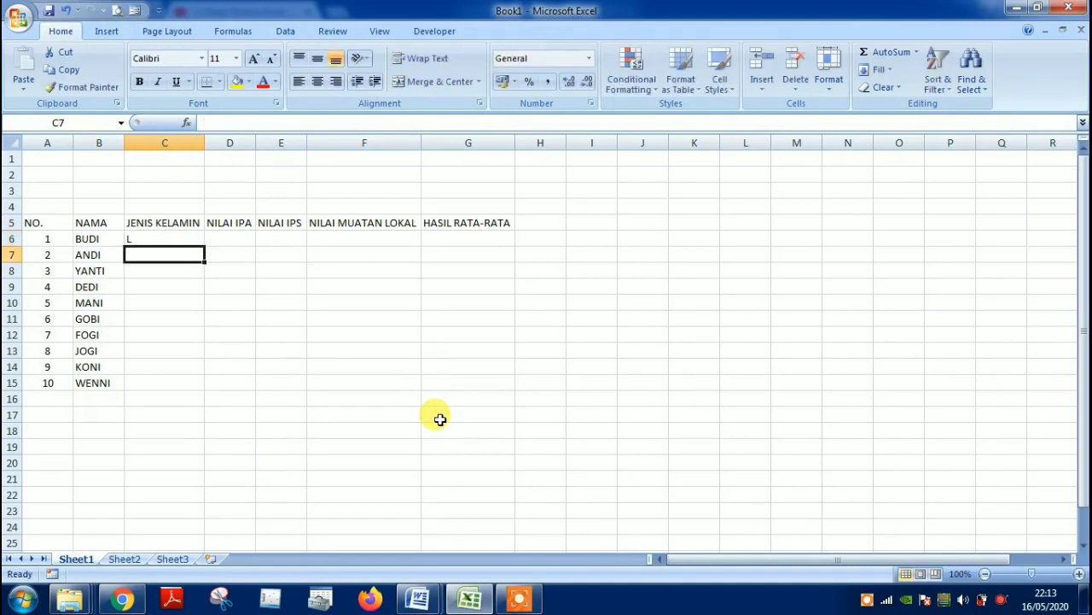
pyautogui.write('L')
pyautogui.press('Return')
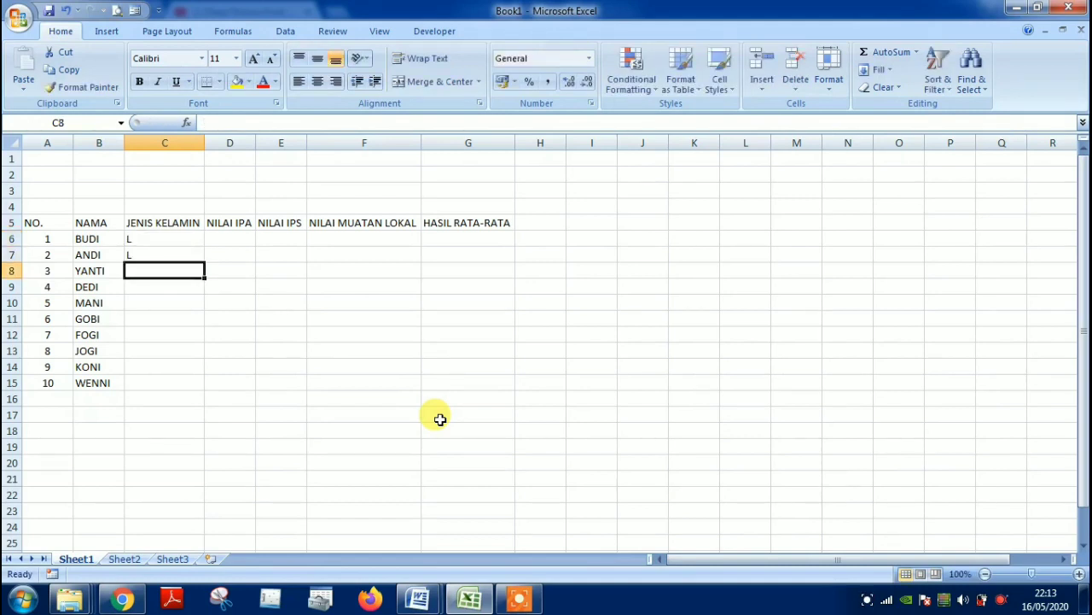
pyautogui.write('W')
pyautogui.press('Return')
pyautogui.write('L')
pyautogui.press('Return')
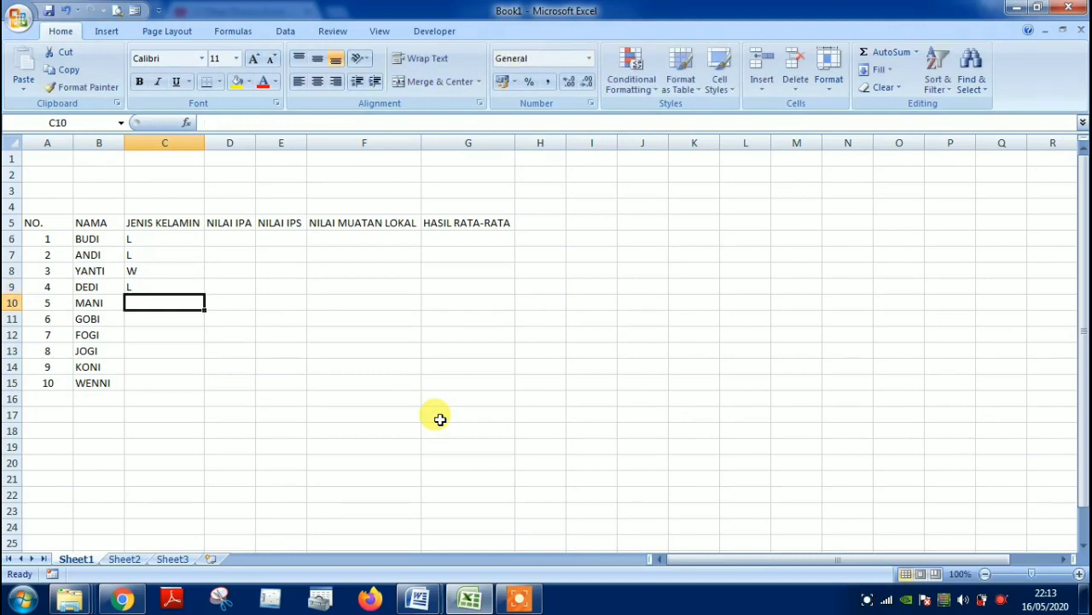
pyautogui.write('W')
pyautogui.press('Return')
# Enter the gender codes L, W, L, W, W in the JENIS KELAMIN column, cells C11 through C15.
pyautogui.write('L')
pyautogui.press('Return')
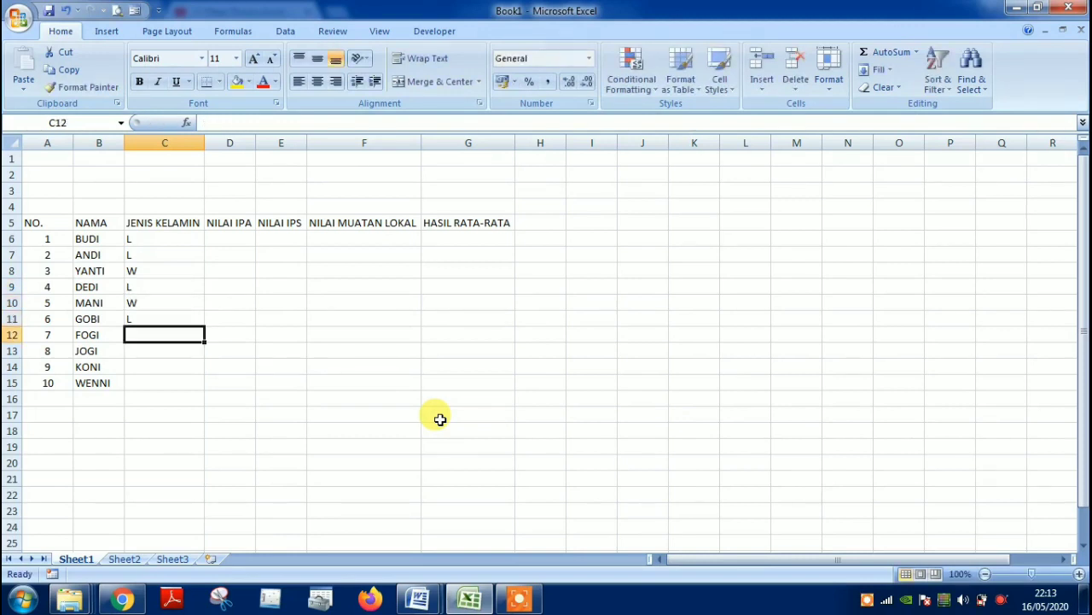
pyautogui.write('W')
pyautogui.press('Return')
pyautogui.write('L')
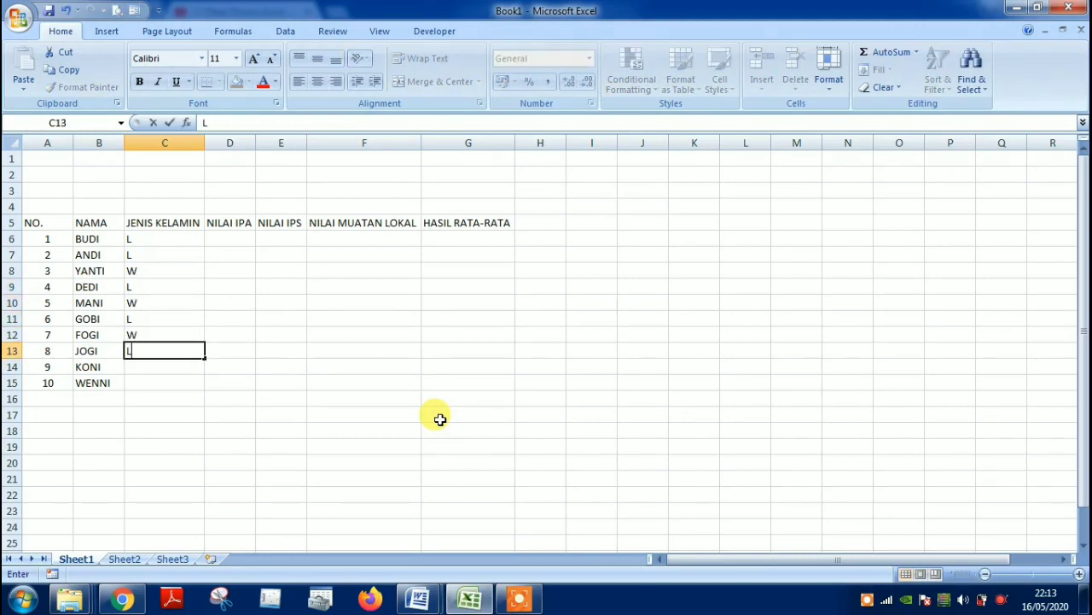
pyautogui.press('Return')
pyautogui.write('W')
pyautogui.press('Return')
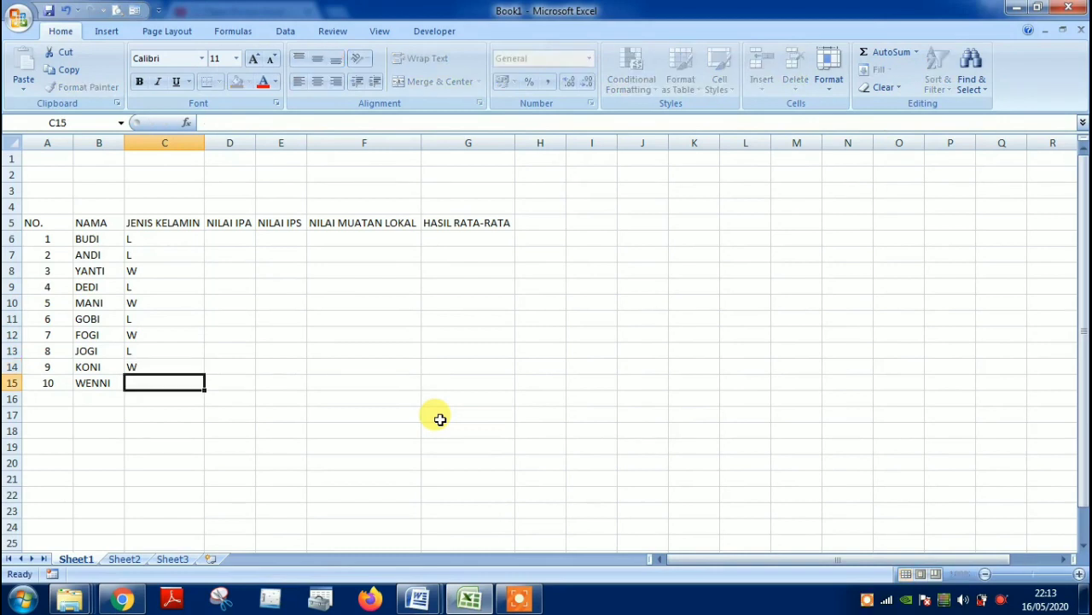
pyautogui.write('W')
pyautogui.press('Return')
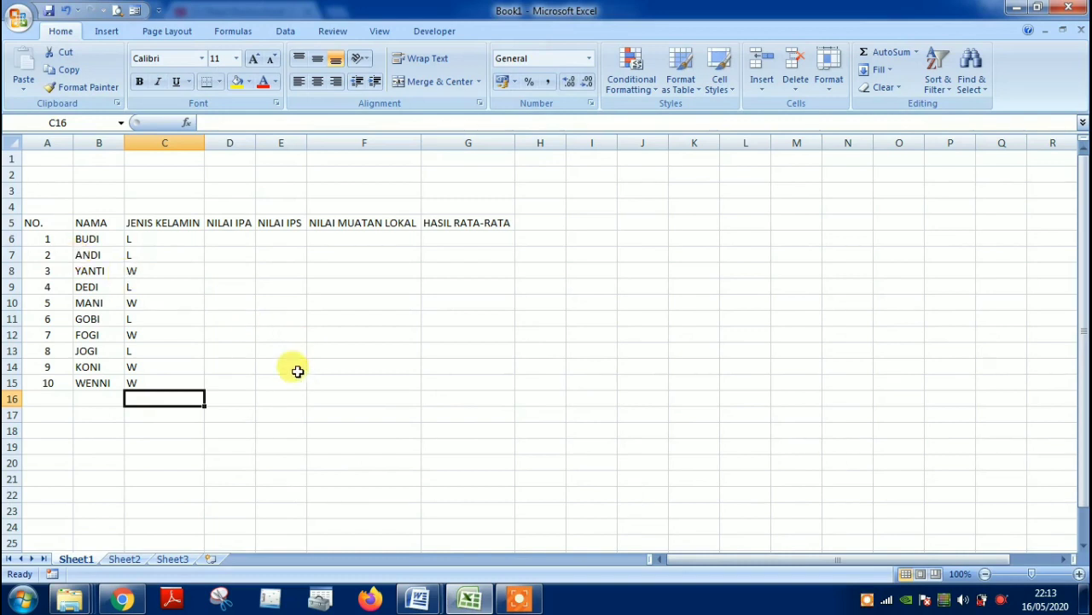
# Enter the scores 65, 55, 35 and 75 in the NILAI IPA column, cells D6 through D9.
pyautogui.click(237, 241)
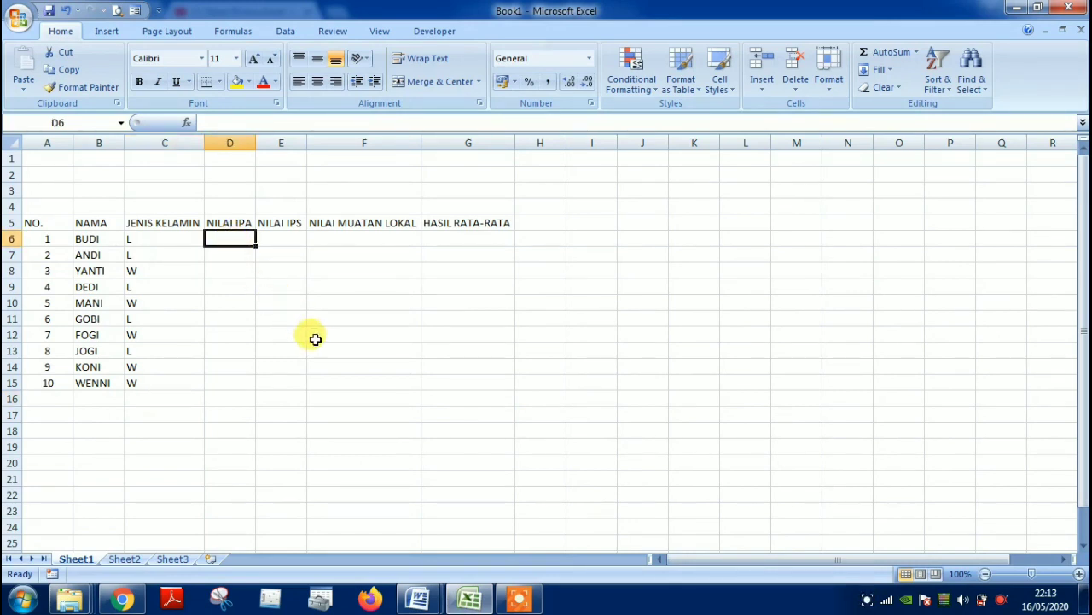
pyautogui.write('65')
pyautogui.press('Return')
pyautogui.write('55')
pyautogui.press('Return')
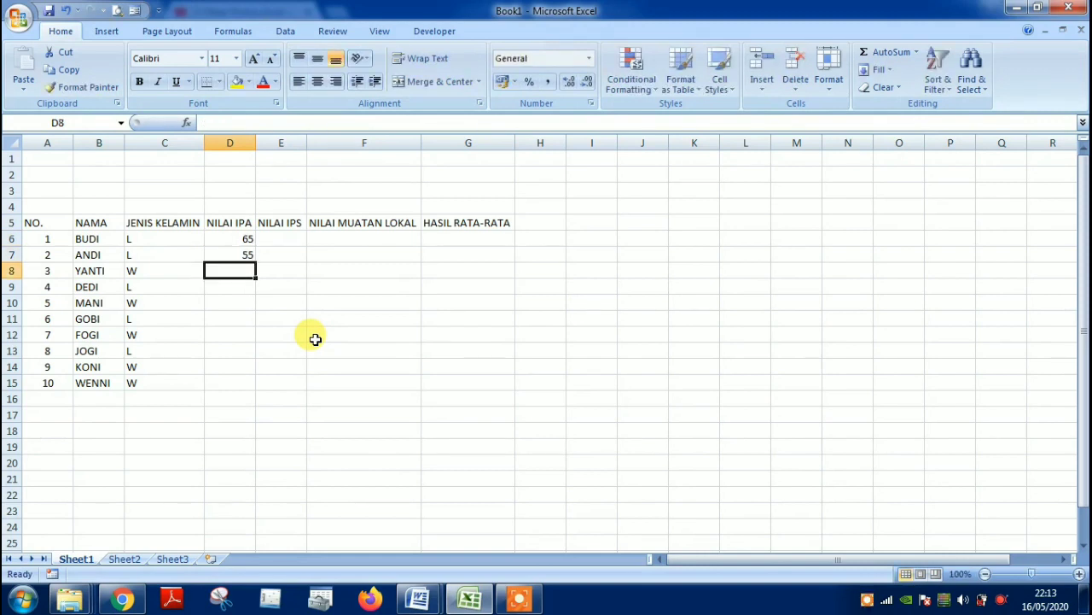
pyautogui.write('35')
pyautogui.press('Return')
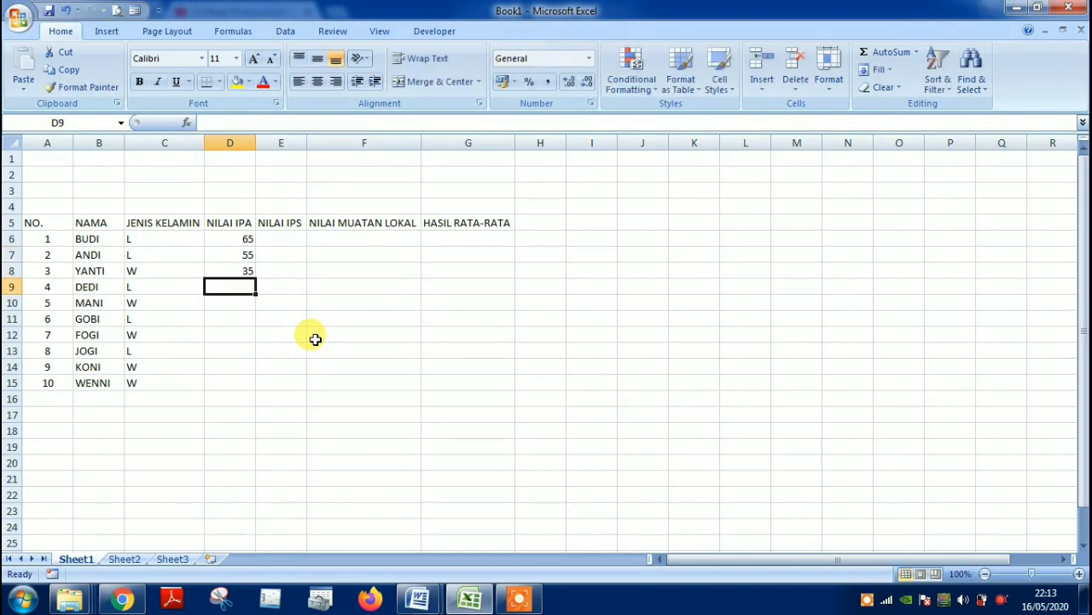
pyautogui.write('75')
pyautogui.press('Return')
# Enter the scores 85, 95, 85 and 90 in the NILAI IPA column, cells D10 through D13.
pyautogui.write('8')
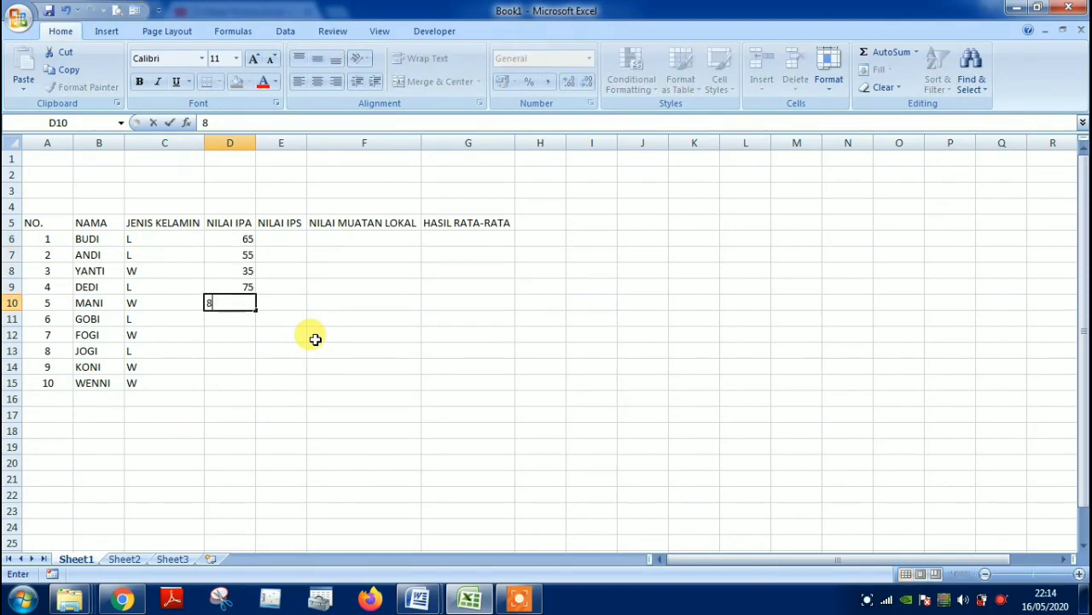
pyautogui.write('5')
pyautogui.press('Return')
pyautogui.write('9')
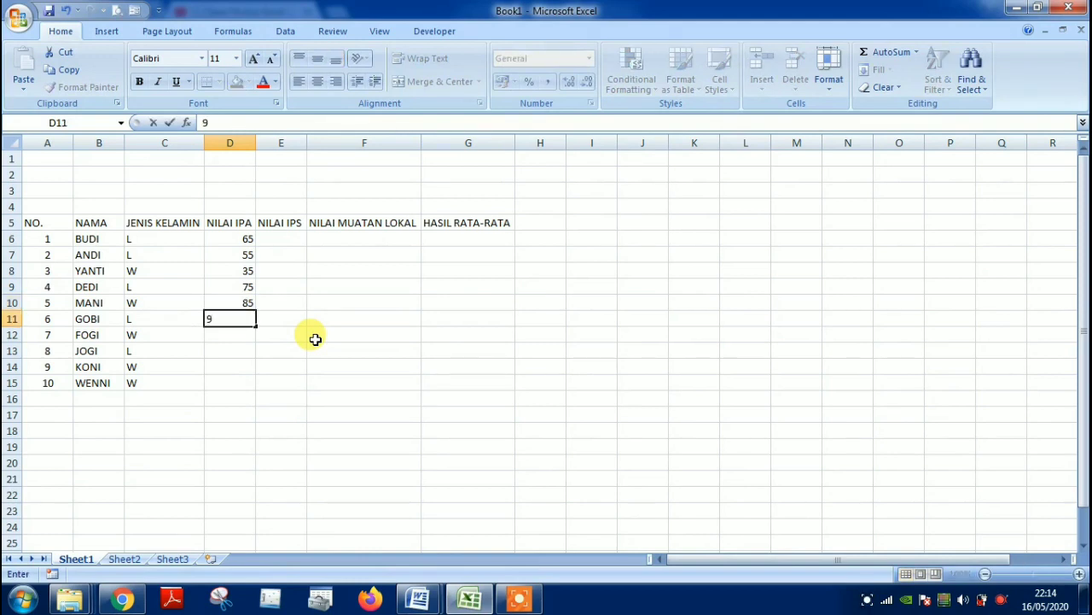
pyautogui.write('5')
pyautogui.press('Return')
pyautogui.write('85')
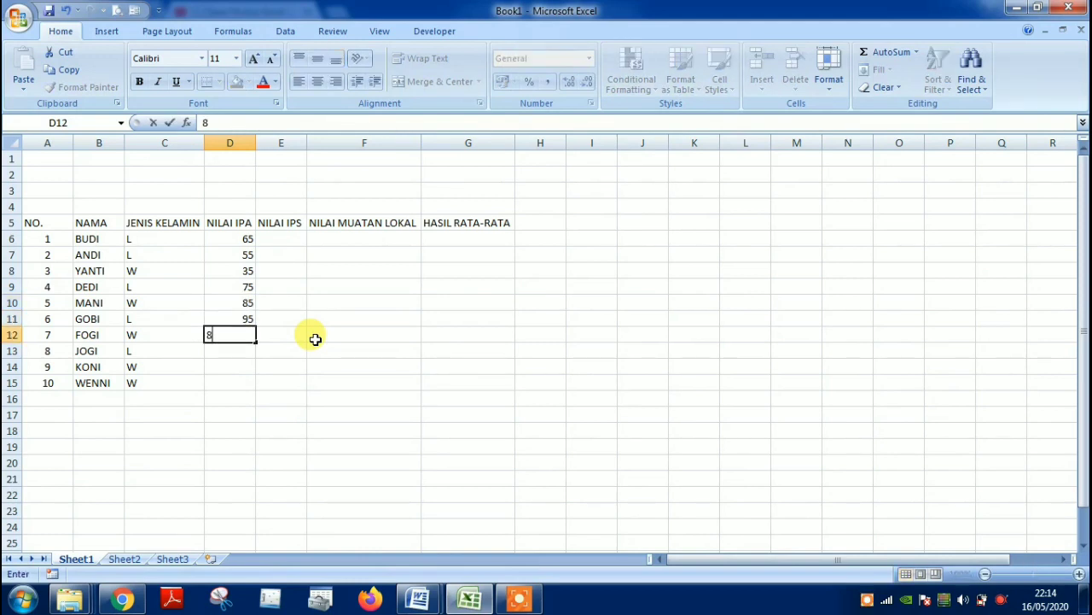
pyautogui.press('Return')
pyautogui.write('90')
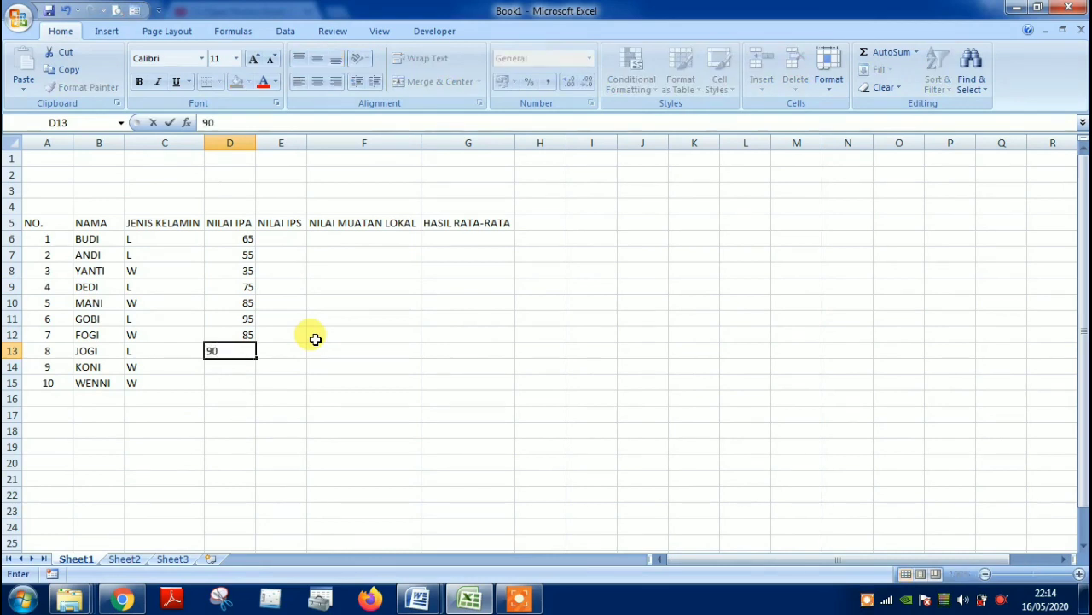
pyautogui.press('Return')
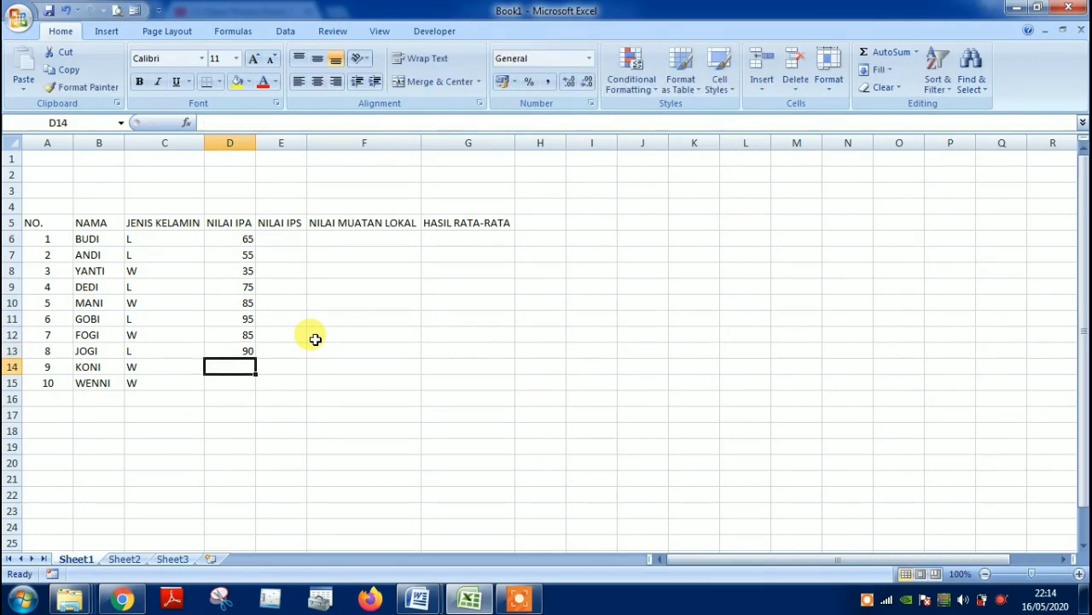
# Enter the scores 55 and 70 in the NILAI IPA column, cells D14 and D15.
pyautogui.write('55')
pyautogui.press('Return')
pyautogui.write('70')
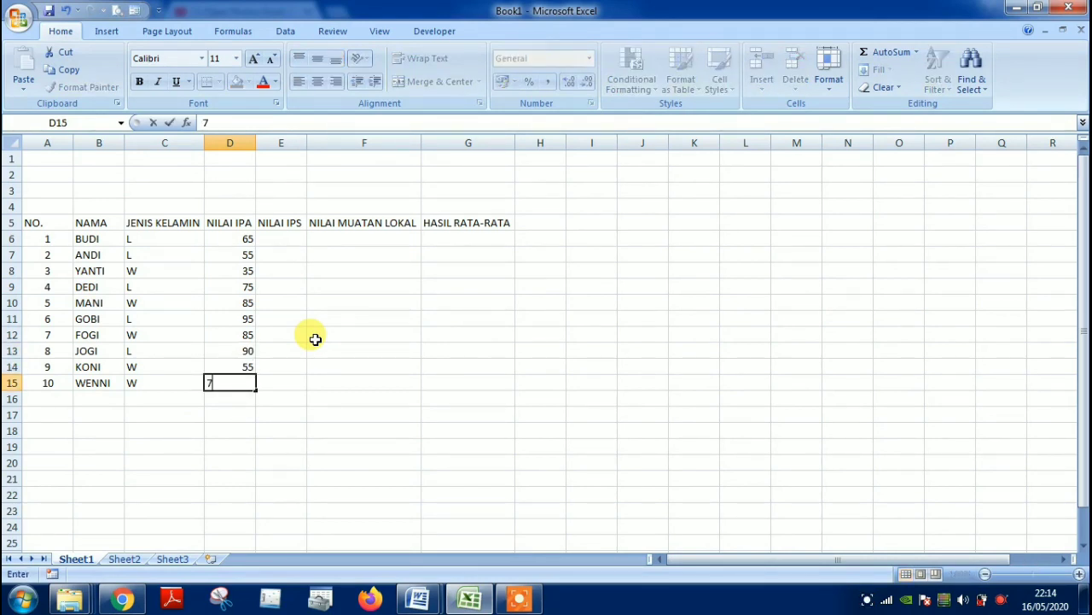
pyautogui.press('Return')
# Enter the scores 85, 55, 70, 80 and 95 in the NILAI IPS column, cells E6 through E10.
pyautogui.press('Up')
pyautogui.press('Up')
pyautogui.press('Up')
pyautogui.press('Up')
pyautogui.press('Up')
pyautogui.press('Up')
pyautogui.press('Up')
pyautogui.press('Up')
pyautogui.press('Up')
pyautogui.press('Up')
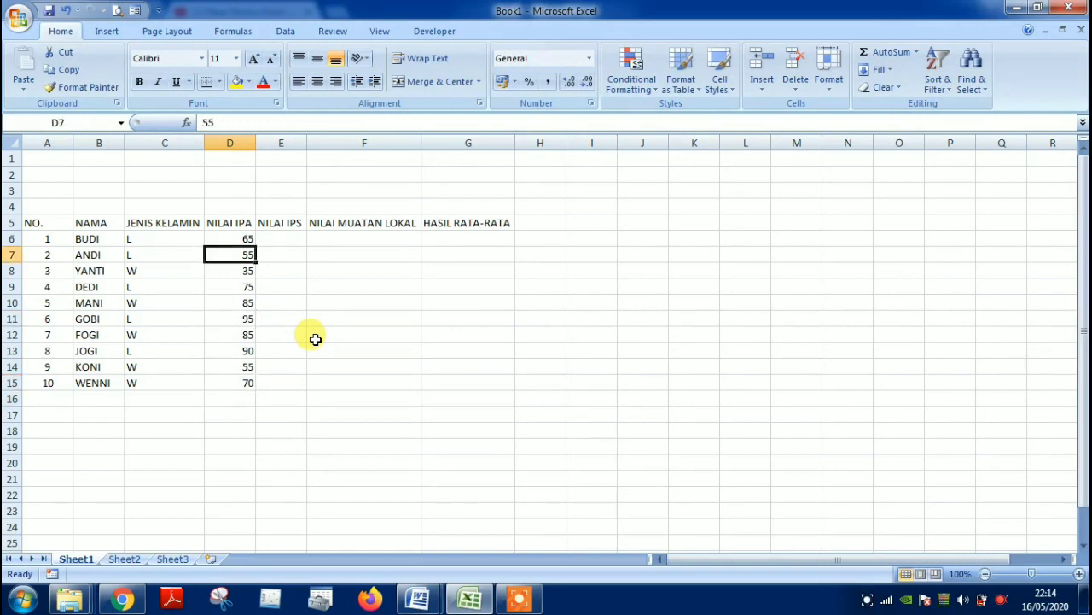
pyautogui.press('Right')
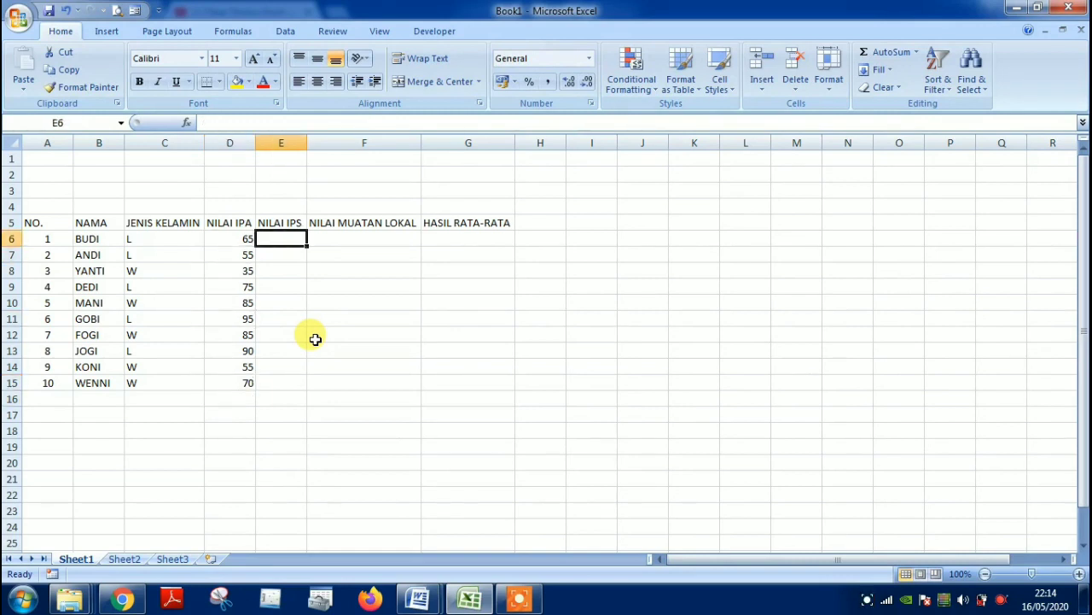
pyautogui.write('85')
pyautogui.press('Return')
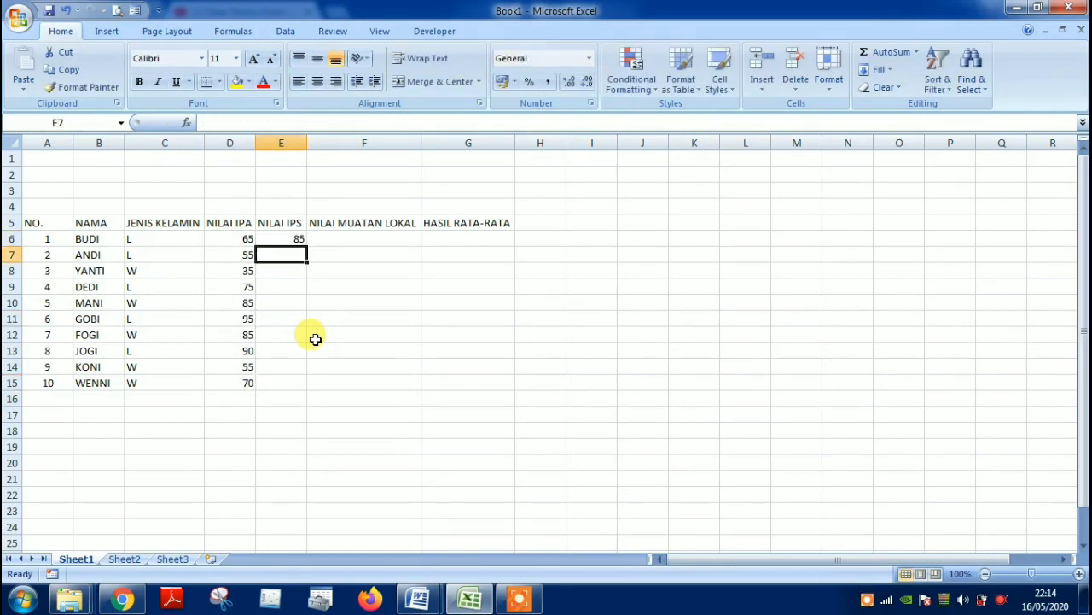
pyautogui.write('55')
pyautogui.press('Return')
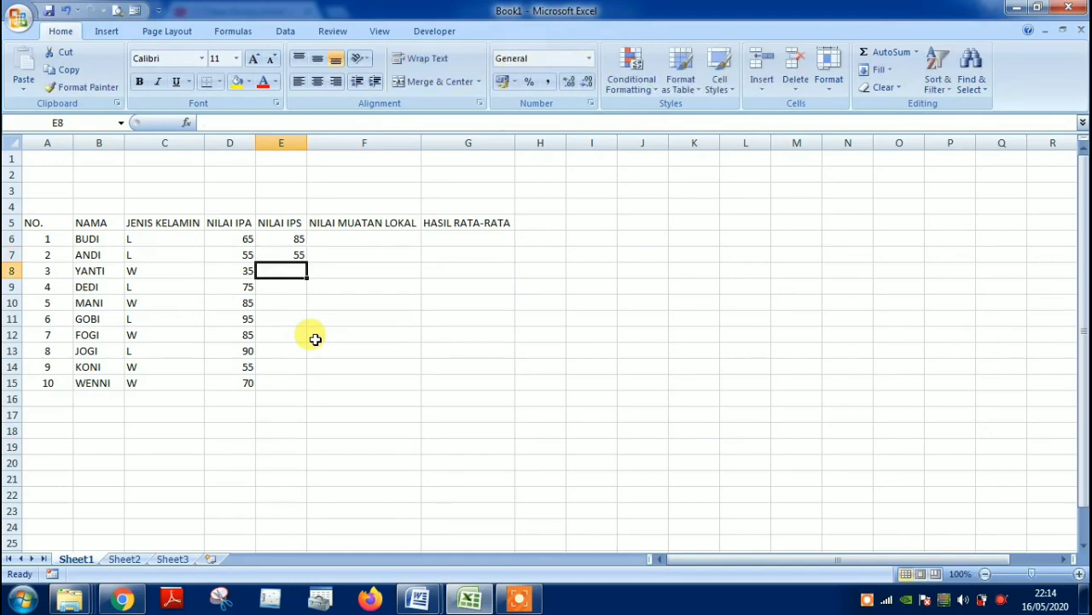
pyautogui.write('70')
pyautogui.press('Return')
pyautogui.write('80')
pyautogui.press('Return')
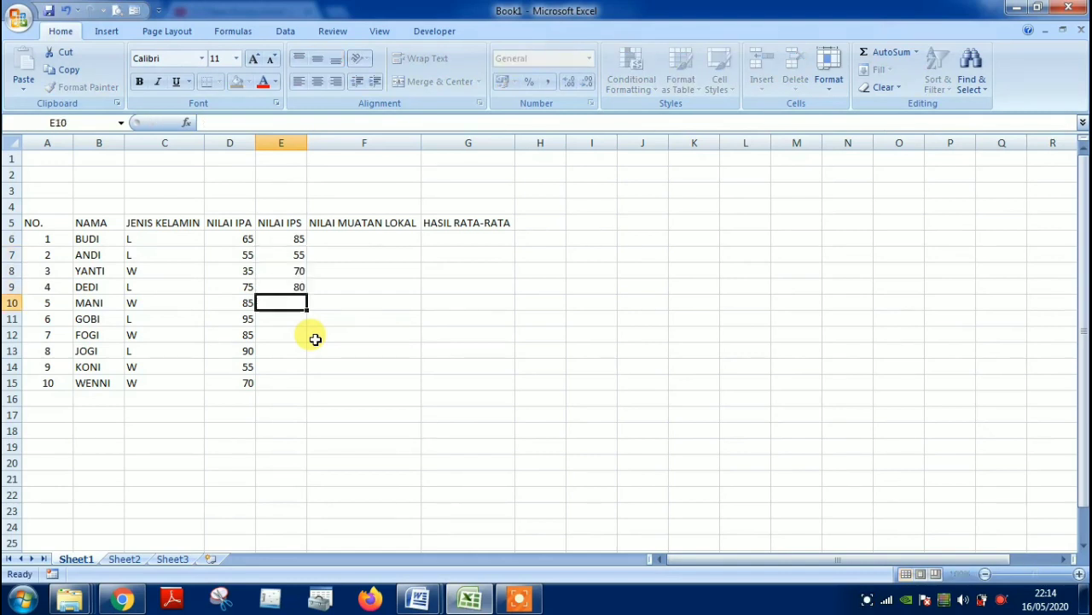
pyautogui.write('95')
pyautogui.press('Return')
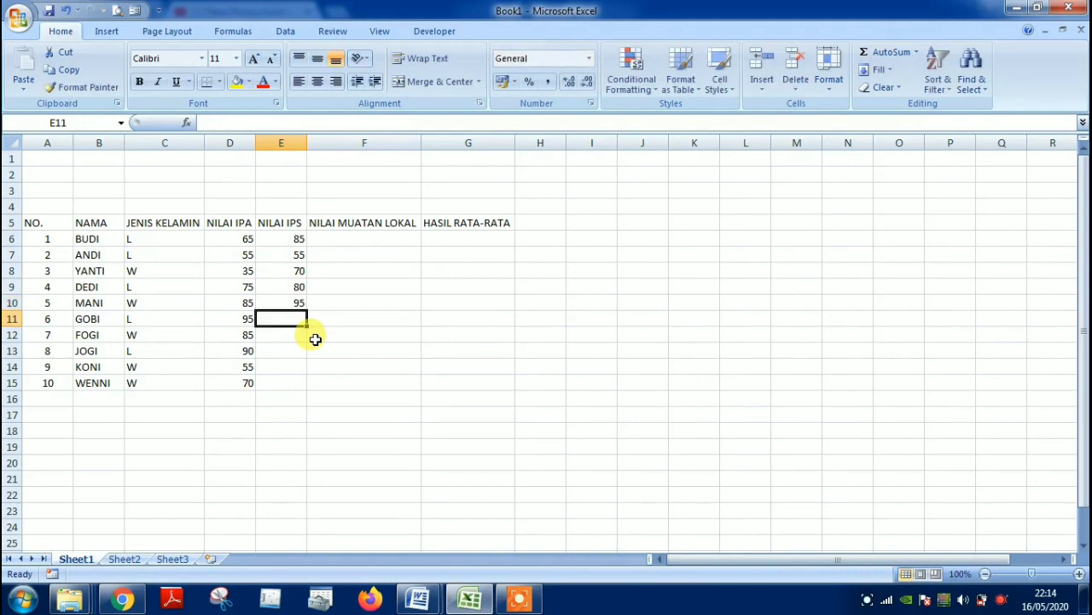
# Enter the scores 65, 75, 55, 80 and 90 in the NILAI IPS column, cells E11 through E15.
pyautogui.write('65')
pyautogui.press('Return')
pyautogui.write('75')
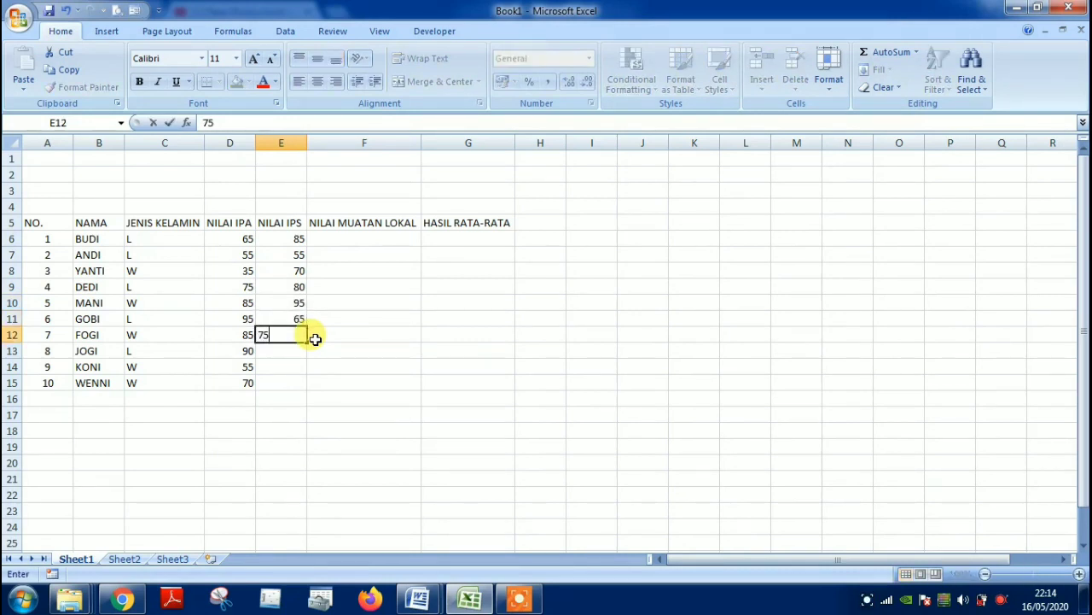
pyautogui.press('Return')
pyautogui.write('55')
pyautogui.press('Return')
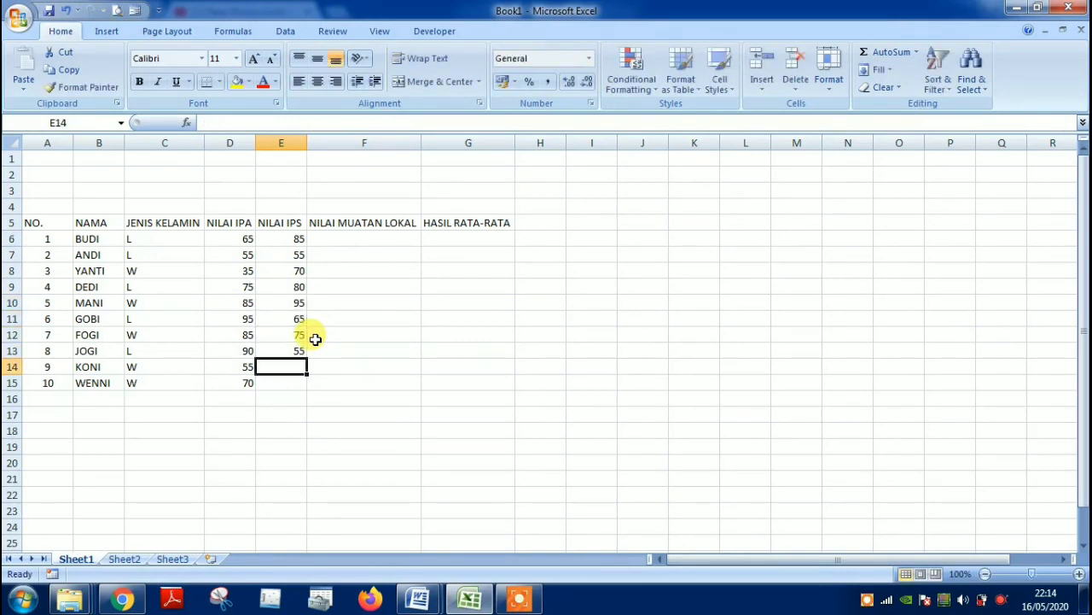
pyautogui.write('80')
pyautogui.press('Return')
pyautogui.write('90')
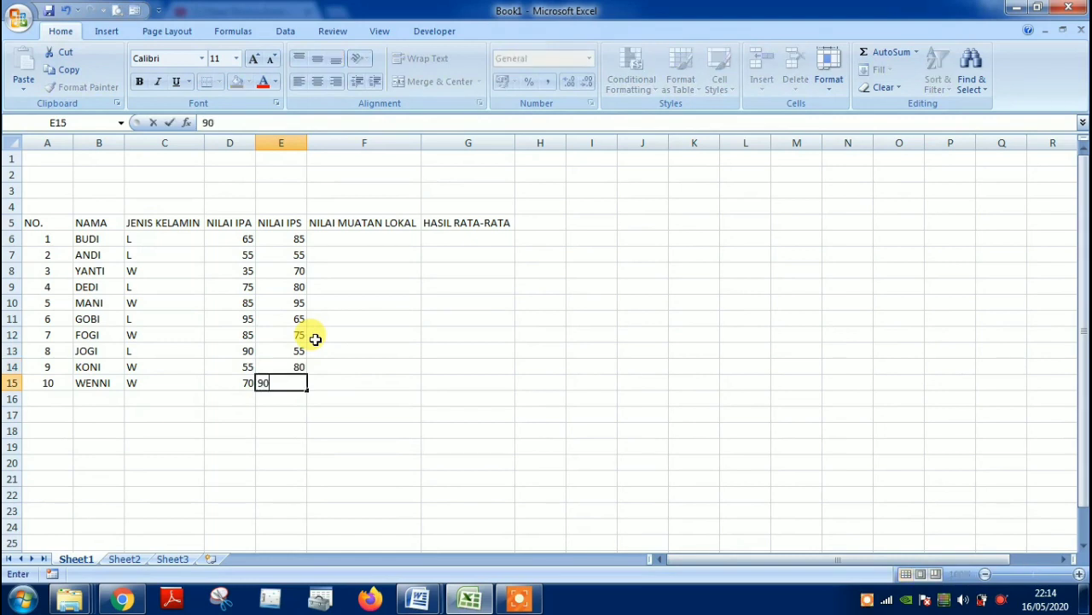
pyautogui.press('Return')
# Enter the scores 55, 80, 90, 80 and 50 in the NILAI MUATAN LOKAL column, cells F6 through F10.
pyautogui.press('Up')
pyautogui.press('Up')
pyautogui.press('Up')
pyautogui.press('Up')
pyautogui.press('Up')
pyautogui.press('Up')
pyautogui.press('Up')
pyautogui.press('Up')
pyautogui.press('Up')
pyautogui.press('Up')
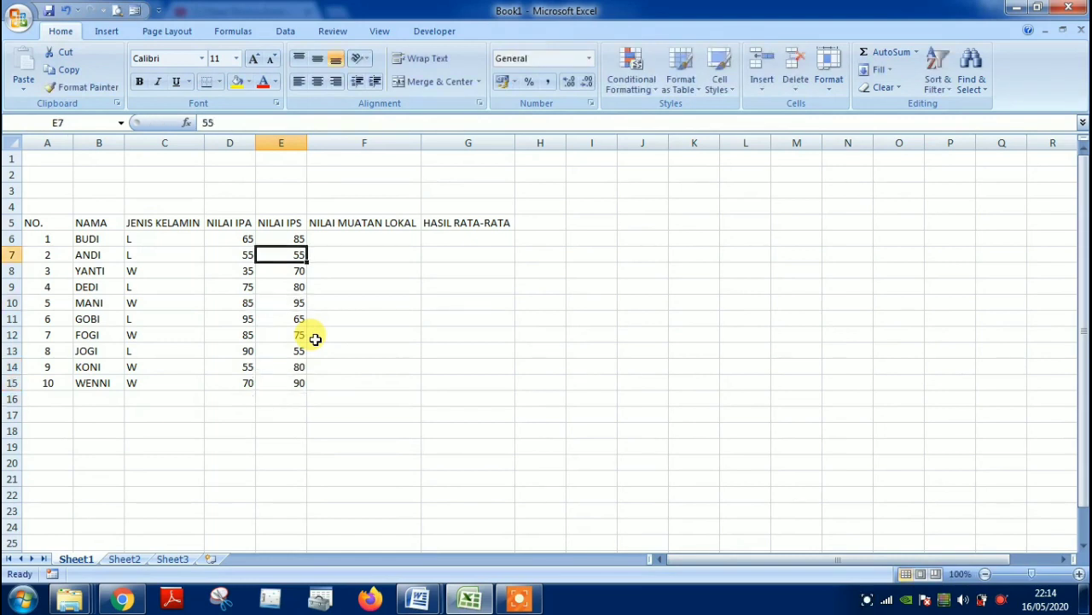
pyautogui.press('Right')
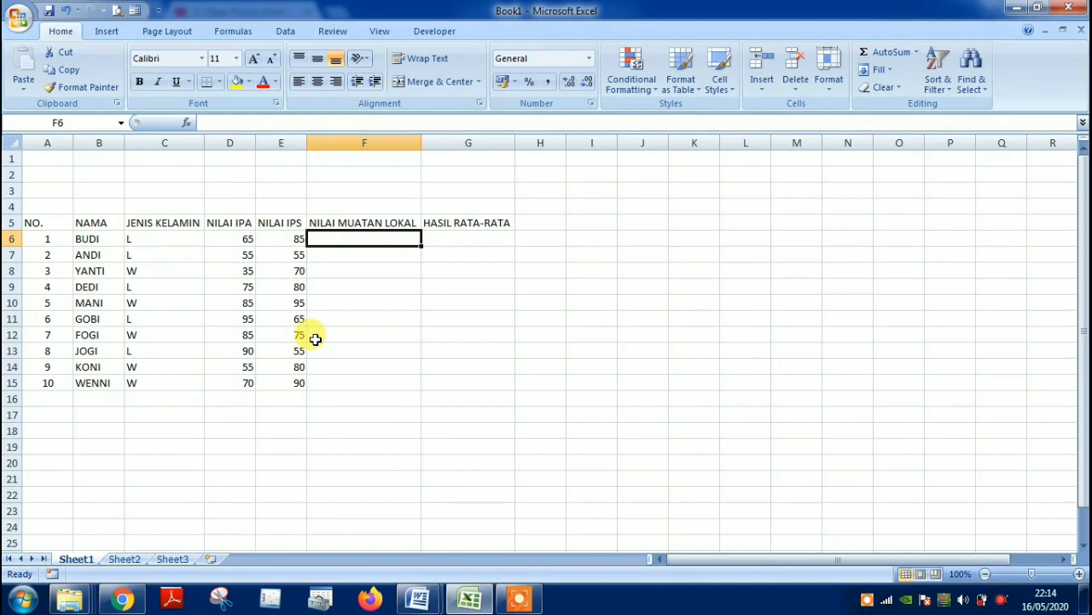
pyautogui.write('55')
pyautogui.press('Return')
pyautogui.write('80')
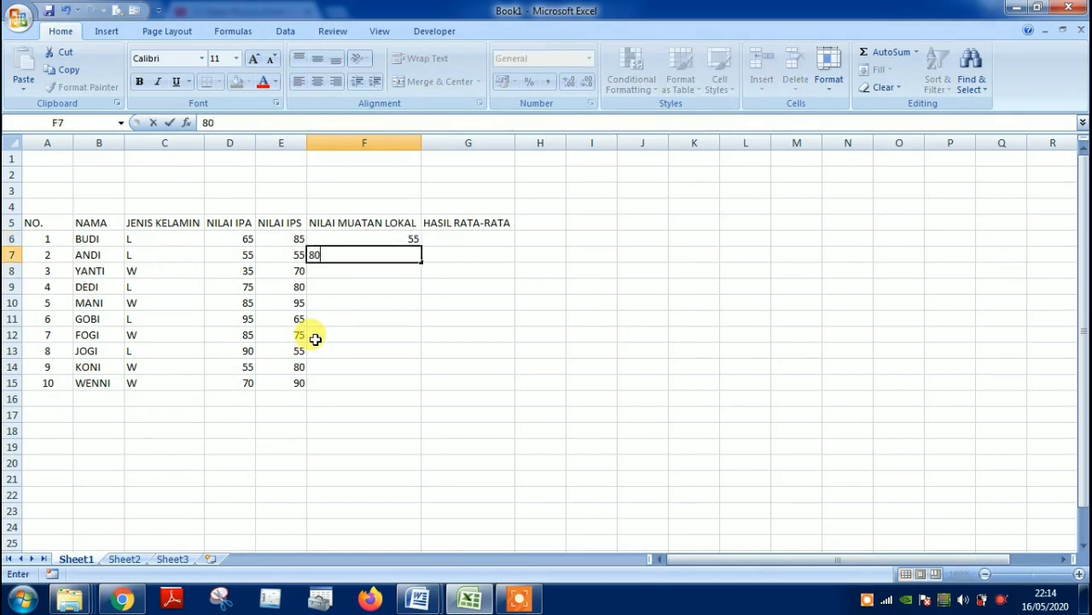
pyautogui.press('Return')
pyautogui.write('90')
pyautogui.press('Return')
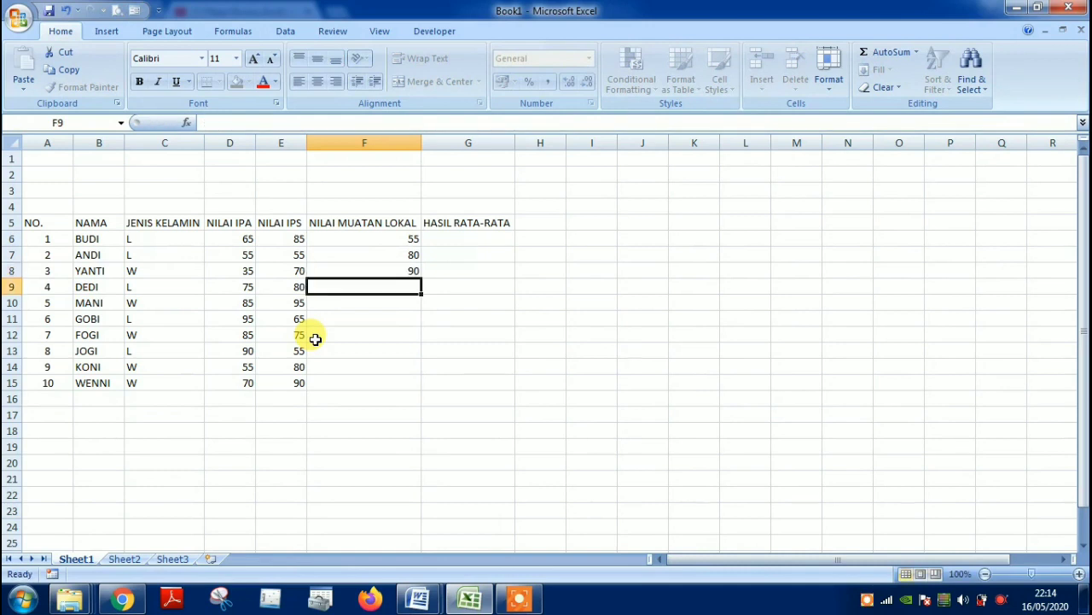
pyautogui.write('80')
pyautogui.press('Return')
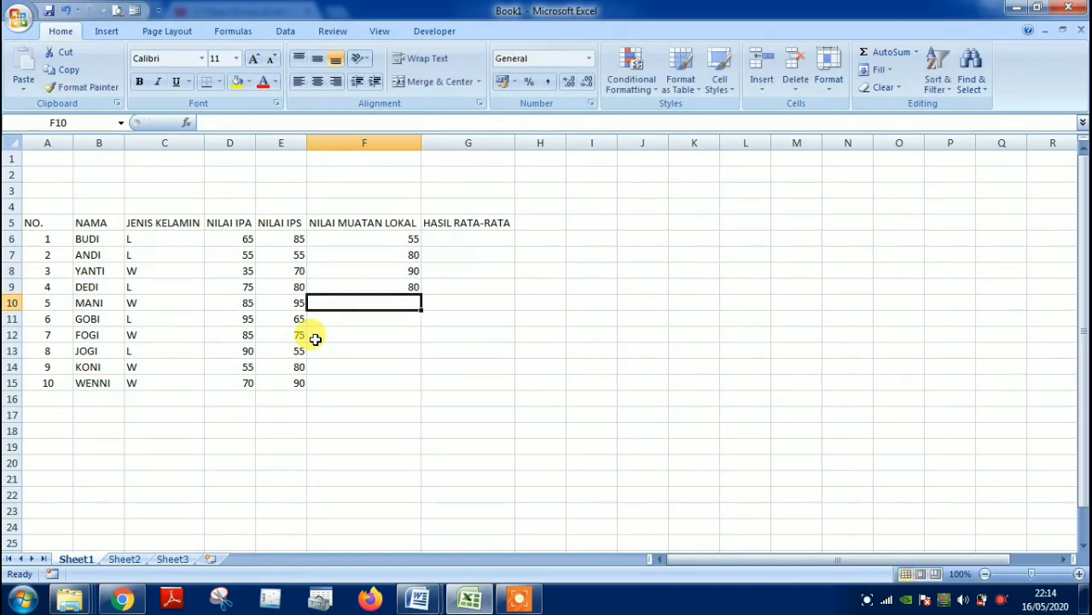
pyautogui.write('50')
pyautogui.press('Return')
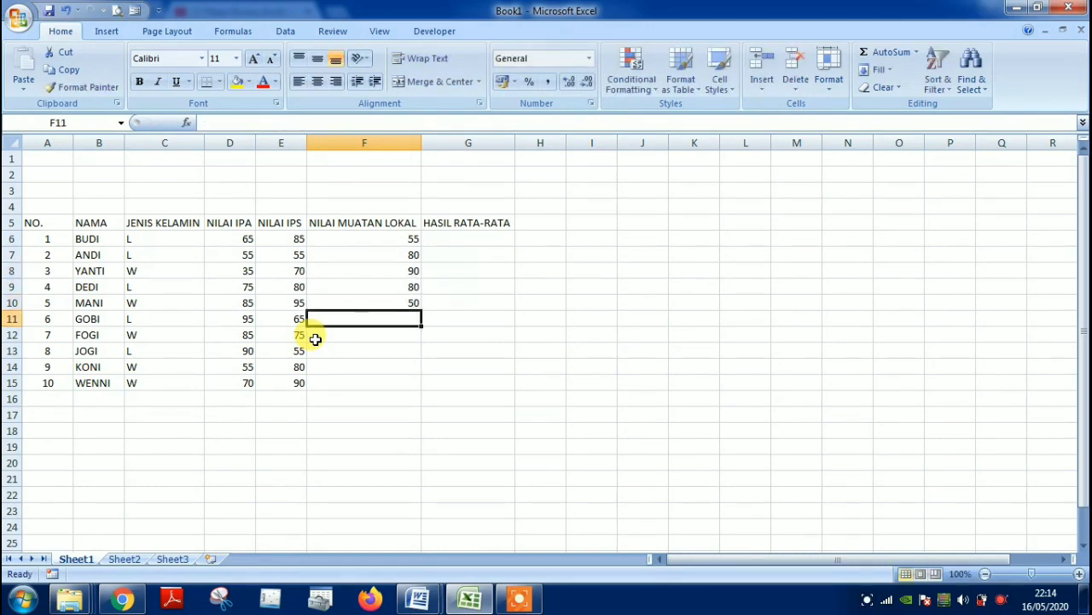
# Enter the scores 70, 55, 75, 75 and 80 in the NILAI MUATAN LOKAL column, cells F11 through F15.
pyautogui.write('70')
pyautogui.press('Return')
pyautogui.write('55')
pyautogui.press('Return')
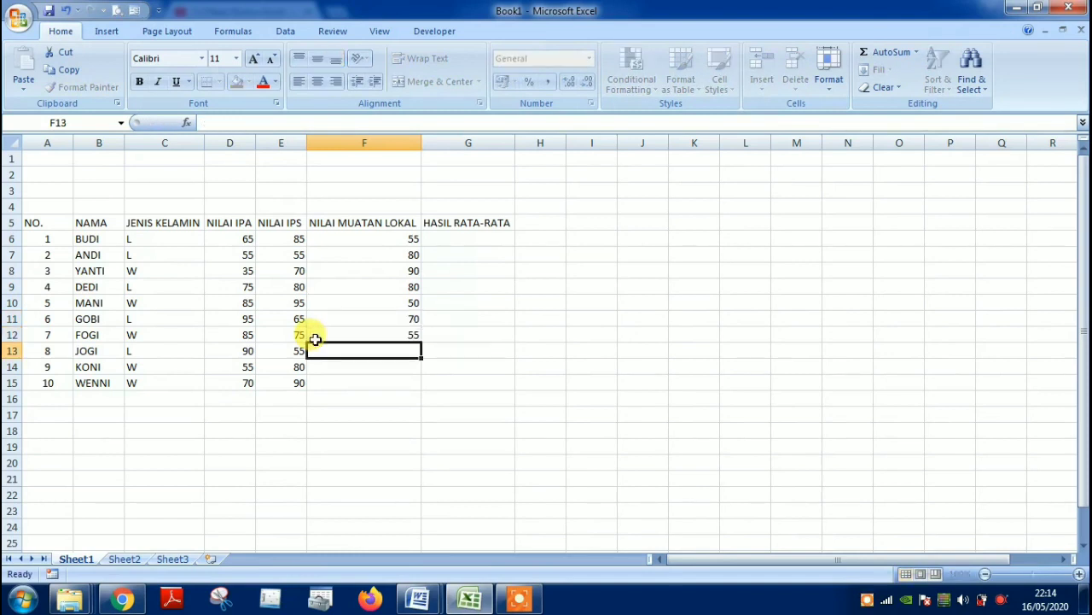
pyautogui.write('75')
pyautogui.press('Return')
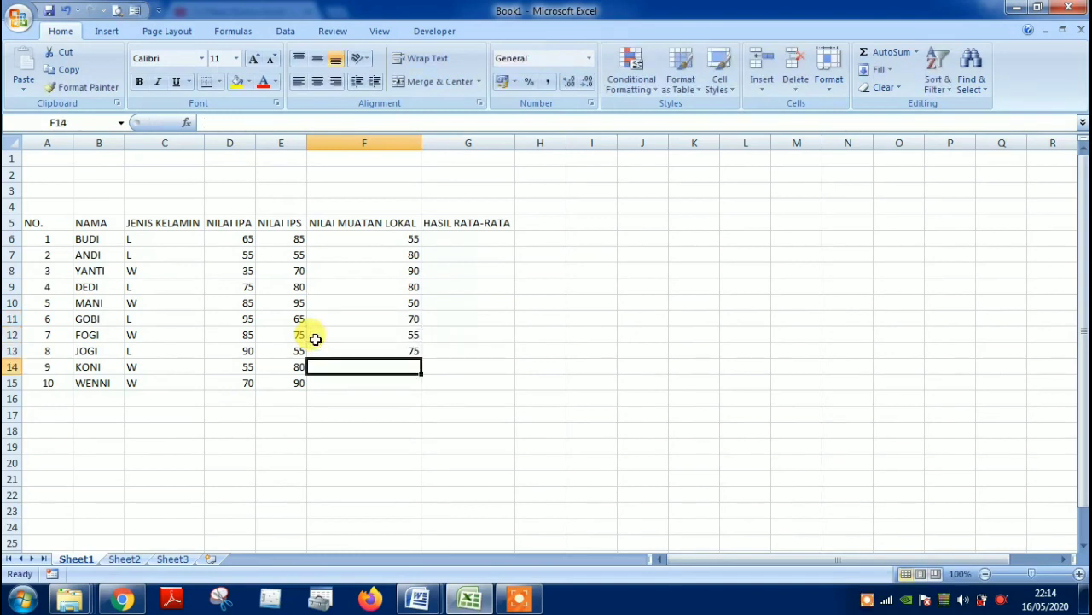
pyautogui.write('75')
pyautogui.press('Return')
pyautogui.write('80')
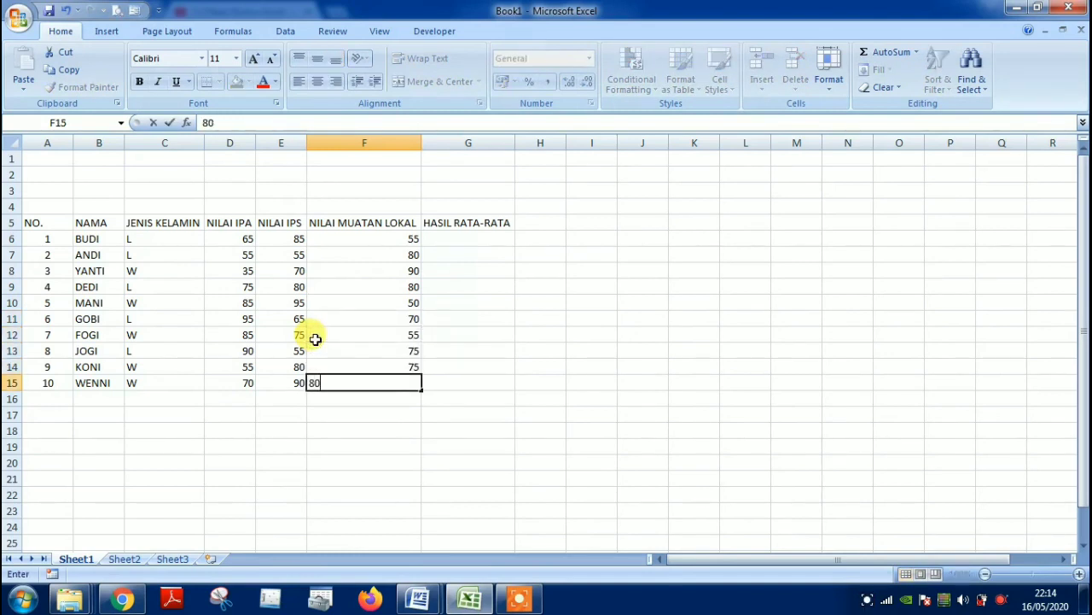
pyautogui.press('Return')
# Enter the formula =AVERAGE(D6:F6) in cell G6 of the HASIL RATA-RATA column.
pyautogui.press('Up')
pyautogui.press('Up')
pyautogui.press('Up')
pyautogui.press('Up')
pyautogui.press('Up')
pyautogui.press('Up')
pyautogui.press('Up')
pyautogui.press('Up')
pyautogui.press('Up')
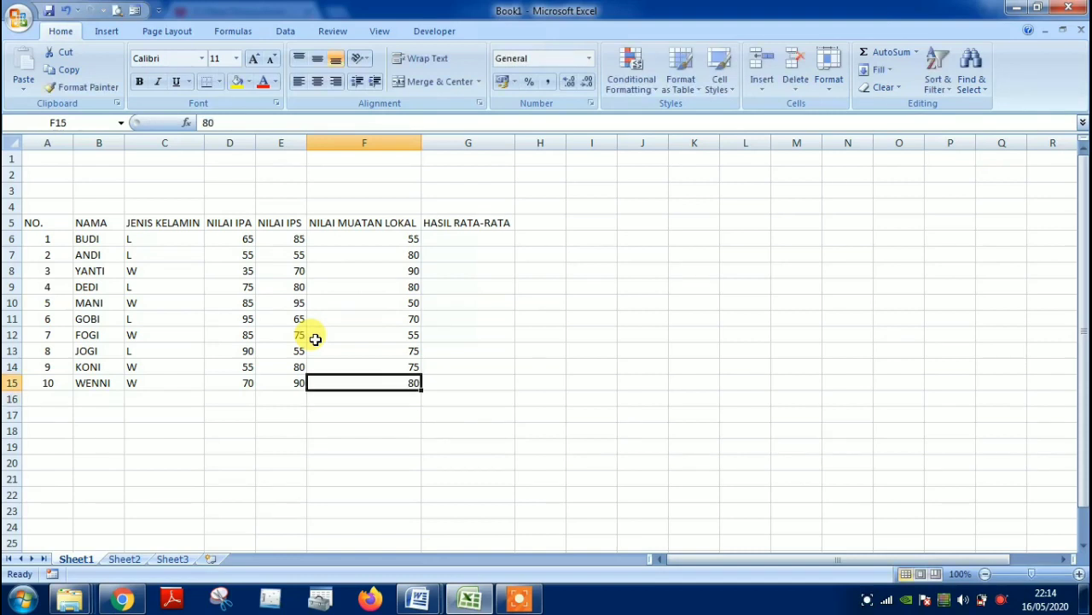
pyautogui.press('Up')
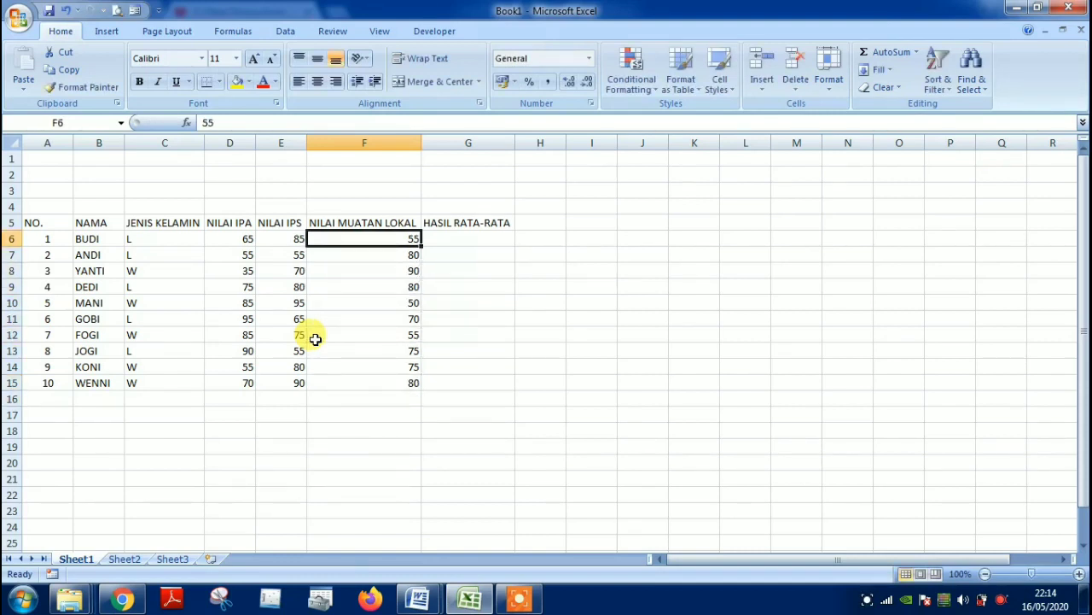
pyautogui.press('Right')
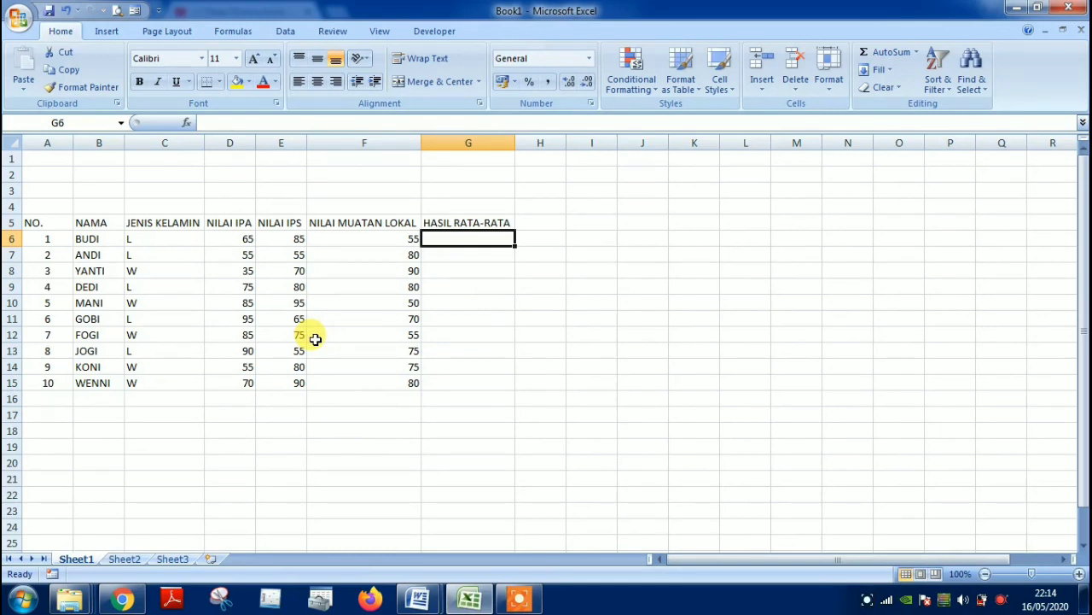
pyautogui.write('=A')
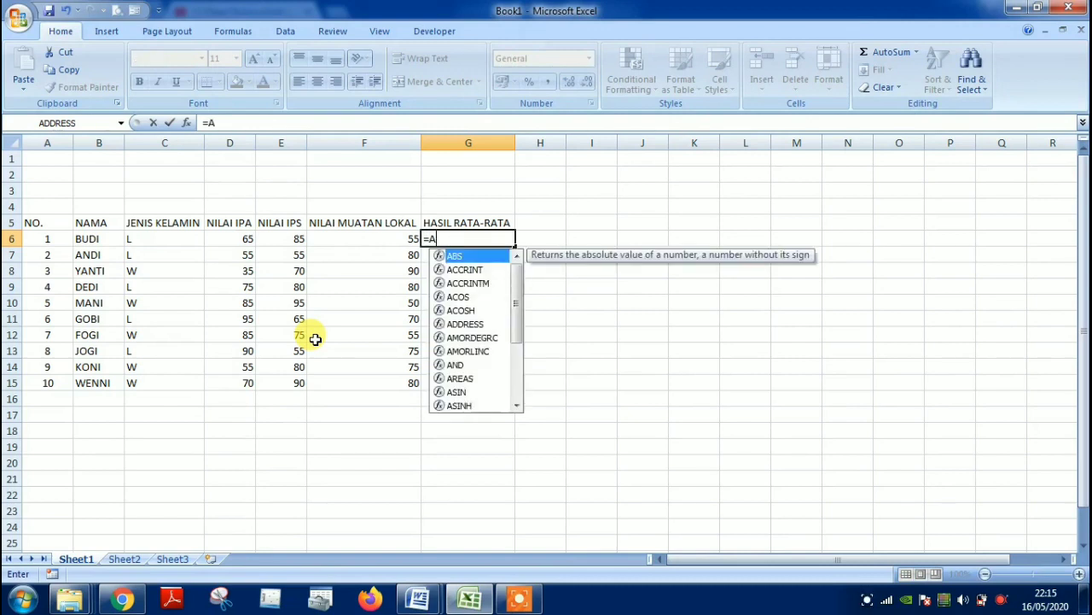
pyautogui.write('VE')
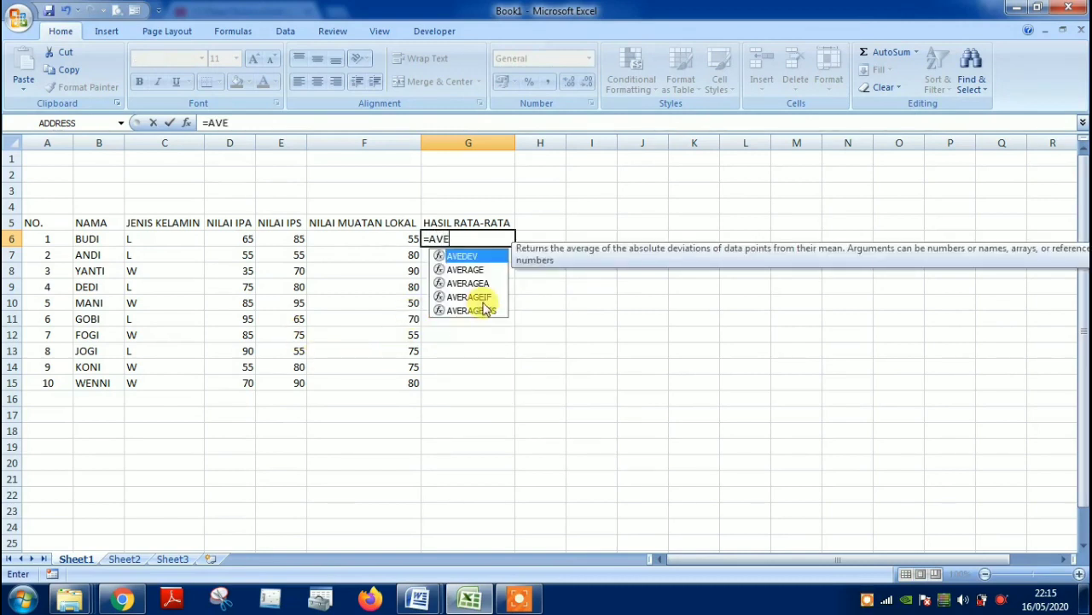
pyautogui.click(469, 271)
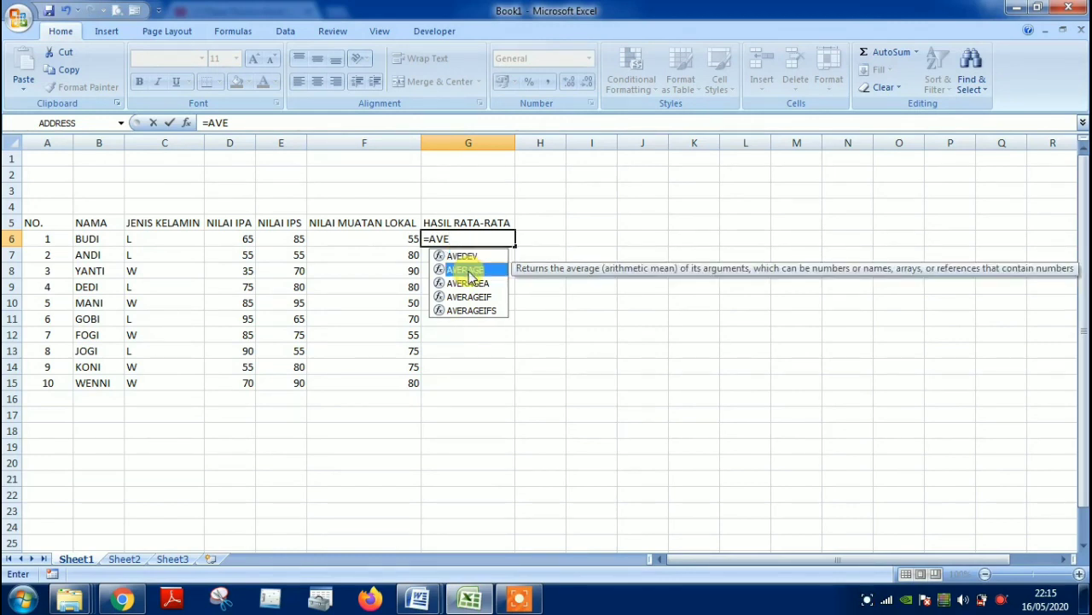
pyautogui.write('RAGE')
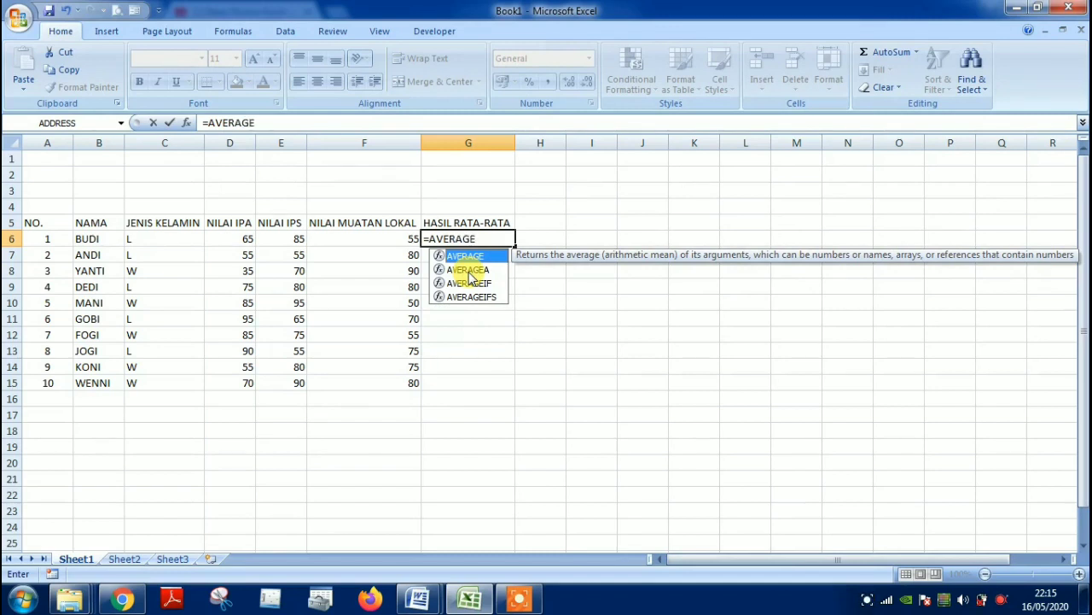
pyautogui.write('(')
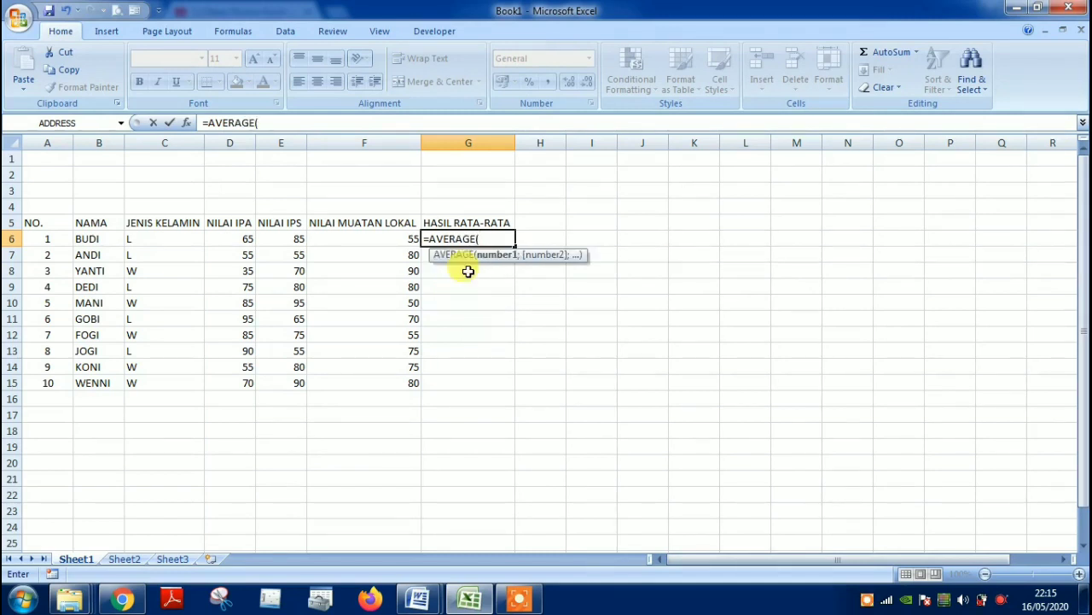
pyautogui.moveTo(232, 239); pyautogui.dragTo(322, 239)
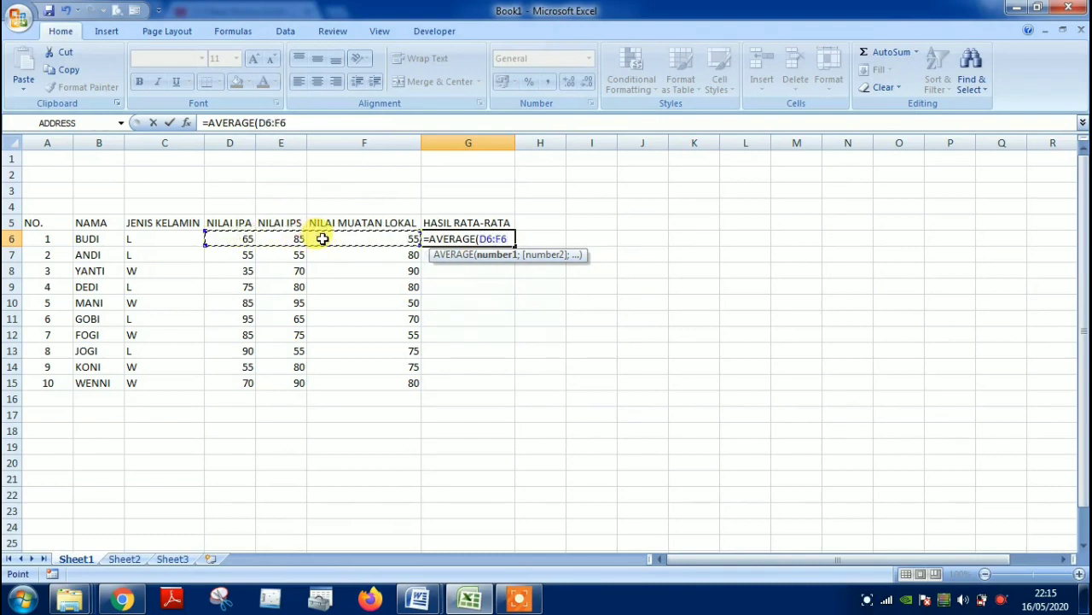
pyautogui.write(')')
pyautogui.press('Return')
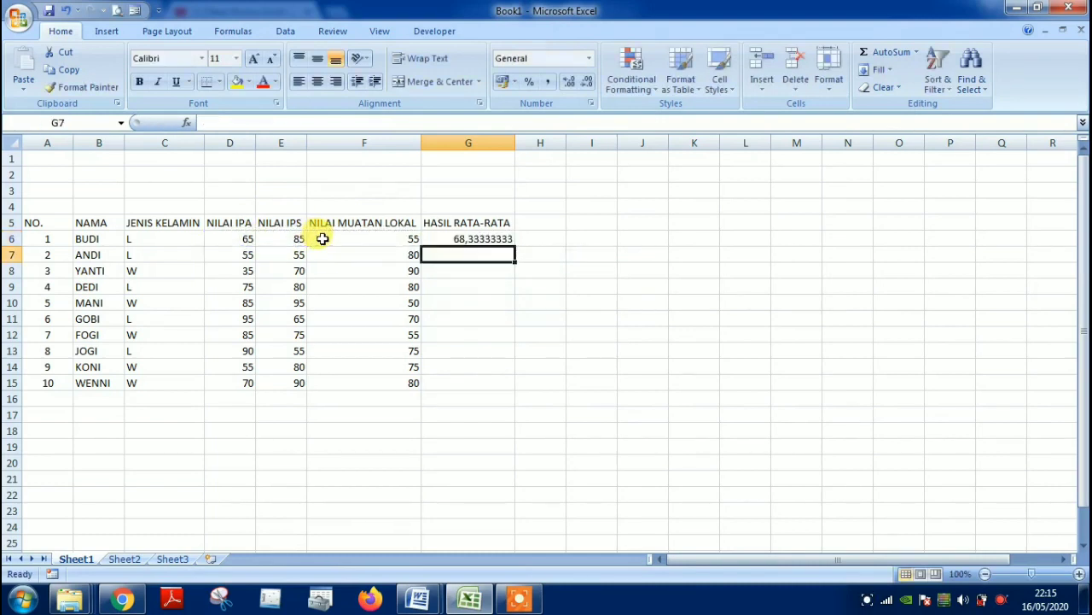
# Reduce the displayed decimals of the average in cell G6 to two places.
pyautogui.press('Up')
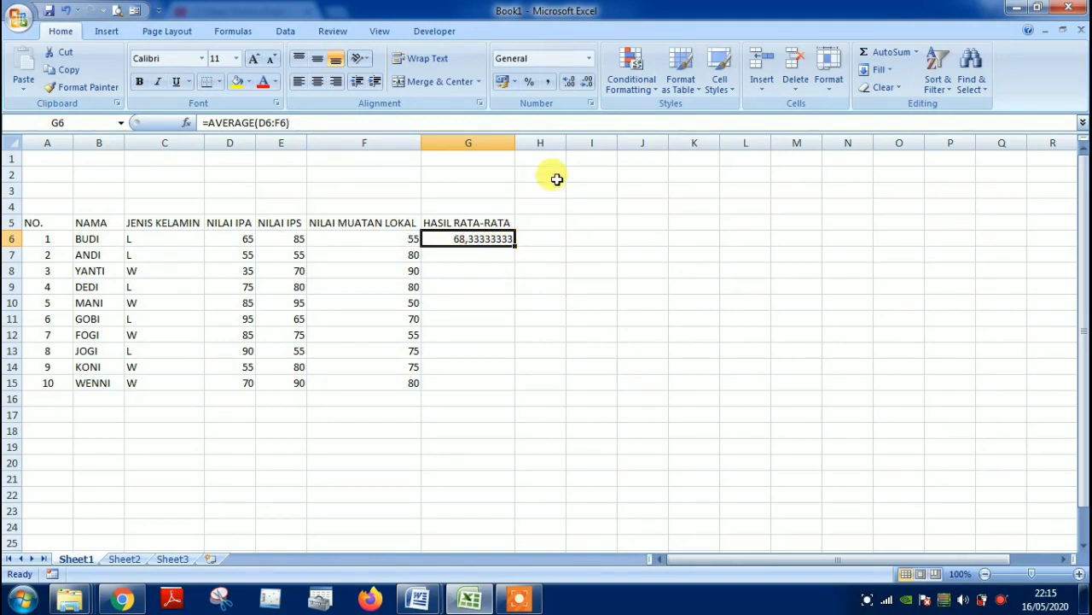
pyautogui.click(585, 88)
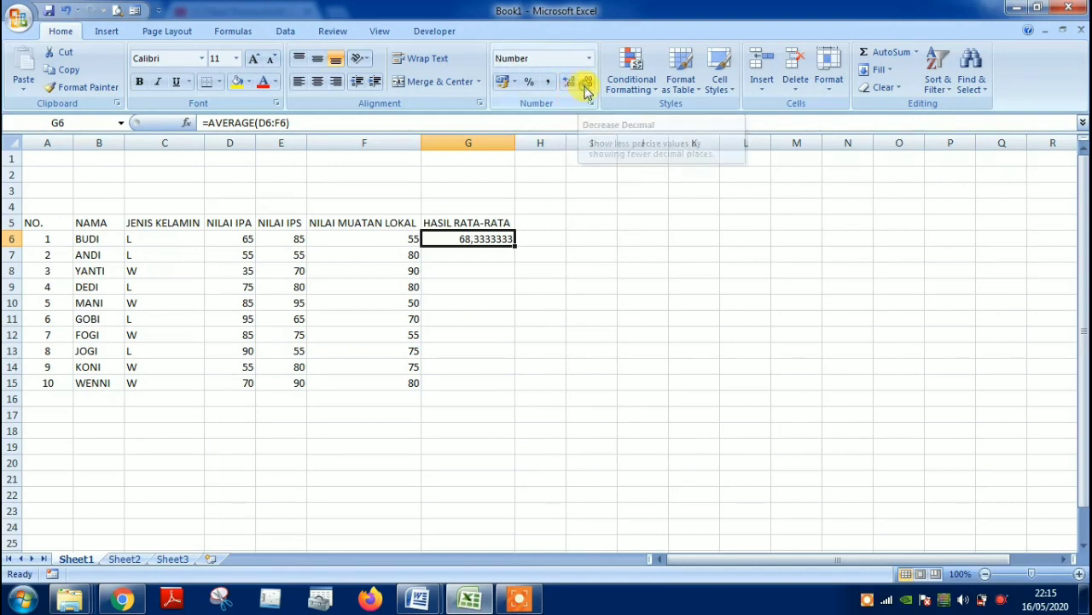
pyautogui.click(586, 88)
pyautogui.click(585, 88)
pyautogui.click(586, 88)
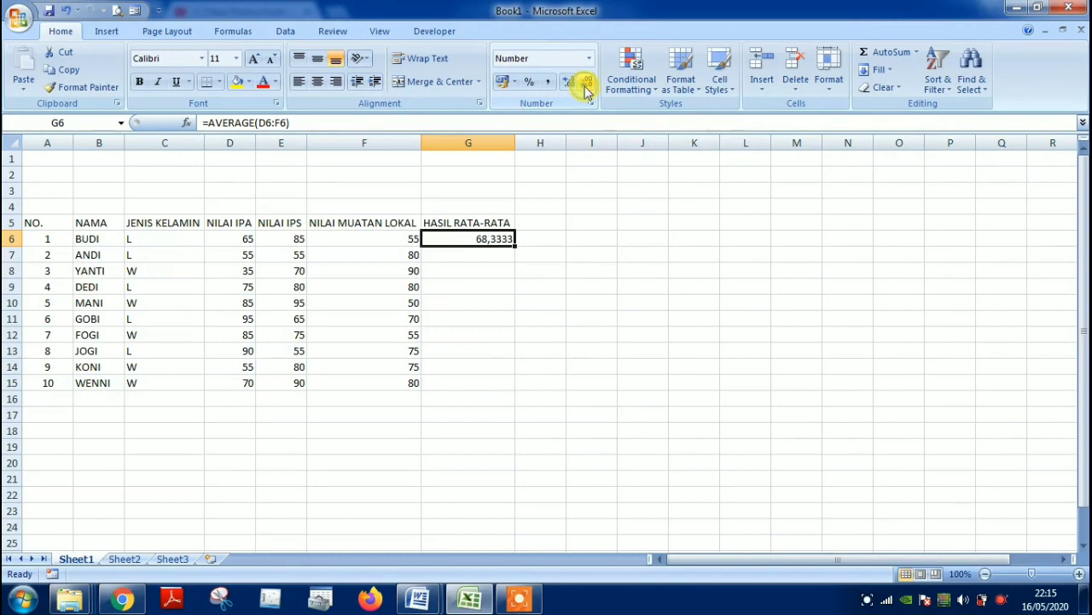
pyautogui.click(585, 88)
pyautogui.click(585, 88)
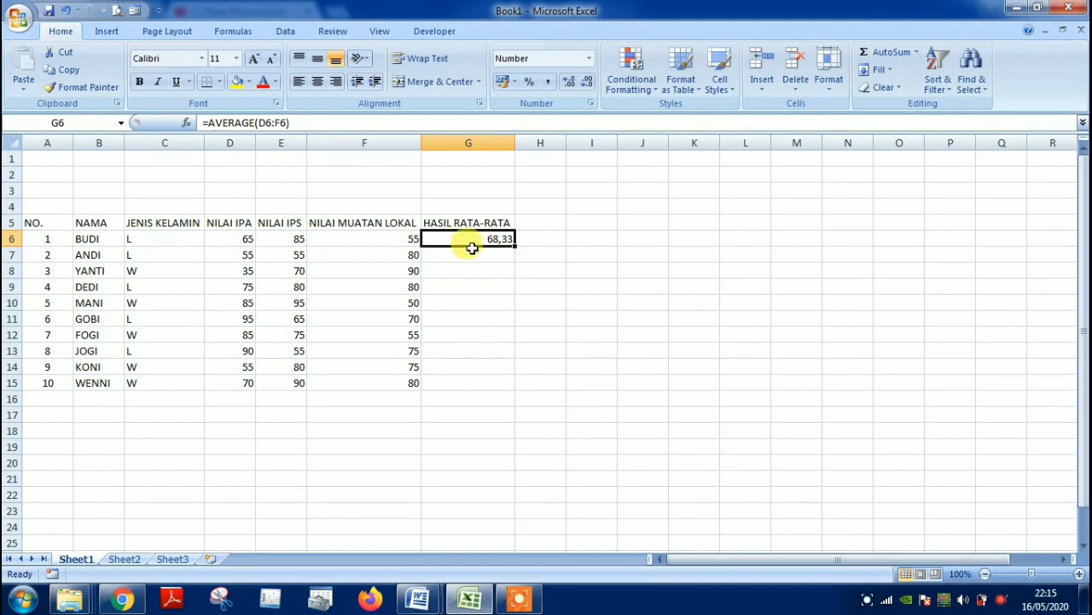
# Copy the average formula from cell G6 into cells G7 through G15.
pyautogui.hotkey('ctrl', 'c')
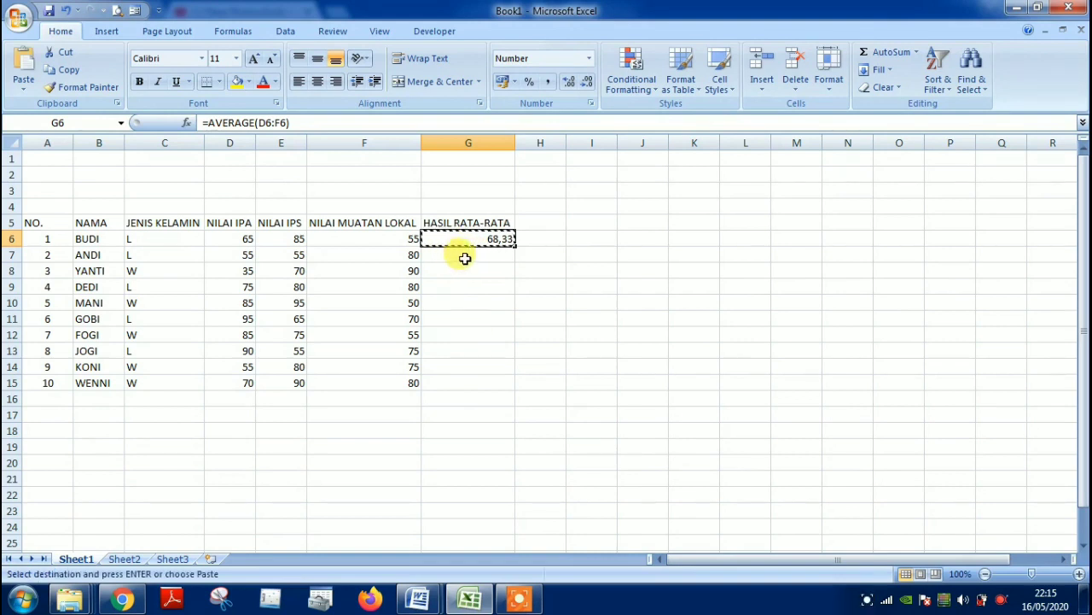
pyautogui.moveTo(464, 256); pyautogui.dragTo(453, 383)
pyautogui.click(453, 384)
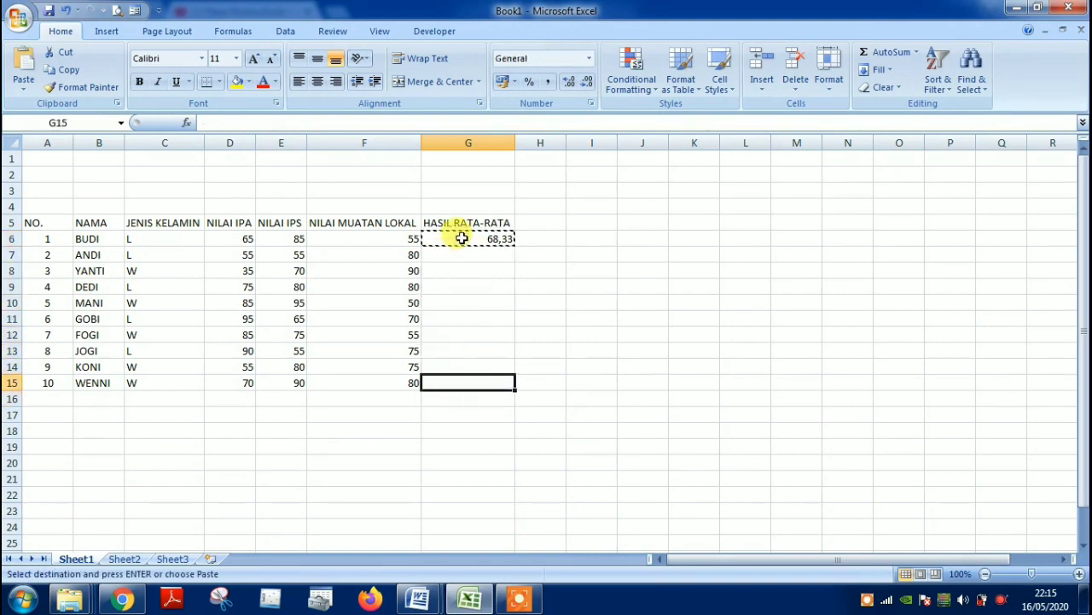
pyautogui.moveTo(458, 251); pyautogui.dragTo(452, 379)
pyautogui.press('Return')
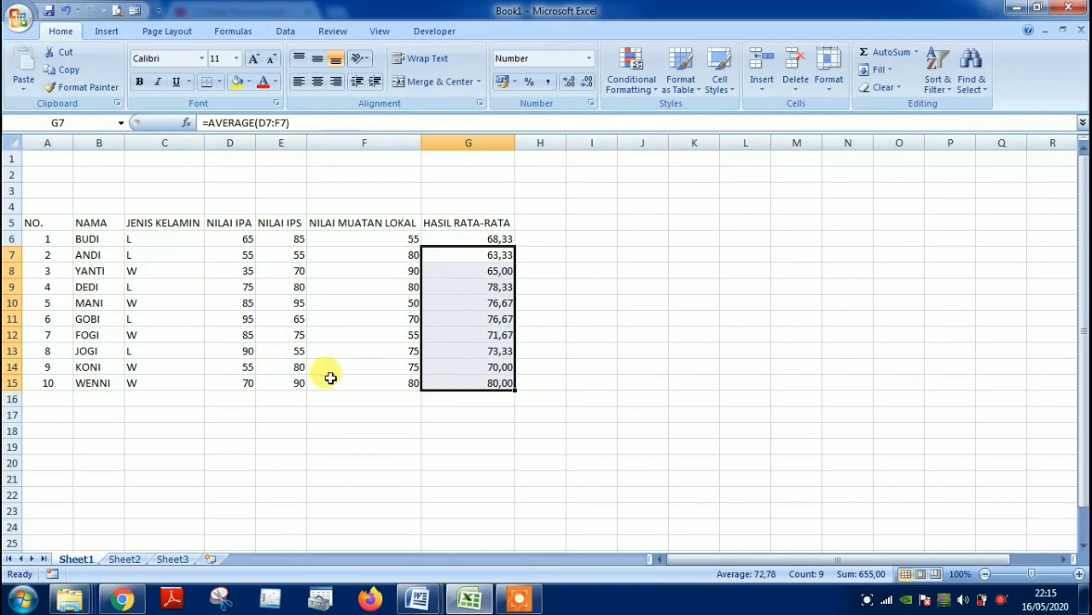
# Start a SUM formula in cell D16, pointing its argument at the NILAI IPA scores above.
pyautogui.click(227, 400)
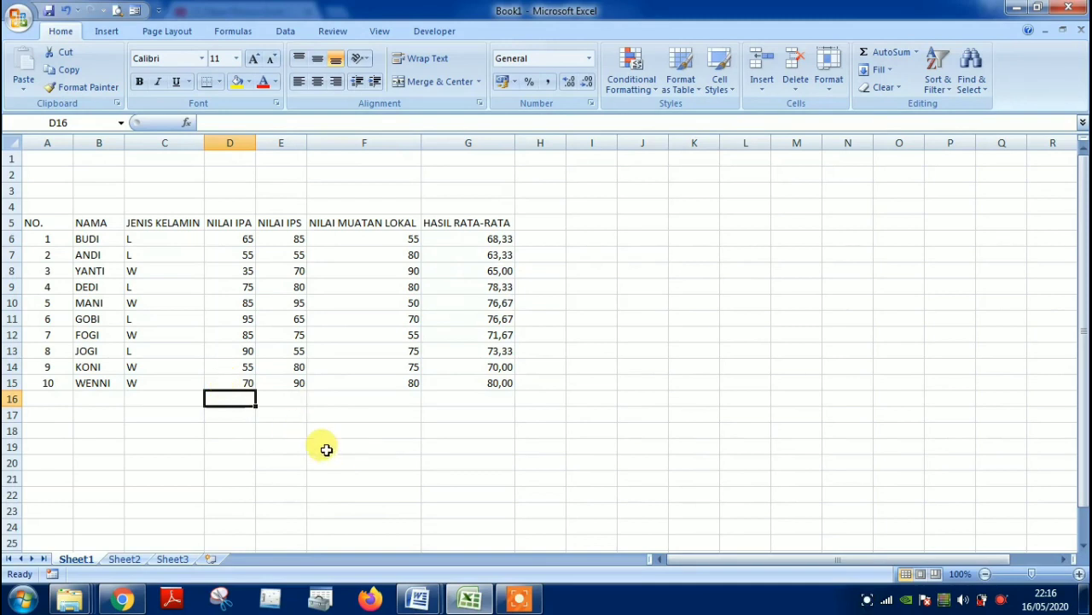
pyautogui.write('=')
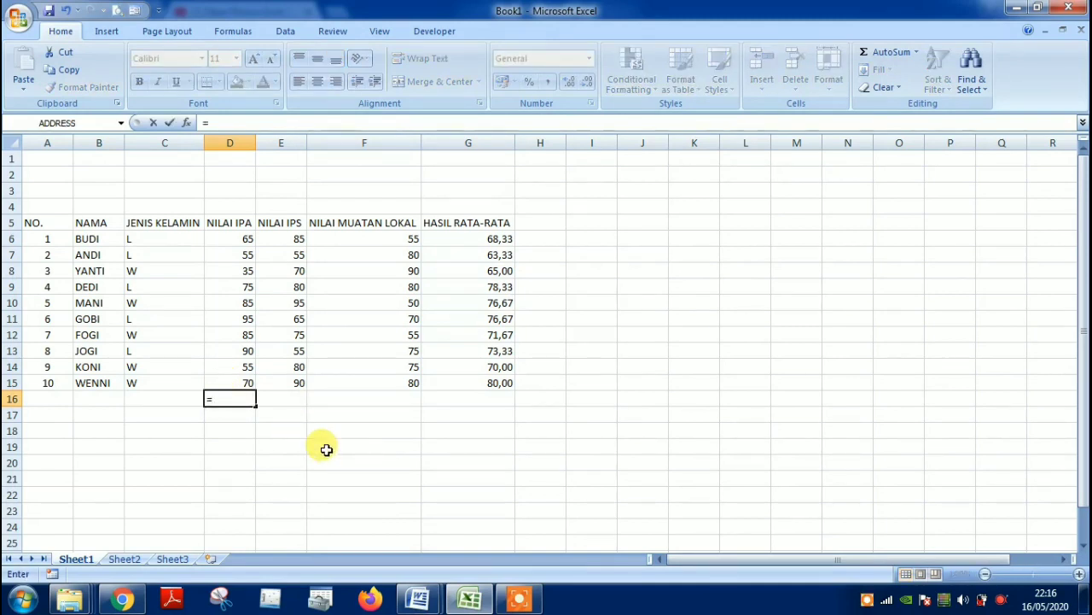
pyautogui.write('SUM')
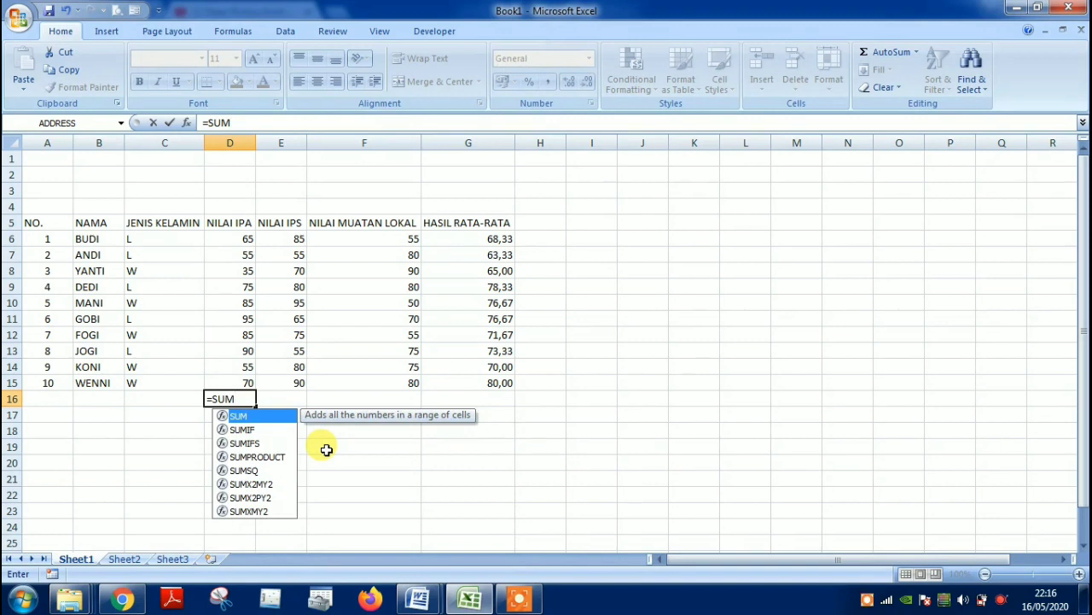
pyautogui.write('(')
pyautogui.press('Up')
pyautogui.press('Up')
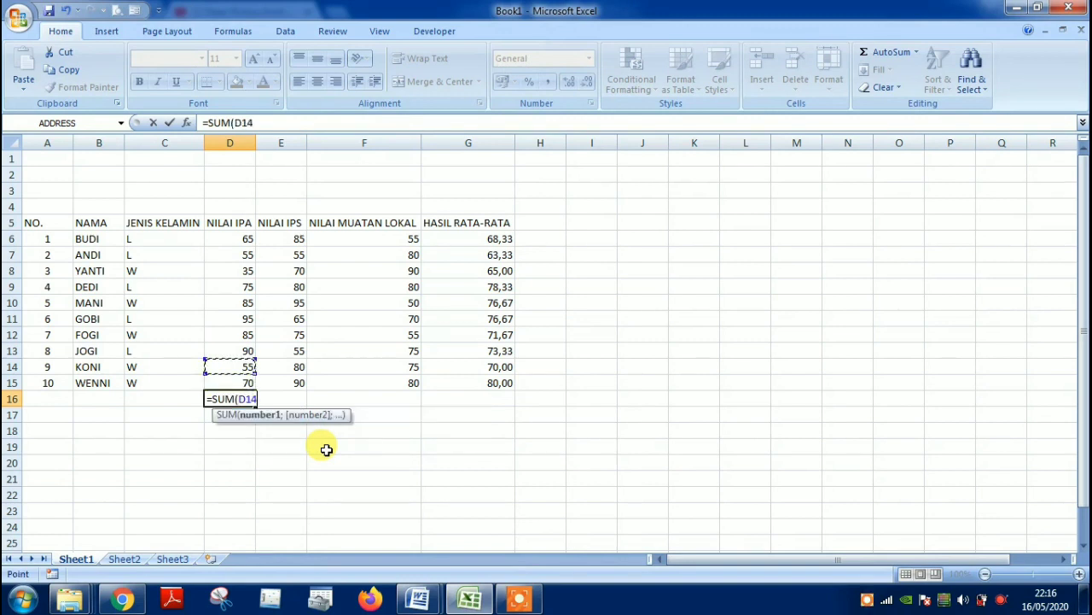
# Complete the SUM formula in D16 so that it totals the NILAI IPA scores in D6:D15.
pyautogui.press('Up')
pyautogui.press('Up')
pyautogui.press('Up')
pyautogui.press('Up')
pyautogui.press('Up')
pyautogui.press('Up')
pyautogui.press('Up')
pyautogui.press('Up')
pyautogui.hotkey('shift', 'Down')
pyautogui.hotkey('shift', 'Down')
pyautogui.hotkey('shift', 'Down')
pyautogui.hotkey('shift', 'Down')
pyautogui.hotkey('shift', 'Down')
pyautogui.hotkey('shift', 'Down')
pyautogui.hotkey('shift', 'Down')
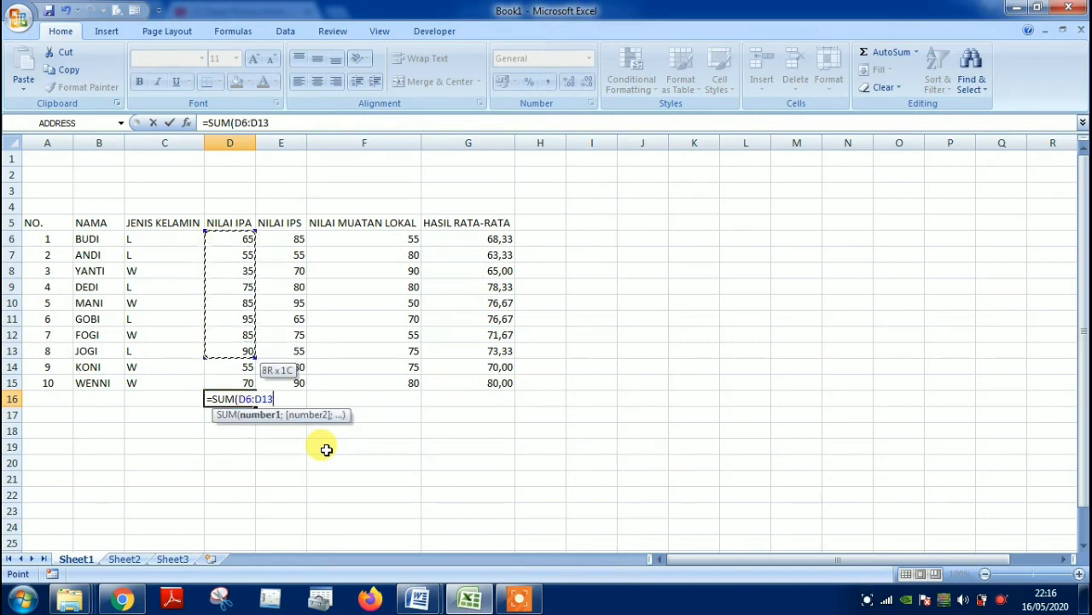
pyautogui.hotkey('shift', 'Down')
pyautogui.hotkey('shift', 'Down')
pyautogui.write(')')
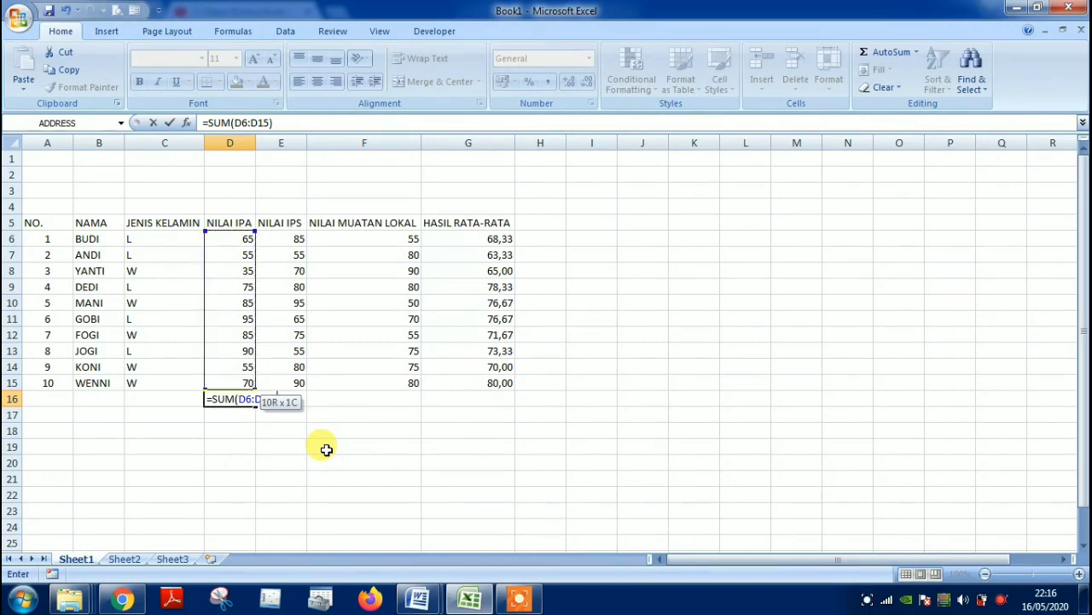
pyautogui.press('Return')
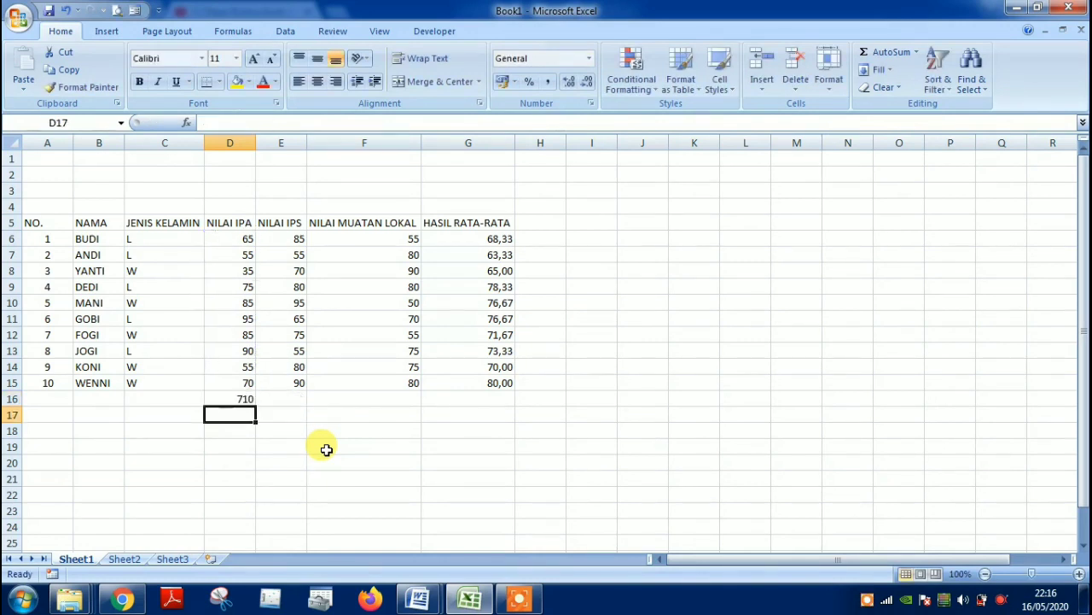
# Copy the SUM formula from D16 into E16 and F16 to total the NILAI IPS and NILAI MUATAN LOKAL columns.
pyautogui.click(241, 397)
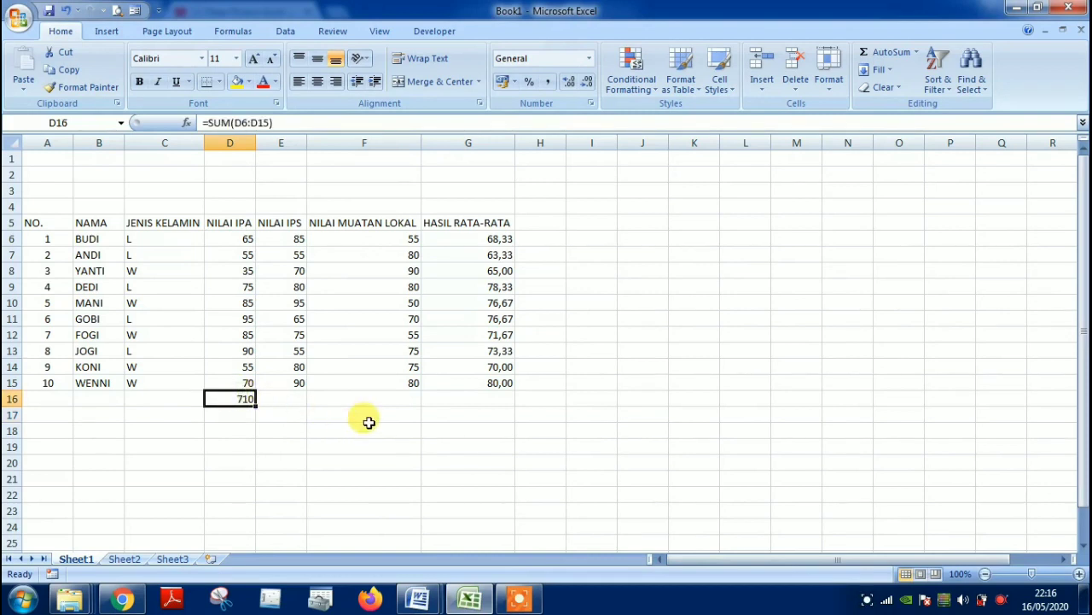
pyautogui.hotkey('ctrl', 'c')
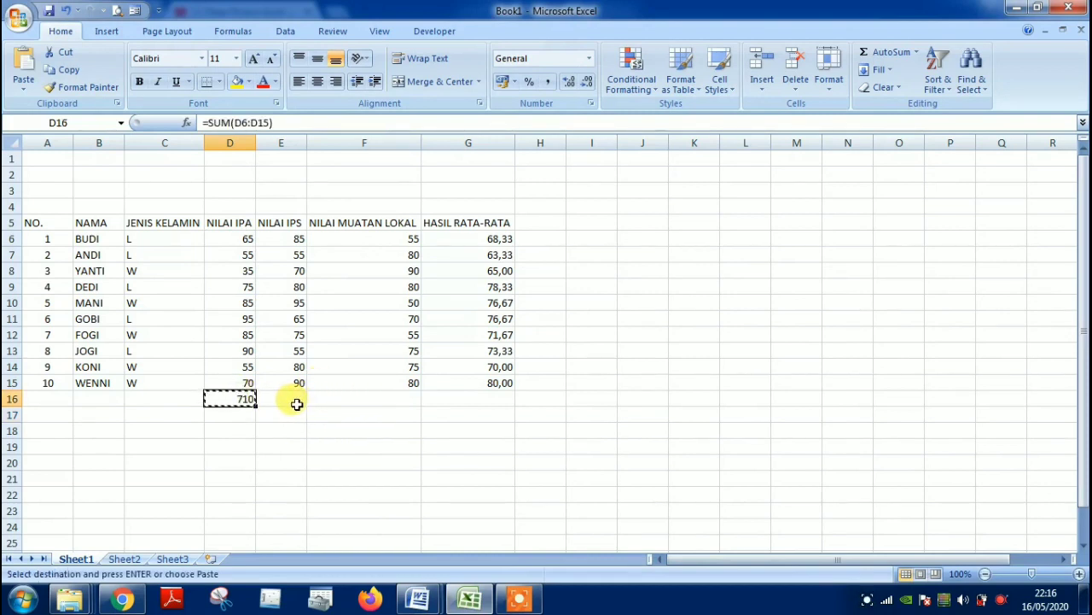
pyautogui.click(294, 401)
pyautogui.hotkey('ctrl', 'v')
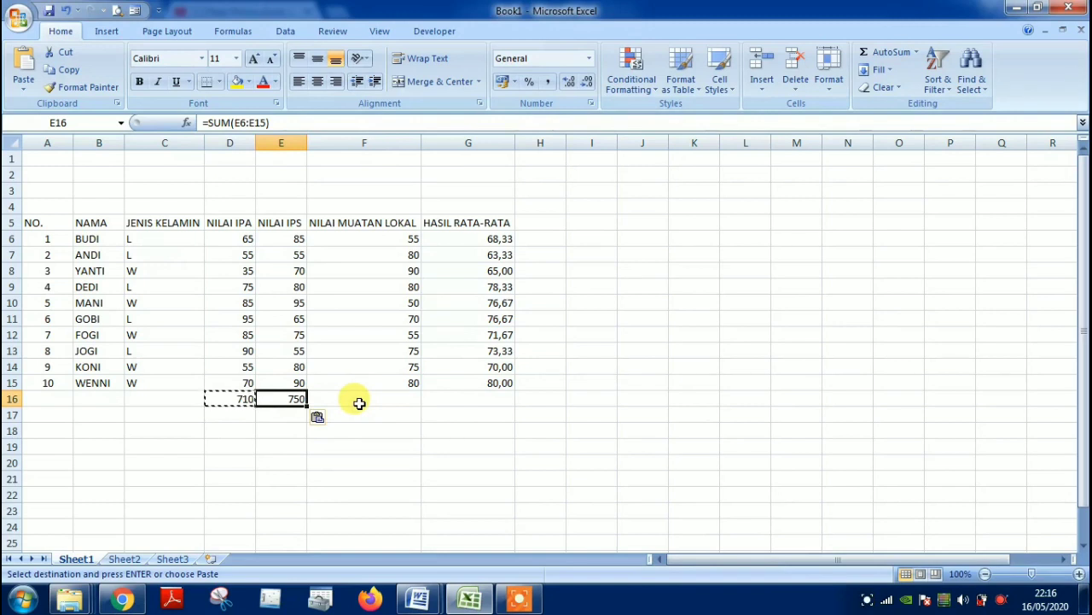
pyautogui.click(359, 401)
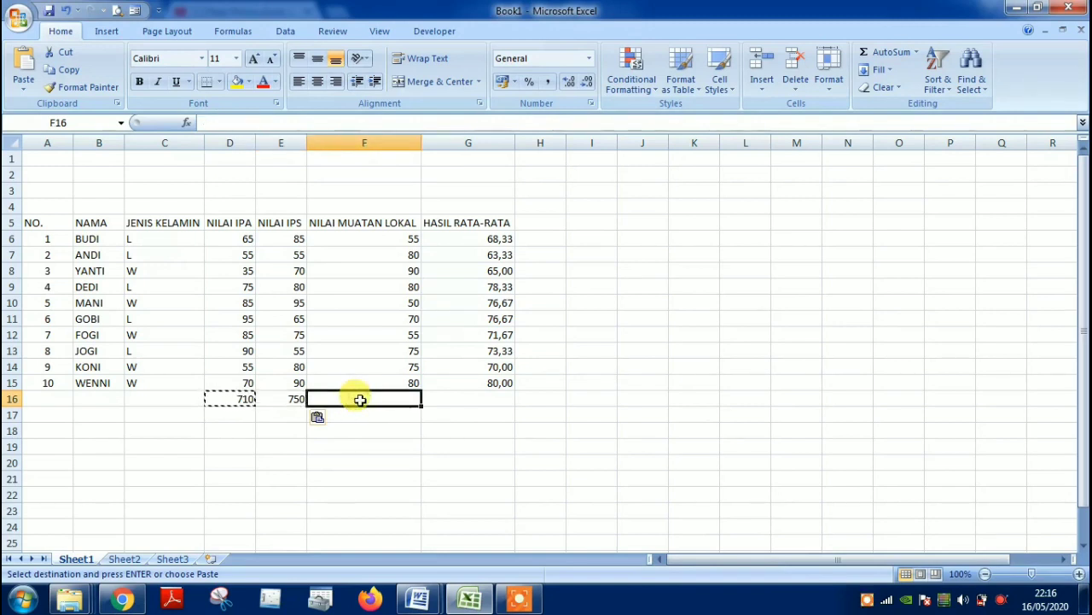
pyautogui.hotkey('ctrl', 'v')
pyautogui.press('Escape')
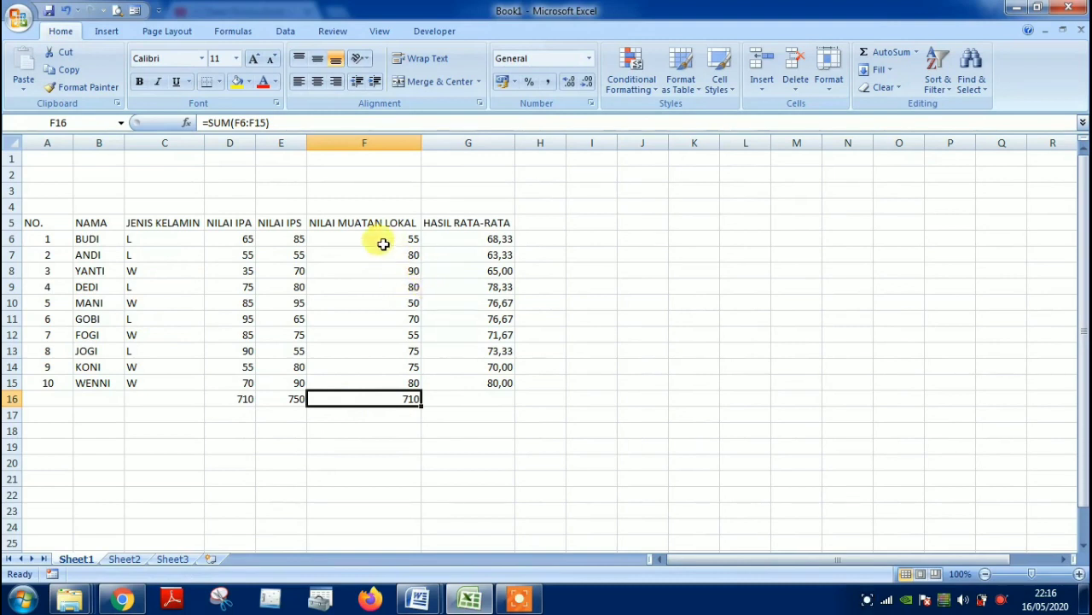
pyautogui.moveTo(383, 244); pyautogui.dragTo(378, 383)
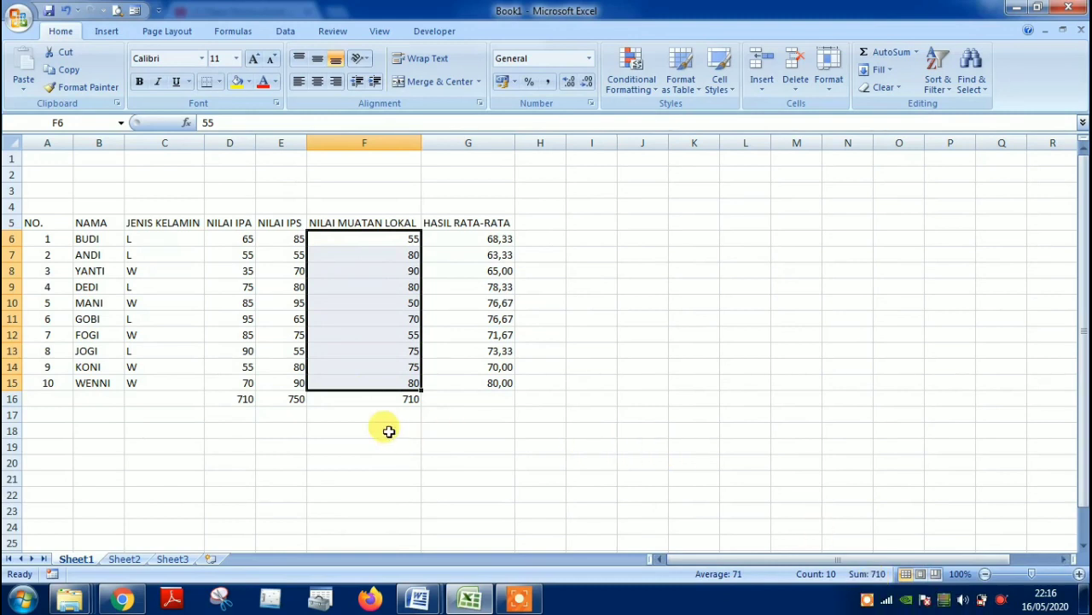
pyautogui.click(346, 414)
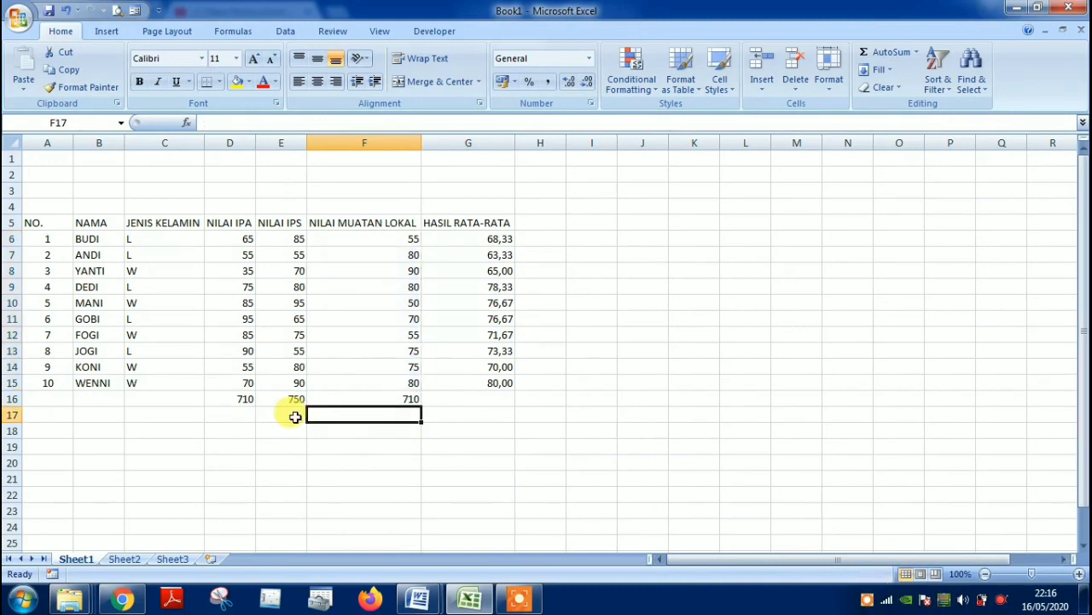
pyautogui.press('Up')
pyautogui.press('Left')
pyautogui.press('Left')
pyautogui.press('Left')
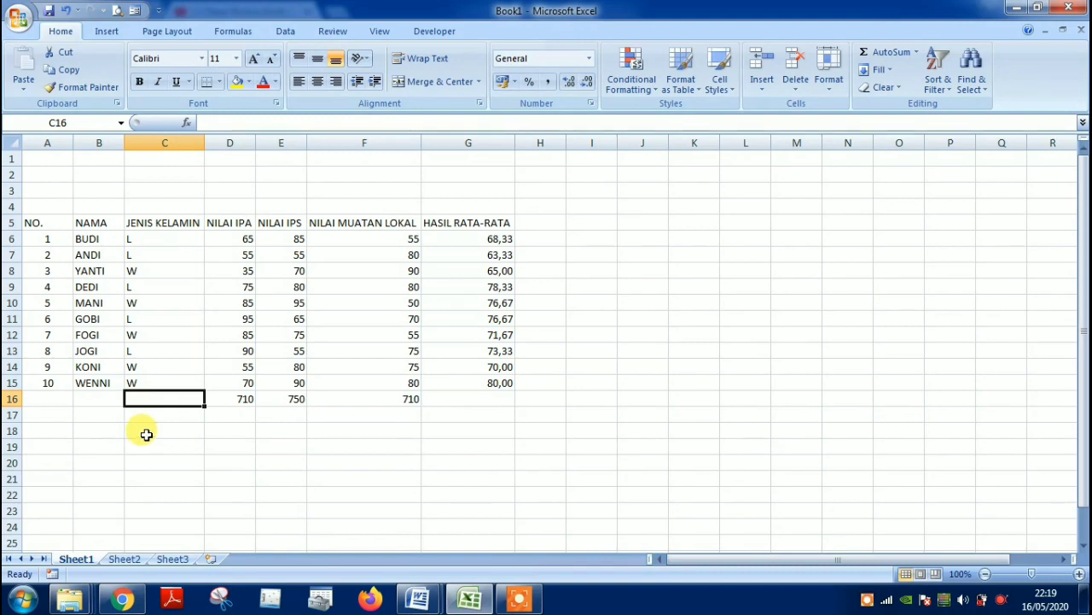
# Enter the labels LAKI in B17 and WANITA in B18 below the table.
pyautogui.click(105, 417)
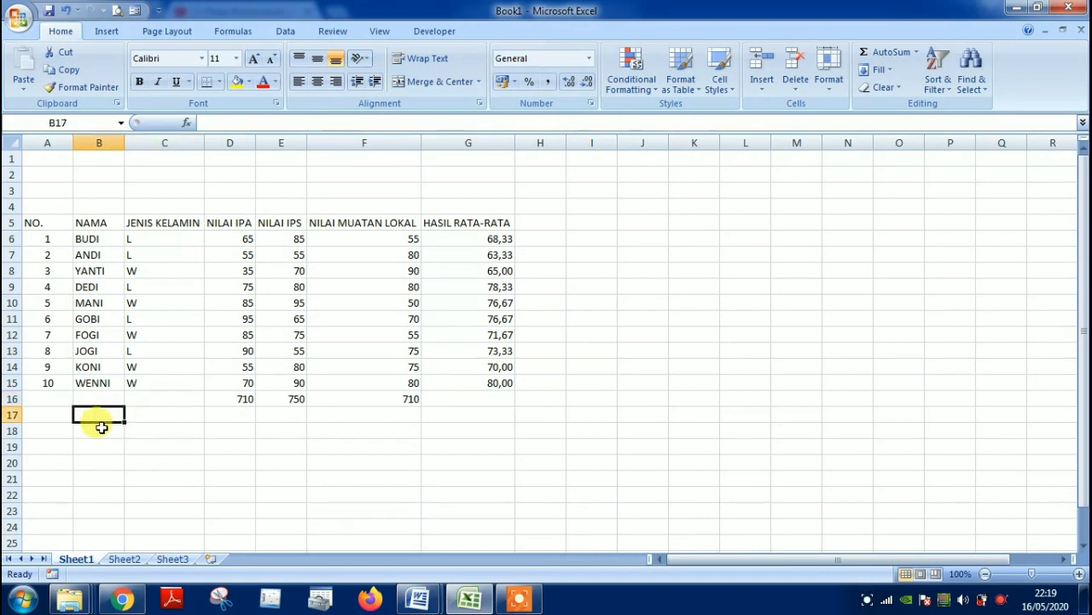
pyautogui.write('LAKI')
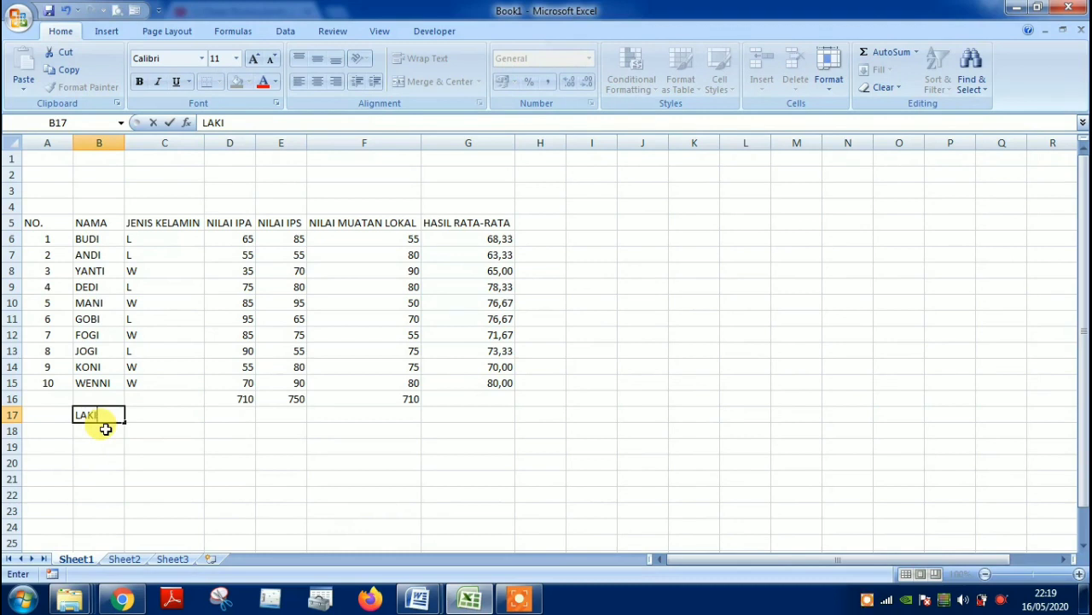
pyautogui.press('Return')
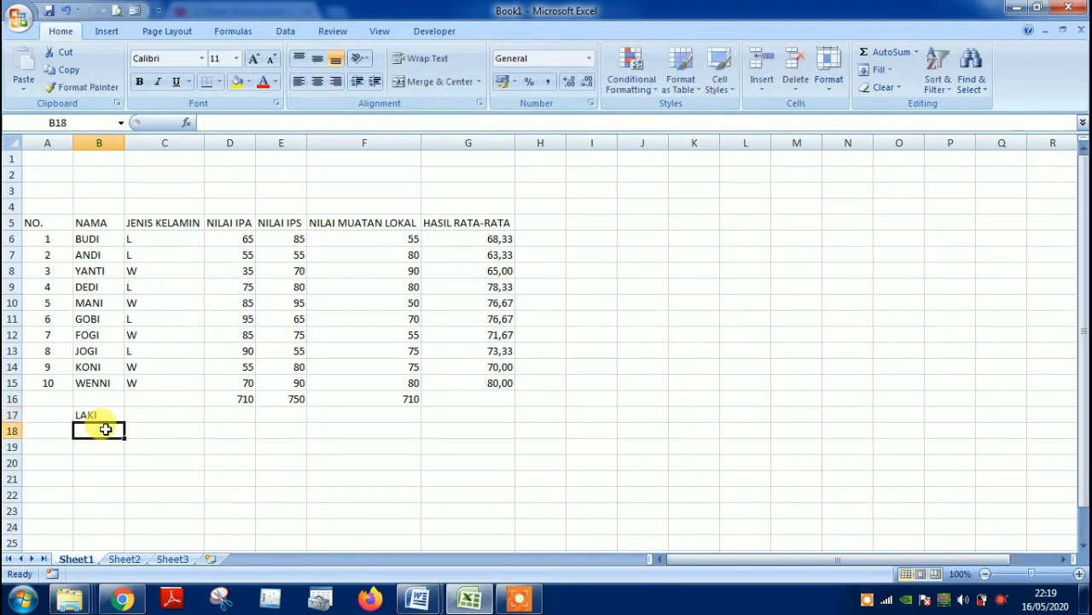
pyautogui.write('WANITA')
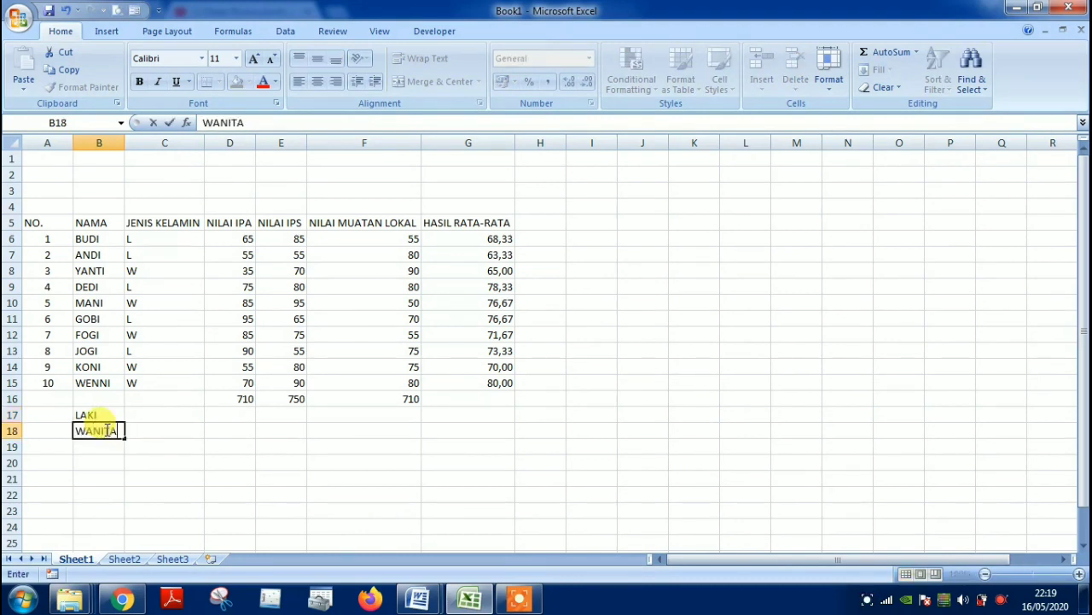
pyautogui.press('Up')
# Enter =COUNTIF(C6:C15;"L") in C17 to count the male students in the JENIS KELAMIN column.
pyautogui.press('Right')
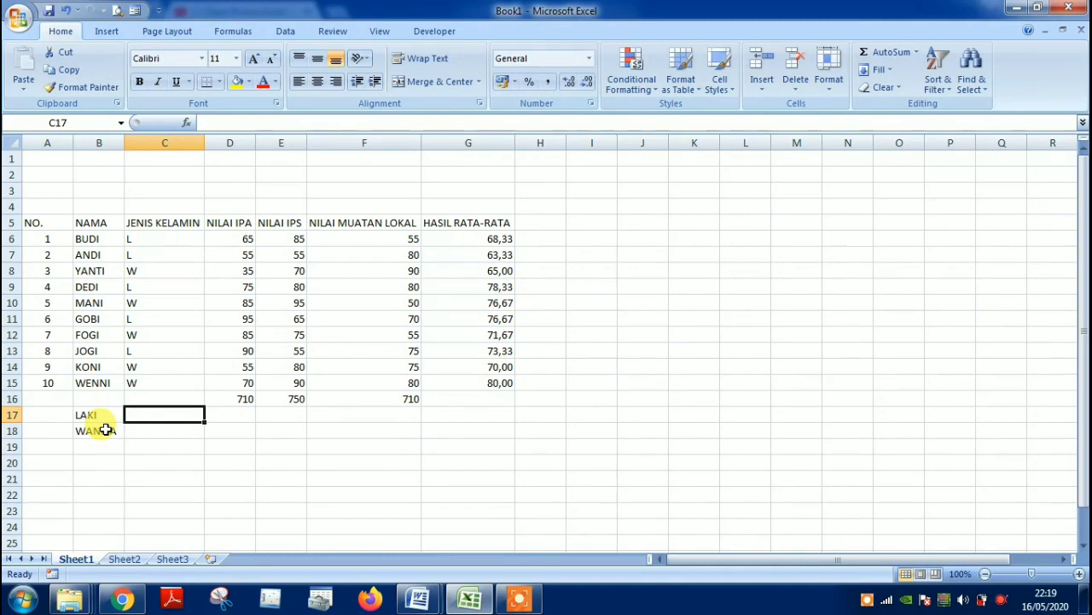
pyautogui.write('=')
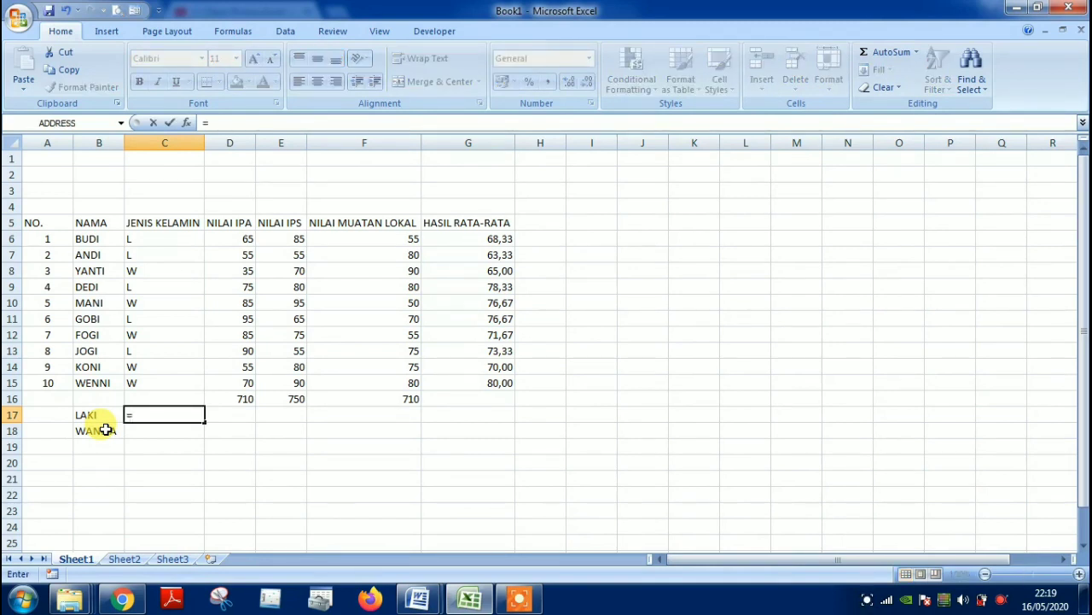
pyautogui.write('COUNT')
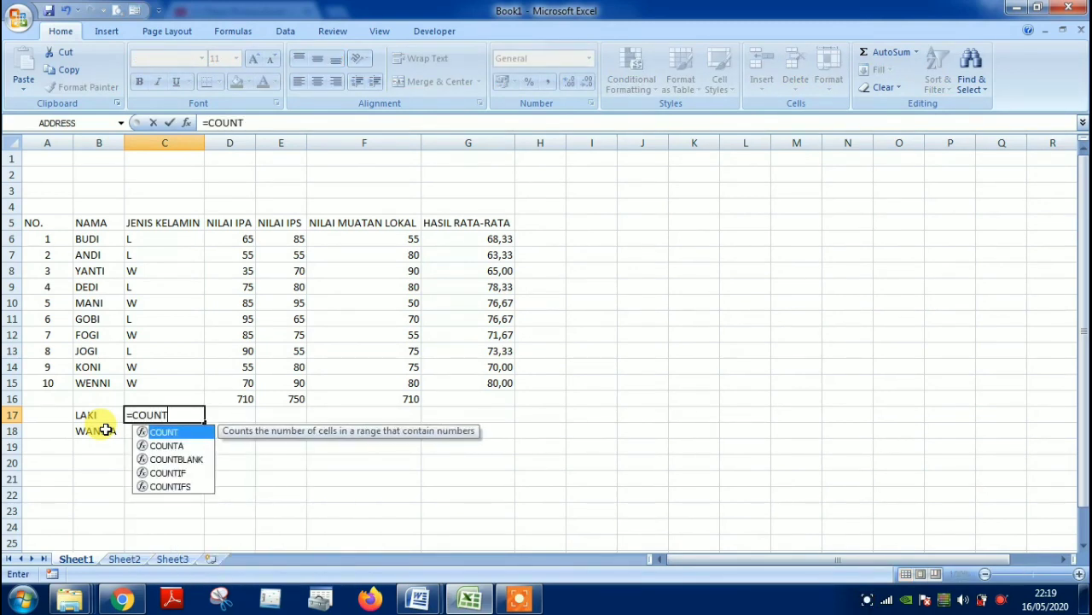
pyautogui.write('IF')
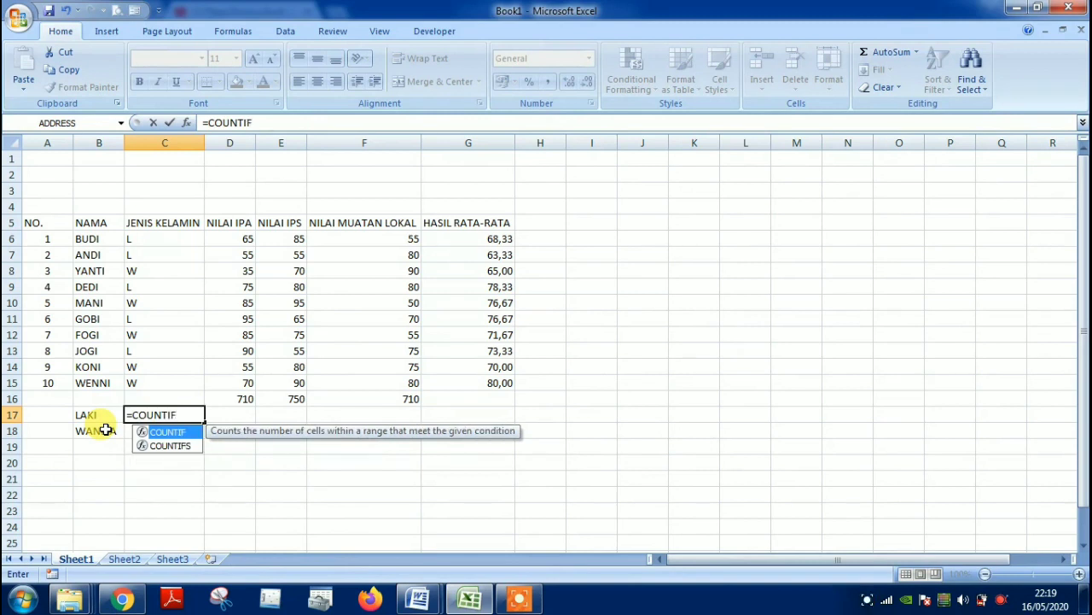
pyautogui.write('(')
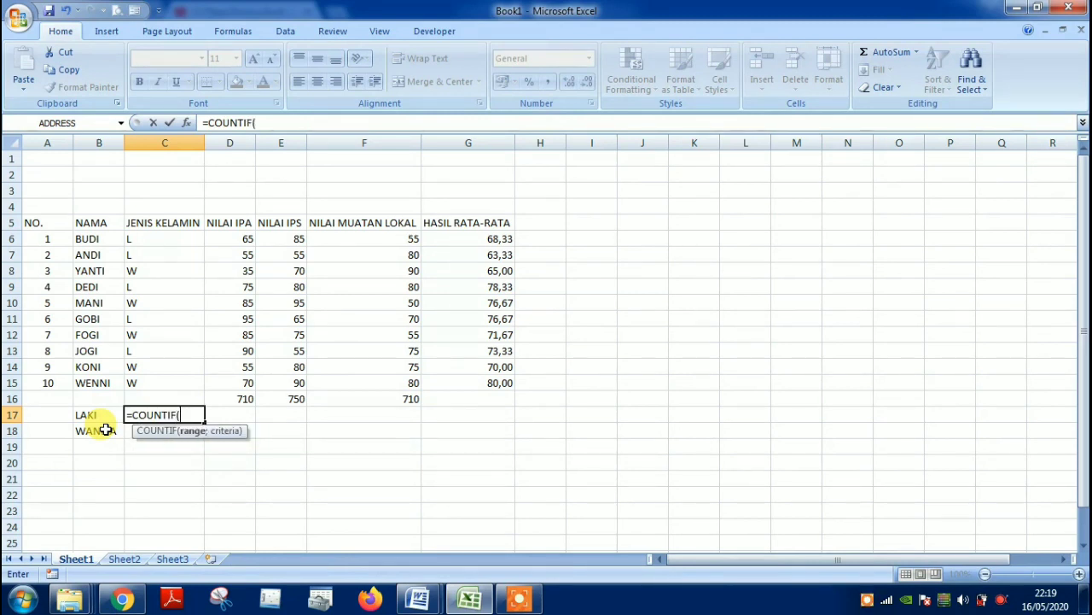
pyautogui.moveTo(170, 247); pyautogui.dragTo(171, 389)
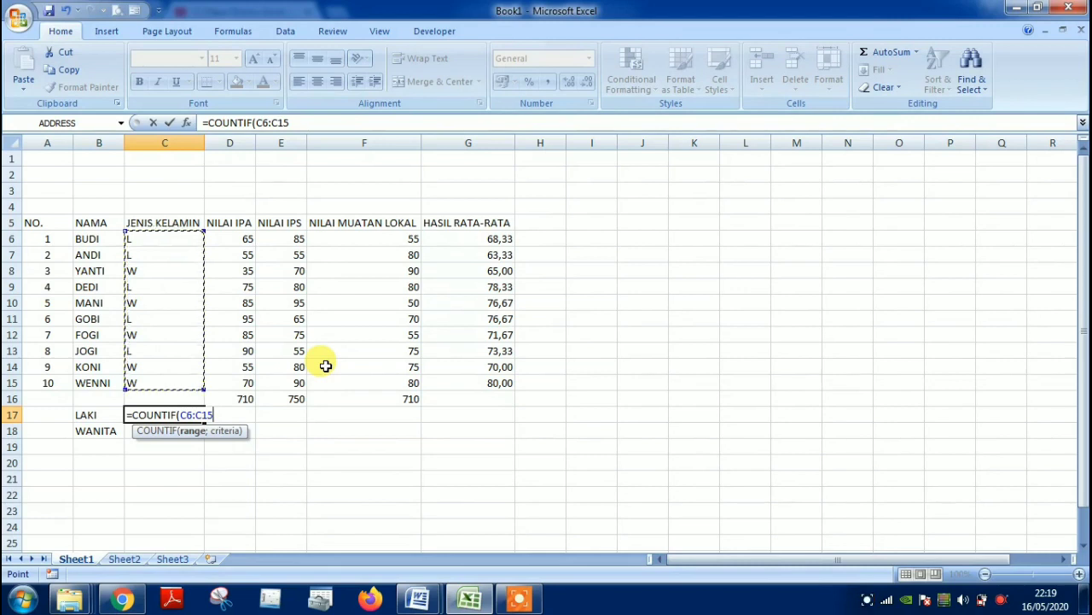
pyautogui.write(';')
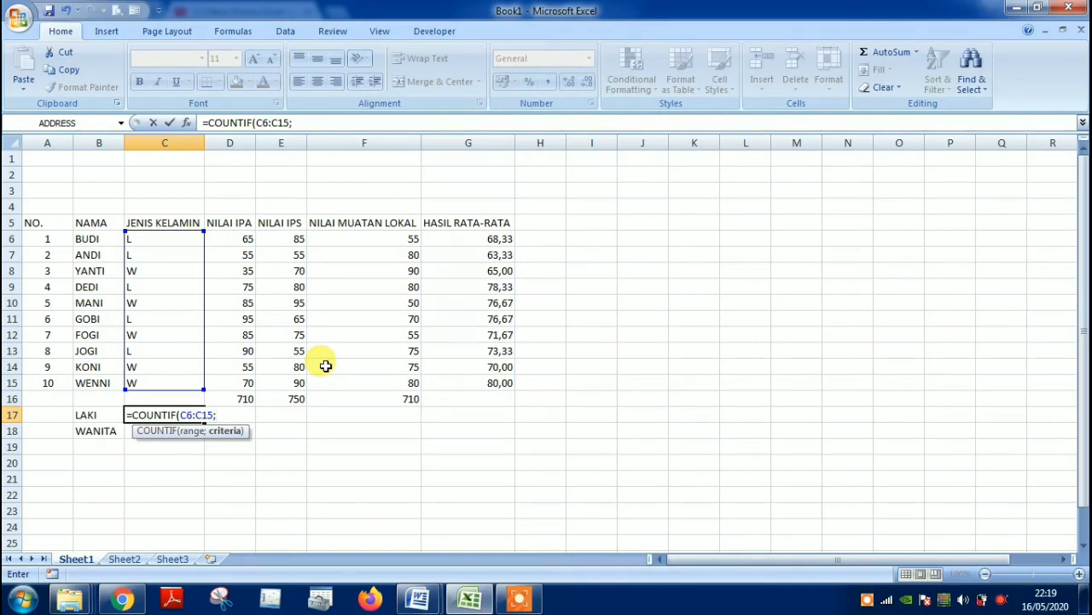
pyautogui.write('"')
pyautogui.write('L')
pyautogui.write('")')
pyautogui.press('Return')
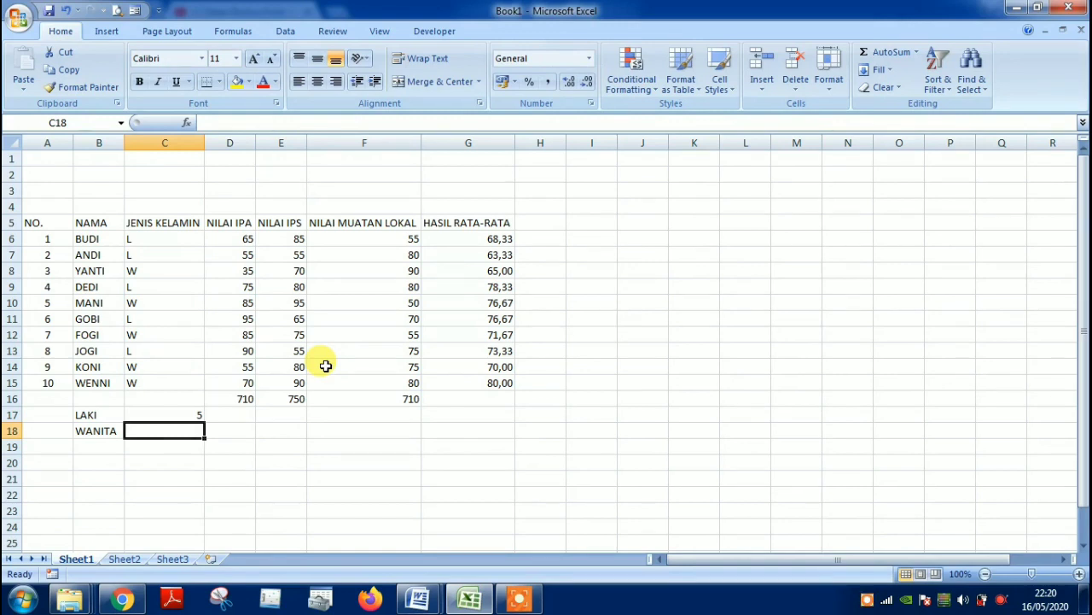
# Enter =COUNTIF(C6:C15;"W") in C18 to count the female students in the JENIS KELAMIN column.
pyautogui.write('=C')
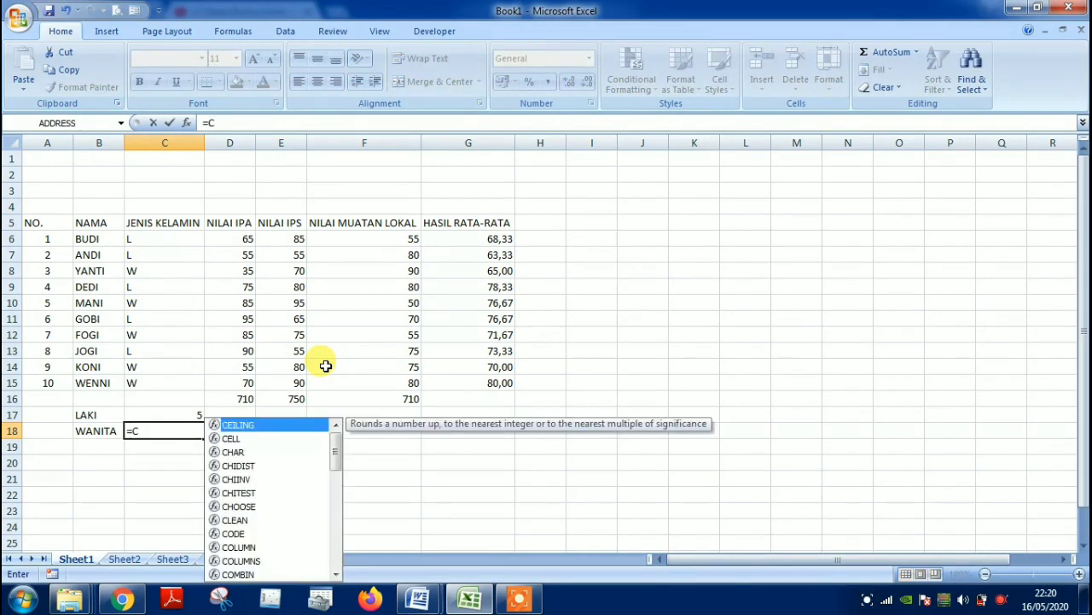
pyautogui.write('OUNTIF')
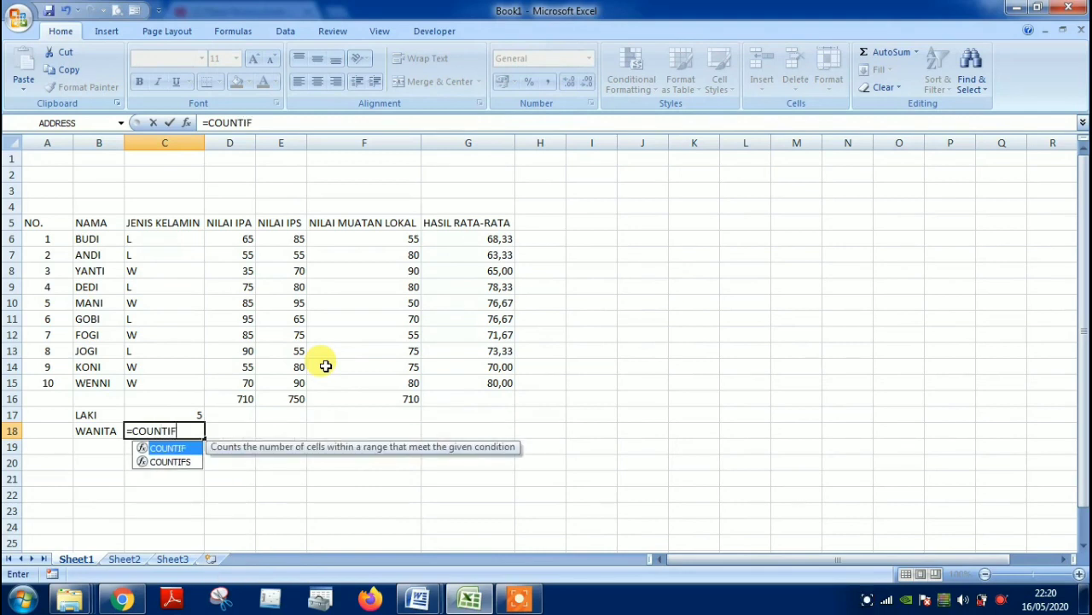
pyautogui.write('(')
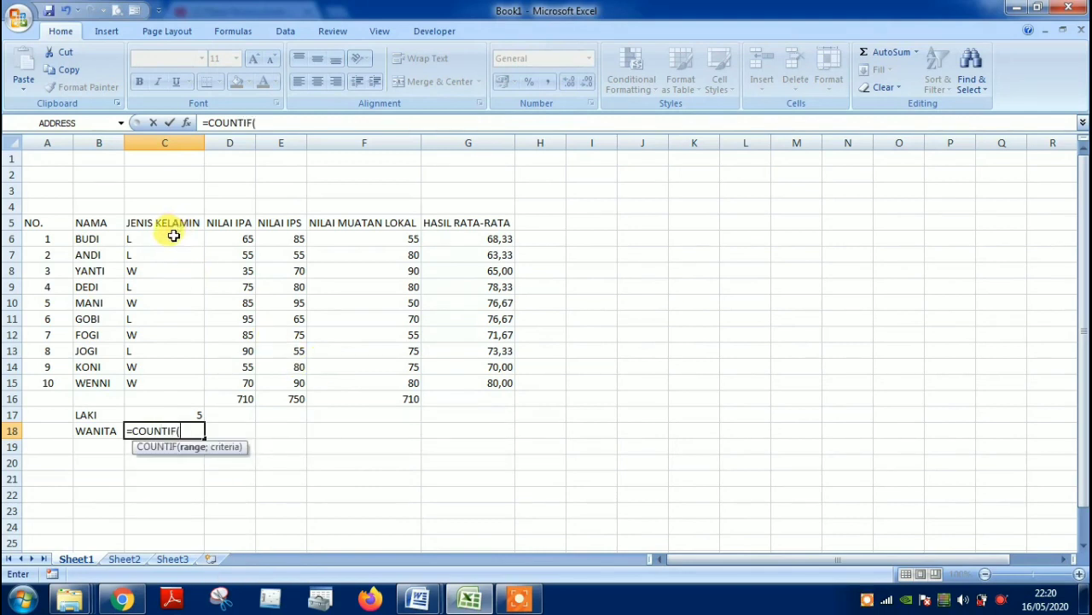
pyautogui.moveTo(175, 238); pyautogui.dragTo(183, 384)
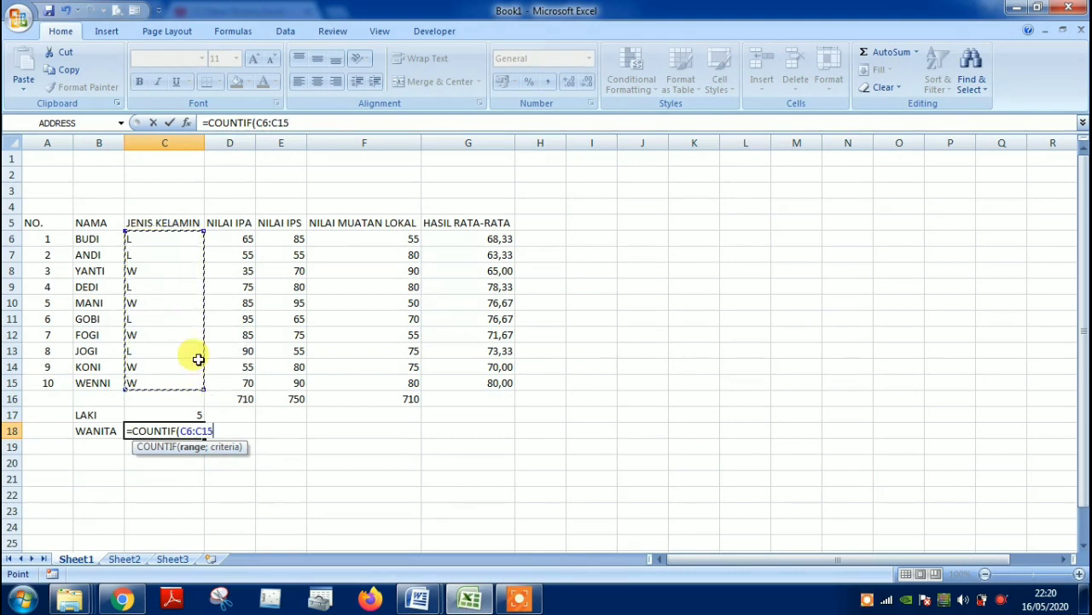
pyautogui.write(';')
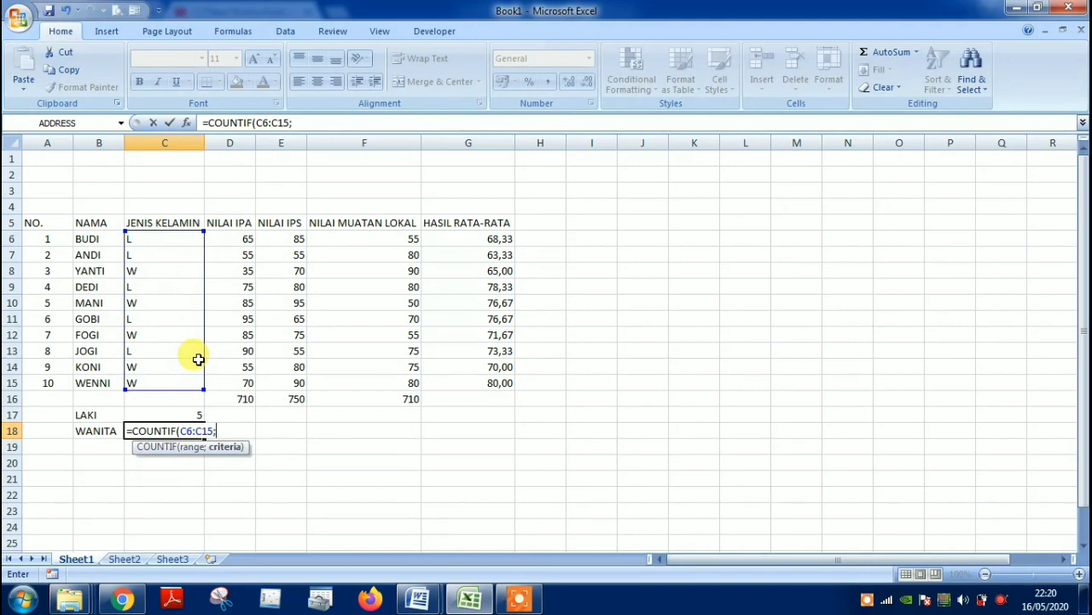
pyautogui.write('"')
pyautogui.write('W")')
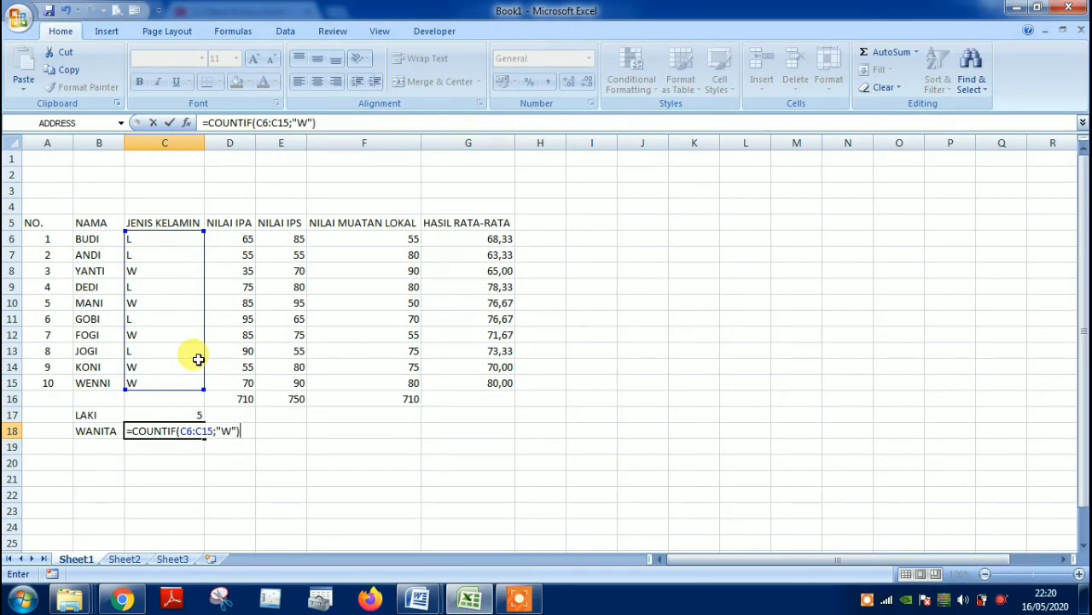
pyautogui.press('Return')
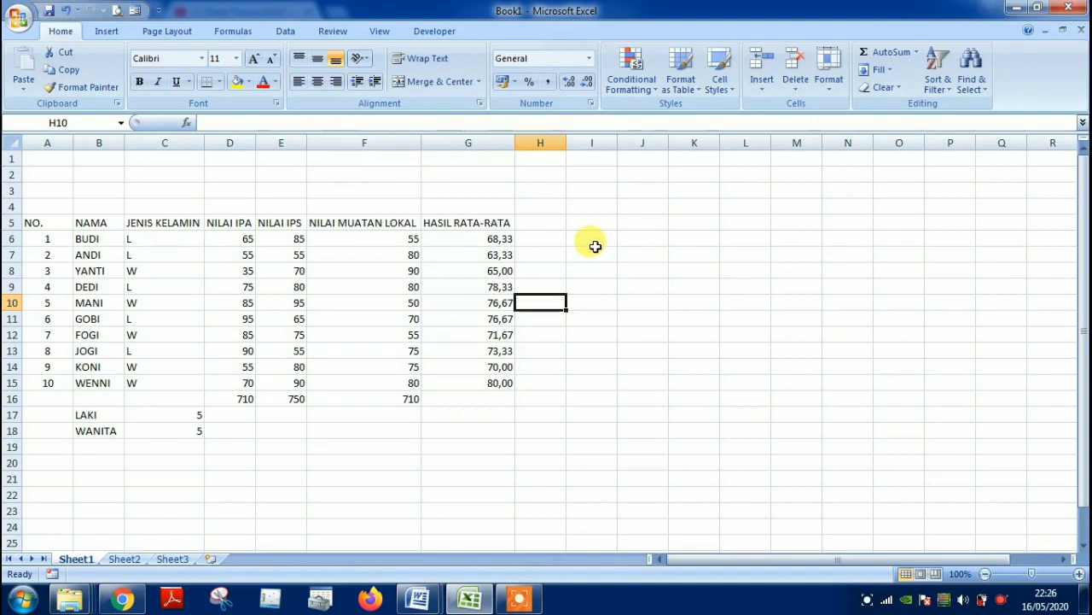
# Enter the value 73 in H4 and the column heading HASIL LULUS in H5.
pyautogui.click(541, 206)
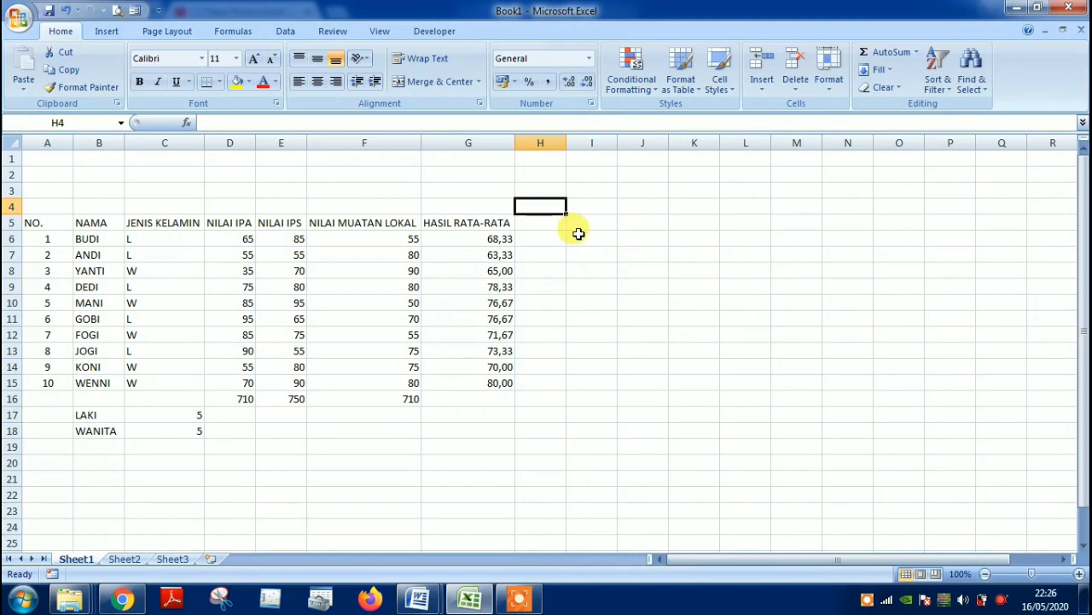
pyautogui.write('73')
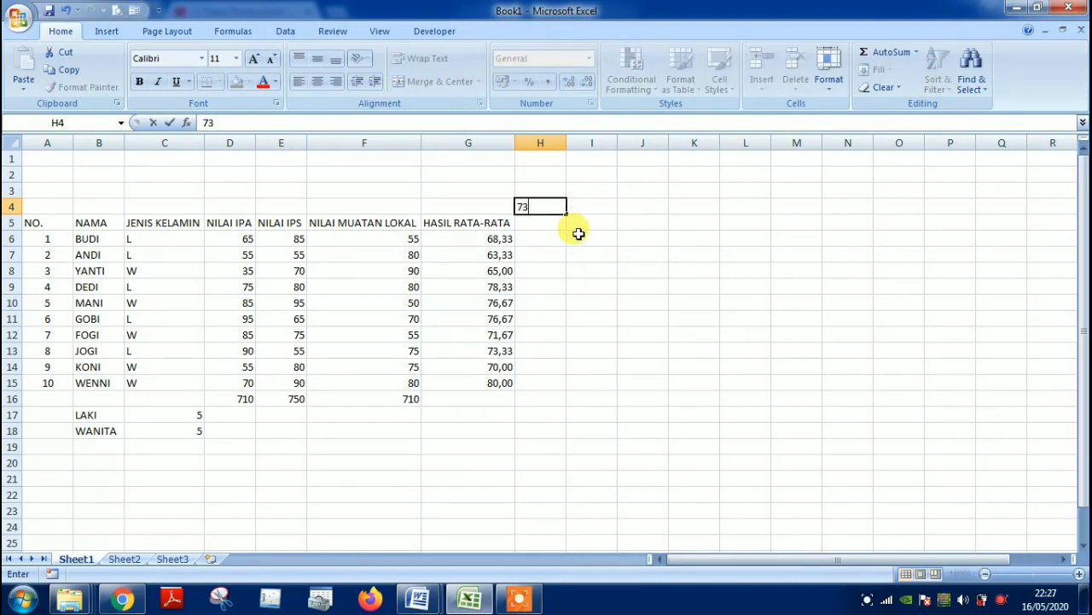
pyautogui.press('Return')
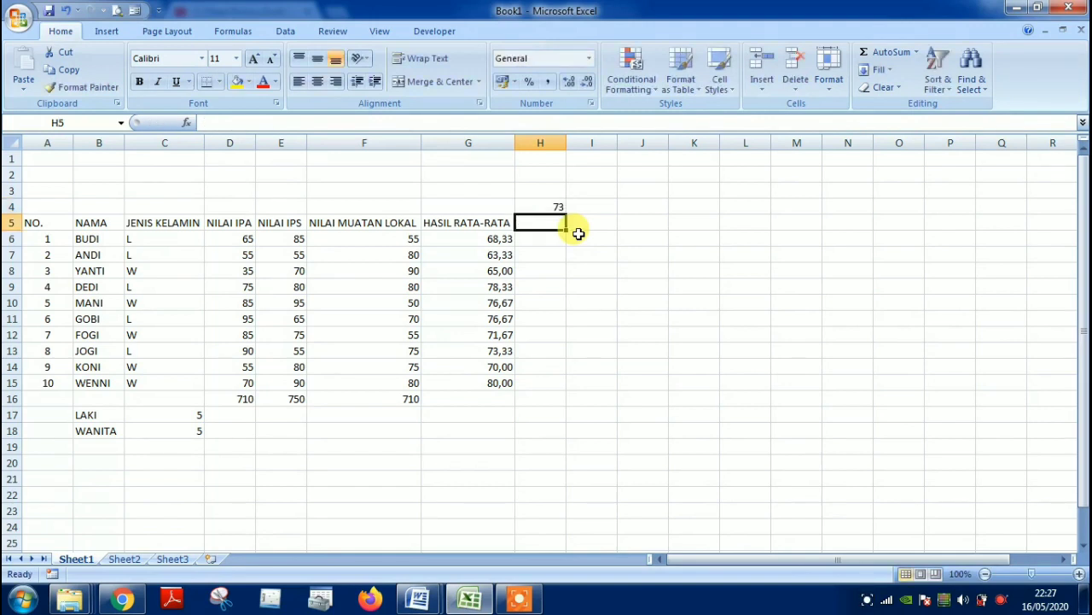
pyautogui.write('HASI')
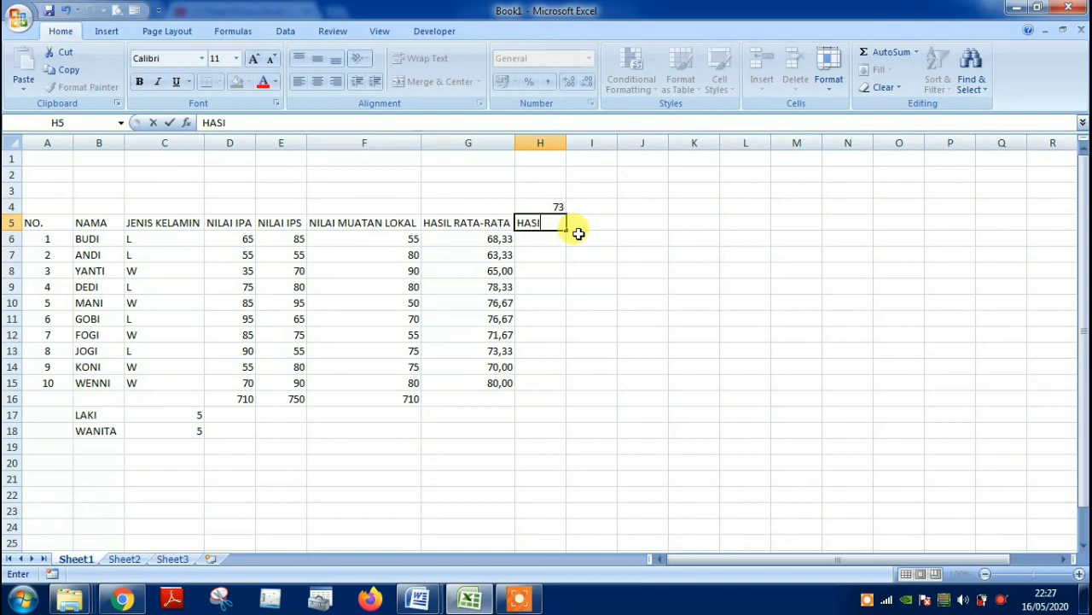
pyautogui.write('L LULUS')
pyautogui.press('Return')
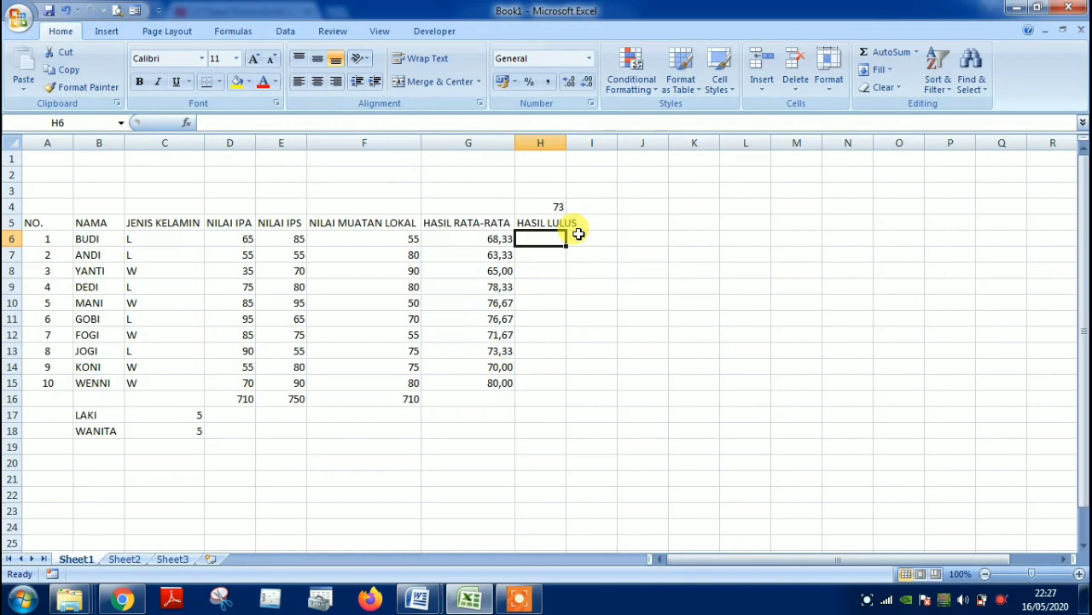
# Enter =IF(G6<73;"TIDAK LULUS";"LULUS") in H6 to grade the first student's average.
pyautogui.write('=')
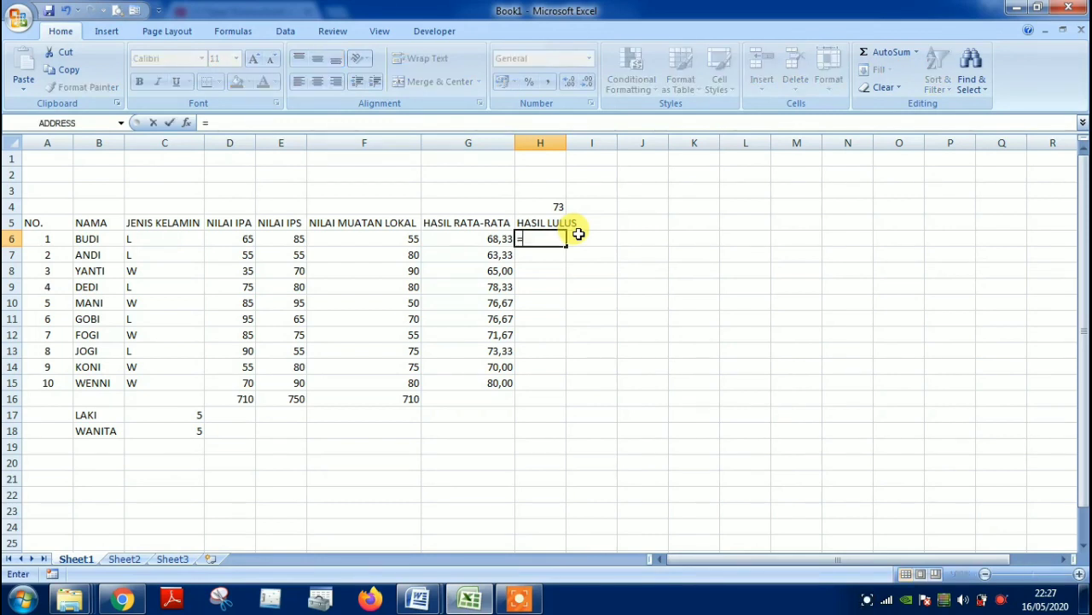
pyautogui.write('I')
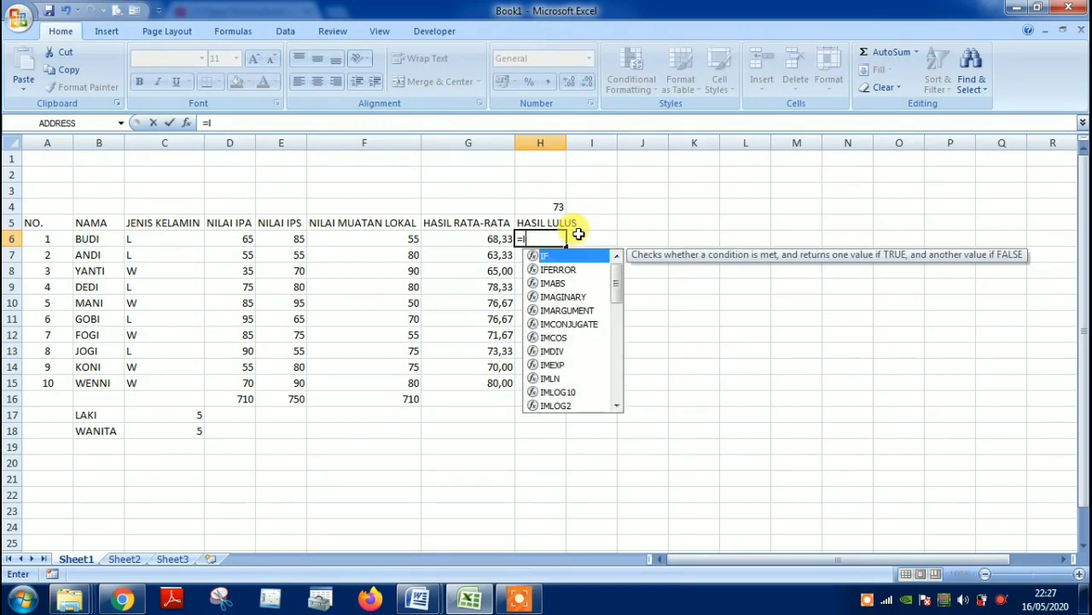
pyautogui.write('F(')
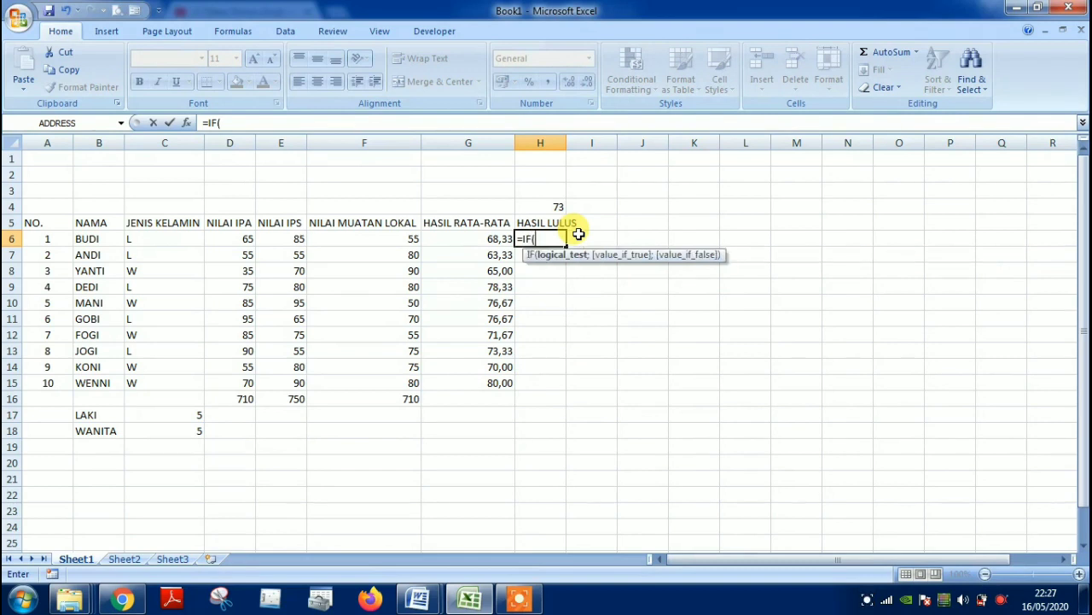
pyautogui.press('Left')
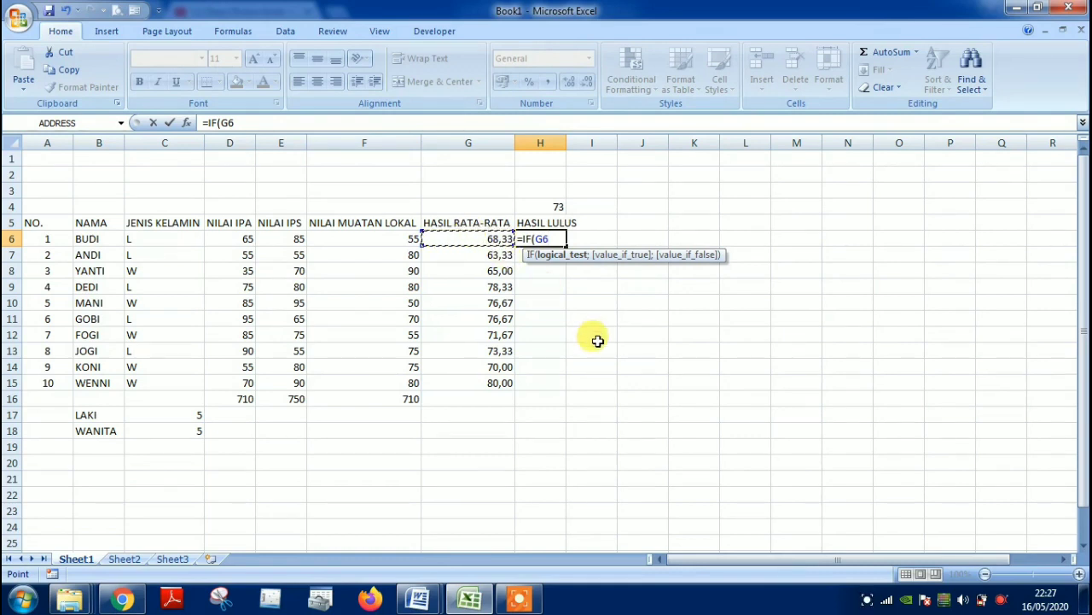
pyautogui.write(';')
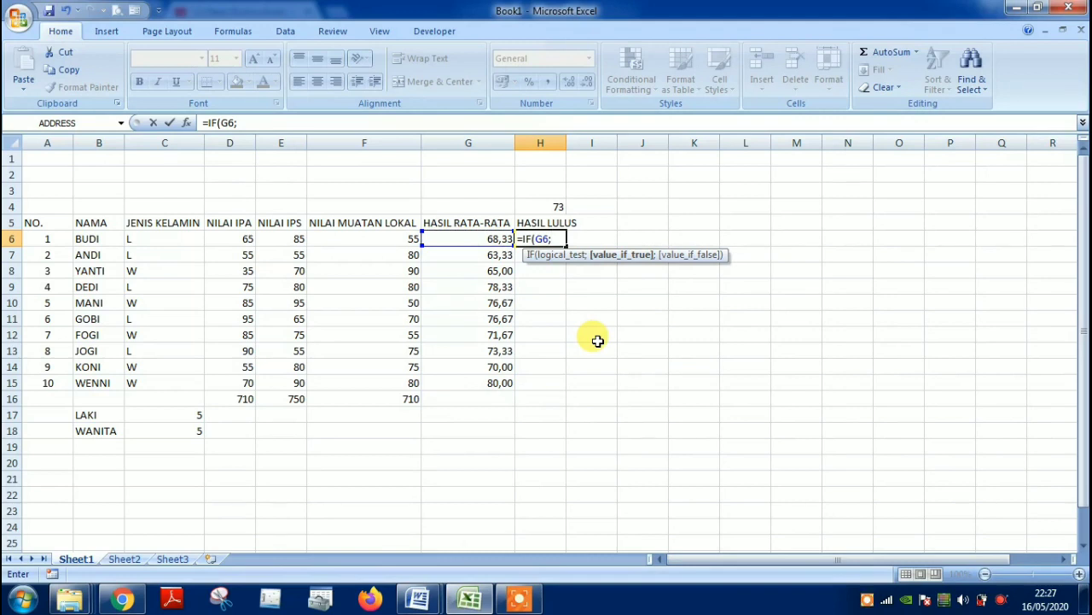
pyautogui.press('BackSpace')
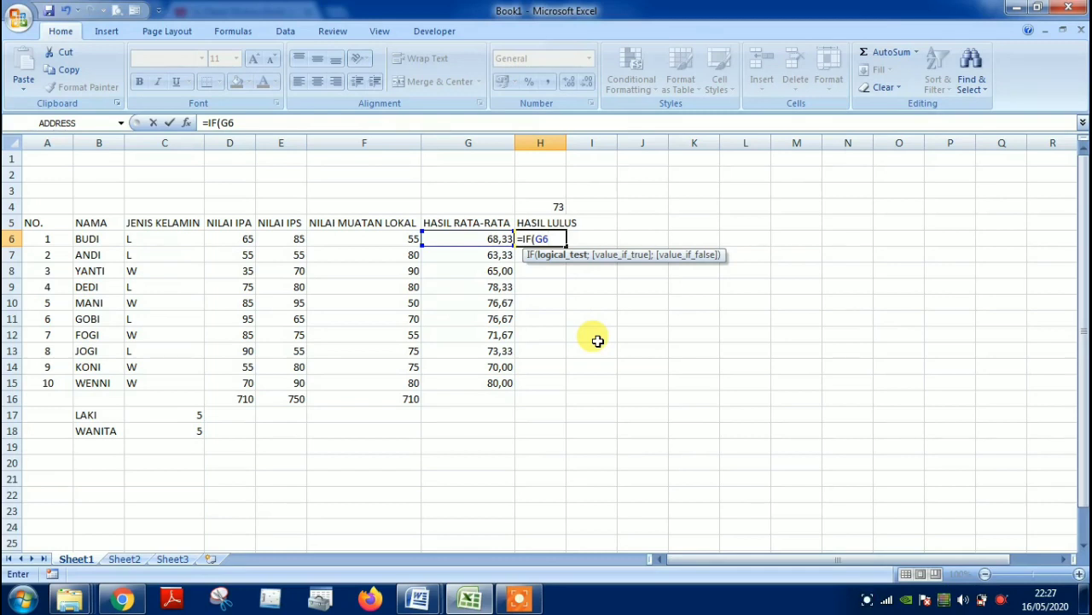
pyautogui.write('<73;')
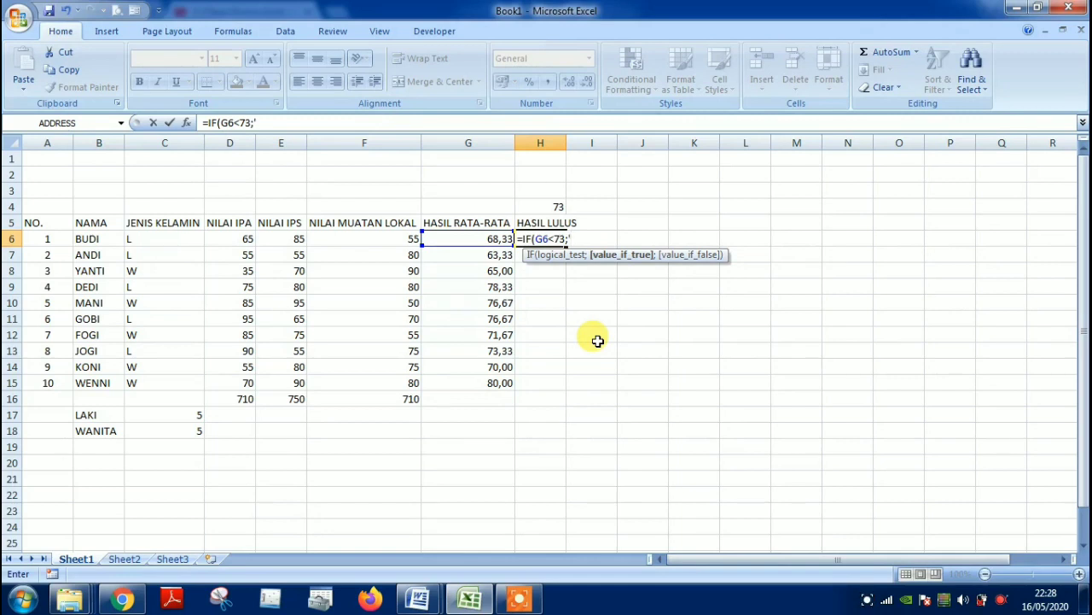
pyautogui.write('"TIDAK LULUS')
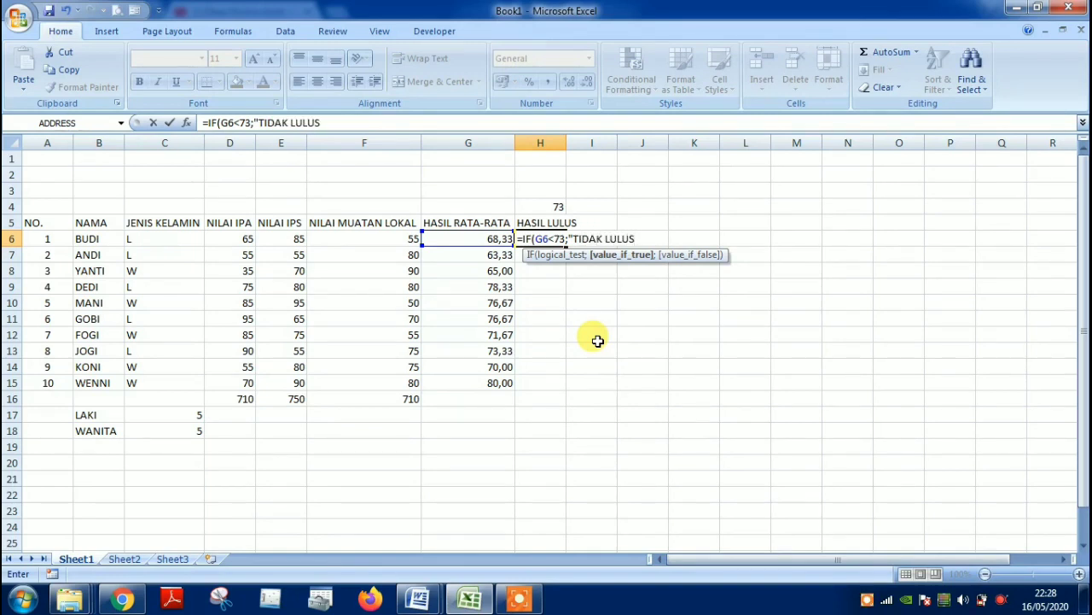
pyautogui.write('";')
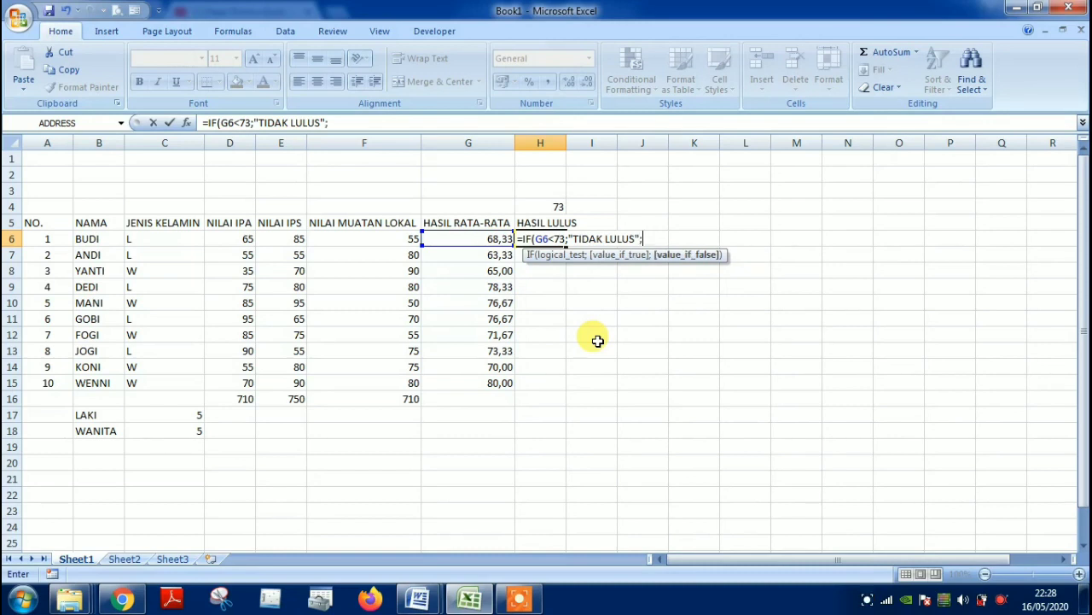
pyautogui.write('"LULUS")')
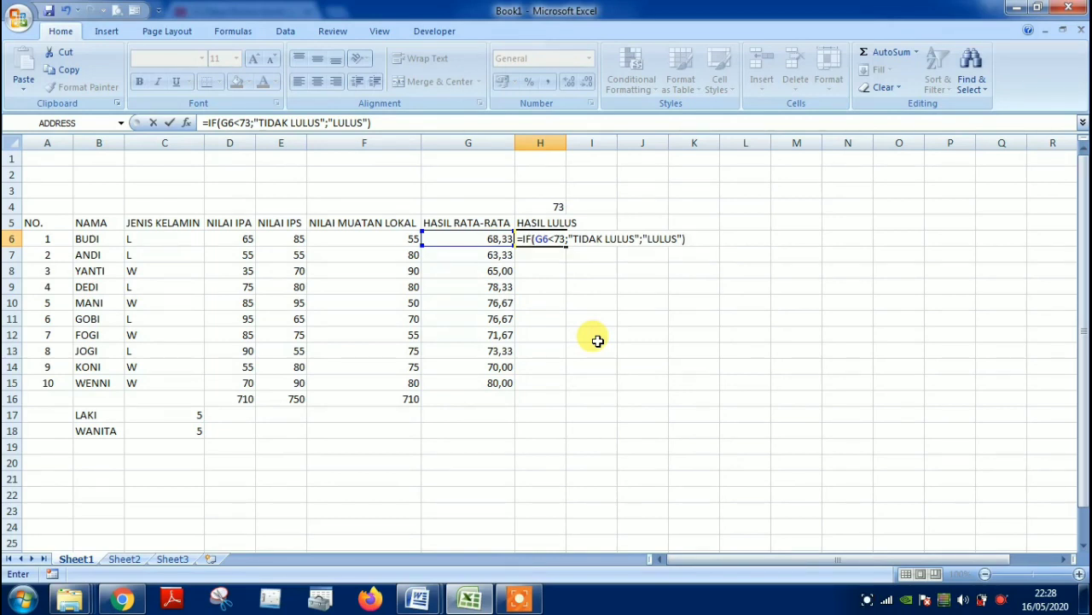
pyautogui.press('Return')
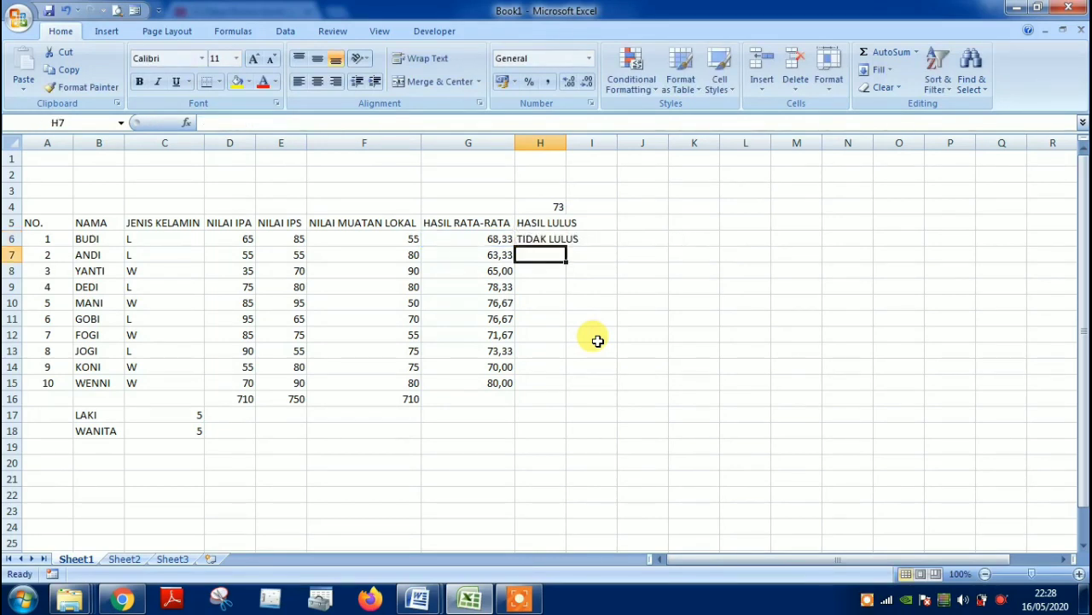
pyautogui.press('Up')
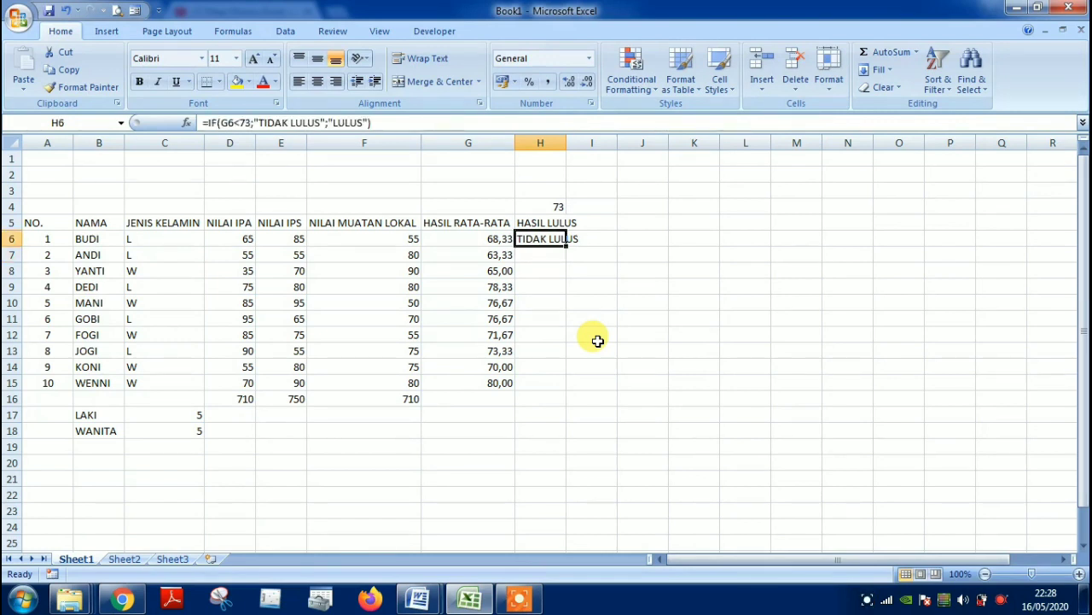
pyautogui.press('Left')
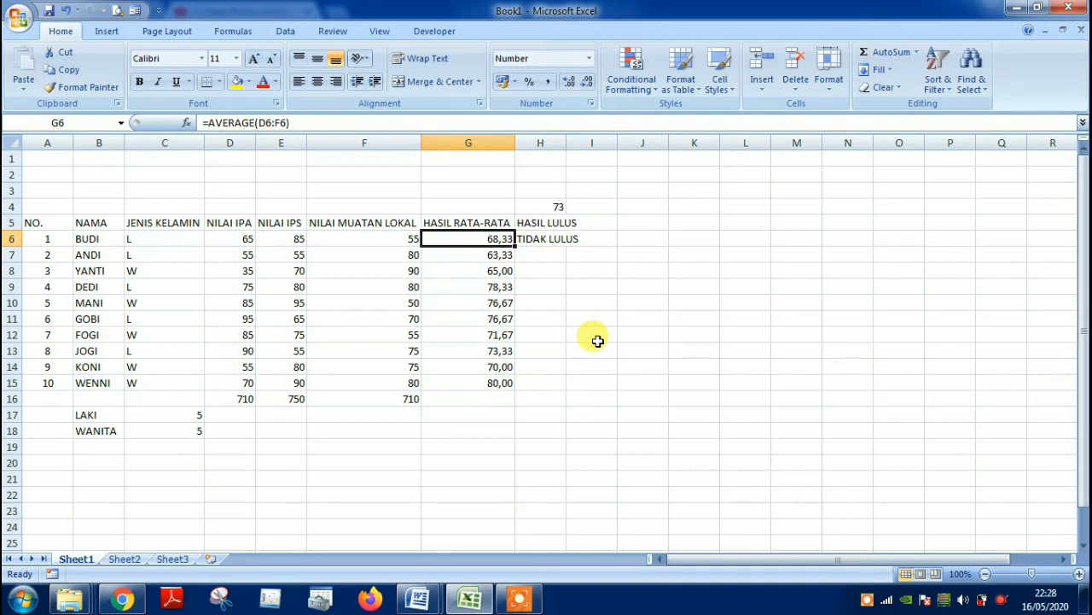
pyautogui.press('Up')
pyautogui.press('Down')
pyautogui.press('Down')
pyautogui.press('Up')
pyautogui.press('Right')
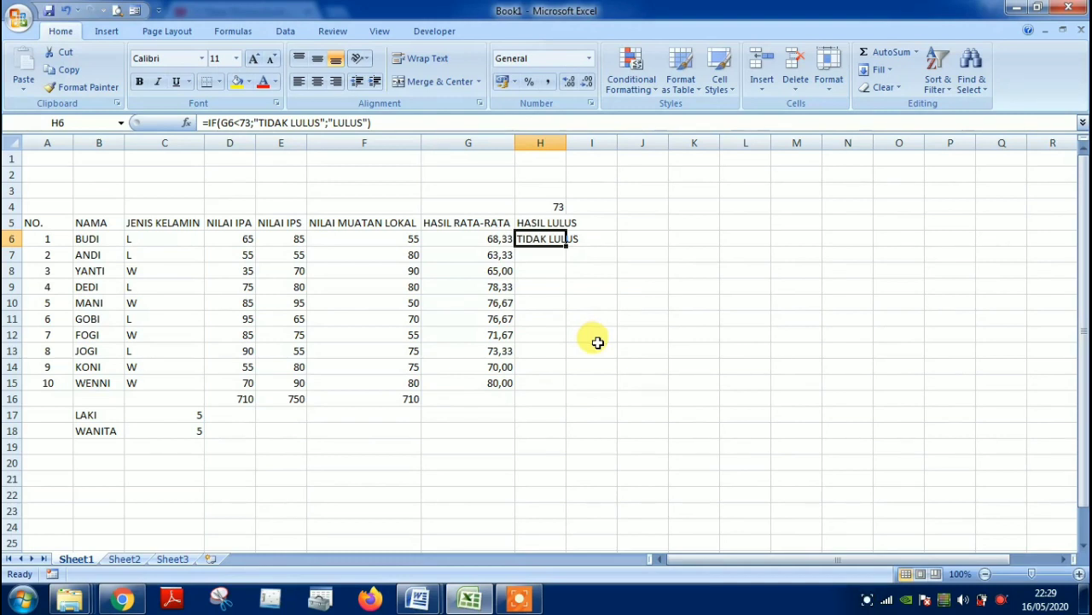
# Copy the IF formula from H6 into H7:H15 for the remaining students.
pyautogui.hotkey('ctrl', 'c')
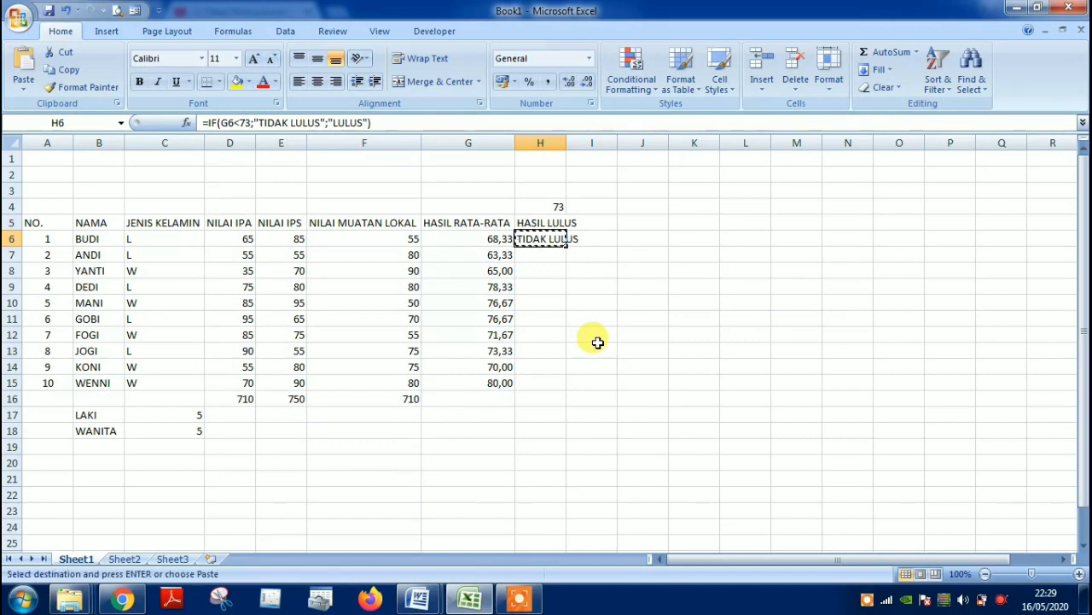
pyautogui.press('Down')
pyautogui.hotkey('shift', 'Down')
pyautogui.hotkey('shift', 'Down')
pyautogui.hotkey('shift', 'Down')
pyautogui.hotkey('shift', 'Down')
pyautogui.hotkey('shift', 'Down')
pyautogui.hotkey('shift', 'Down')
pyautogui.hotkey('shift', 'Down')
pyautogui.hotkey('shift', 'Down')
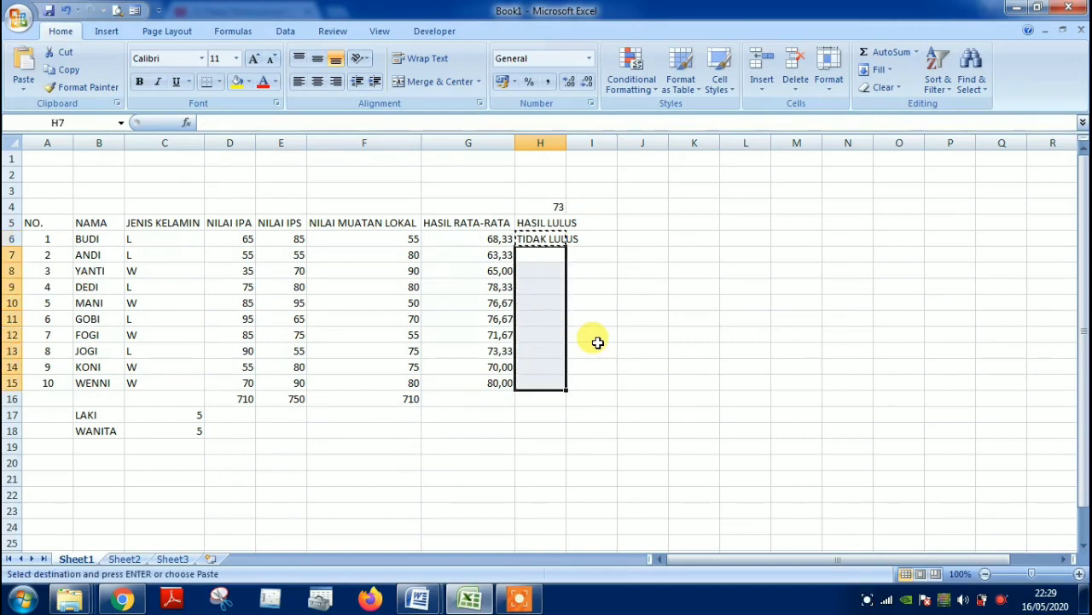
pyautogui.press('Return')
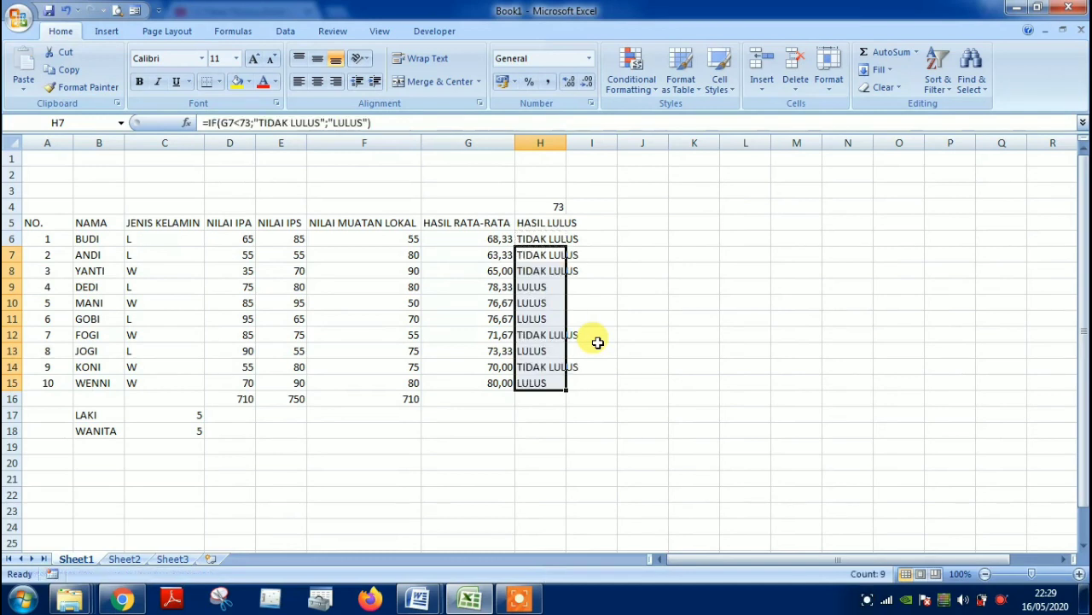
pyautogui.click(595, 347)
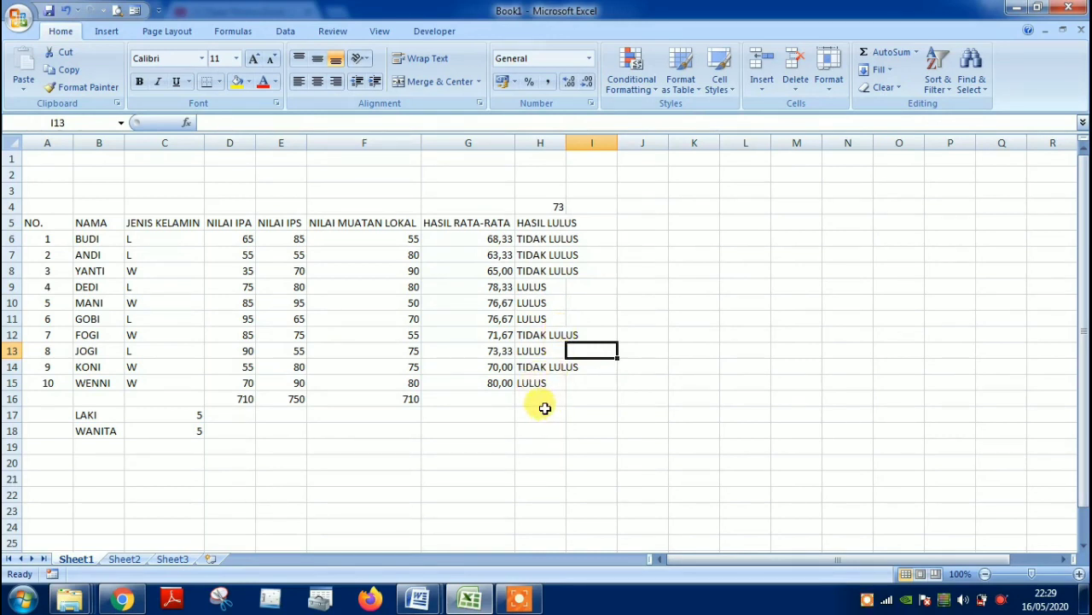
# Enter the labels LULUS in G17 and TIDAK LULUS in G18 below the table.
pyautogui.click(186, 418)
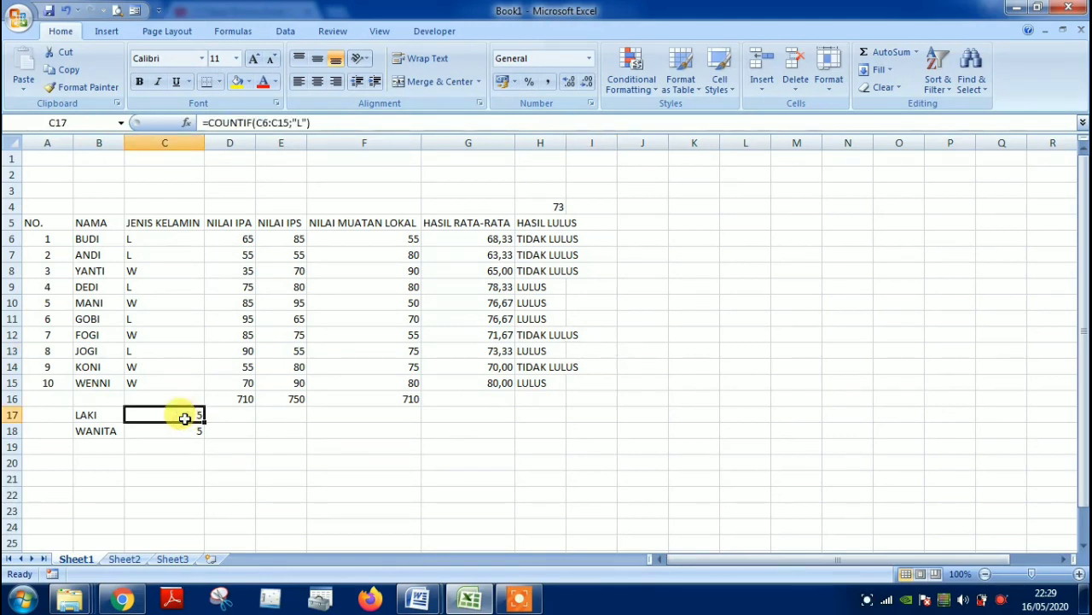
pyautogui.click(493, 417)
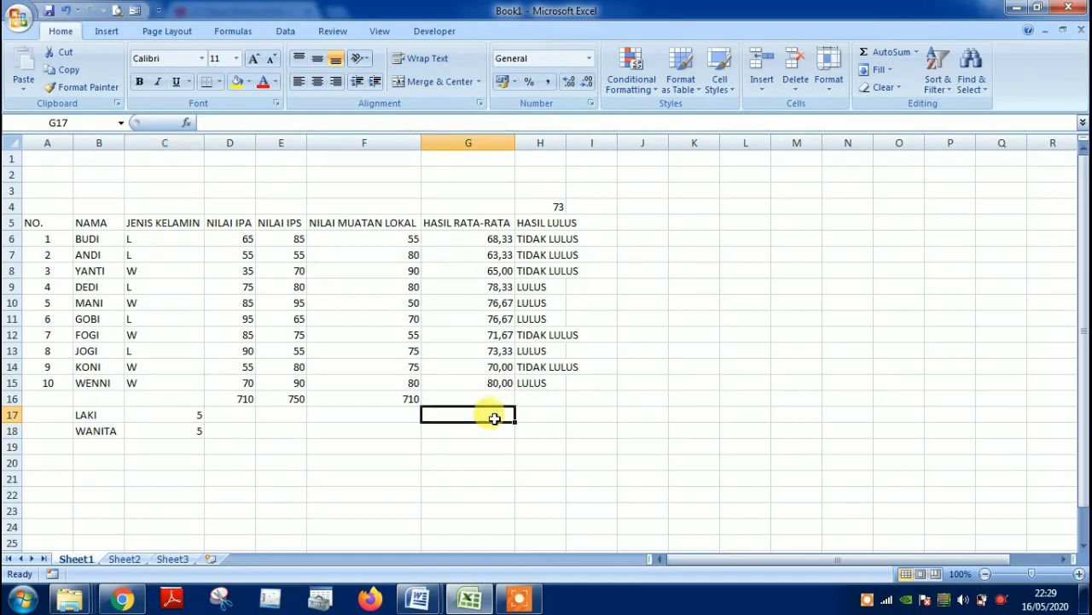
pyautogui.write('LULUS')
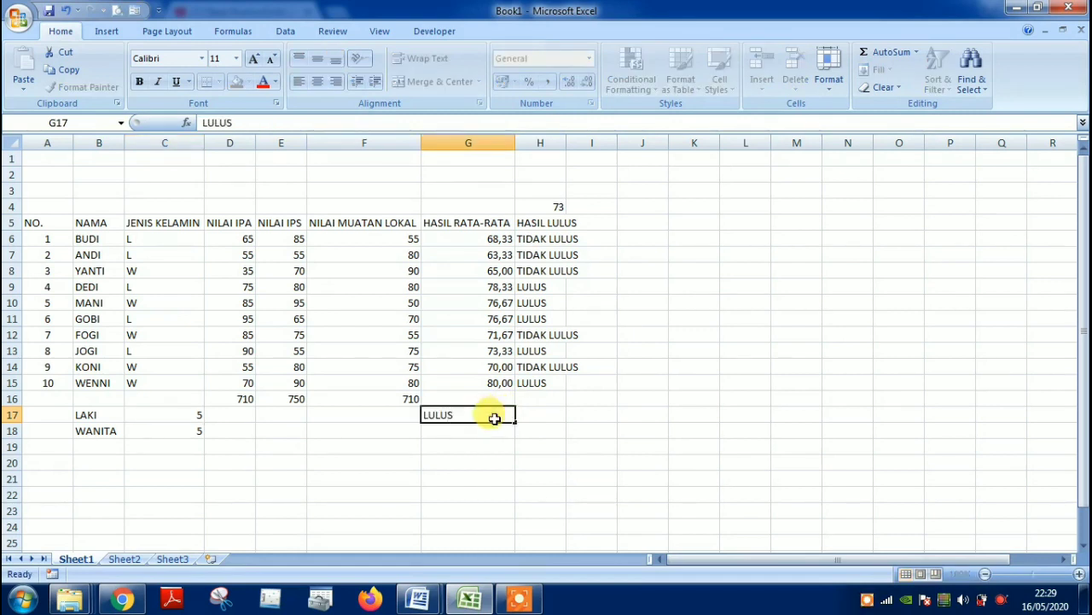
pyautogui.press('Return')
pyautogui.write('TIS')
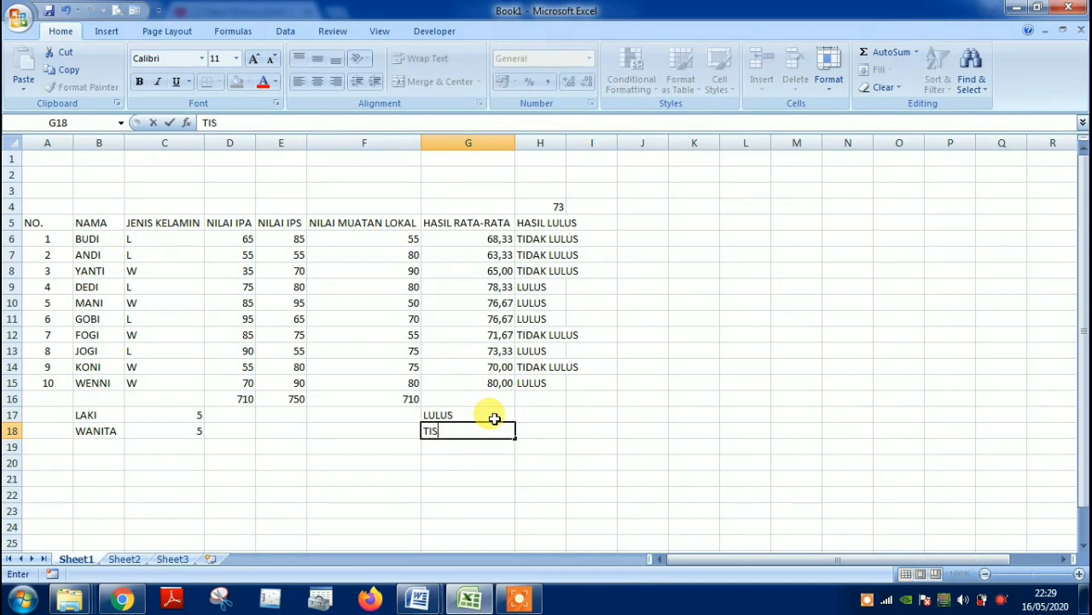
pyautogui.press('BackSpace')
pyautogui.write('DAK LULUS')
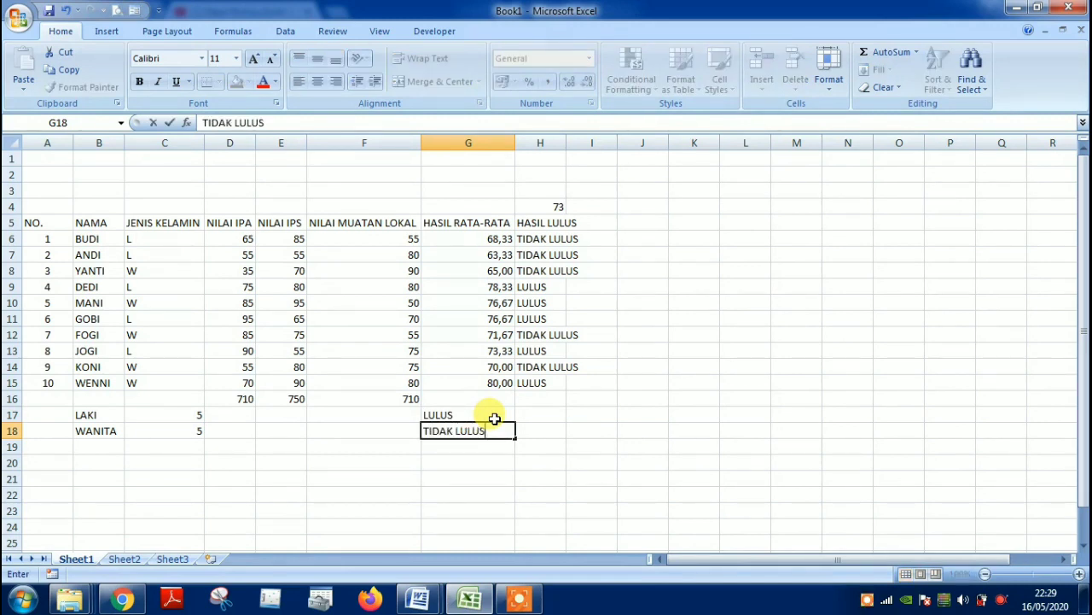
pyautogui.press('Return')
# Copy the COUNTIF formula from C17 into H17 beside the LULUS label.
pyautogui.press('Up')
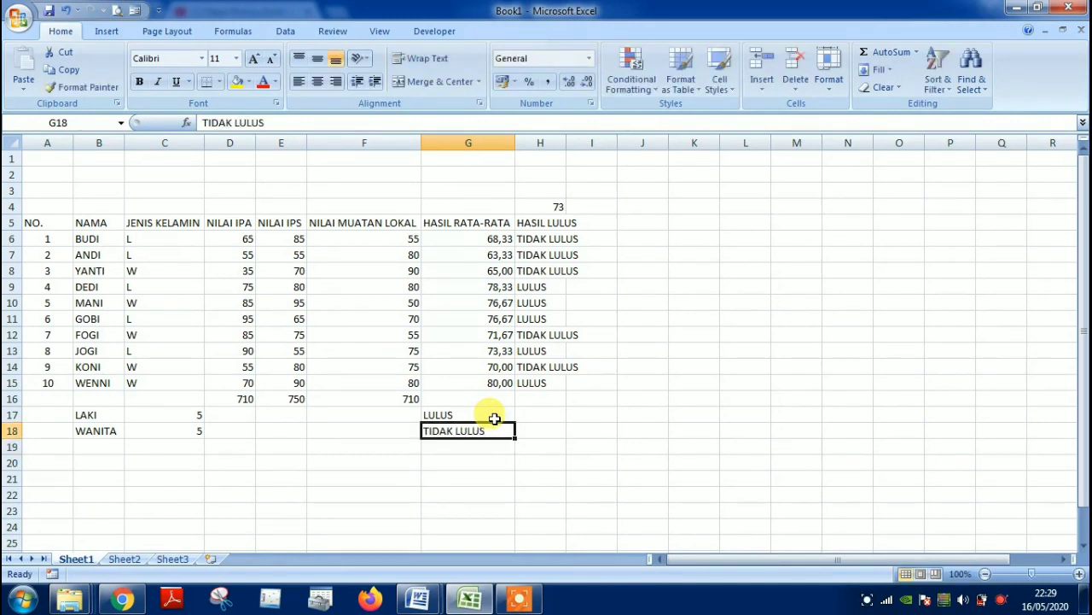
pyautogui.press('Up')
pyautogui.press('Right')
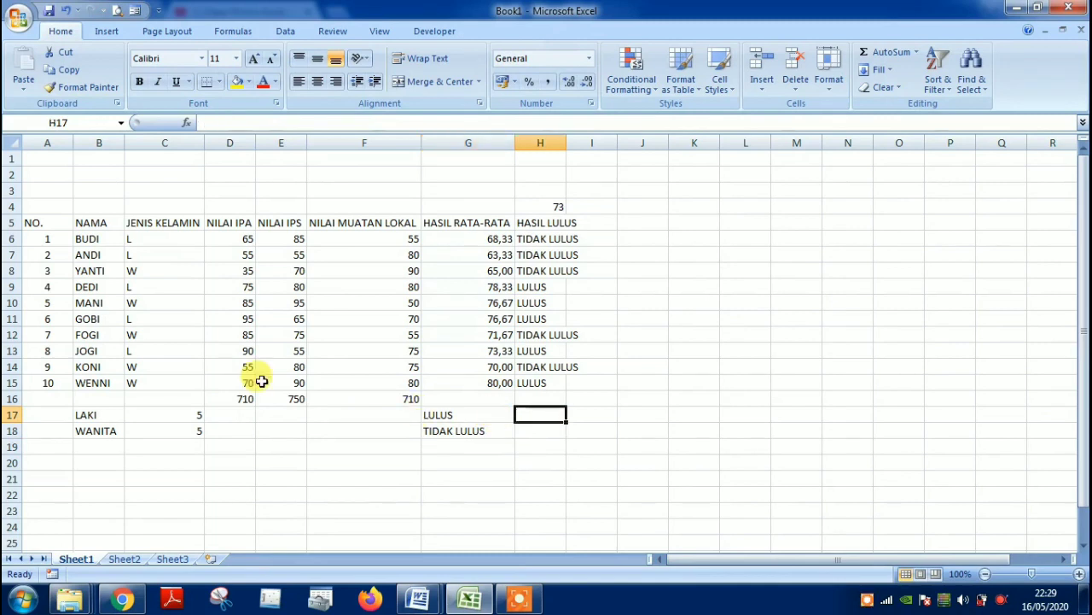
pyautogui.click(187, 411)
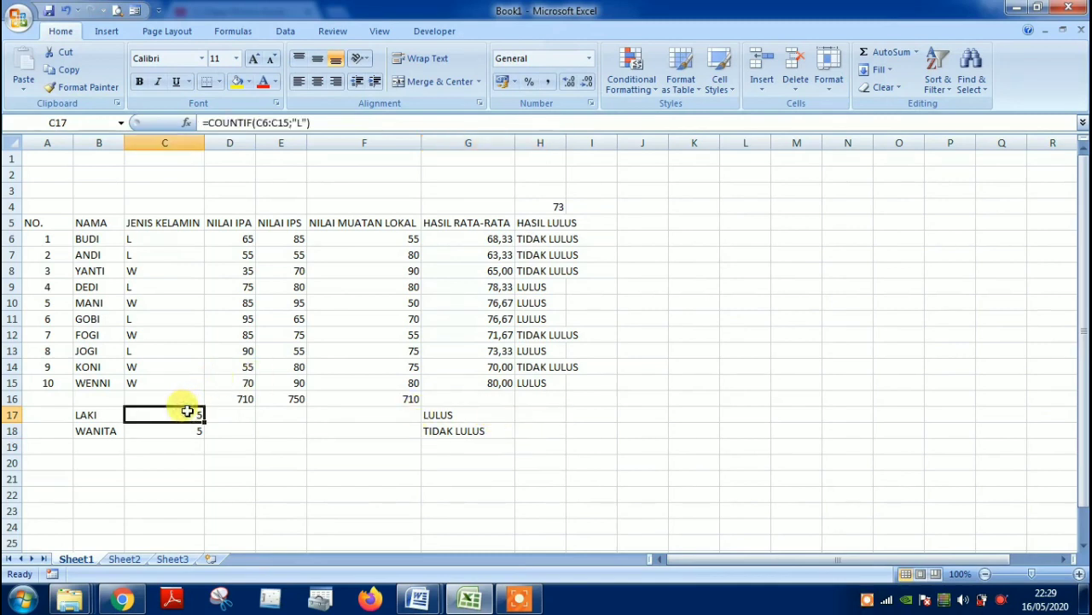
pyautogui.hotkey('ctrl', 'c')
pyautogui.click(538, 409)
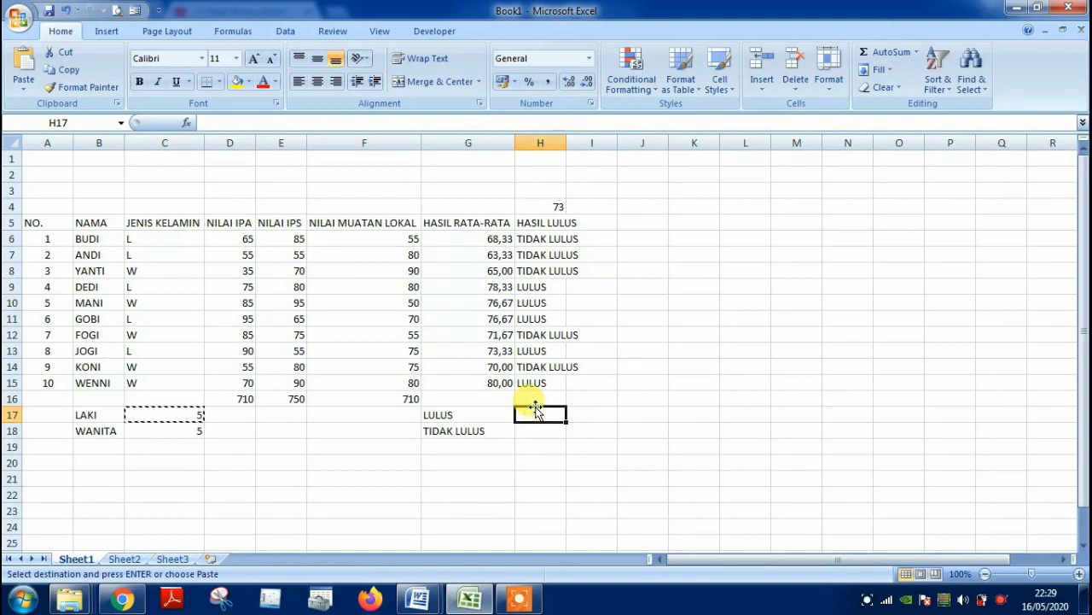
pyautogui.press('Return')
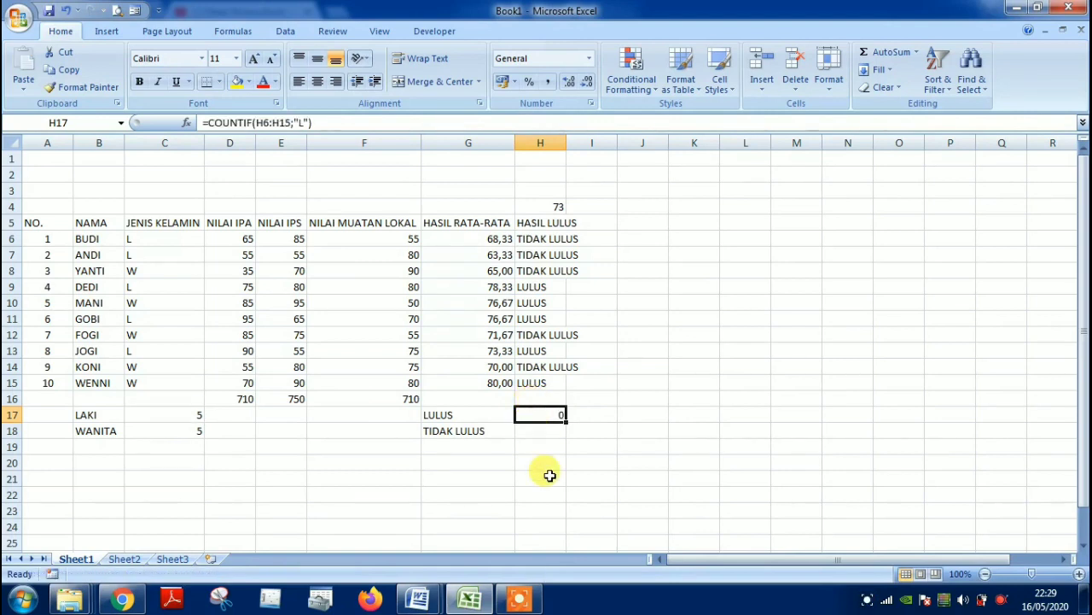
# Change the criterion of the COUNTIF formula in H17 to "TIDAK LULUS".
pyautogui.press('F2')
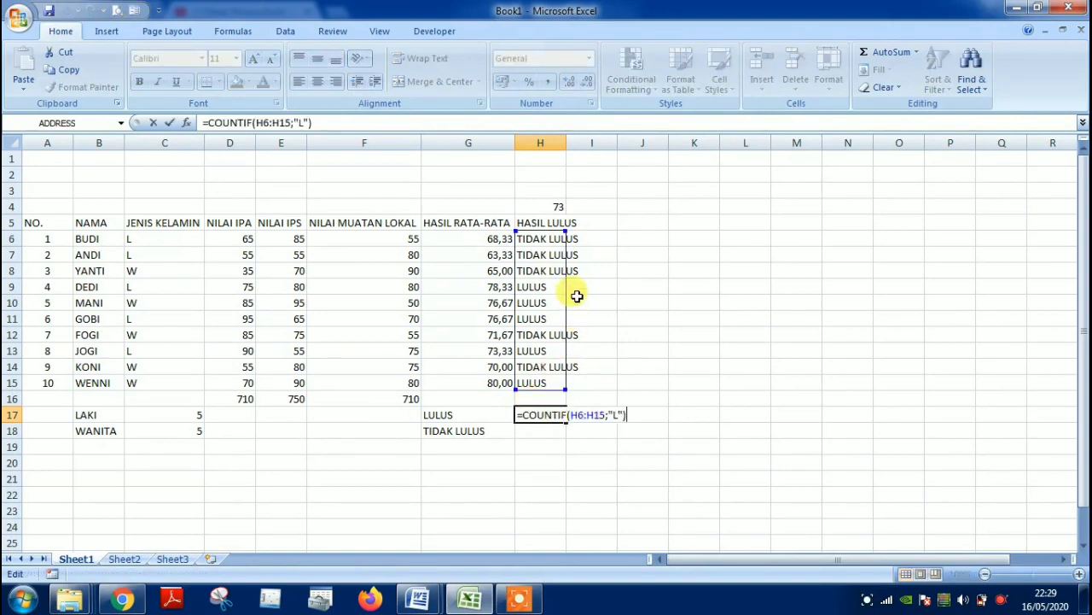
pyautogui.doubleClick(616, 415)
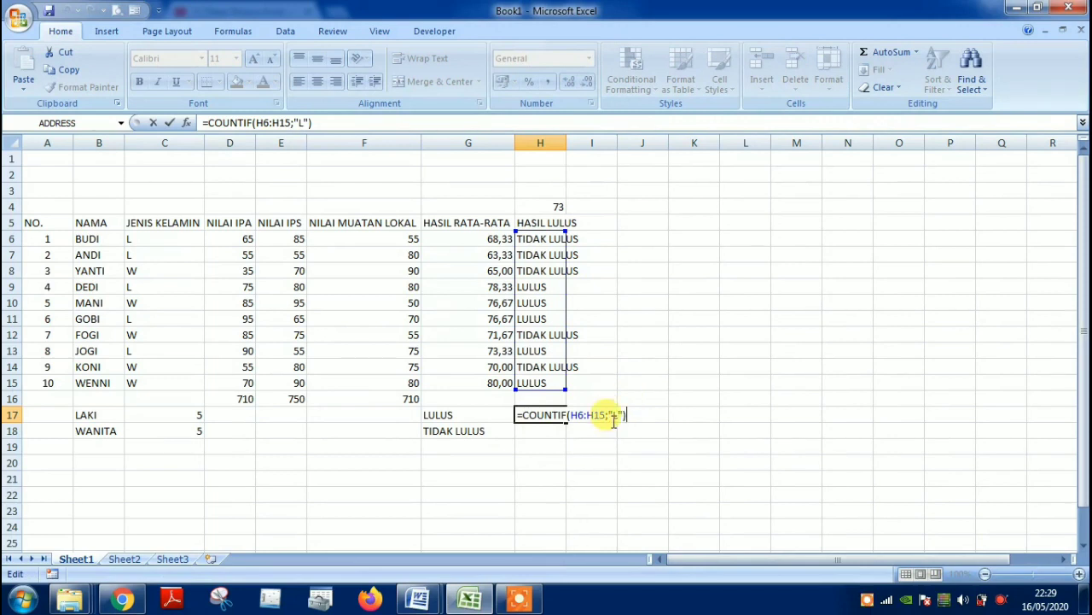
pyautogui.click(616, 417)
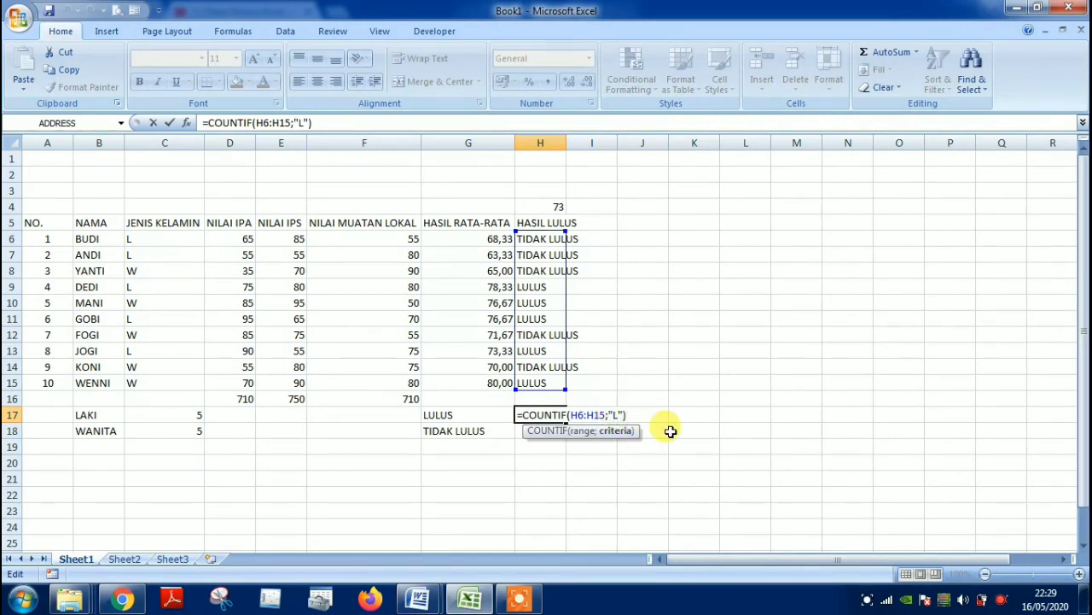
pyautogui.press('BackSpace')
pyautogui.write('TIDAK')
pyautogui.write(' LULLU')
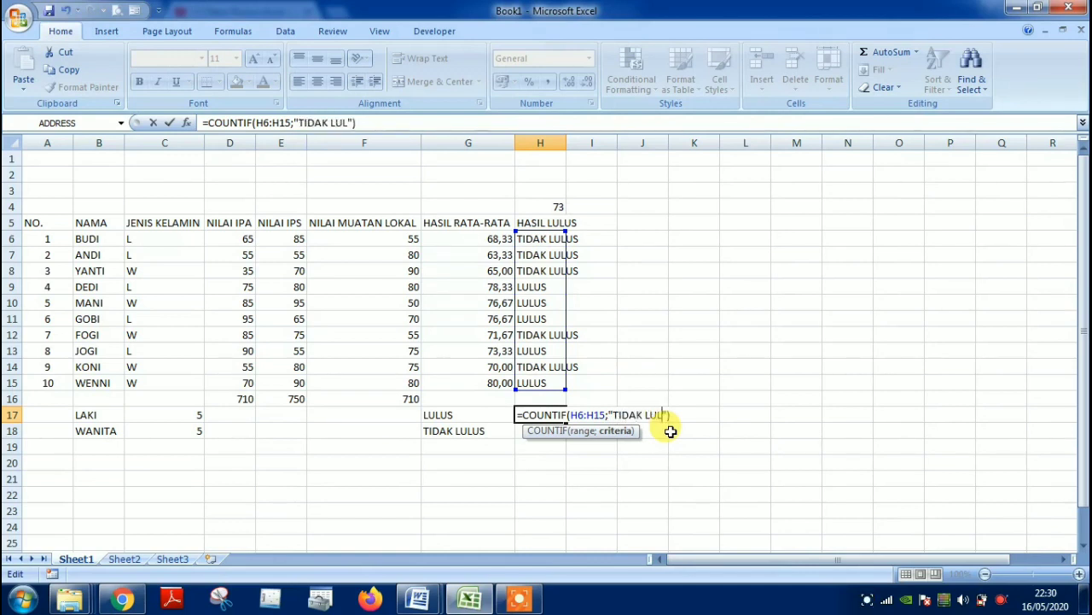
pyautogui.press('BackSpace')
pyautogui.write('US')
pyautogui.press('Return')
# Copy the COUNTIF formula from H17 into H18 beside the TIDAK LULUS label.
pyautogui.press('Up')
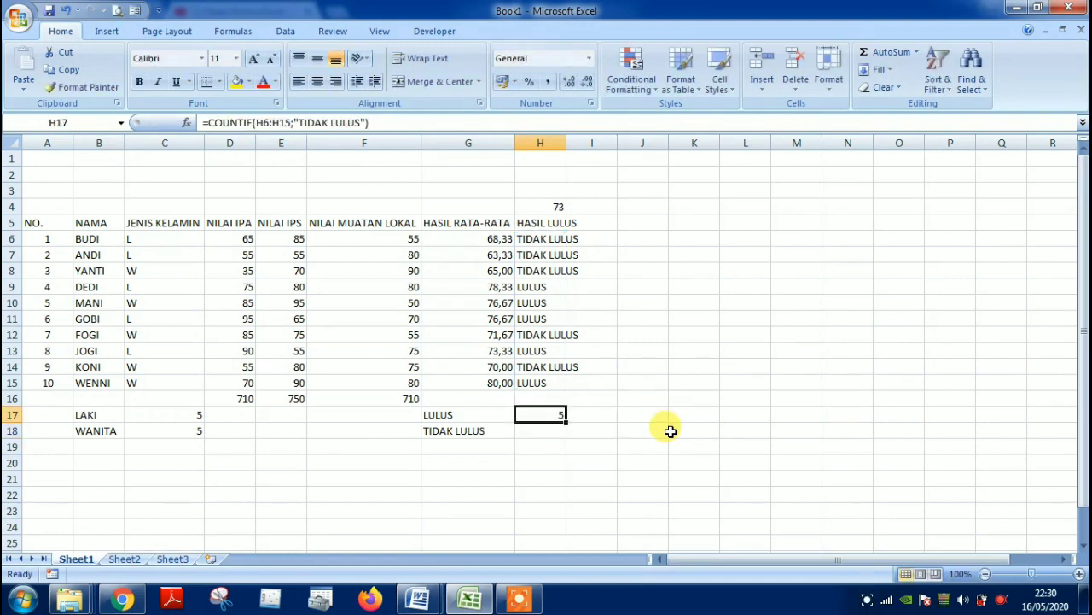
pyautogui.hotkey('ctrl', 'c')
pyautogui.press('Down')
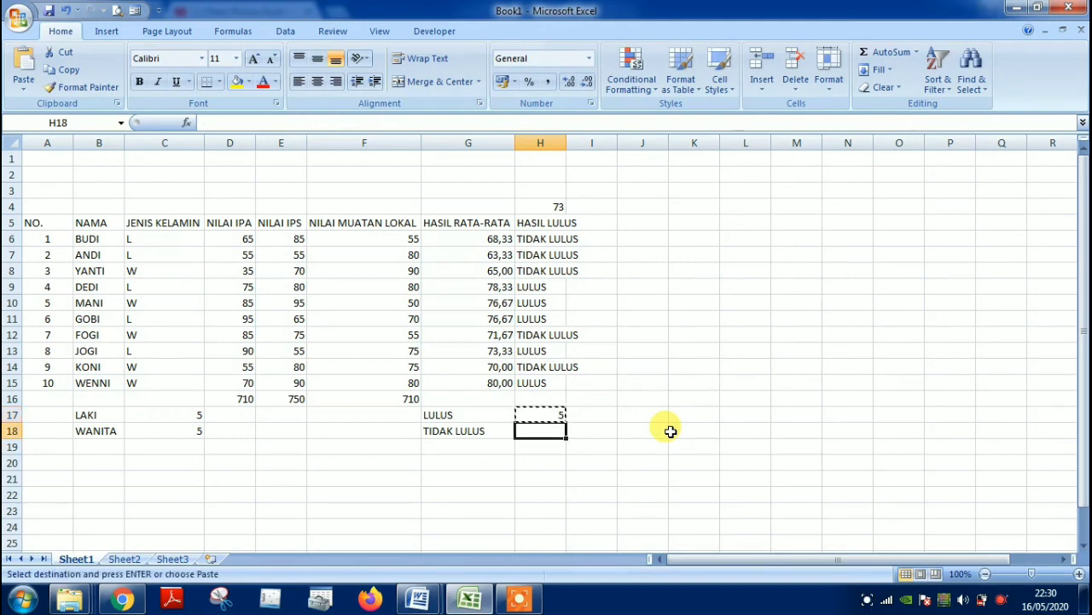
pyautogui.press('Return')
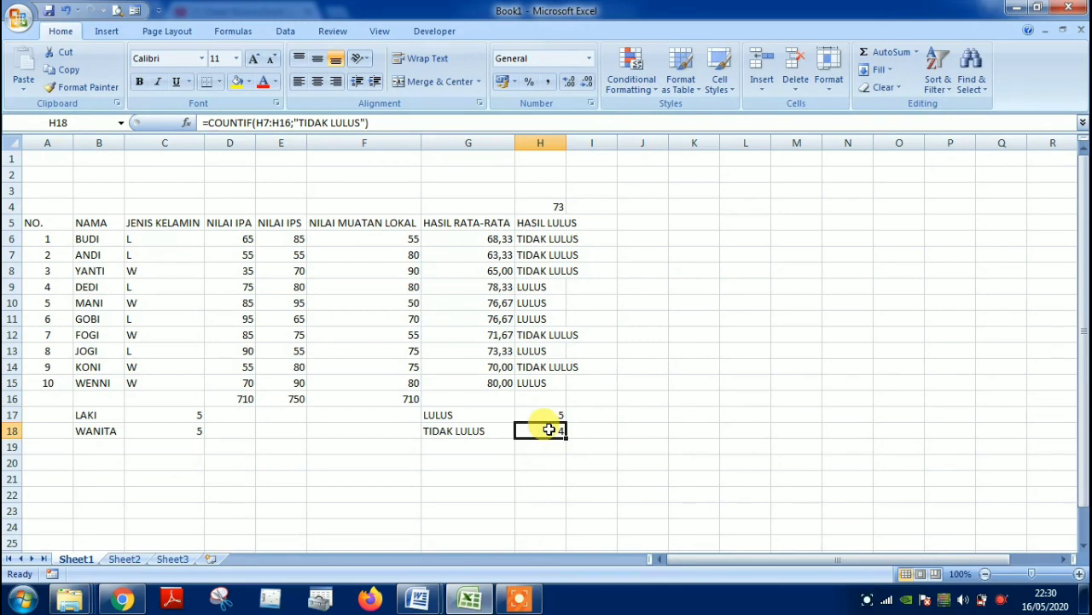
# Extend the range of the COUNTIF formula in H18 to H6:H16.
pyautogui.press('F2')
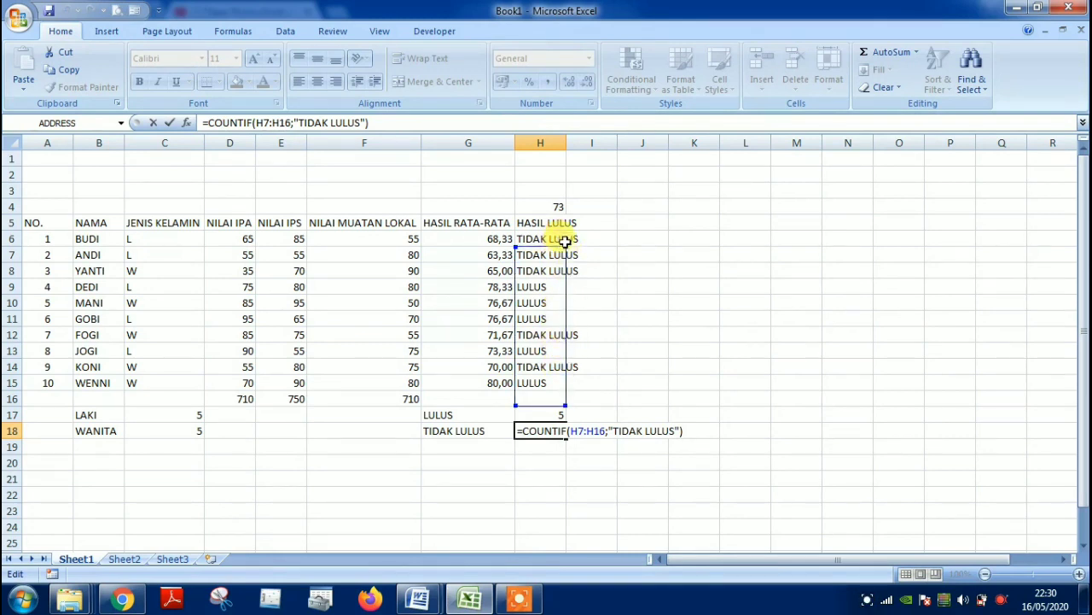
pyautogui.moveTo(565, 247); pyautogui.dragTo(564, 220)
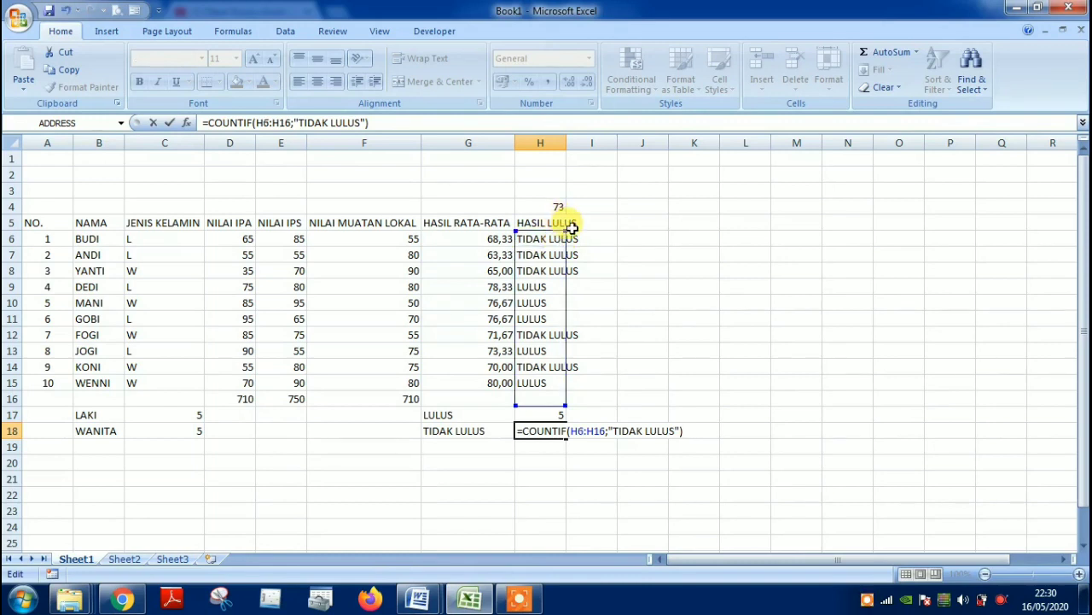
pyautogui.press('Return')
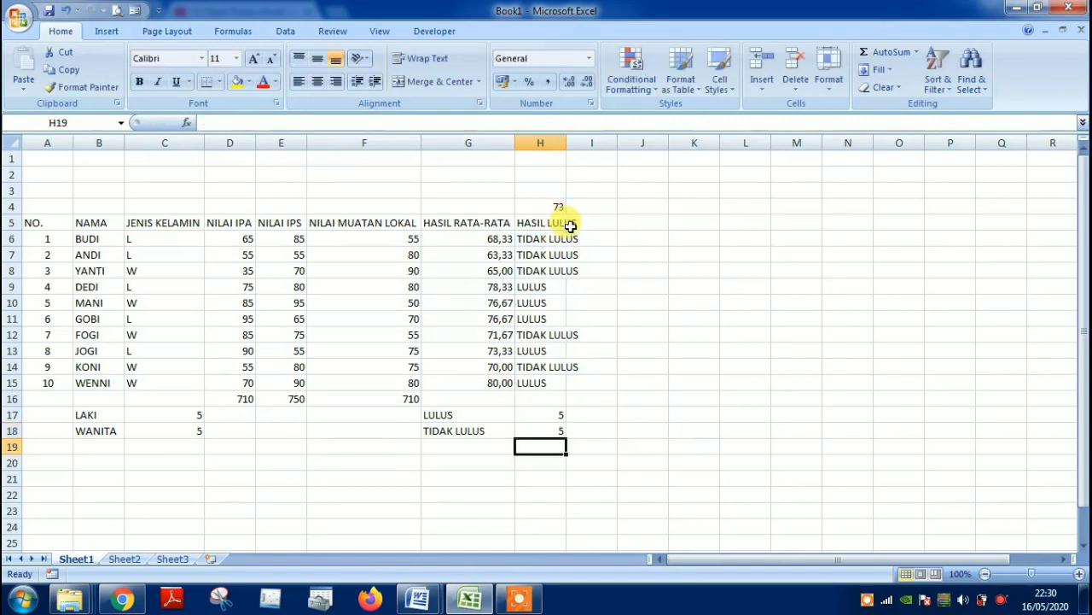
# Change the criterion of the COUNTIF formula in H18 to "LULUS" and check the formulas in H17 and H18.
pyautogui.press('Up')
pyautogui.press('F2')
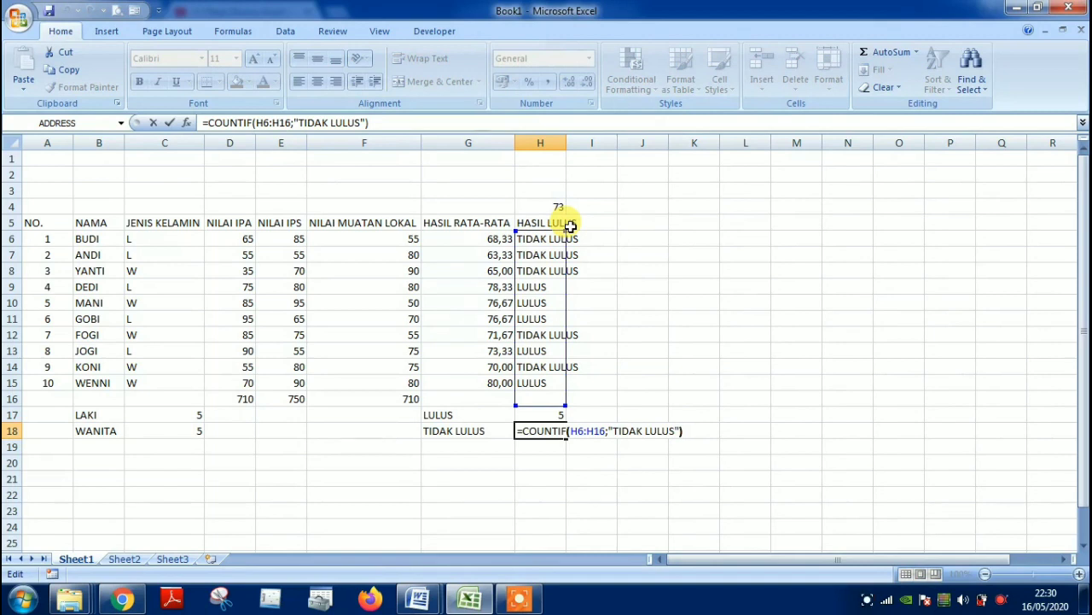
pyautogui.press('Left')
pyautogui.press('Left')
pyautogui.press('Left')
pyautogui.press('Left')
pyautogui.press('Left')
pyautogui.press('Left')
pyautogui.press('Left')
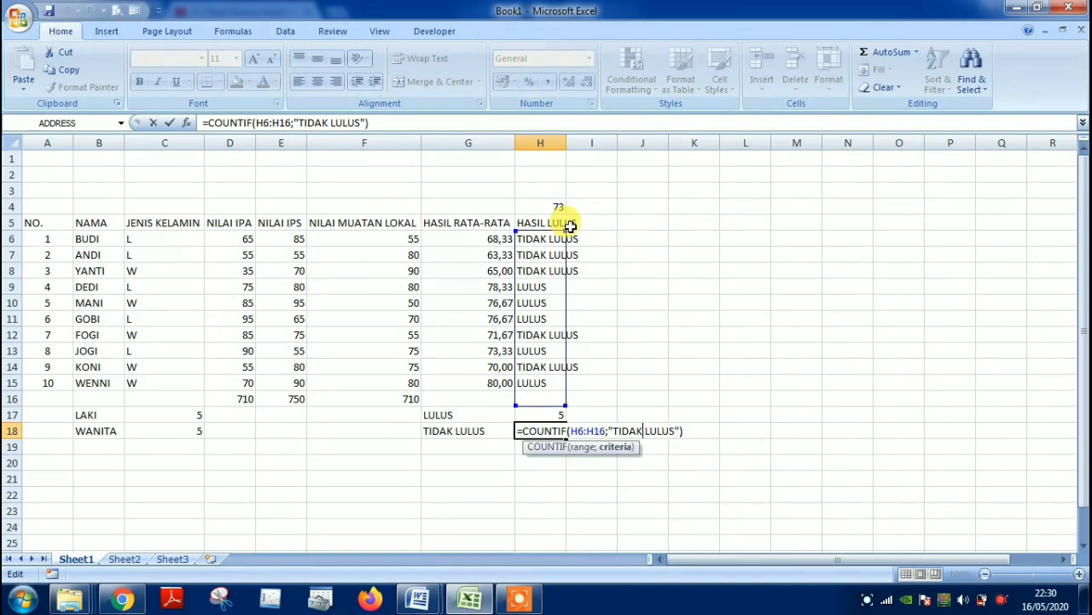
pyautogui.press('BackSpace')
pyautogui.press('BackSpace')
pyautogui.press('BackSpace')
pyautogui.press('BackSpace')
pyautogui.press('BackSpace')
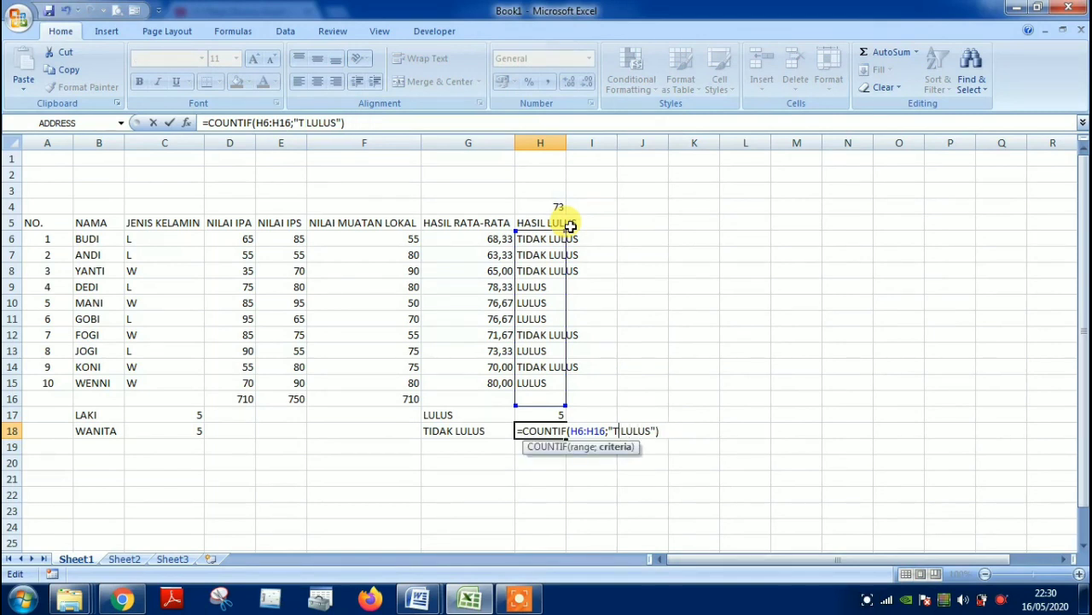
pyautogui.press('BackSpace')
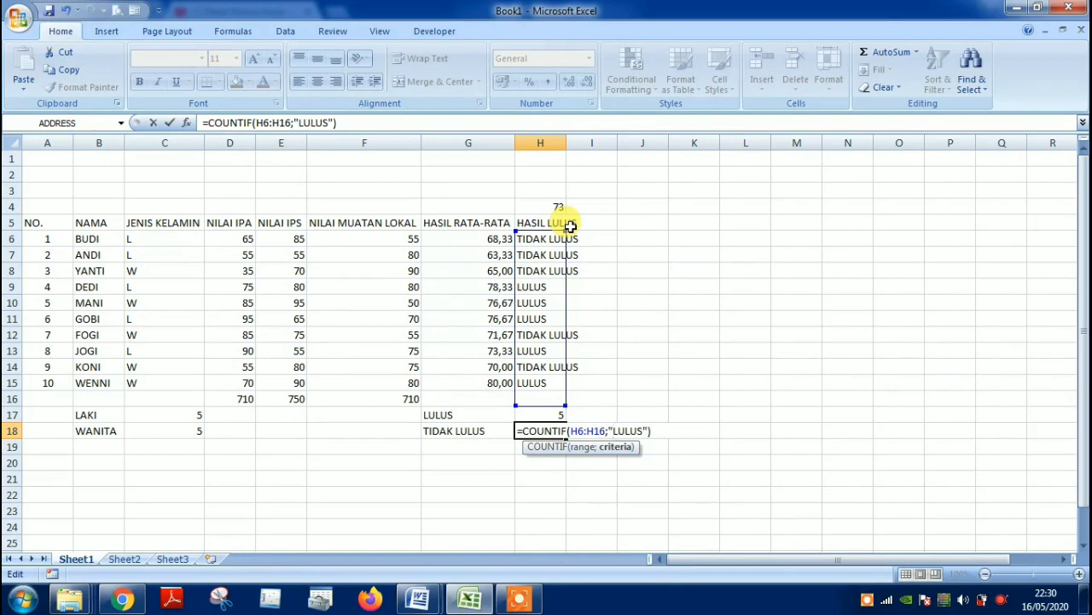
pyautogui.press('Return')
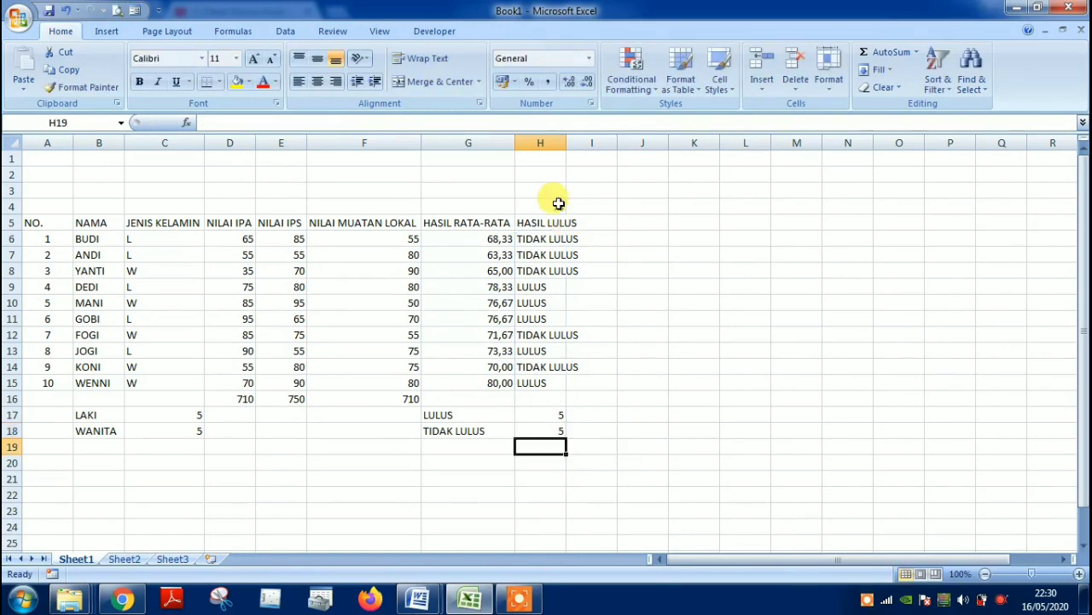
pyautogui.click(534, 415)
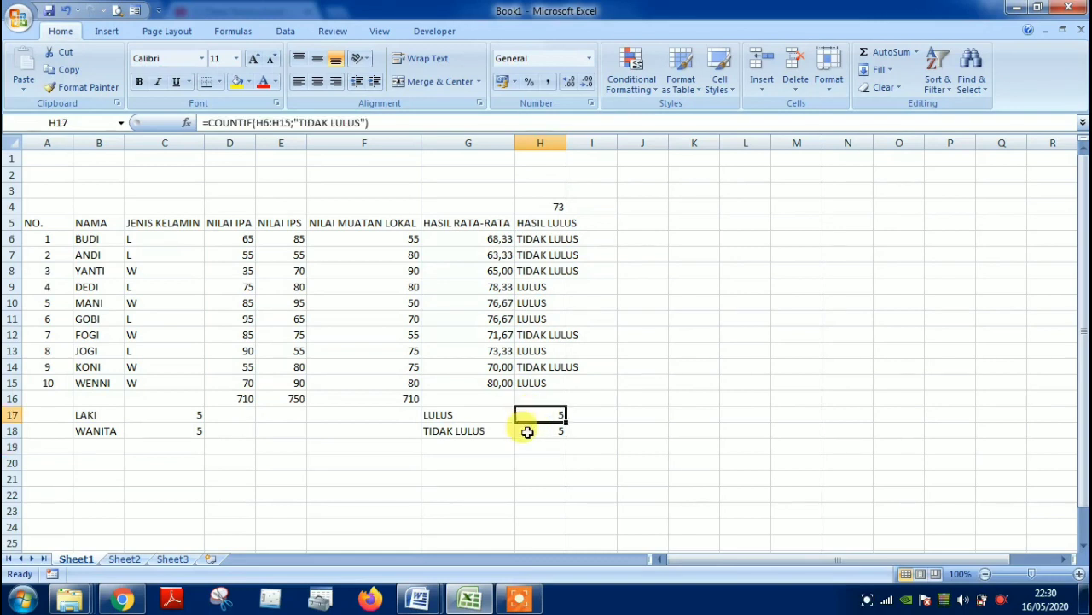
pyautogui.click(526, 433)
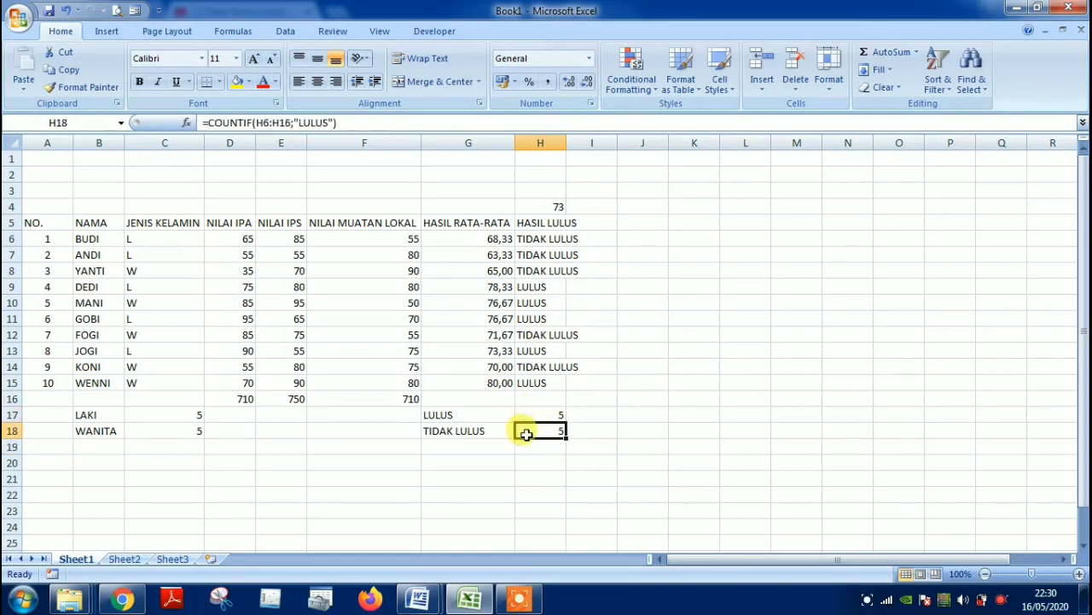
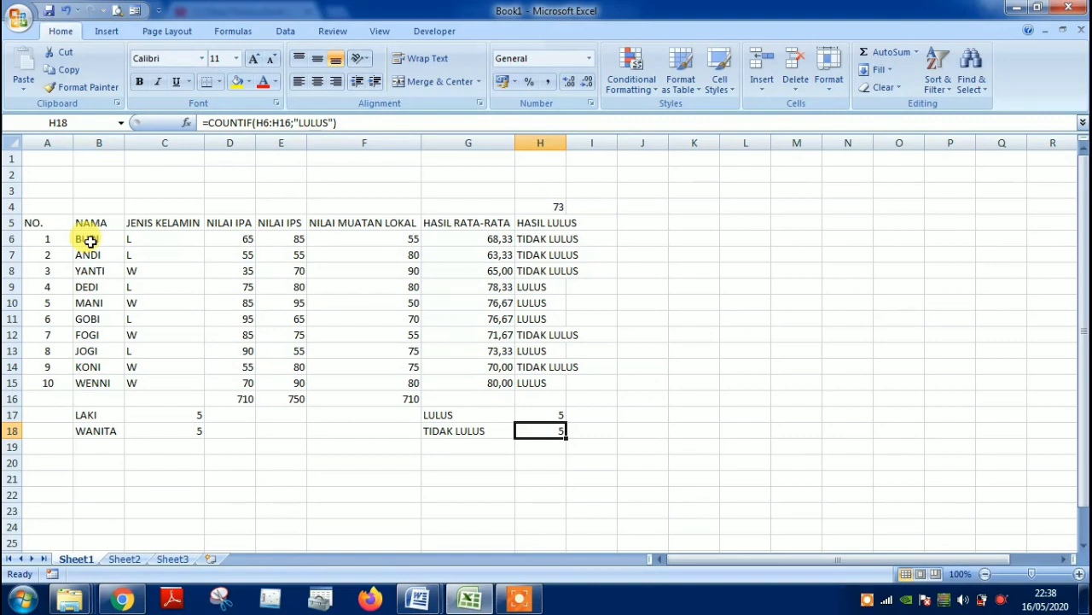
pyautogui.moveTo(90, 241); pyautogui.dragTo(559, 243)
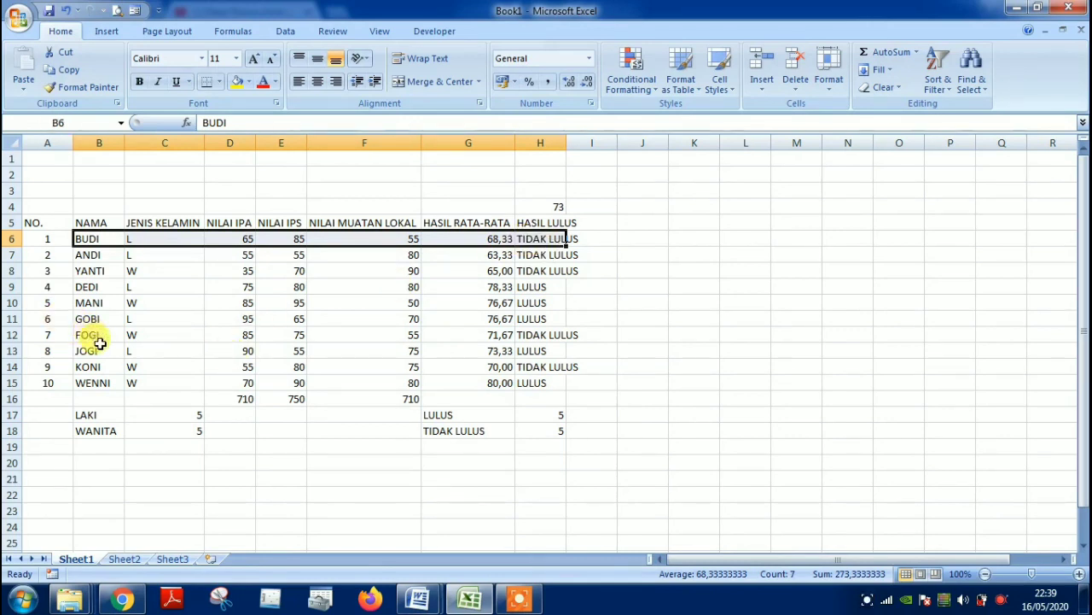
pyautogui.click(112, 385)
pyautogui.moveTo(113, 385); pyautogui.dragTo(536, 383)
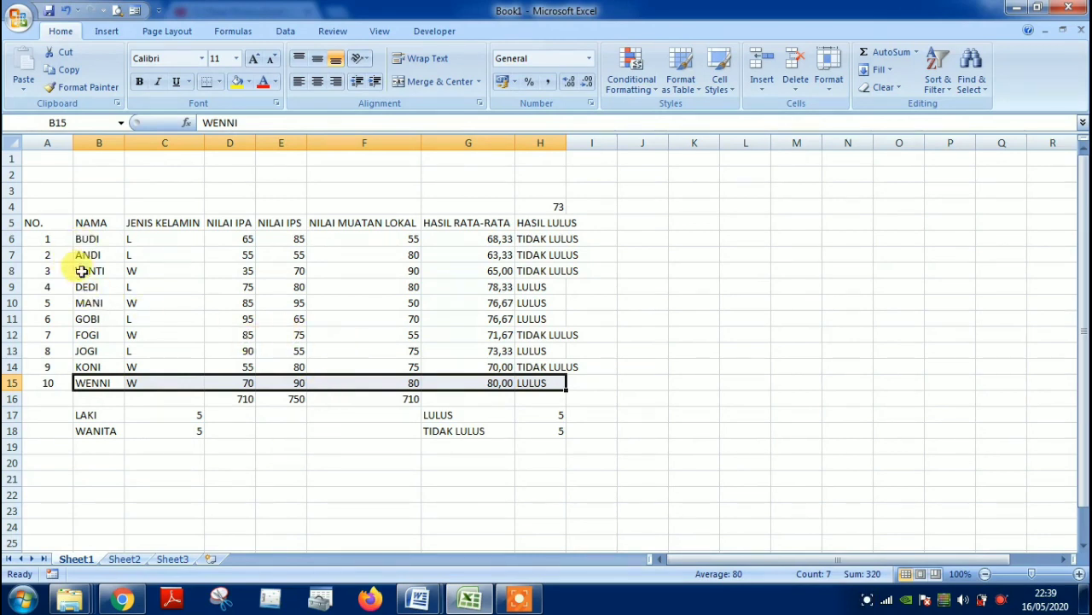
pyautogui.moveTo(34, 383); pyautogui.dragTo(559, 382)
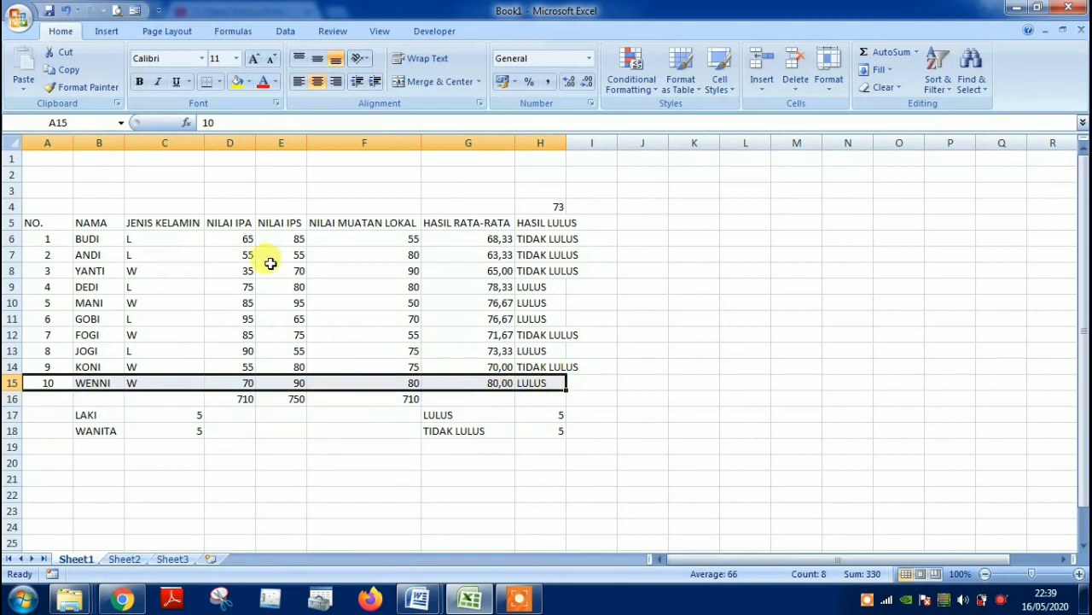
pyautogui.click(639, 283)
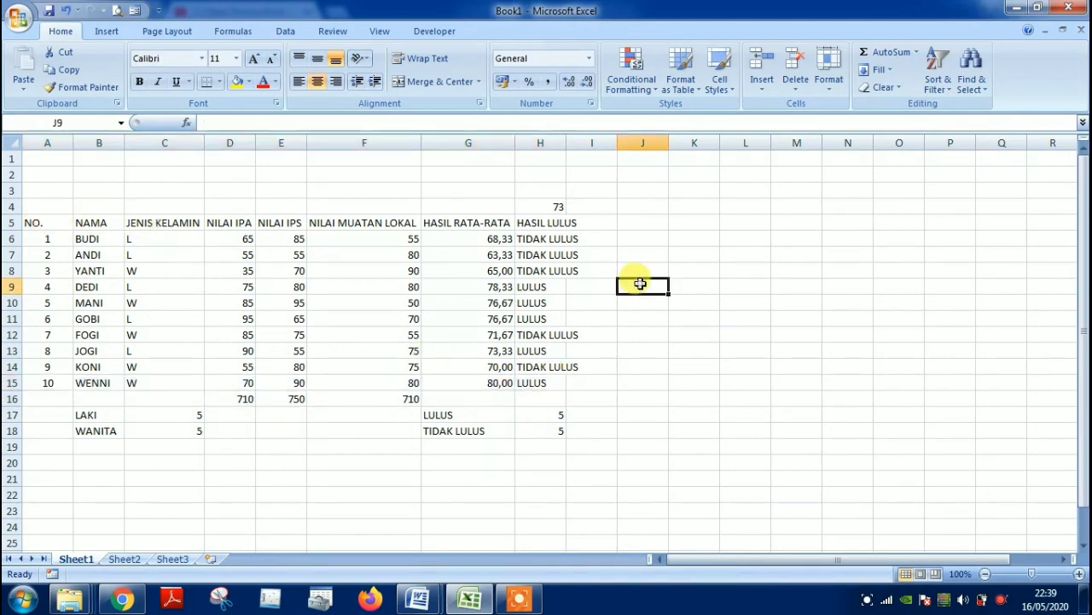
# Bold the header row A5:I5 and apply all borders to the table range A5:I15.
pyautogui.moveTo(46, 222); pyautogui.dragTo(586, 225)
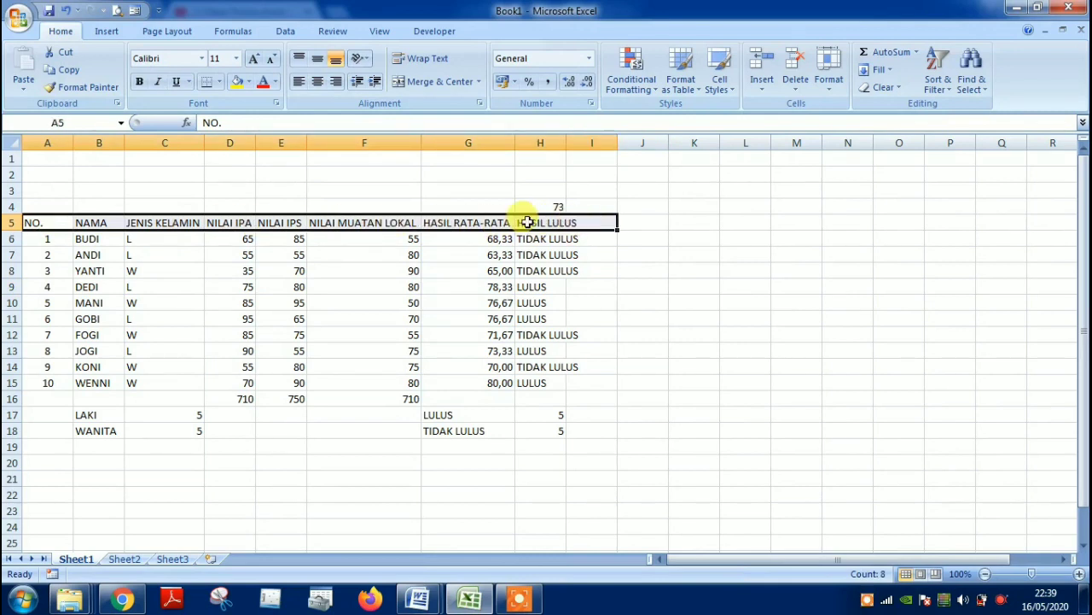
pyautogui.hotkey('ctrl', 'b')
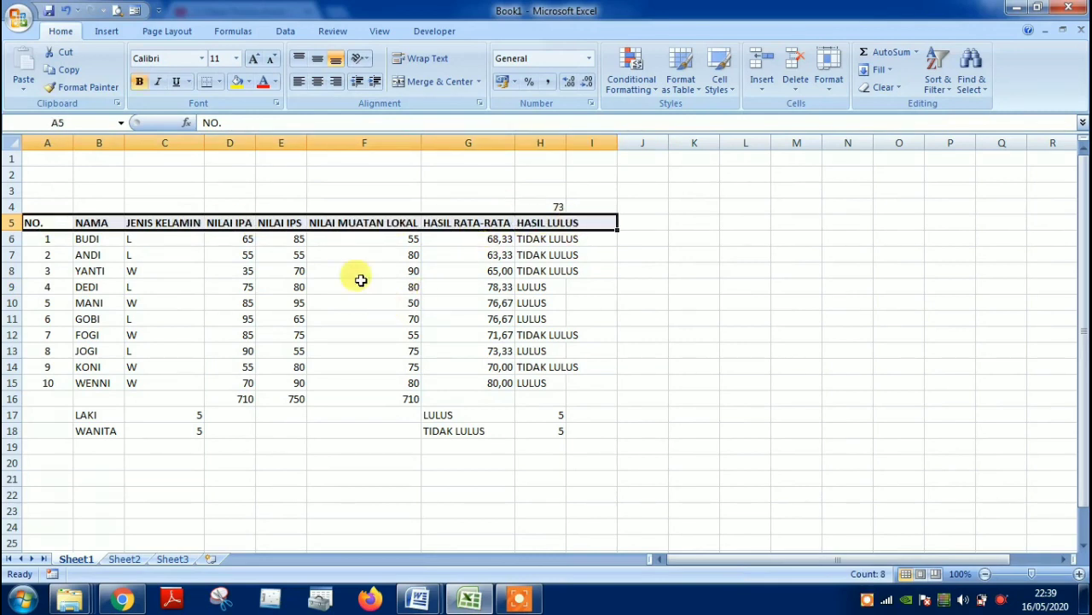
pyautogui.moveTo(53, 221); pyautogui.dragTo(580, 396)
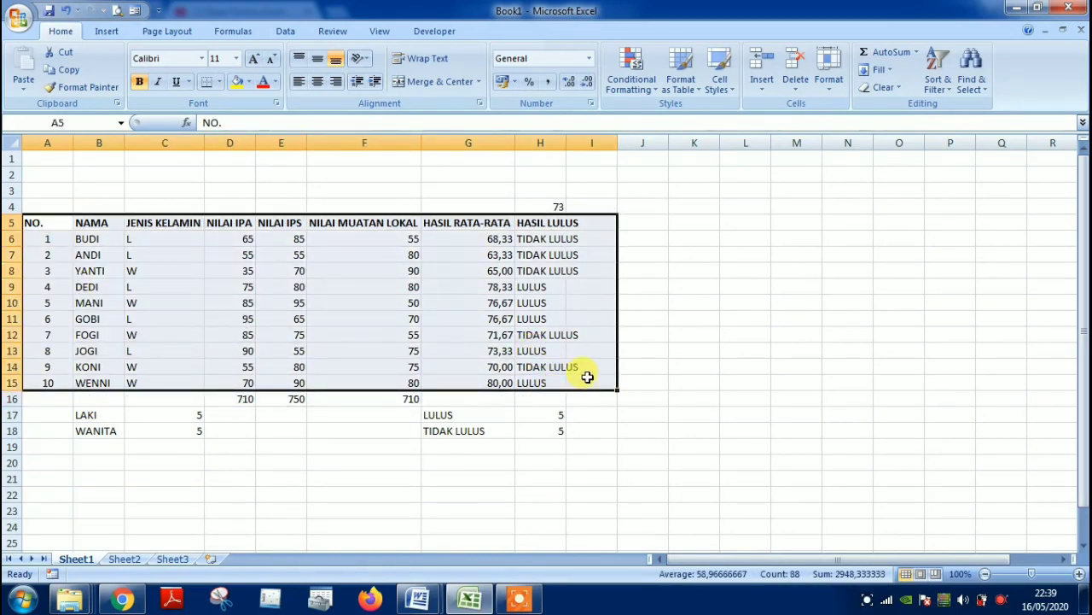
pyautogui.click(219, 81)
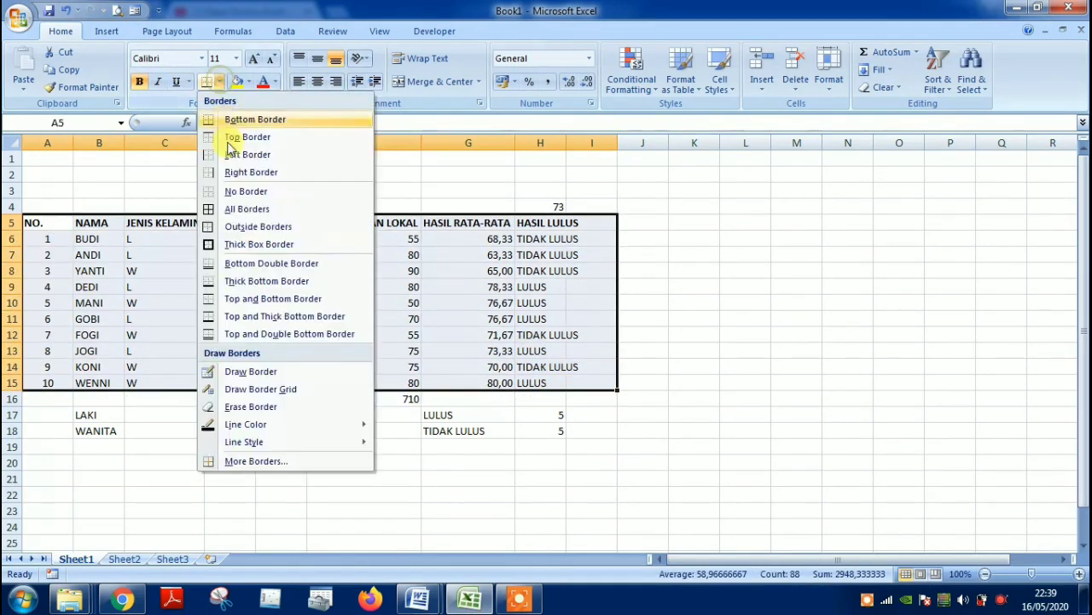
pyautogui.click(244, 209)
pyautogui.click(680, 418)
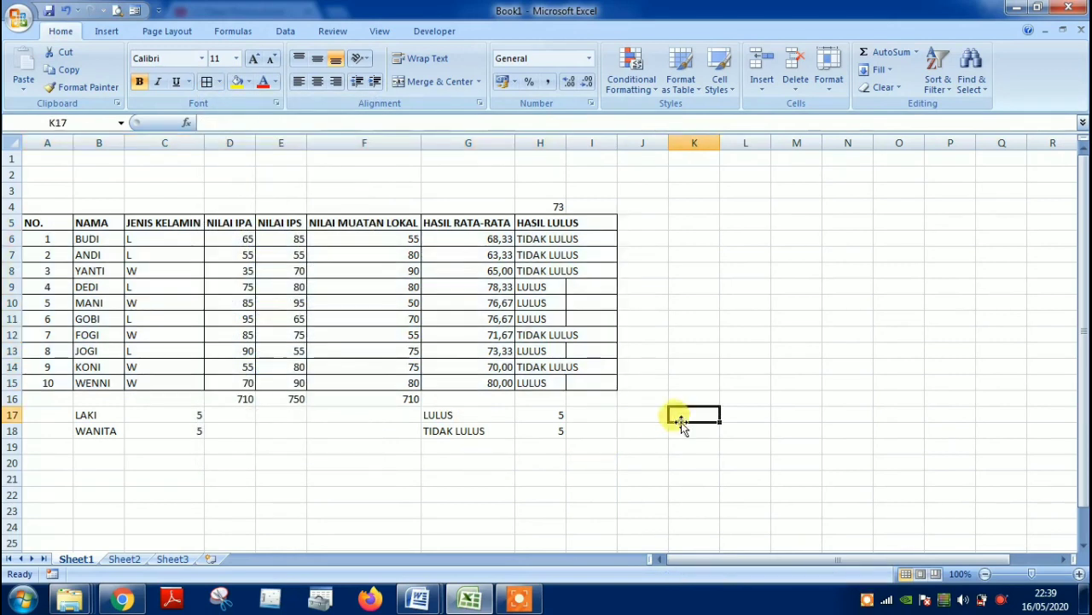
# Merge and center the LULUS results across columns H and I in rows 9, 10, 11, 13 and 15.
pyautogui.click(550, 288)
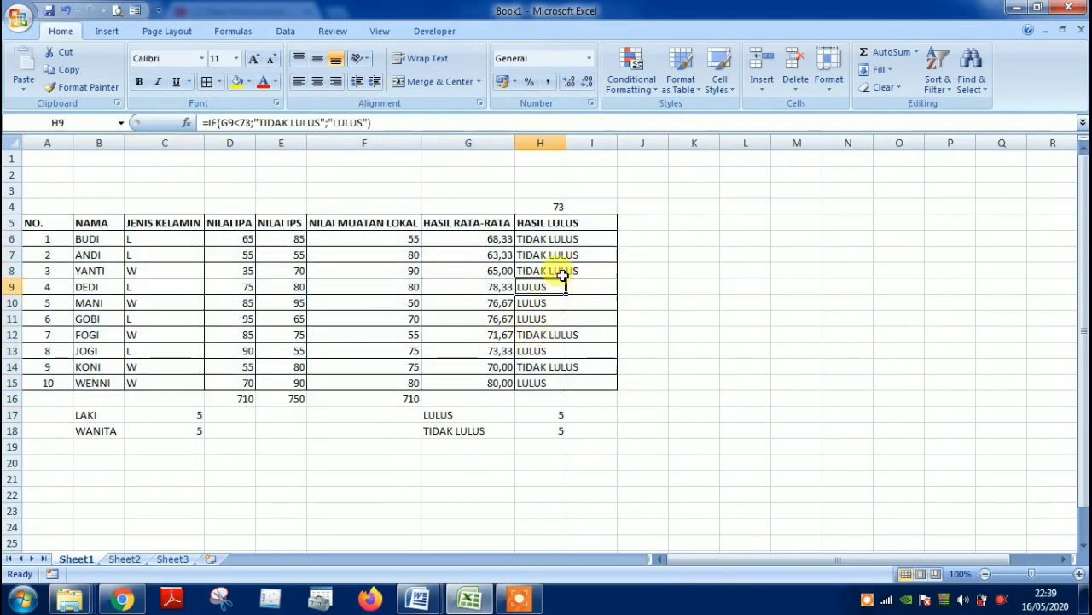
pyautogui.click(547, 270)
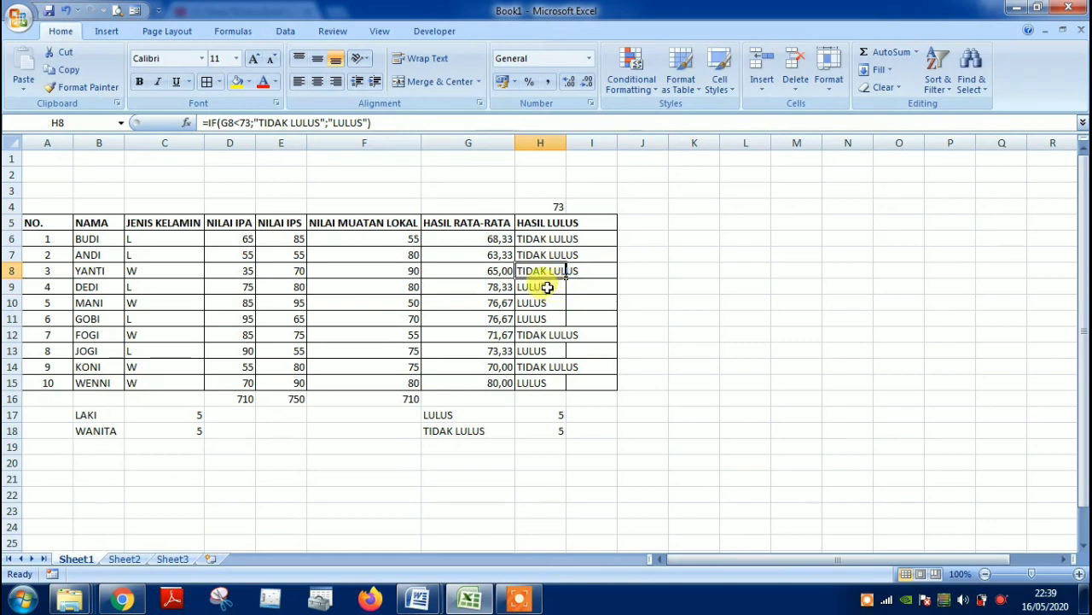
pyautogui.moveTo(550, 287); pyautogui.dragTo(572, 287)
pyautogui.click(452, 83)
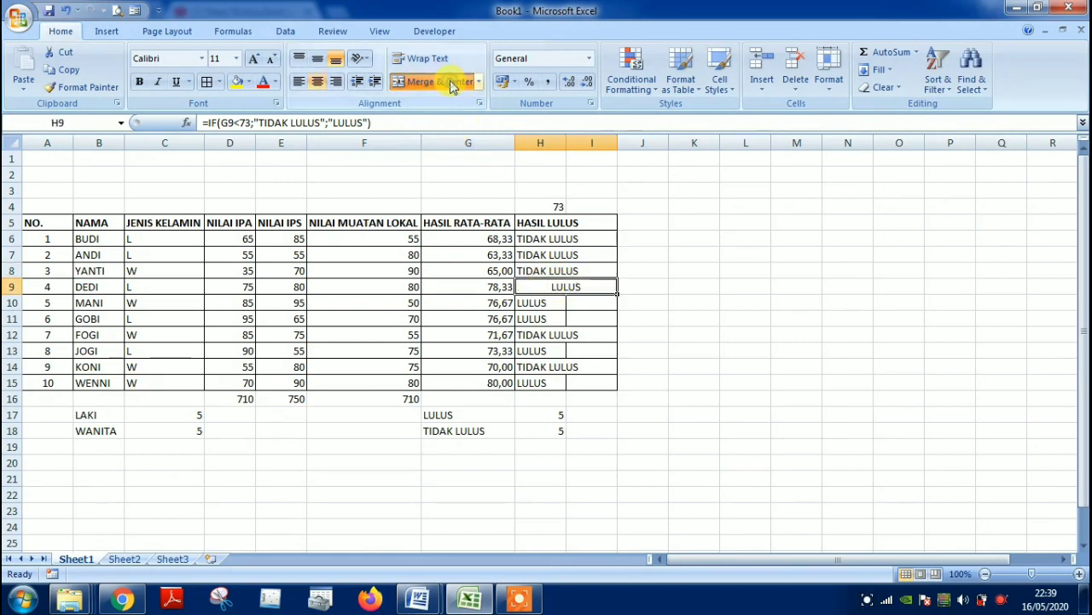
pyautogui.click(548, 305)
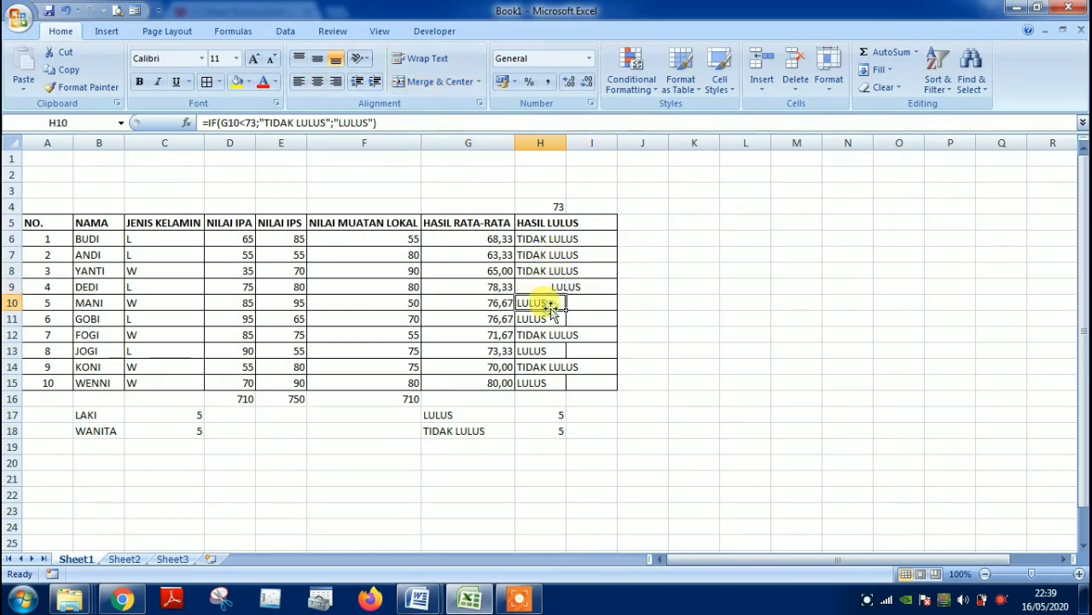
pyautogui.moveTo(549, 300); pyautogui.dragTo(580, 319)
pyautogui.press('F4')
pyautogui.press('F4')
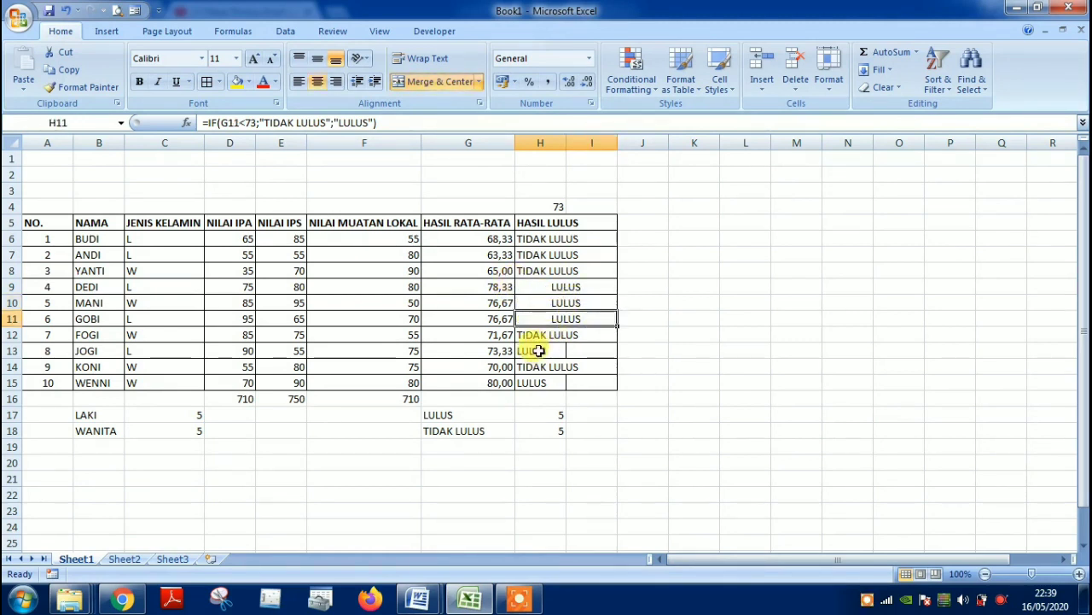
pyautogui.moveTo(532, 350); pyautogui.dragTo(569, 384)
pyautogui.press('F4')
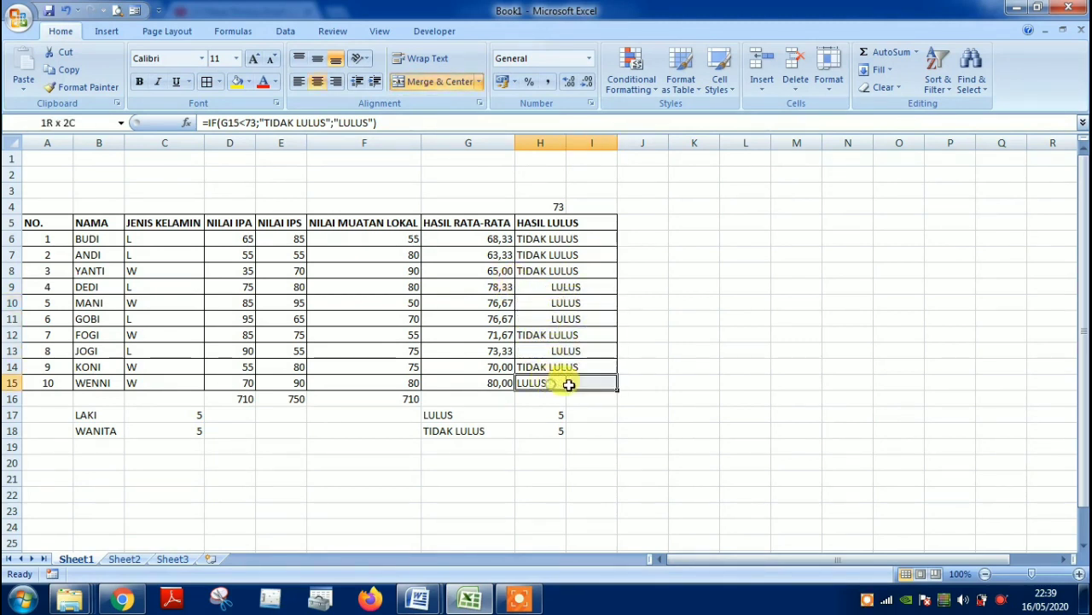
pyautogui.press('F4')
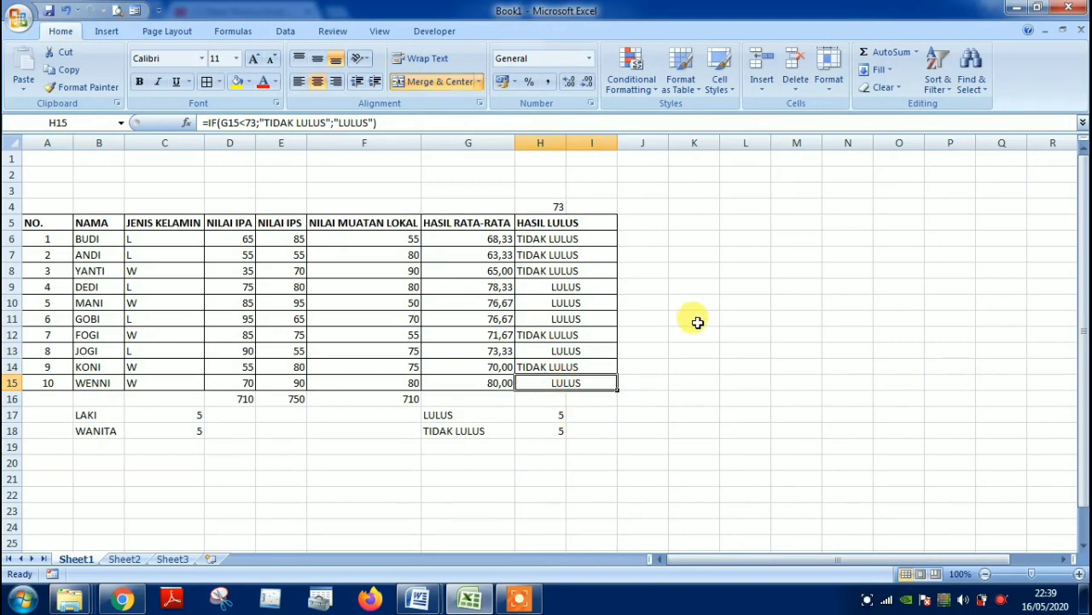
pyautogui.click(698, 322)
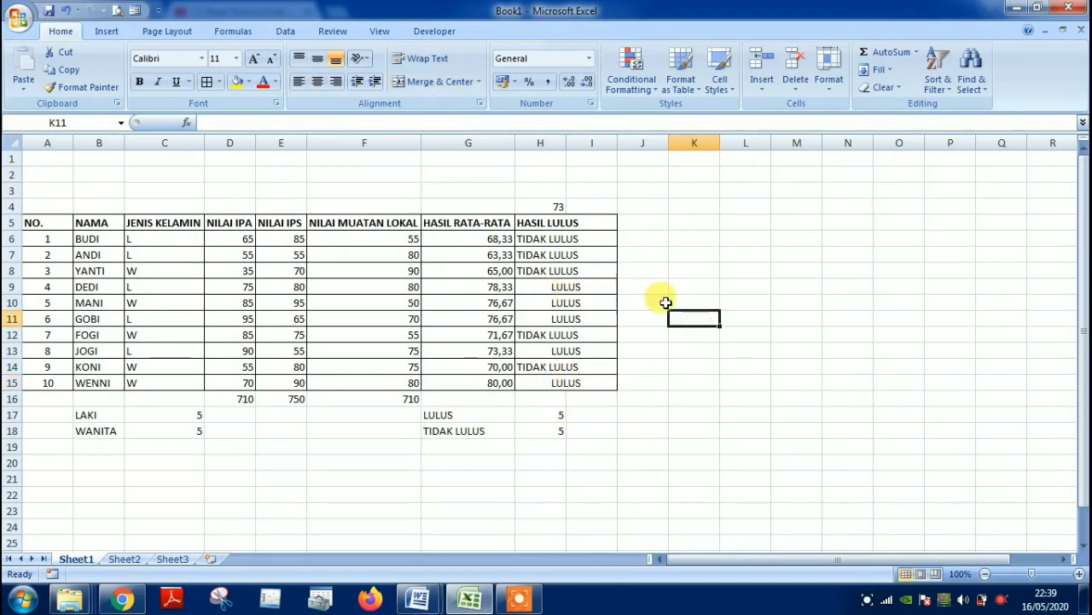
# Enter the number 3 in cell K5, outside the table on its header row.
pyautogui.click(660, 225)
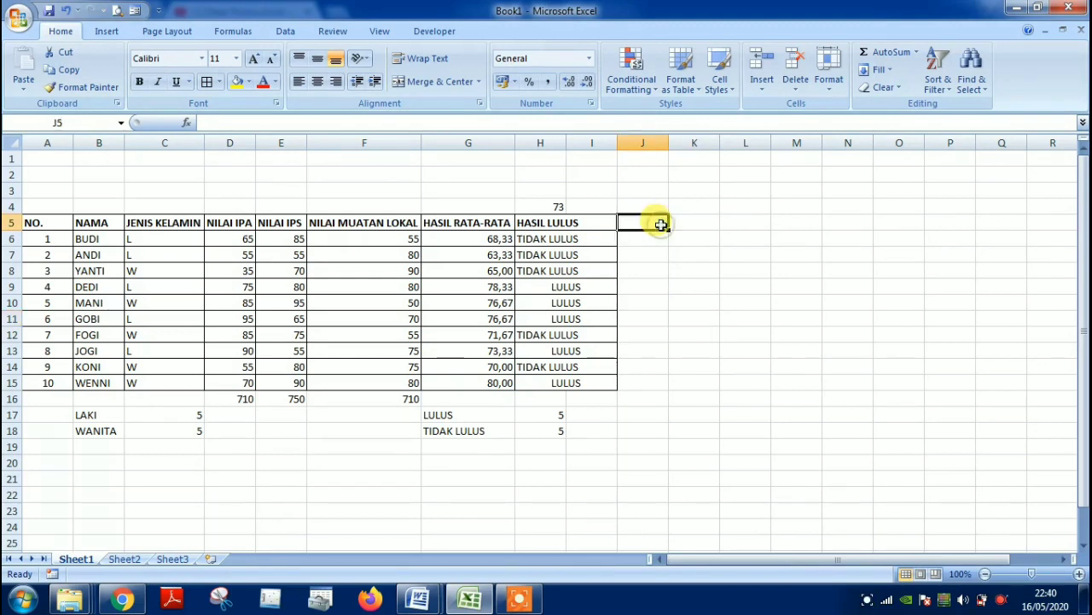
pyautogui.click(693, 228)
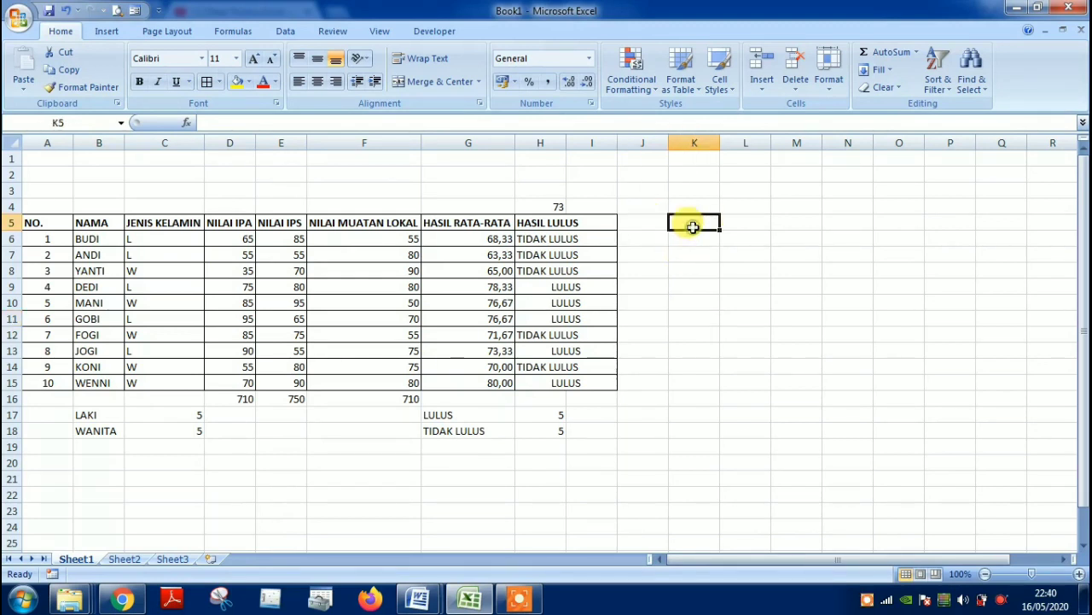
pyautogui.write('3')
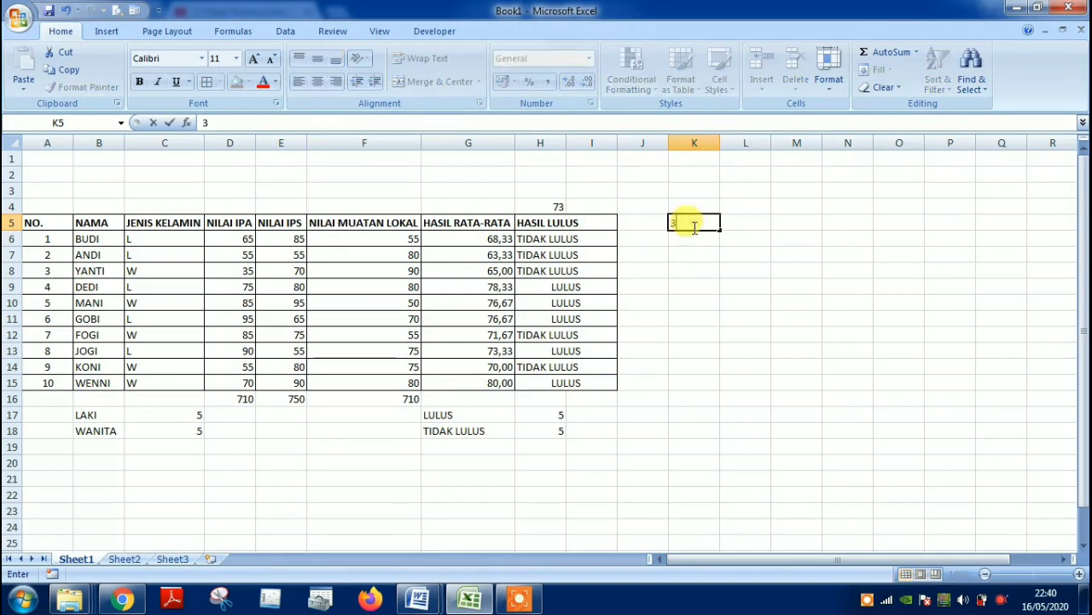
pyautogui.press('Return')
# Fill cell K5 with Dark Blue, Text 2, Lighter 80% and center its value horizontally.
pyautogui.click(697, 220)
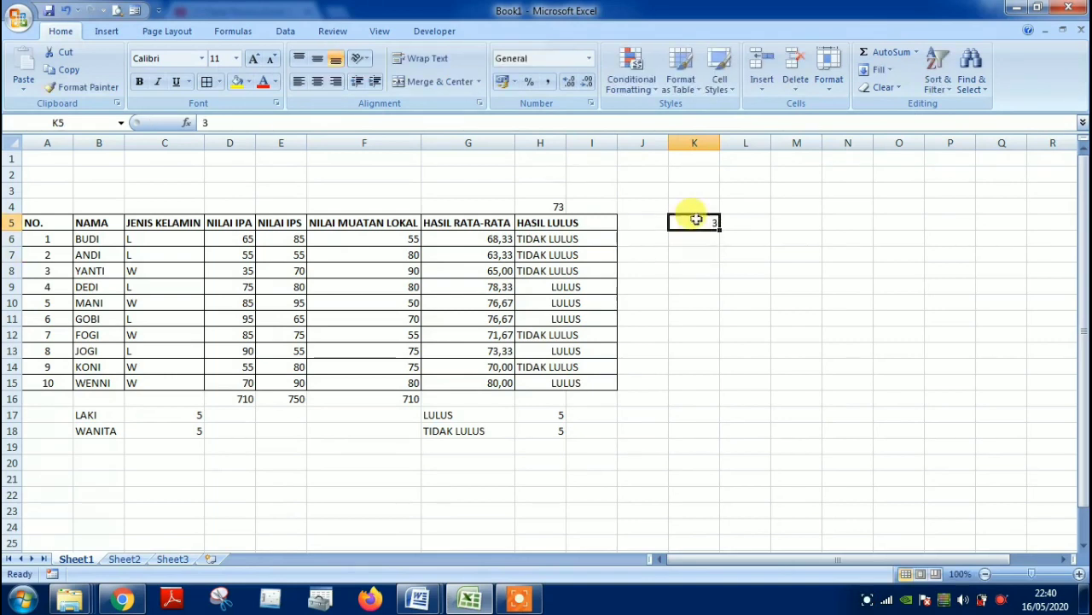
pyautogui.click(249, 82)
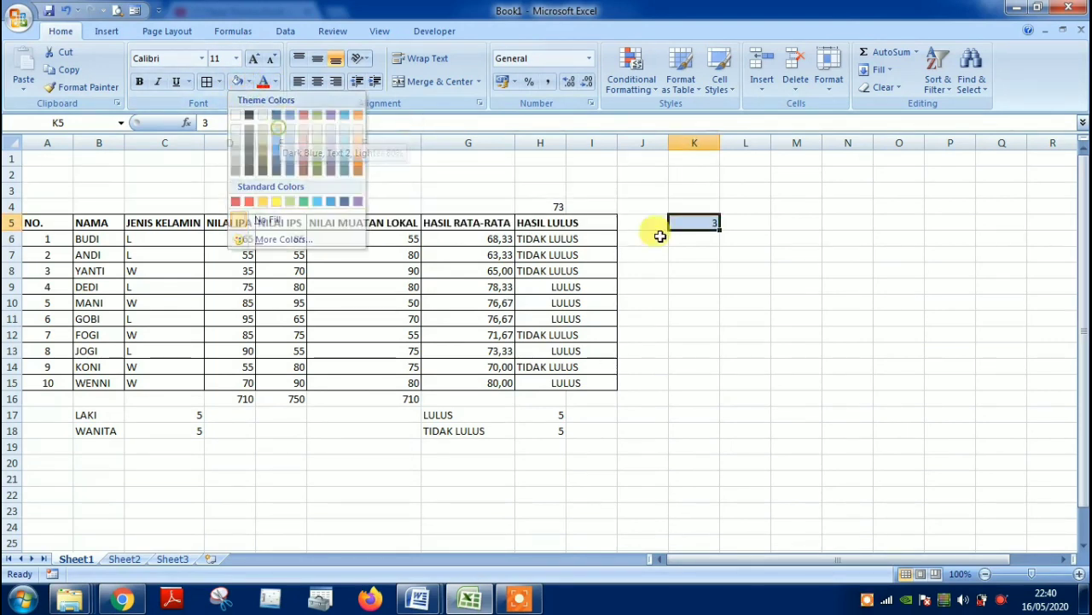
pyautogui.click(726, 245)
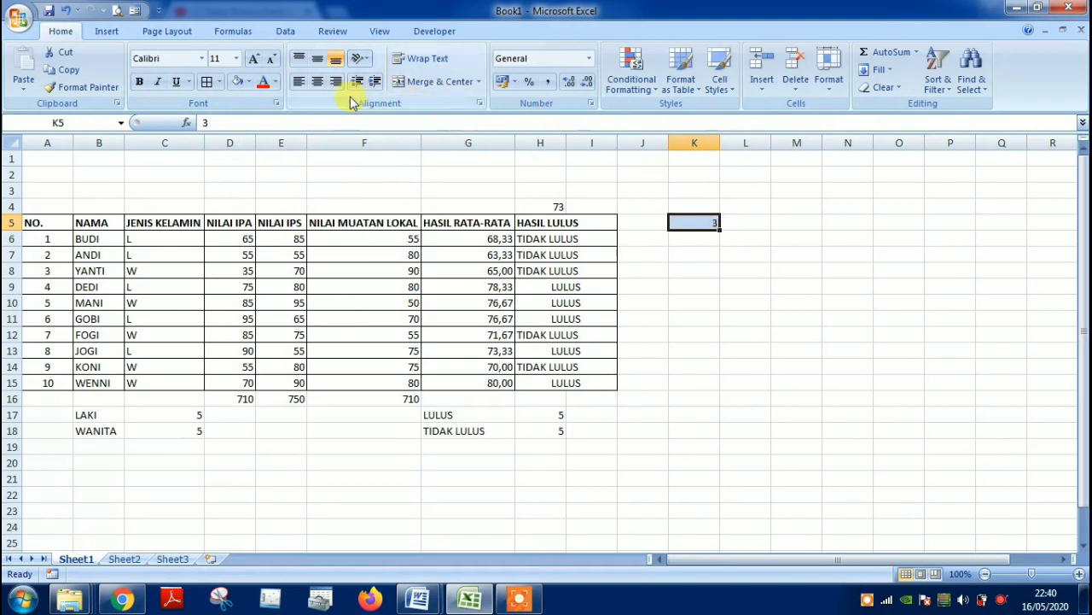
pyautogui.click(316, 82)
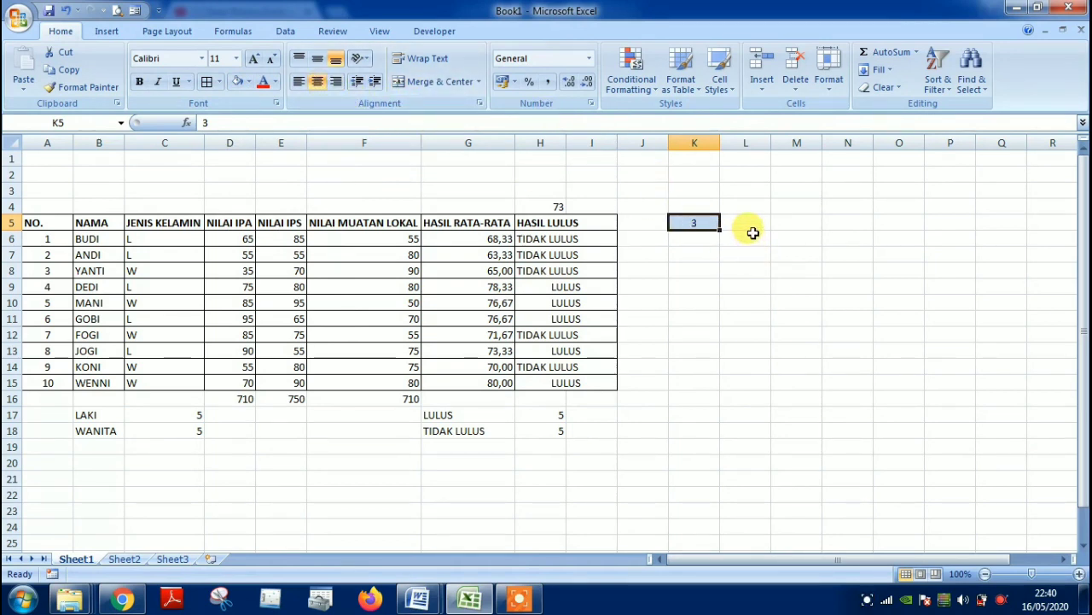
# Enter the labels NAMA, JENIS KELAMIN, IPA and IPS down cells L6:L9.
pyautogui.click(744, 238)
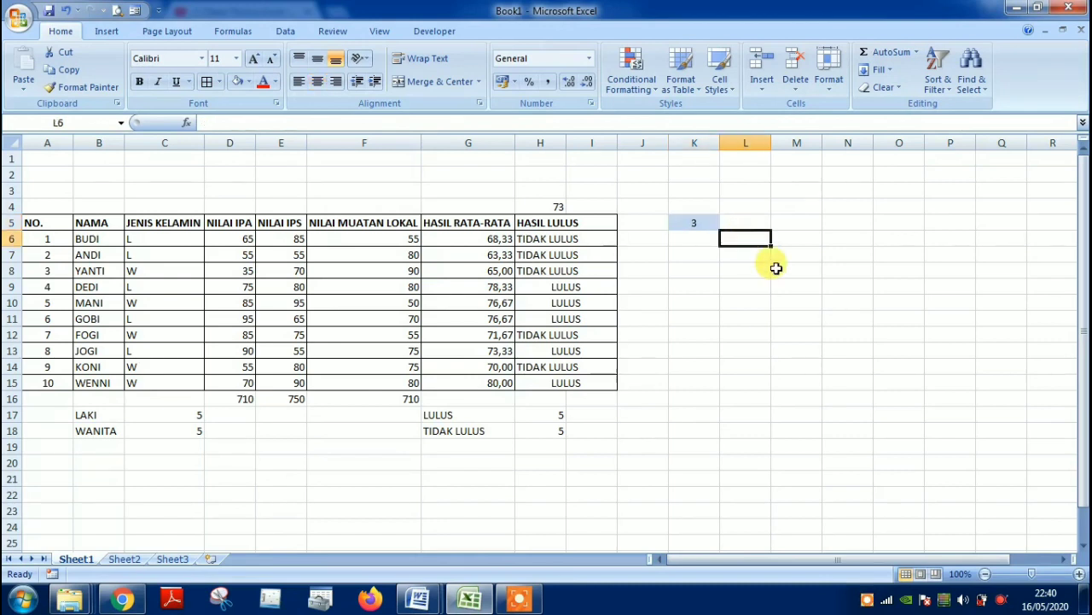
pyautogui.write('NAMA')
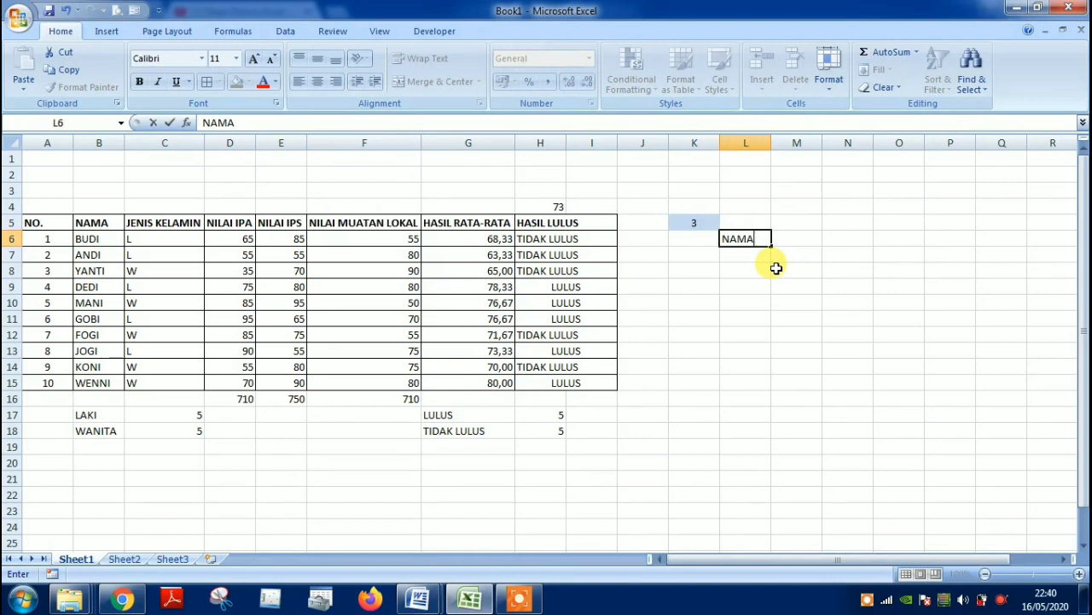
pyautogui.press('Return')
pyautogui.write('JENI')
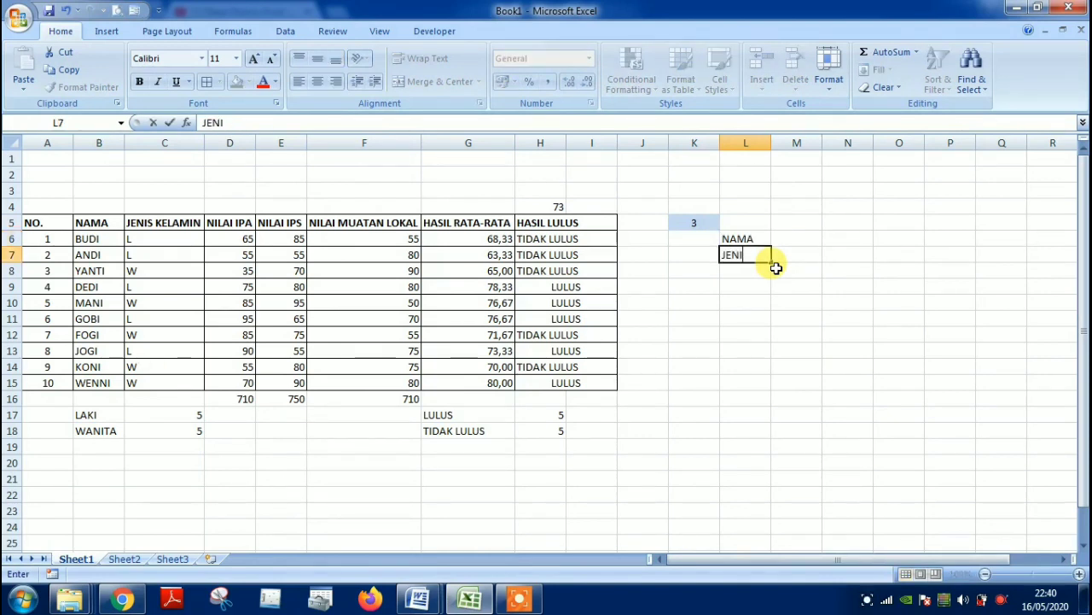
pyautogui.write('S KELAMIN')
pyautogui.press('Return')
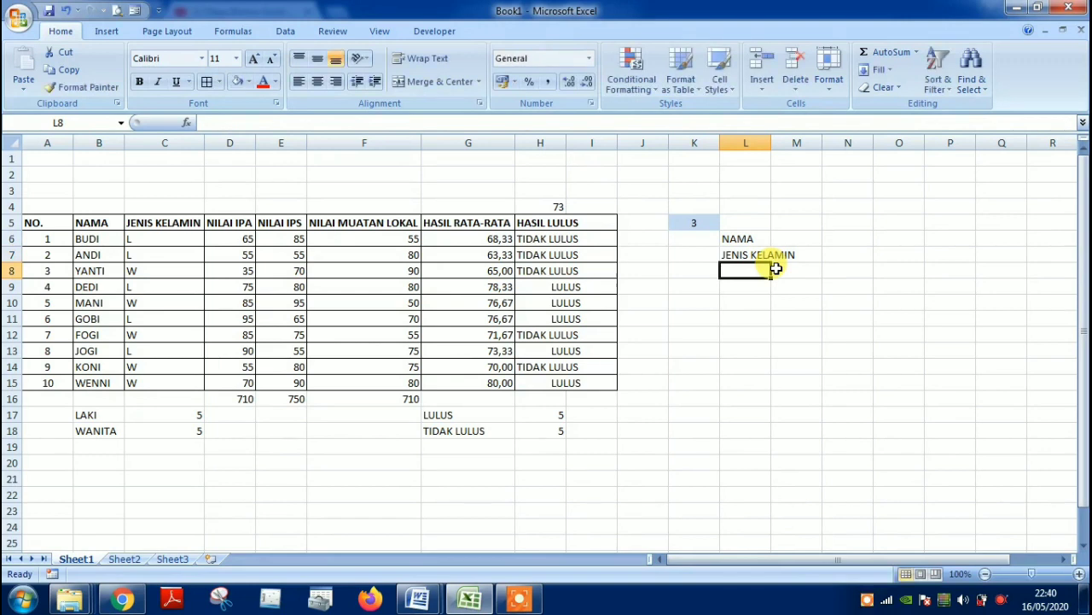
pyautogui.write('NILA')
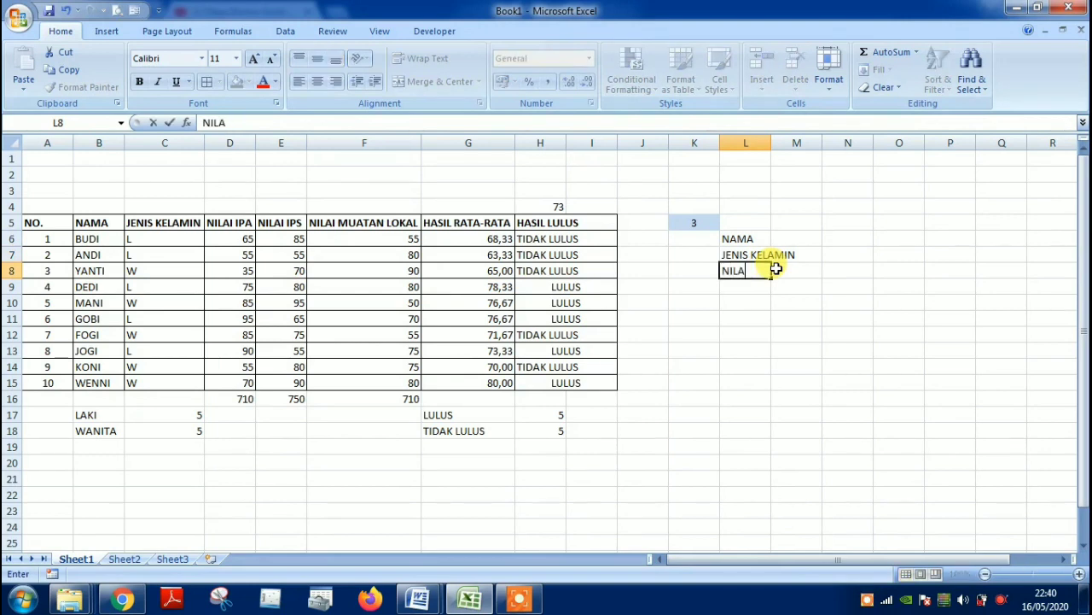
pyautogui.press('BackSpace')
pyautogui.press('Return')
pyautogui.write('IPS')
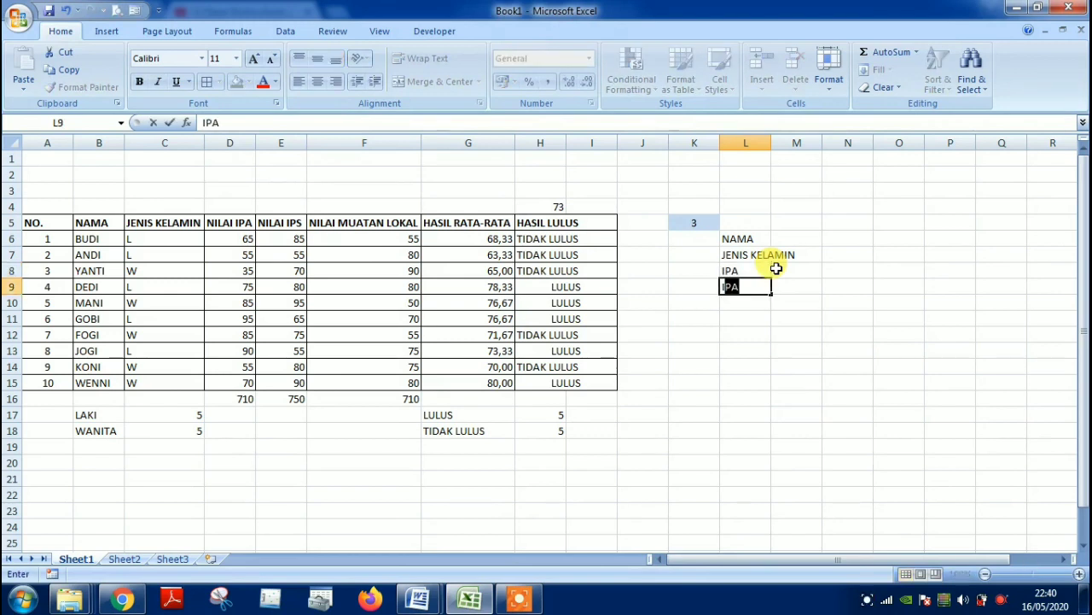
pyautogui.press('Return')
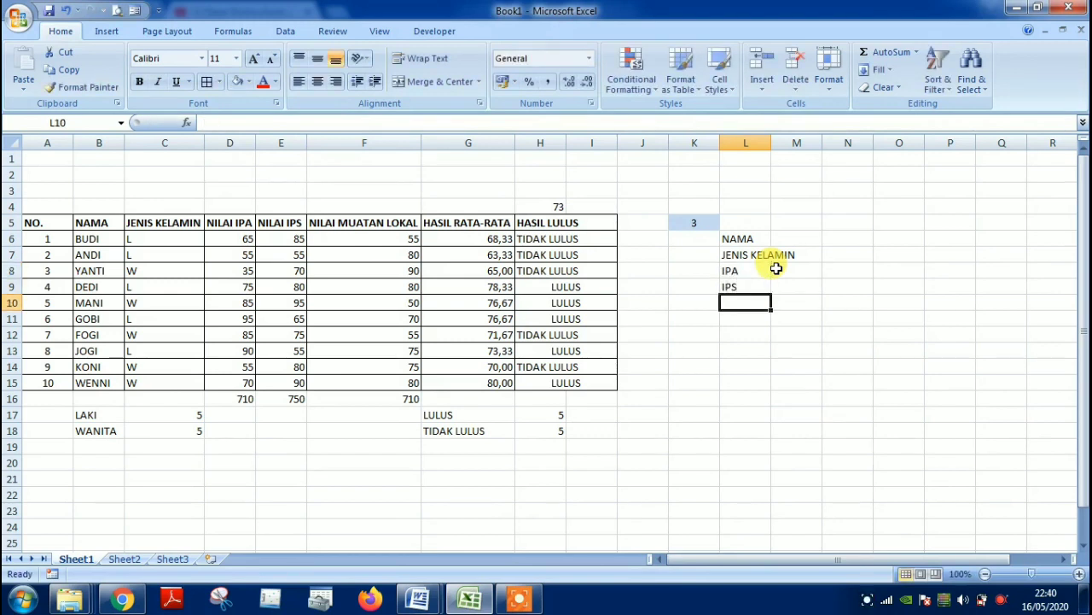
# Enter the labels MUATAN LOKAL, RATA-RATA and HASIL in cells L10:L12, and bold all labels in L6:L12.
pyautogui.write('MUATAN ')
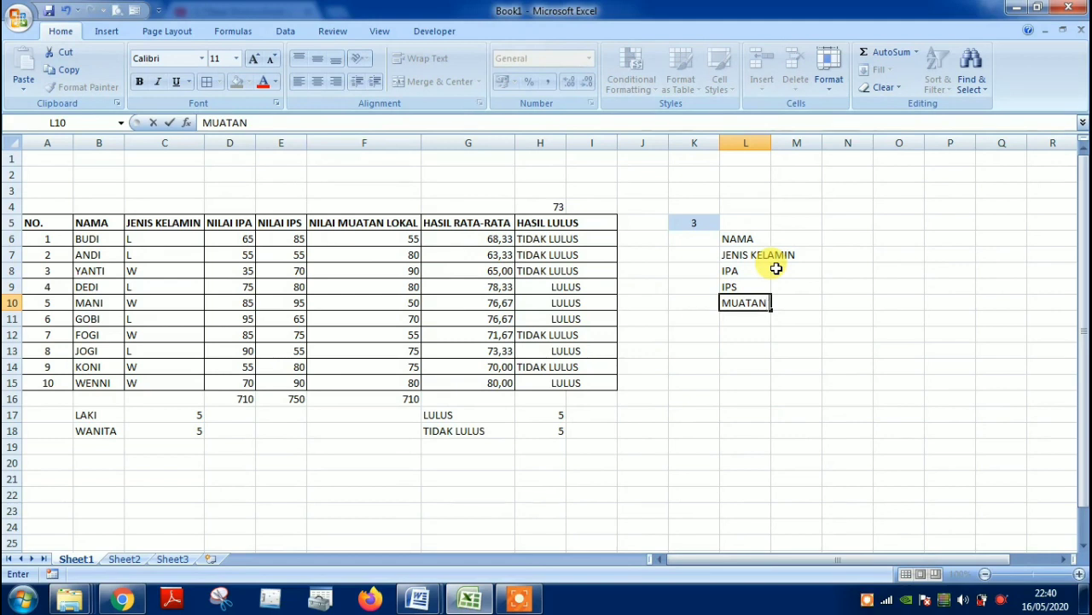
pyautogui.write('LOKAL')
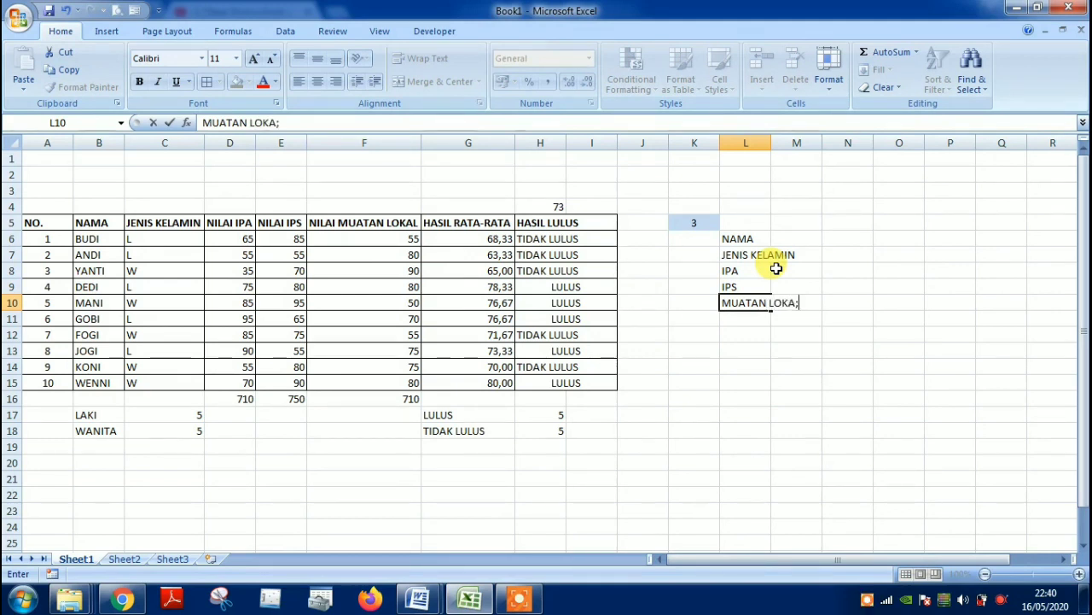
pyautogui.press('Return')
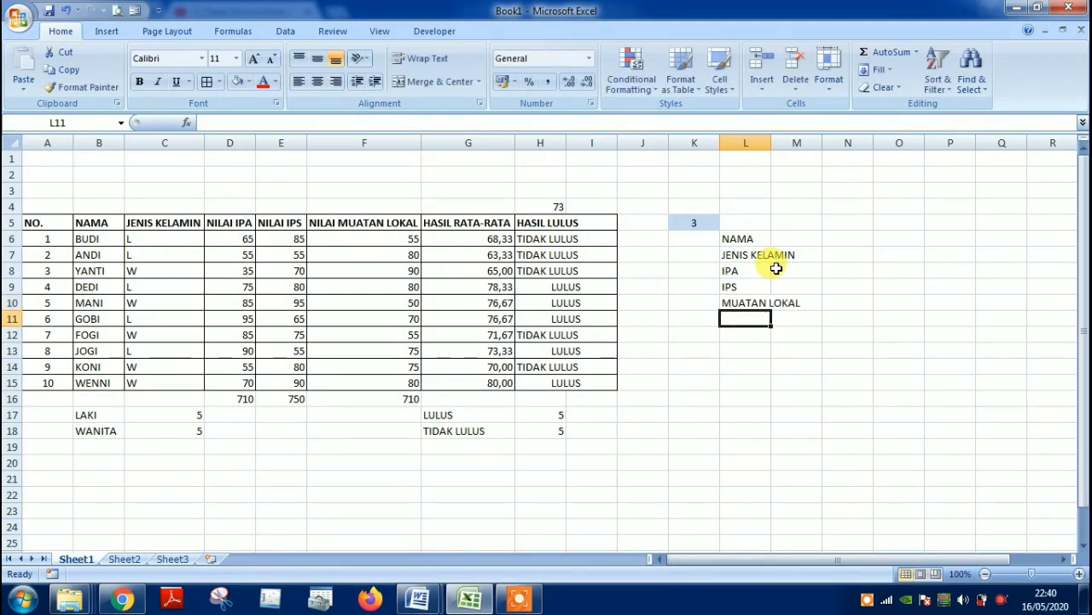
pyautogui.write('RA')
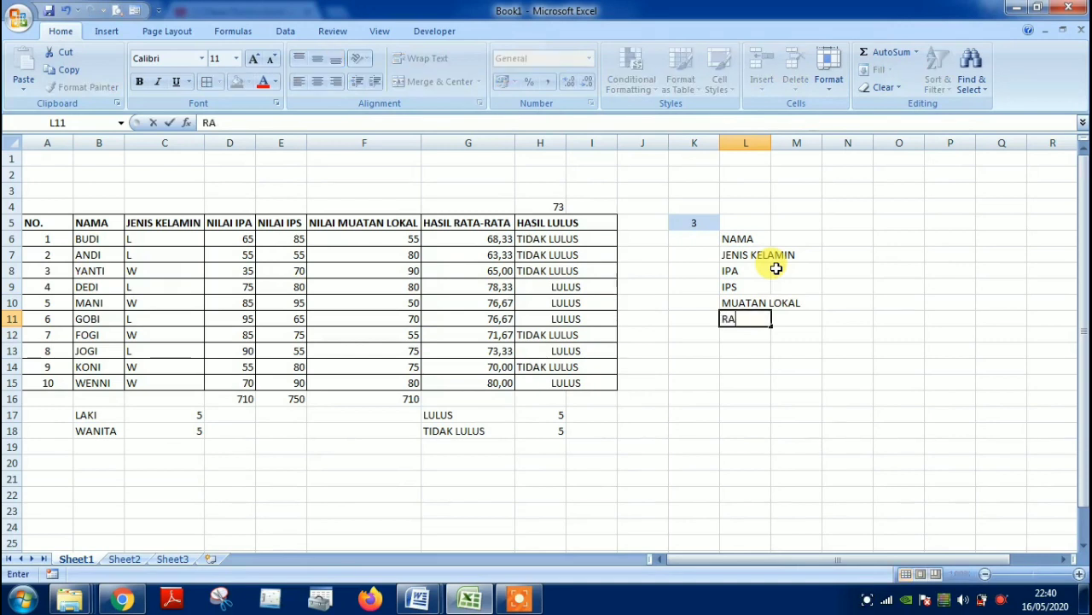
pyautogui.write('TA-RATA')
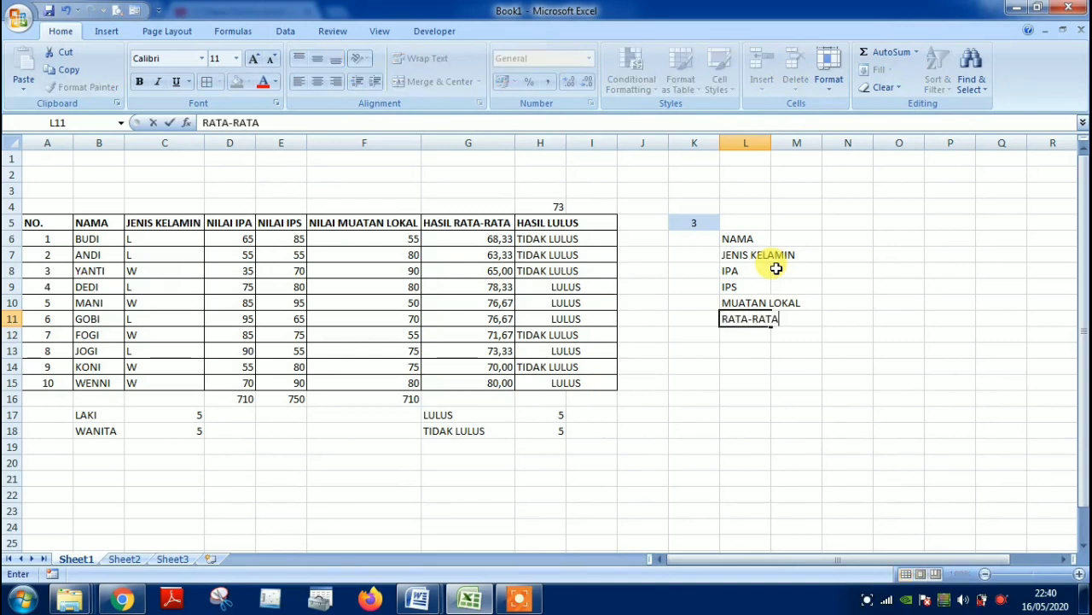
pyautogui.press('Return')
pyautogui.write('HASIL')
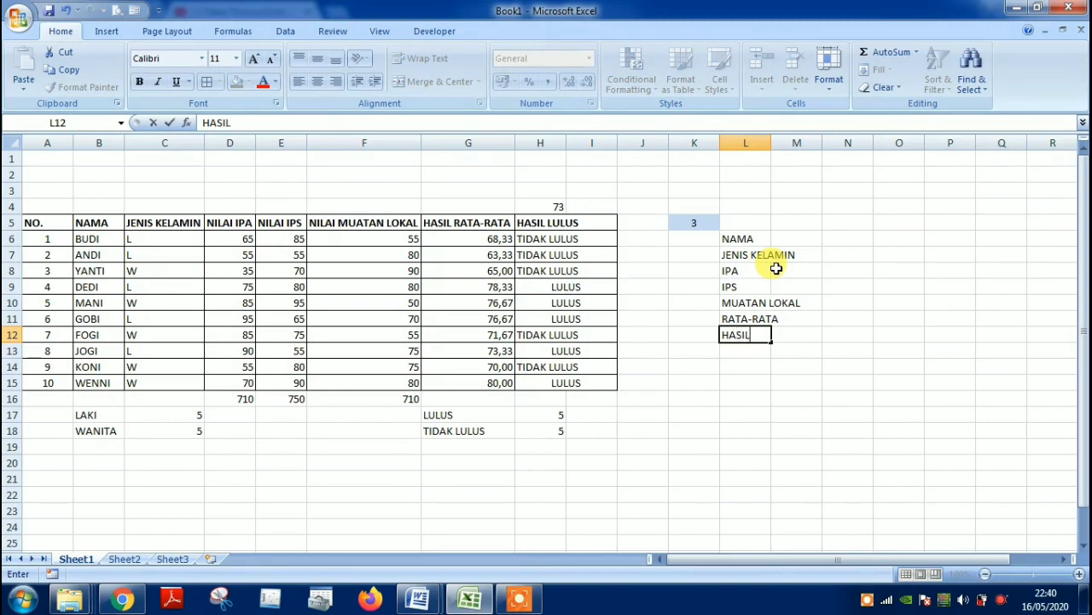
pyautogui.press('Return')
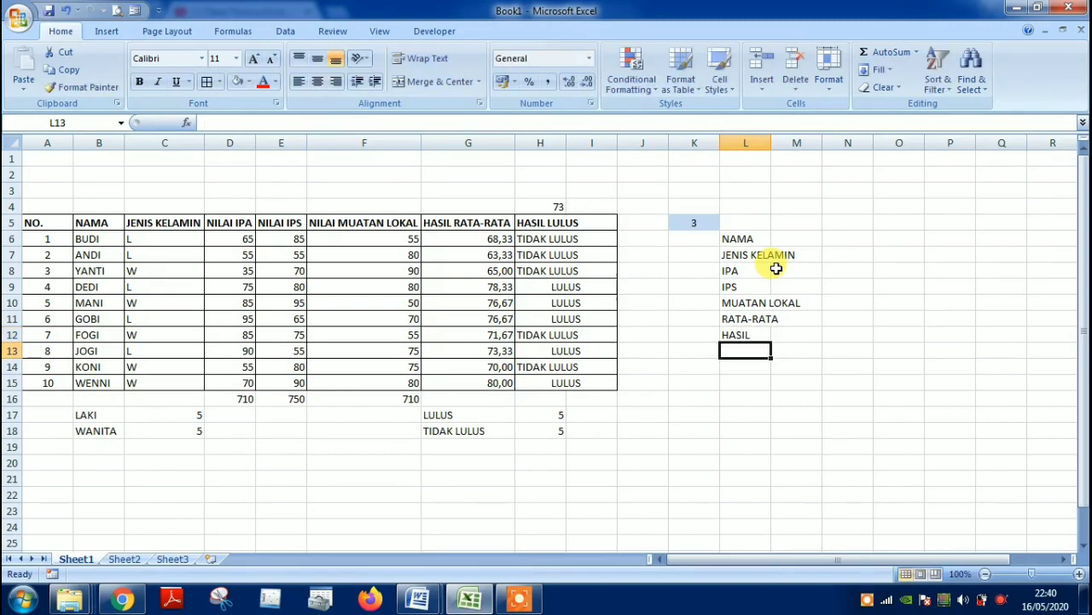
pyautogui.moveTo(730, 238); pyautogui.dragTo(734, 335)
pyautogui.hotkey('ctrl', 'b')
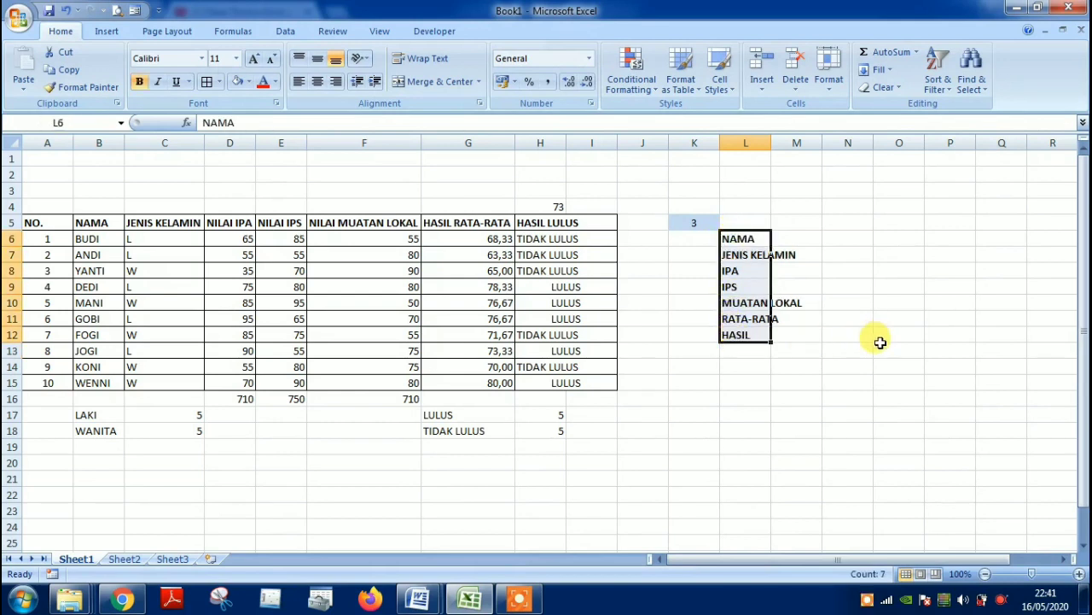
# Enter the formula =VLOOKUP(K5;A6:I15;2) in cell N6 to look up the student's name.
pyautogui.click(847, 238)
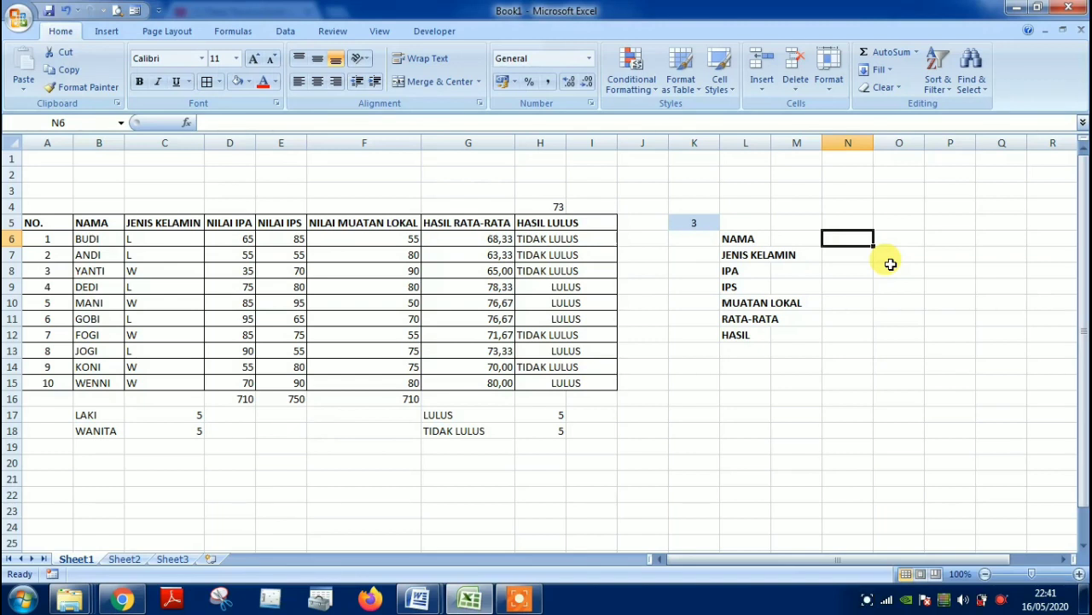
pyautogui.write('=')
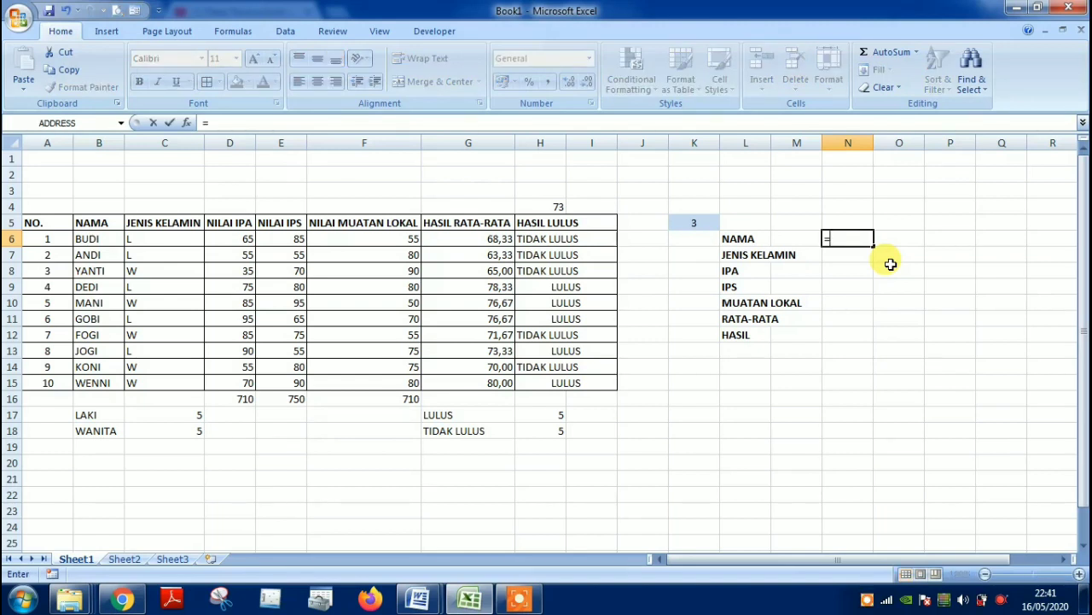
pyautogui.write('VLOOKUP')
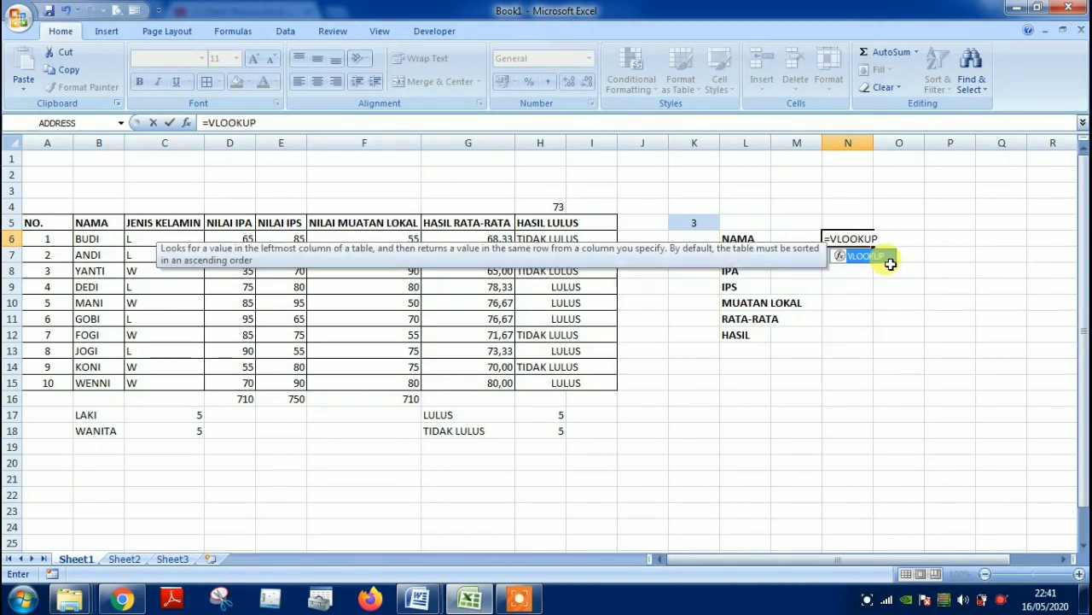
pyautogui.write('(')
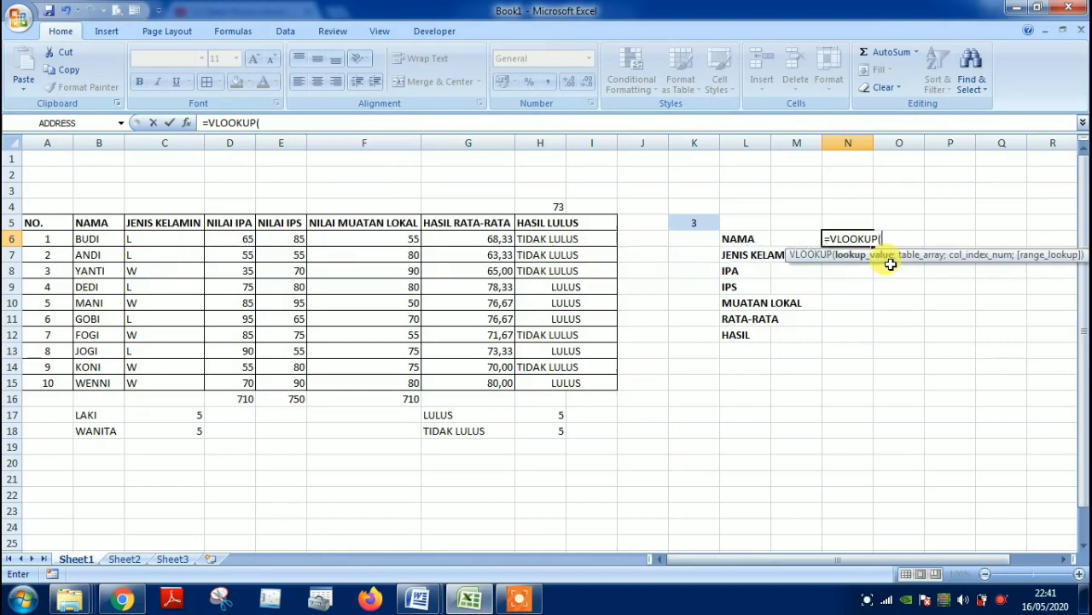
pyautogui.click(705, 220)
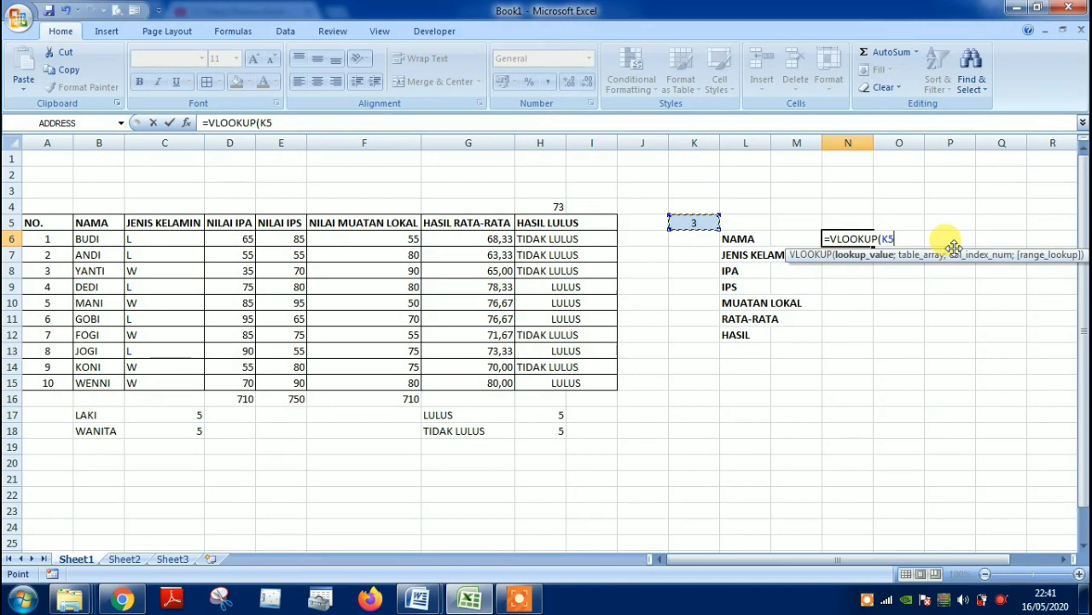
pyautogui.write(';')
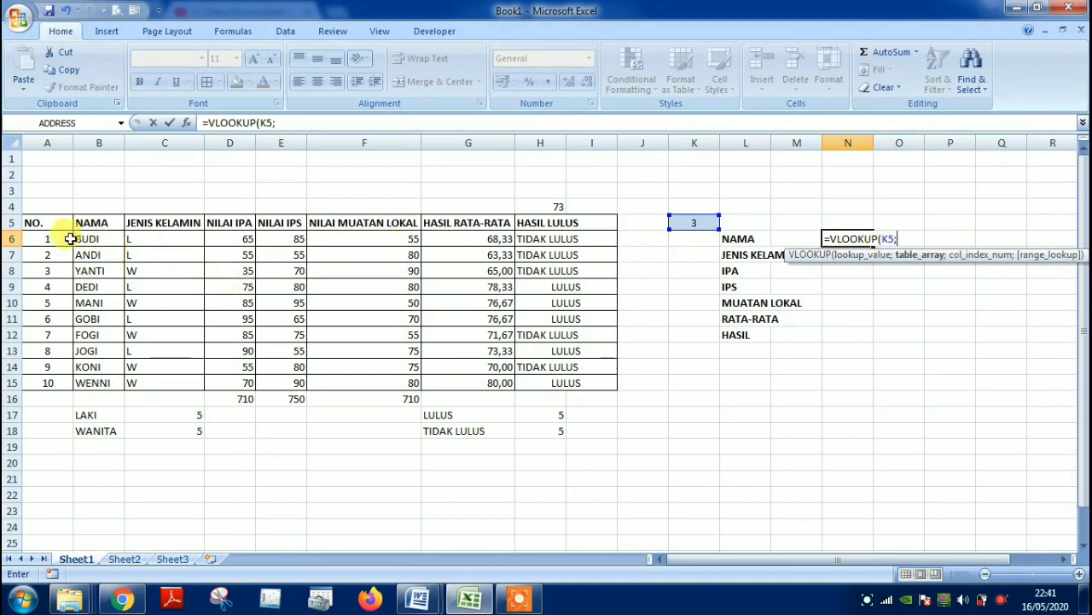
pyautogui.moveTo(36, 235); pyautogui.dragTo(563, 384)
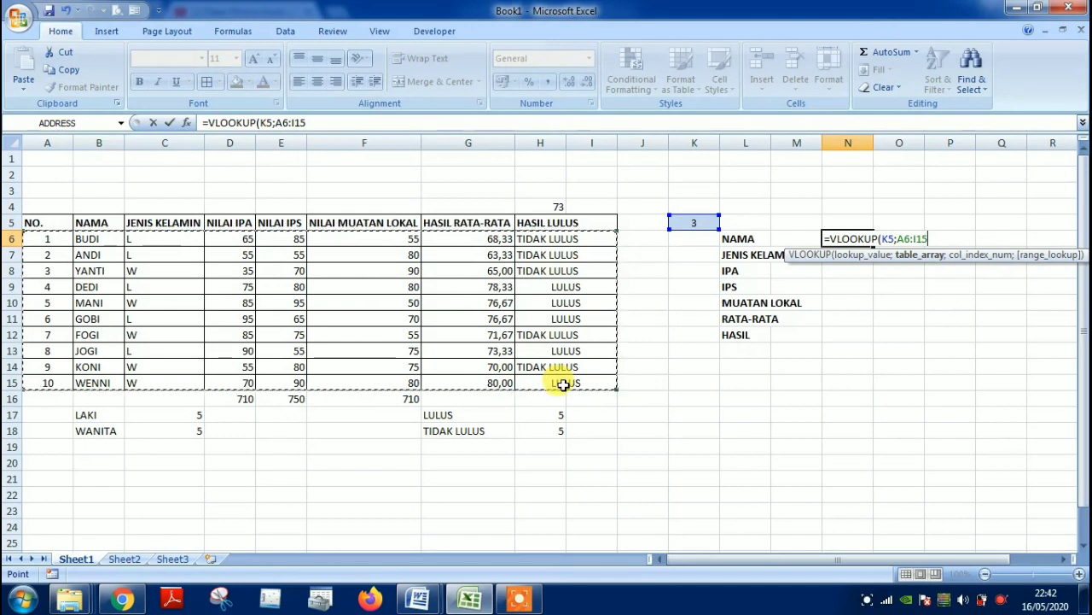
pyautogui.write(';')
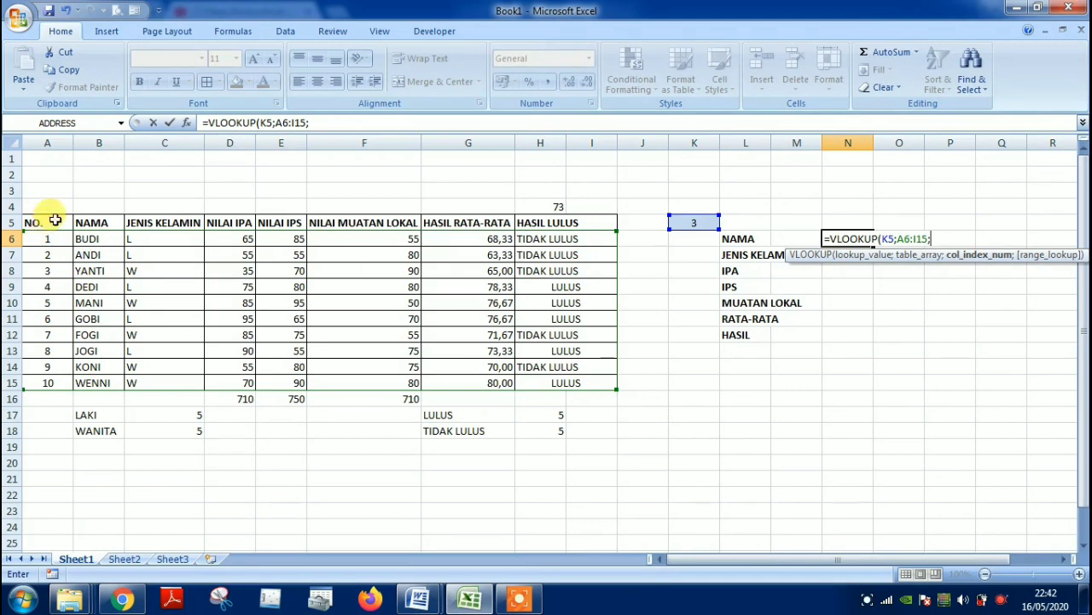
pyautogui.write('2')
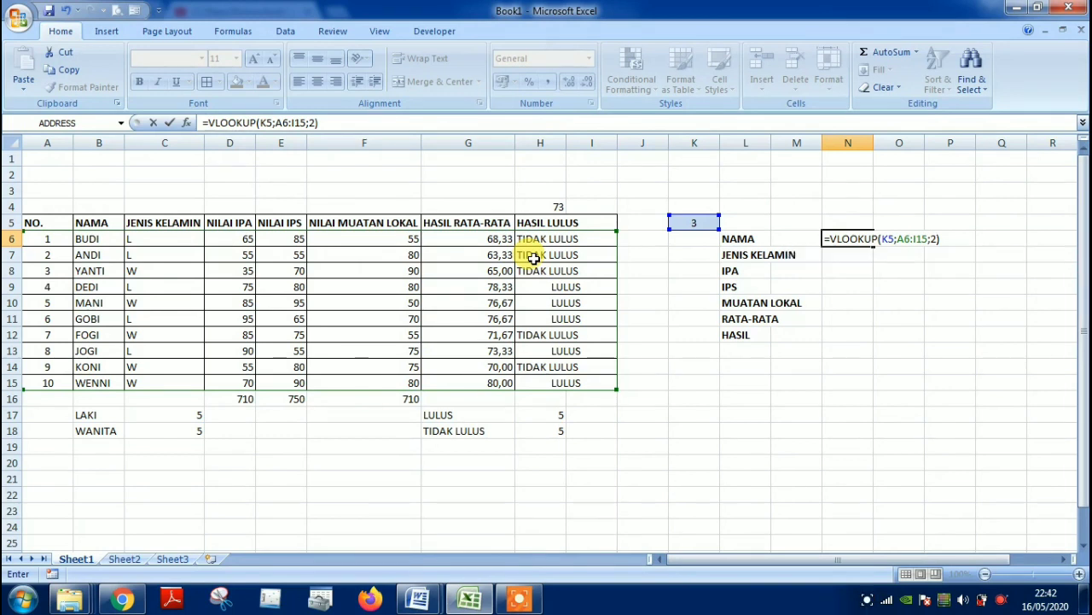
pyautogui.press('Return')
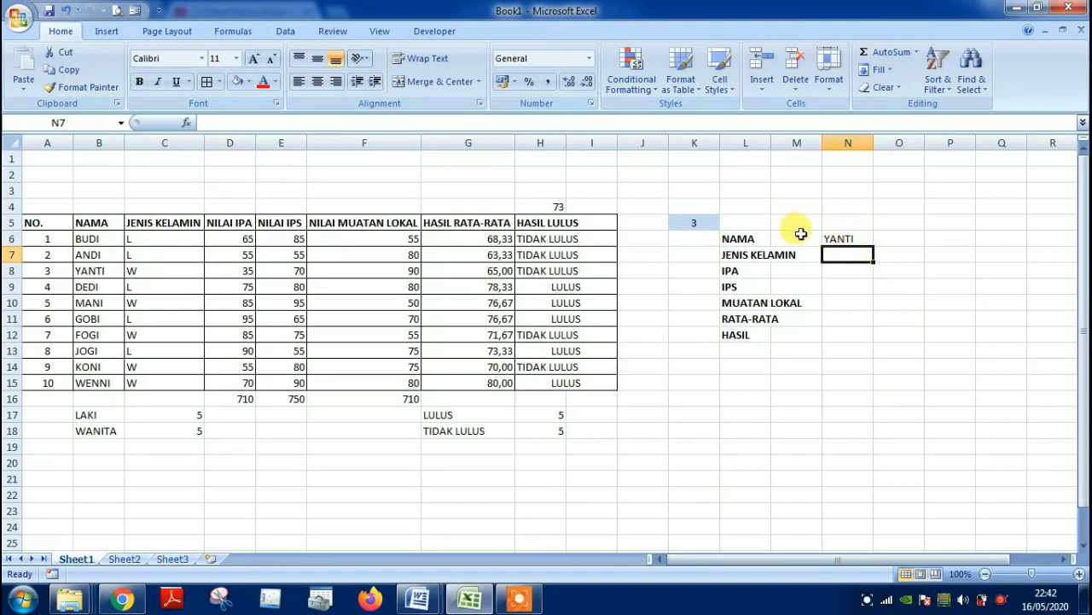
# Try copying the VLOOKUP formula from N6 into N7:N12, and clear the pasted cells.
pyautogui.click(864, 241)
pyautogui.hotkey('ctrl', 'c')
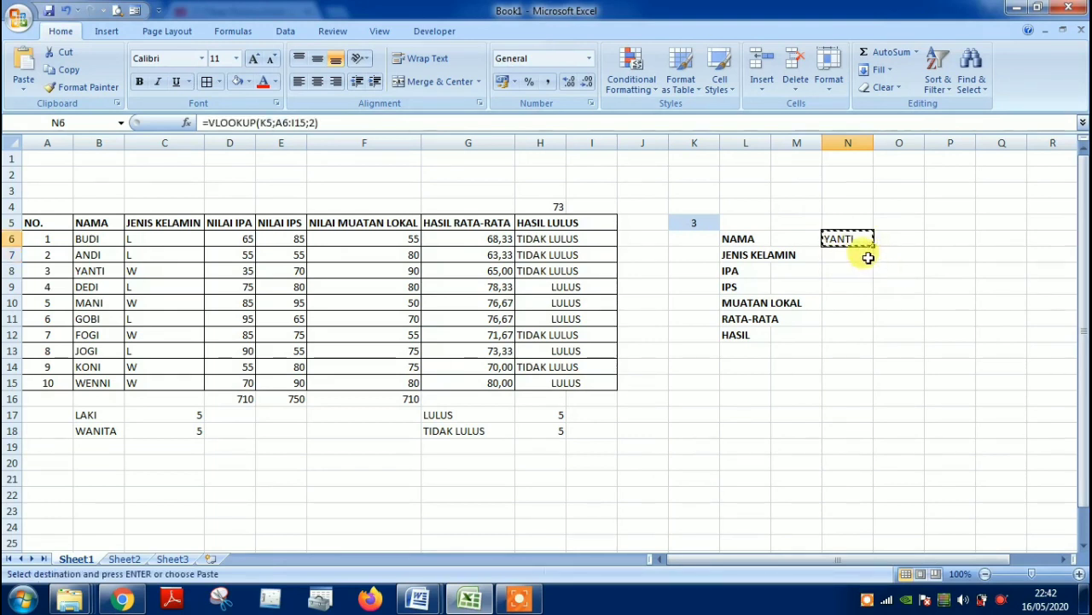
pyautogui.moveTo(862, 254); pyautogui.dragTo(850, 336)
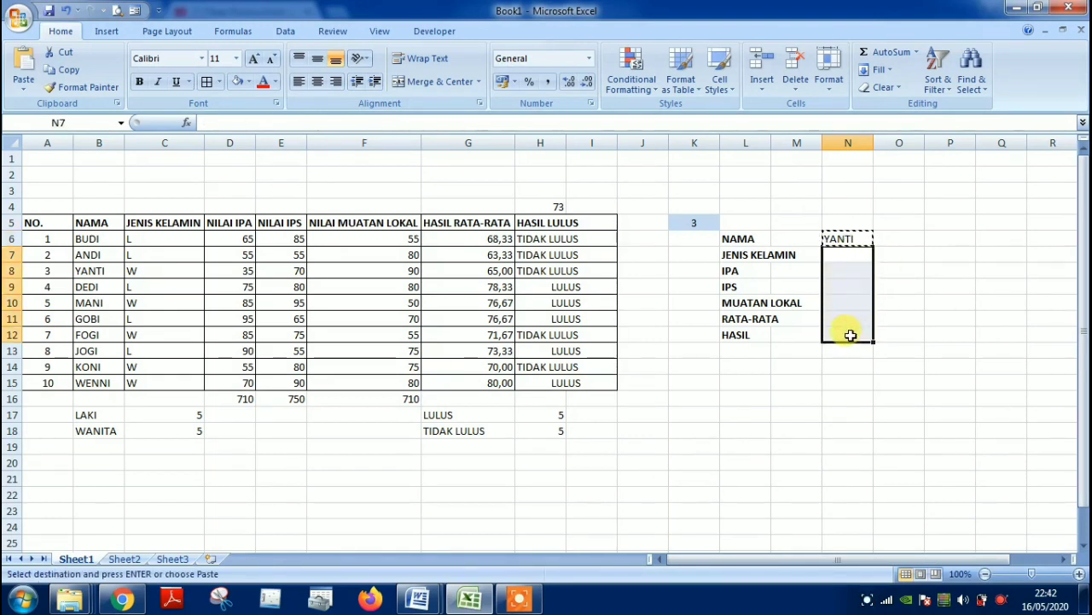
pyautogui.press('Return')
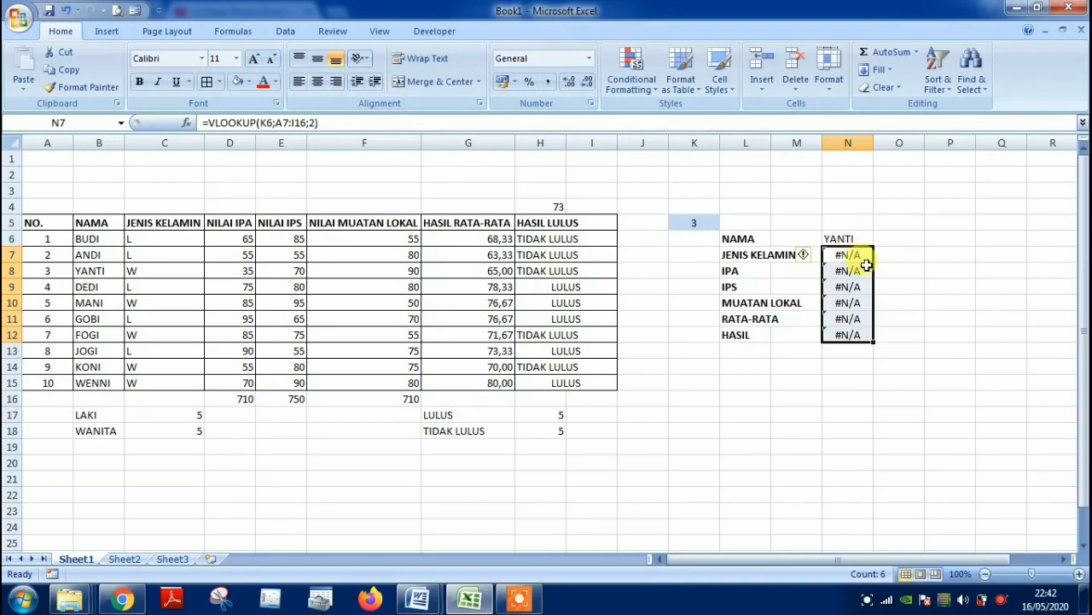
pyautogui.press('Delete')
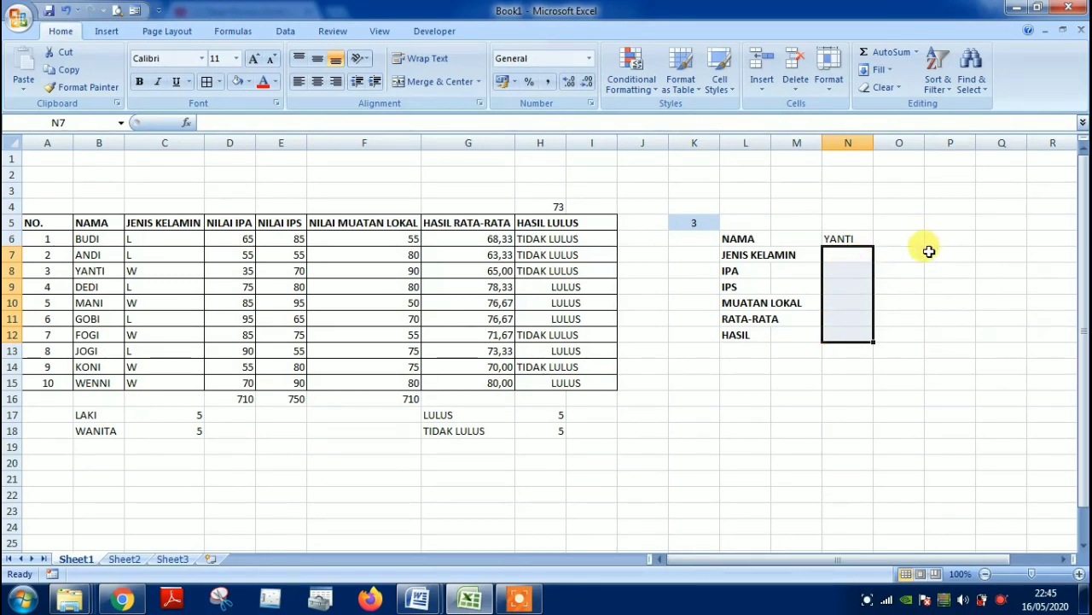
# Repeat the copy of N6's formula with its relative references into N7:N12, and clear cells N7:N13.
pyautogui.click(850, 238)
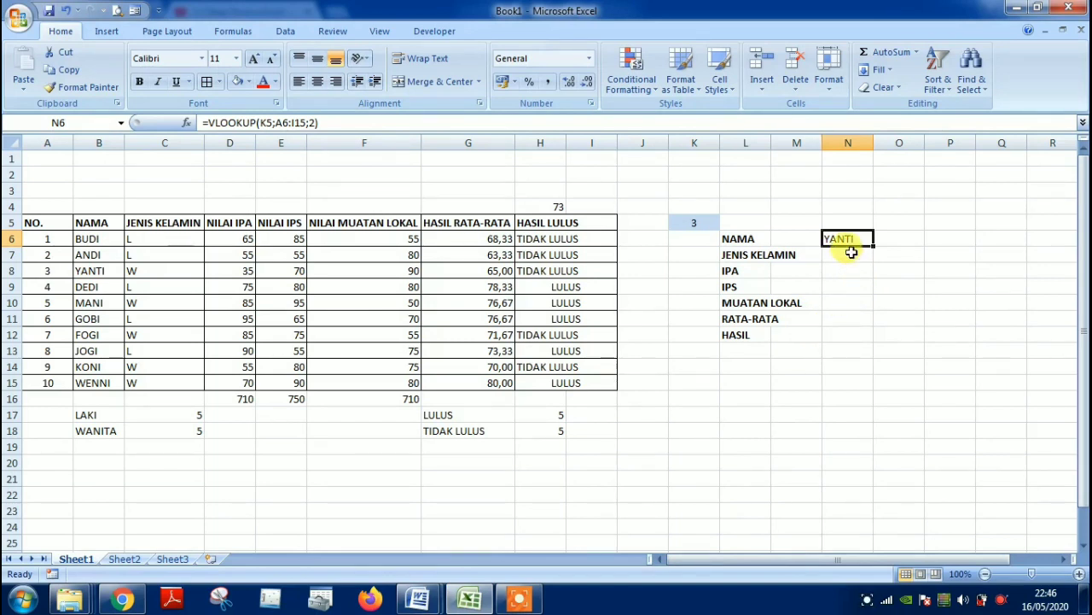
pyautogui.hotkey('ctrl', 'c')
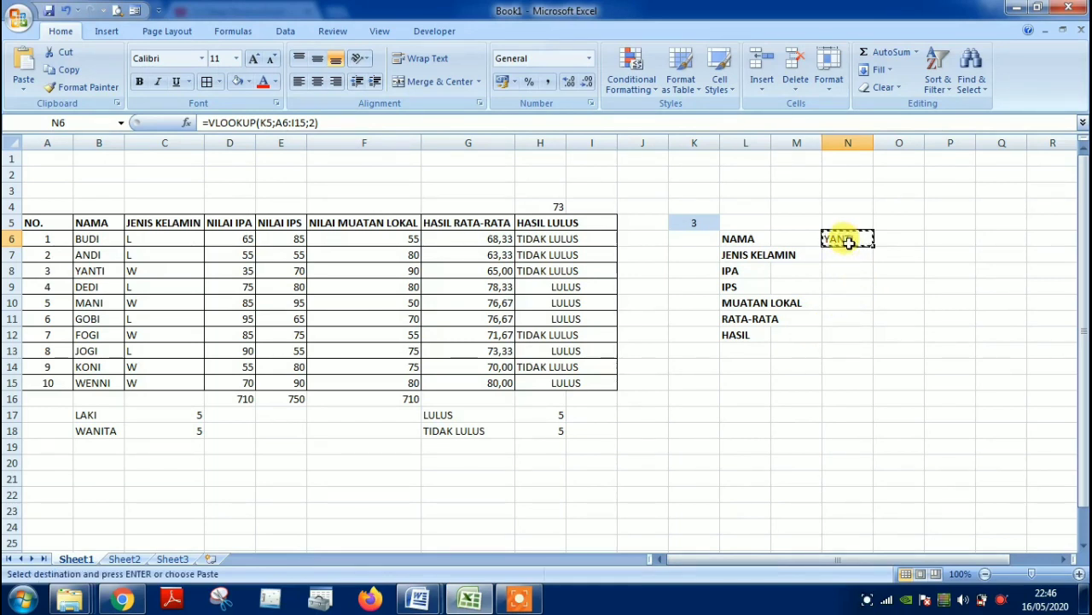
pyautogui.moveTo(842, 256); pyautogui.dragTo(838, 332)
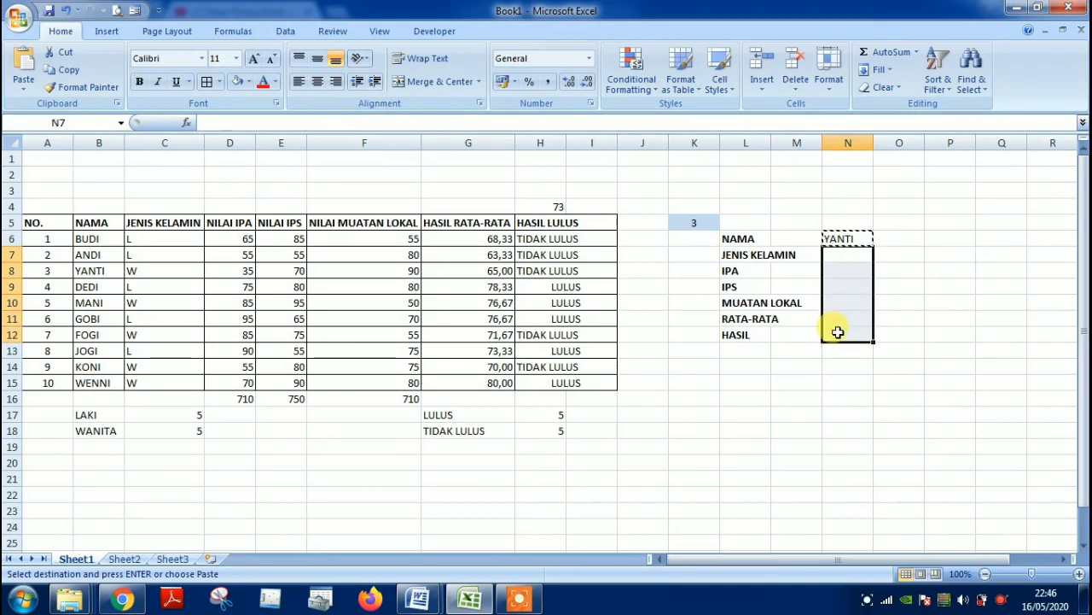
pyautogui.hotkey('ctrl', 'v')
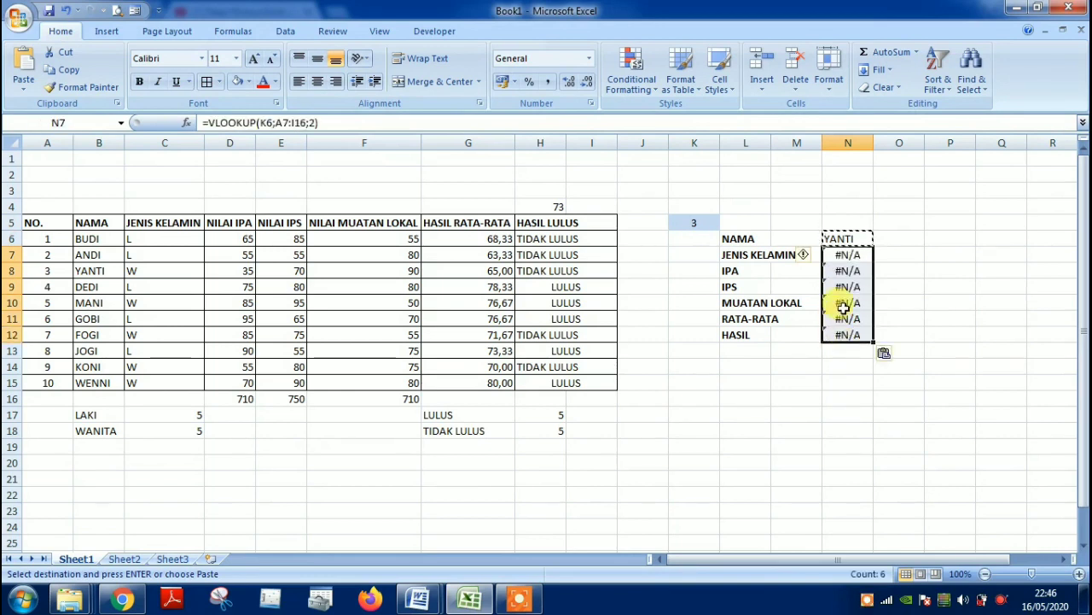
pyautogui.moveTo(853, 256); pyautogui.dragTo(856, 341)
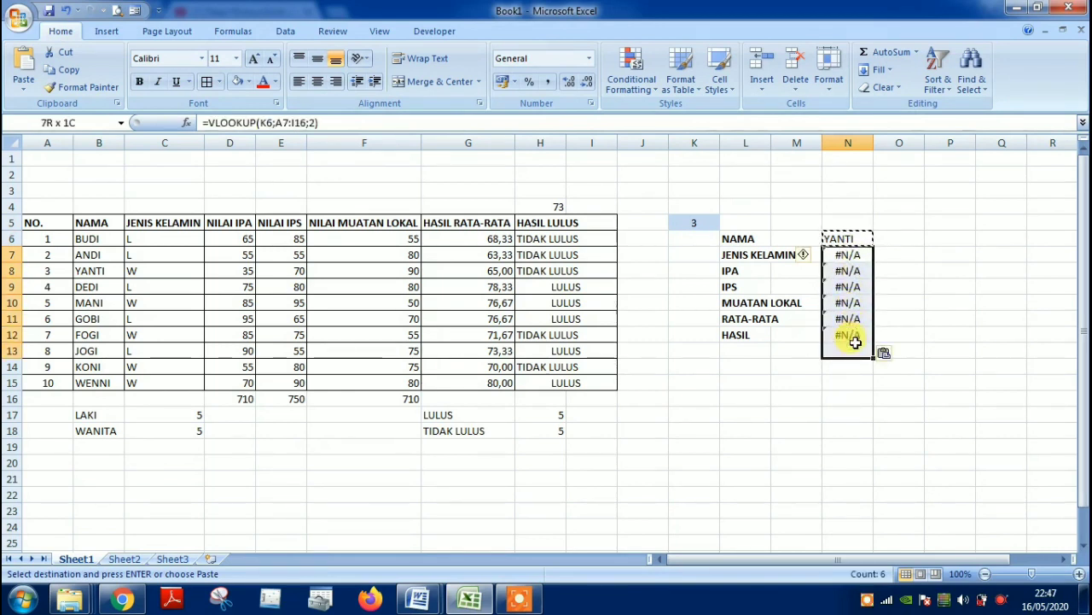
pyautogui.press('Delete')
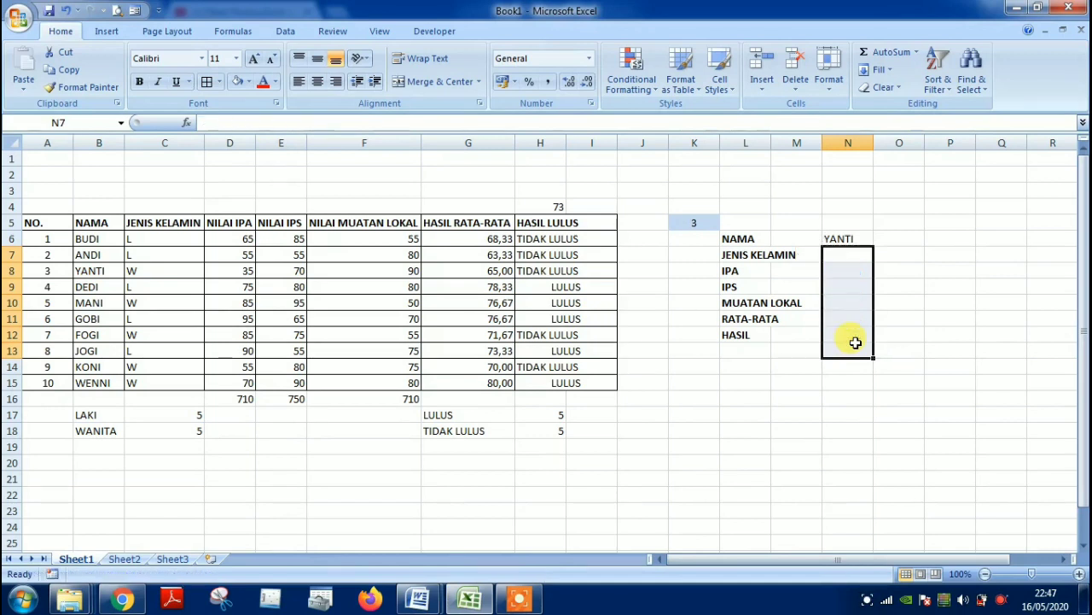
# Make the references in N6's lookup formula absolute, so it reads =VLOOKUP($K$5;$A$6:$I$15;2).
pyautogui.click(838, 238)
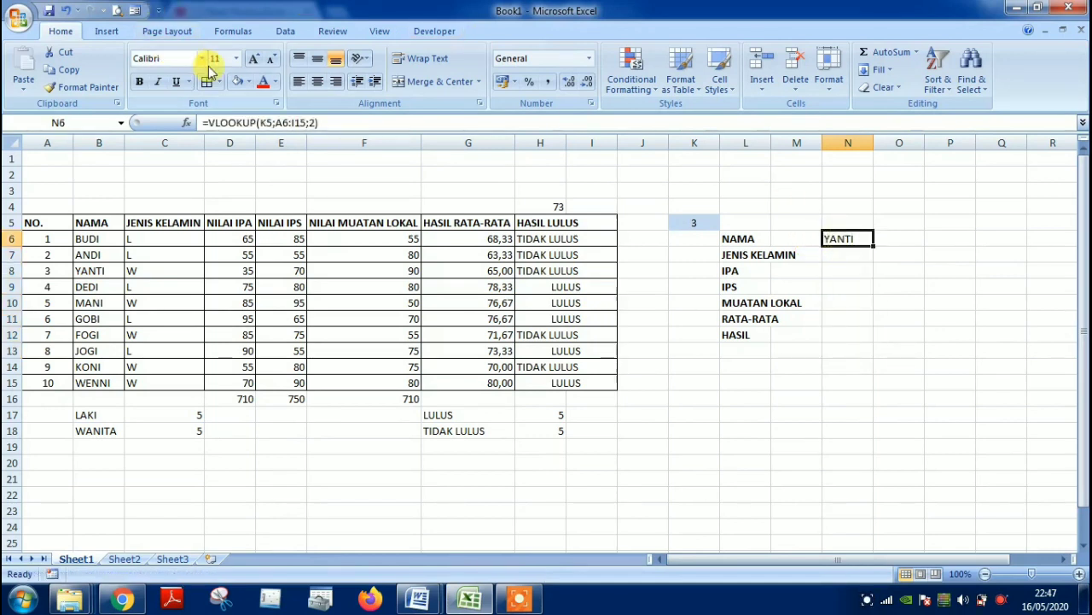
pyautogui.click(259, 122)
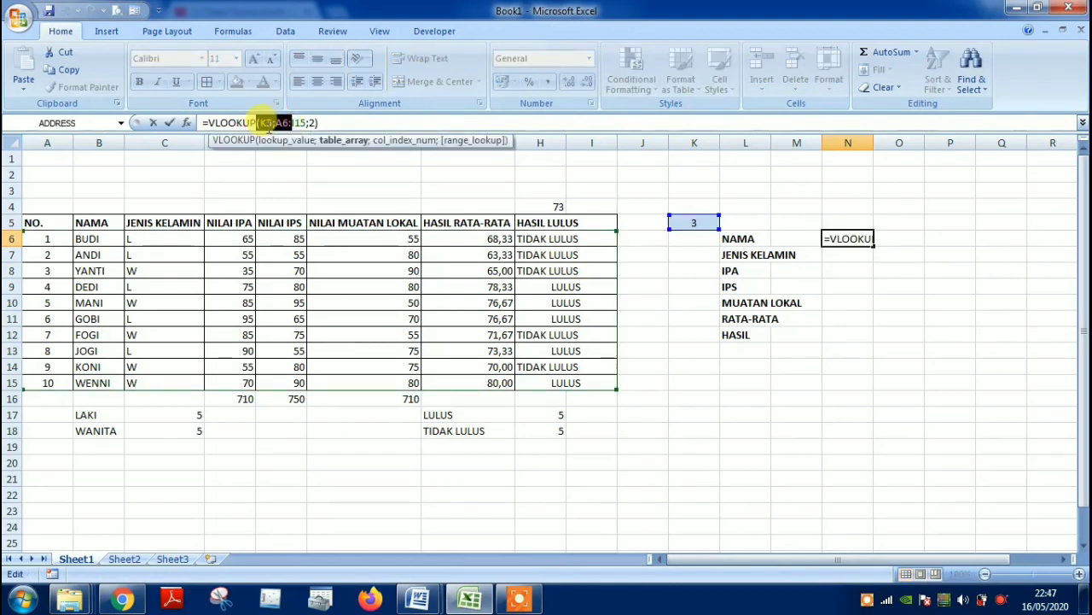
pyautogui.moveTo(261, 122); pyautogui.dragTo(306, 122)
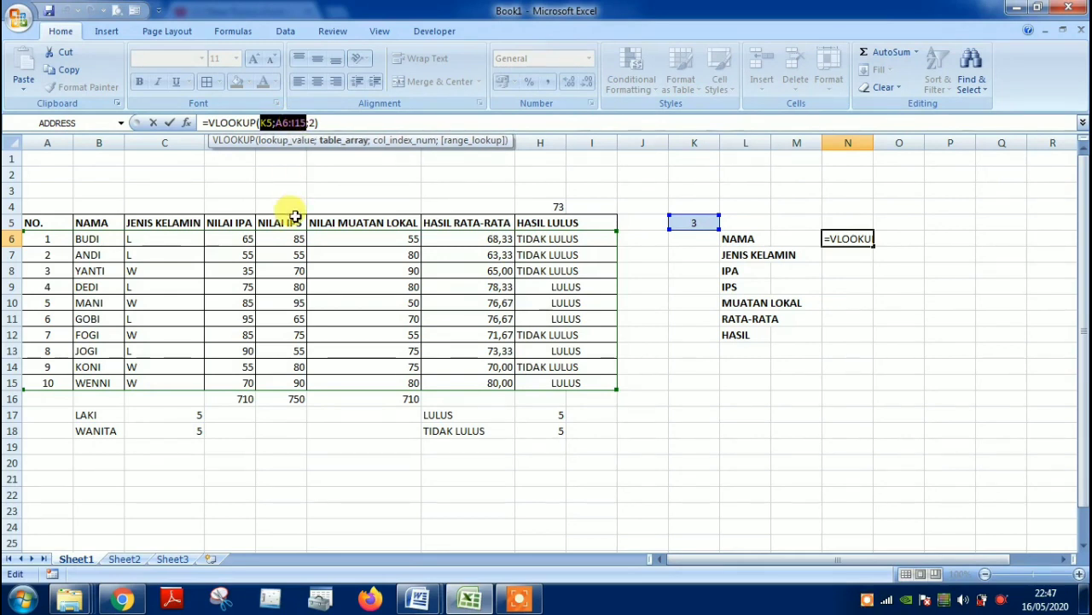
pyautogui.press('F4')
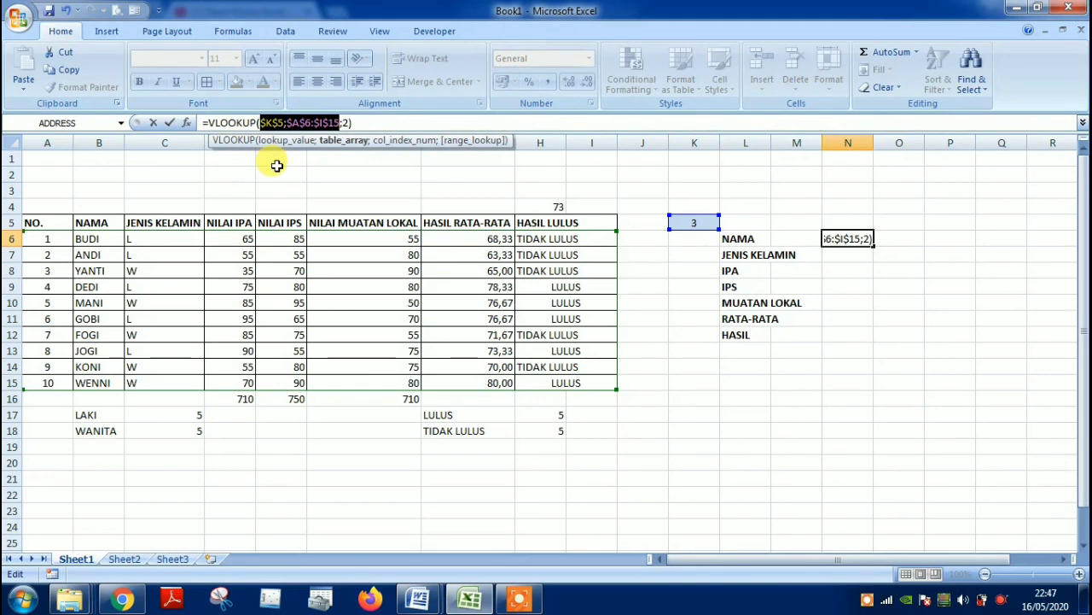
pyautogui.click(293, 124)
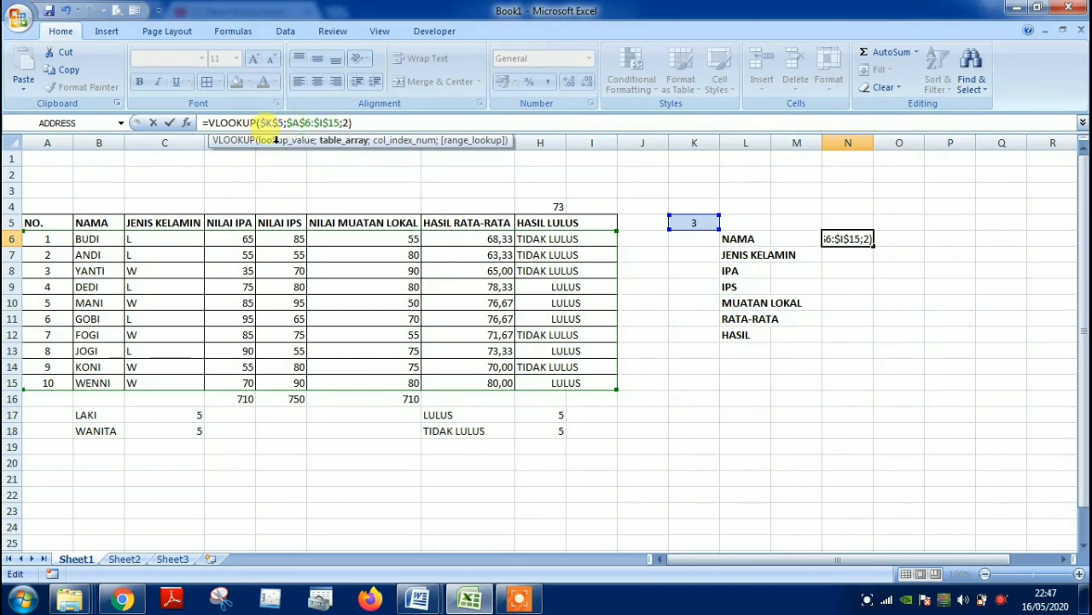
pyautogui.click(372, 124)
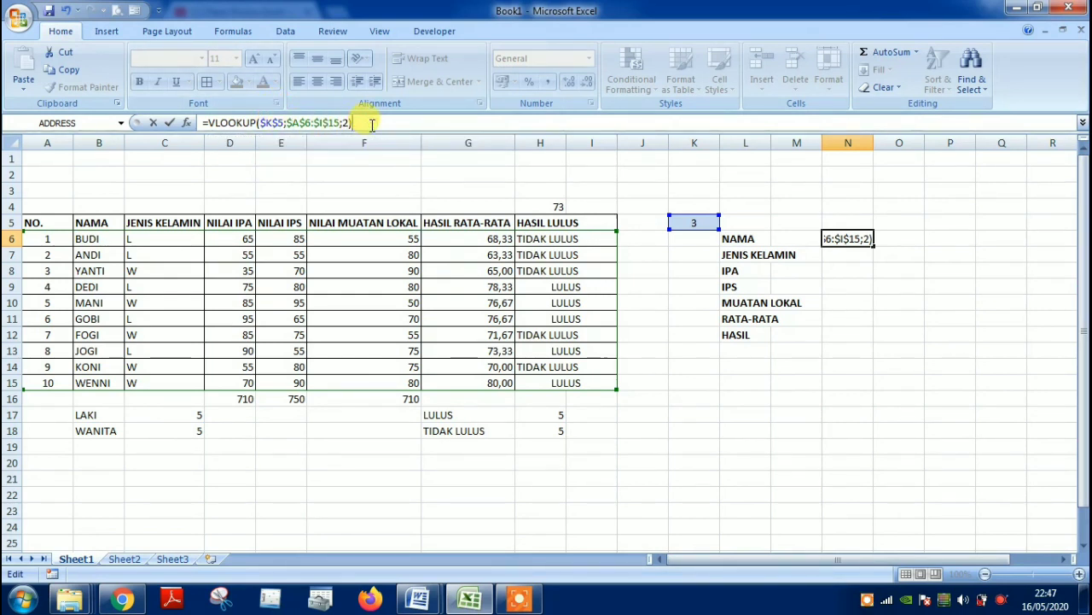
pyautogui.press('Return')
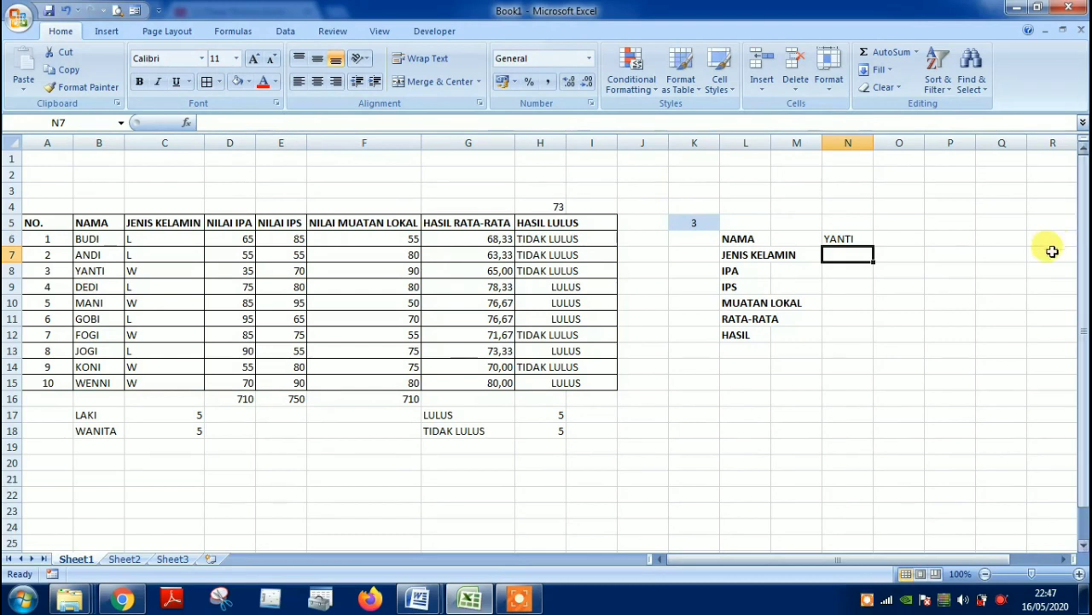
# Copy the VLOOKUP formula with absolute references from N6 into N7:N12.
pyautogui.click(841, 240)
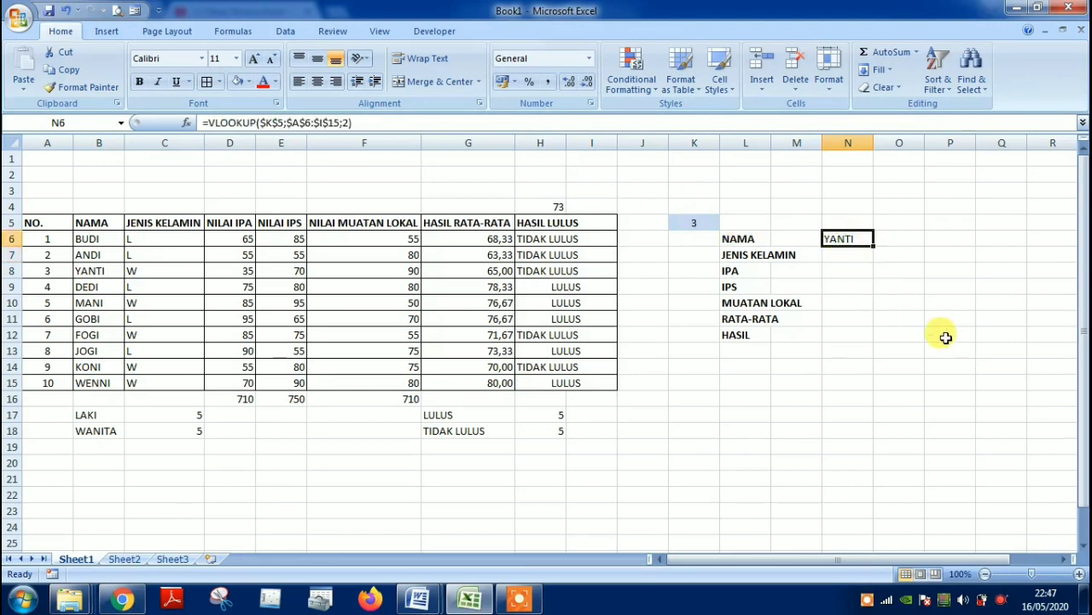
pyautogui.hotkey('ctrl', 'c')
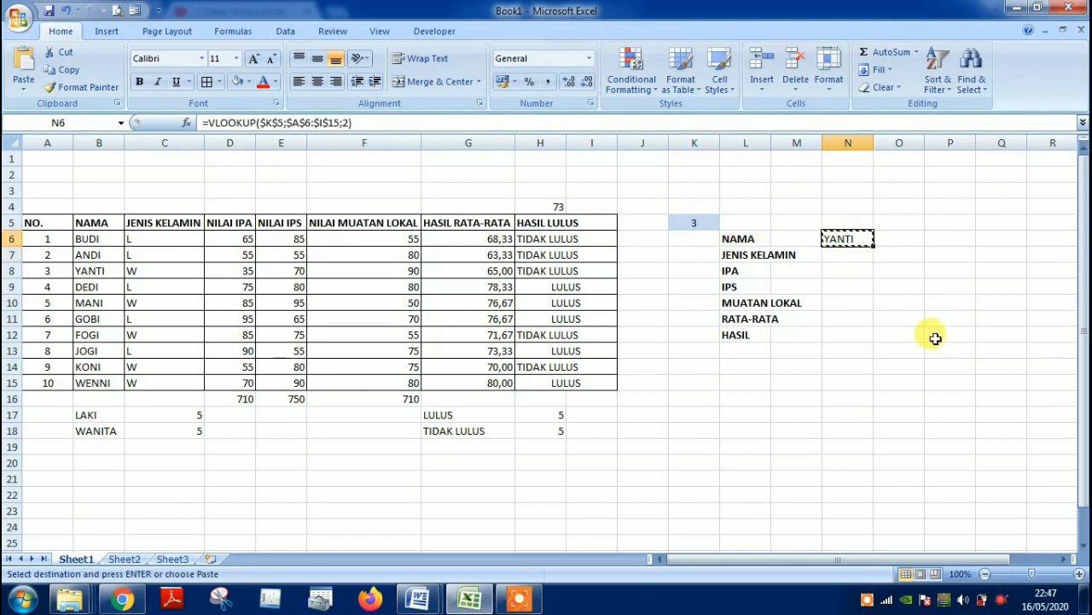
pyautogui.press('Down')
pyautogui.hotkey('shift', 'Down')
pyautogui.hotkey('shift', 'Down')
pyautogui.hotkey('shift', 'Down')
pyautogui.hotkey('shift', 'Down')
pyautogui.hotkey('shift', 'Down')
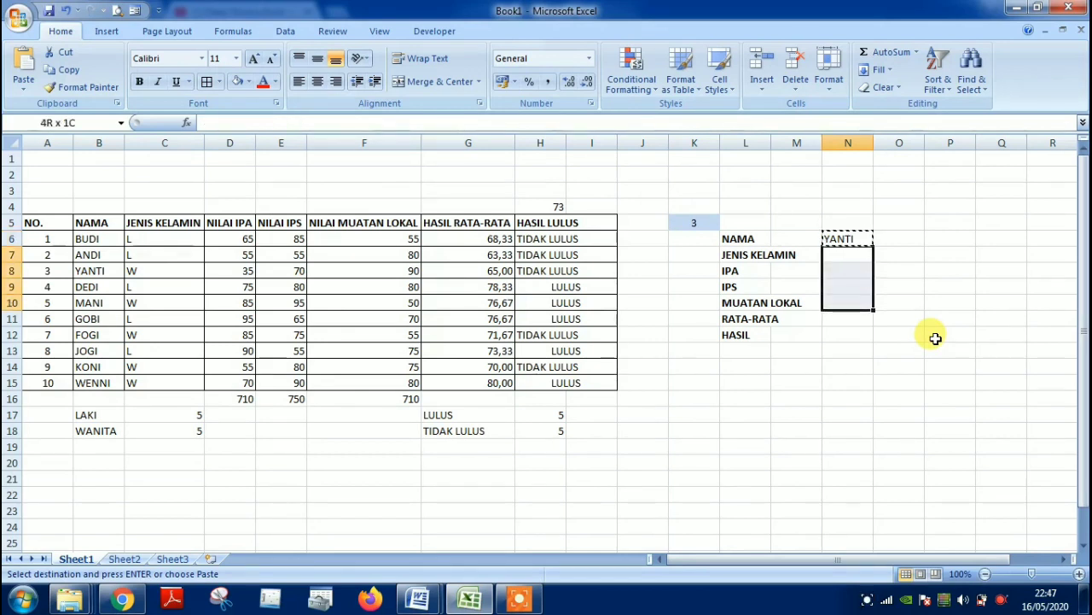
pyautogui.press('Return')
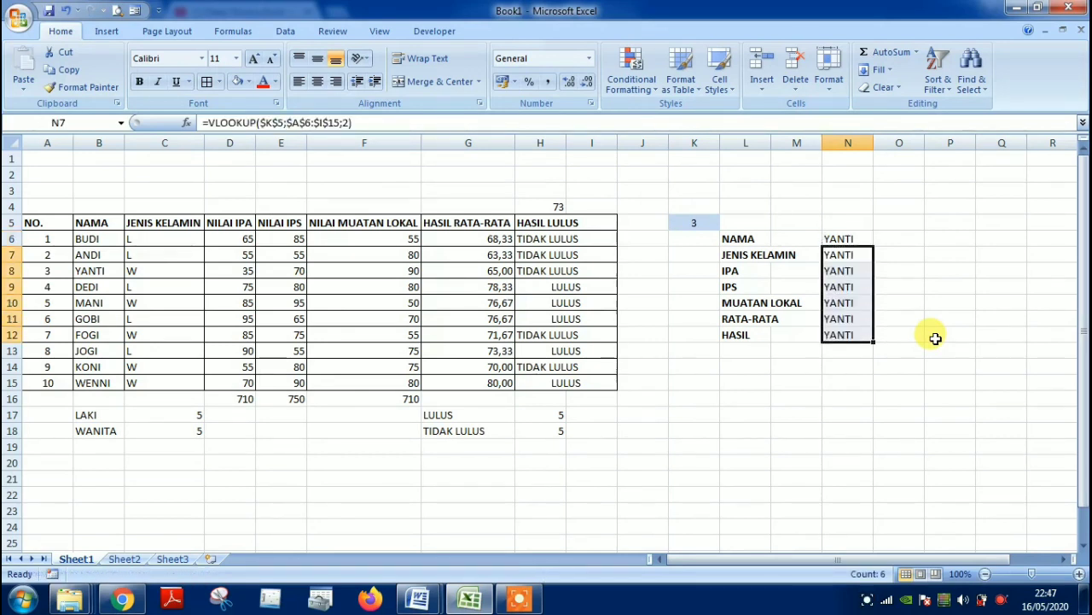
# Set the VLOOKUP column index in N7 to 3 to return the student's JENIS KELAMIN.
pyautogui.click(858, 254)
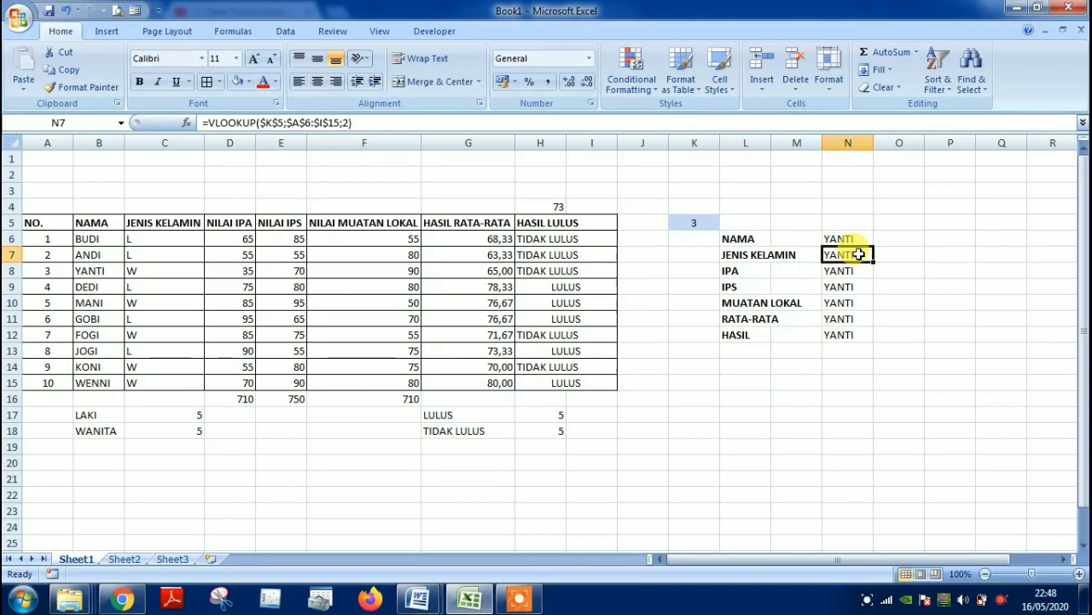
pyautogui.doubleClick(858, 254)
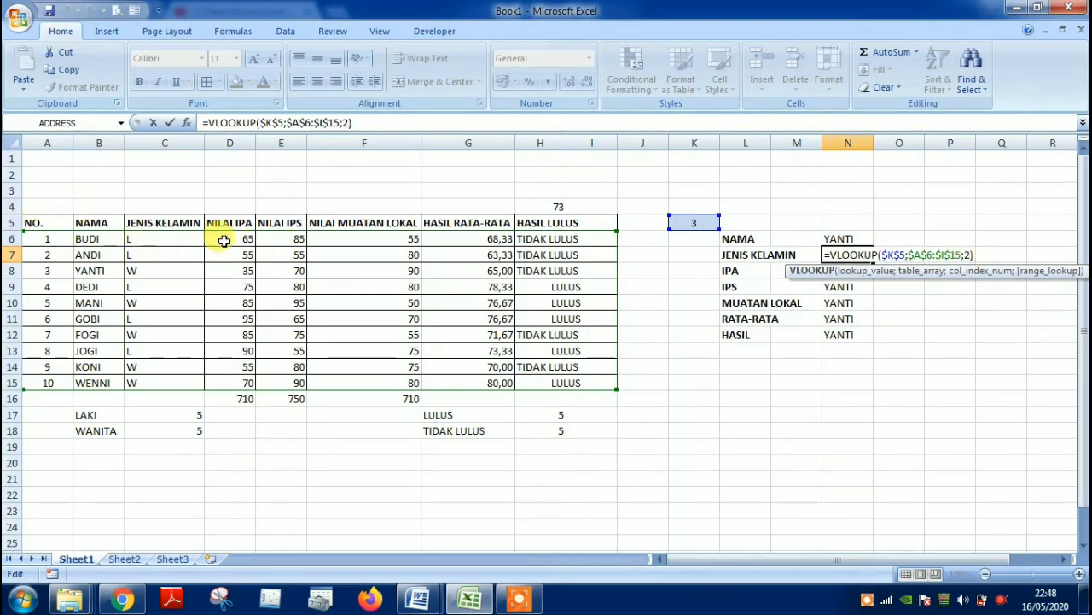
pyautogui.click(971, 254)
pyautogui.press('BackSpace')
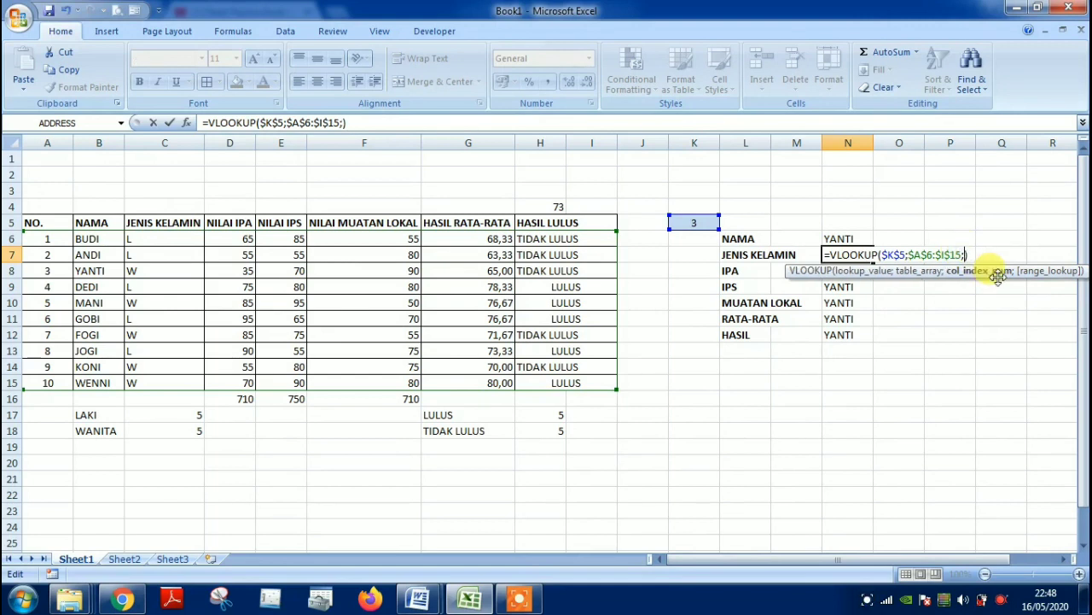
pyautogui.write('3')
pyautogui.press('Return')
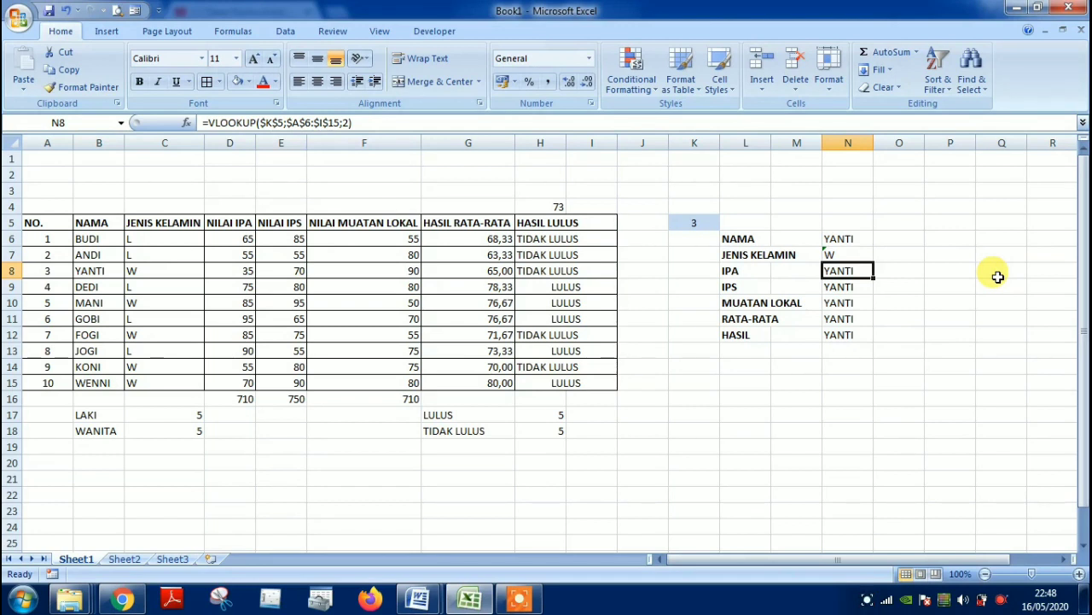
# Set the VLOOKUP column index to 4 in N8 for the IPA score and to 5 in N9 for the IPS score.
pyautogui.press('F2')
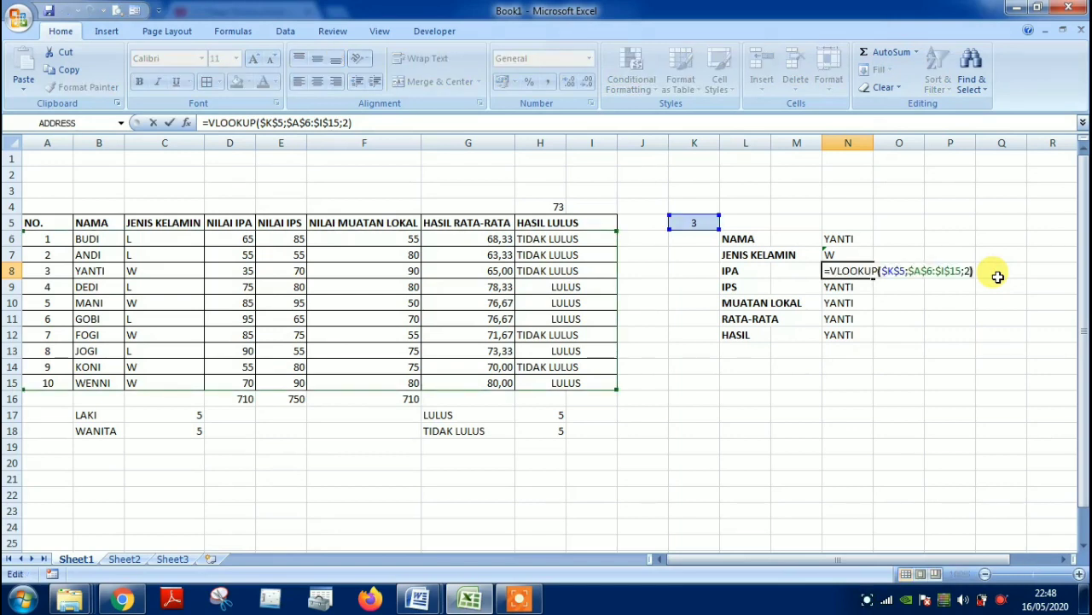
pyautogui.press('Left')
pyautogui.press('BackSpace')
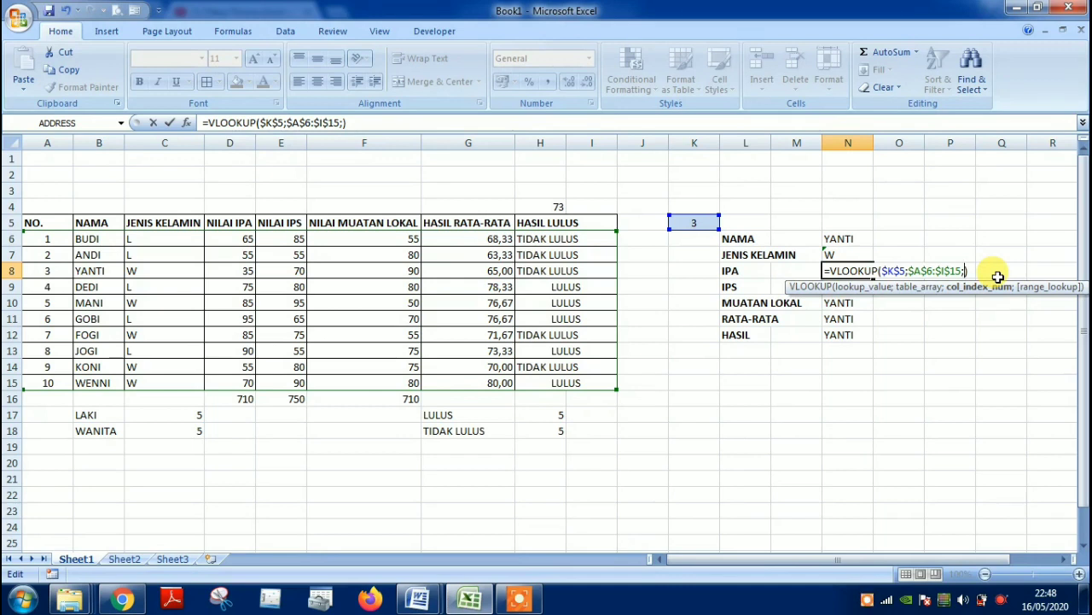
pyautogui.press('Return')
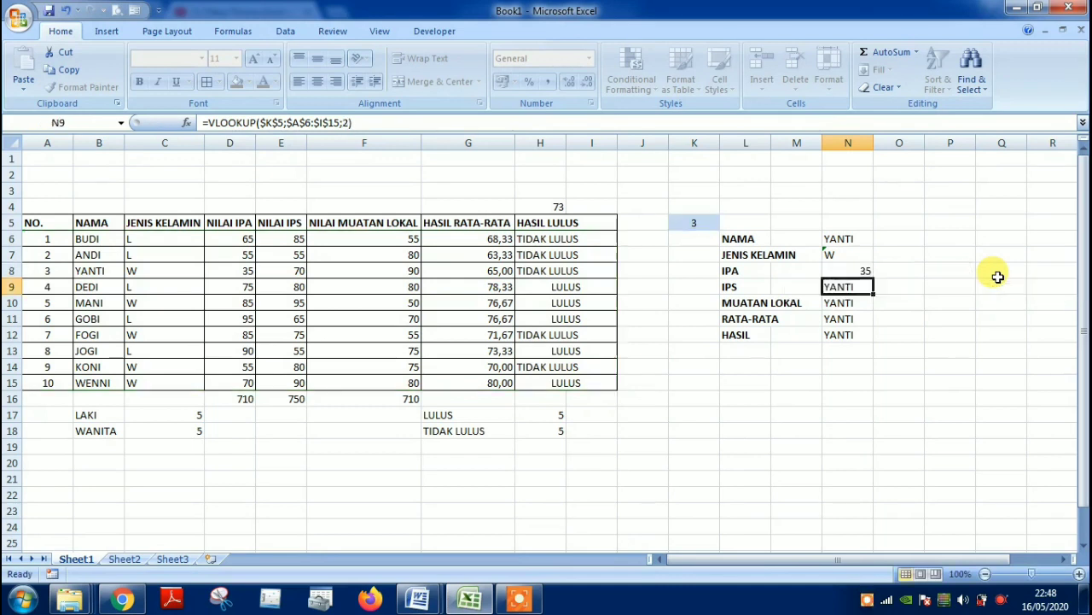
pyautogui.press('F2')
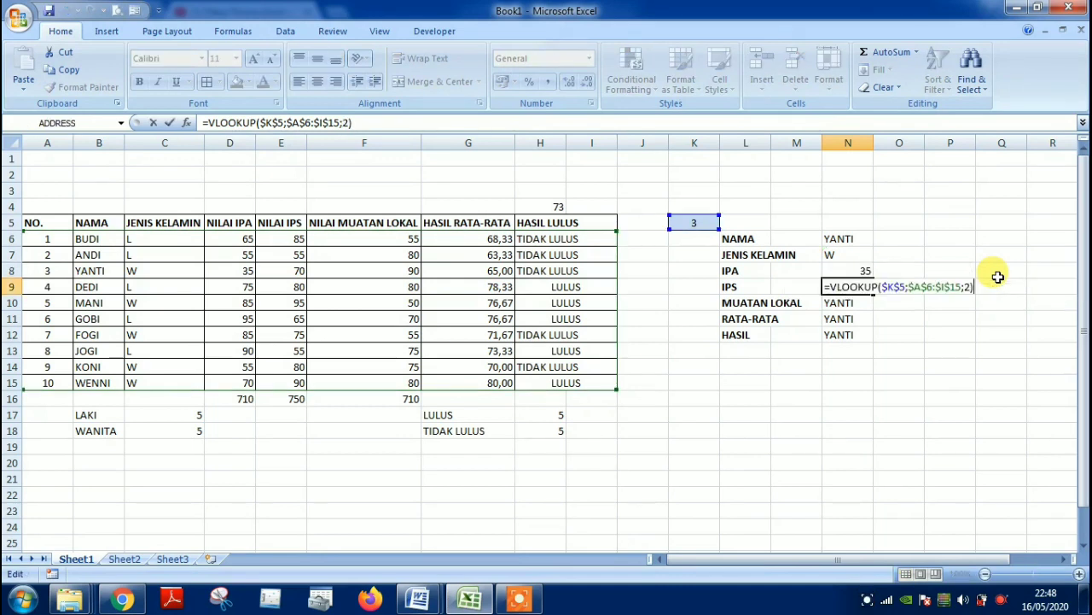
pyautogui.press('Left')
pyautogui.press('BackSpace')
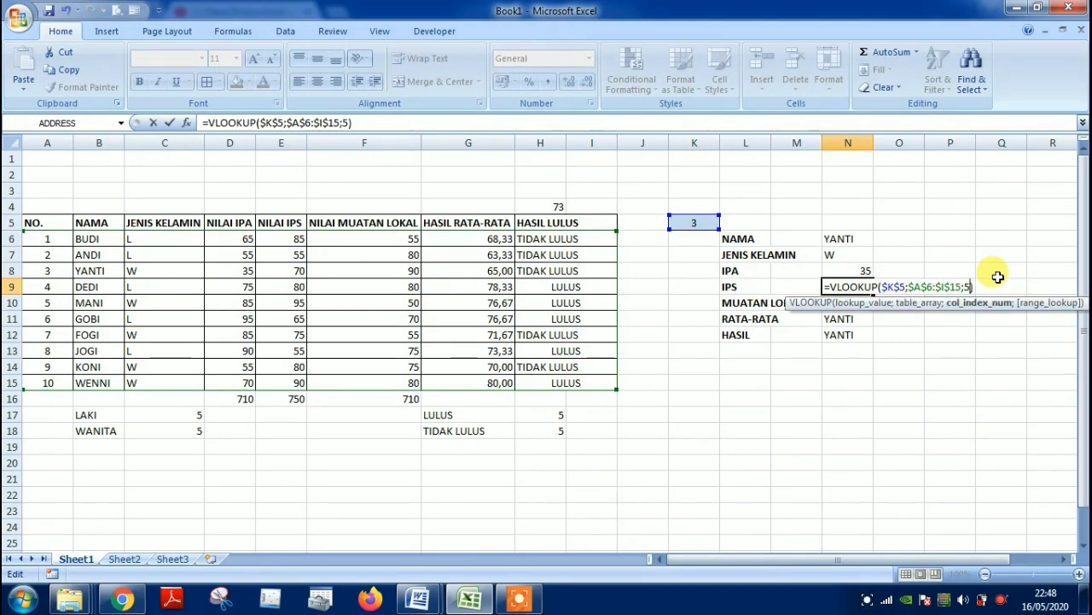
pyautogui.write('5')
pyautogui.press('Return')
# Set the VLOOKUP column index to 6 in N10 for MUATAN LOKAL and to 7 in N11 for RATA-RATA.
pyautogui.press('F2')
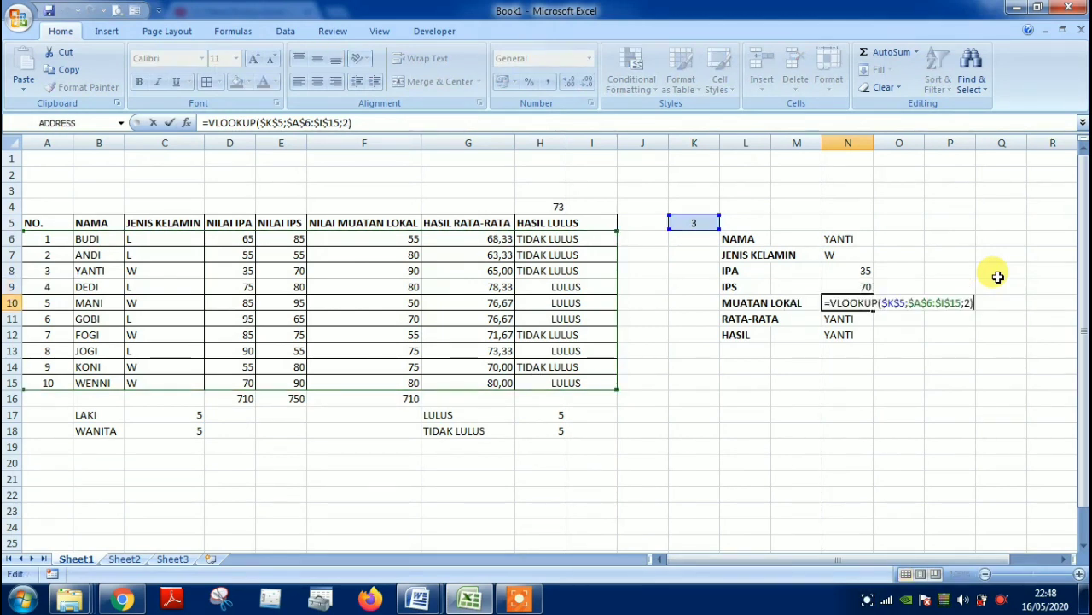
pyautogui.press('Left')
pyautogui.press('BackSpace')
pyautogui.write('6')
pyautogui.press('Return')
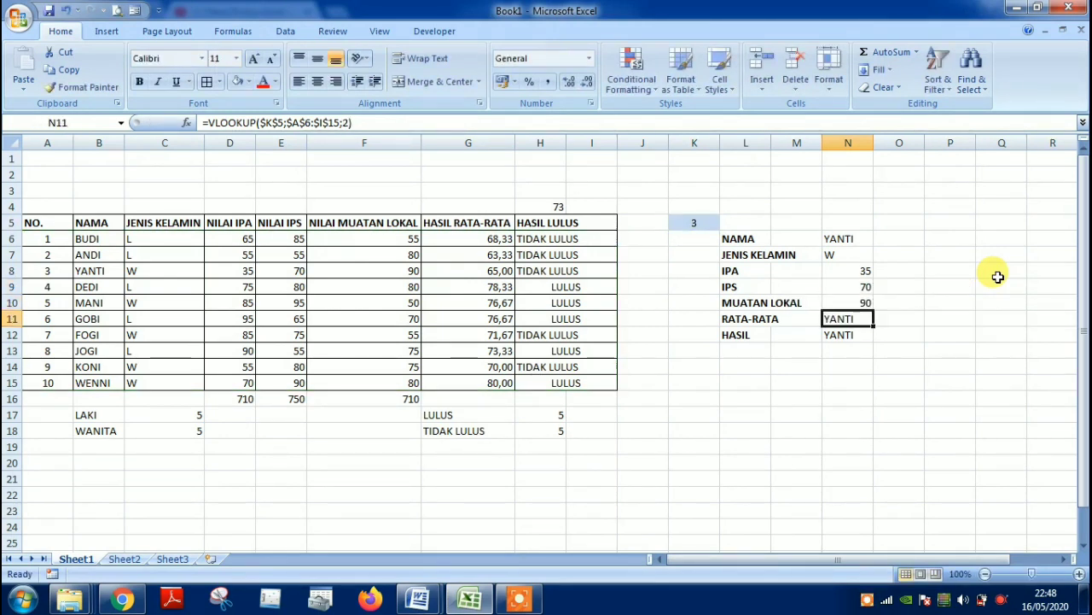
pyautogui.press('F2')
pyautogui.press('Left')
pyautogui.press('BackSpace')
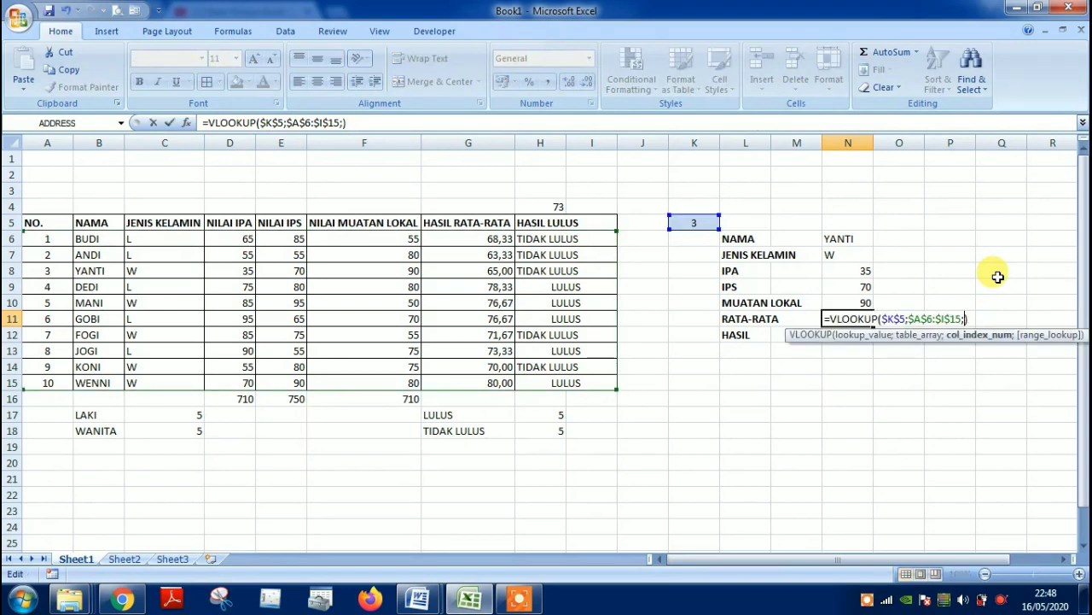
pyautogui.press('Return')
# Set the VLOOKUP column index in N12 to 8 to return the student's HASIL.
pyautogui.press('F2')
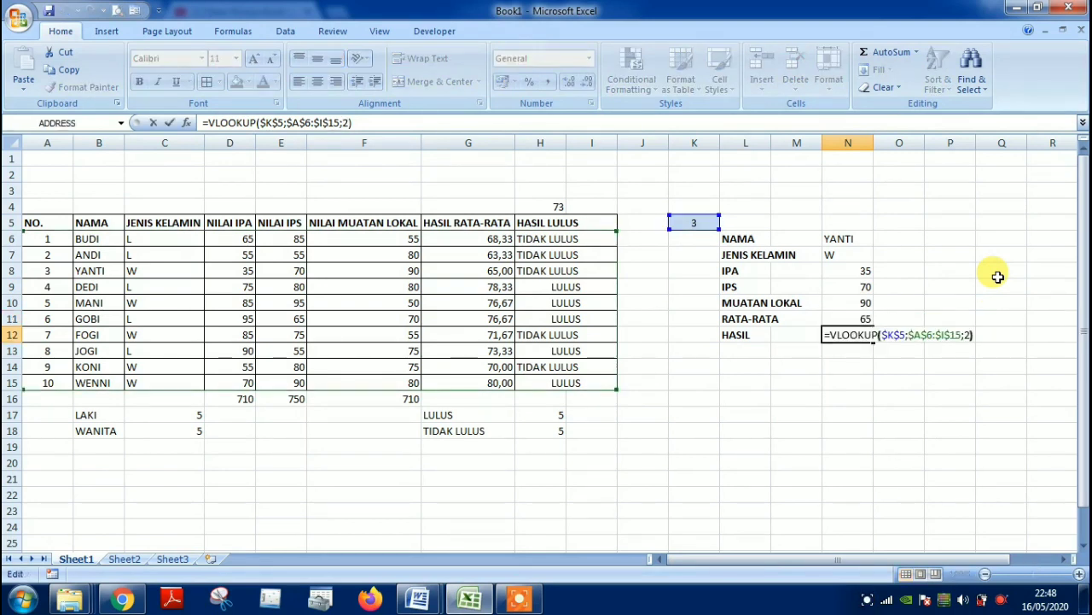
pyautogui.press('Left')
pyautogui.press('BackSpace')
pyautogui.press('Return')
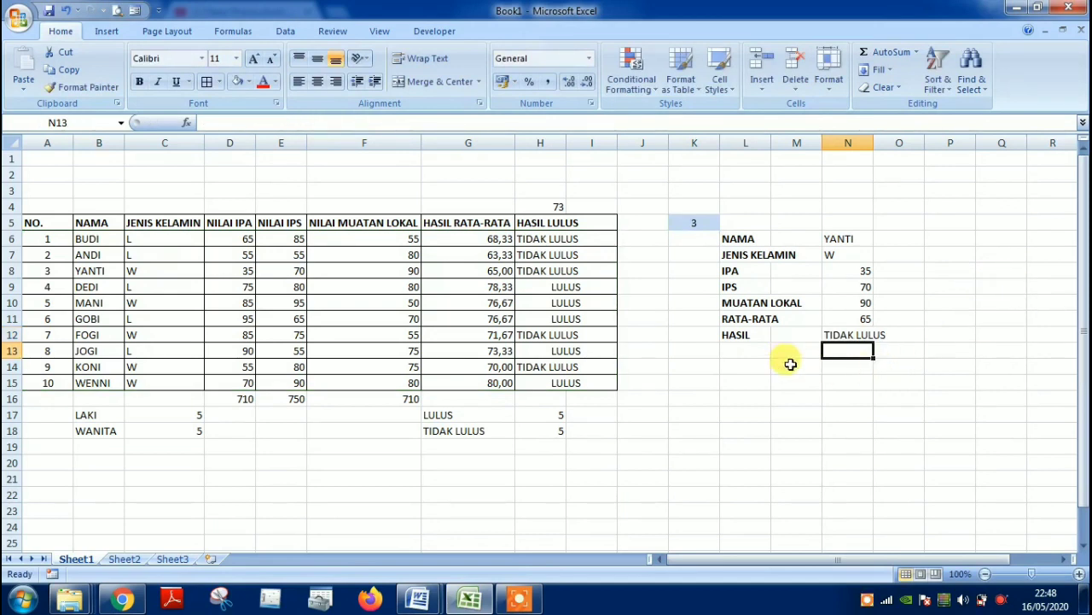
pyautogui.moveTo(761, 239); pyautogui.dragTo(893, 338)
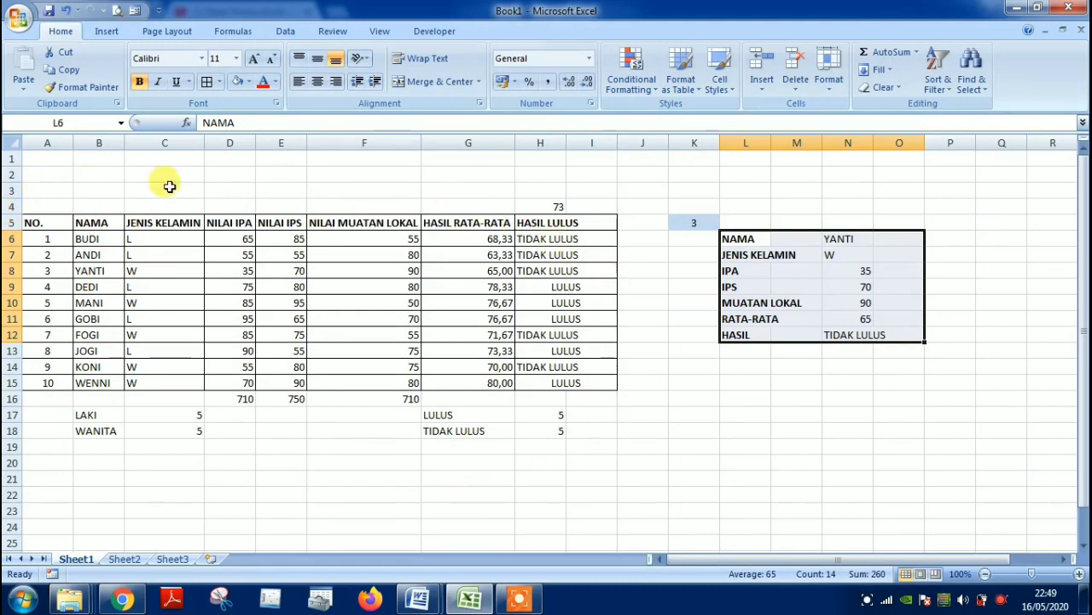
pyautogui.click(786, 347)
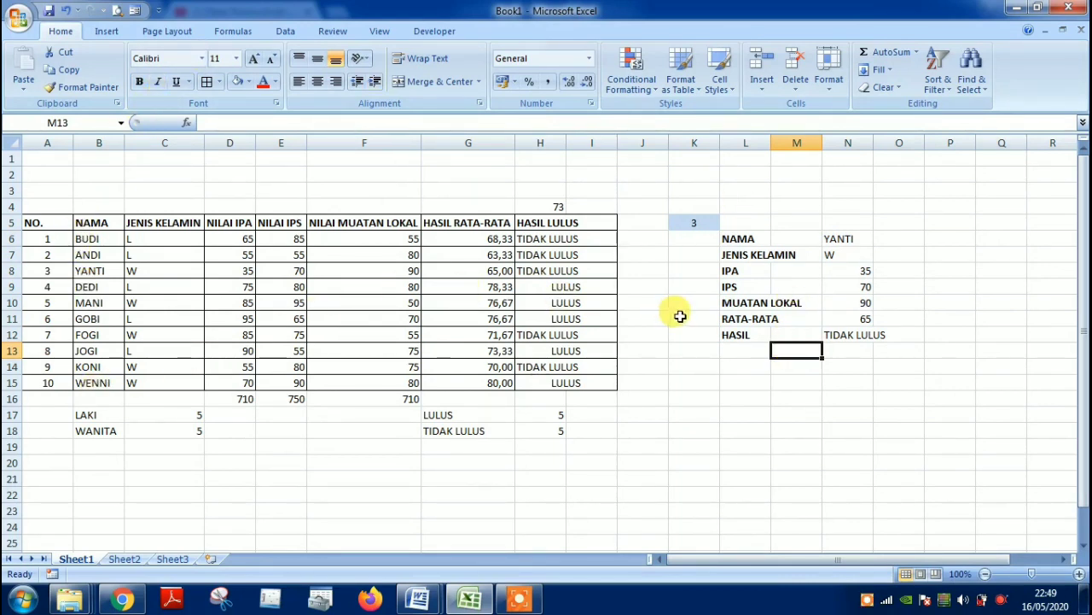
# Set the lookup number in K5 to 1 to test the panel with the first student.
pyautogui.click(706, 223)
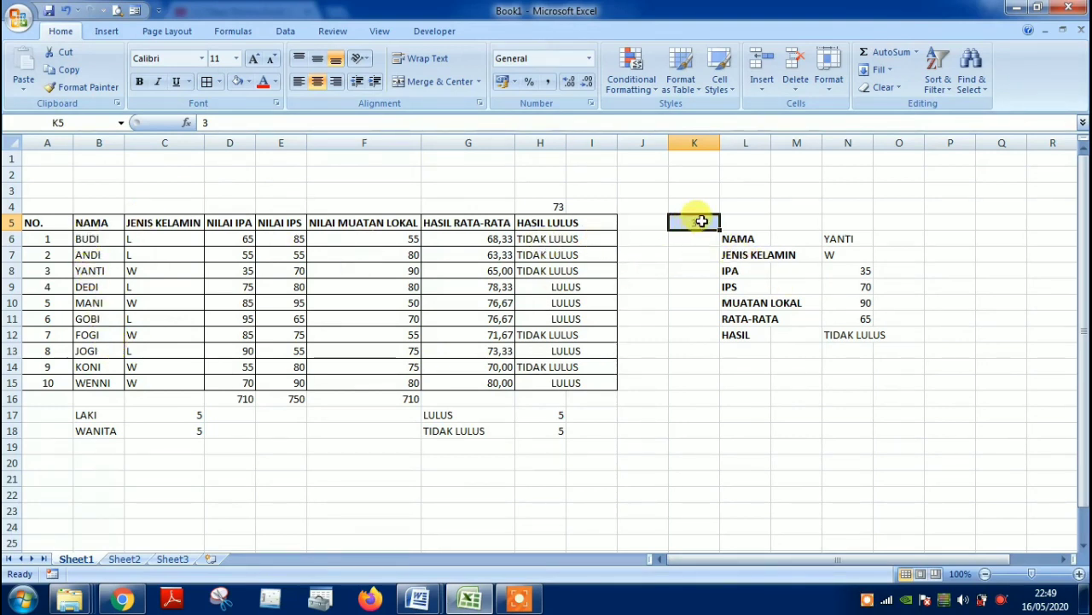
pyautogui.write('1')
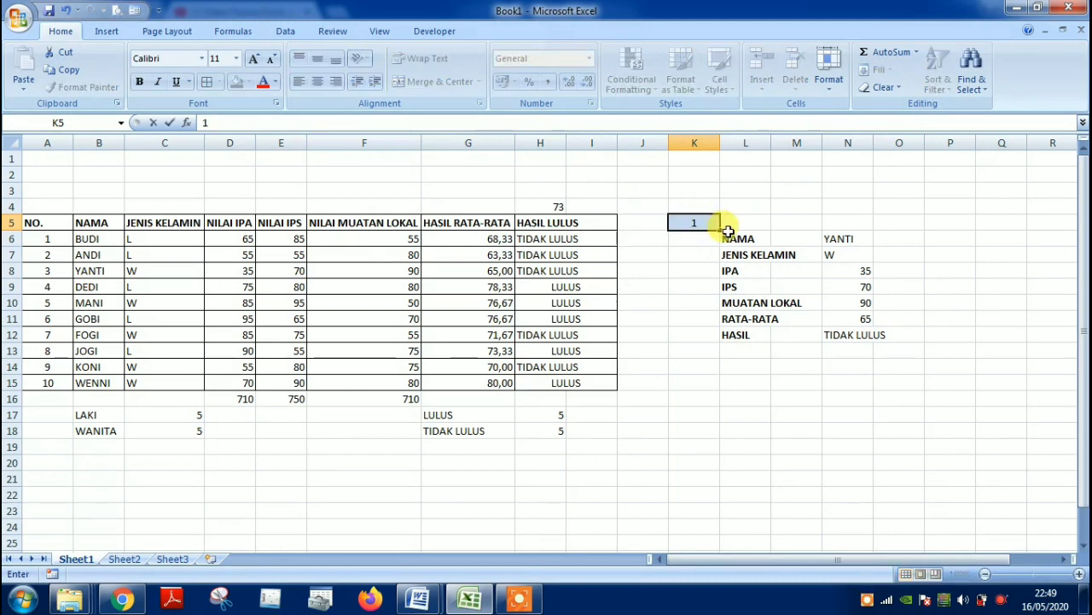
pyautogui.press('Return')
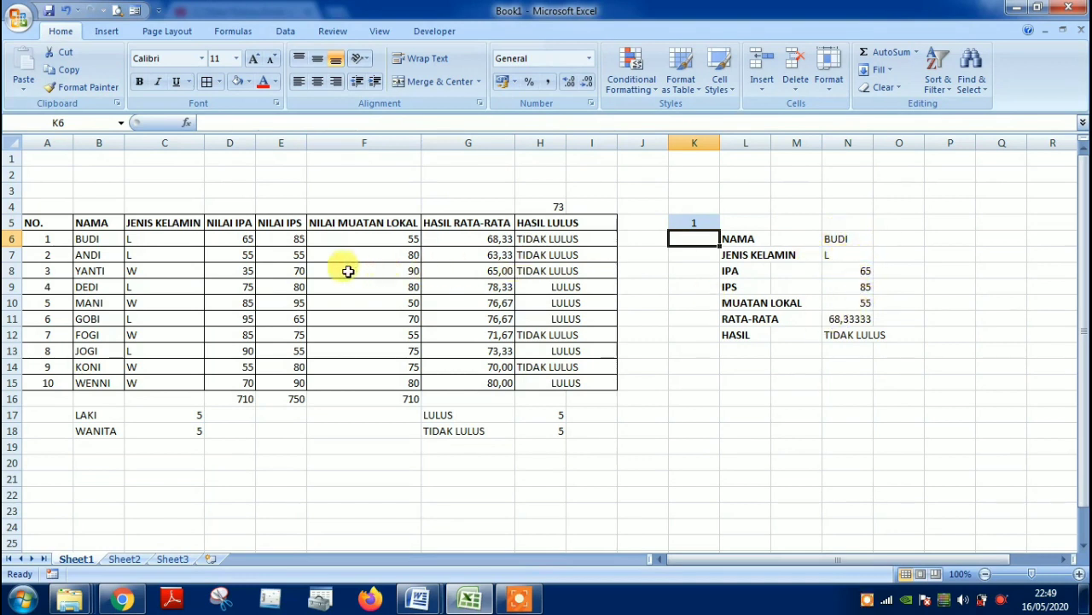
# Reduce the RATA-RATA value in N11 to two decimal places.
pyautogui.click(864, 319)
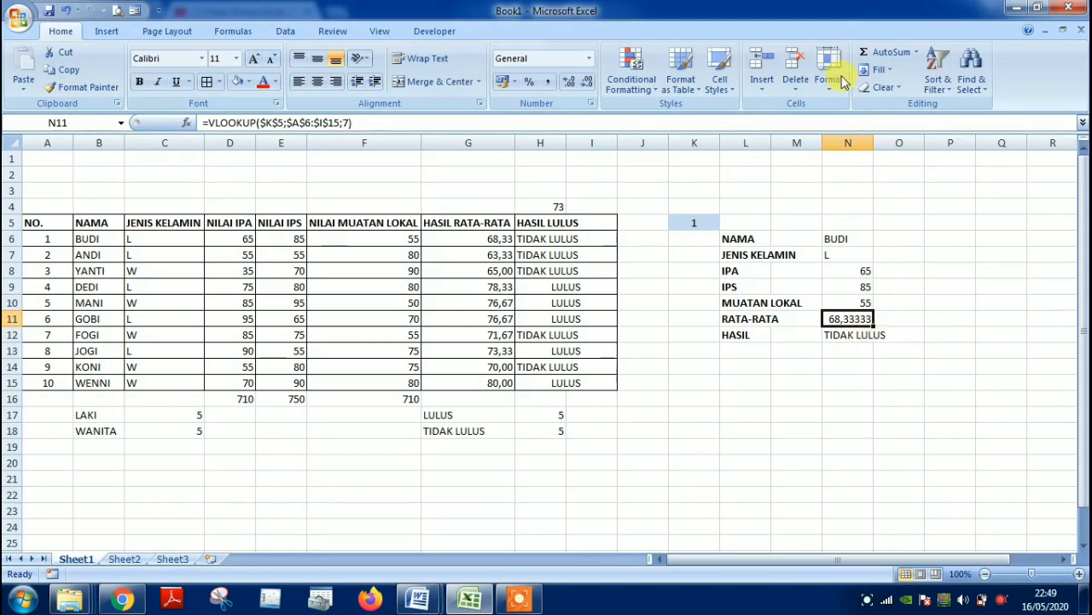
pyautogui.click(588, 83)
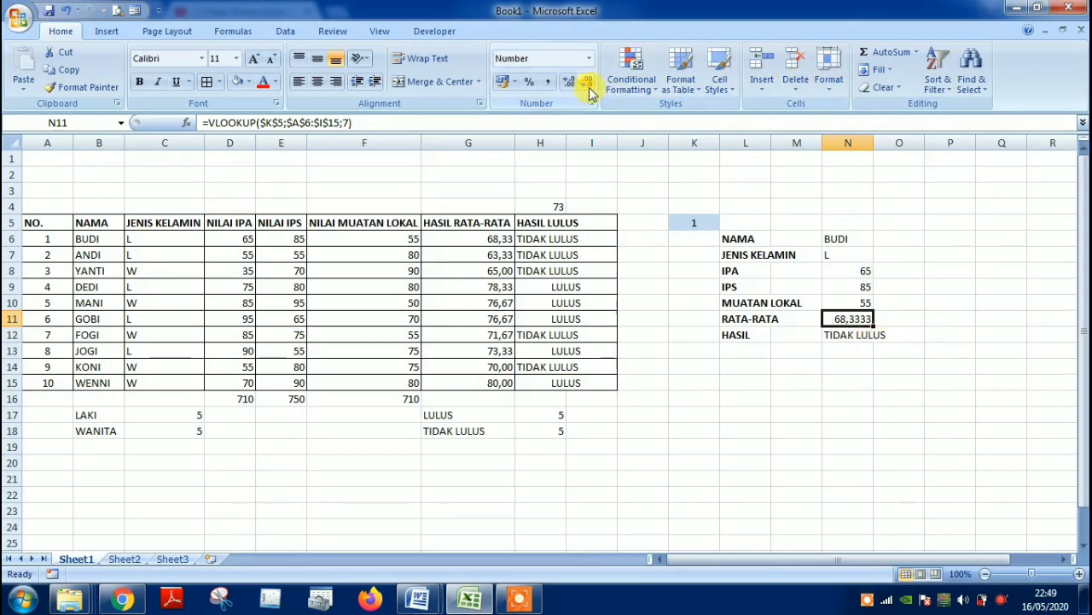
pyautogui.click(588, 85)
pyautogui.click(587, 87)
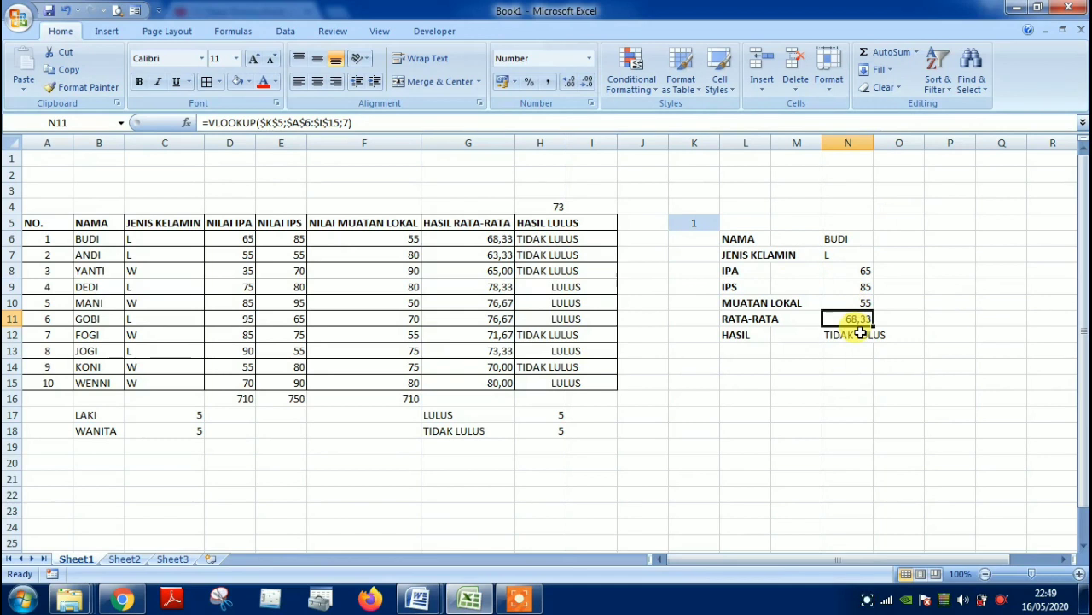
# Test the lookup panel with two other students by setting the number in K5 to 2 and after that to 10.
pyautogui.click(699, 224)
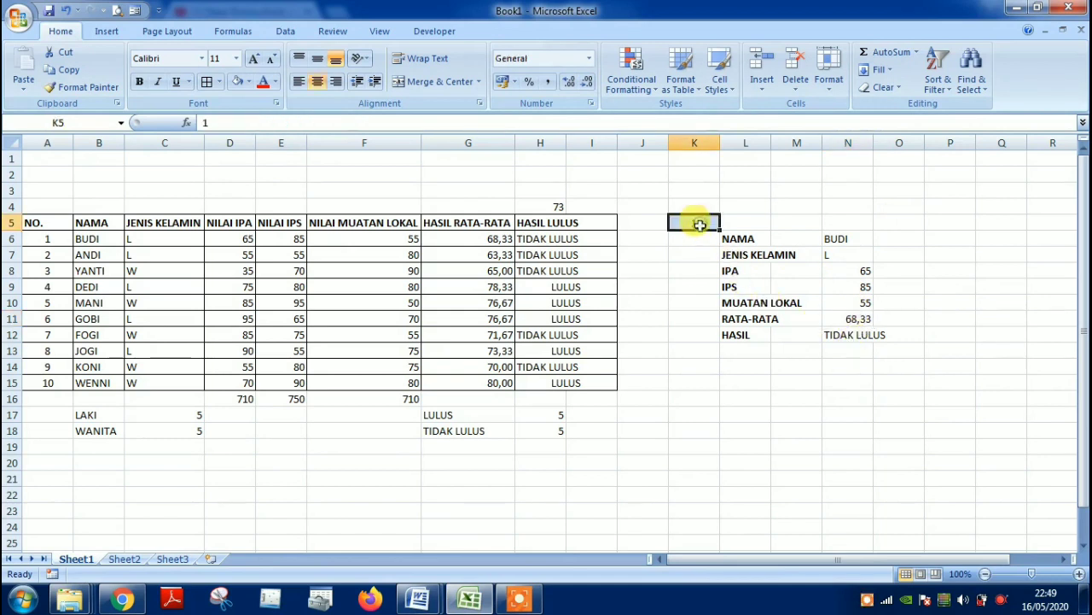
pyautogui.write('2')
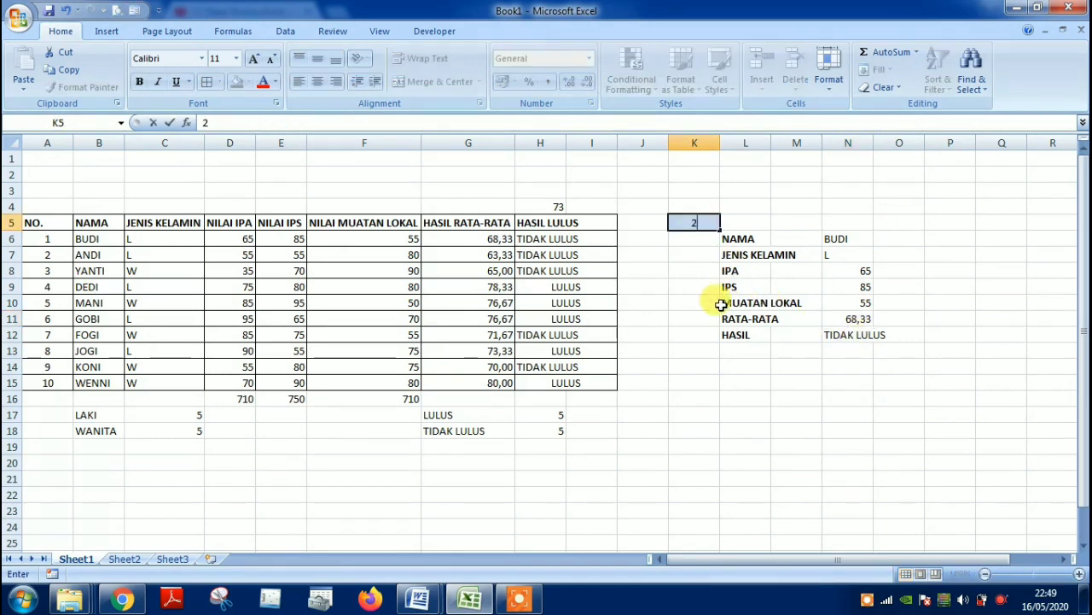
pyautogui.press('Return')
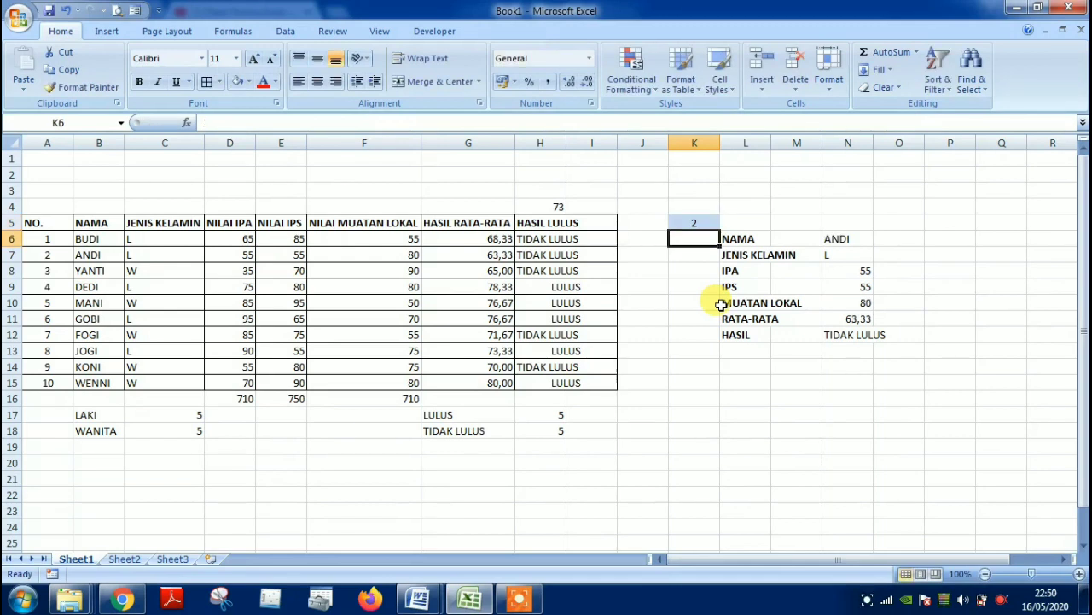
pyautogui.press('Up')
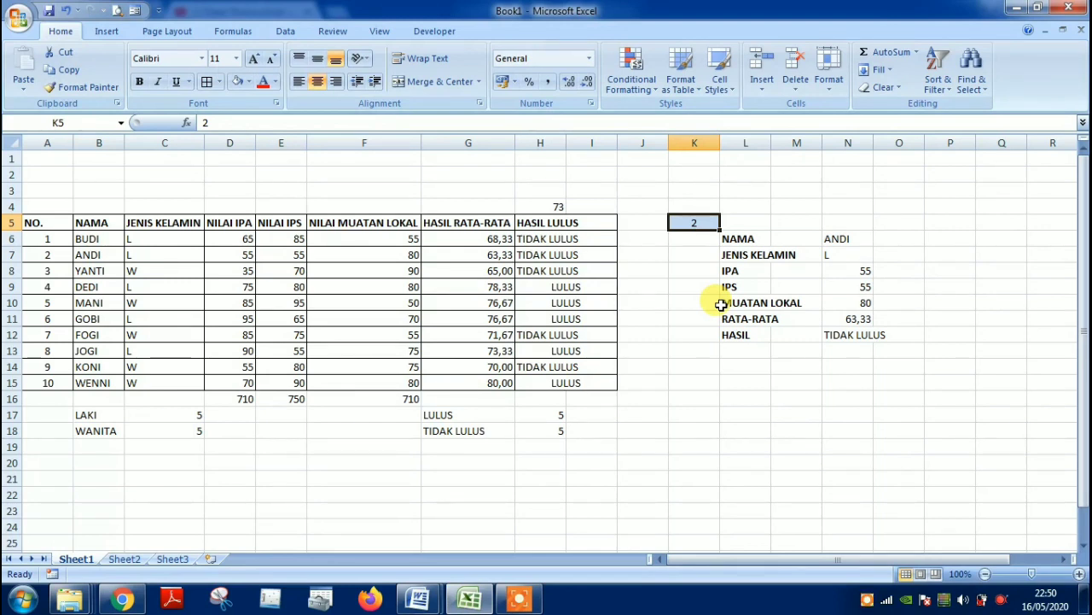
pyautogui.write('10')
pyautogui.press('Return')
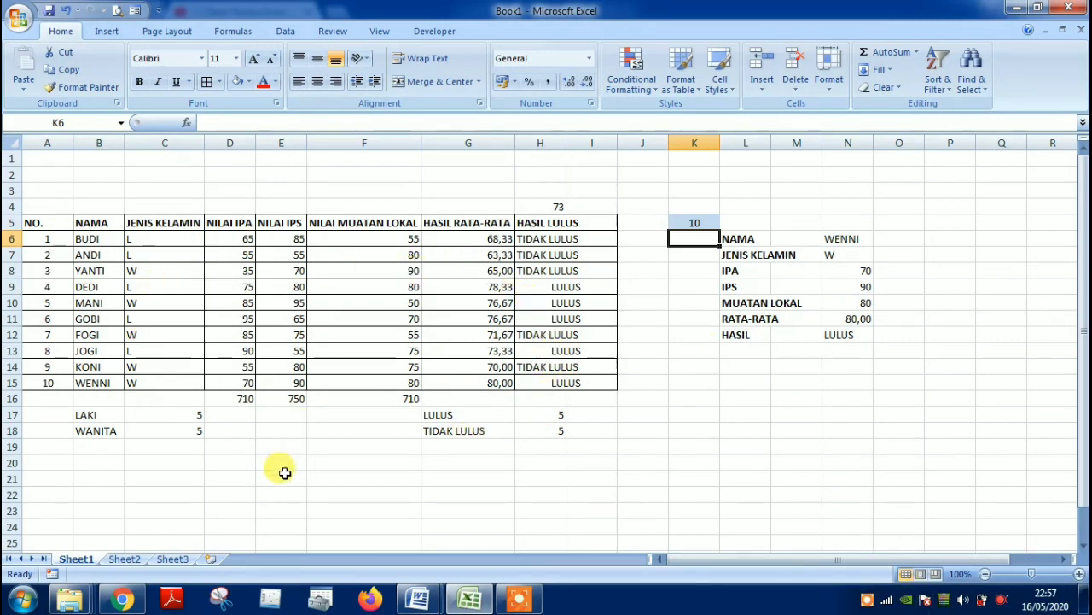
# Enter the sentence "BERIKUT HASIL UJIAN ANAK KELAS 3 SMA" in cell B20 below the grade table.
pyautogui.click(81, 461)
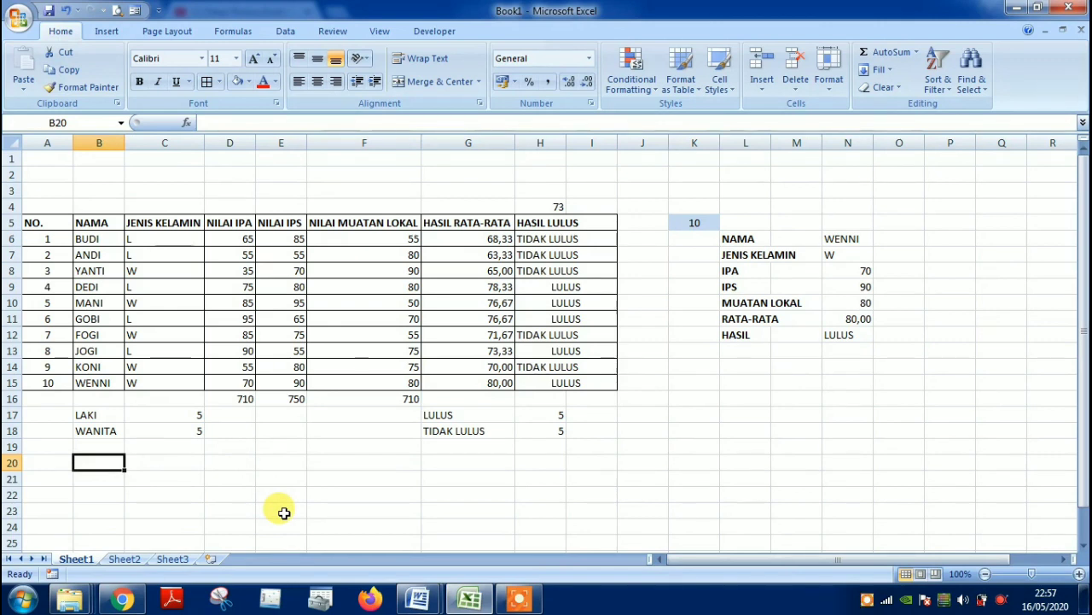
pyautogui.press('Left')
pyautogui.press('Right')
pyautogui.write('be')
pyautogui.press('BackSpace')
pyautogui.press('BackSpace')
pyautogui.write('BE')
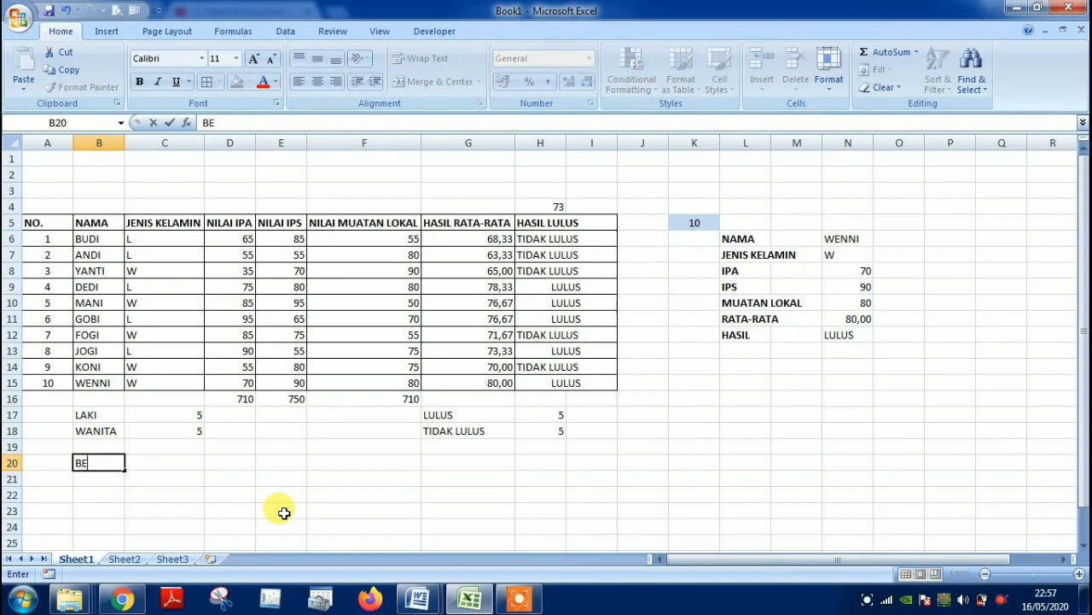
pyautogui.write('RIKUT H')
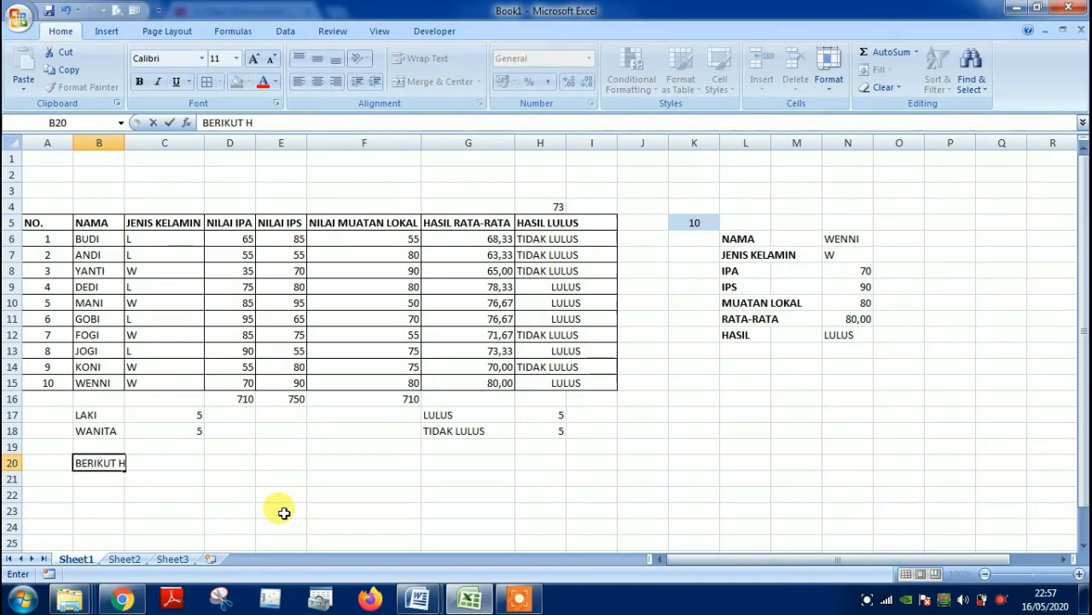
pyautogui.write('ASIL')
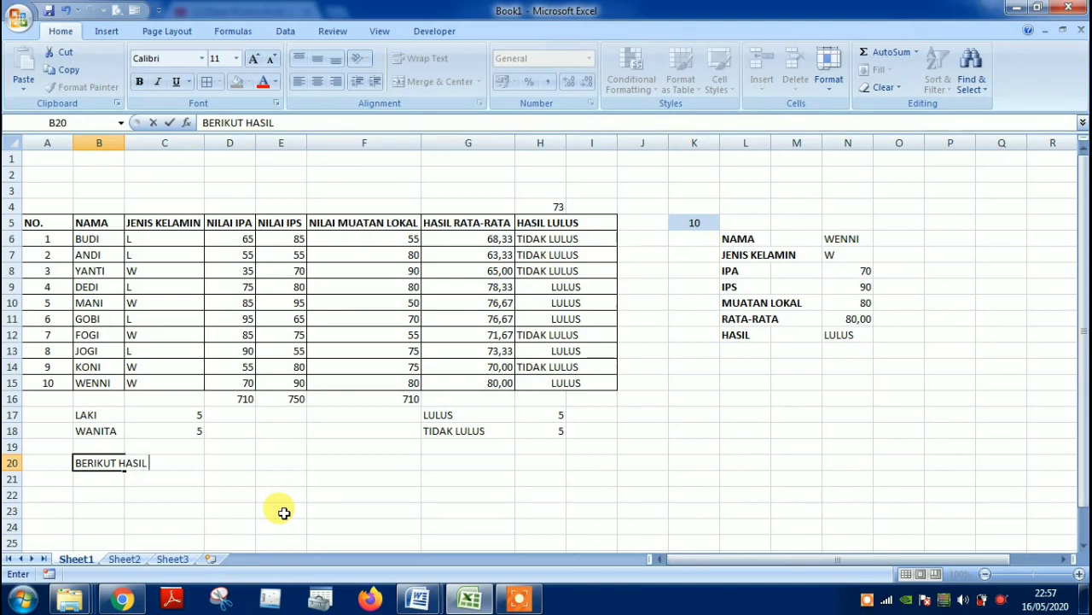
pyautogui.write('UJIAN ')
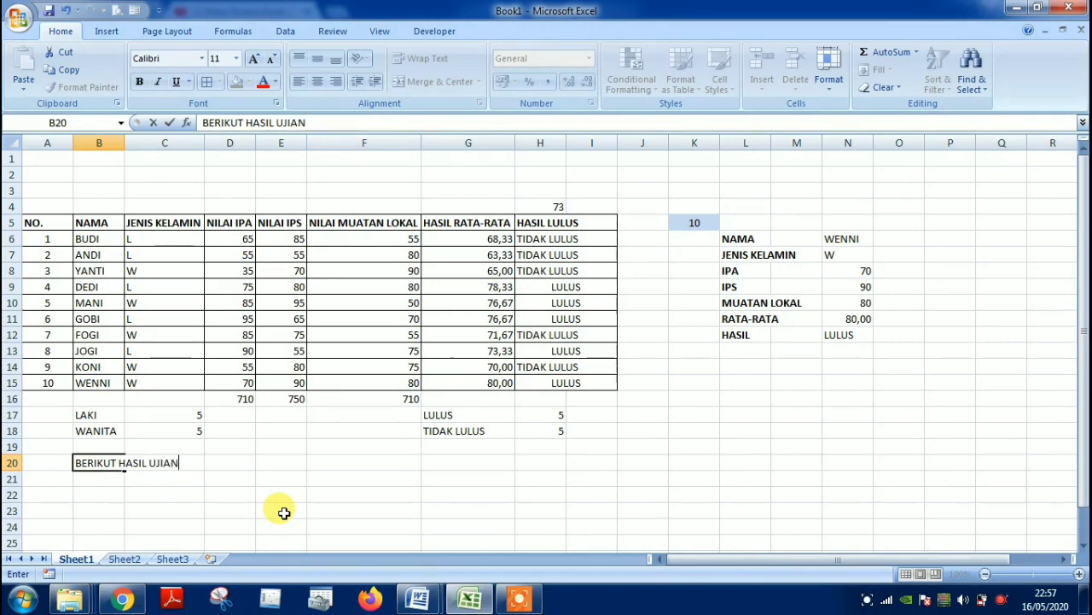
pyautogui.write('ANAK KELAS ')
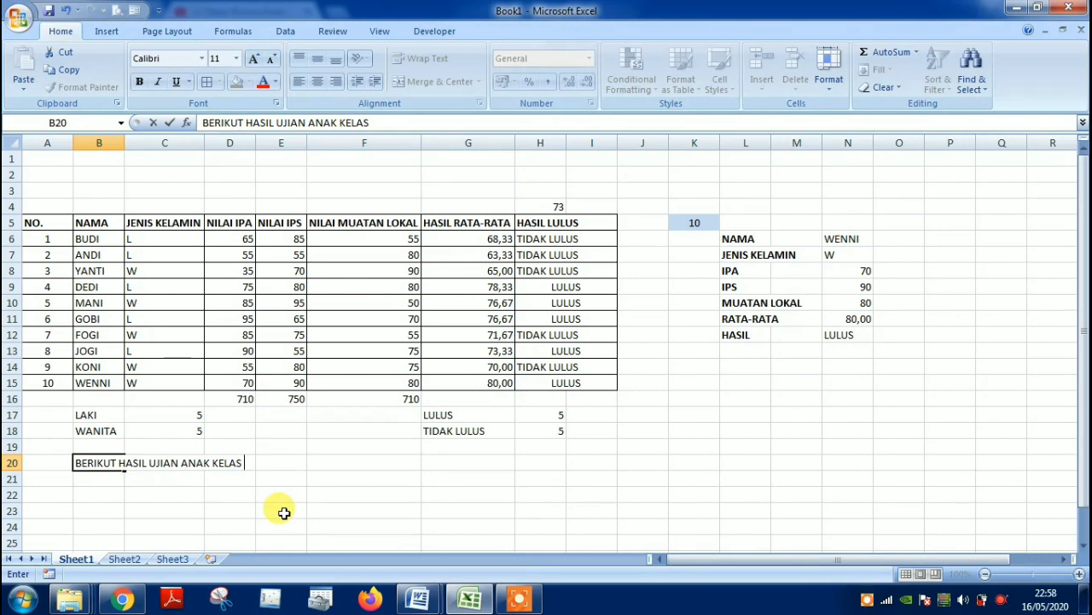
pyautogui.write('3 SMA')
pyautogui.press('Return')
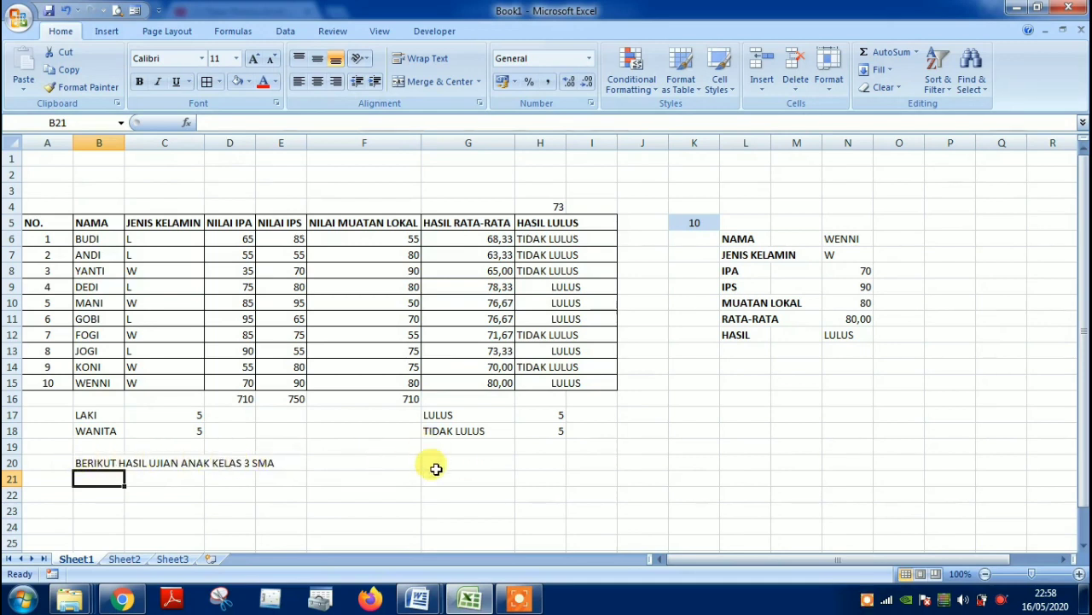
# Convert the B20 sentence to lowercase in cell B21 with the formula =LOWER(B20).
pyautogui.scroll(-2, 431, 466)
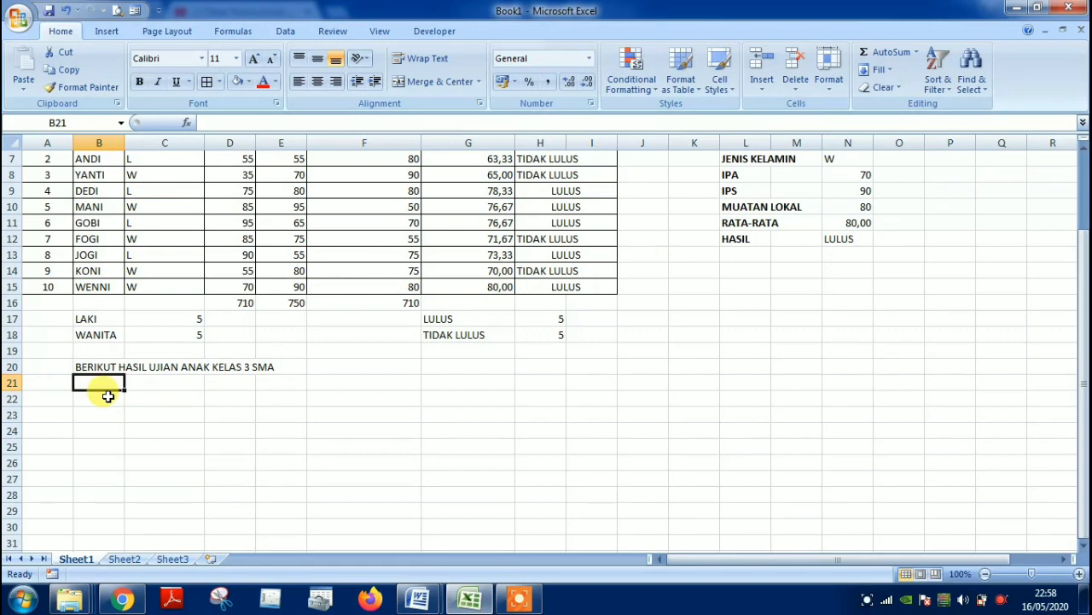
pyautogui.write('=')
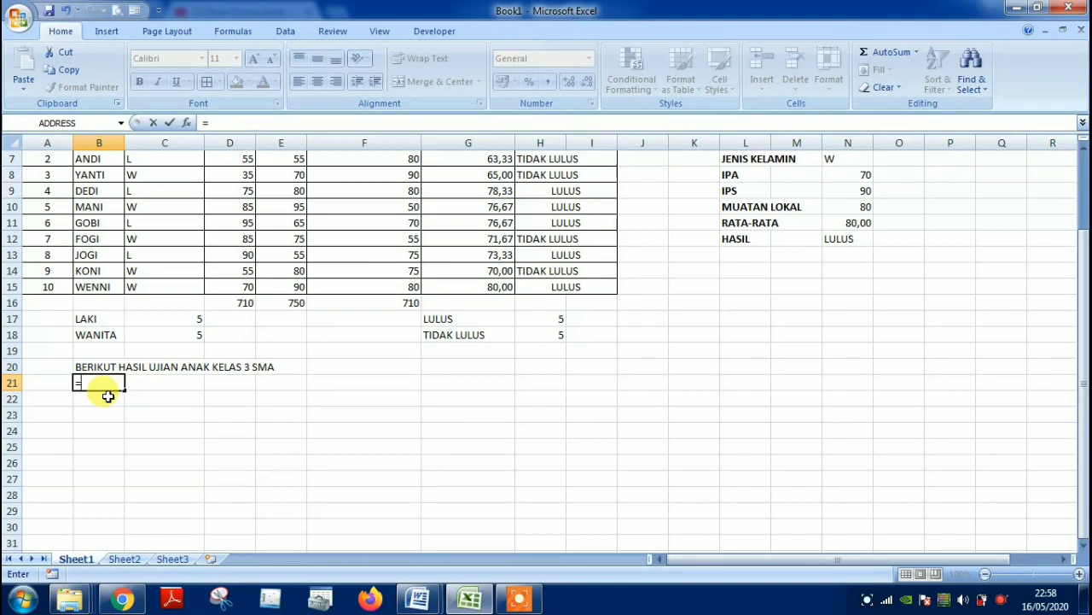
pyautogui.write('LOWE')
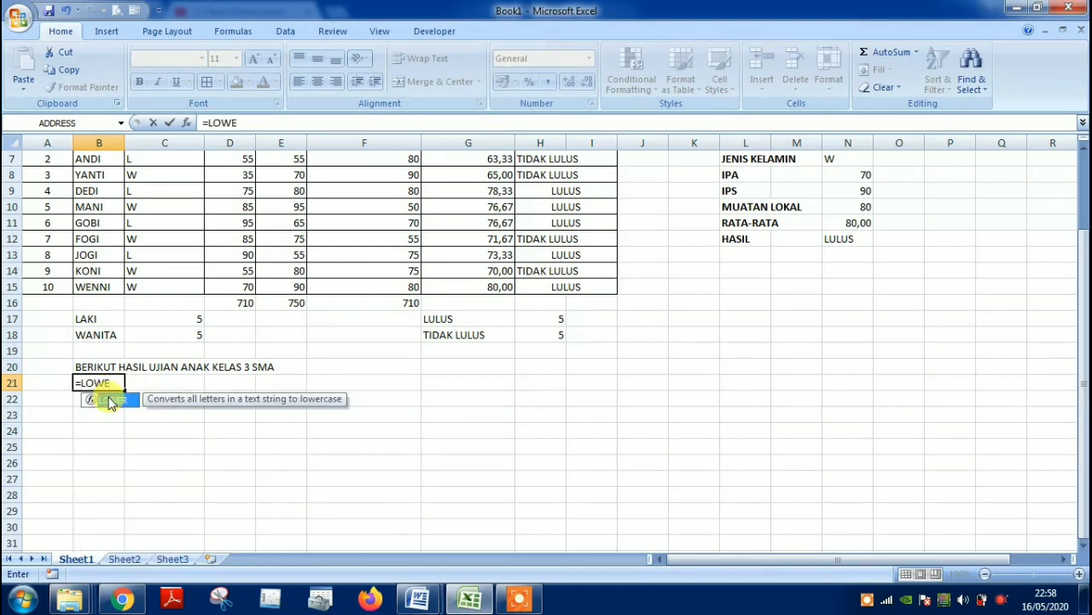
pyautogui.write('R')
pyautogui.doubleClick(110, 401)
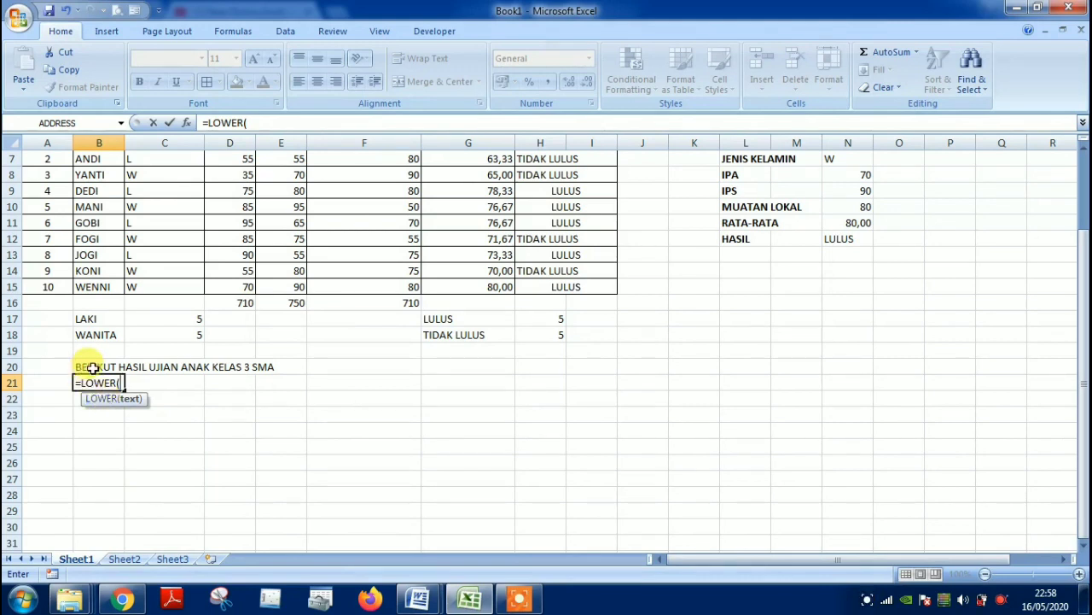
pyautogui.click(92, 367)
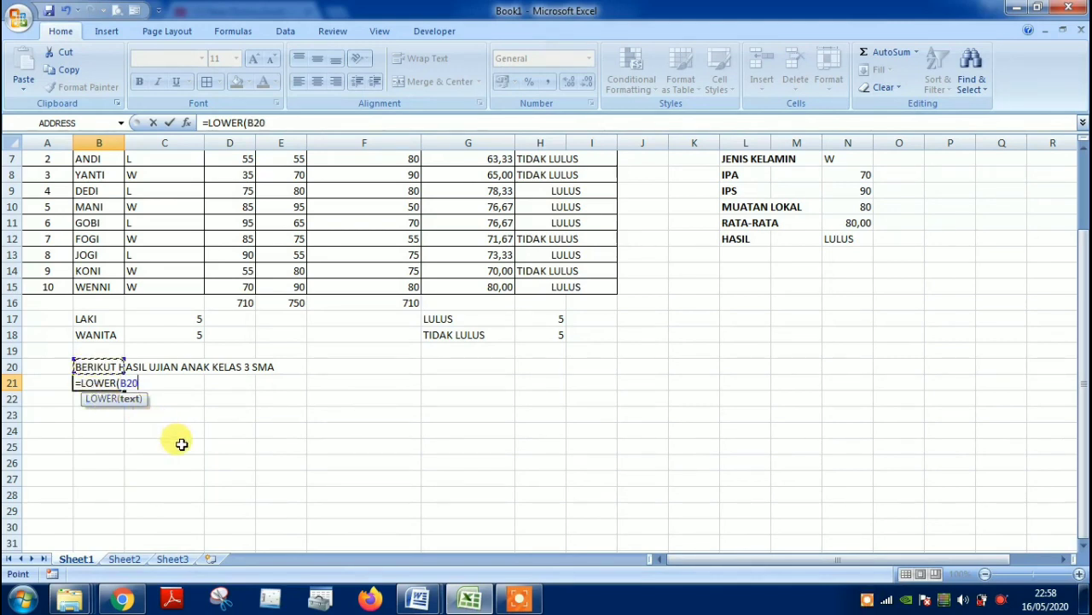
pyautogui.write(')')
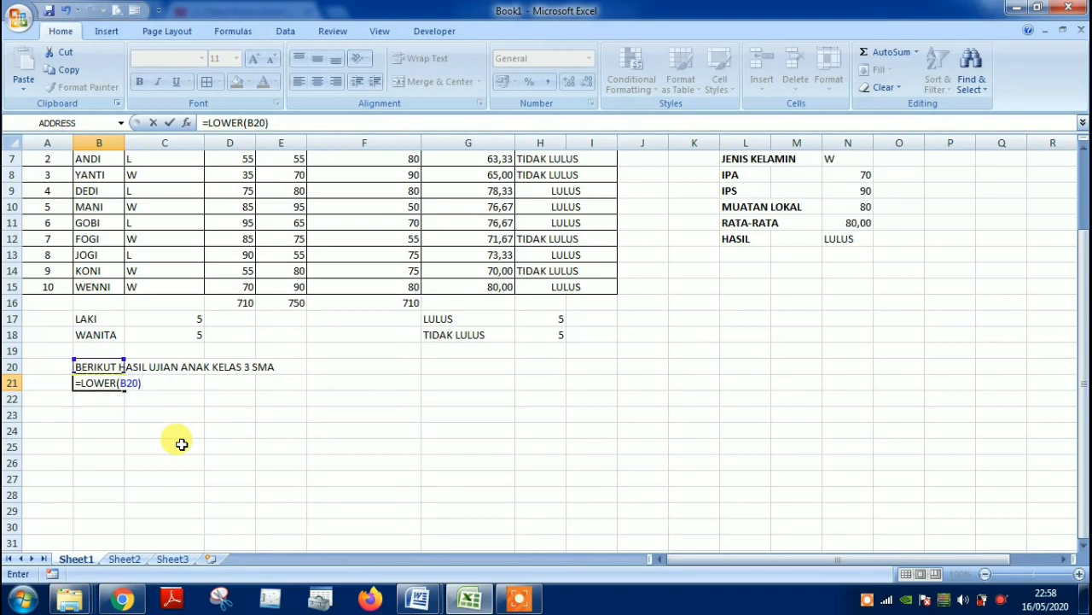
pyautogui.press('Return')
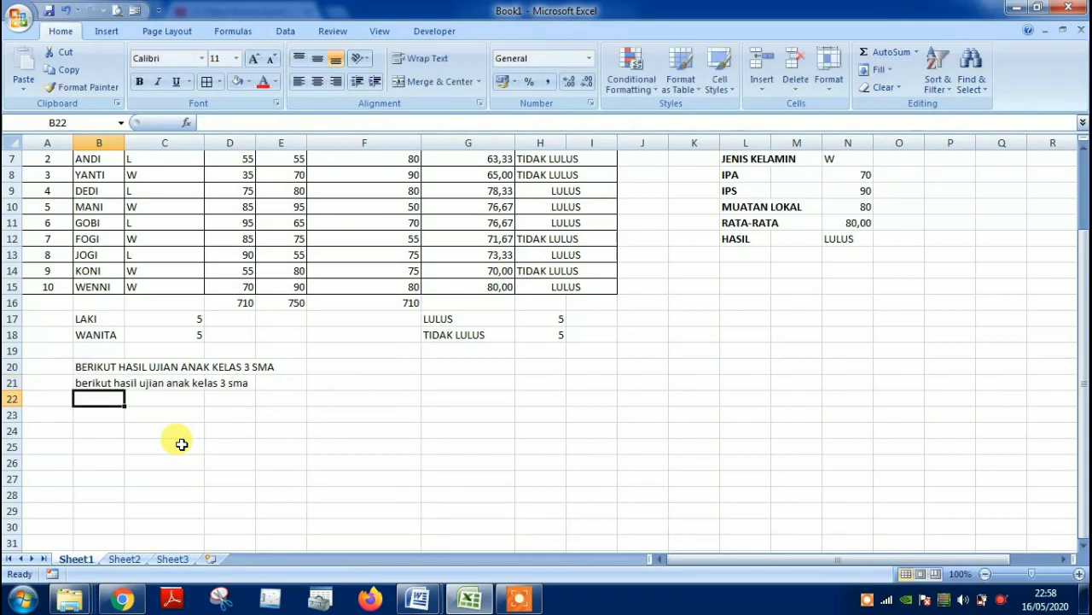
# Try deleting the source sentence in B20 while B21 still depends on it, and undo the deletion.
pyautogui.press('Up')
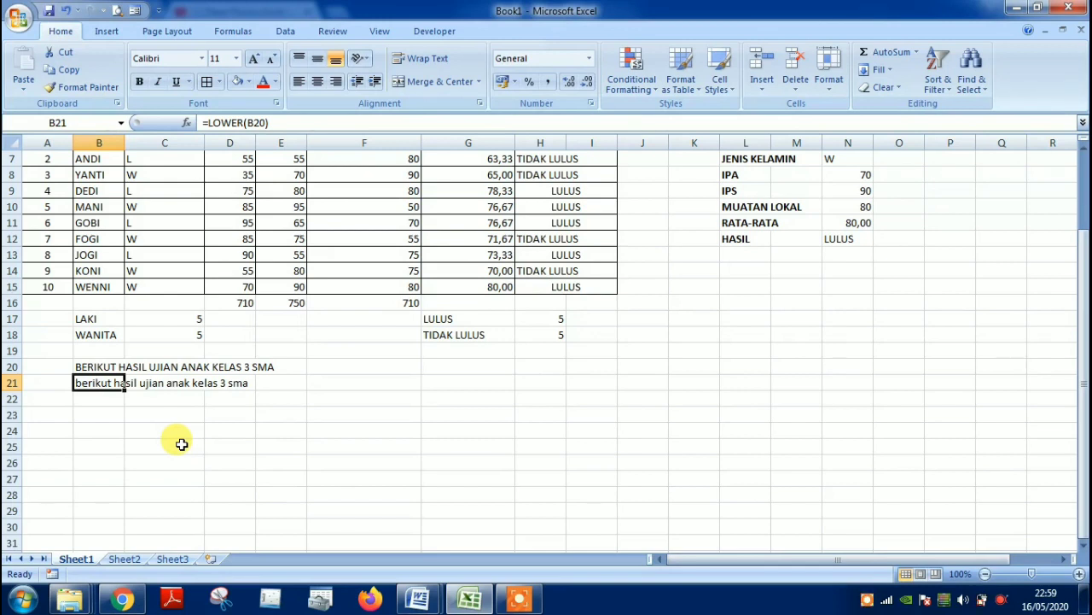
pyautogui.press('Up')
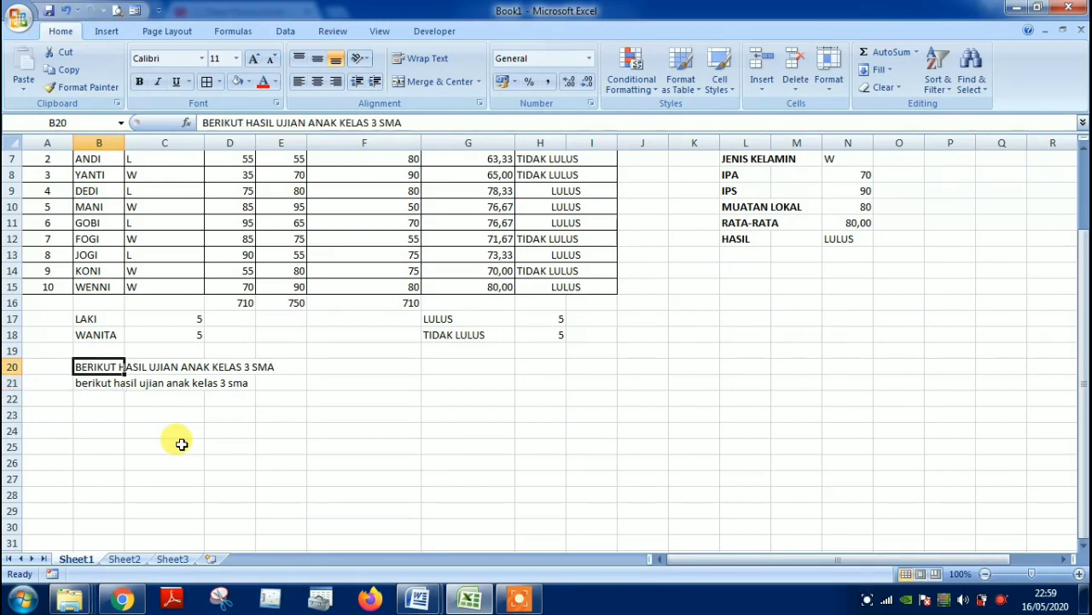
pyautogui.press('Delete')
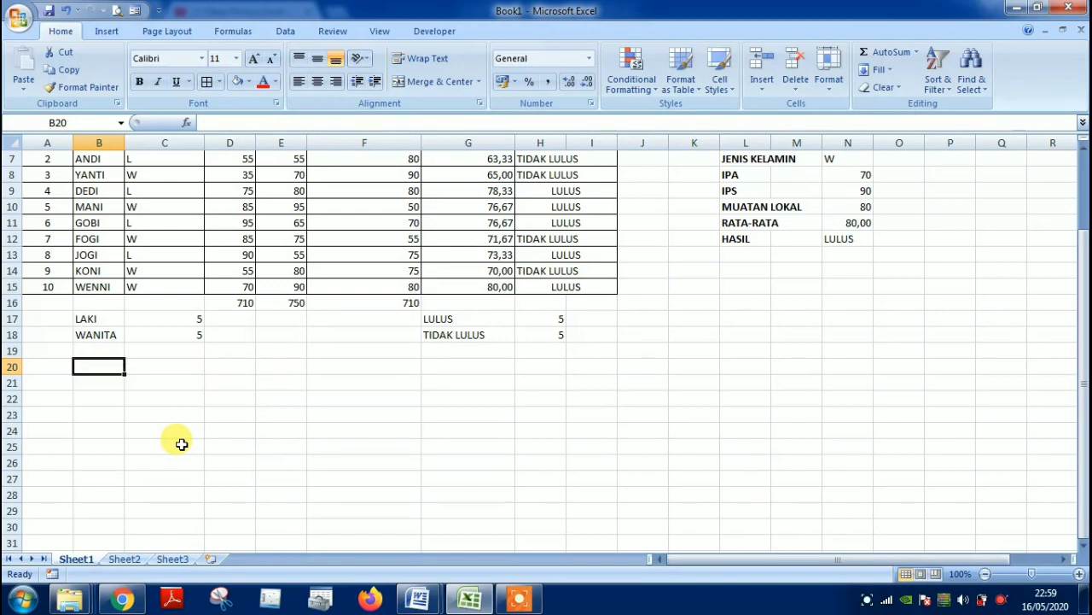
pyautogui.hotkey('ctrl', 'z')
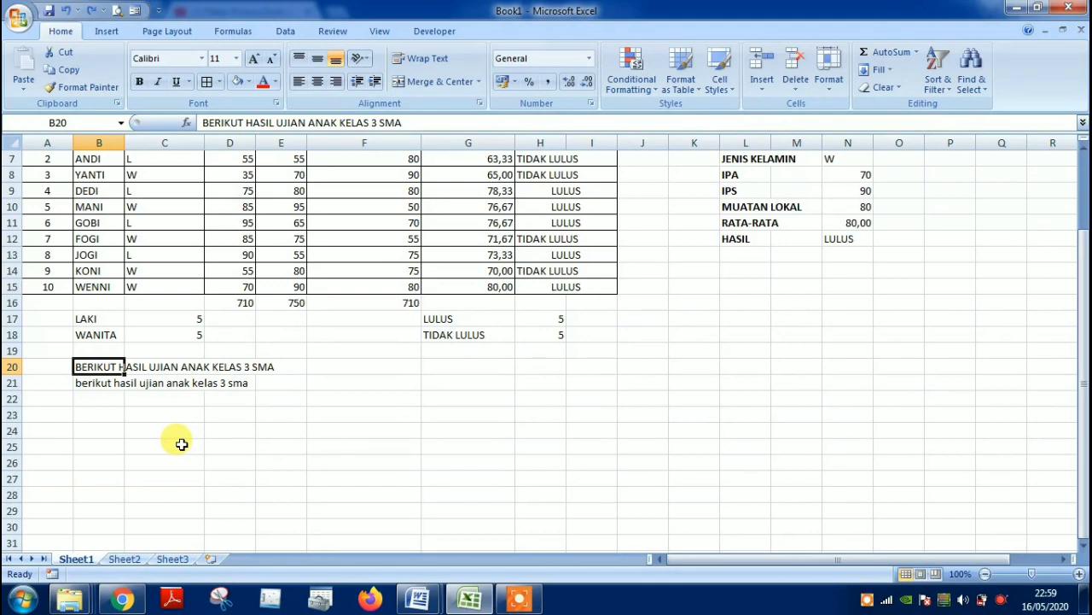
# Copy the LOWER formula cell B21 and paste it over itself as values only.
pyautogui.press('Down')
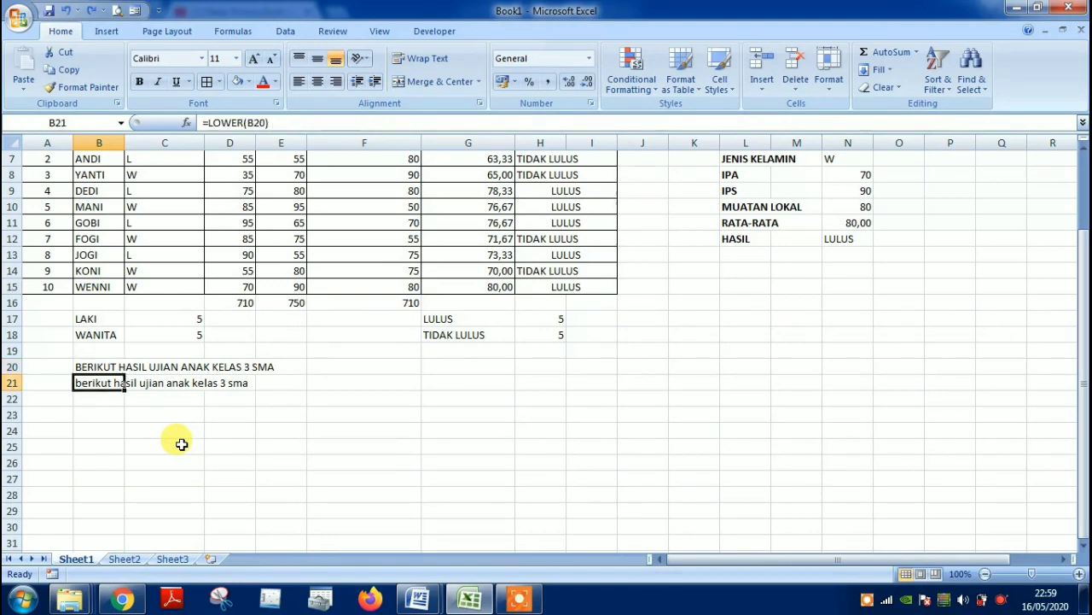
pyautogui.hotkey('ctrl', 'c')
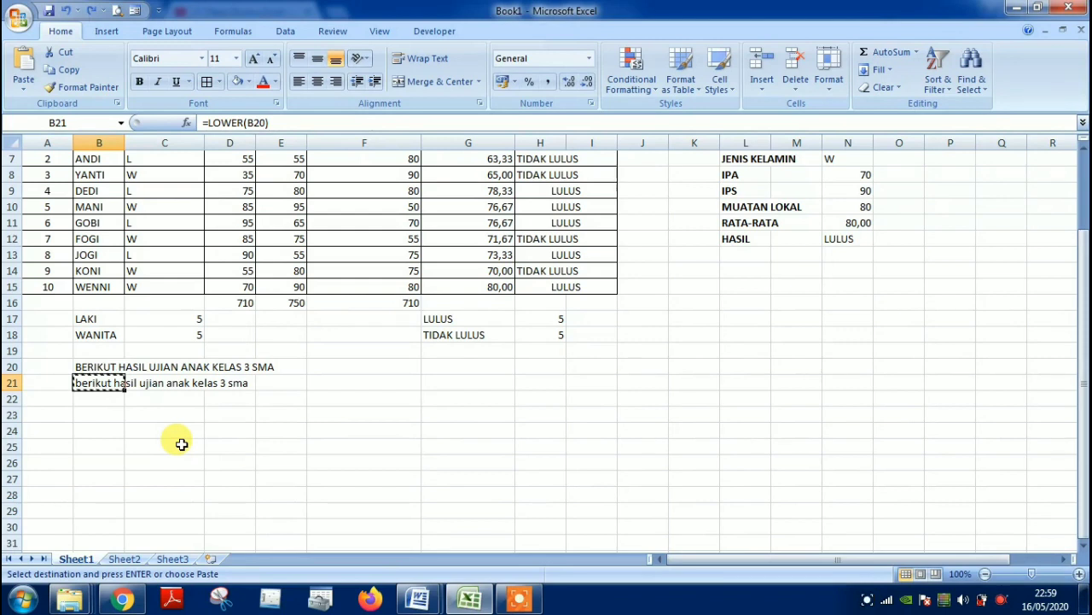
pyautogui.press('Up')
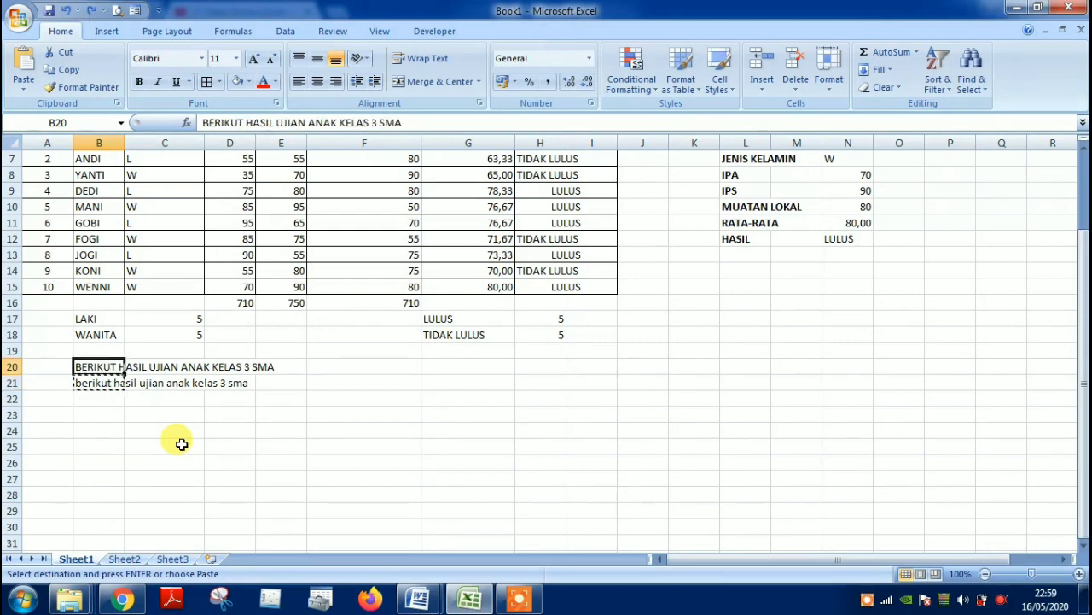
pyautogui.press('Down')
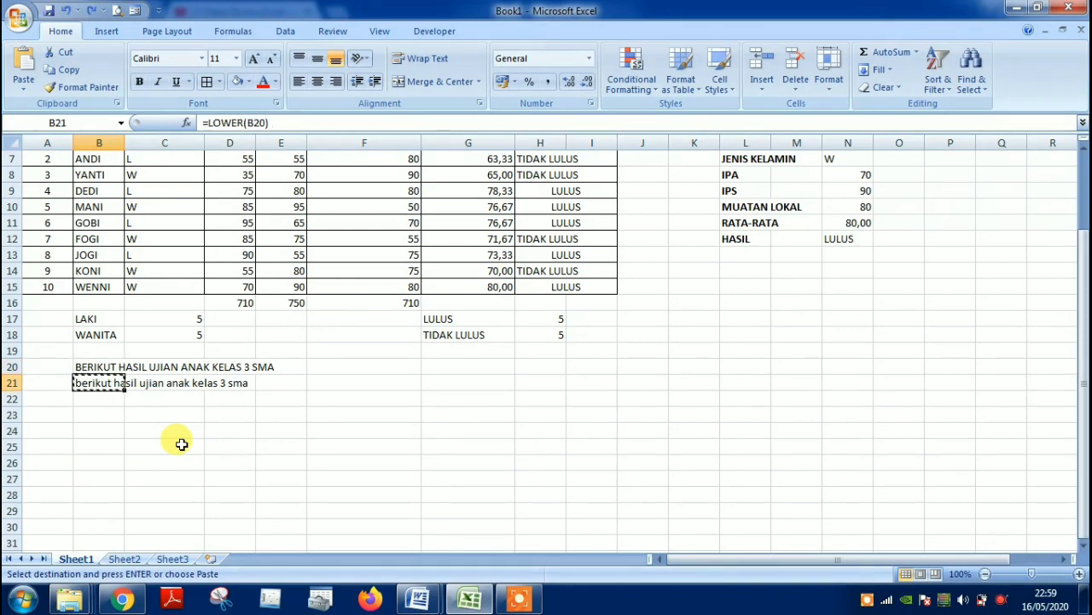
pyautogui.press('Down')
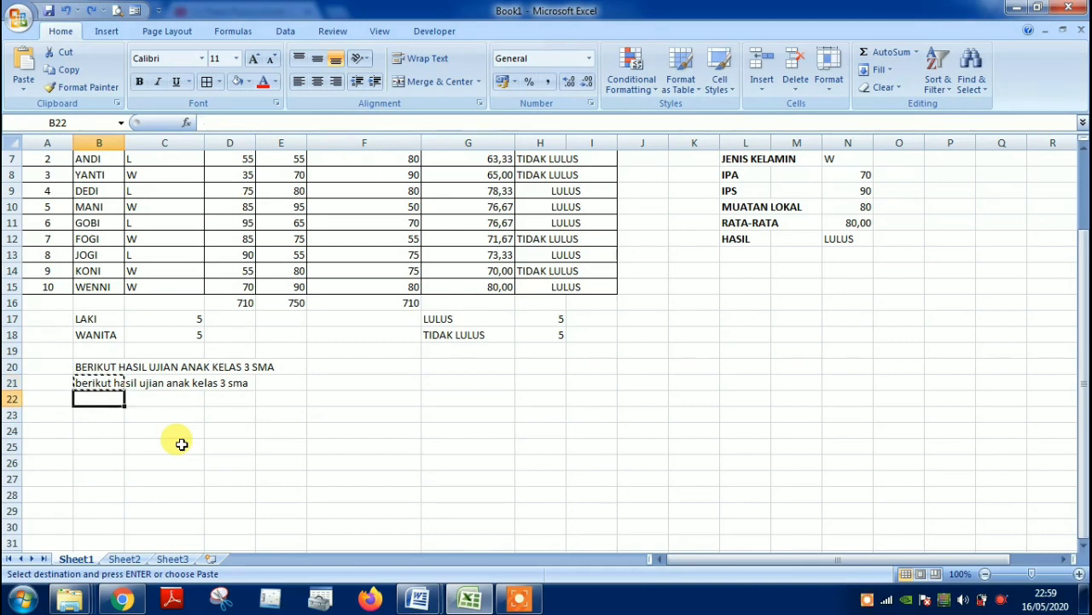
pyautogui.press('Up')
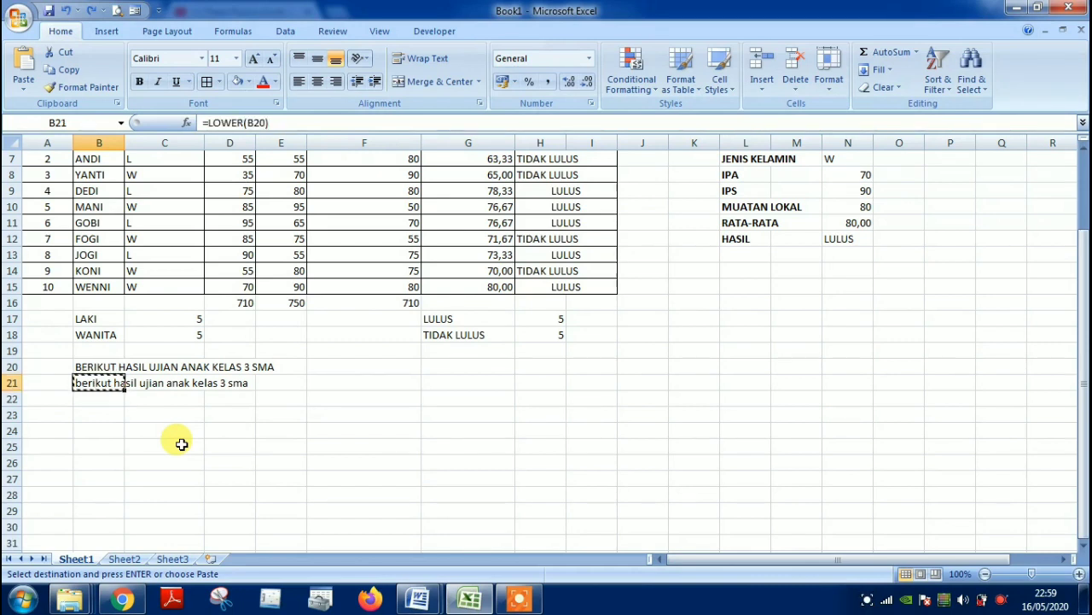
pyautogui.press('Down')
pyautogui.press('Up')
pyautogui.press('alt')
pyautogui.press('e')
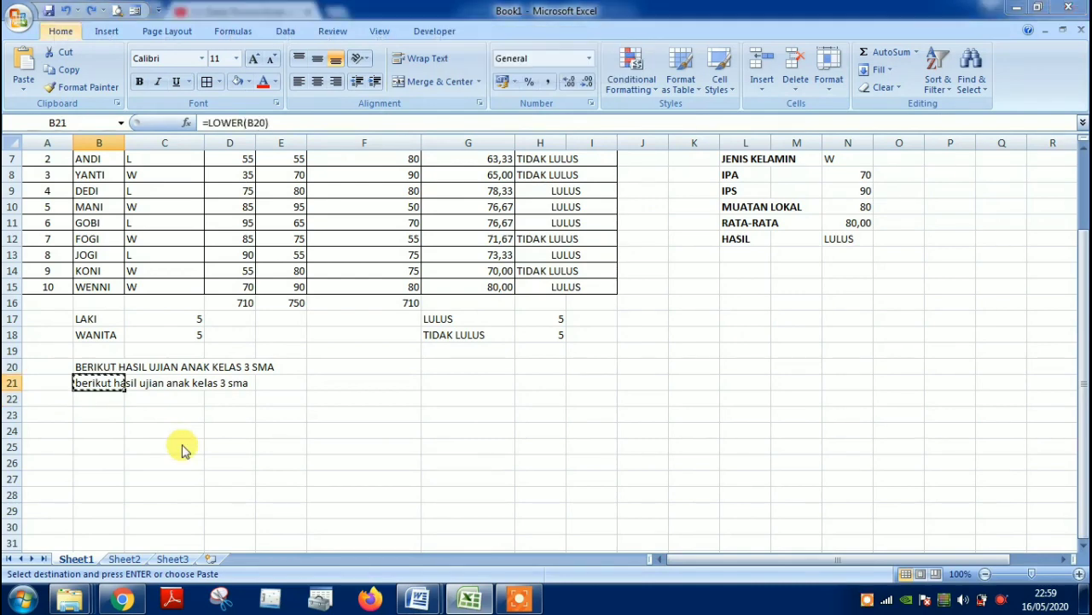
pyautogui.press('s')
pyautogui.press('v')
pyautogui.press('Return')
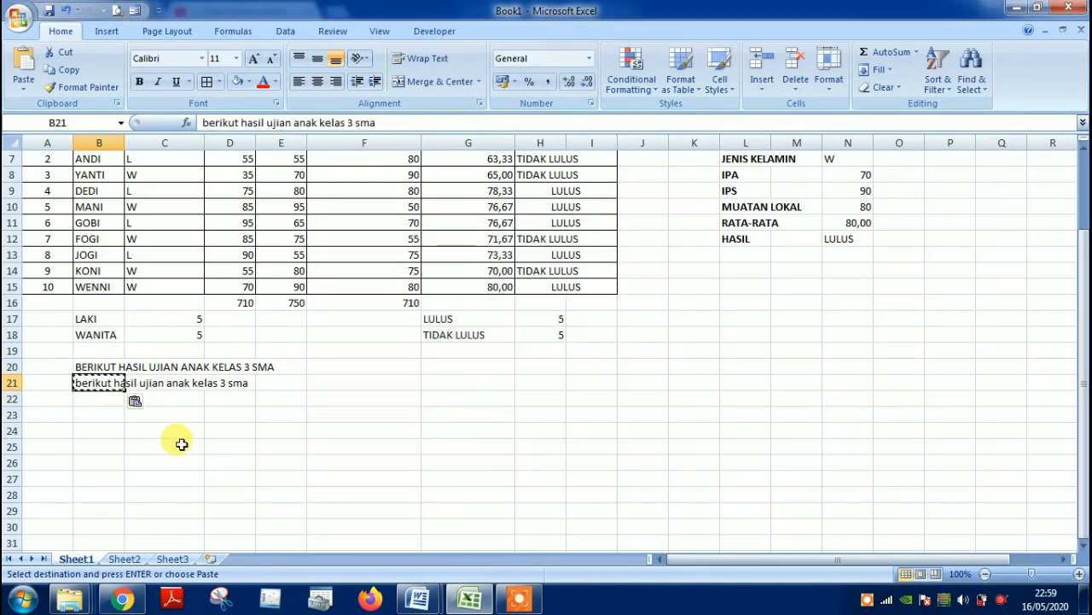
# Delete the uppercase source sentence from cell B20.
pyautogui.press('Up')
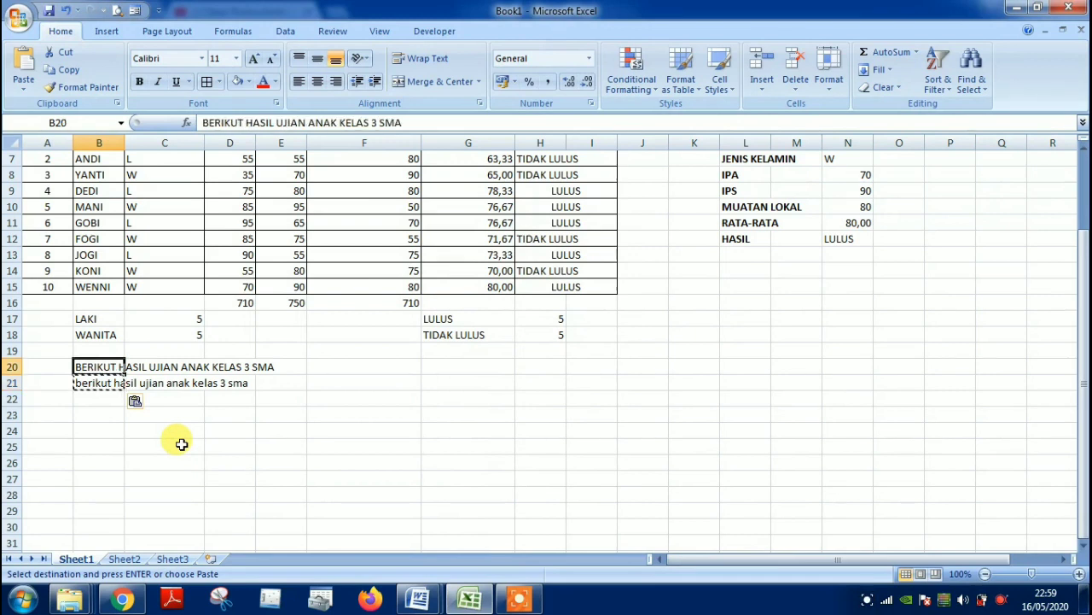
pyautogui.press('Delete')
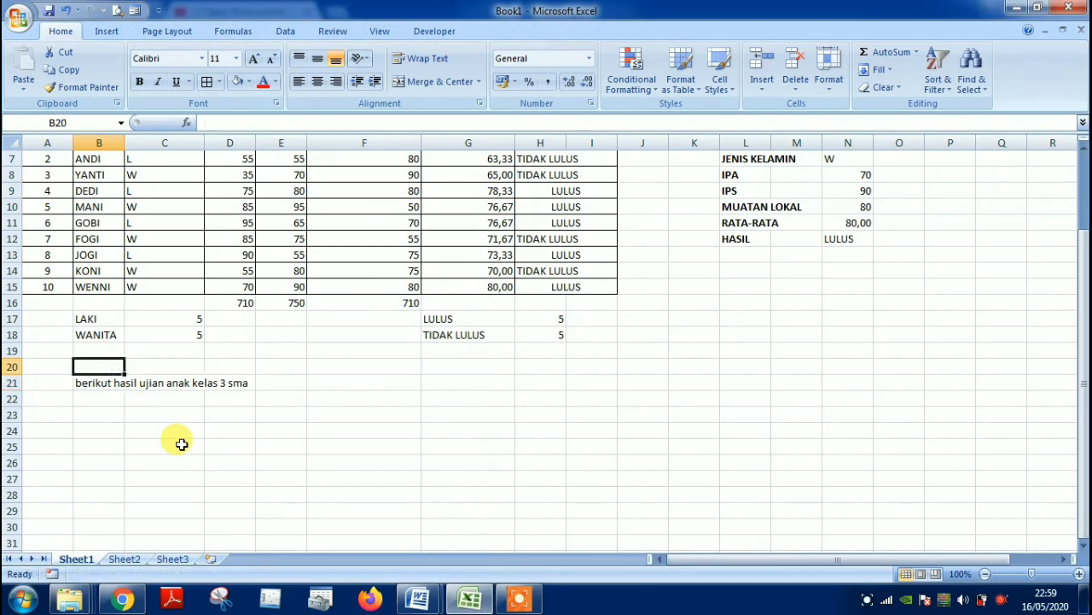
# Inspect the content of cell B21 to check that it holds plain text instead of a formula.
pyautogui.press('Down')
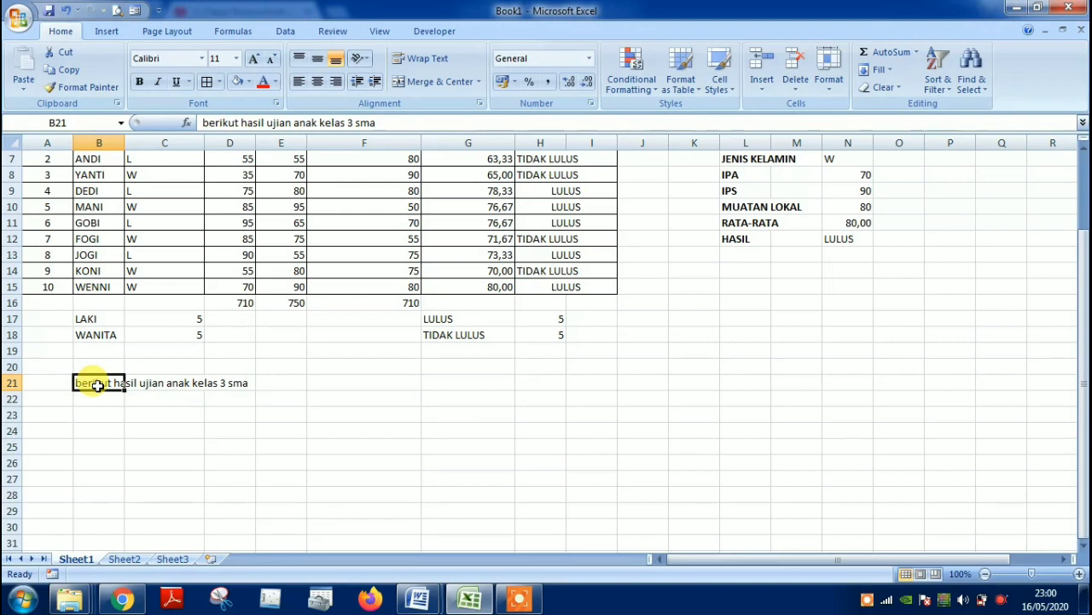
pyautogui.click(308, 124)
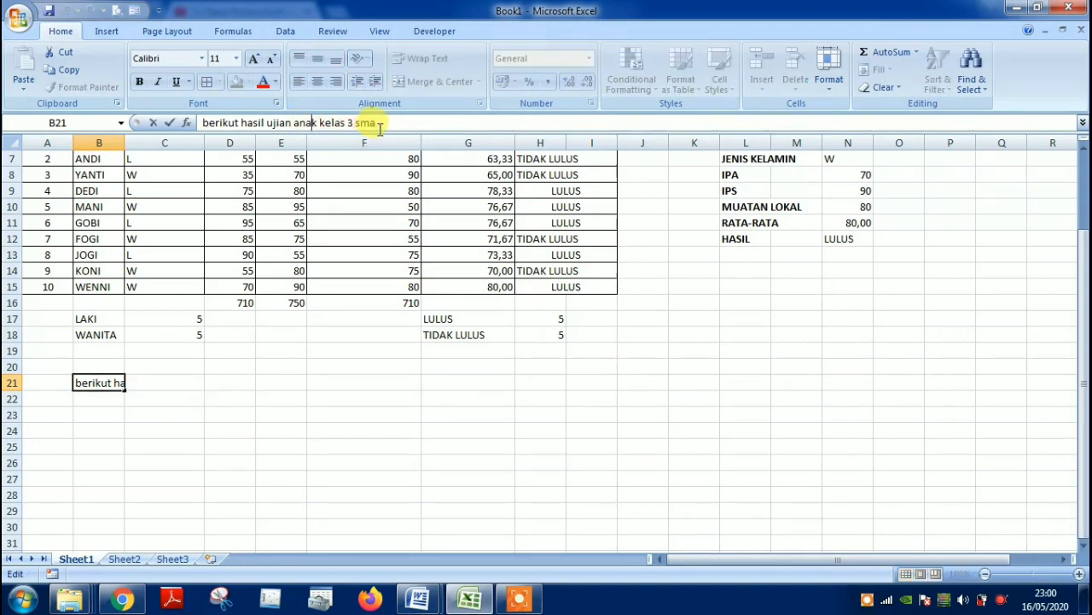
pyautogui.click(150, 395)
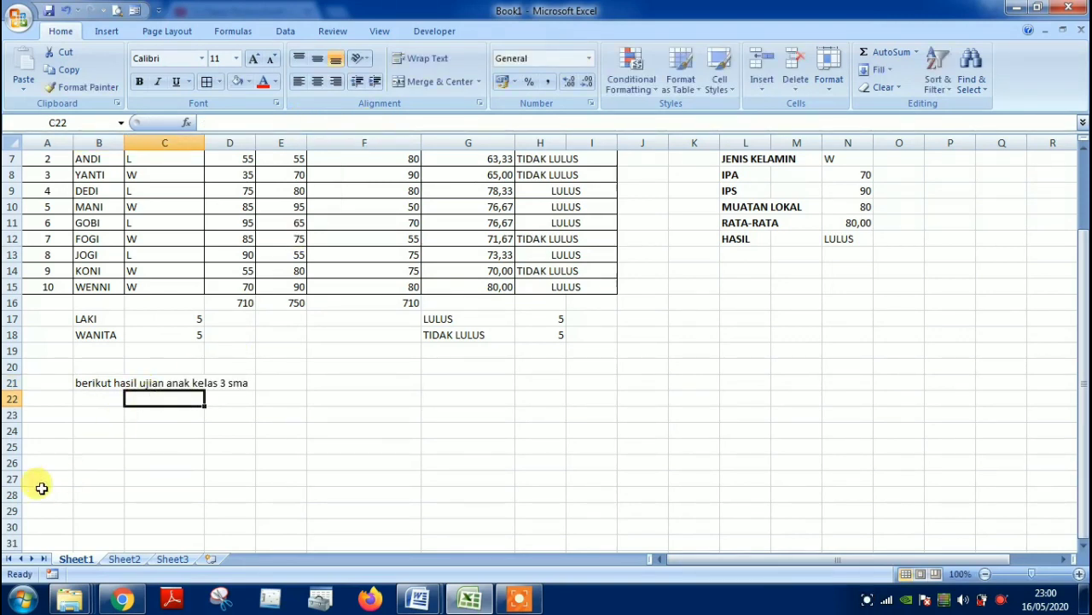
# Enter the lowercase title "daftar nilai kelulusan siswa kelas 3 sma" in cell B2 above the grade table.
pyautogui.scroll(2, 135, 466)
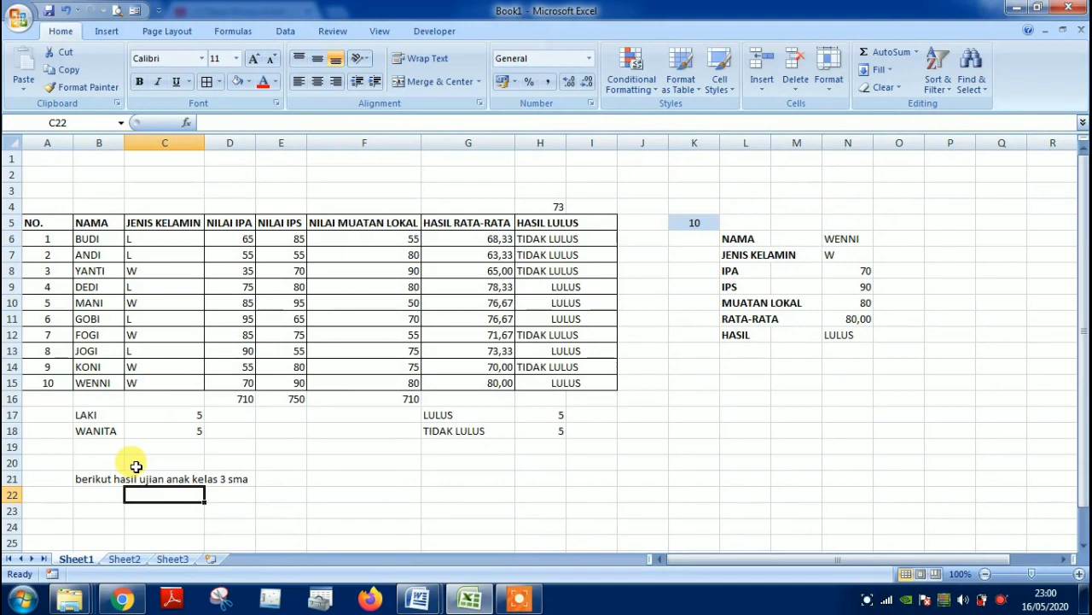
pyautogui.click(96, 174)
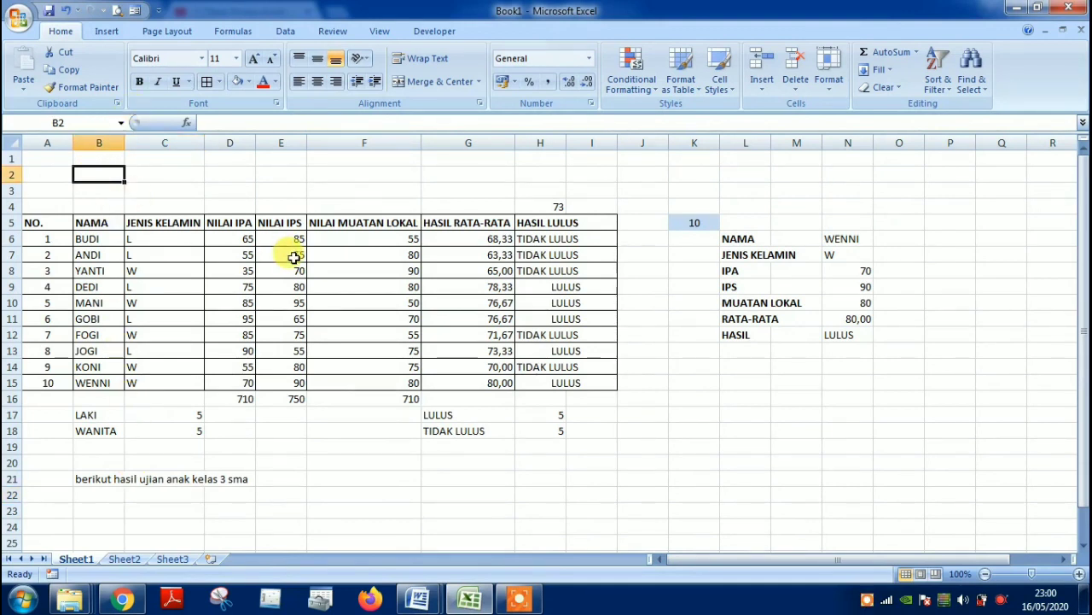
pyautogui.write('DA')
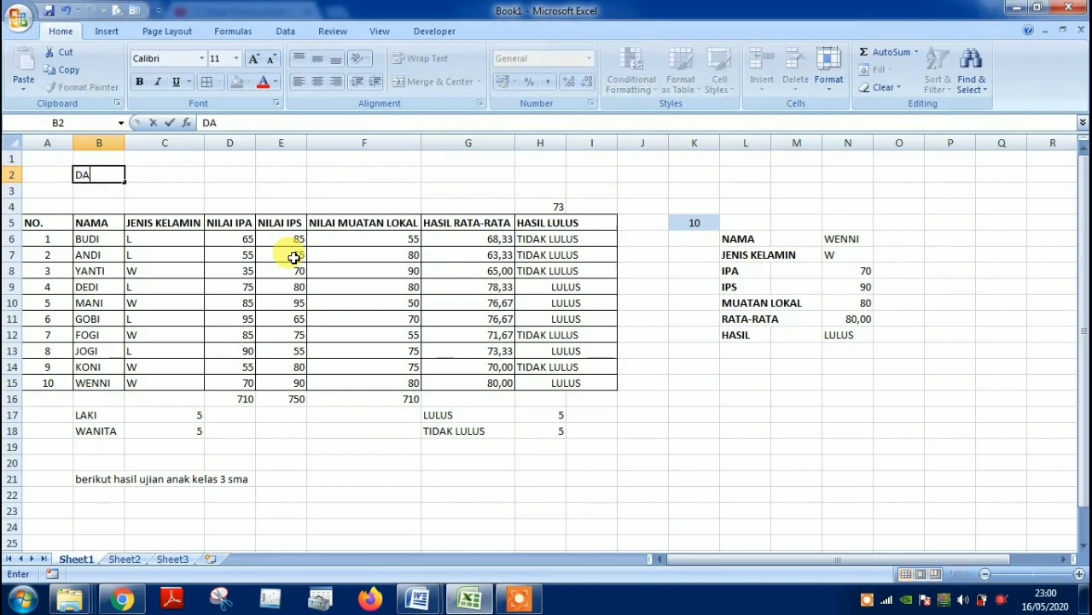
pyautogui.press('BackSpace')
pyautogui.press('BackSpace')
pyautogui.write('da')
pyautogui.write('fta')
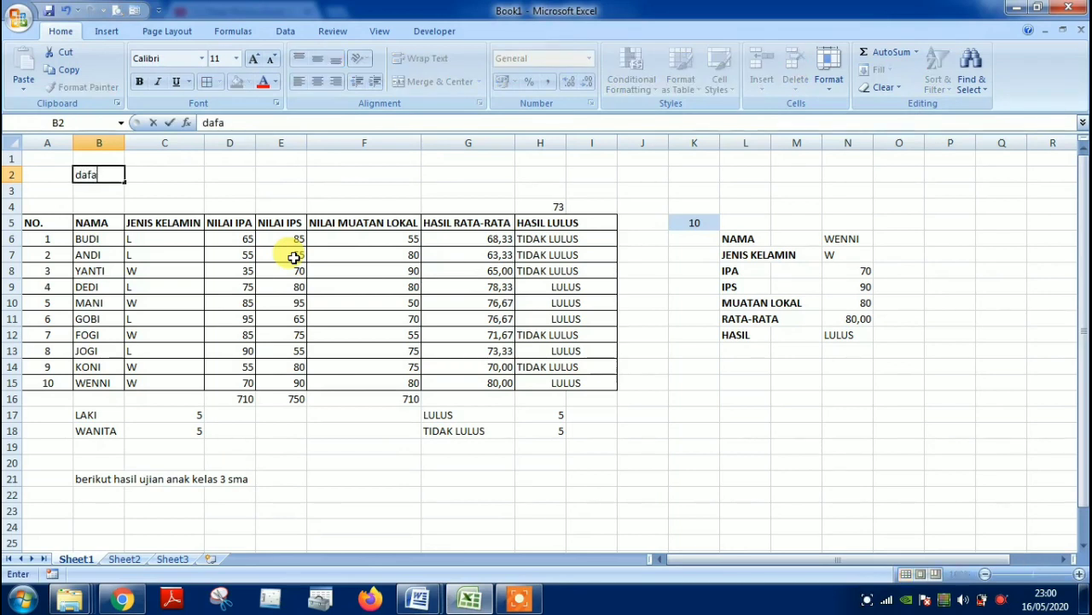
pyautogui.press('BackSpace')
pyautogui.write('tar')
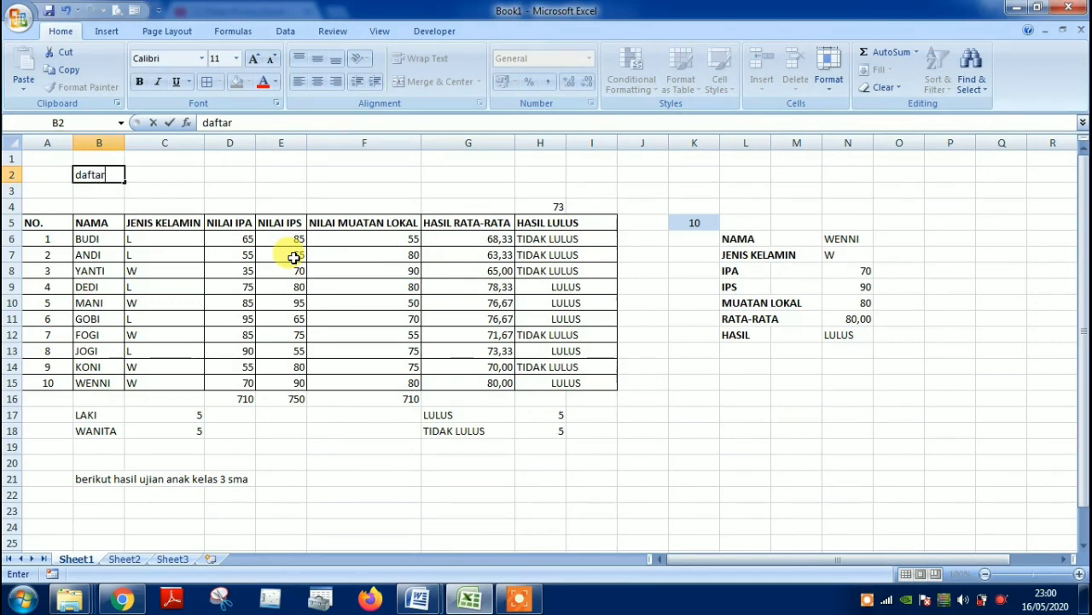
pyautogui.write(' nilai kelu')
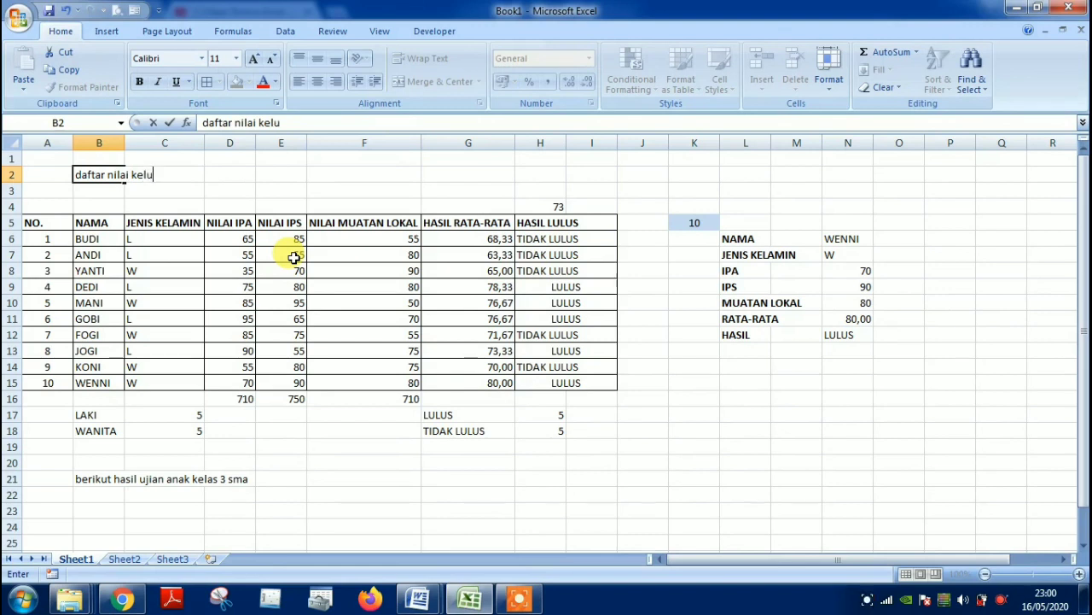
pyautogui.write('lusan sis')
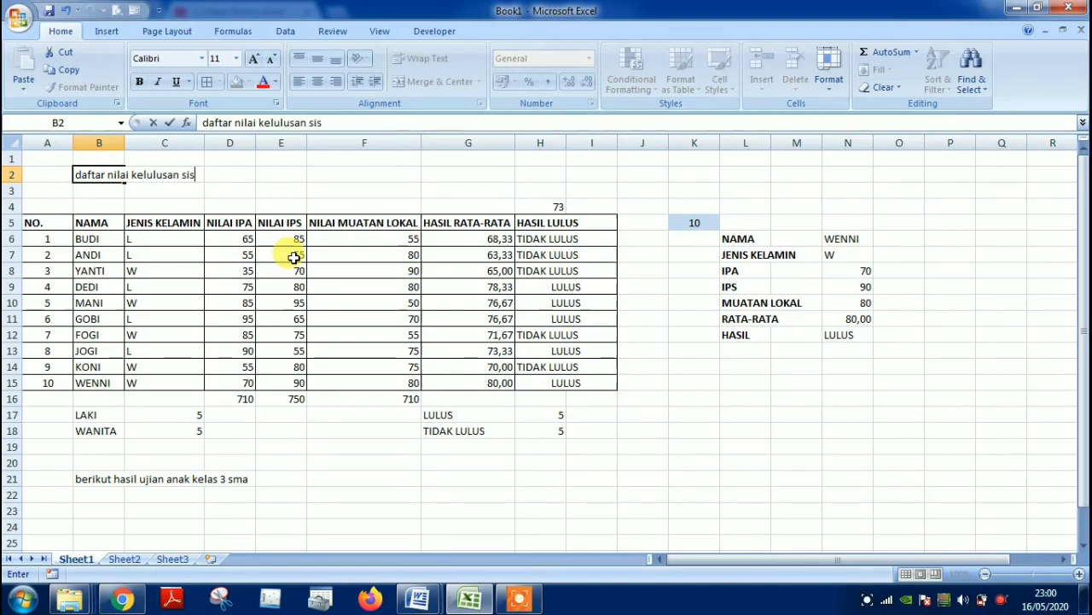
pyautogui.write('wa kelas')
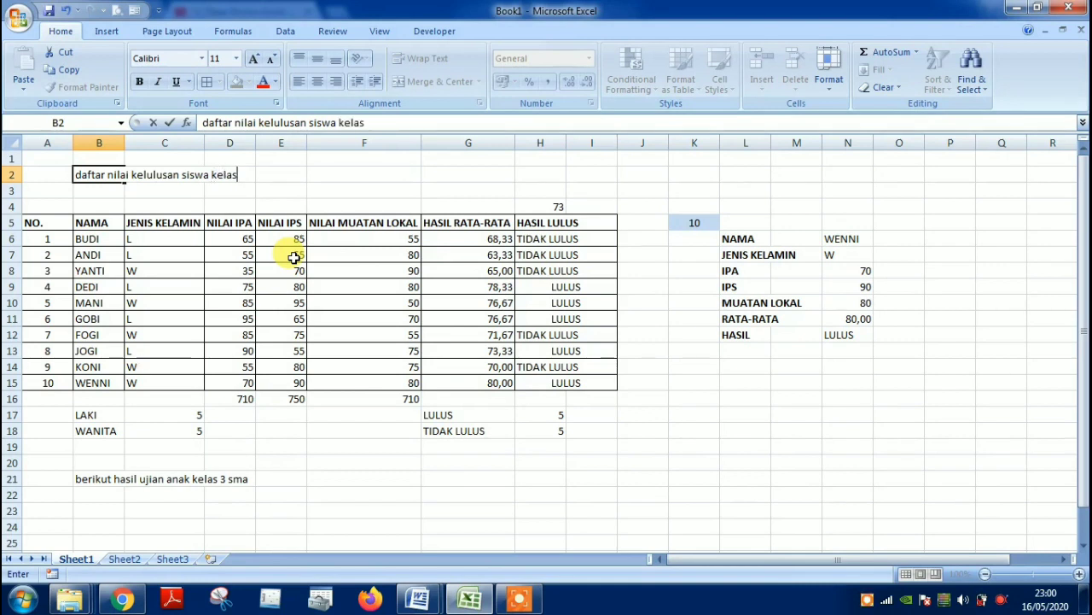
pyautogui.write(' 3 sm')
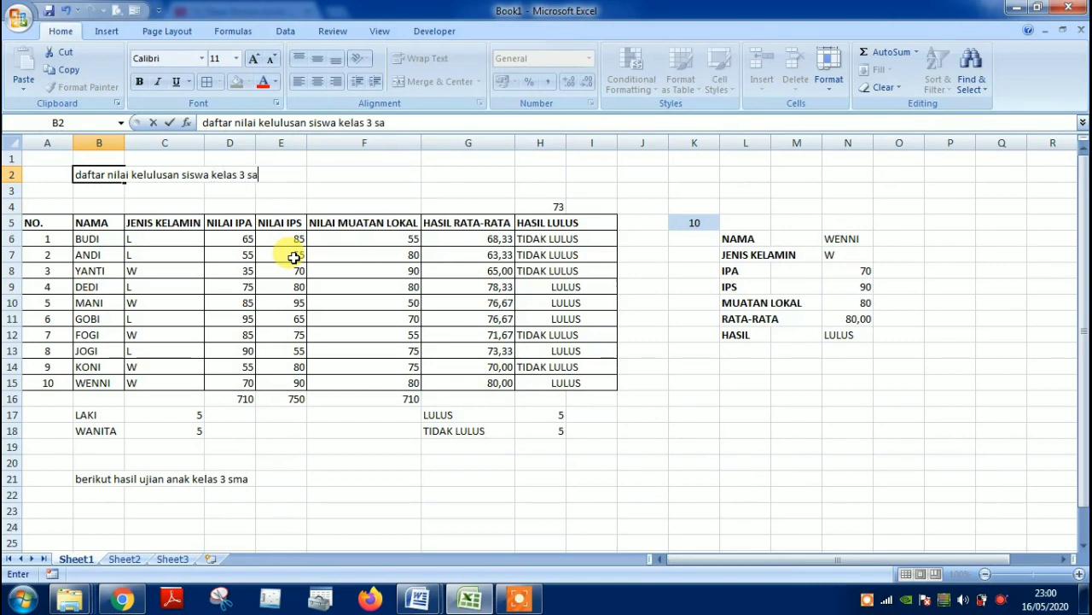
pyautogui.write('a')
pyautogui.press('Tab')
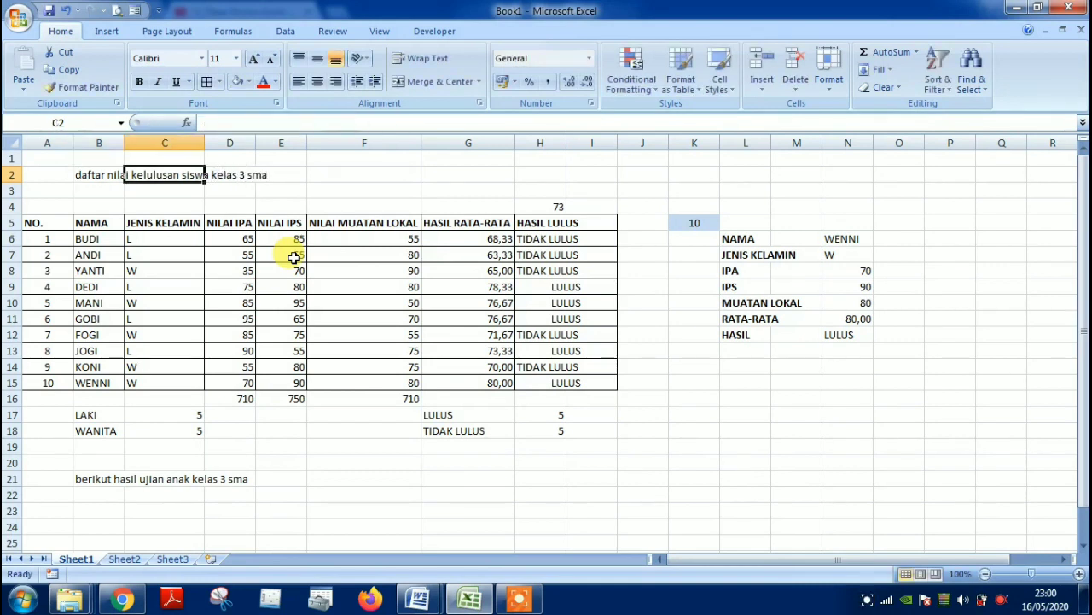
# Convert the B2 title to uppercase in cell B3 with the formula =UPPER(B2).
pyautogui.click(90, 206)
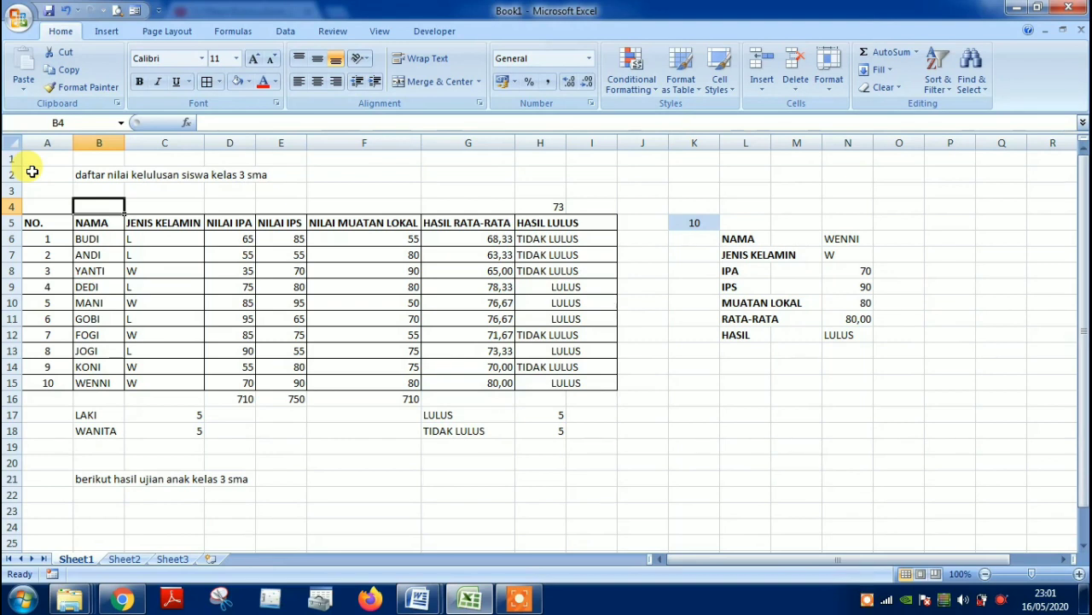
pyautogui.click(96, 191)
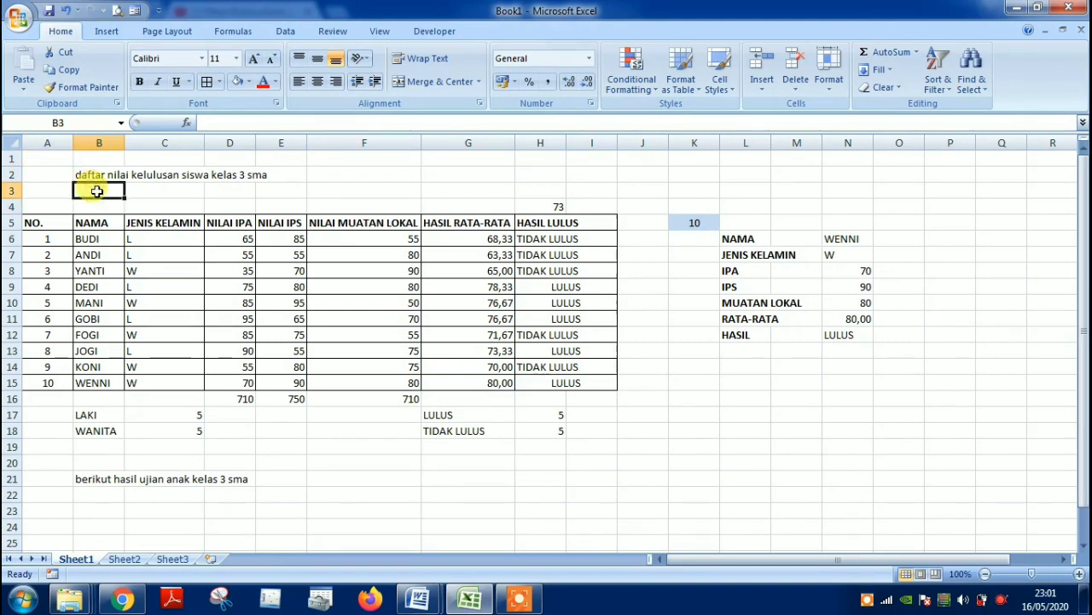
pyautogui.write('=u')
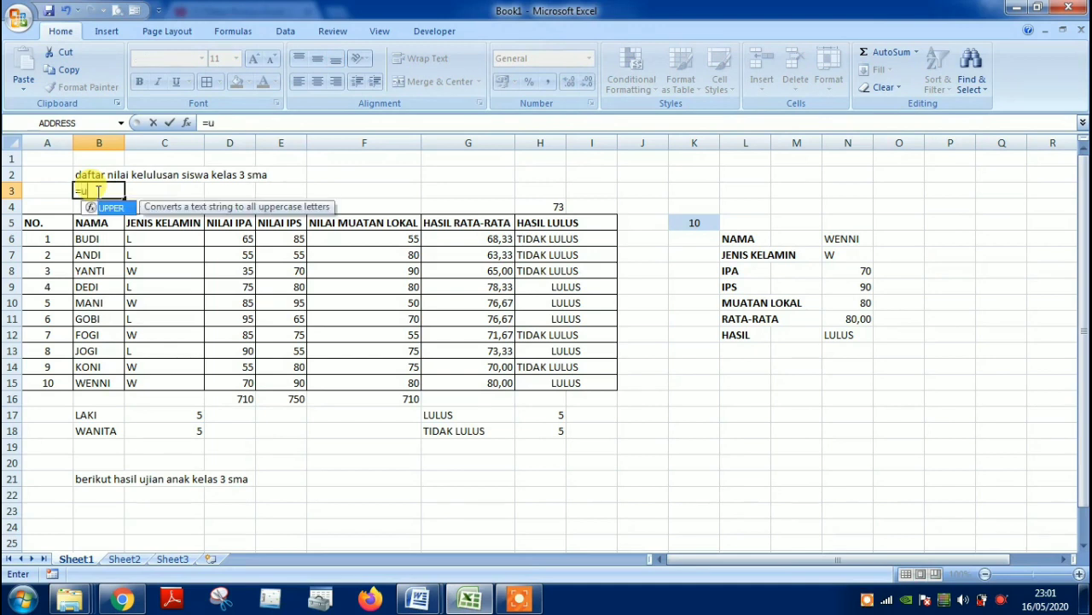
pyautogui.write('pper')
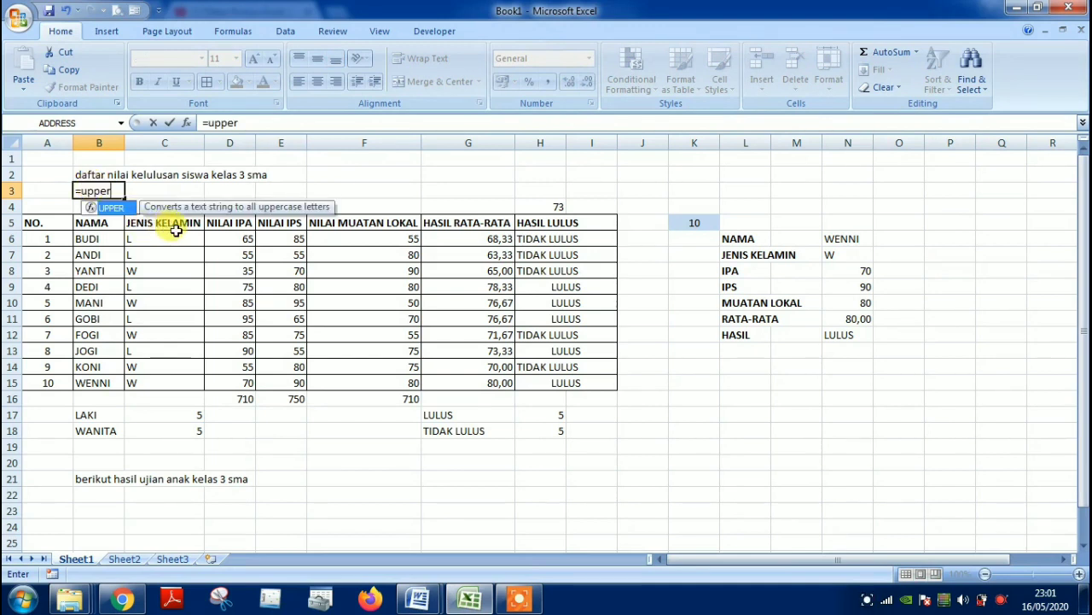
pyautogui.write('(')
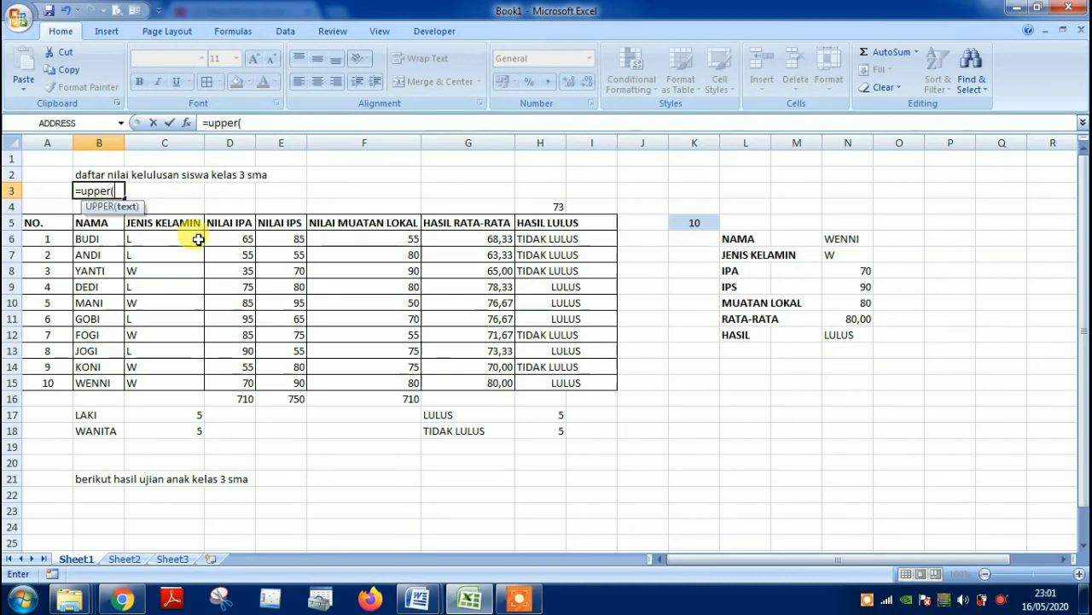
pyautogui.click(90, 175)
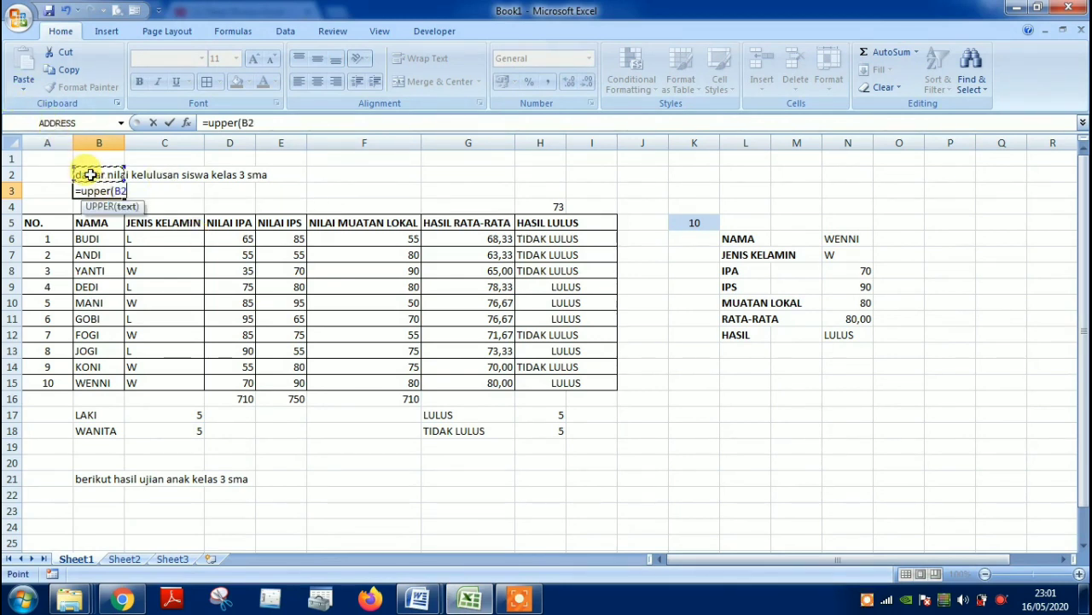
pyautogui.write(')')
pyautogui.press('Return')
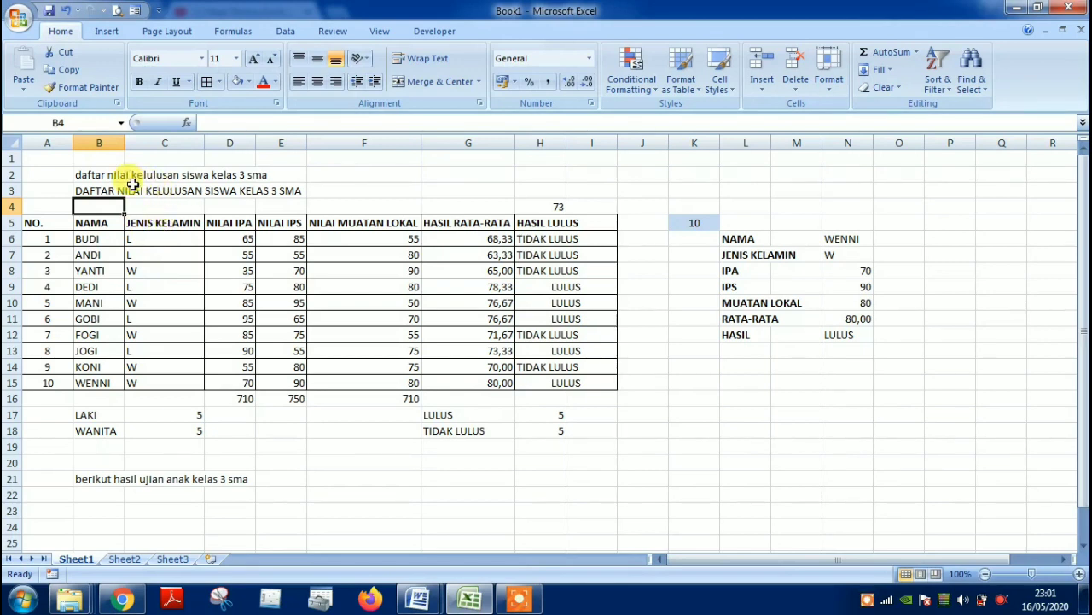
# Try deleting the source title in B2 while B3 still depends on it, and undo the deletion.
pyautogui.click(90, 173)
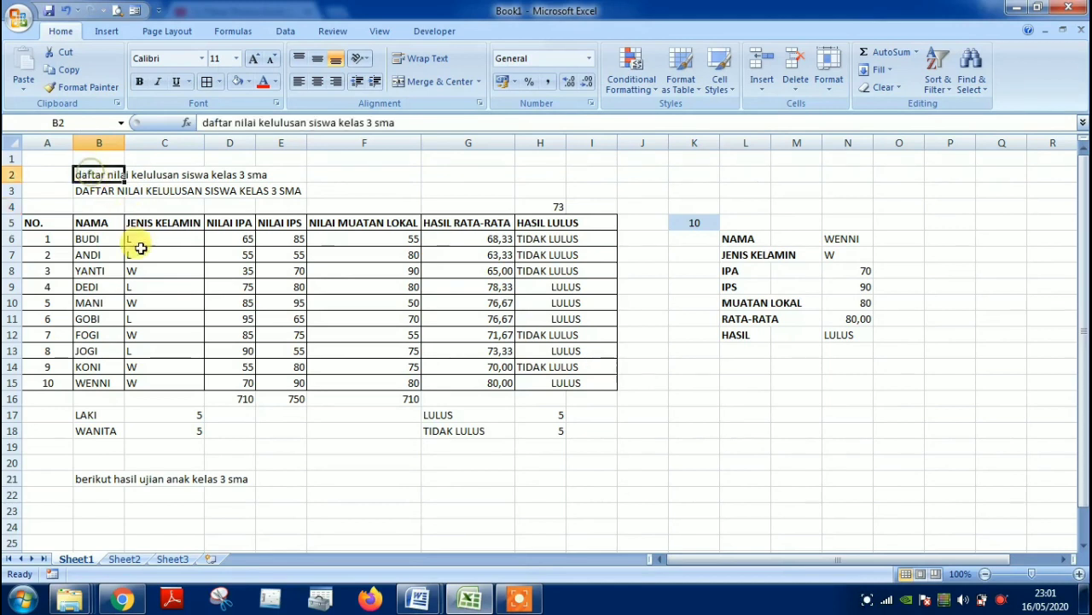
pyautogui.press('Delete')
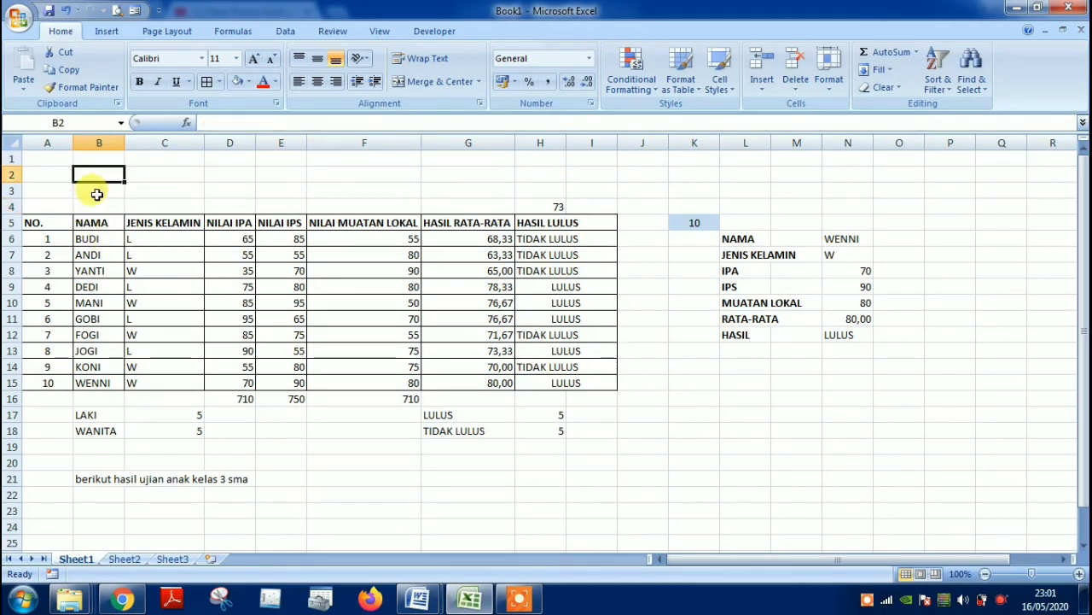
pyautogui.hotkey('ctrl', 'z')
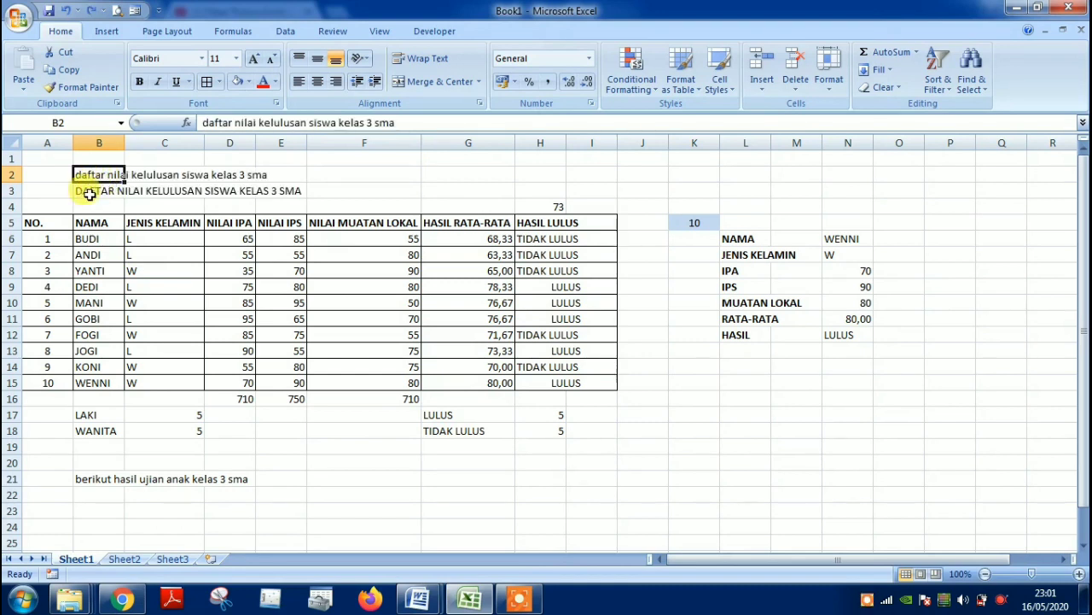
# Copy the UPPER formula cell B3, paste it over itself as values only, and delete the lowercase source title from B2.
pyautogui.click(92, 194)
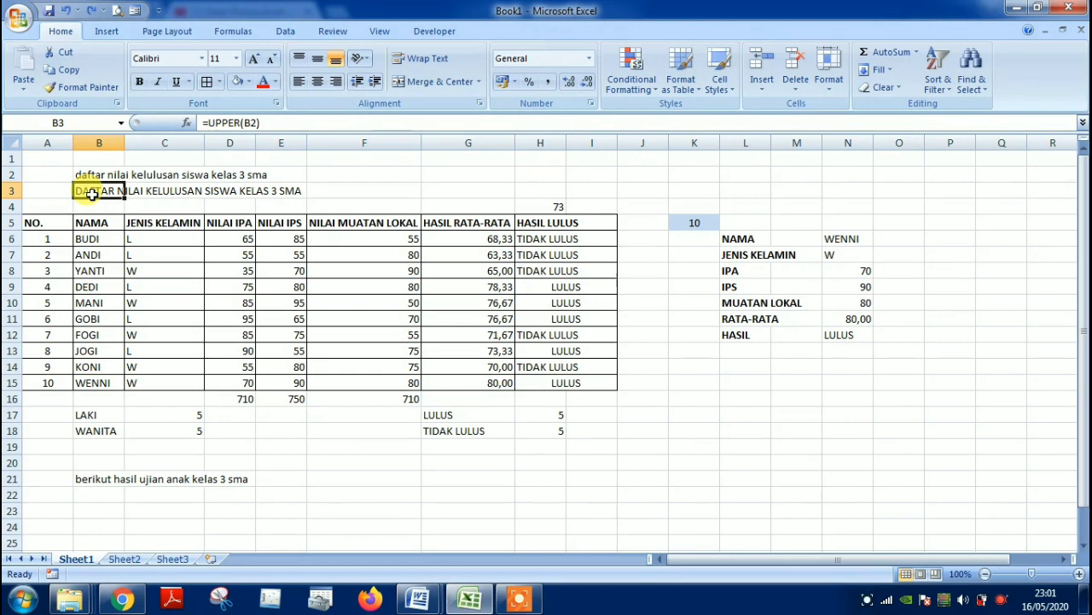
pyautogui.hotkey('ctrl', 'c')
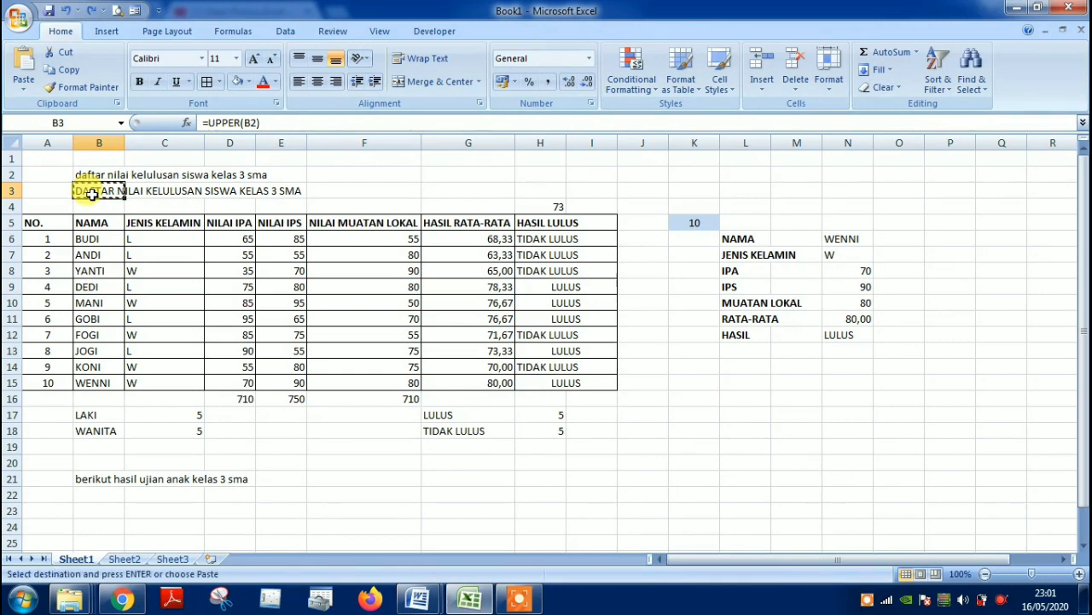
pyautogui.press('alt')
pyautogui.press('e')
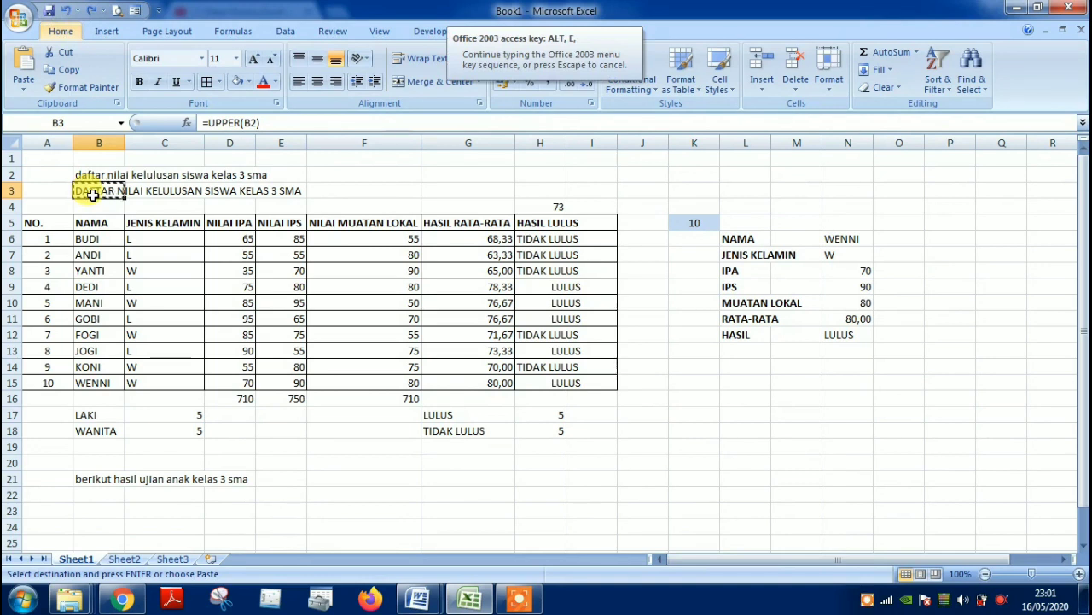
pyautogui.press('s')
pyautogui.press('v')
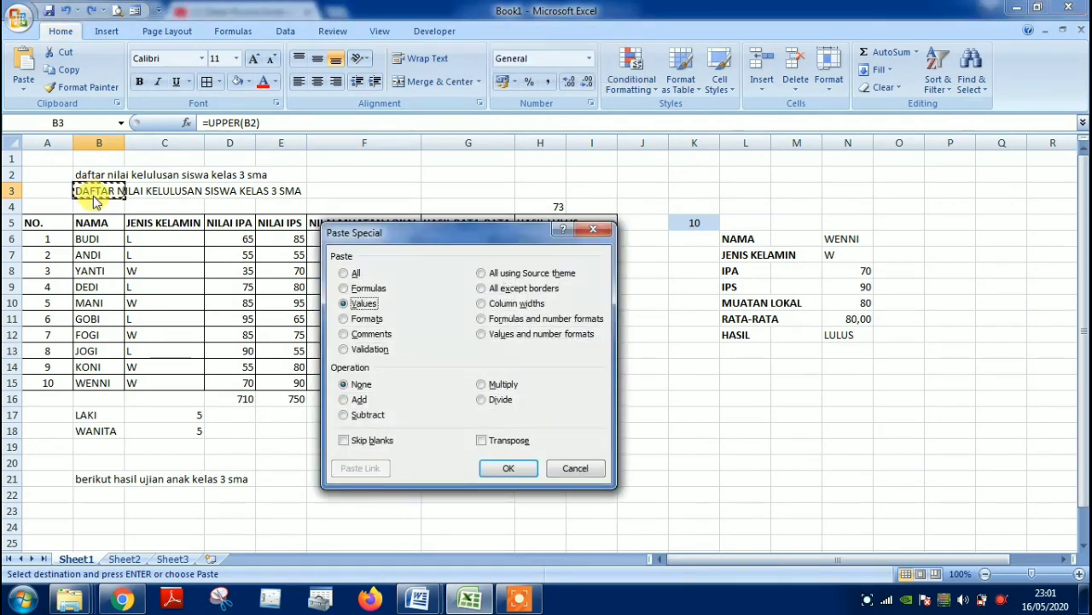
pyautogui.click(511, 469)
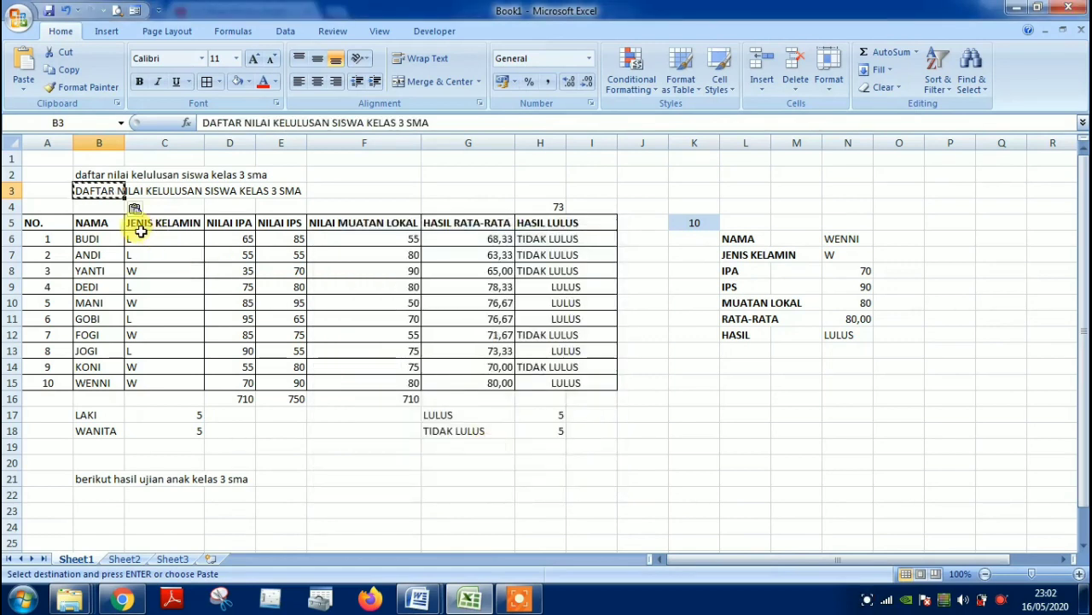
pyautogui.click(99, 173)
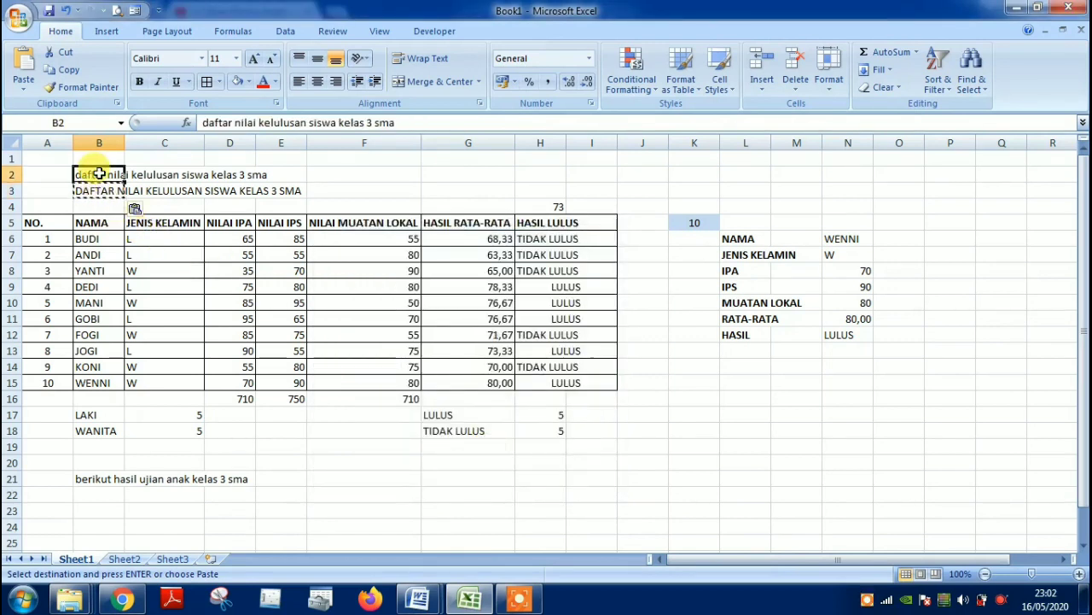
pyautogui.press('Delete')
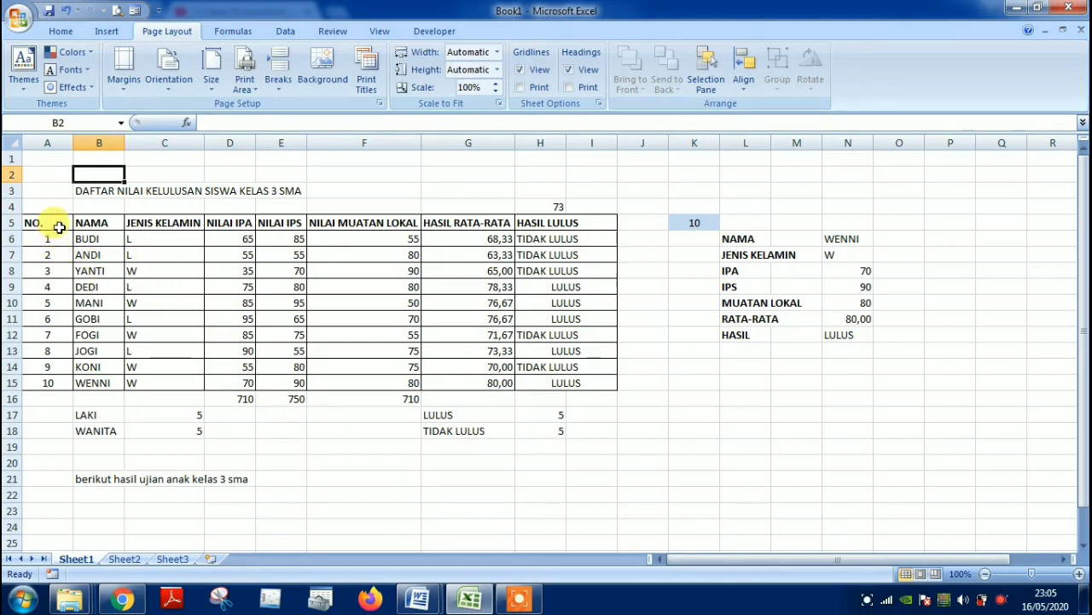
# Set the print area to the grade table's first four columns, range A5:D15.
pyautogui.moveTo(57, 221); pyautogui.dragTo(233, 377)
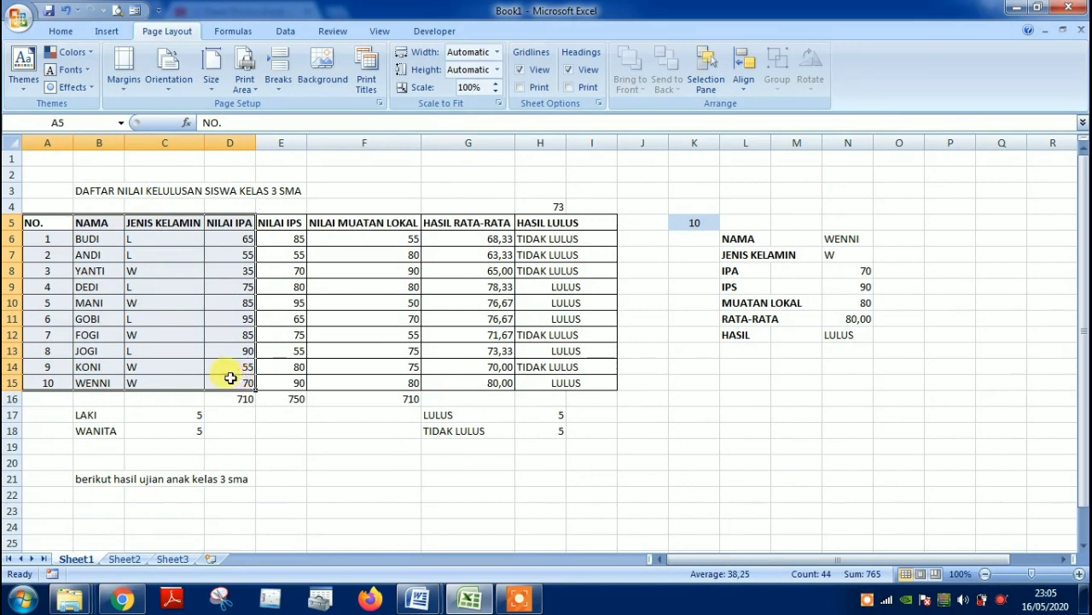
pyautogui.click(773, 244)
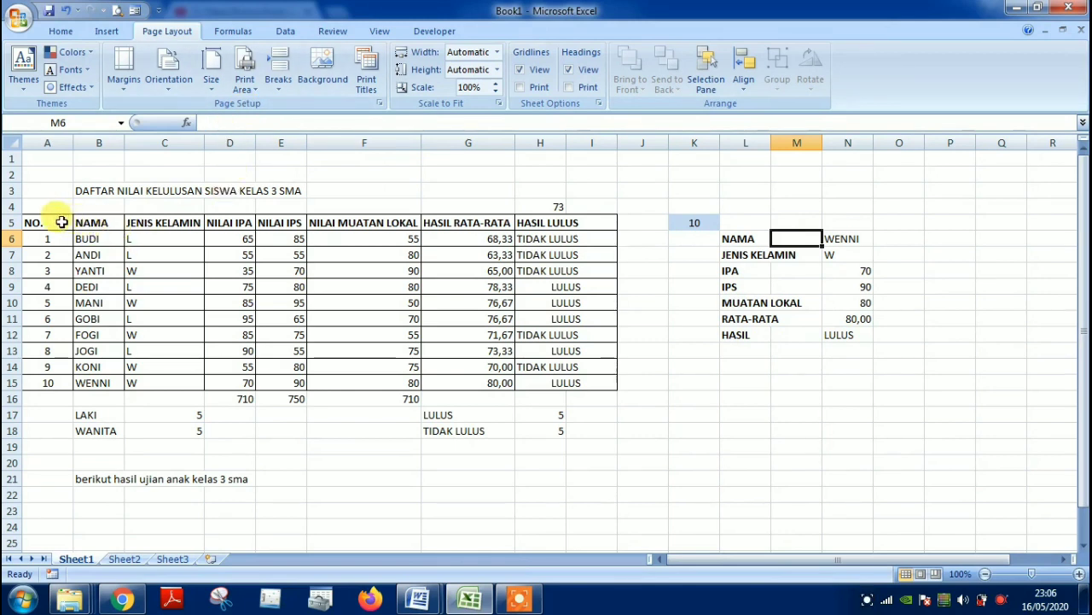
pyautogui.moveTo(61, 222); pyautogui.dragTo(223, 384)
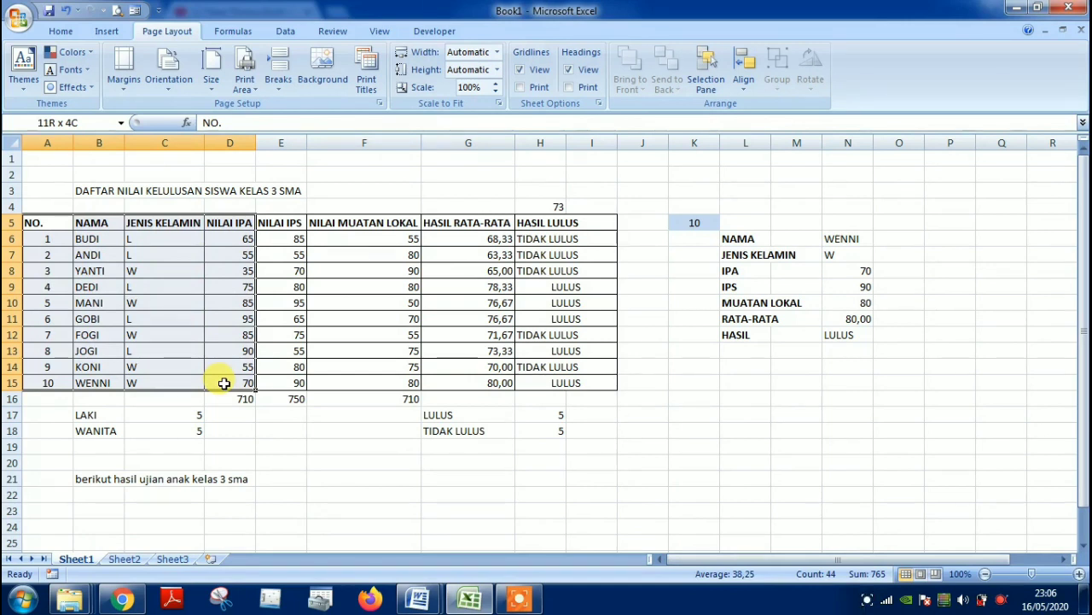
pyautogui.moveTo(223, 383); pyautogui.dragTo(223, 383)
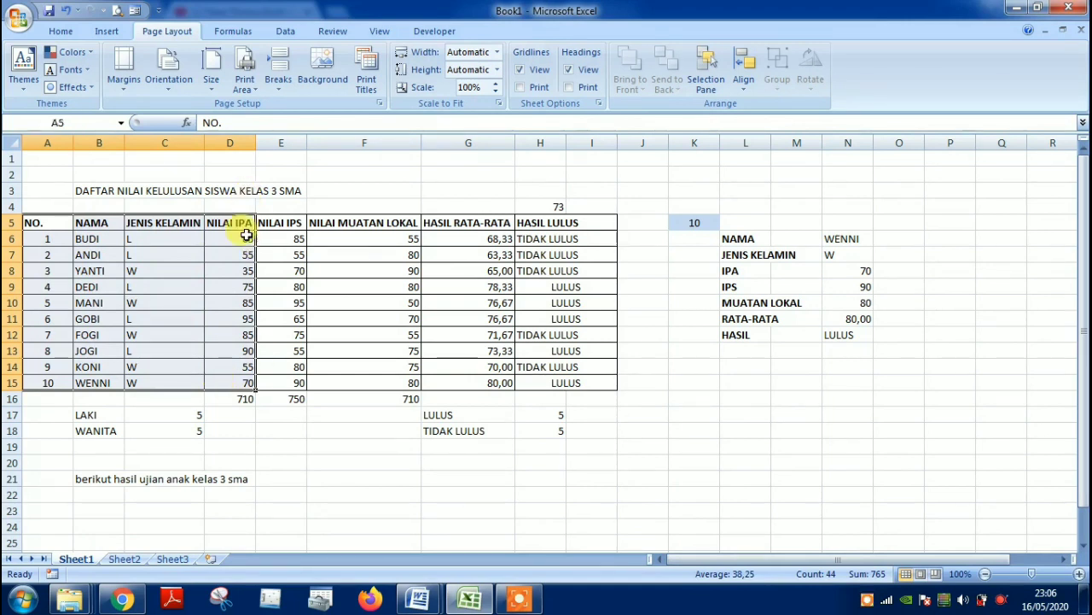
pyautogui.moveTo(47, 218); pyautogui.dragTo(161, 243)
pyautogui.moveTo(160, 243); pyautogui.dragTo(237, 372)
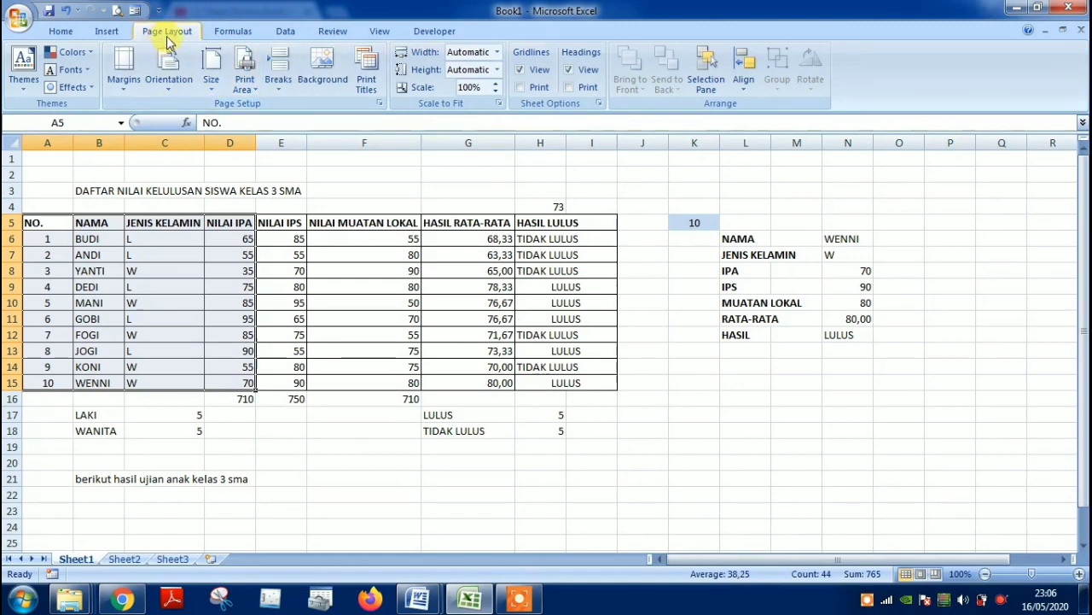
pyautogui.click(254, 96)
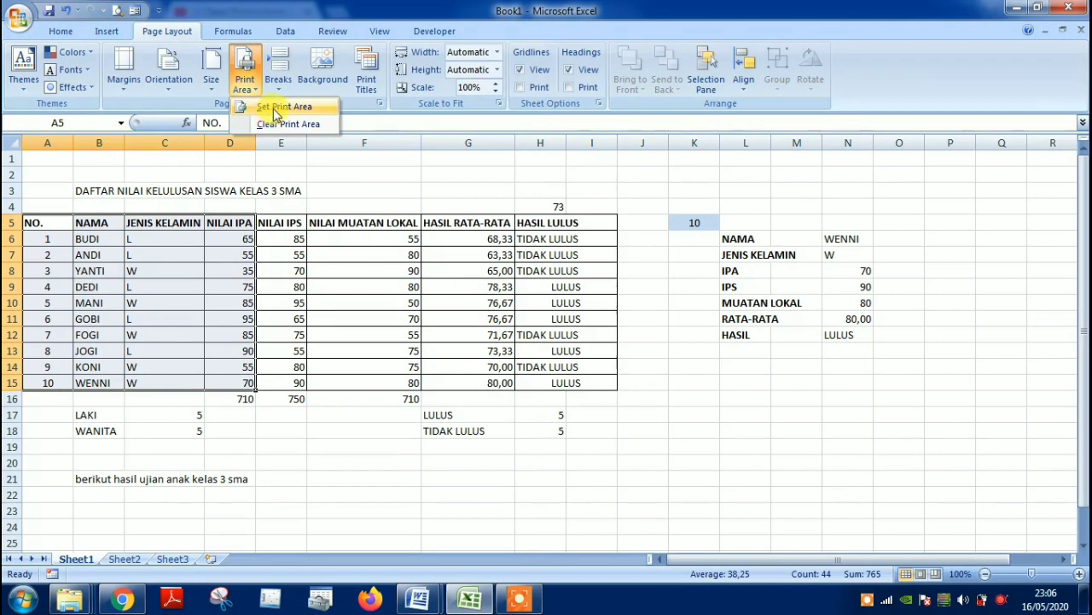
pyautogui.click(274, 109)
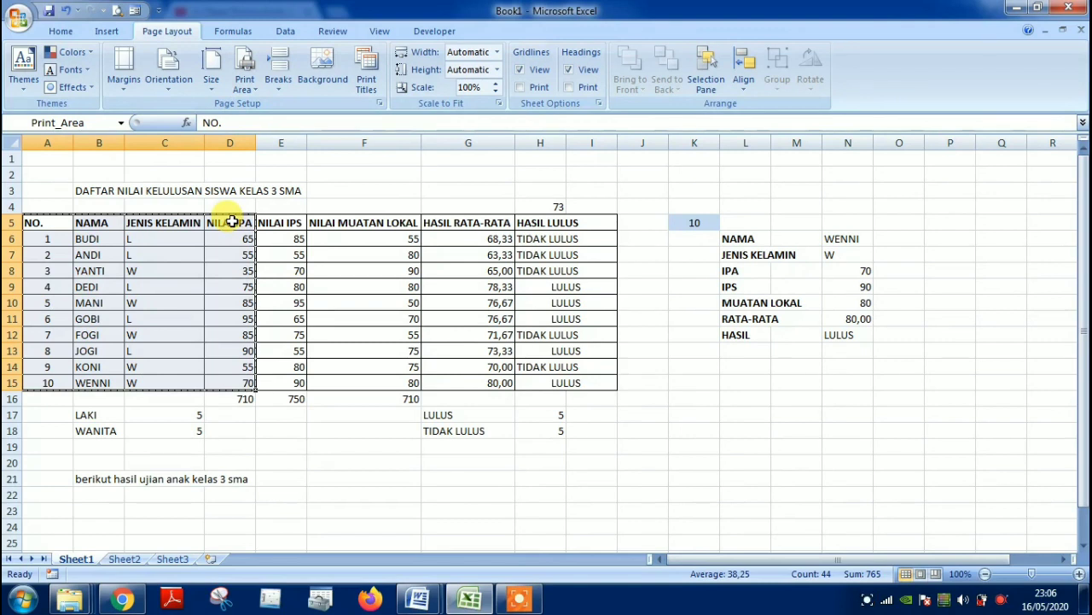
# Check the A5:D15 print area in the print preview at enlarged zoom, and close the preview.
pyautogui.click(378, 104)
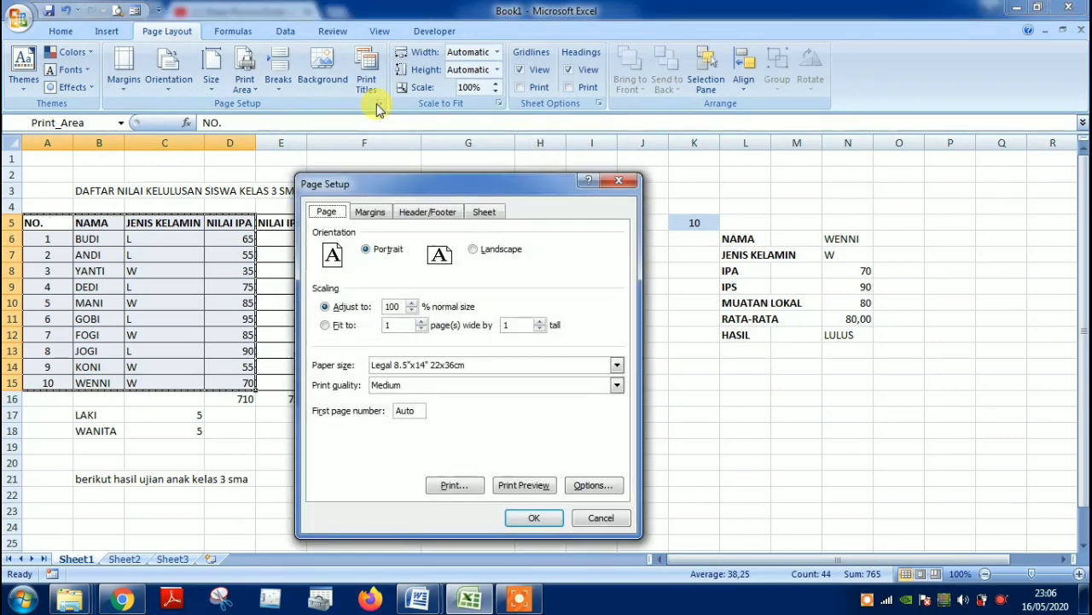
pyautogui.click(522, 487)
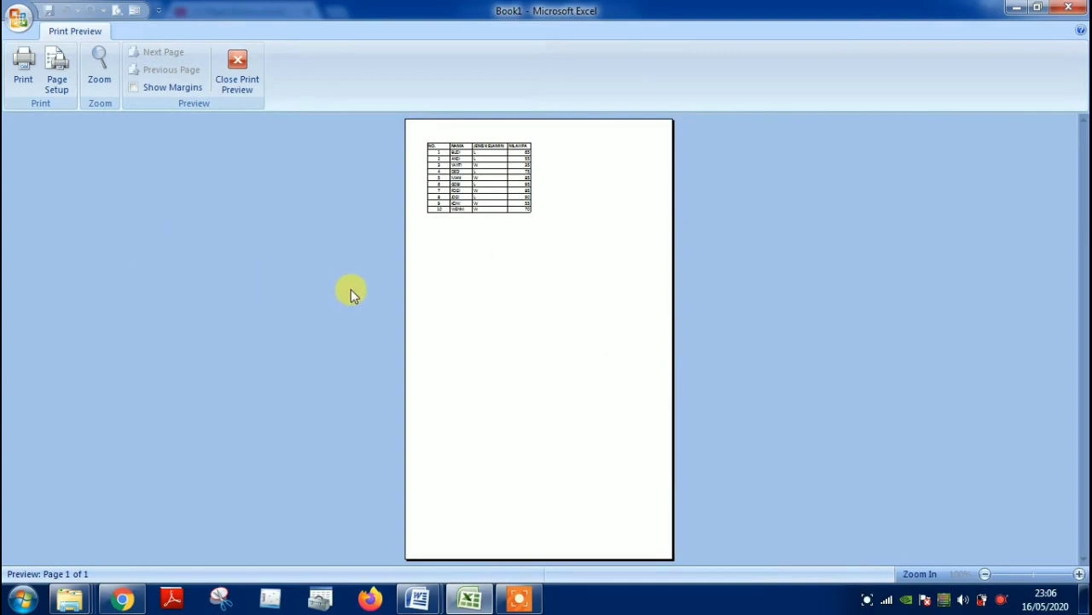
pyautogui.click(102, 81)
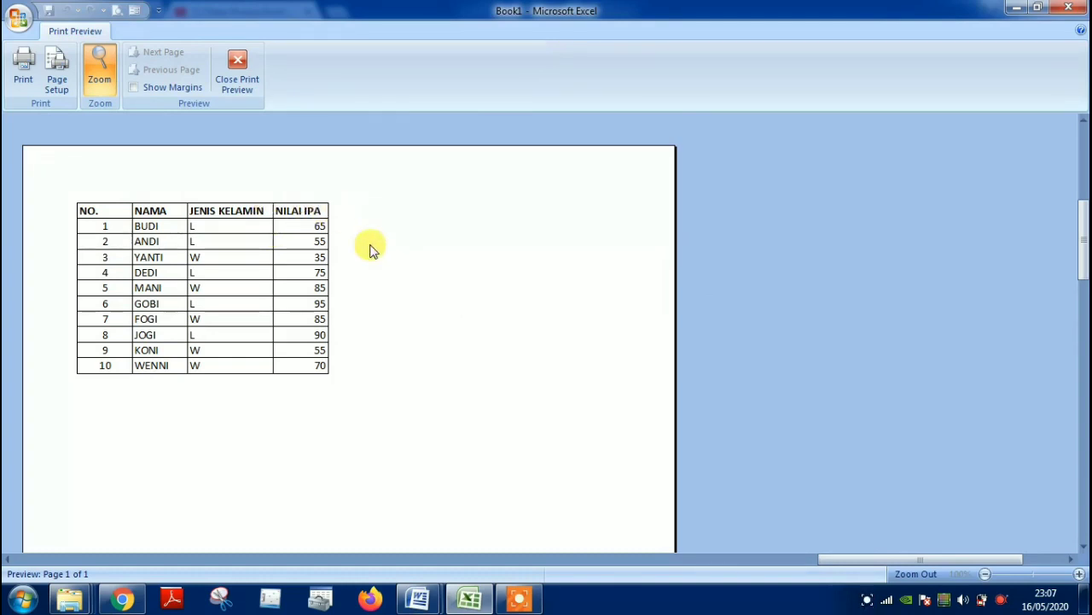
pyautogui.scroll(-2, 213, 410)
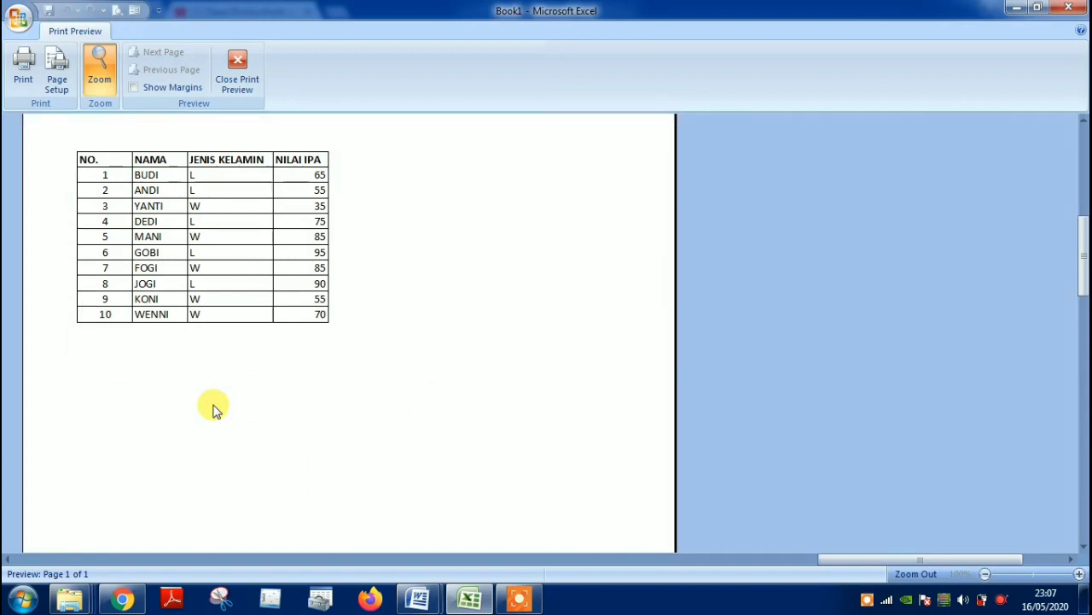
pyautogui.scroll(2, 213, 409)
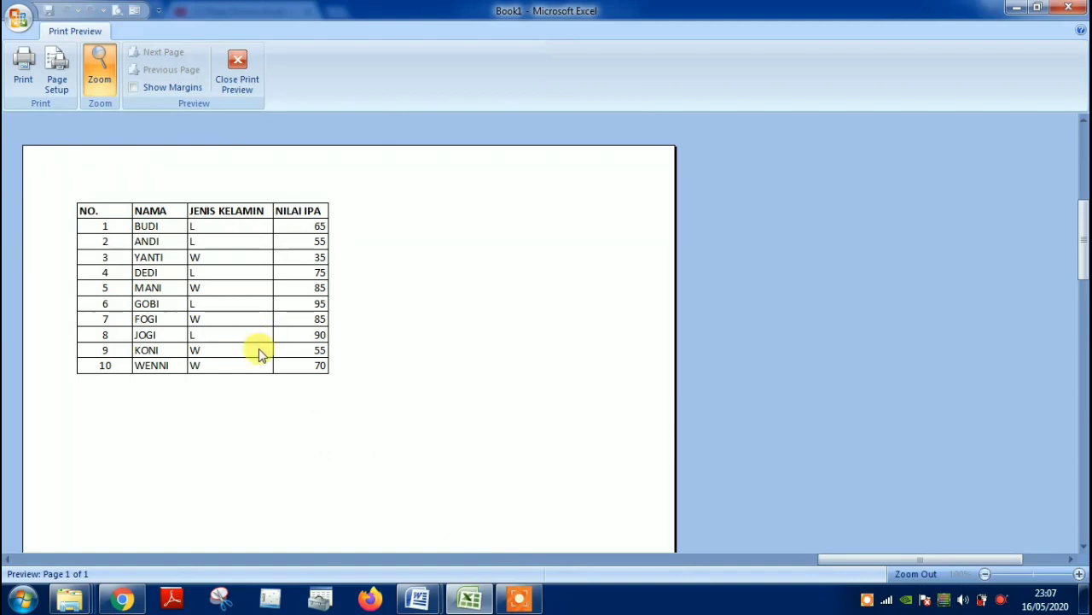
pyautogui.click(244, 81)
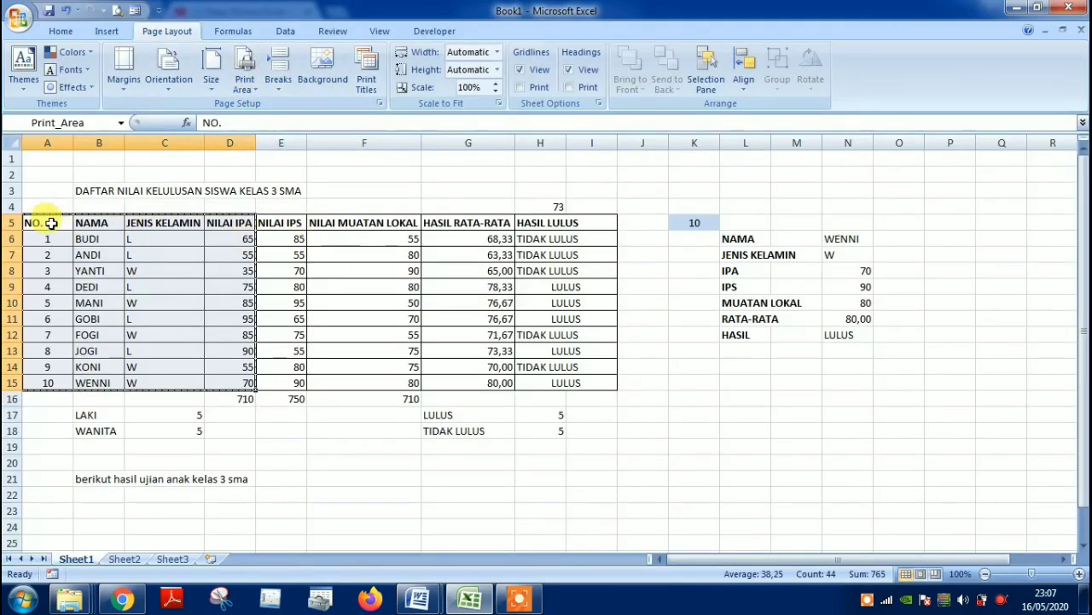
# Set the print area to A5:E15, including the NILAI IPS column, and check it in the print preview.
pyautogui.moveTo(51, 223); pyautogui.dragTo(289, 388)
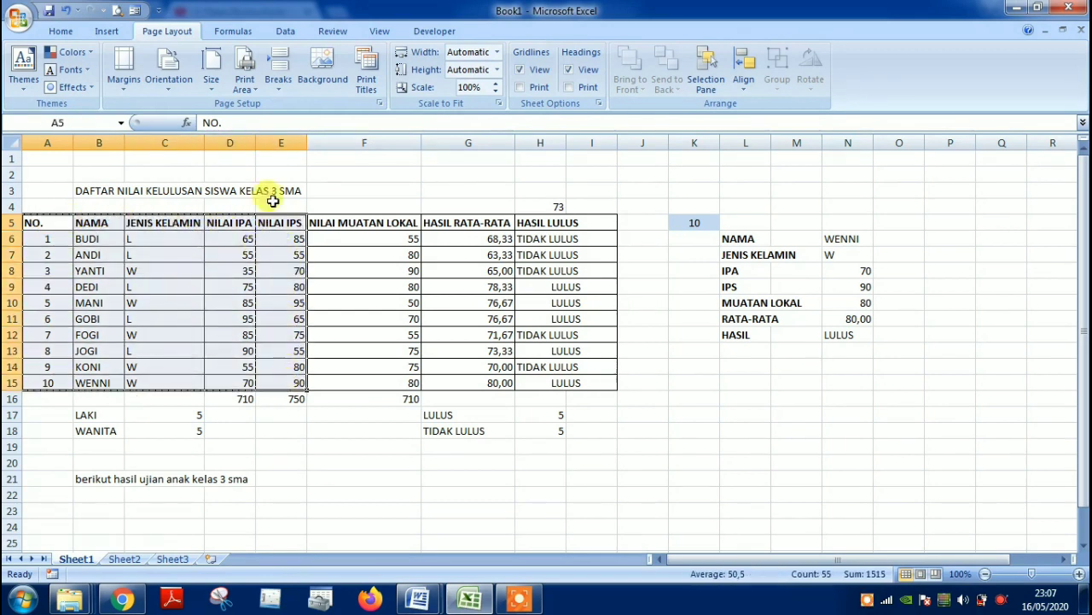
pyautogui.click(253, 99)
pyautogui.click(267, 108)
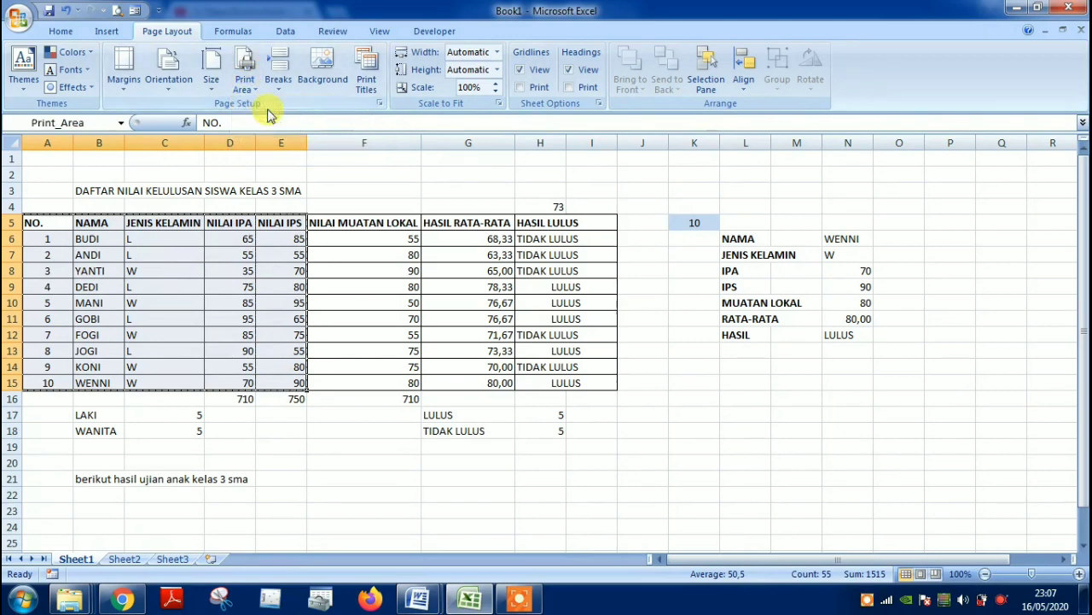
pyautogui.click(379, 103)
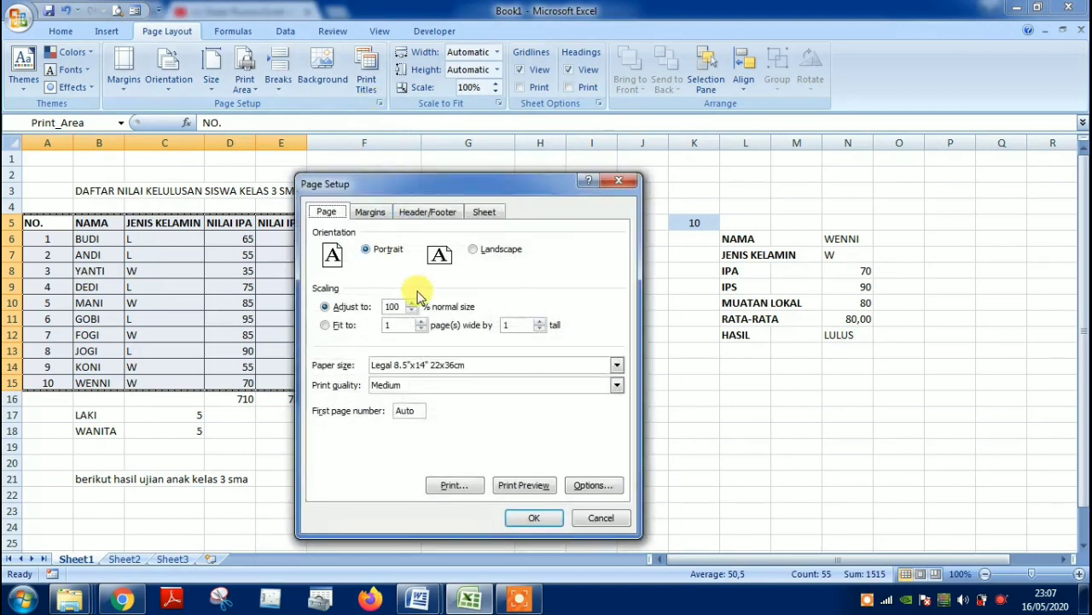
pyautogui.click(513, 487)
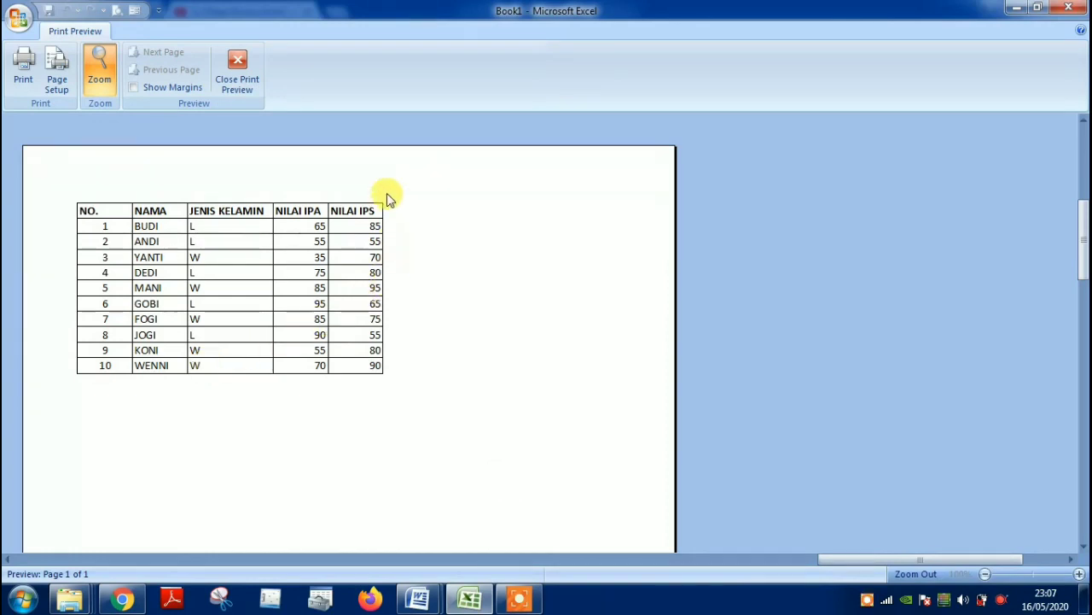
pyautogui.click(237, 90)
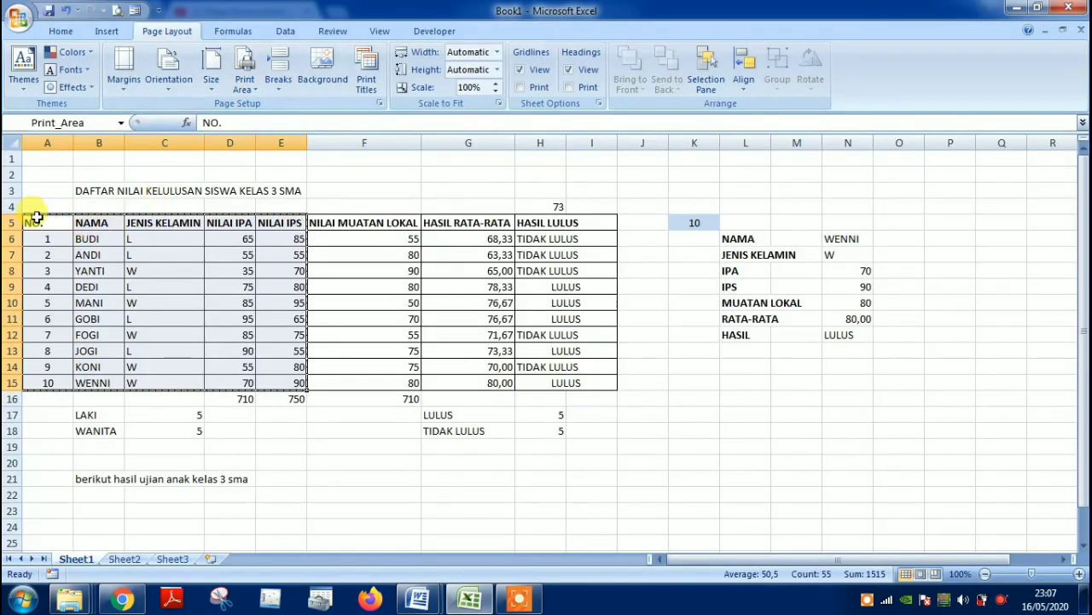
# Set the print area to A5:F15, including the NILAI MUATAN LOKAL column, and examine it in the print preview.
pyautogui.moveTo(34, 220); pyautogui.dragTo(378, 380)
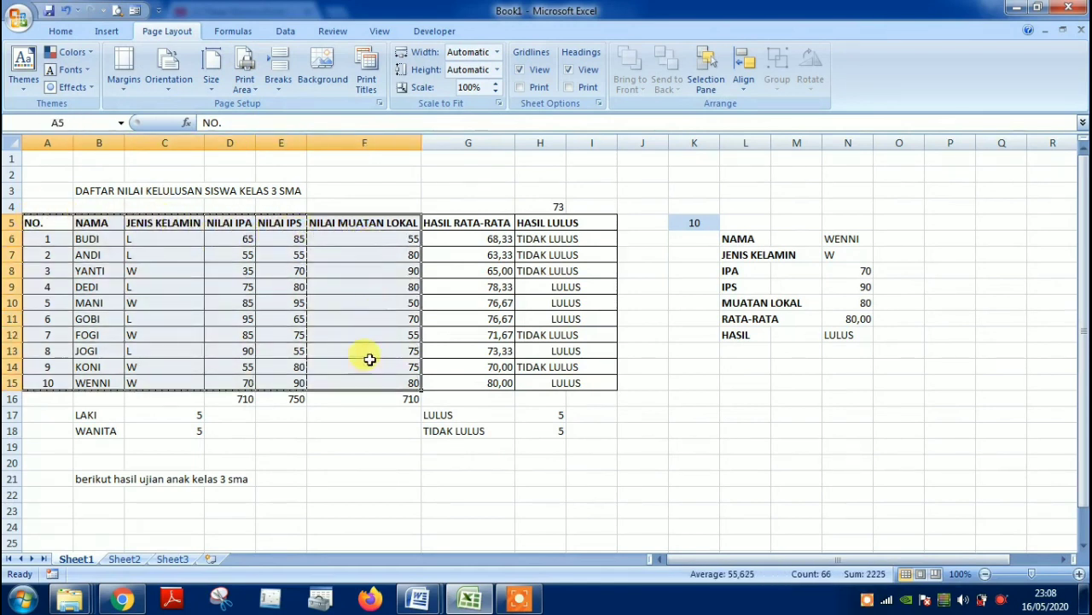
pyautogui.click(251, 90)
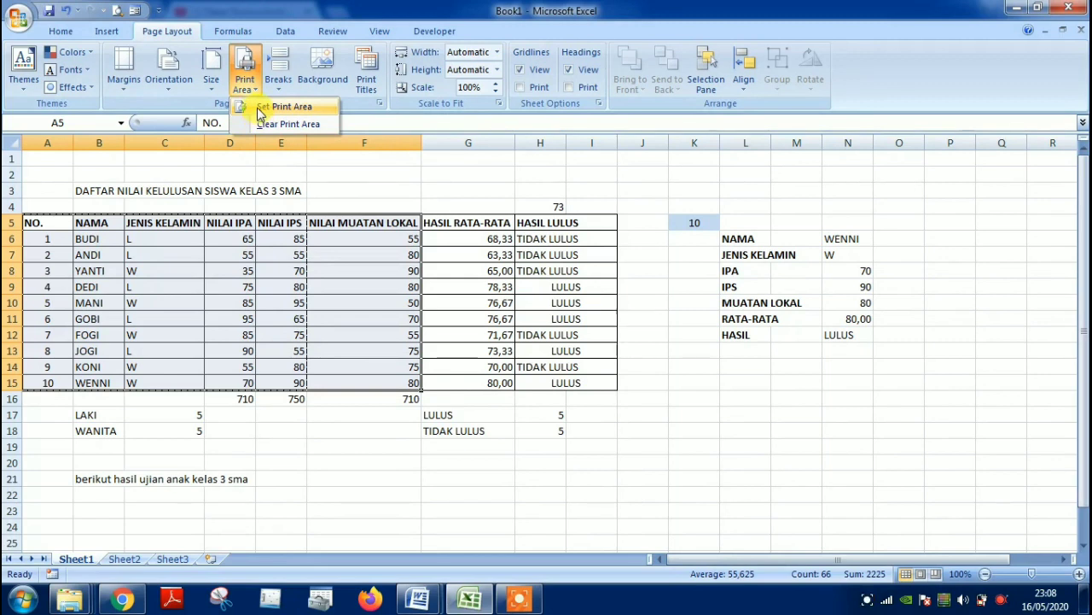
pyautogui.click(260, 108)
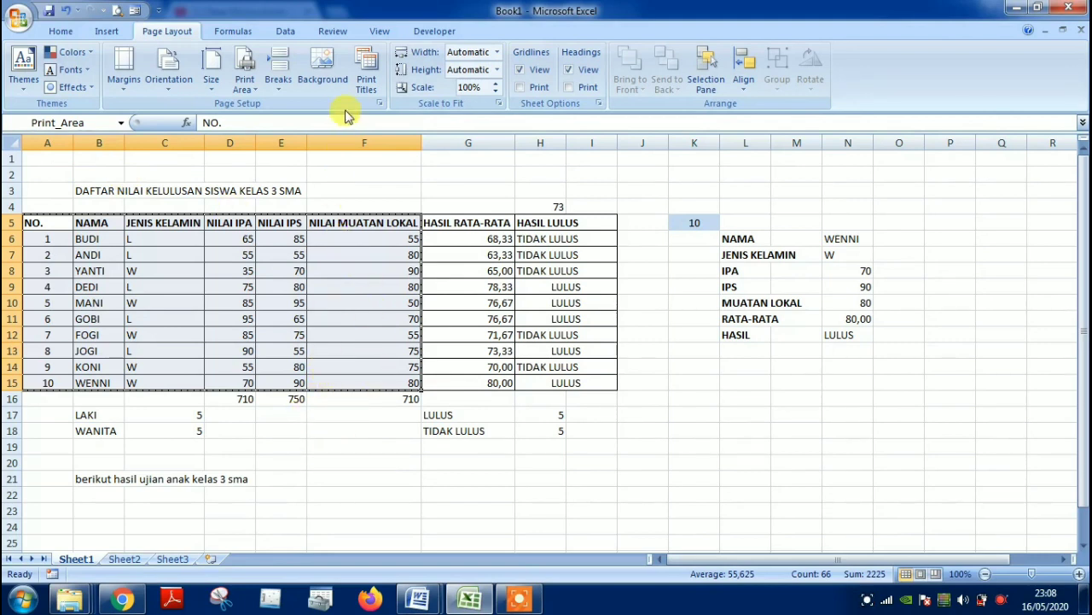
pyautogui.click(379, 103)
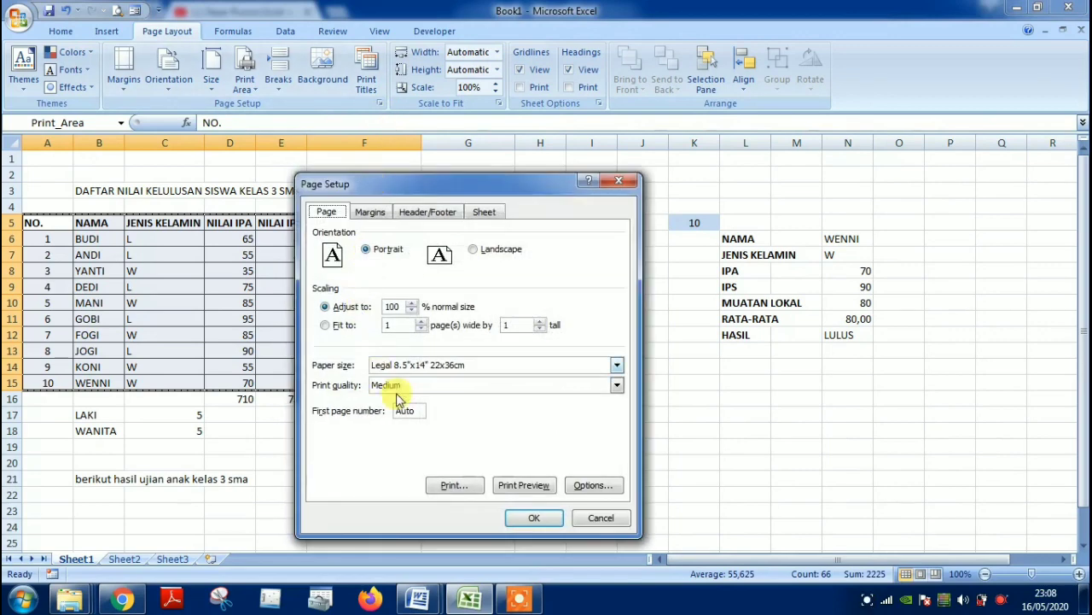
pyautogui.click(514, 486)
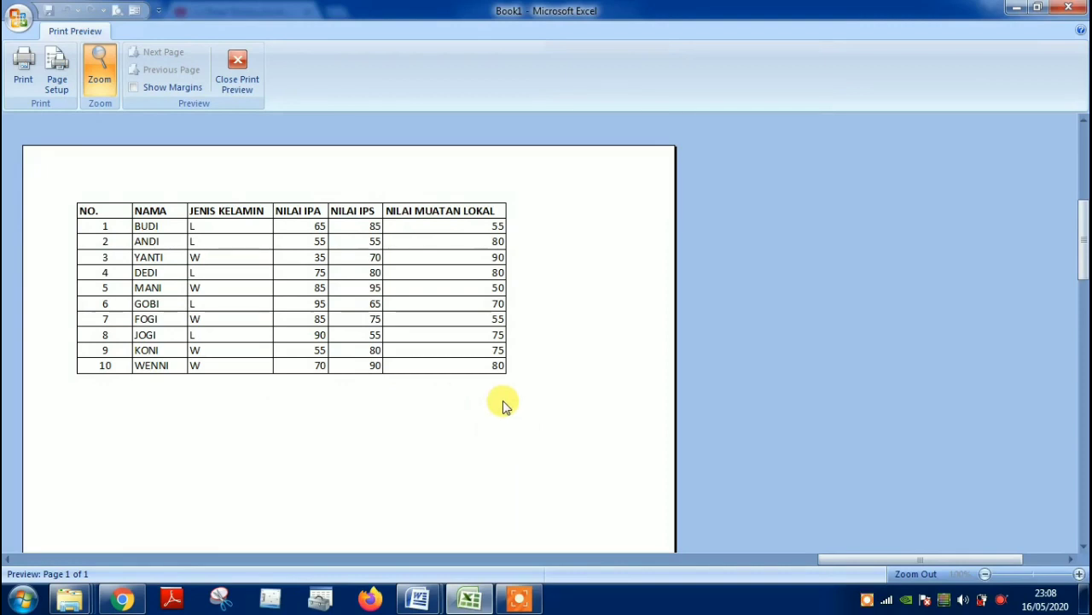
pyautogui.scroll(-1, 501, 402)
pyautogui.scroll(-1, 524, 359)
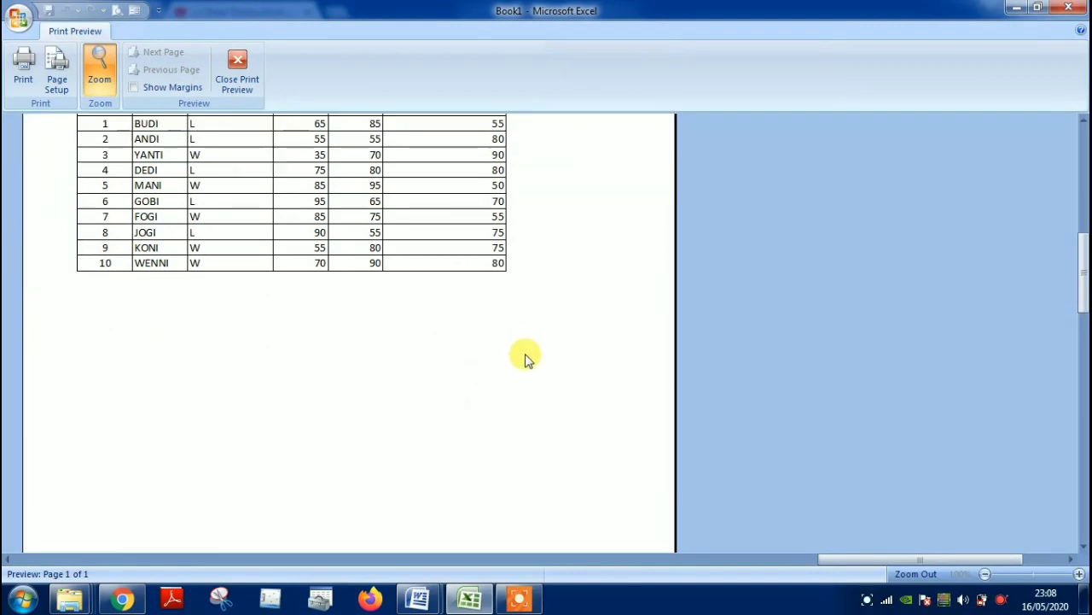
pyautogui.scroll(2, 524, 358)
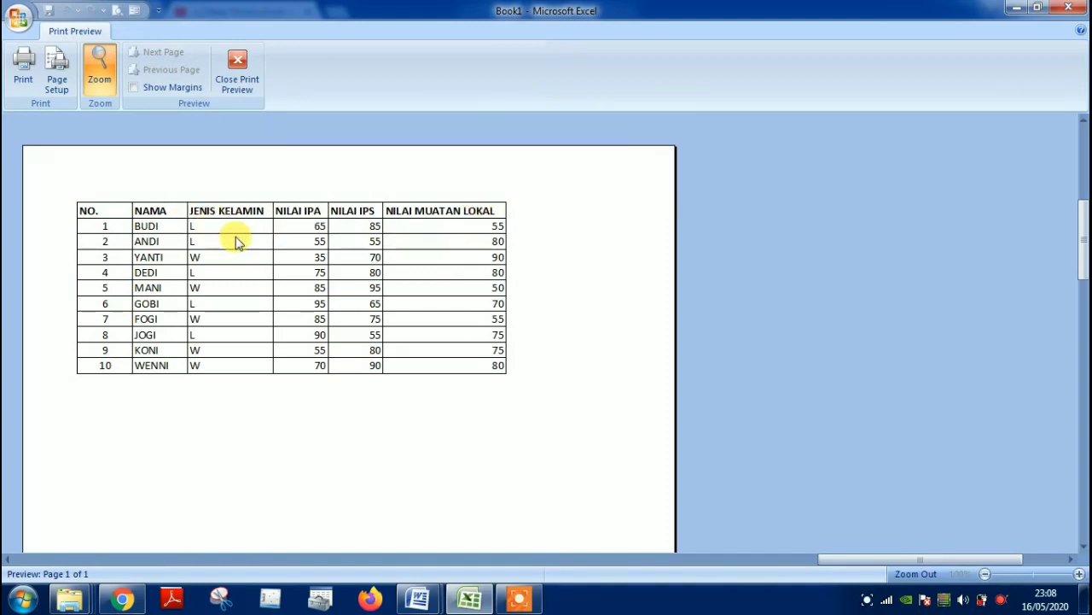
# Center the printed table horizontally on the page in the page setup, and close the print preview.
pyautogui.click(61, 86)
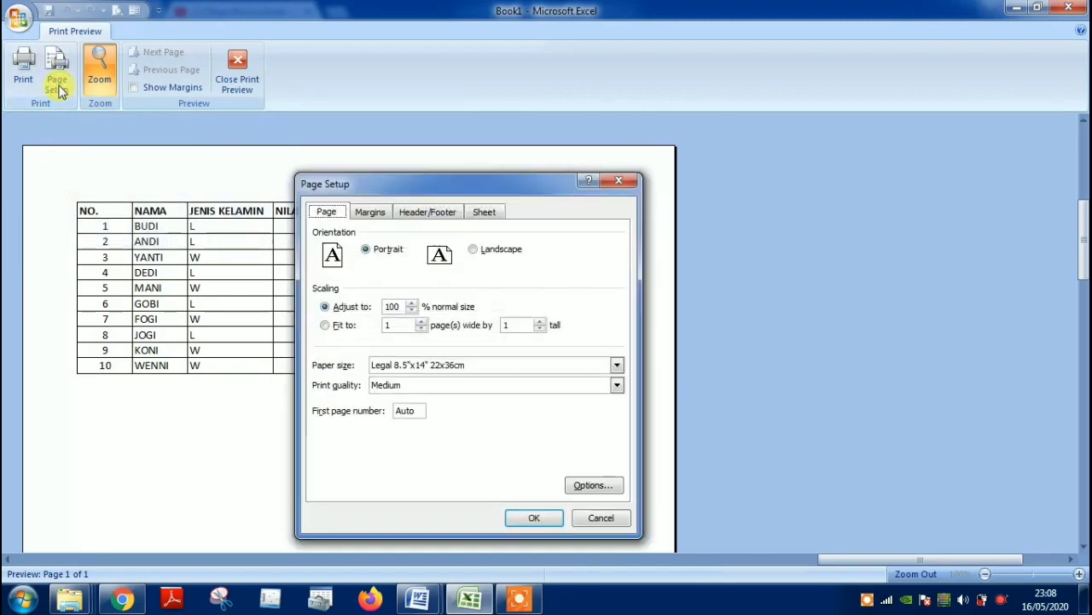
pyautogui.click(422, 217)
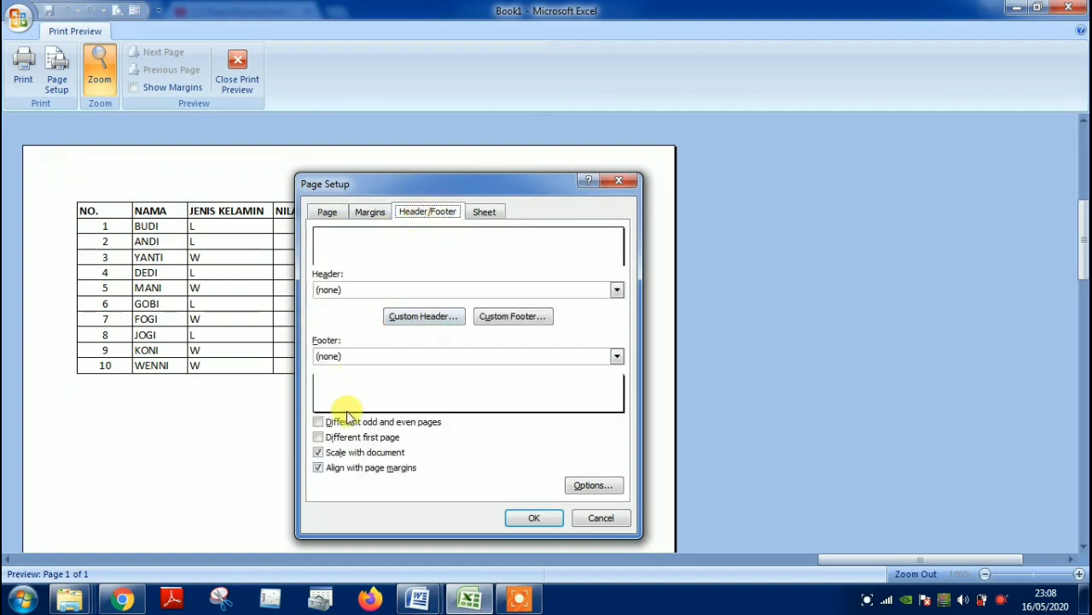
pyautogui.click(373, 214)
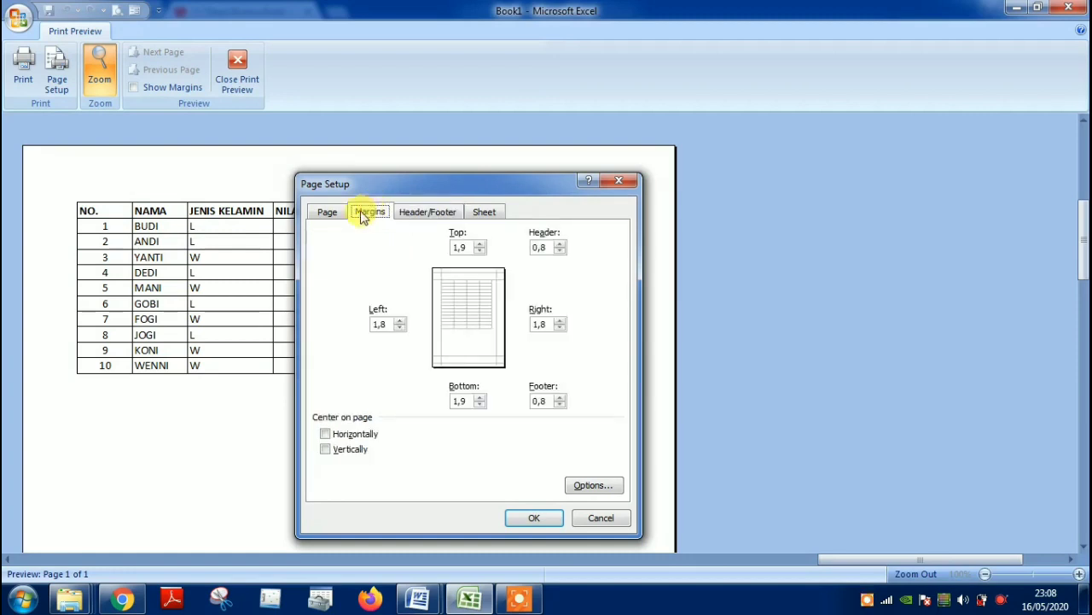
pyautogui.click(325, 435)
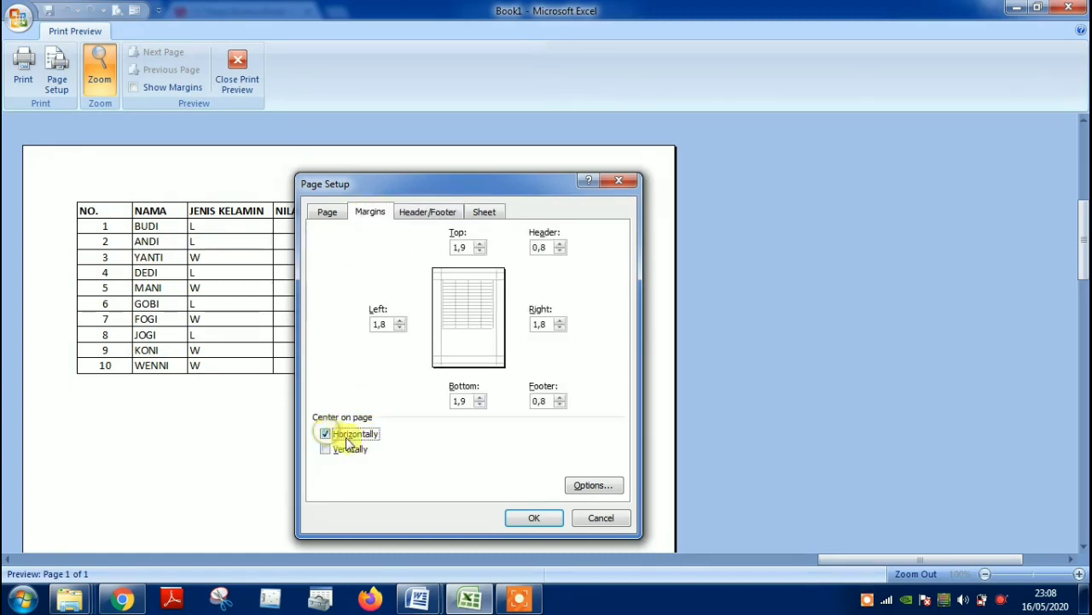
pyautogui.click(533, 518)
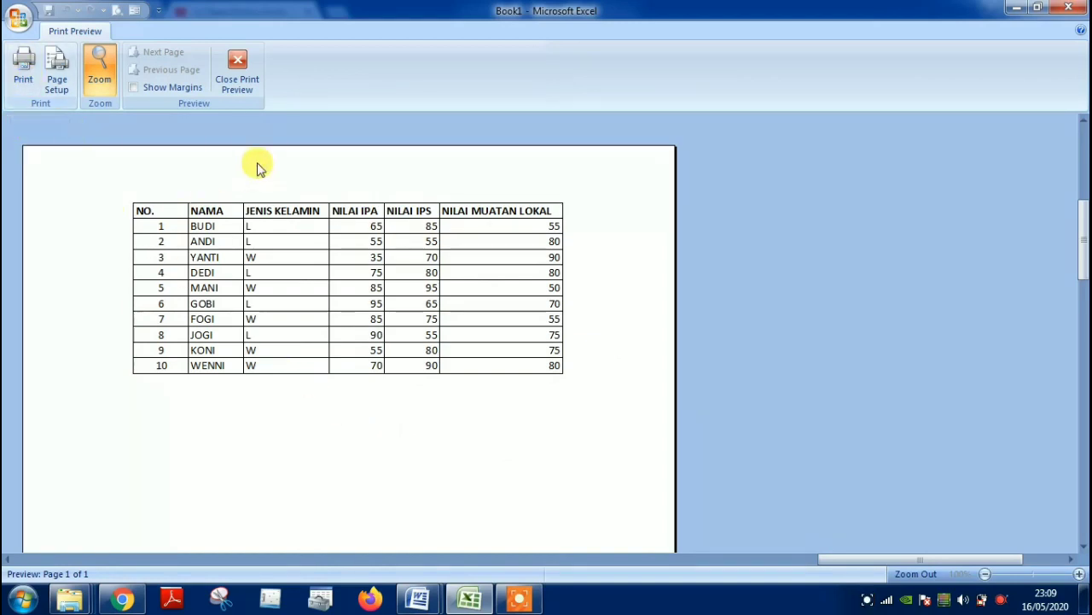
pyautogui.click(243, 78)
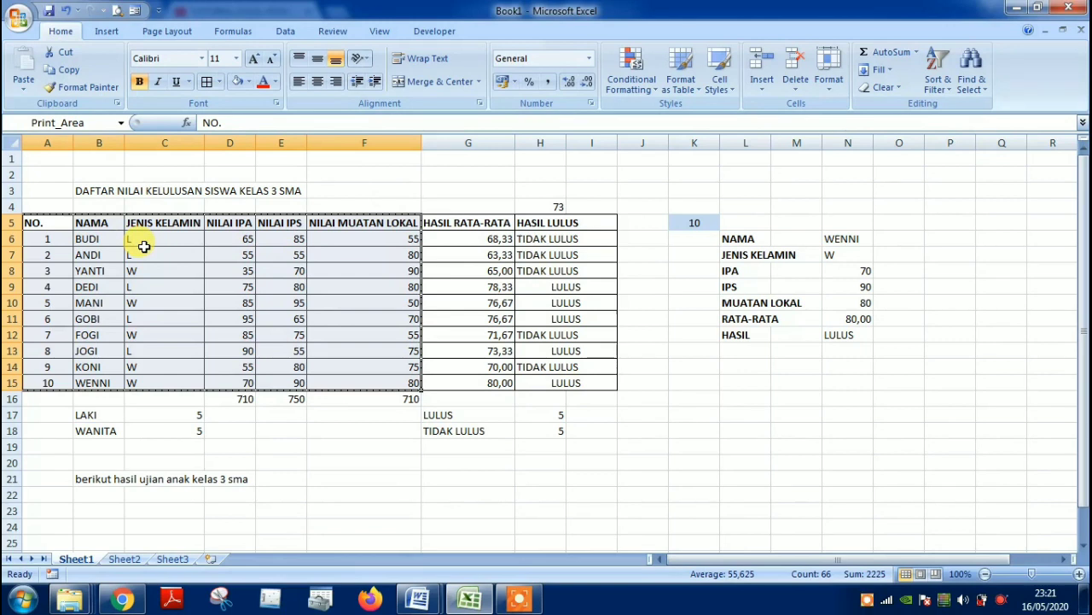
pyautogui.click(144, 247)
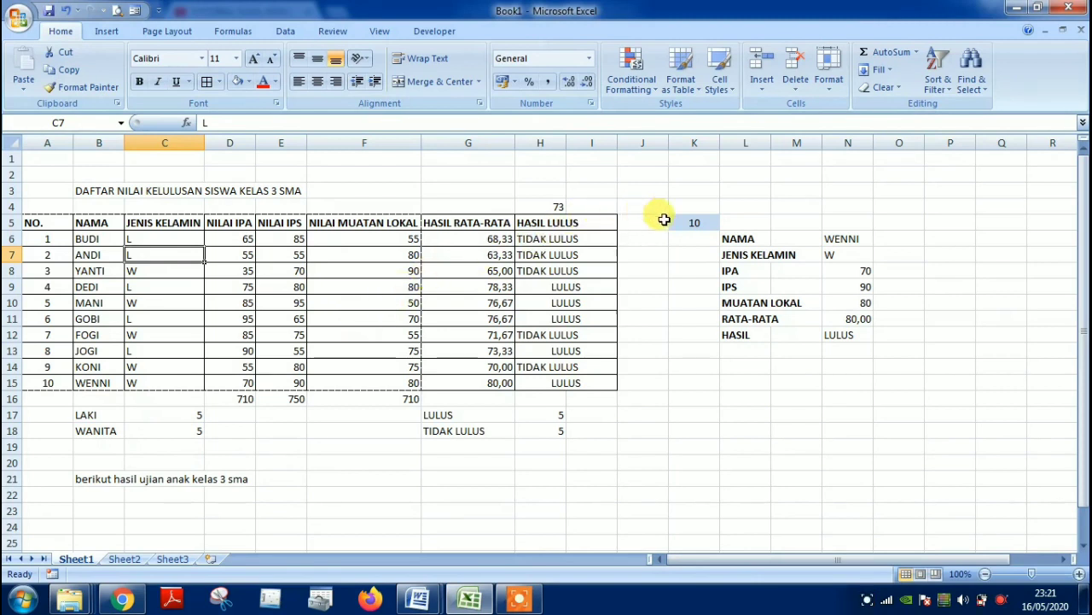
pyautogui.click(698, 224)
pyautogui.write('10')
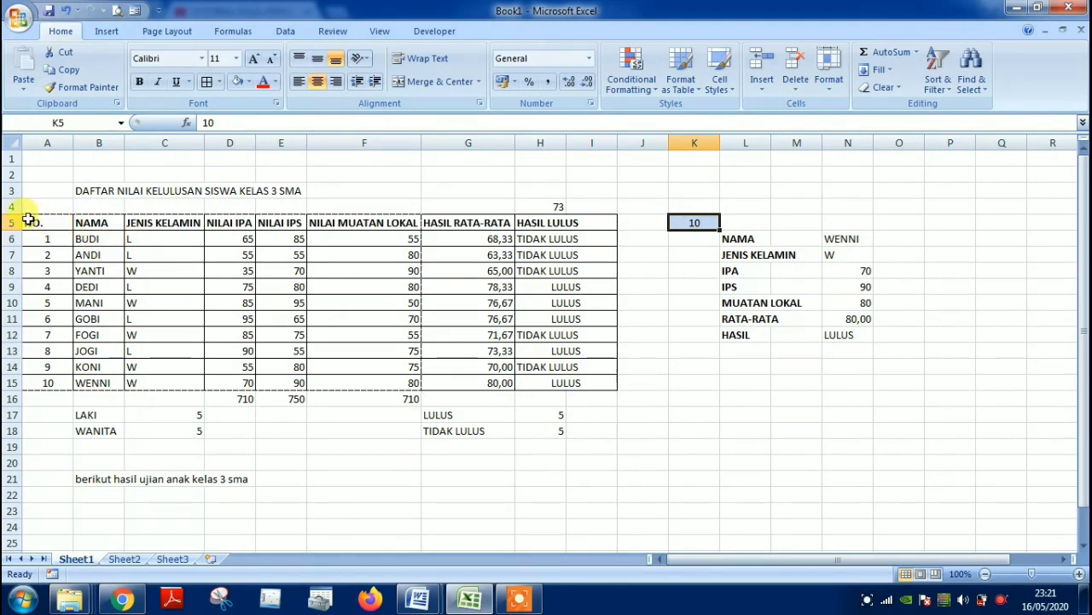
# Turn on filtering for the grade table in A5:I15.
pyautogui.moveTo(33, 219); pyautogui.dragTo(581, 383)
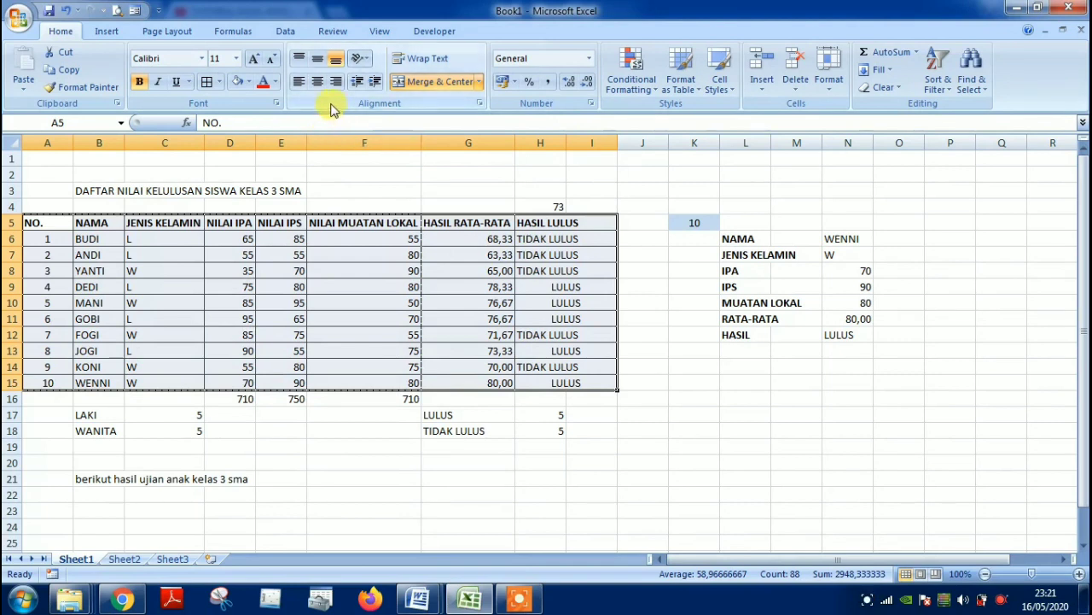
pyautogui.click(283, 32)
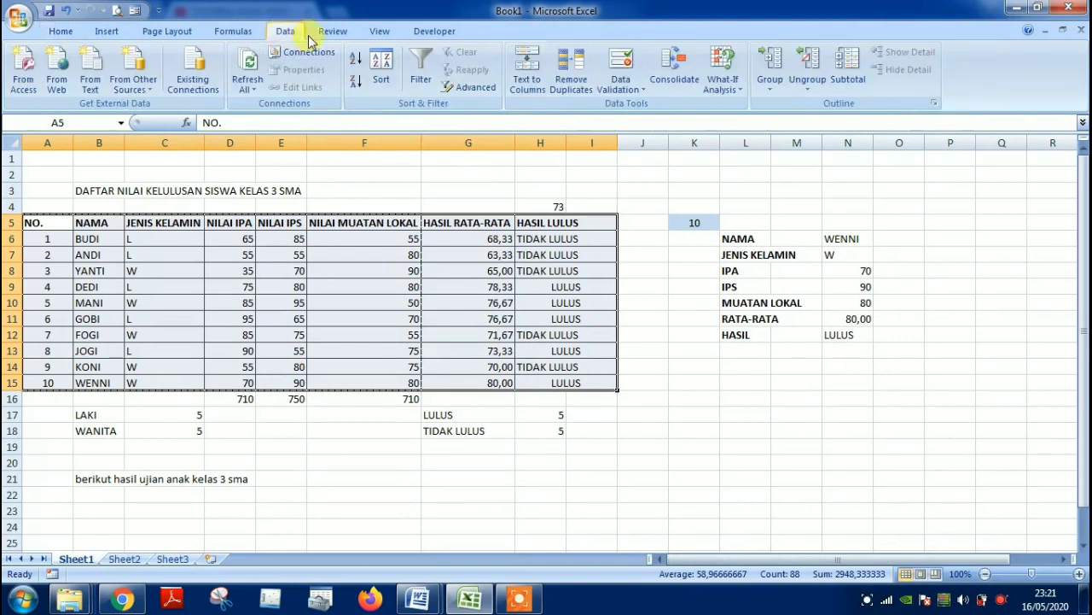
pyautogui.click(419, 85)
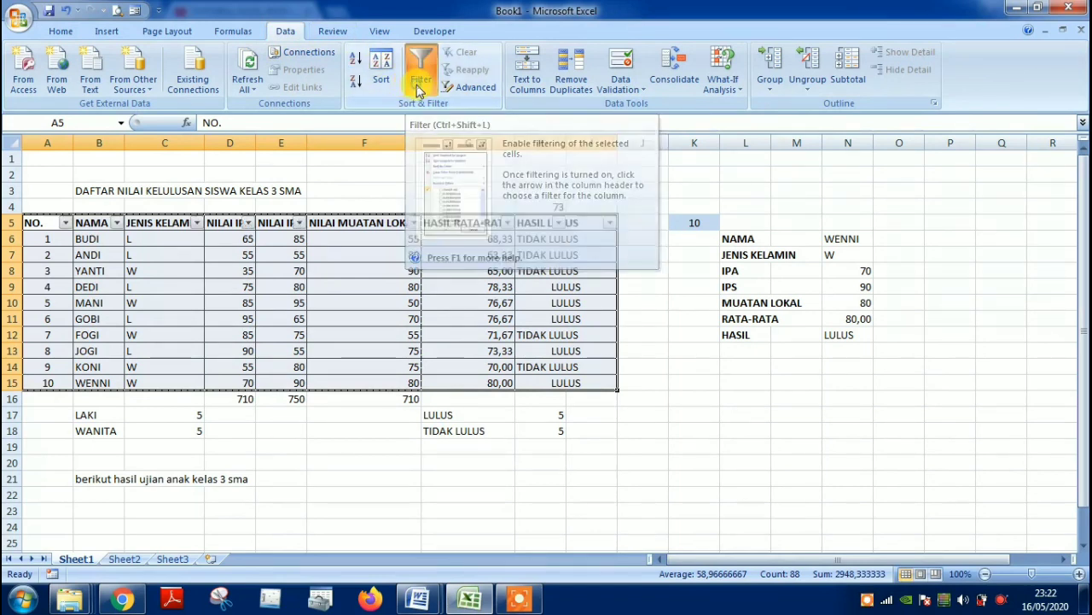
pyautogui.click(188, 273)
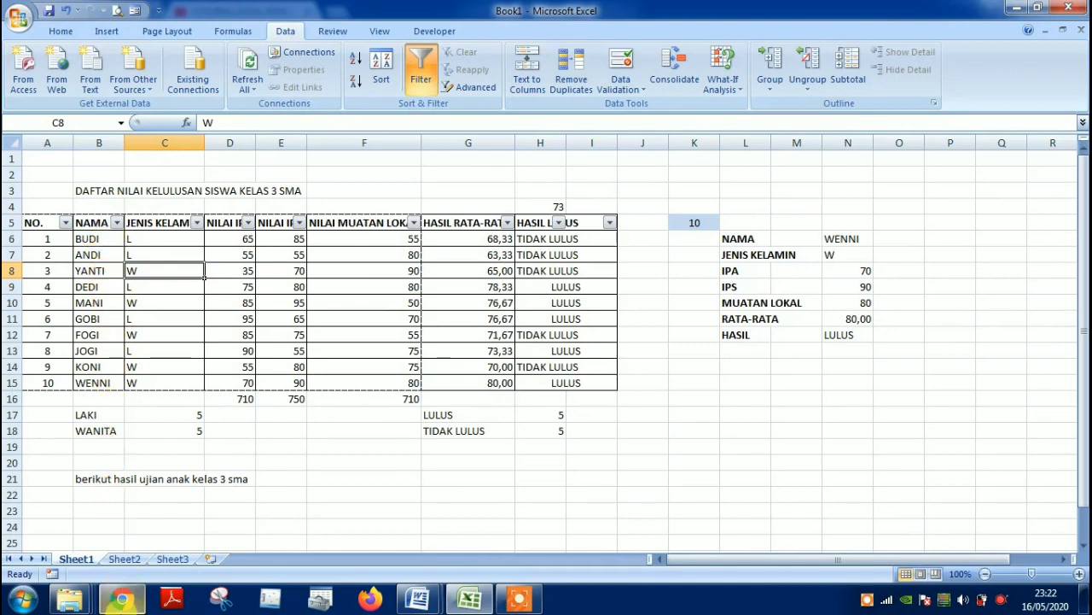
pyautogui.moveTo(134, 599)
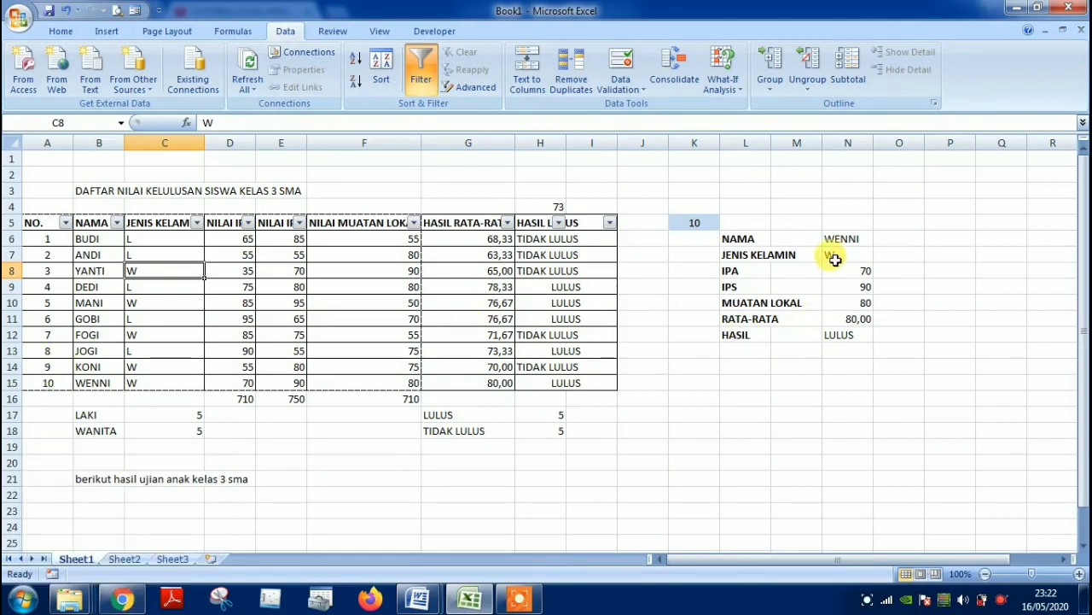
# Filter the NAMA column to show only the student numbered 8.
pyautogui.click(116, 222)
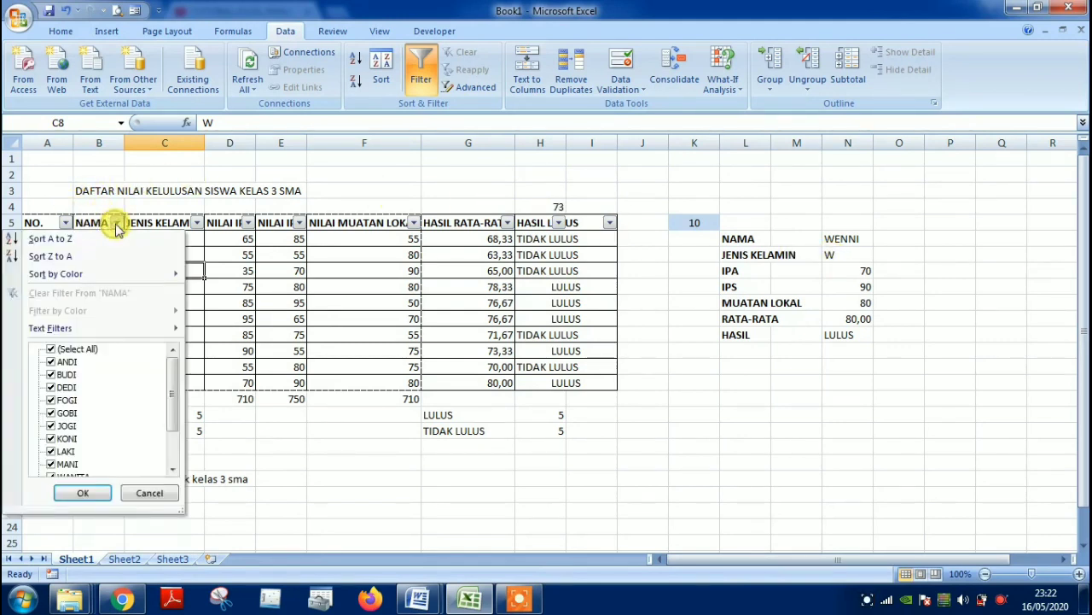
pyautogui.click(51, 351)
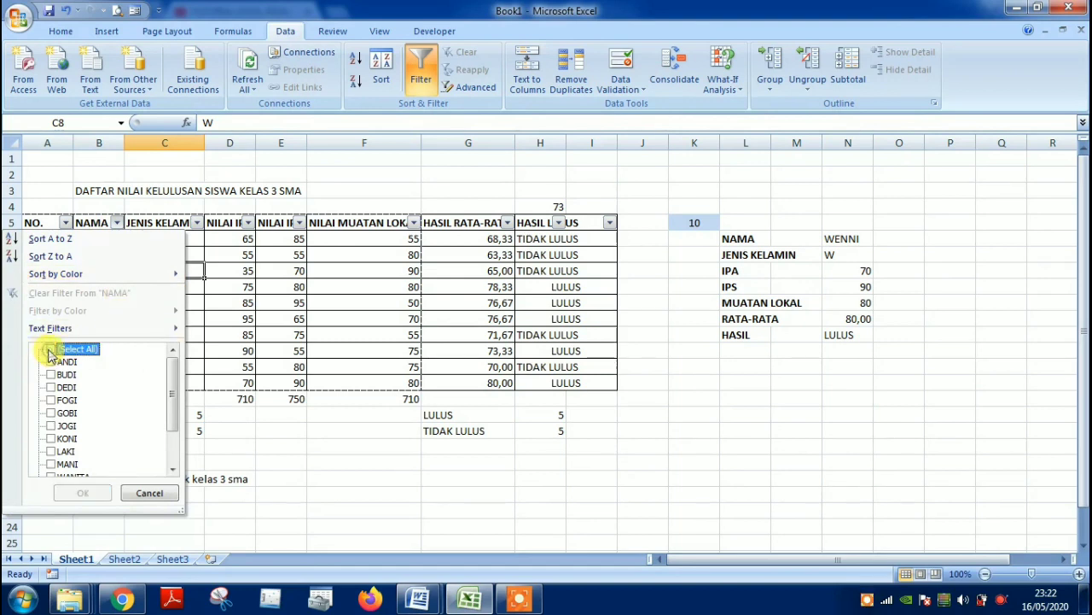
pyautogui.click(52, 426)
pyautogui.click(86, 493)
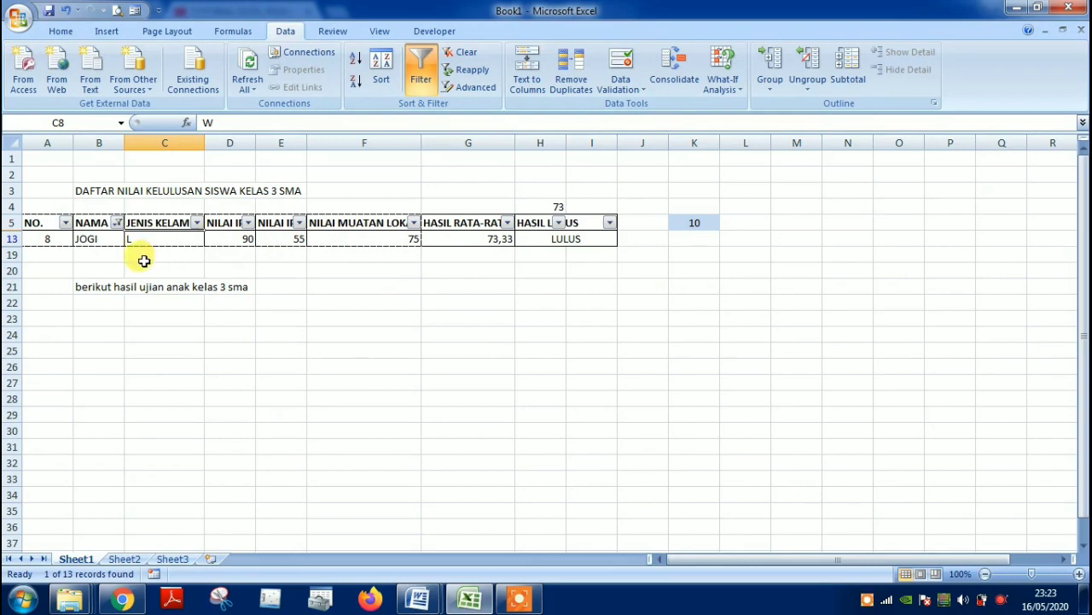
# Change the NAMA filter to show only the student numbered 3.
pyautogui.click(117, 224)
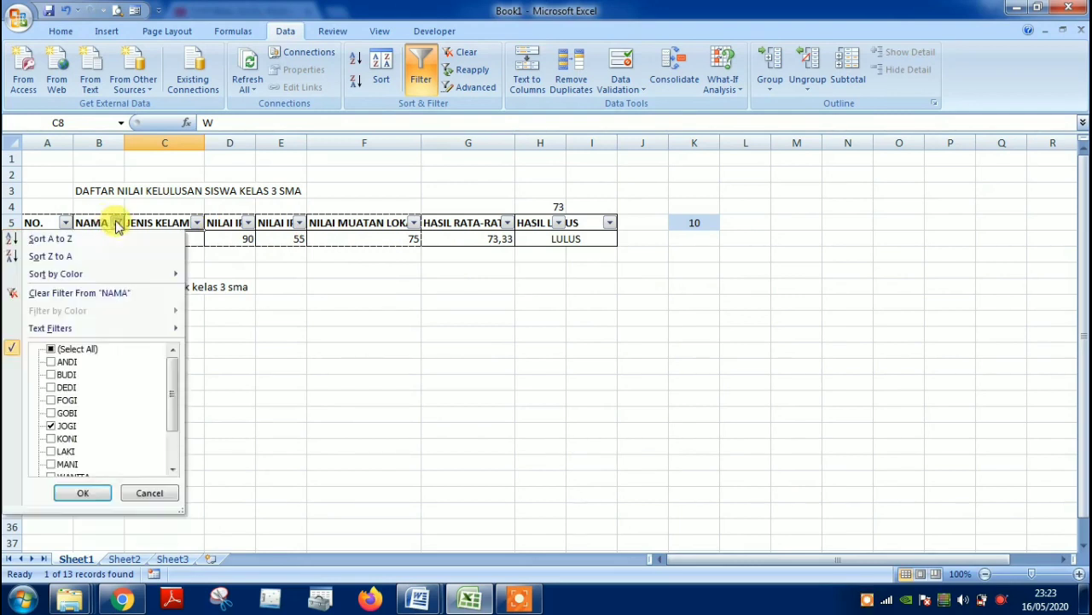
pyautogui.click(52, 426)
pyautogui.scroll(-2, 51, 426)
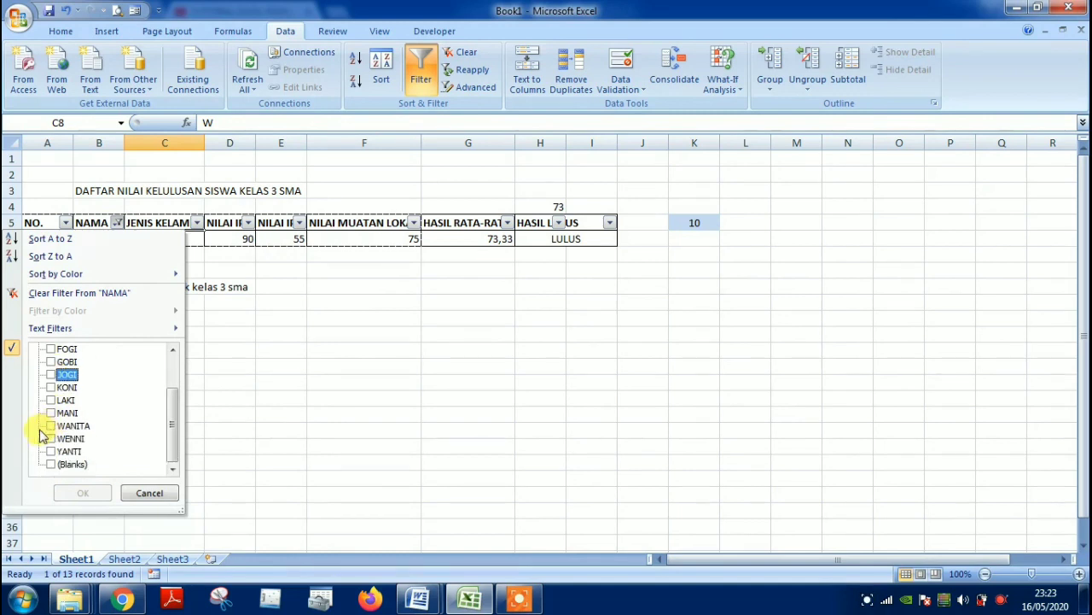
pyautogui.click(52, 452)
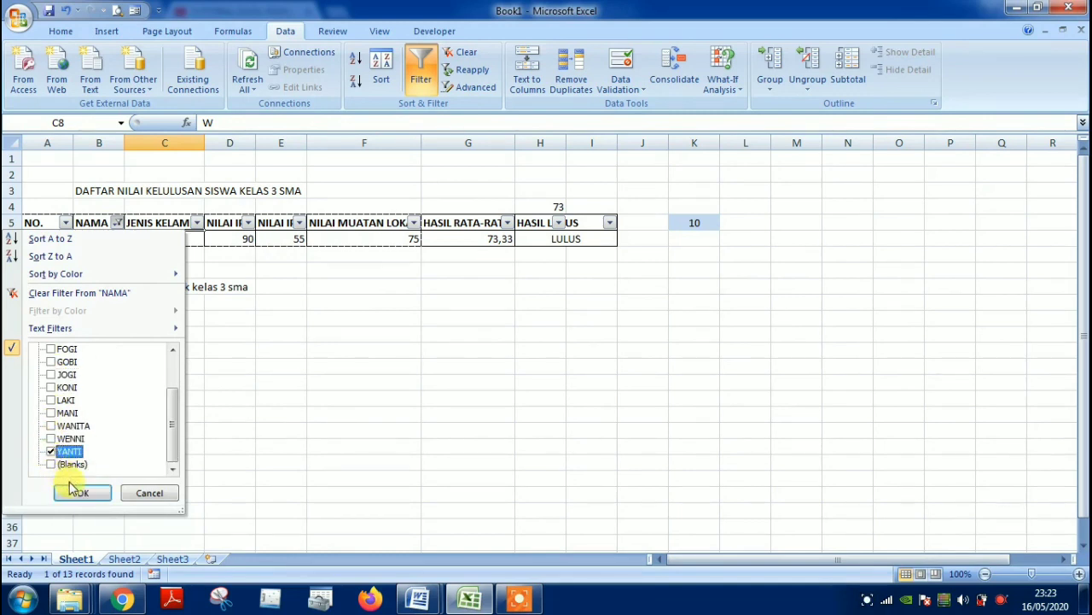
pyautogui.click(80, 493)
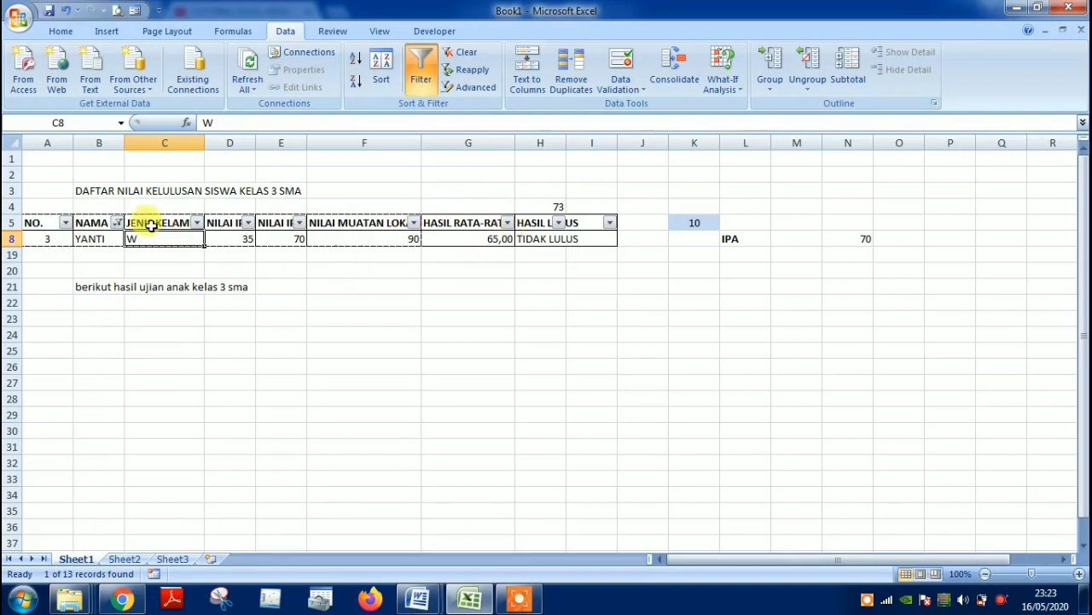
# Reselect all names in the NAMA filter and turn off filtering for the grade table.
pyautogui.click(117, 223)
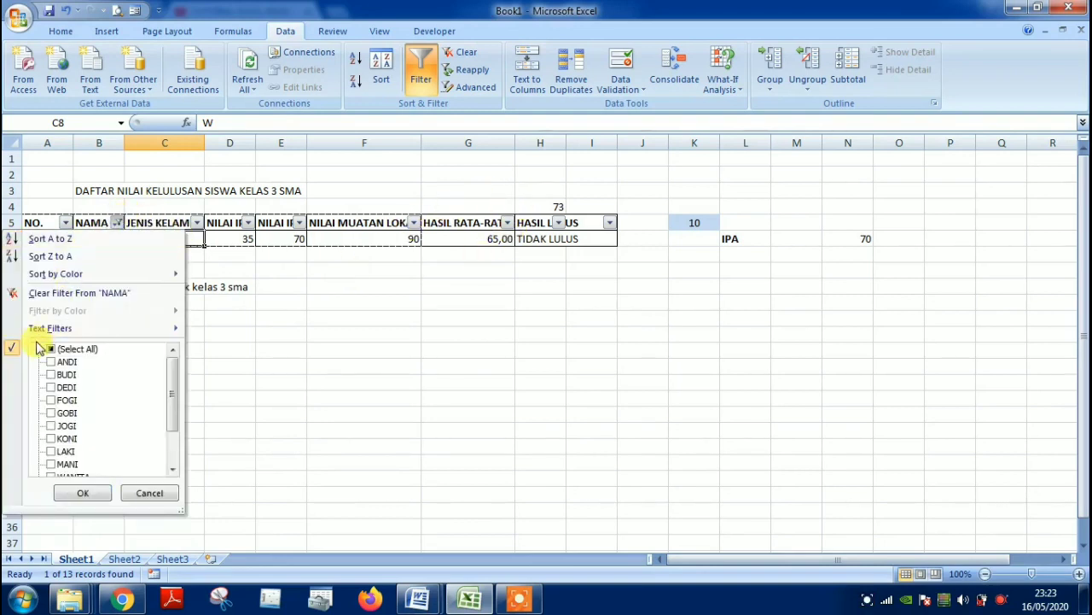
pyautogui.click(51, 350)
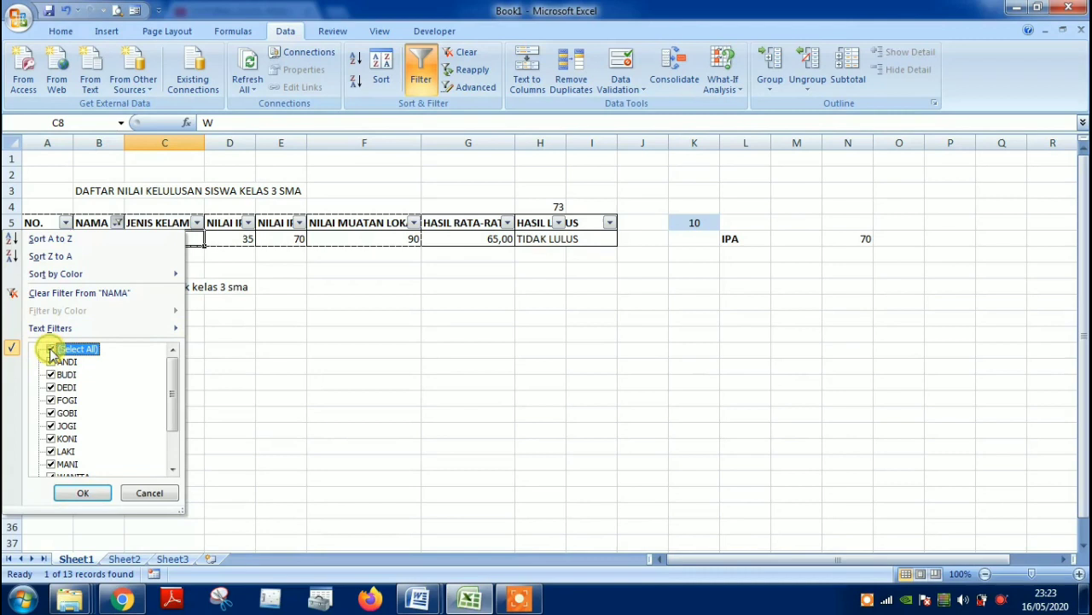
pyautogui.click(83, 493)
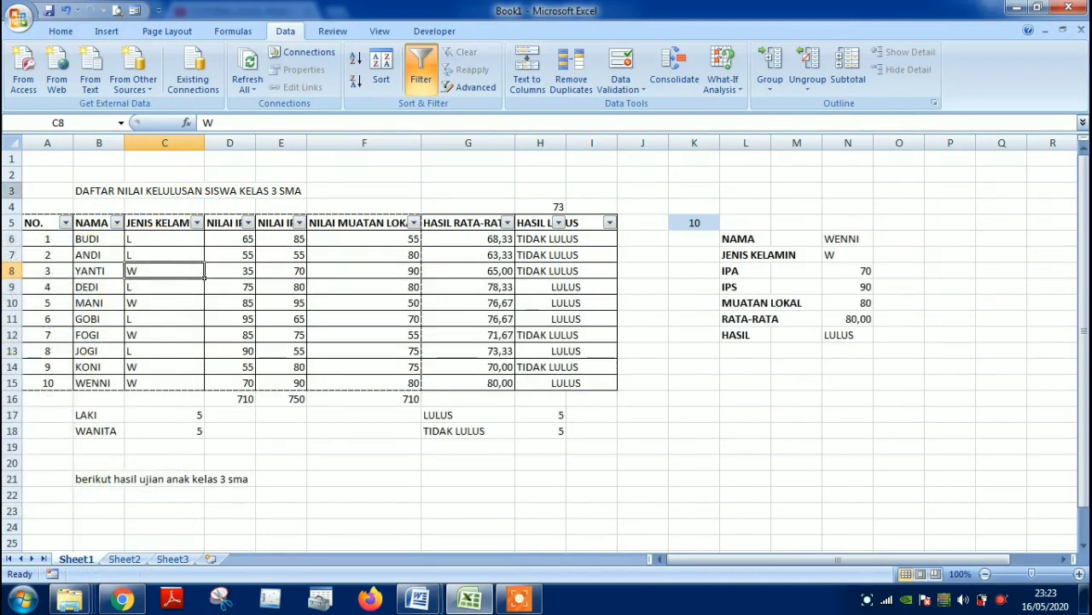
pyautogui.click(429, 86)
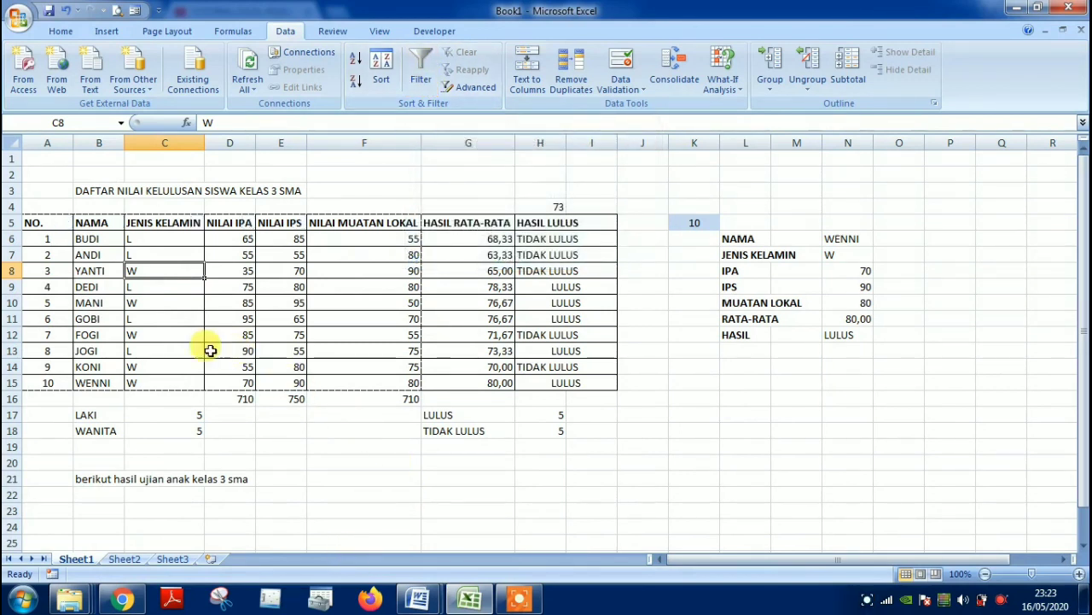
pyautogui.click(191, 333)
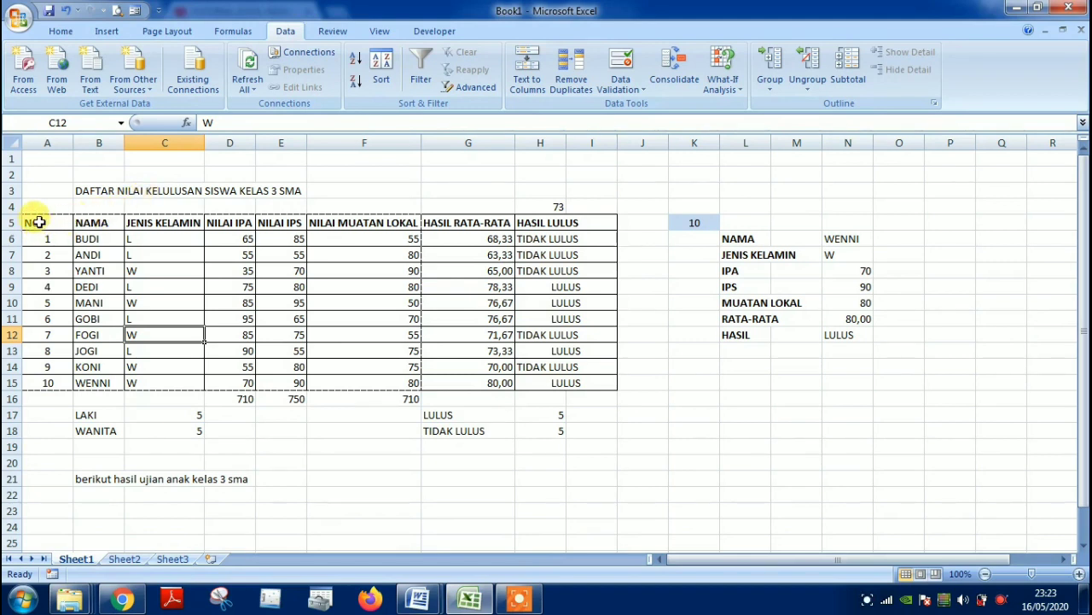
pyautogui.moveTo(39, 221); pyautogui.dragTo(252, 376)
pyautogui.moveTo(57, 219); pyautogui.dragTo(345, 381)
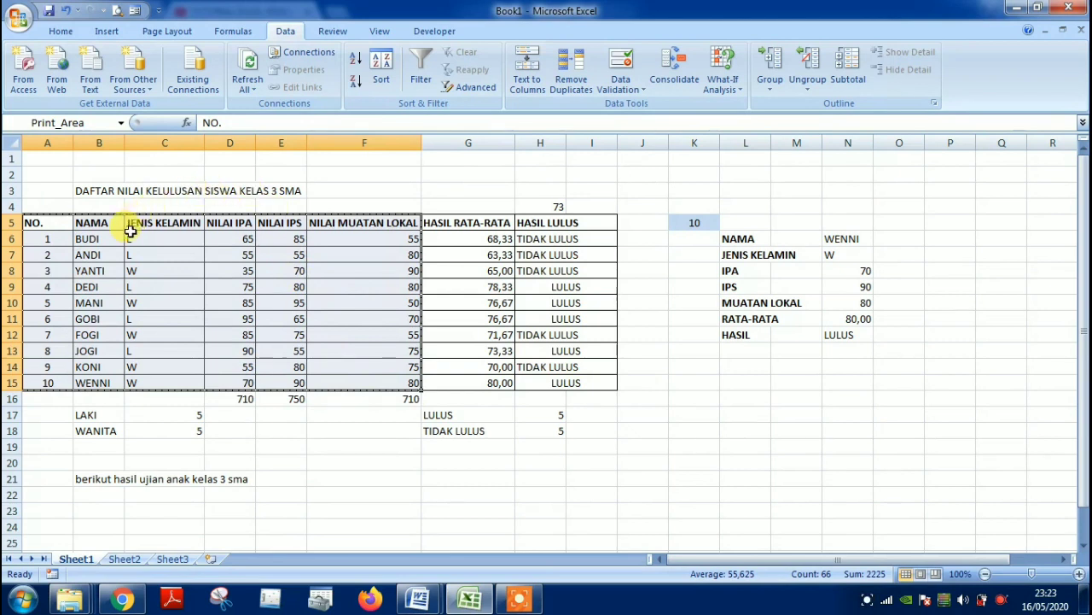
pyautogui.click(182, 193)
pyautogui.click(78, 190)
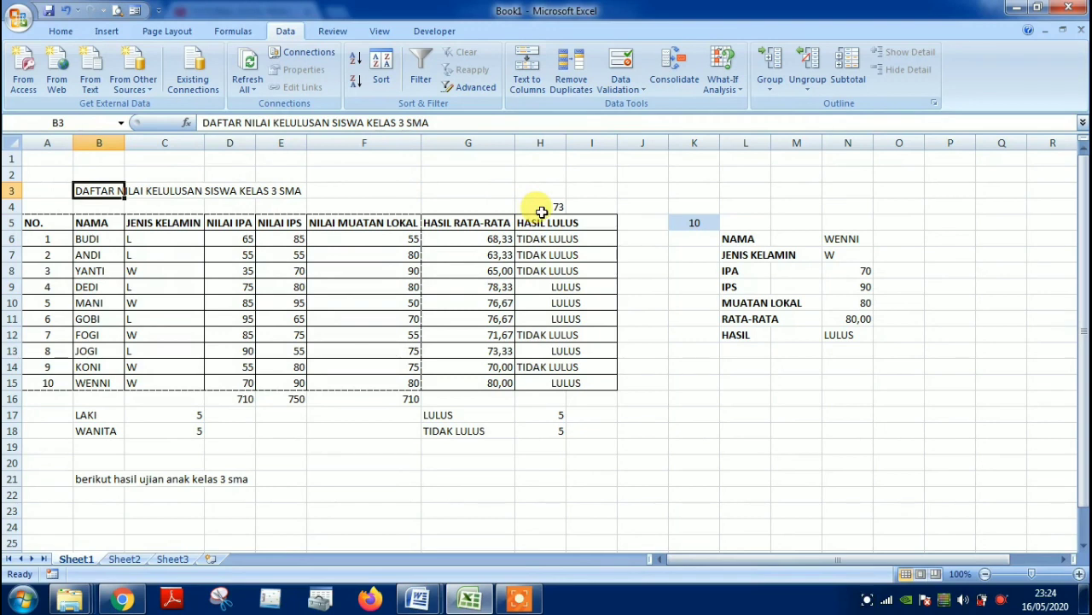
# Clear the value in cell H4 above the HASIL LULUS header.
pyautogui.click(544, 205)
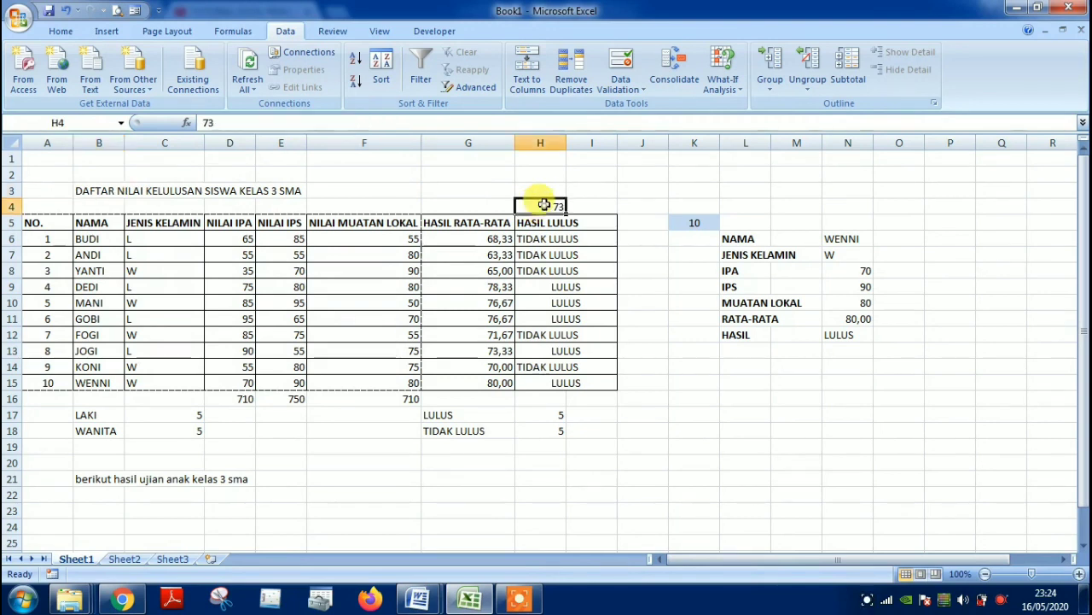
pyautogui.press('Delete')
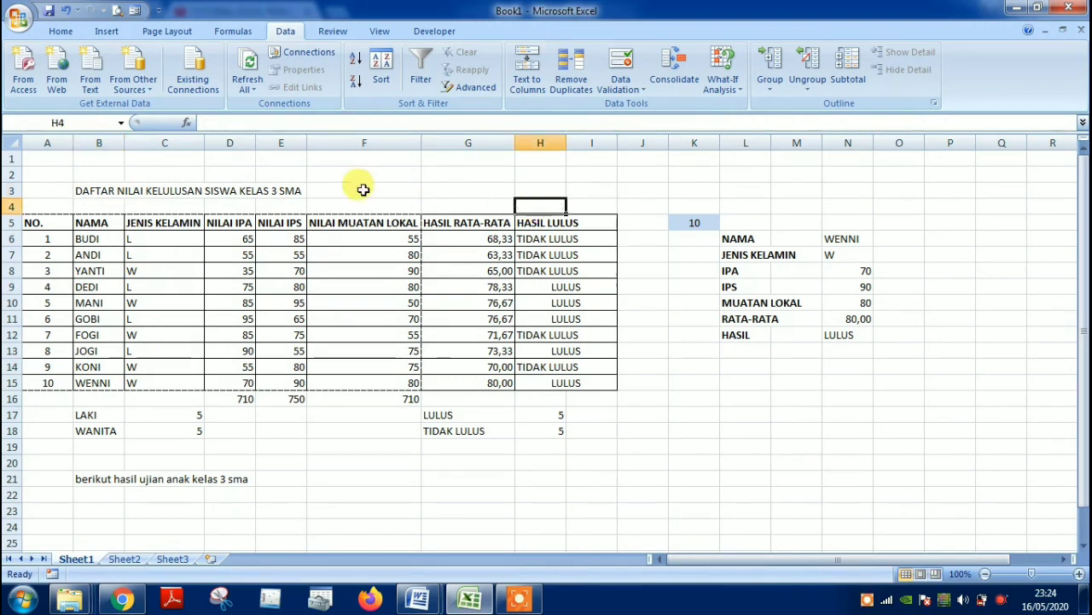
# Merge and center the title DAFTAR NILAI KELULUSAN SISWA KELAS 3 SMA across A3:I3.
pyautogui.click(101, 191)
pyautogui.moveTo(100, 191); pyautogui.dragTo(285, 189)
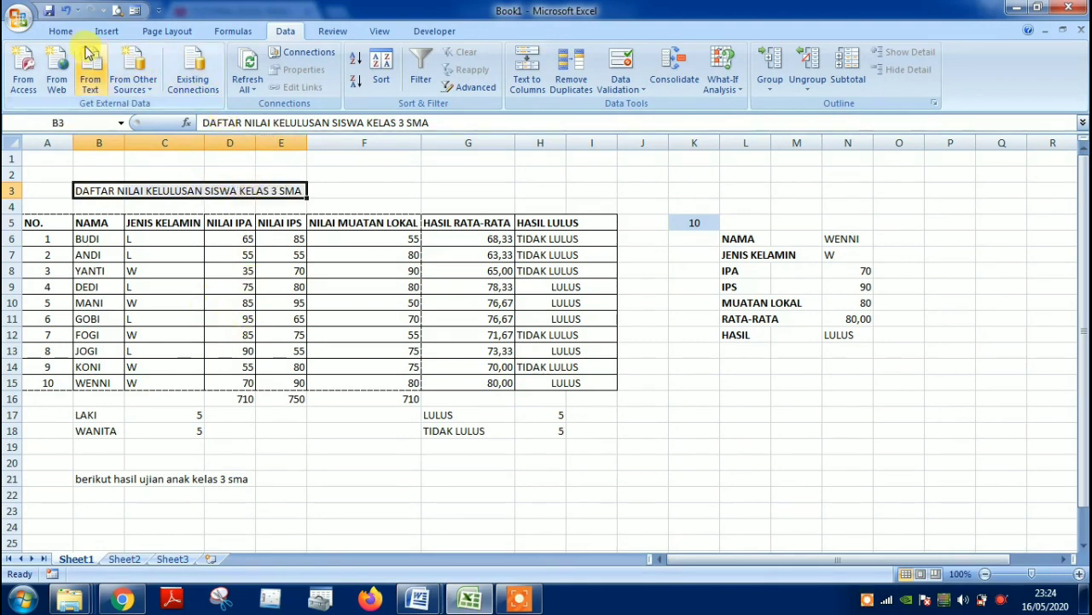
pyautogui.click(63, 33)
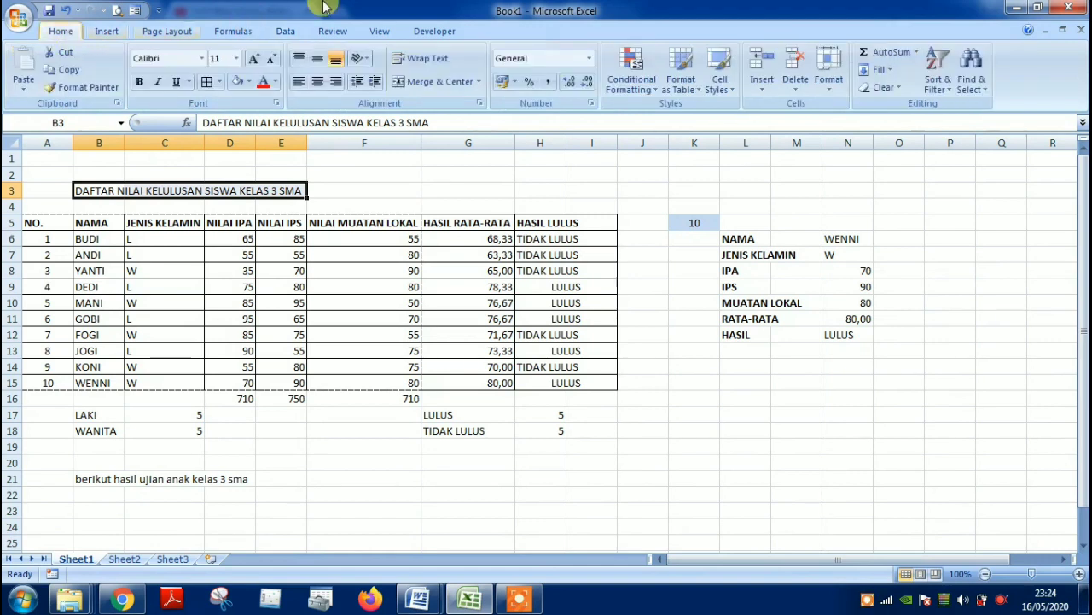
pyautogui.click(53, 190)
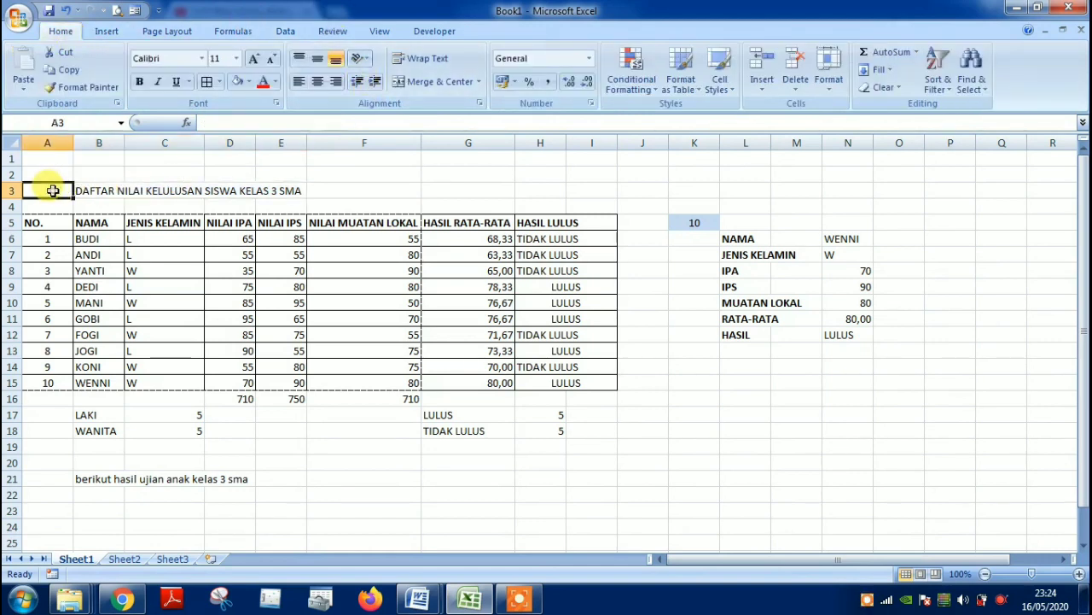
pyautogui.moveTo(53, 190); pyautogui.dragTo(578, 187)
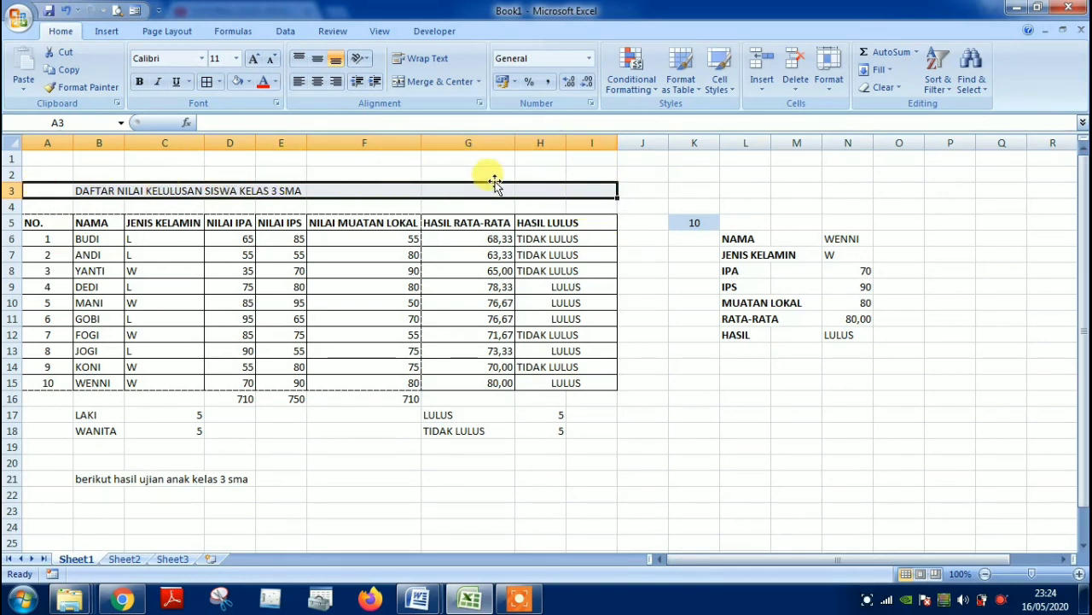
pyautogui.click(416, 82)
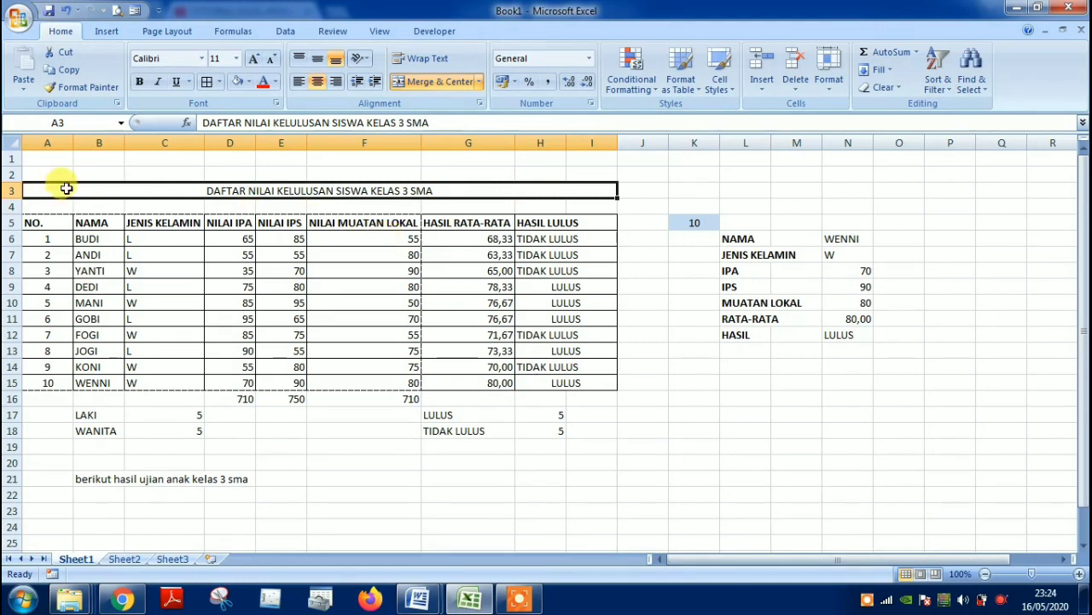
# Set the print area to A3:I18, covering the title, the full grade table and the summary rows.
pyautogui.moveTo(66, 185); pyautogui.dragTo(253, 435)
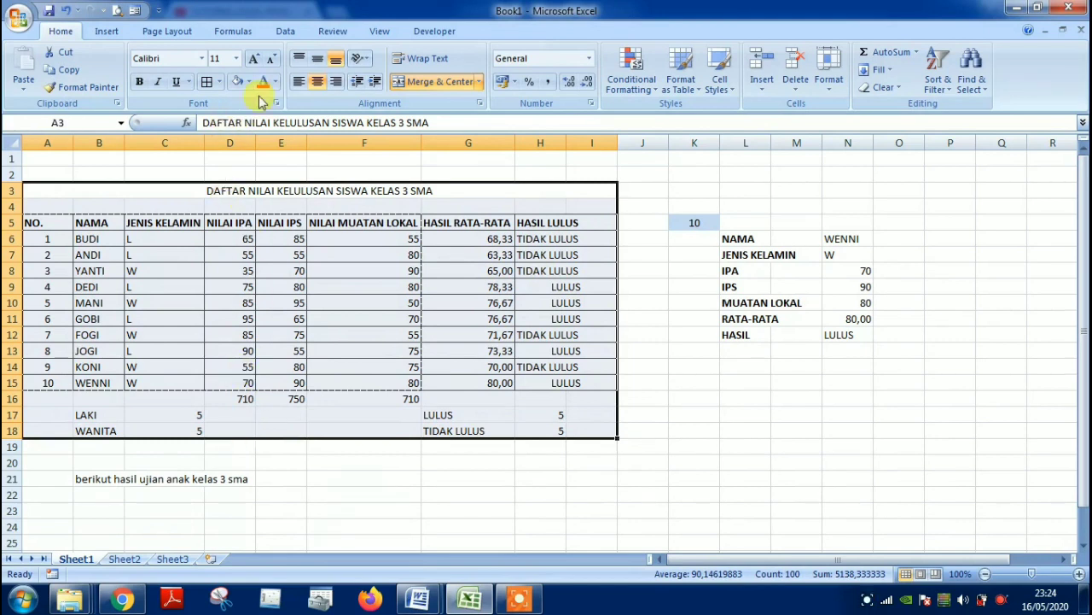
pyautogui.click(168, 33)
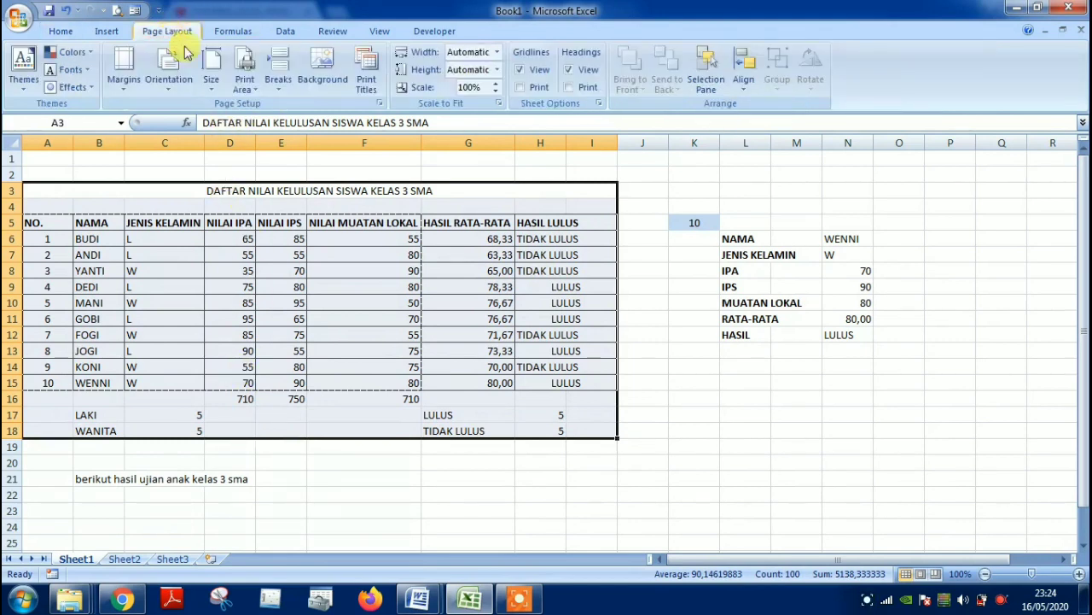
pyautogui.click(258, 91)
pyautogui.click(269, 106)
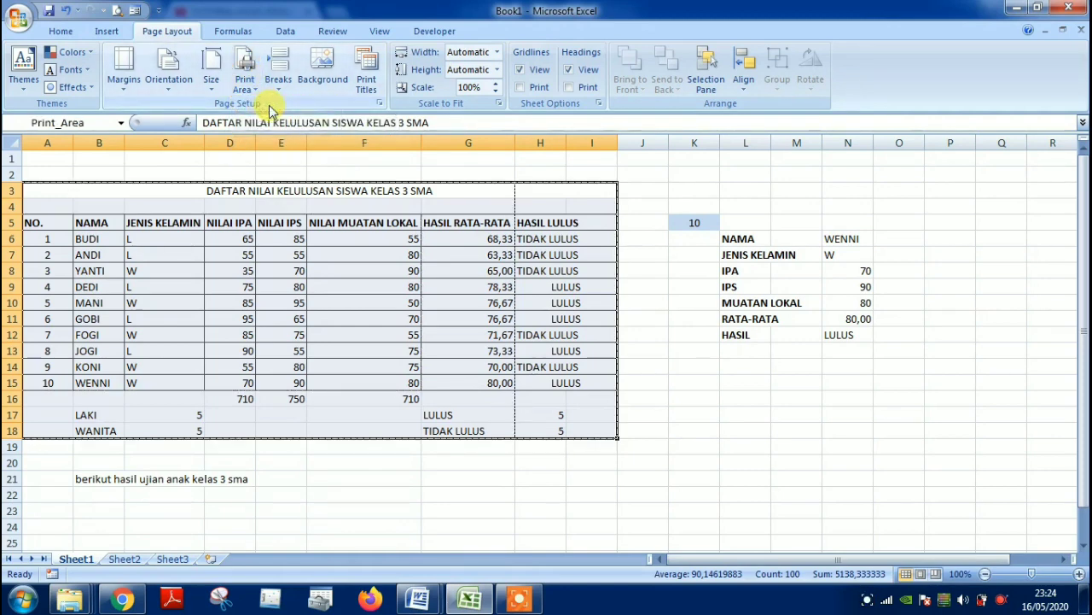
# Switch the page orientation to landscape and examine the whole table in the print preview.
pyautogui.click(379, 102)
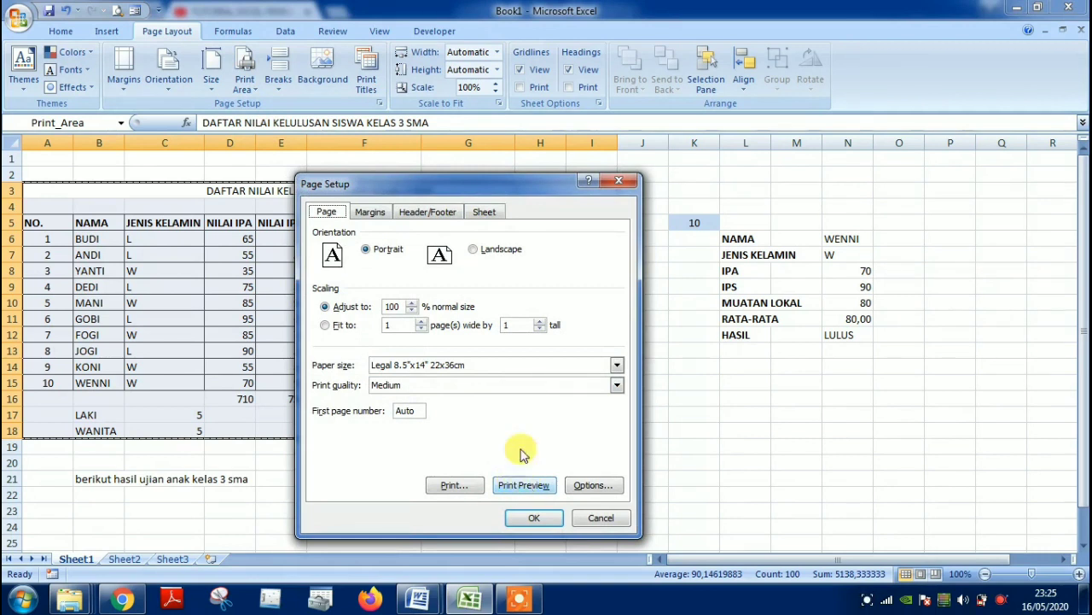
pyautogui.click(475, 249)
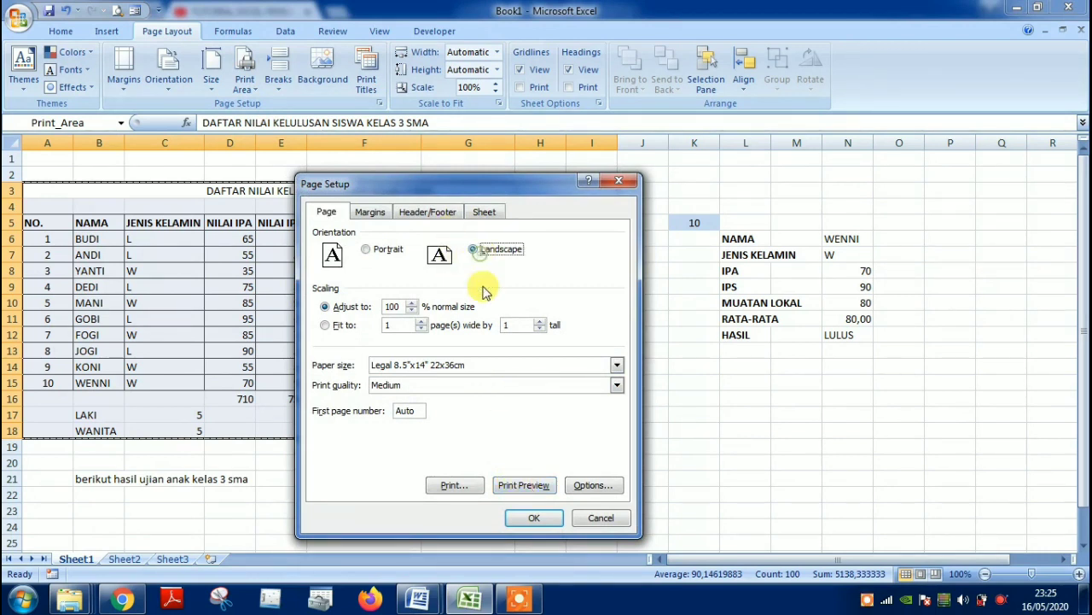
pyautogui.click(523, 485)
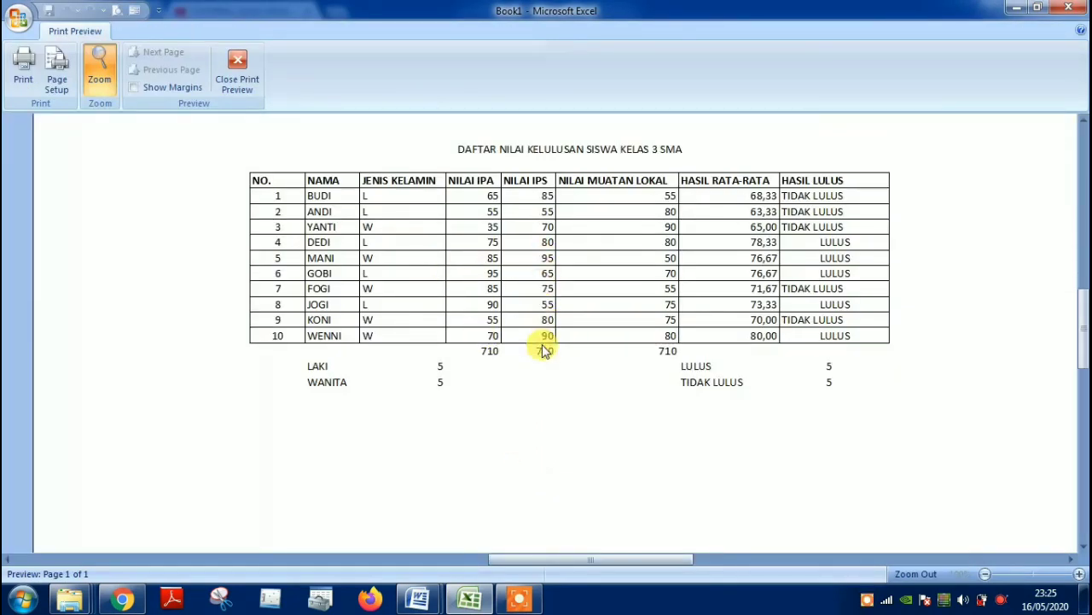
pyautogui.scroll(3, 542, 344)
pyautogui.scroll(-3, 559, 208)
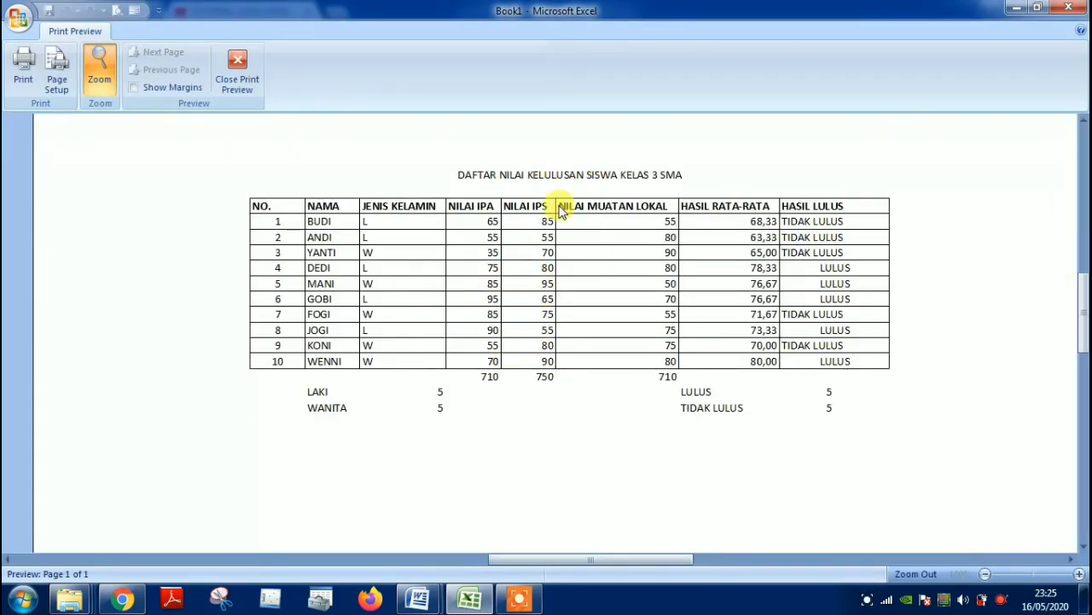
pyautogui.scroll(2, 559, 207)
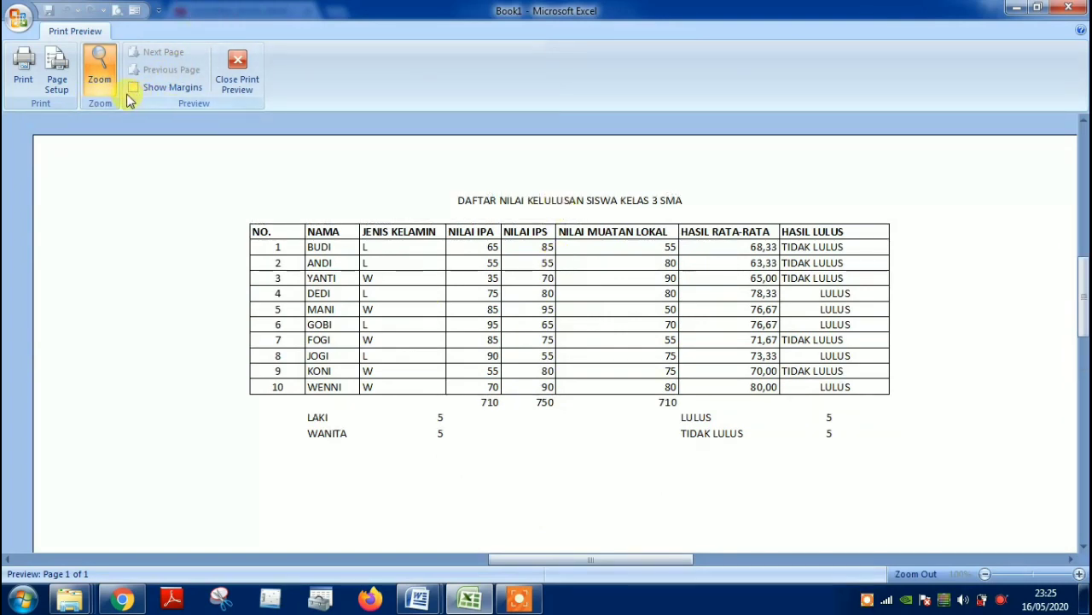
# Review the page margins and centering settings, examine the table in the print preview, and return to the worksheet.
pyautogui.click(60, 85)
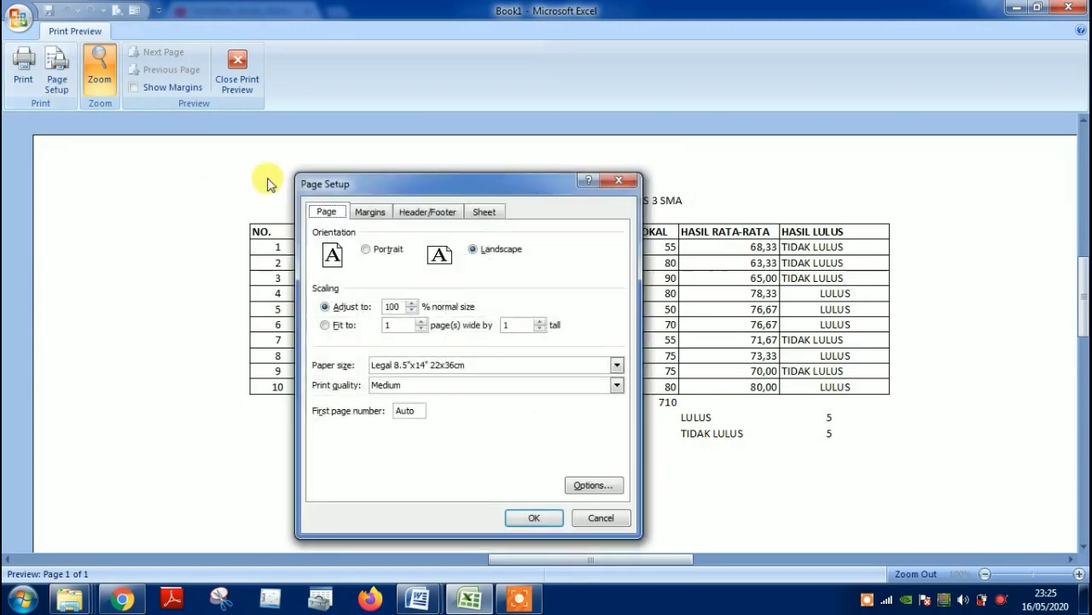
pyautogui.click(373, 212)
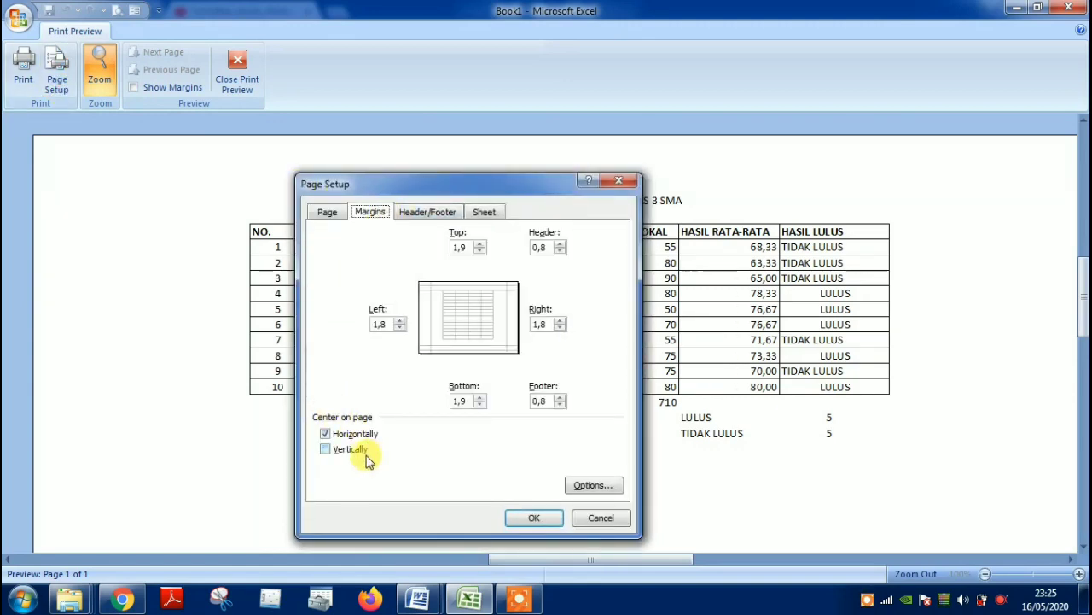
pyautogui.click(536, 518)
pyautogui.scroll(-1, 645, 407)
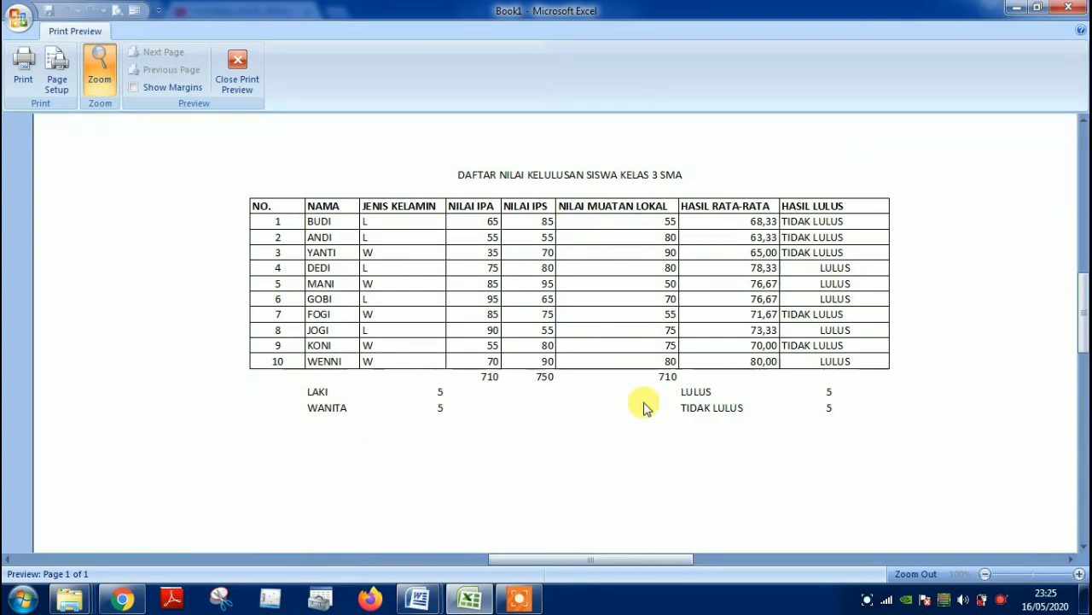
pyautogui.scroll(1, 641, 407)
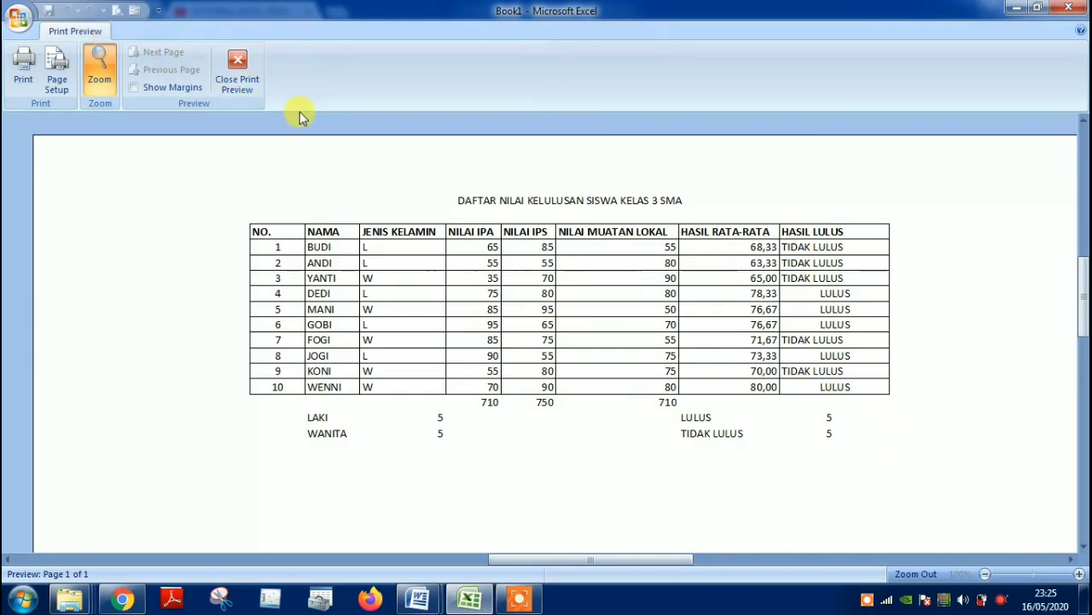
pyautogui.click(238, 76)
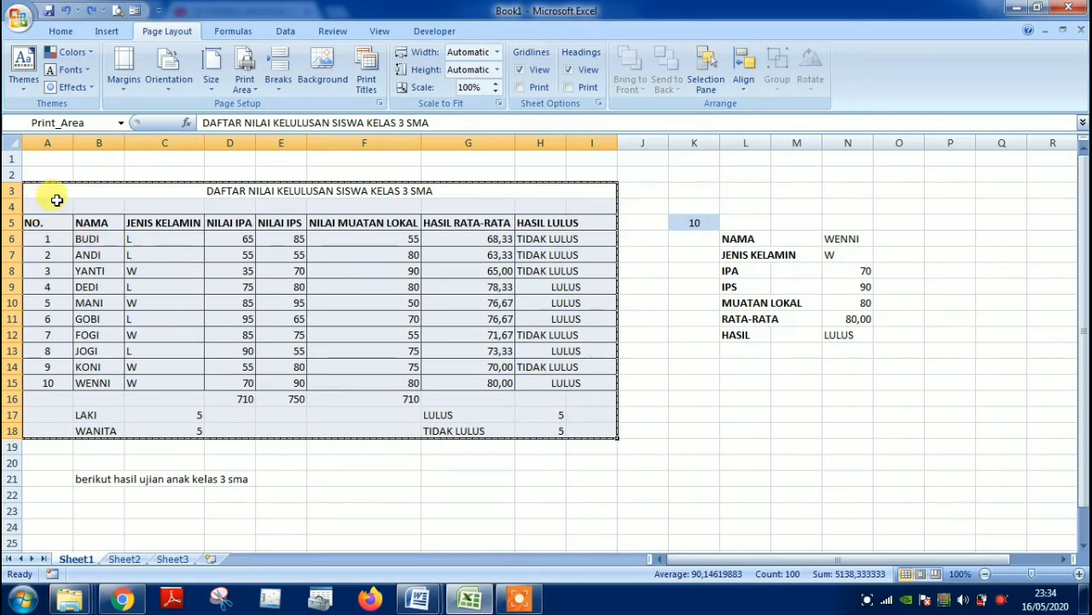
# Examine the table from NO. through NILAI IPS and the individual scores in the NILAI IPA column.
pyautogui.moveTo(53, 218); pyautogui.dragTo(246, 386)
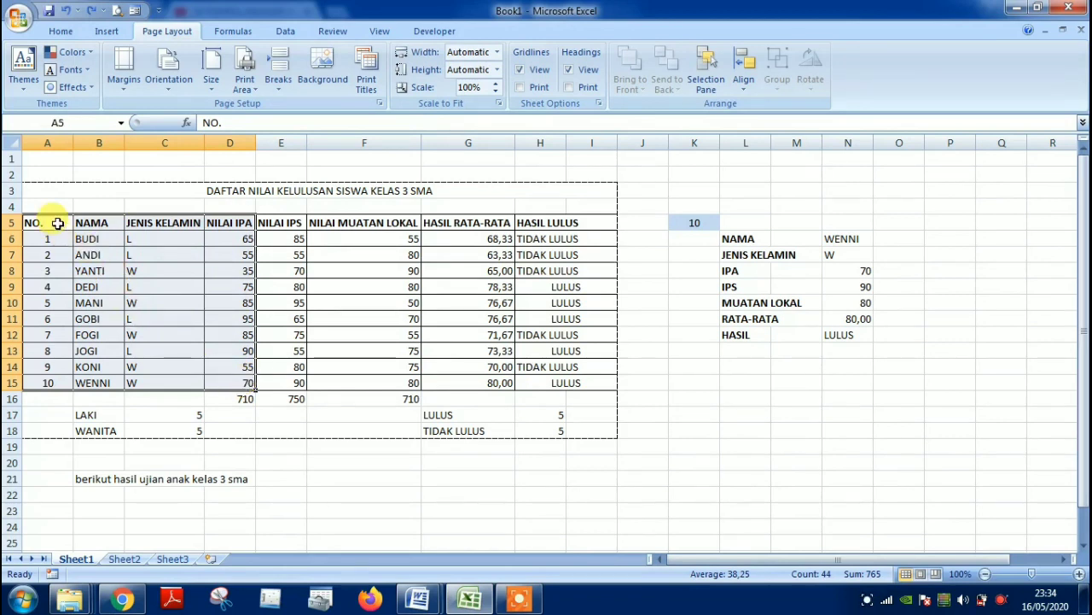
pyautogui.click(300, 234)
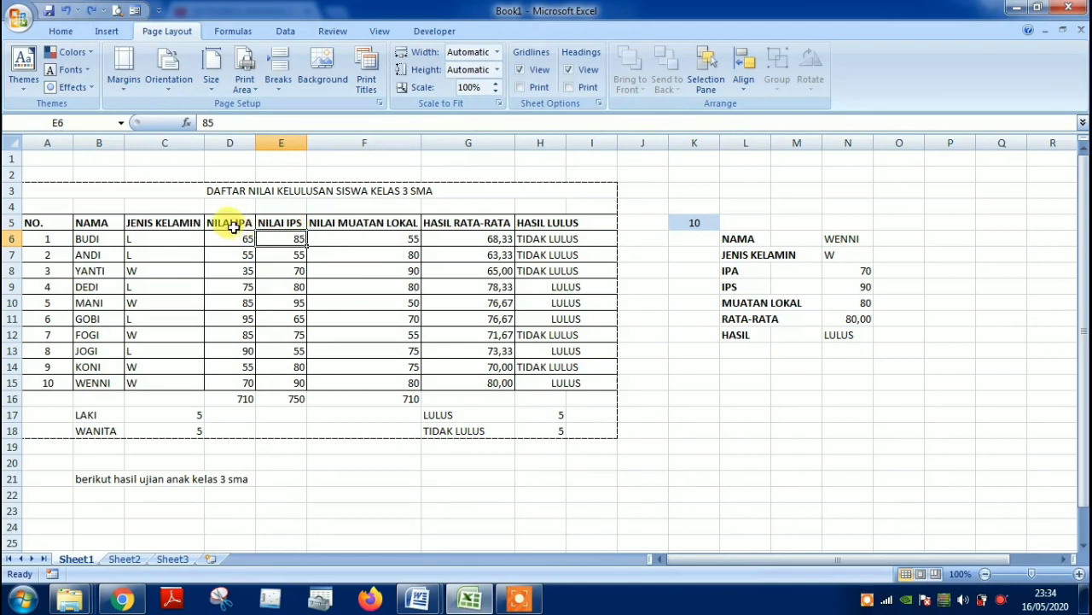
pyautogui.moveTo(52, 226); pyautogui.dragTo(282, 385)
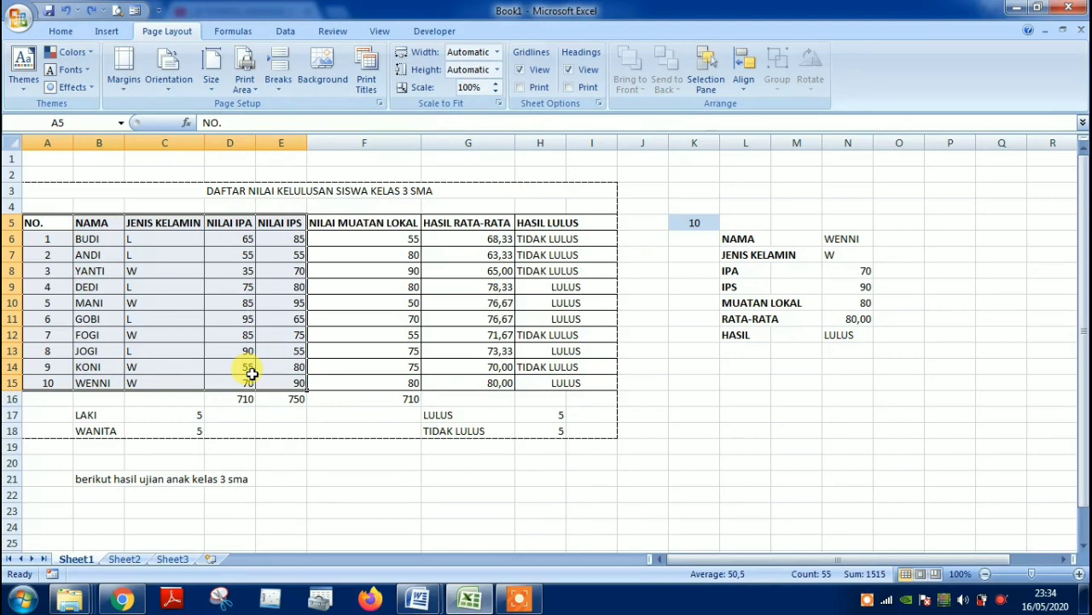
pyautogui.click(243, 225)
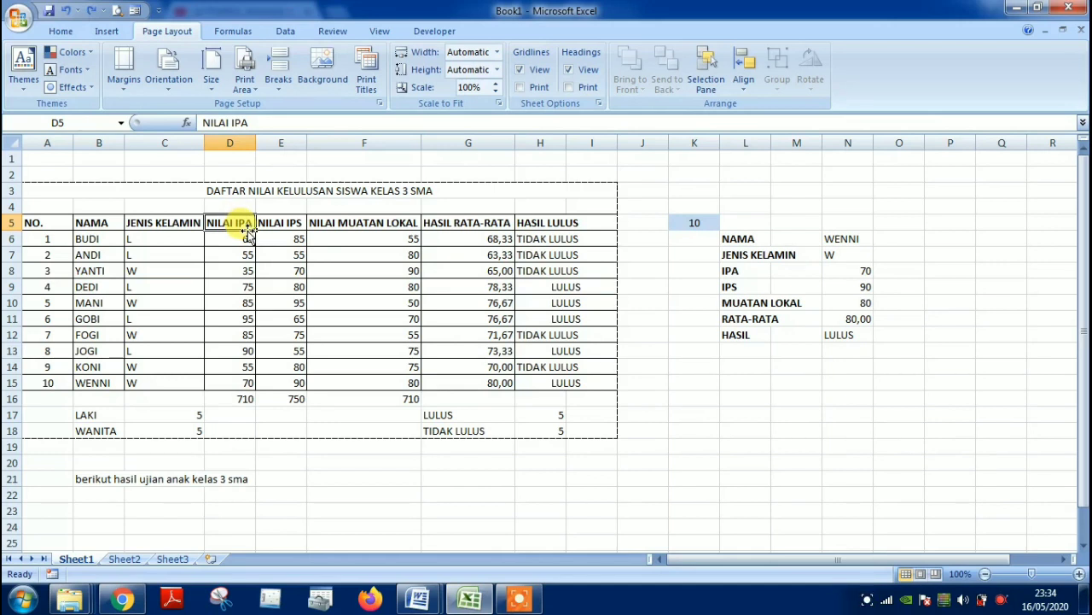
pyautogui.click(246, 238)
pyautogui.click(228, 303)
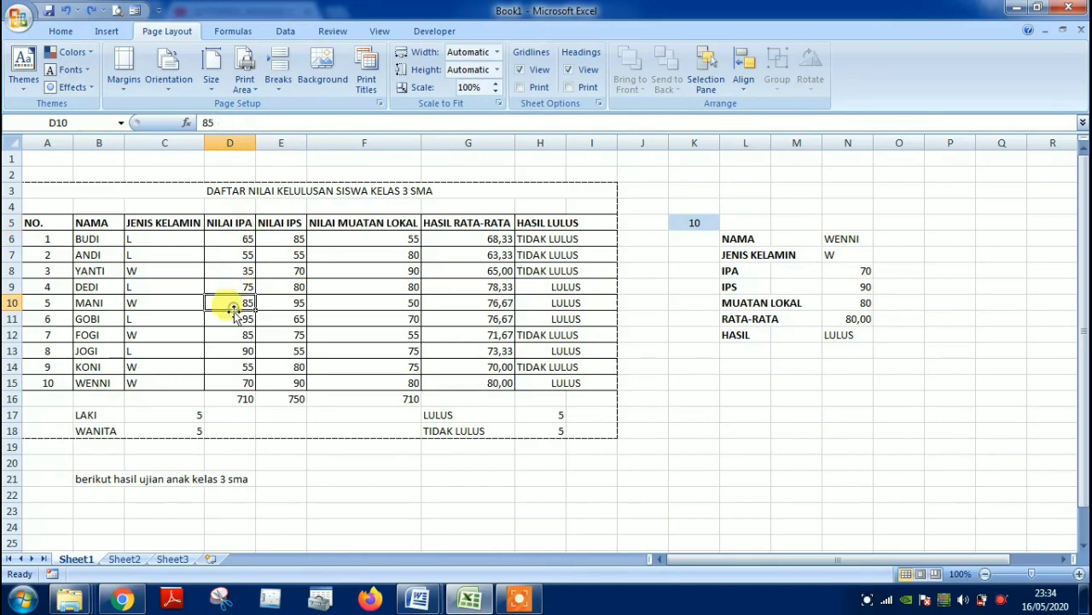
pyautogui.click(232, 349)
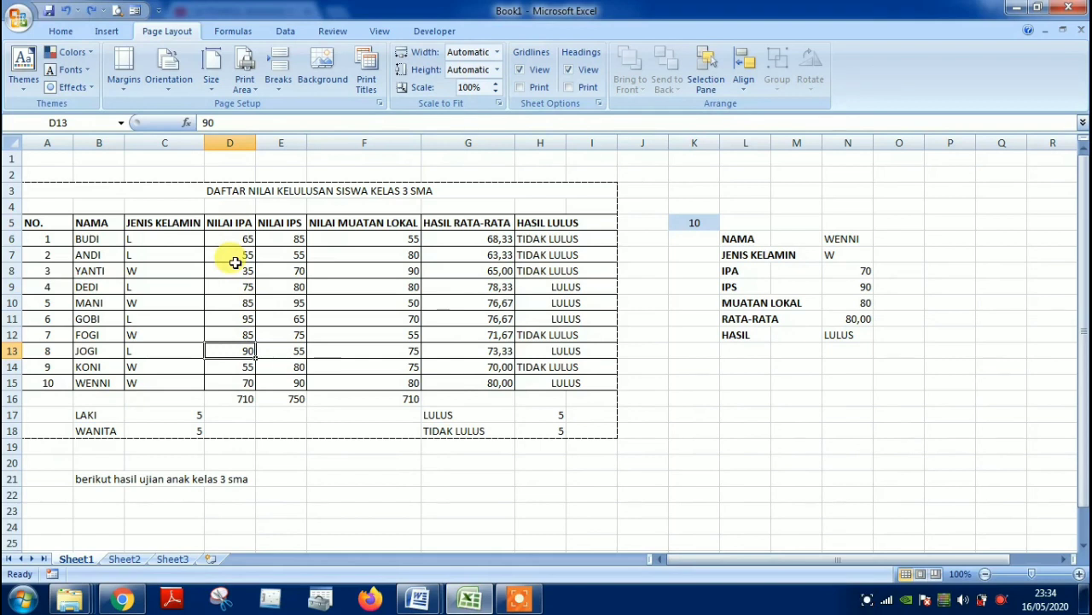
pyautogui.click(237, 238)
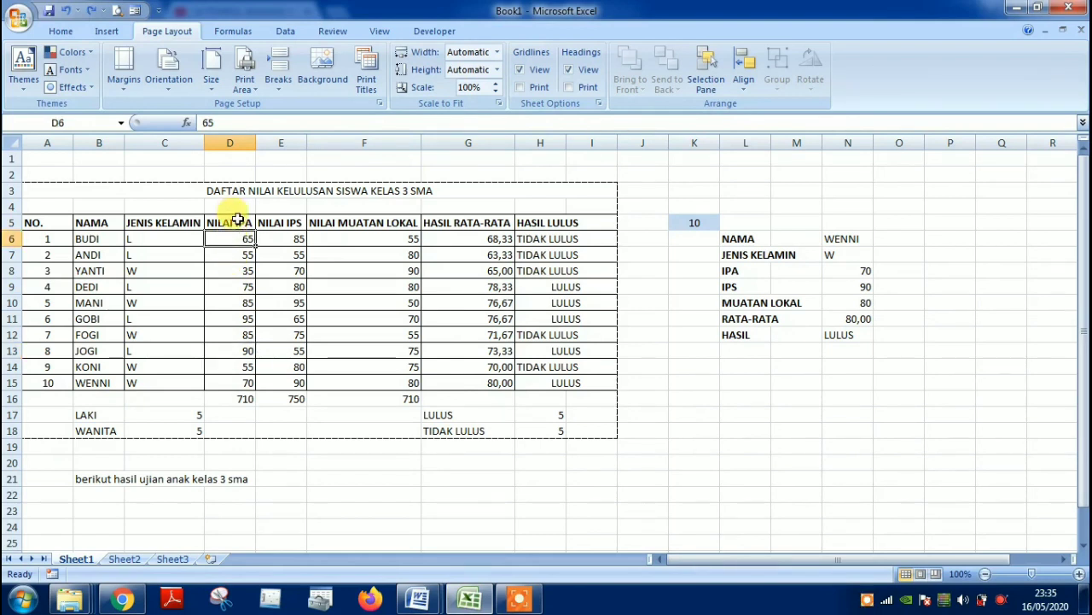
pyautogui.click(238, 220)
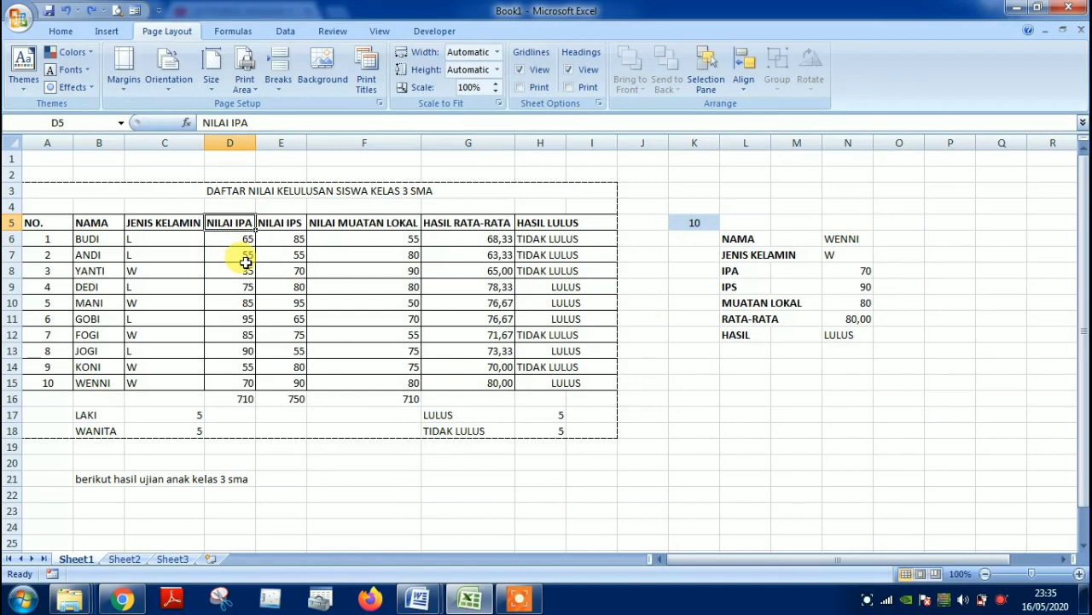
pyautogui.click(245, 270)
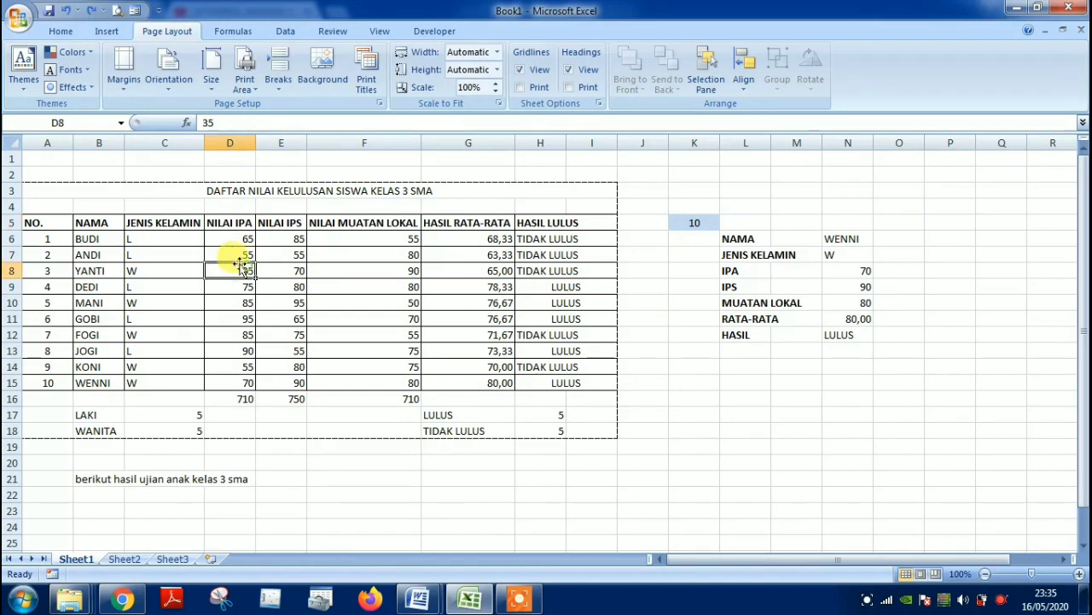
pyautogui.click(234, 223)
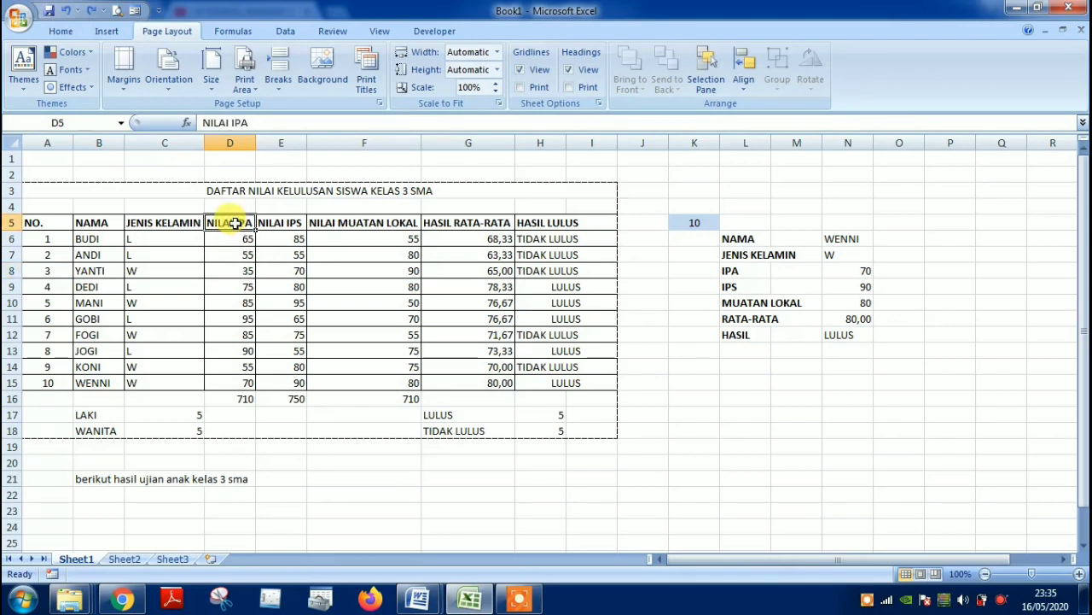
pyautogui.click(234, 238)
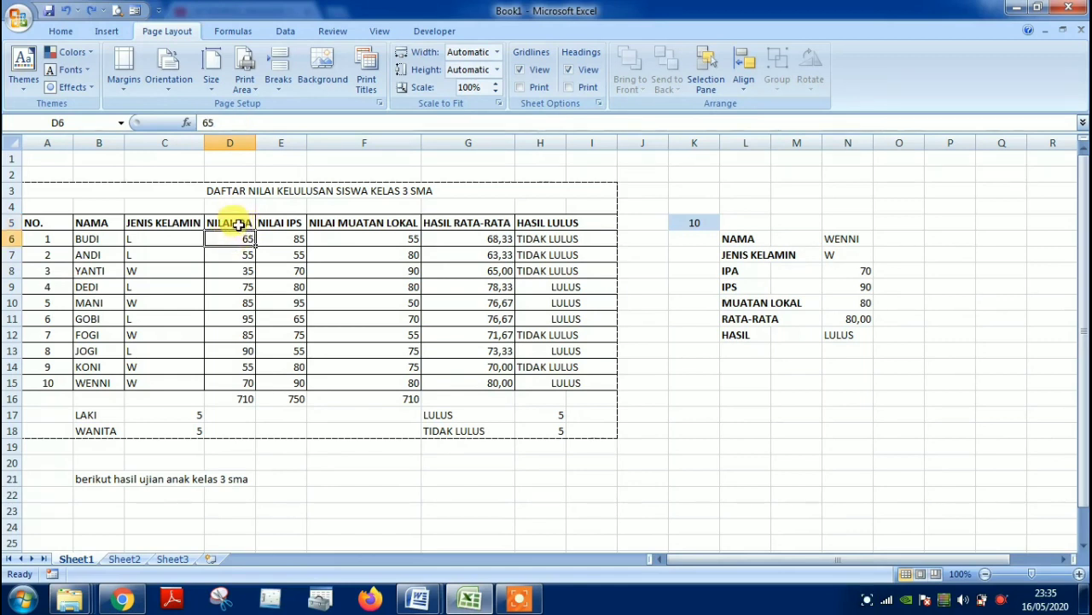
# Hide the NILAI IPA column D and select the remaining table columns from NO. through NILAI MUATAN LOKAL, down to row 15.
pyautogui.click(238, 224)
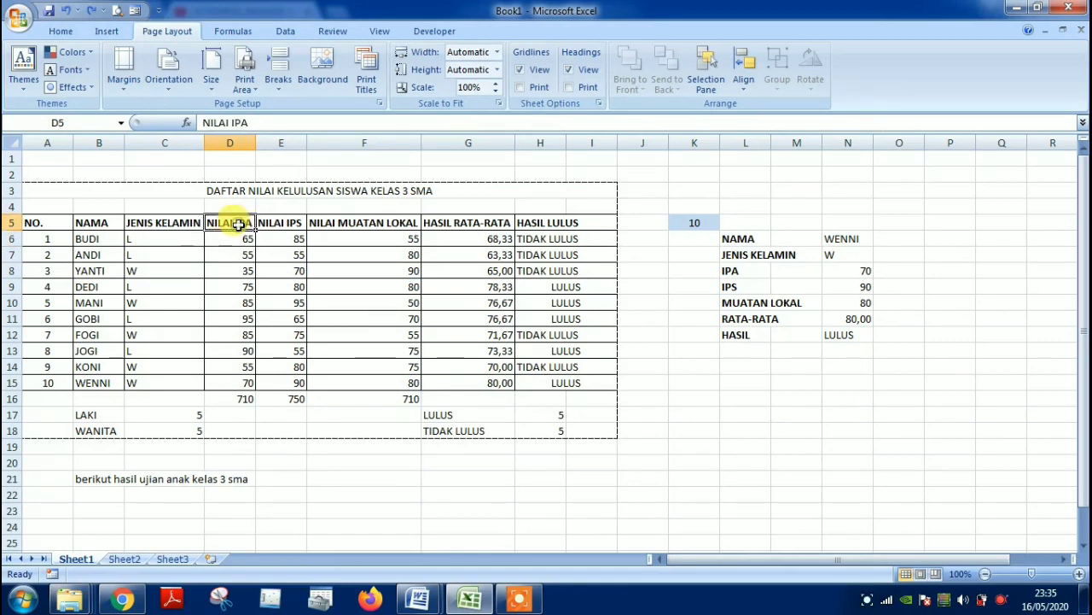
pyautogui.rightClick(231, 144)
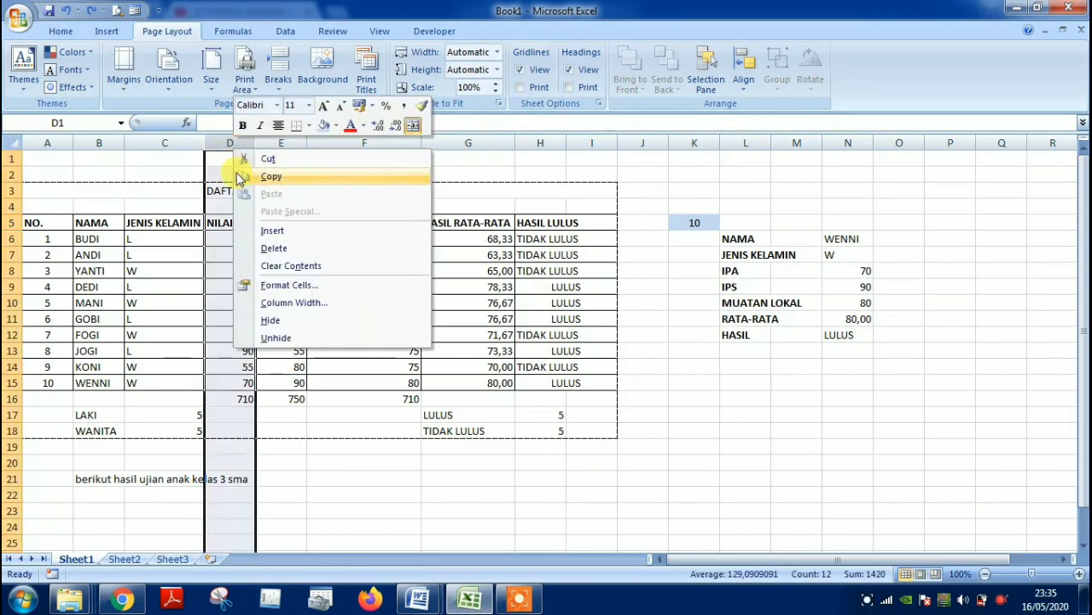
pyautogui.click(284, 321)
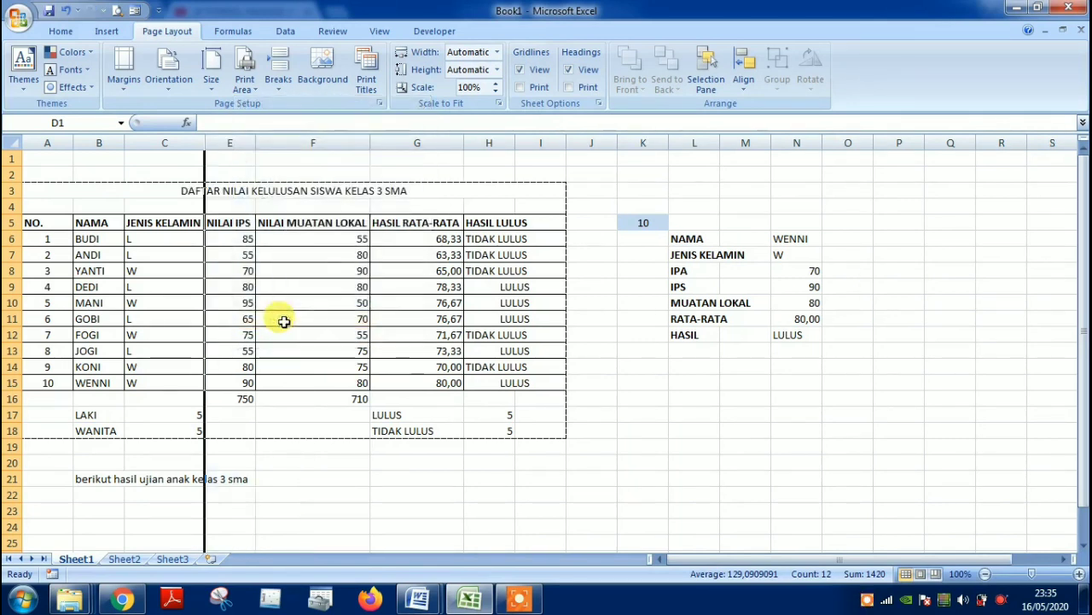
pyautogui.click(230, 316)
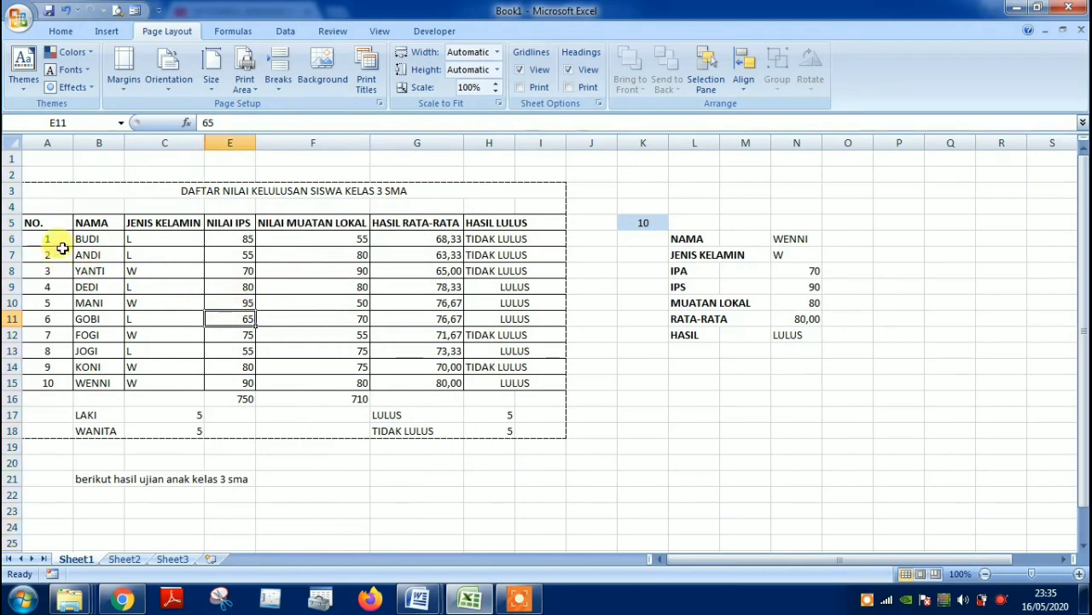
pyautogui.click(58, 222)
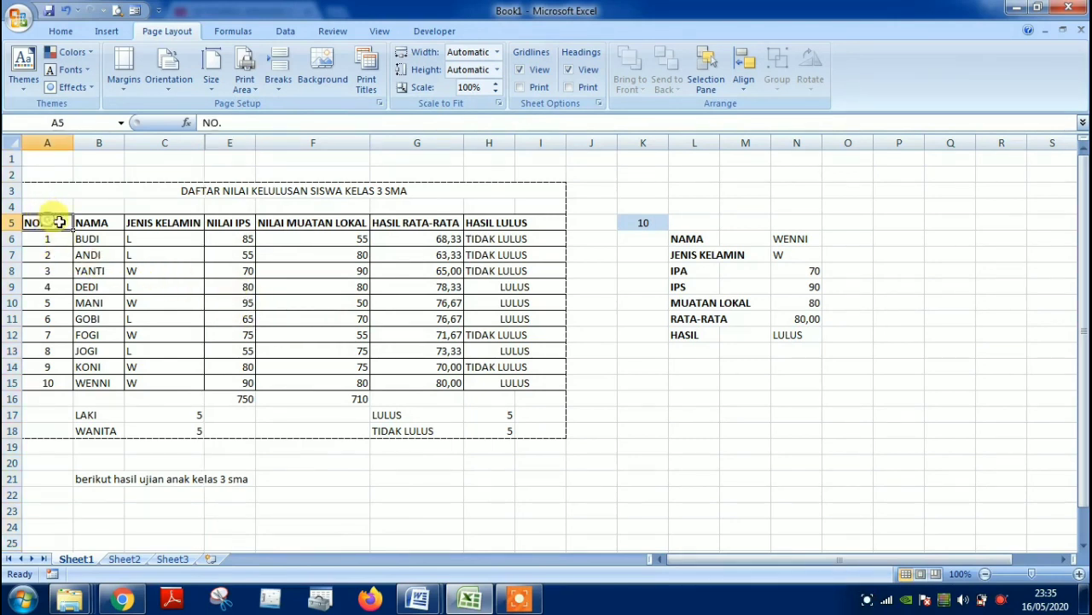
pyautogui.moveTo(58, 221); pyautogui.dragTo(237, 384)
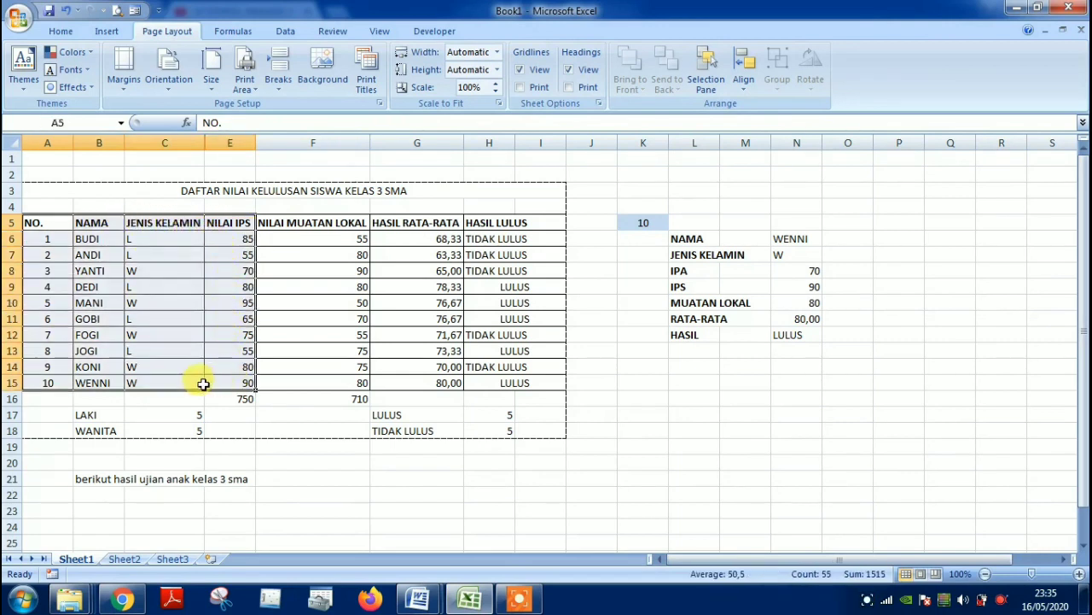
pyautogui.click(129, 344)
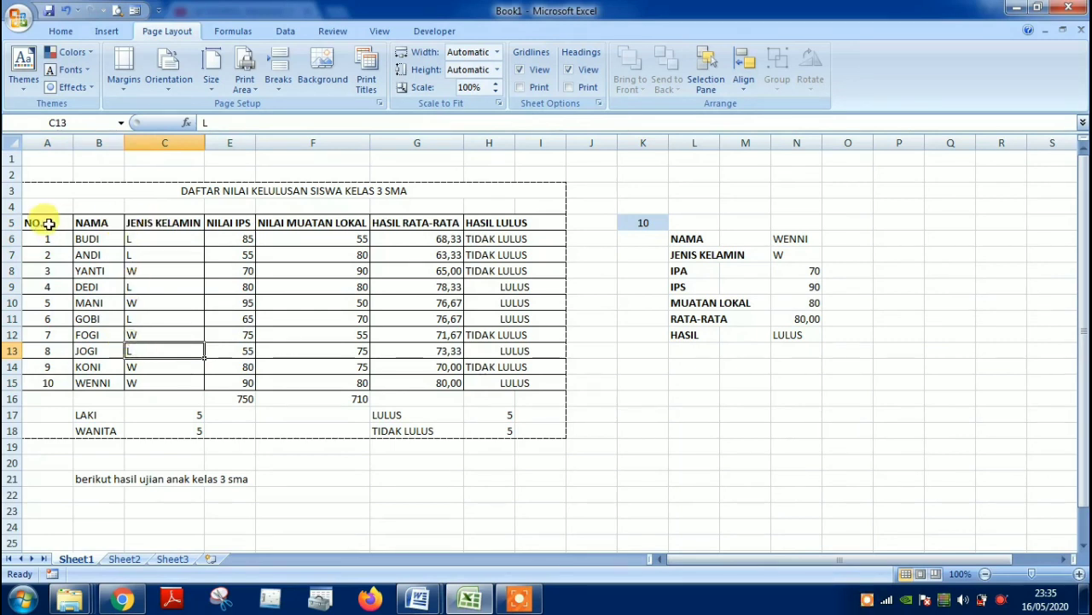
pyautogui.moveTo(49, 223); pyautogui.dragTo(299, 383)
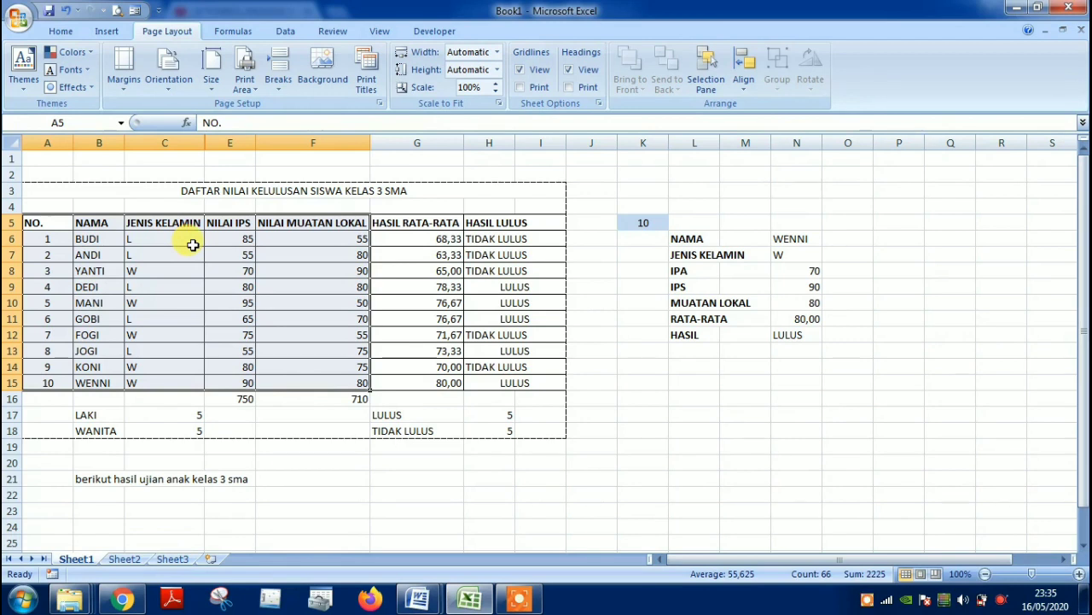
# Hide the NILAI IPS column E and select the table from NO. through NILAI MUATAN LOKAL, down to row 16.
pyautogui.click(228, 224)
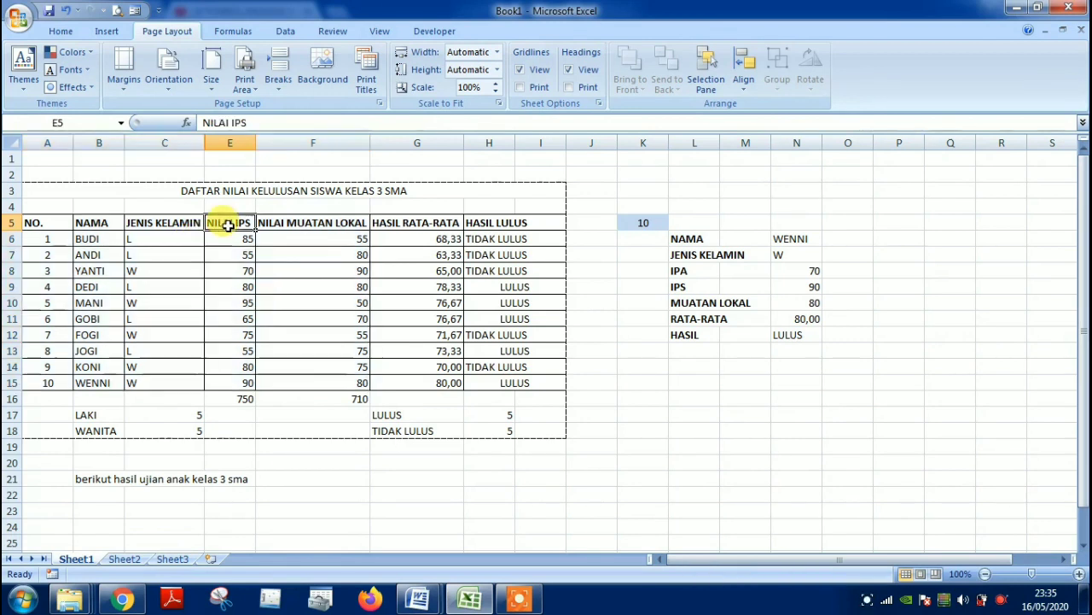
pyautogui.rightClick(230, 141)
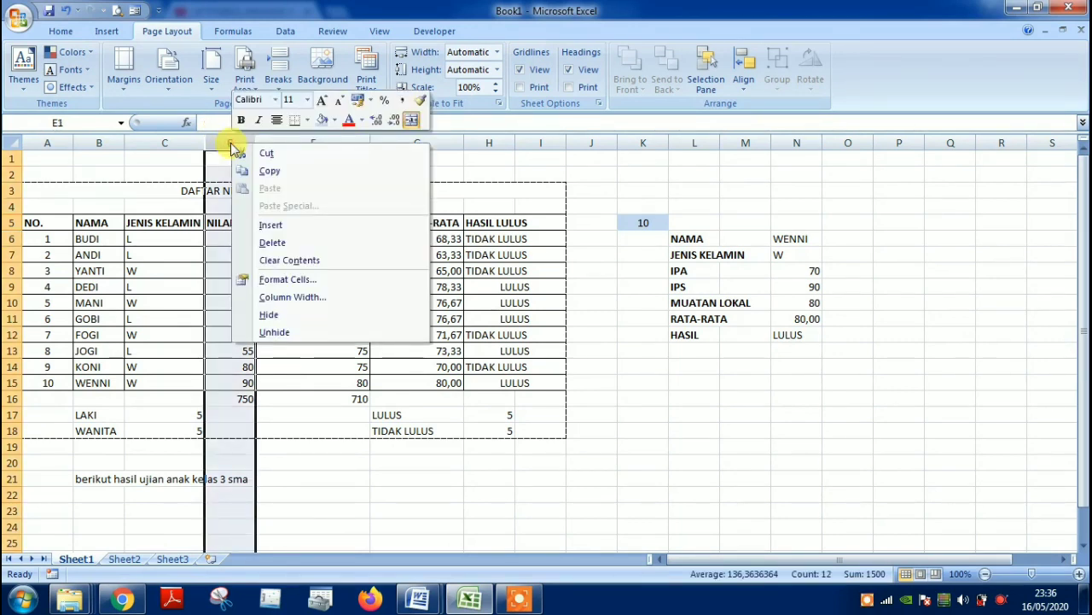
pyautogui.click(296, 321)
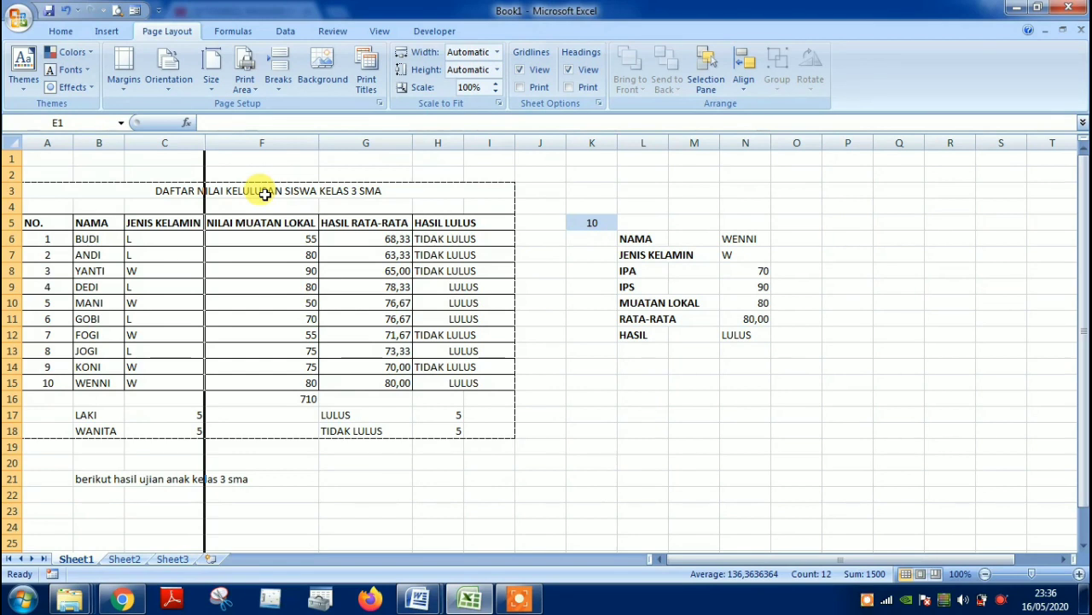
pyautogui.click(274, 301)
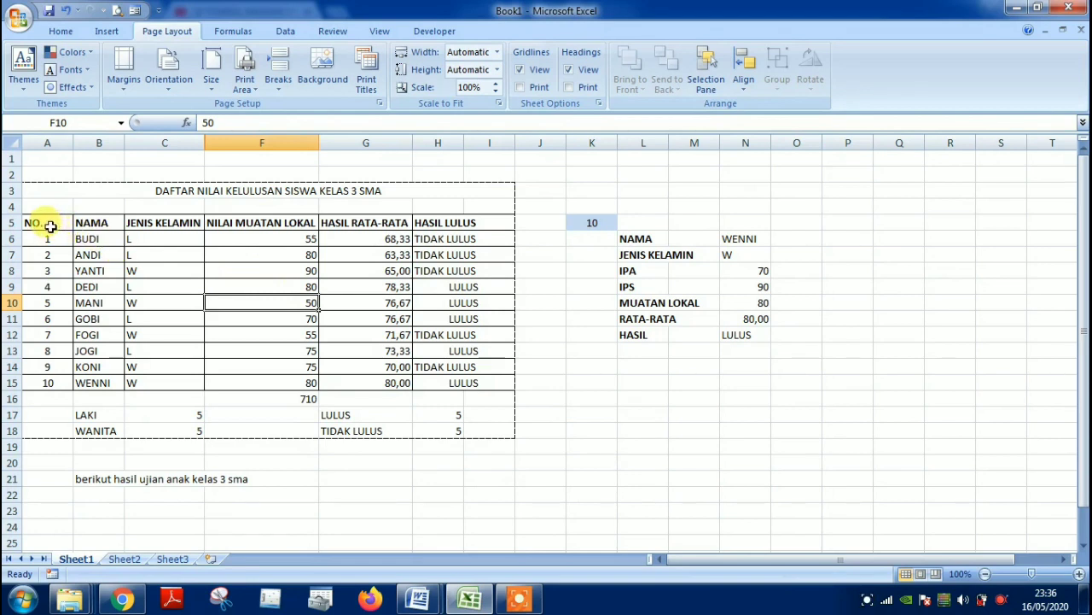
pyautogui.moveTo(51, 222); pyautogui.dragTo(295, 390)
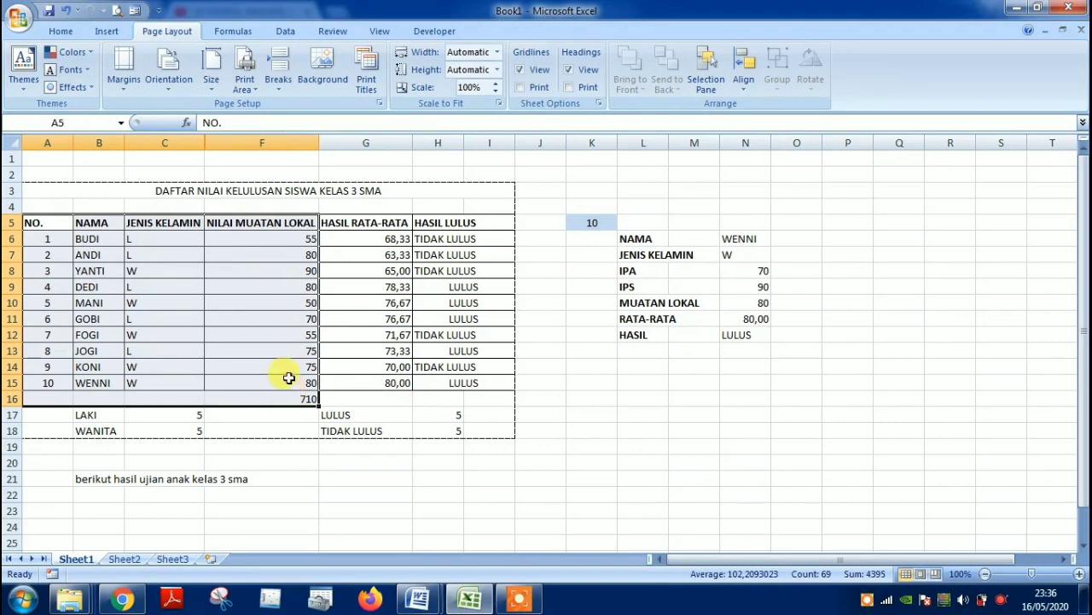
pyautogui.click(290, 379)
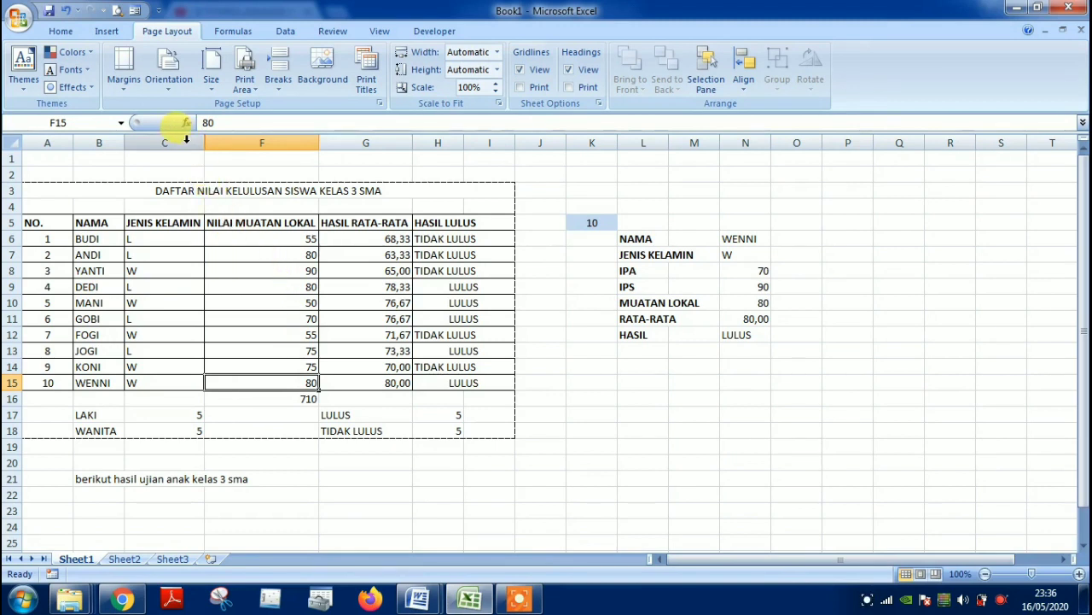
# Unhide the NILAI IPA and NILAI IPS columns between columns C and F.
pyautogui.moveTo(172, 141); pyautogui.dragTo(219, 141)
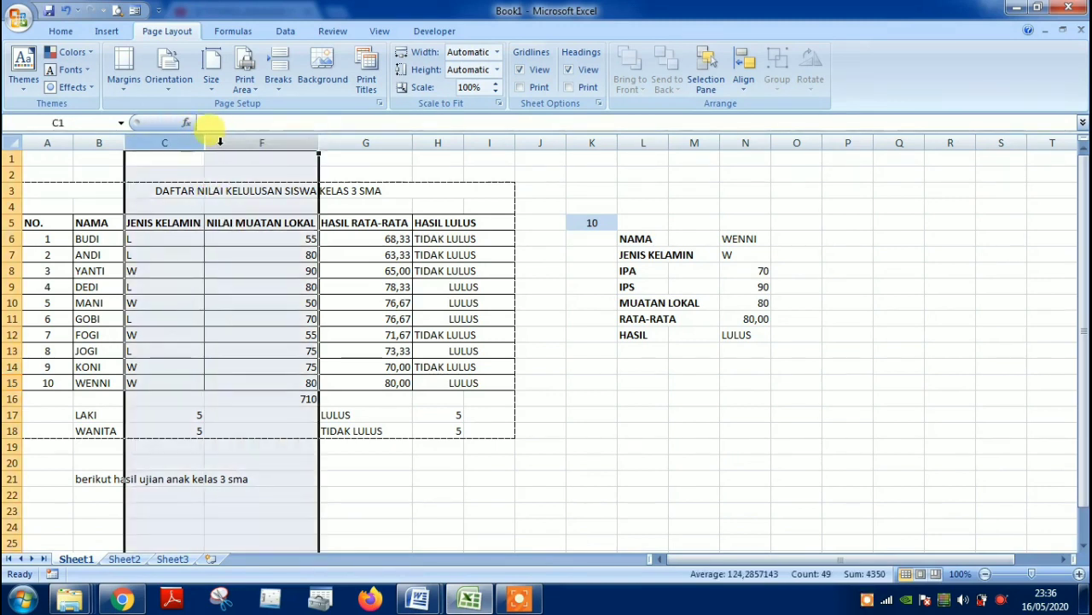
pyautogui.rightClick(223, 147)
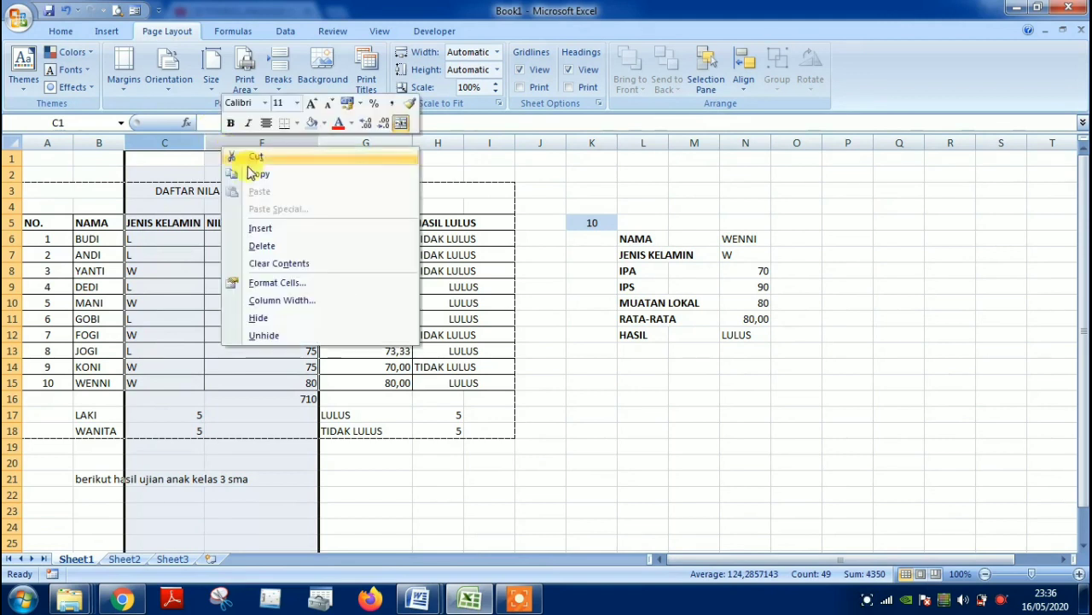
pyautogui.click(285, 334)
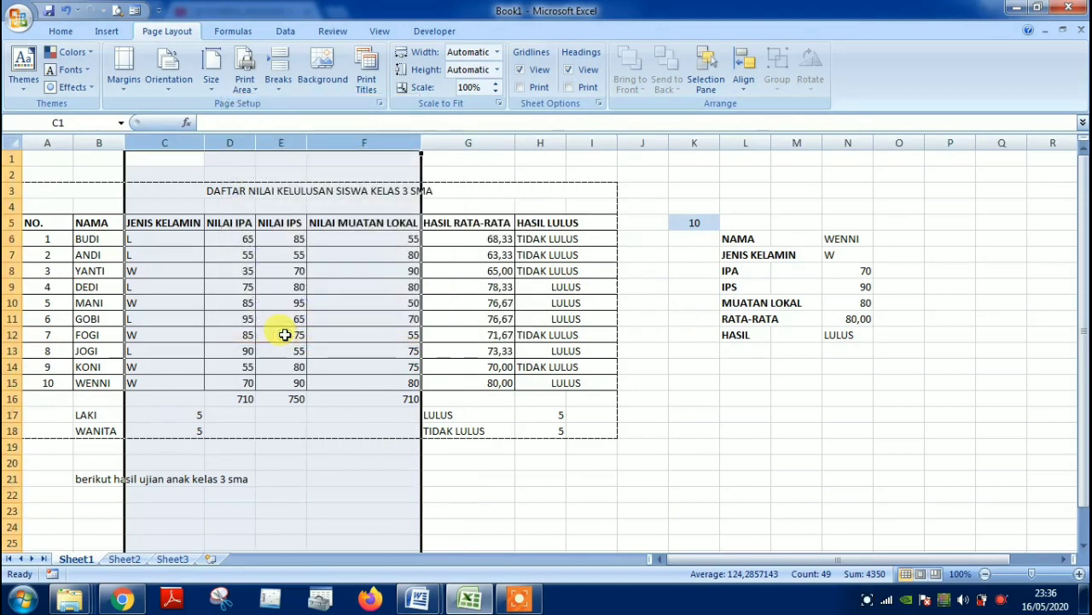
pyautogui.click(263, 256)
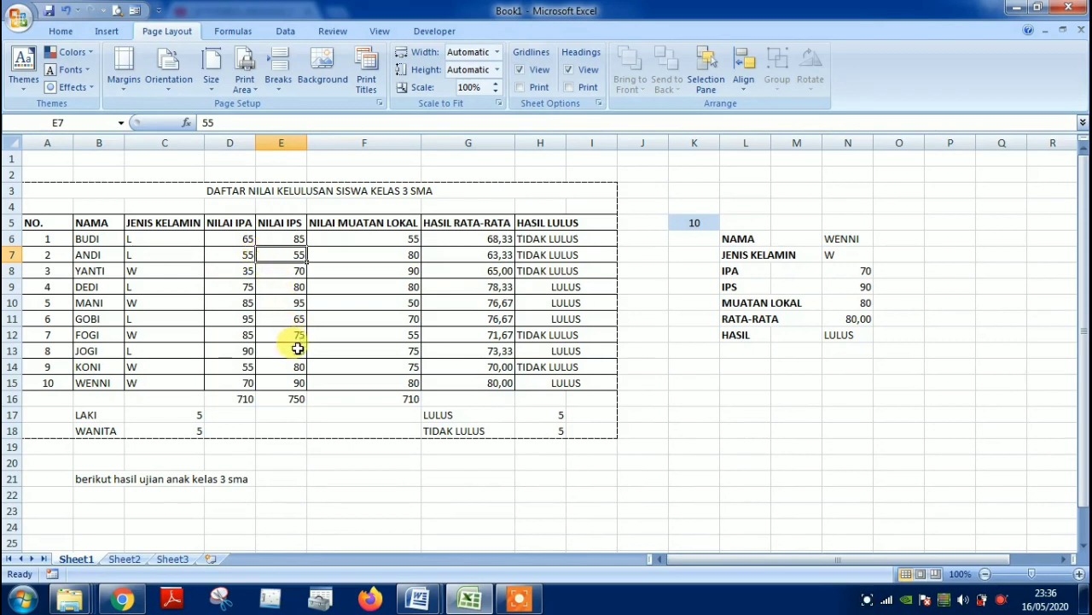
pyautogui.click(252, 400)
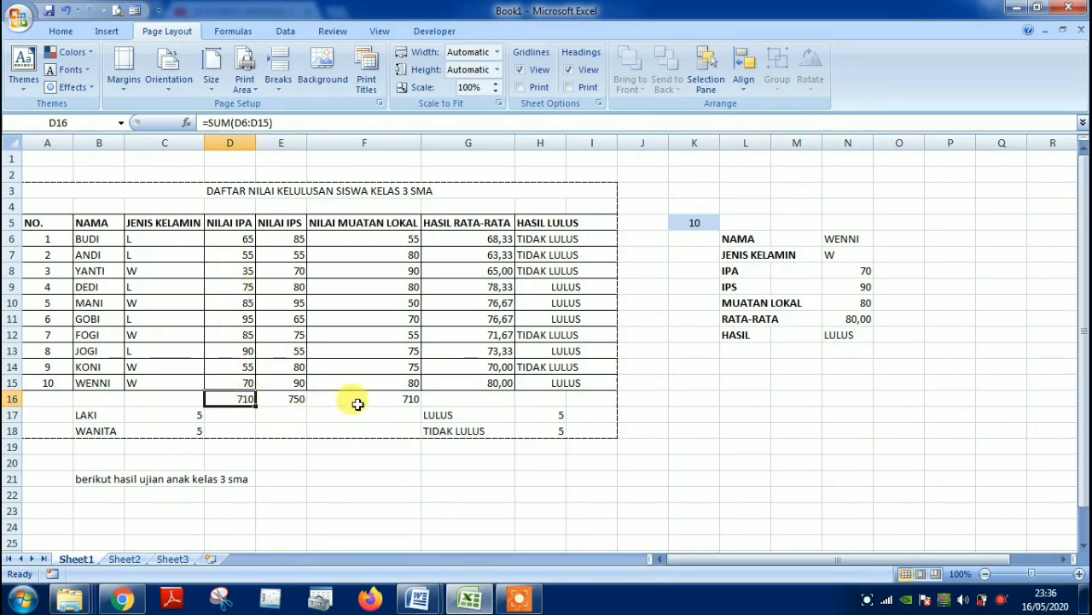
# Review the SUM formulas under the three score columns and clear the totals from D16:F16.
pyautogui.click(281, 399)
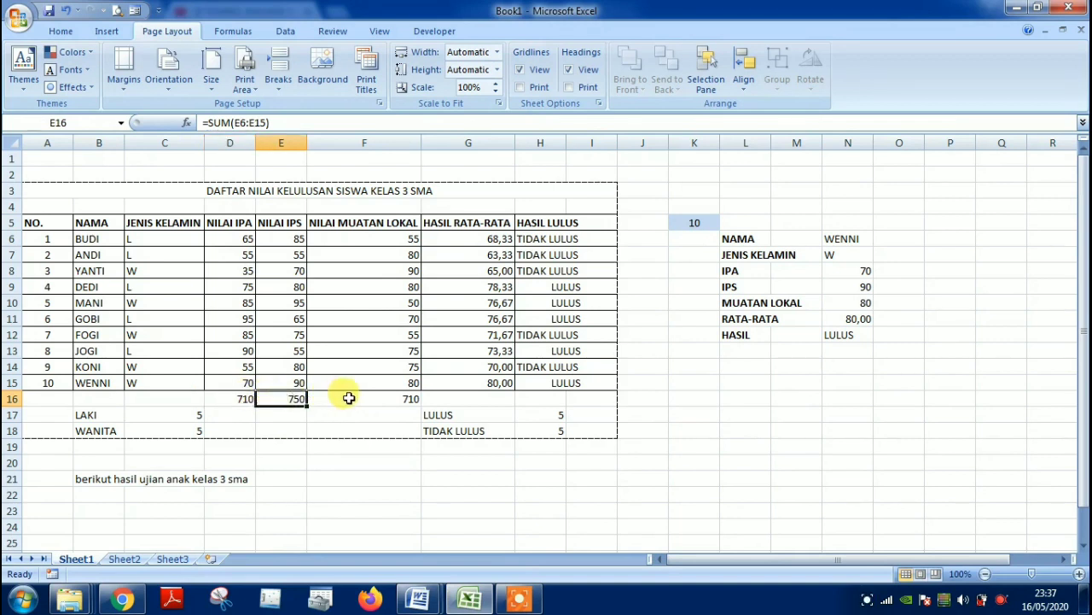
pyautogui.click(349, 398)
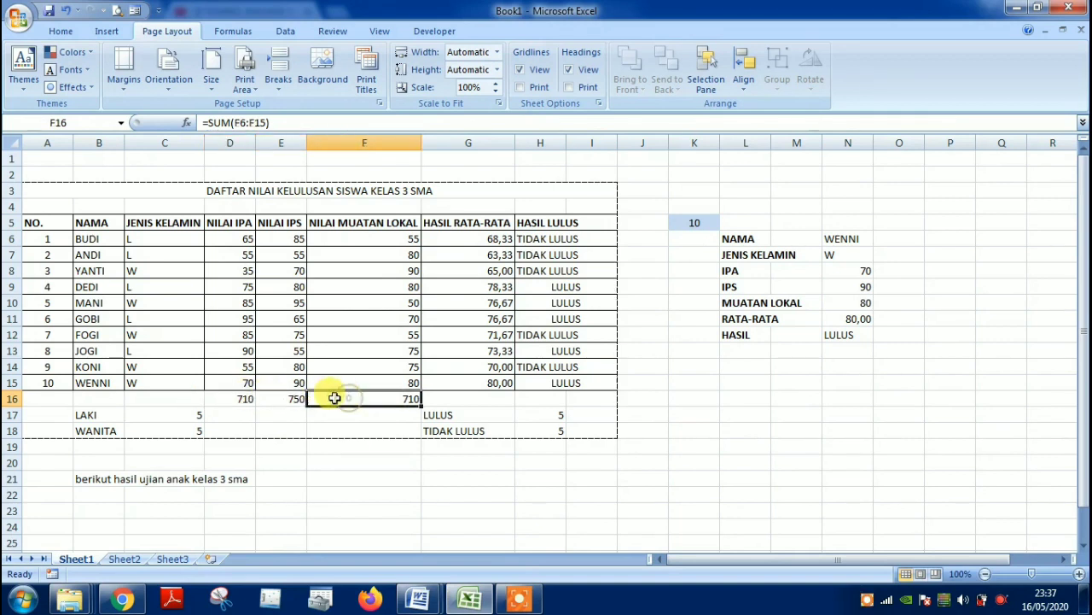
pyautogui.click(237, 398)
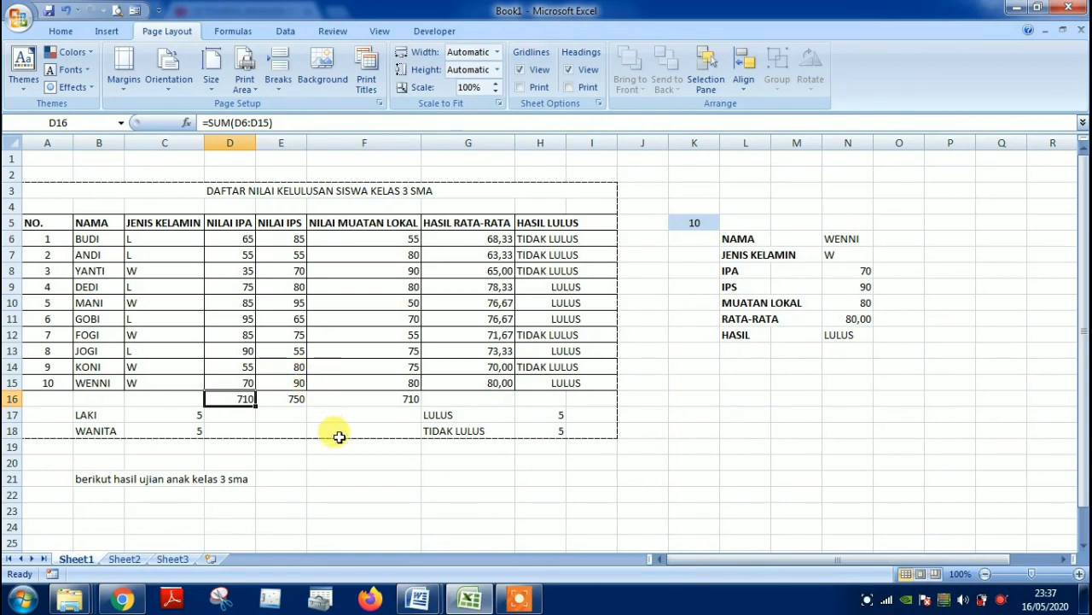
pyautogui.hotkey('shift', 'Right')
pyautogui.hotkey('shift', 'Right')
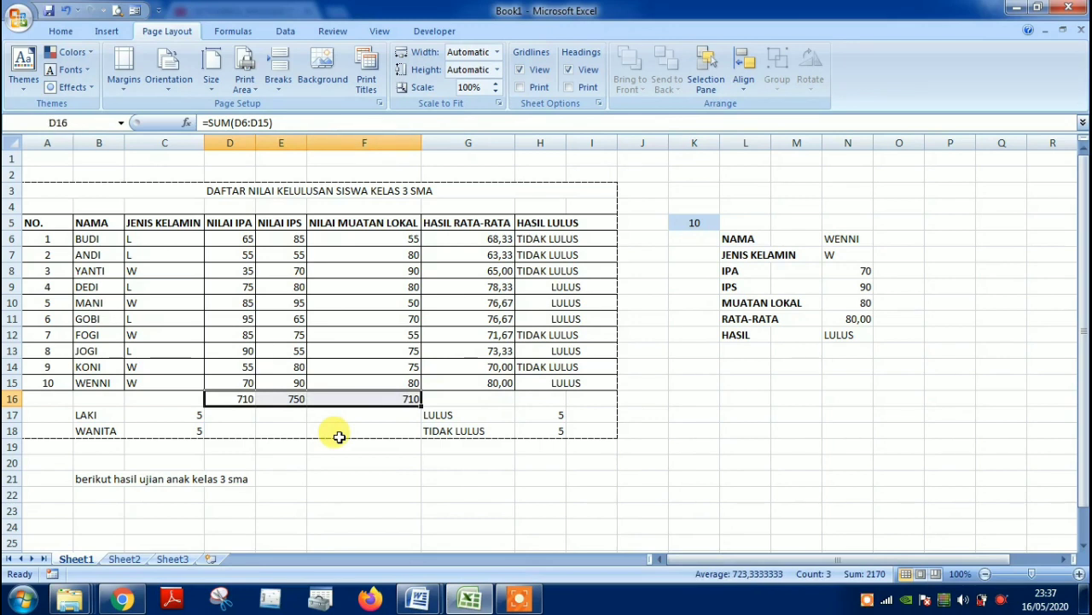
pyautogui.press('Delete')
pyautogui.press('Left')
pyautogui.press('Right')
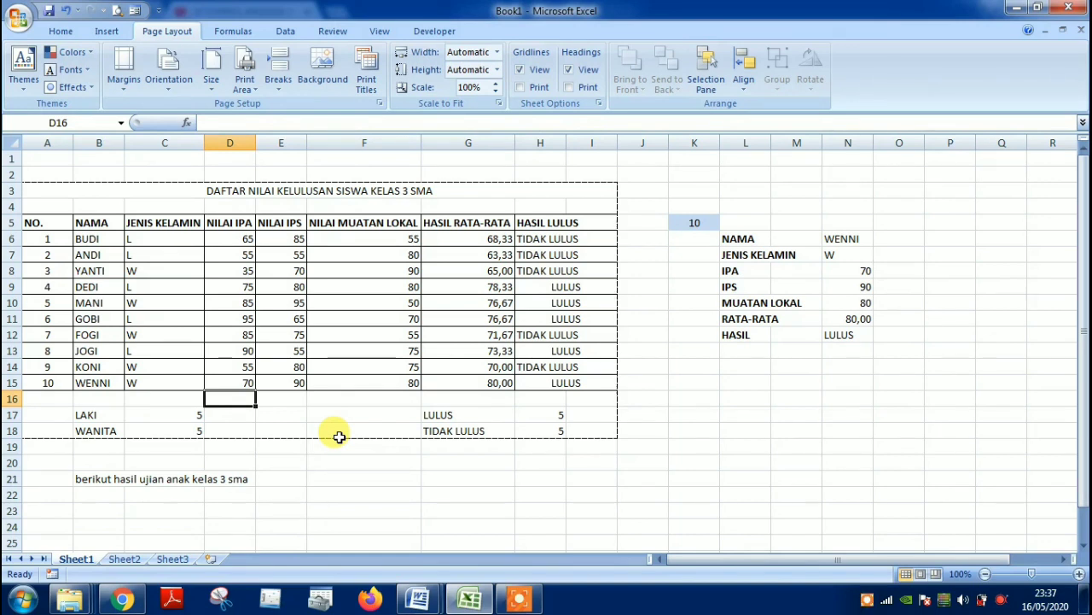
# Total the NILAI IPA scores in cell D16 with AutoSum over D6:D15.
pyautogui.hotkey('alt', '=')
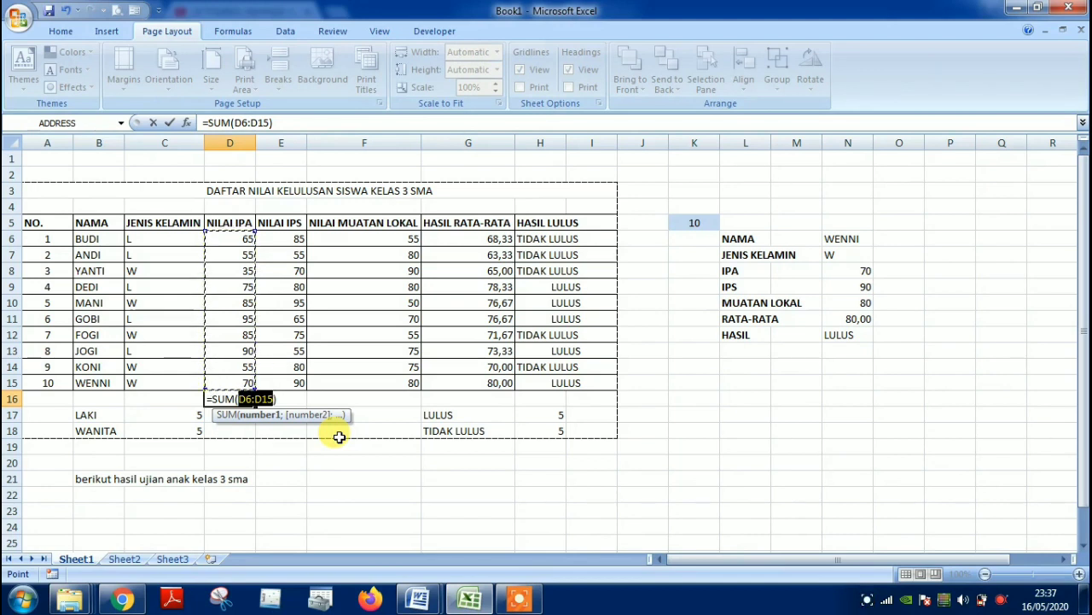
pyautogui.press('Escape')
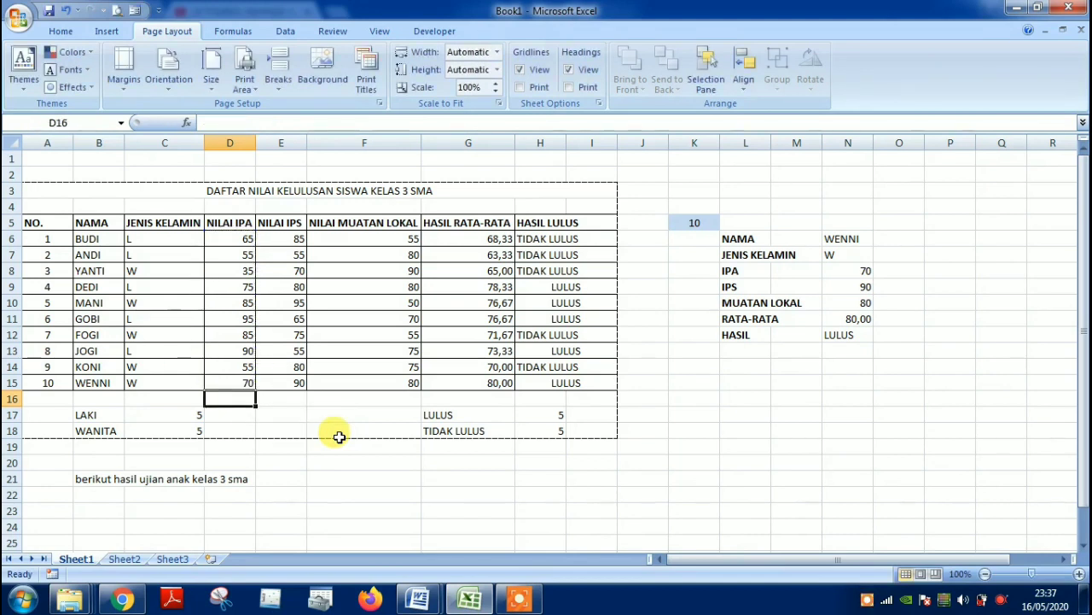
pyautogui.hotkey('alt', '=')
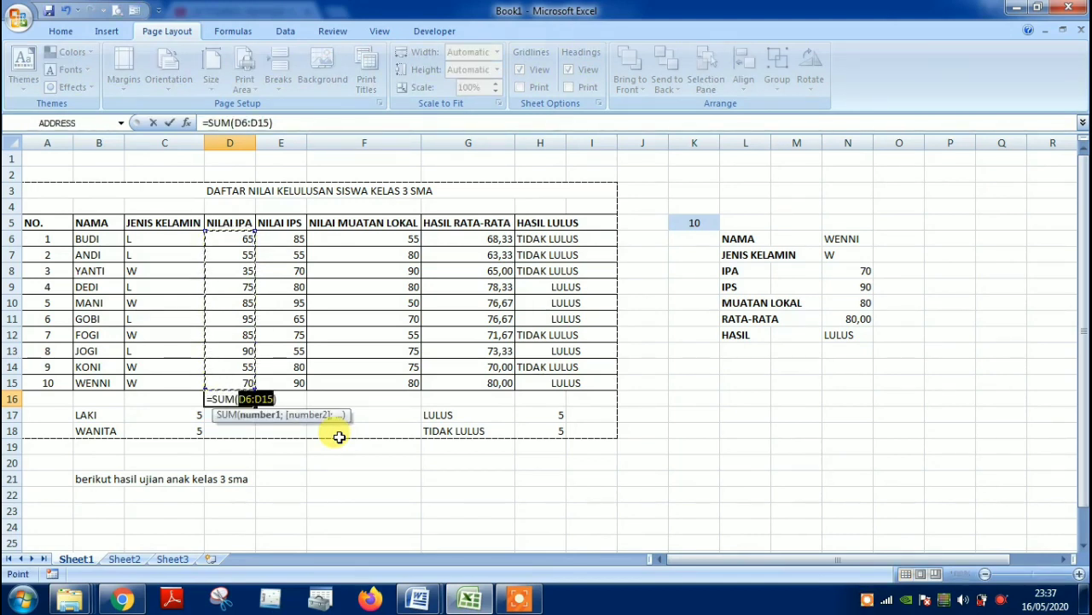
pyautogui.press('Return')
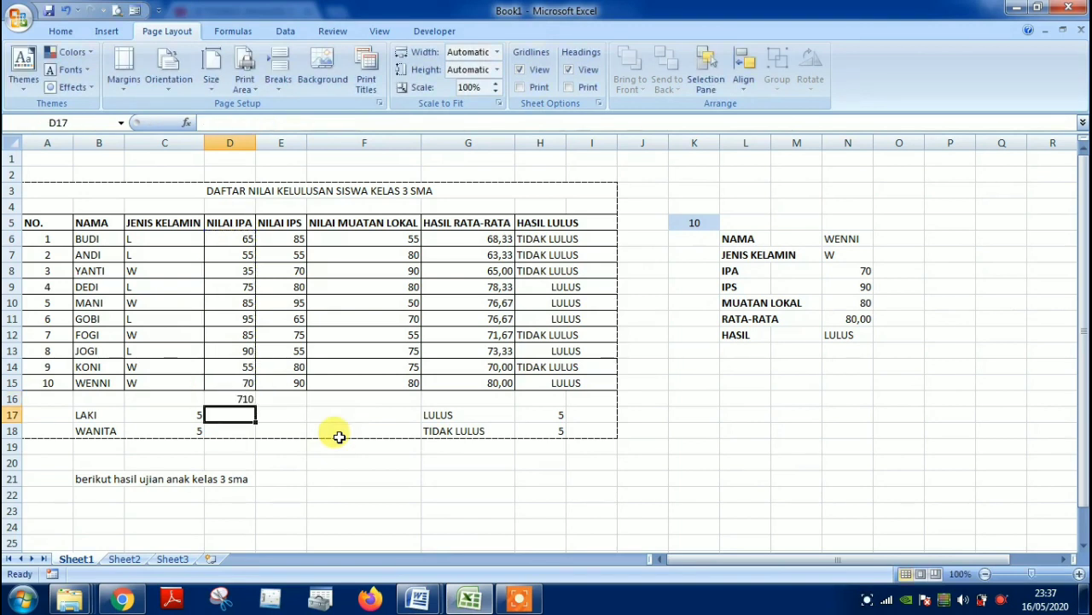
# Total the NILAI IPS scores in E16 and the NILAI MUATAN LOKAL scores in F16 with AutoSum, one cell at a time.
pyautogui.press('Up')
pyautogui.press('Right')
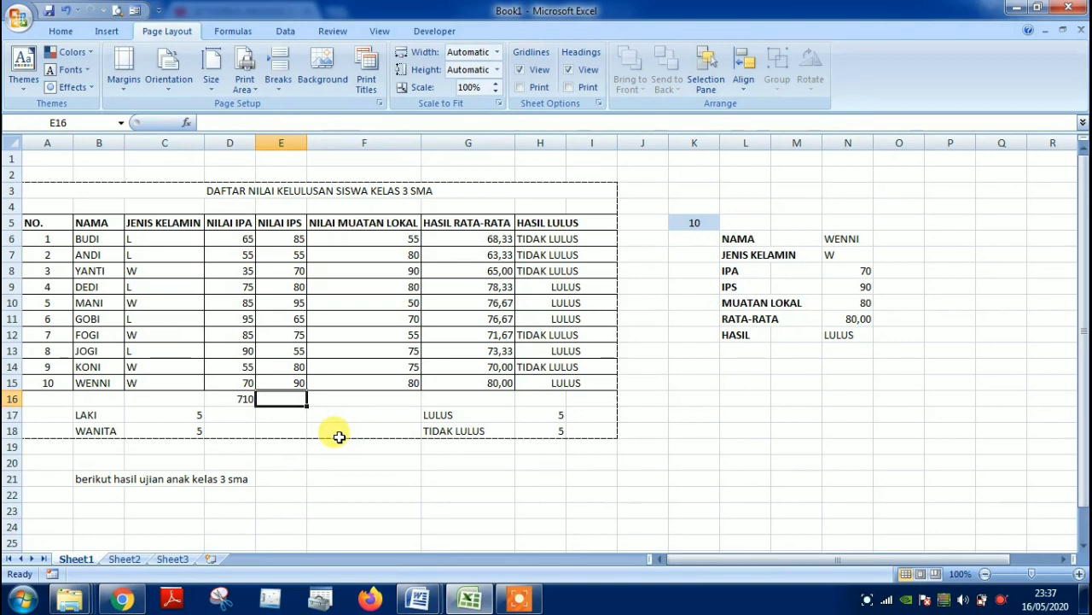
pyautogui.hotkey('alt', '=')
pyautogui.press('Return')
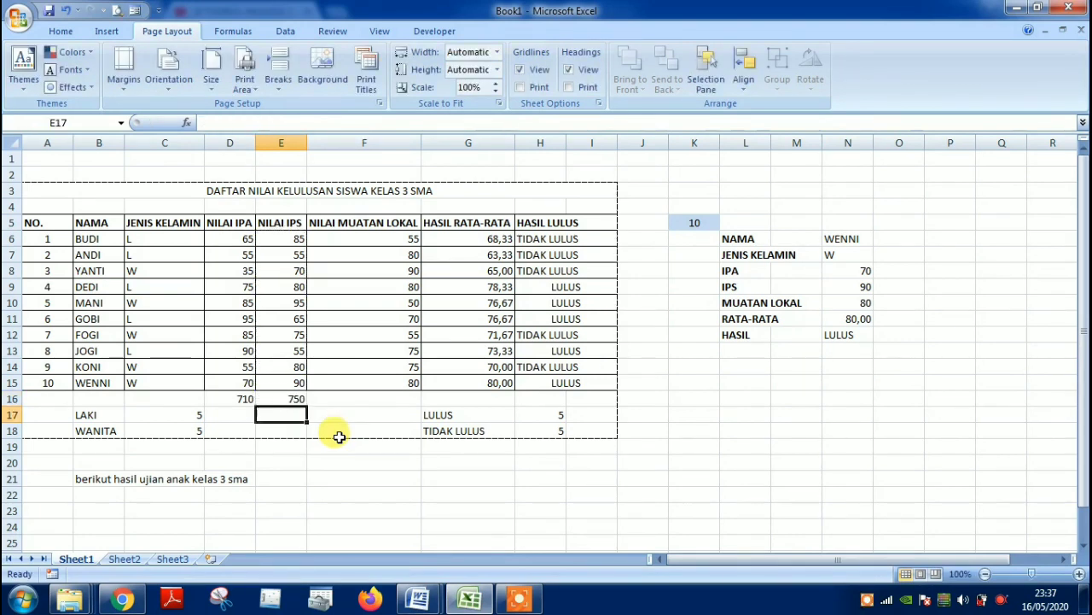
pyautogui.press('Right')
pyautogui.press('Up')
pyautogui.hotkey('alt', '=')
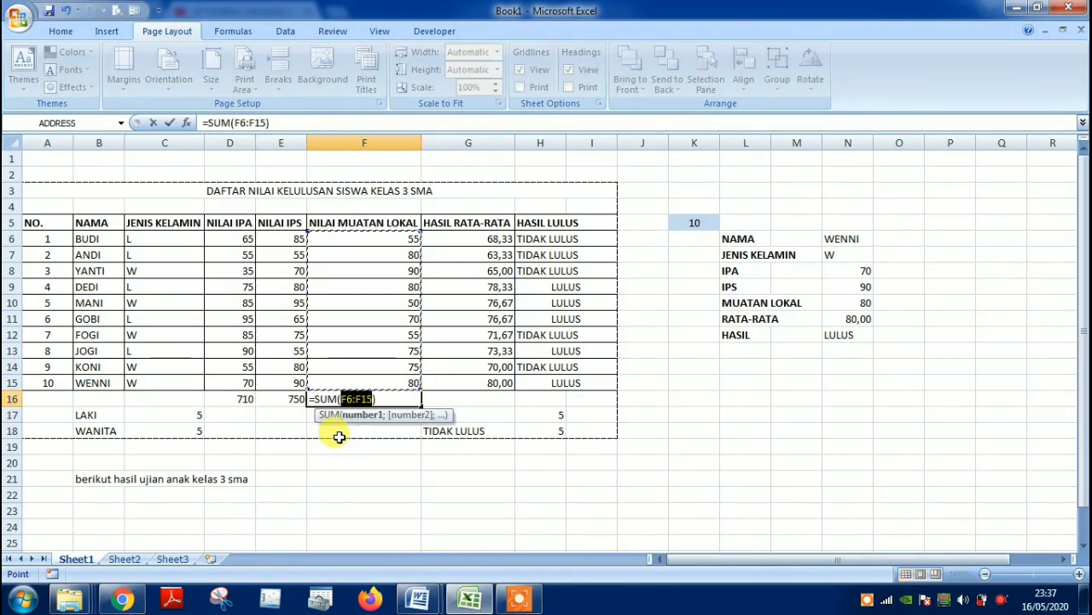
pyautogui.press('Return')
pyautogui.press('Up')
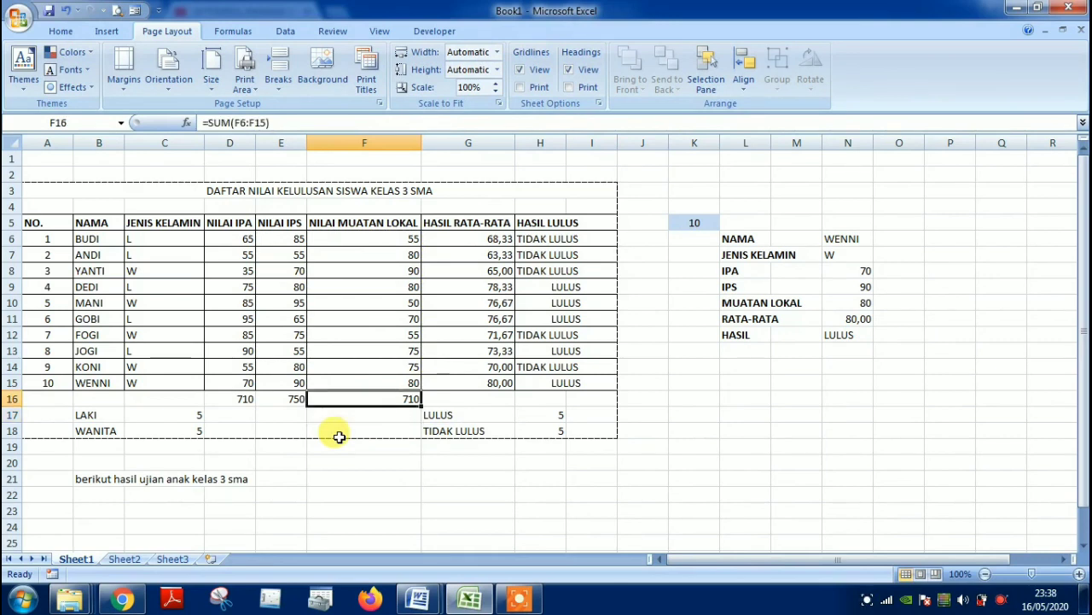
# Clear the three column totals from D16:F16.
pyautogui.press('Left')
pyautogui.press('Left')
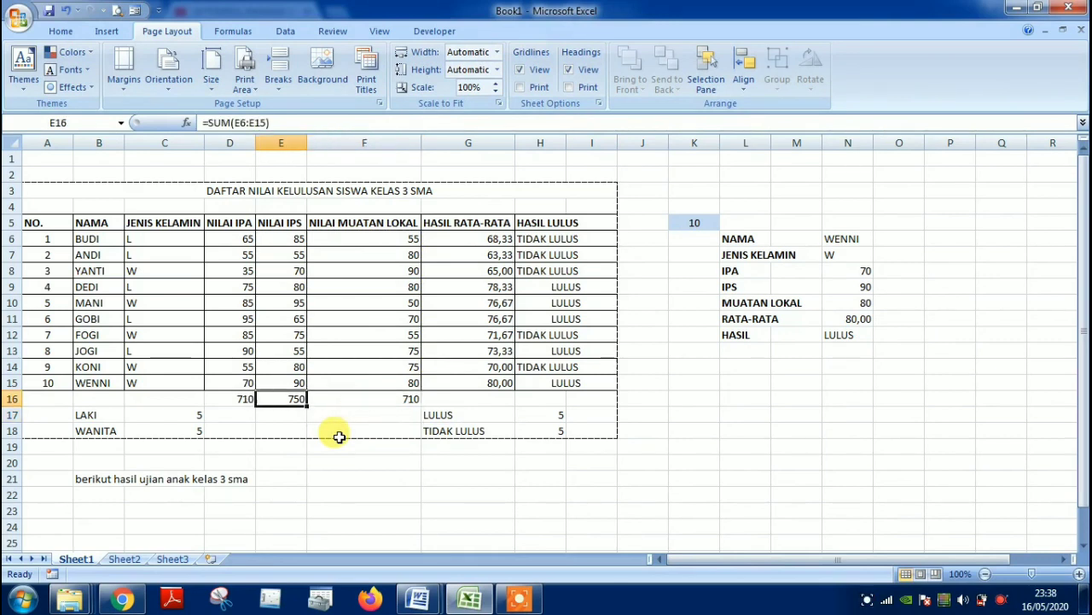
pyautogui.hotkey('shift', 'Right')
pyautogui.hotkey('shift', 'Right')
pyautogui.press('Delete')
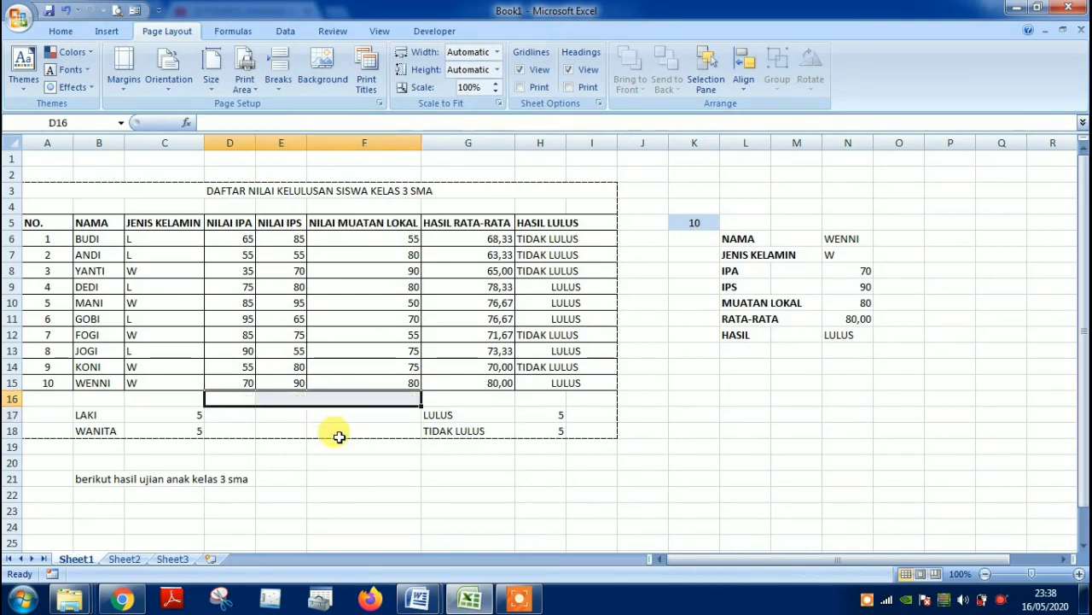
pyautogui.press('Down')
pyautogui.press('Up')
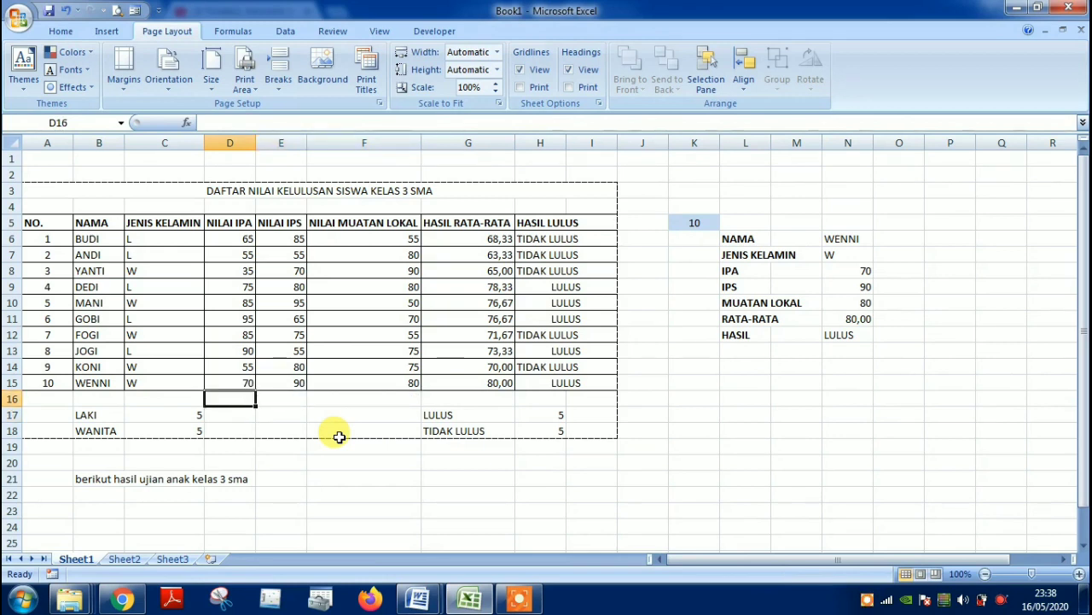
# Select the empty cells D16:F16 and total all three score columns at once with AutoSum.
pyautogui.hotkey('shift', 'Right')
pyautogui.hotkey('shift', 'Right')
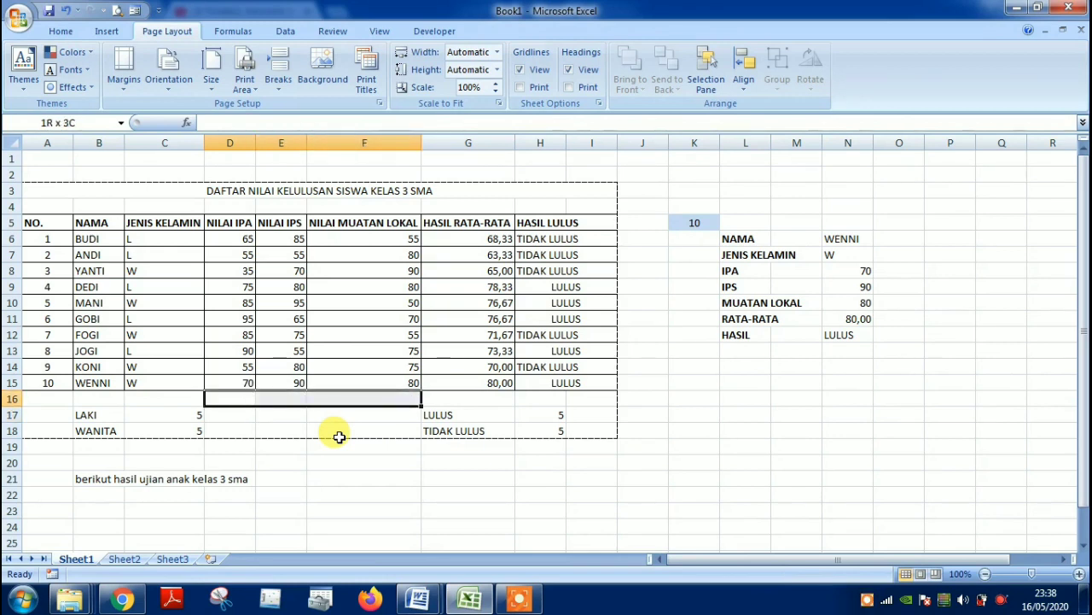
pyautogui.hotkey('alt', '=')
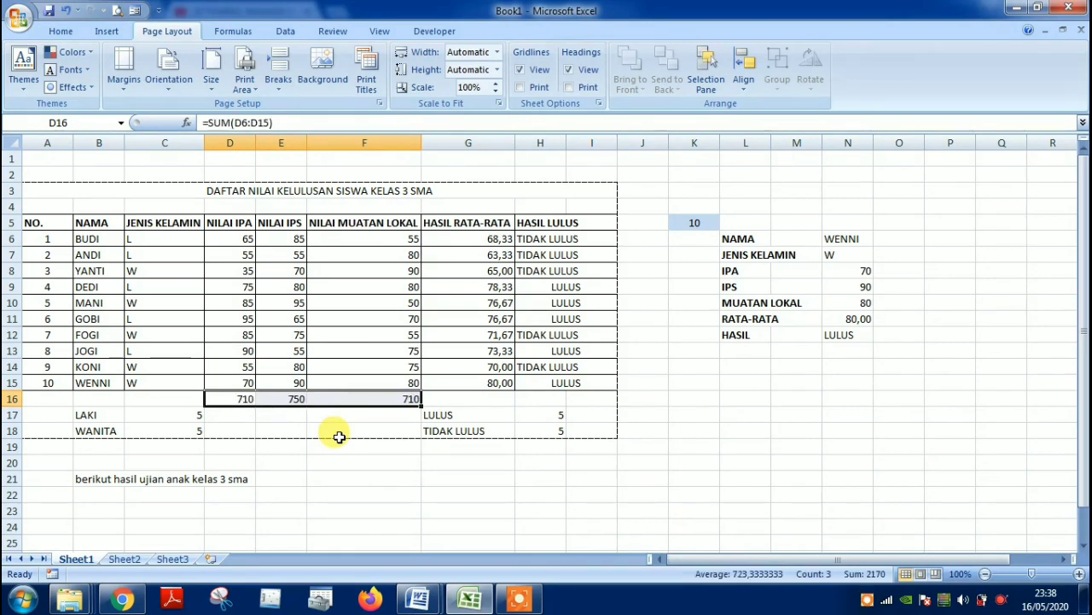
# Clear D16:F16 once more and refill the range with AutoSum totals of rows 6 to 15 in a single operation.
pyautogui.press('Delete')
pyautogui.hotkey('shift', 'Left')
pyautogui.hotkey('shift', 'Left')
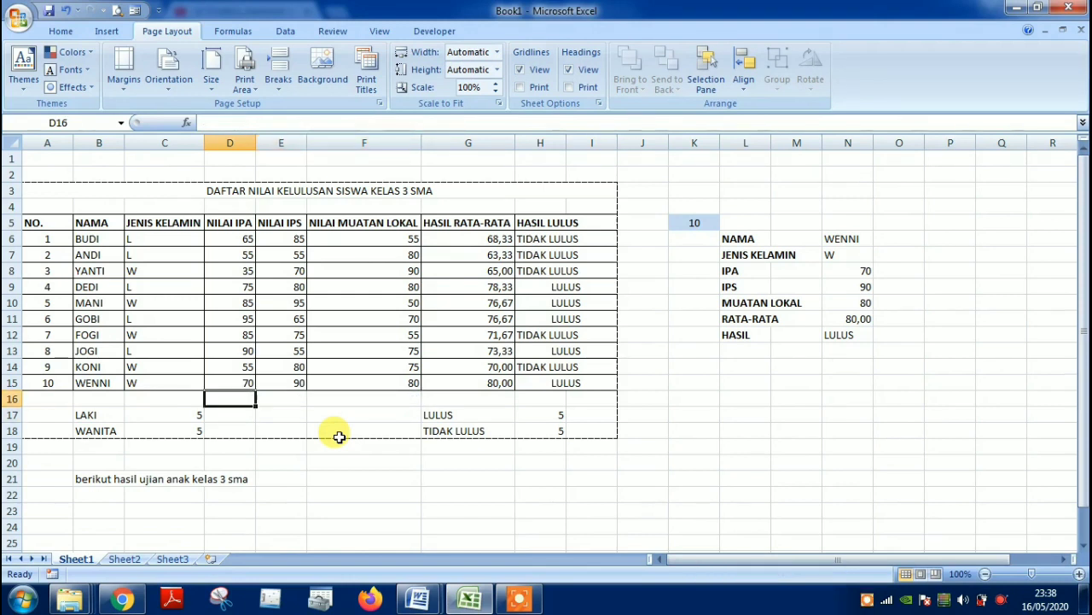
pyautogui.hotkey('shift', 'Right')
pyautogui.hotkey('shift', 'Right')
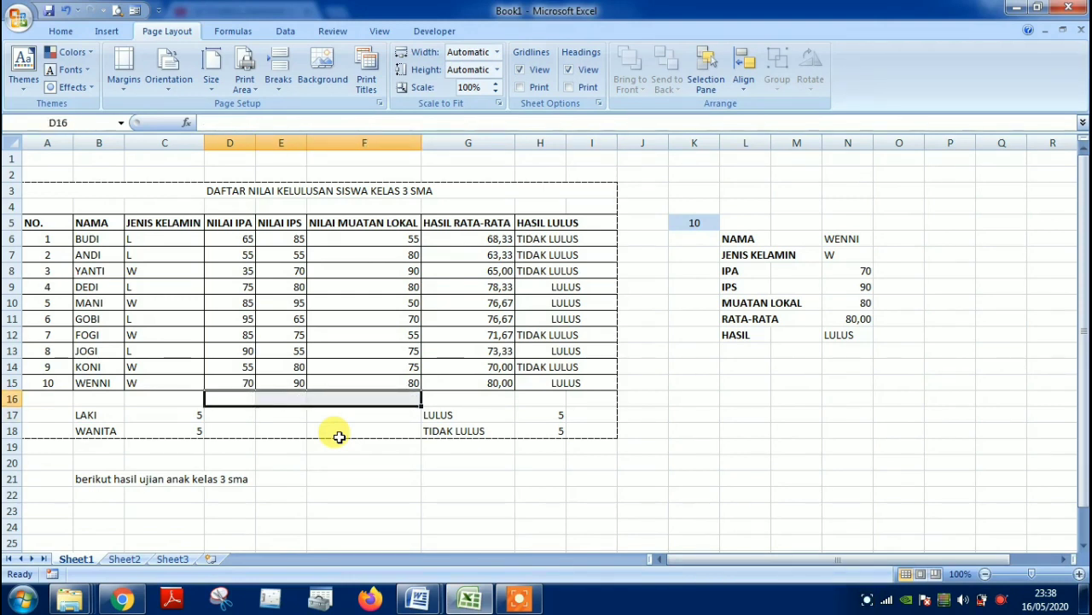
pyautogui.hotkey('alt', '=')
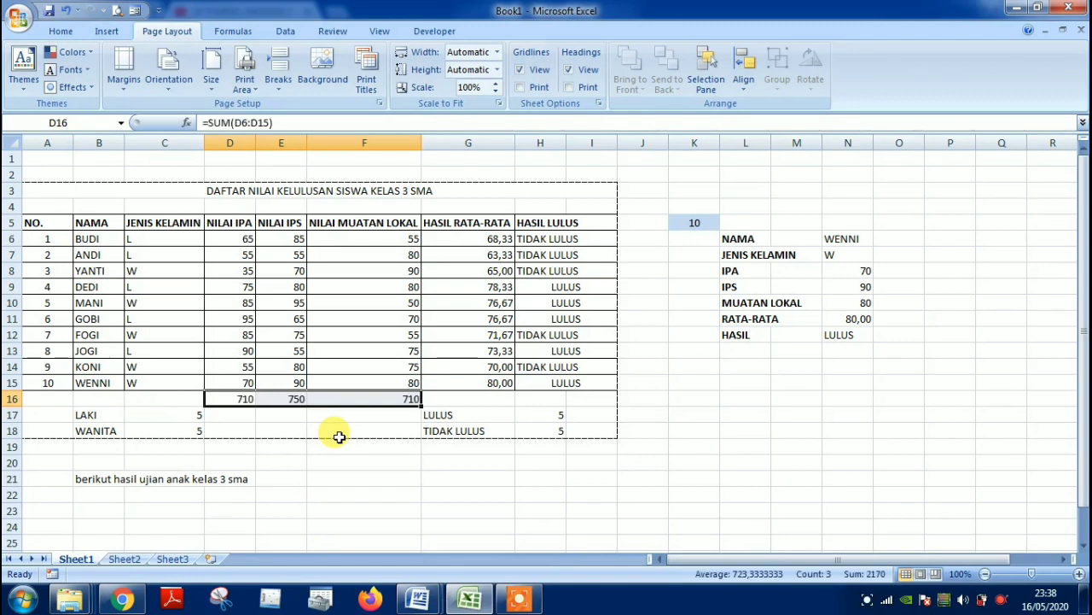
pyautogui.click(362, 384)
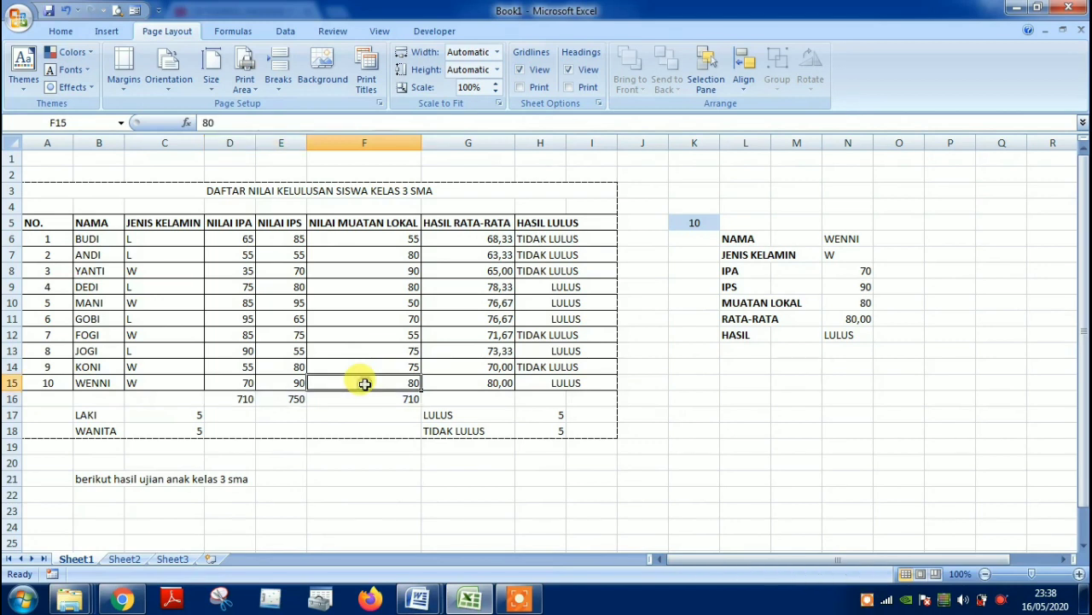
pyautogui.press('Down')
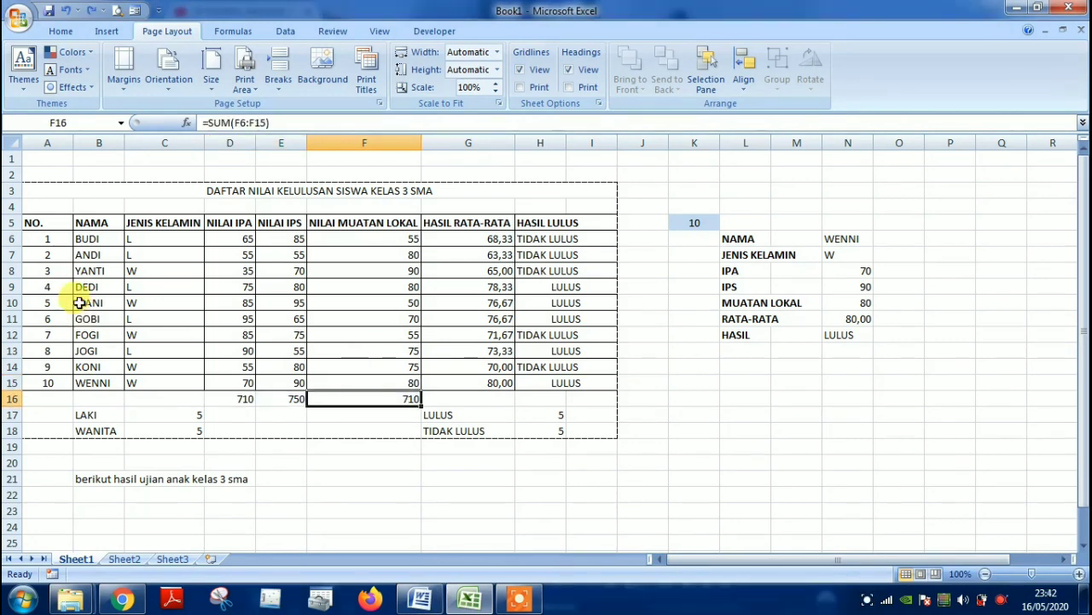
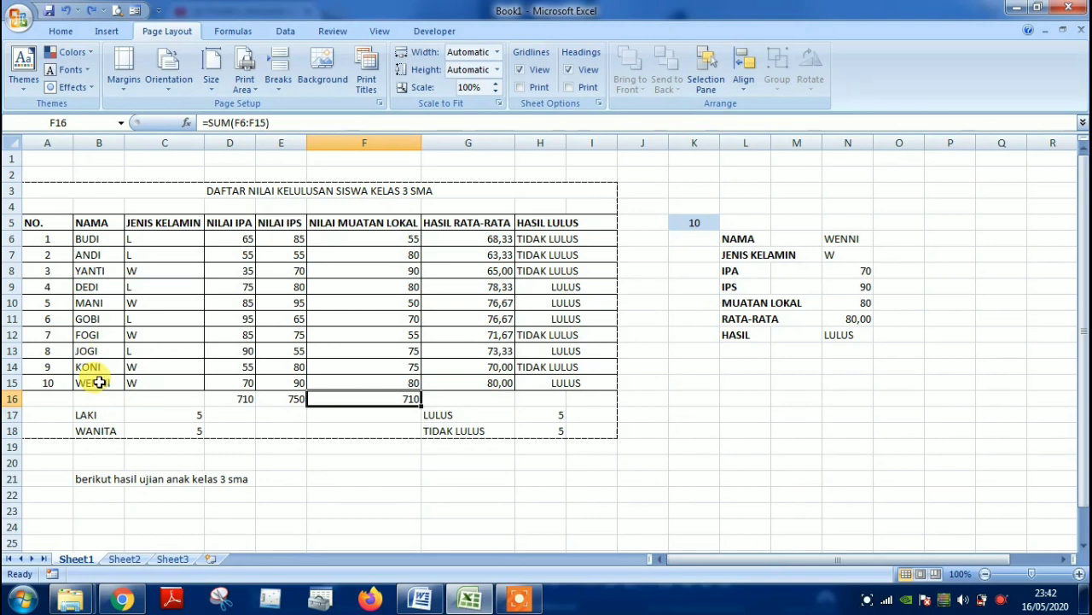
# Apply strikethrough to the student name in cell B10.
pyautogui.click(87, 302)
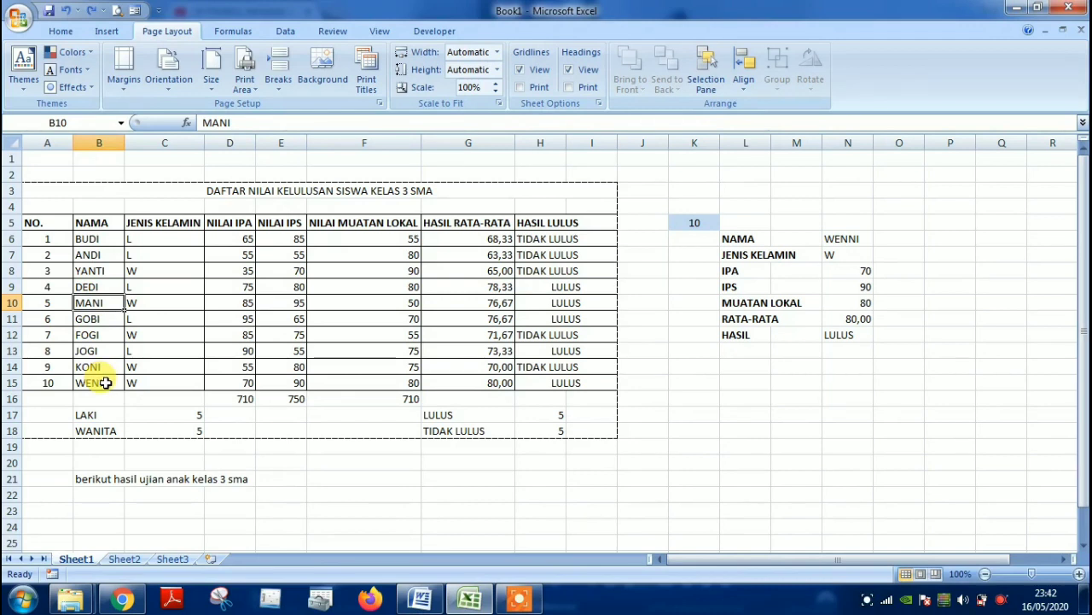
pyautogui.hotkey('ctrl', '5')
pyautogui.click(104, 383)
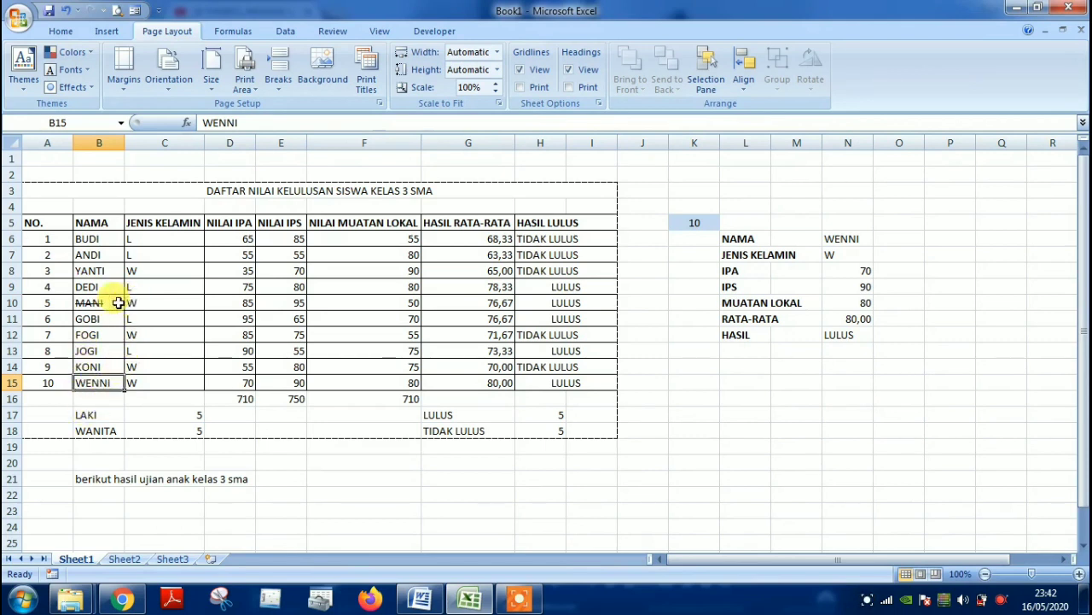
# Apply strikethrough to student no. 5's entries from NAMA through HASIL LULUS in row 10.
pyautogui.moveTo(107, 303); pyautogui.dragTo(472, 296)
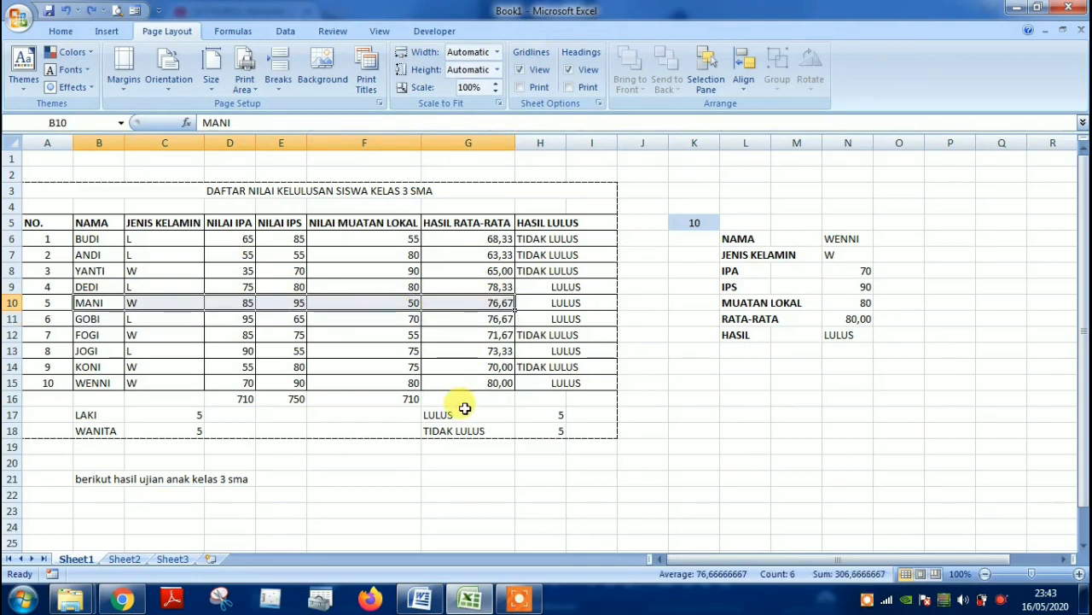
pyautogui.hotkey('shift', 'Right')
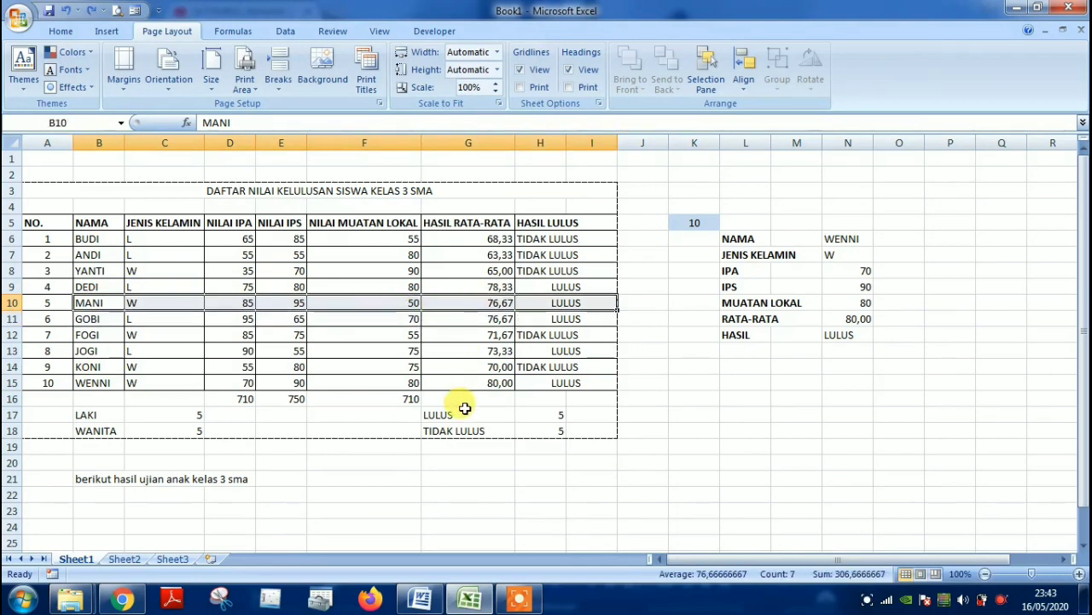
pyautogui.hotkey('ctrl', '5')
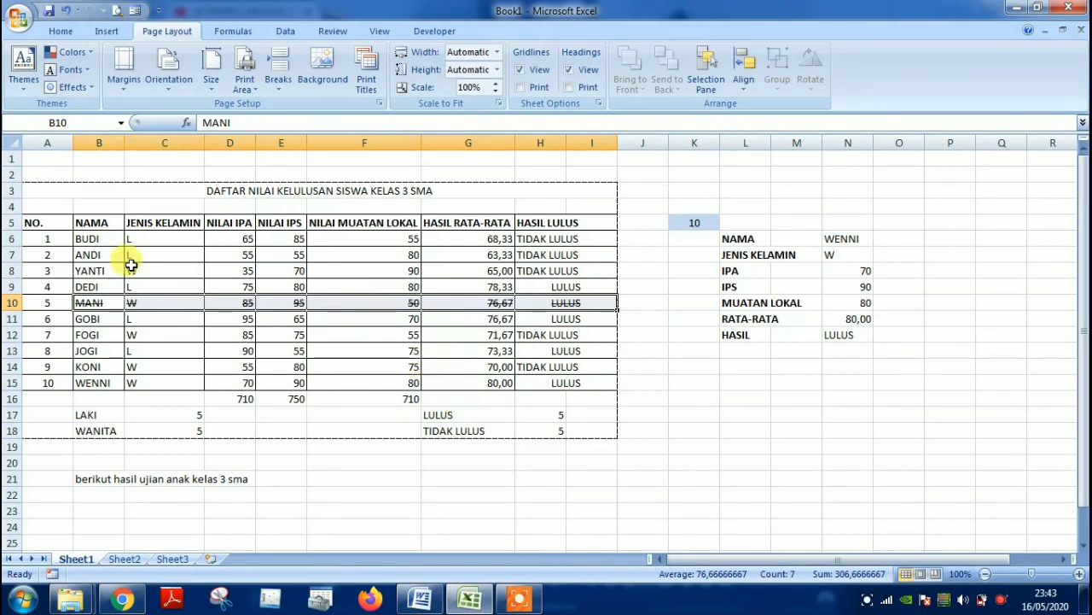
# Apply strikethrough to student no. 8's entries from NAMA through HASIL LULUS in row 13.
pyautogui.click(89, 335)
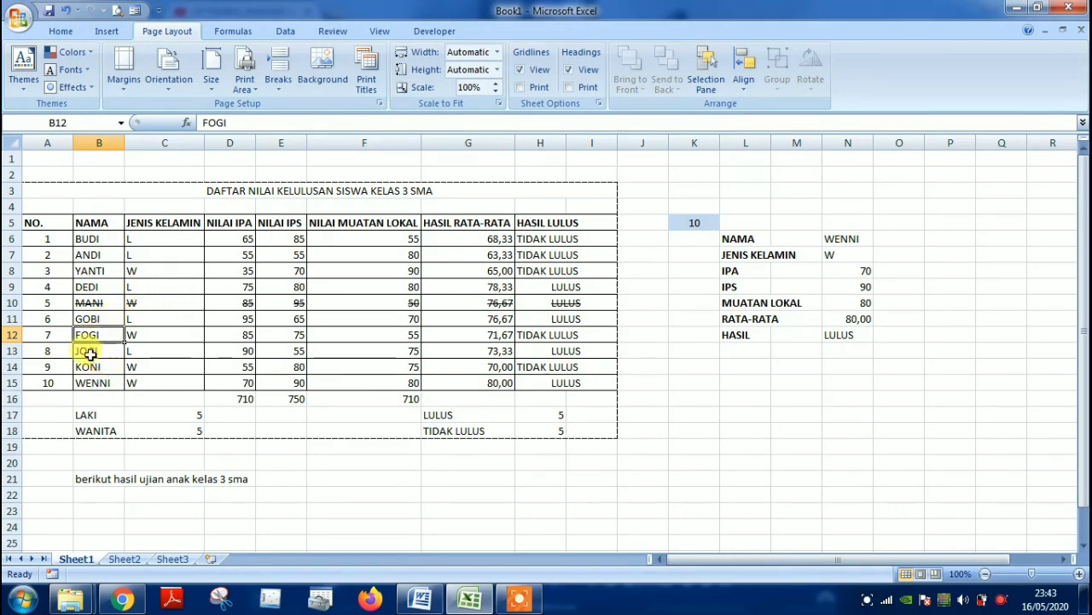
pyautogui.moveTo(86, 351); pyautogui.dragTo(570, 353)
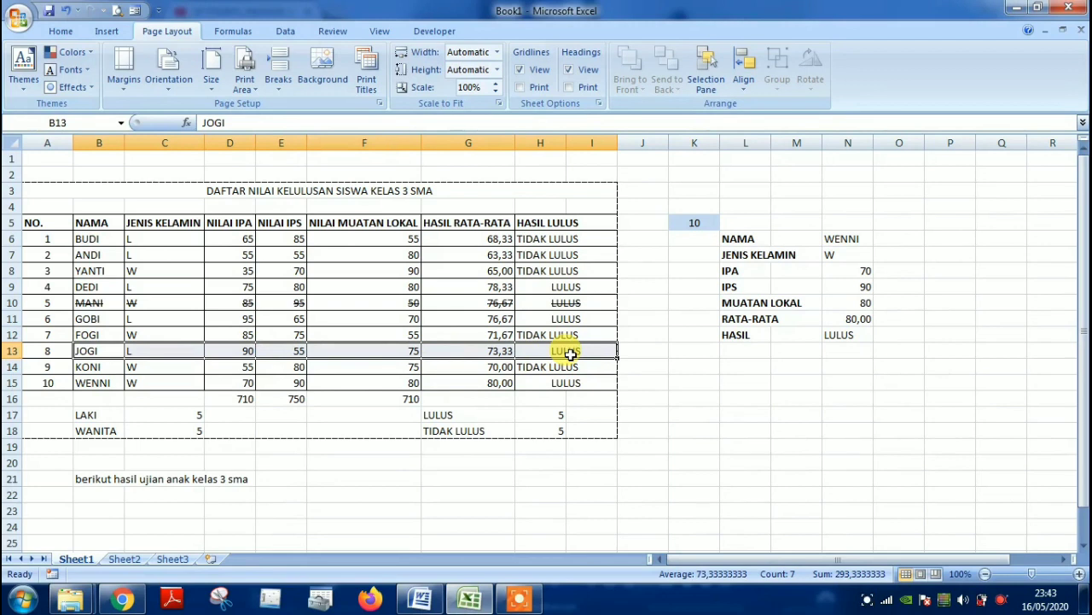
pyautogui.hotkey('ctrl', '5')
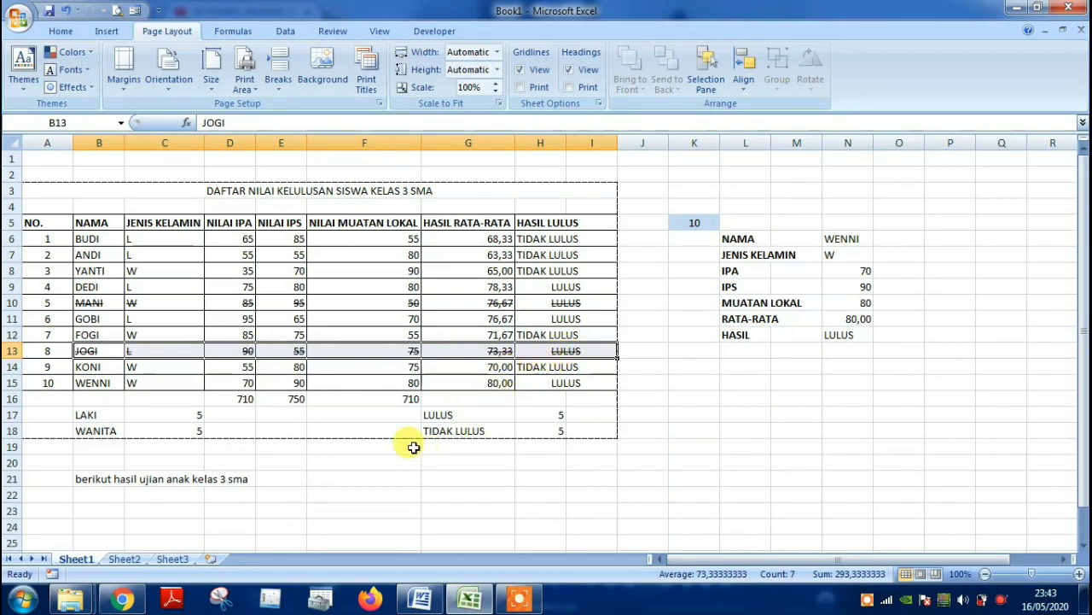
pyautogui.click(109, 385)
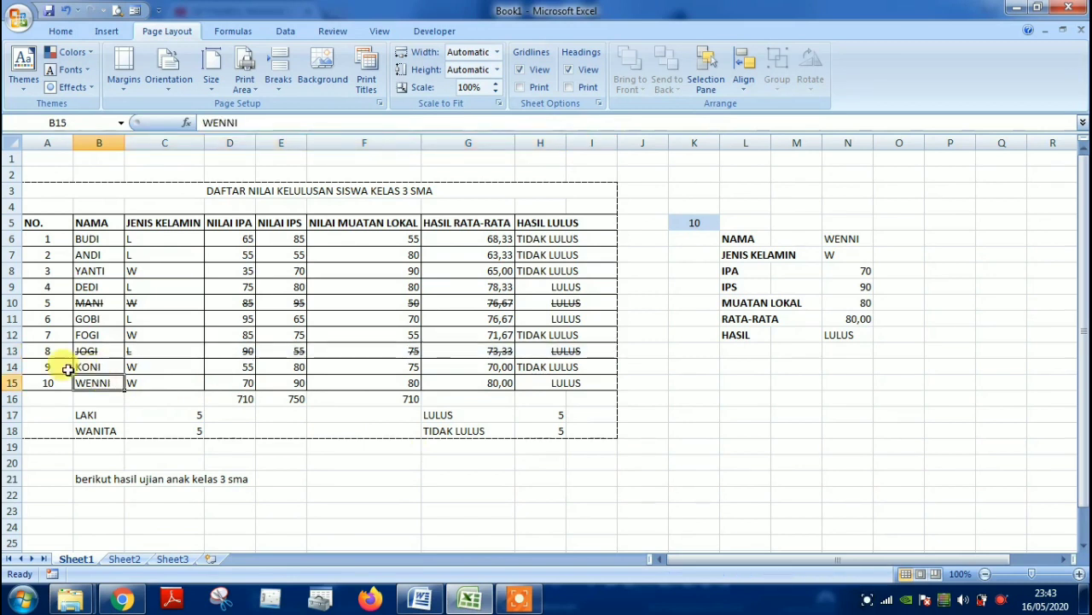